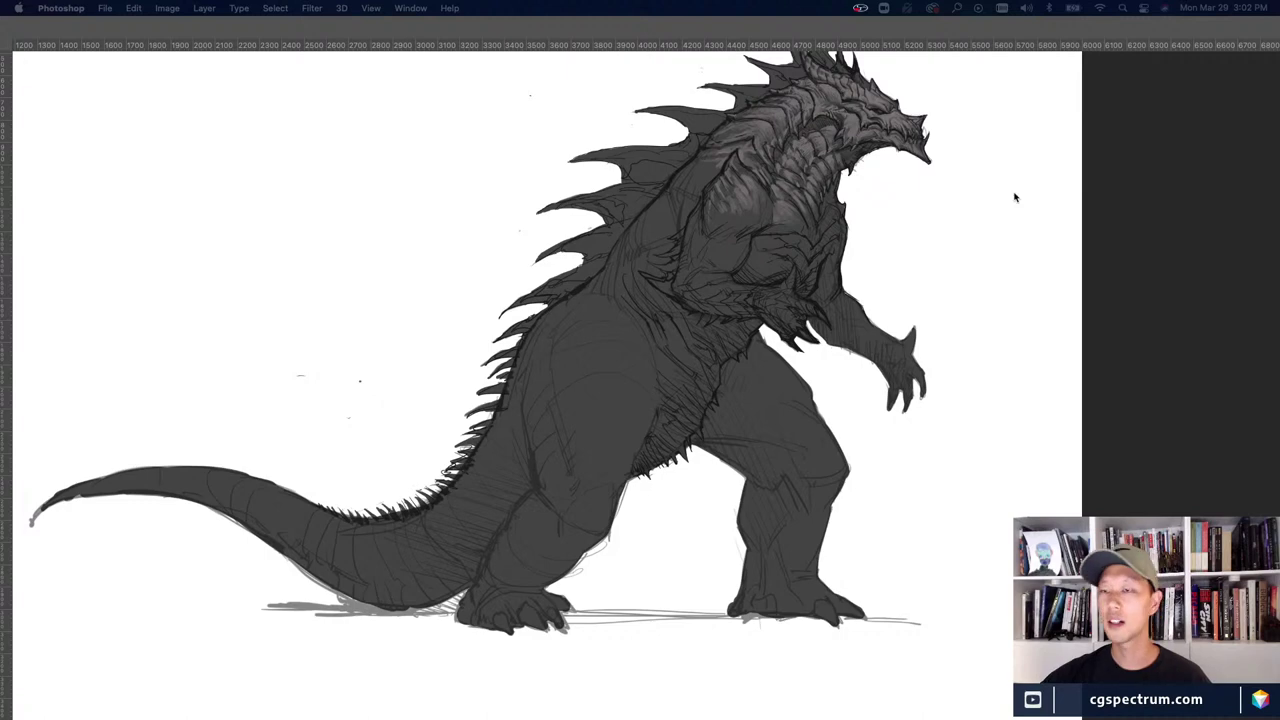
pyautogui.press('Tab')
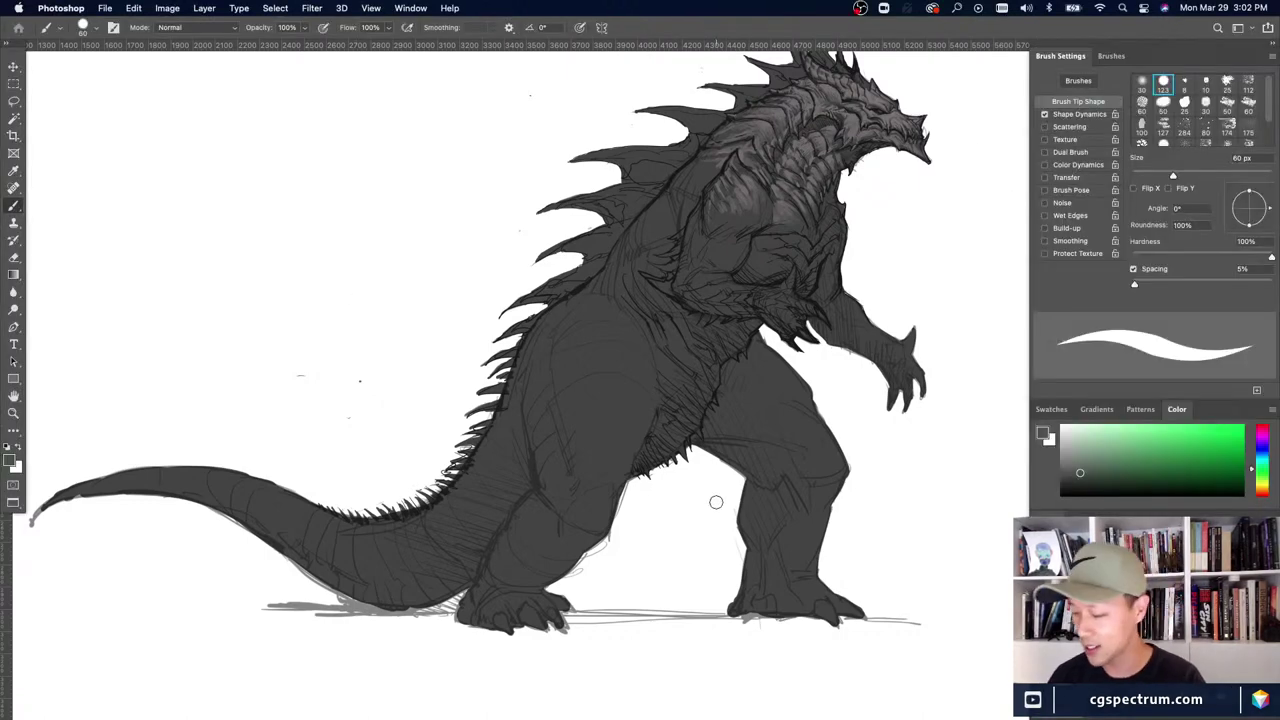
pyautogui.moveTo(780, 497); pyautogui.dragTo(659, 553)
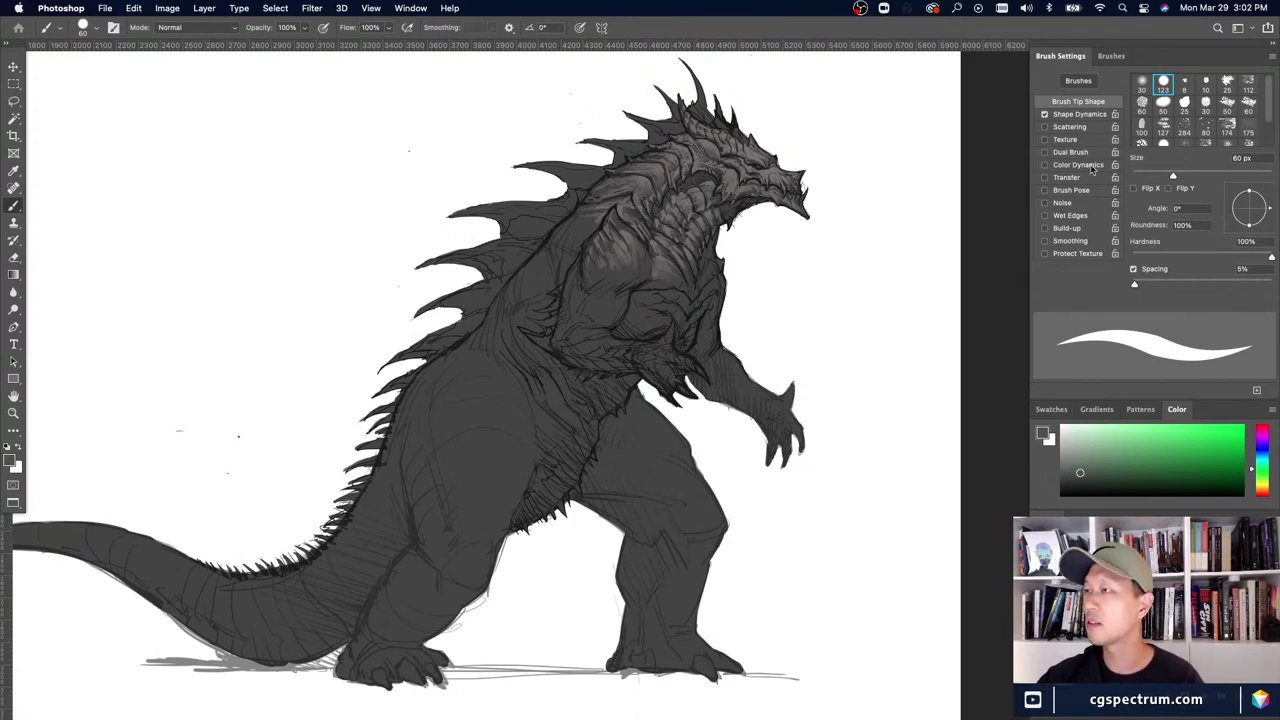
pyautogui.press('Tab')
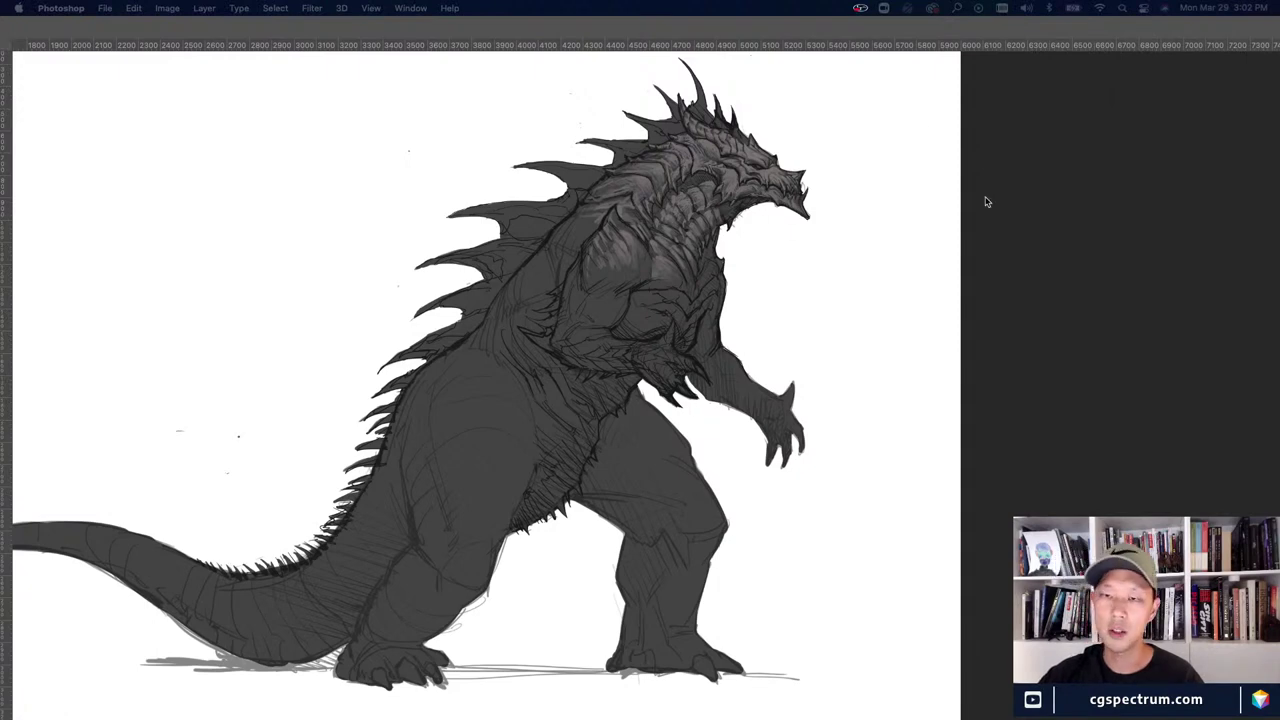
pyautogui.press('Tab')
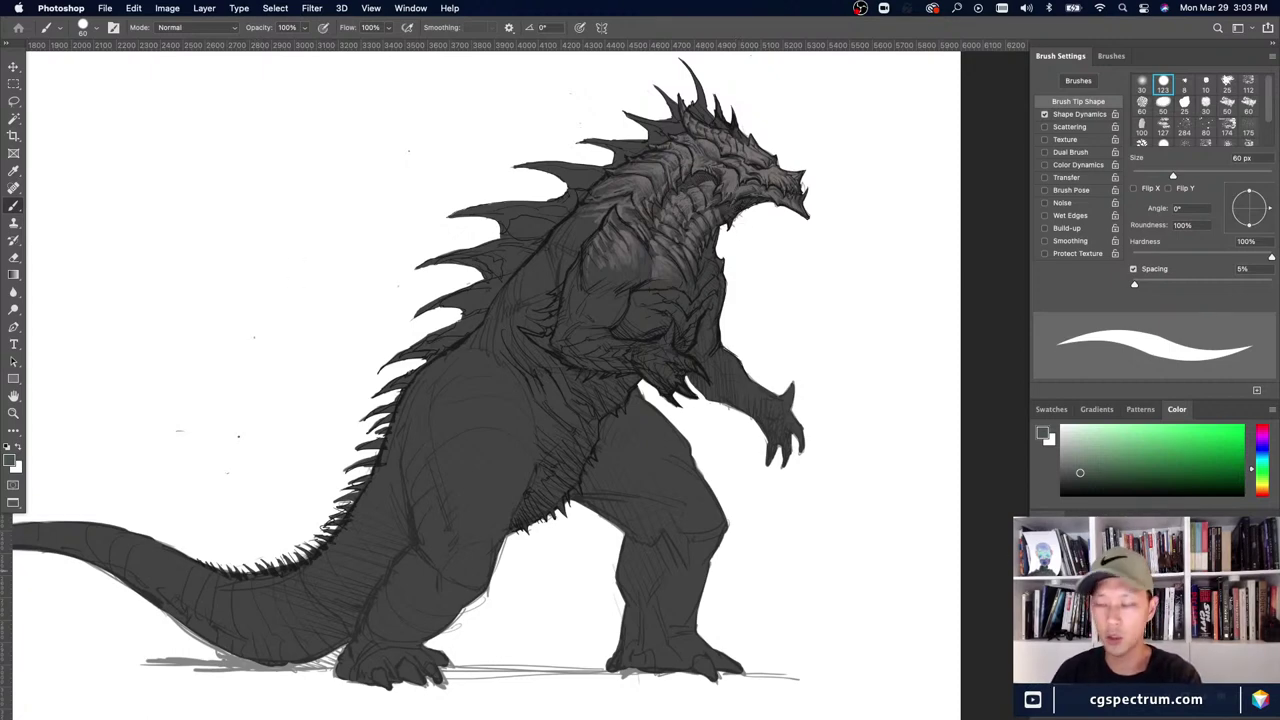
pyautogui.press('e')
pyautogui.press('super+=')
pyautogui.moveTo(674, 318); pyautogui.dragTo(651, 565)
pyautogui.press('b')
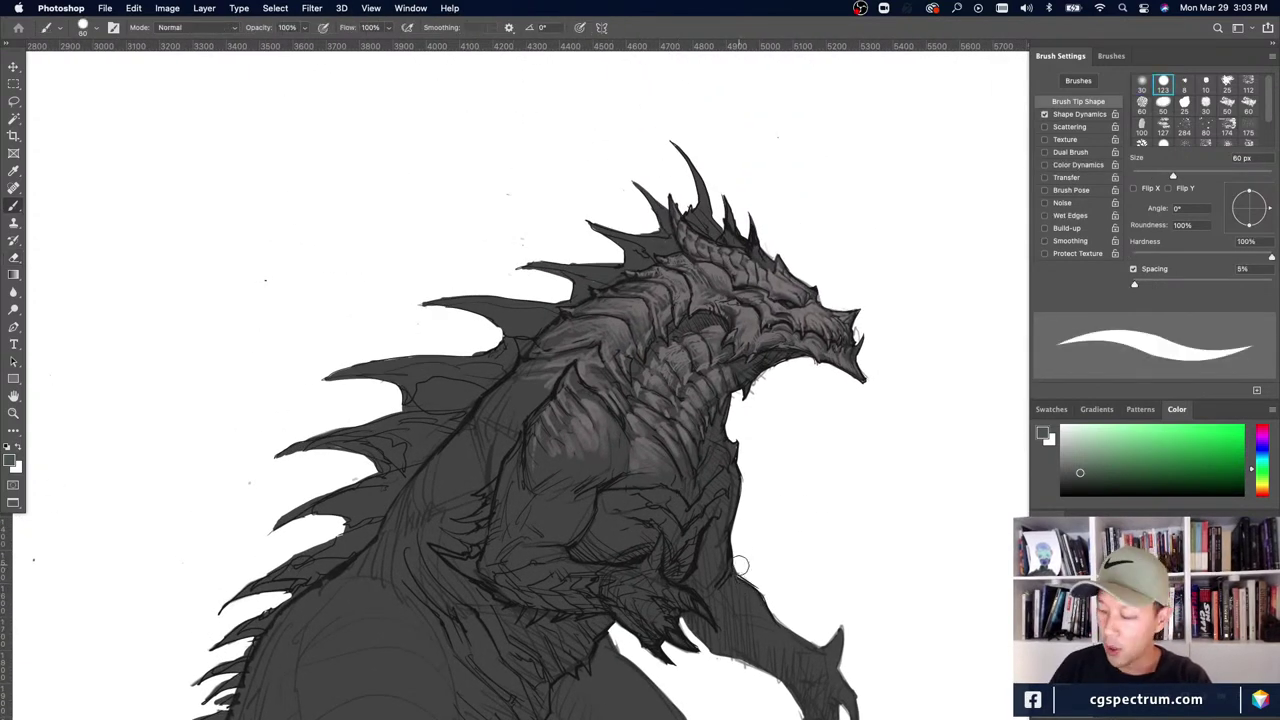
pyautogui.press('super+-')
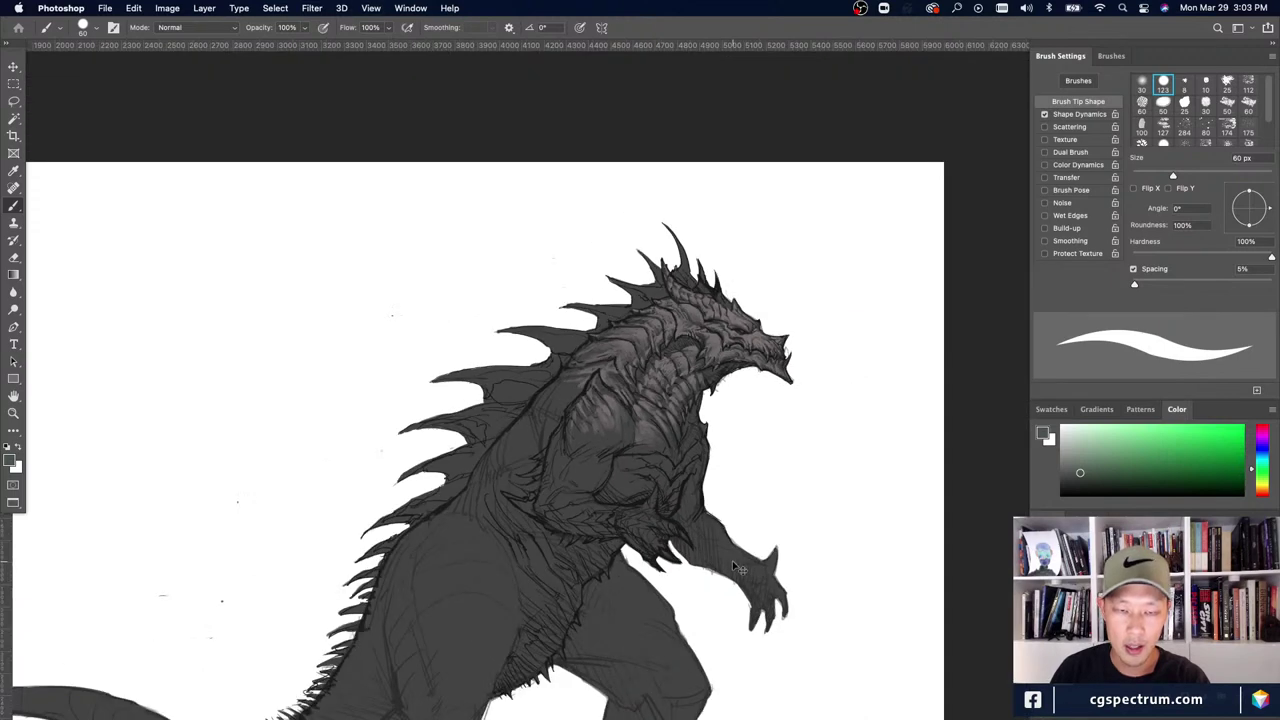
pyautogui.press('super+=')
pyautogui.moveTo(704, 530); pyautogui.dragTo(732, 576)
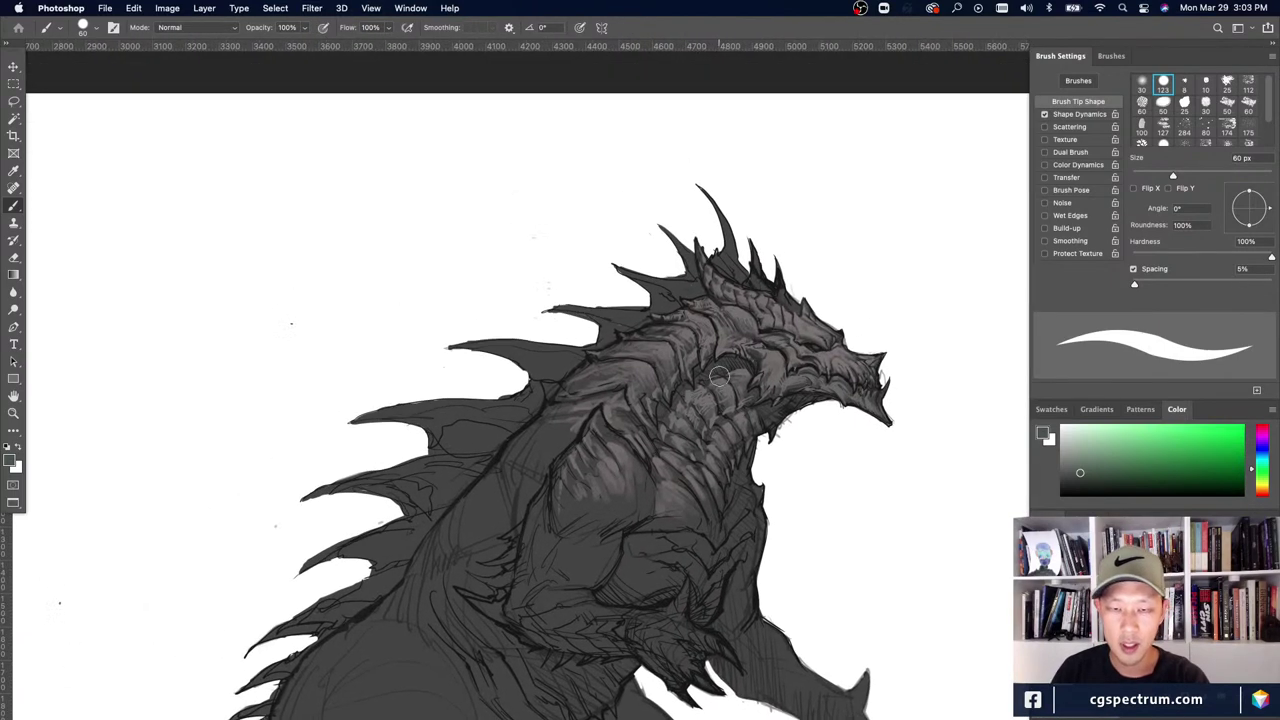
# - Reduce the brush size to 7 px
pyautogui.press('[')
pyautogui.press('[')
pyautogui.press('[')
pyautogui.press('[')
pyautogui.press('[')
pyautogui.press('[')
pyautogui.press('[')
pyautogui.press('[')
pyautogui.press('[')
pyautogui.press('[')
pyautogui.press('[')
pyautogui.press('[')
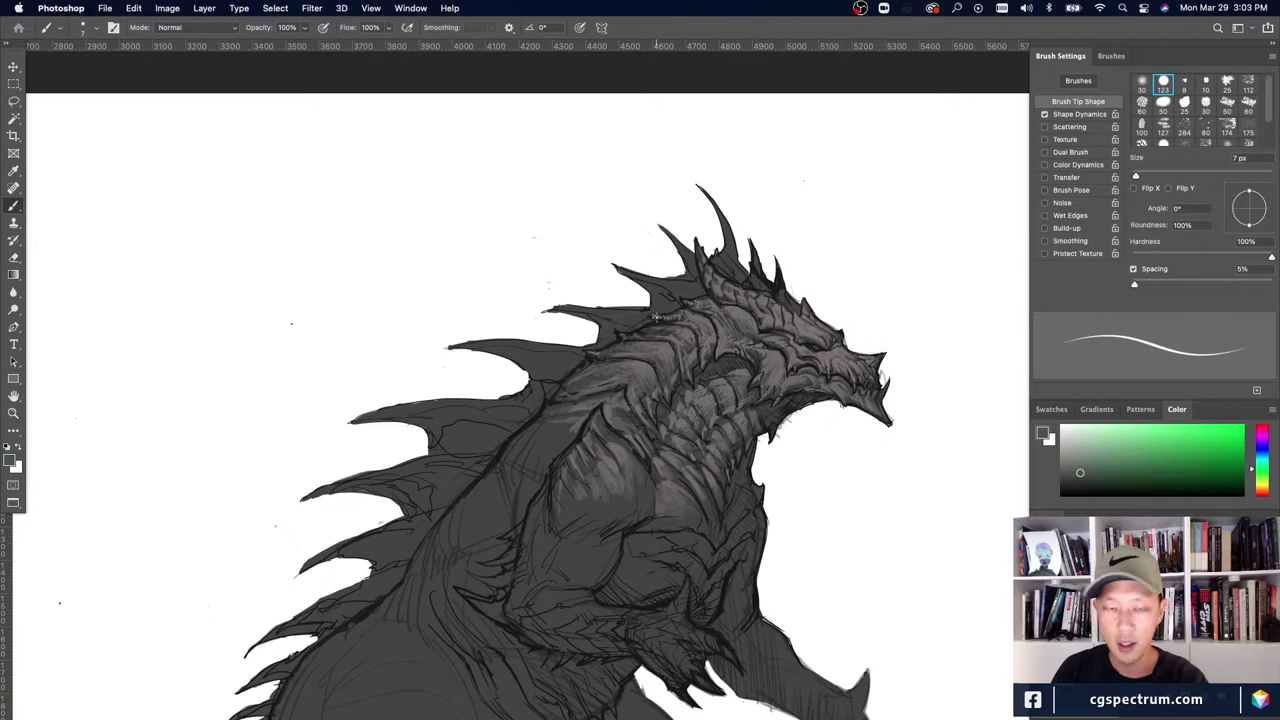
pyautogui.moveTo(797, 580); pyautogui.dragTo(775, 536)
pyautogui.moveTo(477, 509); pyautogui.dragTo(508, 372)
pyautogui.moveTo(548, 306)
pyautogui.mouseDown()
pyautogui.moveTo(621, 378)
pyautogui.moveTo(543, 310)
pyautogui.mouseUp()
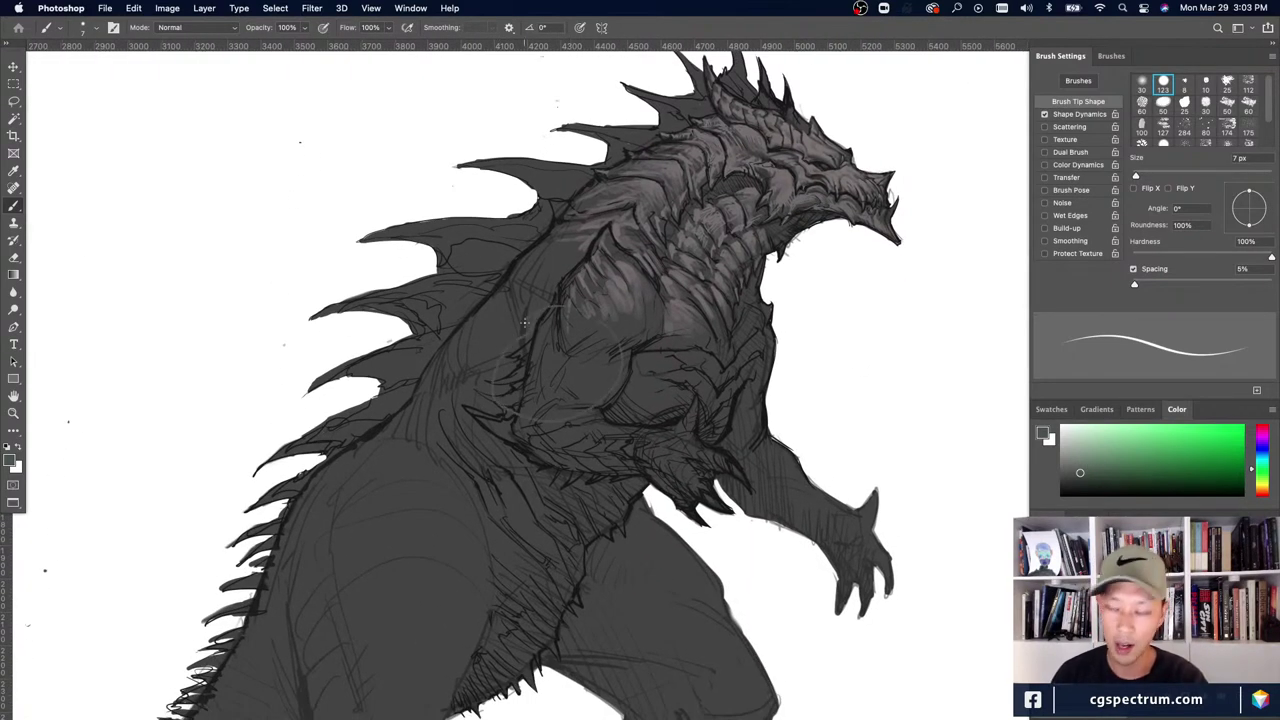
pyautogui.scroll(5, 663, 534)
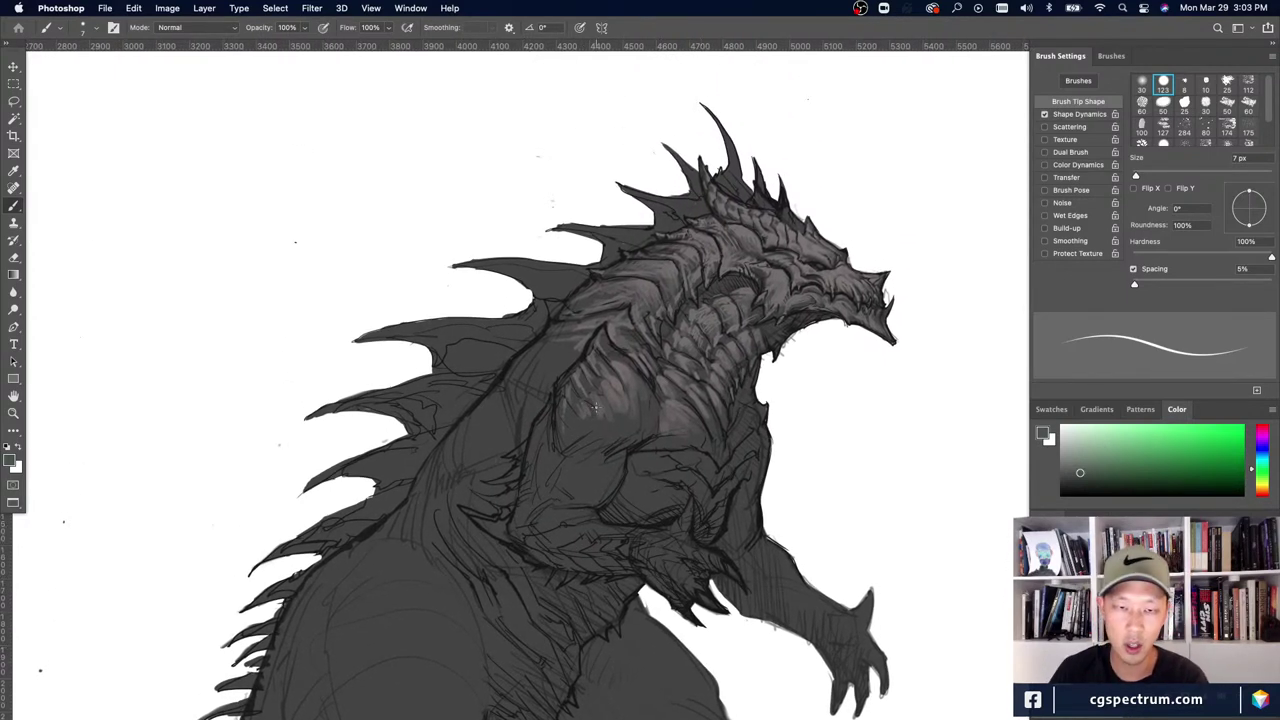
pyautogui.scroll(3, 593, 407)
pyautogui.hscroll(1, 593, 407)
pyautogui.scroll(-2, 574, 507)
pyautogui.hscroll(-1, 574, 507)
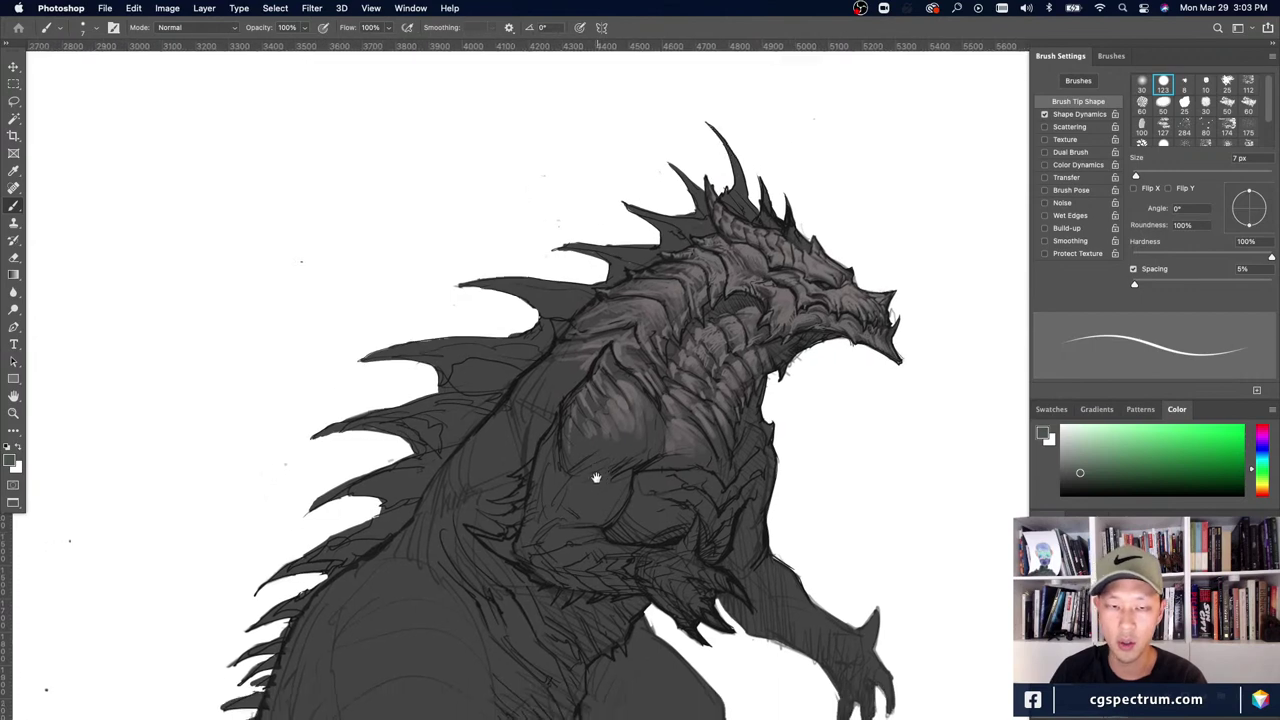
pyautogui.moveTo(620, 497); pyautogui.dragTo(680, 481)
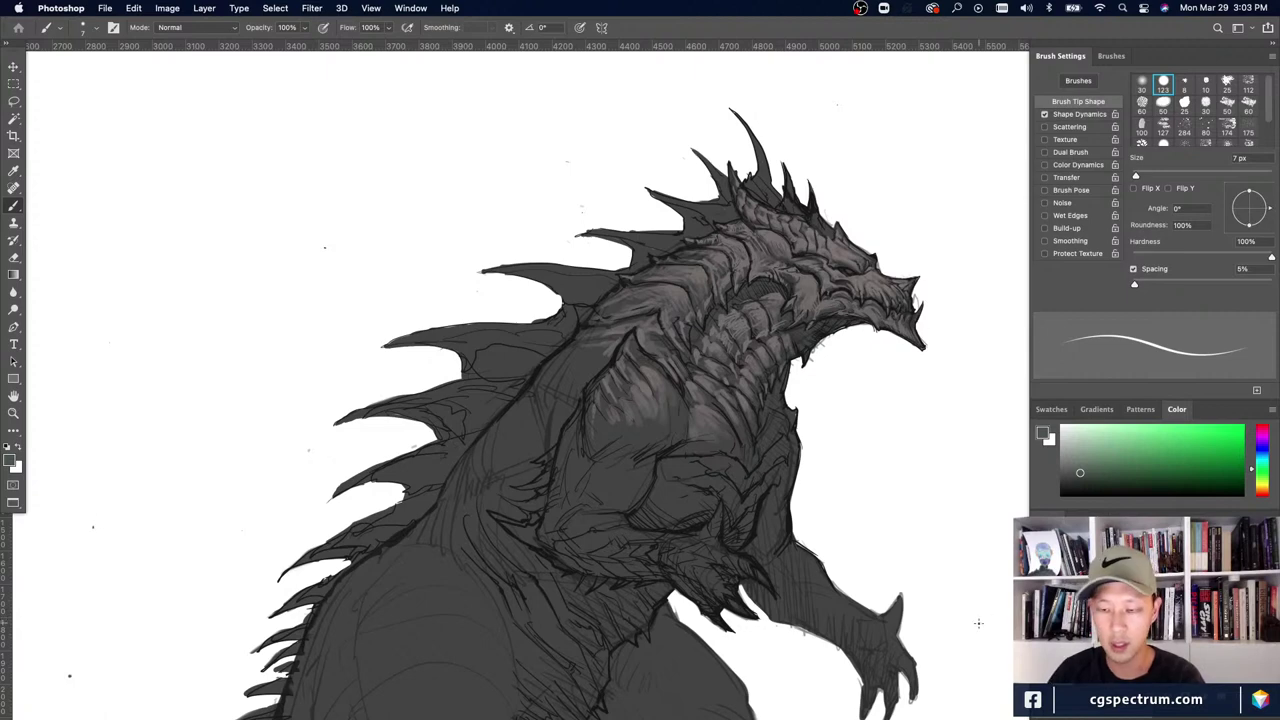
# - Sample the reddish grey from the lit neck scales and paint a light stroke behind the creature's shoulder with a 25 px brush
pyautogui.keyDown('alt'); pyautogui.click(650, 327); pyautogui.keyUp('alt')
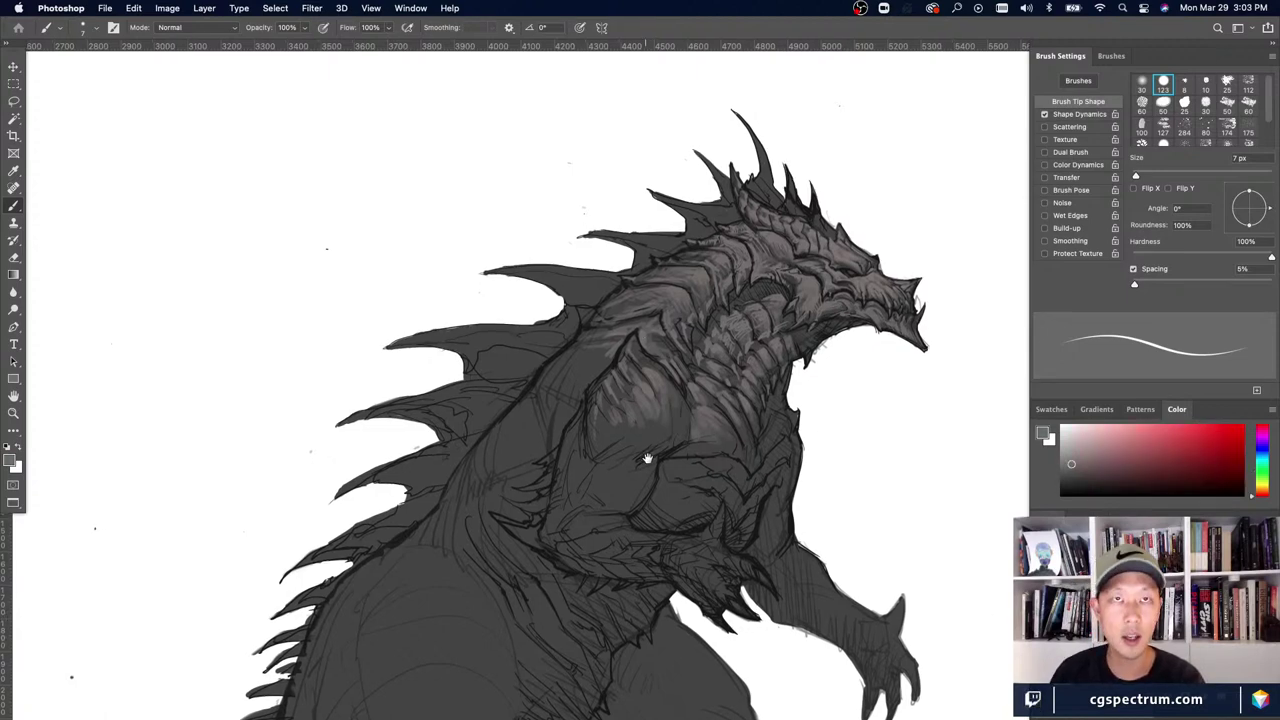
pyautogui.hscroll(-2, 646, 457)
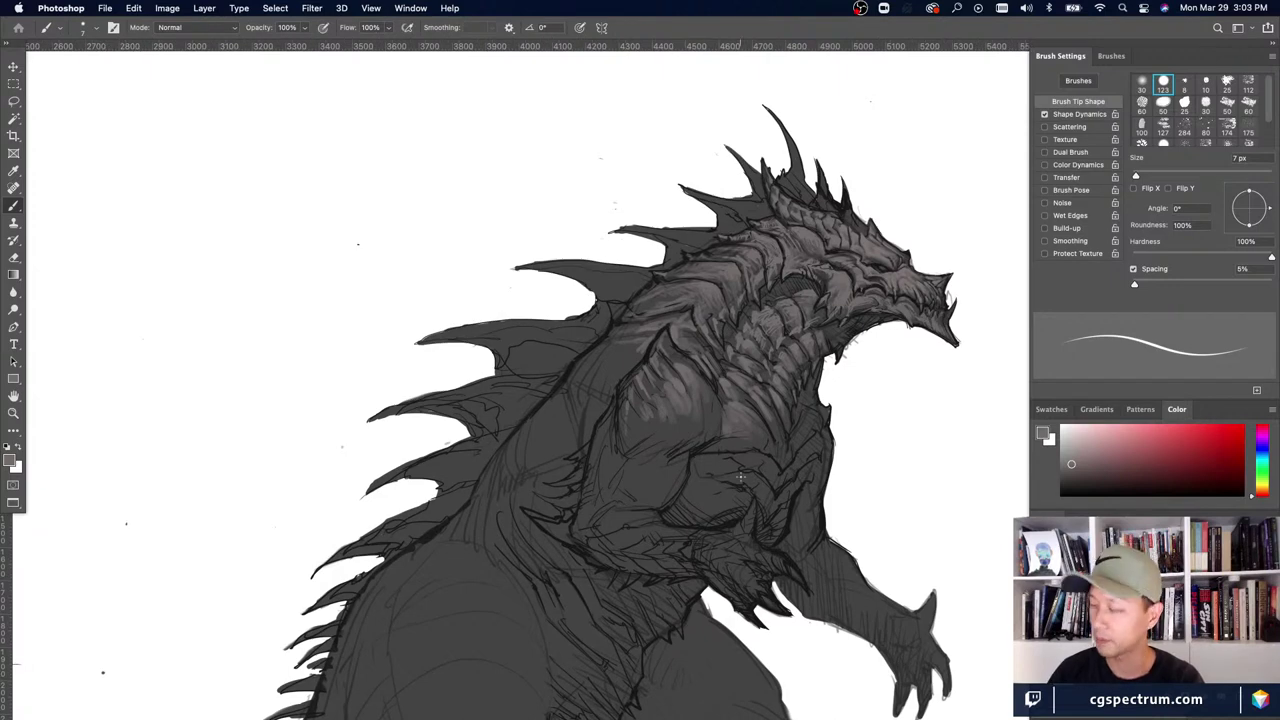
pyautogui.press('super+plus')
pyautogui.moveTo(726, 492); pyautogui.dragTo(678, 491)
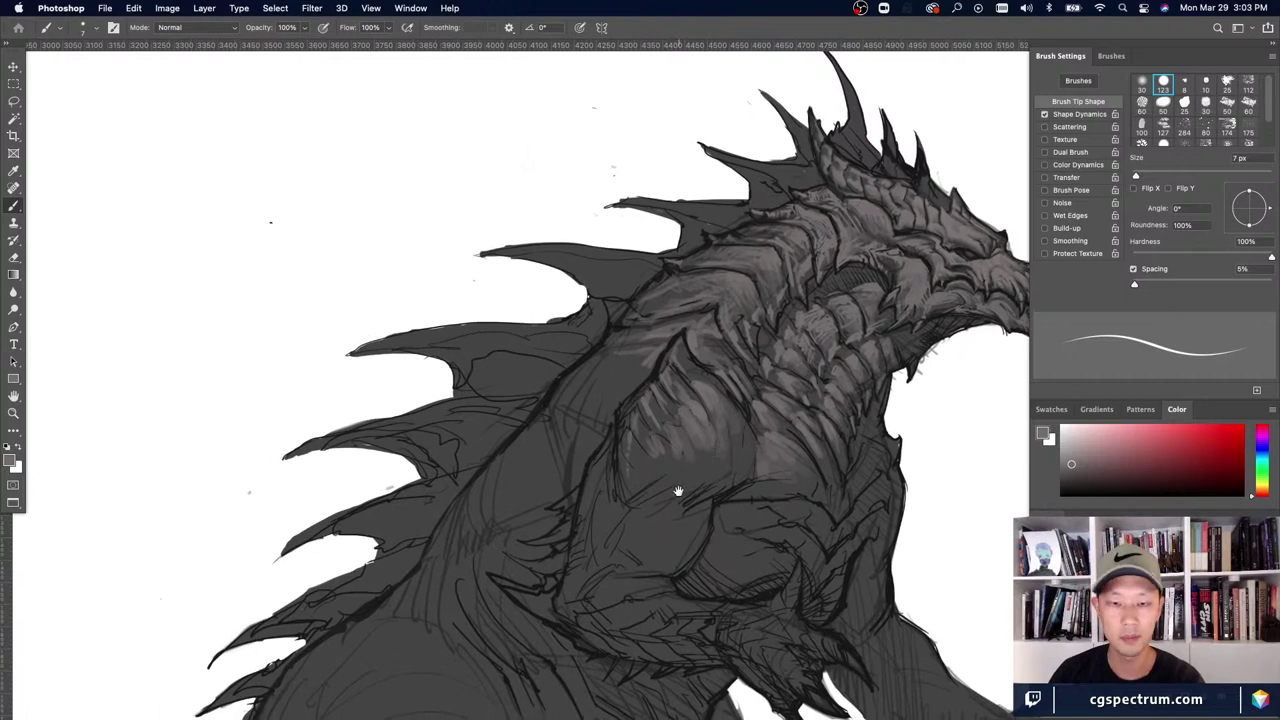
pyautogui.press(']')
pyautogui.press(']')
pyautogui.press(']')
pyautogui.press(']')
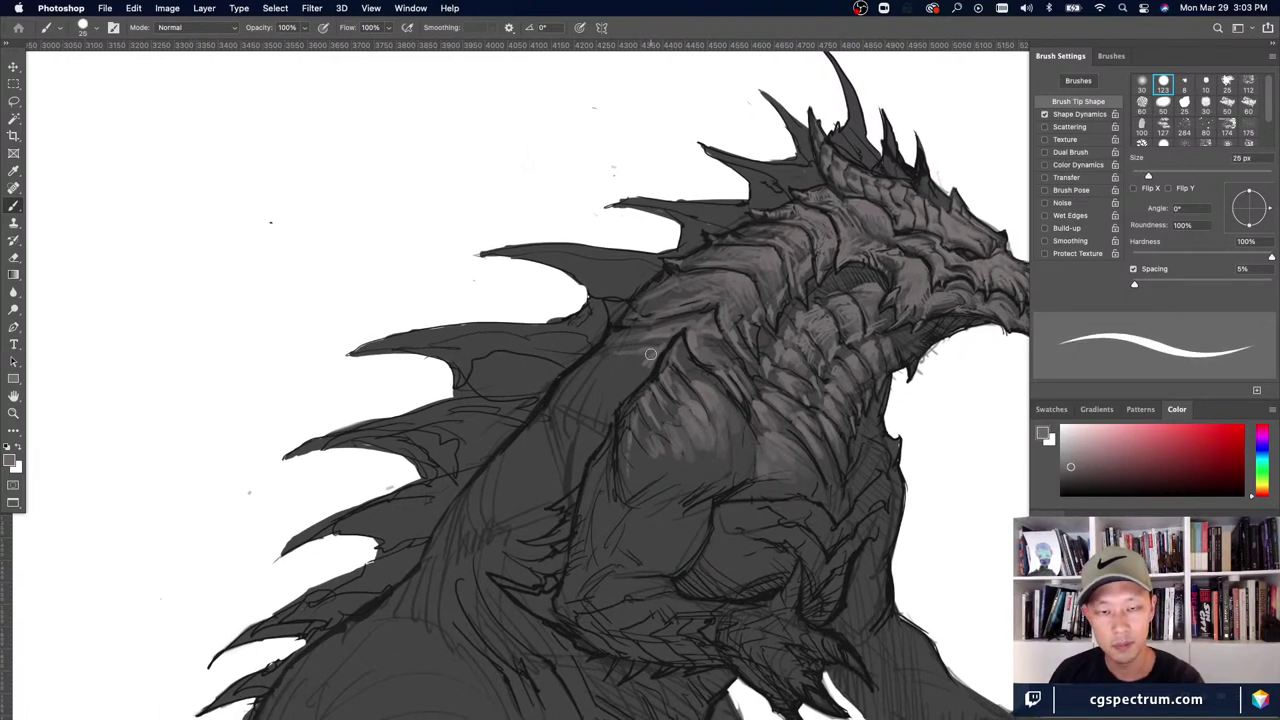
# - Enable Transfer and disable Shape Dynamics for the brush, and paint a soft lighter patch behind the shoulder
pyautogui.click(1044, 177)
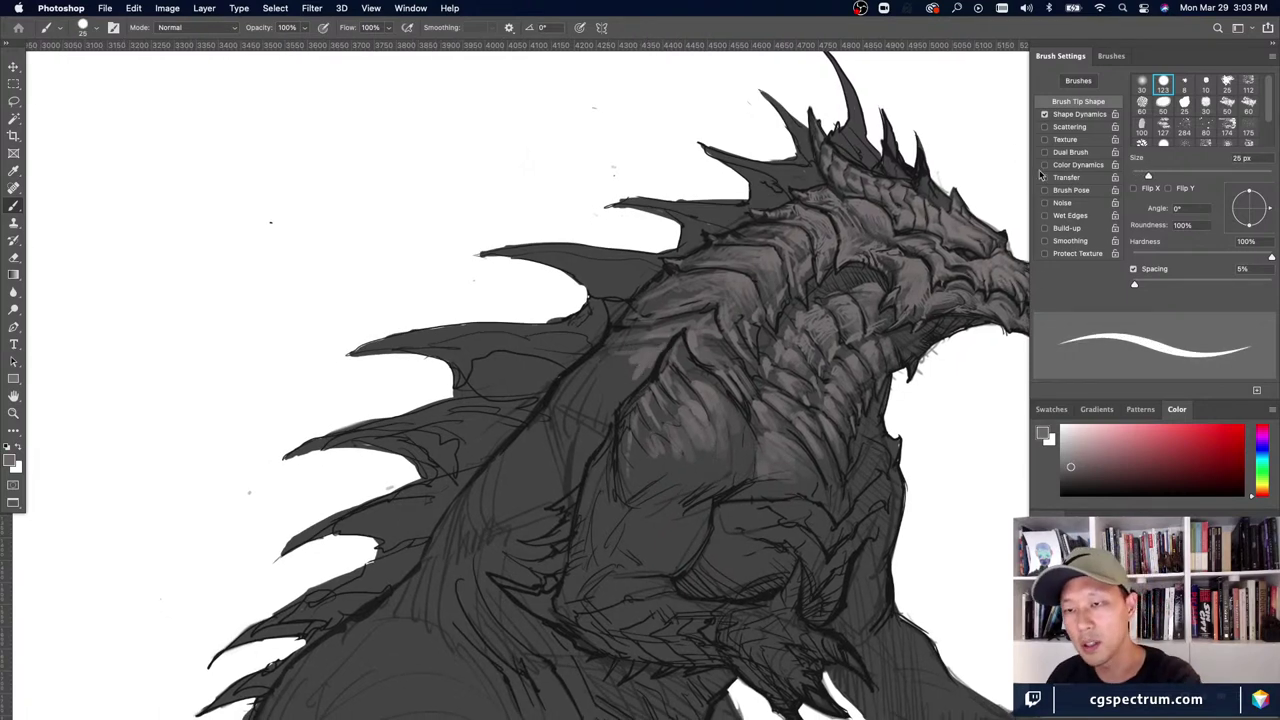
pyautogui.click(1044, 114)
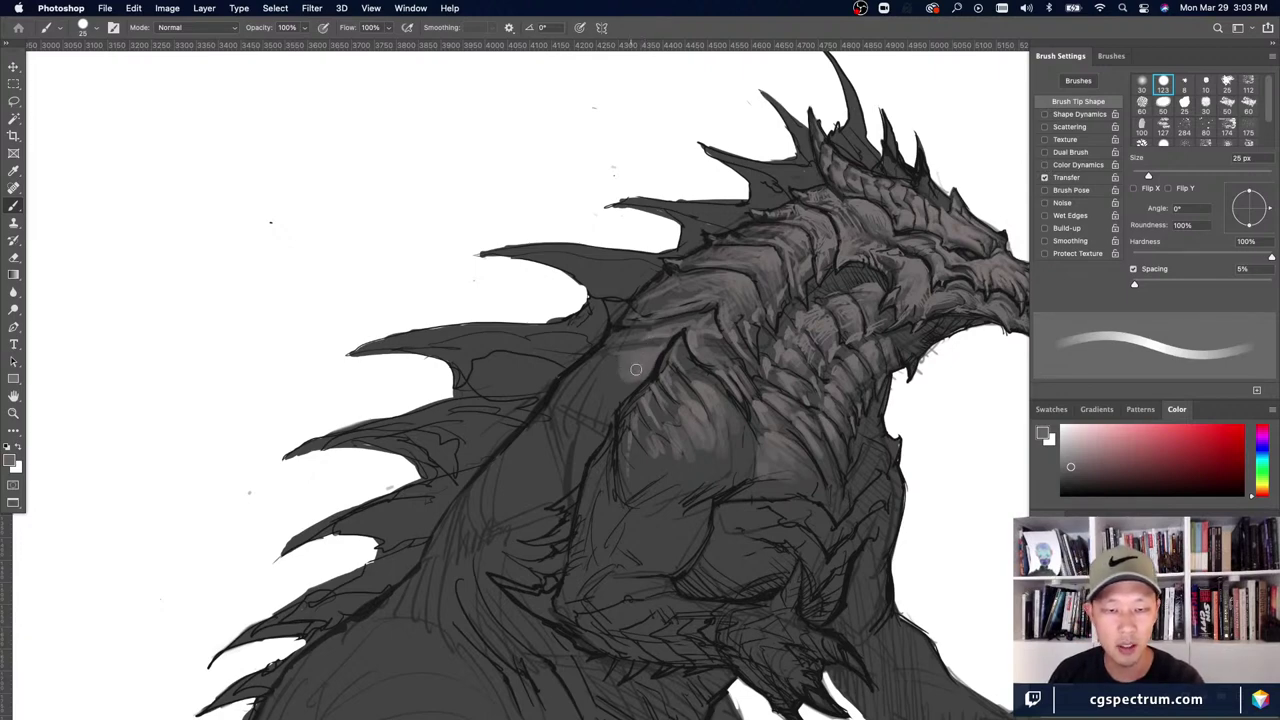
pyautogui.scroll(-5, 580, 403)
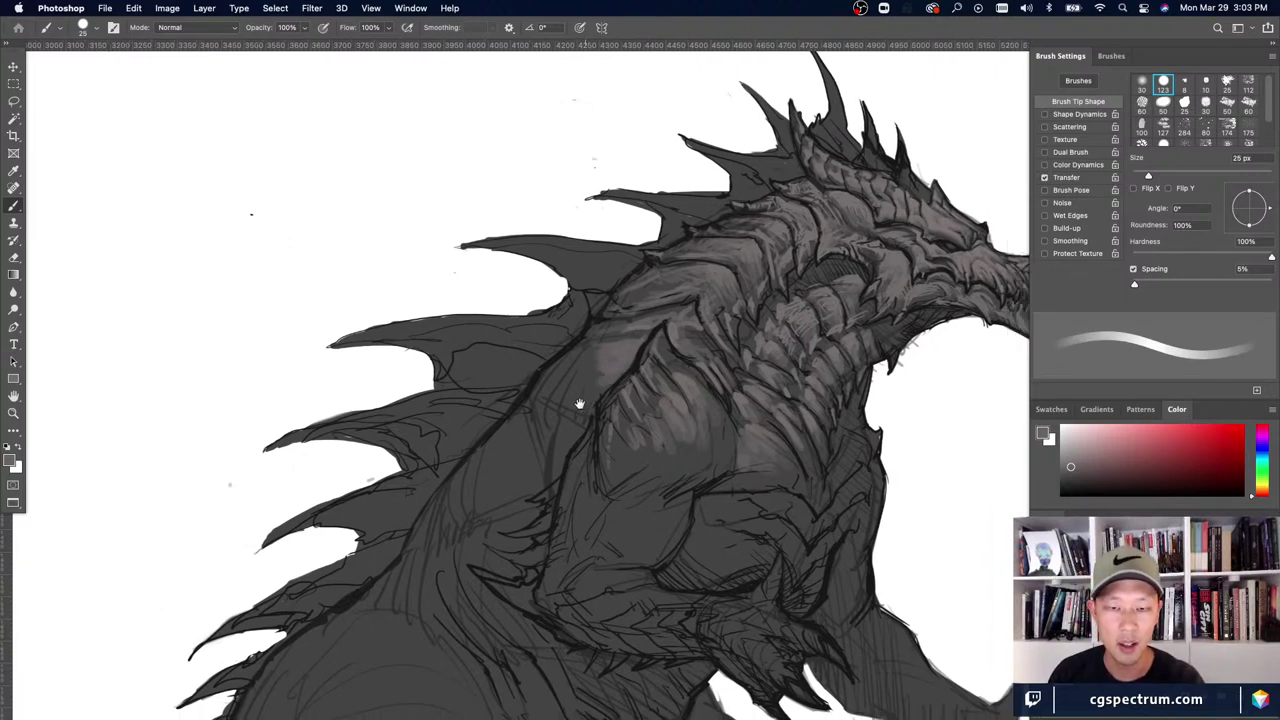
pyautogui.press('super+plus')
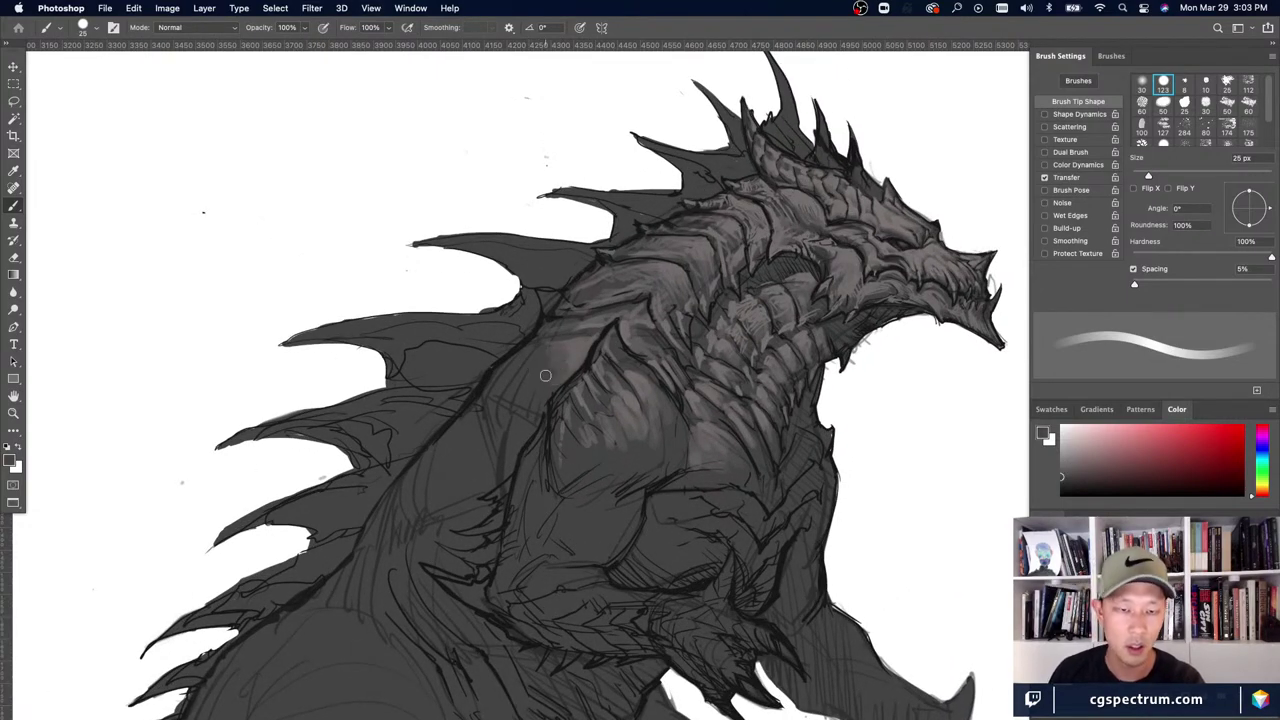
# - Blend the light patch behind the shoulder with tones sampled from its lit and dark areas, reducing the brush to 20 px
pyautogui.keyDown('alt'); pyautogui.click(578, 347); pyautogui.keyUp('alt')
pyautogui.press('super+minus')
pyautogui.press('super+minus')
pyautogui.press('super+plus')
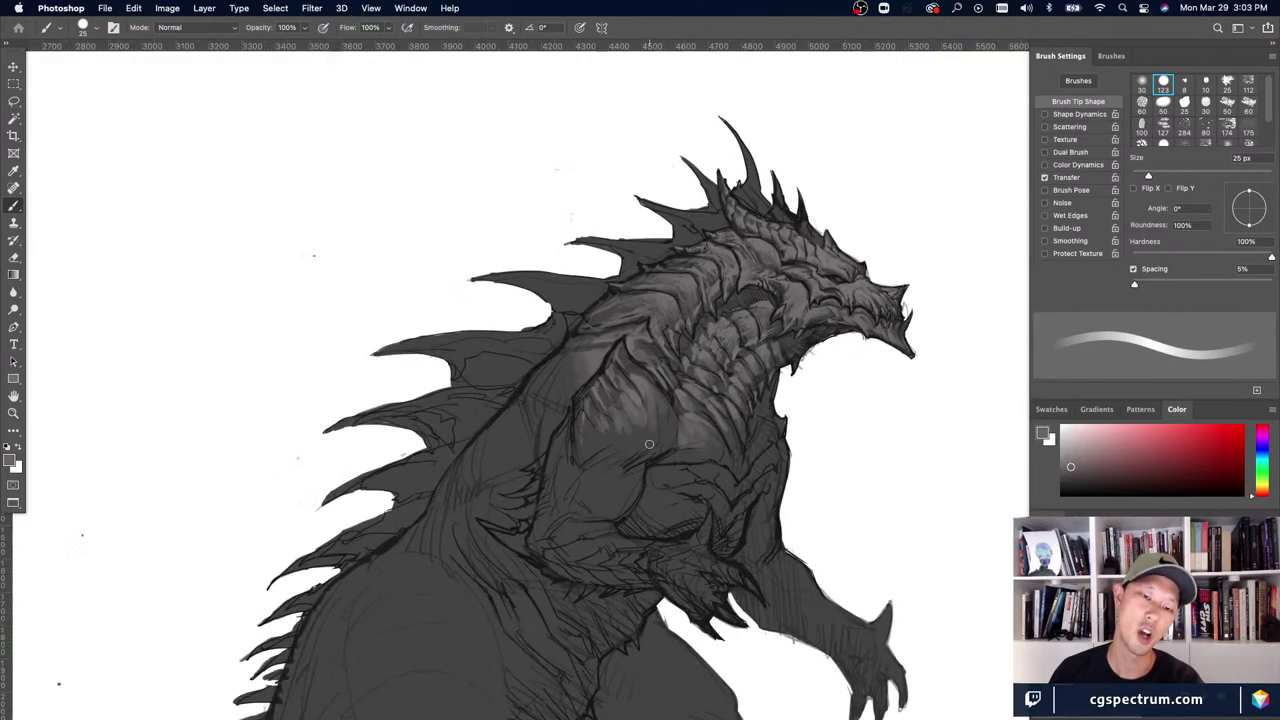
pyautogui.keyDown('alt'); pyautogui.click(591, 347); pyautogui.keyUp('alt')
pyautogui.press('[')
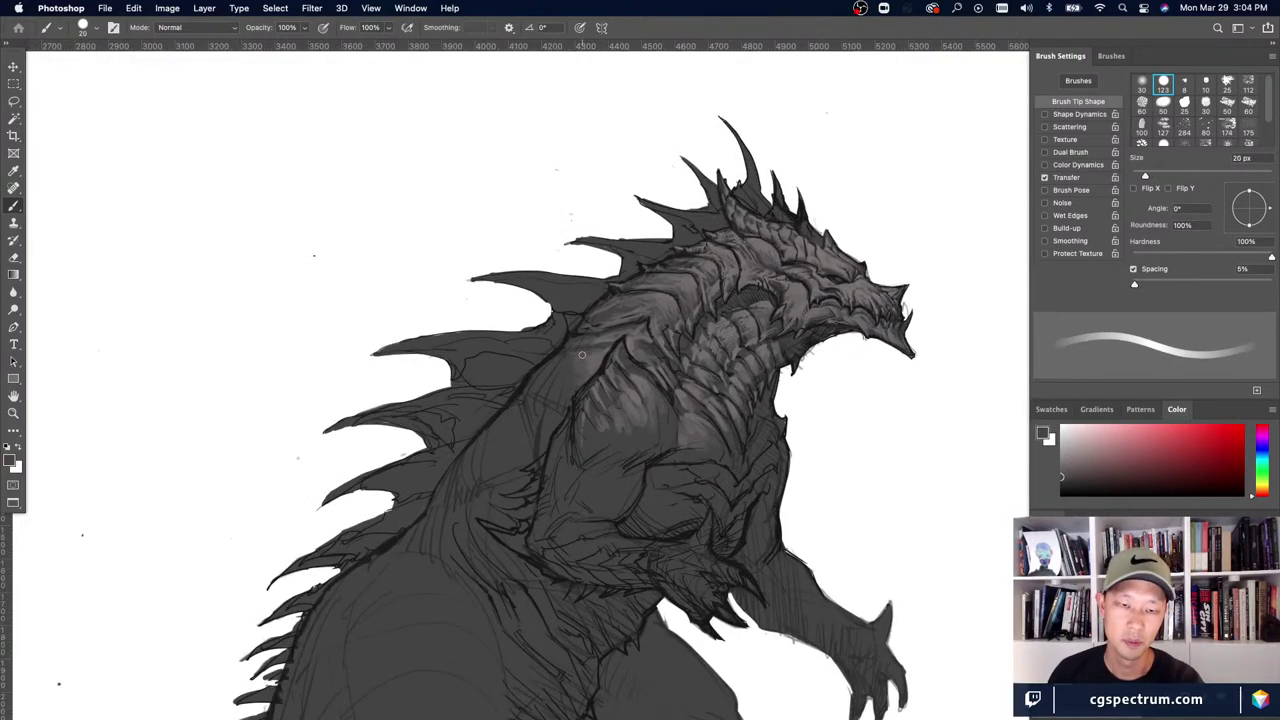
# - Sample the patch's lighter grey and refine its edge toward the back line with a 15 px brush
pyautogui.keyDown('alt'); pyautogui.click(598, 358); pyautogui.keyUp('alt')
pyautogui.press('[')
pyautogui.press('[')
pyautogui.press('[')
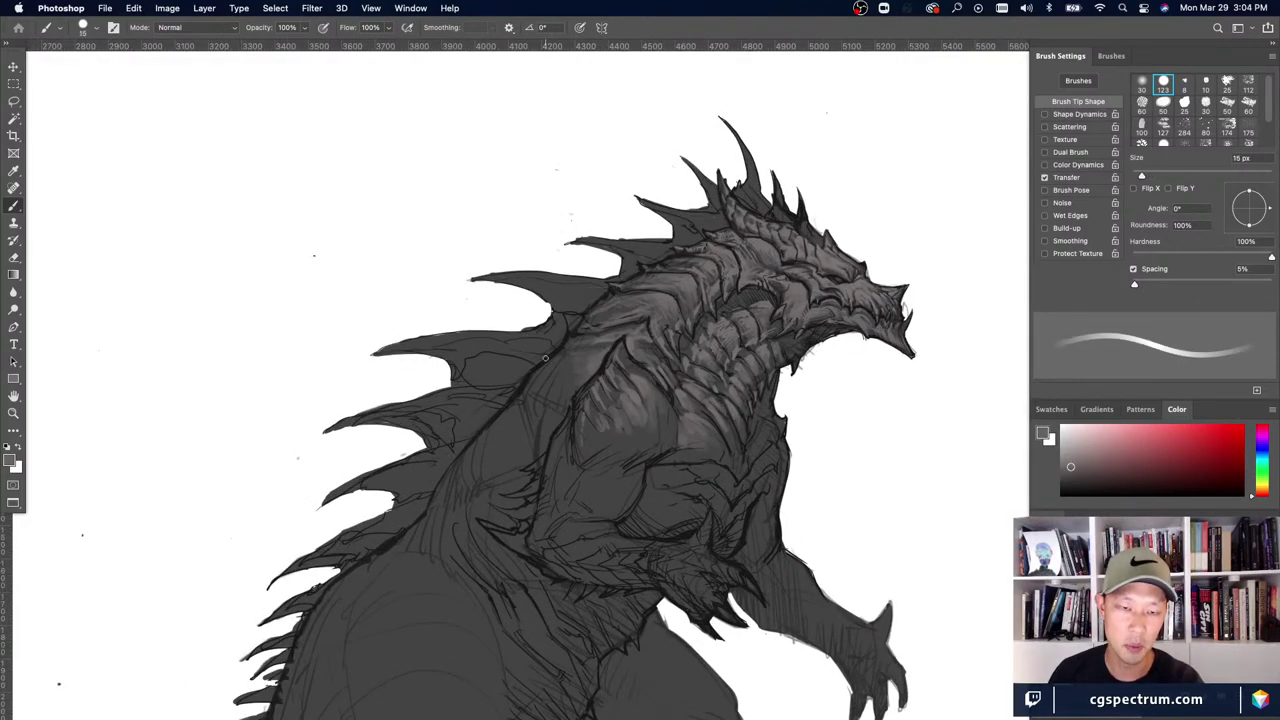
pyautogui.press(']')
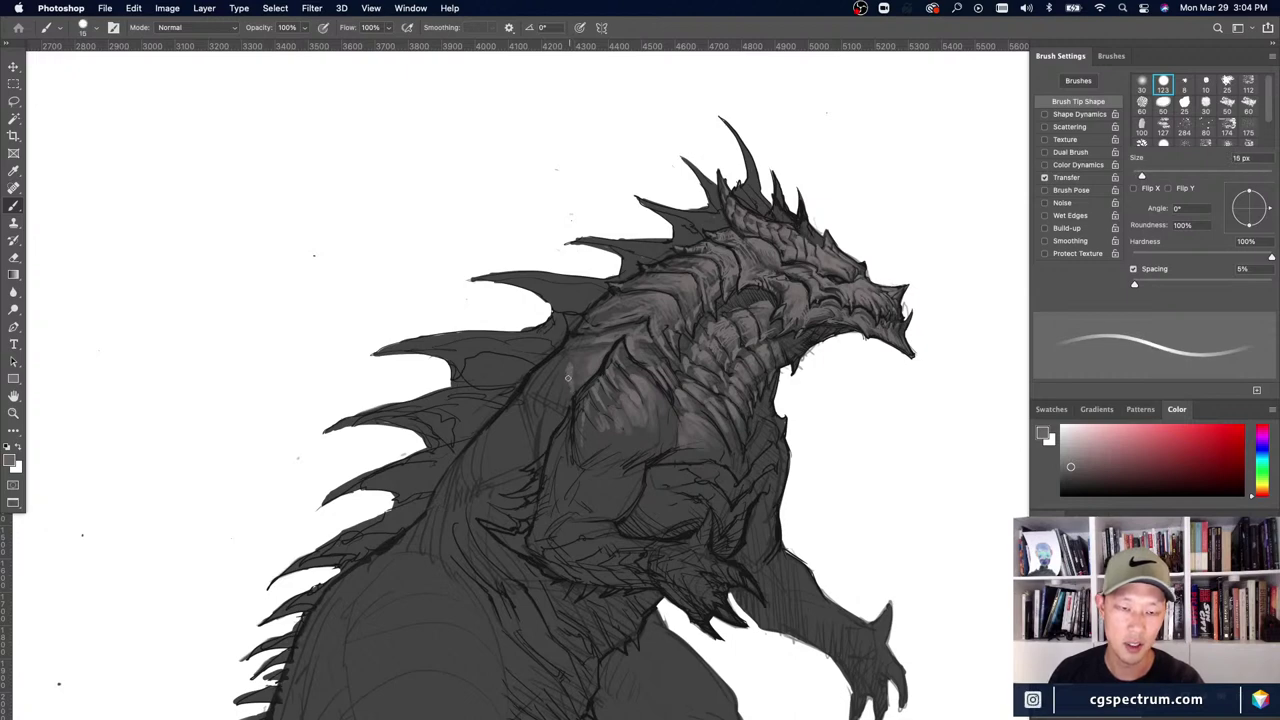
# - Sample dark and light greys from the upper back and extend the shading beside the shoulder with a 25 px brush
pyautogui.keyDown('alt'); pyautogui.click(568, 354); pyautogui.keyUp('alt')
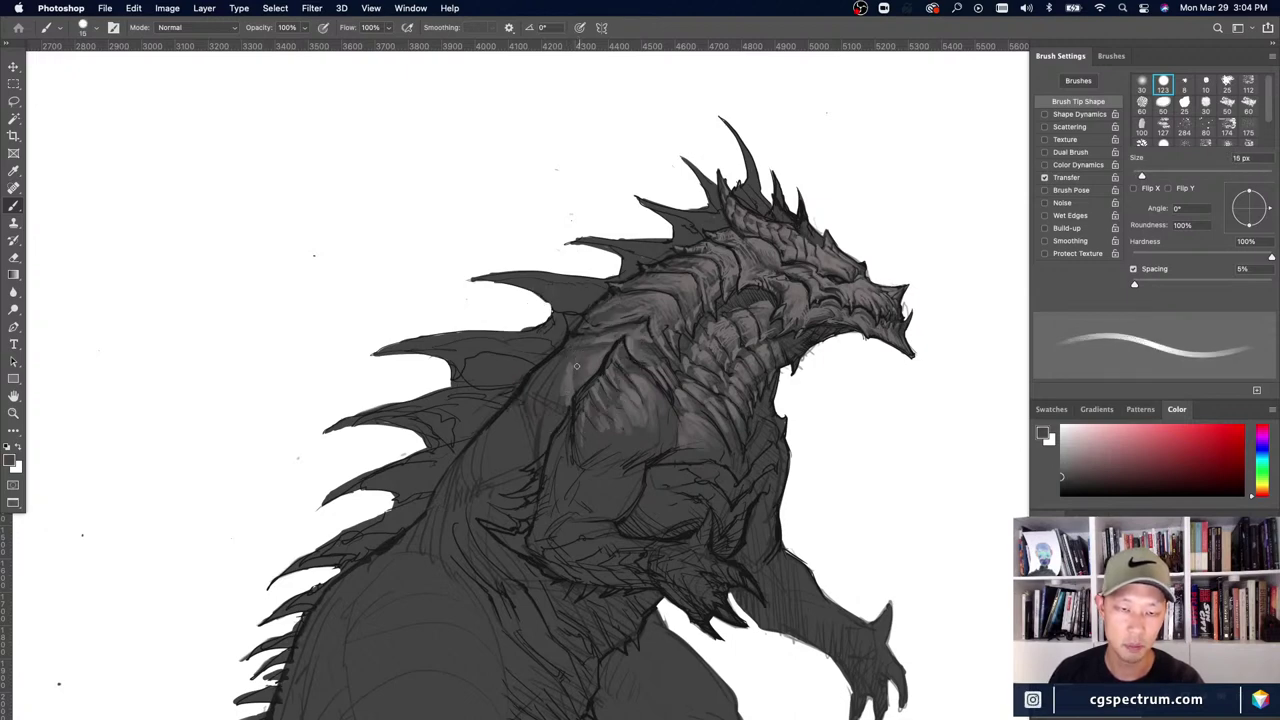
pyautogui.keyDown('alt'); pyautogui.click(564, 366); pyautogui.keyUp('alt')
pyautogui.press(']')
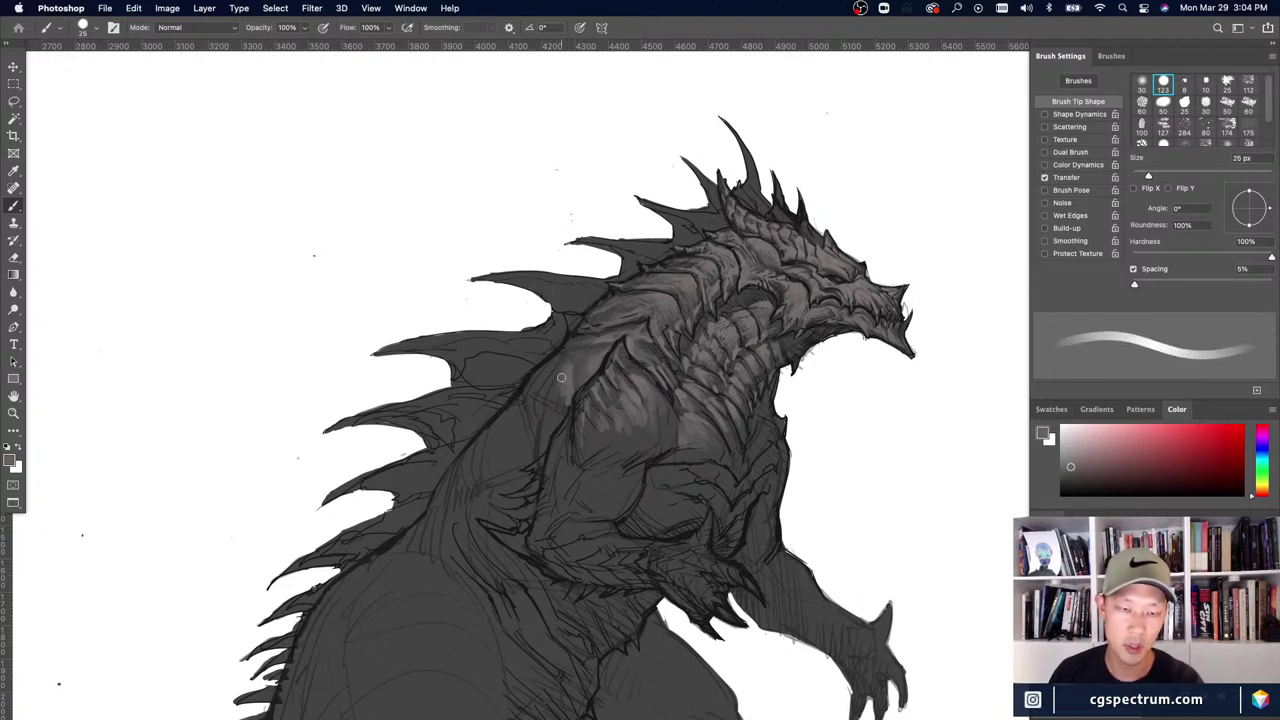
# - Paint light grey down the strip behind the upper arm with a 20 px brush, using tones sampled from the upper back
pyautogui.press('[')
pyautogui.moveTo(526, 460); pyautogui.dragTo(544, 411)
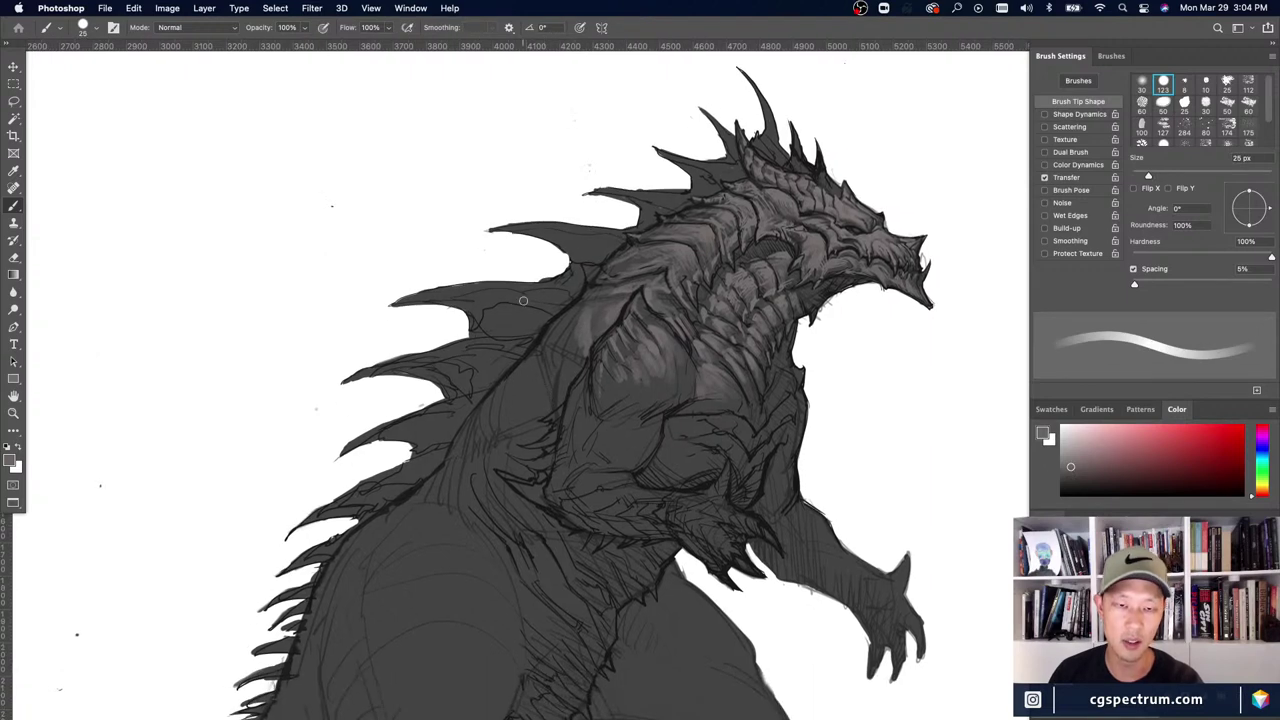
pyautogui.keyDown('alt'); pyautogui.click(585, 318); pyautogui.keyUp('alt')
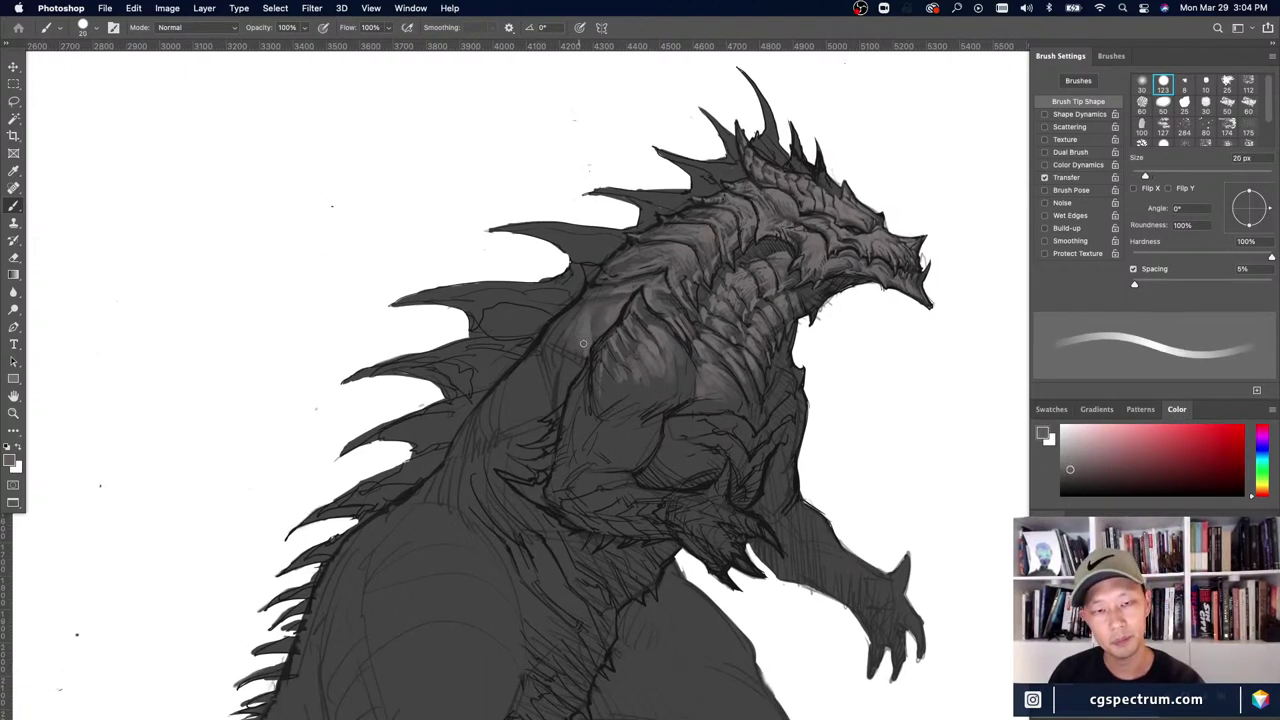
pyautogui.scroll(2, 506, 261)
pyautogui.keyDown('alt'); pyautogui.click(588, 366); pyautogui.keyUp('alt')
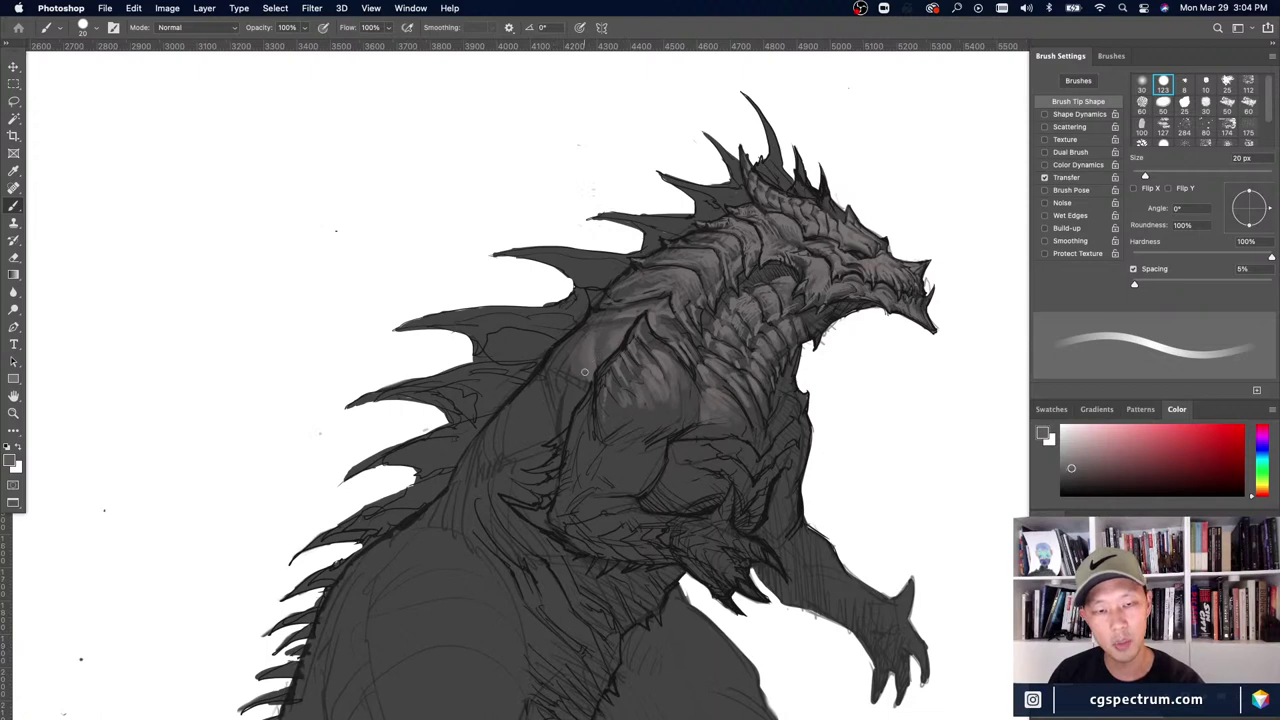
pyautogui.moveTo(546, 407); pyautogui.dragTo(605, 379)
pyautogui.keyDown('alt'); pyautogui.click(614, 341); pyautogui.keyUp('alt')
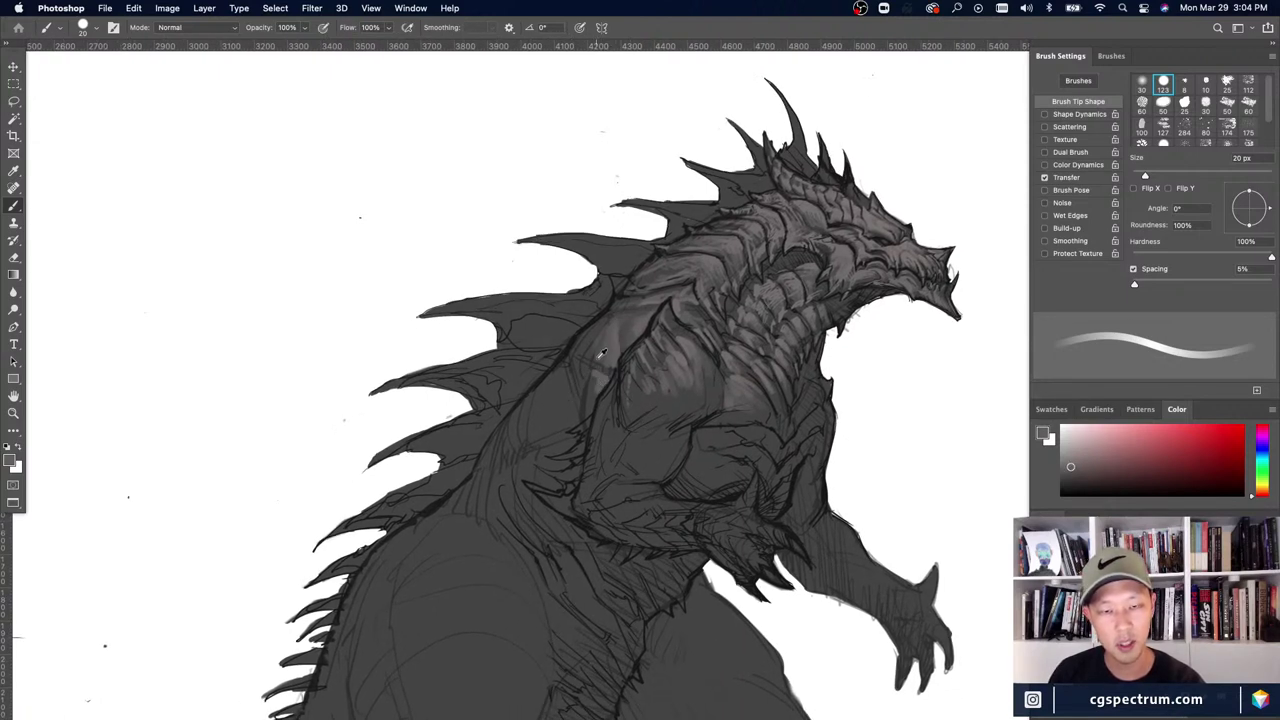
# - Sample the darker grey beside the highlight and shade the upper back along the spine with a 25 px brush
pyautogui.keyDown('alt'); pyautogui.click(602, 360); pyautogui.keyUp('alt')
pyautogui.press(']')
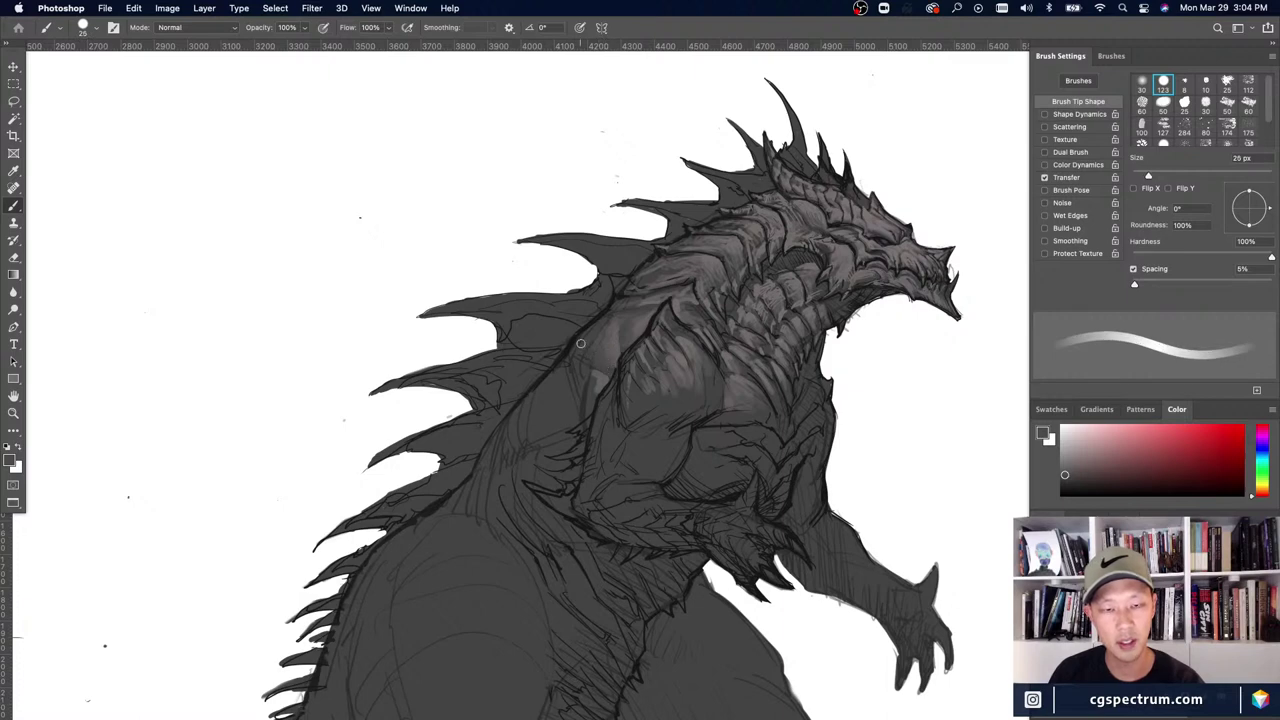
pyautogui.keyDown('alt'); pyautogui.click(589, 353); pyautogui.keyUp('alt')
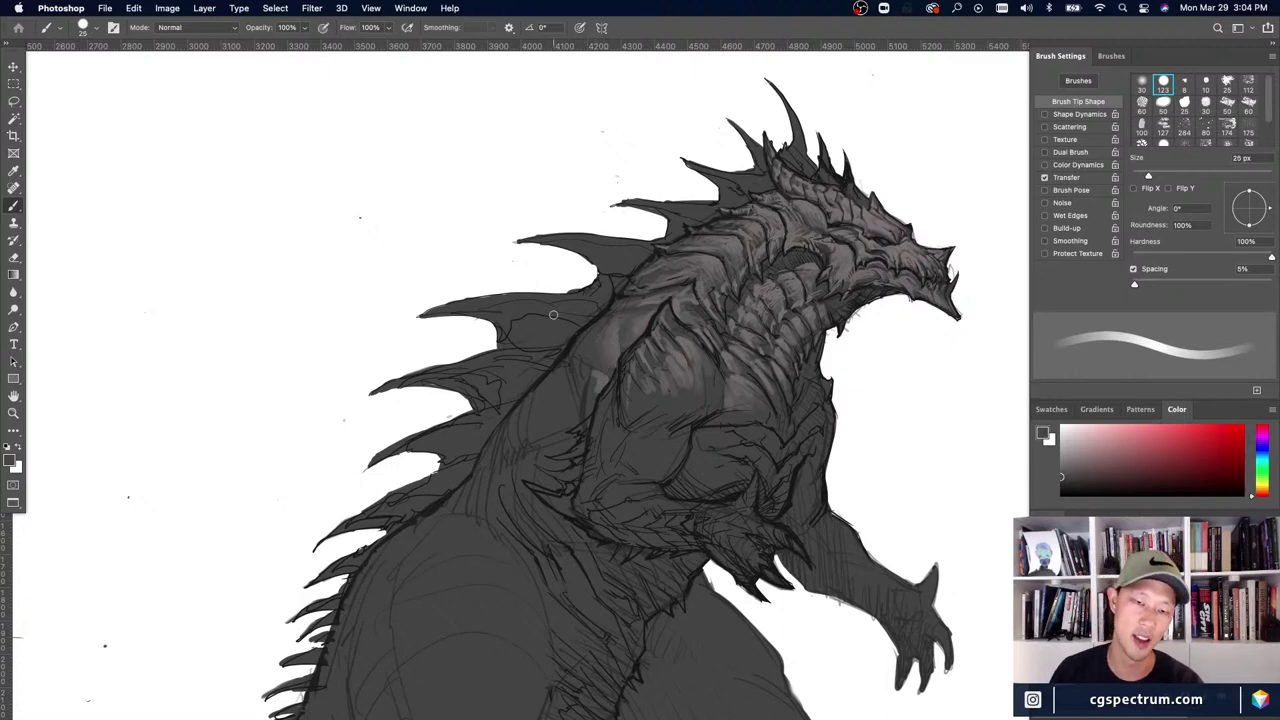
# - Define the fold between the two light patches behind the shoulder with sampled light and dark greys, using 10 px and 15 px brushes
pyautogui.scroll(-2, 587, 345)
pyautogui.keyDown('alt'); pyautogui.click(591, 357); pyautogui.keyUp('alt')
pyautogui.press('[')
pyautogui.press('[')
pyautogui.press('[')
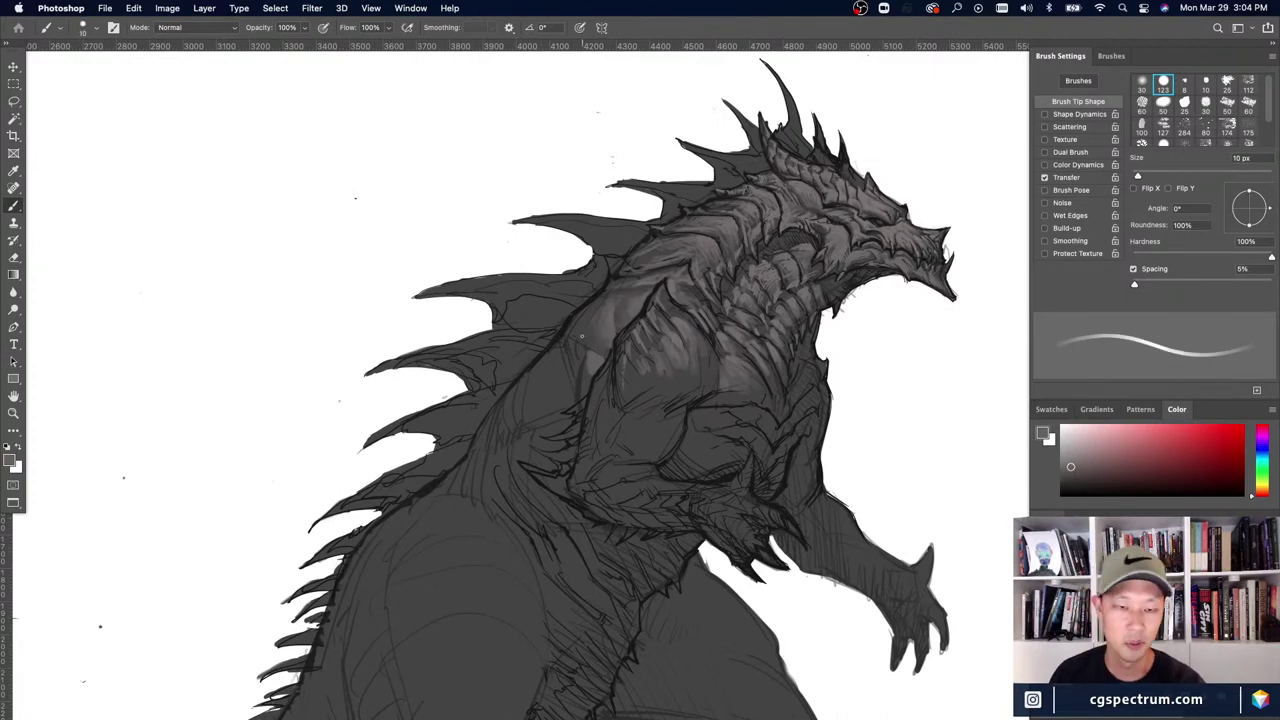
pyautogui.keyDown('alt'); pyautogui.click(587, 359); pyautogui.keyUp('alt')
pyautogui.press(']')
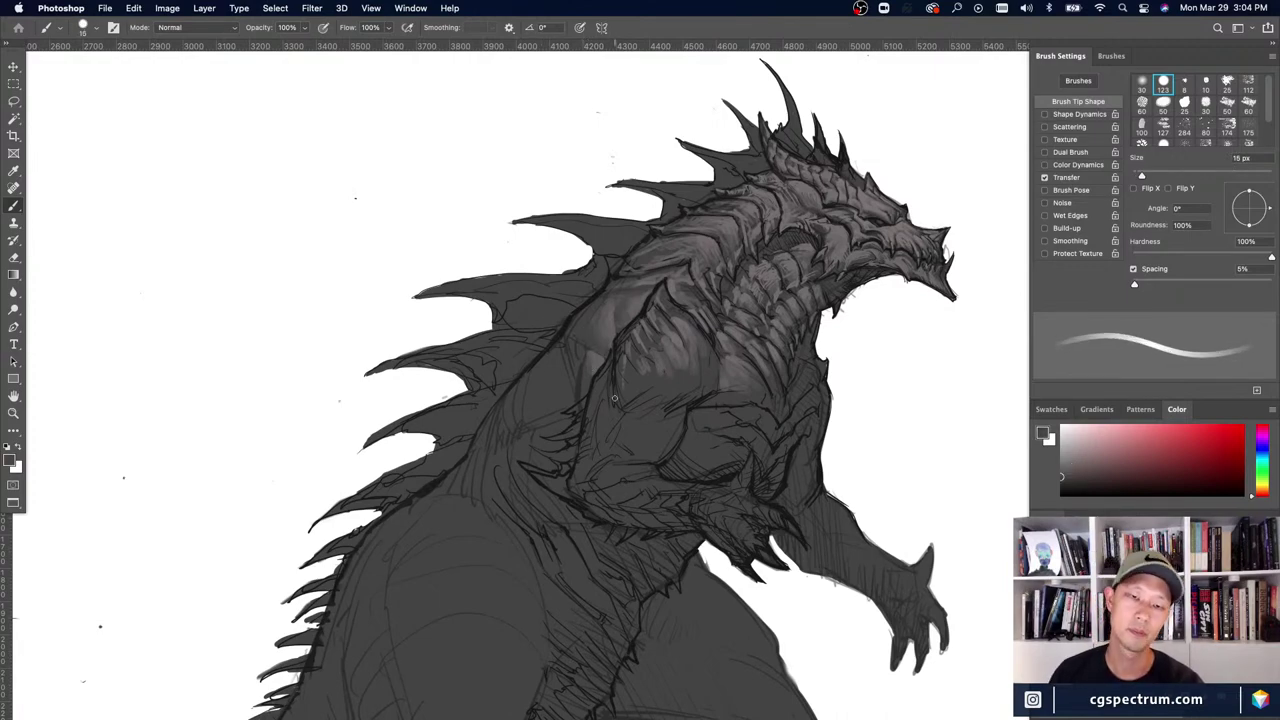
# - Sample a light grey from the base of the neck and brush it across the upper back toward the spine at 30 px
pyautogui.press('super+minus')
pyautogui.press('super+equal')
pyautogui.keyDown('alt'); pyautogui.click(637, 304); pyautogui.keyUp('alt')
pyautogui.press(']')
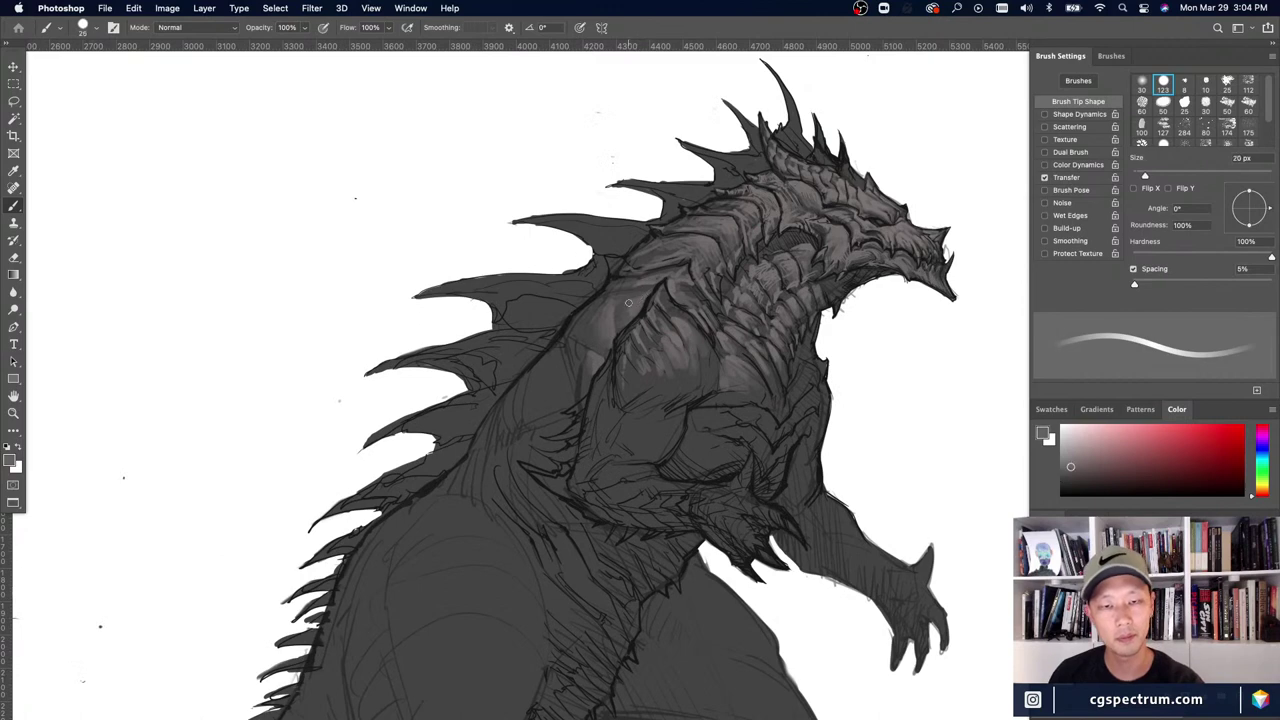
pyautogui.press(']')
pyautogui.press(']')
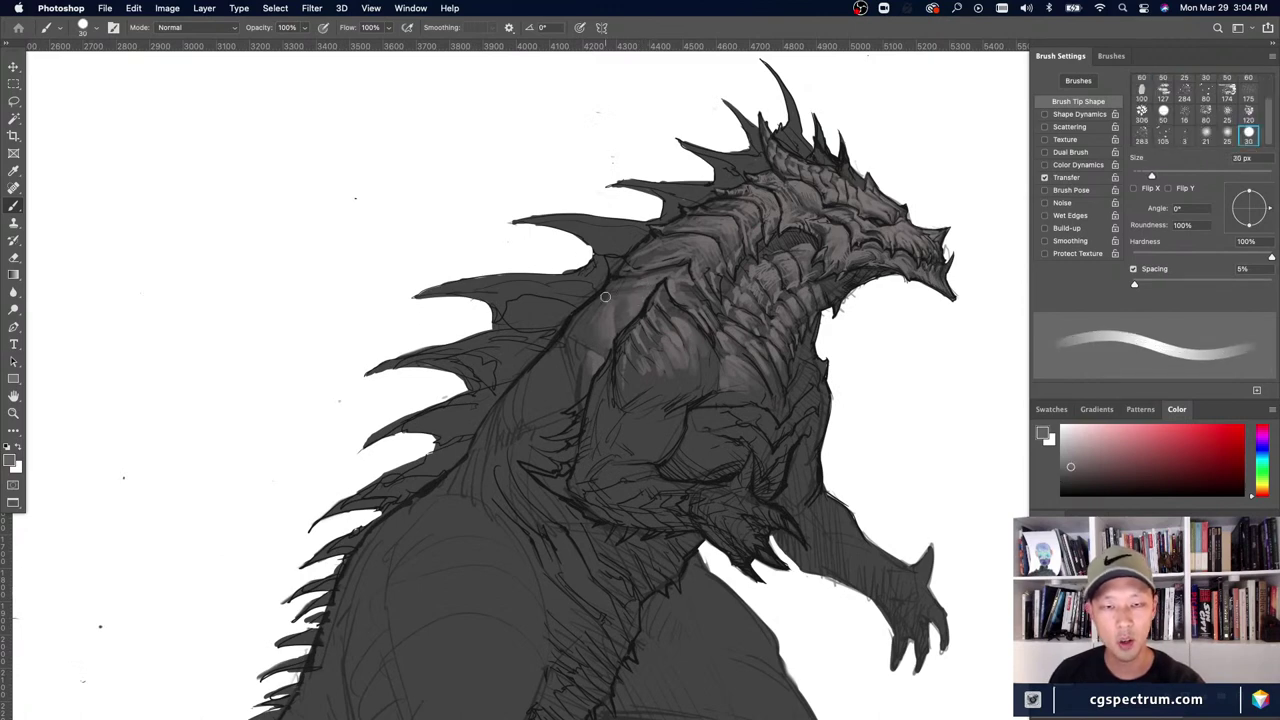
pyautogui.scroll(-3, 605, 297)
pyautogui.scroll(3, 564, 329)
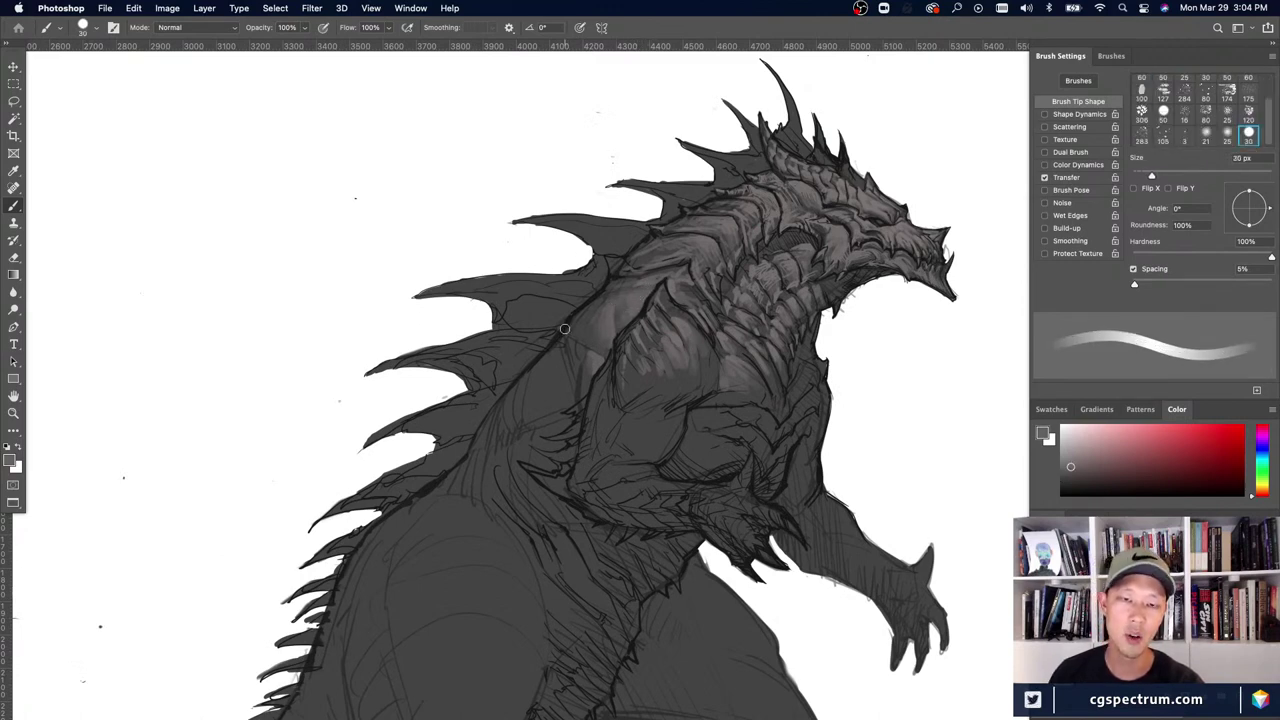
pyautogui.scroll(-1, 564, 329)
# - Sample the dark grey beside the spine and refine the upper back shading below the neck with 15 px and 25 px brushes
pyautogui.keyDown('alt'); pyautogui.click(591, 320); pyautogui.keyUp('alt')
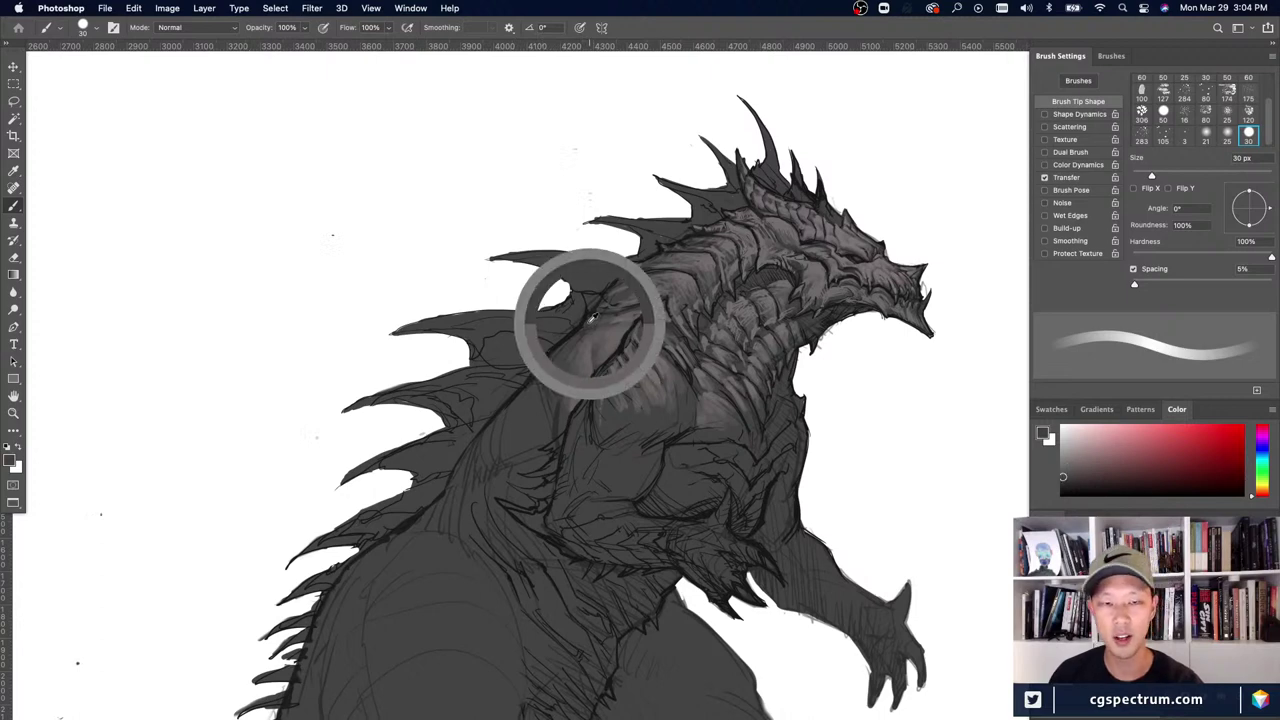
pyautogui.press('[')
pyautogui.press('[')
pyautogui.press('[')
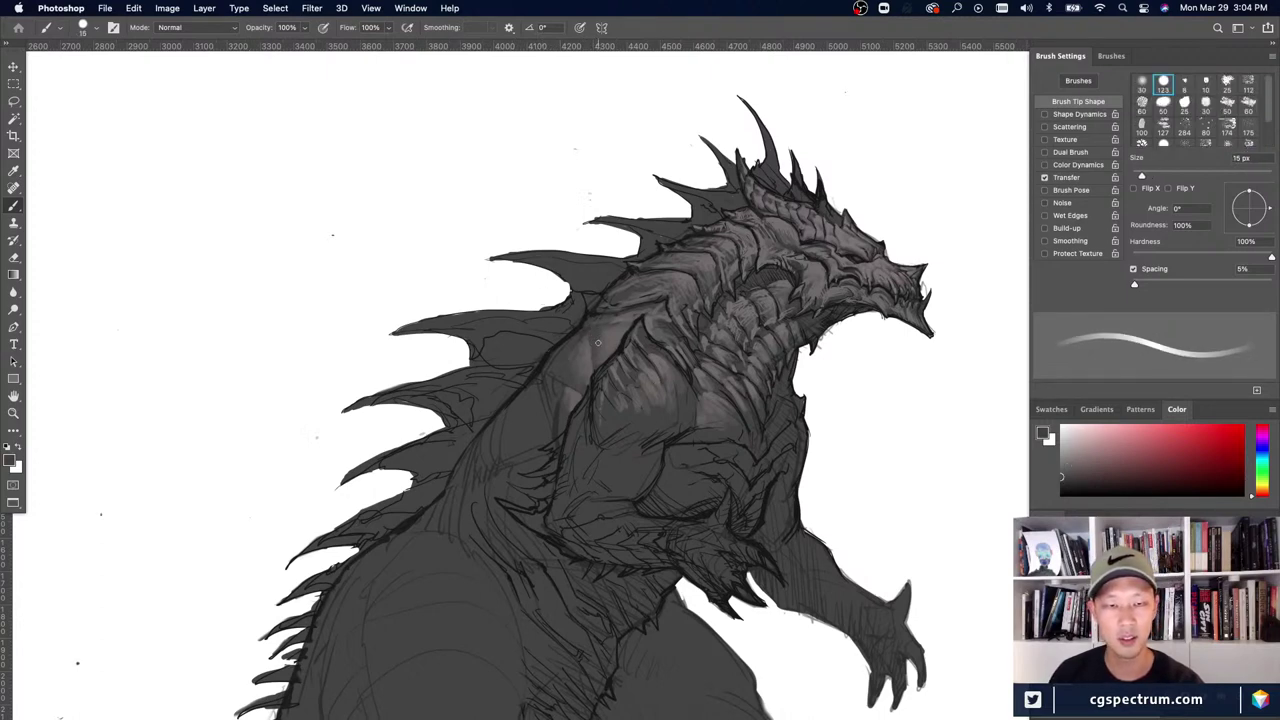
pyautogui.press(']')
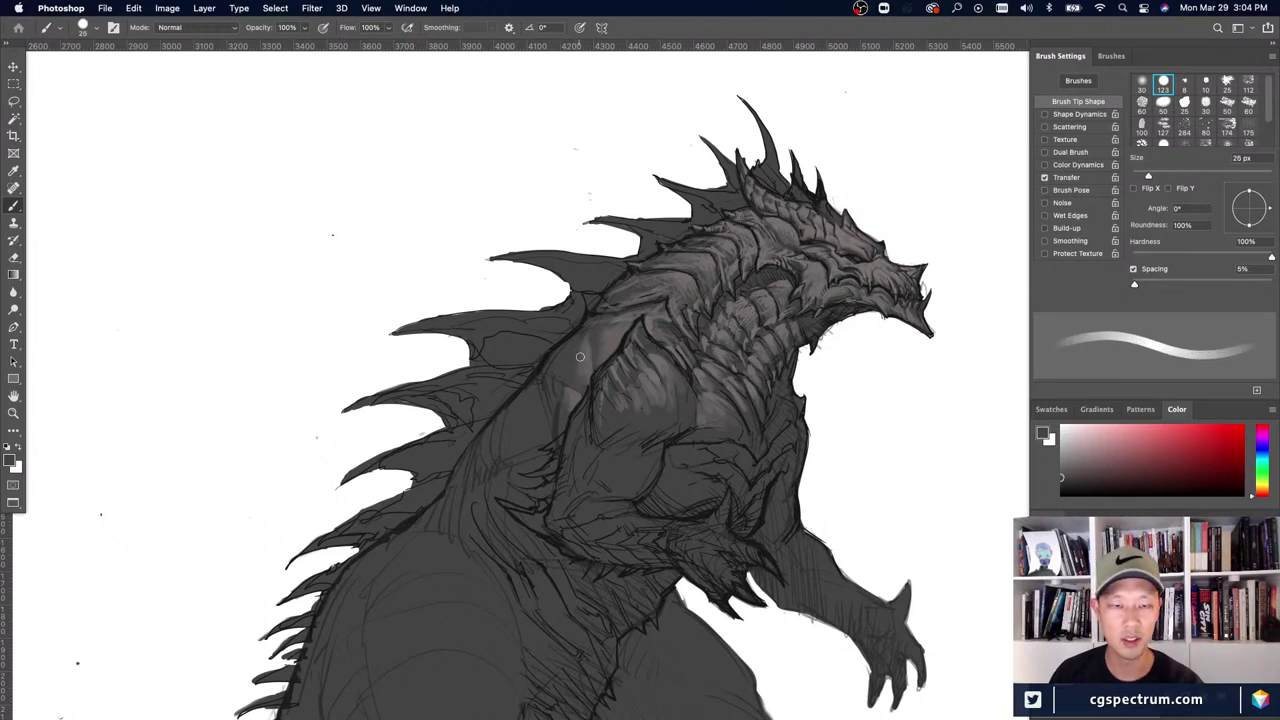
# - Deepen the upper back's edge along the spine with sampled near-black and dark grey, reducing the brush from 25 px to 8 px
pyautogui.keyDown('alt'); pyautogui.click(550, 360); pyautogui.keyUp('alt')
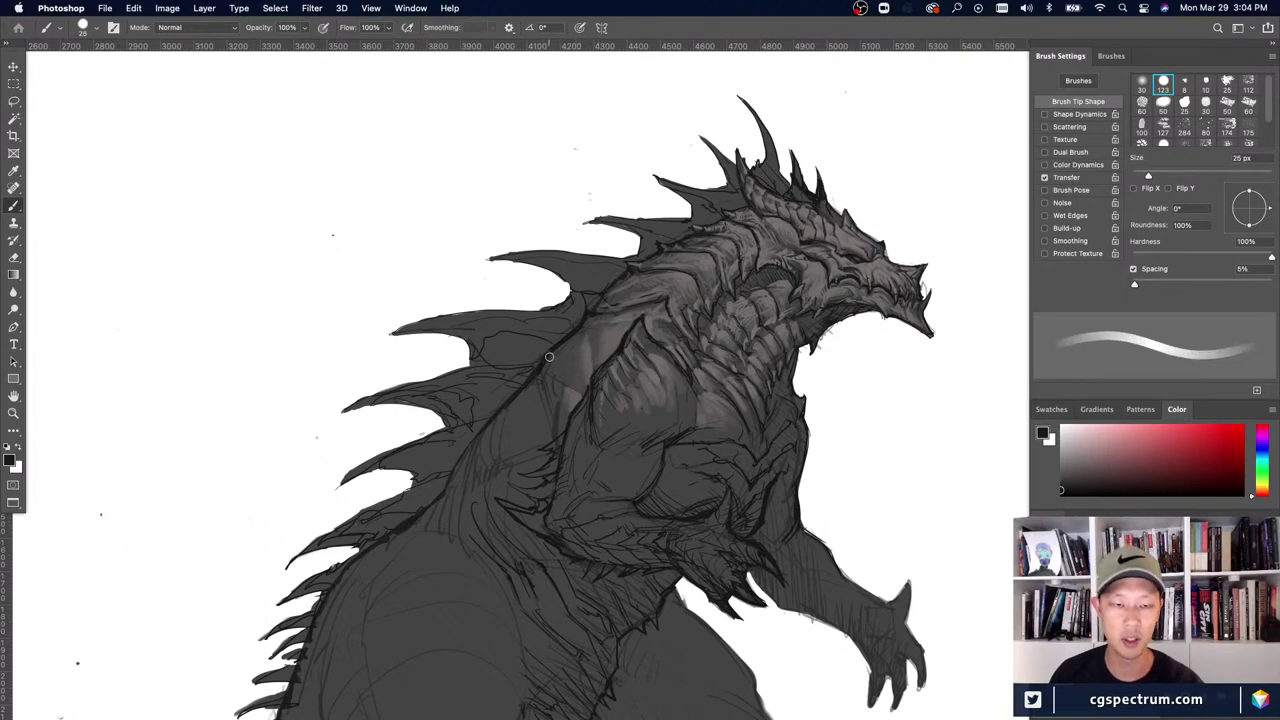
pyautogui.keyDown('alt'); pyautogui.click(575, 356); pyautogui.keyUp('alt')
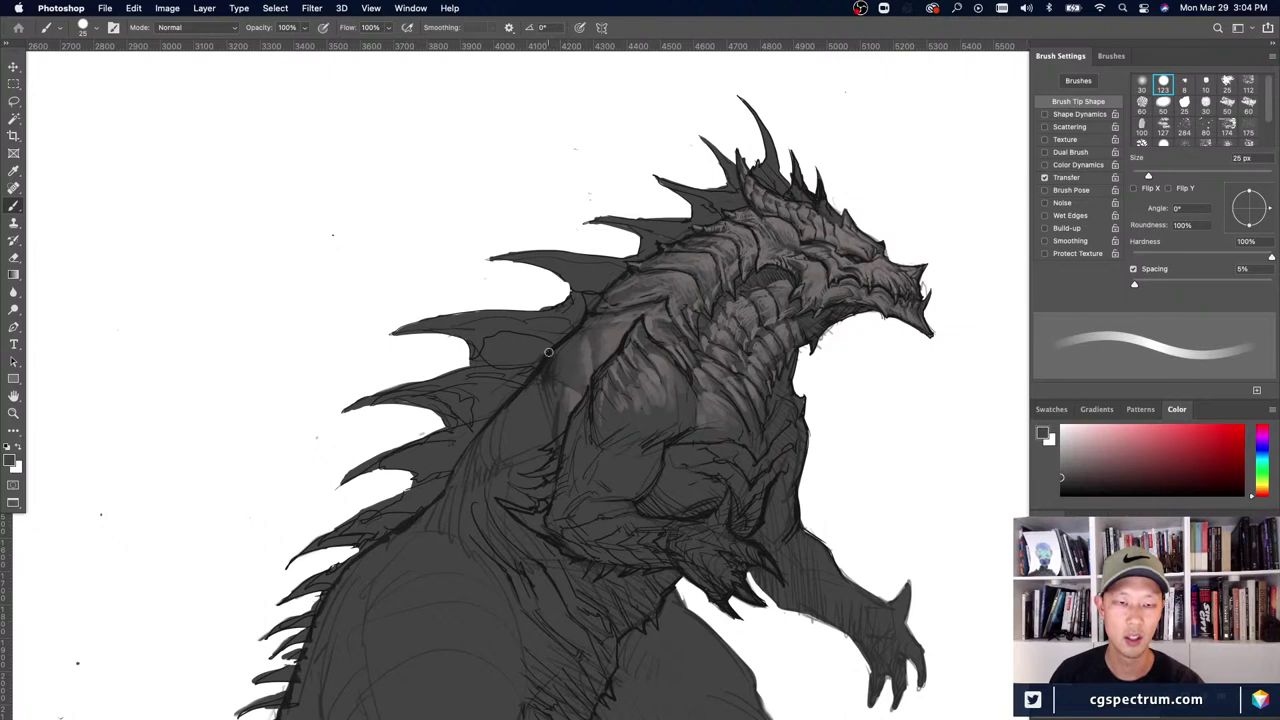
pyautogui.keyDown('alt'); pyautogui.click(550, 353); pyautogui.keyUp('alt')
pyautogui.scroll(2, 577, 347)
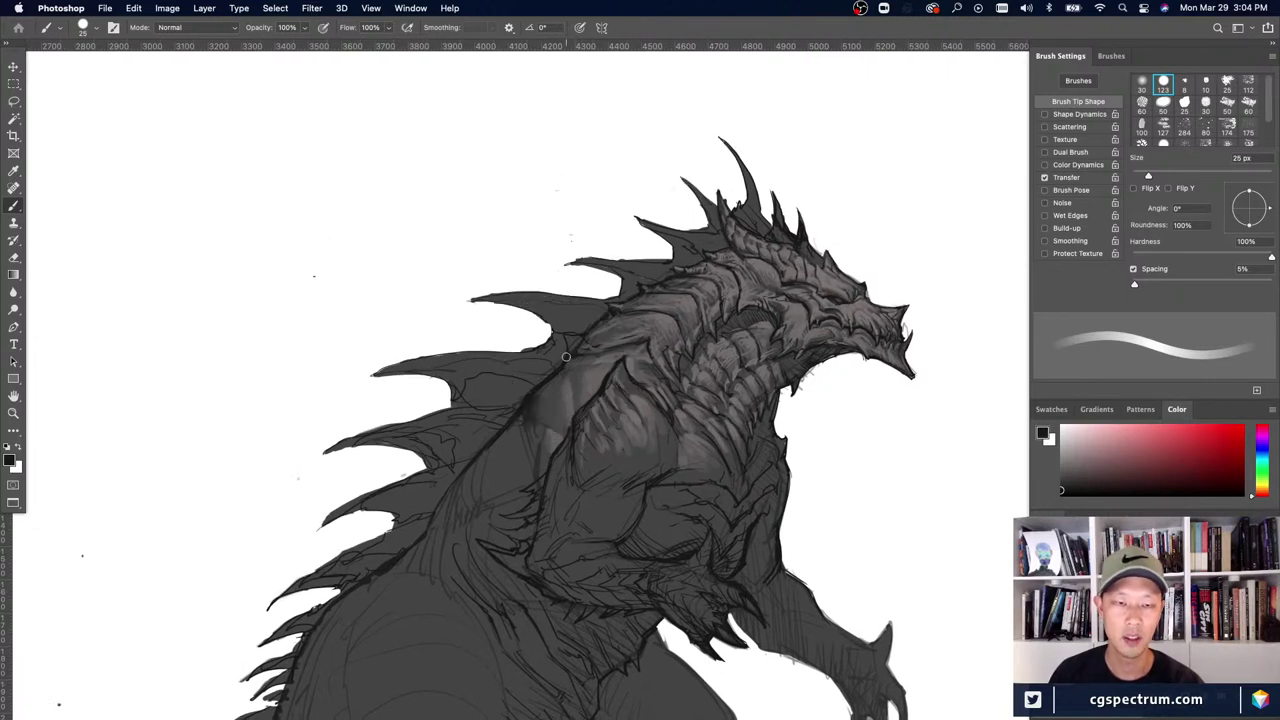
pyautogui.press('[')
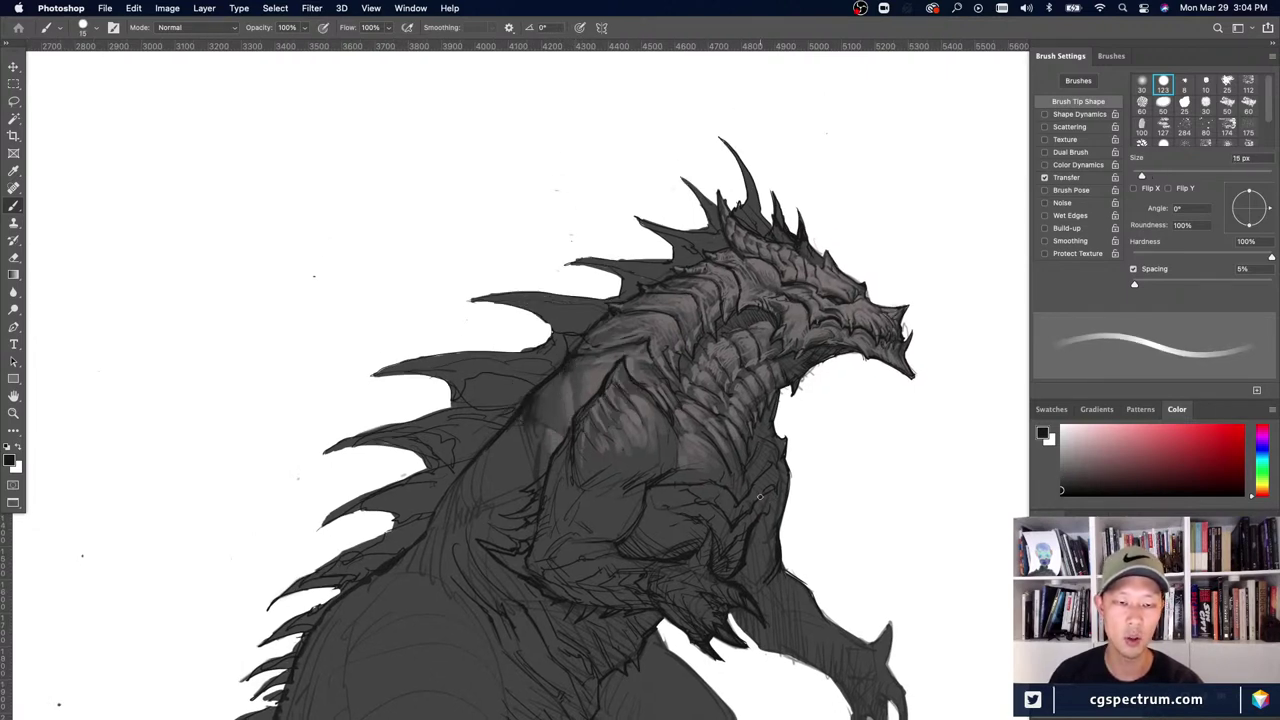
pyautogui.keyDown('alt'); pyautogui.click(566, 360); pyautogui.keyUp('alt')
pyautogui.press('[')
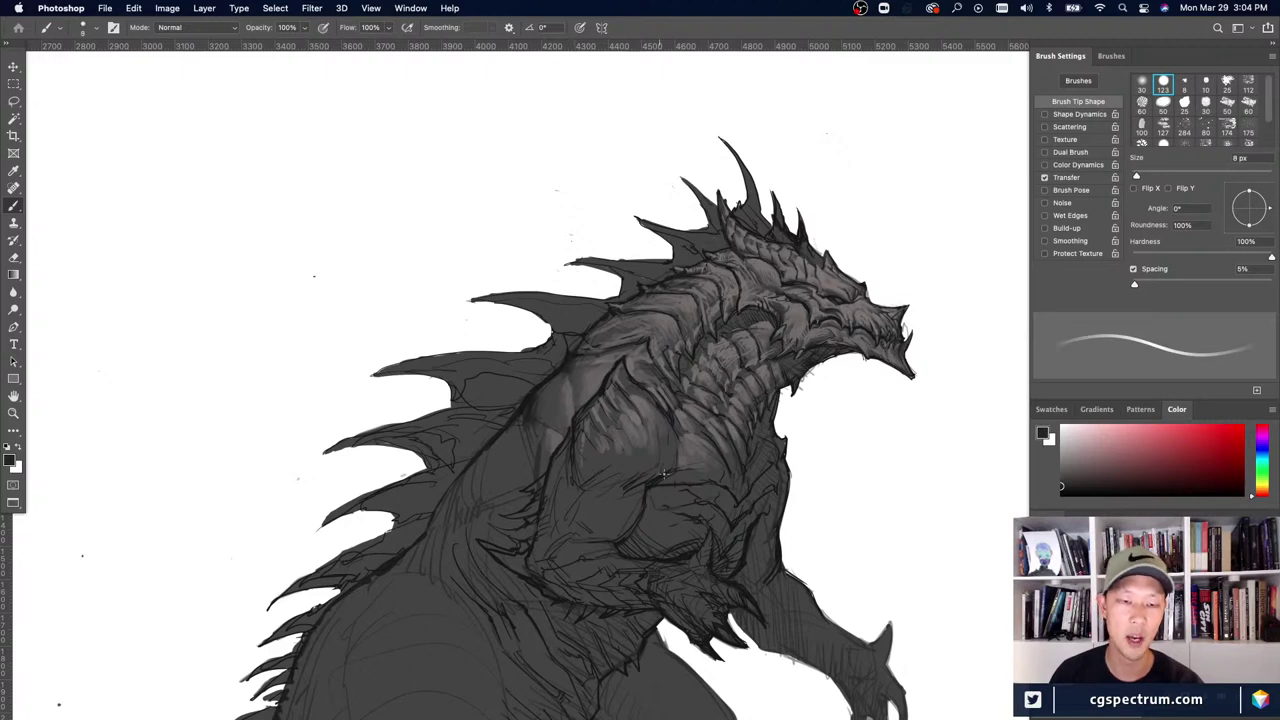
# - Blend the upper back where it meets the neck and spine with sampled mid and near-black tones, using a 20 px brush
pyautogui.scroll(-2, 664, 474)
pyautogui.keyDown('alt'); pyautogui.click(594, 340); pyautogui.keyUp('alt')
pyautogui.press(']')
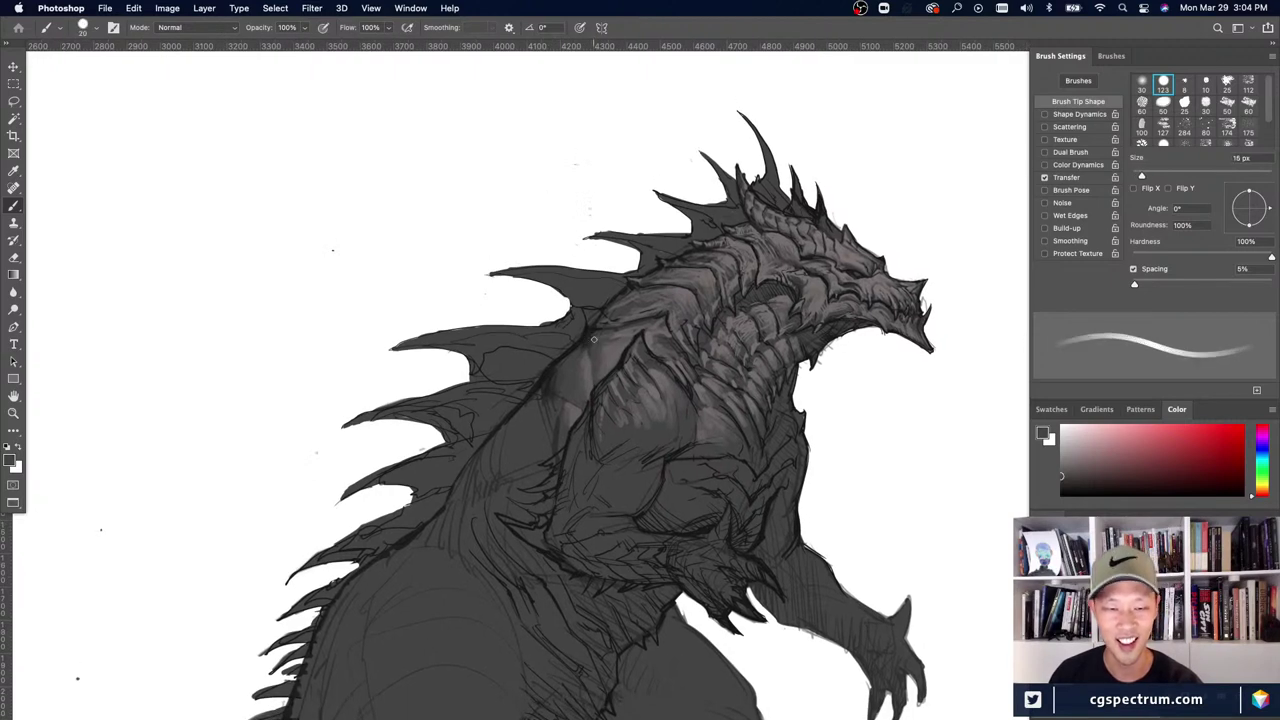
pyautogui.press(']')
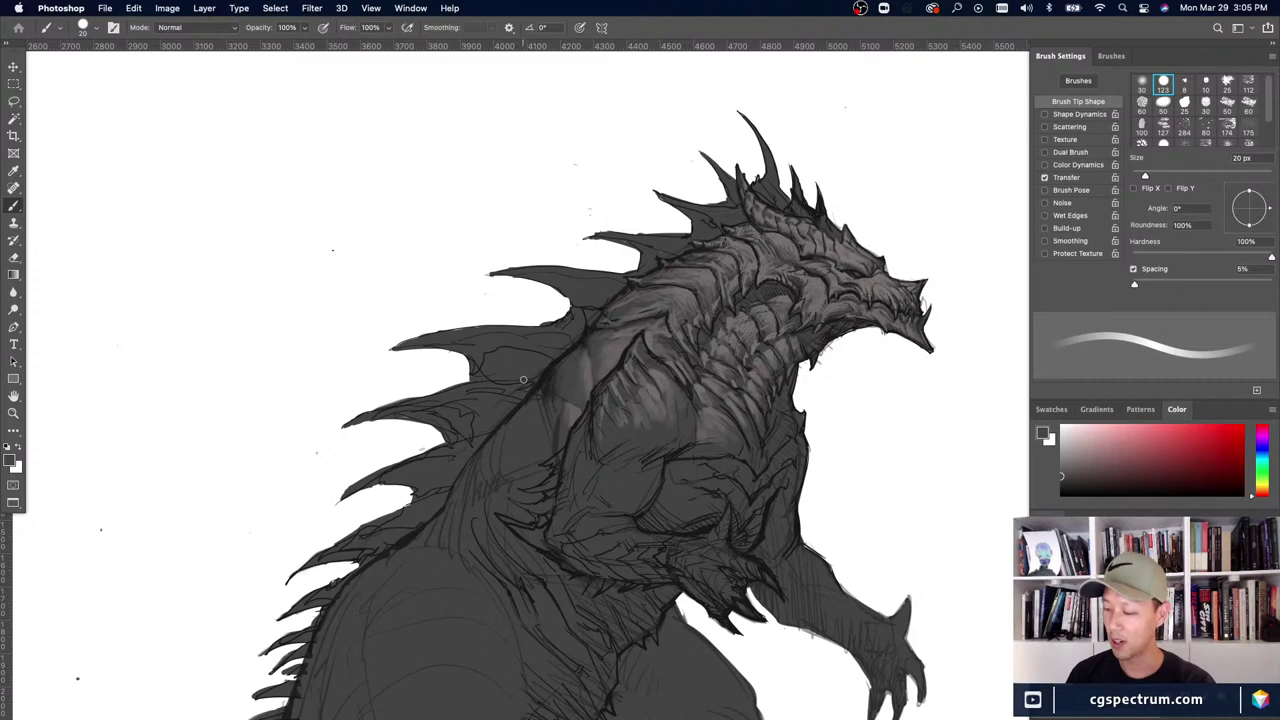
pyautogui.keyDown('alt'); pyautogui.click(589, 326); pyautogui.keyUp('alt')
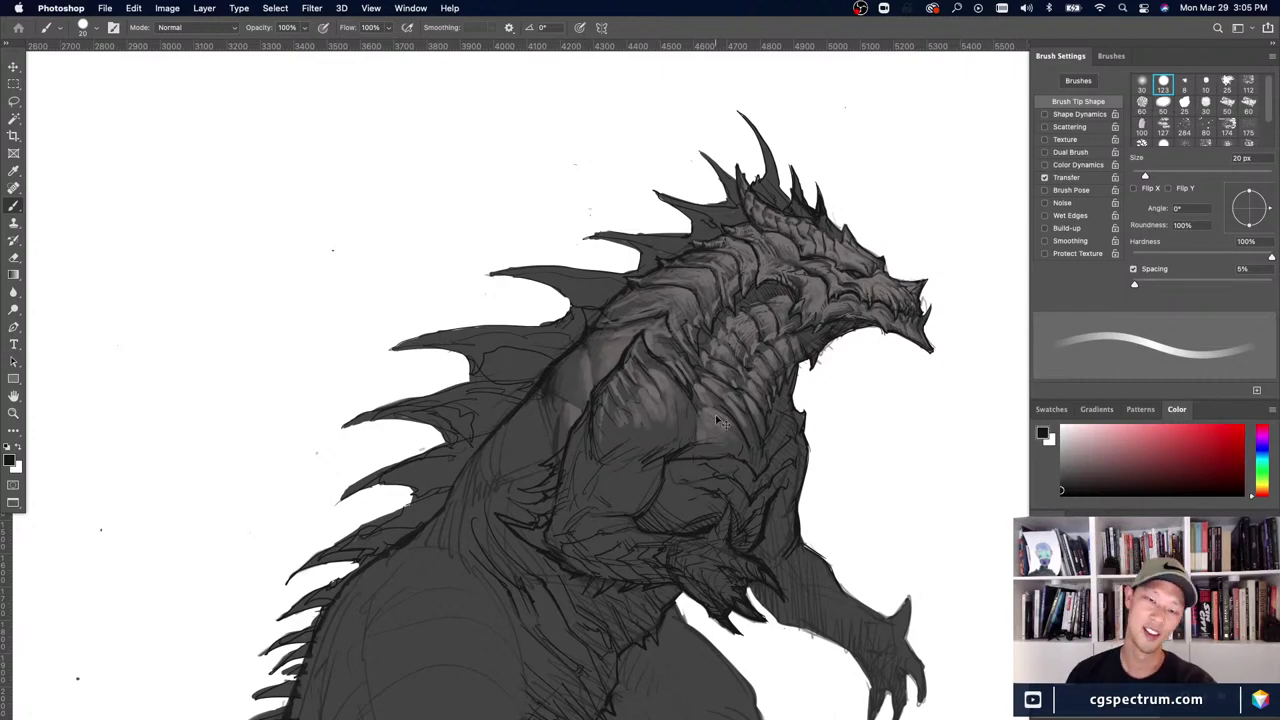
pyautogui.press('super+minus')
pyautogui.press('super+minus')
pyautogui.press('super+minus')
pyautogui.press('super+equal')
pyautogui.press('super+equal')
pyautogui.press('super+equal')
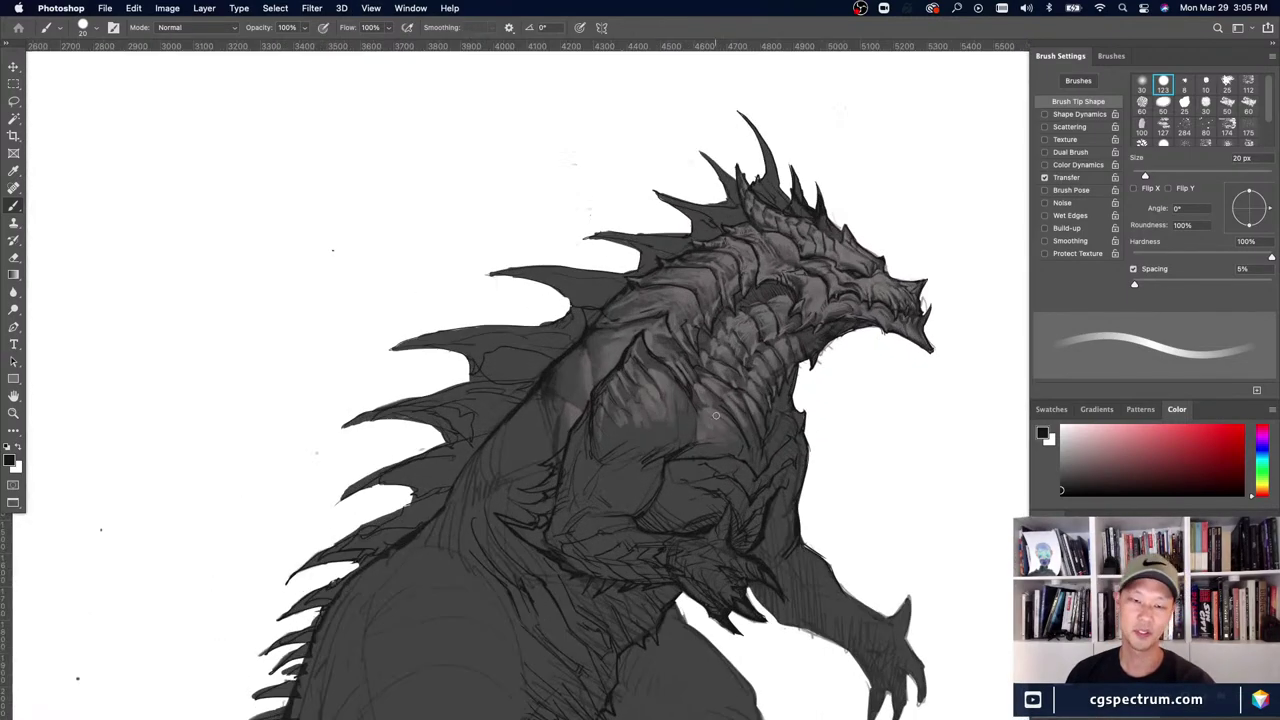
# - Build up the light patches on the upper back behind the shoulder, alternating sampled light and dark greys with a brush up to 25 px
pyautogui.keyDown('alt'); pyautogui.click(604, 341); pyautogui.keyUp('alt')
pyautogui.press(']')
pyautogui.moveTo(580, 383)
pyautogui.mouseDown()
pyautogui.moveTo(579, 355)
pyautogui.moveTo(563, 384)
pyautogui.moveTo(574, 368)
pyautogui.mouseUp()
pyautogui.press('[')
pyautogui.keyDown('alt'); pyautogui.click(559, 386); pyautogui.keyUp('alt')
pyautogui.keyDown('alt'); pyautogui.click(583, 364); pyautogui.keyUp('alt')
pyautogui.press(']')
pyautogui.keyDown('alt'); pyautogui.click(557, 384); pyautogui.keyUp('alt')
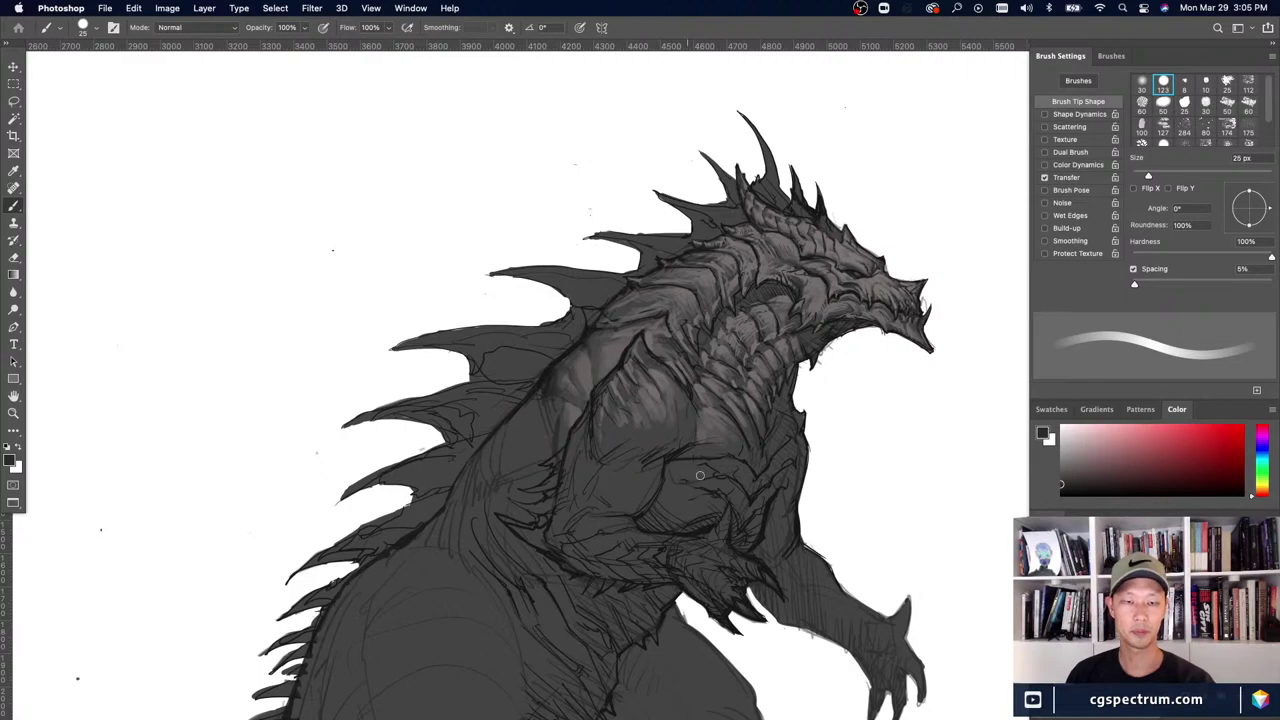
# - Sample grey from the upper back patch and brush it onto the side of the body behind the upper arm
pyautogui.press('super+minus')
pyautogui.press('super+minus')
pyautogui.press('super+plus')
pyautogui.press('super+plus')
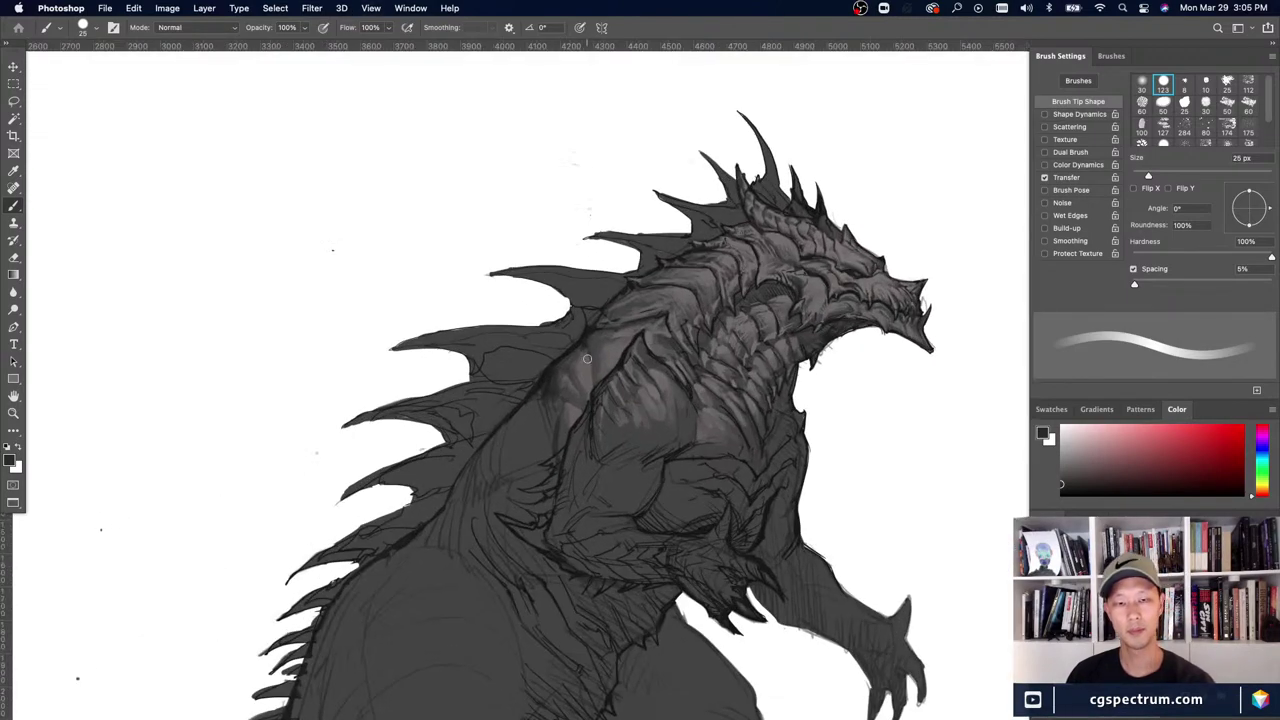
pyautogui.keyDown('alt'); pyautogui.click(581, 368); pyautogui.keyUp('alt')
pyautogui.moveTo(542, 444); pyautogui.dragTo(537, 440)
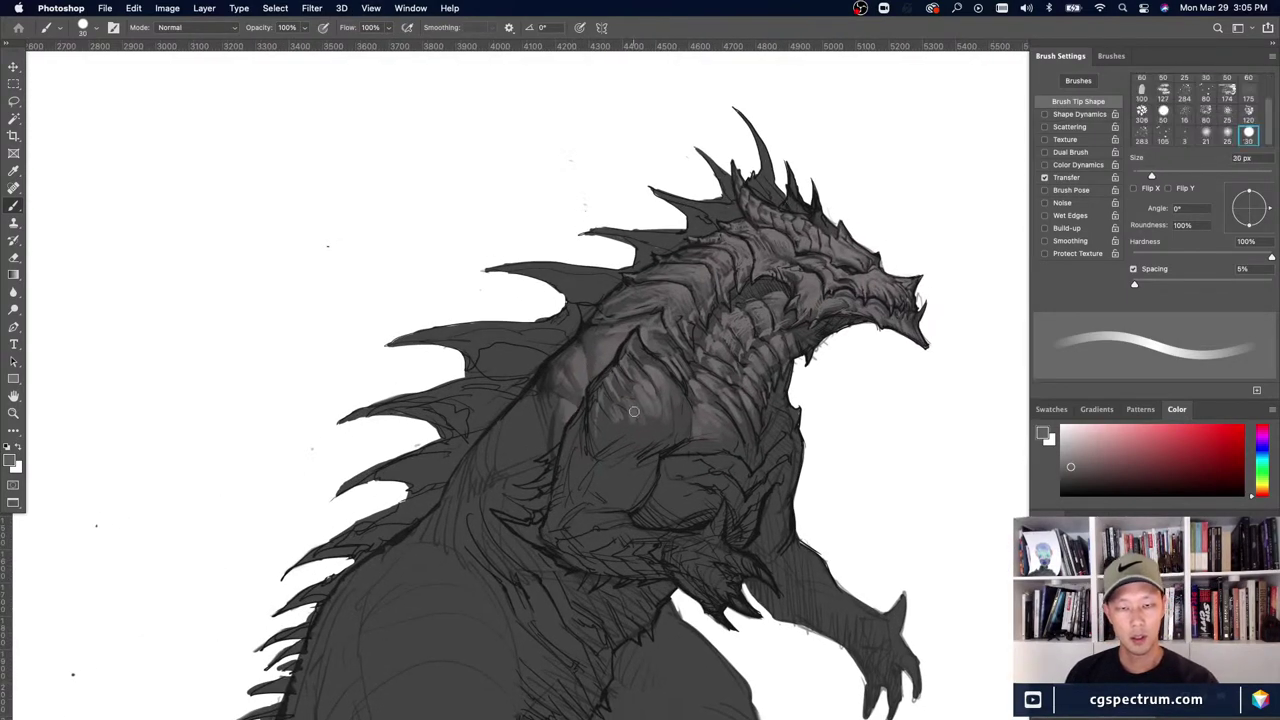
# - Paint the rounded shoulder muscle with light grey sampled from its highlight, using 40 px and 45 px brushes
pyautogui.press(']')
pyautogui.press(']')
pyautogui.press(']')
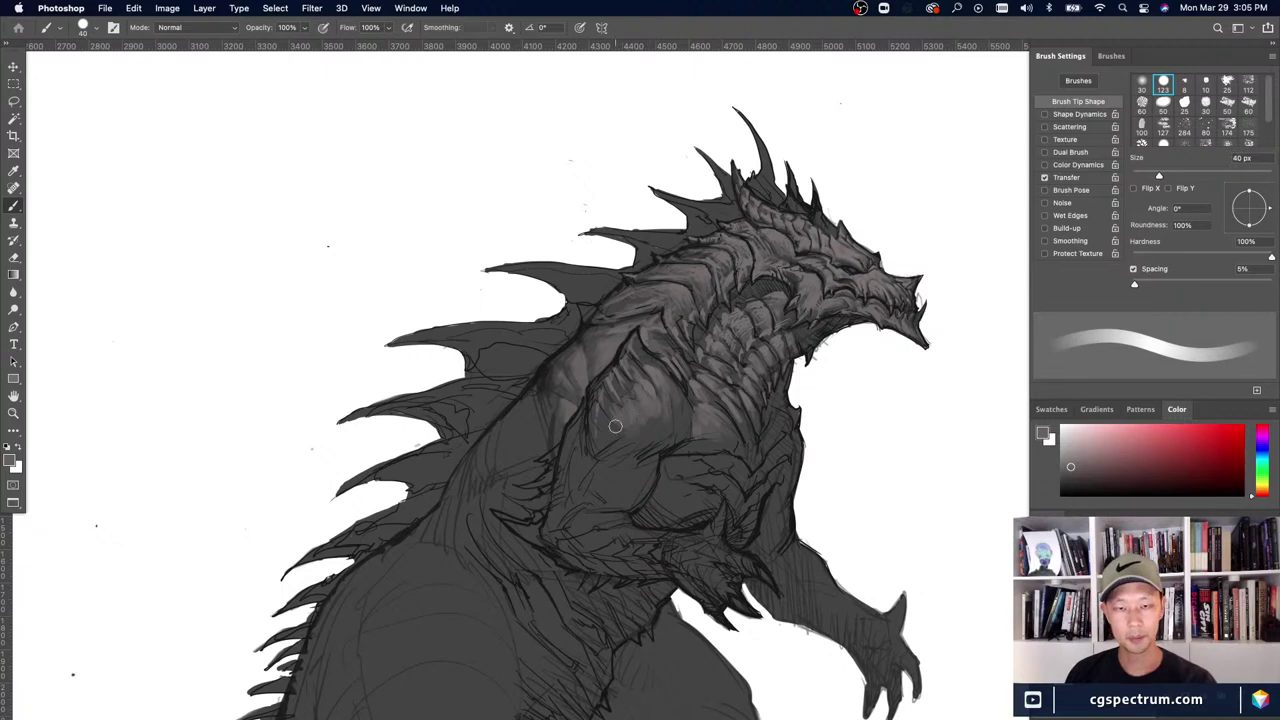
pyautogui.keyDown('alt'); pyautogui.click(649, 387); pyautogui.keyUp('alt')
pyautogui.press('[')
pyautogui.press('[')
pyautogui.press(']')
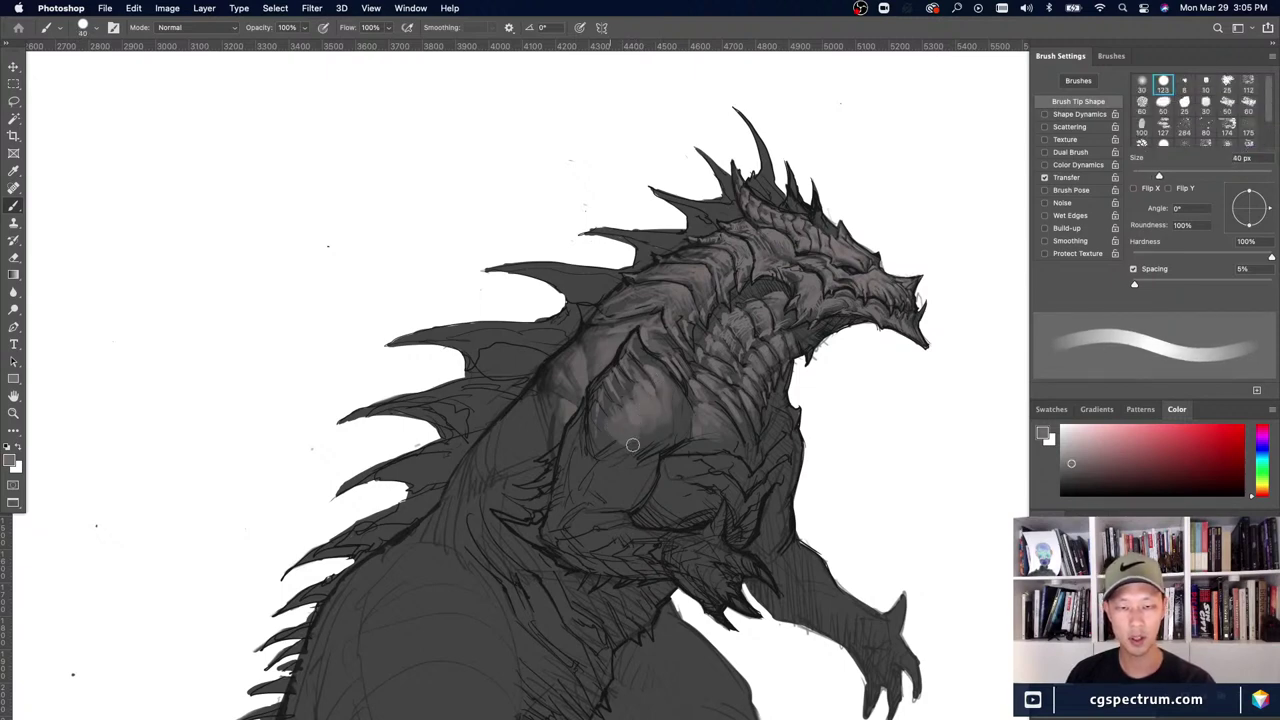
pyautogui.press(']')
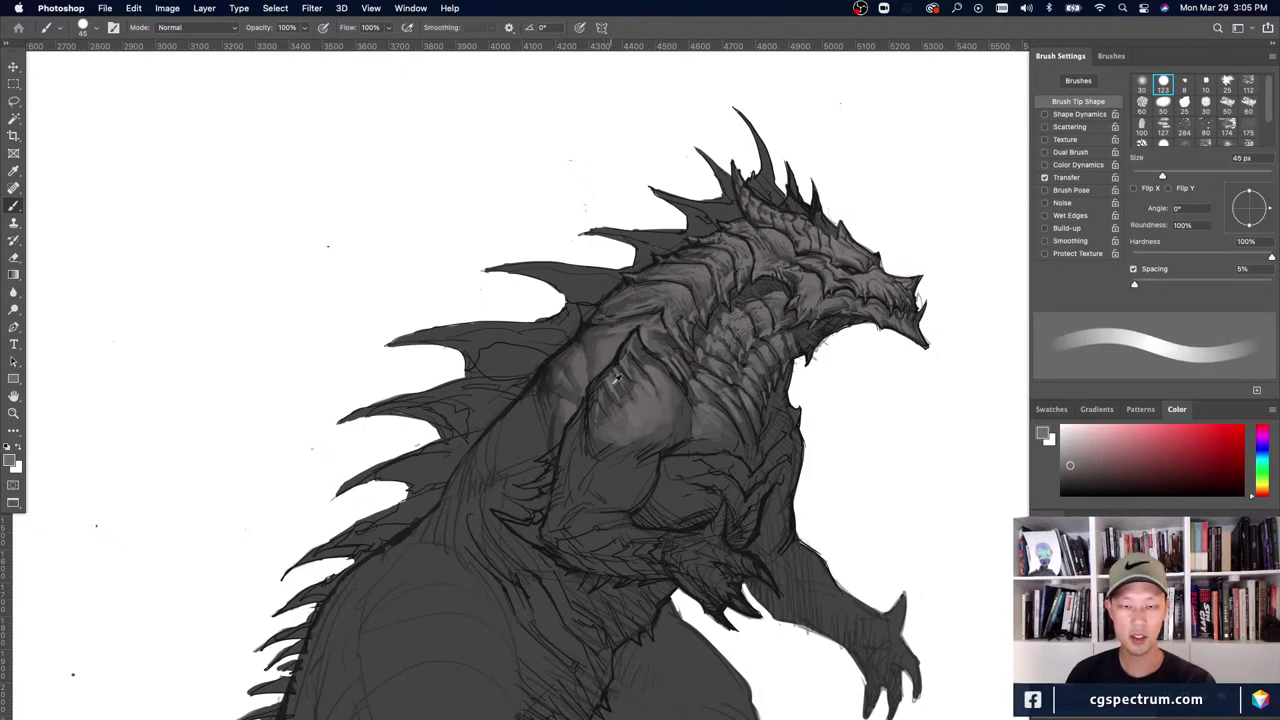
# - Blend the lower shoulder with a dark grey from its rear edge and a mid grey from its centre, using 40 px and 45 px brushes
pyautogui.keyDown('alt'); pyautogui.click(598, 420); pyautogui.keyUp('alt')
pyautogui.press('[')
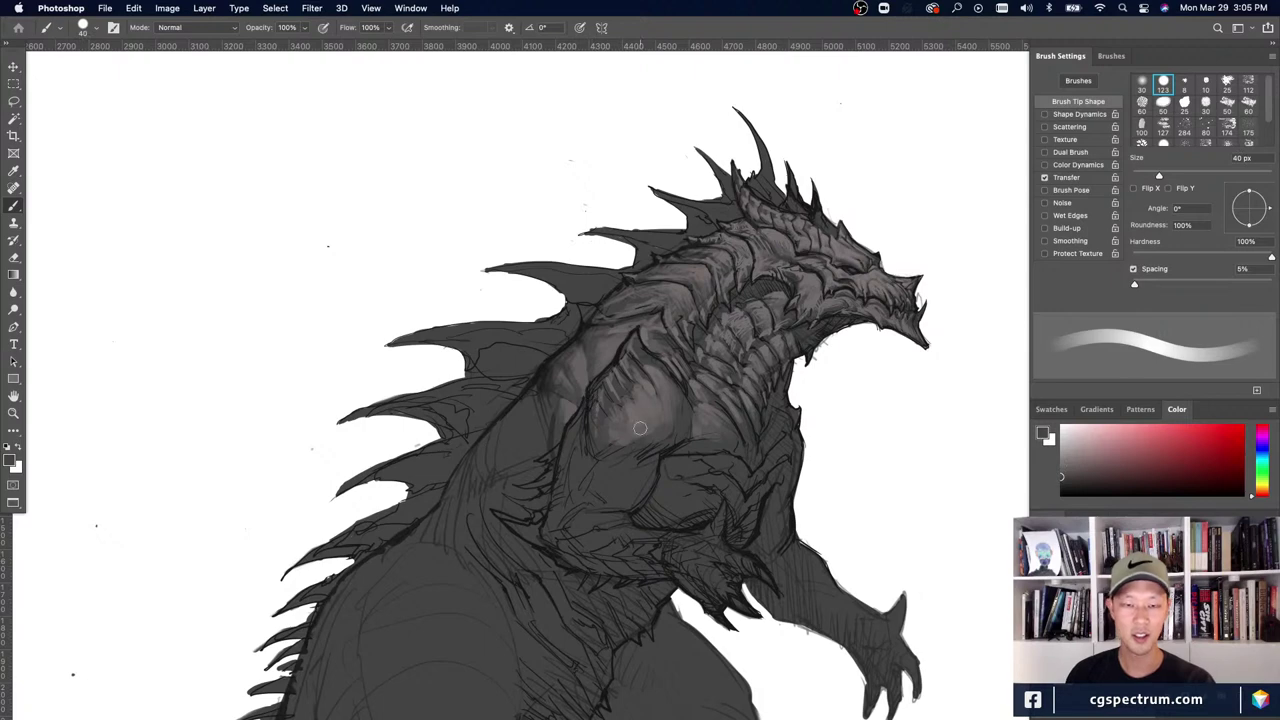
pyautogui.press(']')
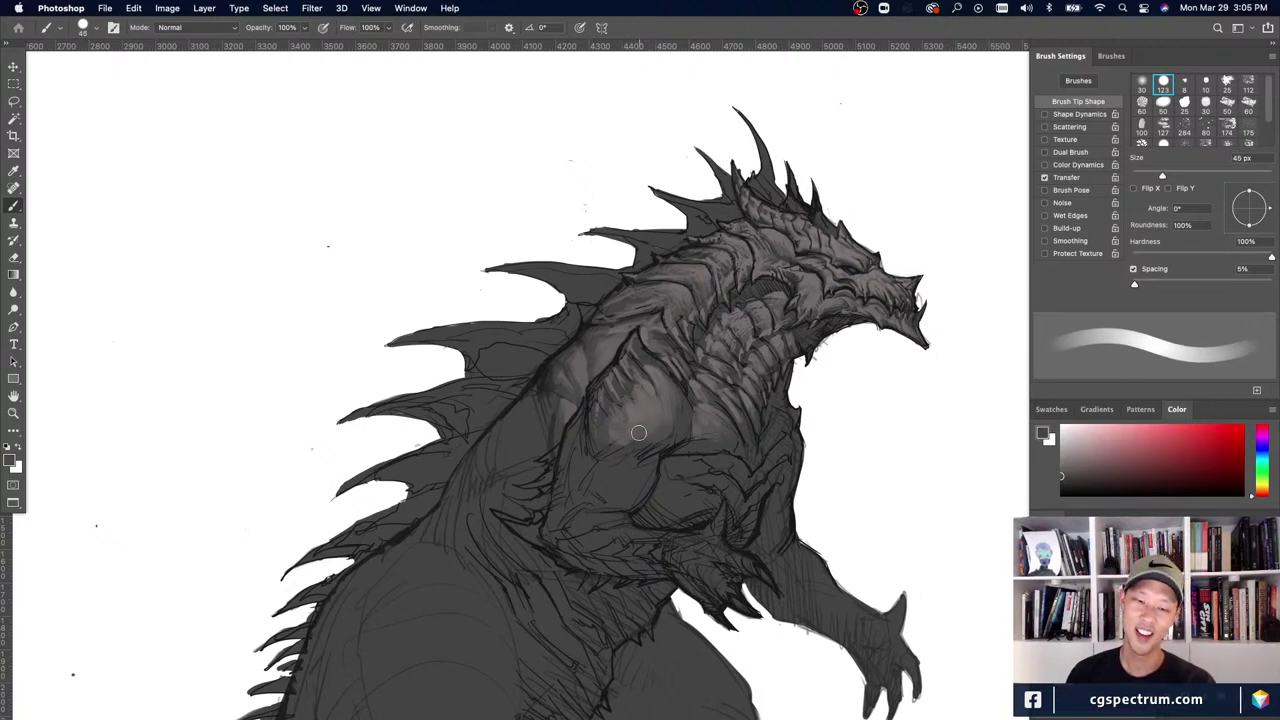
pyautogui.keyDown('alt'); pyautogui.click(643, 423); pyautogui.keyUp('alt')
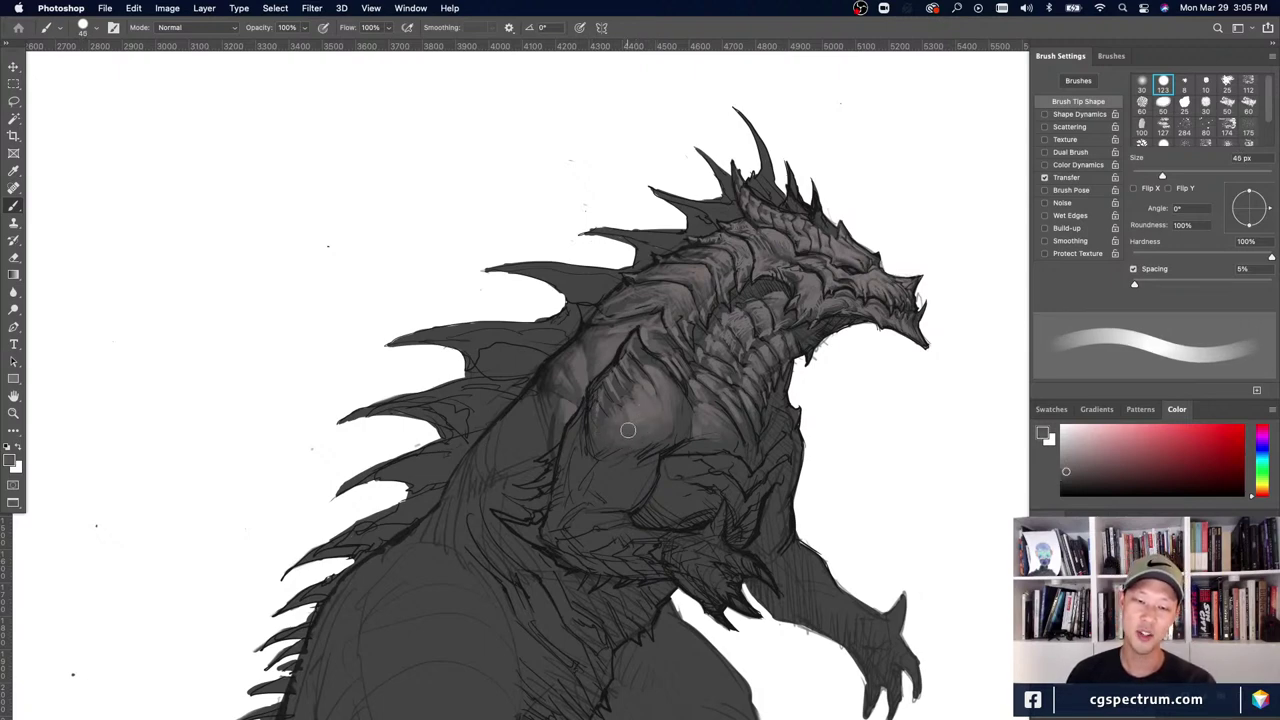
# - Refine the underside of the shoulder muscle with sampled grey, using 30 px and 25 px brushes
pyautogui.keyDown('alt'); pyautogui.click(647, 452); pyautogui.keyUp('alt')
pyautogui.press('[')
pyautogui.press('[')
pyautogui.press('[')
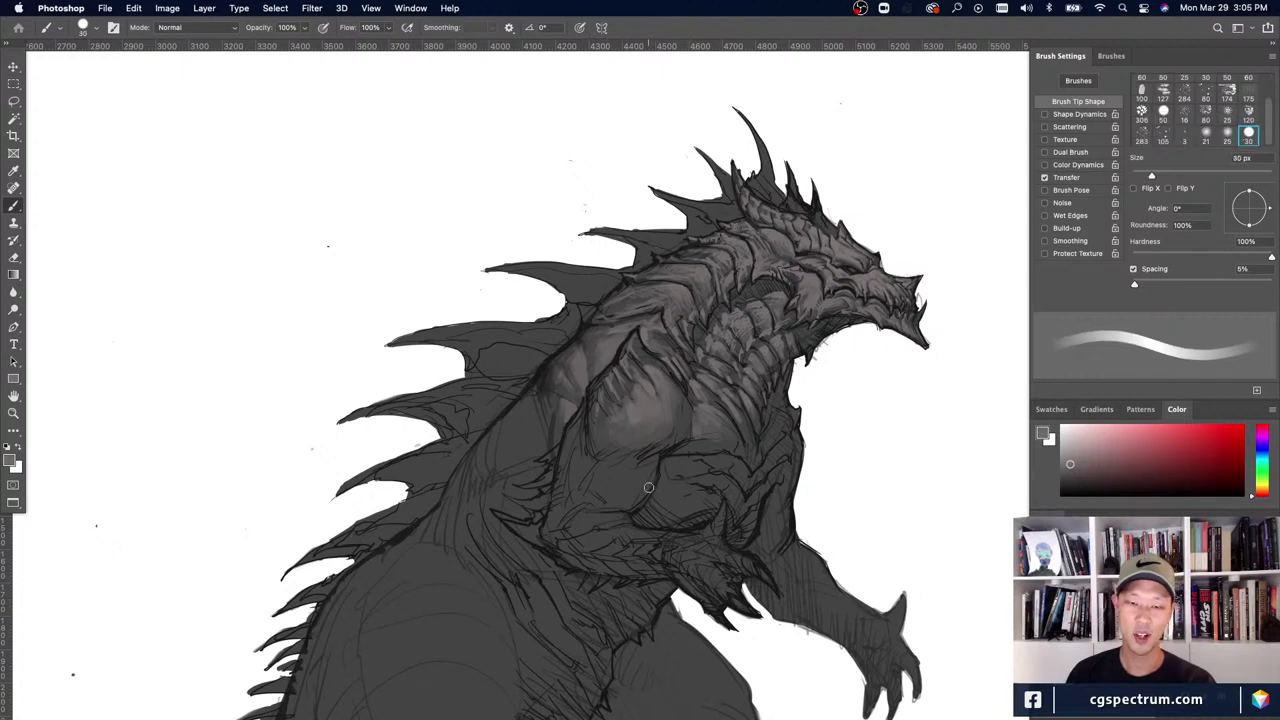
pyautogui.press('[')
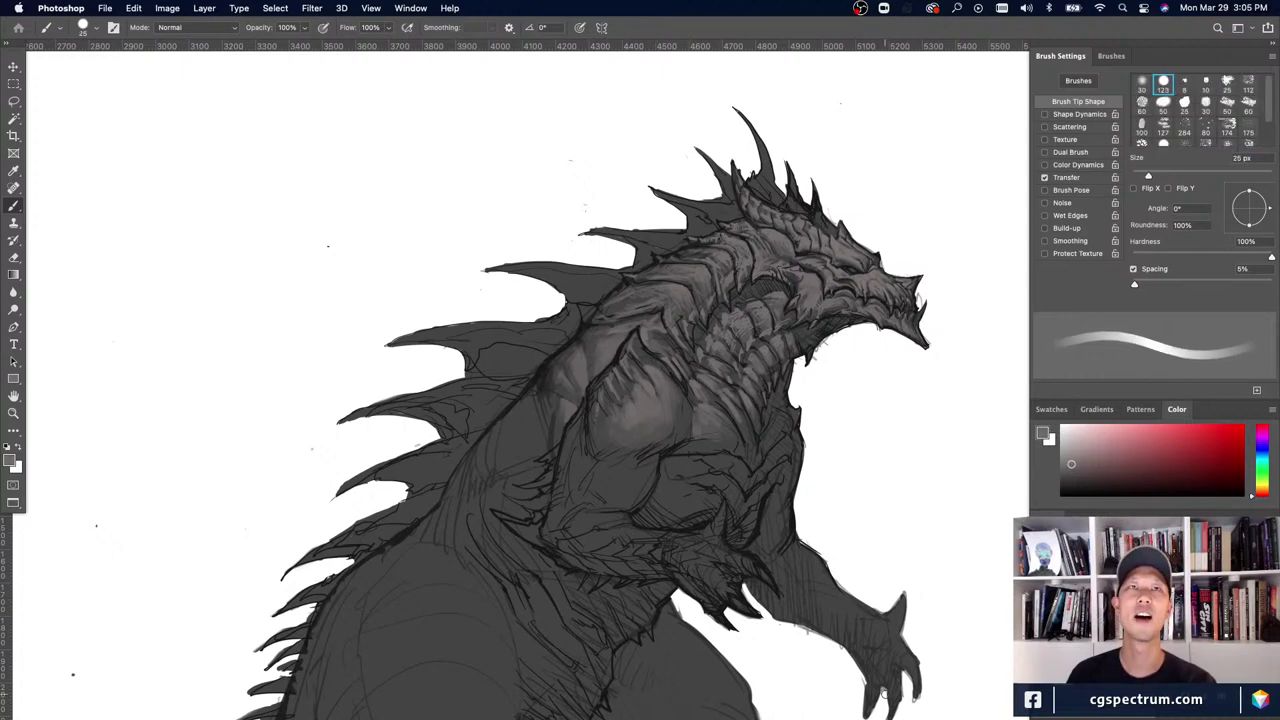
pyautogui.press(']')
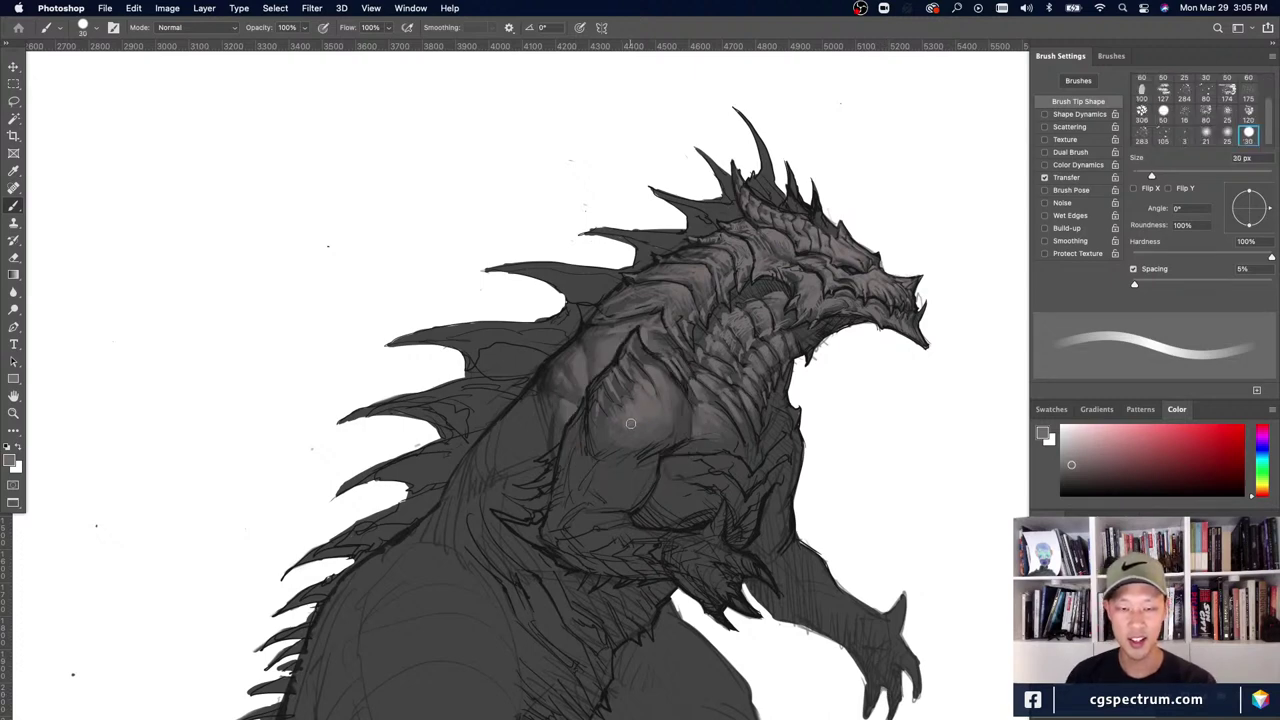
# - Smooth the centre of the shoulder down to its lower edge with sampled light greys and a 35 px brush
pyautogui.keyDown('alt'); pyautogui.click(635, 420); pyautogui.keyUp('alt')
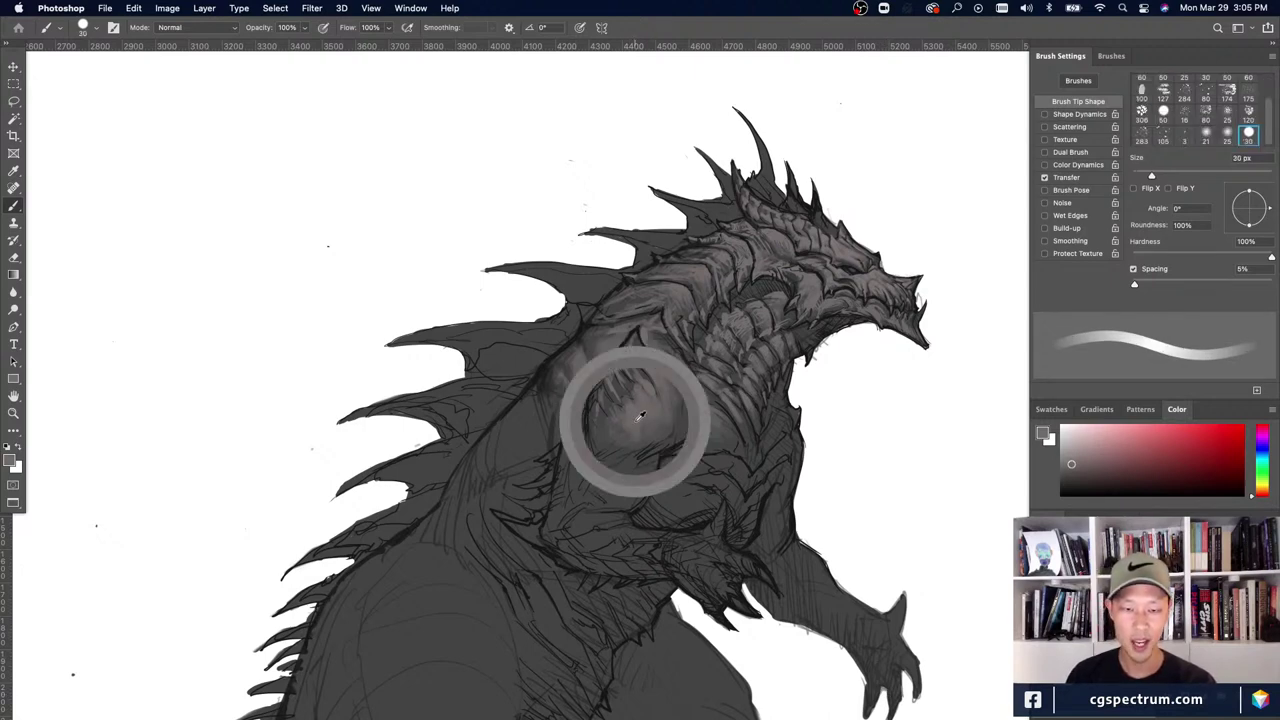
pyautogui.press(']')
pyautogui.moveTo(639, 421); pyautogui.dragTo(631, 447)
pyautogui.keyDown('alt'); pyautogui.click(627, 409); pyautogui.keyUp('alt')
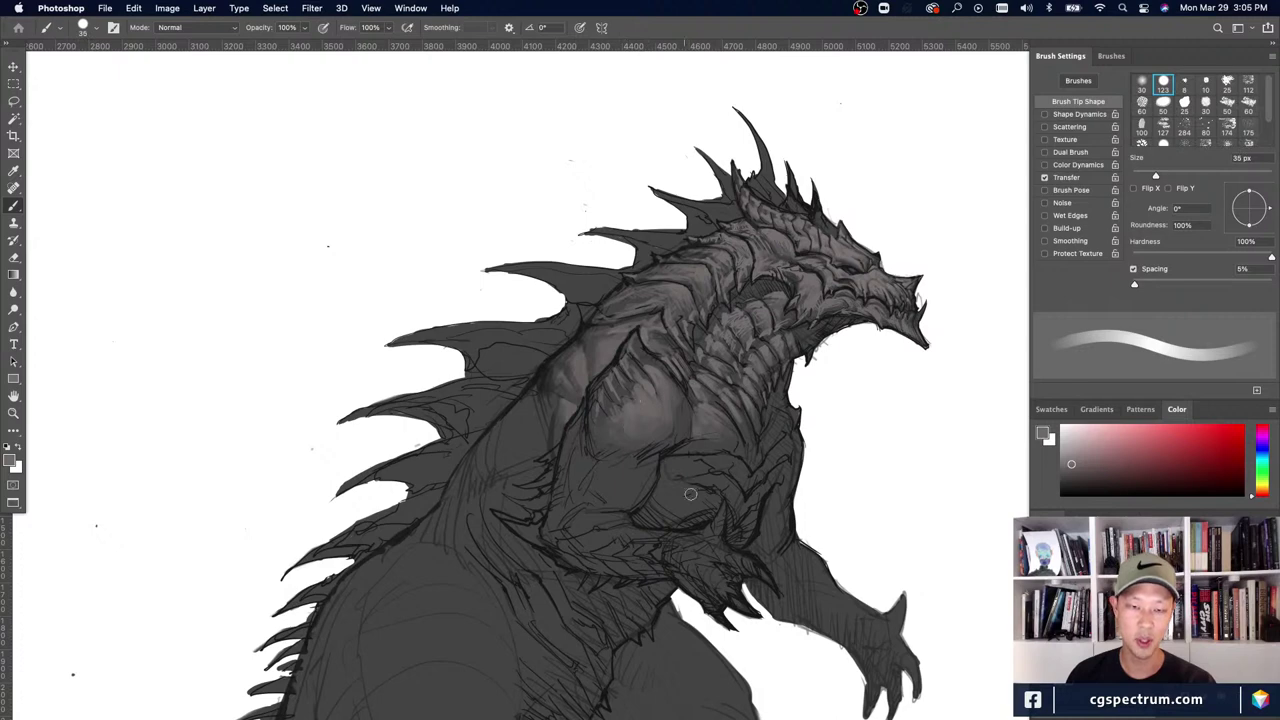
pyautogui.keyDown('alt'); pyautogui.click(617, 421); pyautogui.keyUp('alt')
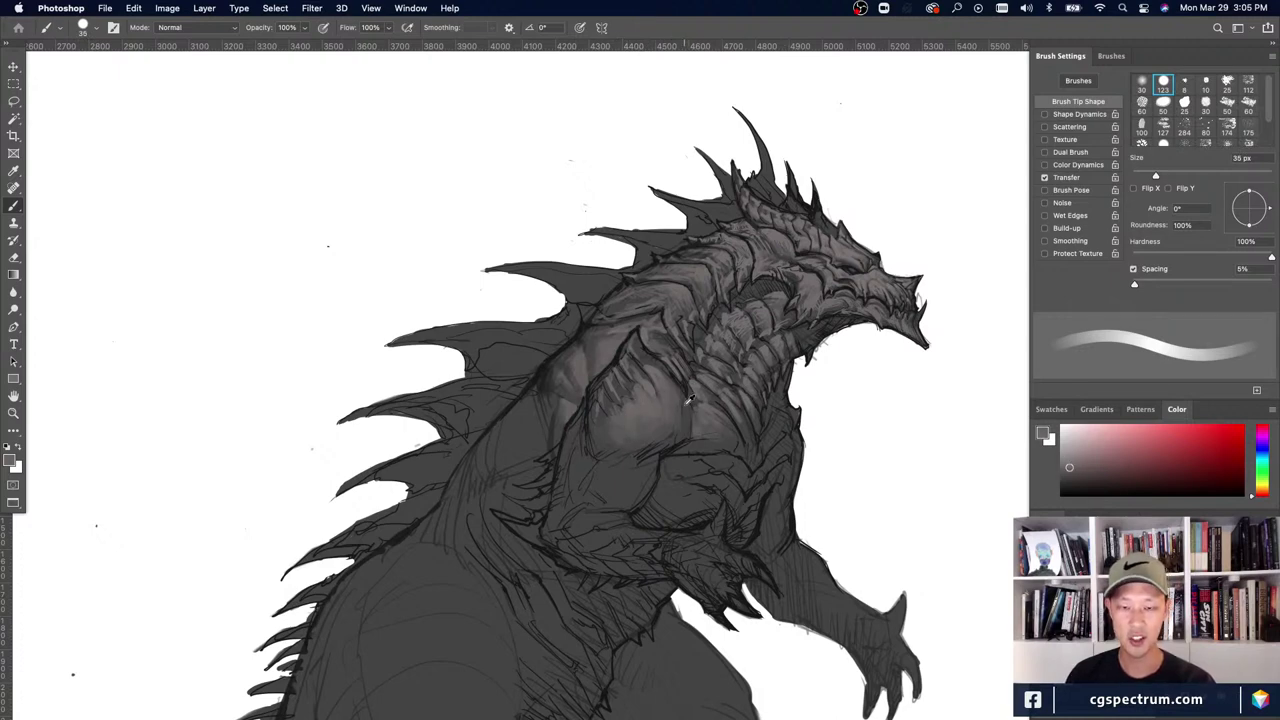
# - Sample light grey from the shoulder and near-black from its front outline, and detail the front of the shoulder with a 10 px brush
pyautogui.keyDown('alt'); pyautogui.click(662, 401); pyautogui.keyUp('alt')
pyautogui.keyDown('alt'); pyautogui.click(688, 380); pyautogui.keyUp('alt')
pyautogui.press('[')
pyautogui.press('[')
pyautogui.press('[')
pyautogui.press('[')
pyautogui.press('[')
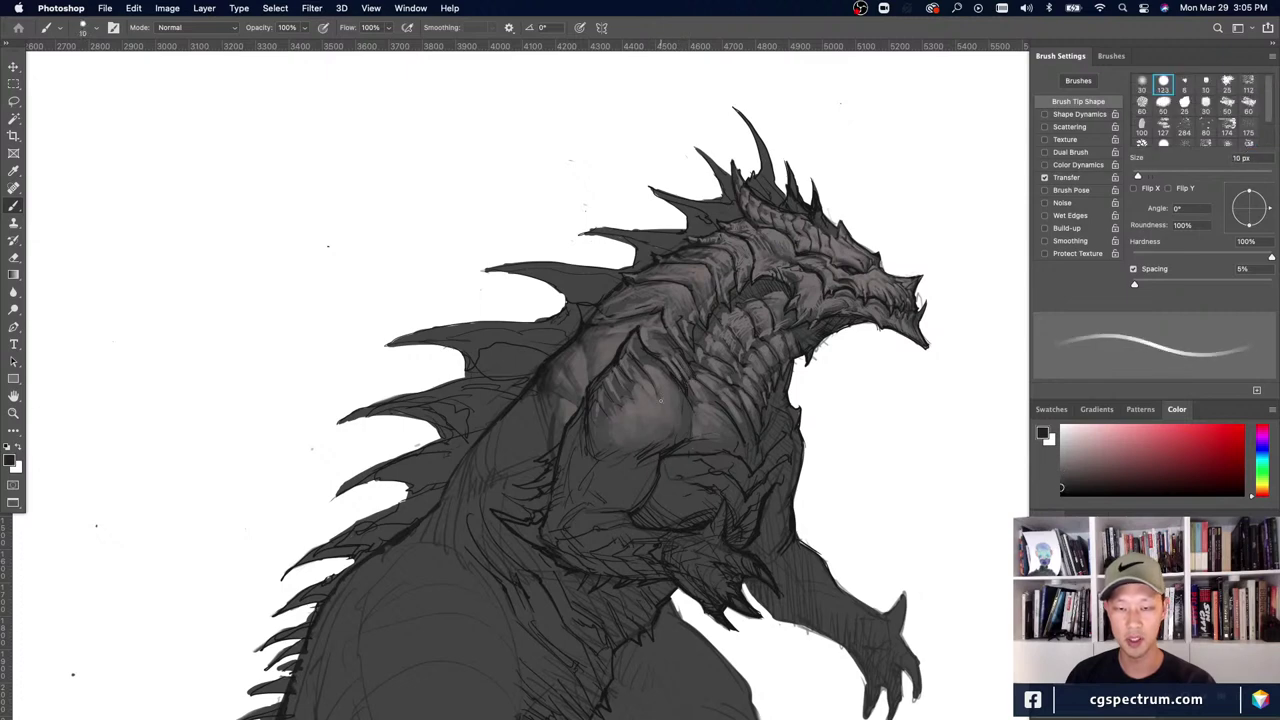
# - Sharpen the boundary between shoulder and chest with sampled near-black and chest grey, using 15 px and 20 px brushes
pyautogui.keyDown('alt'); pyautogui.click(677, 444); pyautogui.keyUp('alt')
pyautogui.press(']')
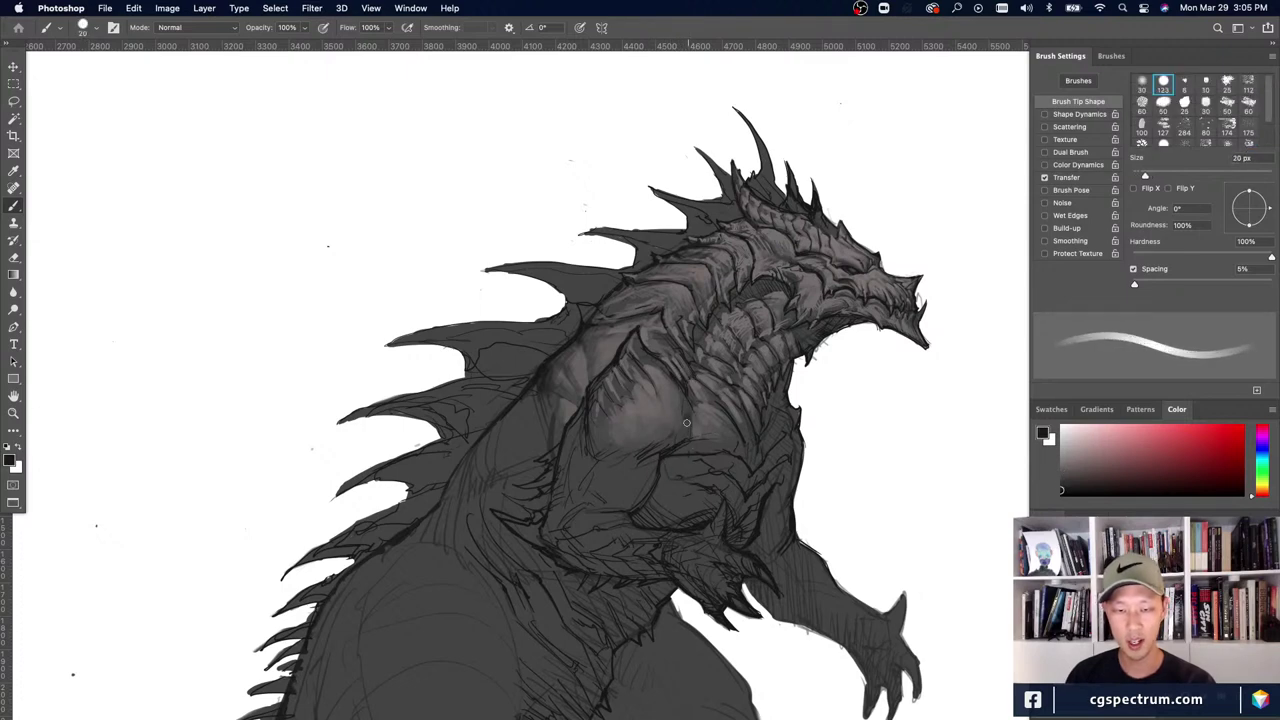
pyautogui.keyDown('alt'); pyautogui.click(693, 424); pyautogui.keyUp('alt')
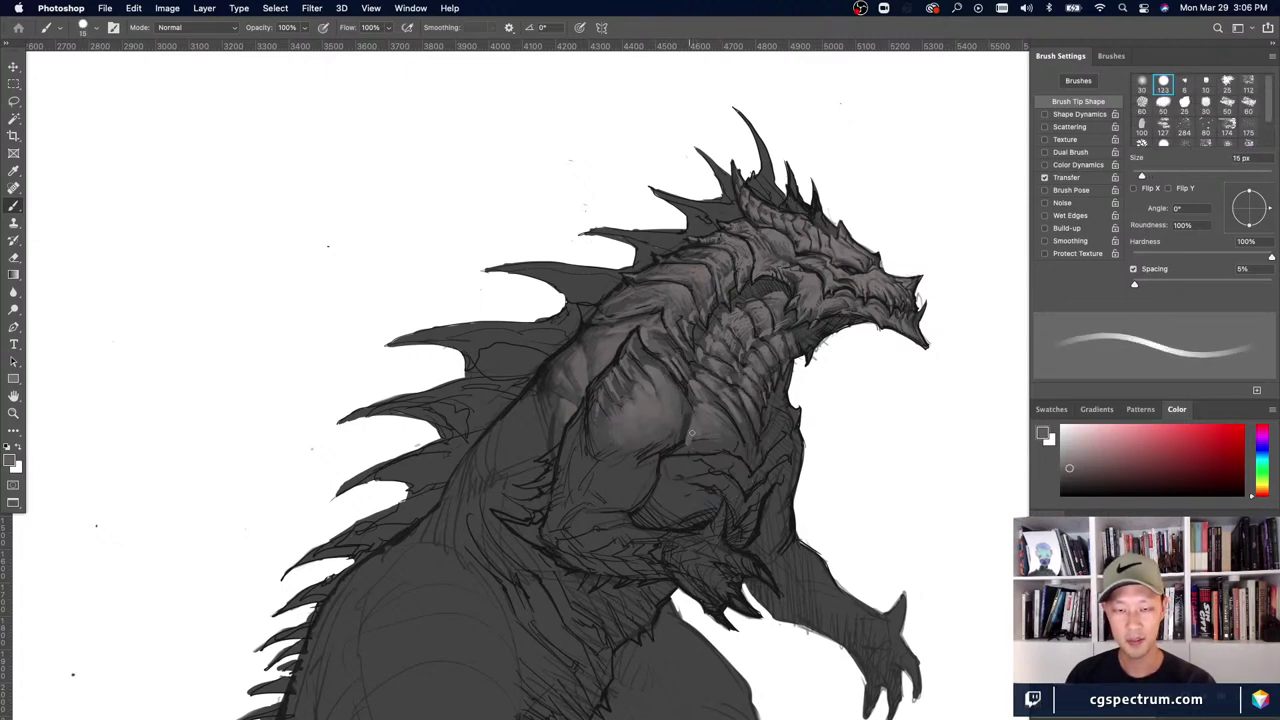
pyautogui.press(']')
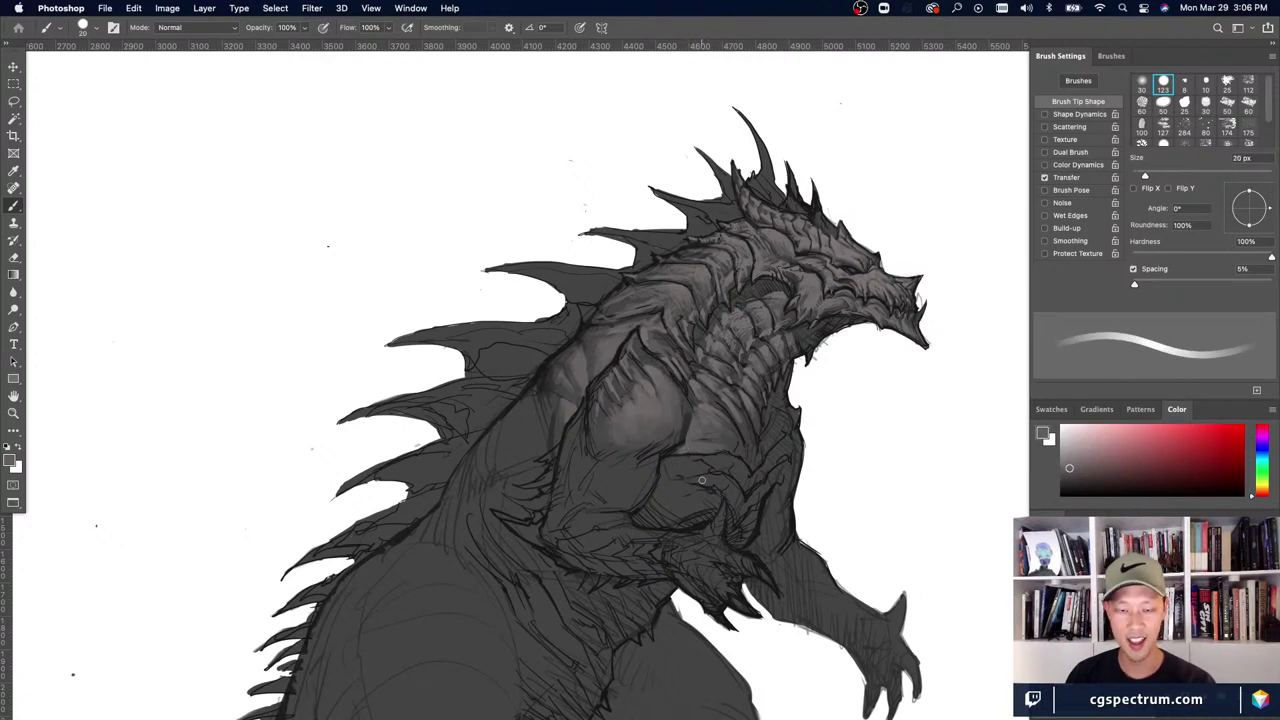
# - Refine the front of the shoulder with a sampled dark grey, using 9 px and 25 px brushes
pyautogui.press('[')
pyautogui.press('[')
pyautogui.press('[')
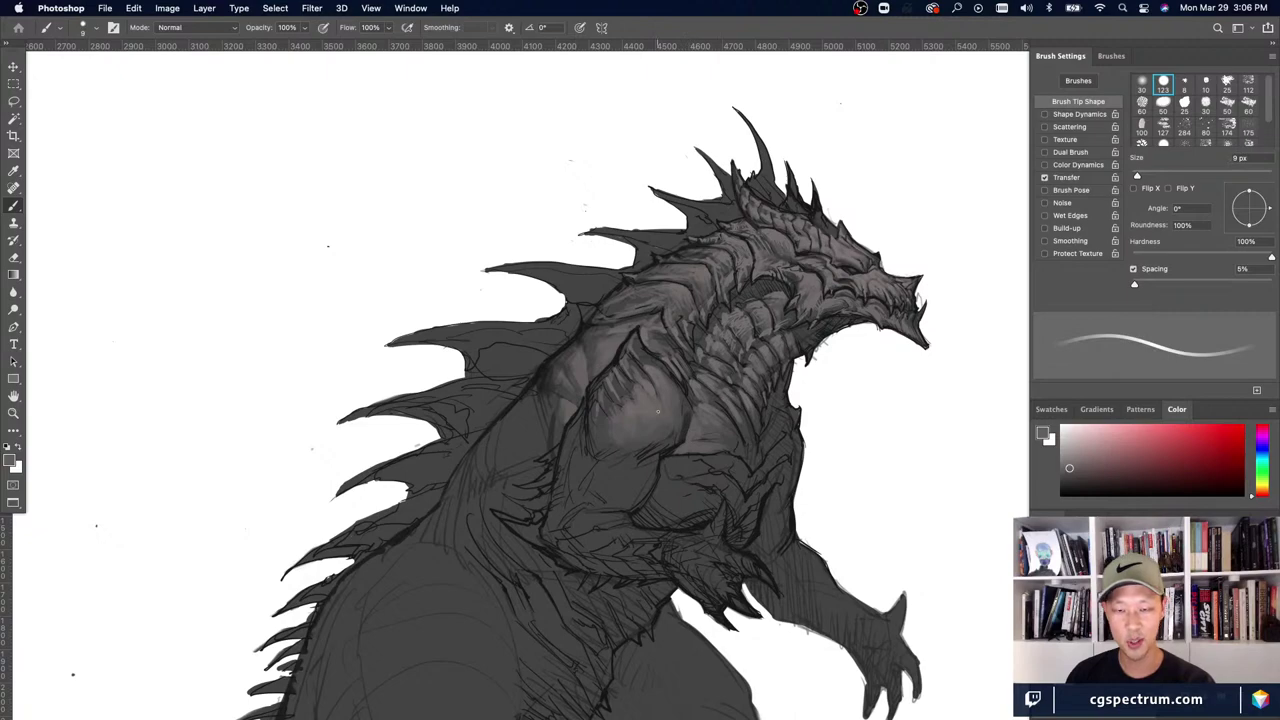
pyautogui.keyDown('alt'); pyautogui.click(686, 429); pyautogui.keyUp('alt')
pyautogui.press(']')
pyautogui.press(']')
pyautogui.press(']')
pyautogui.press(']')
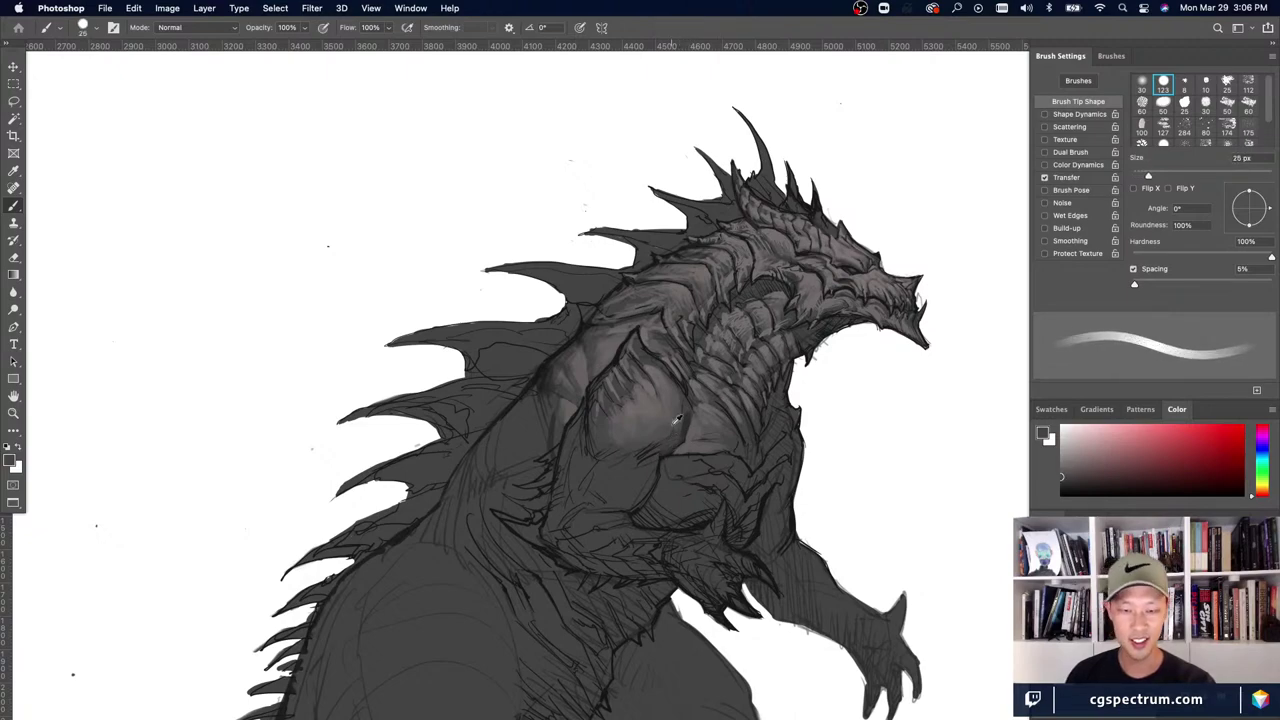
# - Sample greys from the shoulder and smooth its centre and rear edge with 35 px and 30 px brushes
pyautogui.keyDown('alt'); pyautogui.click(676, 418); pyautogui.keyUp('alt')
pyautogui.press('super+minus')
pyautogui.press('super+minus')
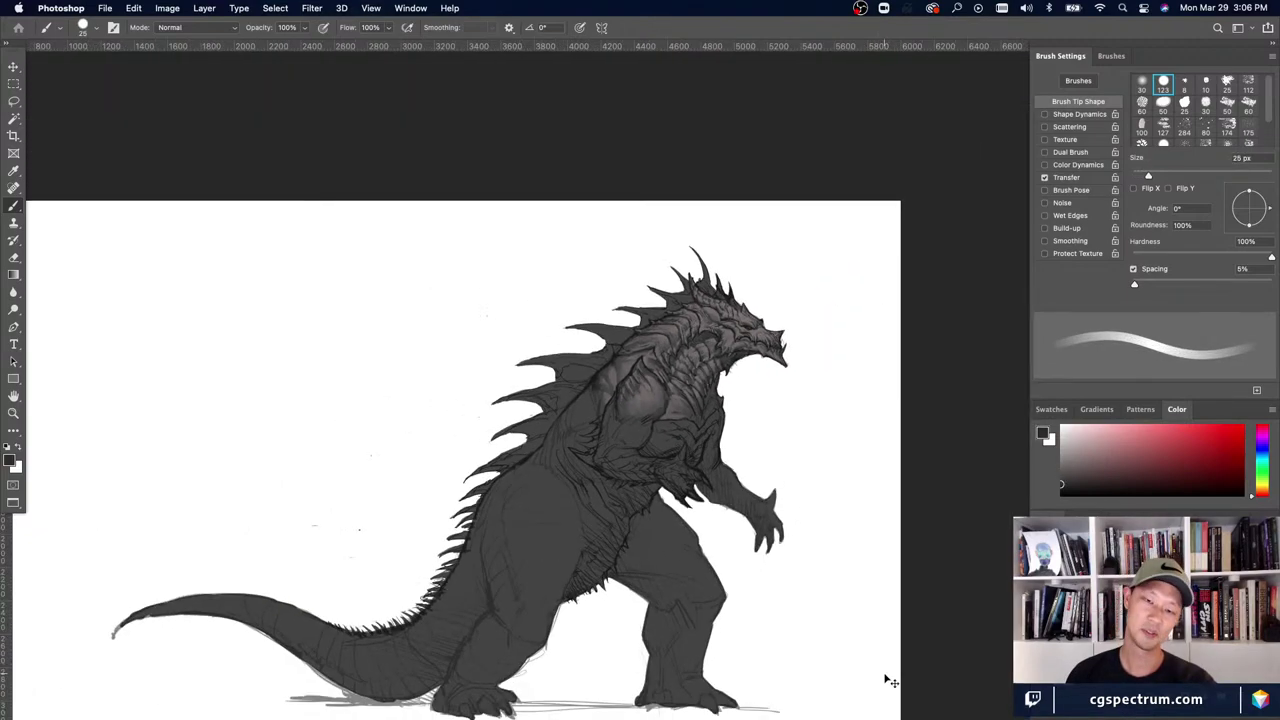
pyautogui.press('super+equal')
pyautogui.press('super+equal')
pyautogui.keyDown('alt'); pyautogui.click(622, 410); pyautogui.keyUp('alt')
pyautogui.press('h')
pyautogui.click(622, 412)
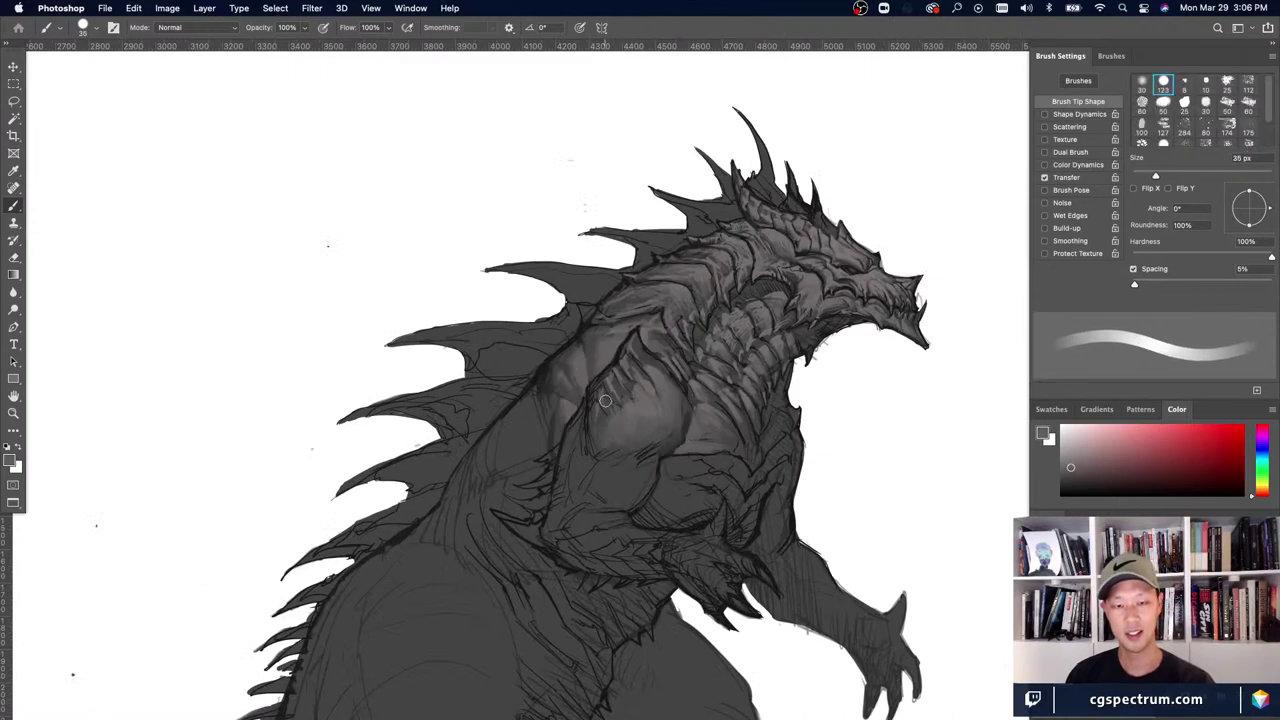
pyautogui.press(']')
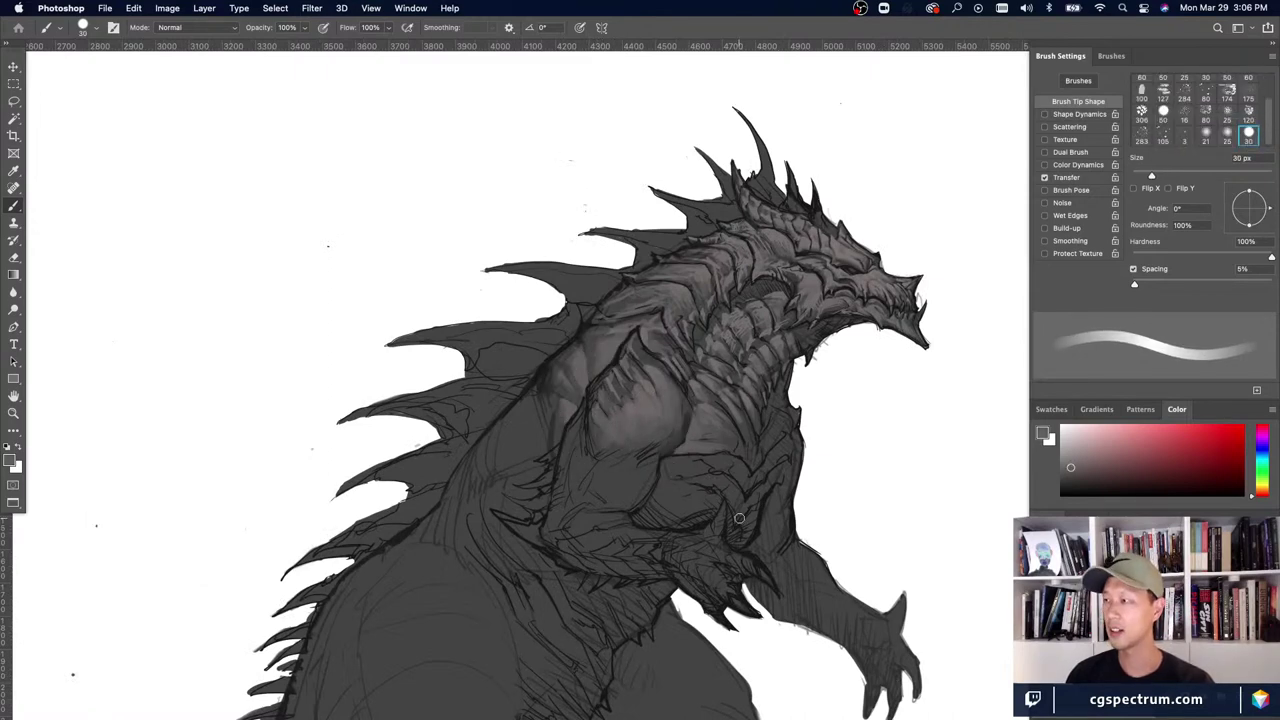
pyautogui.press(']')
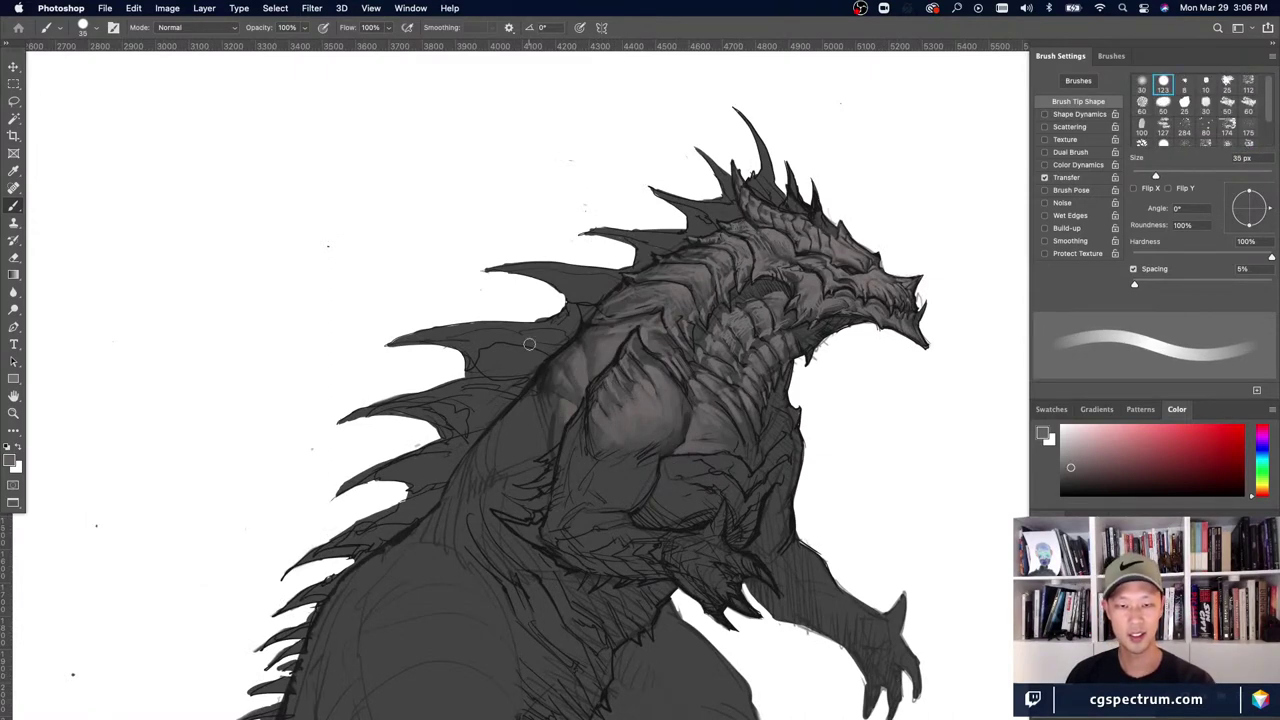
pyautogui.press('[')
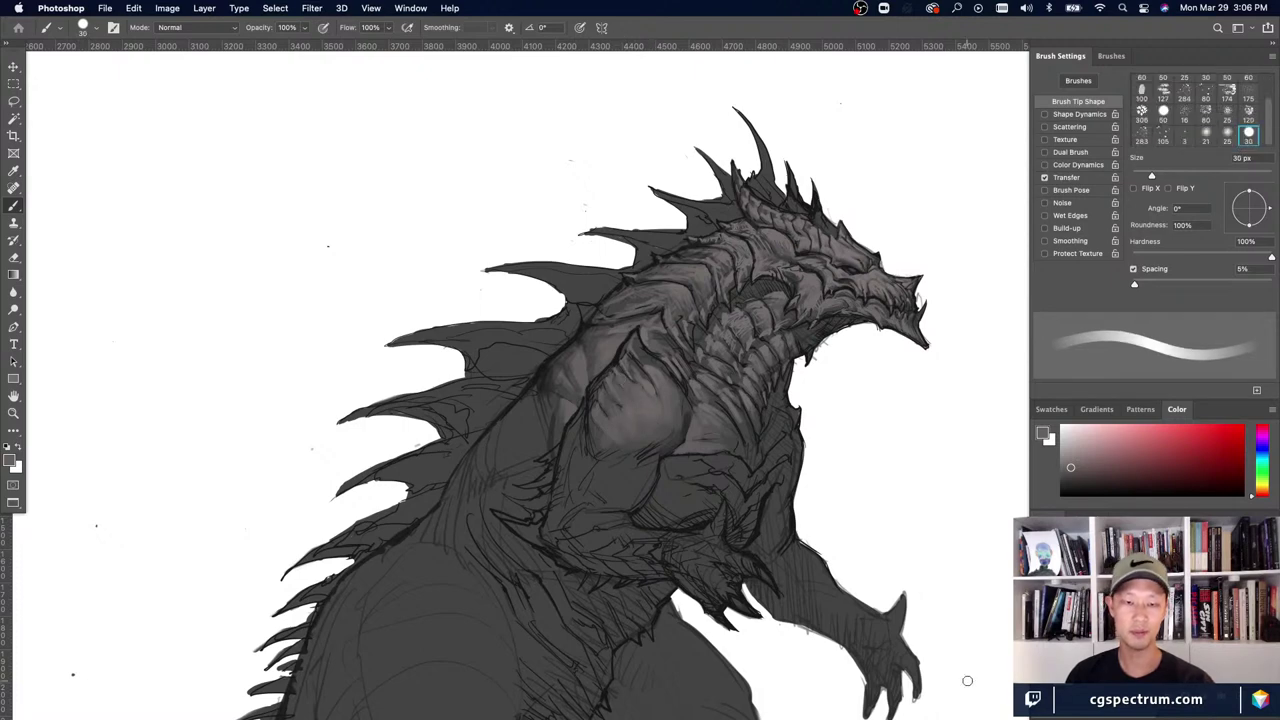
# - Work over the rear lower part of the shoulder with sampled greys, using 15 px and 25 px brushes
pyautogui.press('[')
pyautogui.press('[')
pyautogui.press('[')
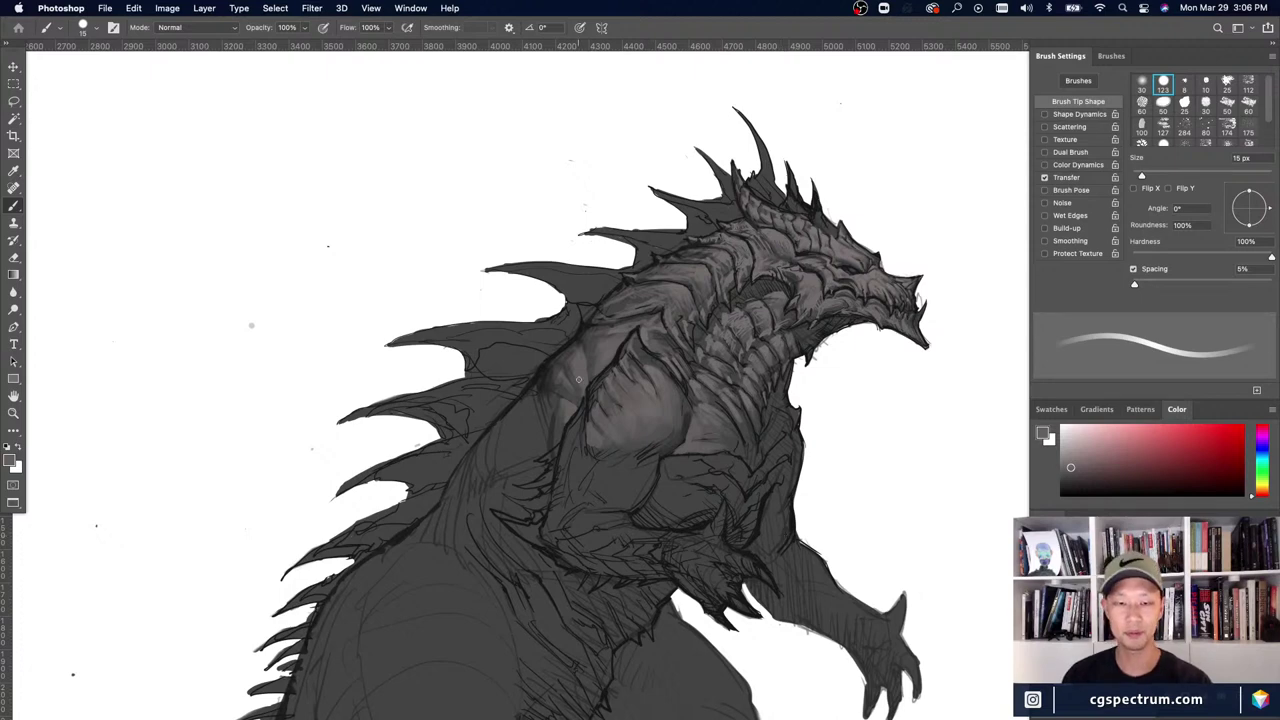
pyautogui.keyDown('alt'); pyautogui.click(604, 411); pyautogui.keyUp('alt')
pyautogui.keyDown('alt'); pyautogui.click(612, 405); pyautogui.keyUp('alt')
pyautogui.press(']')
pyautogui.press(']')
pyautogui.keyDown('alt'); pyautogui.click(628, 437); pyautogui.keyUp('alt')
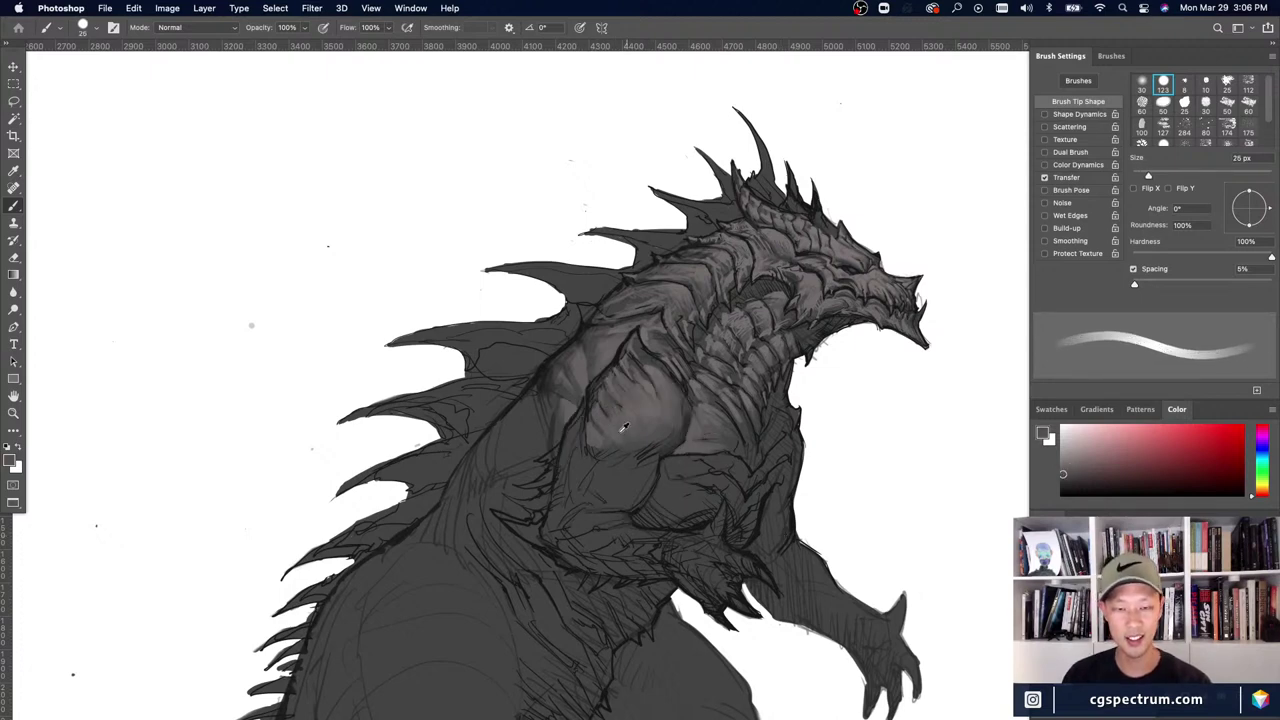
# - Lay a soft near-black shadow under the rear of the shoulder, with the brush at 40 px and 28% hardness
pyautogui.press(']')
pyautogui.keyDown('alt'); pyautogui.click(546, 372); pyautogui.keyUp('alt')
pyautogui.press(']')
pyautogui.press(']')
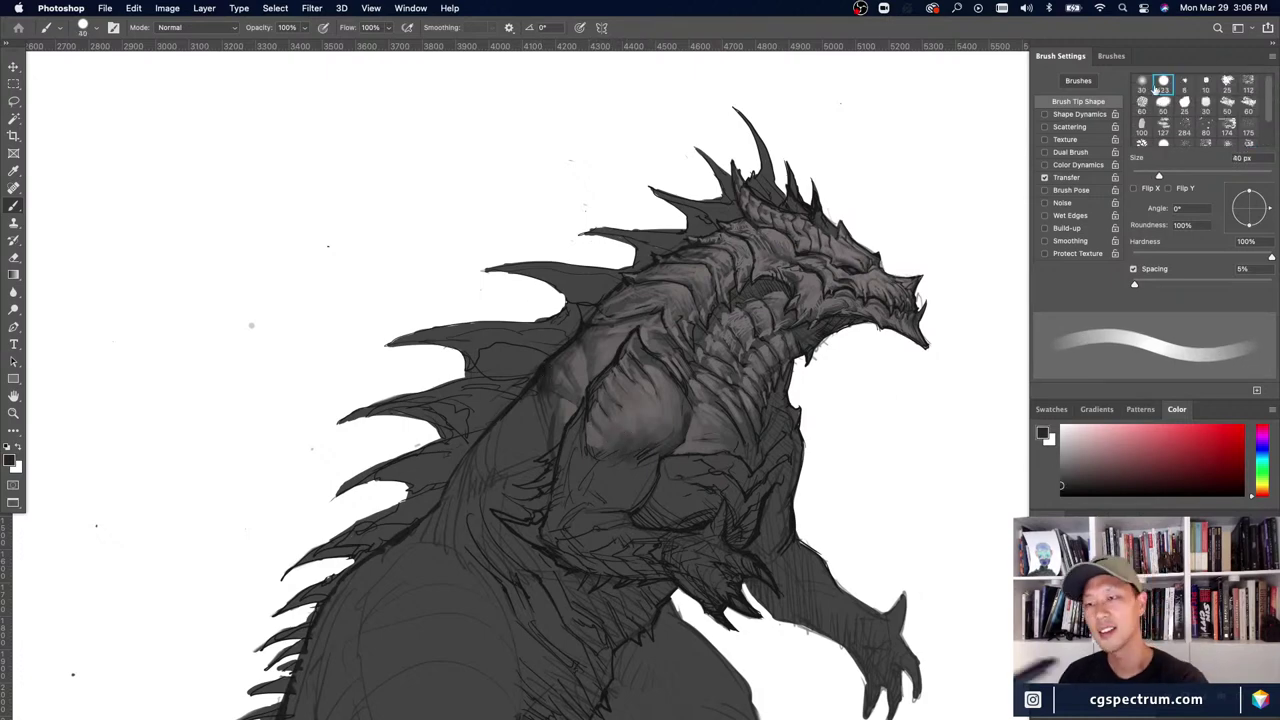
pyautogui.click(1172, 258)
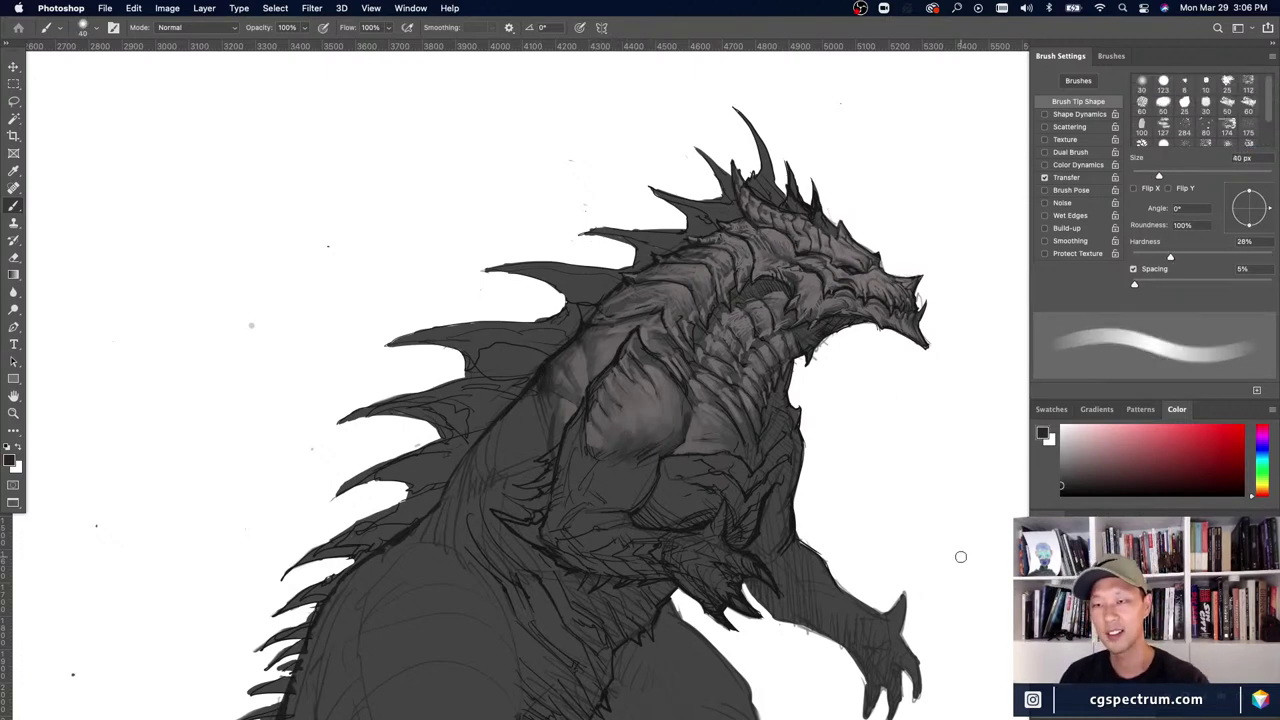
pyautogui.keyDown('alt'); pyautogui.click(624, 443); pyautogui.keyUp('alt')
pyautogui.keyDown('alt'); pyautogui.click(543, 379); pyautogui.keyUp('alt')
pyautogui.moveTo(617, 449)
pyautogui.mouseDown()
pyautogui.moveTo(584, 454)
pyautogui.moveTo(610, 455)
pyautogui.mouseUp()
pyautogui.keyDown('alt'); pyautogui.click(596, 424); pyautogui.keyUp('alt')
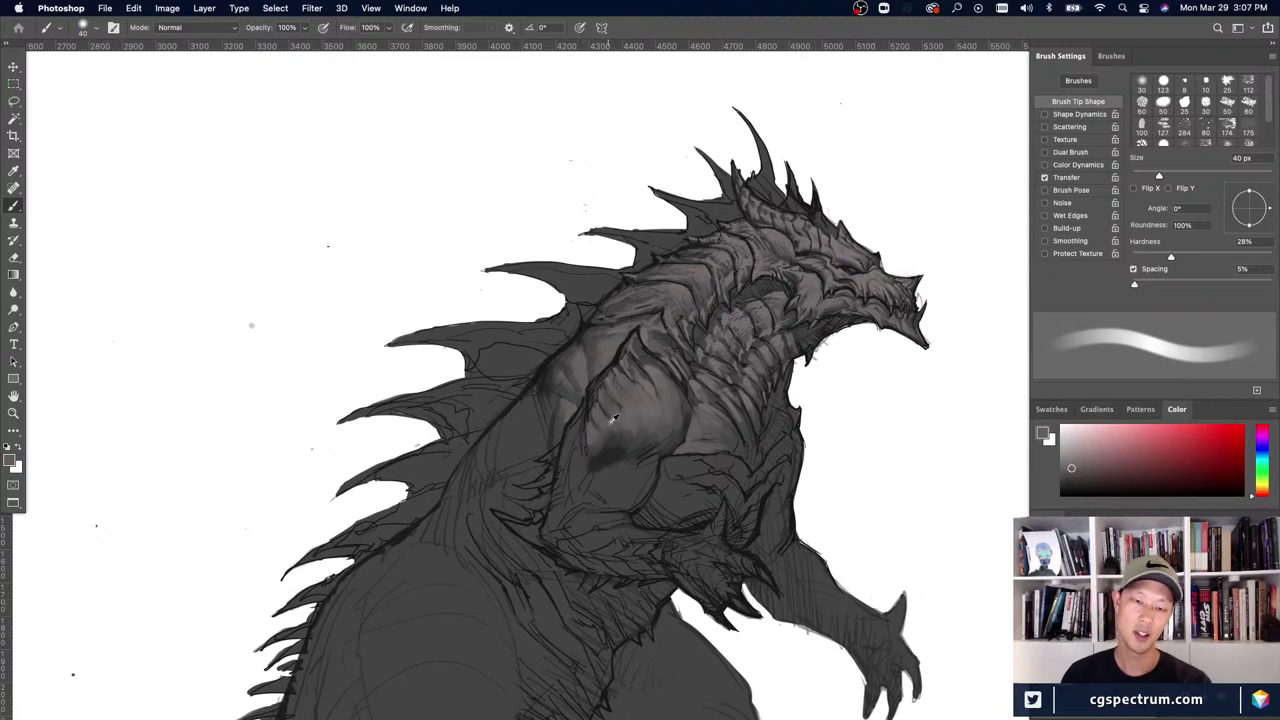
# - Blend the shoulder into its lower shadow with sampled greys at 40 px, and stamp a soft dab on the blank background
pyautogui.keyDown('alt'); pyautogui.click(621, 422); pyautogui.keyUp('alt')
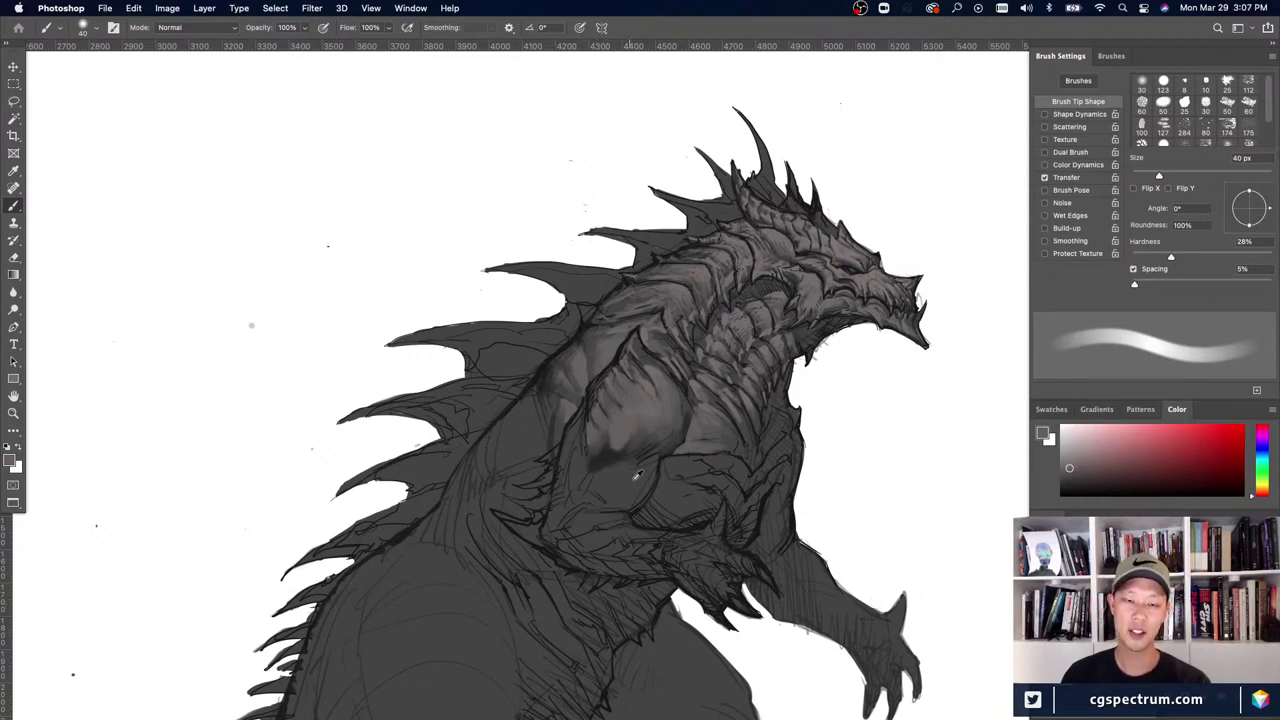
pyautogui.keyDown('alt'); pyautogui.click(612, 456); pyautogui.keyUp('alt')
pyautogui.keyDown('alt'); pyautogui.click(608, 429); pyautogui.keyUp('alt')
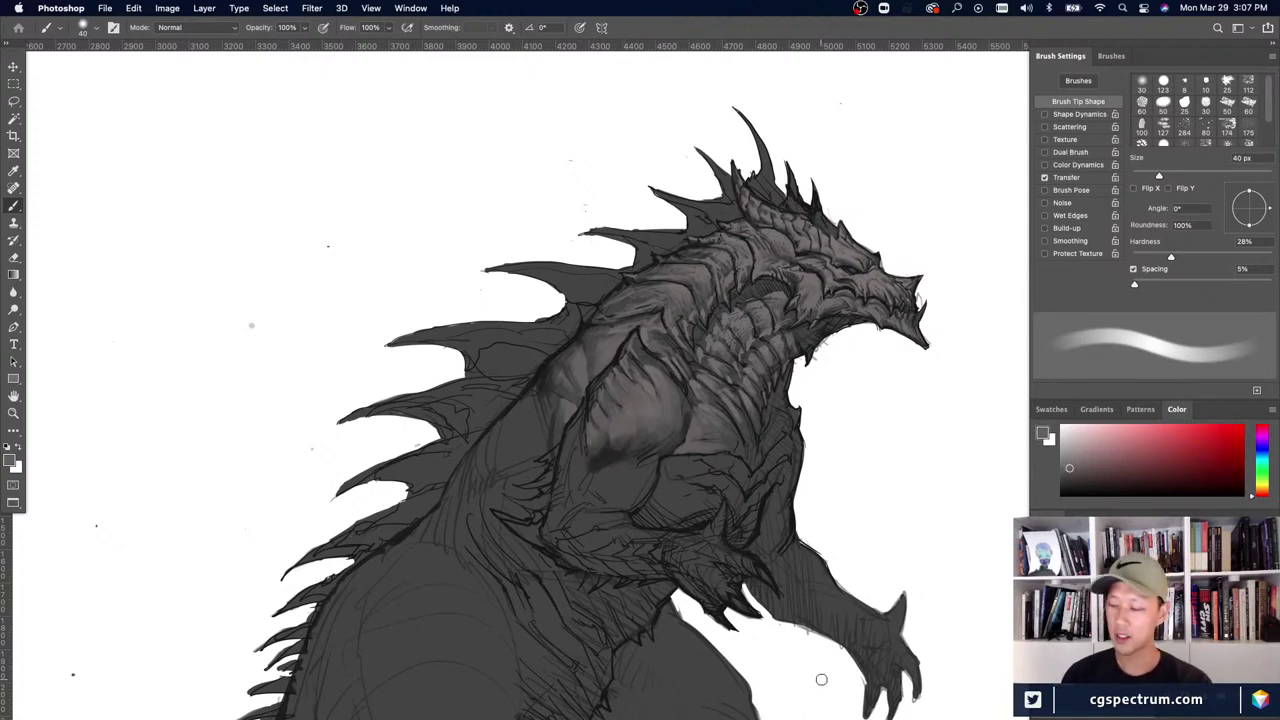
pyautogui.keyDown('alt'); pyautogui.click(617, 425); pyautogui.keyUp('alt')
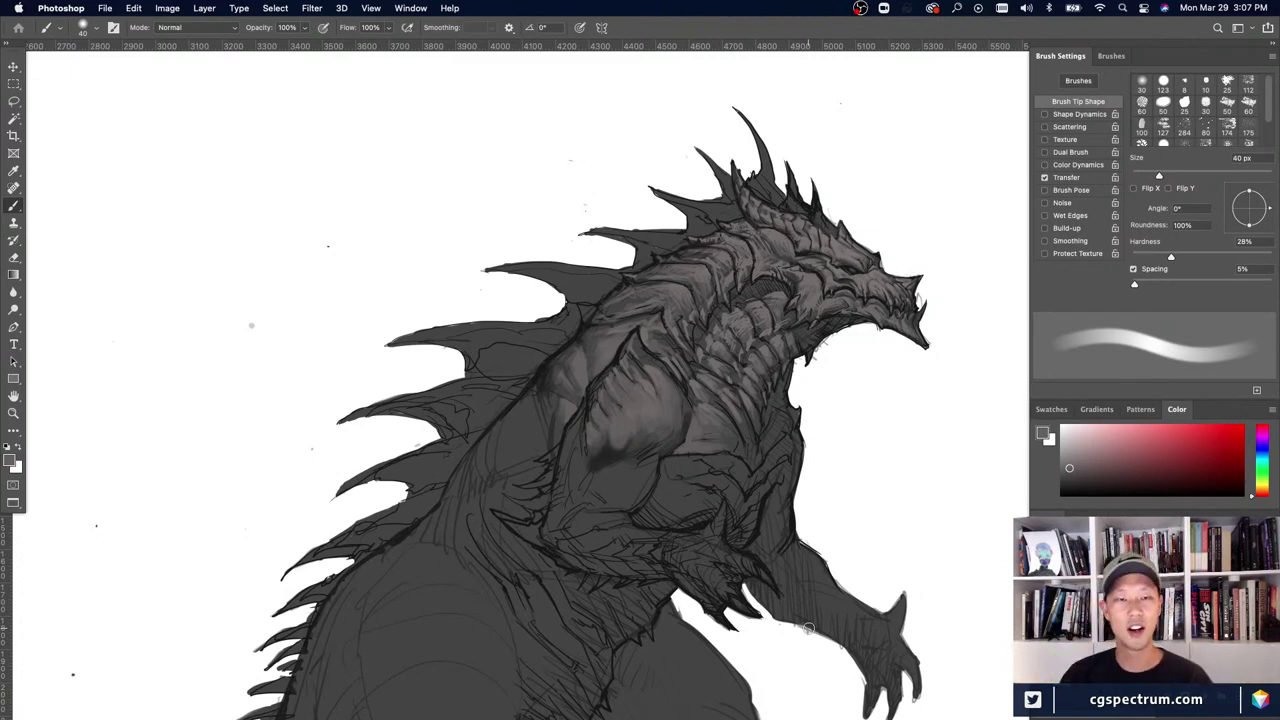
pyautogui.click(240, 219)
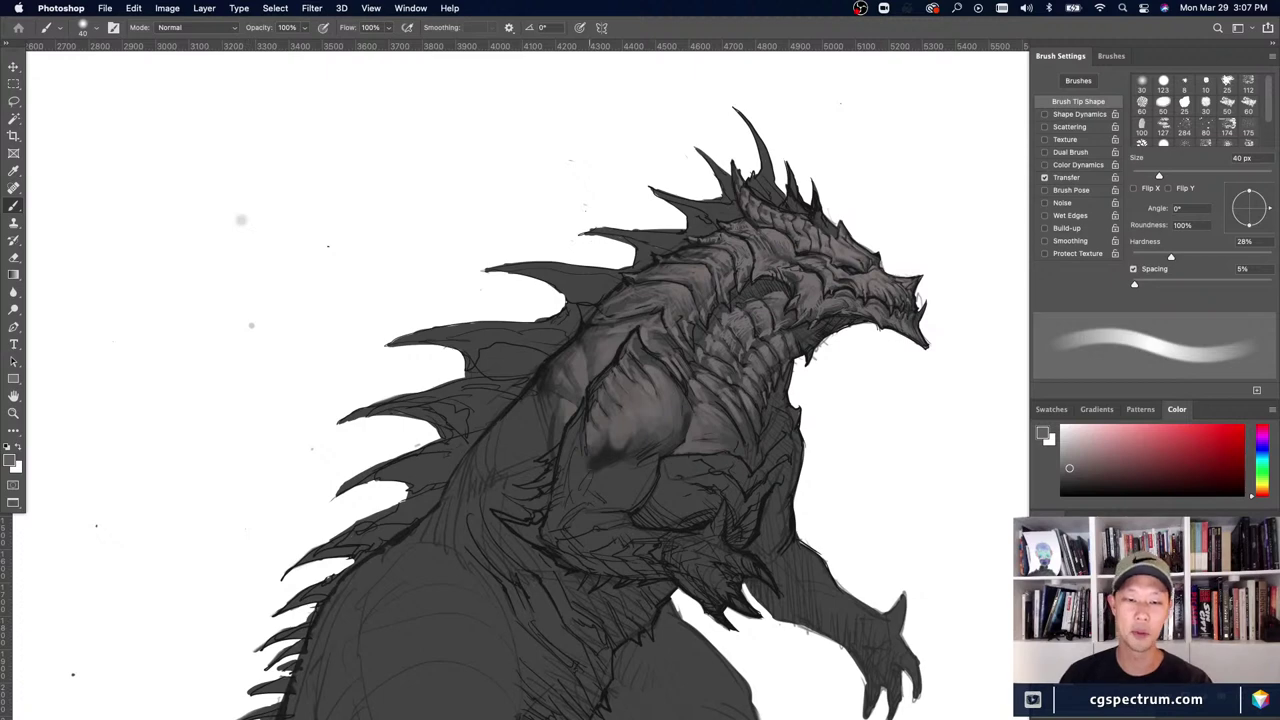
# - Reshape the shadow along the shoulder's rear lower edge with sampled dark tones, using soft 45 px and 25 px brushes
pyautogui.keyDown('alt'); pyautogui.click(612, 432); pyautogui.keyUp('alt')
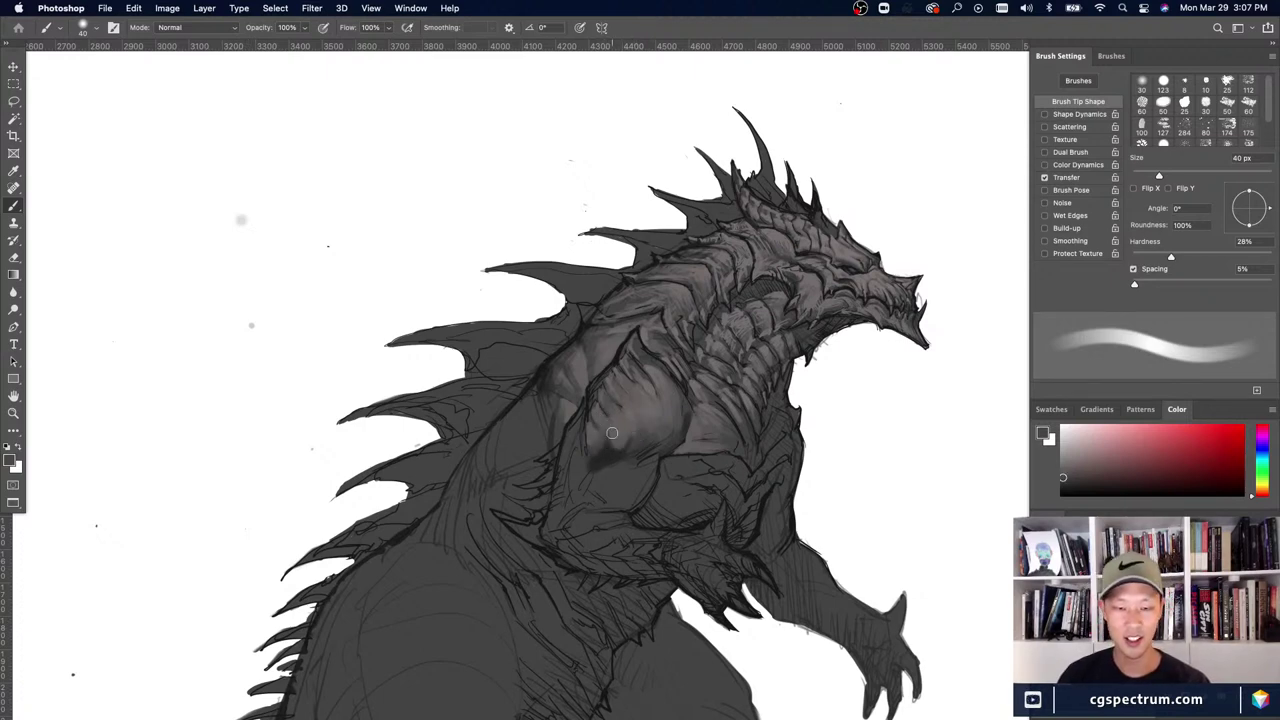
pyautogui.press(']')
pyautogui.moveTo(612, 433)
pyautogui.mouseDown()
pyautogui.moveTo(616, 450)
pyautogui.moveTo(592, 402)
pyautogui.moveTo(605, 449)
pyautogui.mouseUp()
pyautogui.keyDown('alt'); pyautogui.click(622, 440); pyautogui.keyUp('alt')
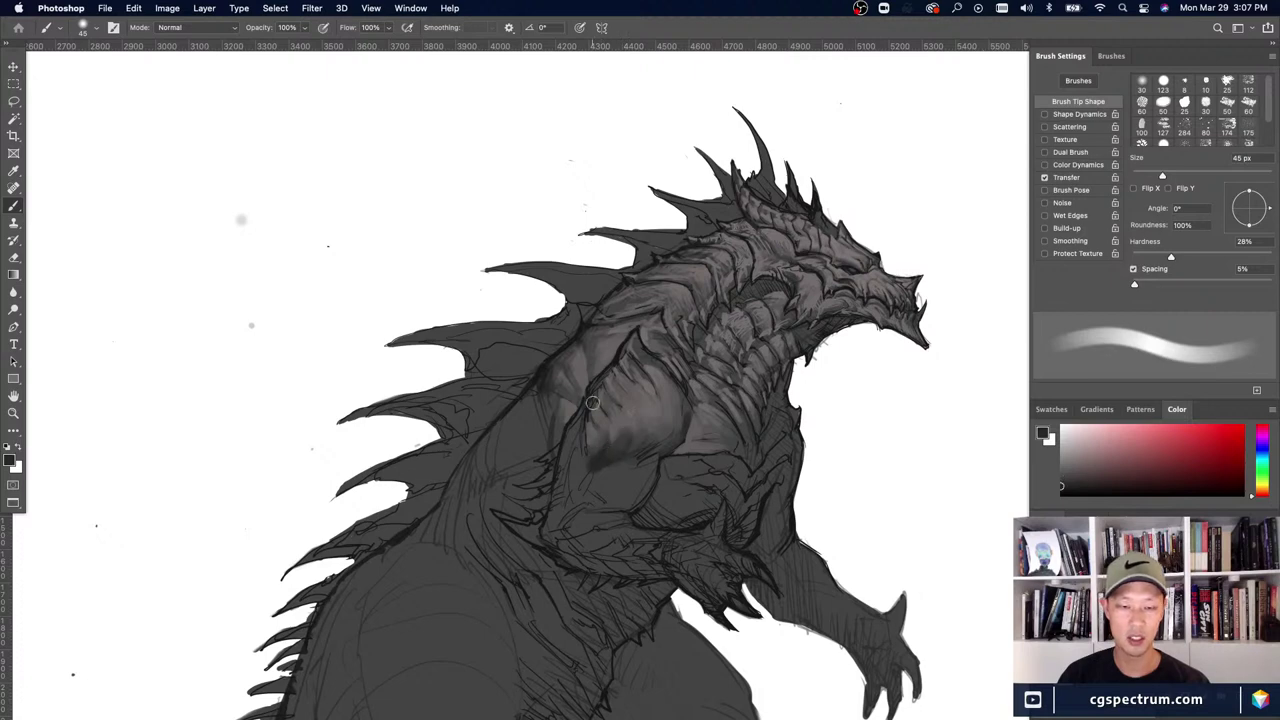
pyautogui.press('[')
pyautogui.press('[')
pyautogui.press('[')
pyautogui.press('[')
pyautogui.keyDown('alt'); pyautogui.click(606, 455); pyautogui.keyUp('alt')
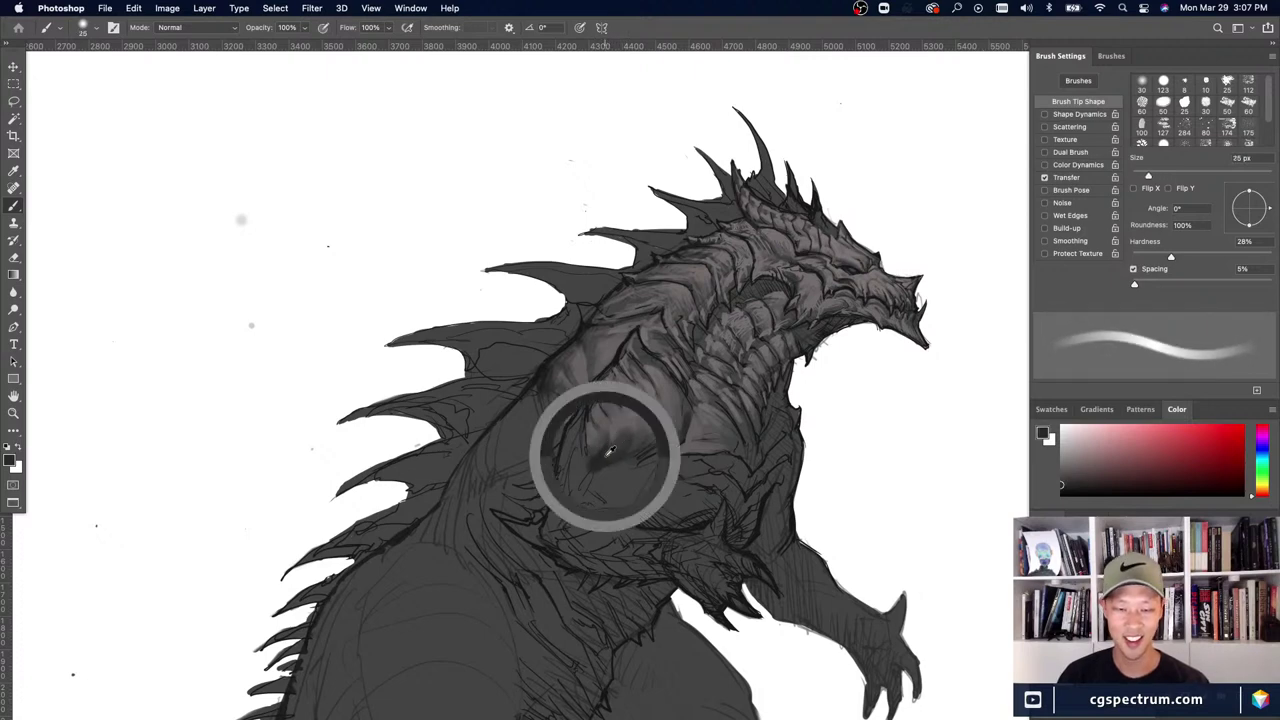
pyautogui.moveTo(608, 452); pyautogui.dragTo(622, 431)
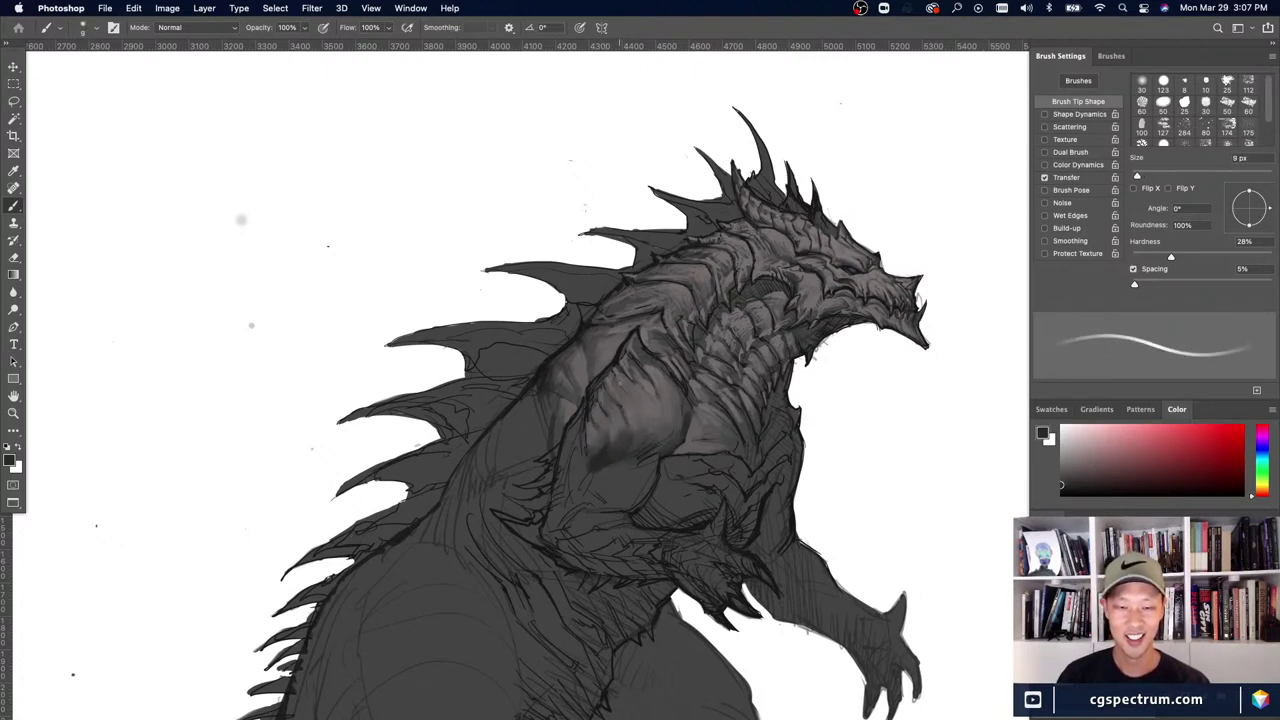
# - Detail the muscle striations across the shoulder with a sampled light grey, using soft 10 px, 15 px and 30 px brushes
pyautogui.keyDown('alt'); pyautogui.click(620, 410); pyautogui.keyUp('alt')
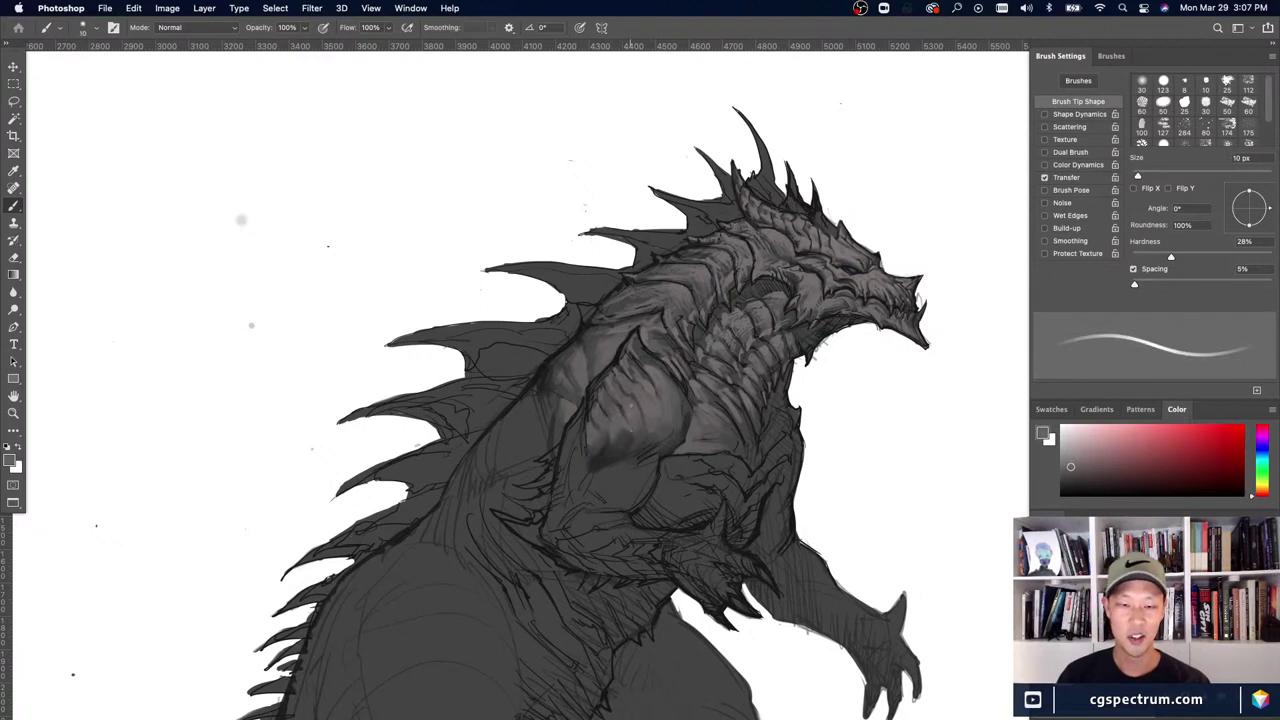
pyautogui.press(']')
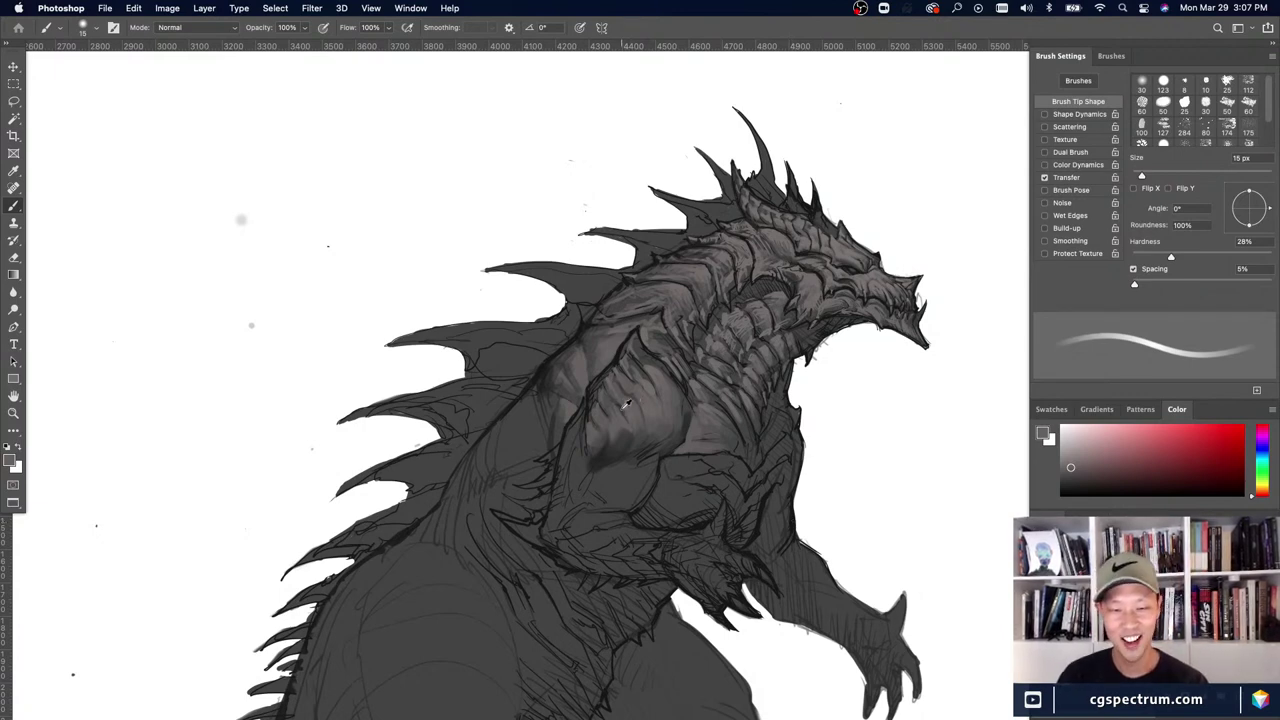
pyautogui.press(']')
pyautogui.press(']')
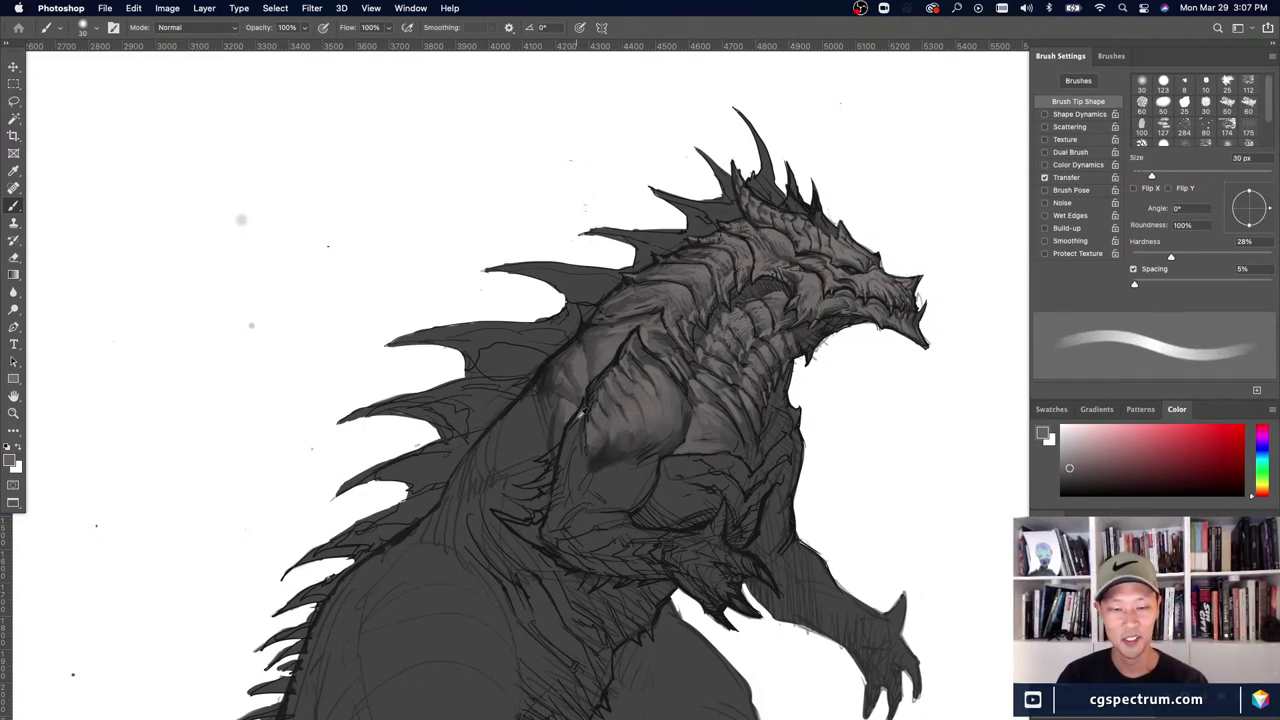
# - Soften the lower rear edge of the shoulder with sampled greys and a soft 40 px brush
pyautogui.keyDown('alt'); pyautogui.click(600, 440); pyautogui.keyUp('alt')
pyautogui.press(']')
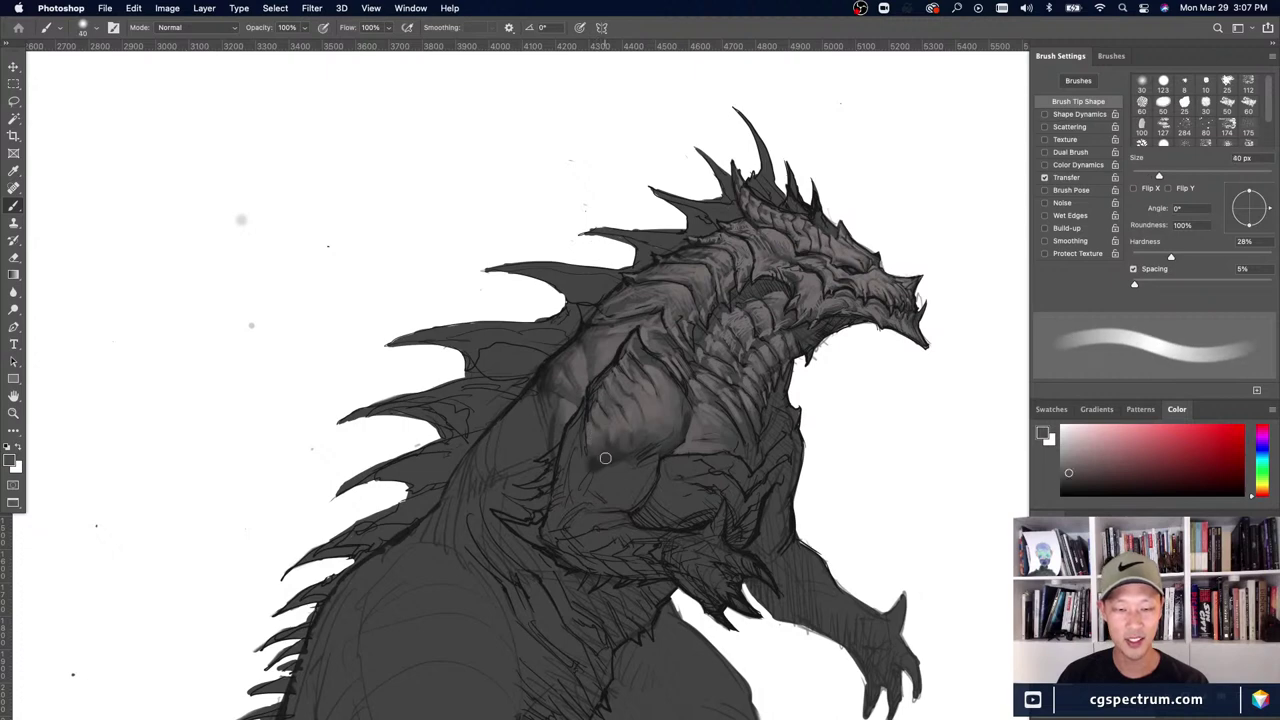
pyautogui.keyDown('alt'); pyautogui.click(604, 420); pyautogui.keyUp('alt')
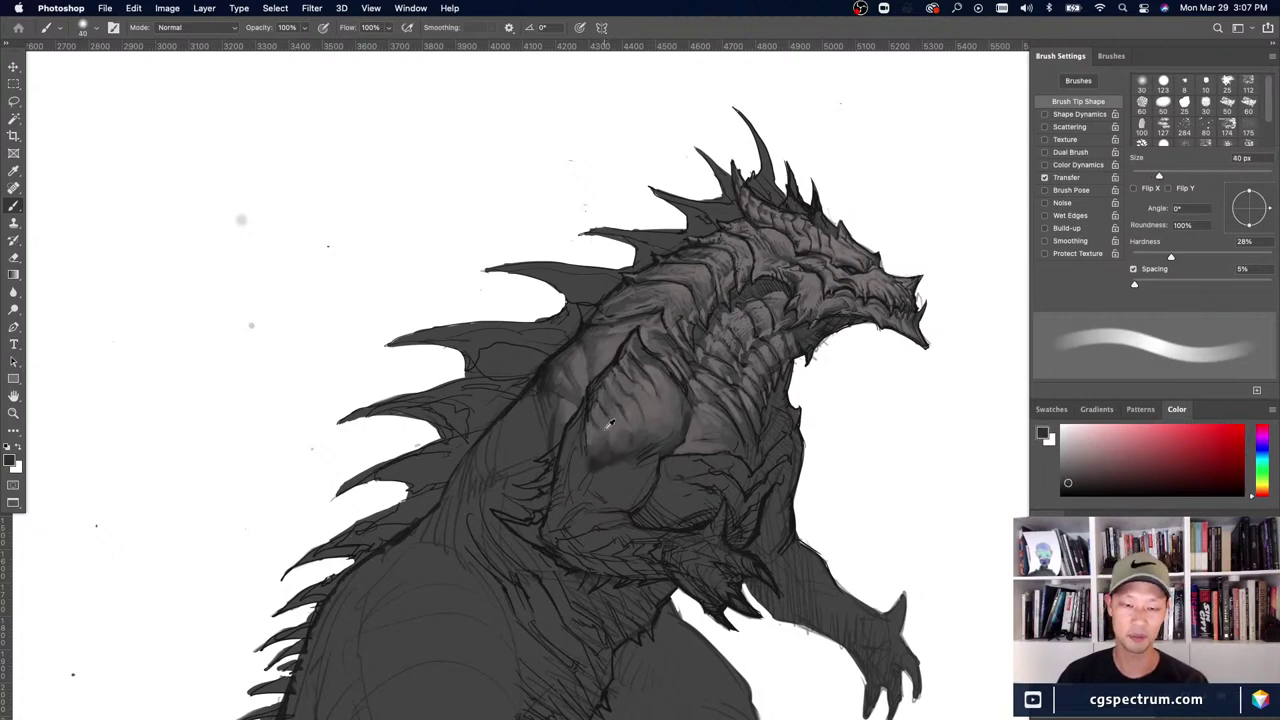
# - Block in the upper arm muscle below the shoulder with light grey, using soft 35 px and 30 px brushes
pyautogui.press('[')
pyautogui.keyDown('alt'); pyautogui.click(630, 462); pyautogui.keyUp('alt')
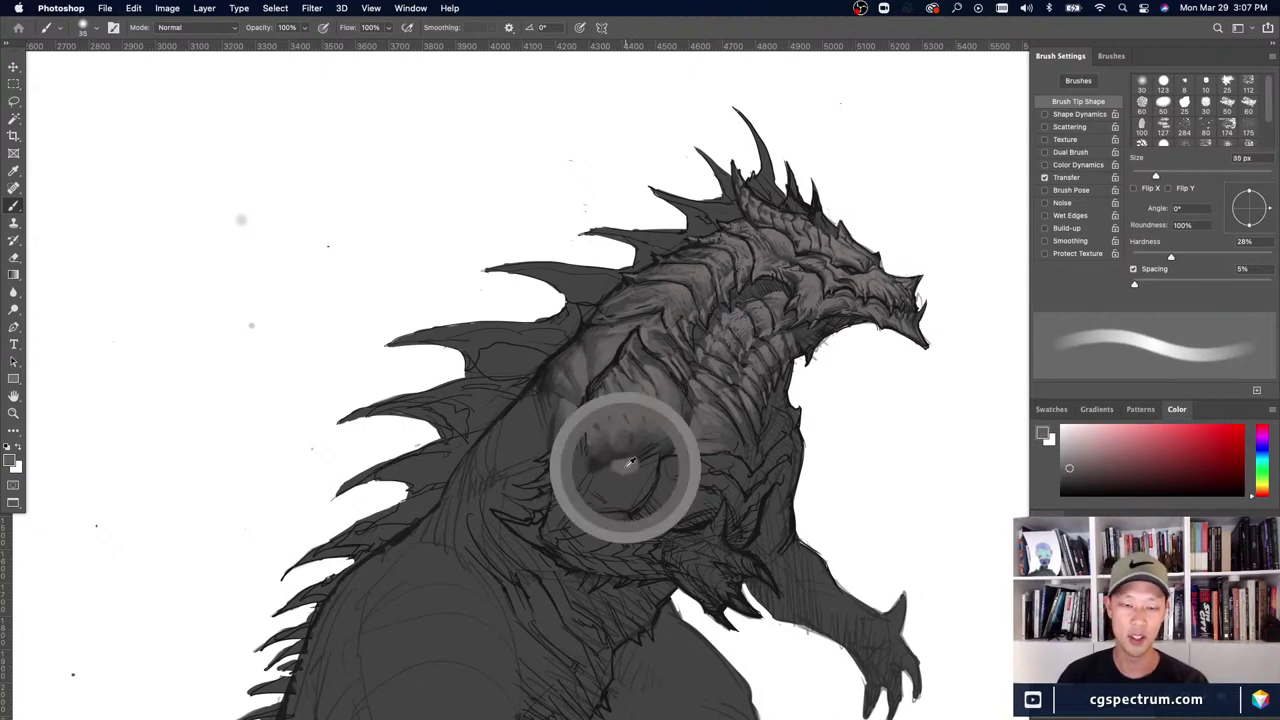
pyautogui.press('[')
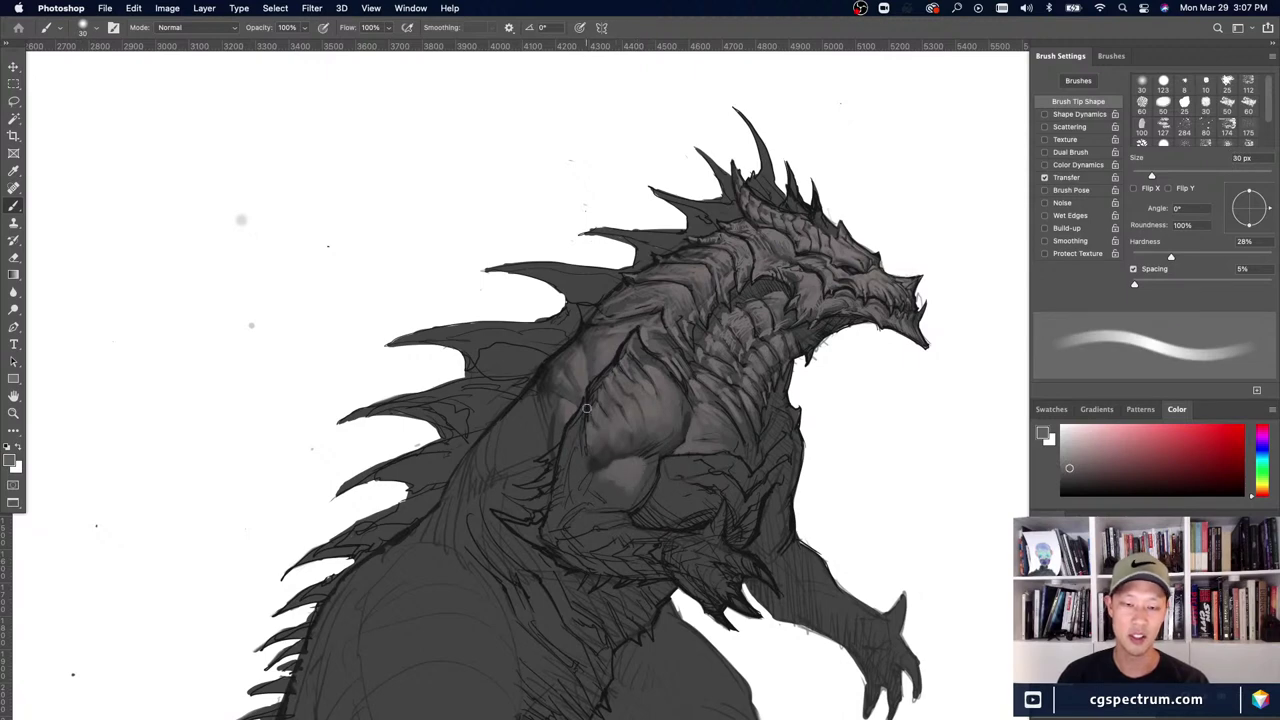
pyautogui.press(']')
pyautogui.moveTo(640, 464)
pyautogui.mouseDown()
pyautogui.moveTo(604, 457)
pyautogui.moveTo(650, 463)
pyautogui.moveTo(645, 487)
pyautogui.moveTo(641, 458)
pyautogui.moveTo(630, 498)
pyautogui.moveTo(633, 471)
pyautogui.moveTo(611, 488)
pyautogui.moveTo(595, 444)
pyautogui.moveTo(601, 501)
pyautogui.moveTo(614, 456)
pyautogui.mouseUp()
# - Blend the transition between the shoulder and upper arm with sampled greys, enlarging the soft brush to 45 px
pyautogui.keyDown('alt'); pyautogui.click(606, 458); pyautogui.keyUp('alt')
pyautogui.keyDown('alt'); pyautogui.click(597, 445); pyautogui.keyUp('alt')
pyautogui.press(']')
pyautogui.keyDown('alt'); pyautogui.click(613, 425); pyautogui.keyUp('alt')
pyautogui.press(']')
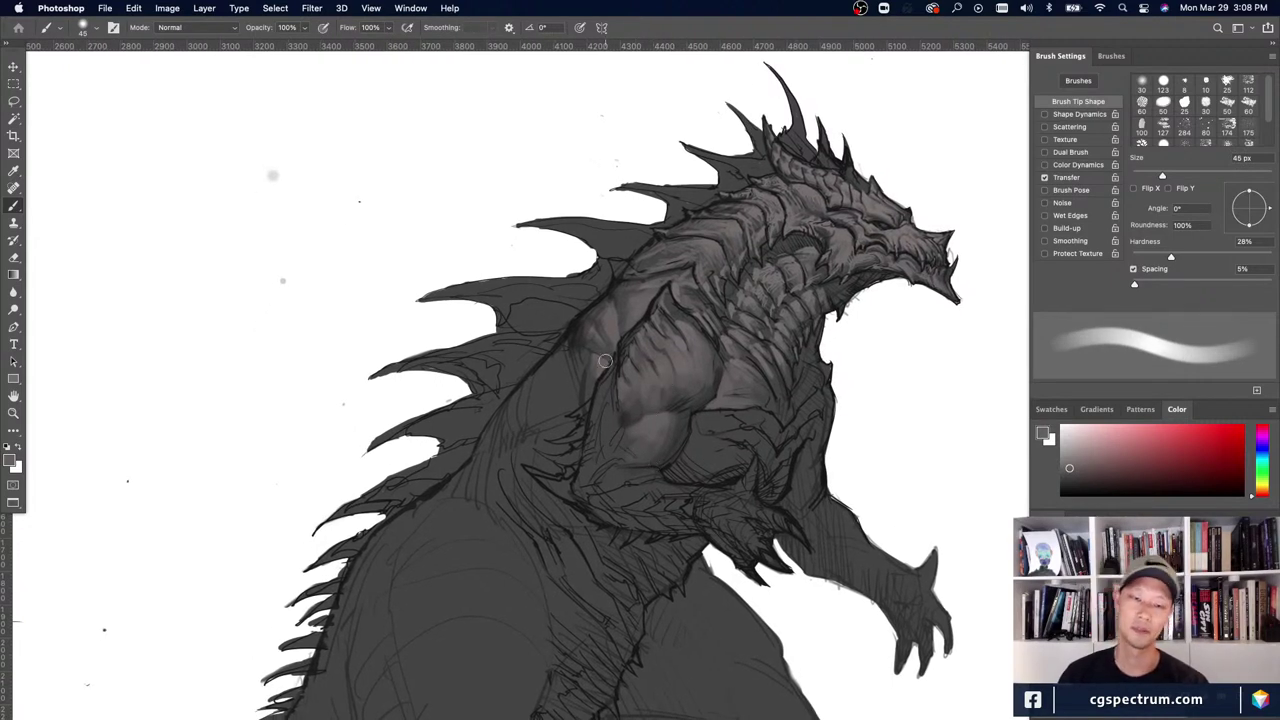
# - Paint a light grey band down the back of the upper arm, using soft 15 px, 10 px and 30 px brushes
pyautogui.keyDown('alt'); pyautogui.click(643, 418); pyautogui.keyUp('alt')
pyautogui.press('[')
pyautogui.press('[')
pyautogui.press('[')
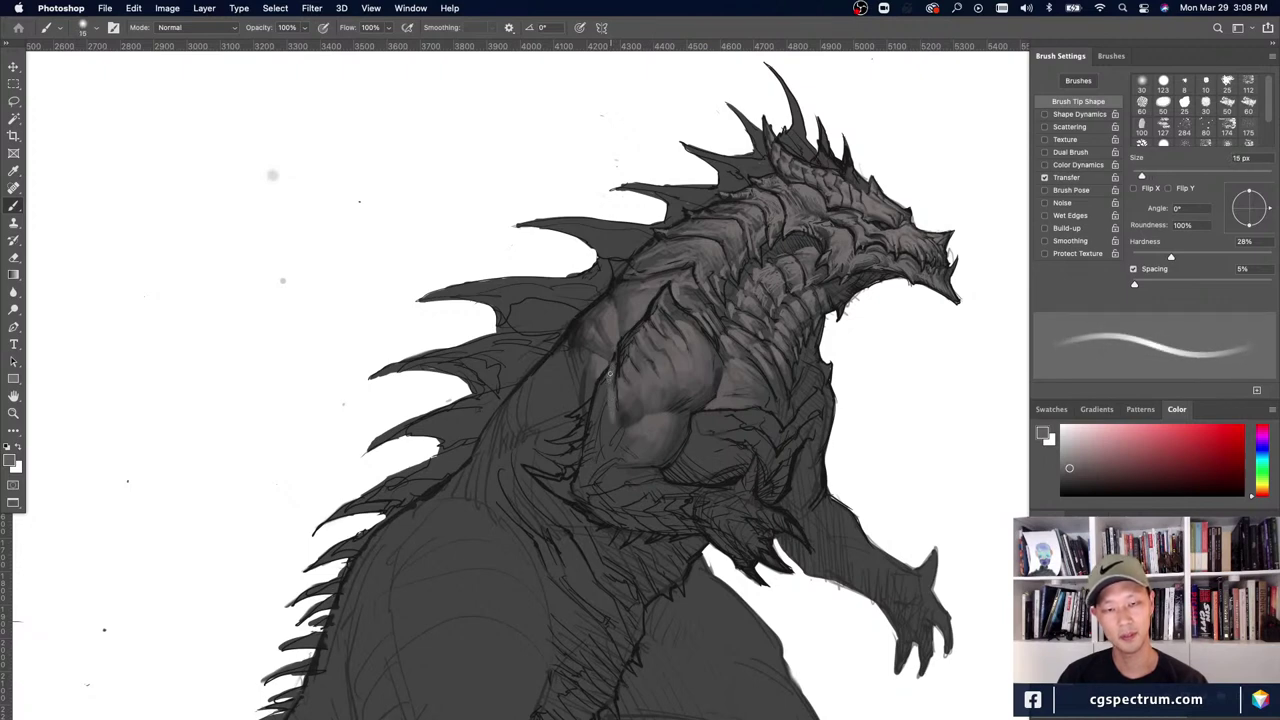
pyautogui.press('[')
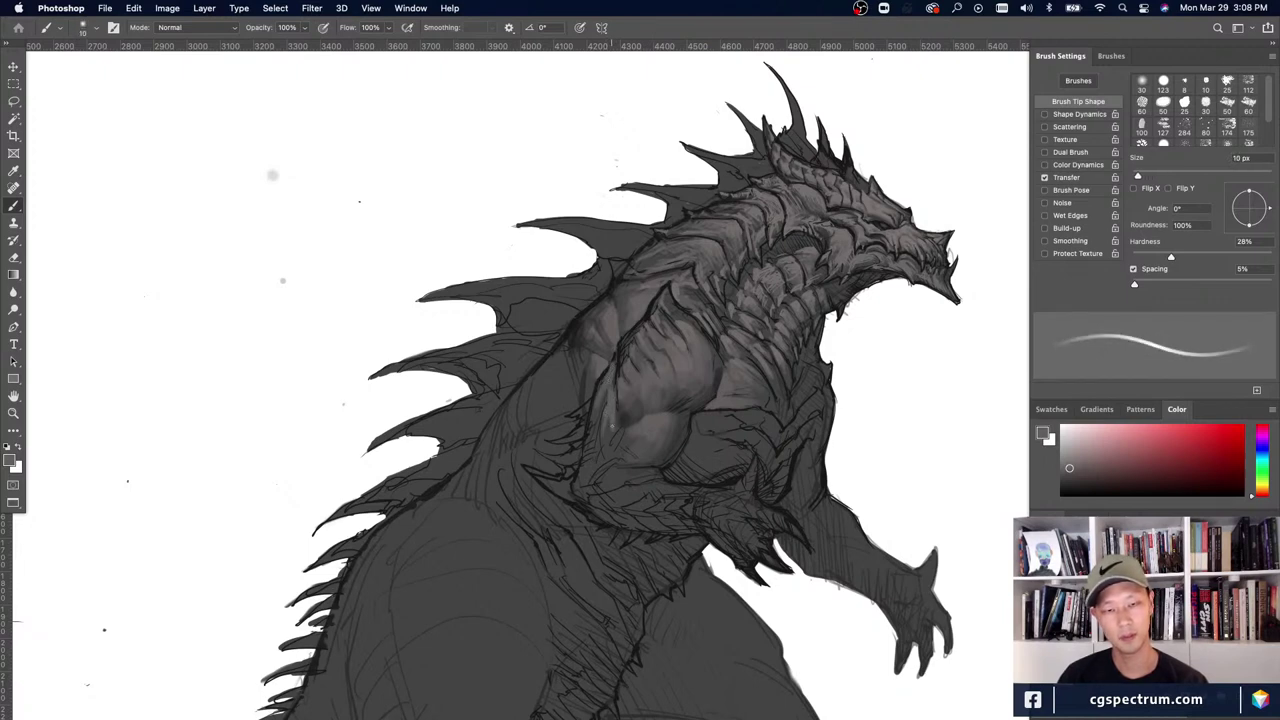
pyautogui.press(']')
pyautogui.press(']')
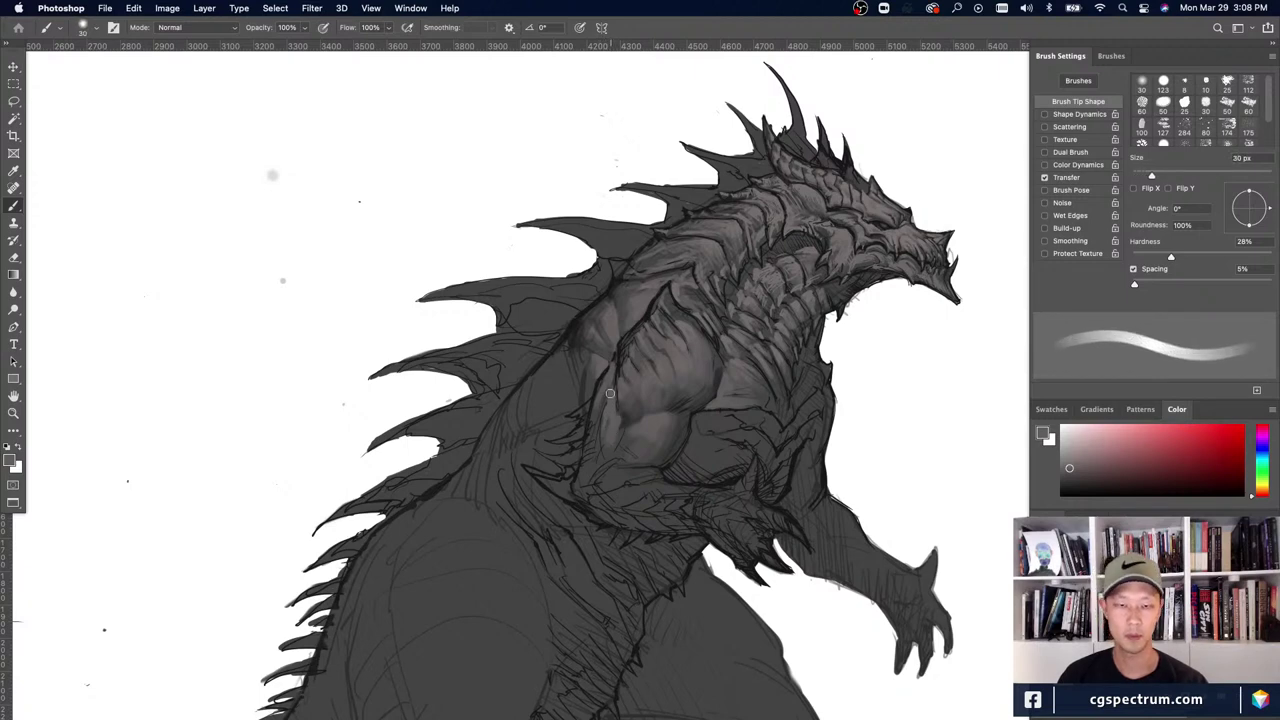
# - Extend the light grey down the upper arm to the elbow with 35 px and 25 px brushes, and set the brush hardness to 45%
pyautogui.press('[')
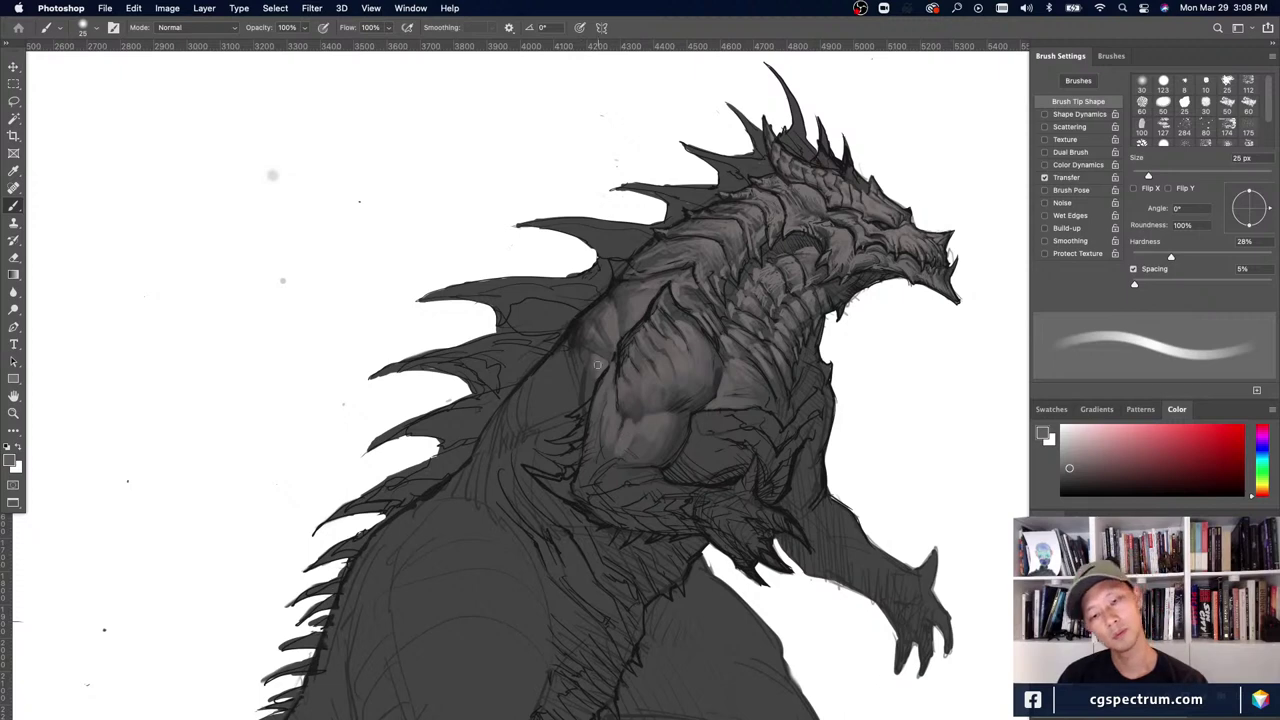
pyautogui.press(']')
pyautogui.press(']')
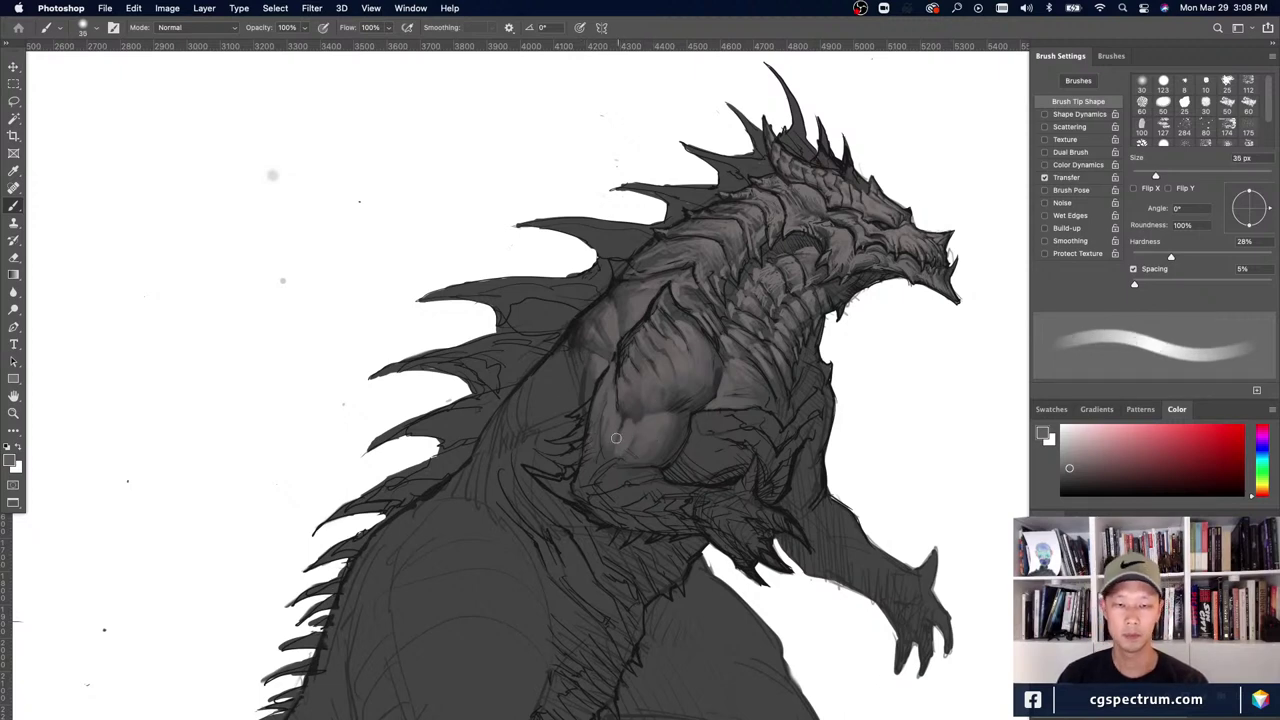
pyautogui.press('[')
pyautogui.press('[')
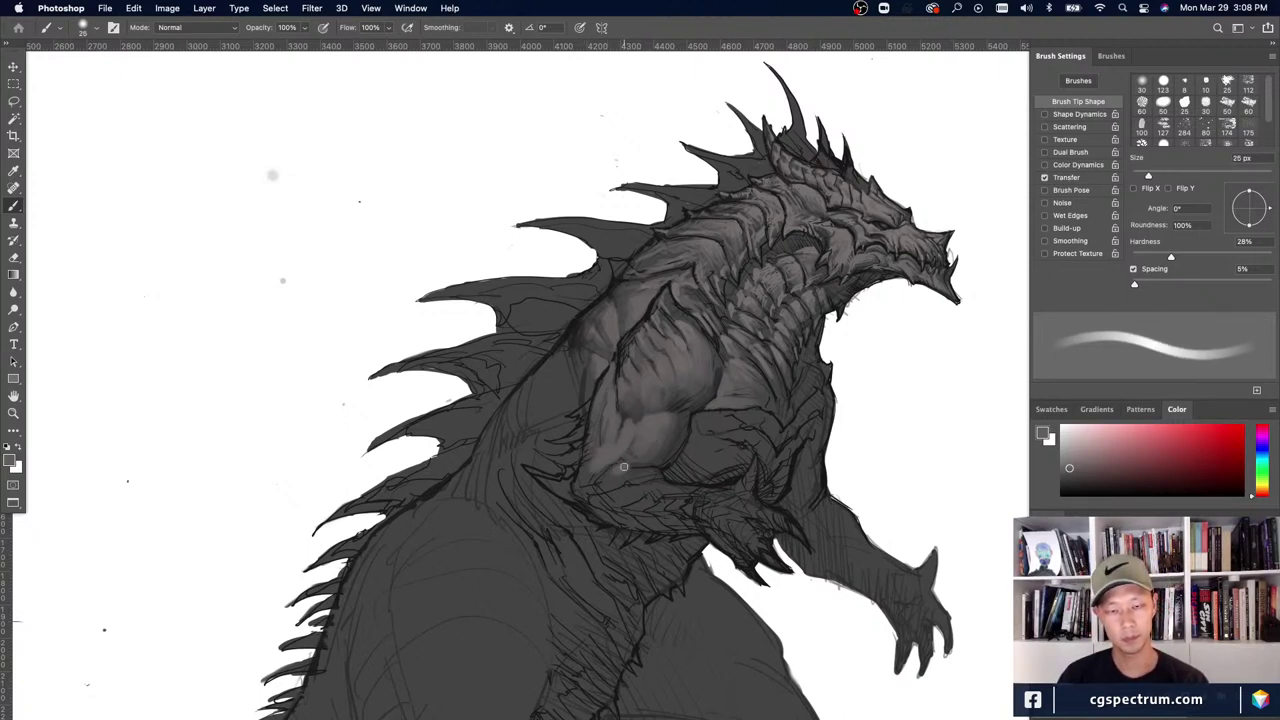
pyautogui.click(1195, 258)
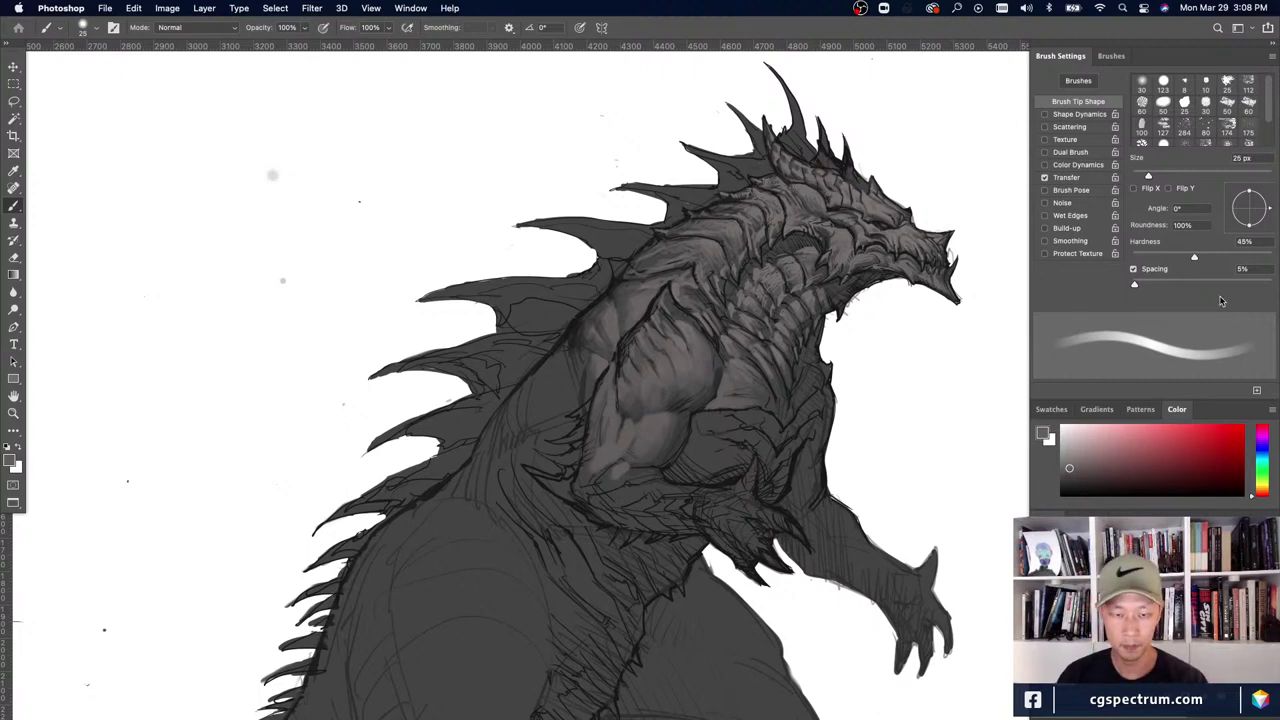
# - Shade the elbow and lower end of the upper arm with light grey, varying the brush between 15 px and 35 px
pyautogui.press('[')
pyautogui.press(']')
pyautogui.moveTo(628, 471); pyautogui.dragTo(652, 479)
pyautogui.press(']')
pyautogui.press('[')
pyautogui.press('[')
pyautogui.press('[')
pyautogui.press(']')
pyautogui.press(']')
pyautogui.press(']')
pyautogui.press(']')
pyautogui.press(']')
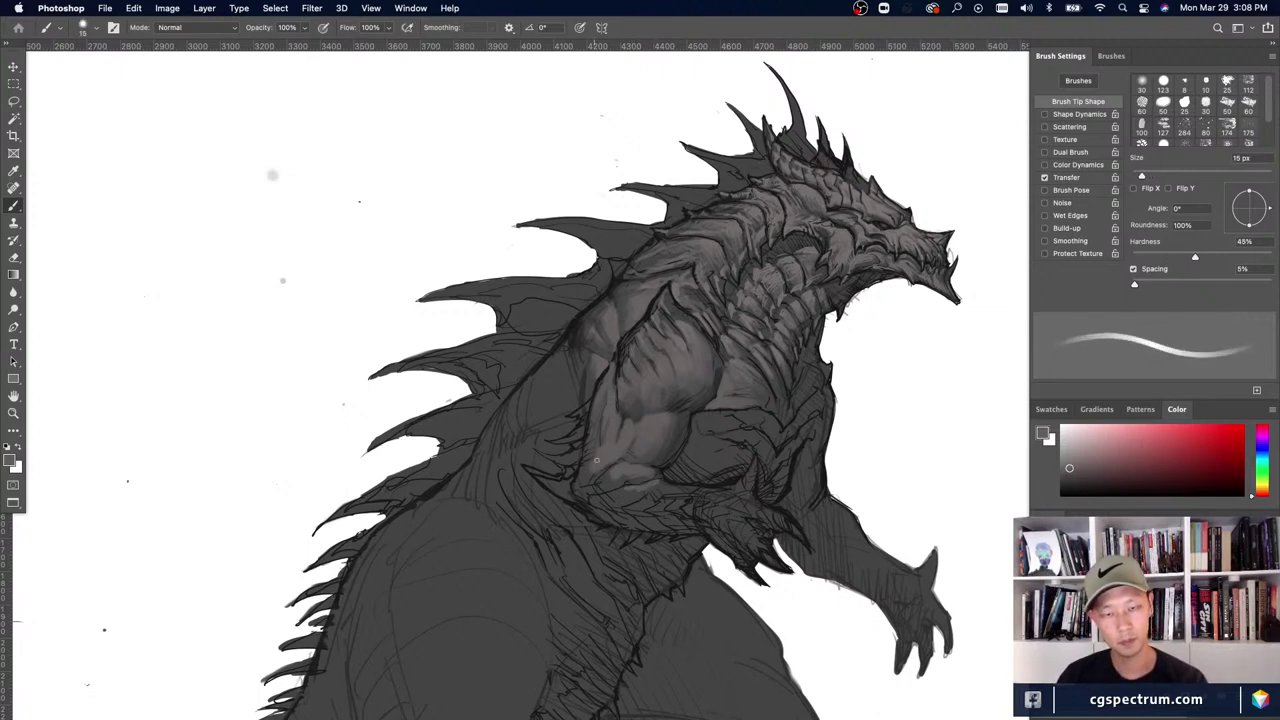
# - Refine the grey tones over the elbow folds and back edge of the arm with 35, 25, 15 and 30 px brushes
pyautogui.press('[')
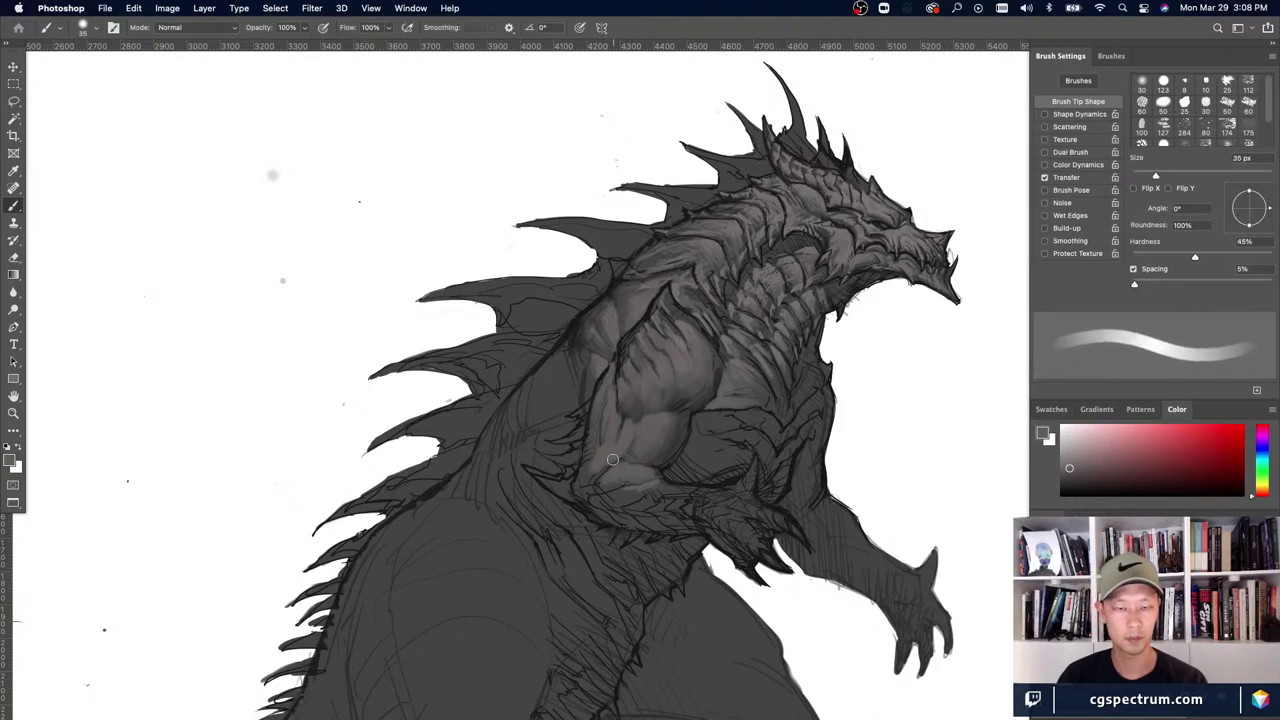
pyautogui.press('[')
pyautogui.press('[')
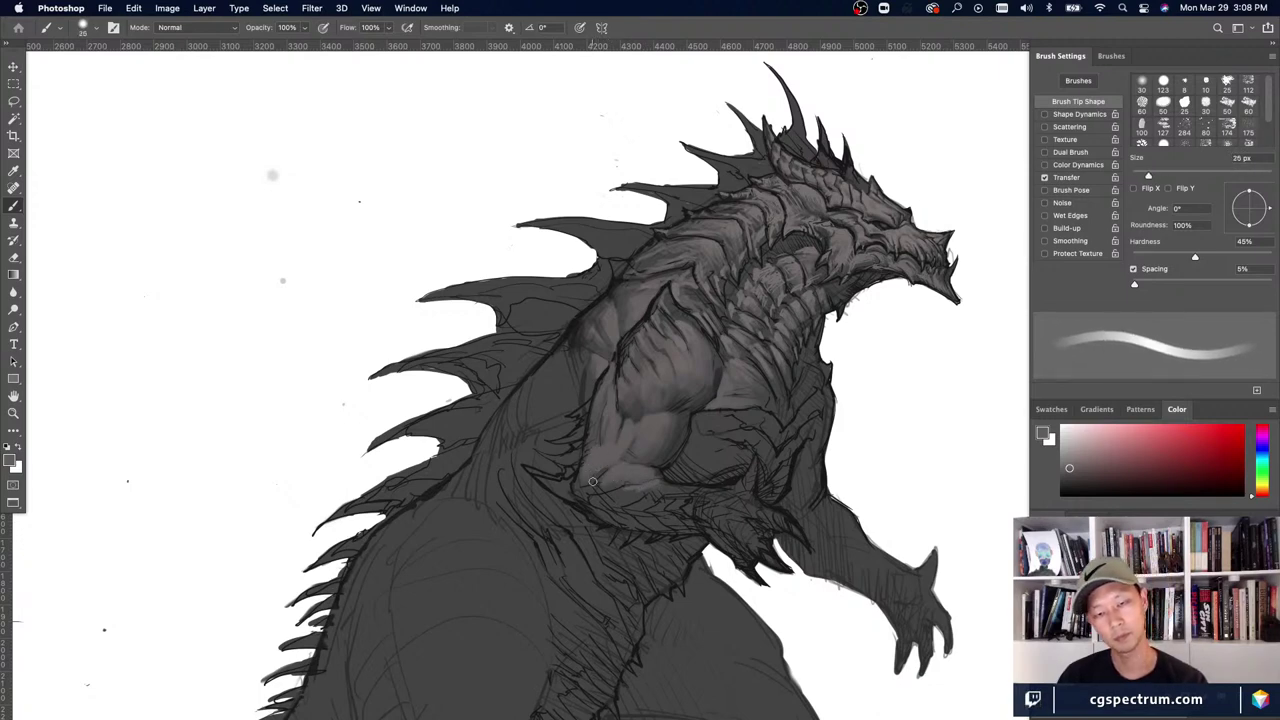
pyautogui.press('[')
pyautogui.press('[')
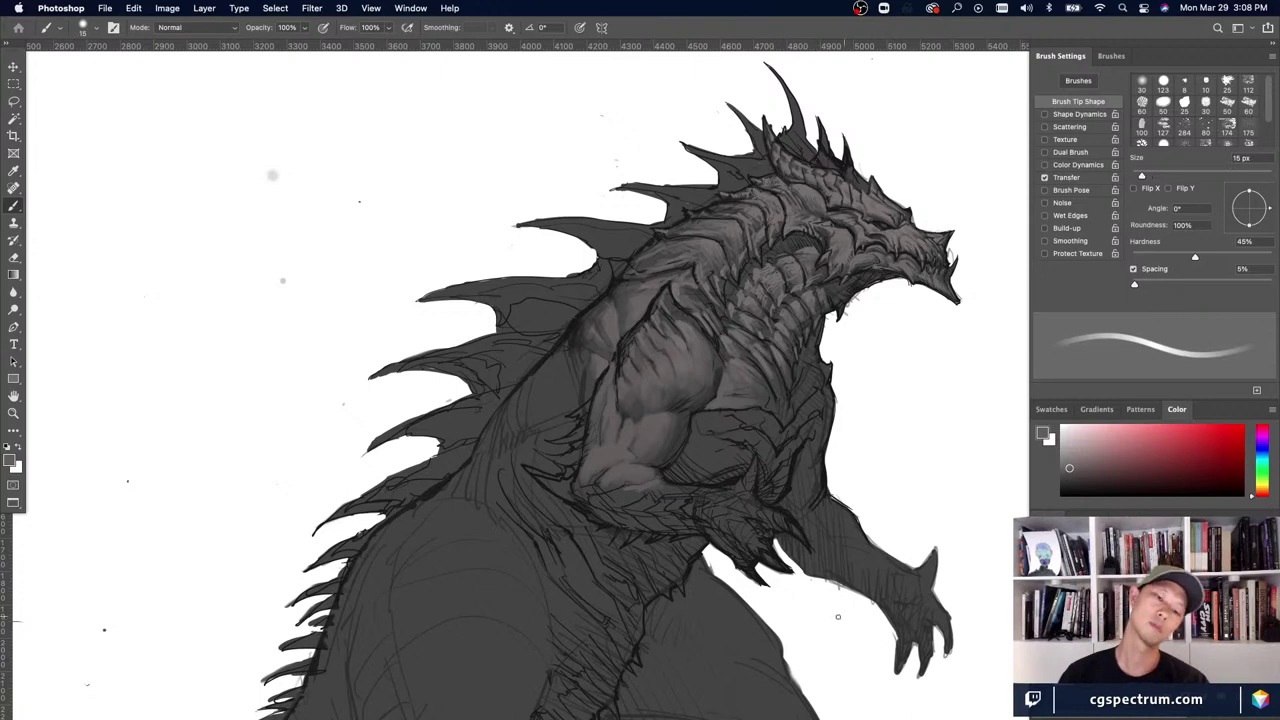
pyautogui.press(']')
pyautogui.press(']')
pyautogui.press(']')
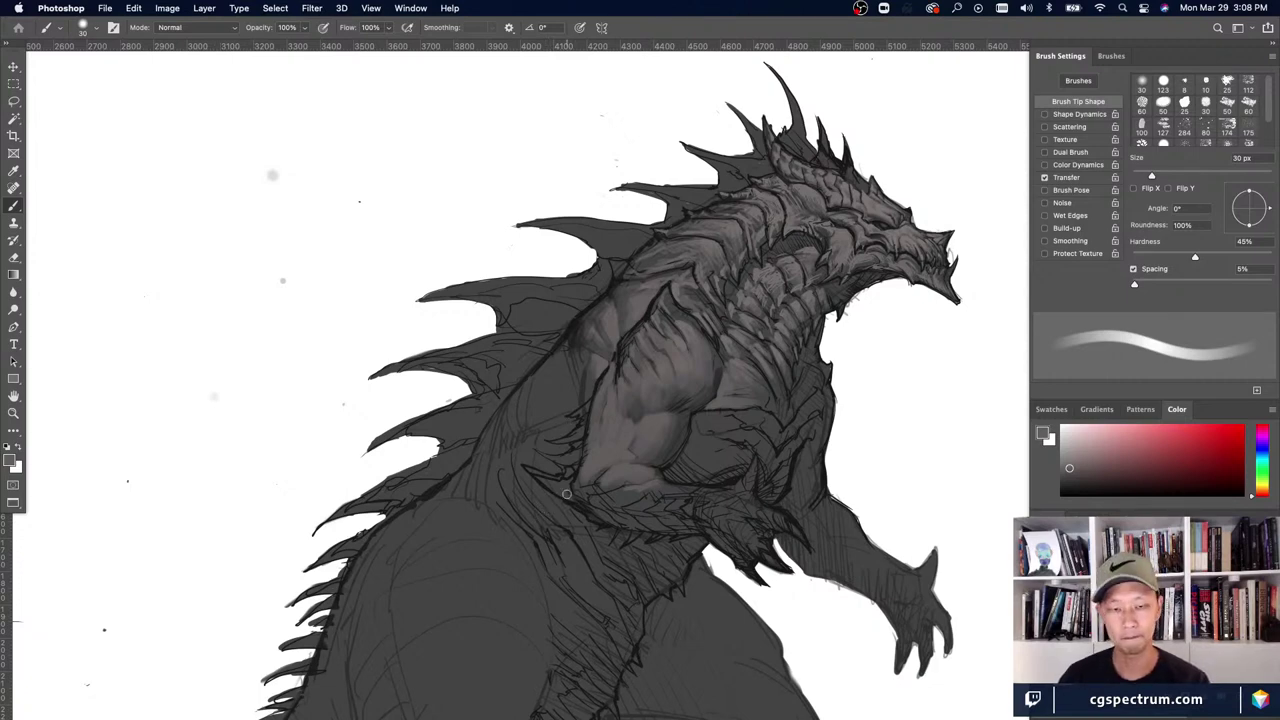
# - Clean up the shading along the back edge of the upper arm with a soft 45 px eraser
pyautogui.press('e')
pyautogui.scroll(-2, 567, 494)
pyautogui.press(']')
pyautogui.press(']')
pyautogui.press(']')
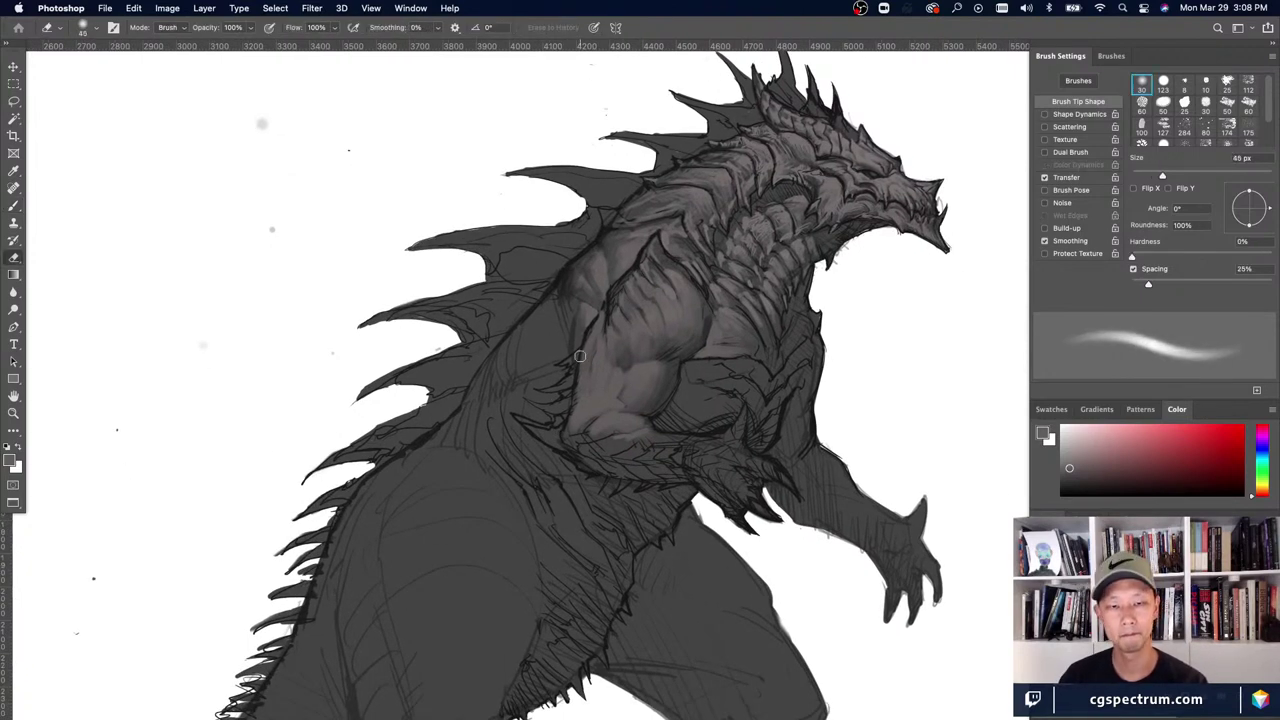
pyautogui.scroll(2, 612, 468)
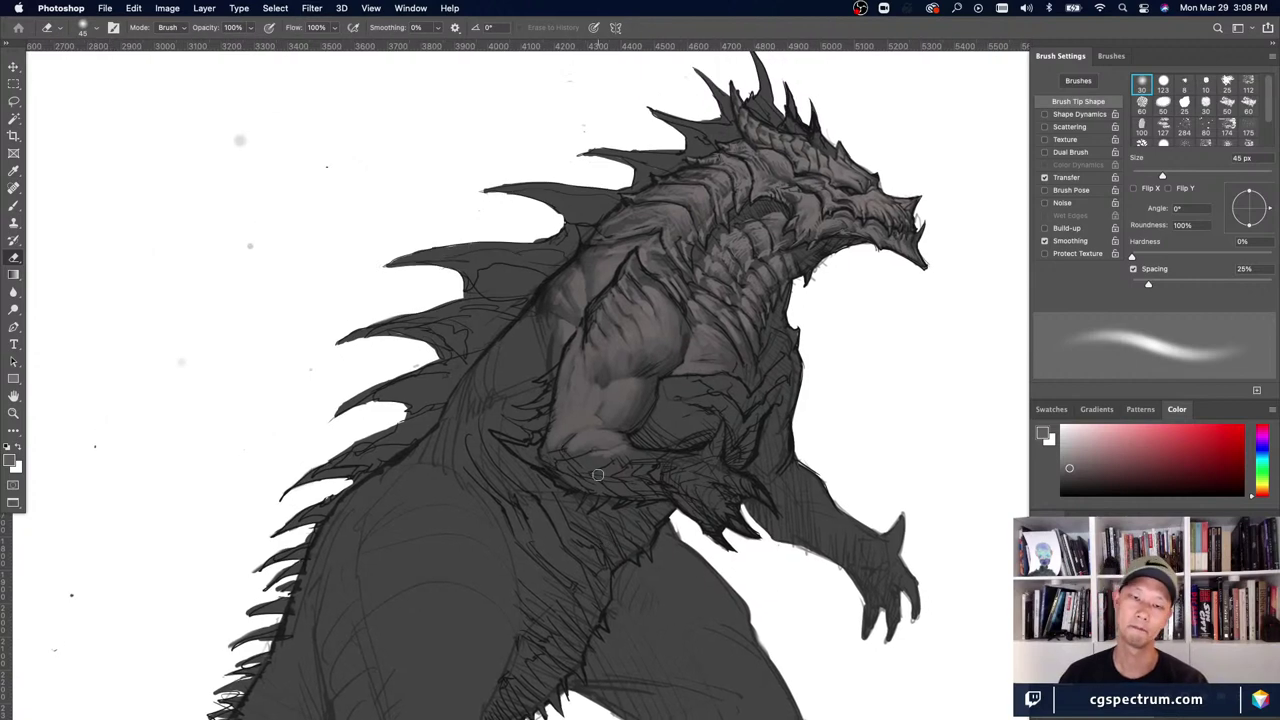
# - Brush light grey over the upper arm and shoulder edge, using 40 px, 9 px, 15 px and 30 px brush sizes
pyautogui.press('b')
pyautogui.press(']')
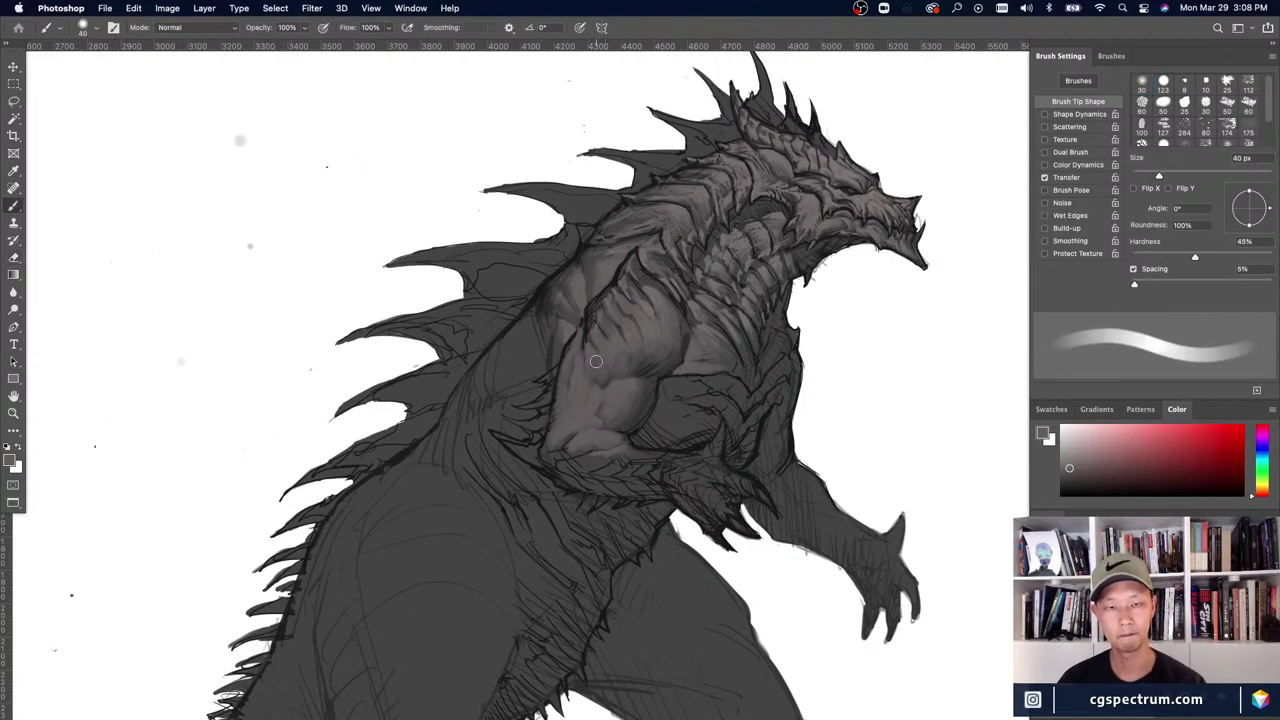
pyautogui.press('[')
pyautogui.press('[')
pyautogui.press('[')
pyautogui.press('[')
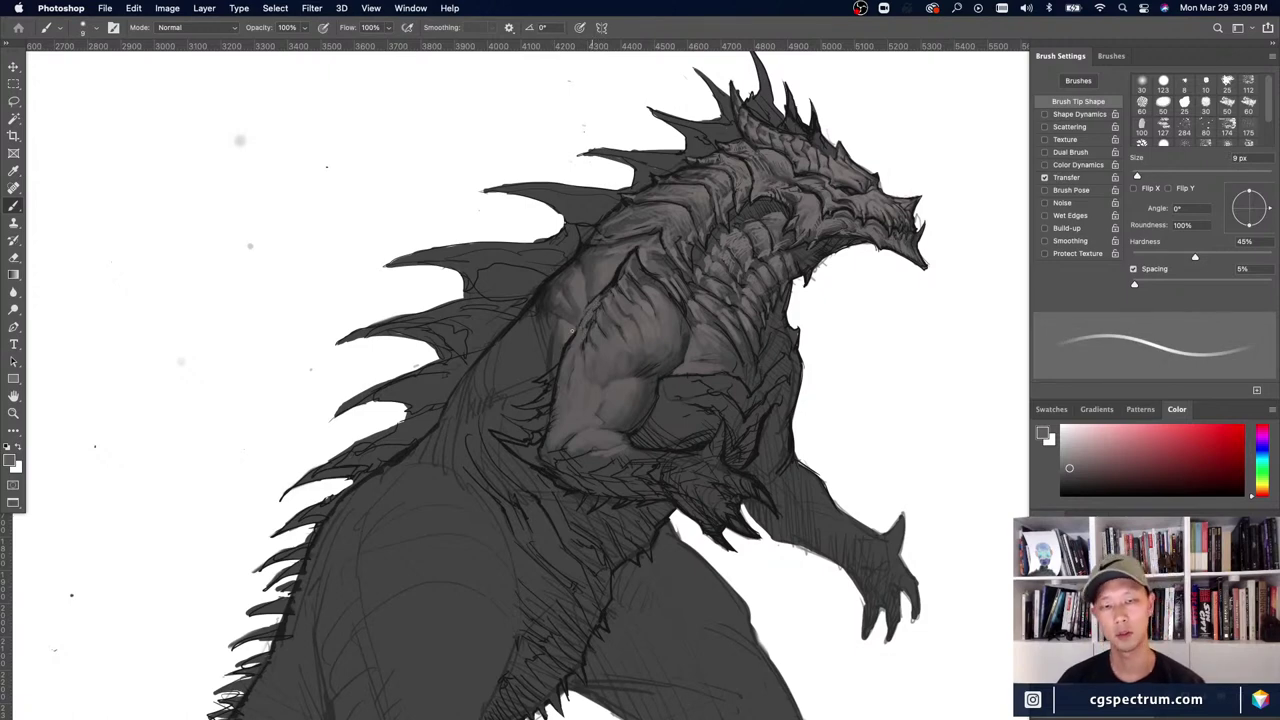
pyautogui.press(']')
pyautogui.press(']')
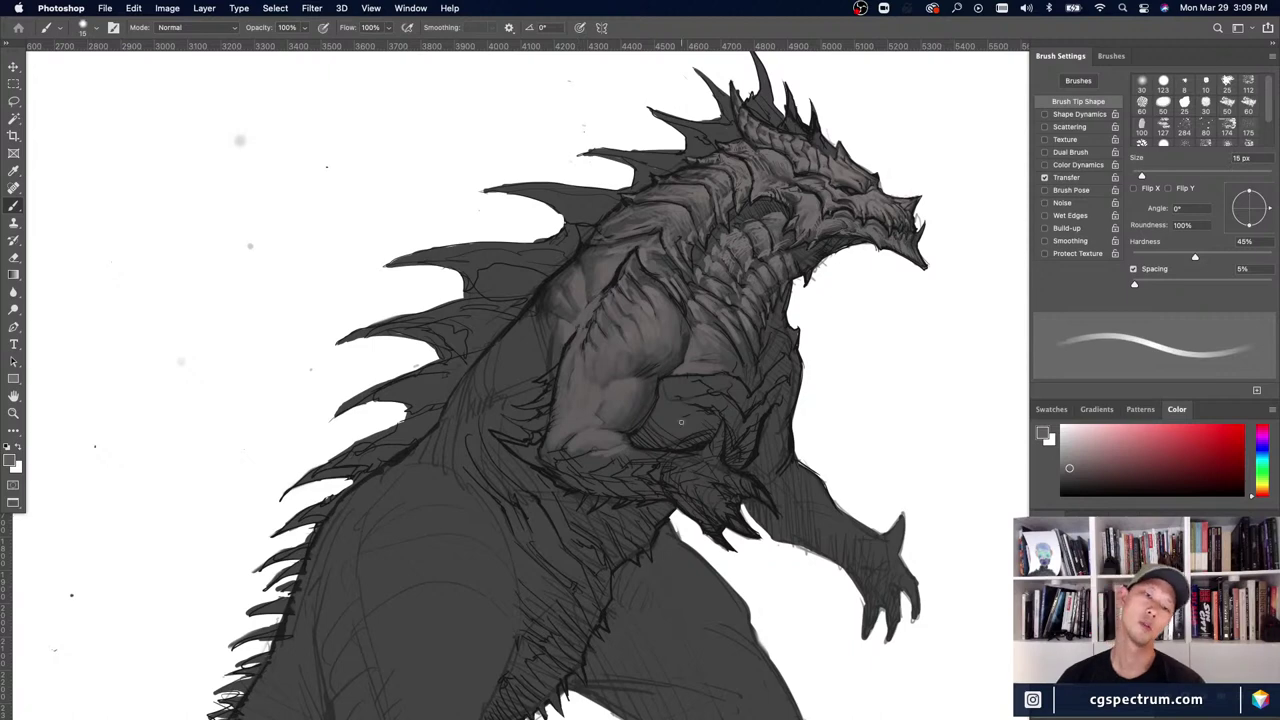
pyautogui.press(']')
pyautogui.press(']')
pyautogui.press(']')
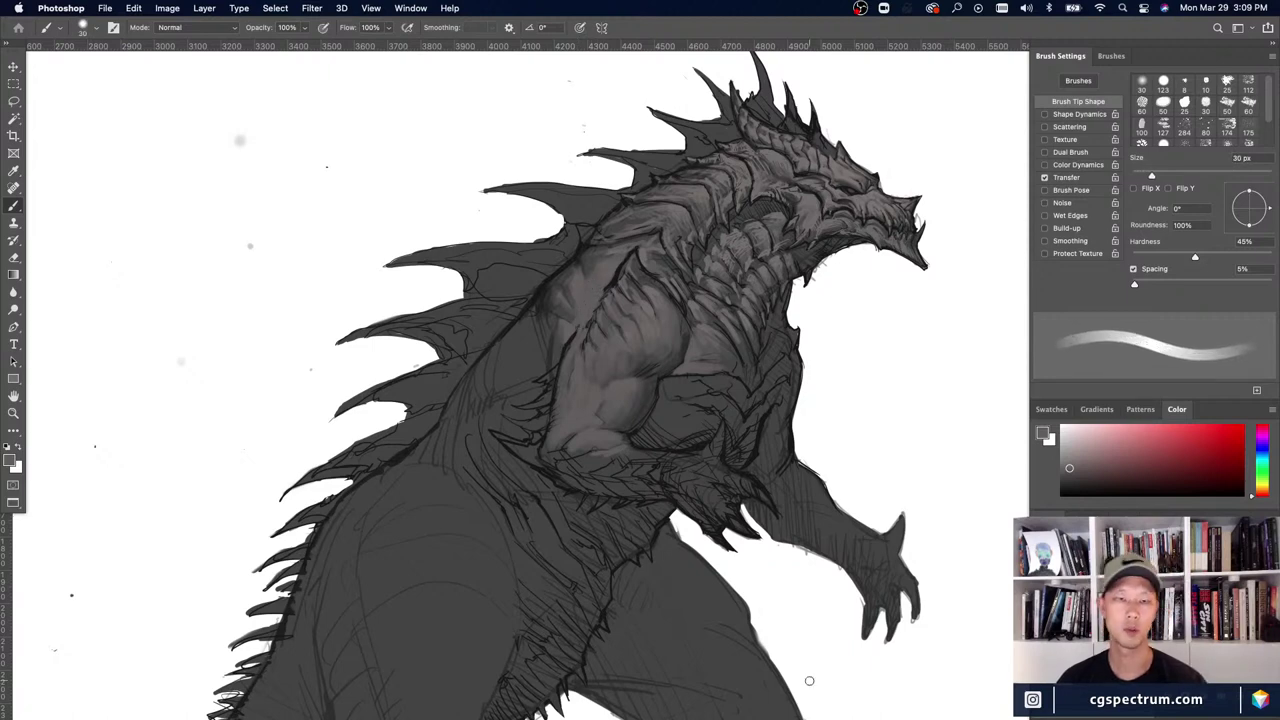
# - Compare the arm before and after its shading by undoing and restoring the recent painting
pyautogui.press('super+z')
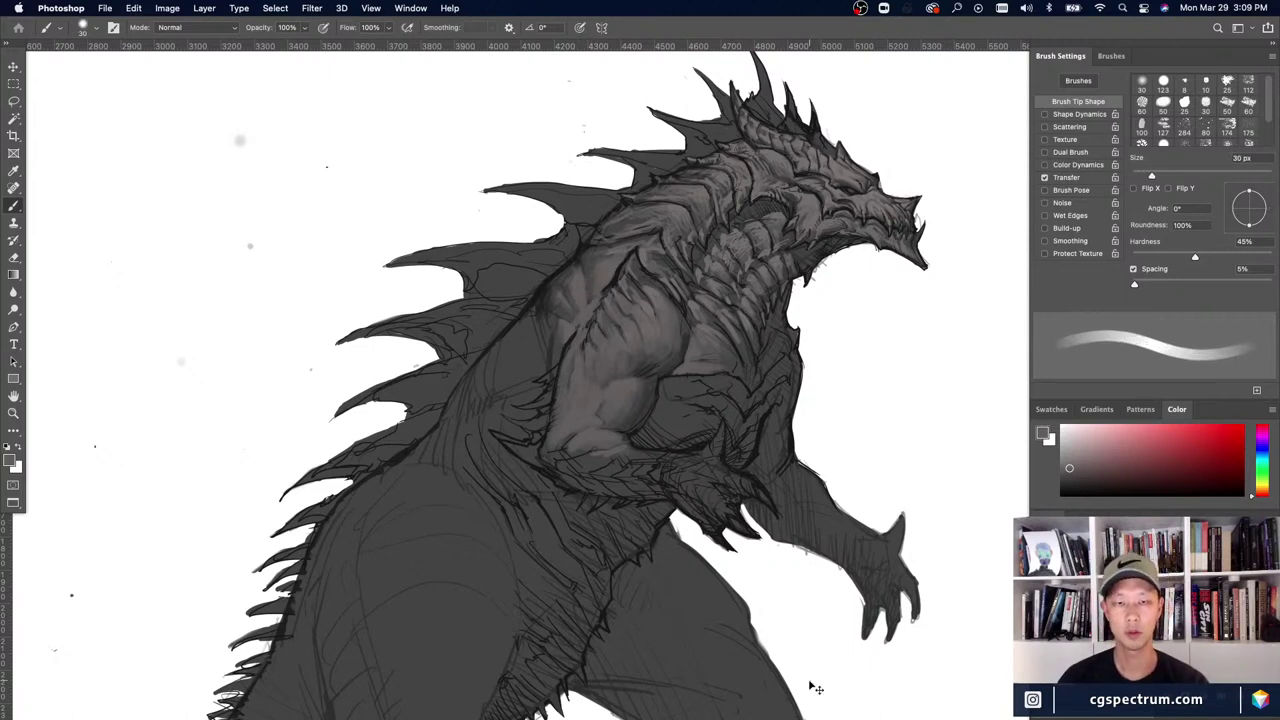
pyautogui.press('super+z')
pyautogui.press('super+z')
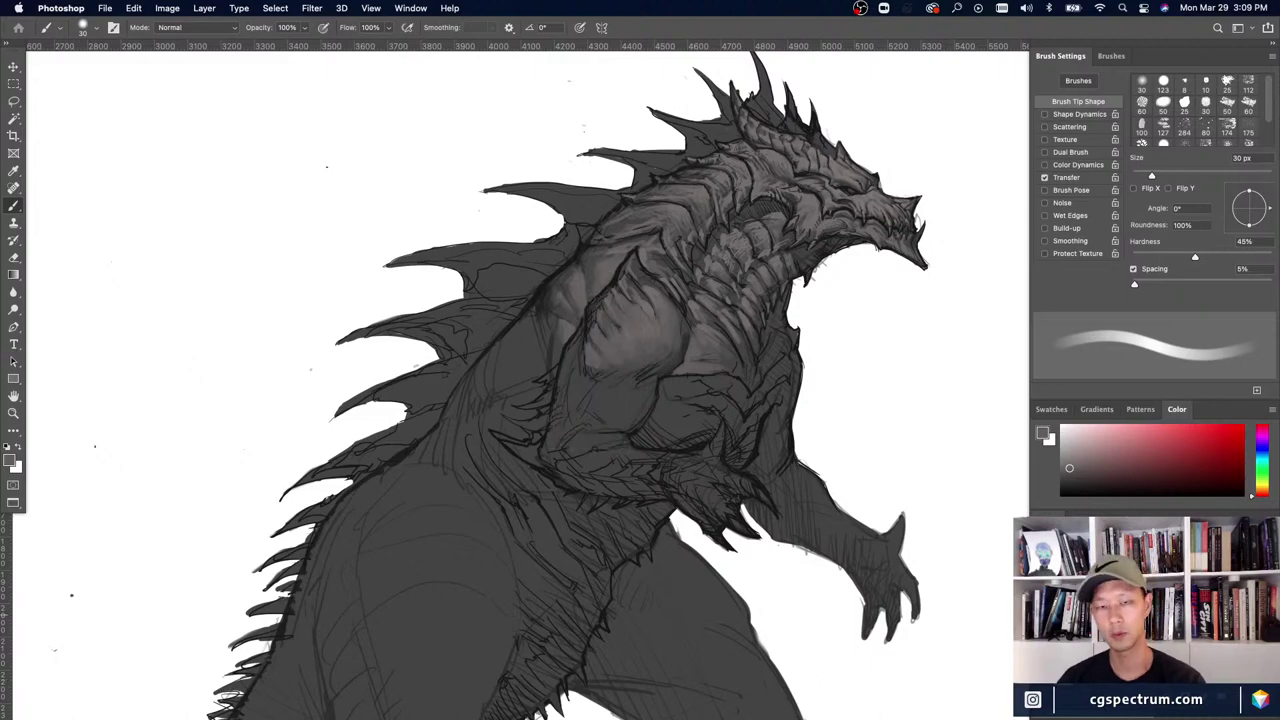
pyautogui.press('super+shift+z')
pyautogui.press('super+minus')
pyautogui.press('super+minus')
pyautogui.press('super+plus')
pyautogui.press('super+plus')
pyautogui.press('super+plus')
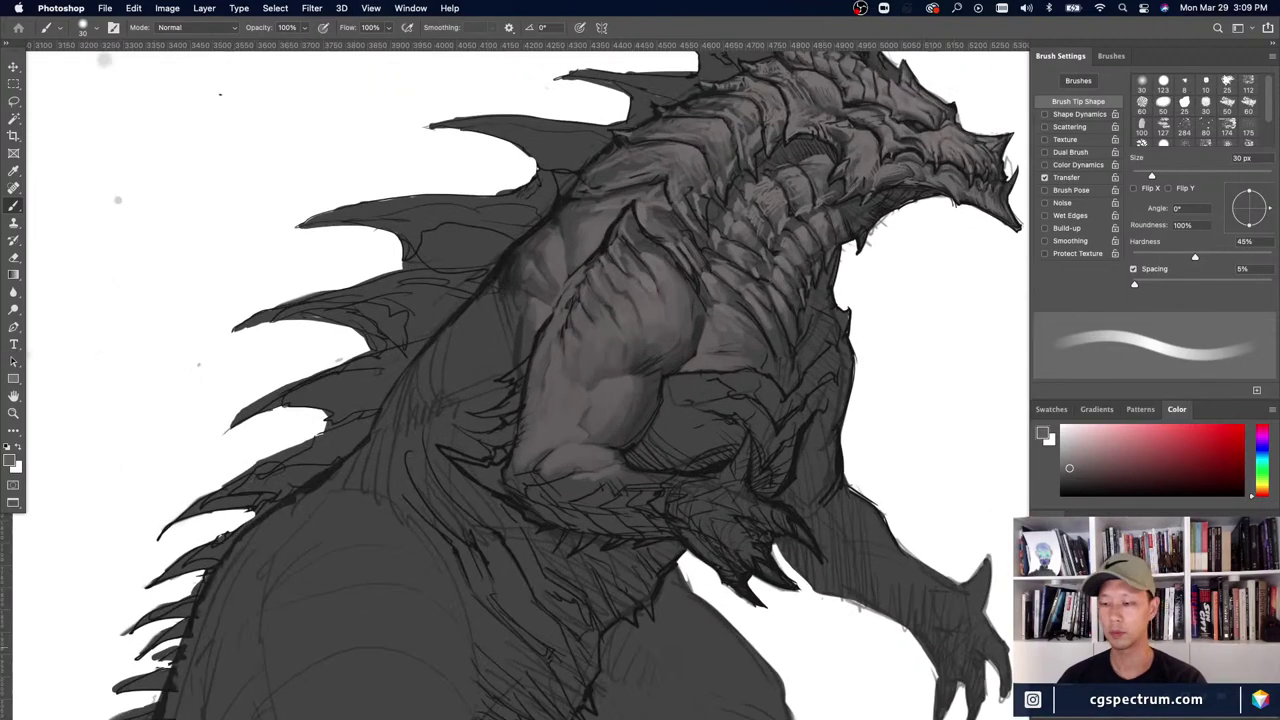
# - Soften the tones where the shoulder meets the upper arm with a grey sampled from the shoulder and a 25 px brush
pyautogui.moveTo(523, 410); pyautogui.dragTo(557, 529)
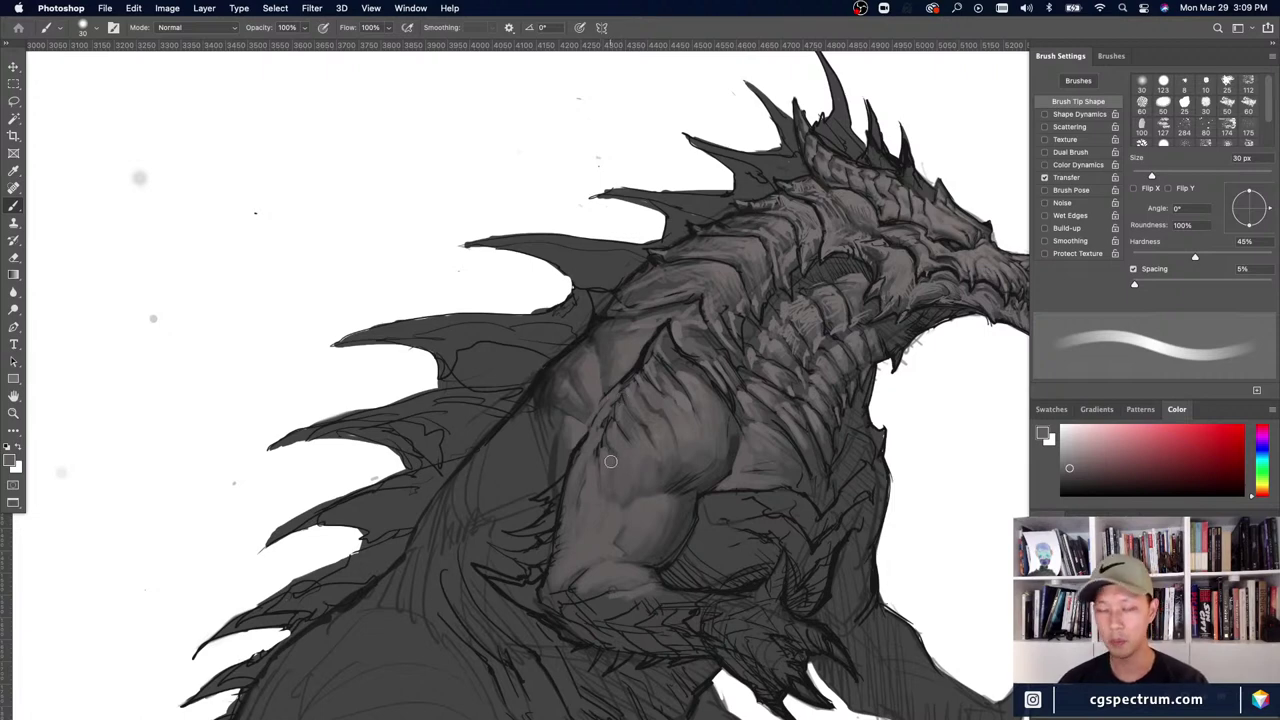
pyautogui.keyDown('alt'); pyautogui.click(684, 368); pyautogui.keyUp('alt')
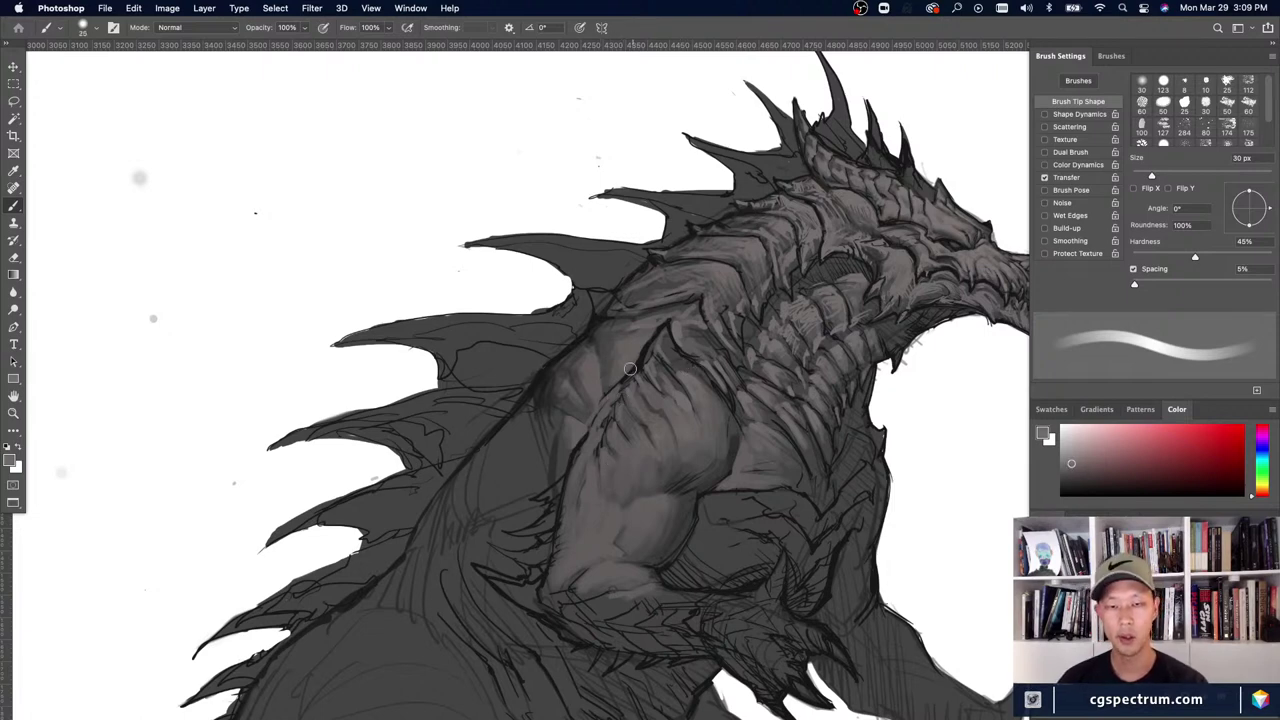
pyautogui.press('[')
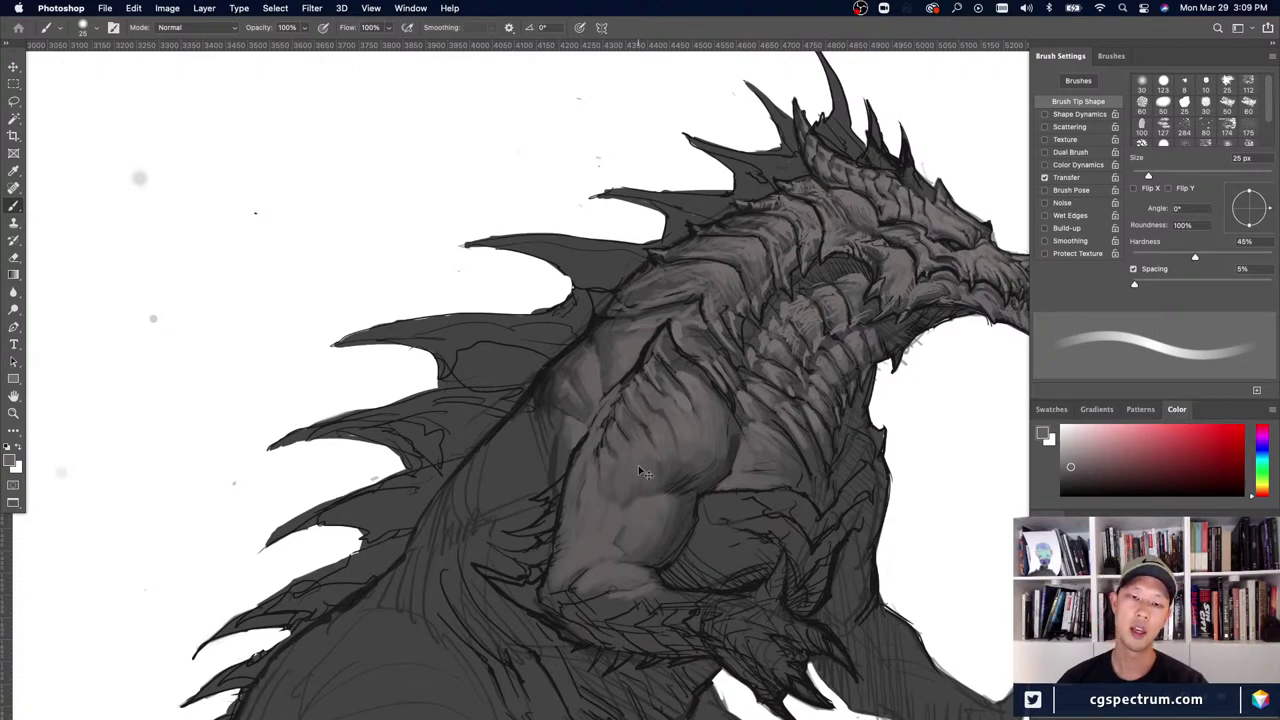
pyautogui.press('super+minus')
pyautogui.press('super+plus')
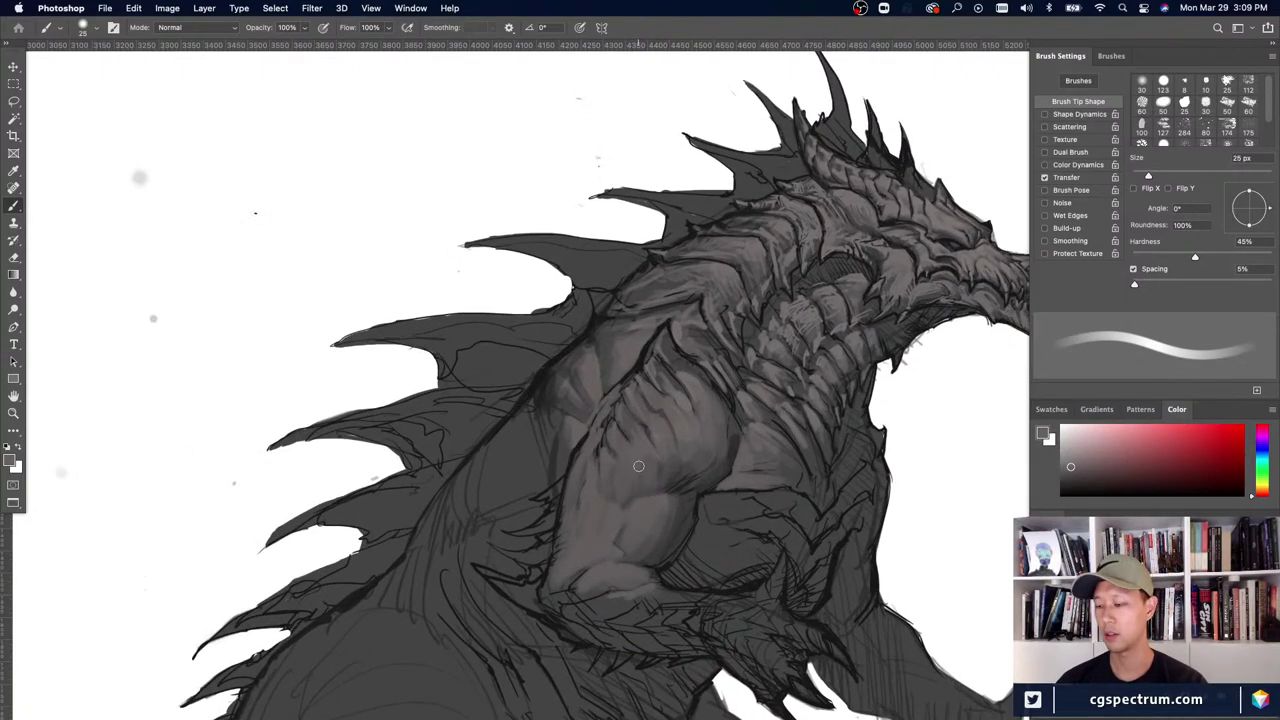
pyautogui.click(638, 466)
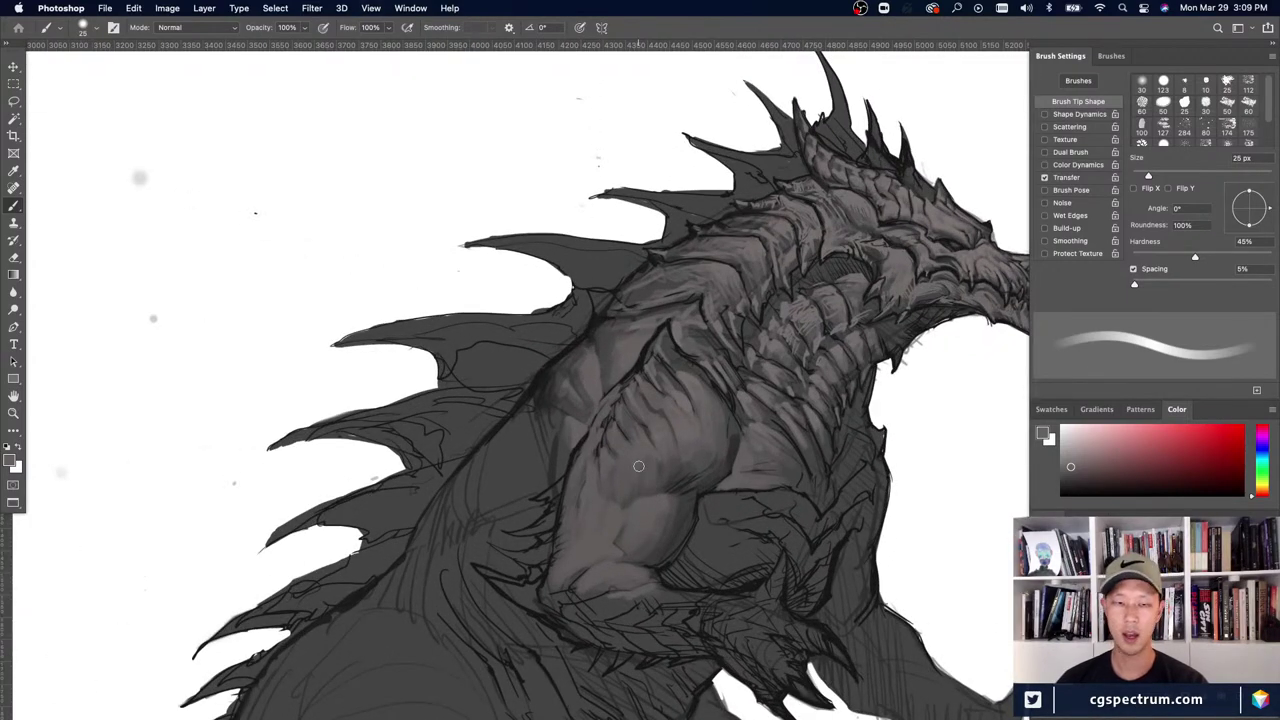
# - Darken the shoulder muscle behind the scaly ridge with a darker sampled grey, using 25 px and 30 px brushes
pyautogui.moveTo(819, 585); pyautogui.dragTo(846, 627)
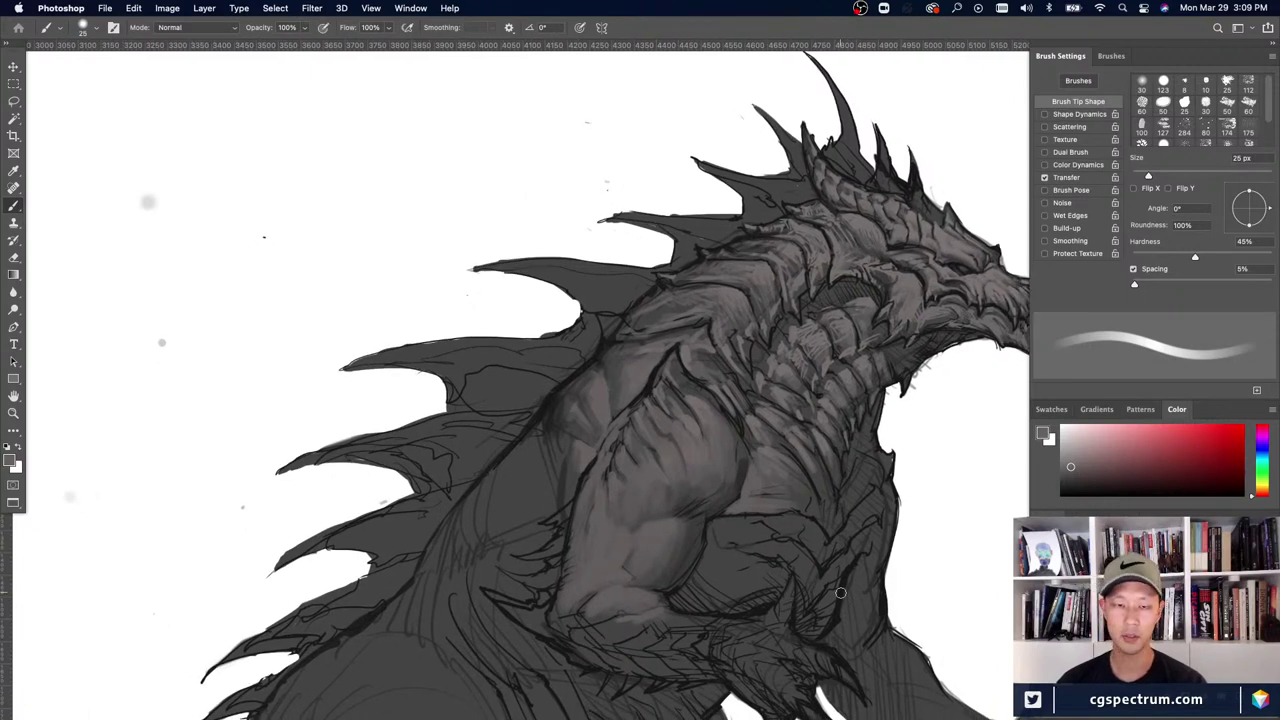
pyautogui.keyDown('alt'); pyautogui.click(646, 385); pyautogui.keyUp('alt')
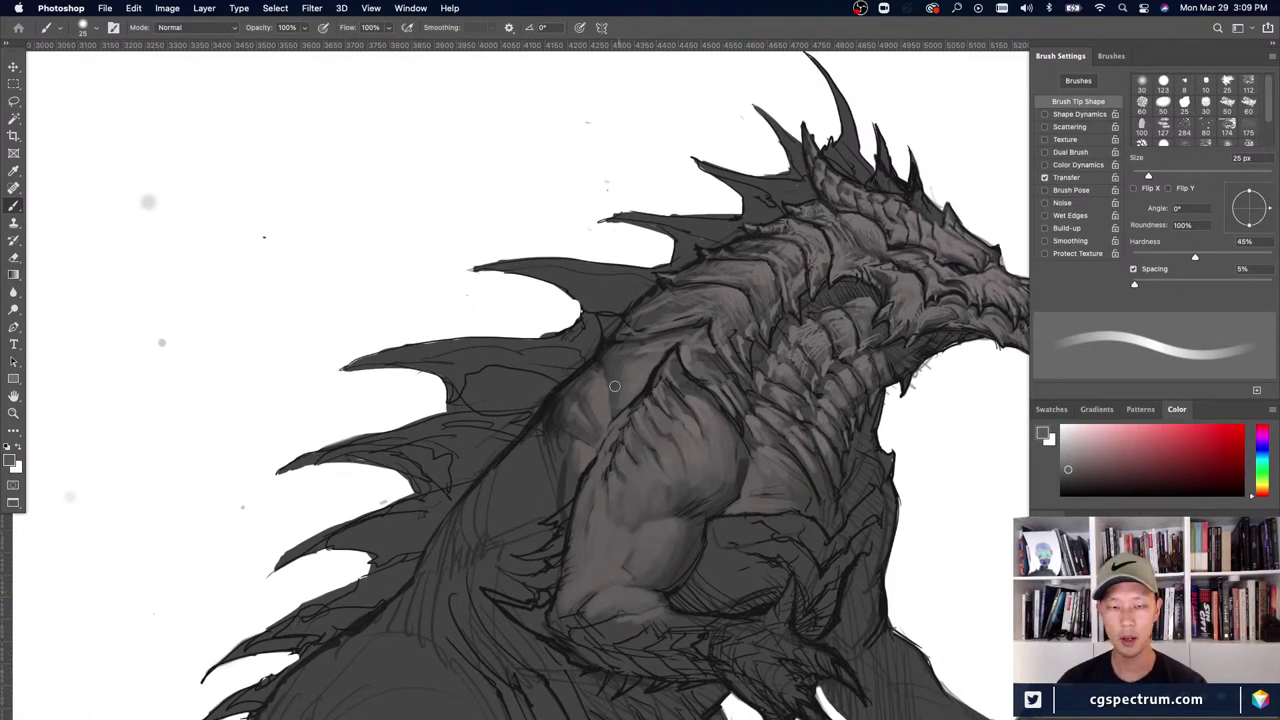
pyautogui.scroll(-4, 577, 382)
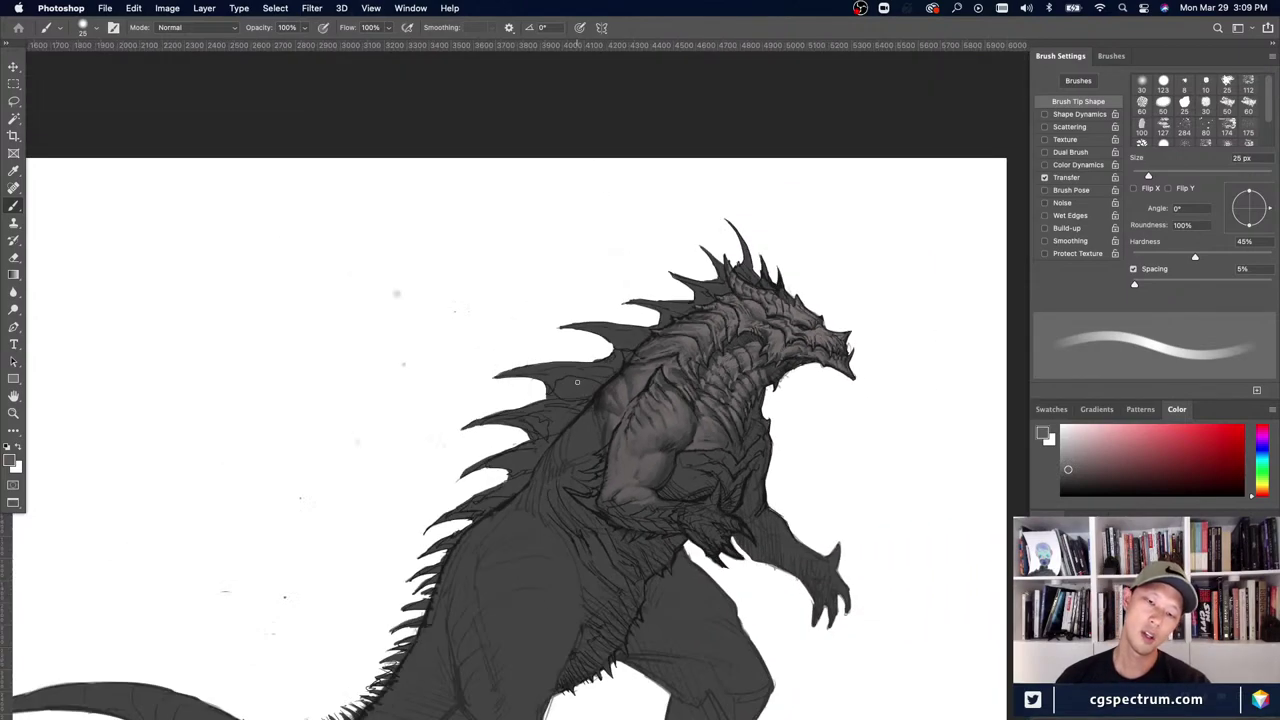
pyautogui.scroll(2, 577, 382)
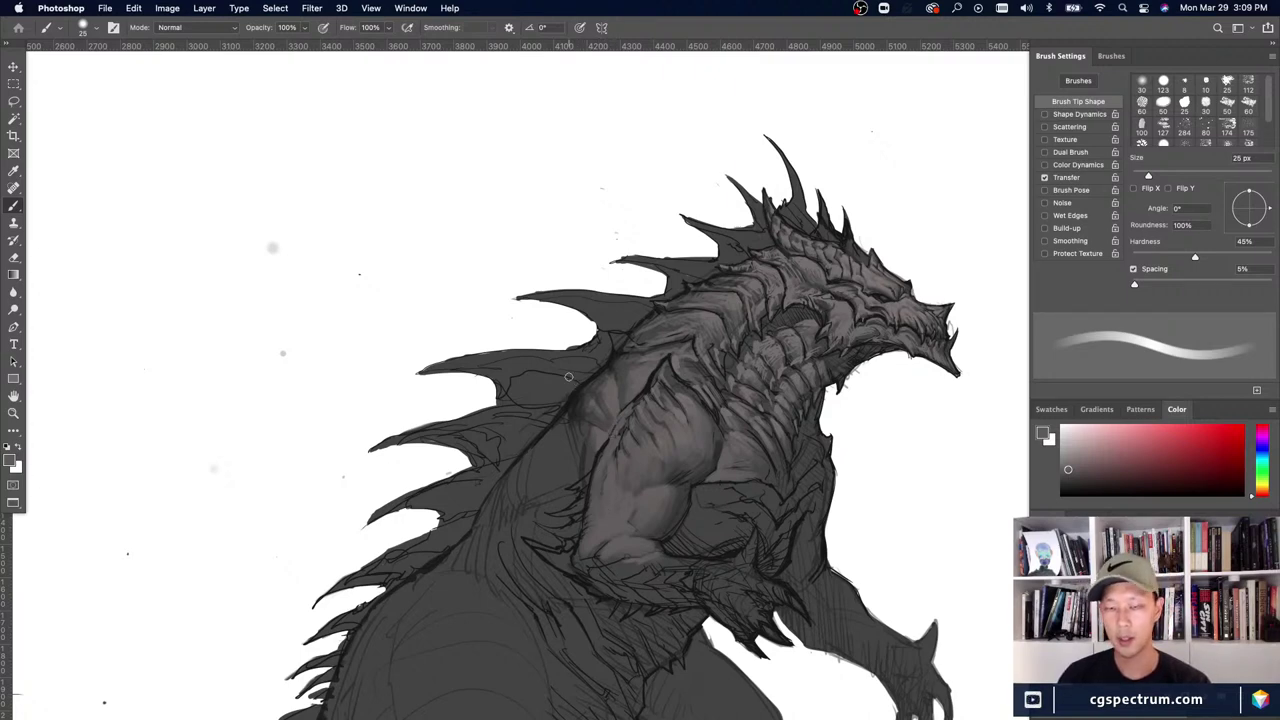
pyautogui.press(']')
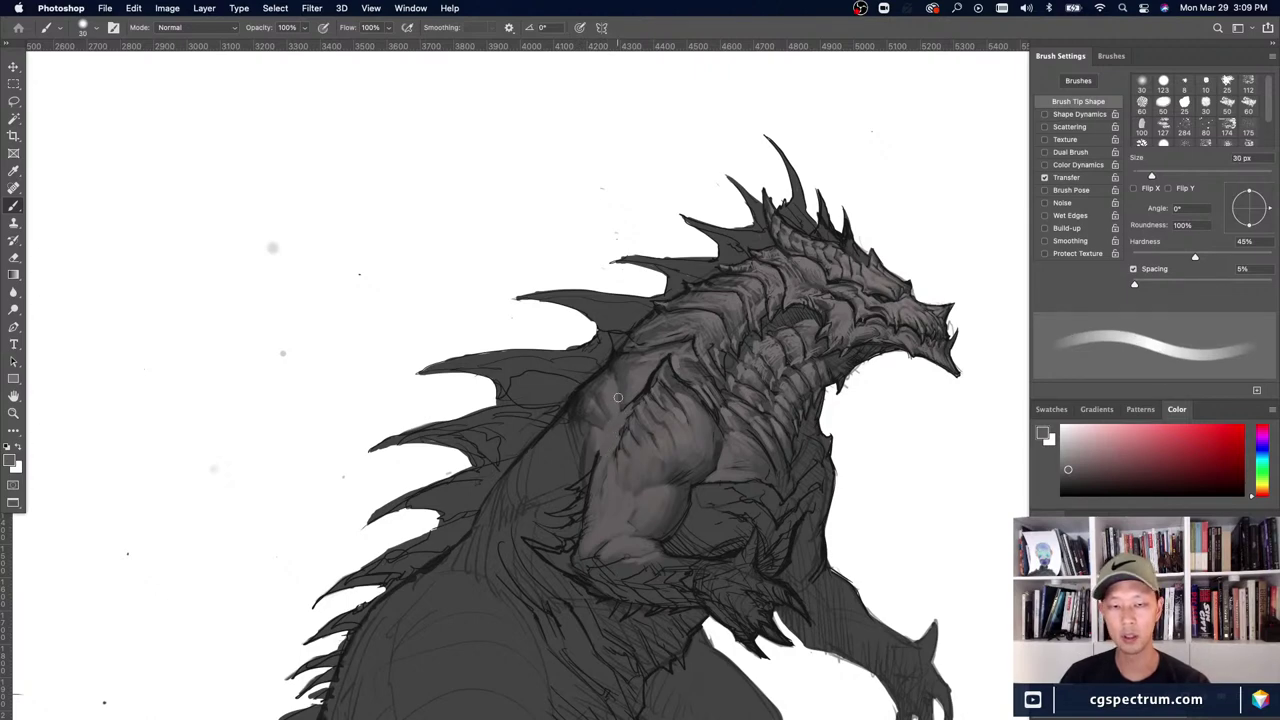
# - Reset the colours to default black and redraw the contour between the shoulder and upper arm with 8 px and 7 px brushes
pyautogui.press('[')
pyautogui.press('[')
pyautogui.press('[')
pyautogui.press('[')
pyautogui.press('d')
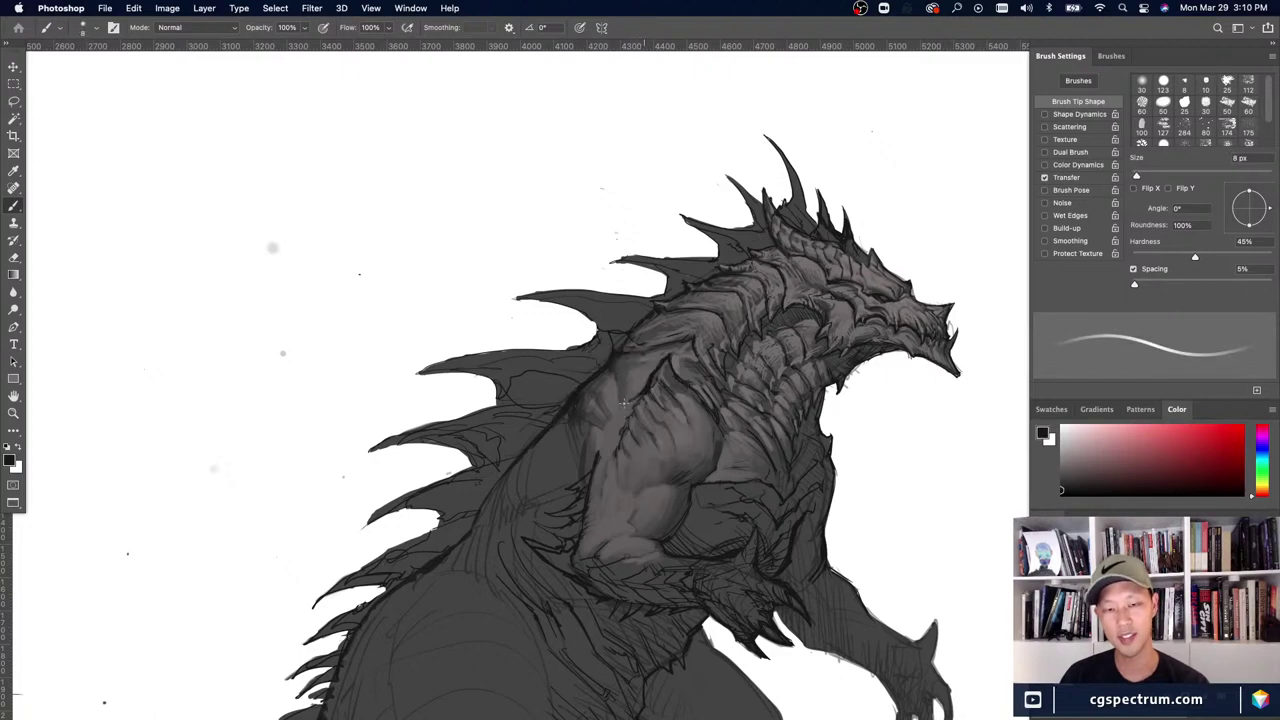
pyautogui.press('[')
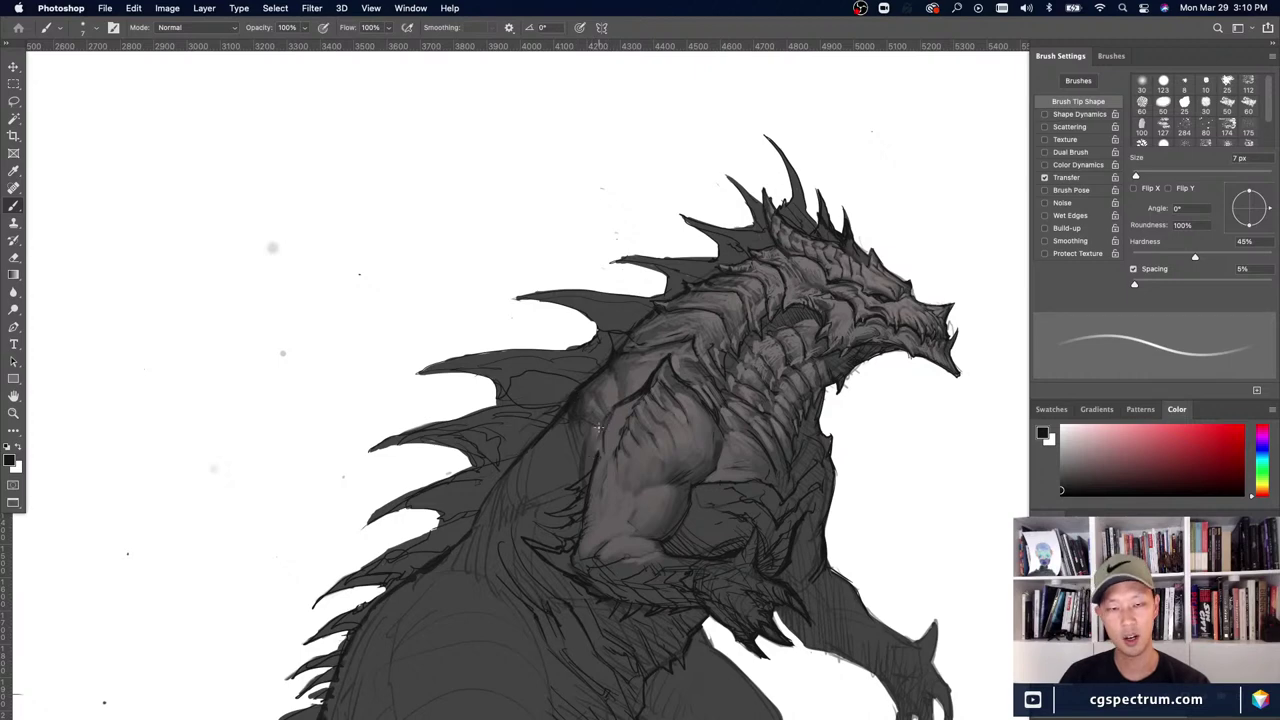
# - Blend the shading around the back of the shoulder with a 15 px brush and a grey sampled from the shoulder muscle
pyautogui.press(']')
pyautogui.press(']')
pyautogui.press(']')
pyautogui.press(']')
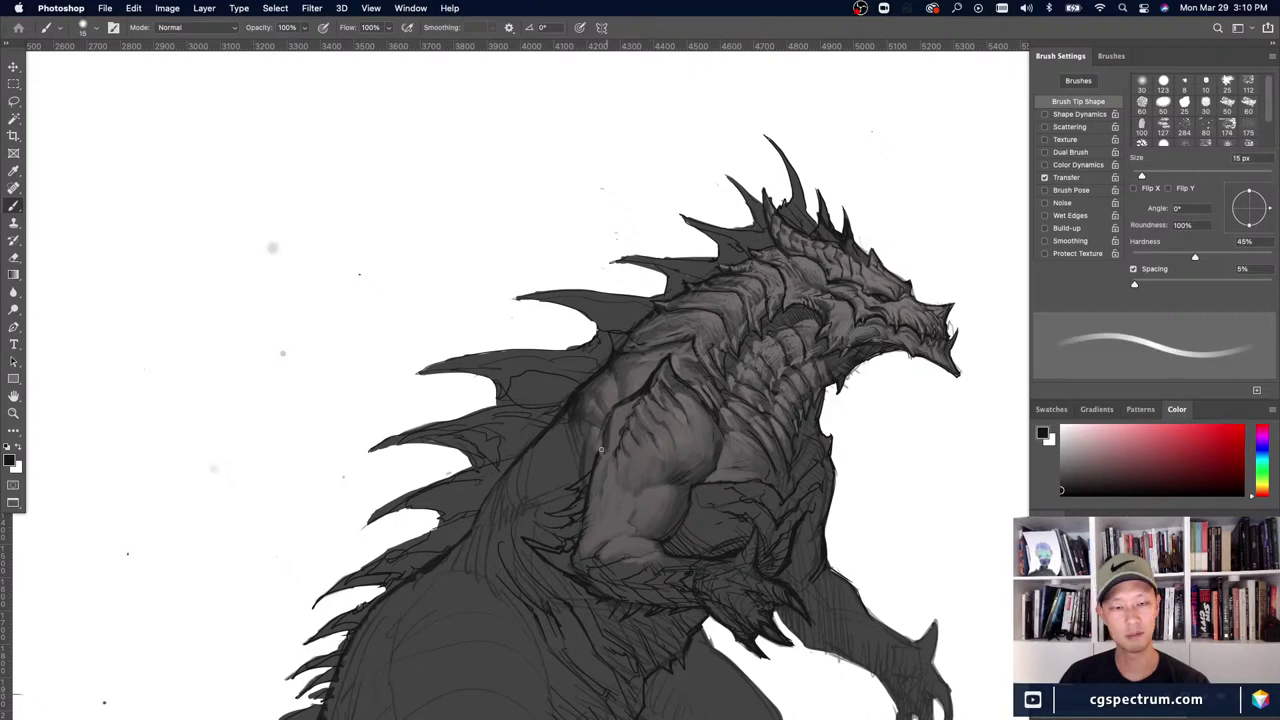
pyautogui.keyDown('alt'); pyautogui.click(610, 396); pyautogui.keyUp('alt')
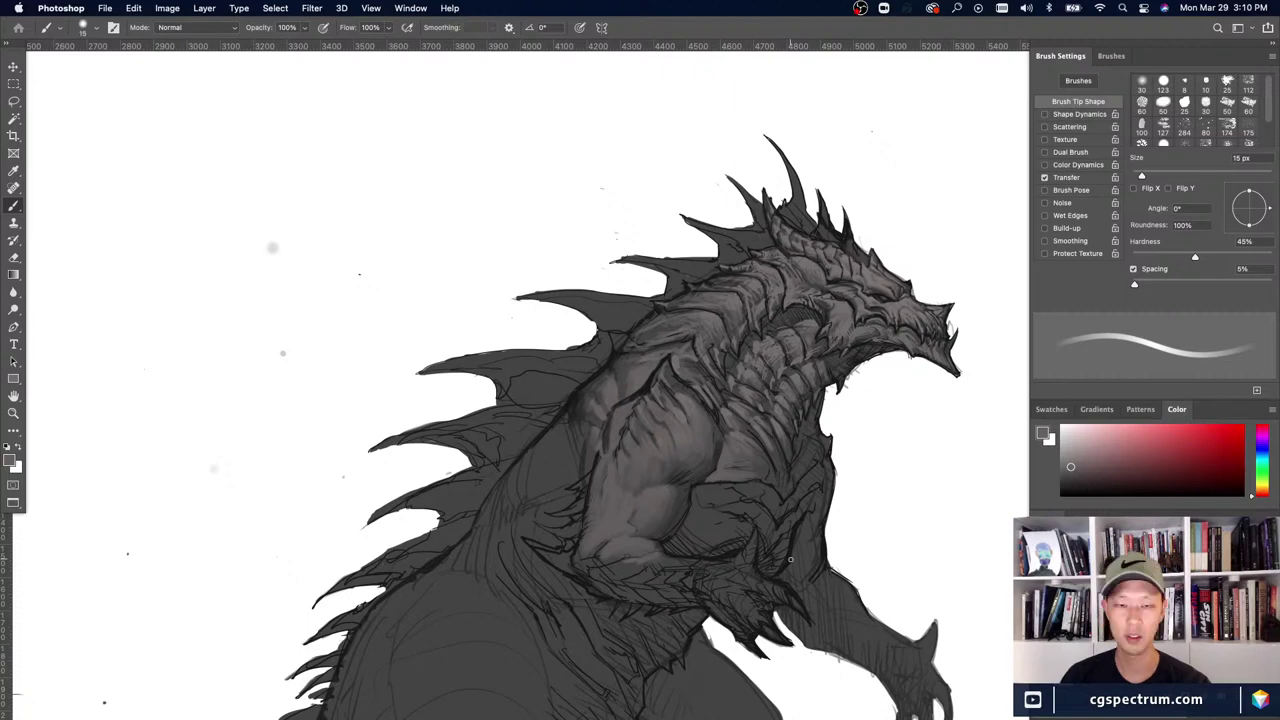
# - Warp a selected patch at the back of the shoulder to adjust the muscle's shape, and apply the transformation
pyautogui.press('super+minus')
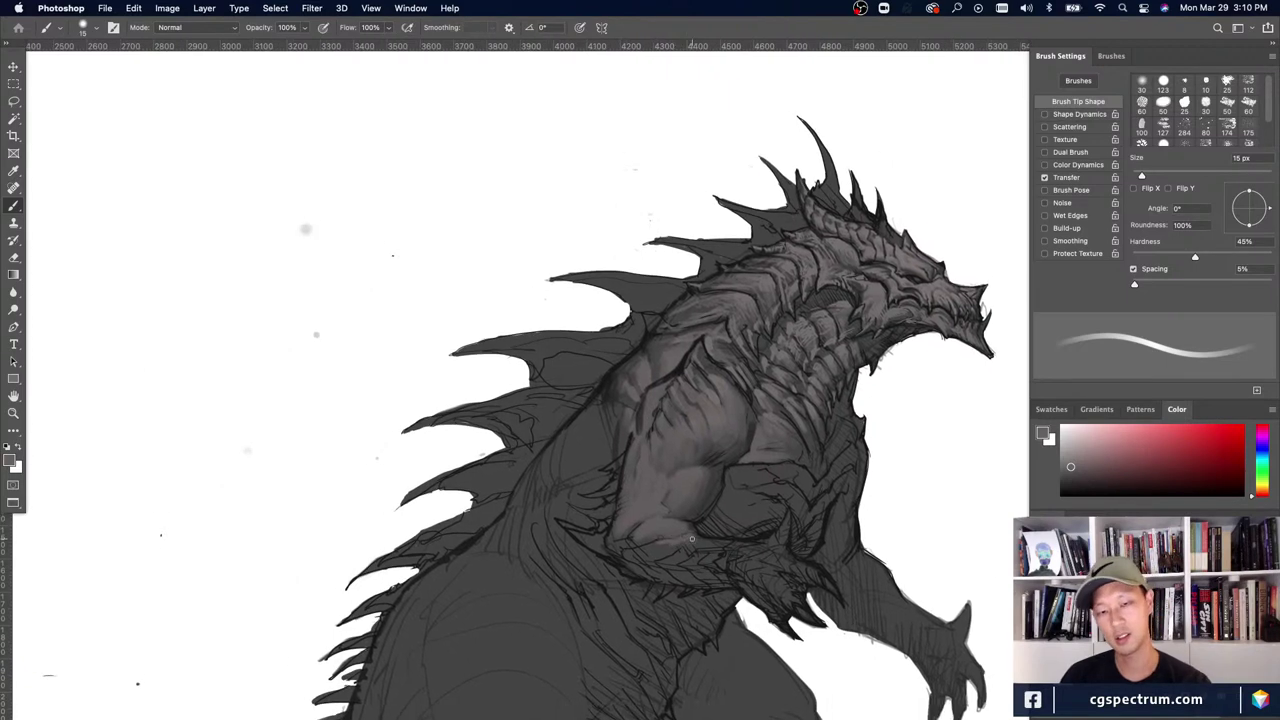
pyautogui.press('super+minus')
pyautogui.press('super+plus')
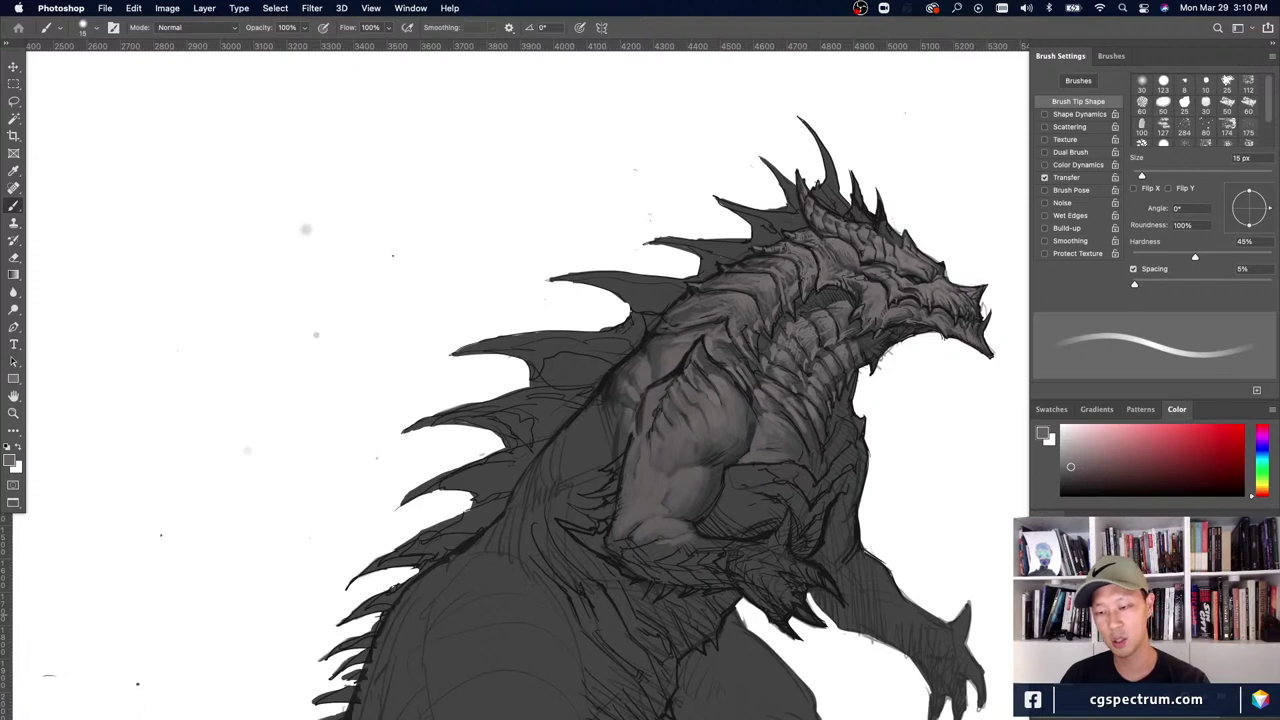
pyautogui.press('super+t')
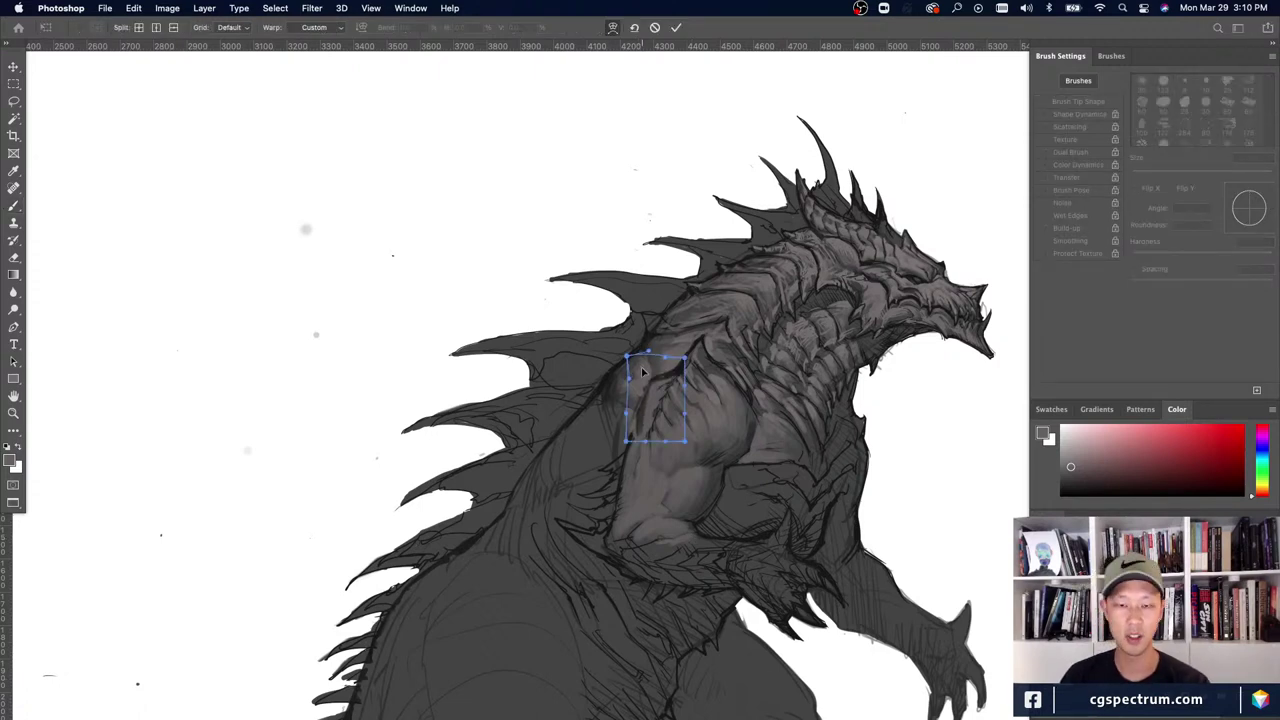
pyautogui.press('Return')
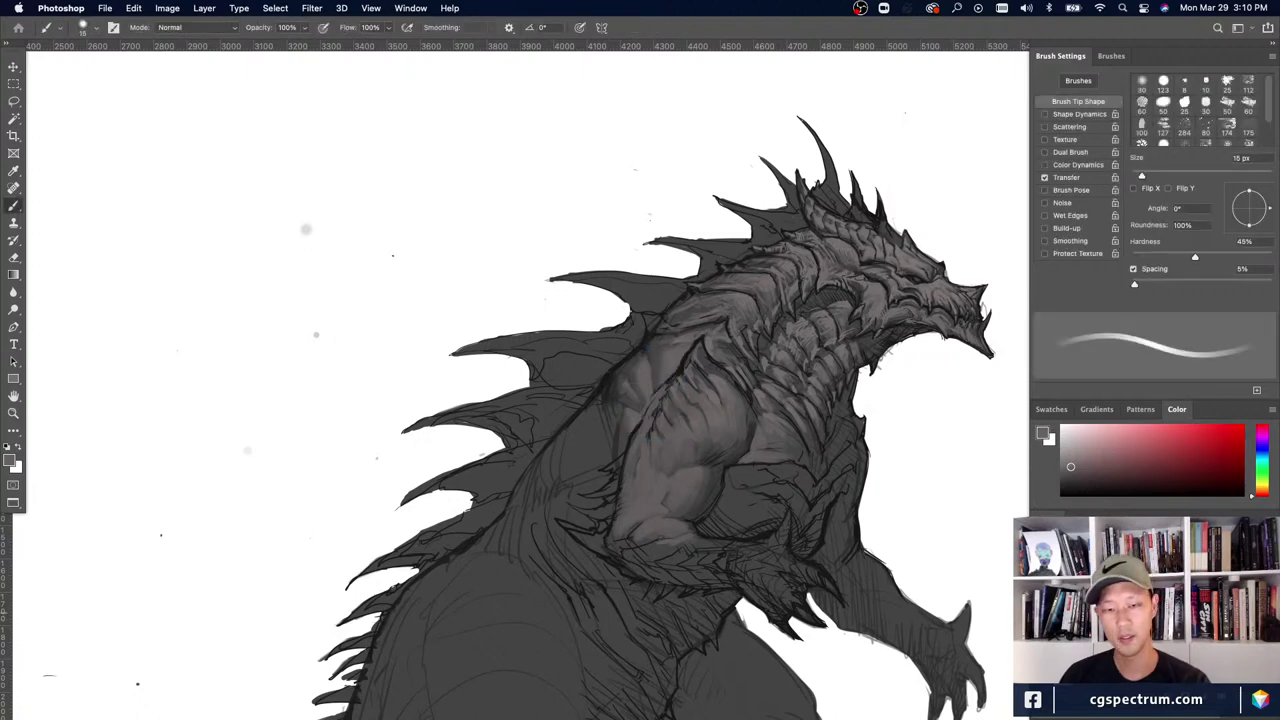
pyautogui.press('super+minus')
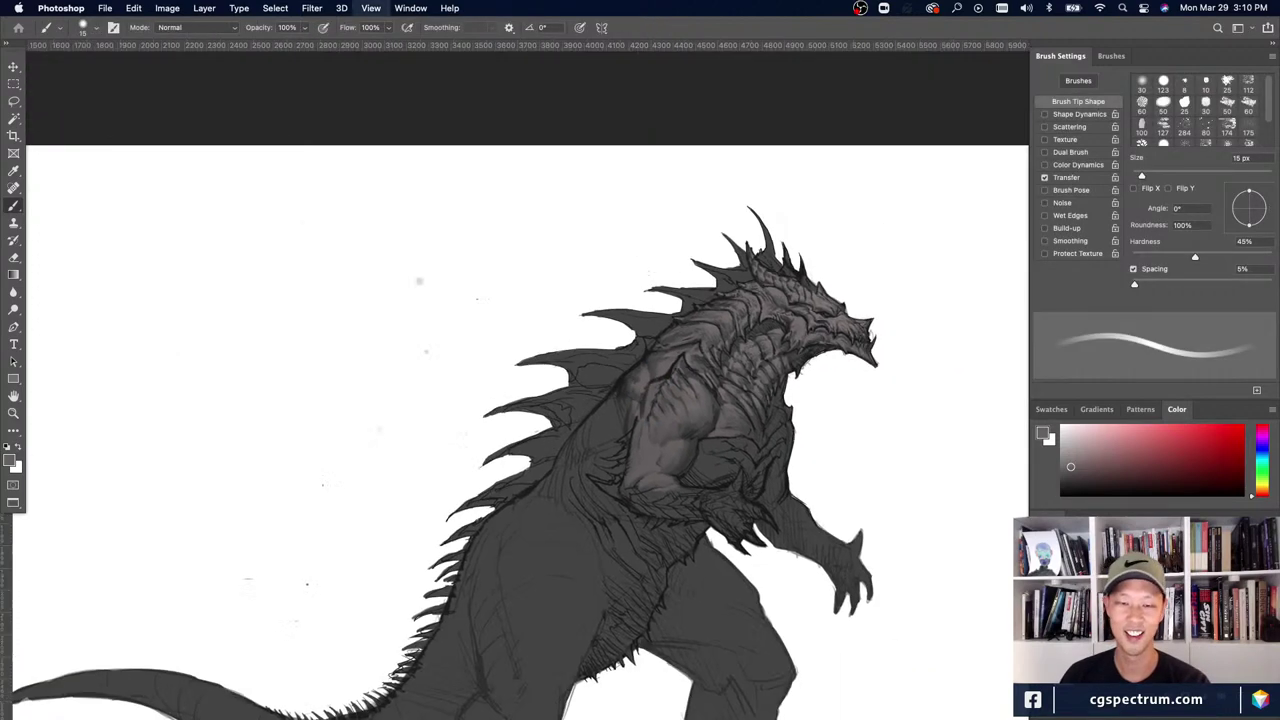
pyautogui.press('super+minus')
pyautogui.press('super+equal')
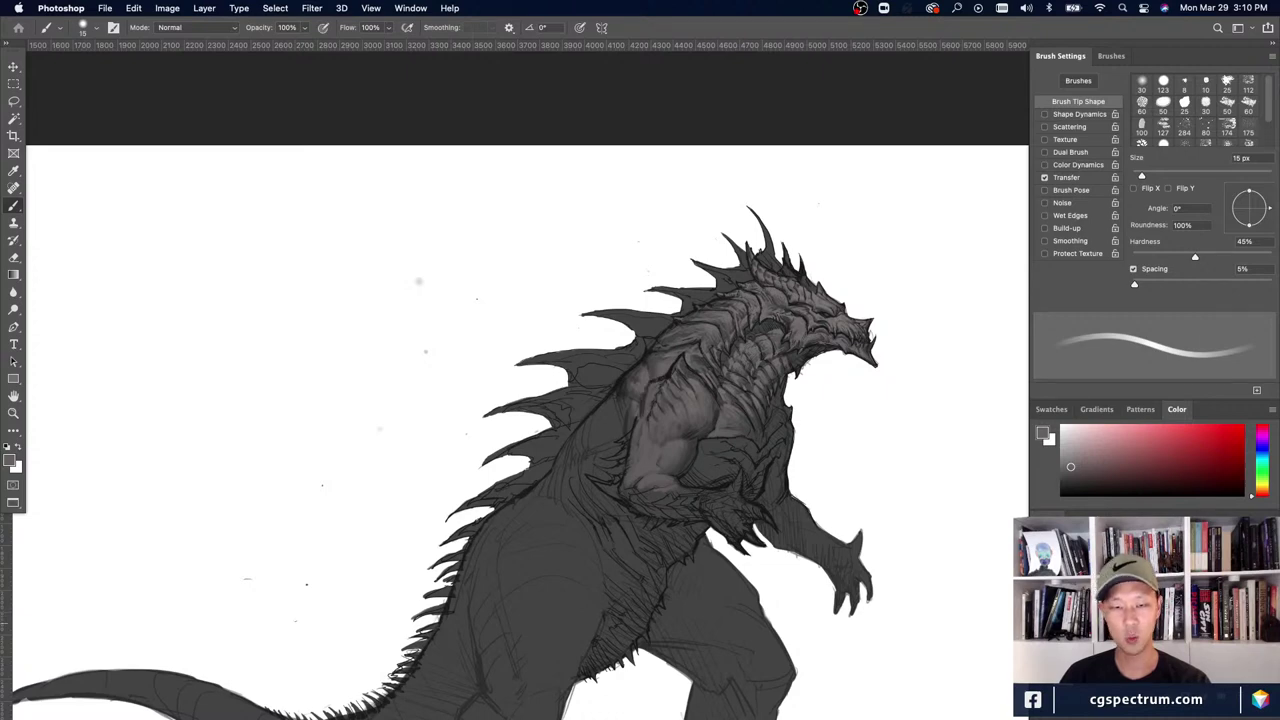
pyautogui.press('super+equal')
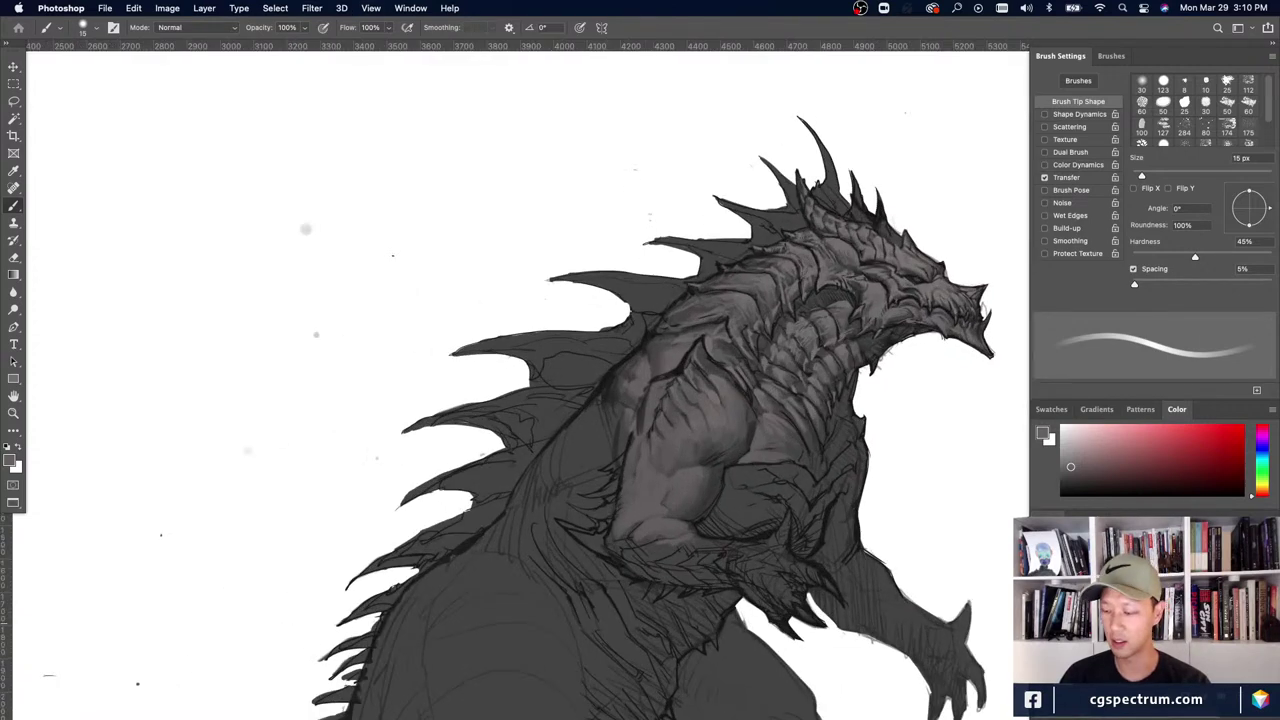
# - Examine the creature's shaded head, neck and arm against the whole figure, both from afar and up close
pyautogui.press('super+minus')
pyautogui.press('super+minus')
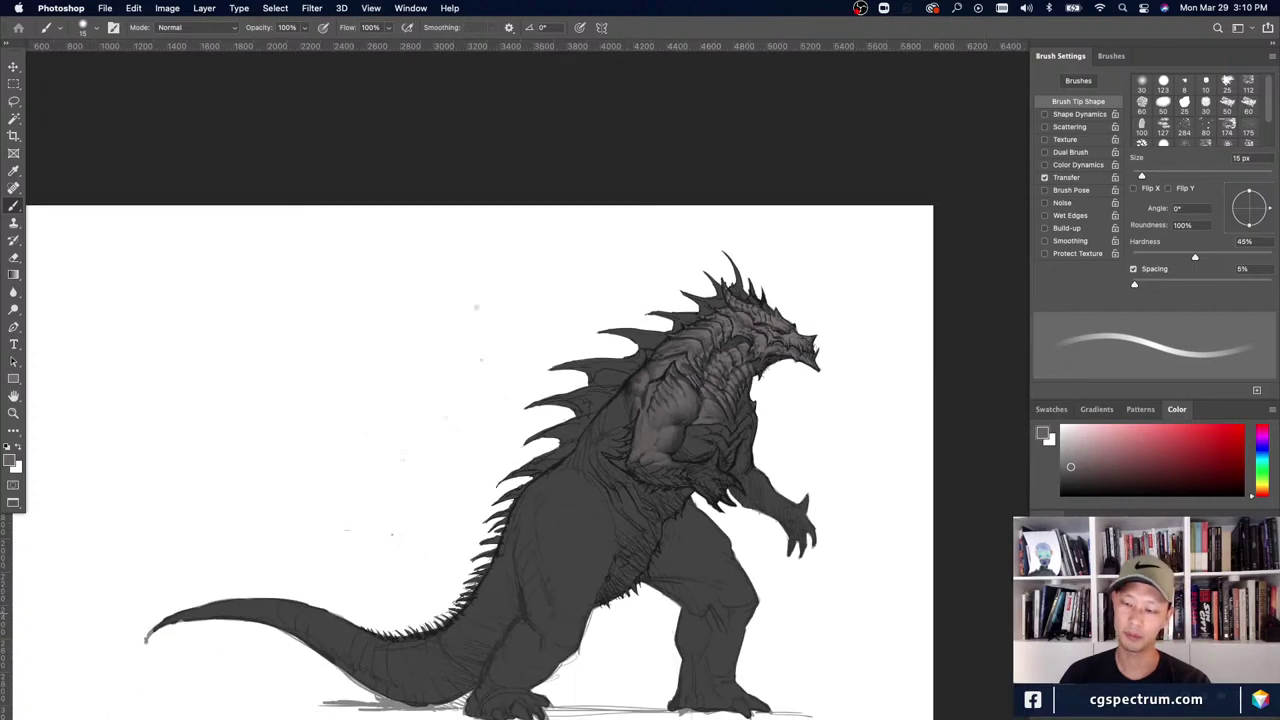
pyautogui.press('super+minus')
pyautogui.press('super+minus')
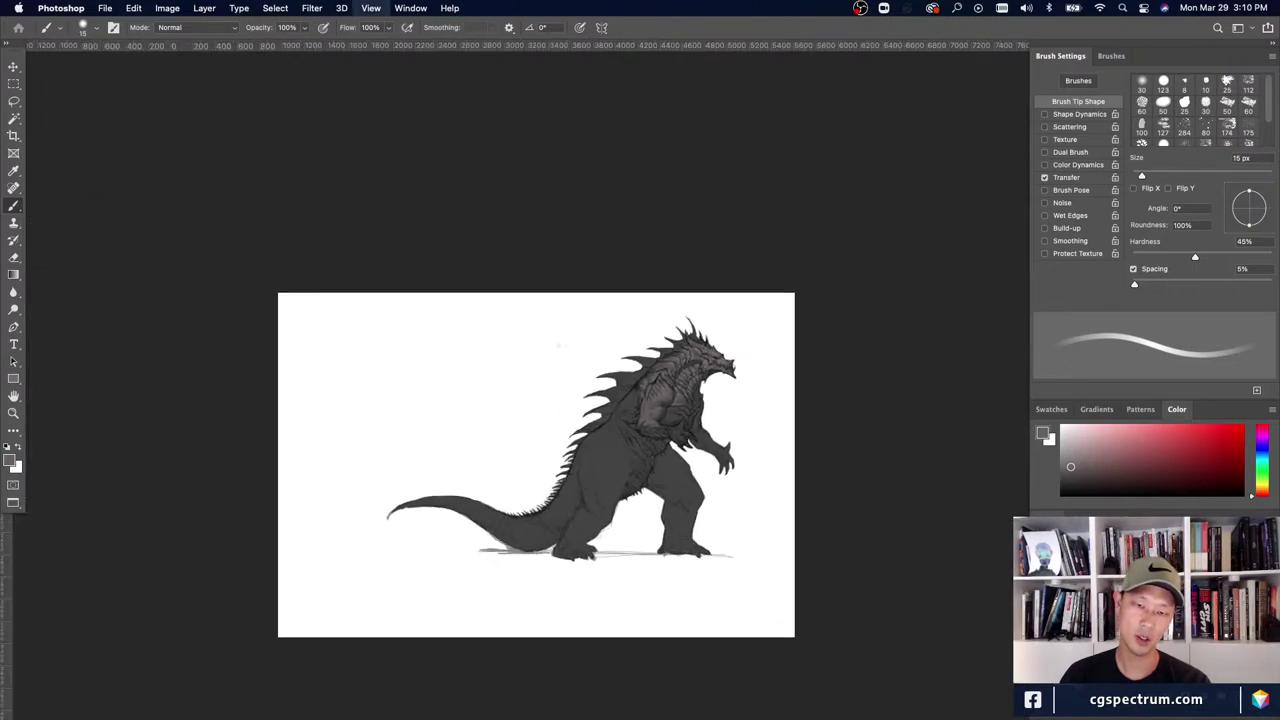
pyautogui.press('super+equal')
pyautogui.press('super+equal')
pyautogui.press('super+equal')
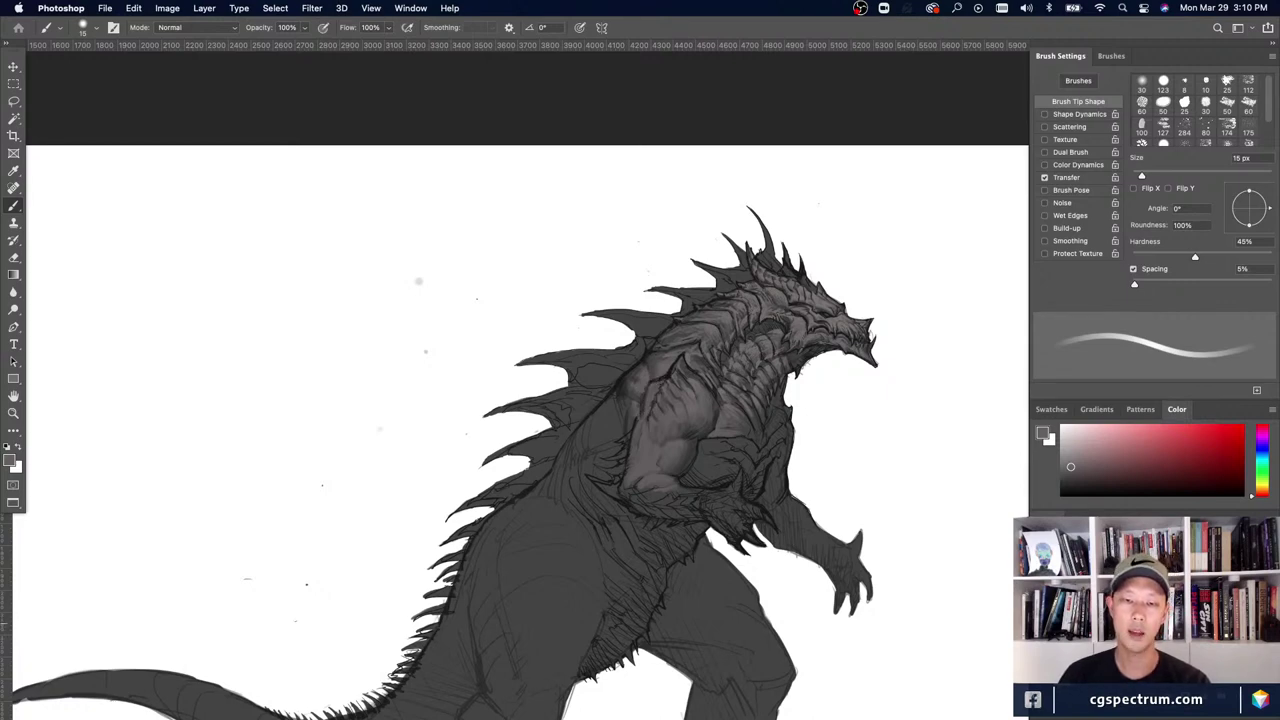
pyautogui.press('super+equal')
pyautogui.scroll(-3, 520, 380)
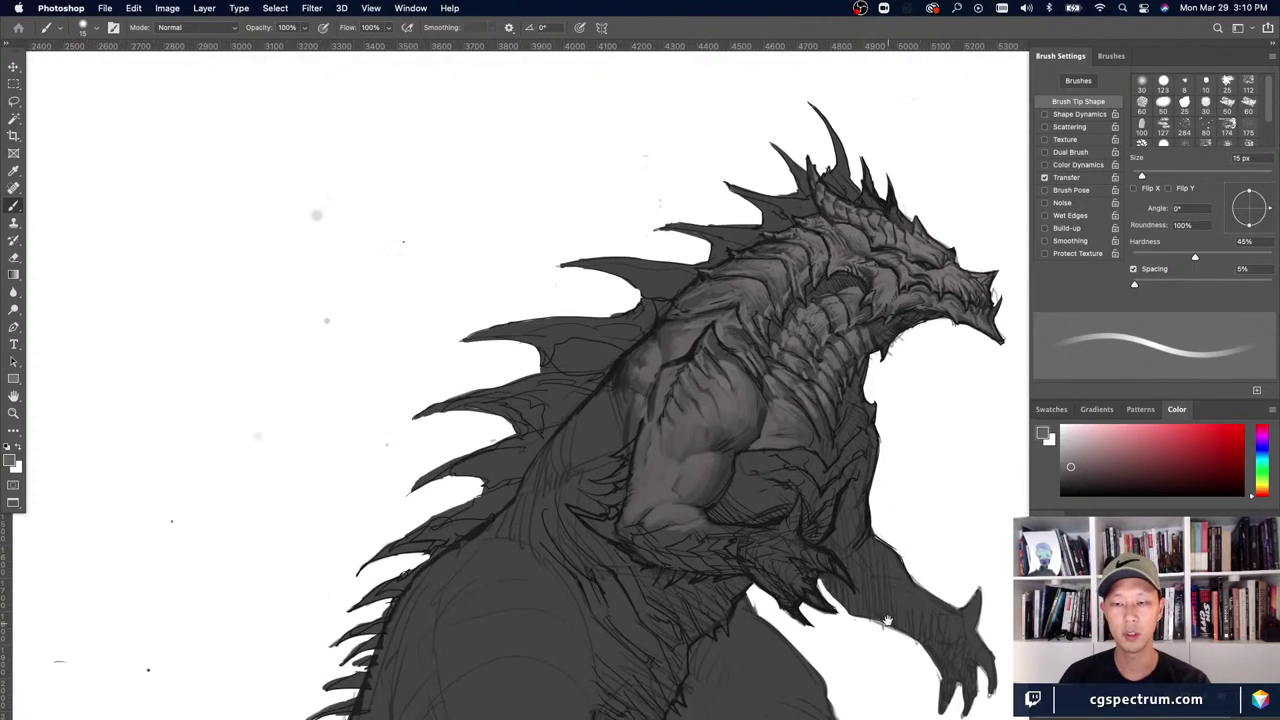
pyautogui.press('super+minus')
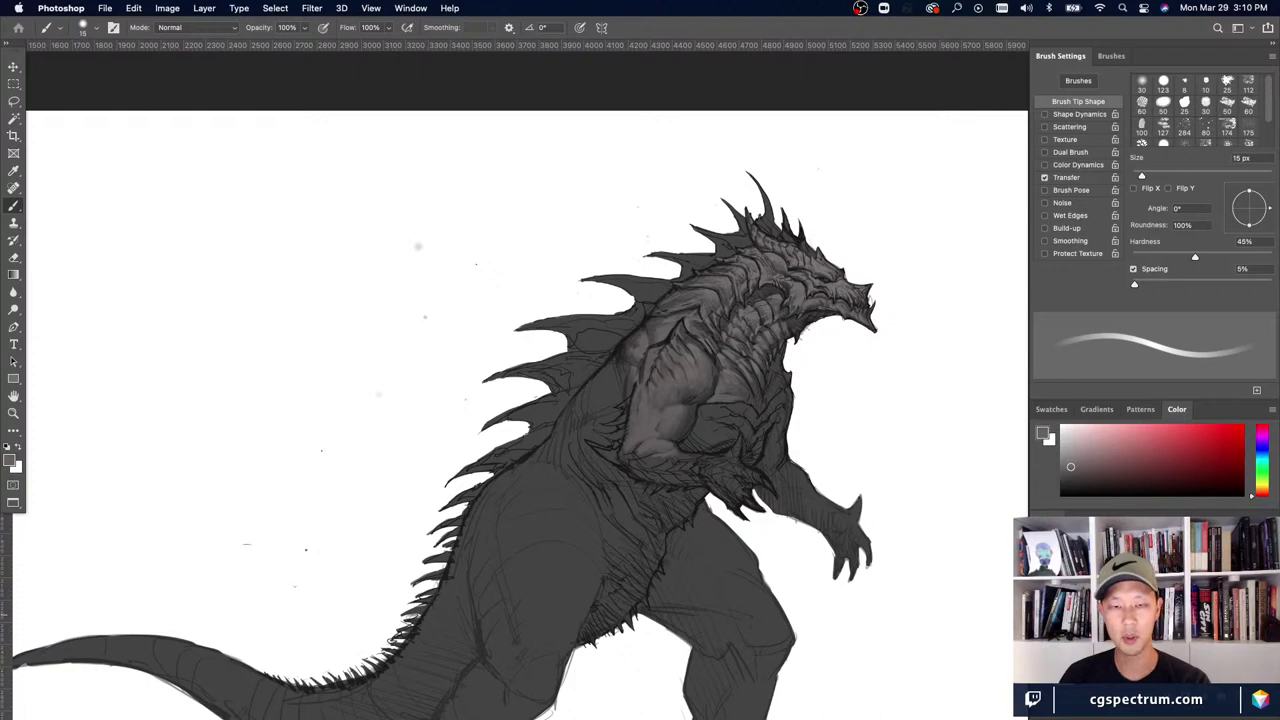
pyautogui.press('super+equal')
pyautogui.press('super+minus')
pyautogui.press('super+minus')
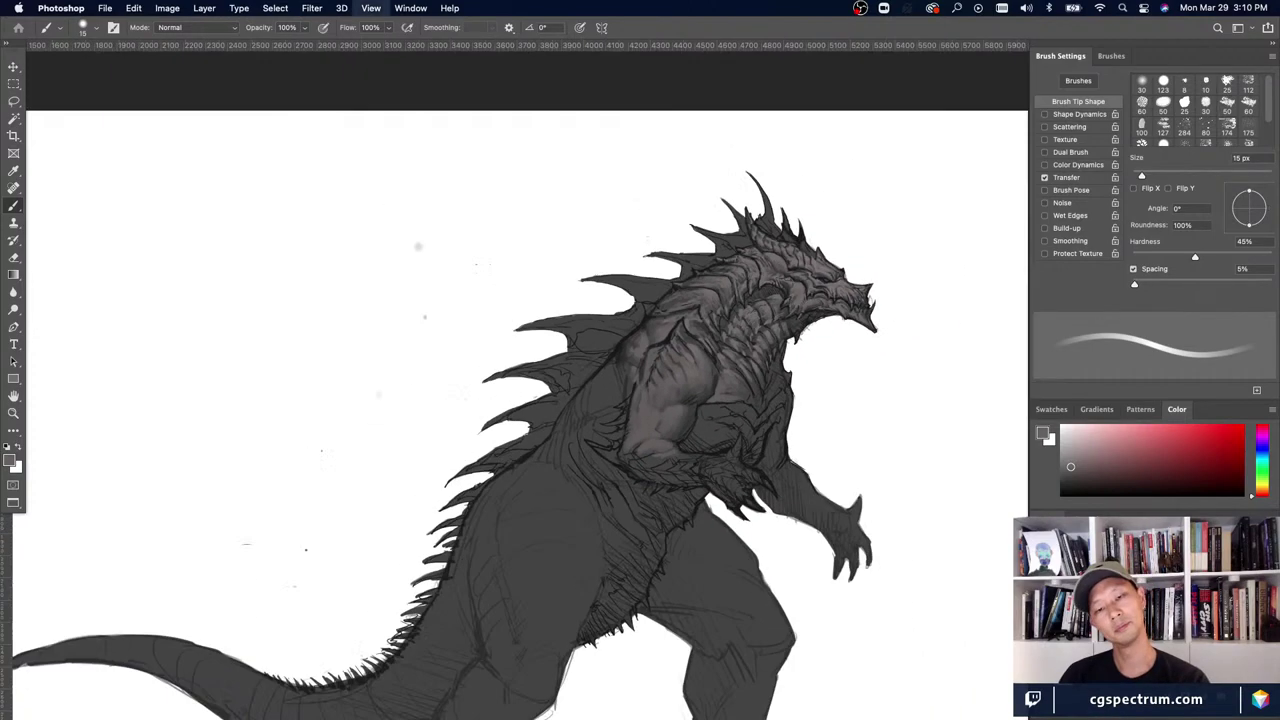
pyautogui.press('super+minus')
pyautogui.press('super+equal')
pyautogui.press('super+equal')
pyautogui.press('super+equal')
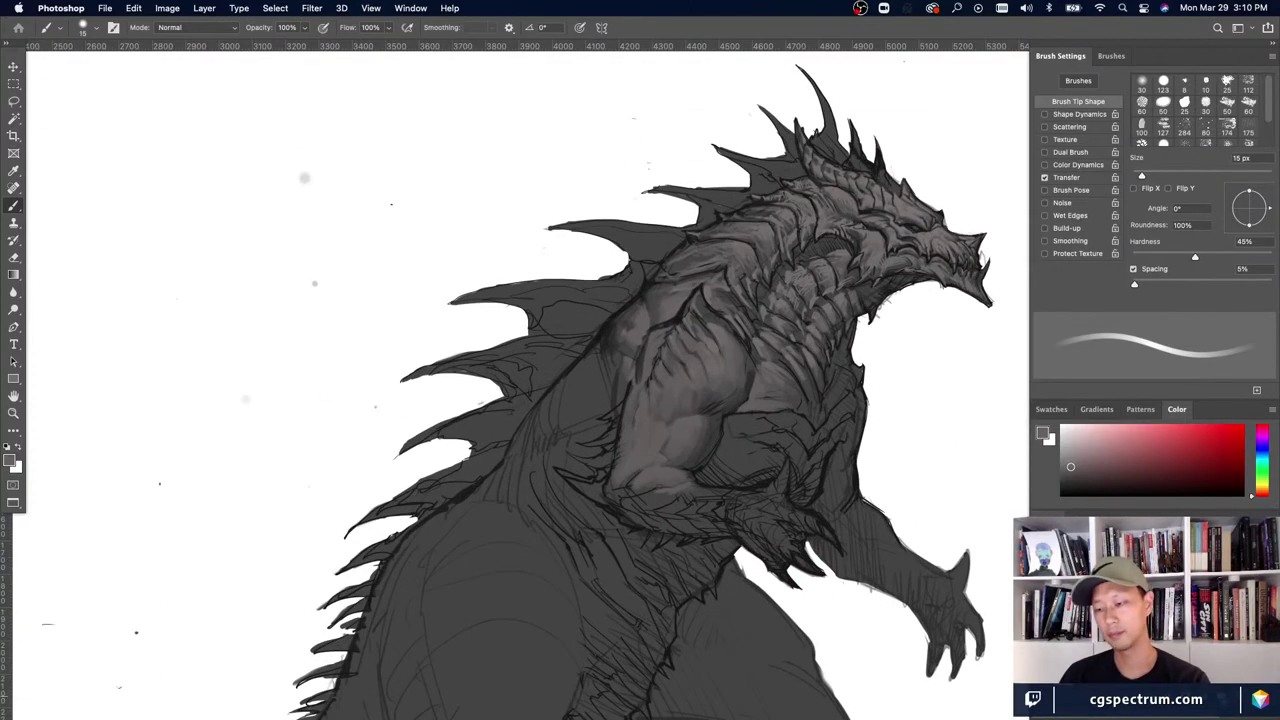
# - Darken the crease between the shoulder and upper arm with sampled greys and near-black, using 15 px, 20 px and 25 px brushes
pyautogui.keyDown('alt'); pyautogui.click(669, 319); pyautogui.keyUp('alt')
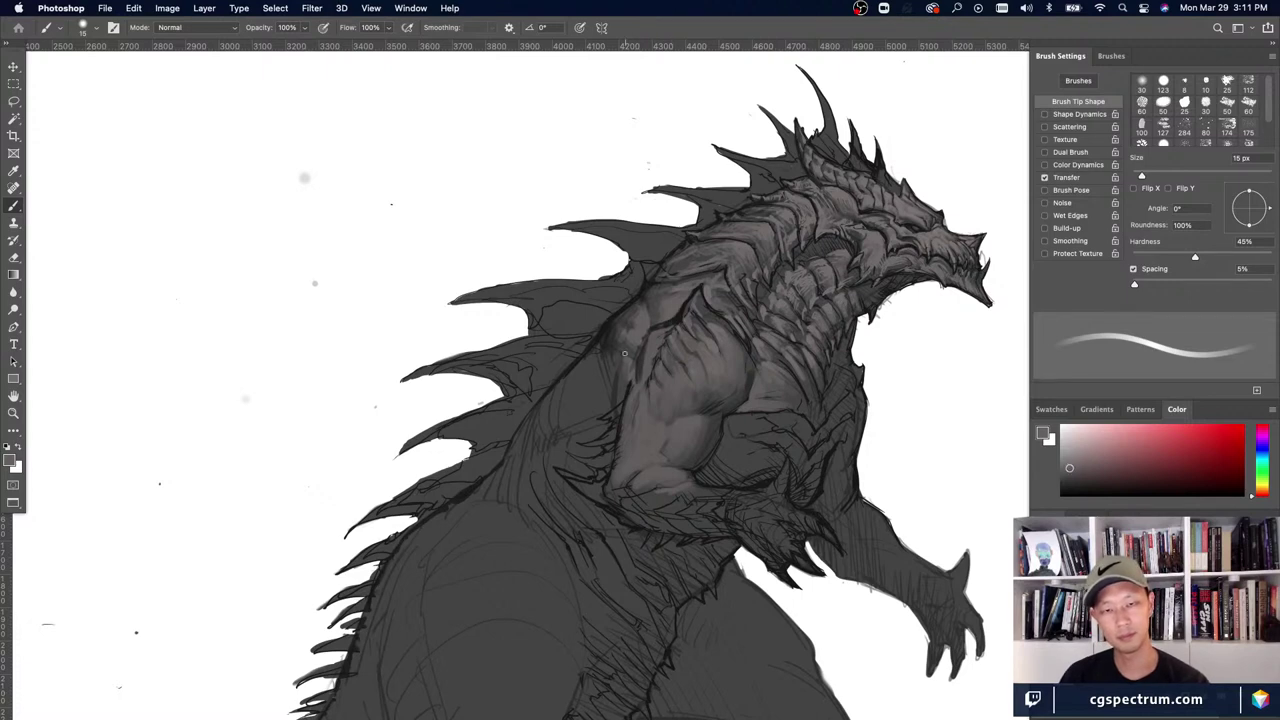
pyautogui.press('[')
pyautogui.press(']')
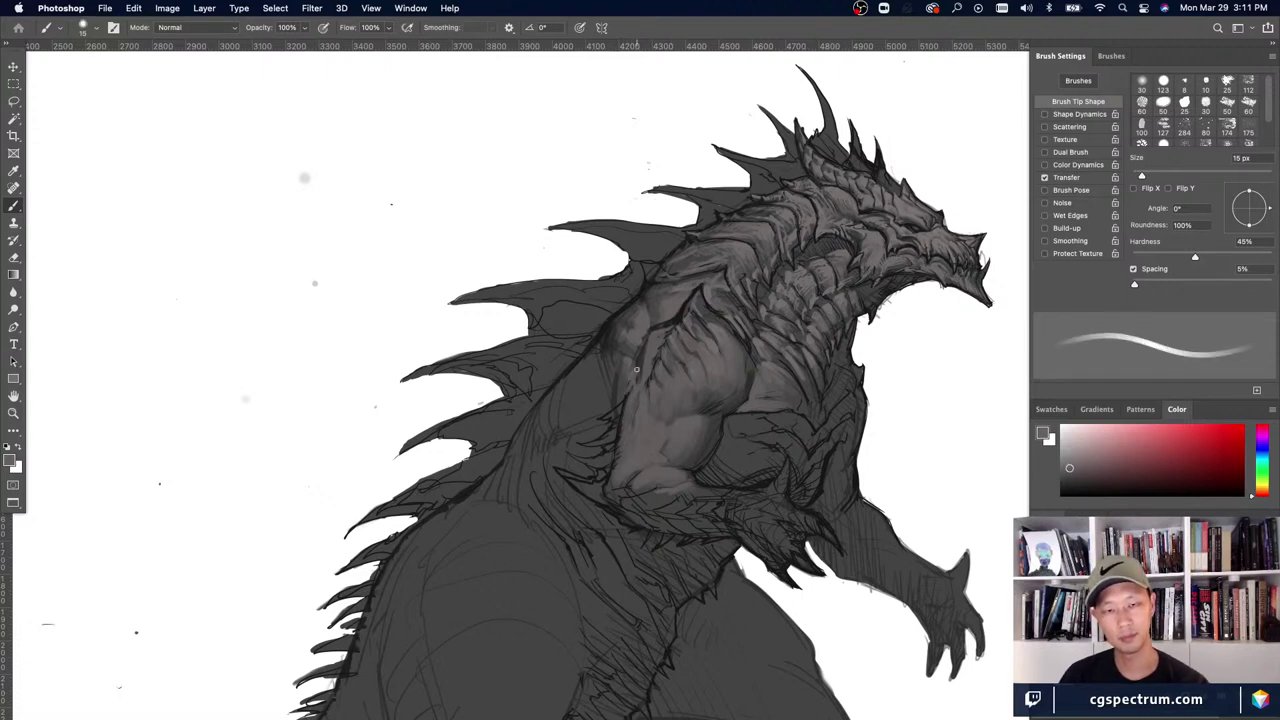
pyautogui.keyDown('alt'); pyautogui.click(682, 308); pyautogui.keyUp('alt')
pyautogui.press(']')
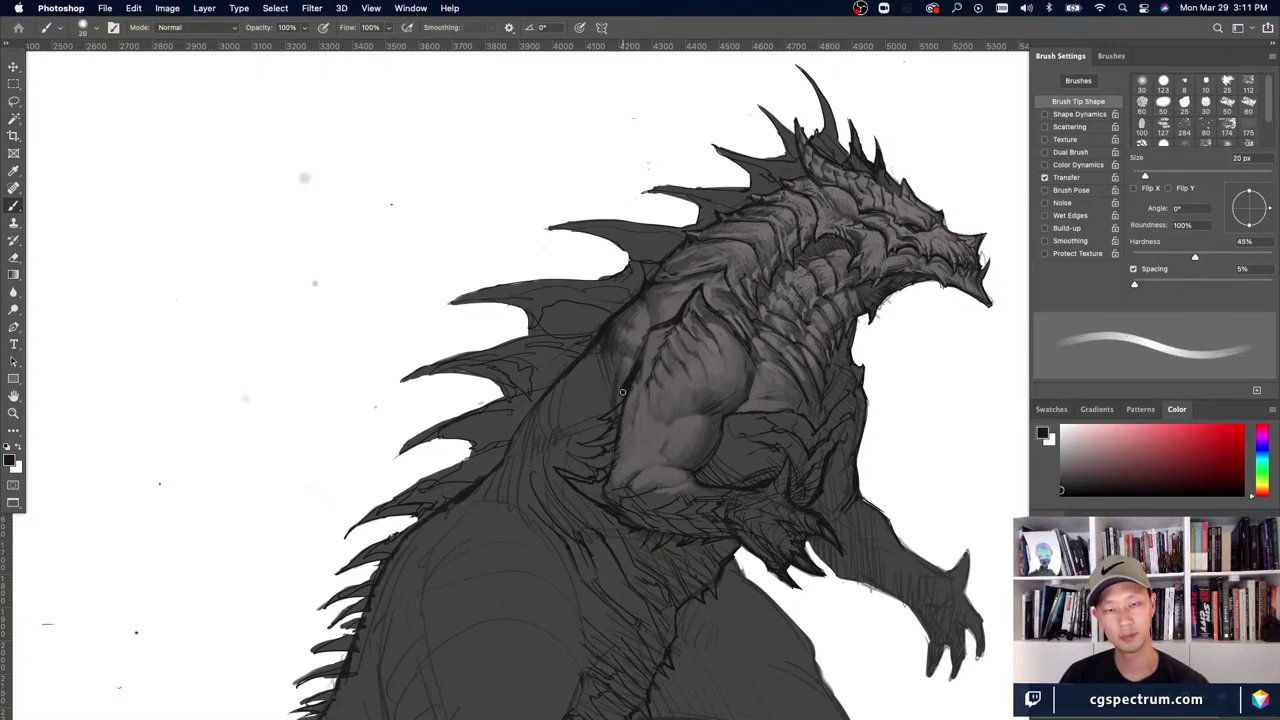
pyautogui.keyDown('alt'); pyautogui.click(640, 368); pyautogui.keyUp('alt')
pyautogui.press(']')
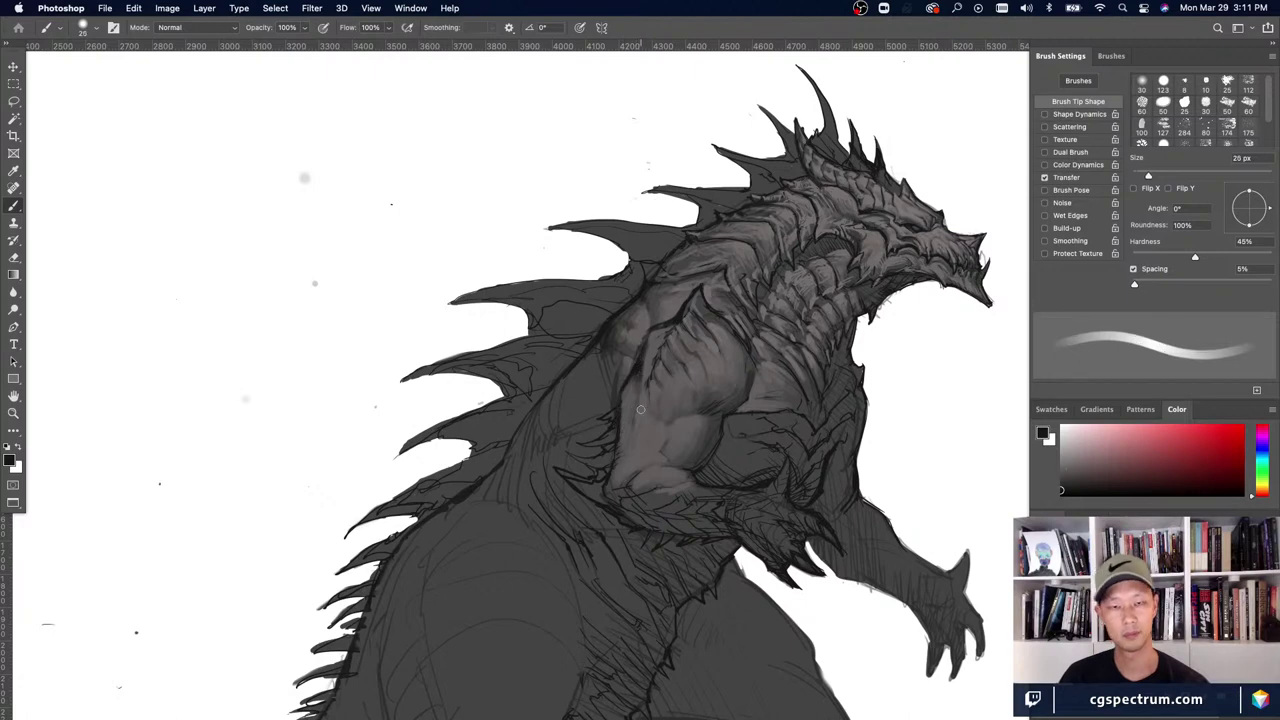
# - Thicken the dark contour along the upper arm's scaly ridge, trim it with a sampled grey at 30 px, and reset the colours to default black
pyautogui.moveTo(662, 323); pyautogui.dragTo(641, 357)
pyautogui.keyDown('alt'); pyautogui.click(669, 310); pyautogui.keyUp('alt')
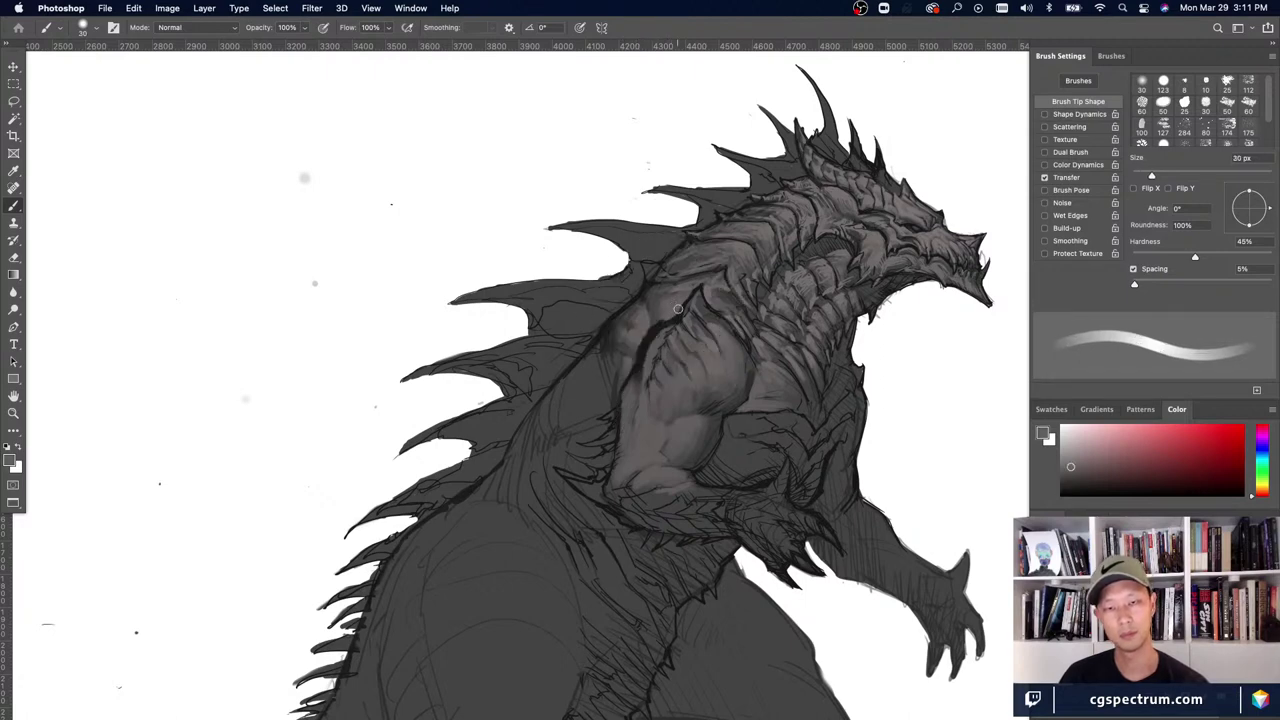
pyautogui.press(']')
pyautogui.press('d')
pyautogui.press('[')
pyautogui.press('[')
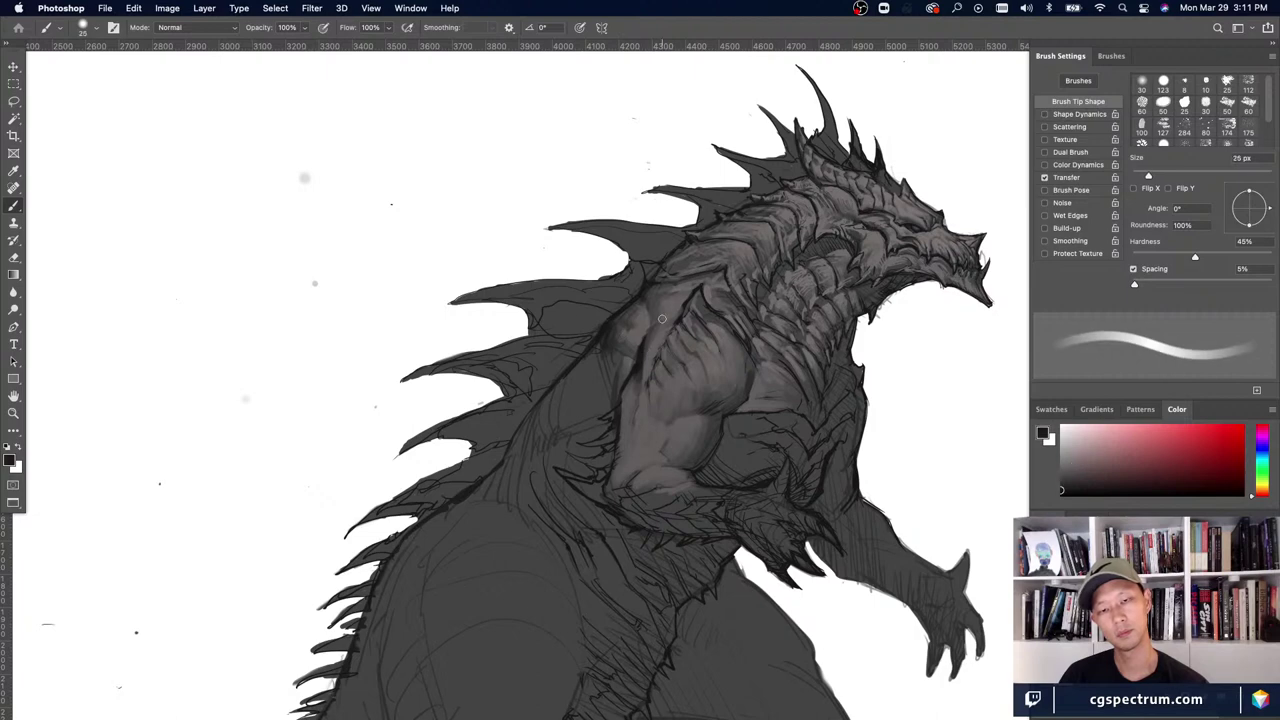
# - Blend the contour beside the ridge into the back of the upper arm with sampled greys and a 20 px brush
pyautogui.keyDown('alt'); pyautogui.click(657, 340); pyautogui.keyUp('alt')
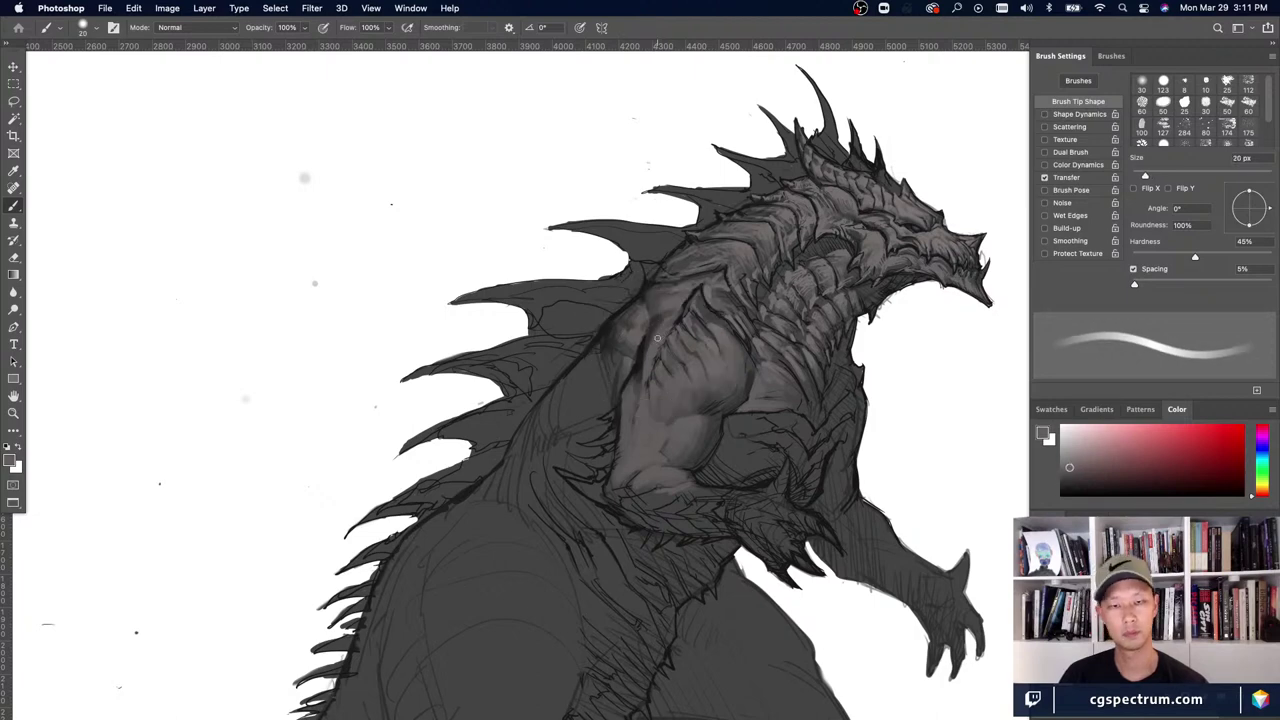
pyautogui.keyDown('alt'); pyautogui.click(646, 366); pyautogui.keyUp('alt')
pyautogui.moveTo(646, 364)
pyautogui.mouseDown()
pyautogui.moveTo(656, 426)
pyautogui.moveTo(764, 457)
pyautogui.moveTo(648, 418)
pyautogui.mouseUp()
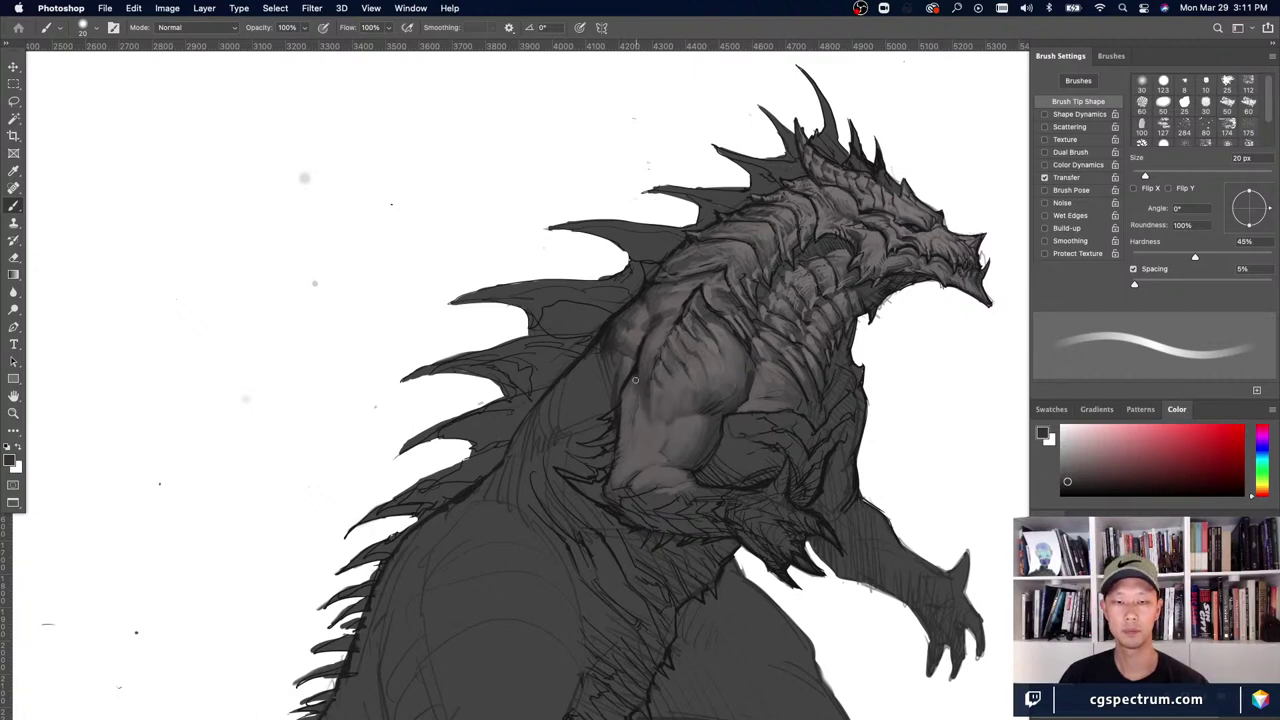
# - Deepen the shadow at the back and underside of the upper arm muscle with sampled dark grey and 30 px and 35 px brushes
pyautogui.press(']')
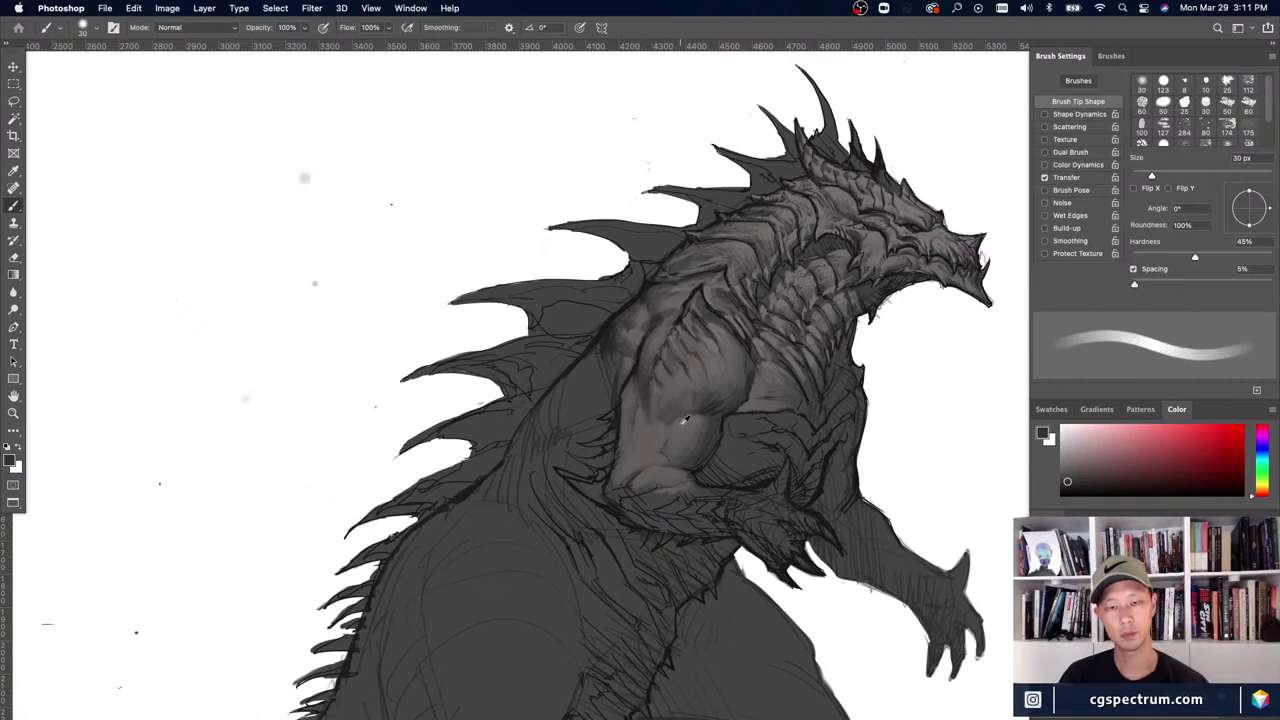
pyautogui.keyDown('alt'); pyautogui.click(680, 420); pyautogui.keyUp('alt')
pyautogui.keyDown('alt'); pyautogui.click(648, 382); pyautogui.keyUp('alt')
pyautogui.press(']')
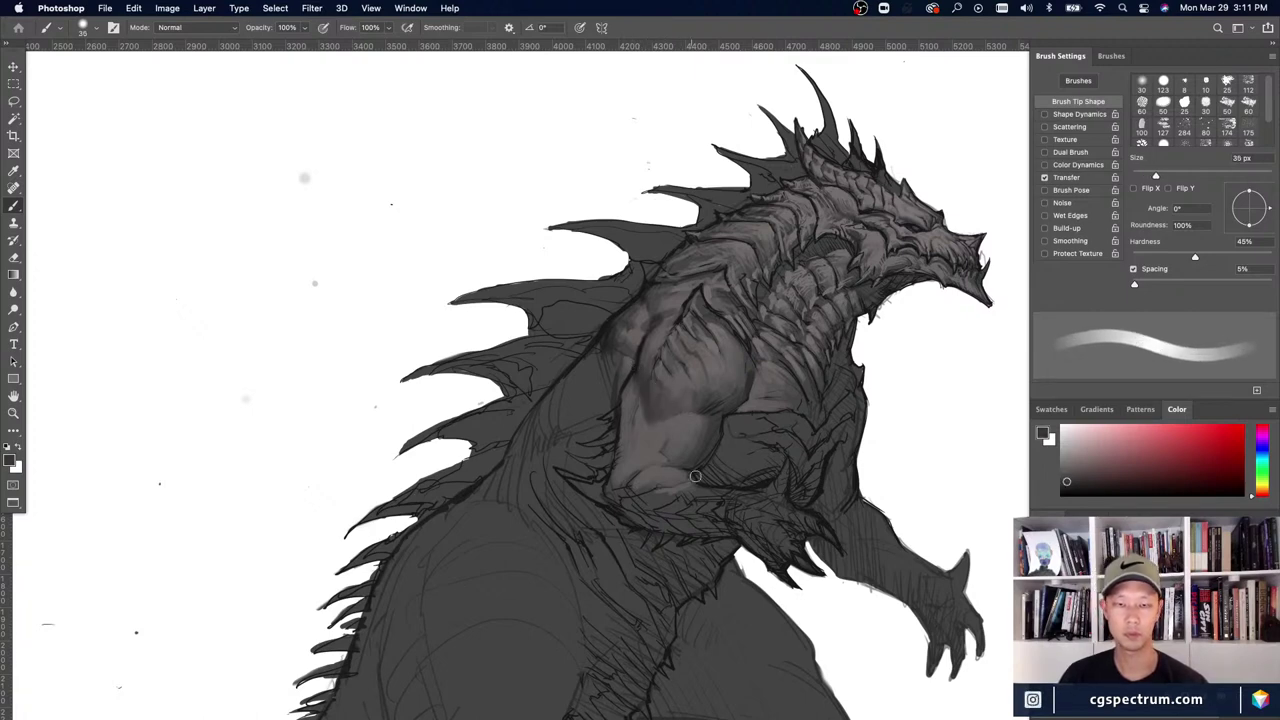
# - Refine the back edge of the upper arm with a sampled lighter grey at 15 px and a darker body grey at 25 px and 30 px
pyautogui.keyDown('alt'); pyautogui.click(632, 392); pyautogui.keyUp('alt')
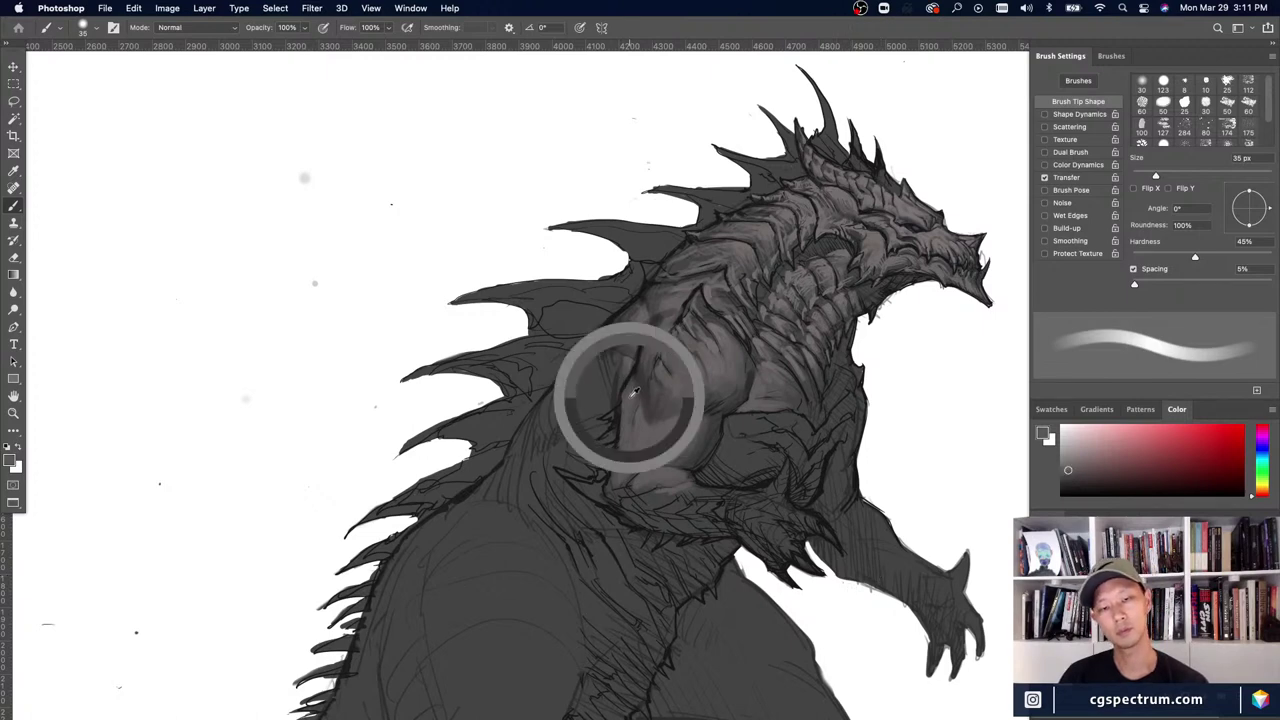
pyautogui.press('[')
pyautogui.press('[')
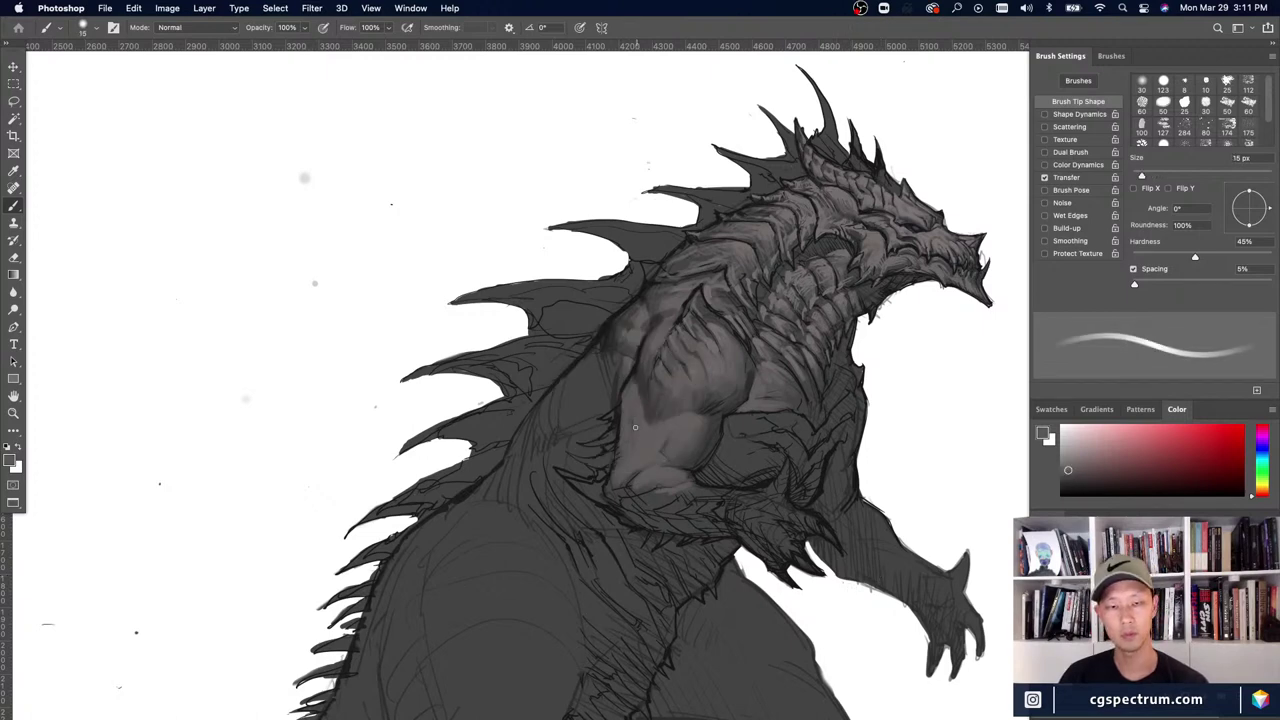
pyautogui.keyDown('alt'); pyautogui.click(603, 377); pyautogui.keyUp('alt')
pyautogui.press(']')
pyautogui.press(']')
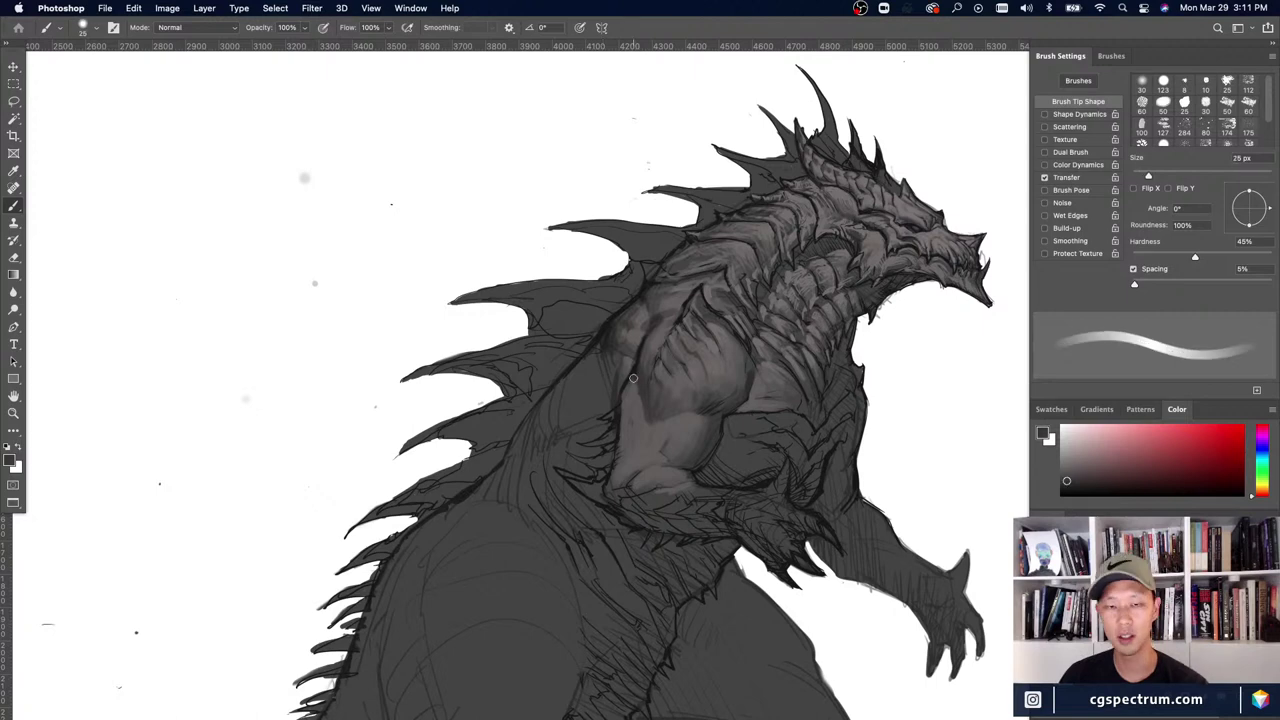
pyautogui.press(']')
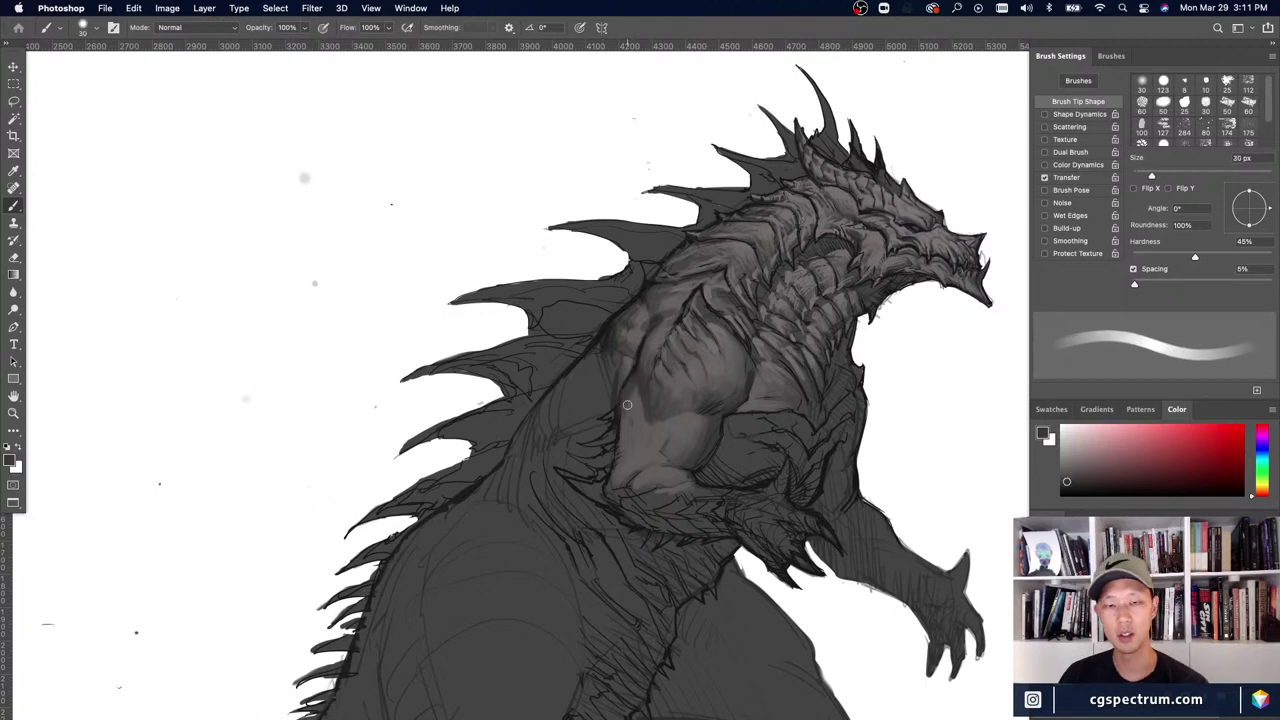
# - Redraw the contour where the shoulder meets the back of the arm with a 9 px brush and a sampled near-black
pyautogui.press('[')
pyautogui.press('[')
pyautogui.press('[')
pyautogui.press('[')
pyautogui.press('[')
pyautogui.keyDown('alt'); pyautogui.click(633, 369); pyautogui.keyUp('alt')
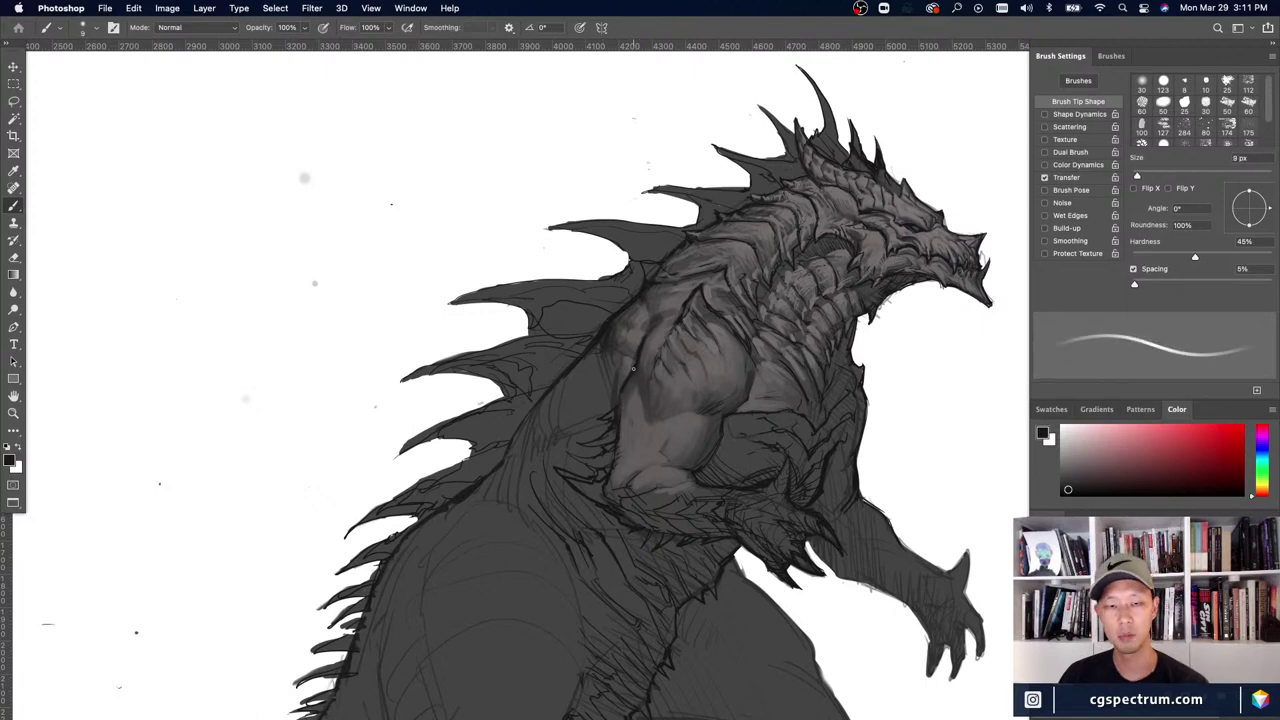
# - Clean up the arm's back edge towards the elbow with a sampled dark body grey and a 25 px brush
pyautogui.keyDown('alt'); pyautogui.click(626, 401); pyautogui.keyUp('alt')
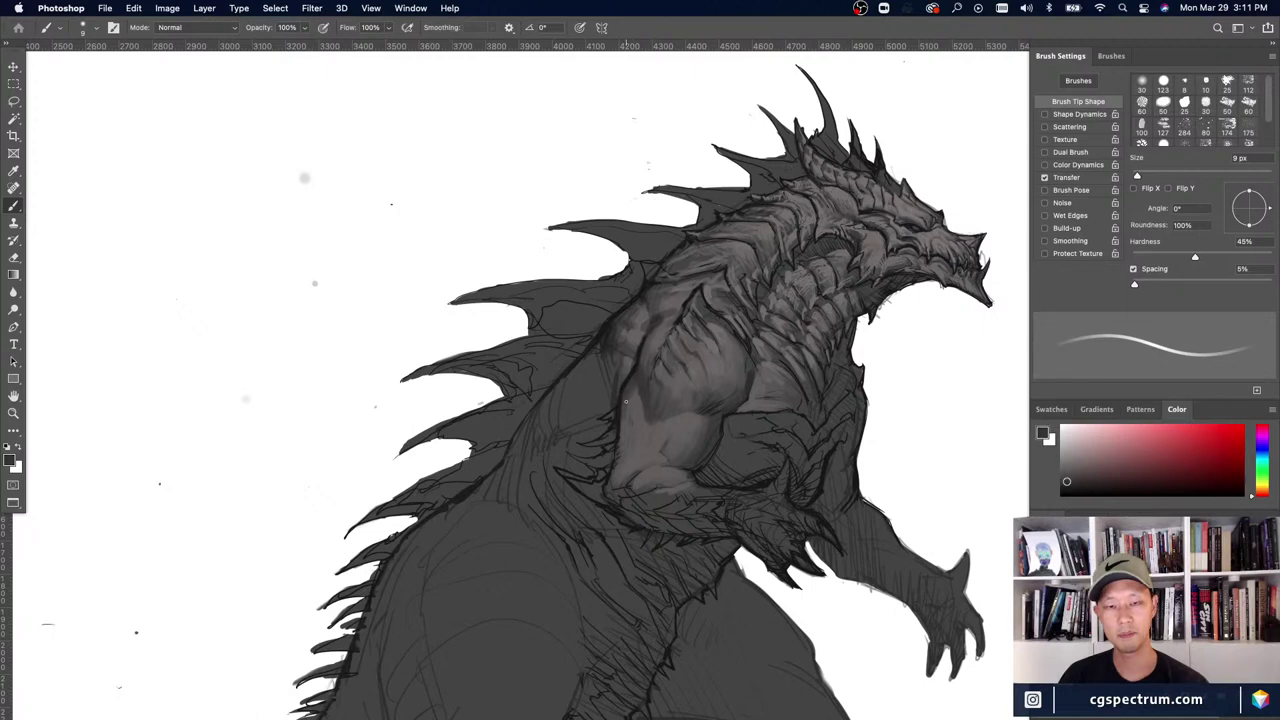
pyautogui.press(']')
pyautogui.press(']')
pyautogui.press(']')
pyautogui.press(']')
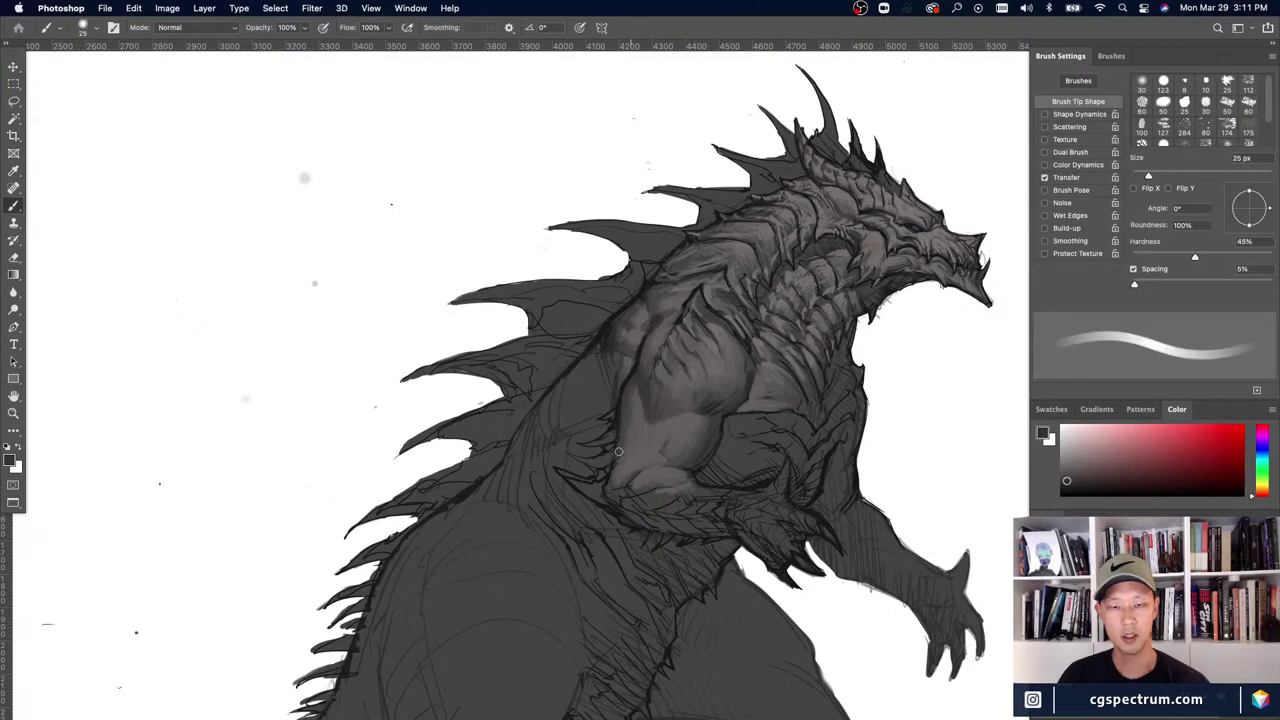
pyautogui.press('[')
pyautogui.press('[')
# - Redraw the outline along the back of the arm above the elbow in sampled near-black with 7 px and 6 px brushes
pyautogui.keyDown('alt'); pyautogui.click(613, 450); pyautogui.keyUp('alt')
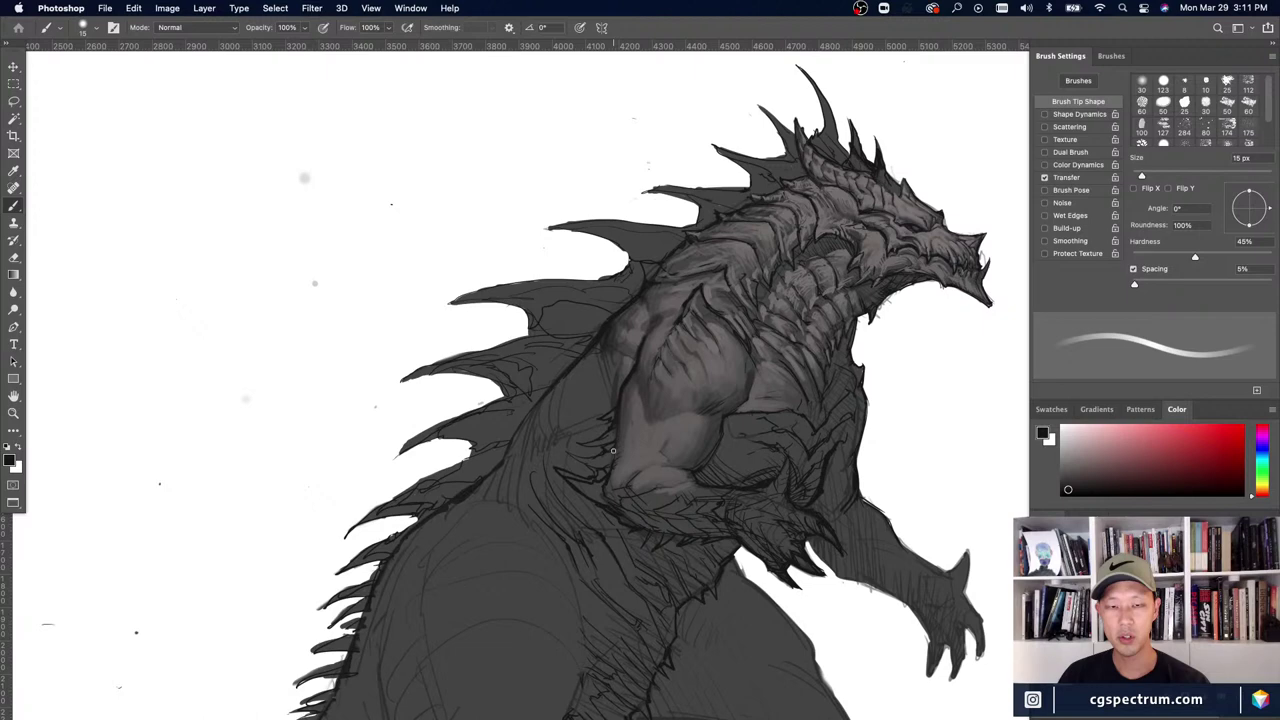
pyautogui.press('[')
pyautogui.press('[')
pyautogui.press('[')
pyautogui.press('[')
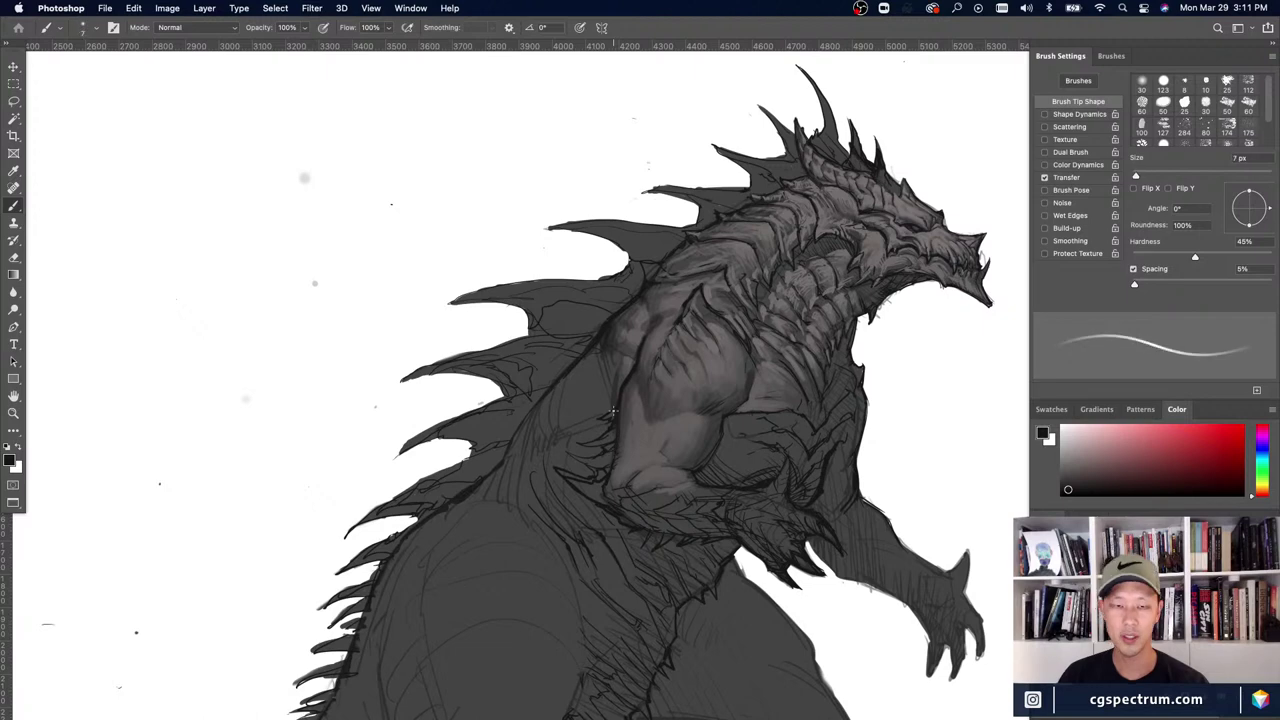
pyautogui.press('[')
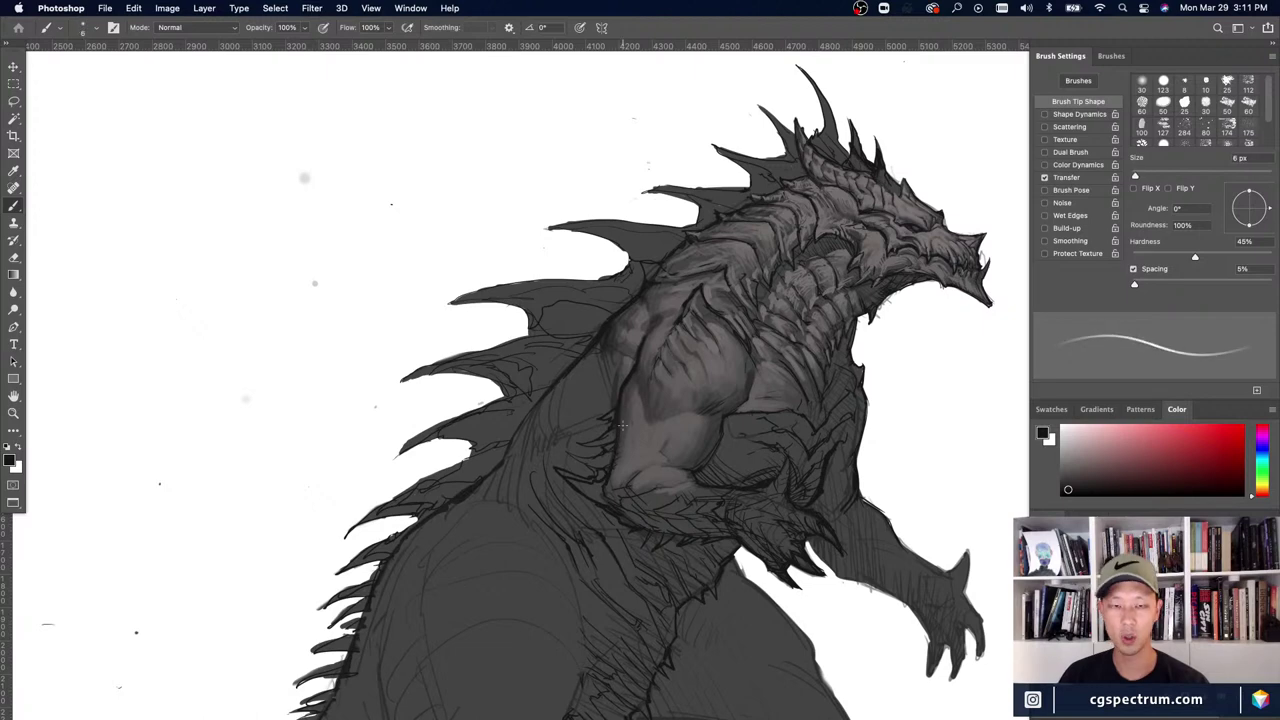
# - Shade the lower arm muscle above the elbow with greys sampled from it, using 9 px and 30 px brushes
pyautogui.press(']')
pyautogui.press(']')
pyautogui.press(']')
pyautogui.keyDown('alt'); pyautogui.click(707, 432); pyautogui.keyUp('alt')
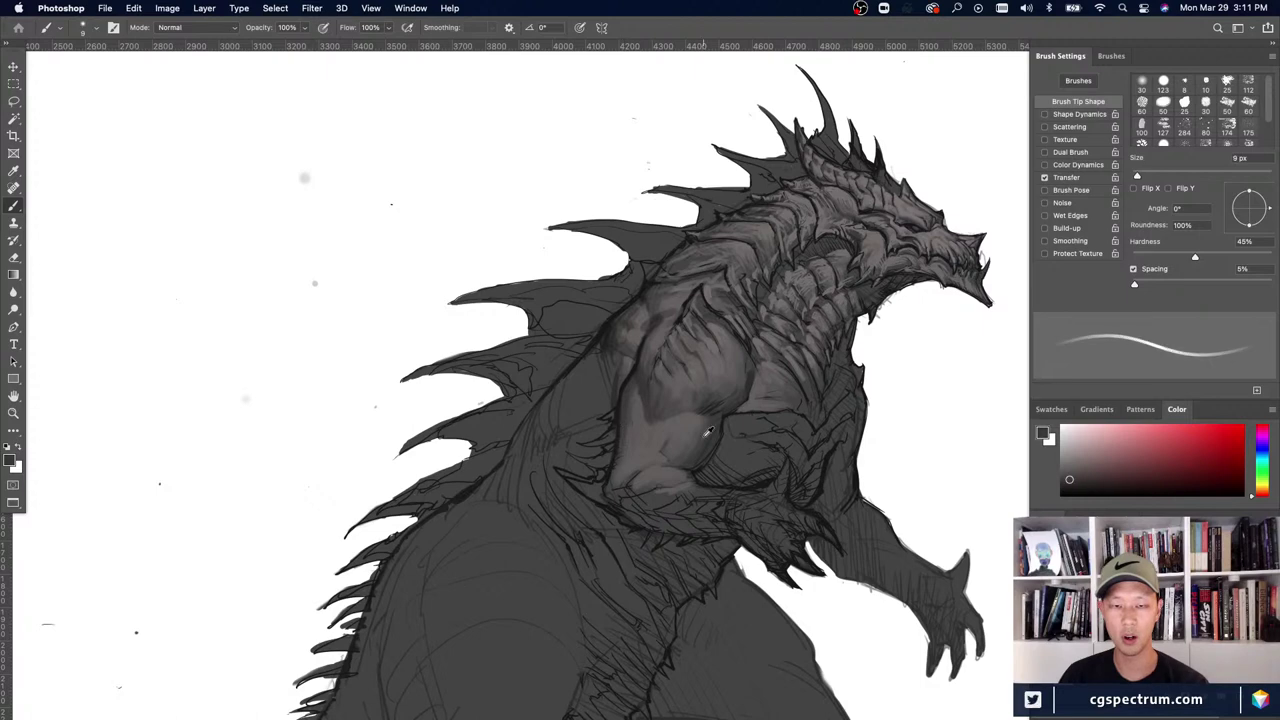
pyautogui.press(']')
pyautogui.press(']')
pyautogui.press(']')
pyautogui.keyDown('alt'); pyautogui.click(681, 466); pyautogui.keyUp('alt')
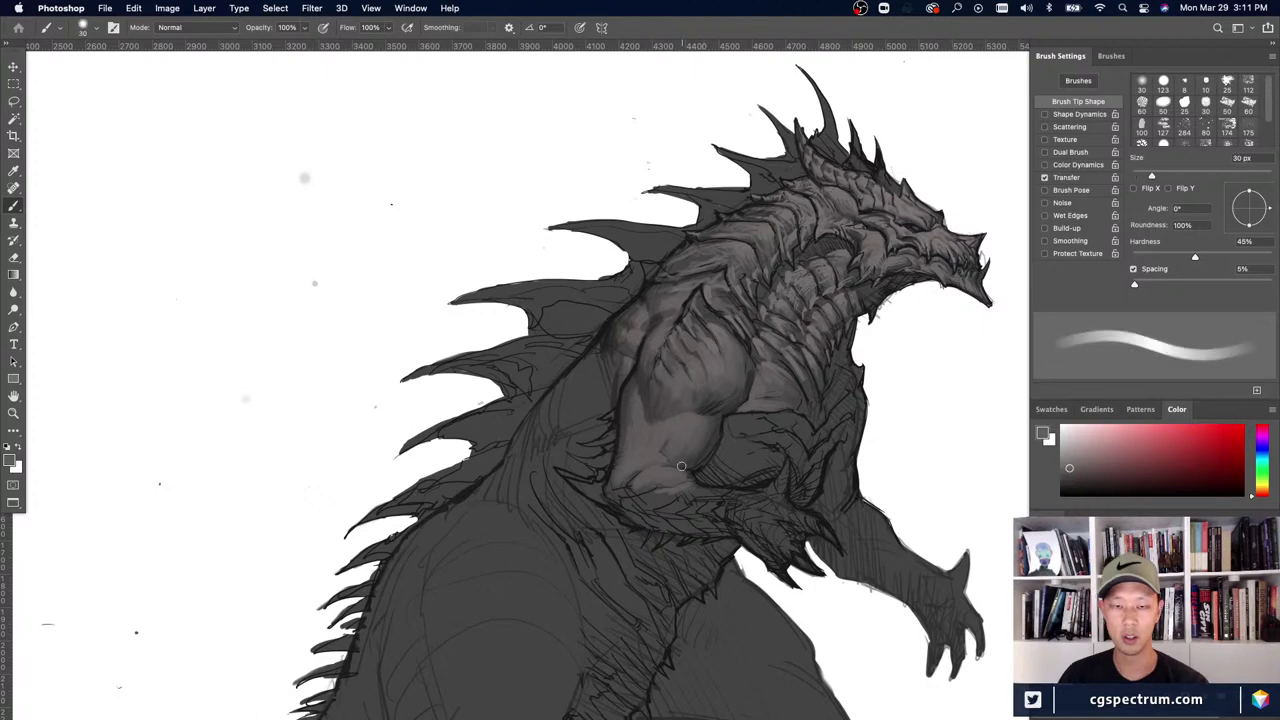
# - Model the rounded front of the lower arm muscle with sampled dark and mid greys, using 20 px, 30 px and 35 px brushes
pyautogui.press('[')
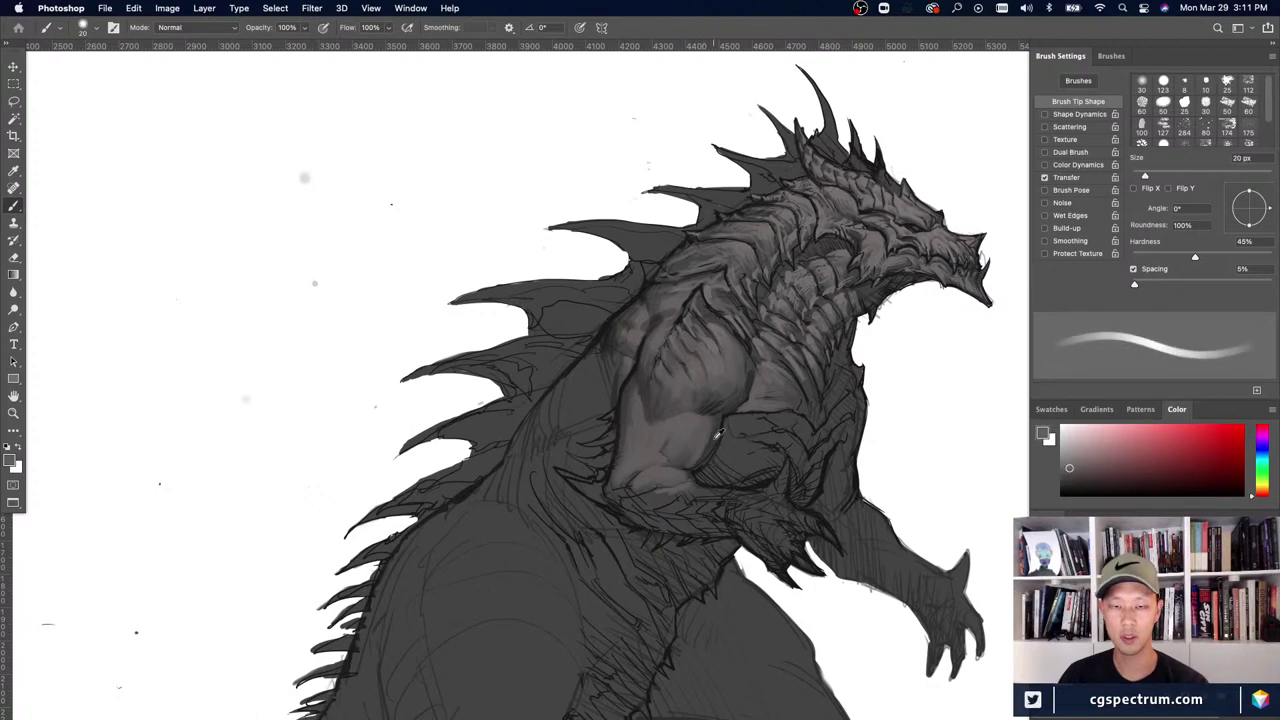
pyautogui.press(']')
pyautogui.keyDown('alt'); pyautogui.click(690, 441); pyautogui.keyUp('alt')
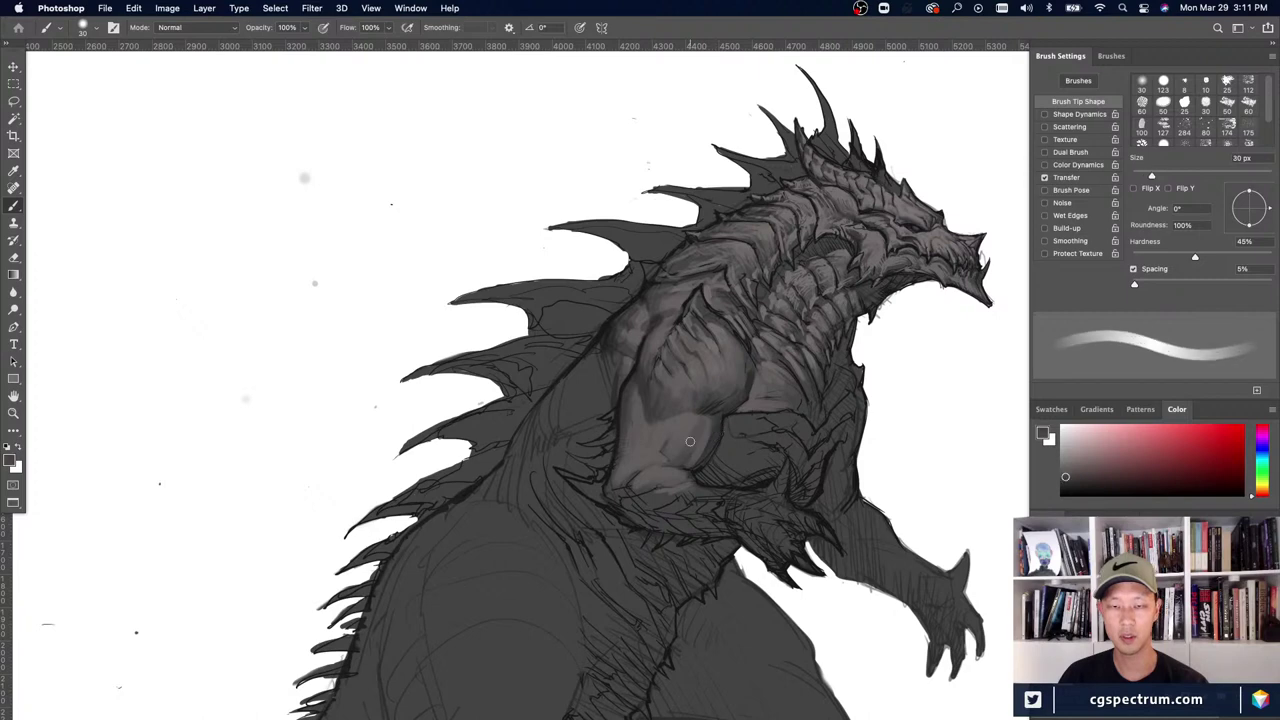
pyautogui.press(']')
pyautogui.keyDown('alt'); pyautogui.click(694, 421); pyautogui.keyUp('alt')
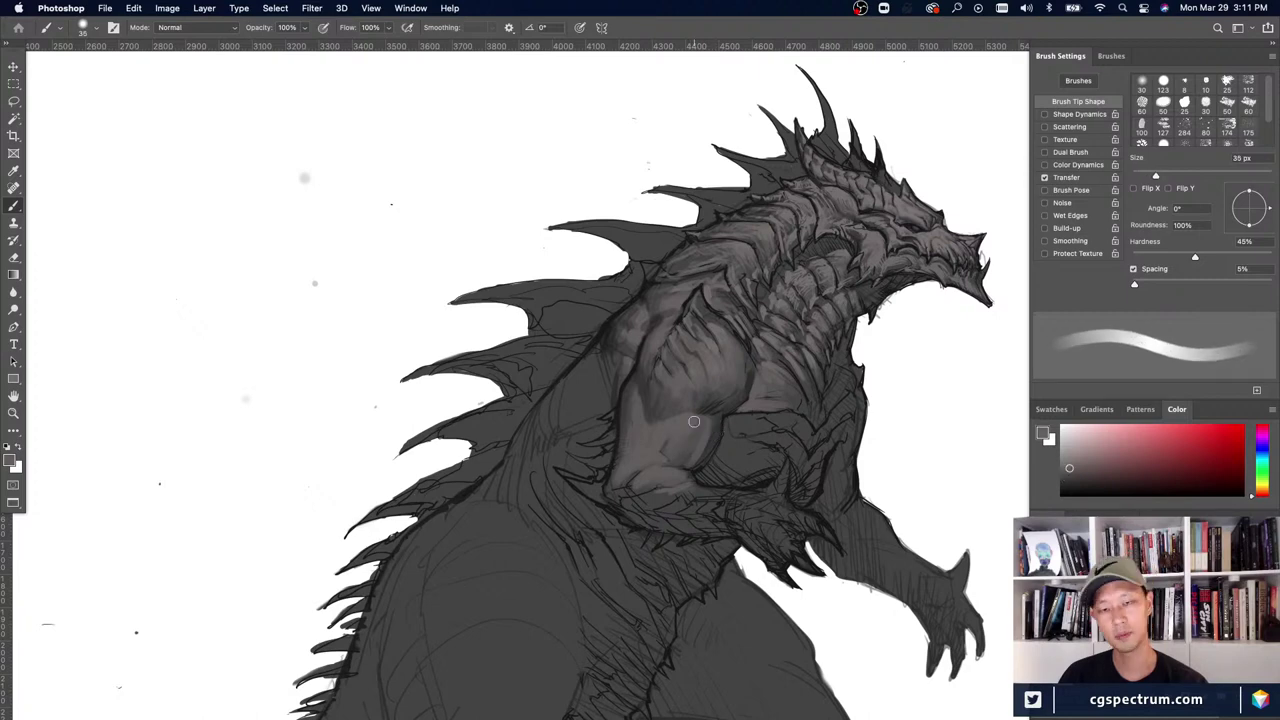
# - Refine the front of the lower arm muscle with sampled dark and mid greys, using 20 px and 10 px brushes
pyautogui.press('[')
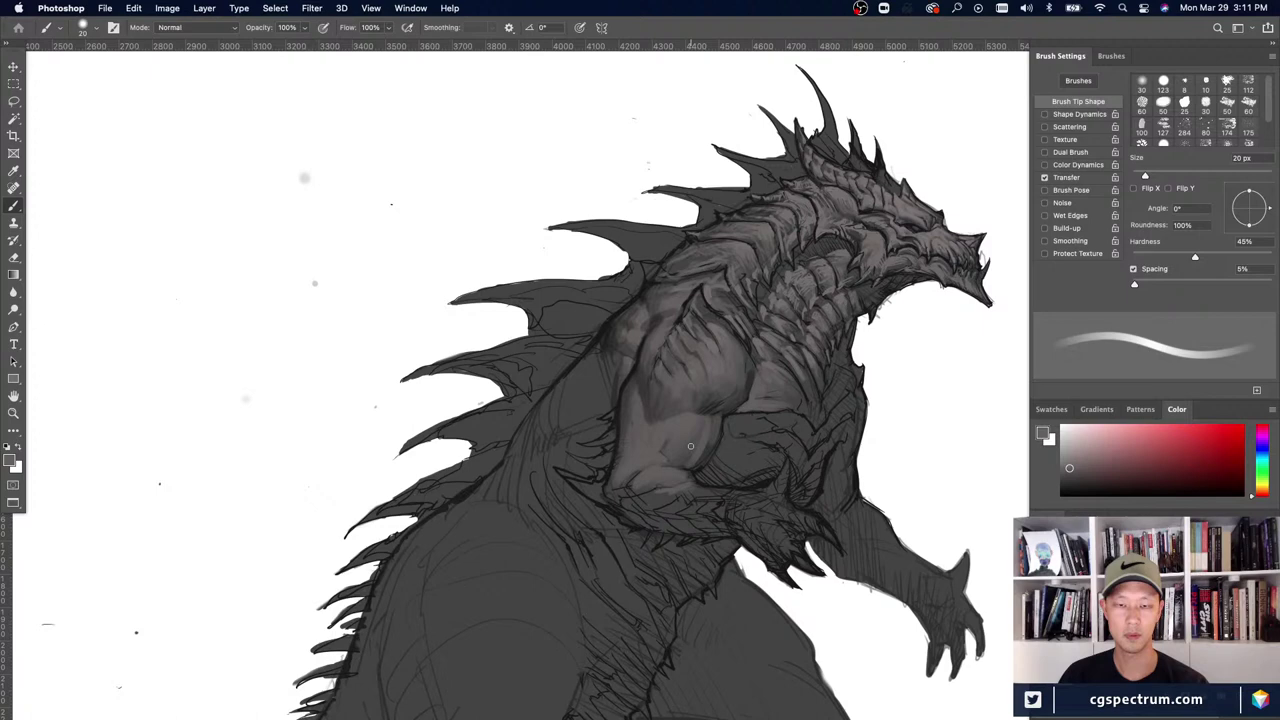
pyautogui.press('[')
pyautogui.keyDown('alt'); pyautogui.click(834, 658); pyautogui.keyUp('alt')
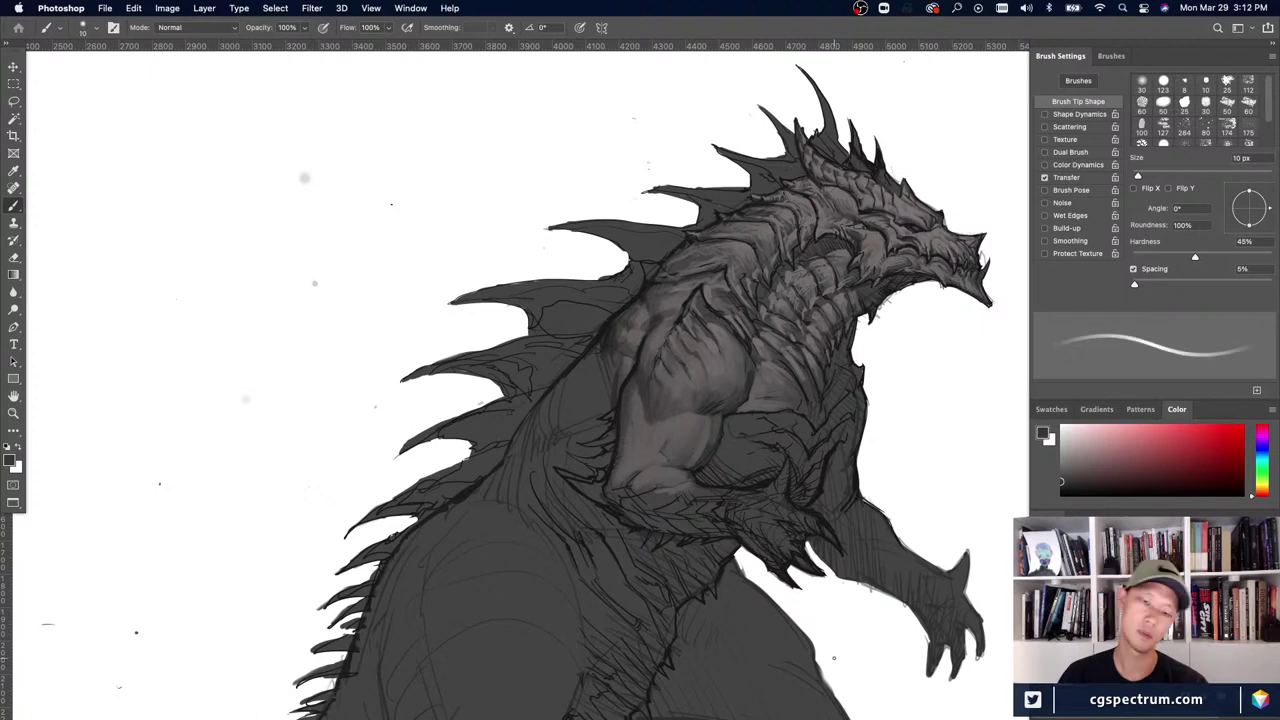
pyautogui.keyDown('alt'); pyautogui.click(711, 418); pyautogui.keyUp('alt')
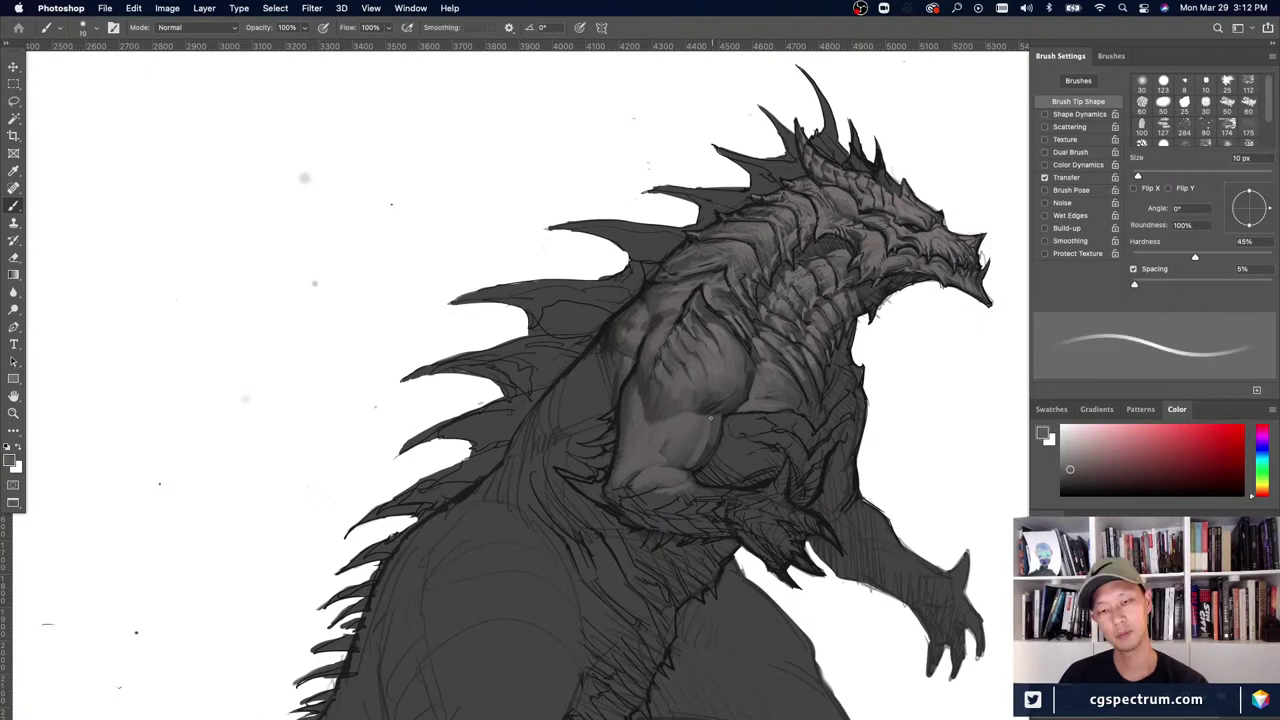
pyautogui.press('super+plus')
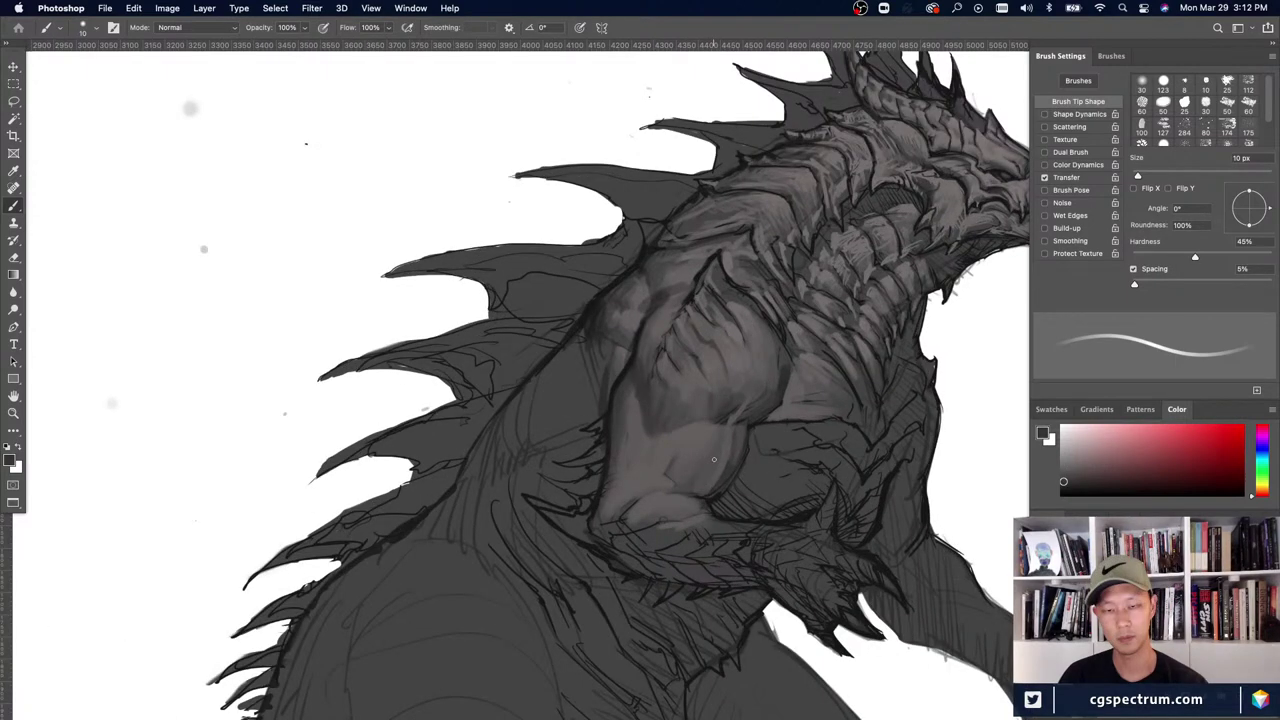
pyautogui.scroll(-3, 714, 459)
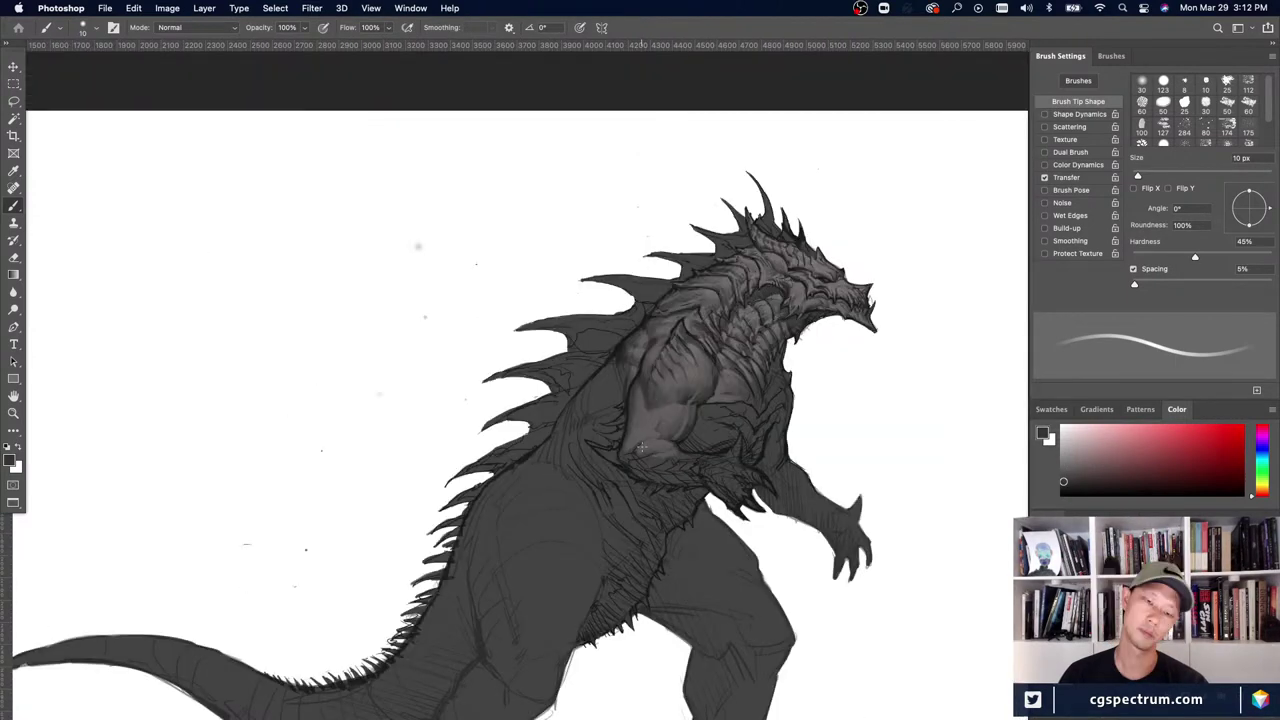
pyautogui.scroll(2, 642, 448)
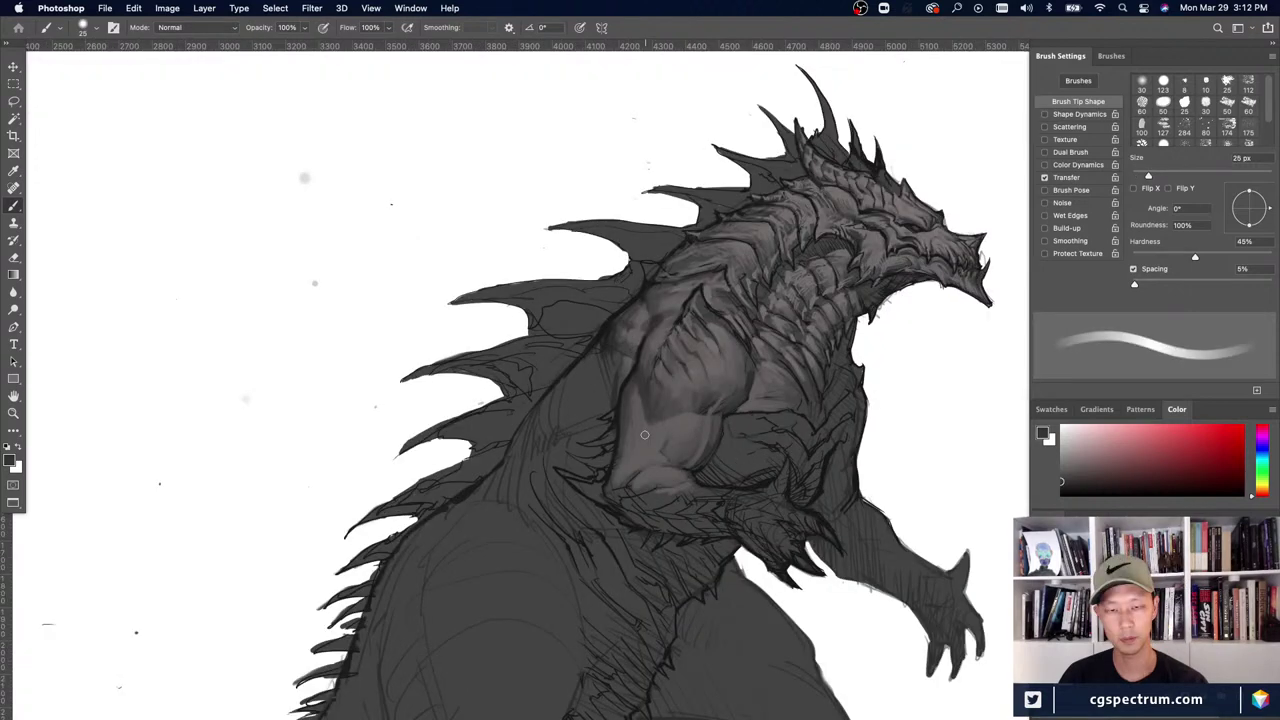
# - Shade the back of the lower arm above the elbow with sampled mid and dark greys, using 25 px and 30 px brushes
pyautogui.keyDown('alt'); pyautogui.click(670, 443); pyautogui.keyUp('alt')
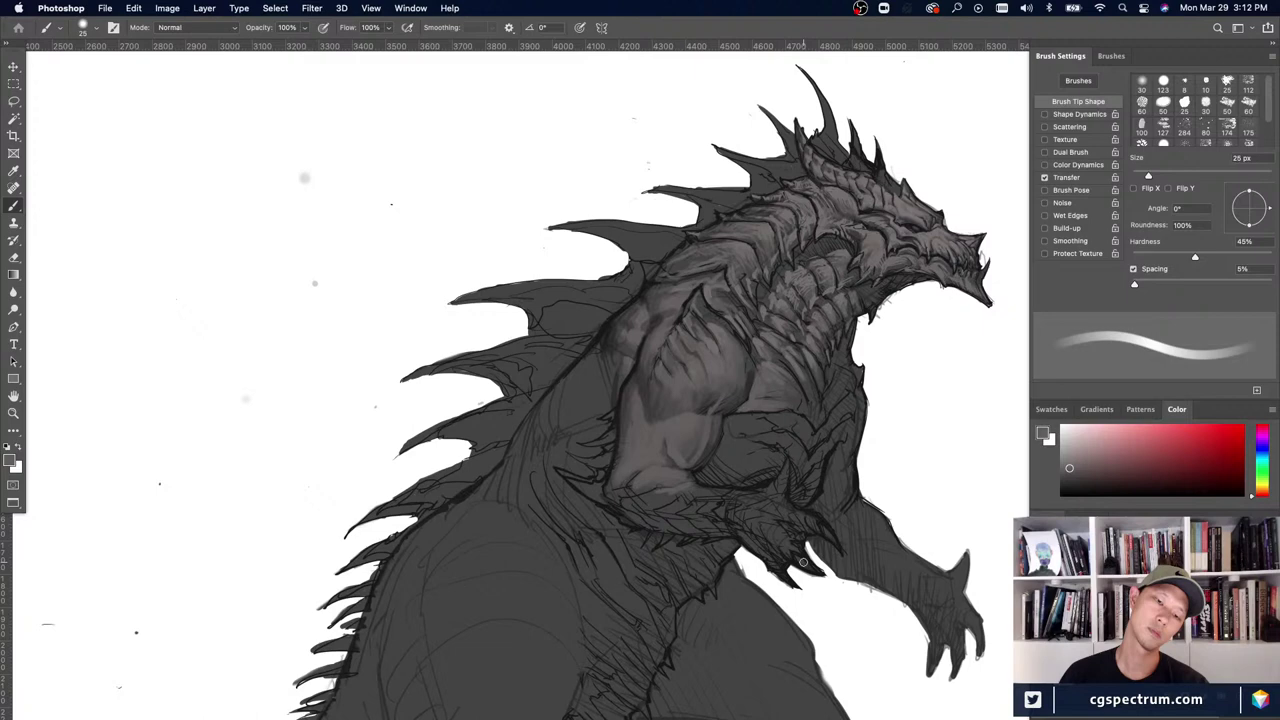
pyautogui.keyDown('alt'); pyautogui.click(584, 372); pyautogui.keyUp('alt')
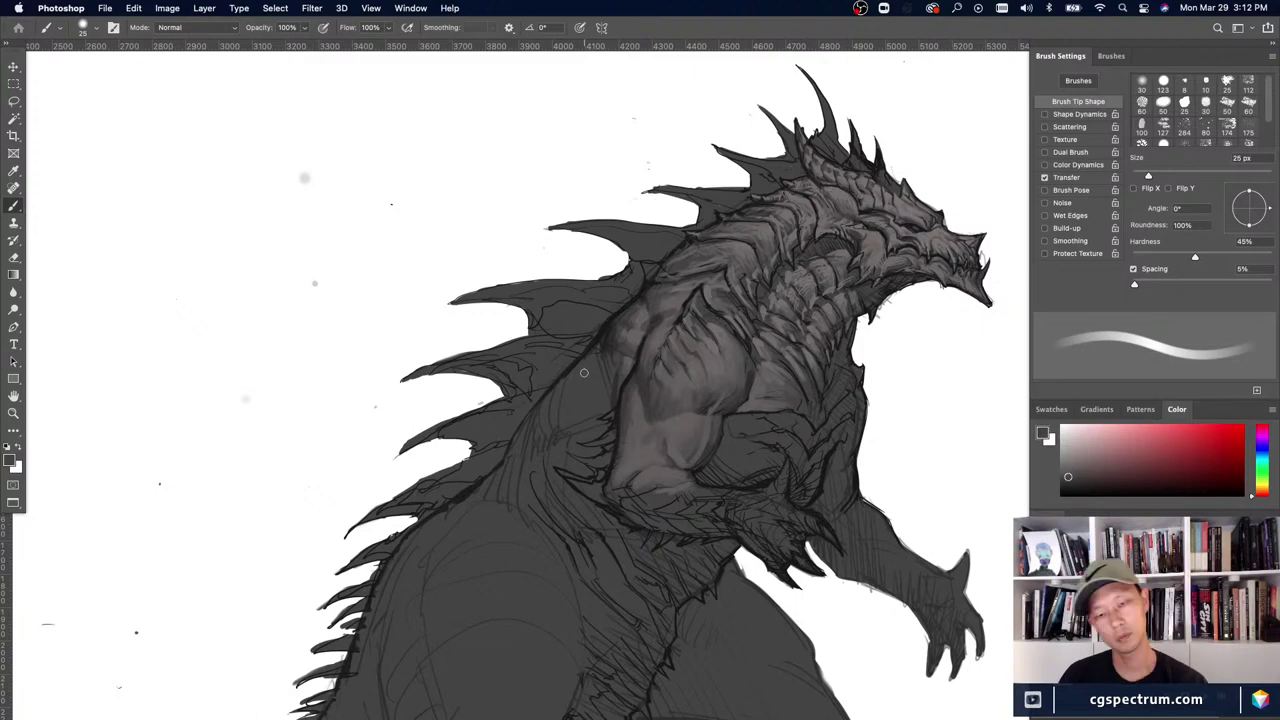
pyautogui.press(']')
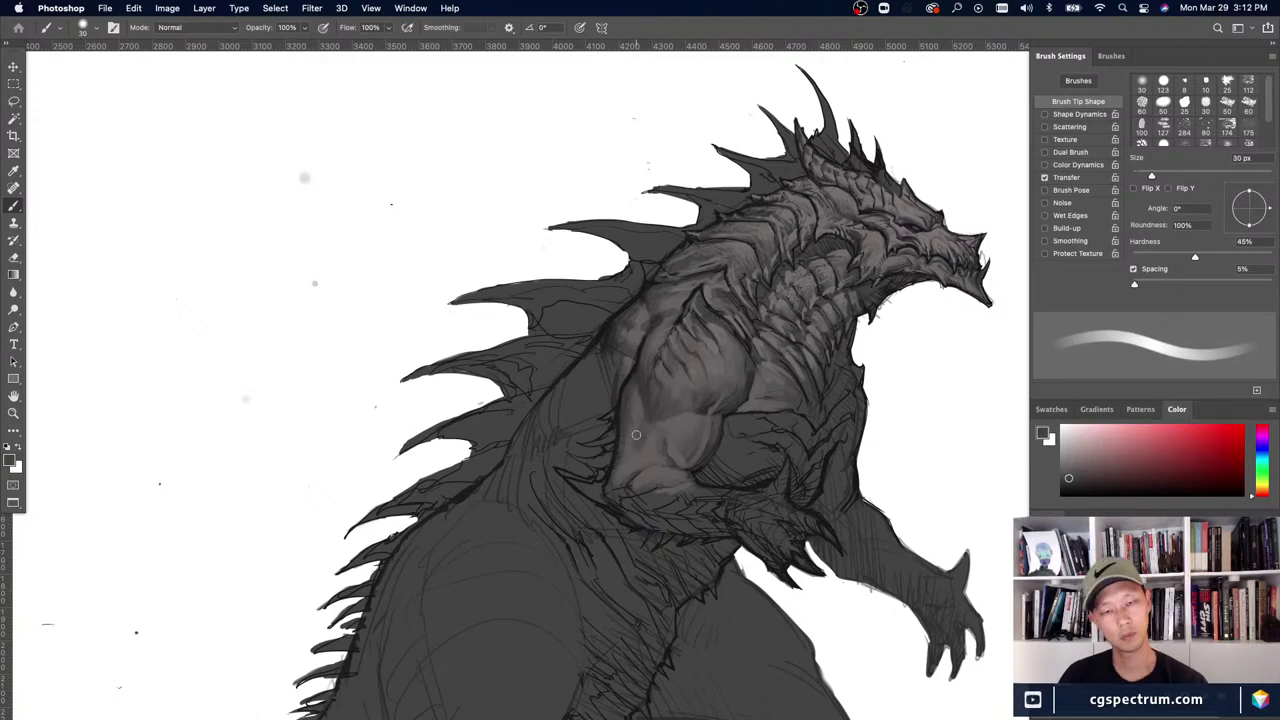
# - Model the narrow plane behind the lower arm muscle with greys sampled from the arm and a 15 px brush
pyautogui.press('[')
pyautogui.press('[')
pyautogui.press('[')
pyautogui.keyDown('alt'); pyautogui.click(639, 406); pyautogui.keyUp('alt')
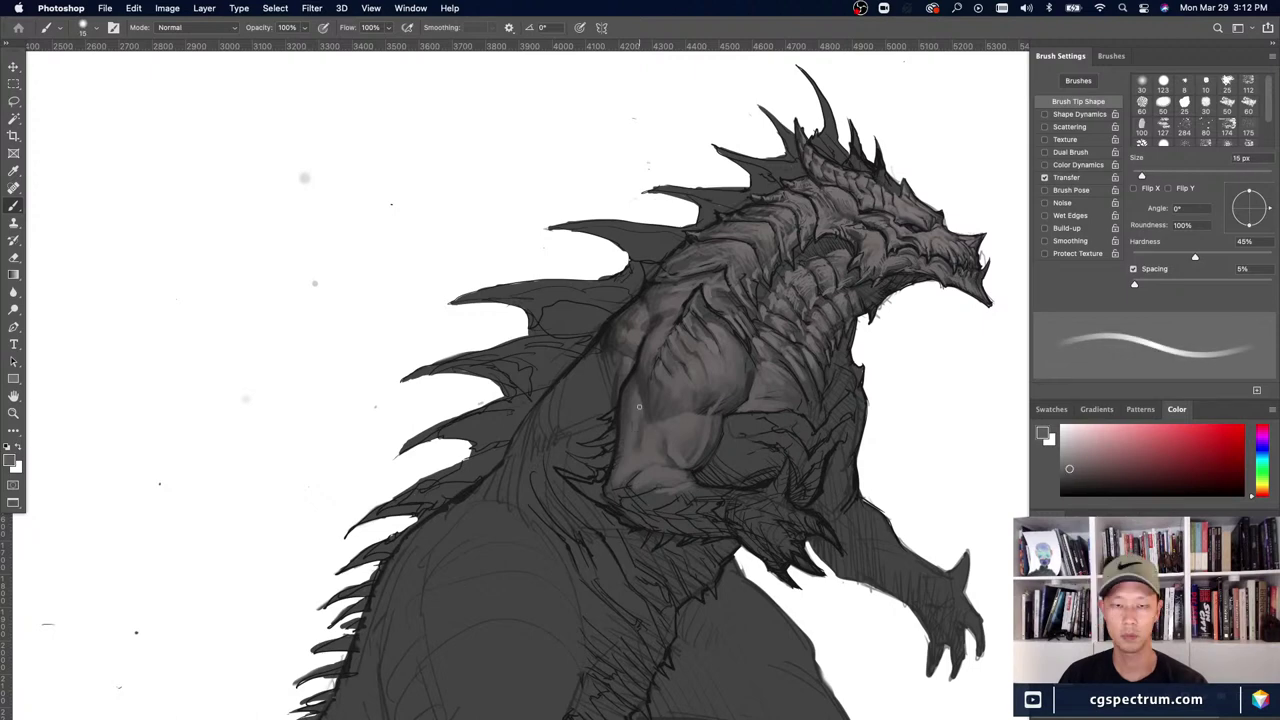
pyautogui.keyDown('alt'); pyautogui.click(657, 434); pyautogui.keyUp('alt')
pyautogui.keyDown('alt'); pyautogui.click(648, 437); pyautogui.keyUp('alt')
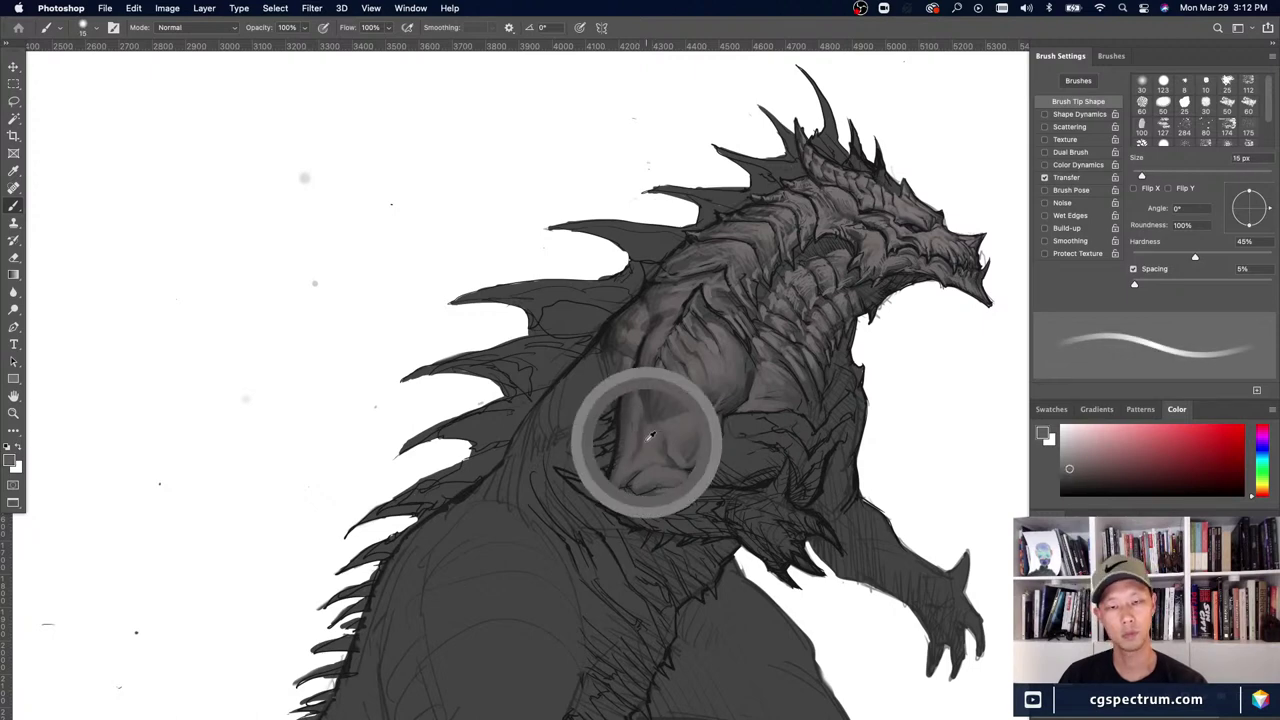
# - Blend the arm surface just above the elbow fold with sampled greys and a 25 px brush, and undo the last stroke
pyautogui.press(']')
pyautogui.keyDown('alt'); pyautogui.click(655, 436); pyautogui.keyUp('alt')
pyautogui.press(']')
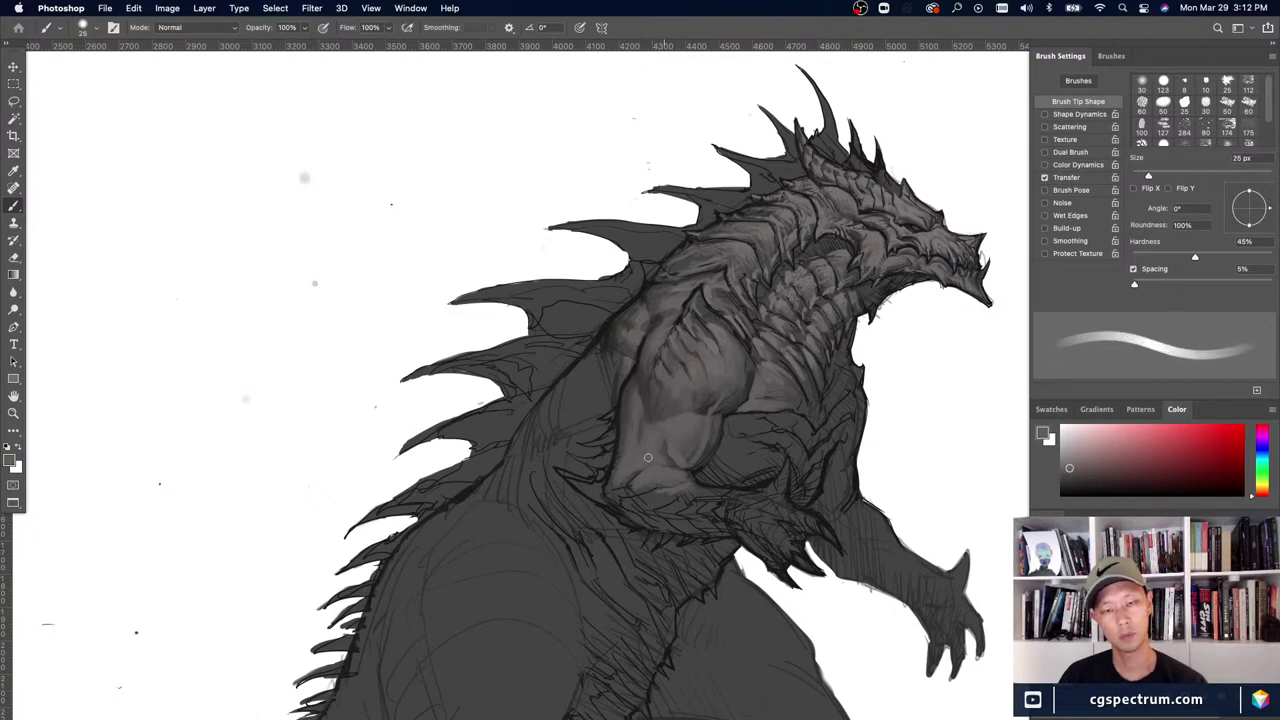
pyautogui.keyDown('alt'); pyautogui.click(670, 424); pyautogui.keyUp('alt')
pyautogui.press('super+minus')
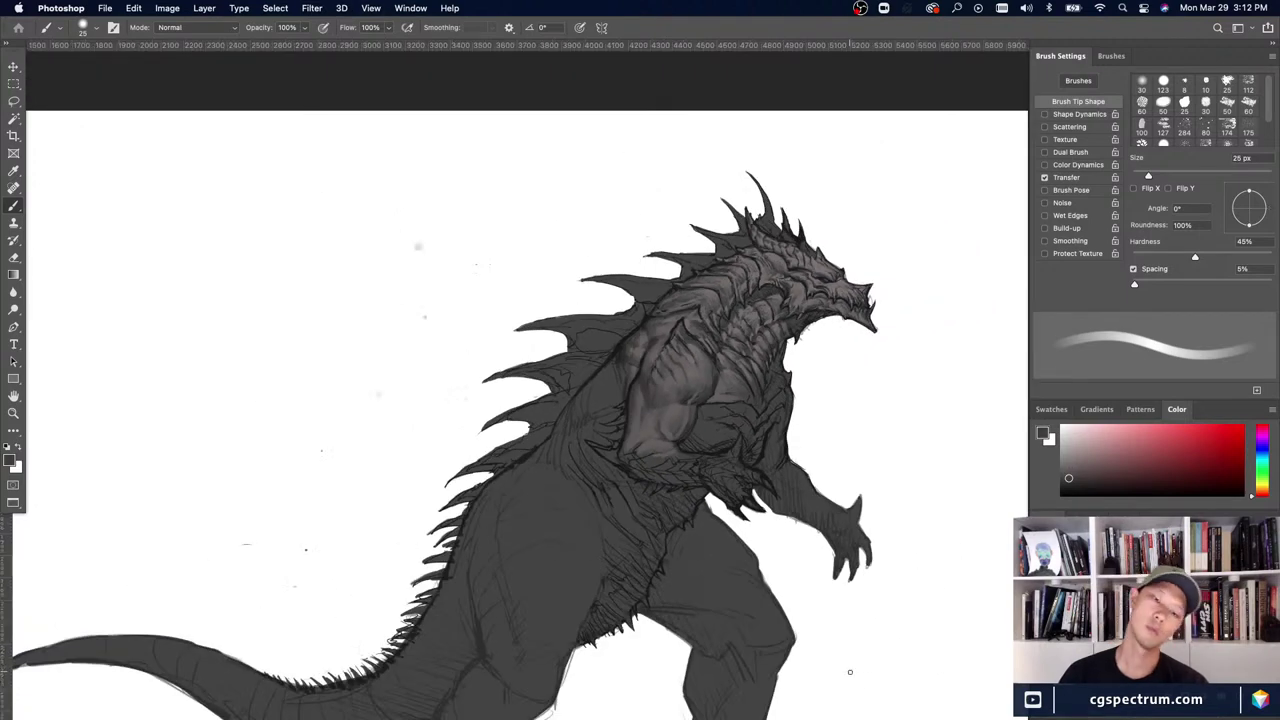
pyautogui.press('super+z')
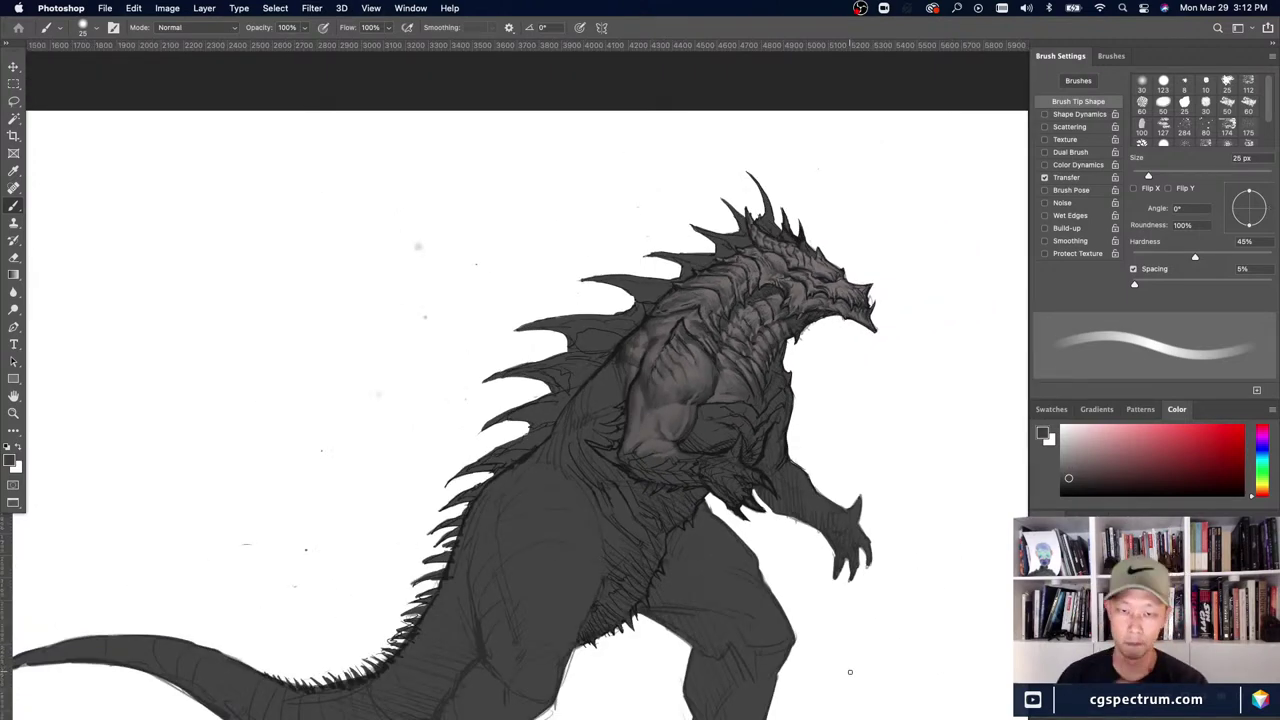
pyautogui.press('super+minus')
pyautogui.press('super+plus')
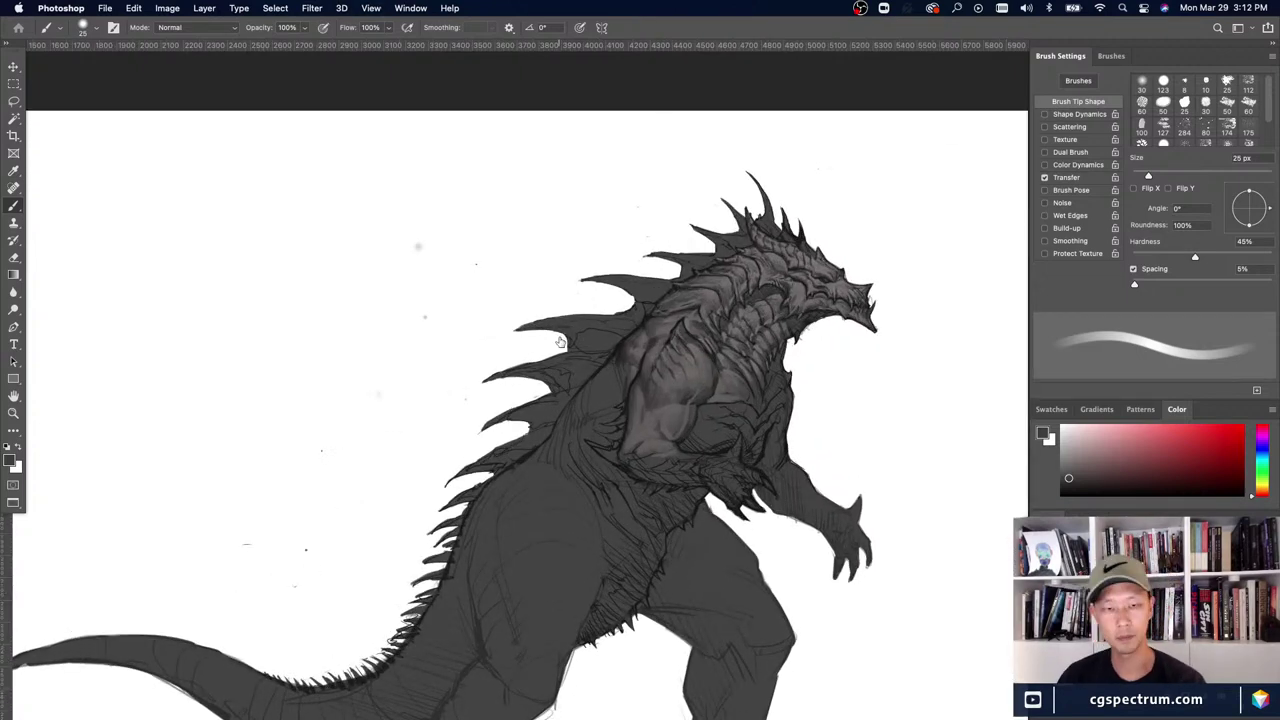
# - Paint a lighter plane on the muscle directly behind the shoulder with a sampled mid grey and a 20 px brush
pyautogui.press('super+plus')
pyautogui.keyDown('alt'); pyautogui.click(620, 372); pyautogui.keyUp('alt')
pyautogui.press('[')
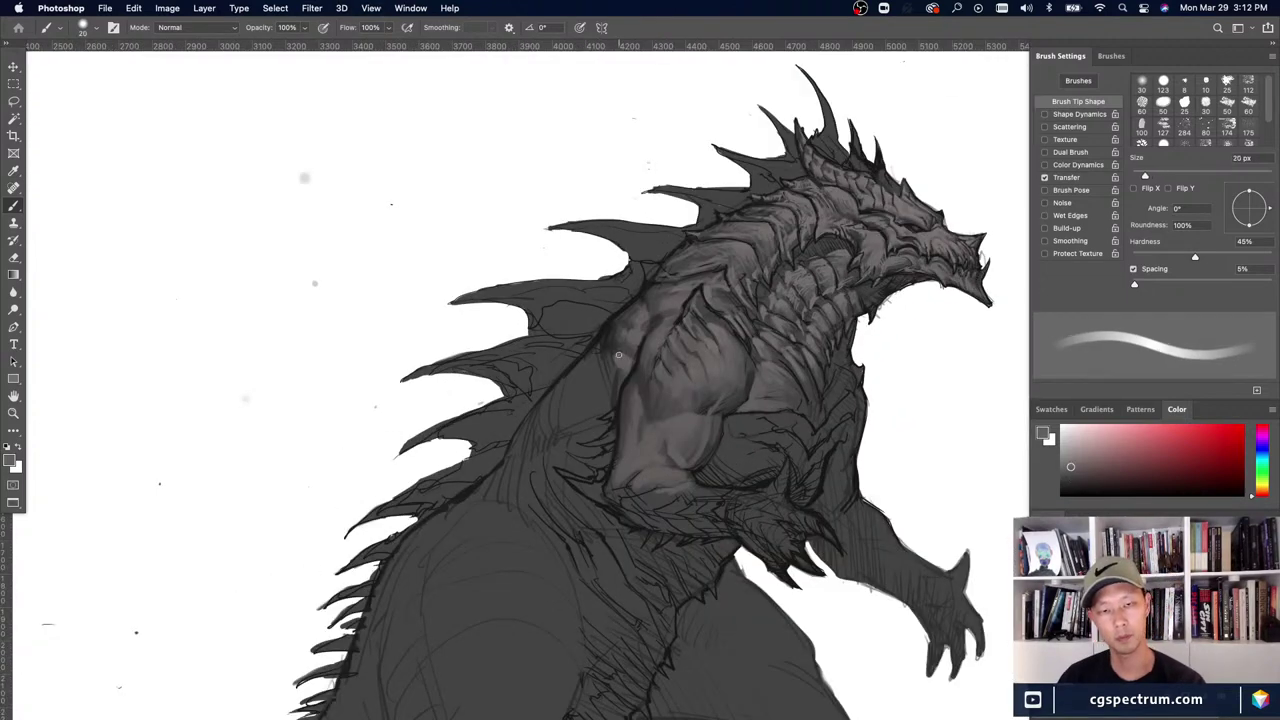
pyautogui.moveTo(616, 358); pyautogui.dragTo(621, 377)
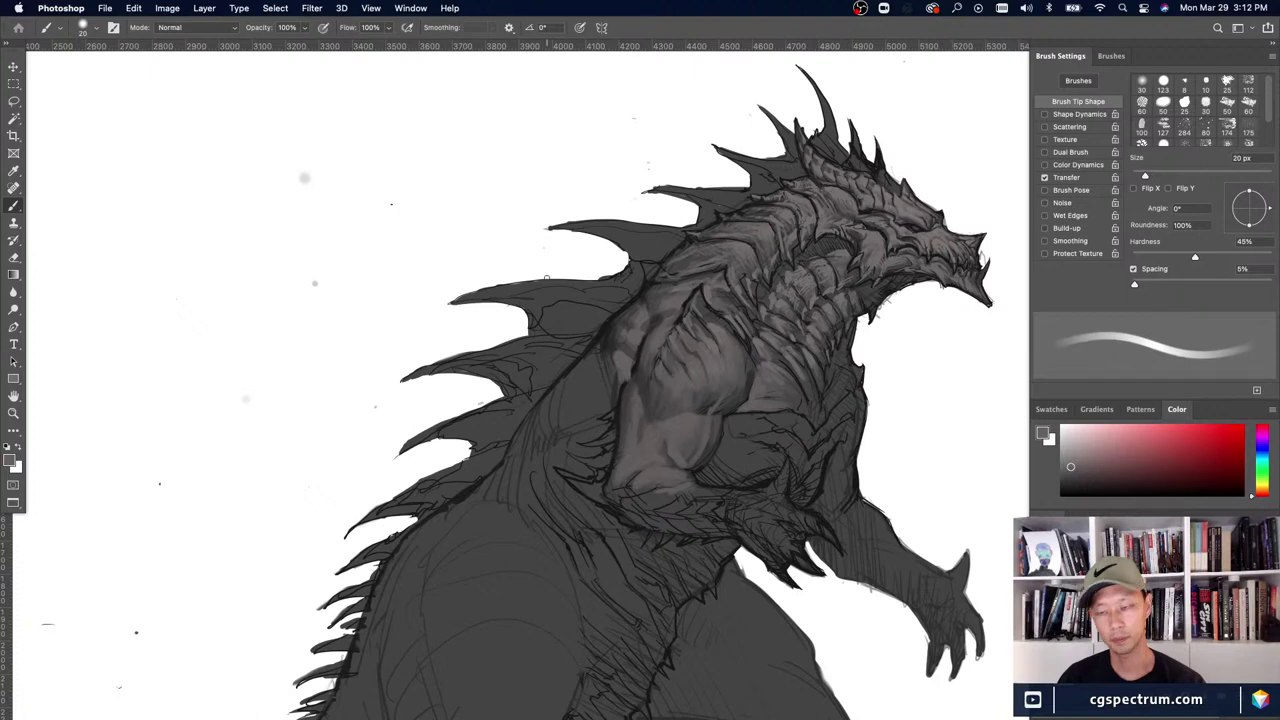
pyautogui.press('e')
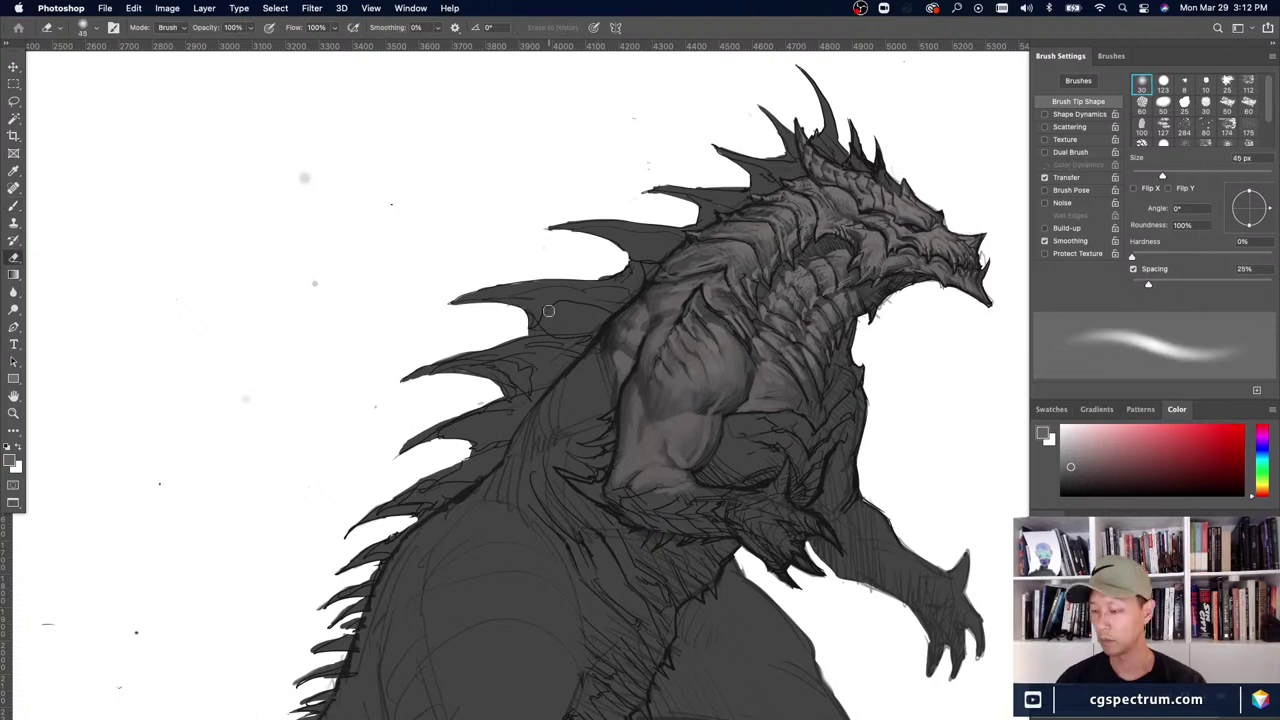
pyautogui.press('b')
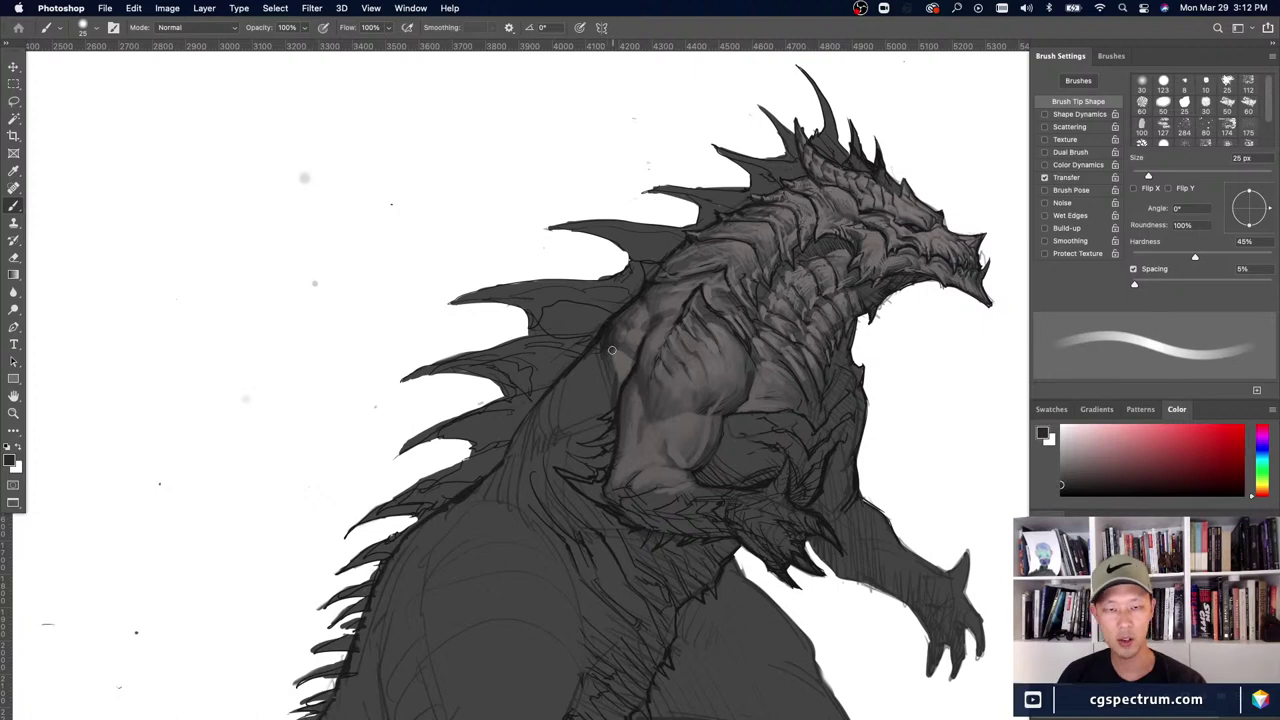
# - Darken the contour where the shoulder meets the back spines with sampled near-black and dark grey, using 9 px, 25 px and 20 px brushes
pyautogui.keyDown('alt'); pyautogui.click(608, 346); pyautogui.keyUp('alt')
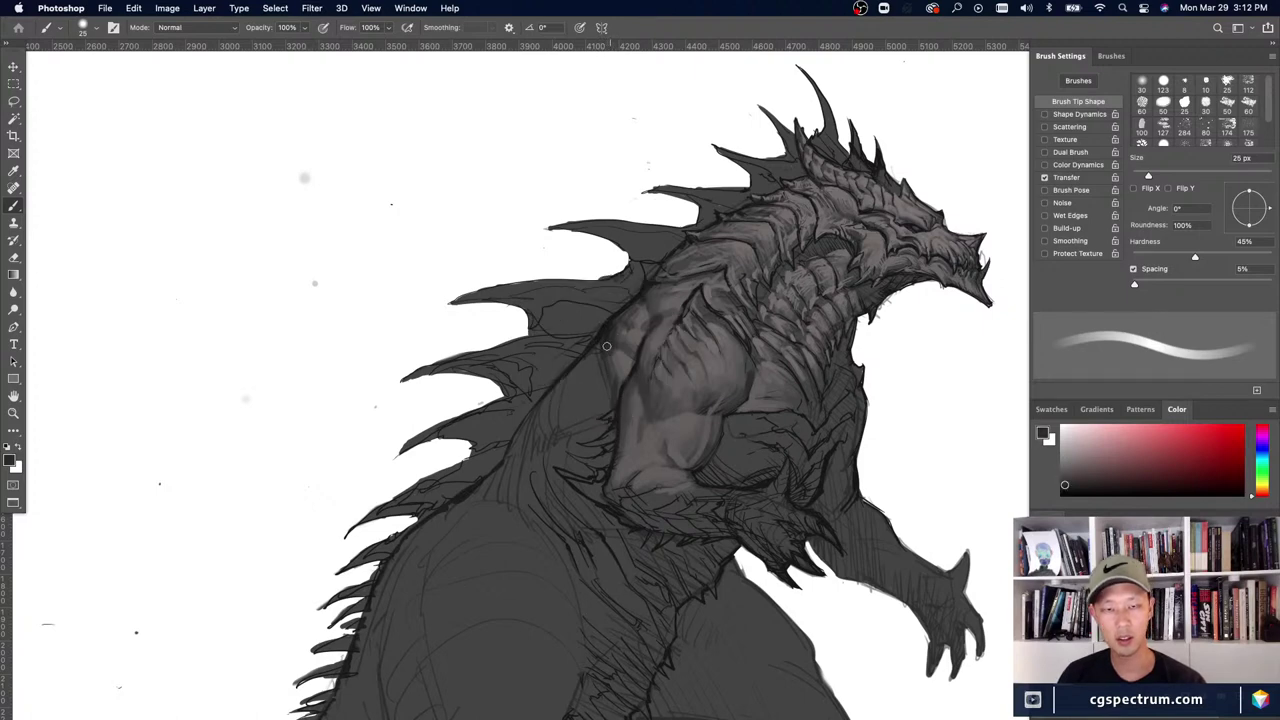
pyautogui.press('[')
pyautogui.press('[')
pyautogui.press('[')
pyautogui.press('[')
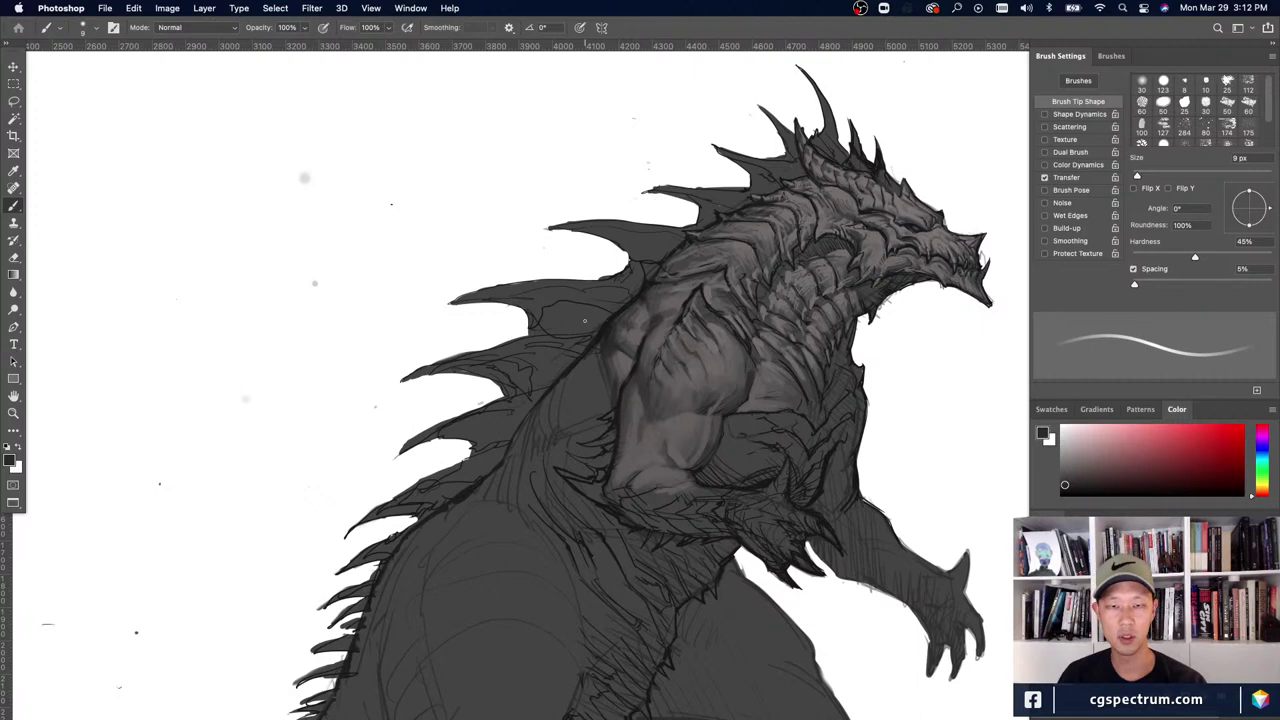
pyautogui.moveTo(614, 300); pyautogui.dragTo(628, 300)
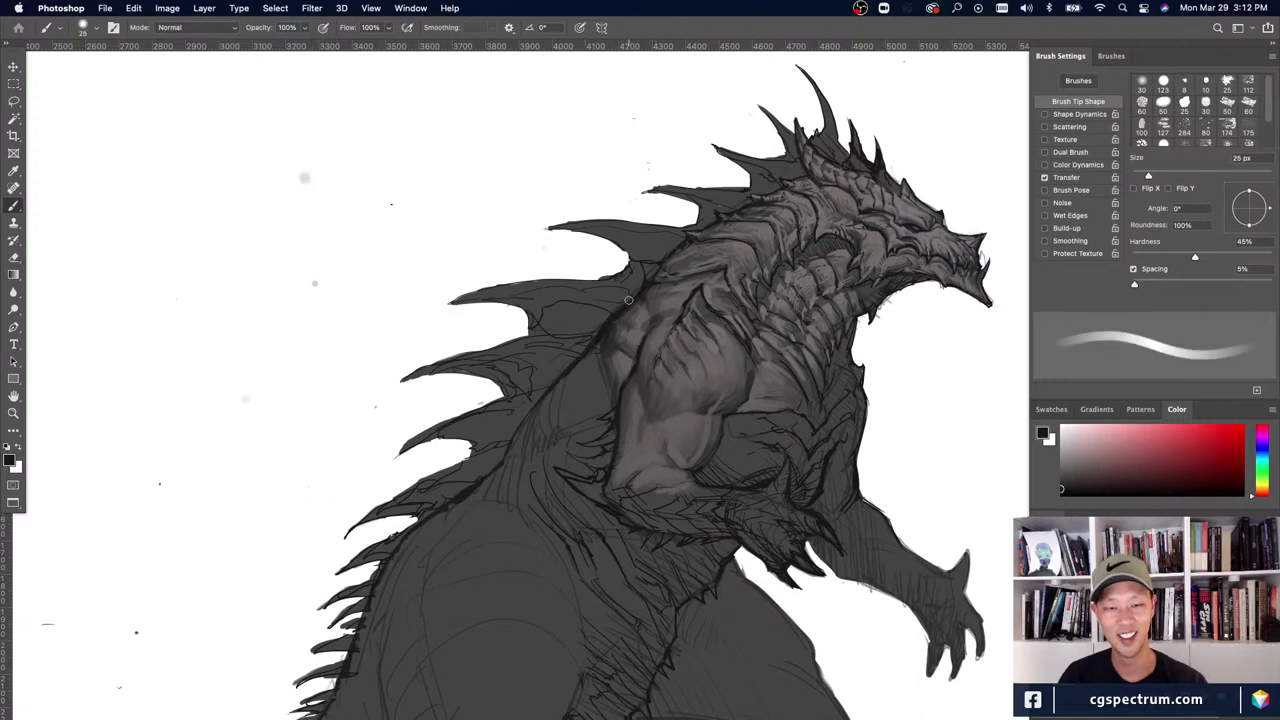
pyautogui.press('[')
pyautogui.press(']')
pyautogui.keyDown('alt'); pyautogui.click(634, 304); pyautogui.keyUp('alt')
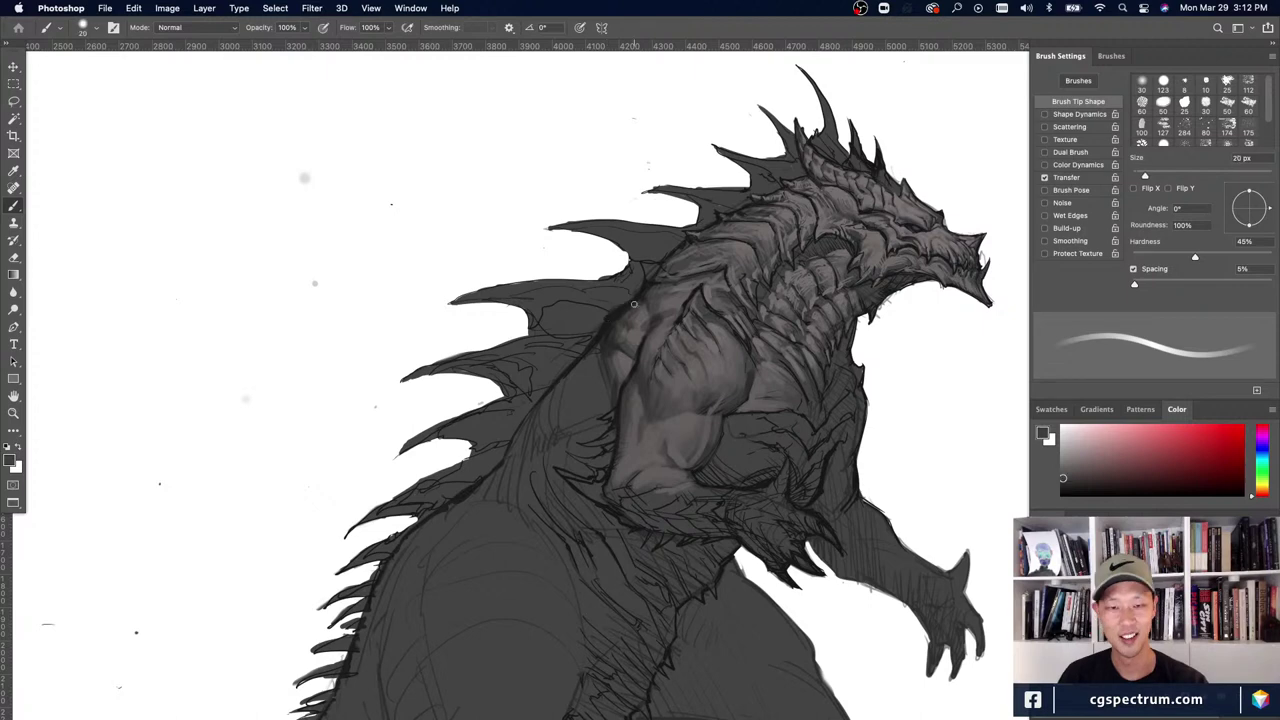
# - Block in light on the back muscle behind the upper arm with a sampled mid grey, using 20 px, 25 px and 35 px brushes
pyautogui.keyDown('alt'); pyautogui.click(510, 302); pyautogui.keyUp('alt')
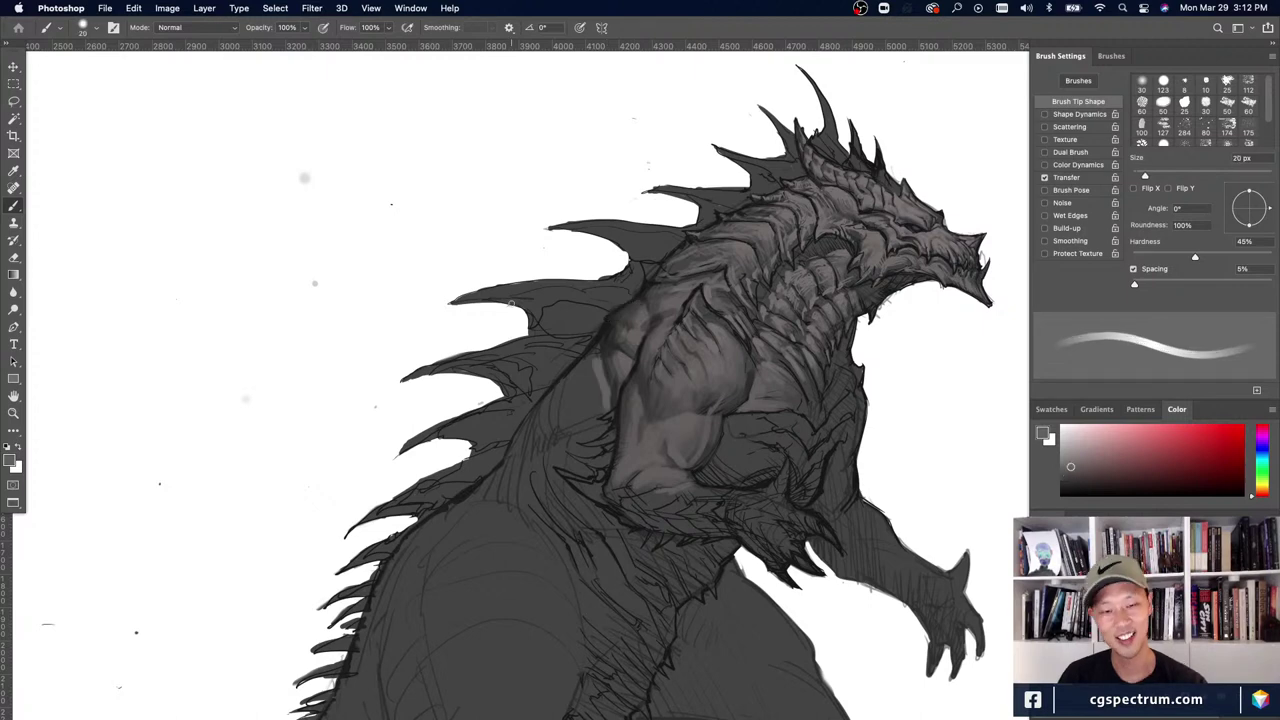
pyautogui.press(']')
pyautogui.moveTo(594, 414); pyautogui.dragTo(588, 372)
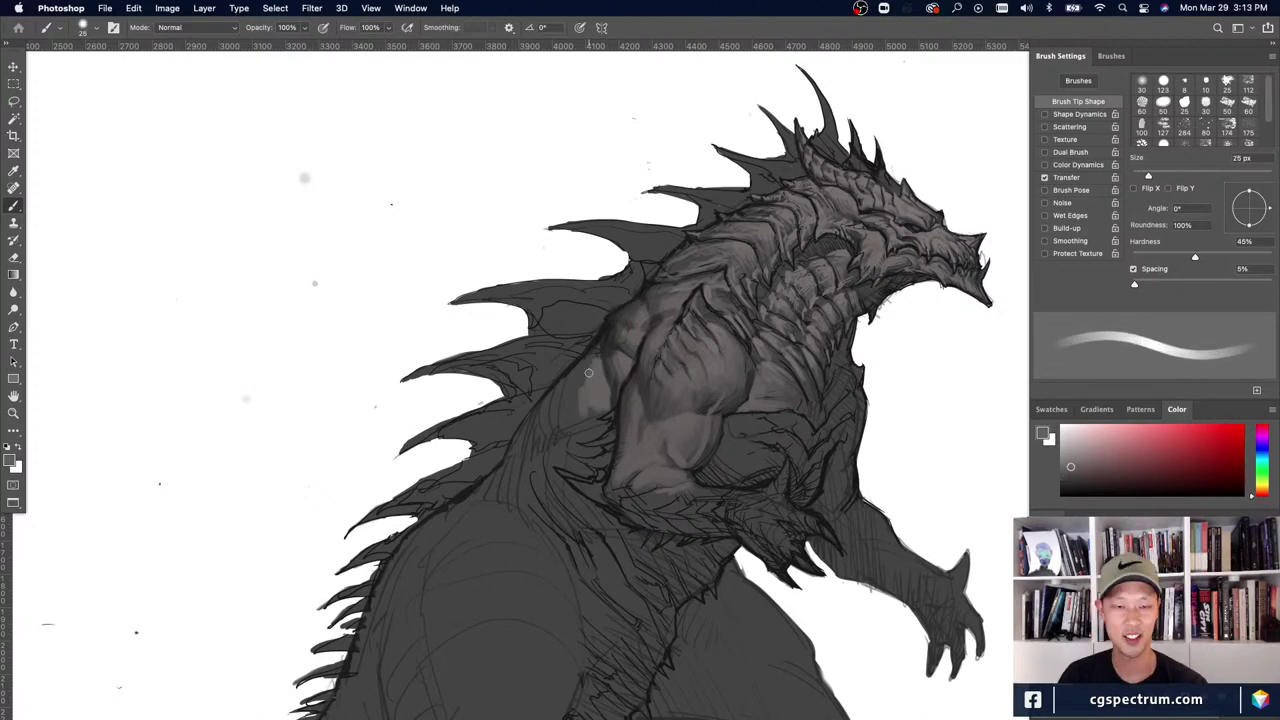
pyautogui.press(']')
pyautogui.press(']')
pyautogui.keyDown('alt'); pyautogui.click(596, 351); pyautogui.keyUp('alt')
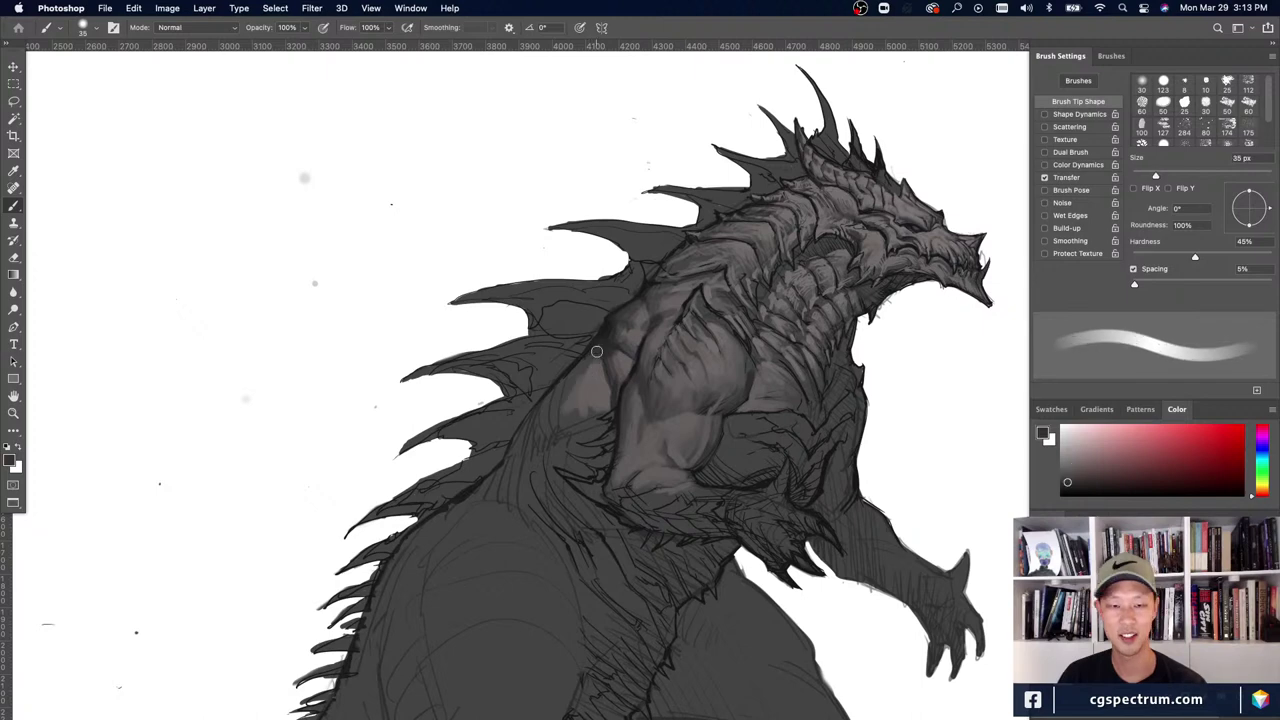
# - Strengthen the back outline behind the shoulder with sampled near-black, using 20 px and 8 px brushes
pyautogui.press('[')
pyautogui.press('[')
pyautogui.press('[')
pyautogui.keyDown('alt'); pyautogui.click(590, 265); pyautogui.keyUp('alt')
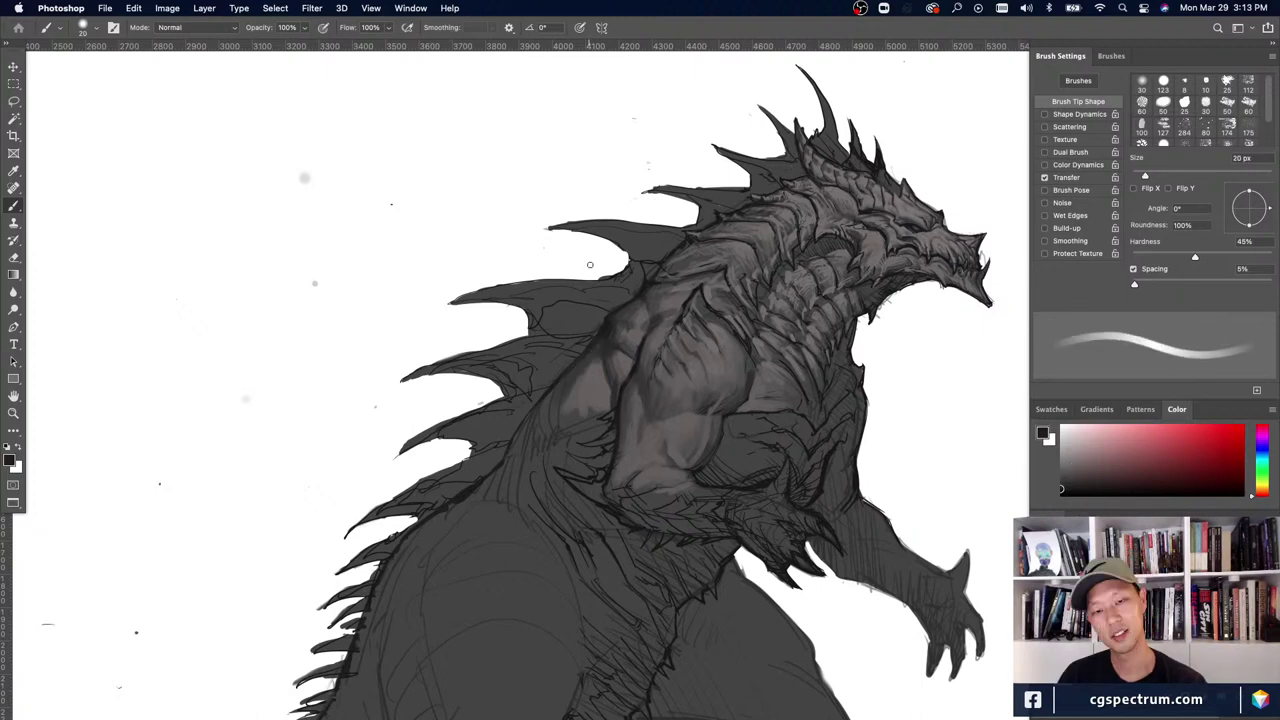
pyautogui.press('[')
pyautogui.press('[')
pyautogui.press('[')
pyautogui.press('[')
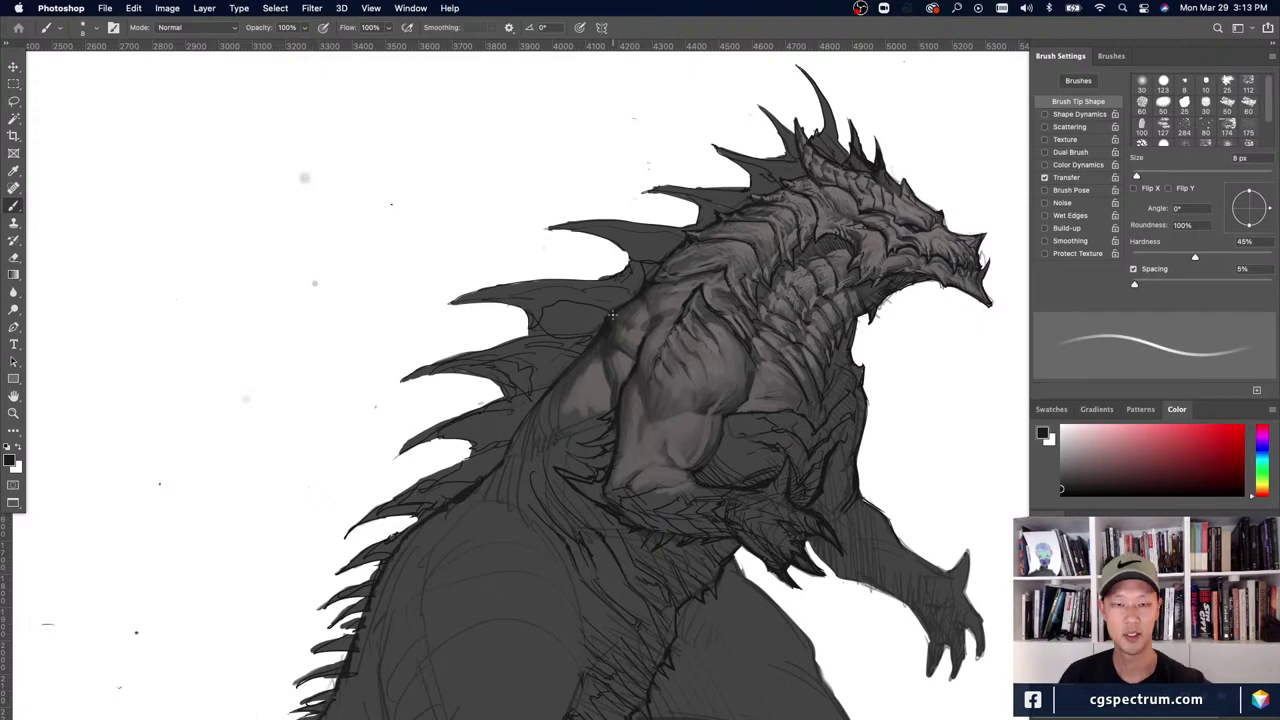
# - Shade the upper edge of the back muscle behind the arm with a sampled dark grey, using 15 px and 40 px brushes
pyautogui.press(']')
pyautogui.press(']')
pyautogui.press(']')
pyautogui.keyDown('alt'); pyautogui.click(578, 380); pyautogui.keyUp('alt')
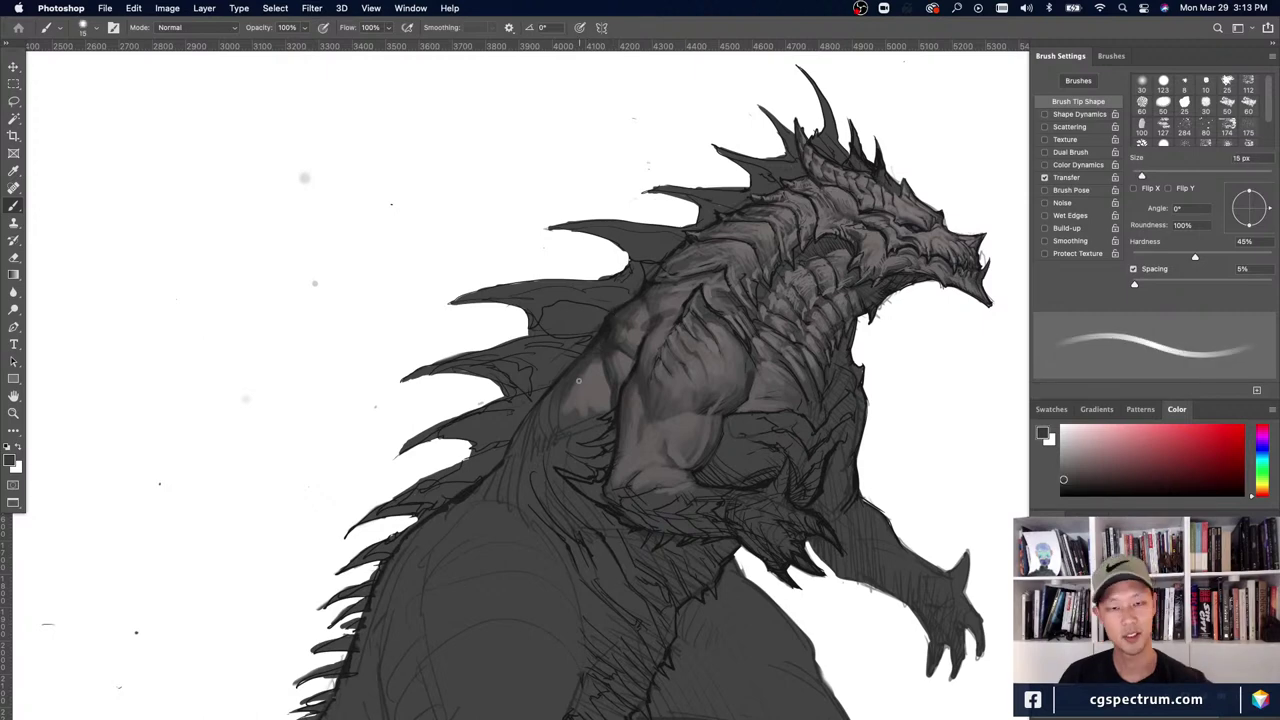
pyautogui.press(']')
pyautogui.press(']')
pyautogui.press(']')
pyautogui.press(']')
pyautogui.press(']')
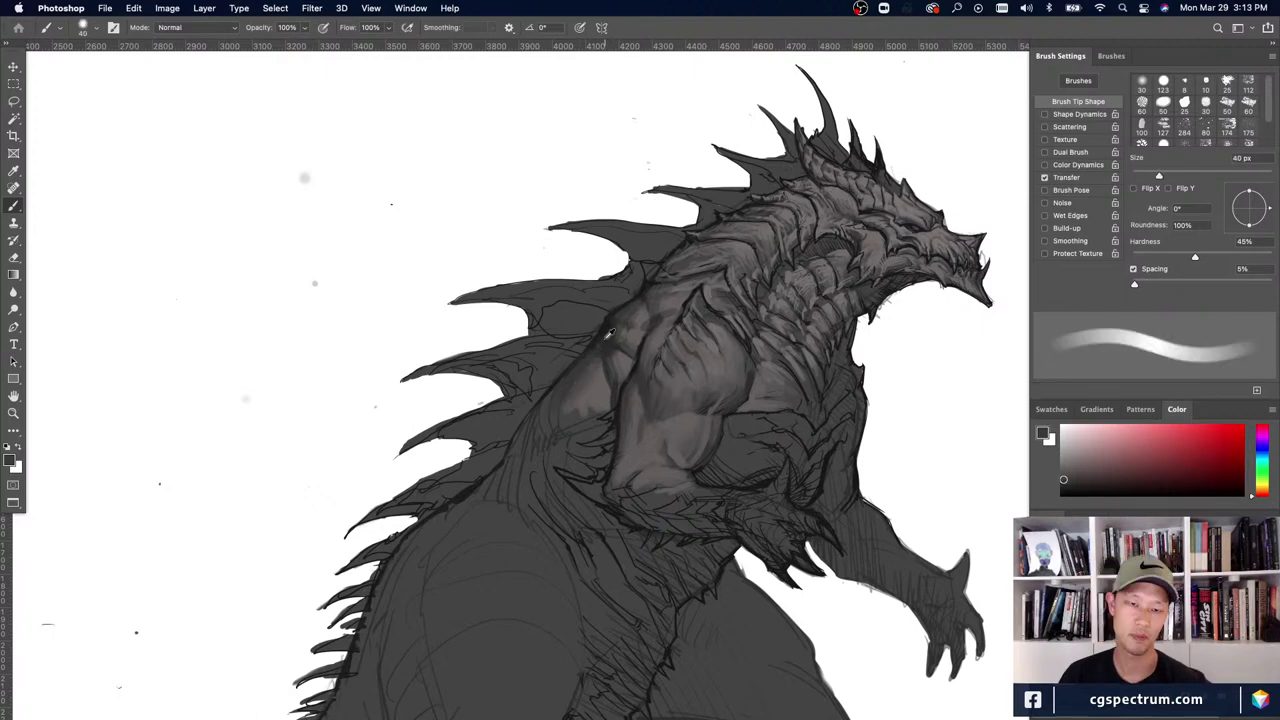
# - Redraw the thin back contour above the muscle behind the arm in sampled near-black with a 9 px brush
pyautogui.press('[')
pyautogui.press('[')
pyautogui.press('[')
pyautogui.press('[')
pyautogui.press('[')
pyautogui.keyDown('alt'); pyautogui.click(599, 331); pyautogui.keyUp('alt')
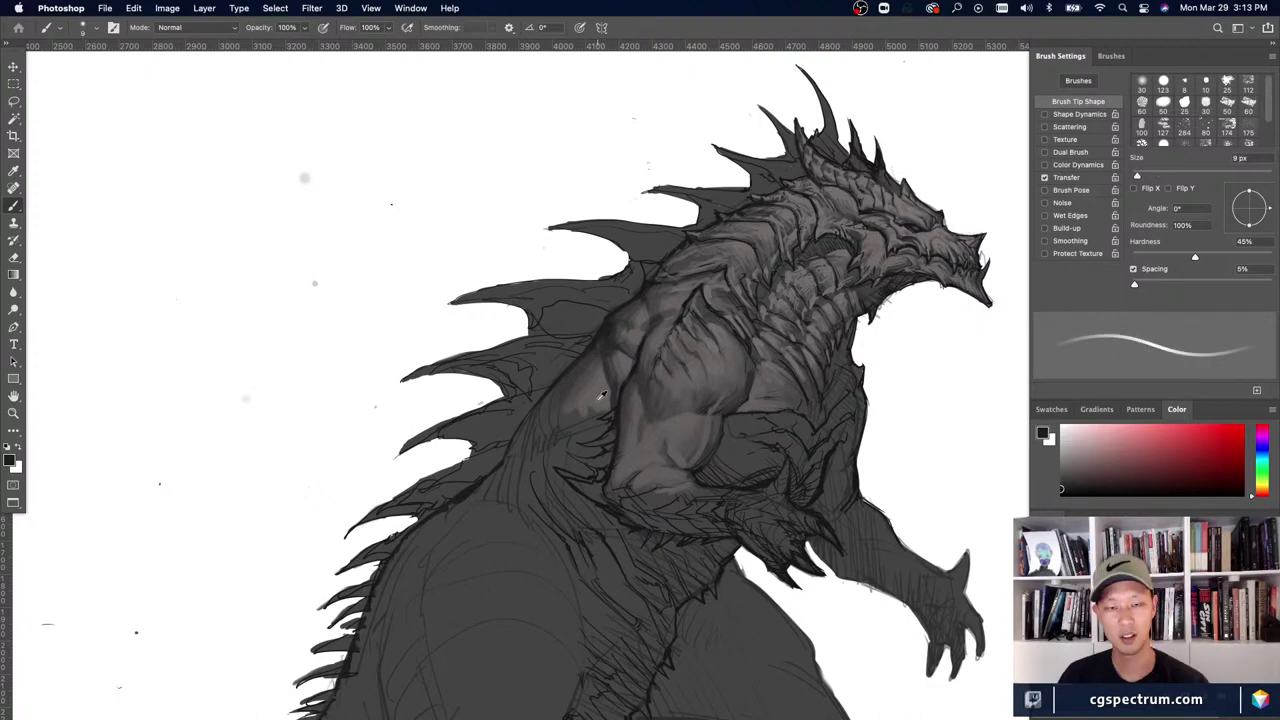
# - Build up the lit centre of the back muscle with a sampled mid grey, using 20 px, 25 px and 35 px brushes
pyautogui.press(']')
pyautogui.press(']')
pyautogui.press(']')
pyautogui.press(']')
pyautogui.keyDown('alt'); pyautogui.click(587, 376); pyautogui.keyUp('alt')
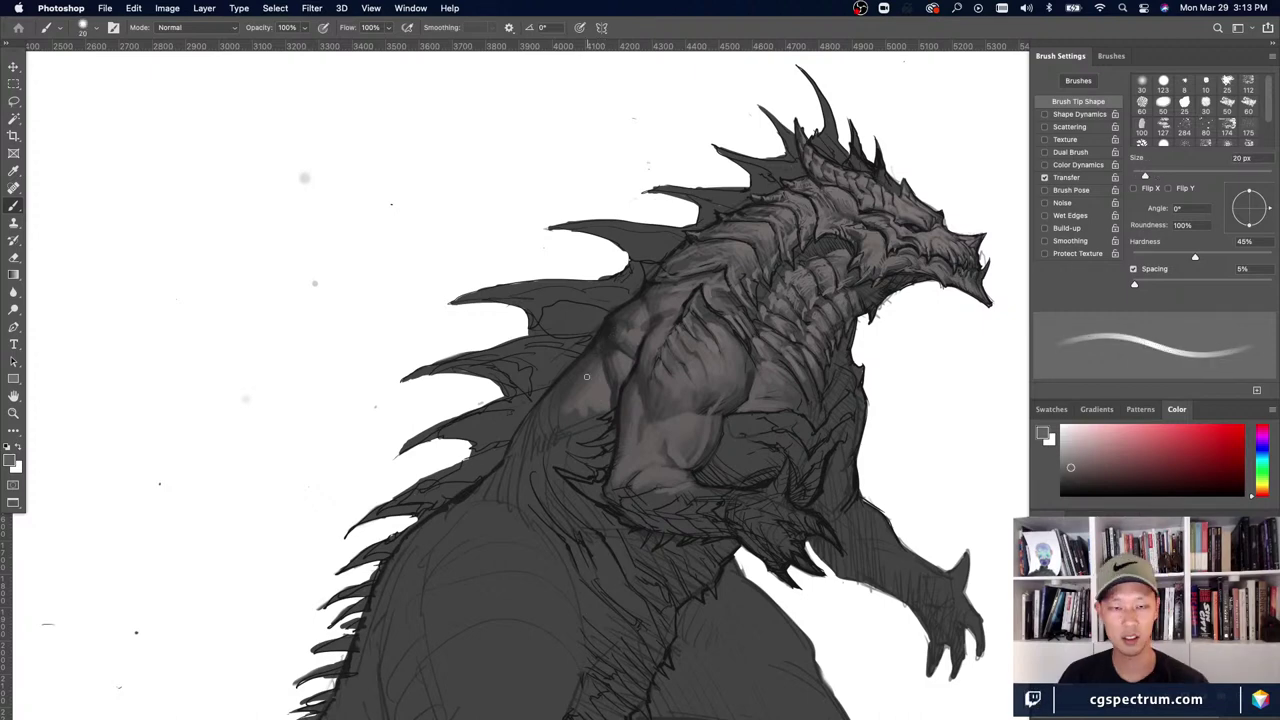
pyautogui.press(']')
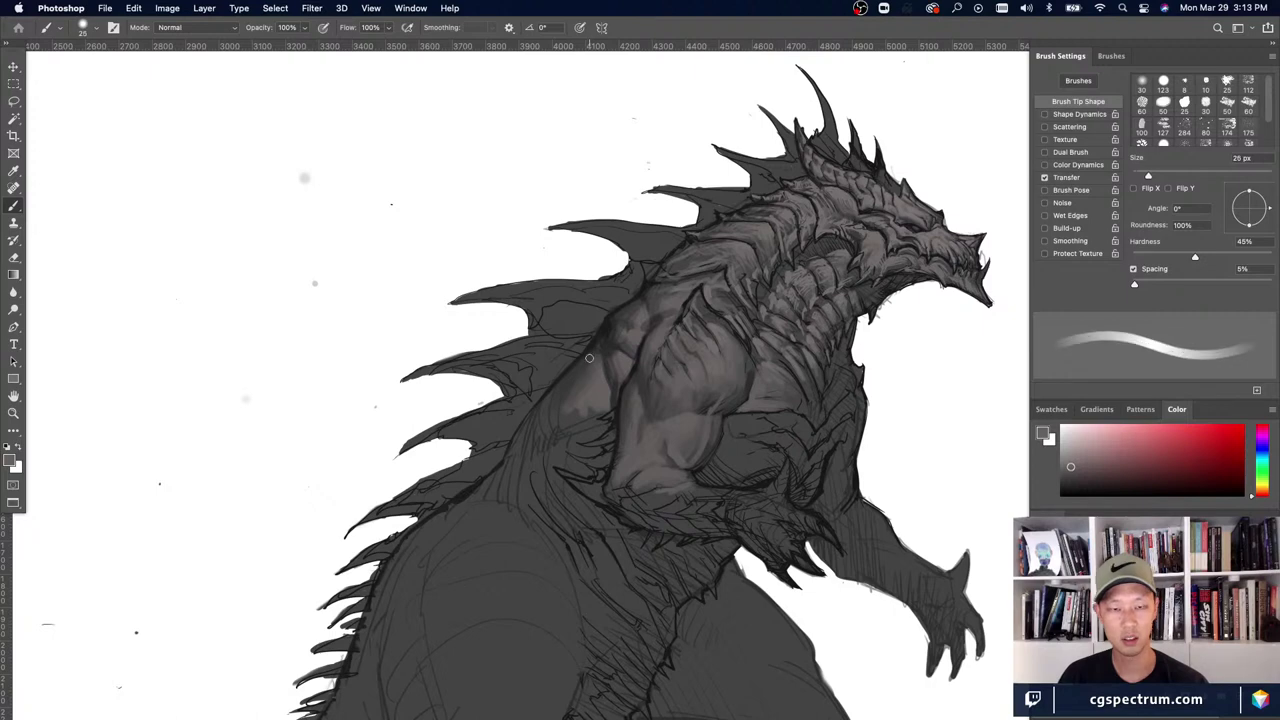
pyautogui.press(']')
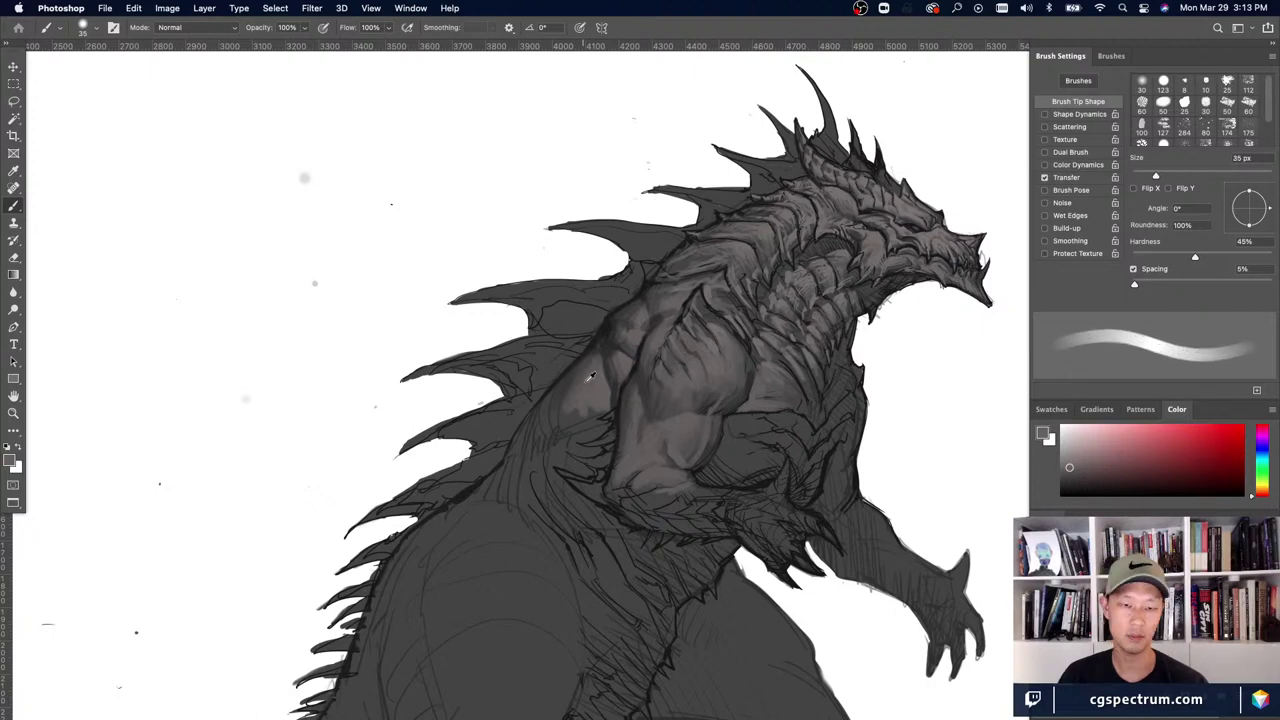
# - Soften the lower edge of the back muscle into the body with sampled mid and dark greys and a 40 px brush
pyautogui.keyDown('alt'); pyautogui.click(587, 380); pyautogui.keyUp('alt')
pyautogui.press(']')
pyautogui.moveTo(606, 394)
pyautogui.mouseDown()
pyautogui.moveTo(584, 418)
pyautogui.moveTo(563, 413)
pyautogui.mouseUp()
pyautogui.keyDown('alt'); pyautogui.click(556, 392); pyautogui.keyUp('alt')
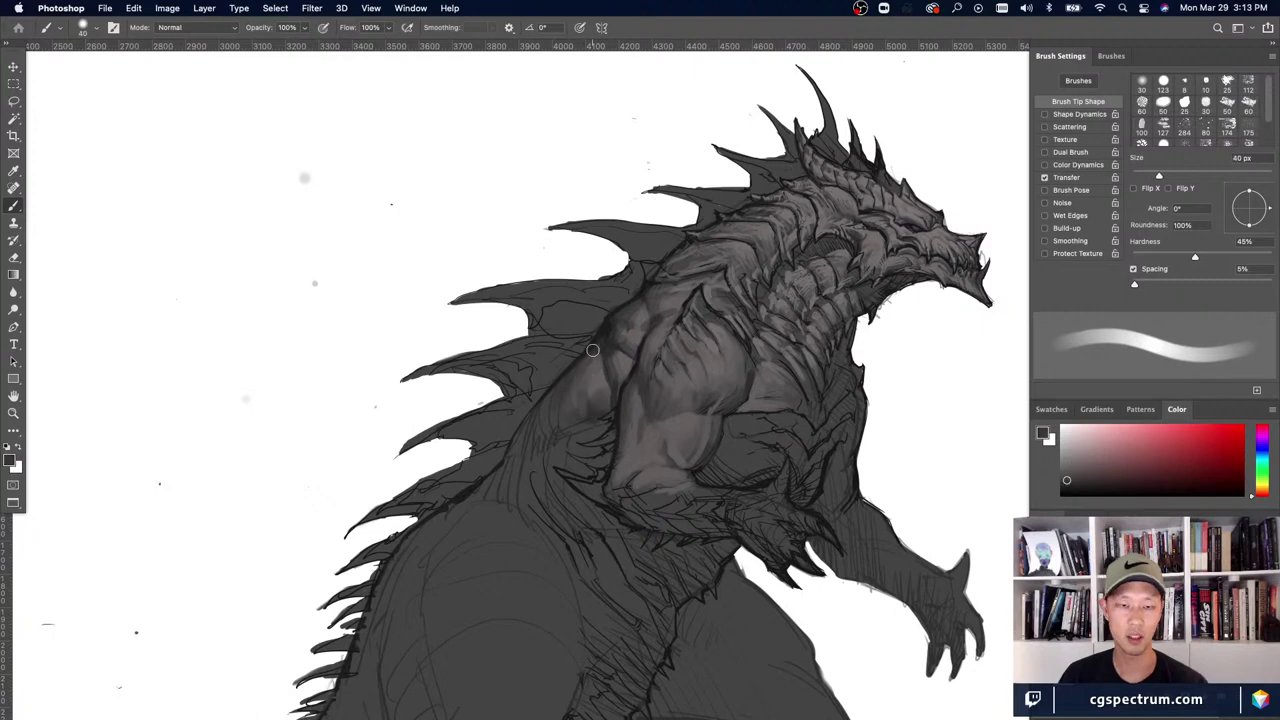
# - Block in light planes on the rib muscles just behind the elbow with a sampled mid grey, using 20 px and 25 px brushes
pyautogui.keyDown('alt'); pyautogui.click(593, 376); pyautogui.keyUp('alt')
pyautogui.press('[')
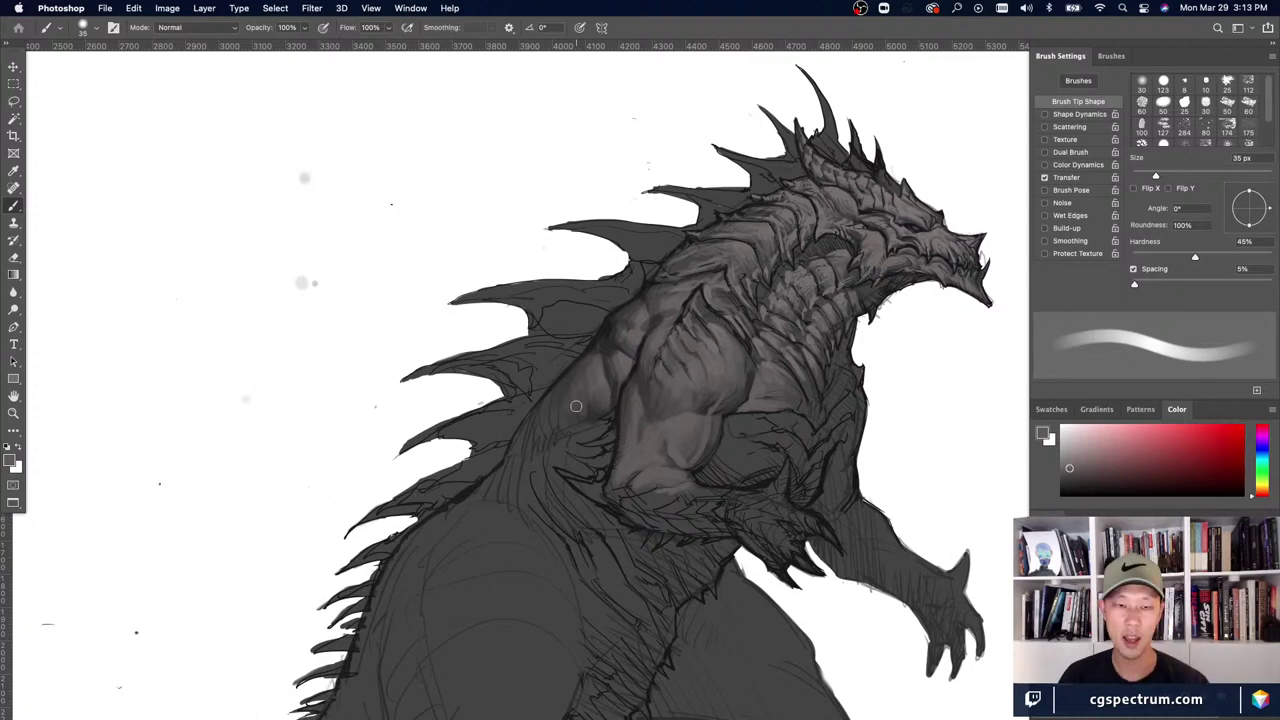
pyautogui.press('[')
pyautogui.press('[')
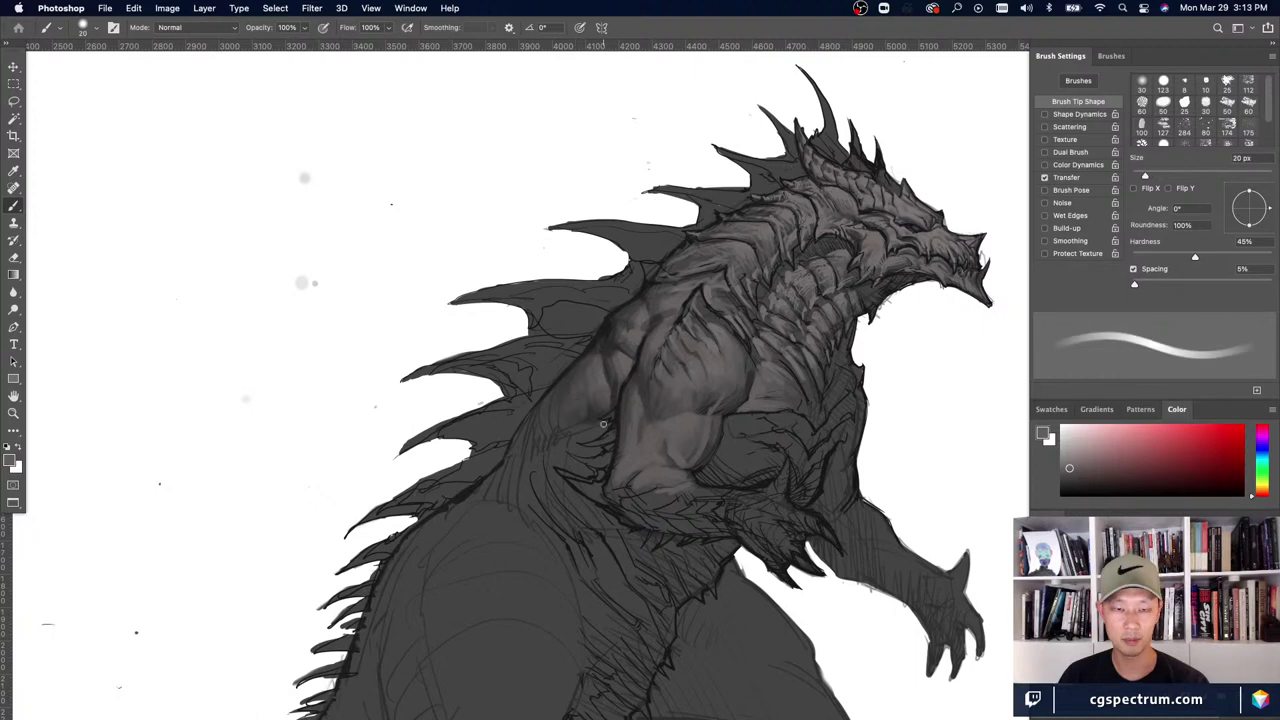
pyautogui.press(']')
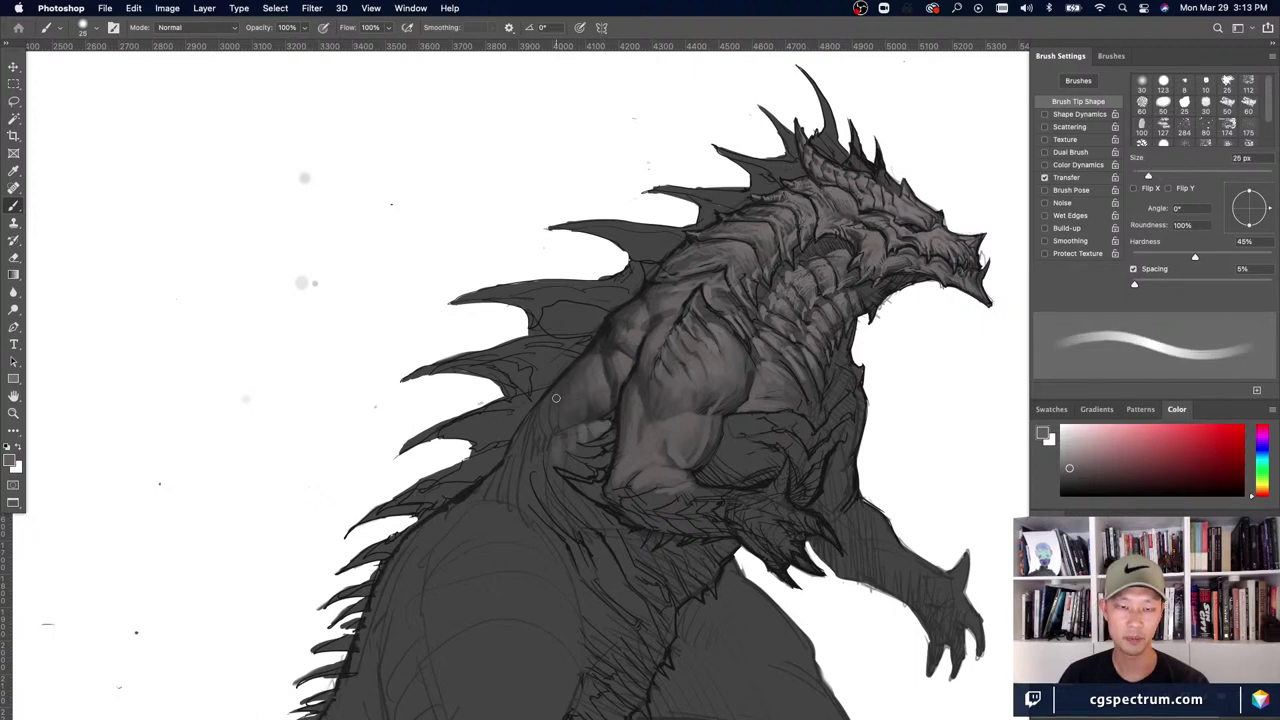
# - Darken the sloping edge of the back beside the rib muscles with sampled dark greys, using 25 px, 30 px and 35 px brushes
pyautogui.press(']')
pyautogui.keyDown('alt'); pyautogui.click(566, 394); pyautogui.keyUp('alt')
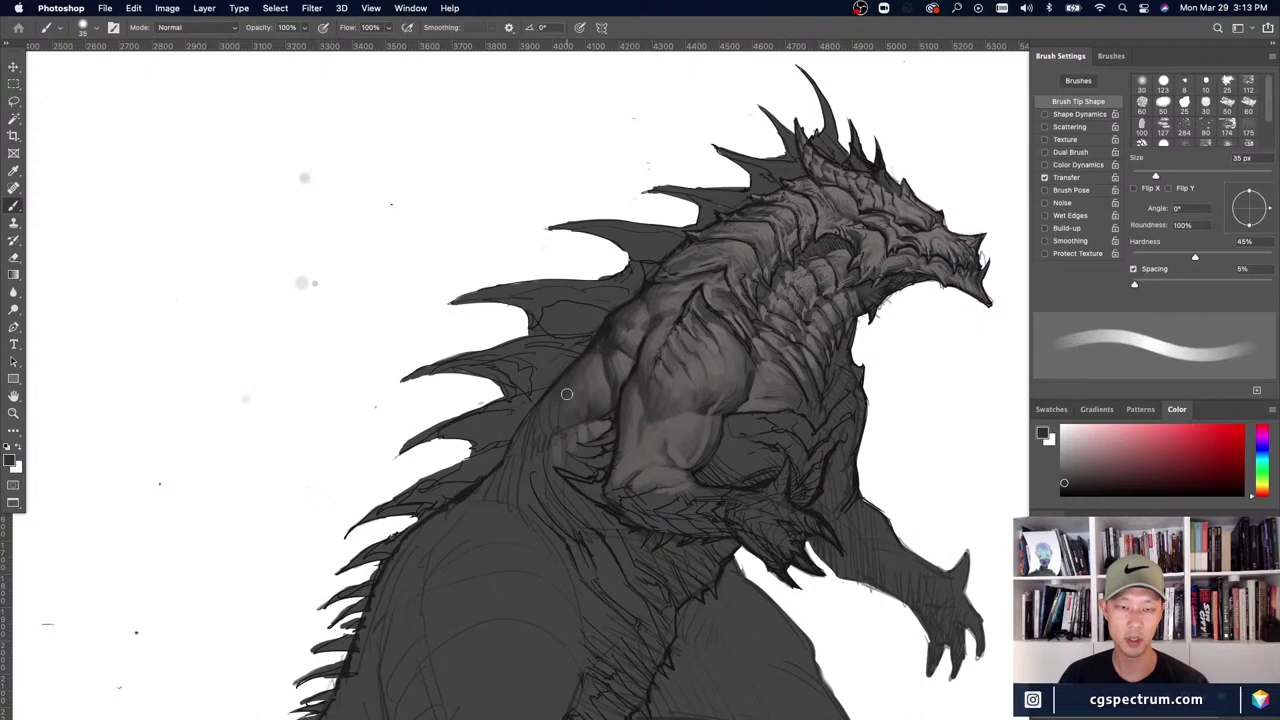
pyautogui.press('[')
pyautogui.keyDown('alt'); pyautogui.click(538, 404); pyautogui.keyUp('alt')
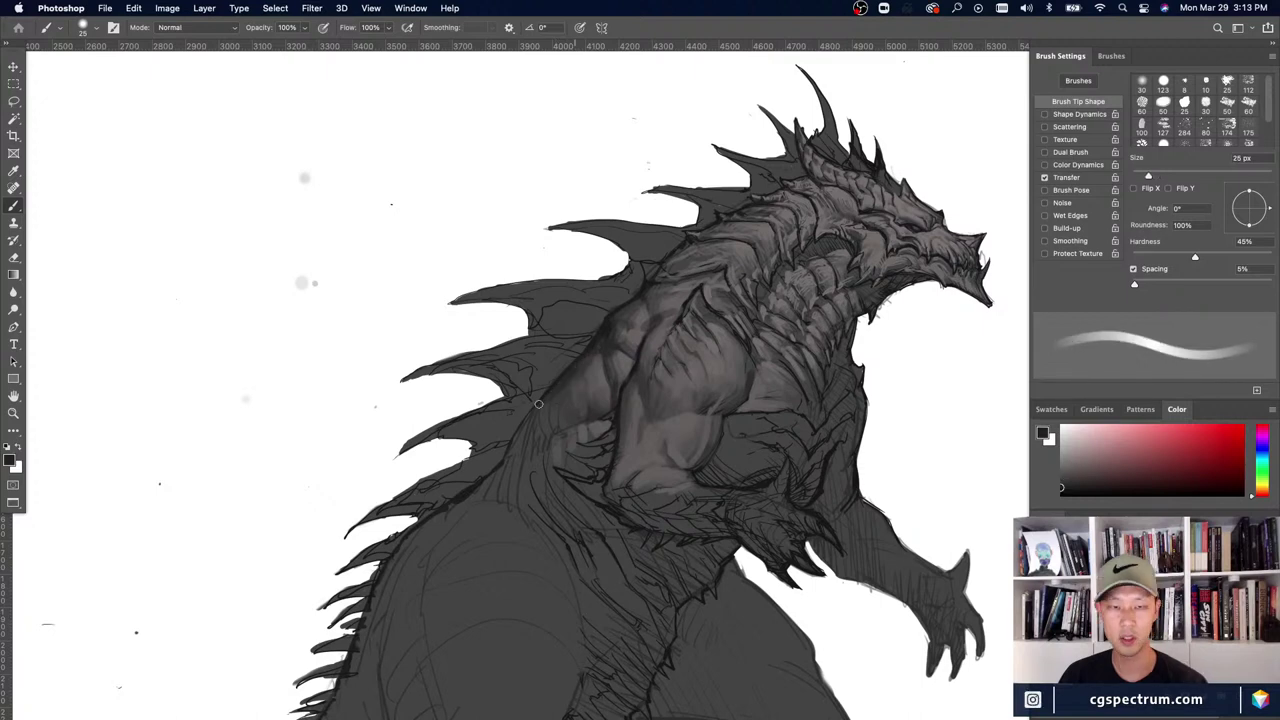
pyautogui.press(']')
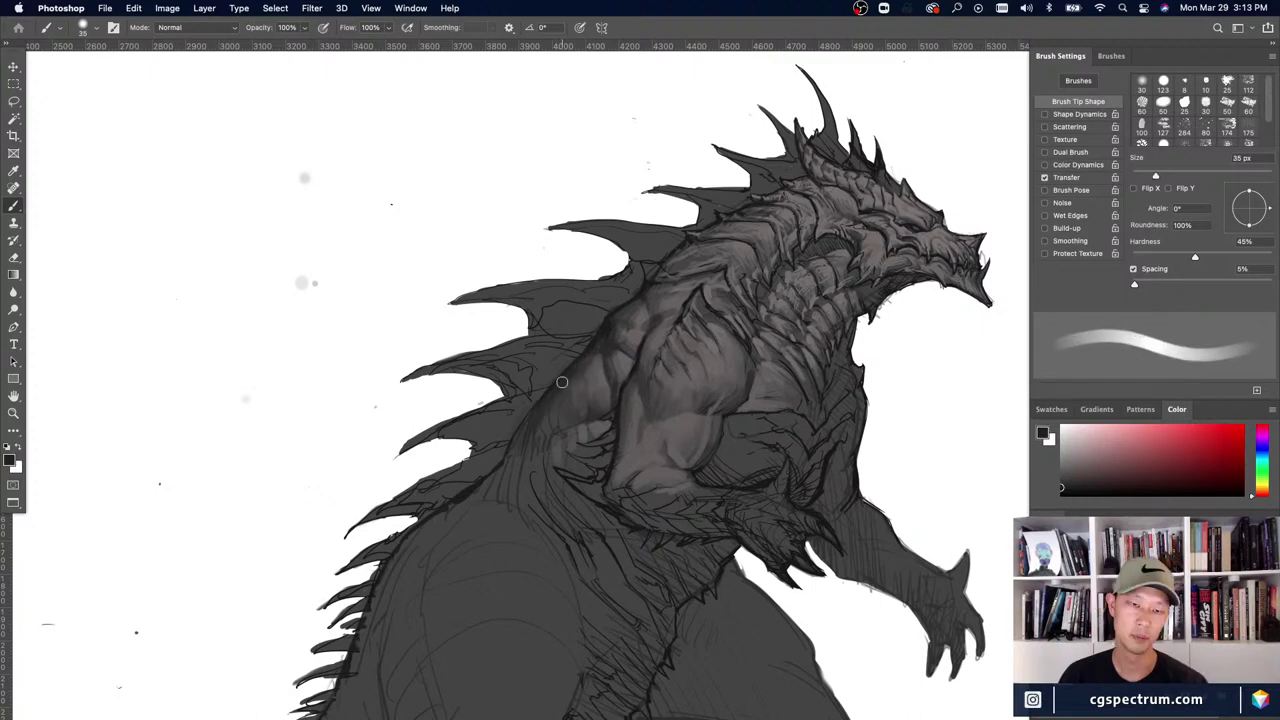
pyautogui.press('[')
pyautogui.keyDown('alt'); pyautogui.click(529, 404); pyautogui.keyUp('alt')
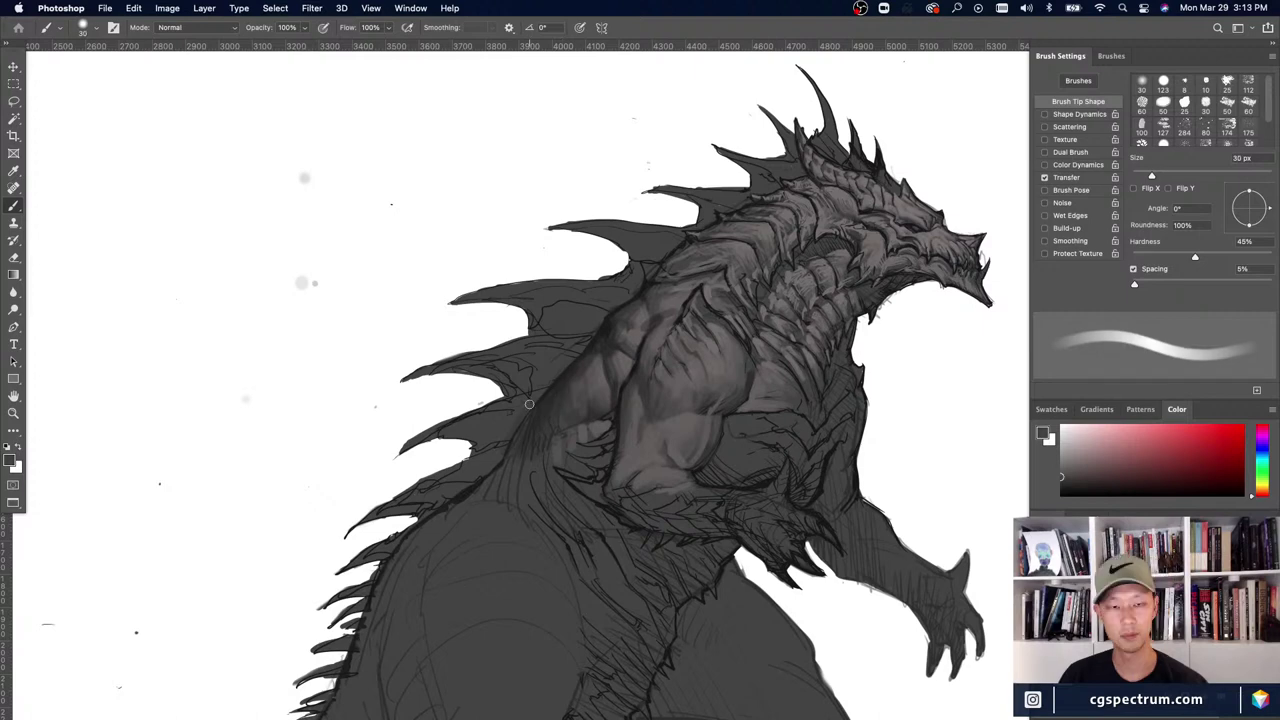
# - Redefine the back contour running down toward the hip with sampled near-black and dark grey, using 10 px and 20 px brushes
pyautogui.press('[')
pyautogui.keyDown('alt'); pyautogui.click(547, 399); pyautogui.keyUp('alt')
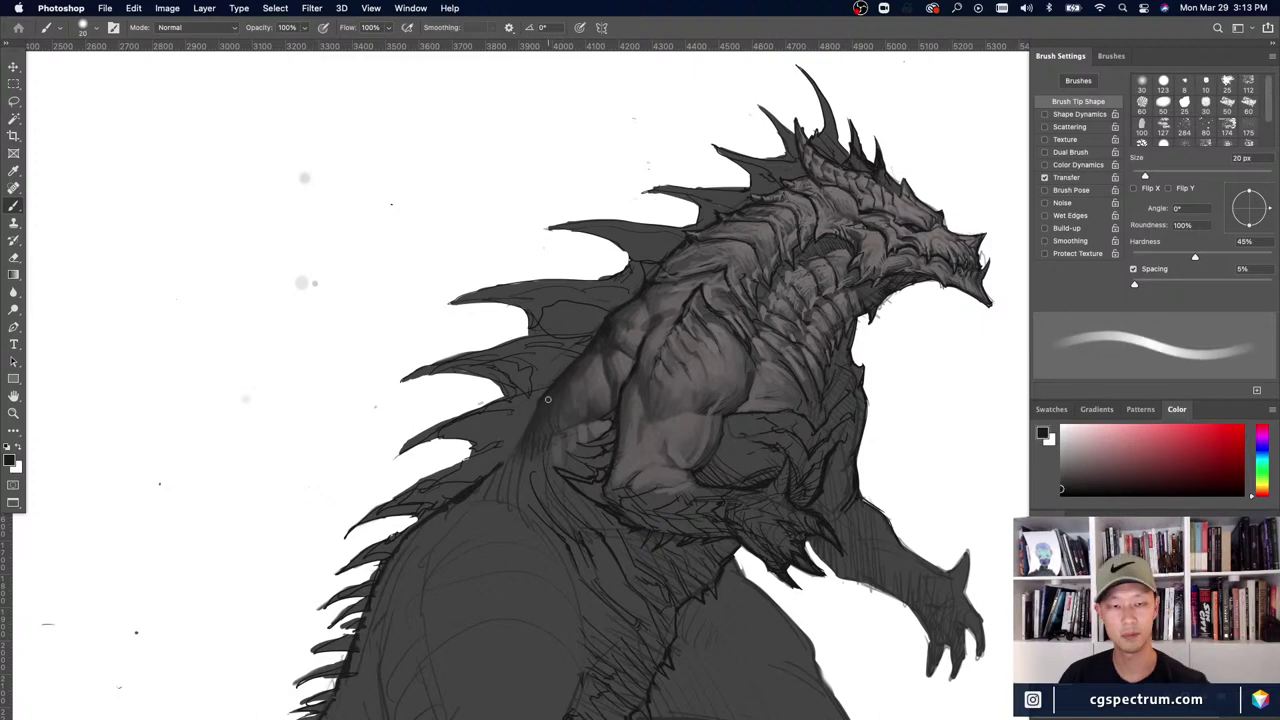
pyautogui.press('[')
pyautogui.keyDown('alt'); pyautogui.click(484, 478); pyautogui.keyUp('alt')
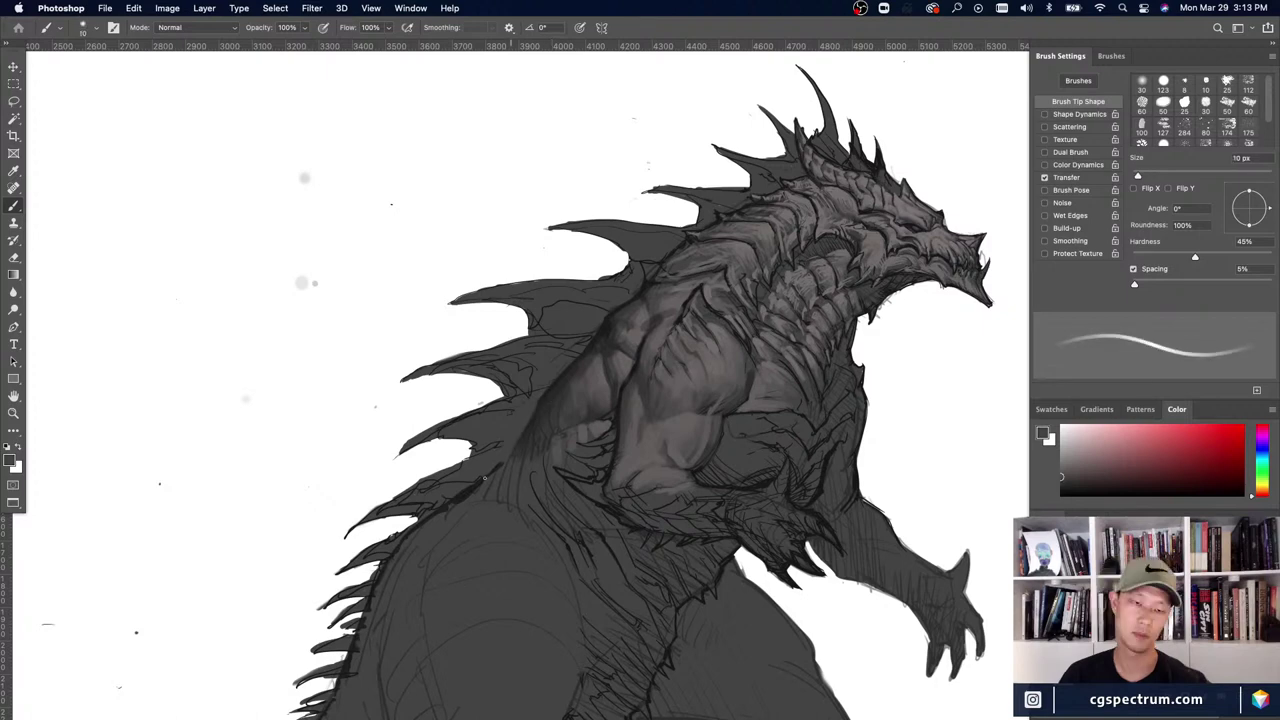
pyautogui.press(']')
pyautogui.keyDown('alt'); pyautogui.click(540, 381); pyautogui.keyUp('alt')
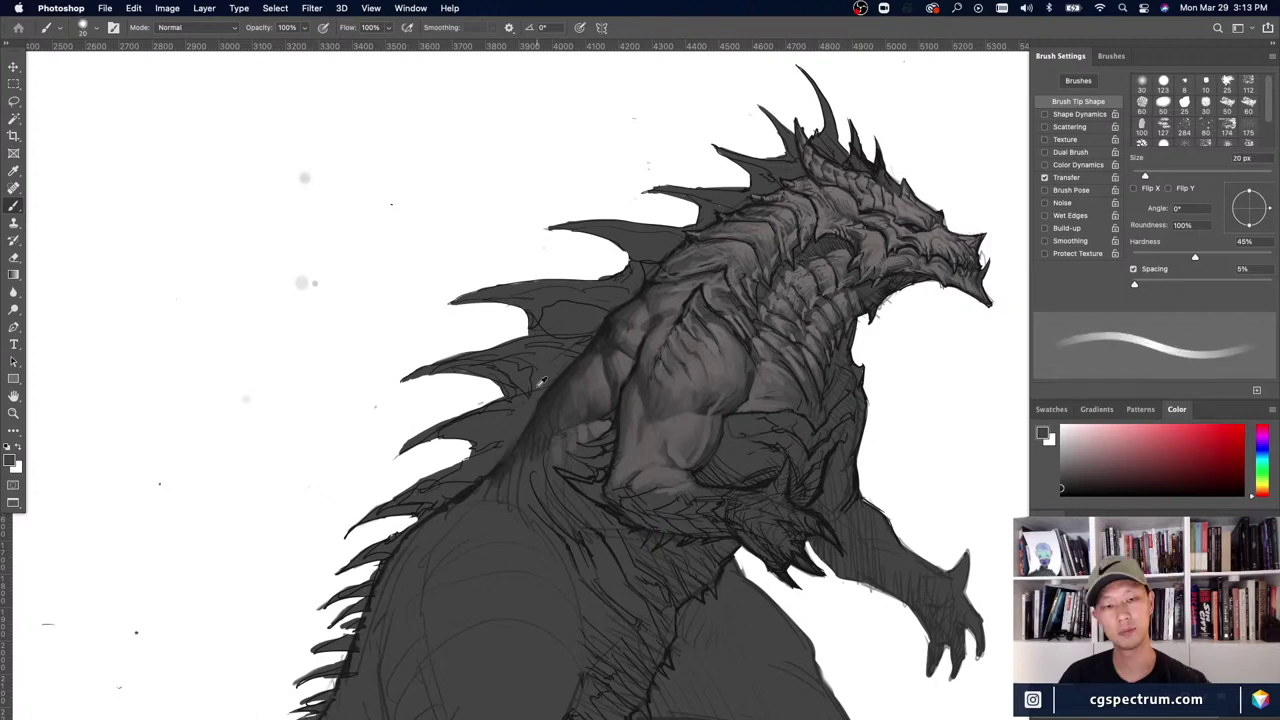
# - Review the lighting across the whole creature and undo the stray dab on the white background
pyautogui.hotkey('ctrl', '-')
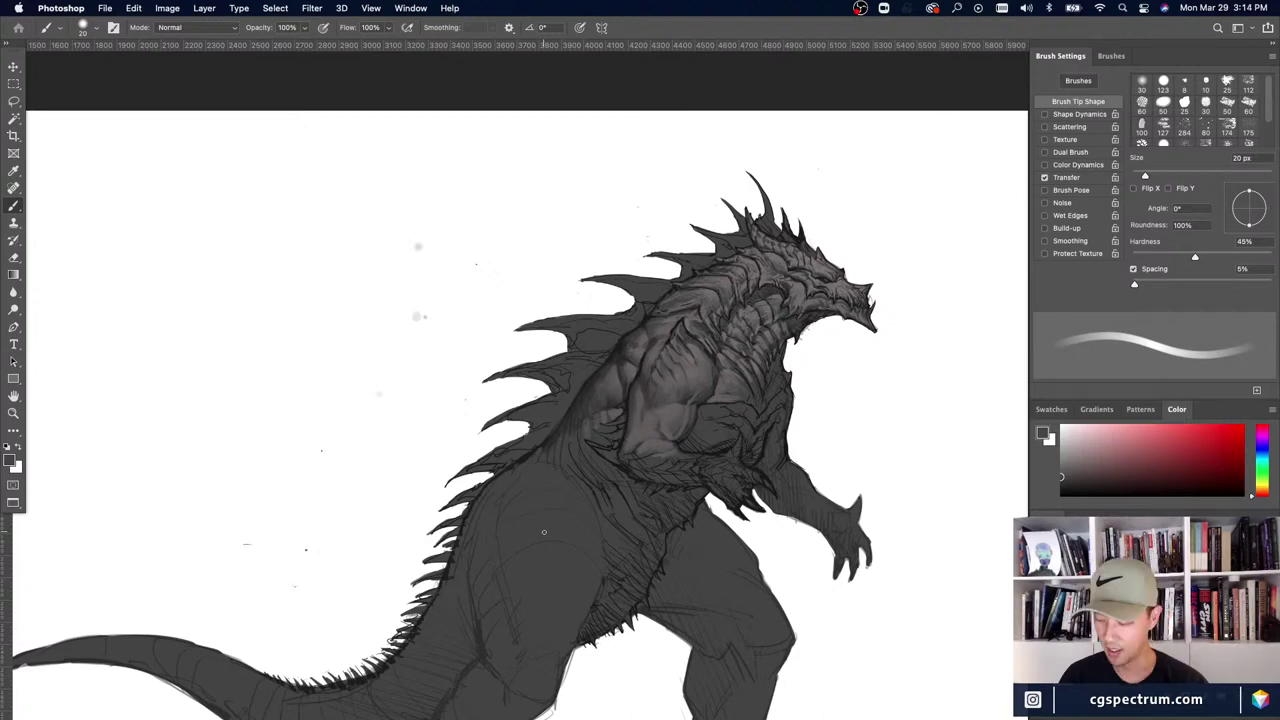
pyautogui.hotkey('ctrl', '-')
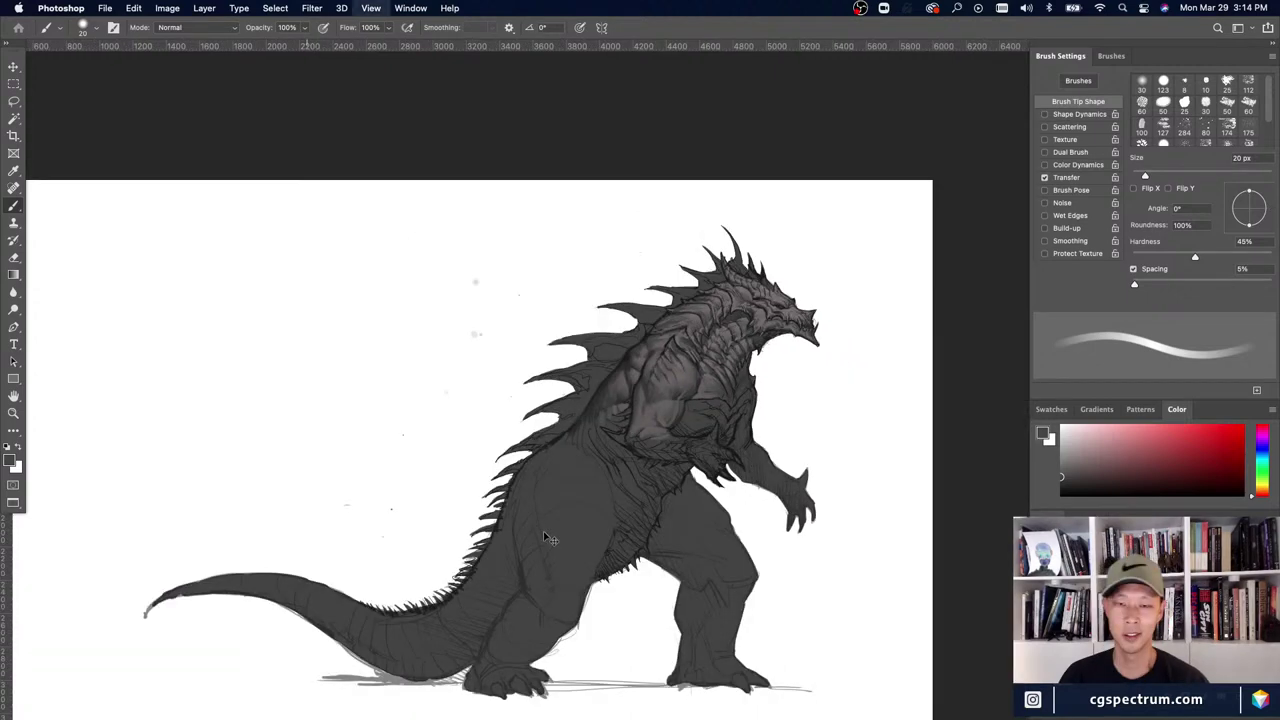
pyautogui.hotkey('ctrl', '+')
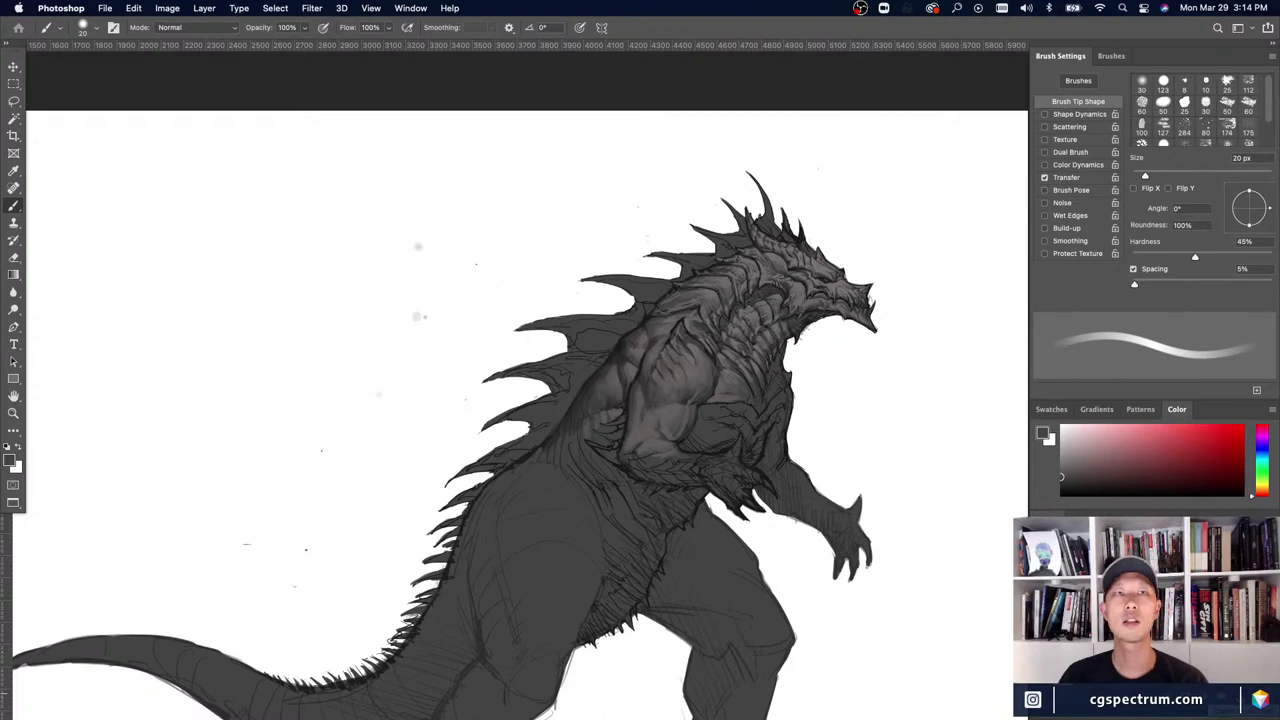
pyautogui.hotkey('ctrl', '-')
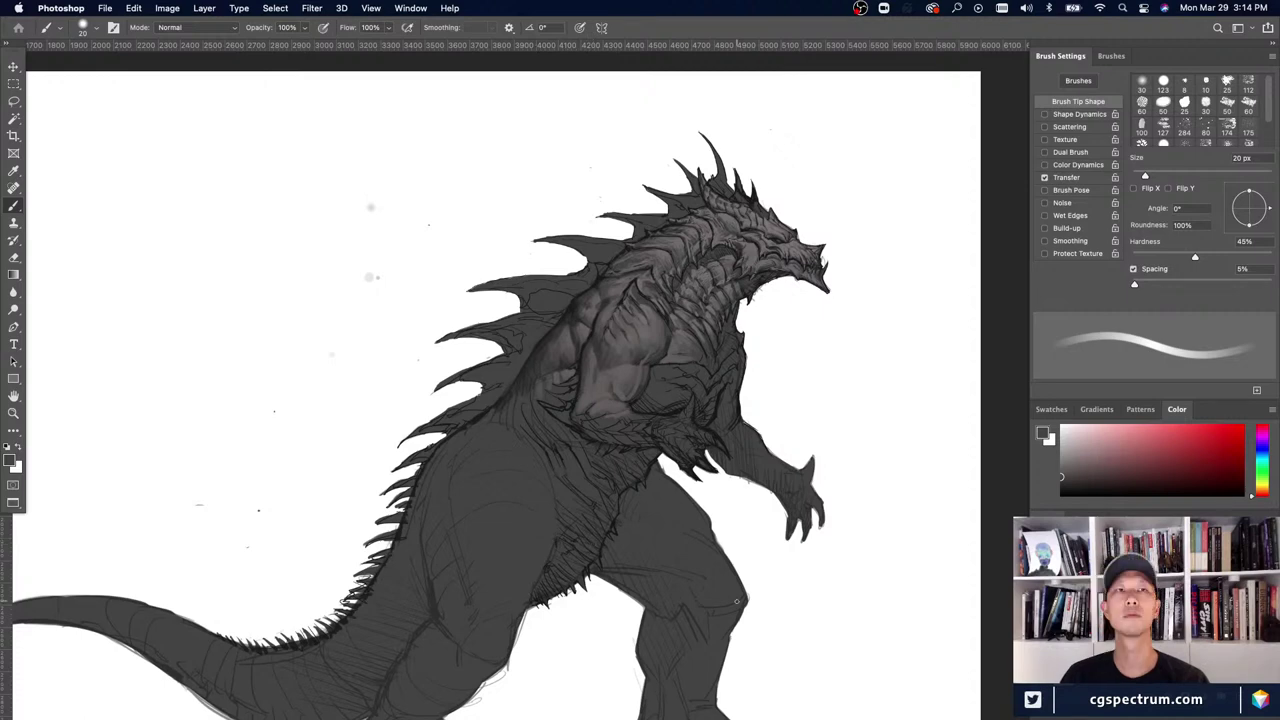
pyautogui.moveTo(737, 601); pyautogui.dragTo(673, 545)
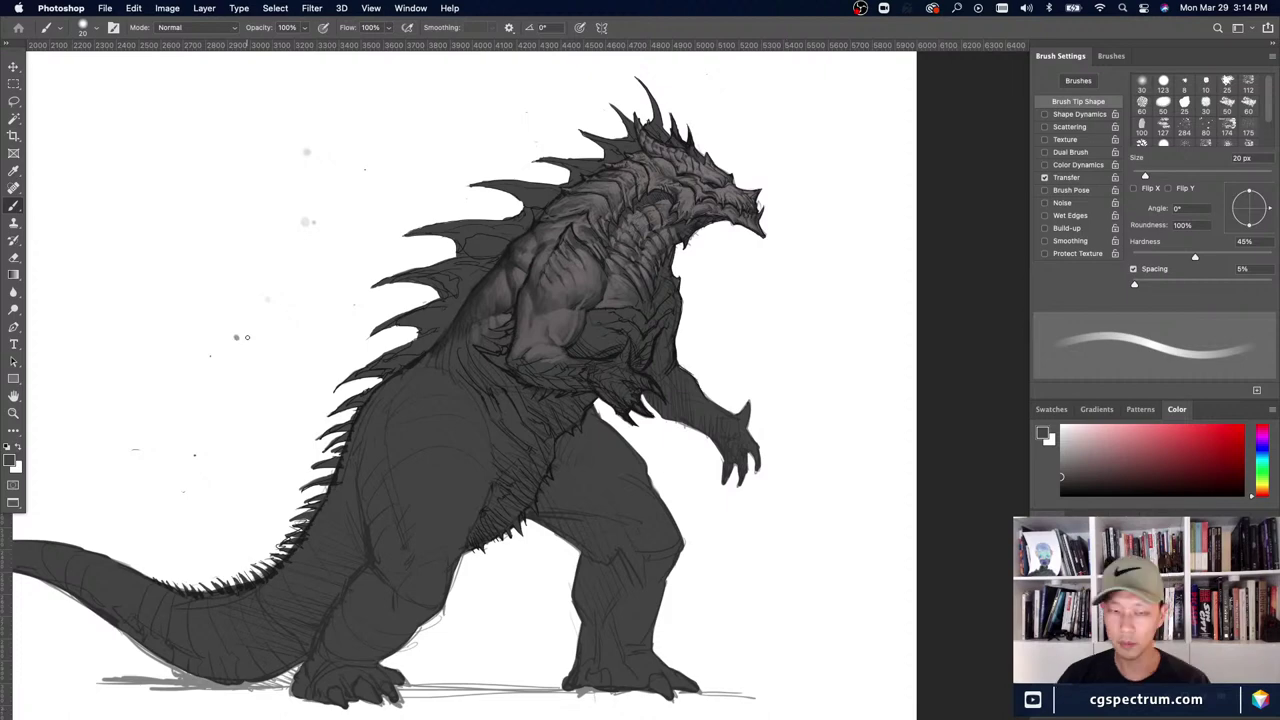
pyautogui.press('super+equal')
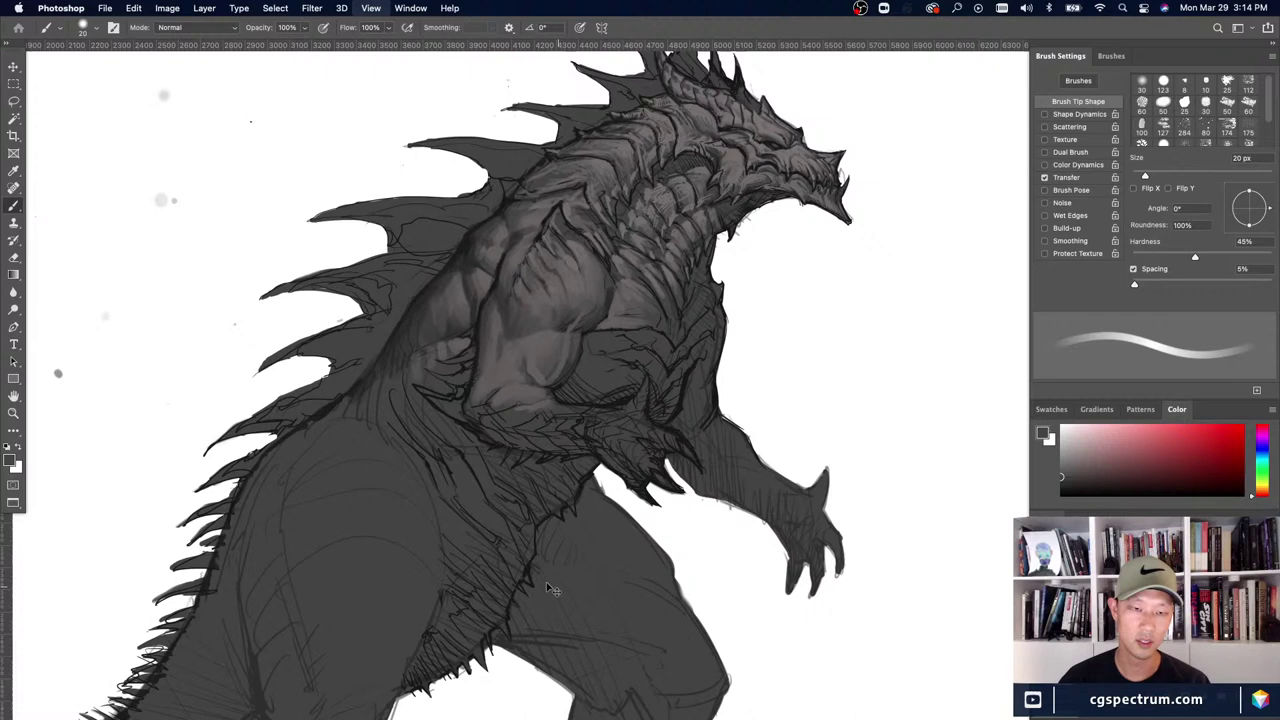
pyautogui.hscroll(-2, 546, 582)
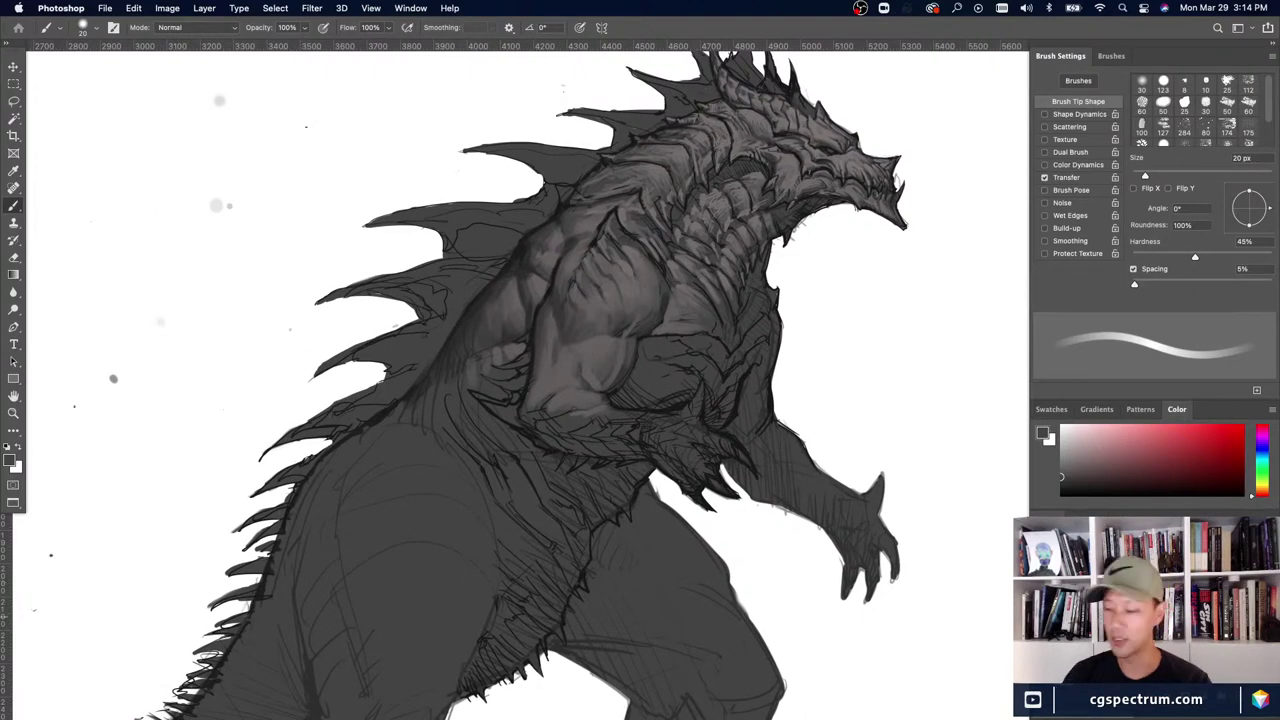
pyautogui.press('super+z')
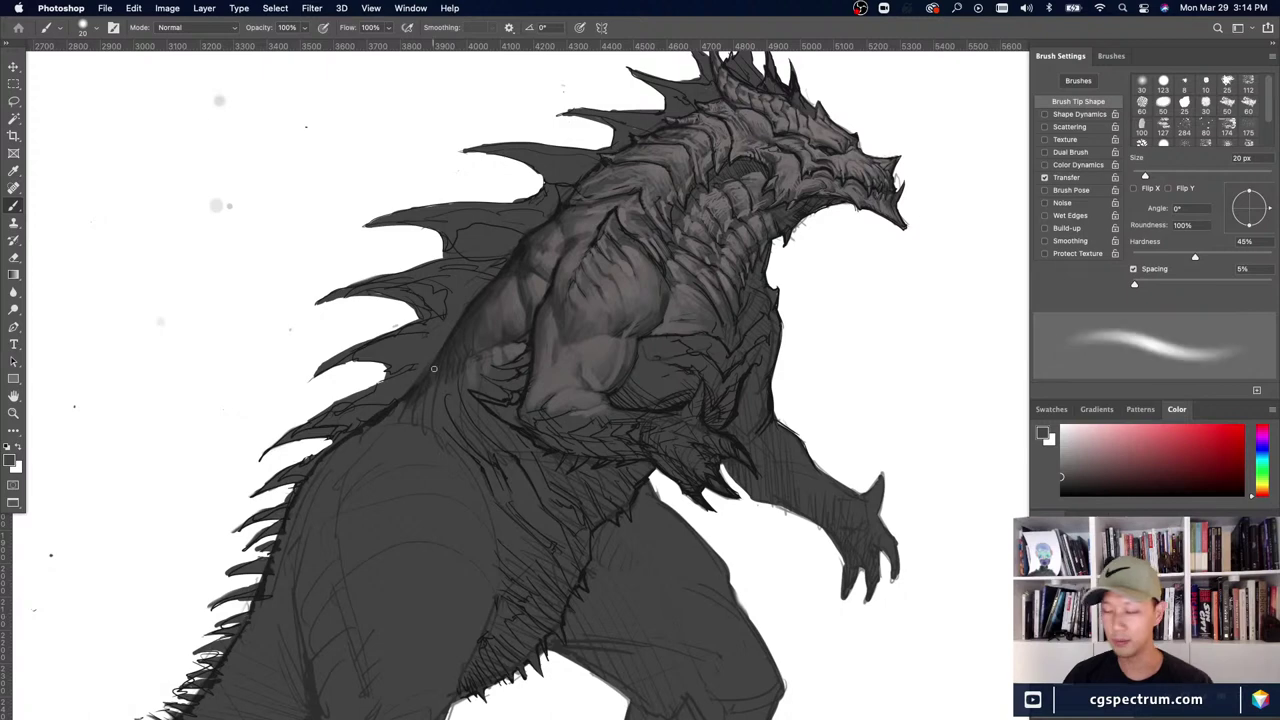
# - Brighten the rib muscles behind the elbow with mid grey, using 20 px and 25 px brushes
pyautogui.click(1069, 468)
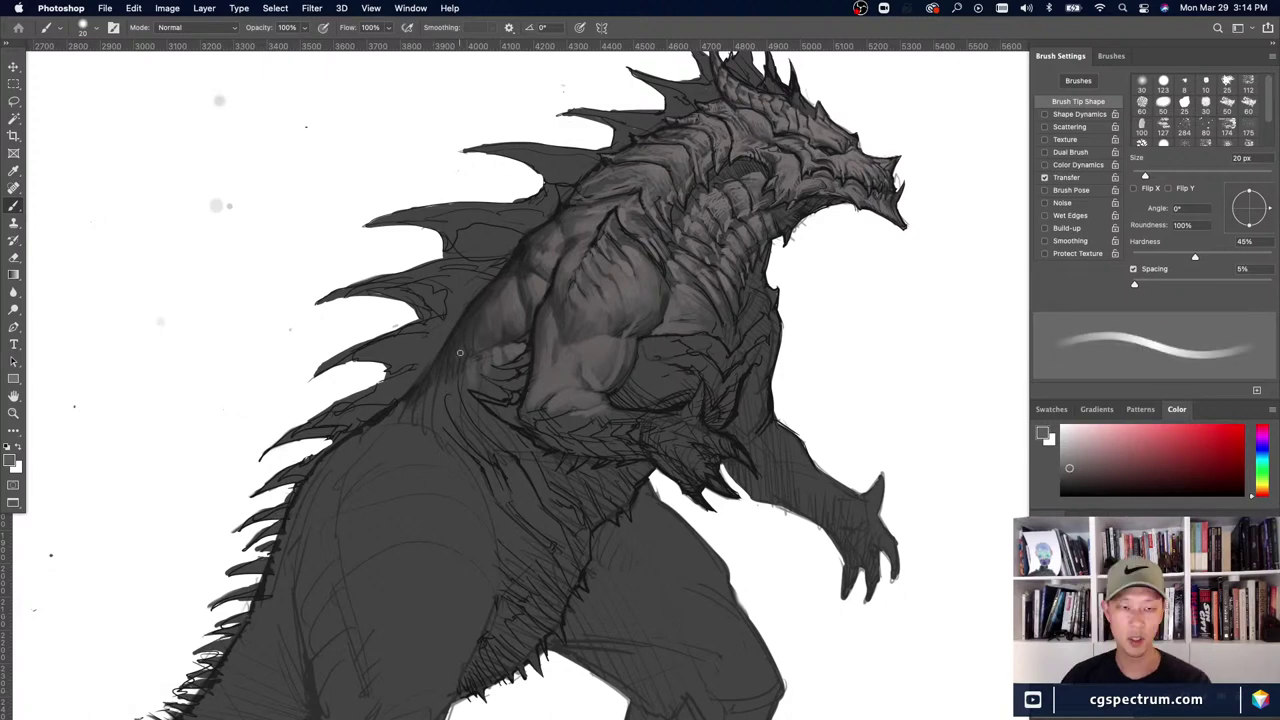
pyautogui.moveTo(515, 372); pyautogui.dragTo(500, 376)
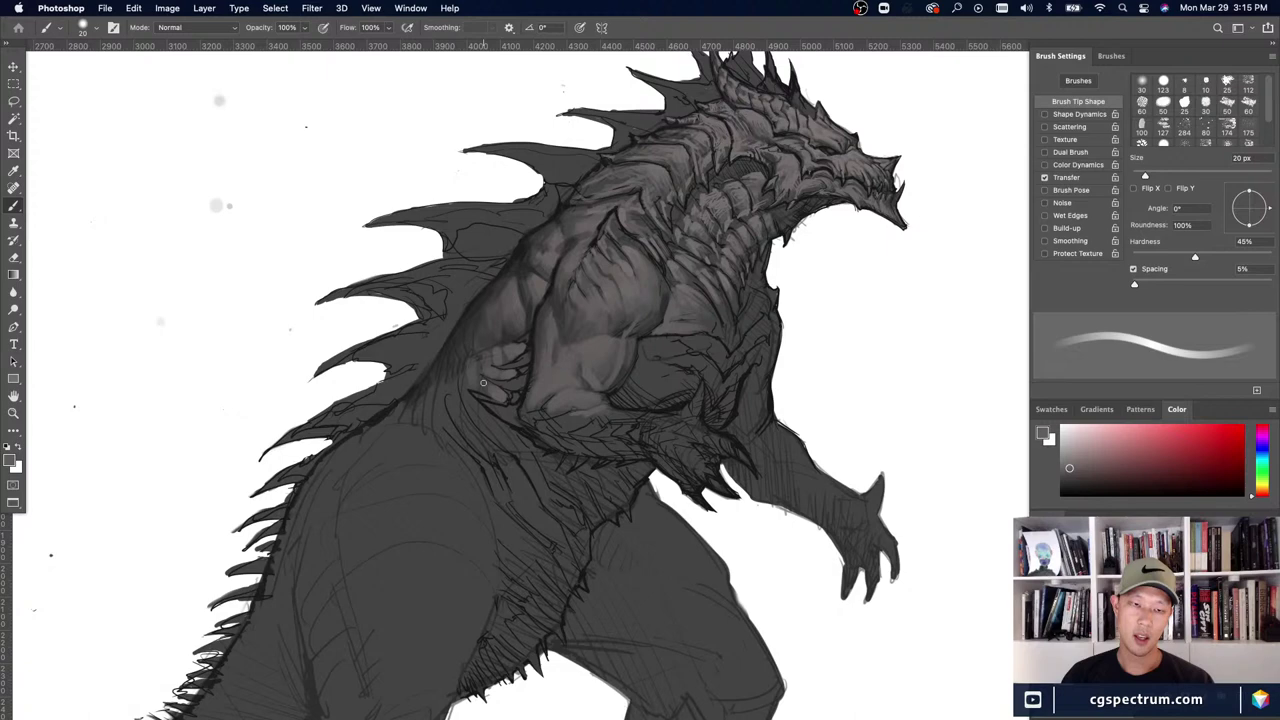
pyautogui.press(']')
pyautogui.keyDown('alt'); pyautogui.click(470, 373); pyautogui.keyUp('alt')
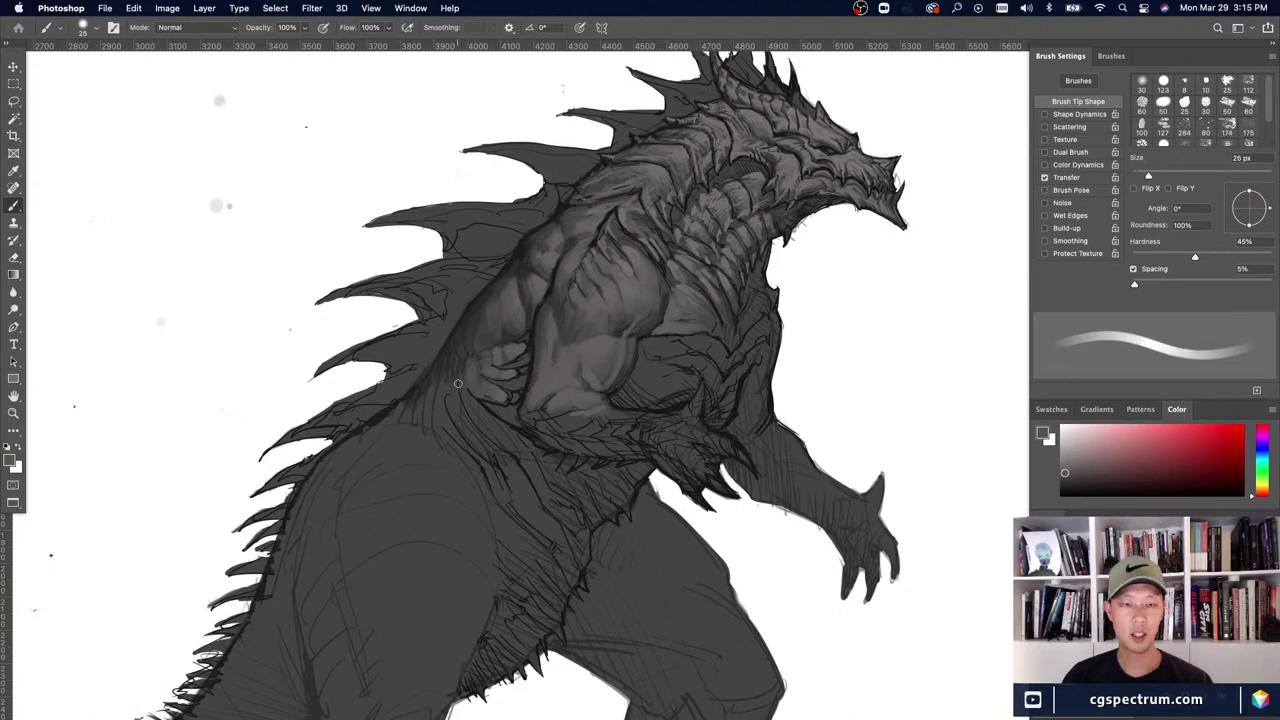
# - Blend the rear edge of the rib muscles into the darker back with sampled light and dark greys and a 25 px brush
pyautogui.keyDown('alt'); pyautogui.click(460, 380); pyautogui.keyUp('alt')
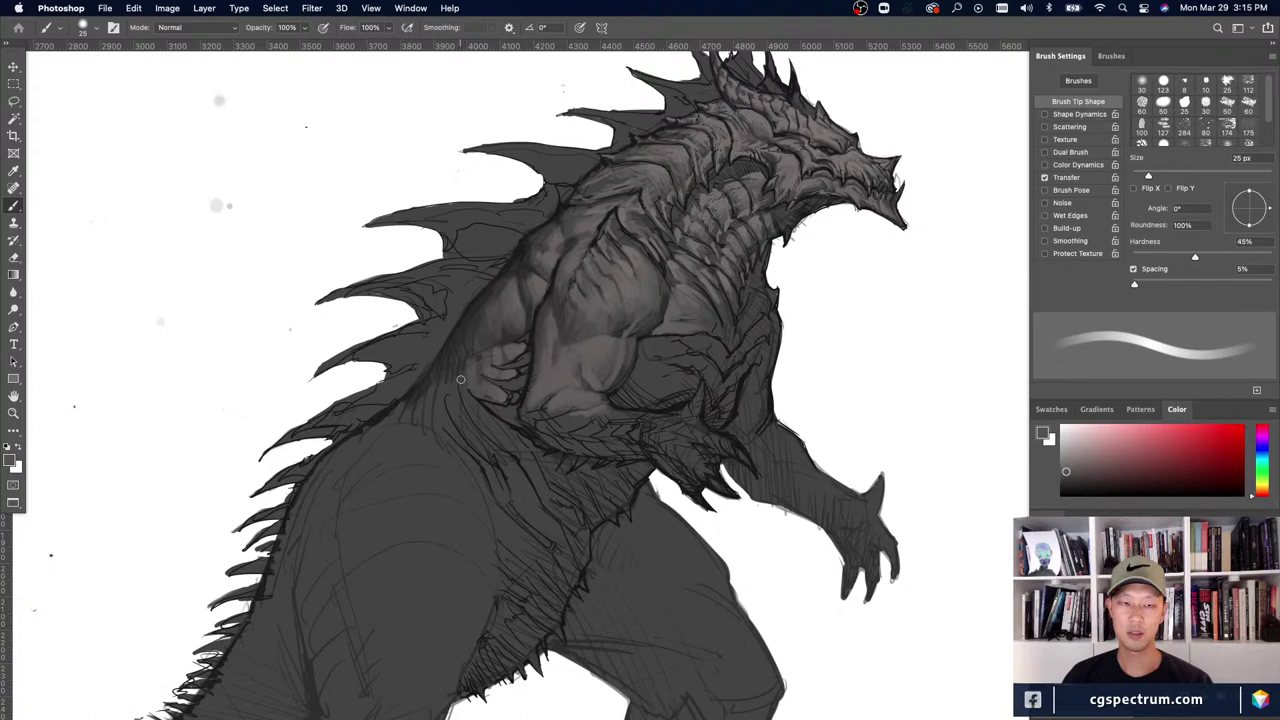
pyautogui.keyDown('alt'); pyautogui.click(475, 369); pyautogui.keyUp('alt')
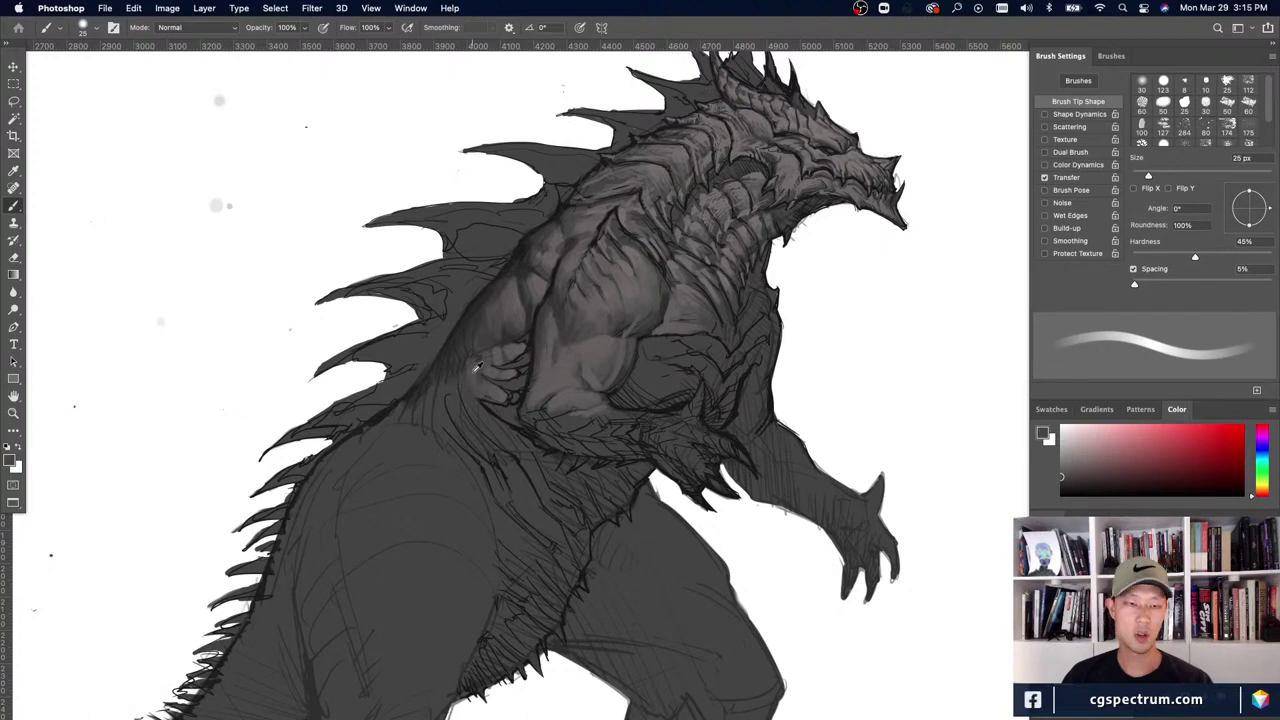
pyautogui.keyDown('alt'); pyautogui.click(514, 349); pyautogui.keyUp('alt')
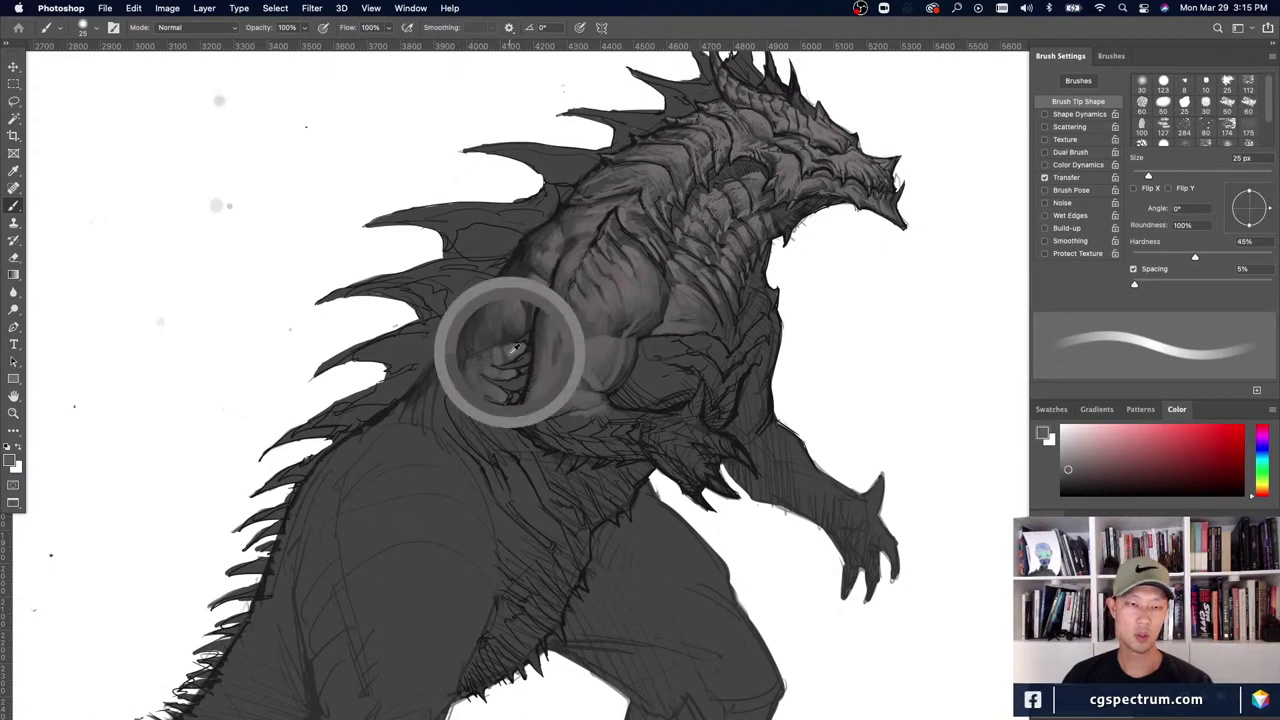
pyautogui.keyDown('alt'); pyautogui.click(444, 391); pyautogui.keyUp('alt')
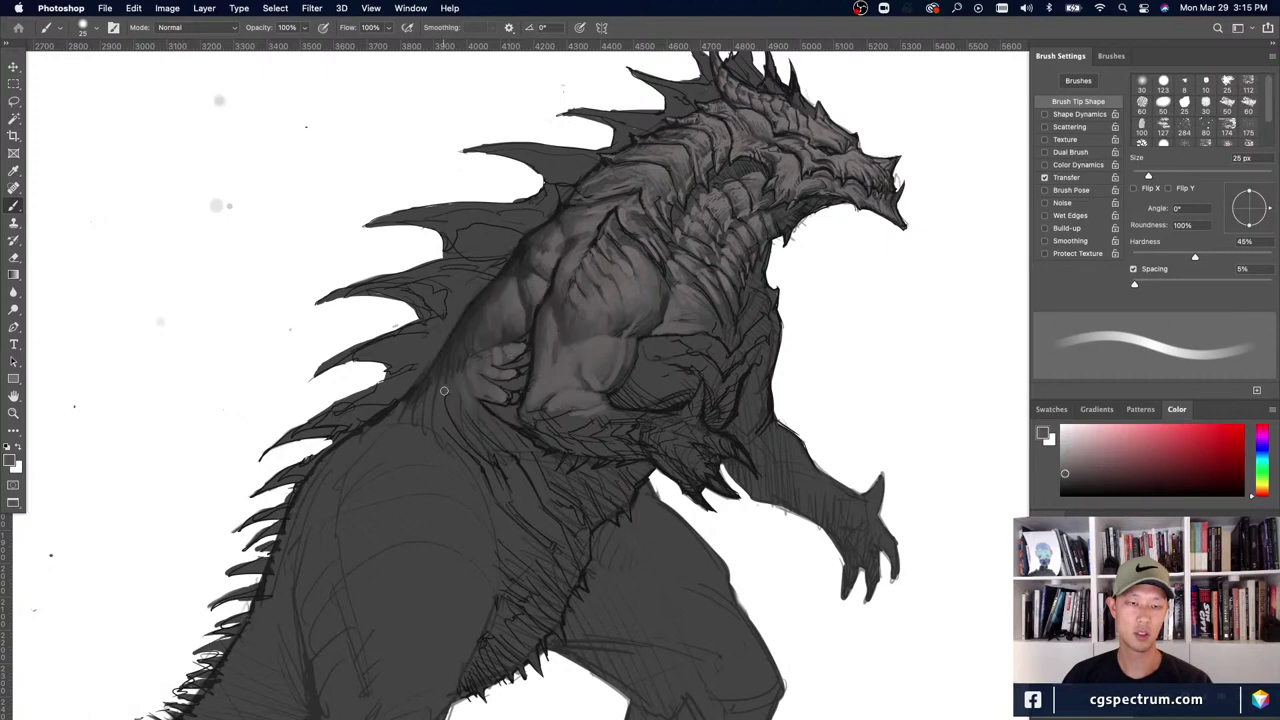
pyautogui.keyDown('alt'); pyautogui.click(447, 367); pyautogui.keyUp('alt')
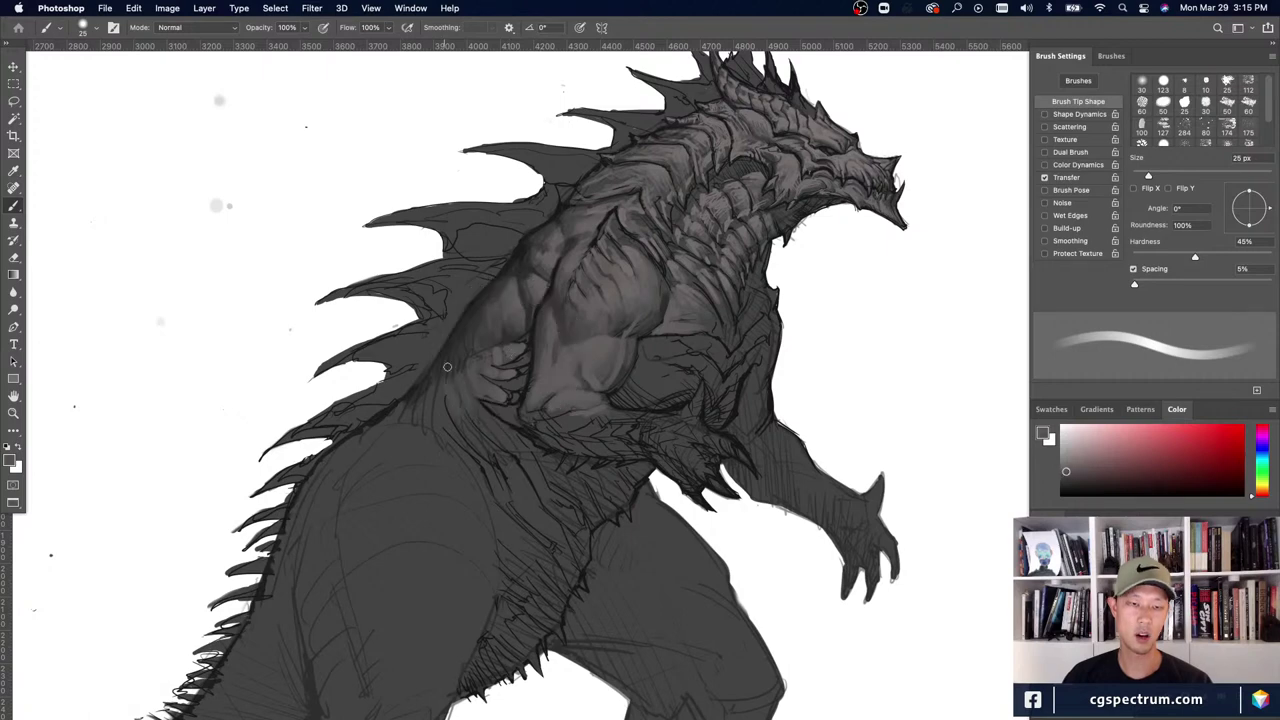
# - Paint light mid-grey strands on the flank below the rib muscles and under the elbow, using 10 px, 20 px and 25 px brushes
pyautogui.press('[')
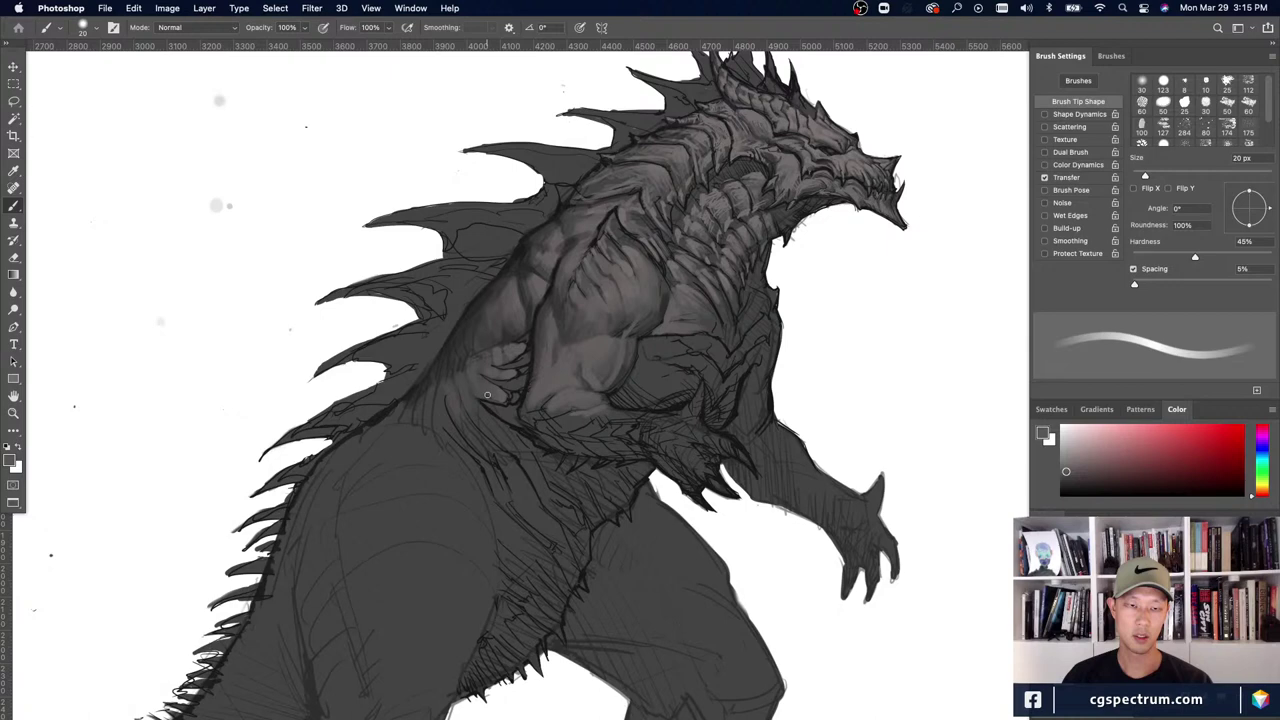
pyautogui.press('[')
pyautogui.press('[')
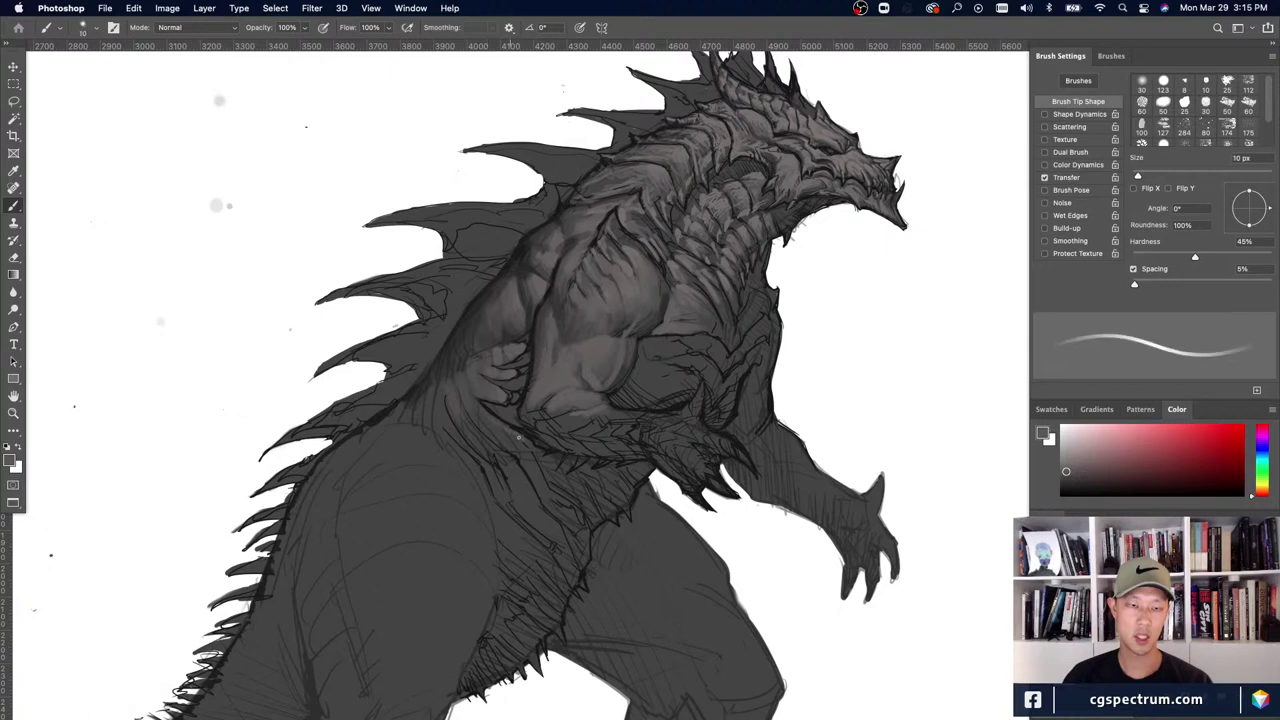
pyautogui.press(']')
pyautogui.press(']')
pyautogui.keyDown('alt'); pyautogui.click(500, 430); pyautogui.keyUp('alt')
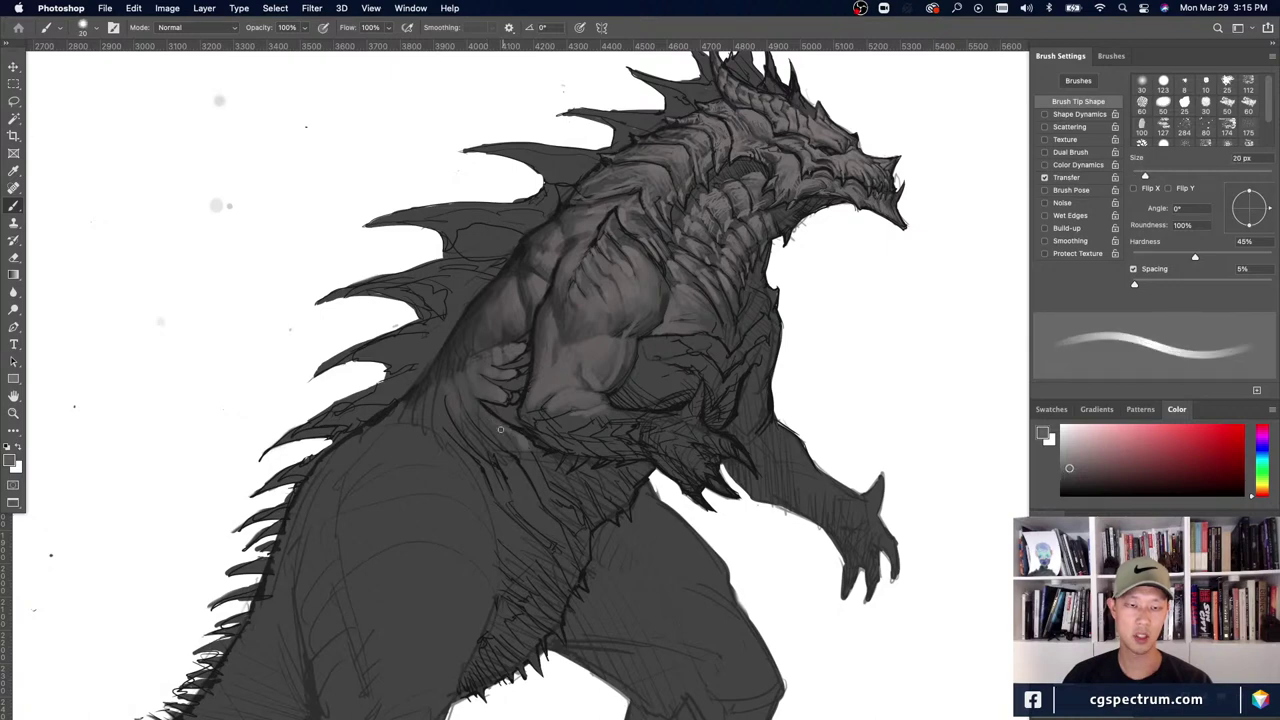
pyautogui.moveTo(483, 414); pyautogui.dragTo(517, 446)
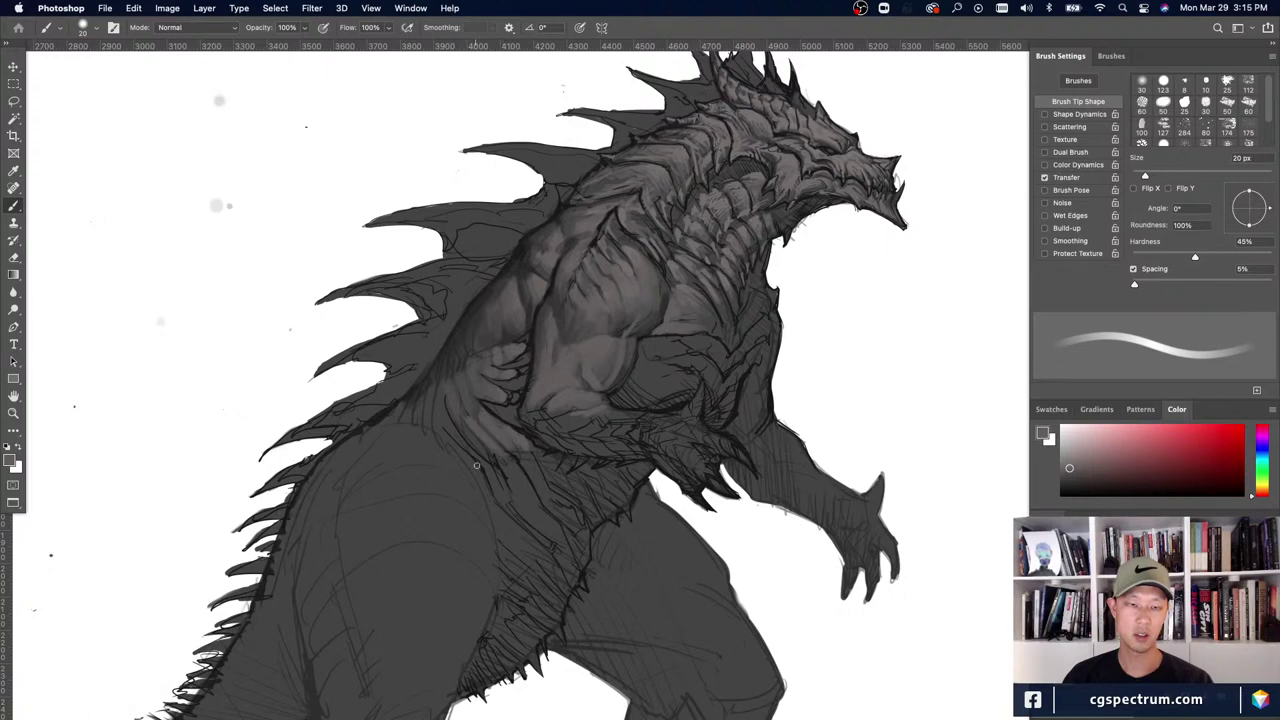
pyautogui.press('e')
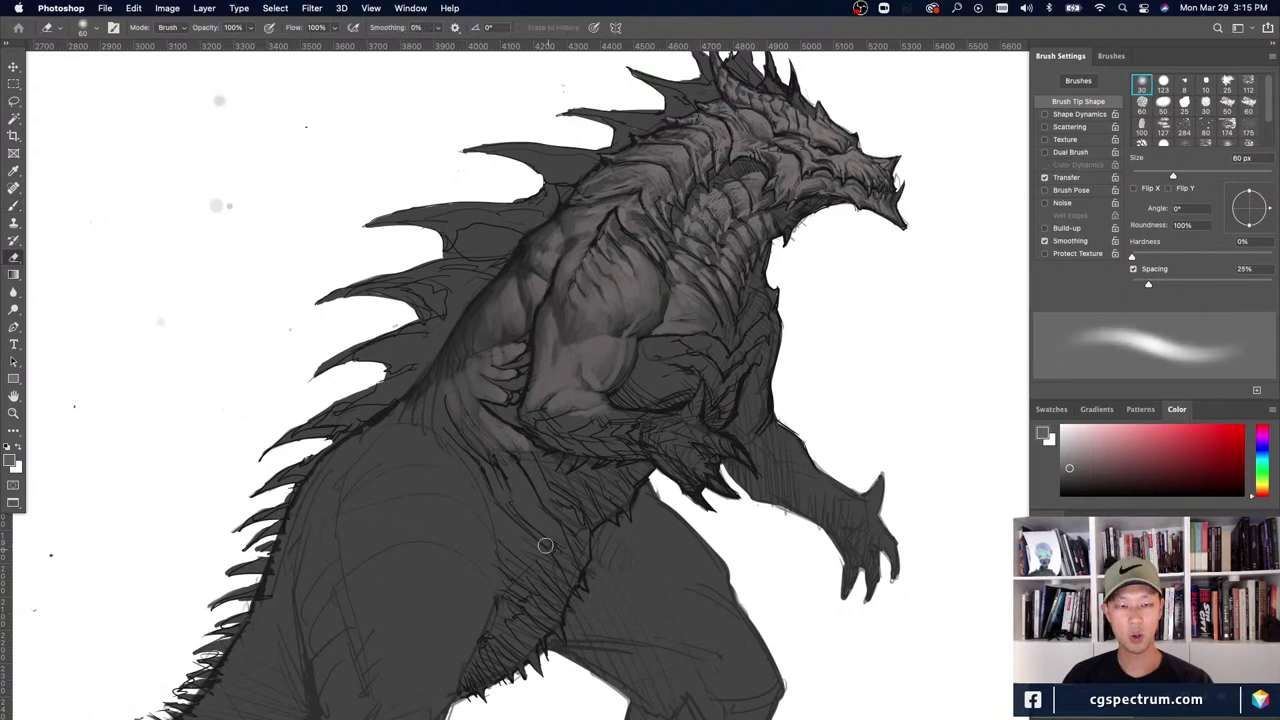
pyautogui.press('b')
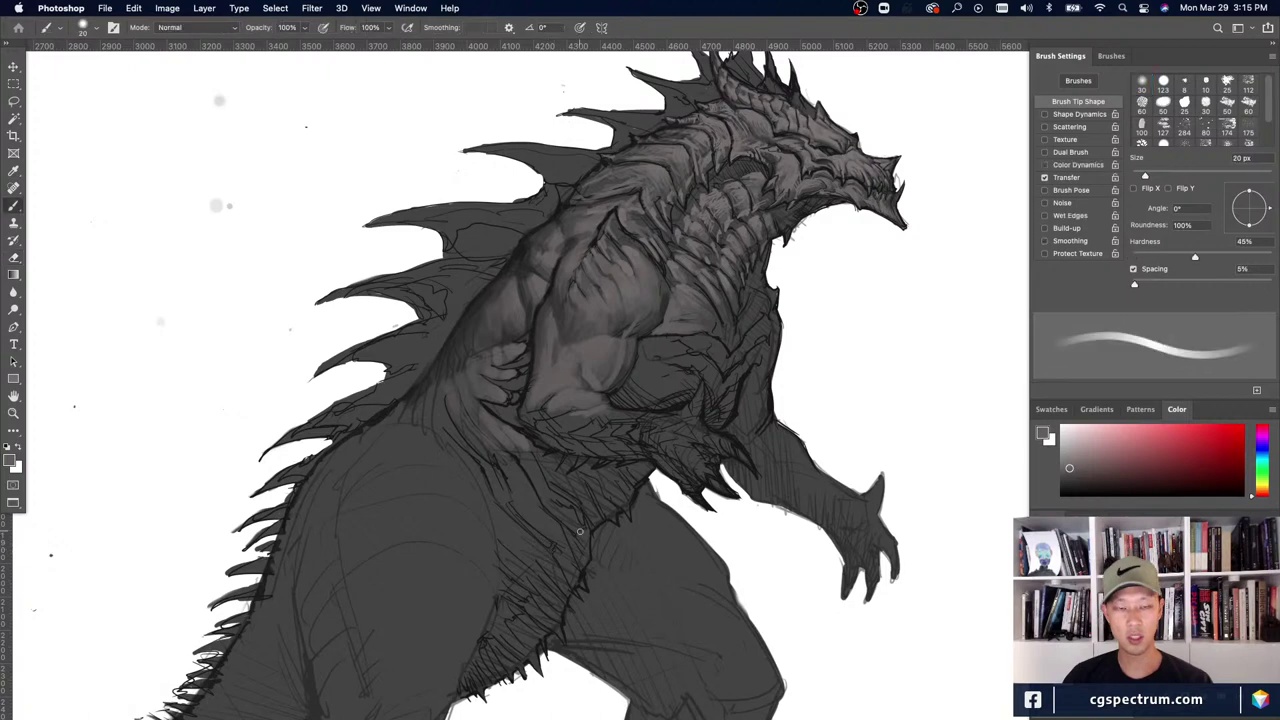
pyautogui.press(']')
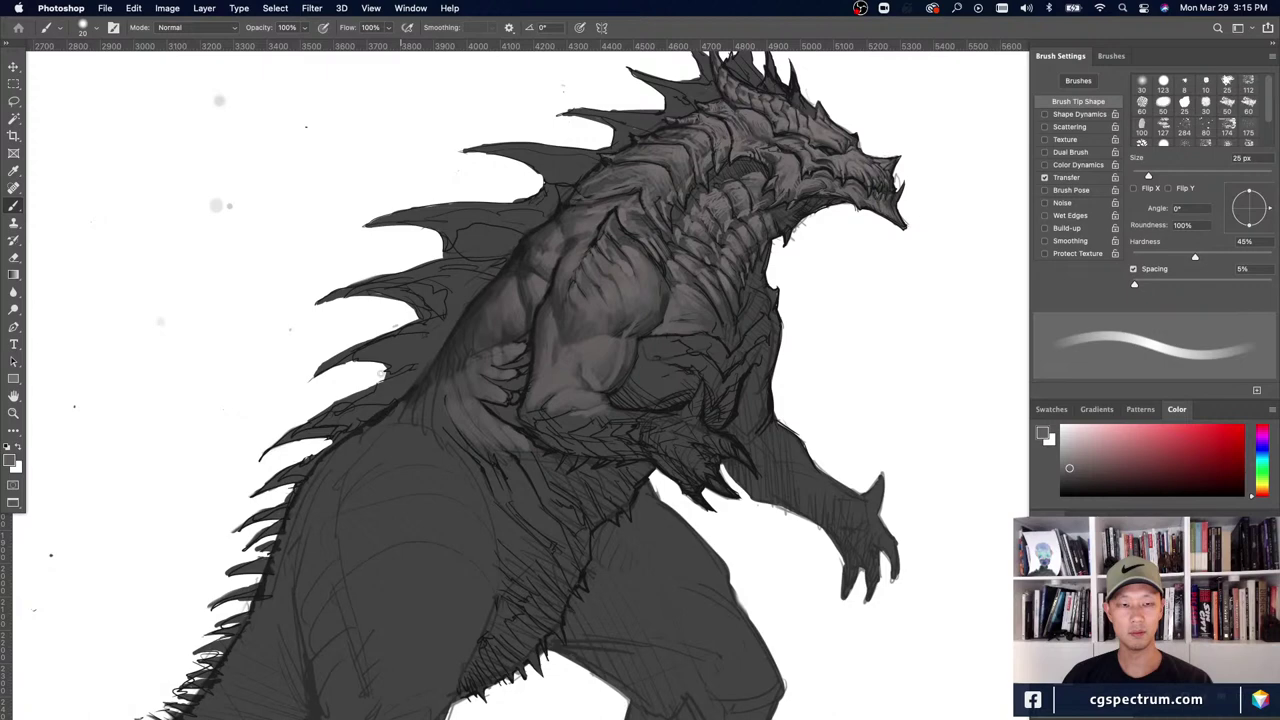
# - Shade the area behind the lit flank strands with a sampled near-black and a 50 px brush
pyautogui.keyDown('alt'); pyautogui.click(417, 407); pyautogui.keyUp('alt')
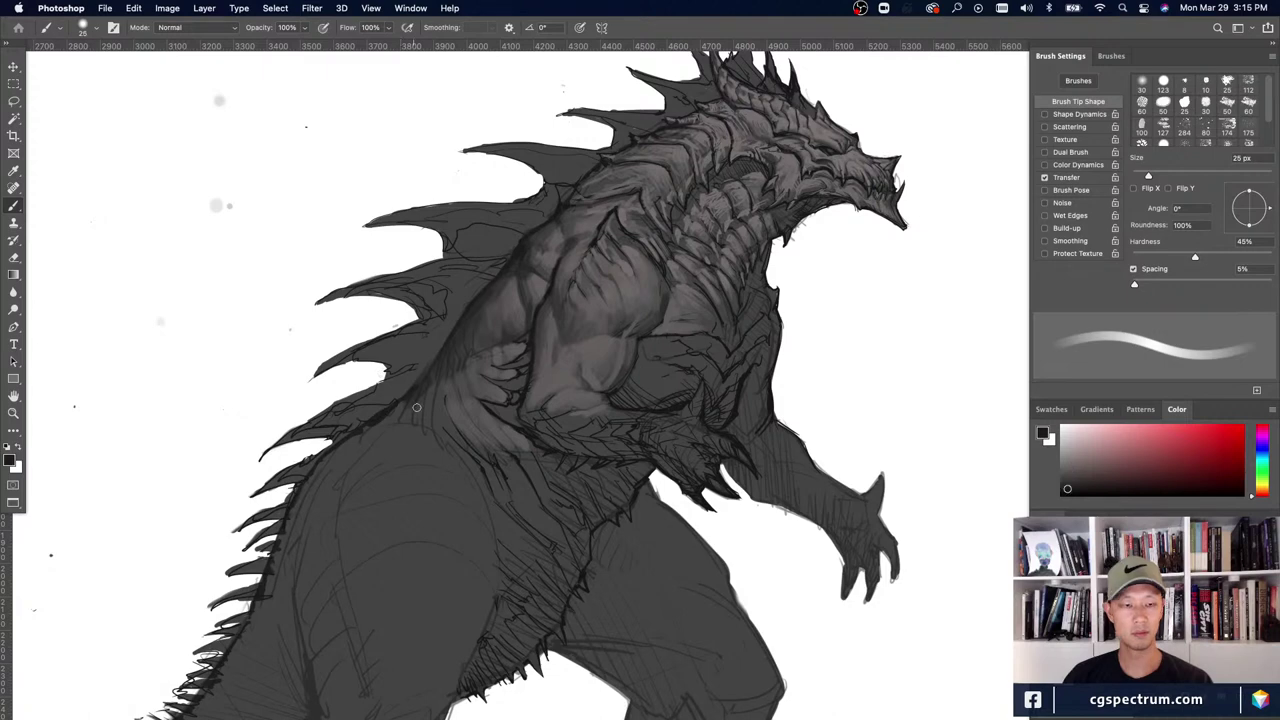
pyautogui.press(']')
pyautogui.press(']')
pyautogui.press(']')
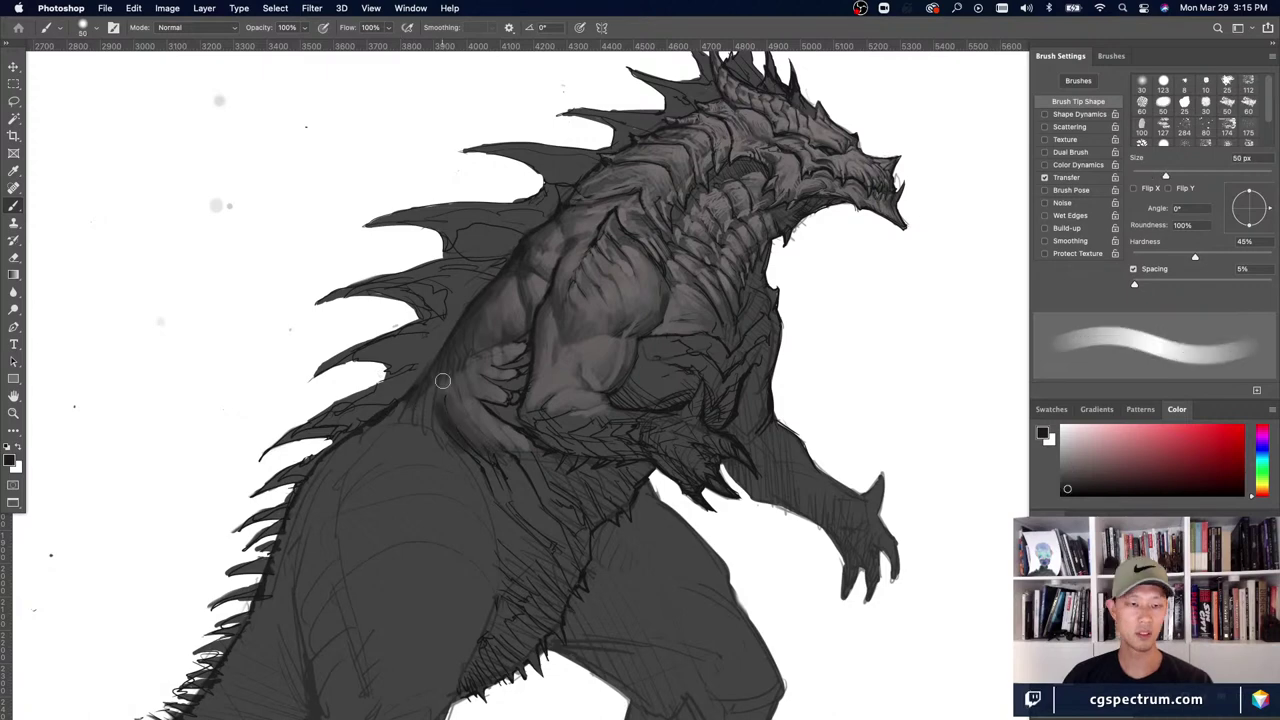
# - Deepen the shadow directly behind the lit flank strands with near-black and a 60 px brush
pyautogui.press(']')
pyautogui.moveTo(443, 383); pyautogui.dragTo(459, 419)
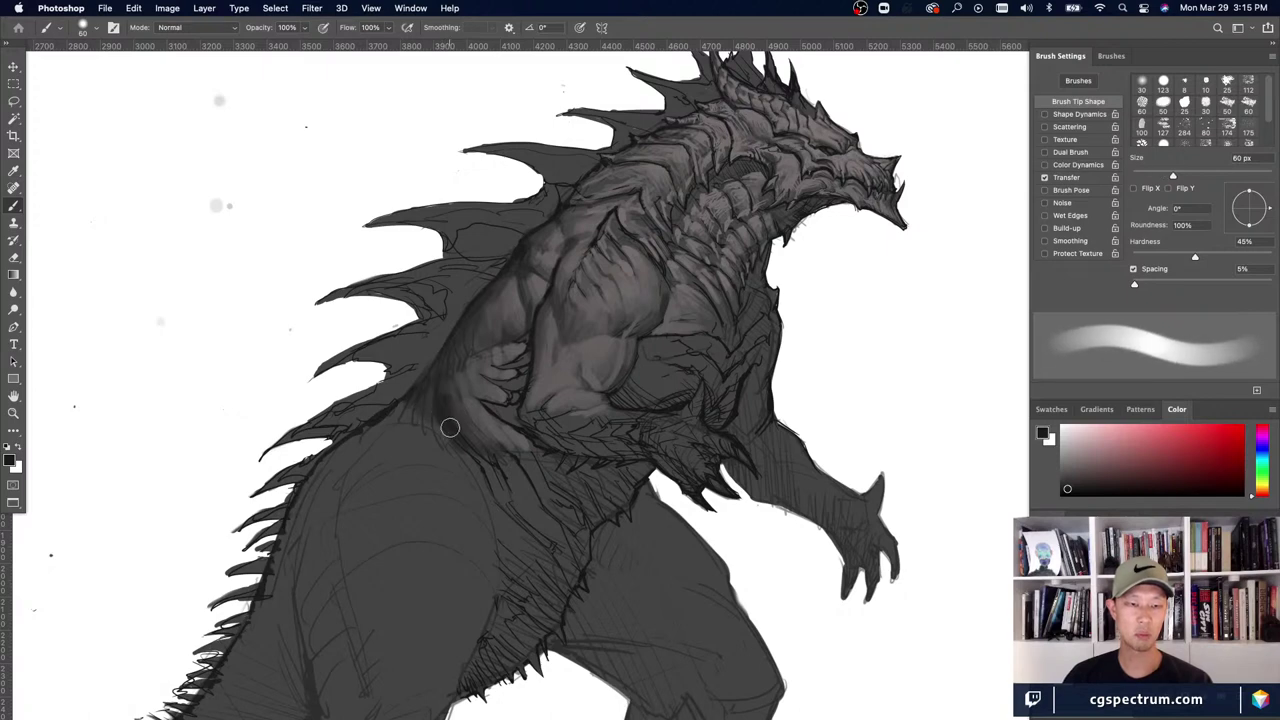
pyautogui.keyDown('alt'); pyautogui.click(444, 412); pyautogui.keyUp('alt')
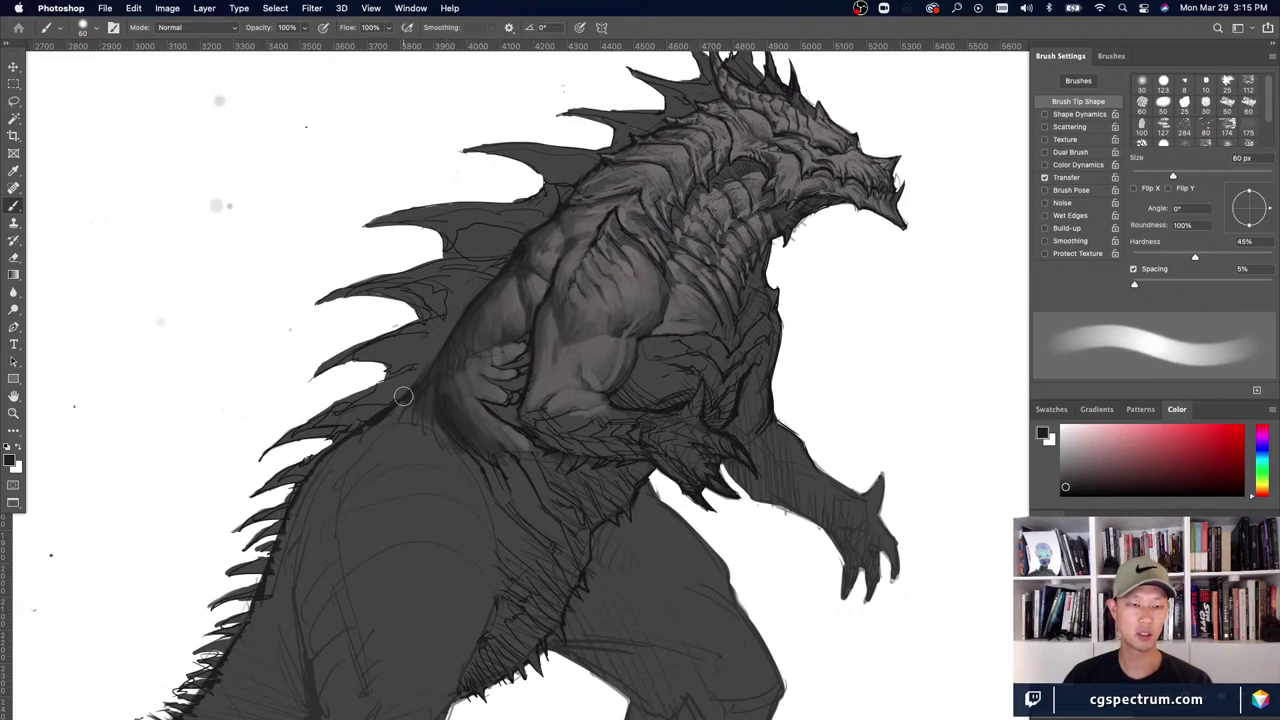
# - Darken the crease between the flank and the front edge of the thigh with sampled near-black and a 25 px brush
pyautogui.press('[')
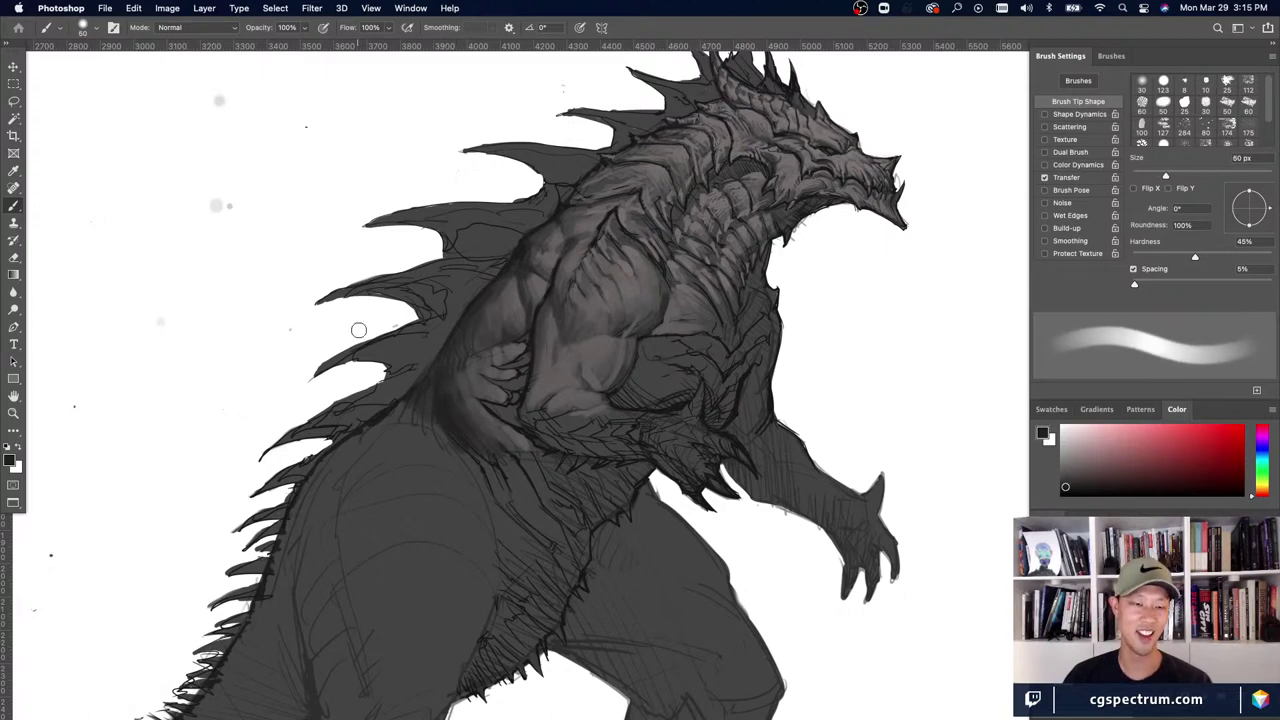
pyautogui.press('[')
pyautogui.press('[')
pyautogui.press('[')
pyautogui.press('[')
pyautogui.press('[')
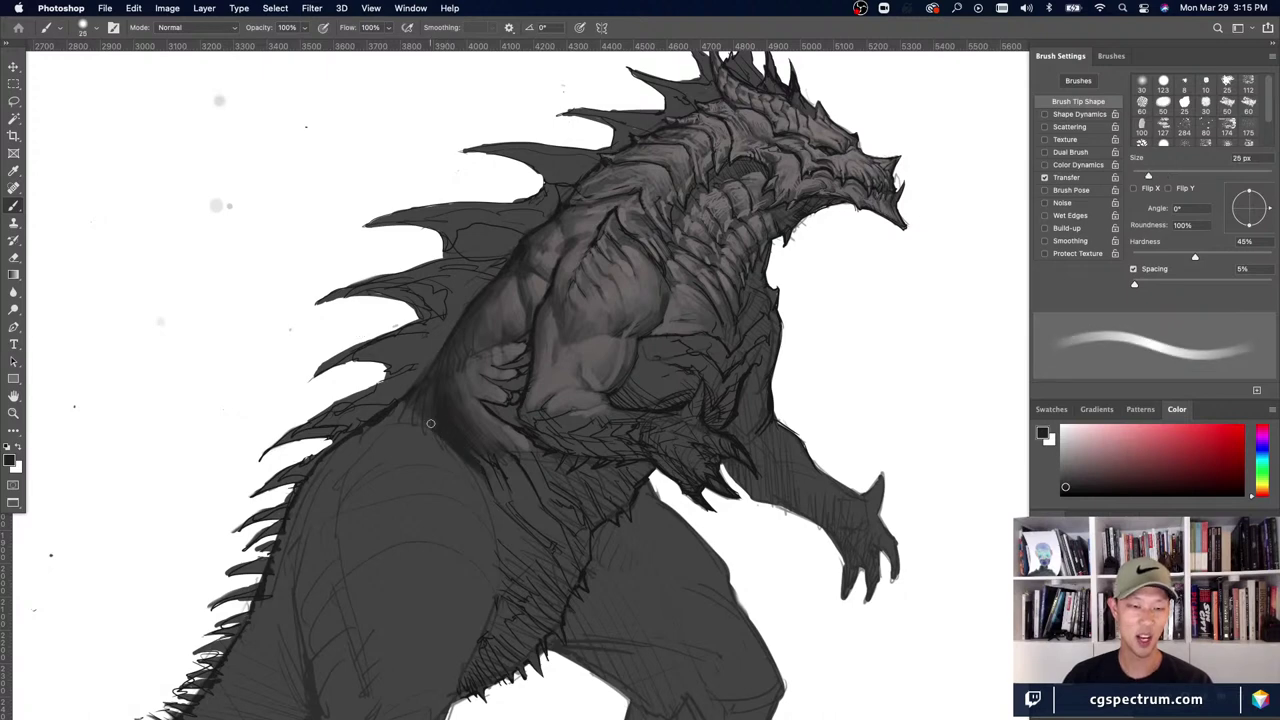
pyautogui.moveTo(438, 429); pyautogui.dragTo(496, 515)
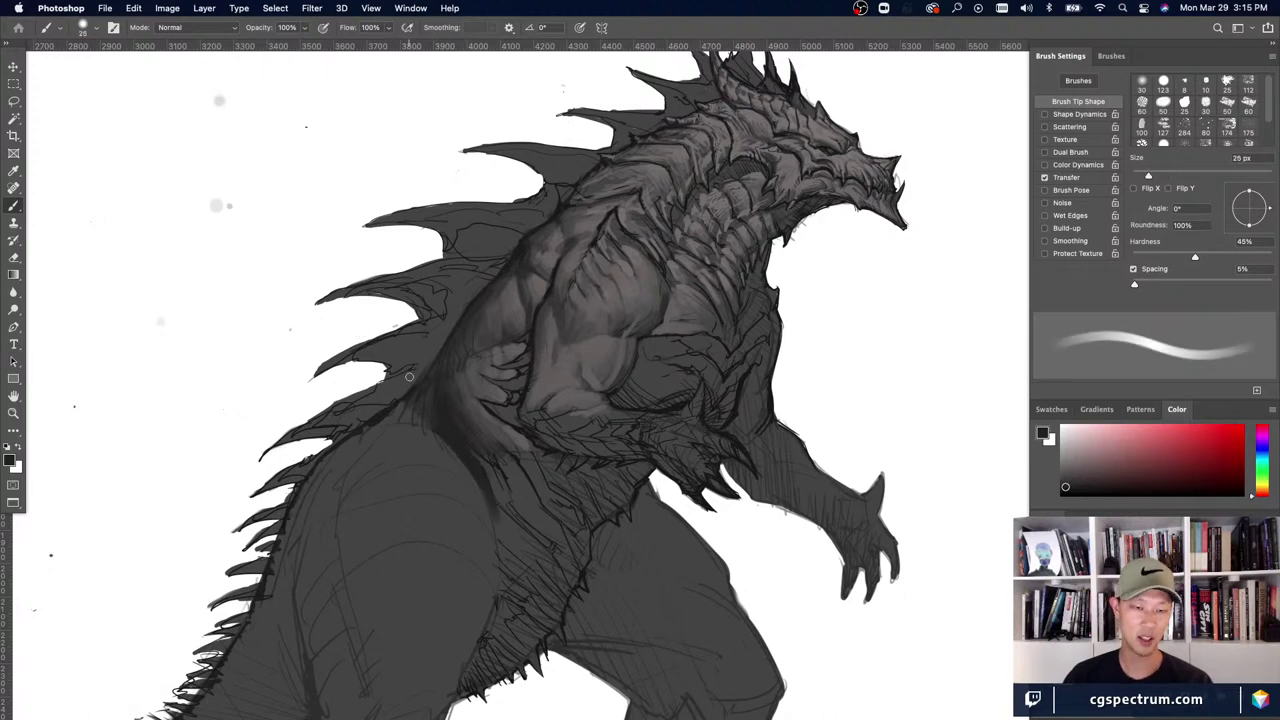
# - Spread the near-black shadow from the thigh crease onto the waist below the flank strands with a 40 px brush
pyautogui.press(']')
pyautogui.press(']')
pyautogui.press(']')
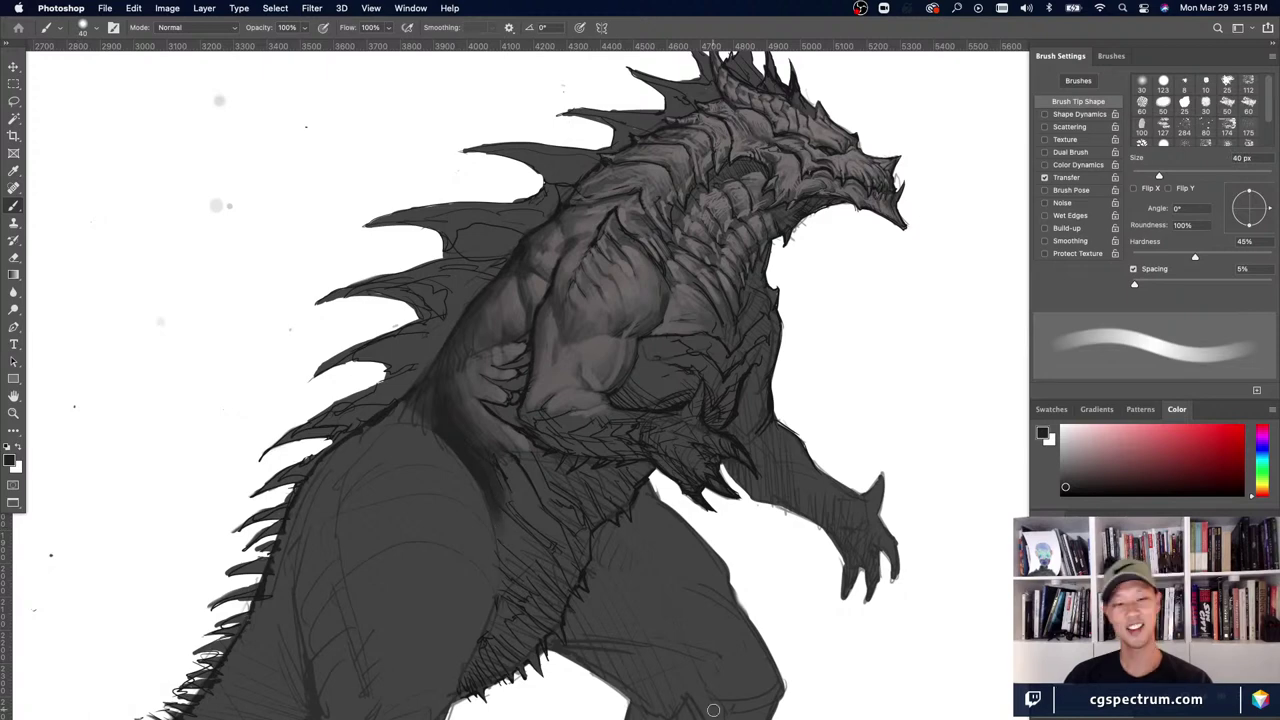
pyautogui.keyDown('alt'); pyautogui.click(461, 437); pyautogui.keyUp('alt')
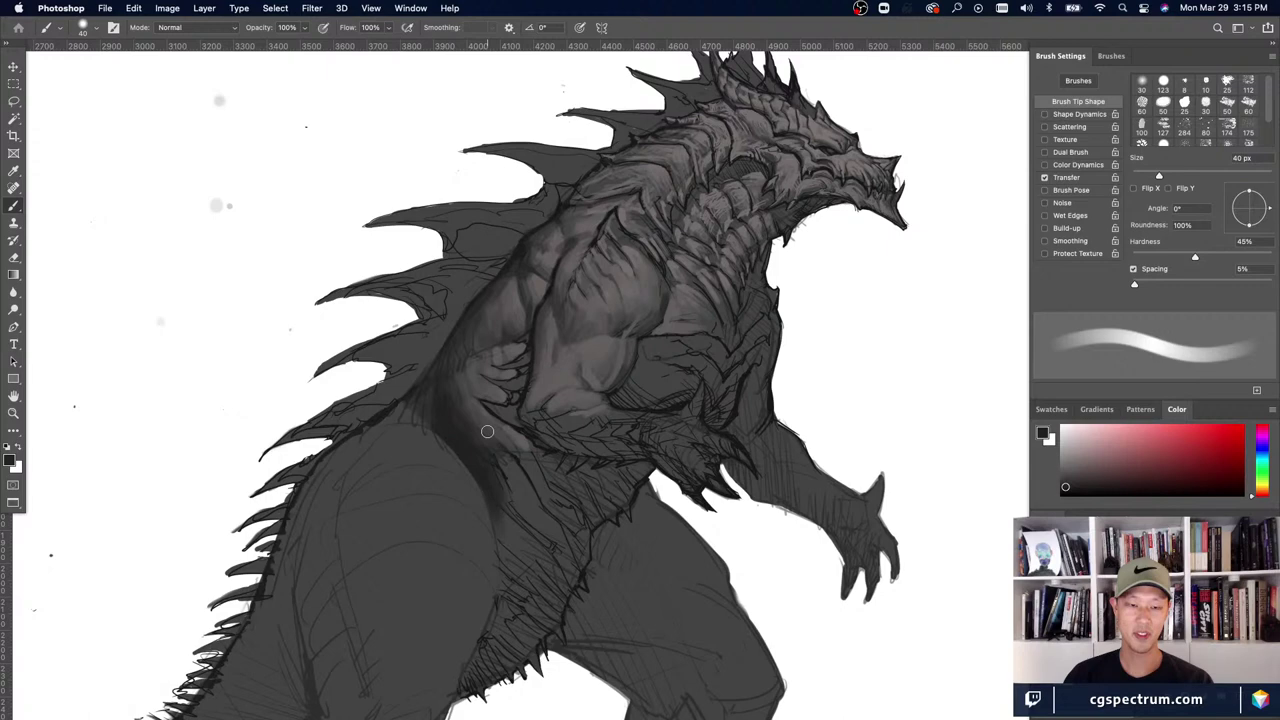
pyautogui.moveTo(487, 431); pyautogui.dragTo(521, 503)
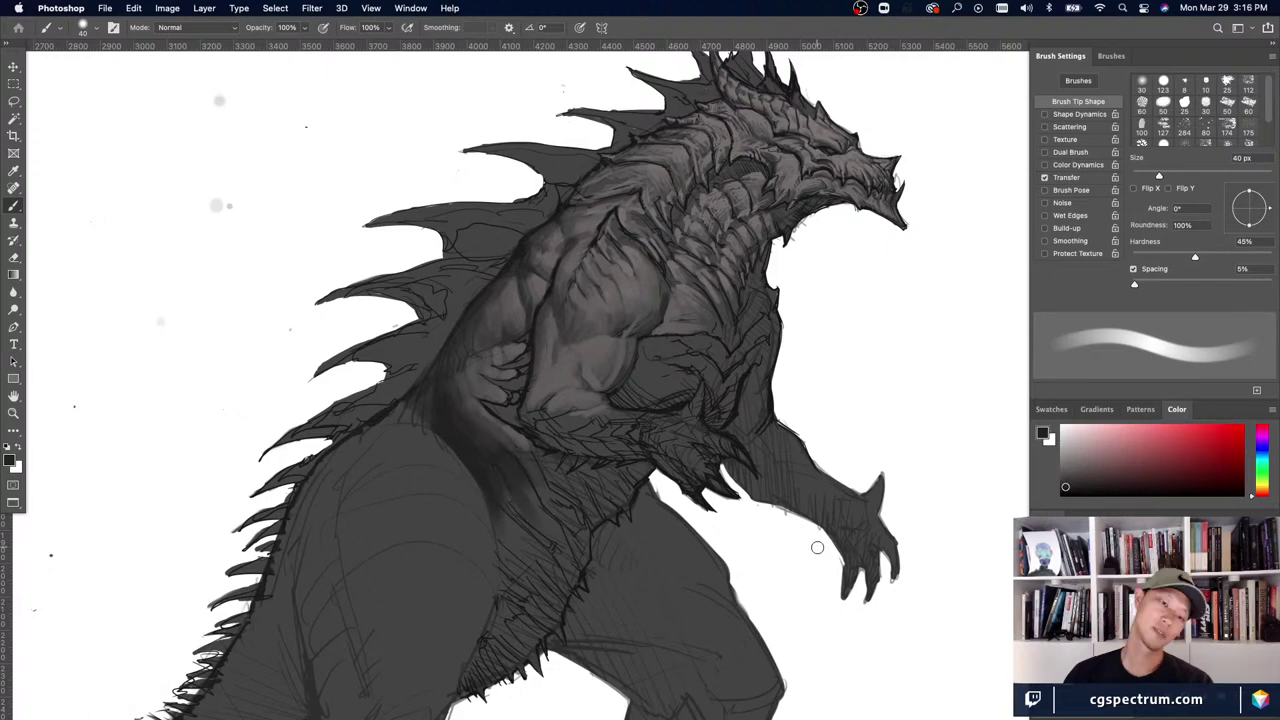
# - Darken the rear and lower edge of the lit flank strands with a sampled dark tone and a 30 px brush
pyautogui.press('super+minus')
pyautogui.press('super+minus')
pyautogui.press(']')
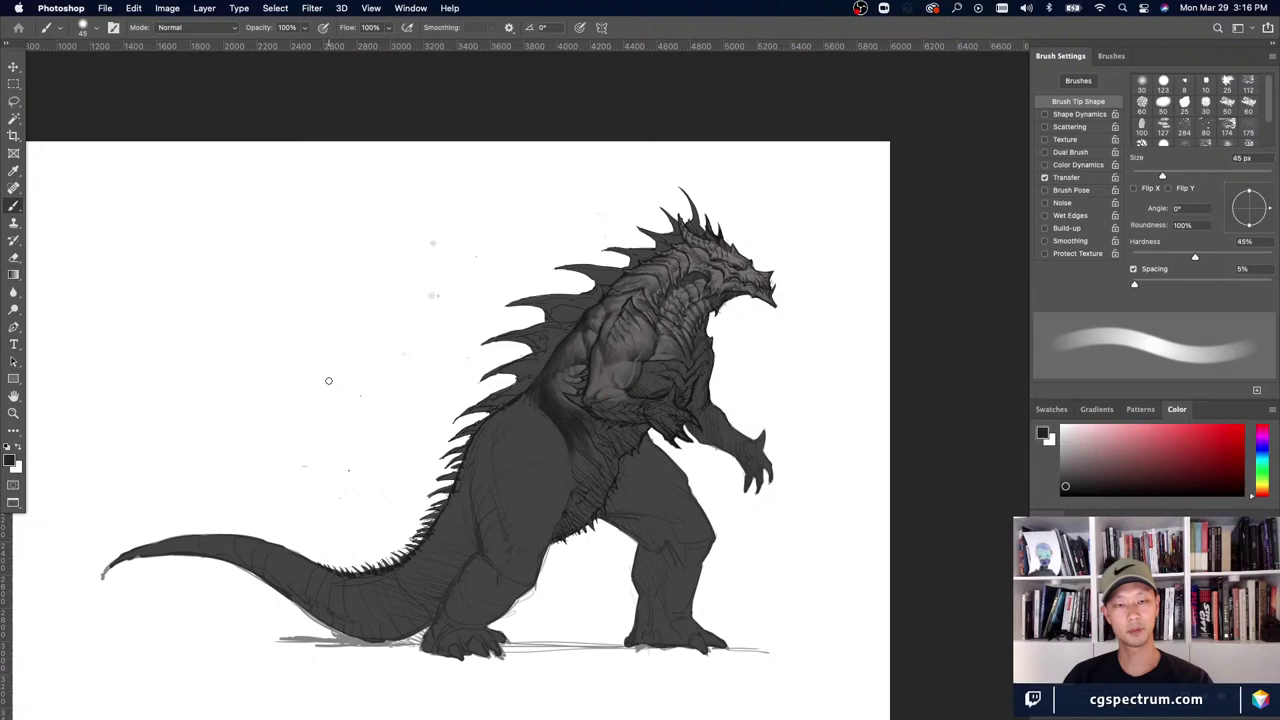
pyautogui.press('super+plus')
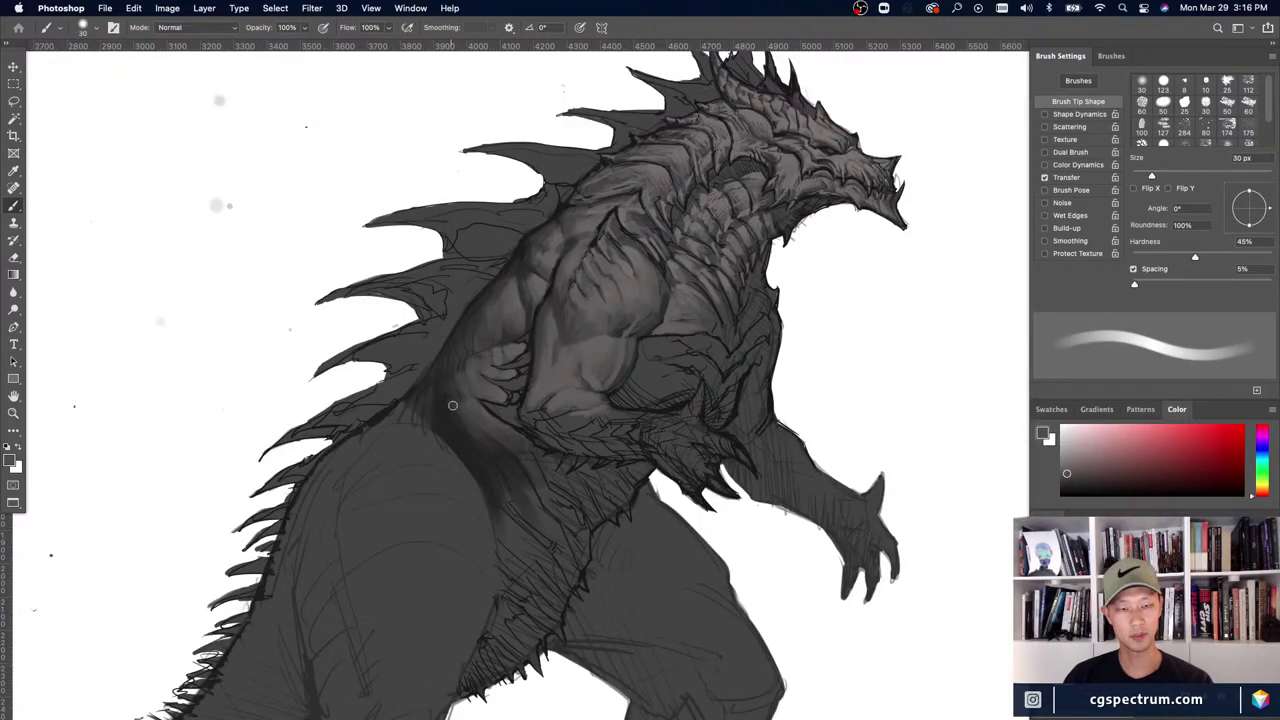
pyautogui.keyDown('alt'); pyautogui.click(453, 405); pyautogui.keyUp('alt')
pyautogui.moveTo(455, 406); pyautogui.dragTo(476, 424)
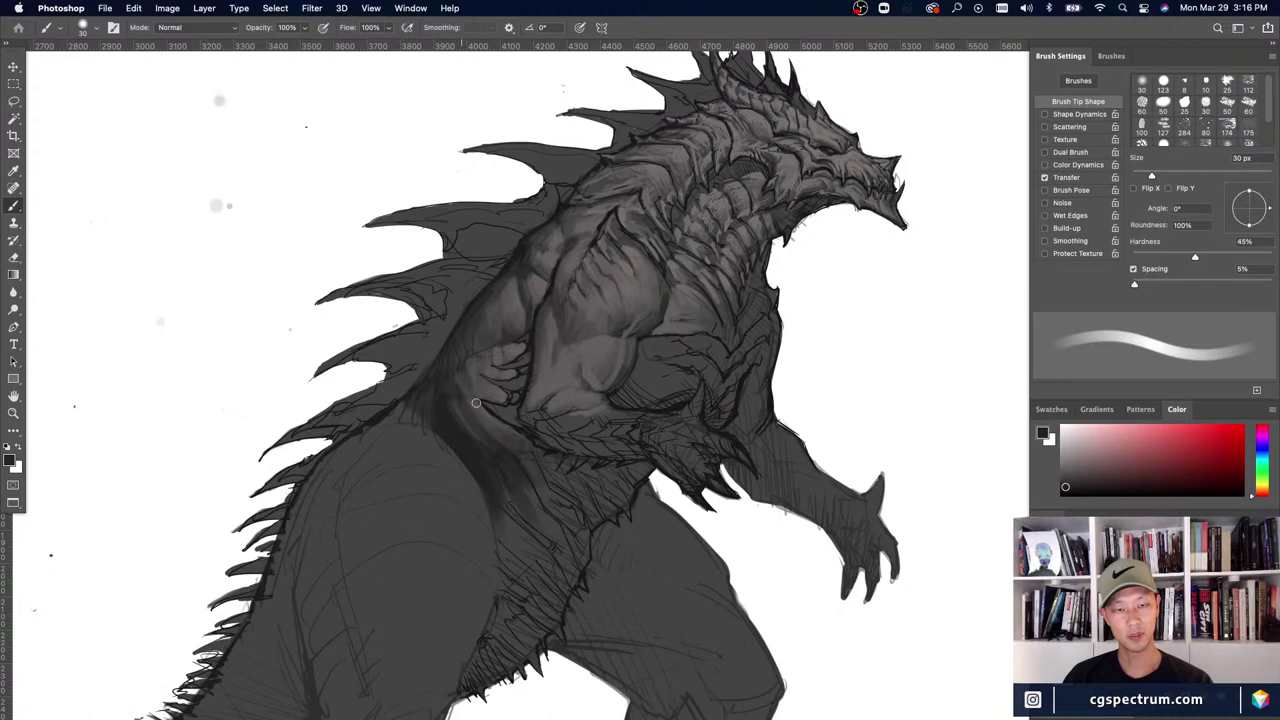
# - Paint mid-grey muscle strands on the waist below the elbow with sampled greys and a 25 px brush
pyautogui.press('super+minus')
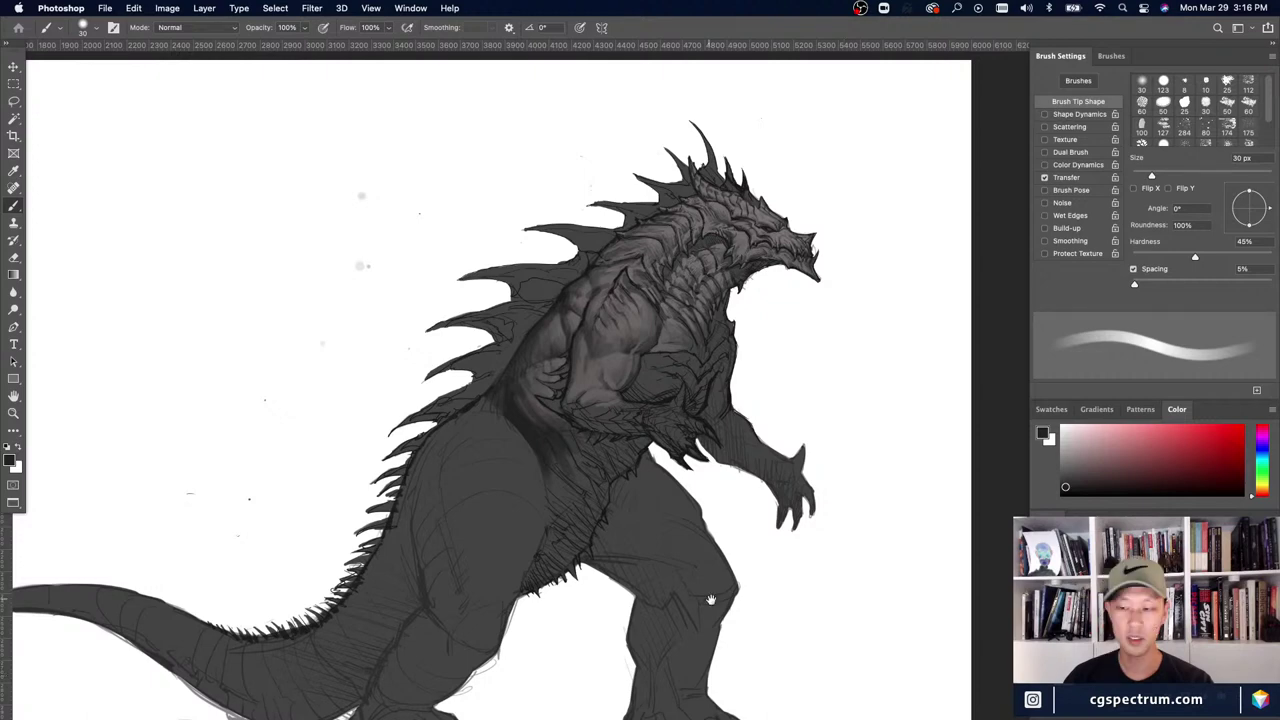
pyautogui.moveTo(710, 600); pyautogui.dragTo(728, 576)
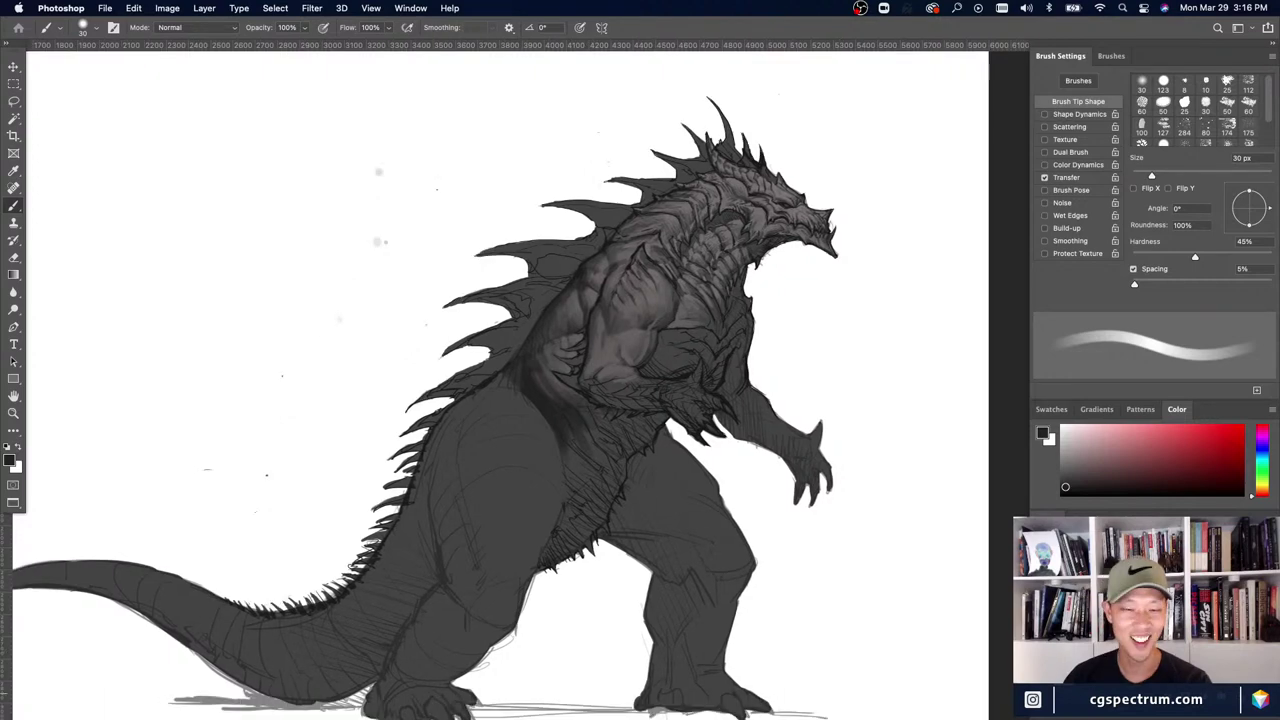
pyautogui.press('super+plus')
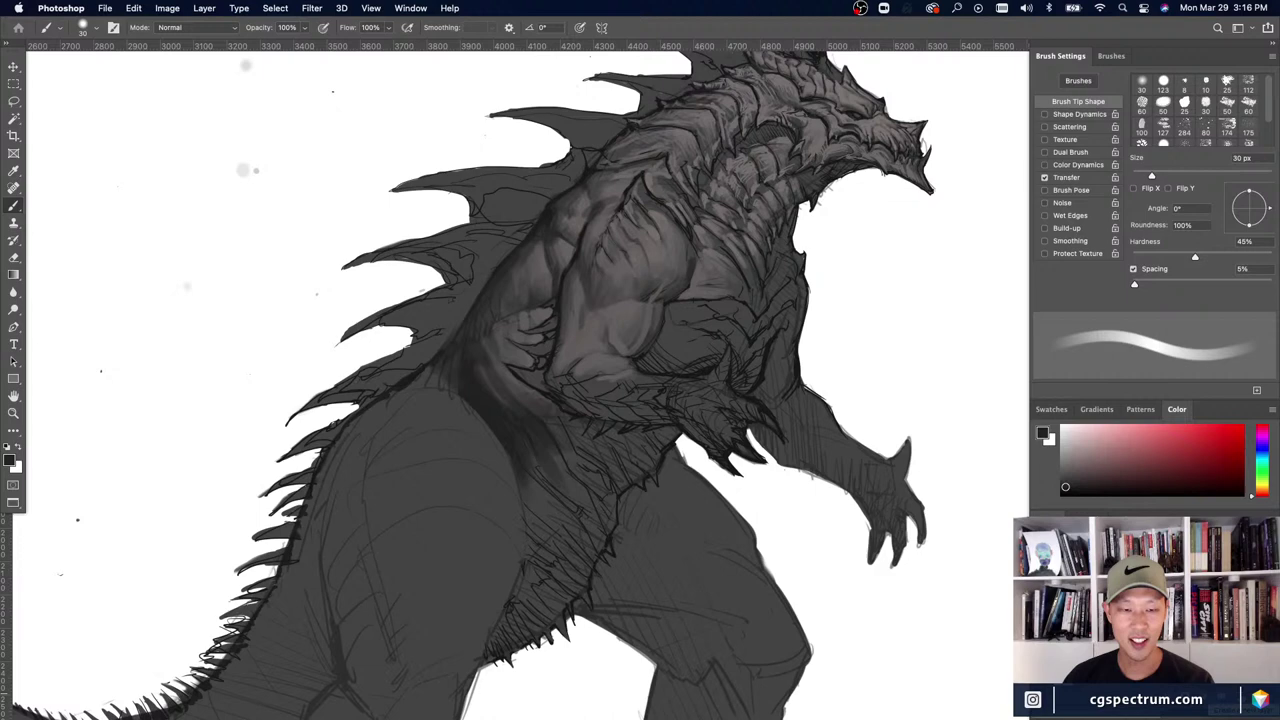
pyautogui.keyDown('alt'); pyautogui.click(518, 351); pyautogui.keyUp('alt')
pyautogui.press('[')
pyautogui.moveTo(547, 414); pyautogui.dragTo(576, 442)
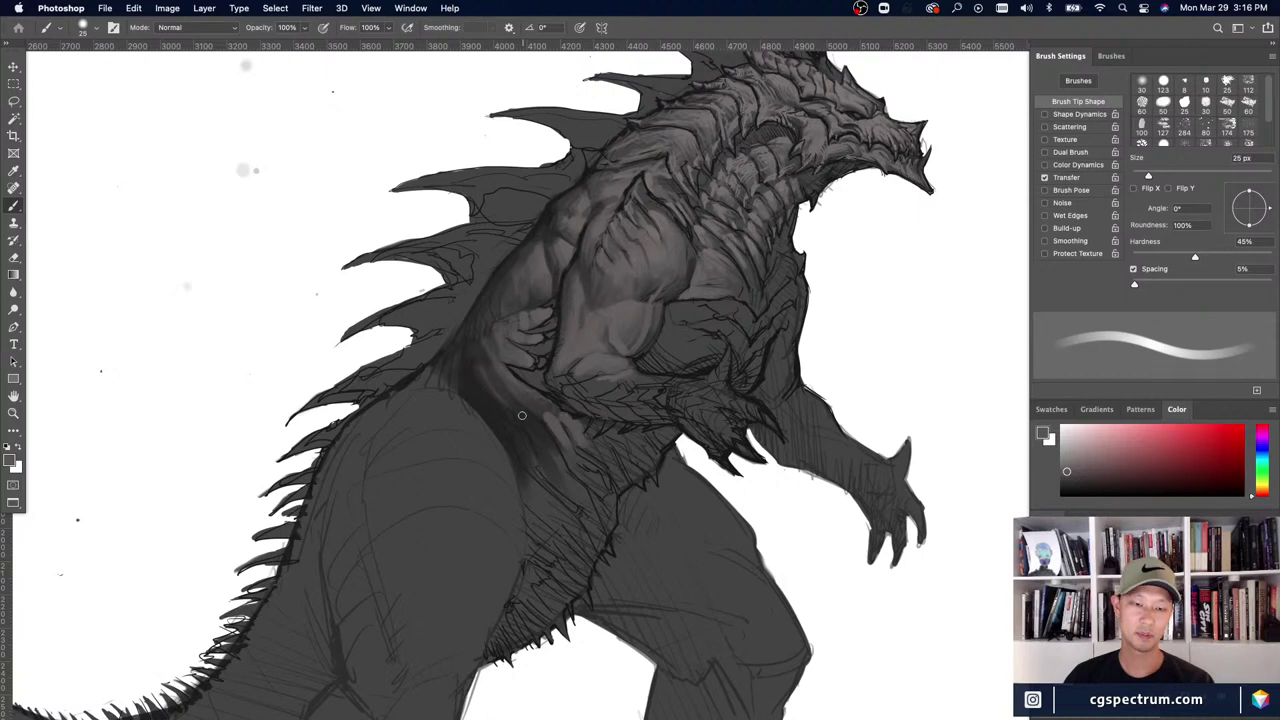
pyautogui.keyDown('alt'); pyautogui.click(548, 443); pyautogui.keyUp('alt')
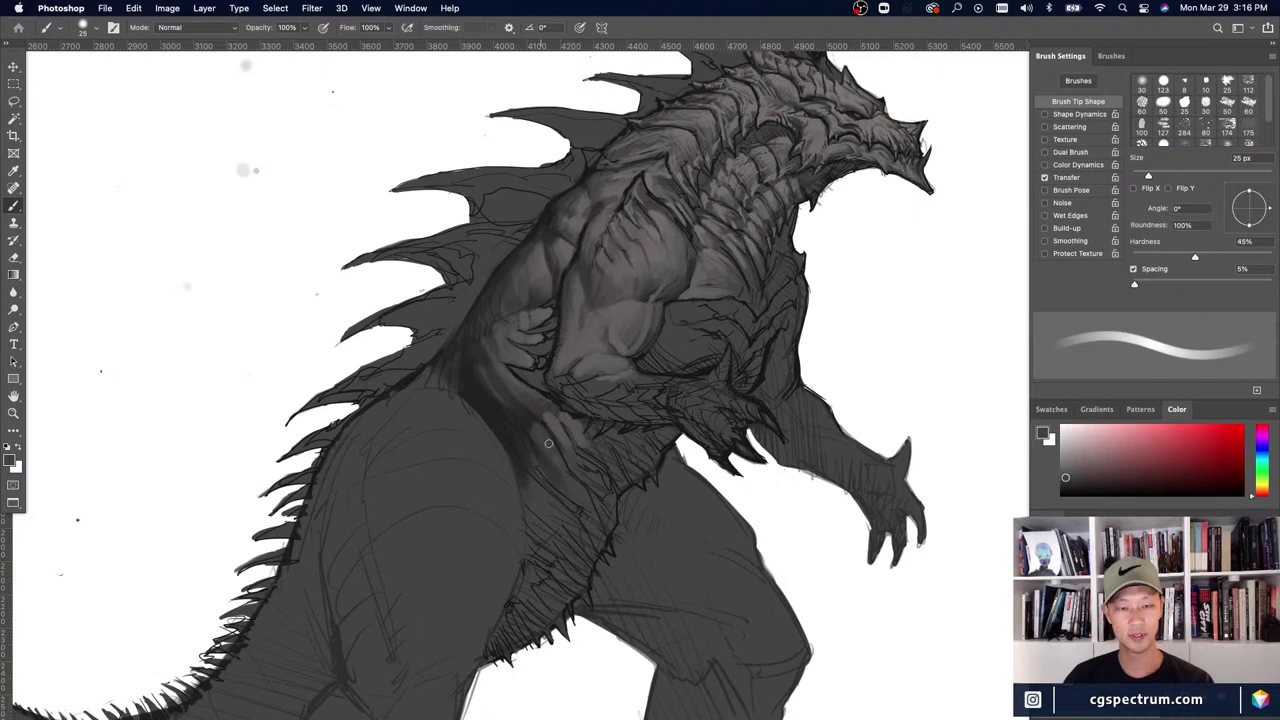
pyautogui.keyDown('alt'); pyautogui.click(553, 434); pyautogui.keyUp('alt')
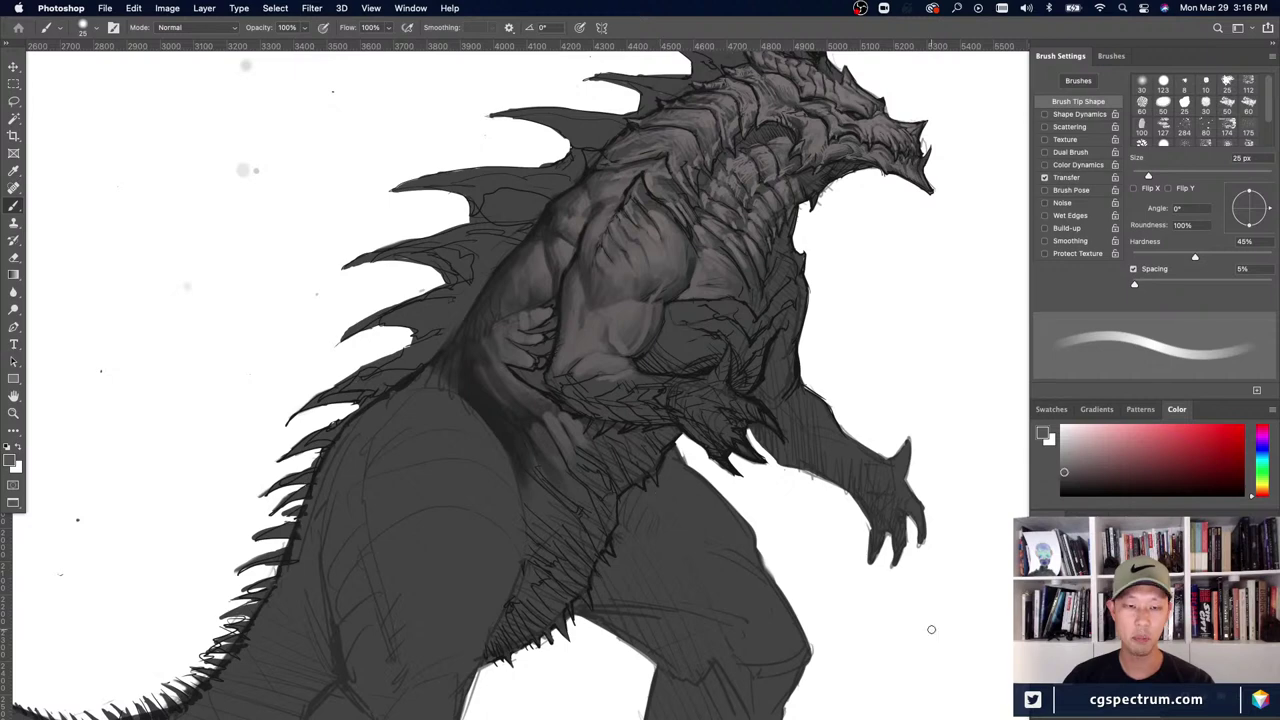
# - Refine and soften the waist strands below the forearm with mid grey, using 15 px, 20 px and 30 px brushes
pyautogui.press('[')
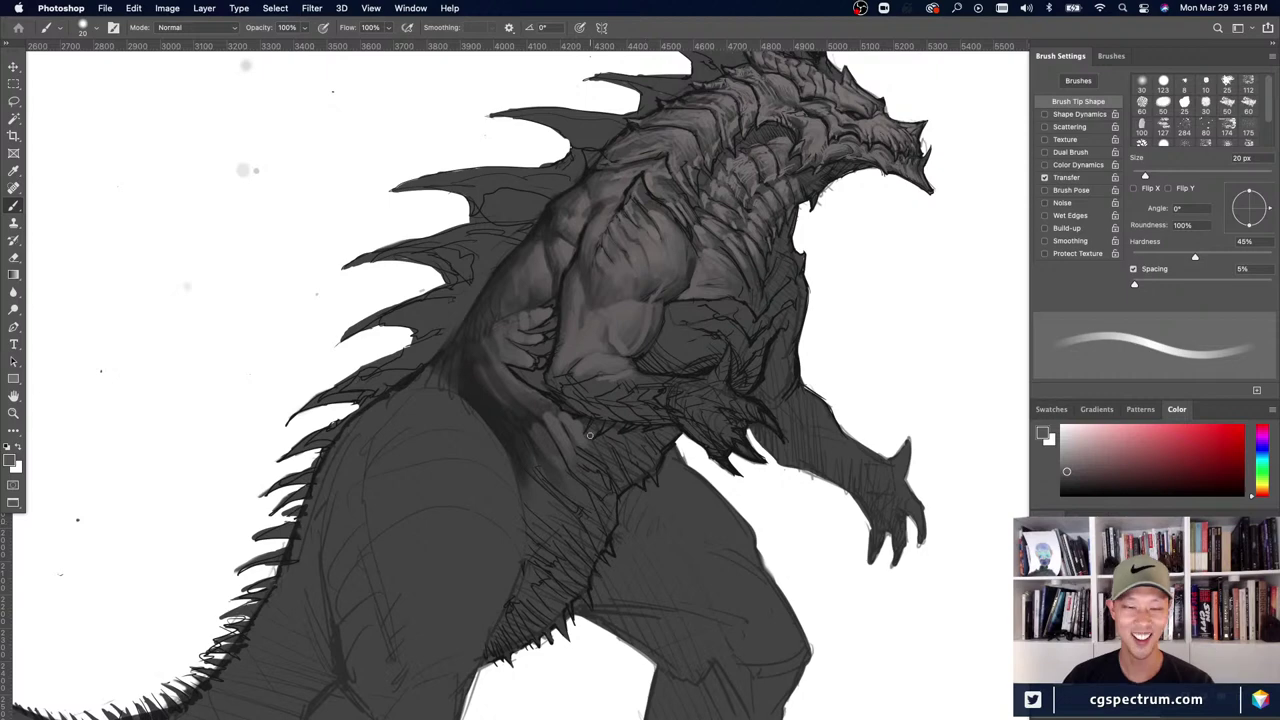
pyautogui.press(']')
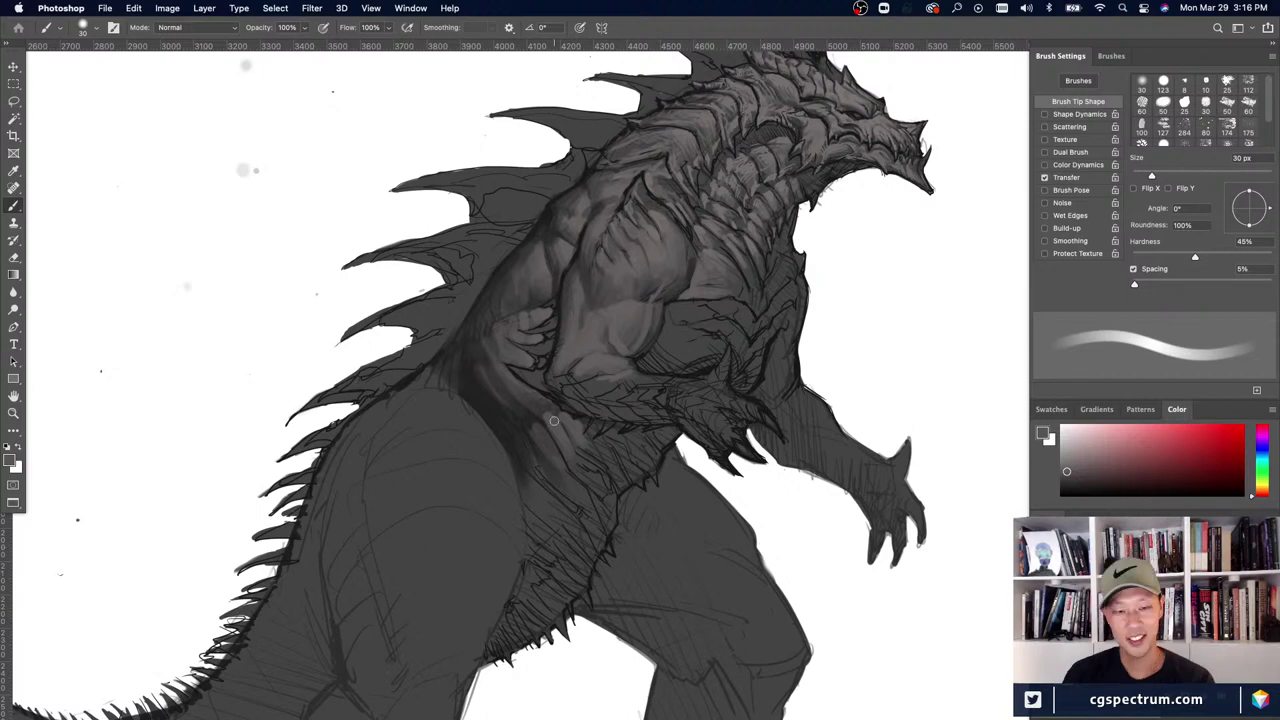
pyautogui.press('[')
pyautogui.press('[')
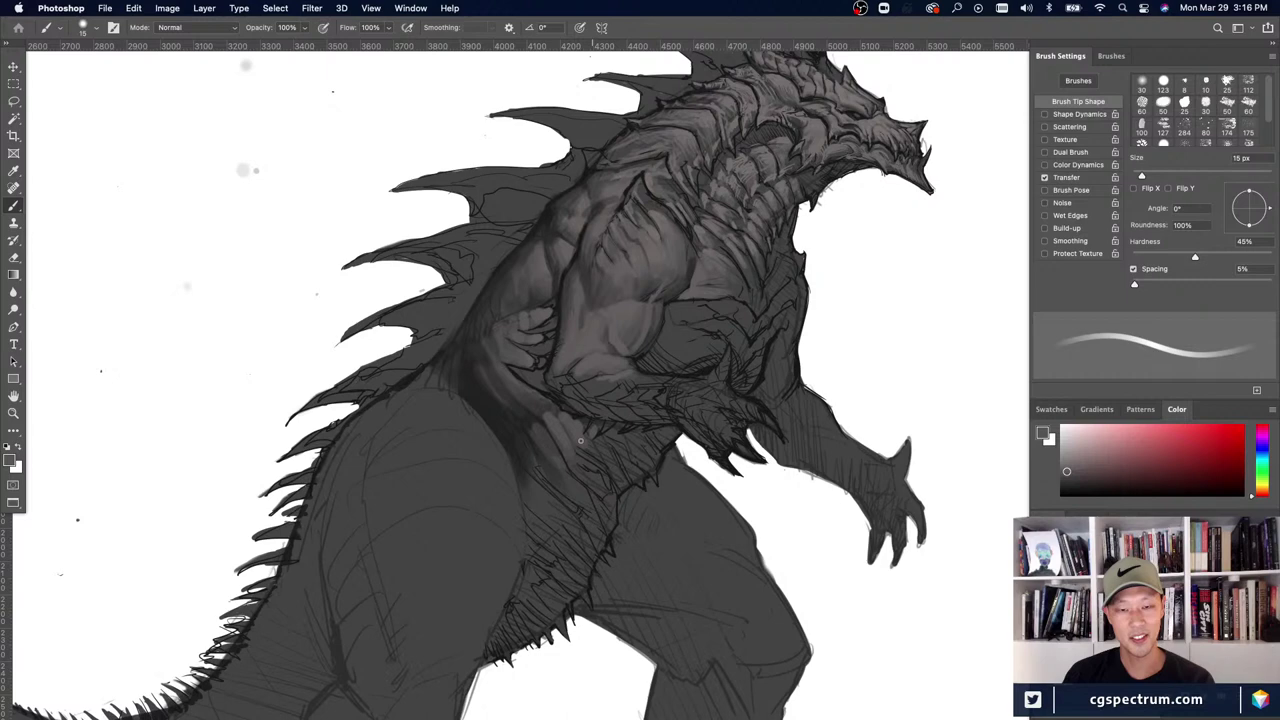
pyautogui.press(']')
pyautogui.press(']')
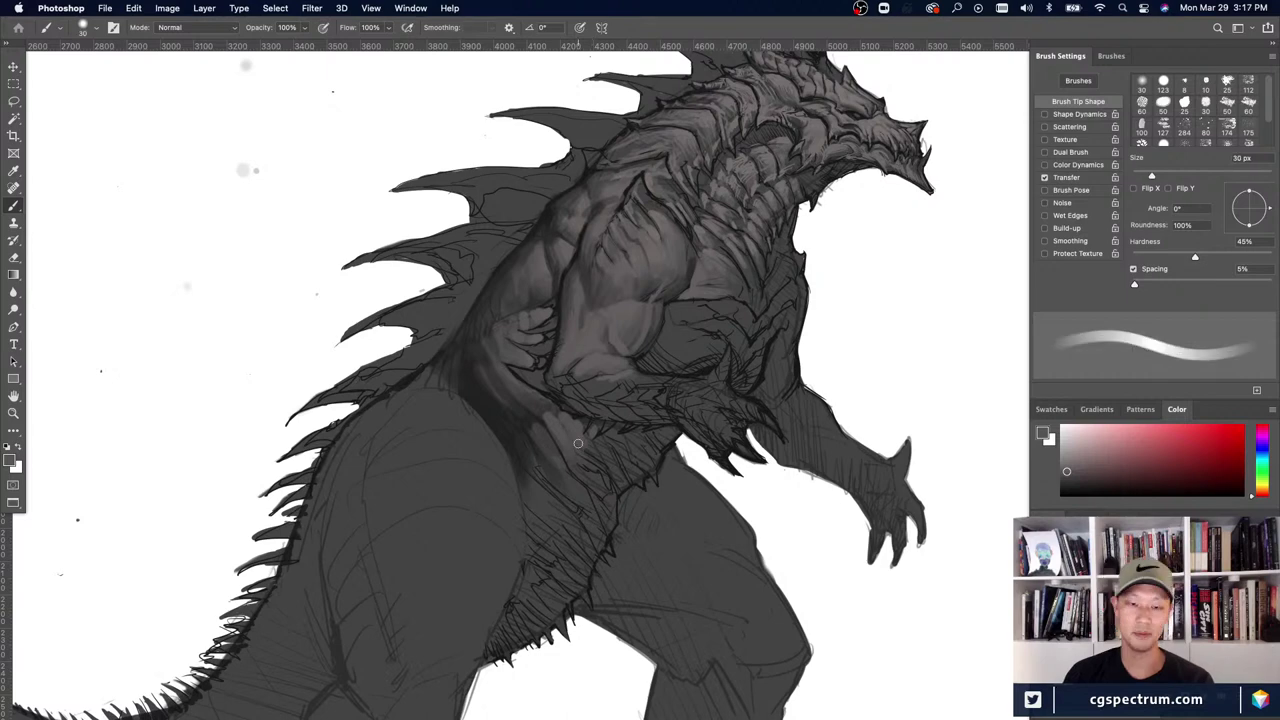
# - Paint light grey folds on the ribcage in front of the upper arm, below the chest muscle, with 15 px and 10 px brushes
pyautogui.press('super+minus')
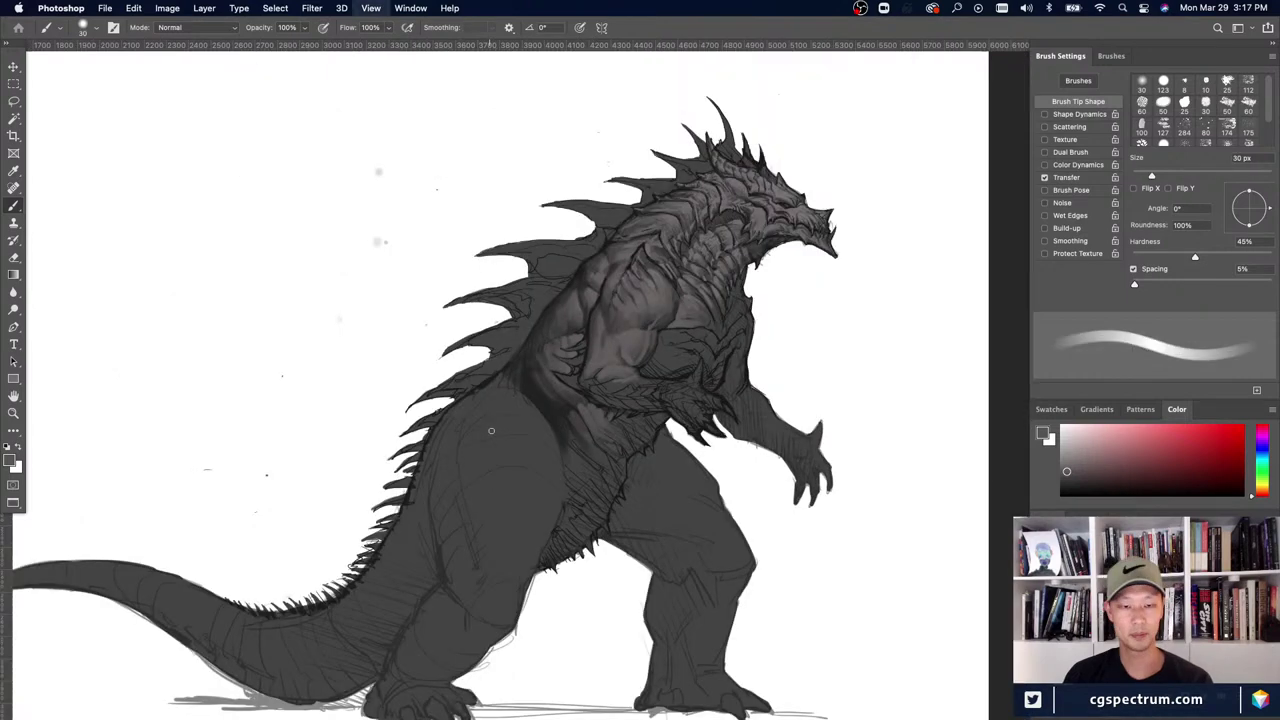
pyautogui.press('super+minus')
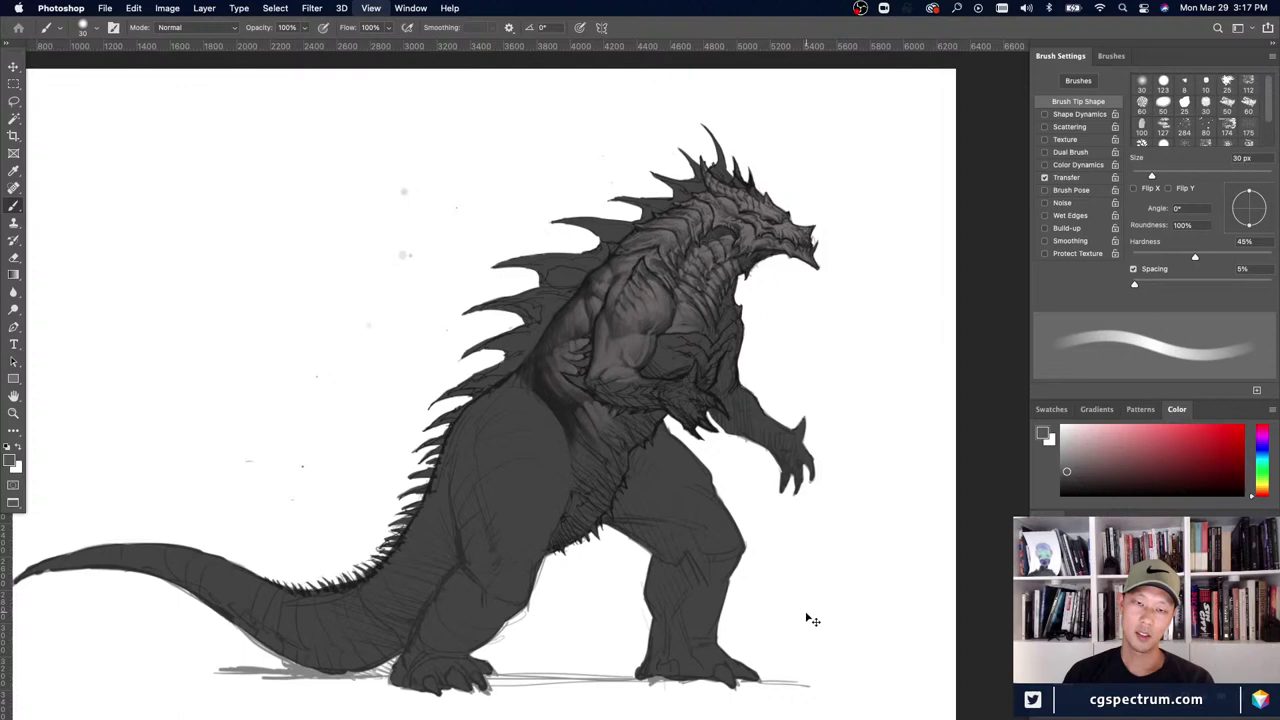
pyautogui.press('super+plus')
pyautogui.press('[')
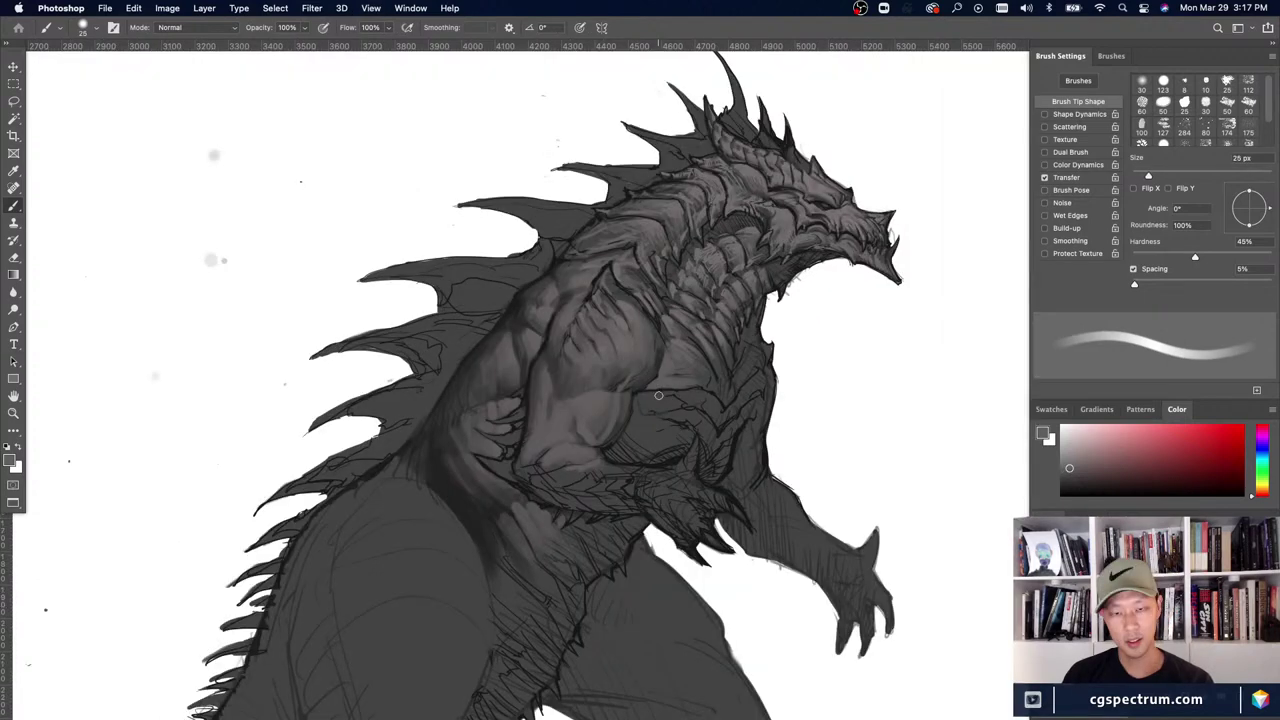
pyautogui.press('[')
pyautogui.press('[')
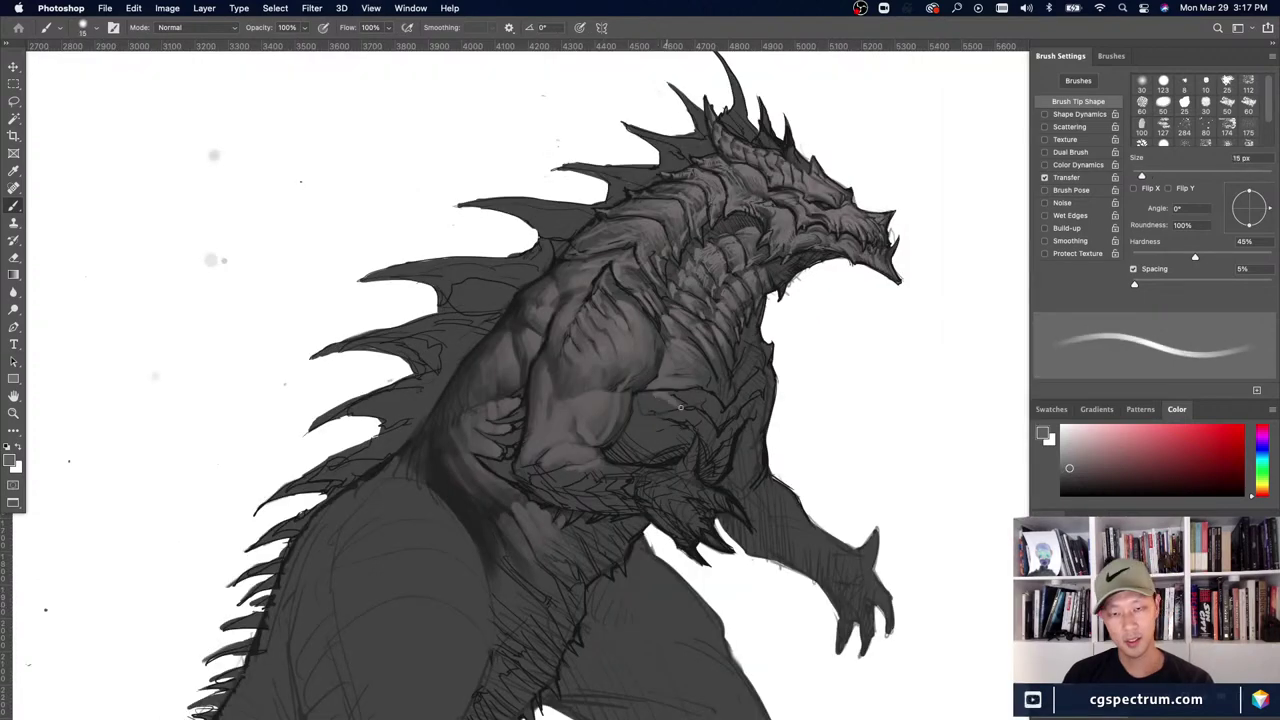
pyautogui.press('[')
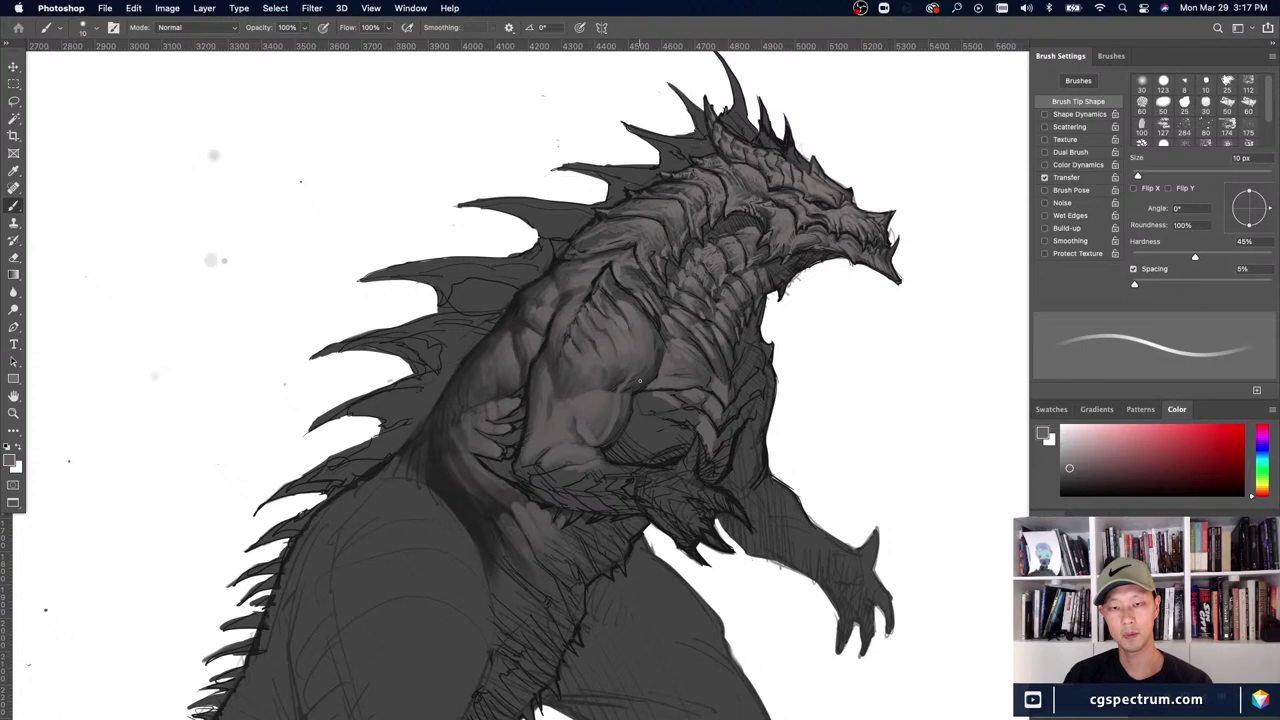
# - Touch up the front edge of the lower chest plates with mid grey, using 9 px, 10 px and 15 px brushes
pyautogui.press(']')
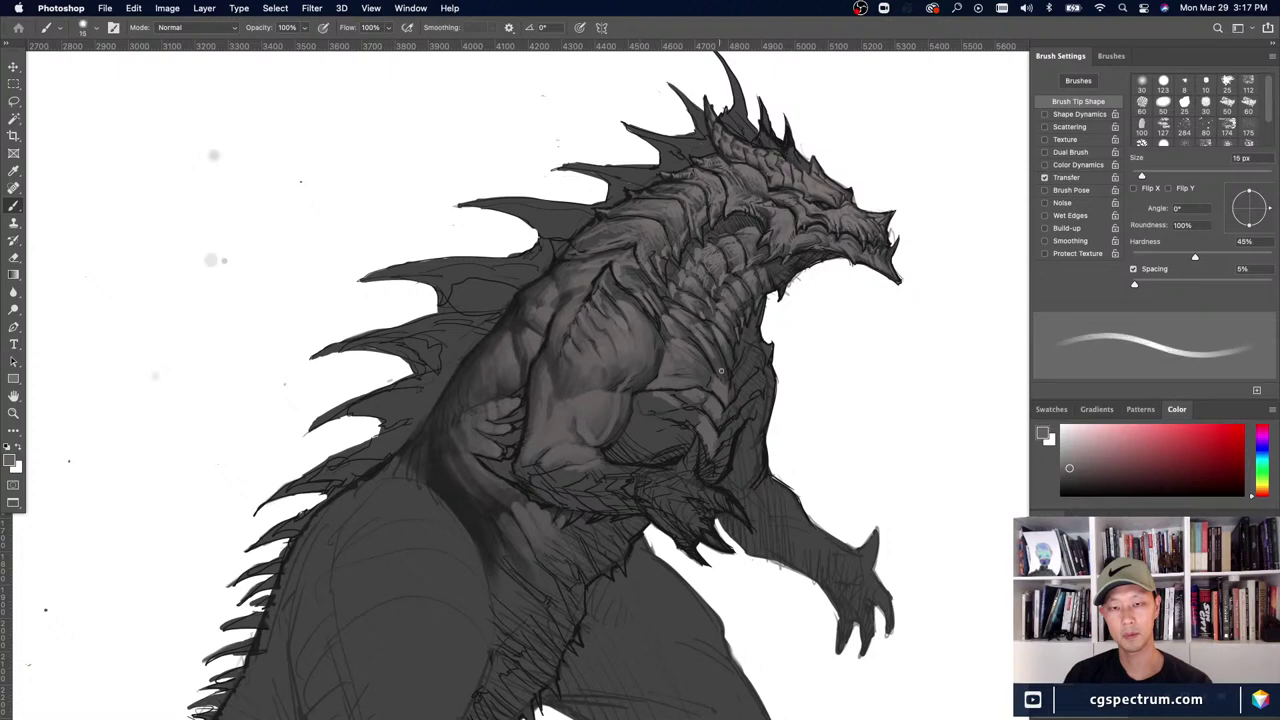
pyautogui.press('[')
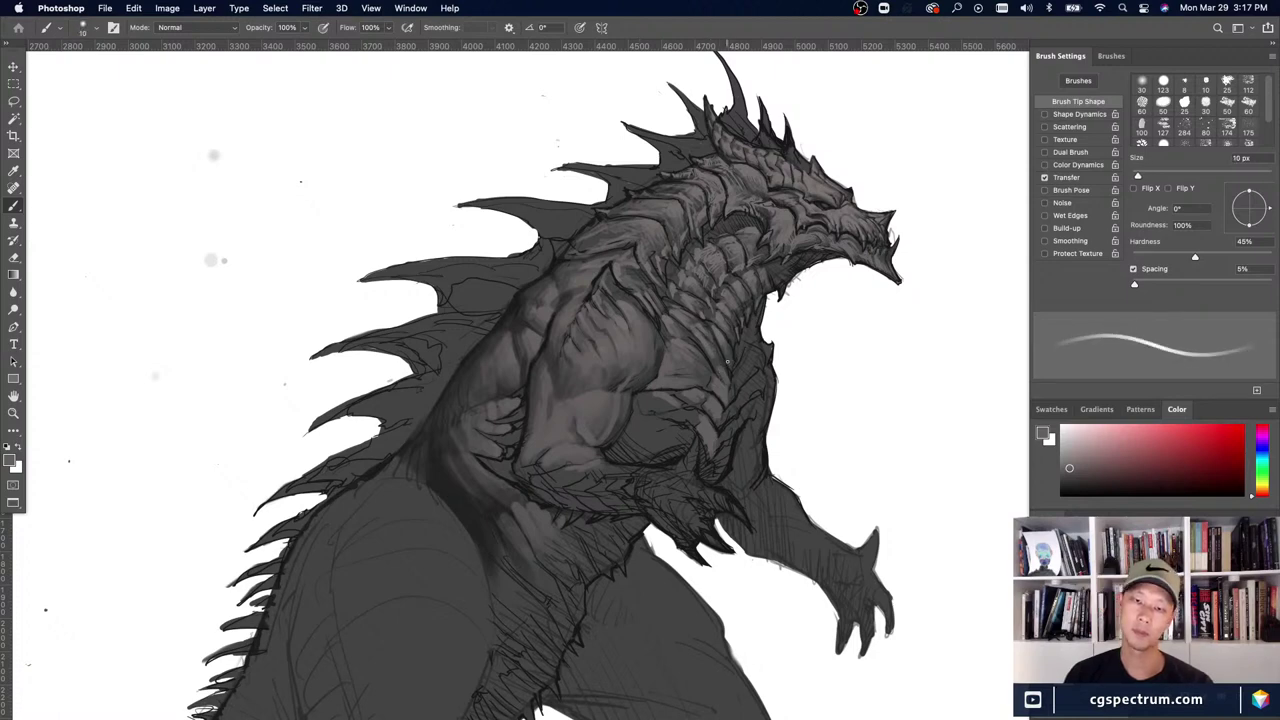
pyautogui.press('[')
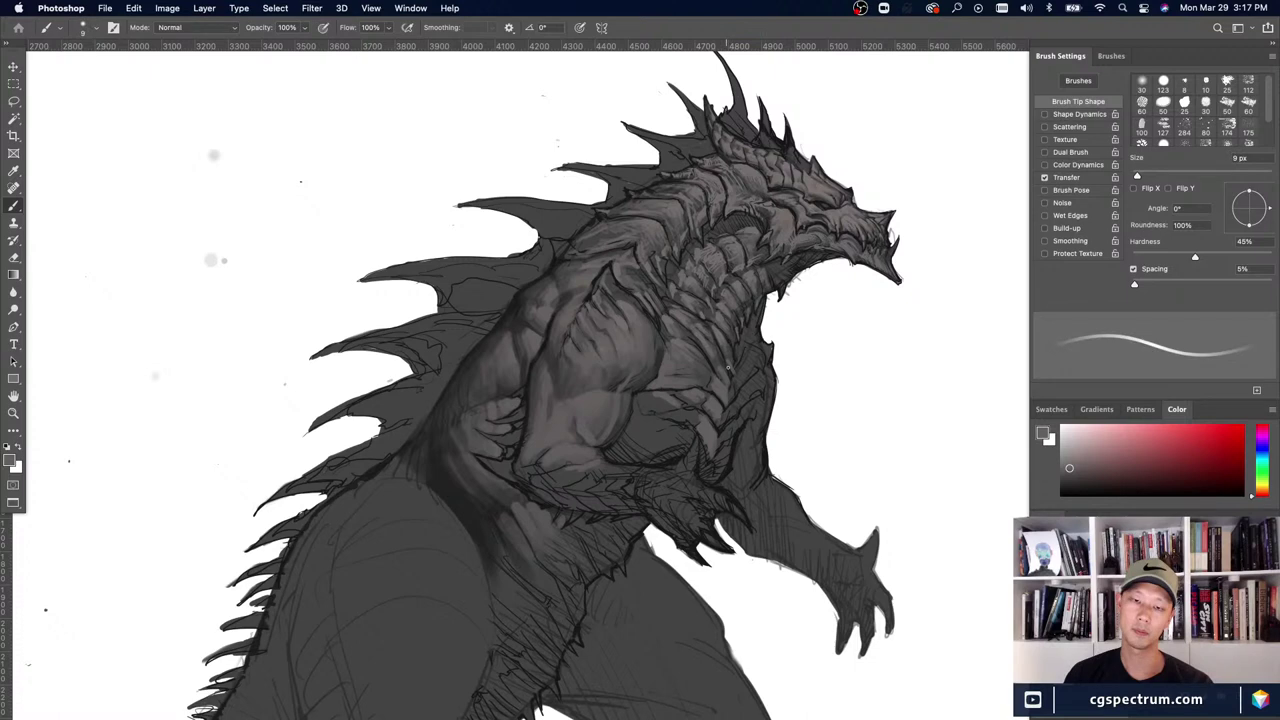
pyautogui.press(']')
pyautogui.press(']')
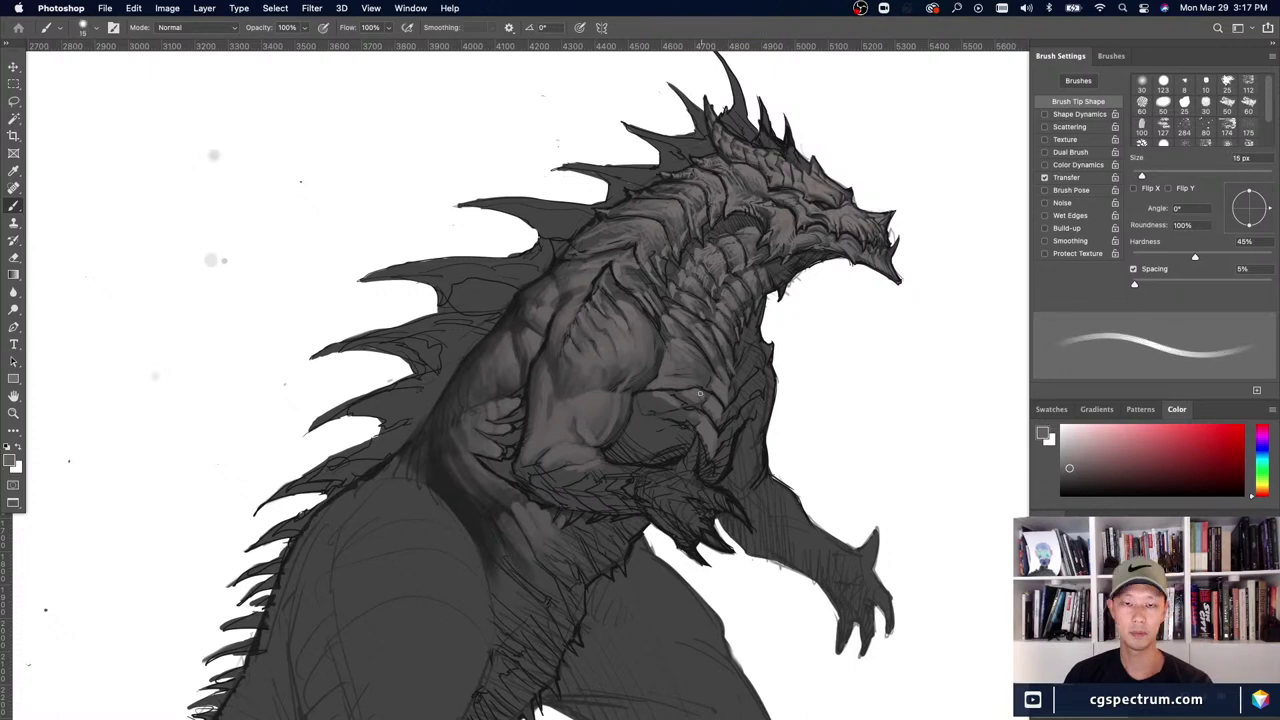
# - Refine the lit ribcage folds below the chest muscle with mid grey, using 8 px, 9 px, 10 px and 20 px brushes
pyautogui.press('[')
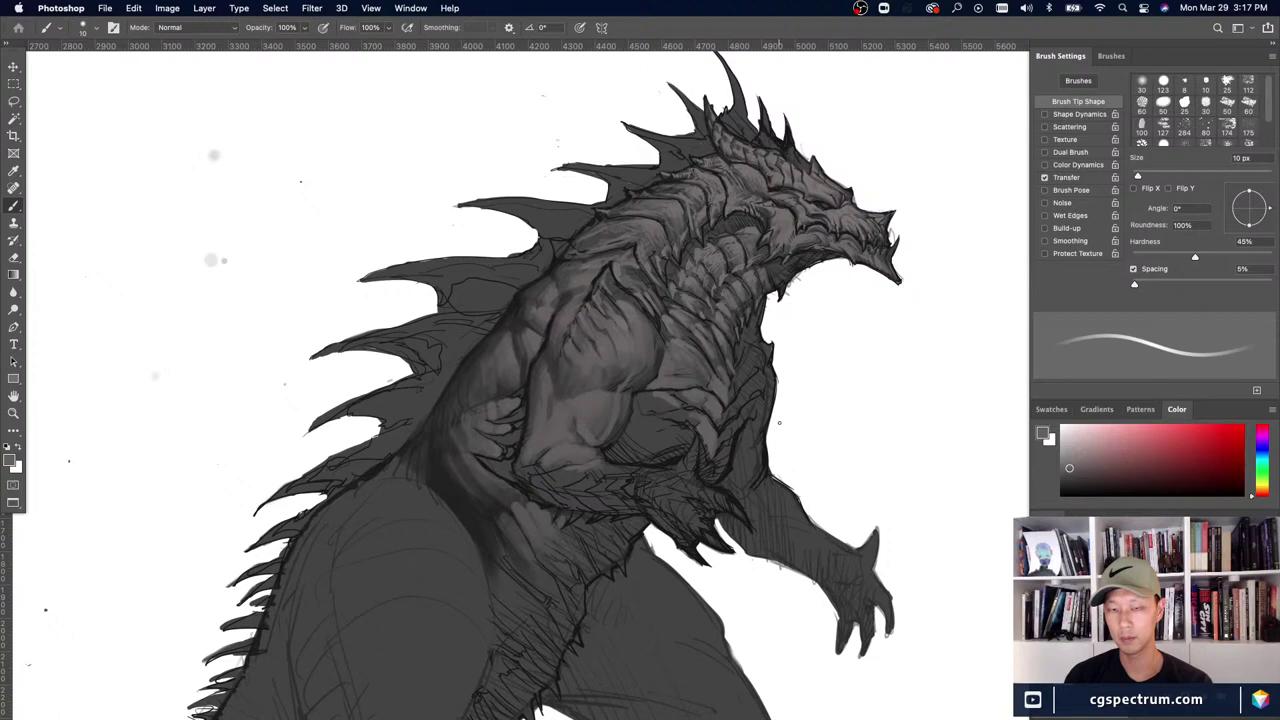
pyautogui.press('[')
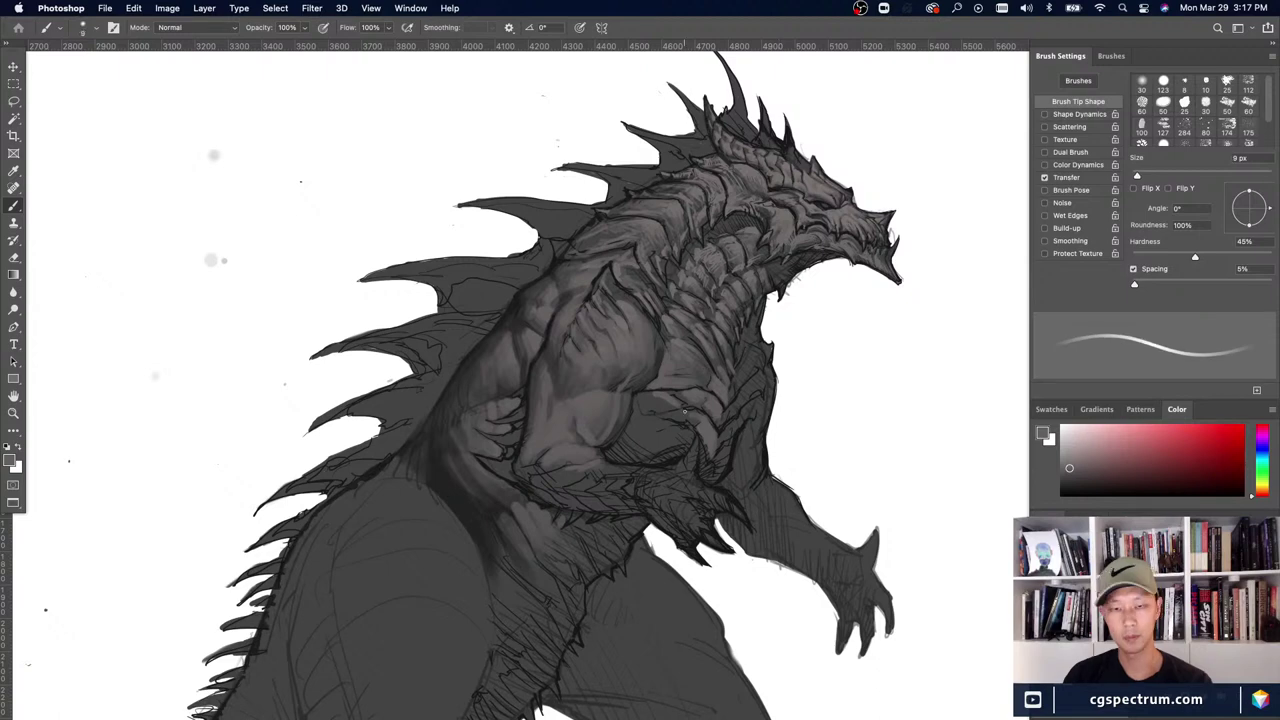
pyautogui.press('[')
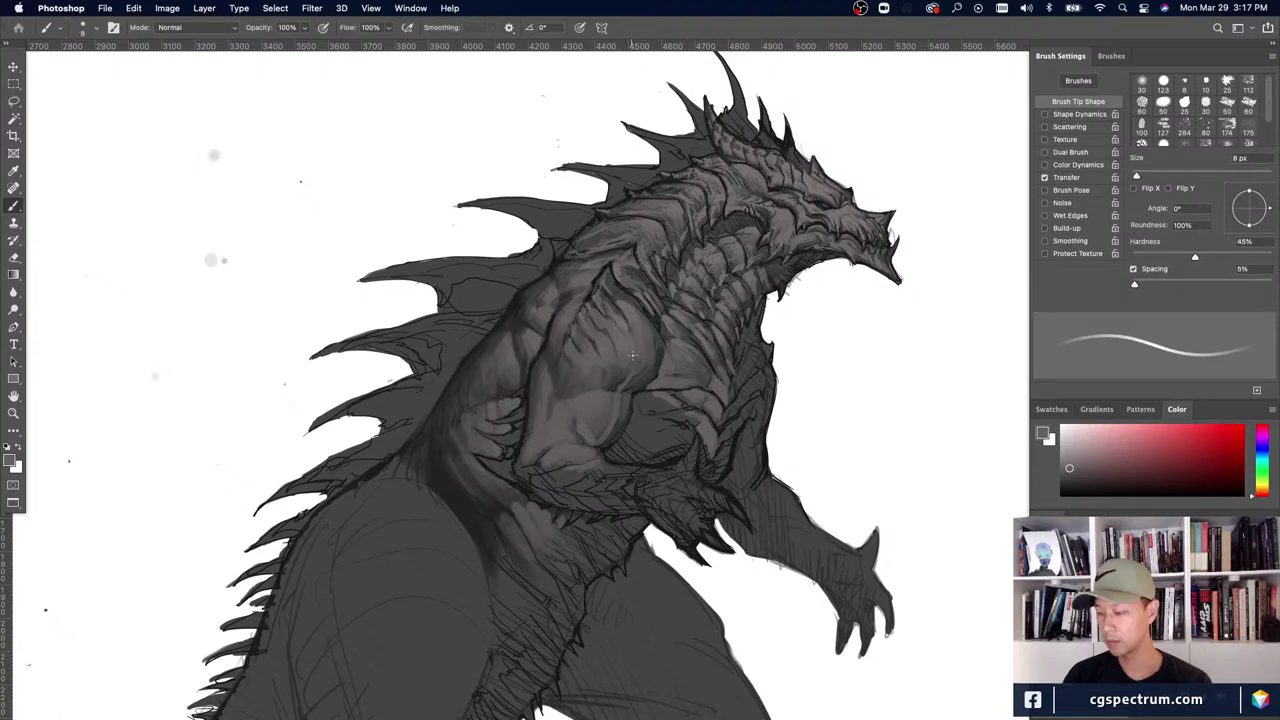
pyautogui.press('e')
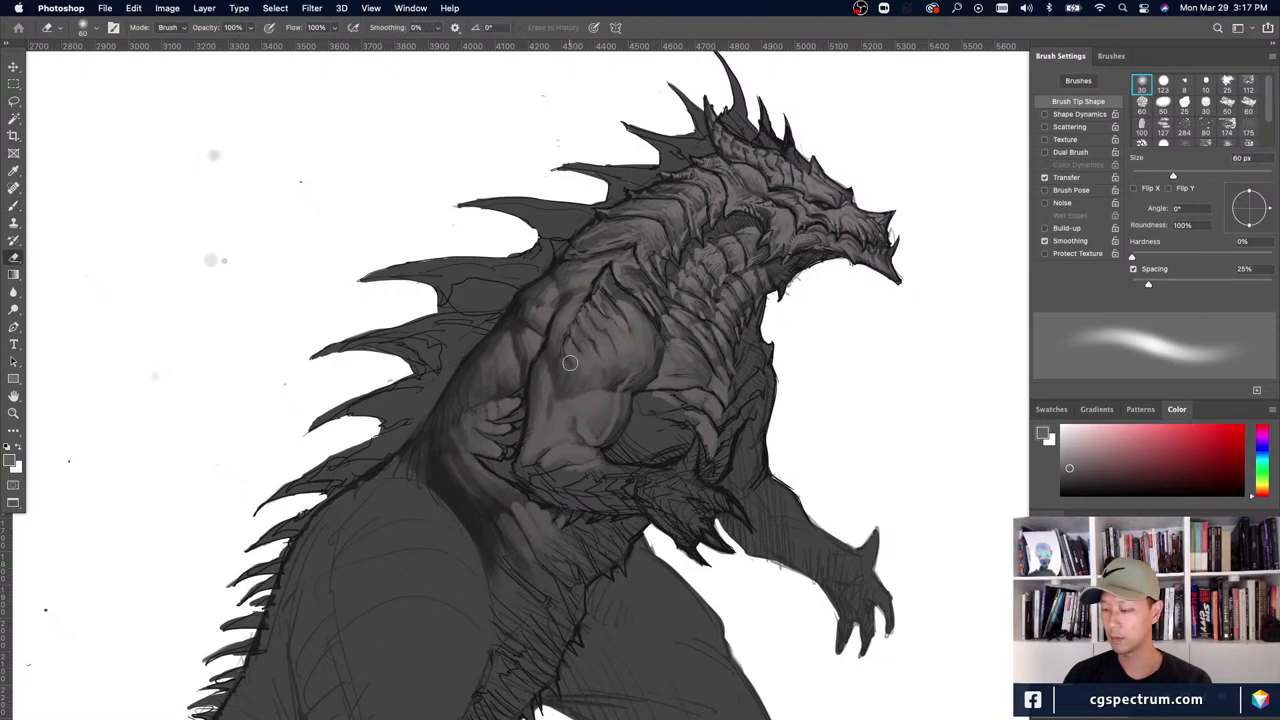
pyautogui.press('b')
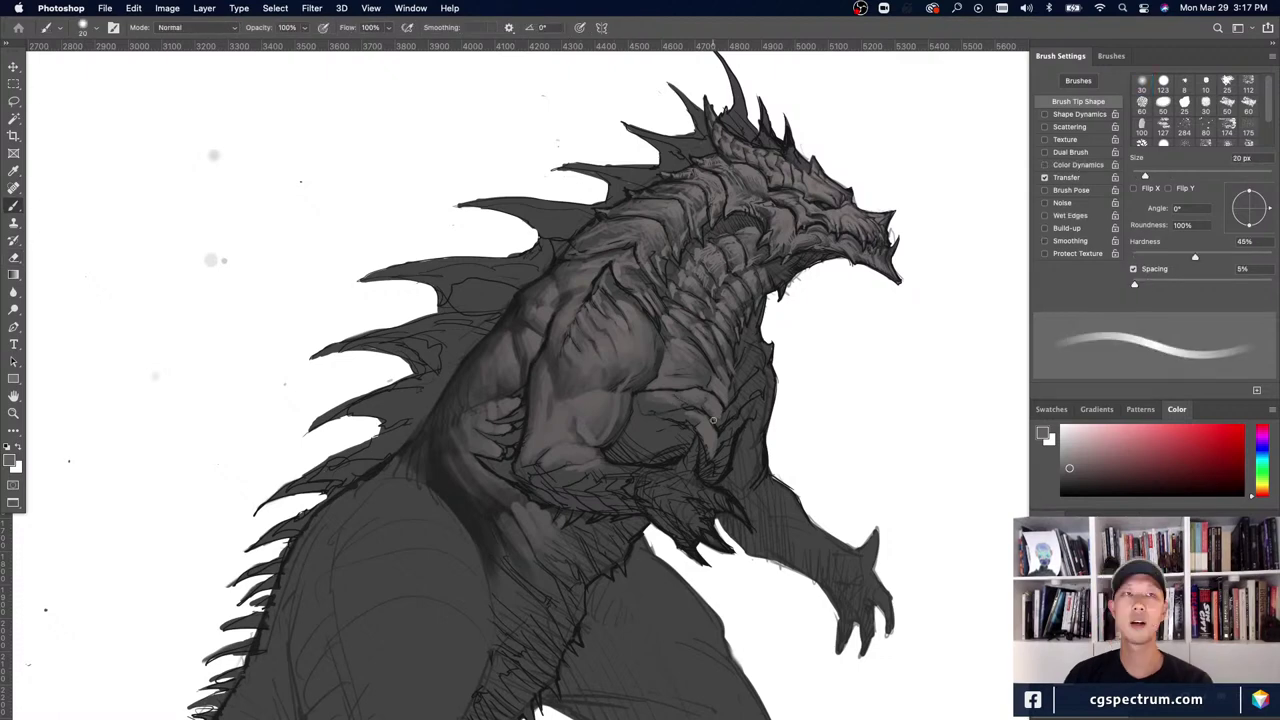
# - Sharpen the upper ribcage fold under the chest muscle with black and sampled mid grey, using 15 px and 10 px brushes
pyautogui.scroll(1, 713, 420)
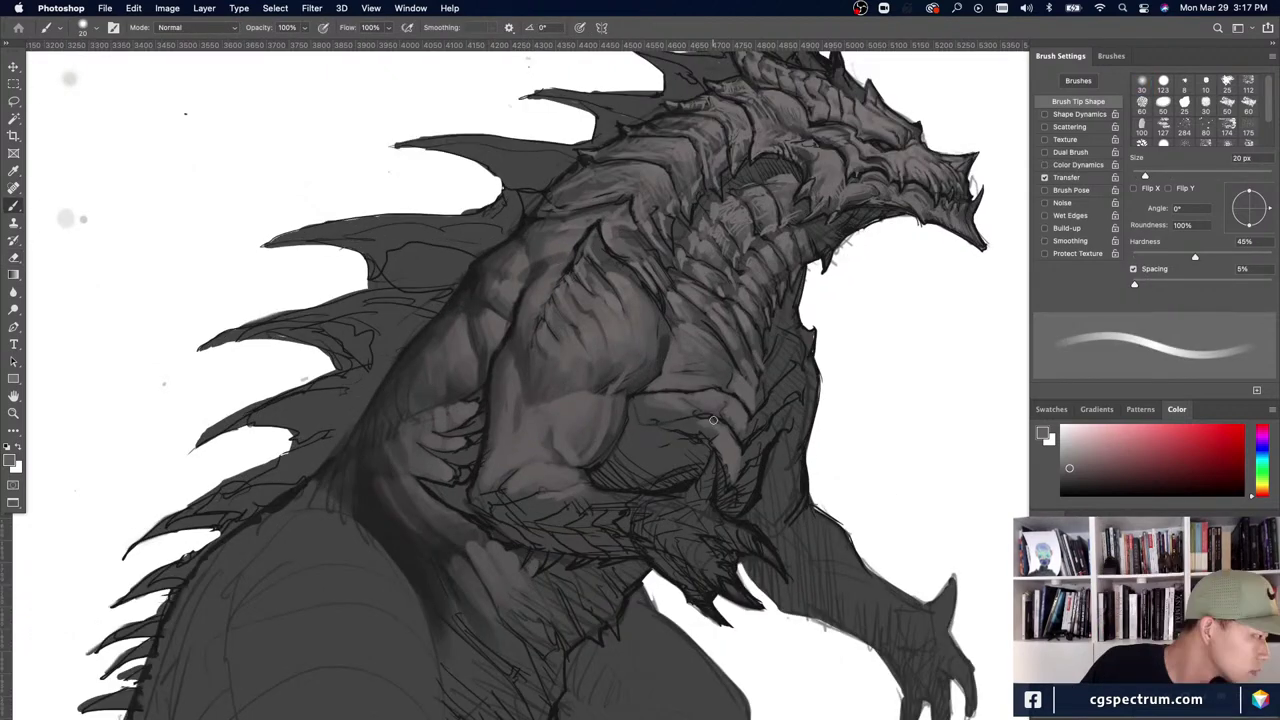
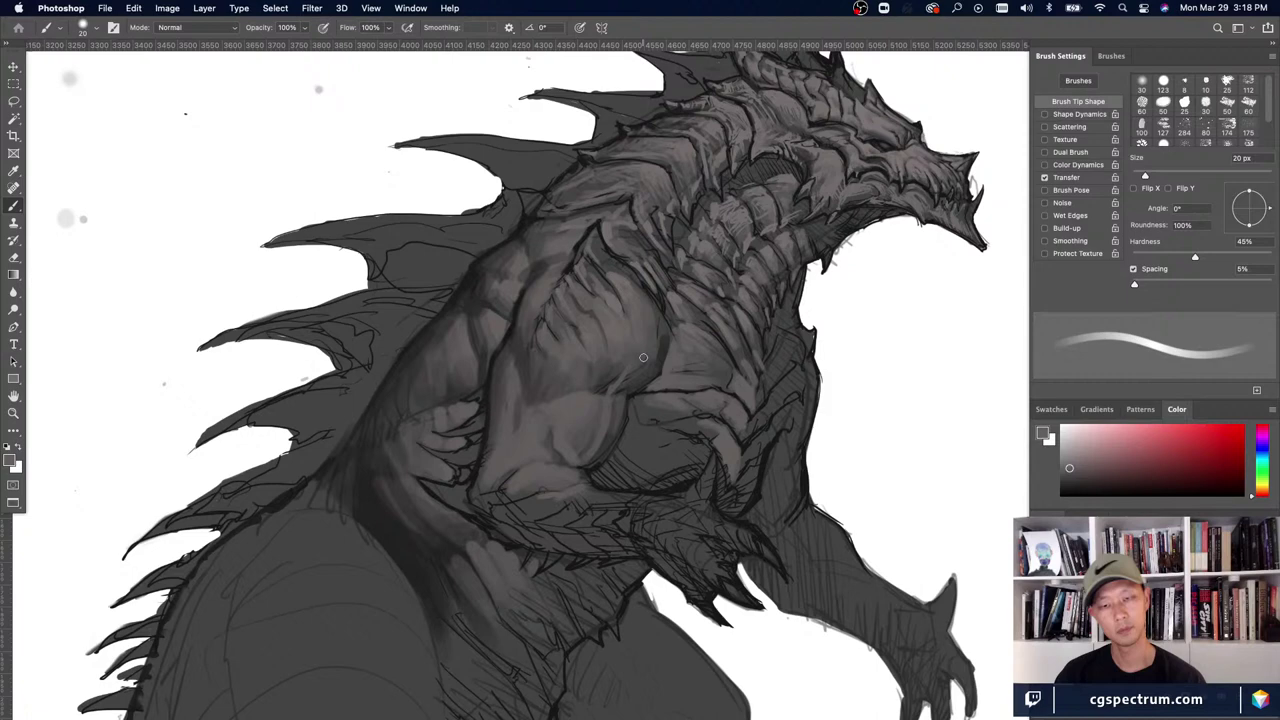
pyautogui.press('d')
pyautogui.press('[')
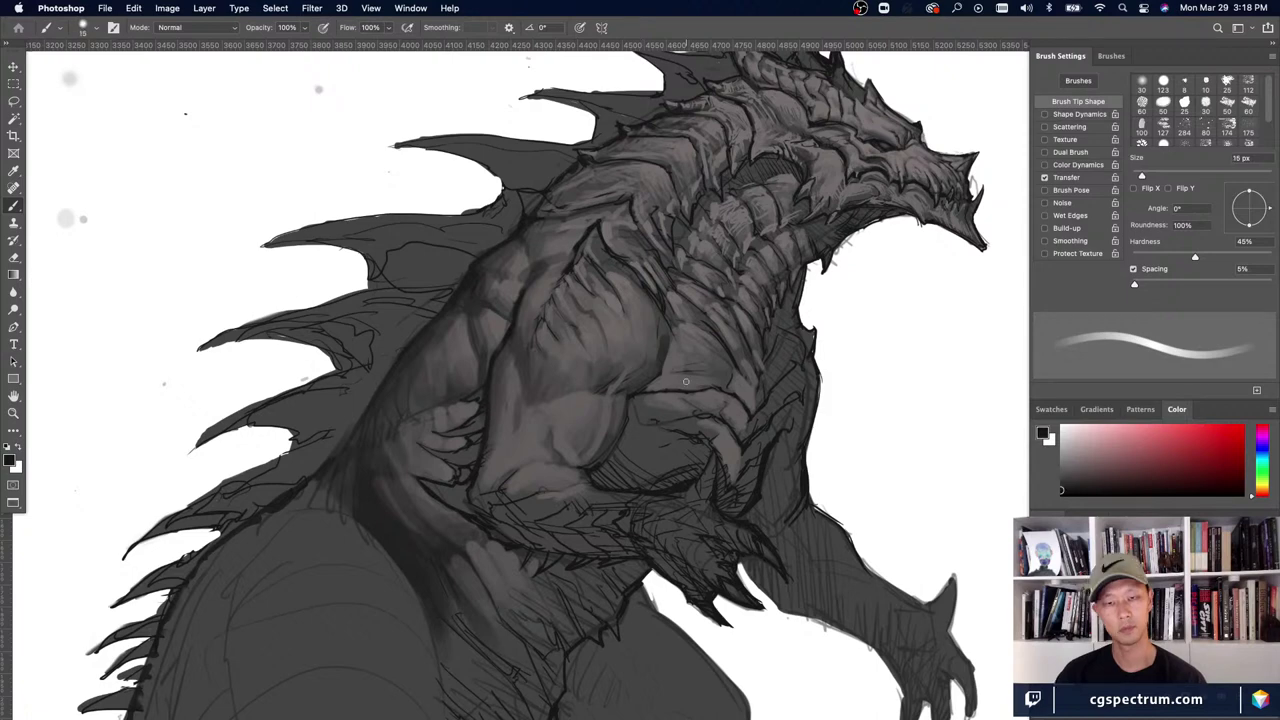
pyautogui.press('[')
pyautogui.keyDown('alt'); pyautogui.click(654, 403); pyautogui.keyUp('alt')
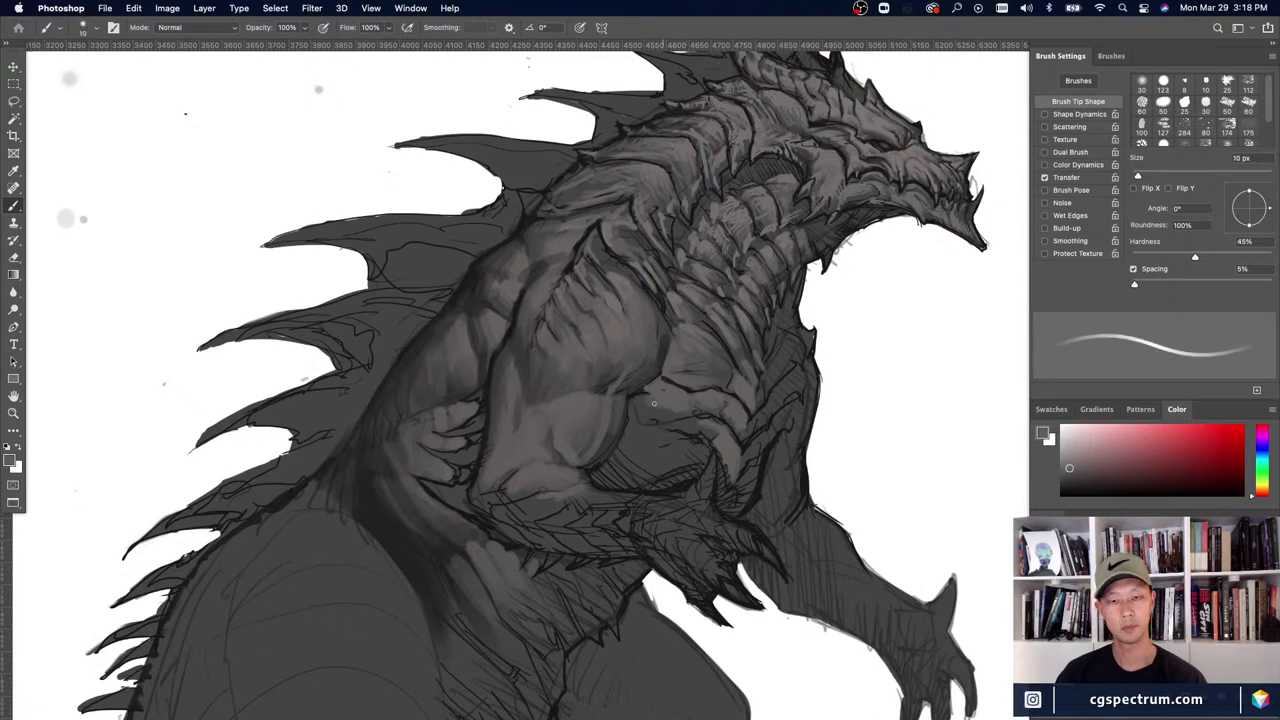
pyautogui.press('d')
pyautogui.press('[')
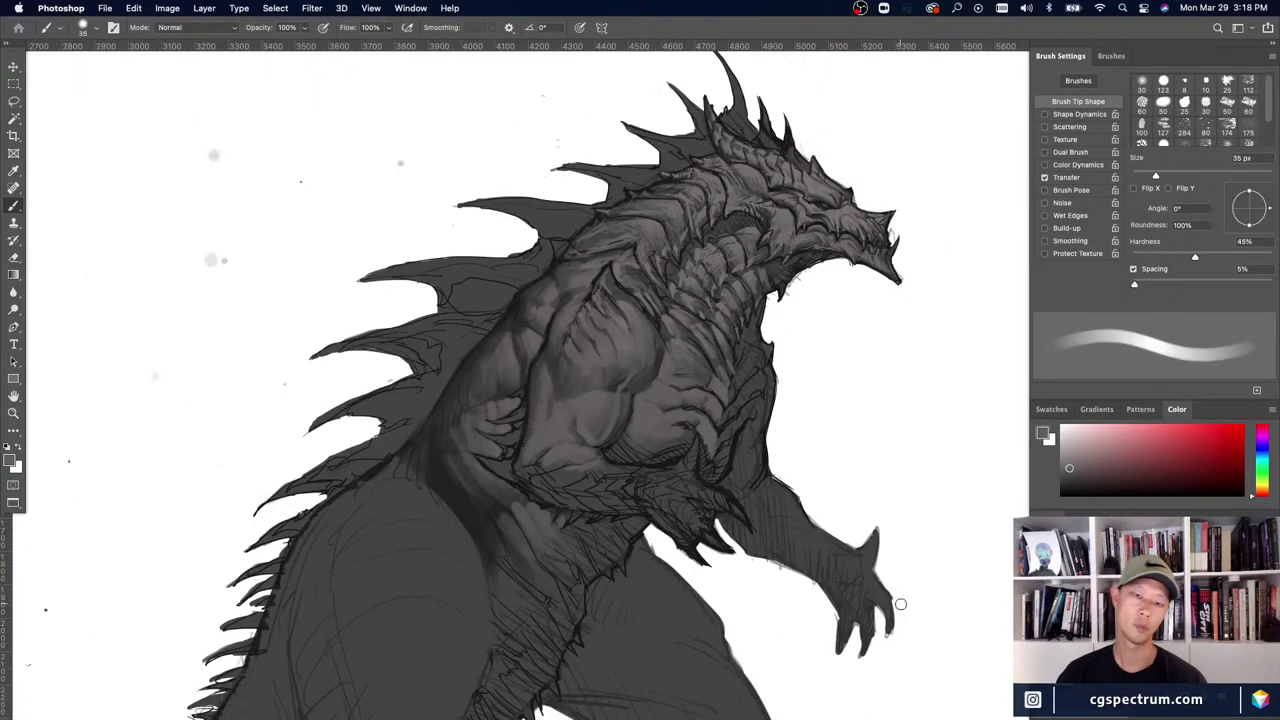
# - Shade the crease between the upper arm and the ribcage with sampled dark and mid greys, using 20 px, 15 px and 10 px brushes
pyautogui.press('[')
pyautogui.press('[')
pyautogui.press('[')
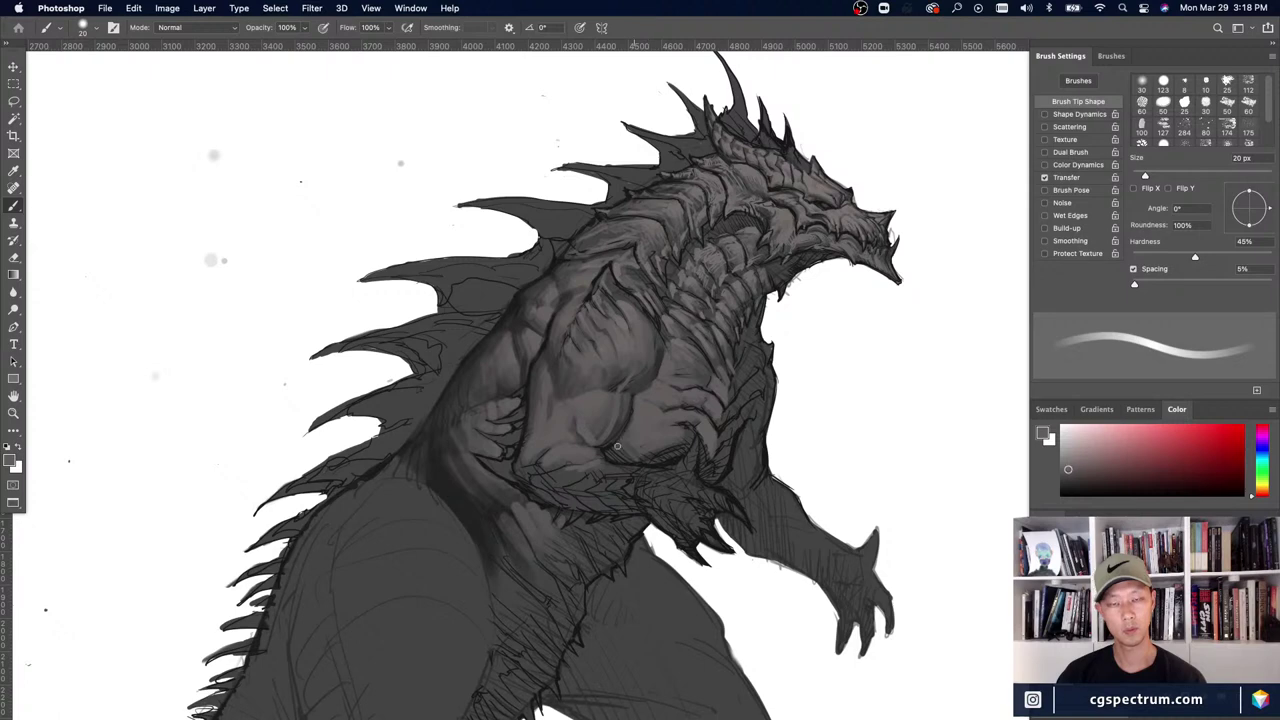
pyautogui.keyDown('alt'); pyautogui.click(617, 446); pyautogui.keyUp('alt')
pyautogui.press('[')
pyautogui.press('[')
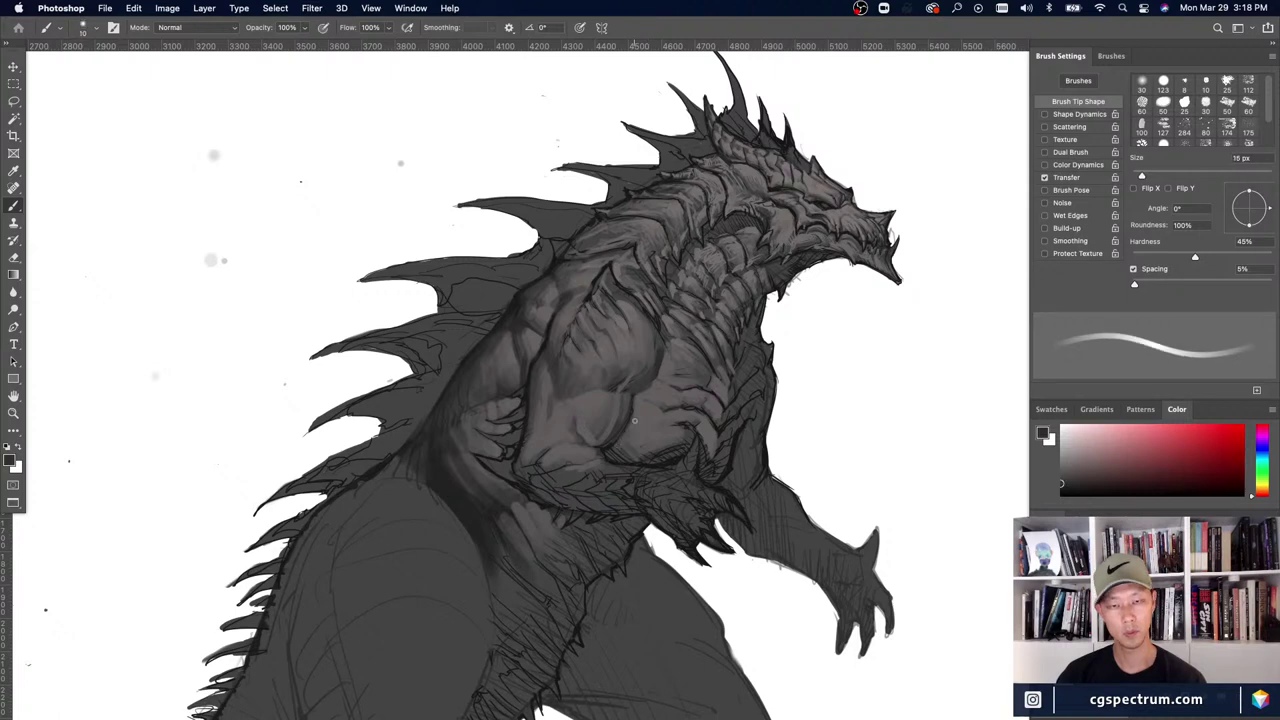
pyautogui.press('[')
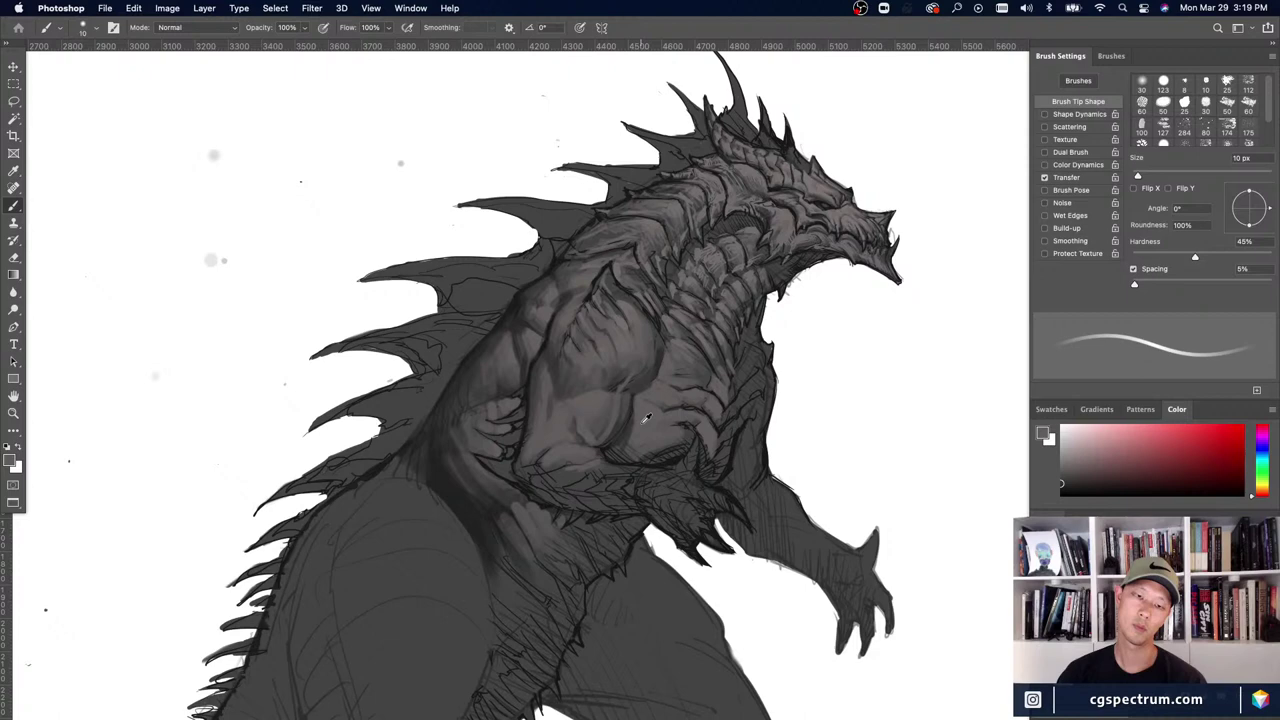
pyautogui.keyDown('alt'); pyautogui.click(643, 421); pyautogui.keyUp('alt')
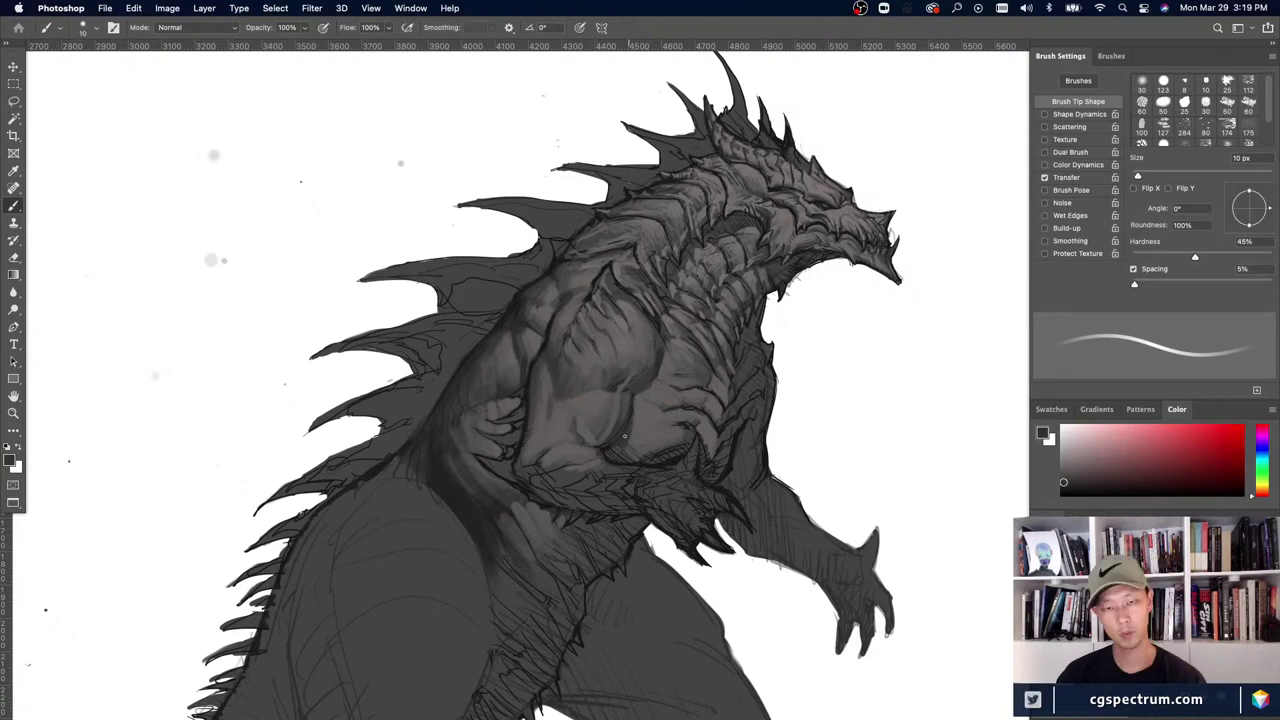
pyautogui.keyDown('alt'); pyautogui.click(626, 452); pyautogui.keyUp('alt')
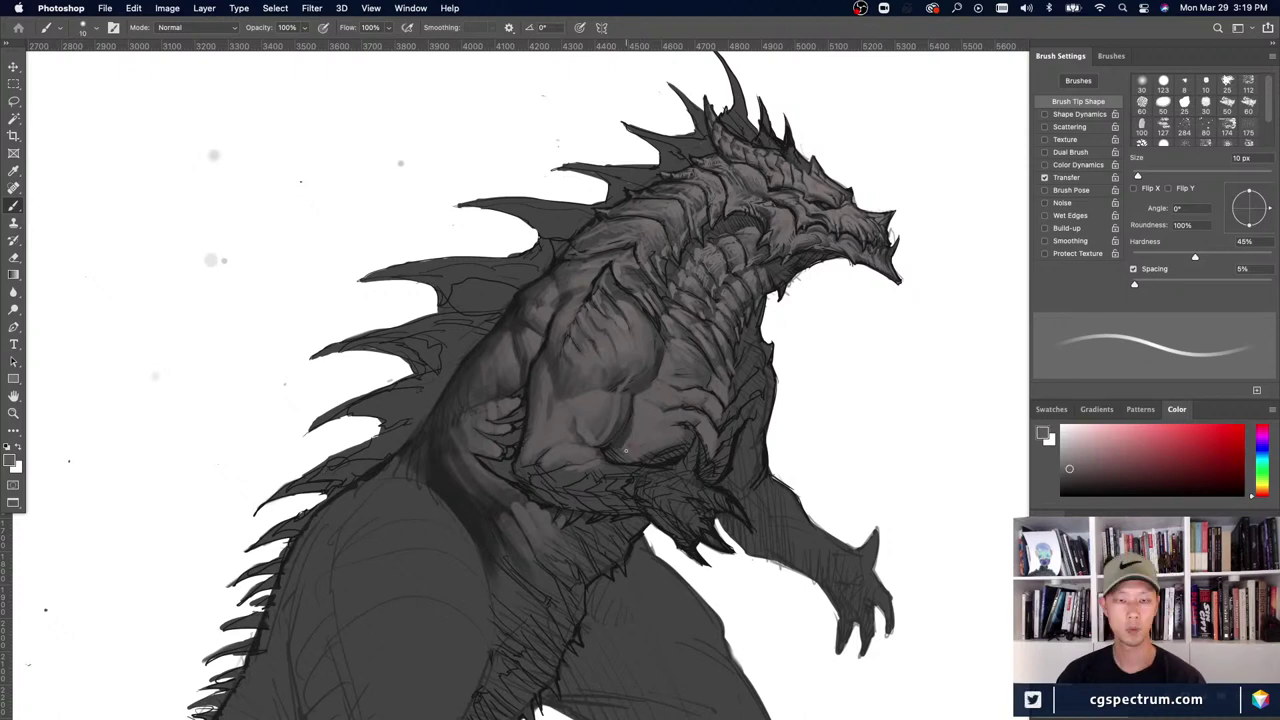
pyautogui.keyDown('alt'); pyautogui.click(658, 433); pyautogui.keyUp('alt')
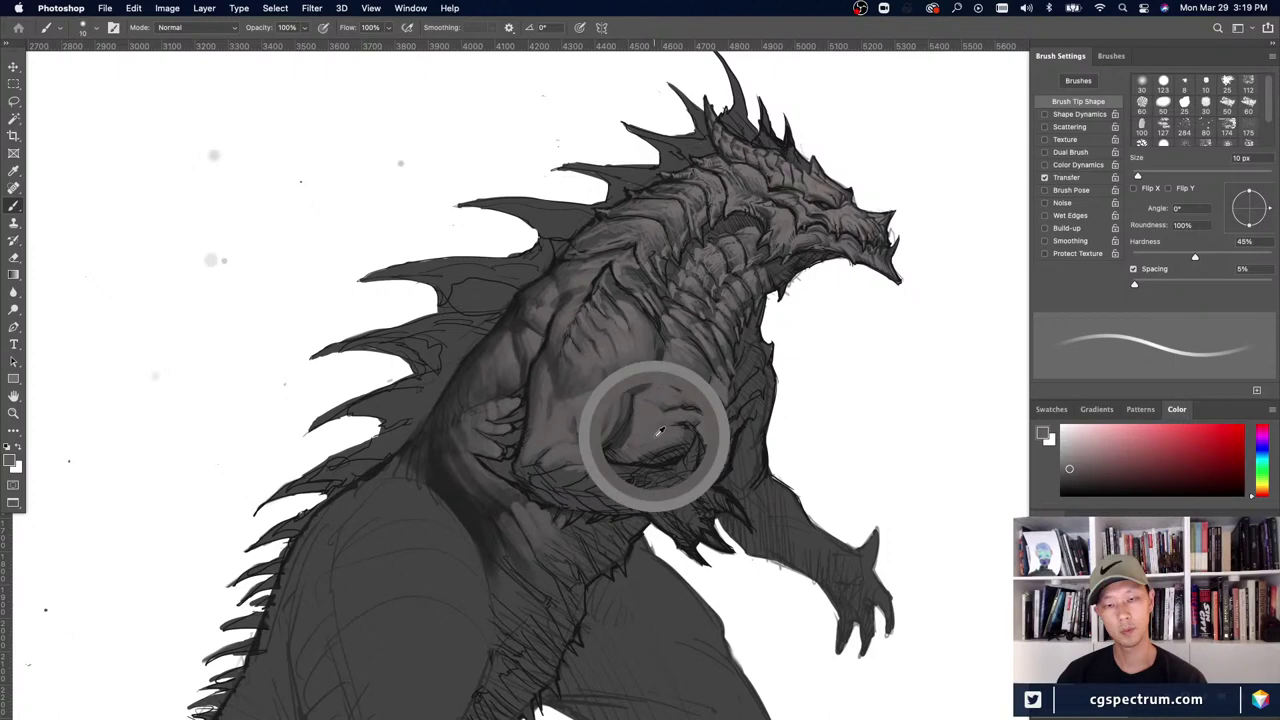
# - Blend the lit side of the lower ribcage with sampled mid grey, using 25 px and 30 px brushes
pyautogui.press(']')
pyautogui.press(']')
pyautogui.press(']')
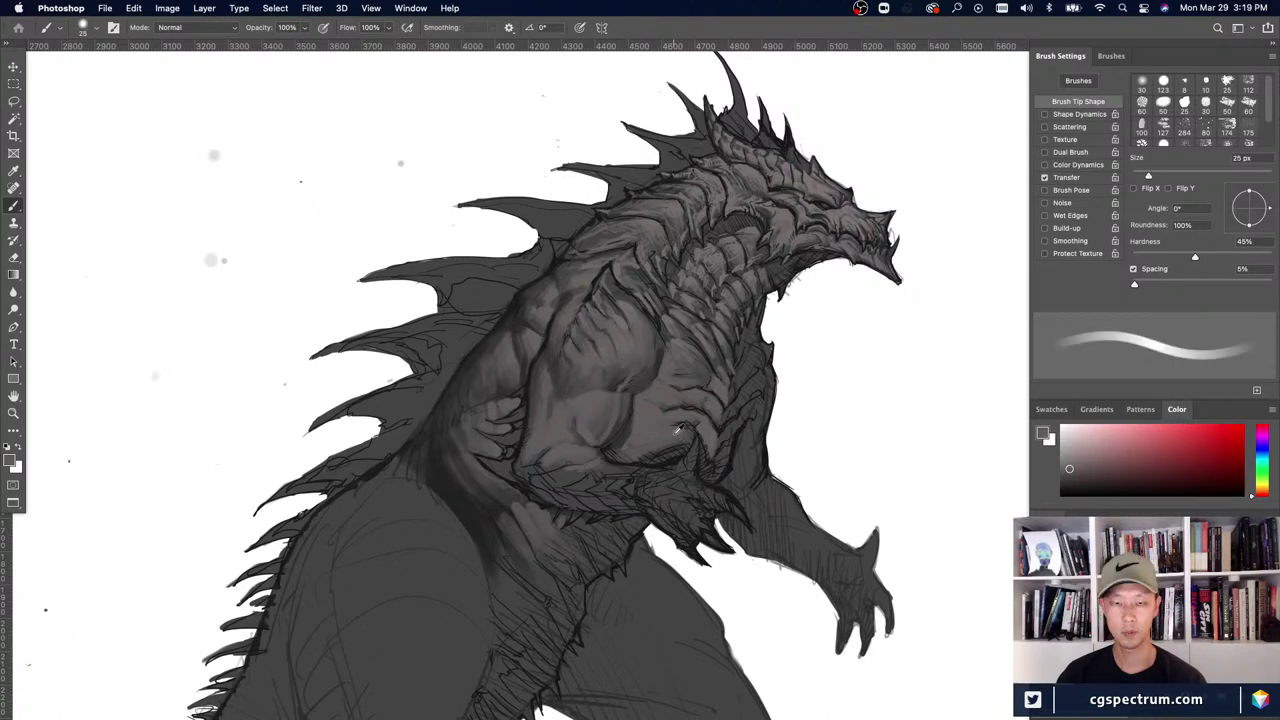
pyautogui.keyDown('alt'); pyautogui.click(679, 428); pyautogui.keyUp('alt')
pyautogui.press(']')
pyautogui.press('super+minus')
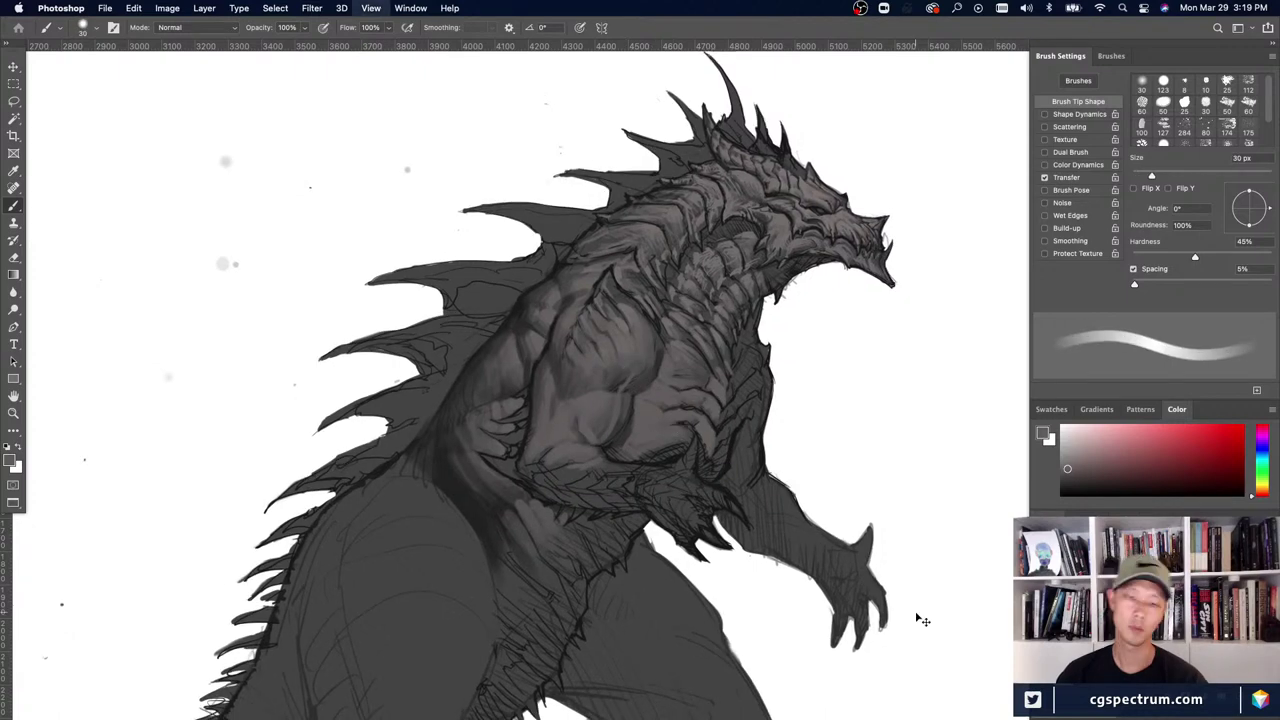
pyautogui.scroll(-2, 690, 480)
# - Darken the underside of the ribcage above the forearm with dark grey, using 35 px and 20 px brushes
pyautogui.press(']')
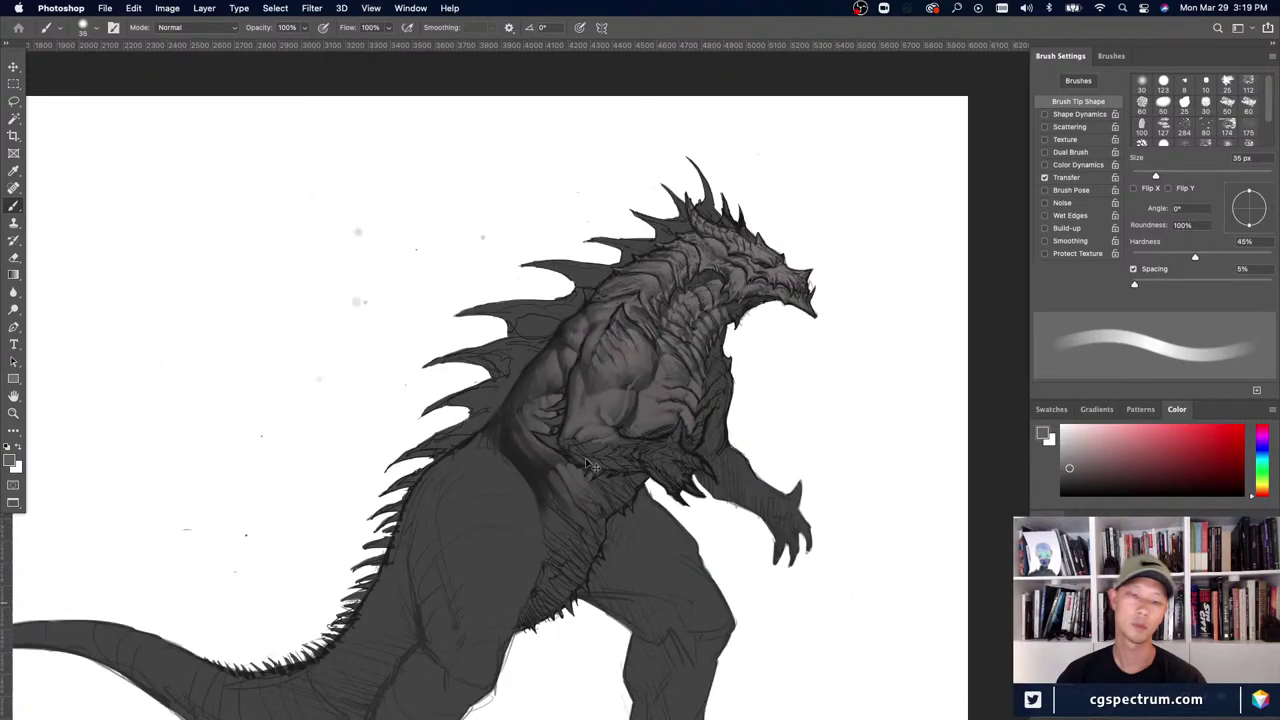
pyautogui.scroll(2, 590, 465)
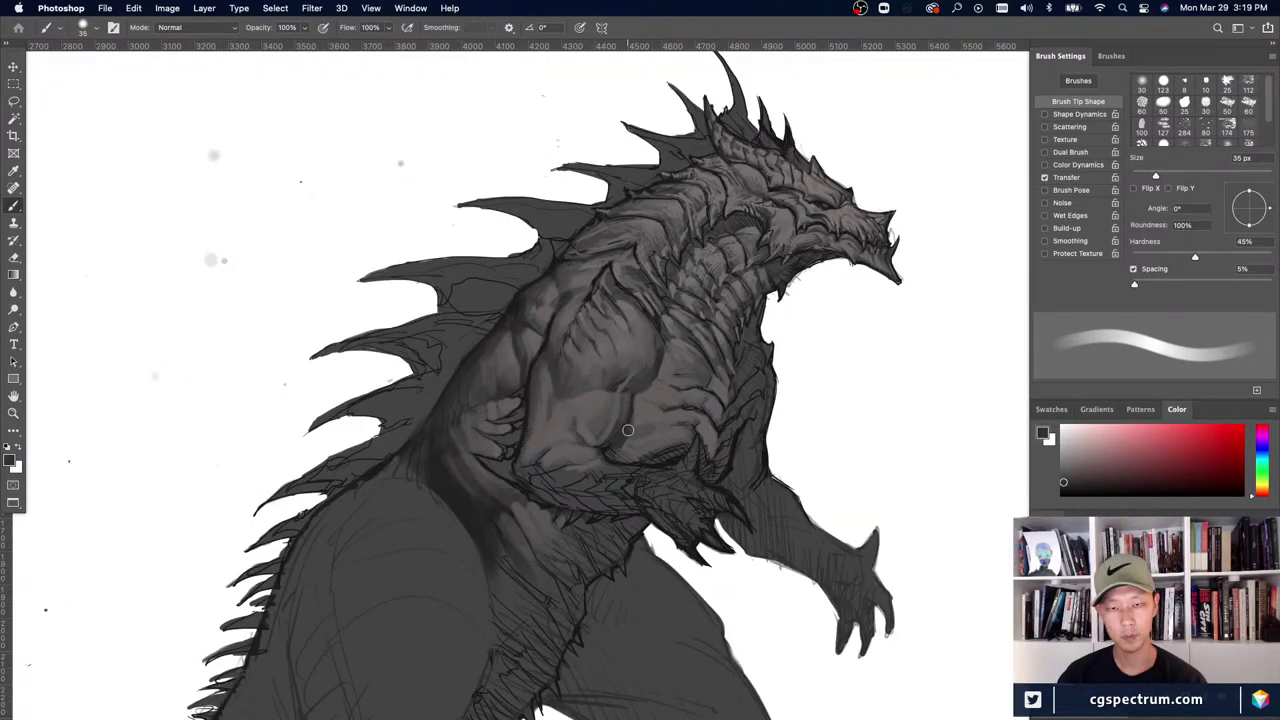
pyautogui.press('[')
pyautogui.press('[')
pyautogui.press('[')
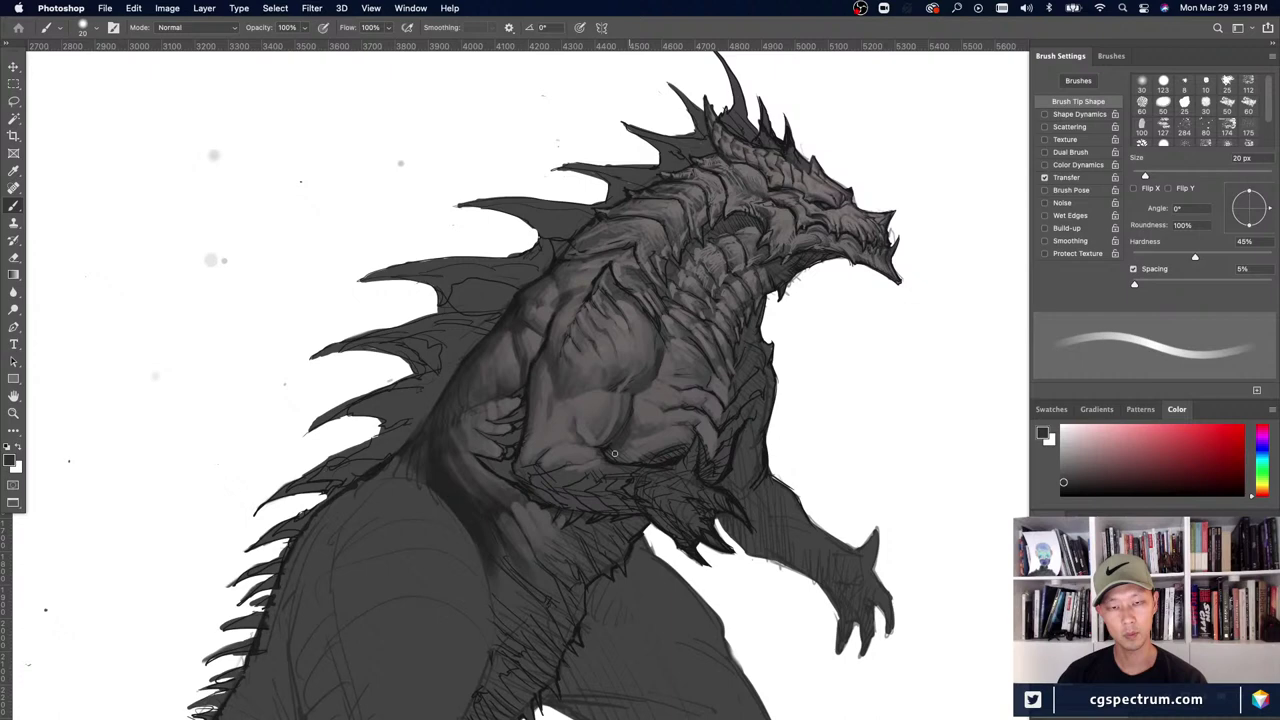
pyautogui.moveTo(614, 453); pyautogui.dragTo(676, 460)
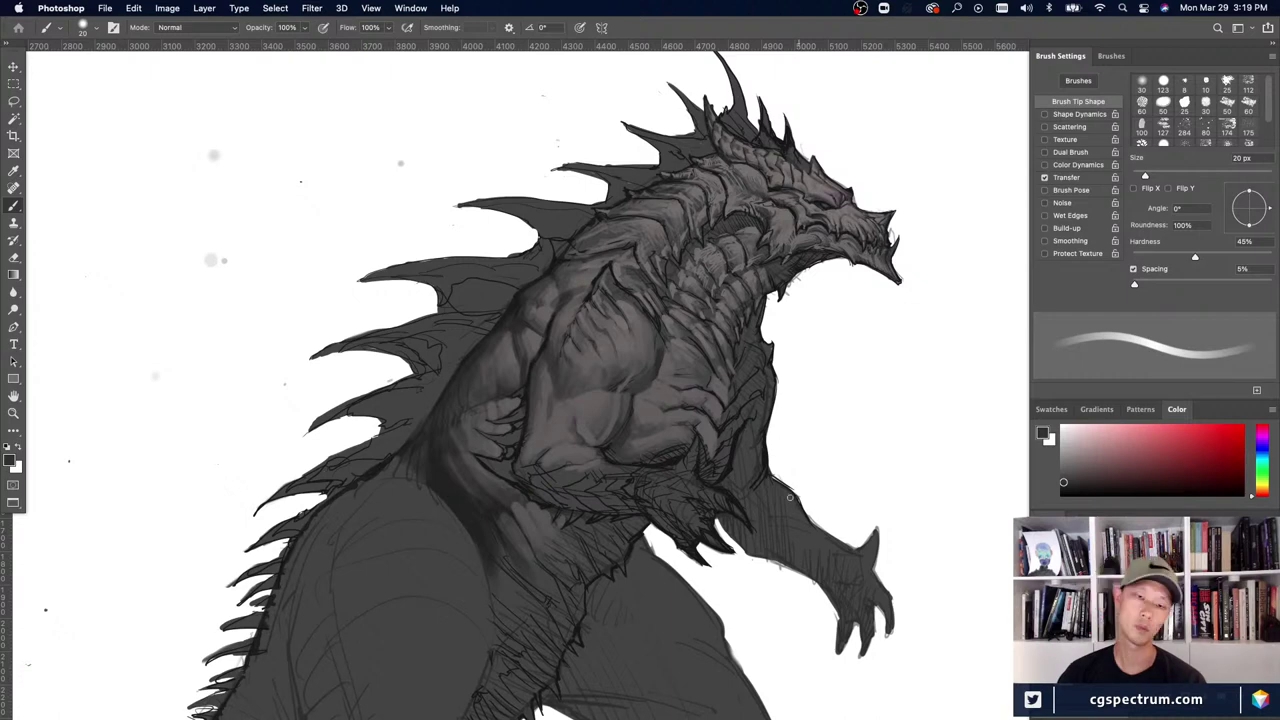
# - Touch up the front ends of the ribcage folds with sampled mid grey, using 15 px and 7 px brushes
pyautogui.press('[')
pyautogui.keyDown('alt'); pyautogui.click(716, 437); pyautogui.keyUp('alt')
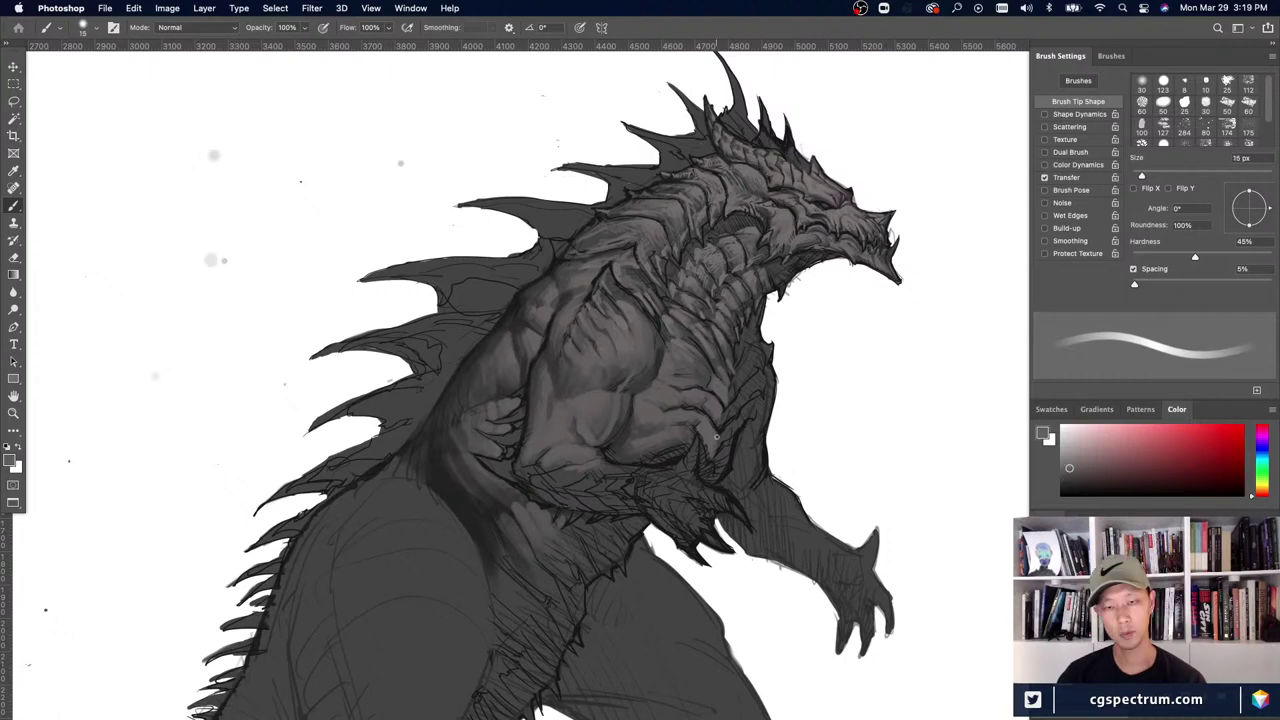
pyautogui.press('[')
pyautogui.press('[')
pyautogui.press('[')
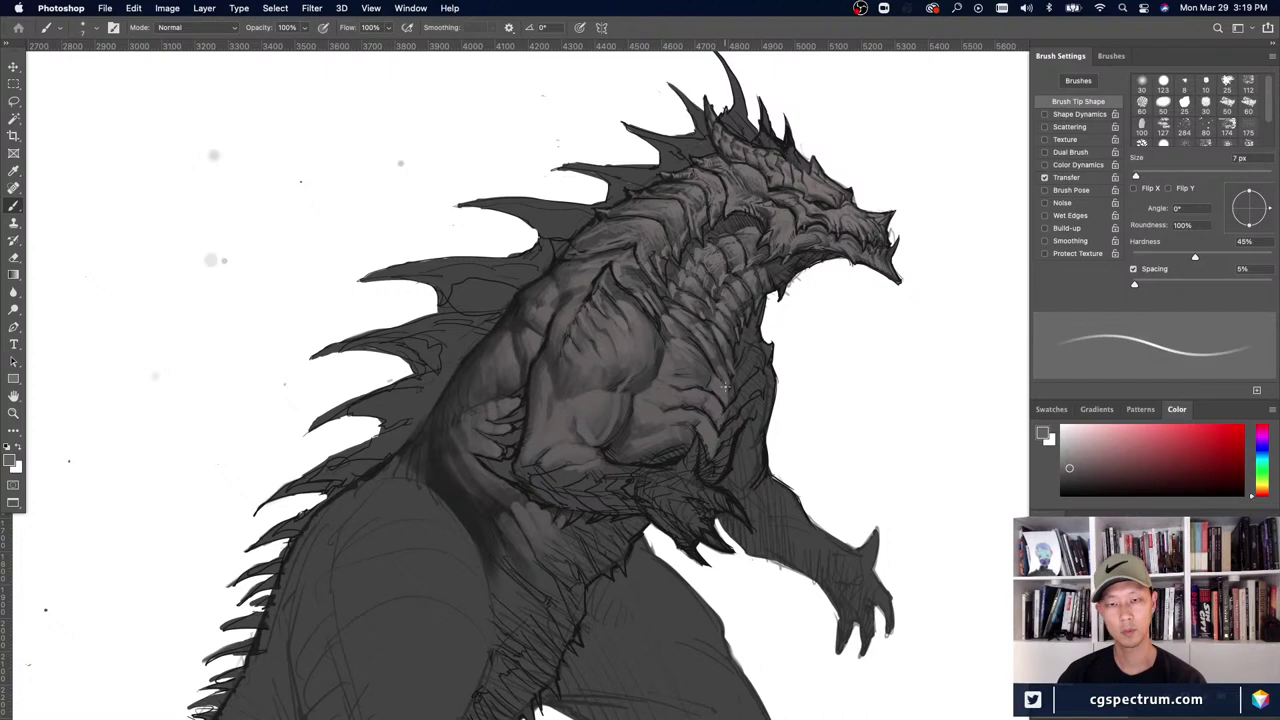
pyautogui.press('super+0')
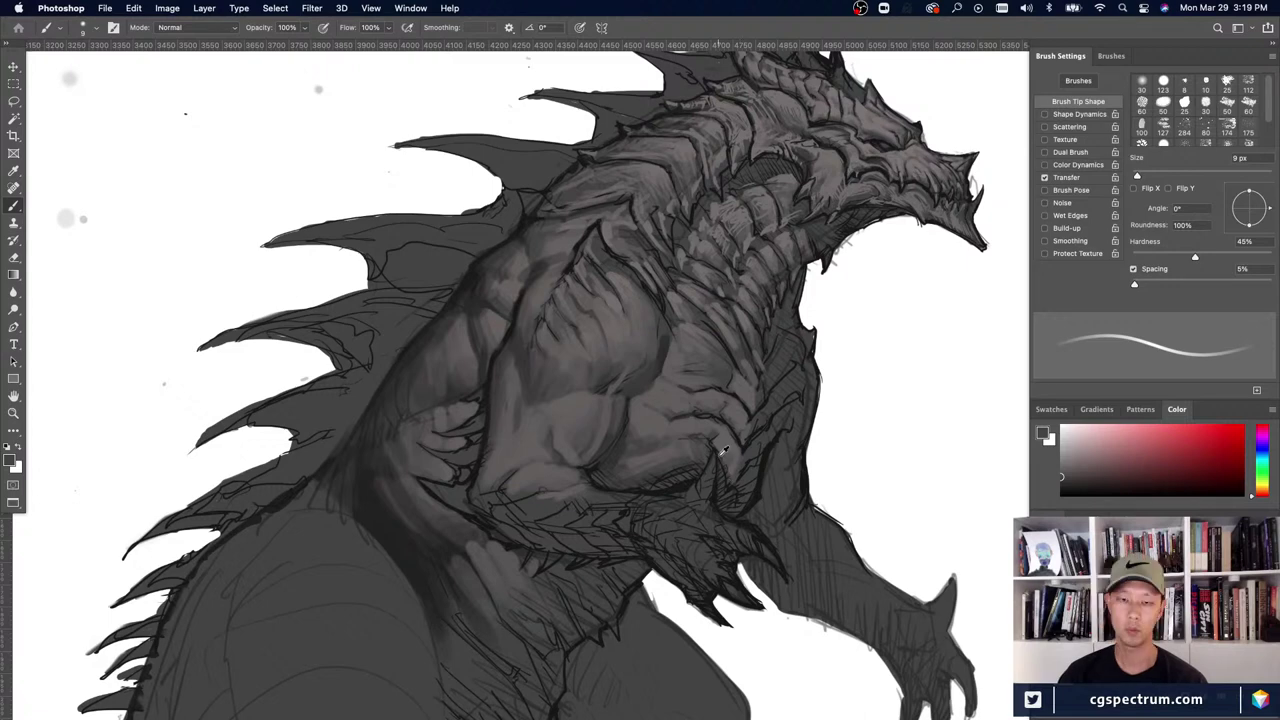
# - Refine the front edge of the lower chest plates with sampled mid grey, using 9 px and 8 px brushes
pyautogui.scroll(-3, 650, 400)
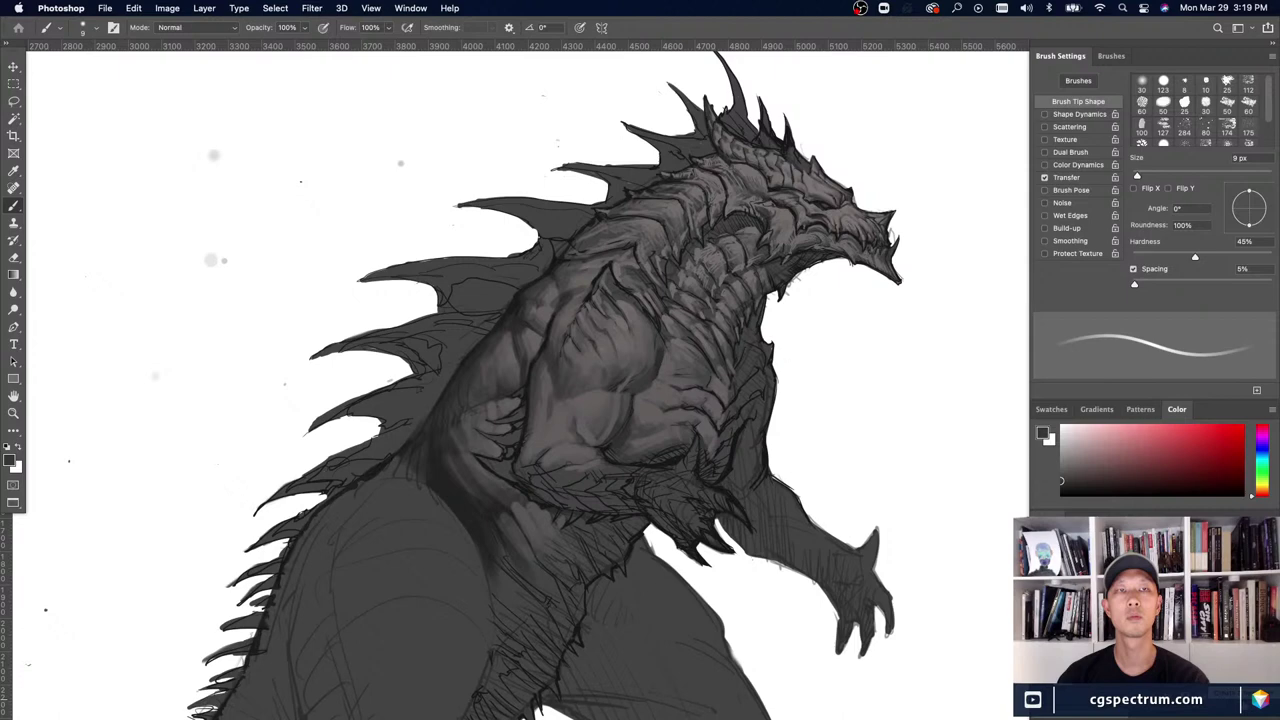
pyautogui.scroll(2, 642, 385)
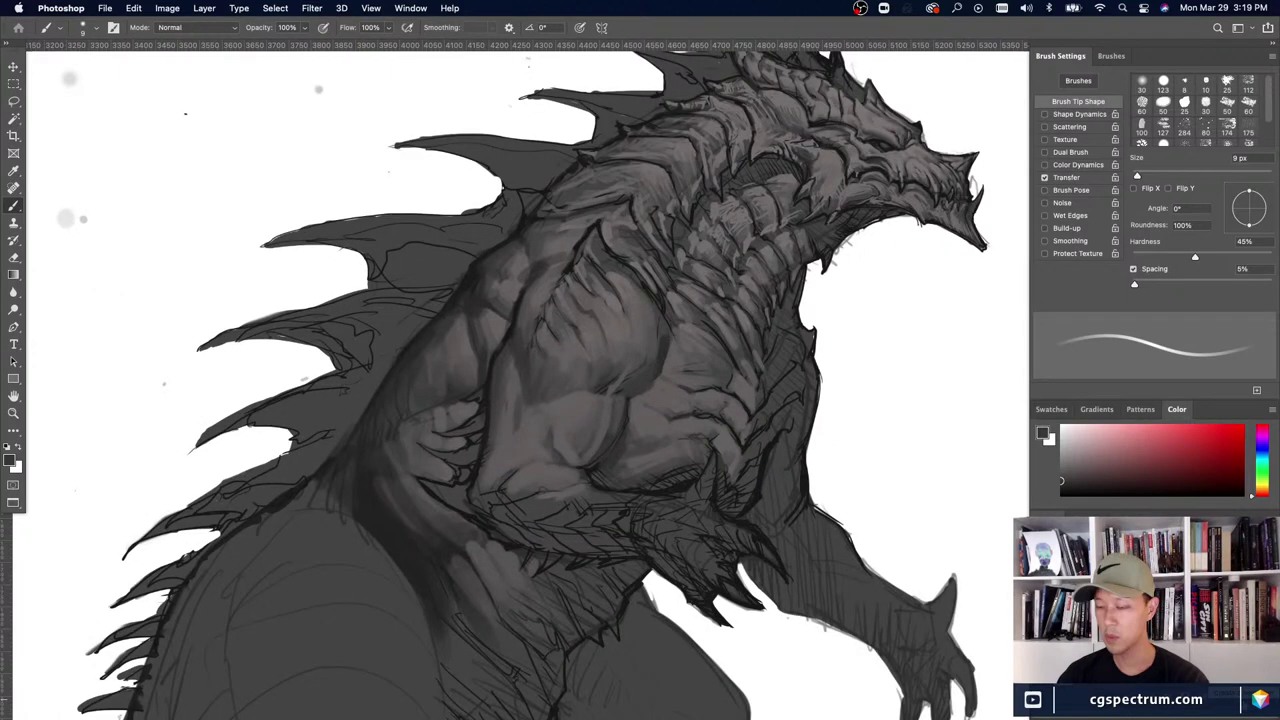
pyautogui.keyDown('alt'); pyautogui.click(744, 380); pyautogui.keyUp('alt')
pyautogui.press('[')
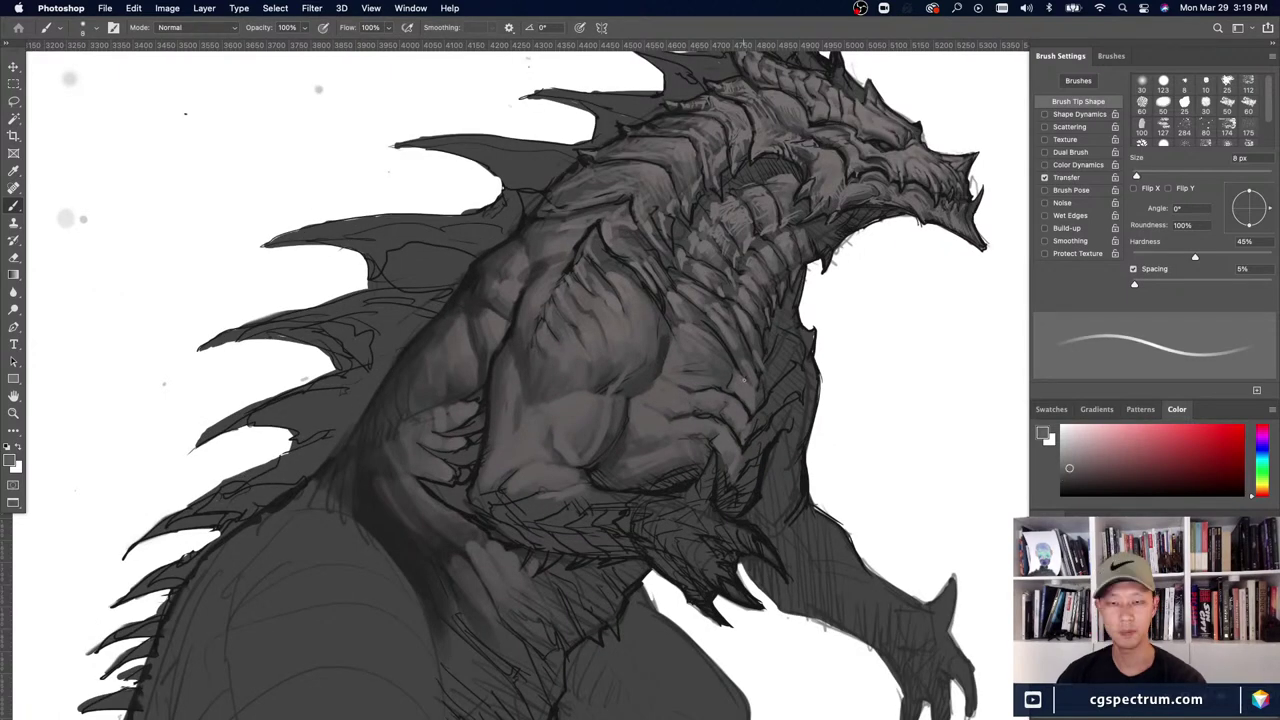
pyautogui.scroll(-2, 744, 378)
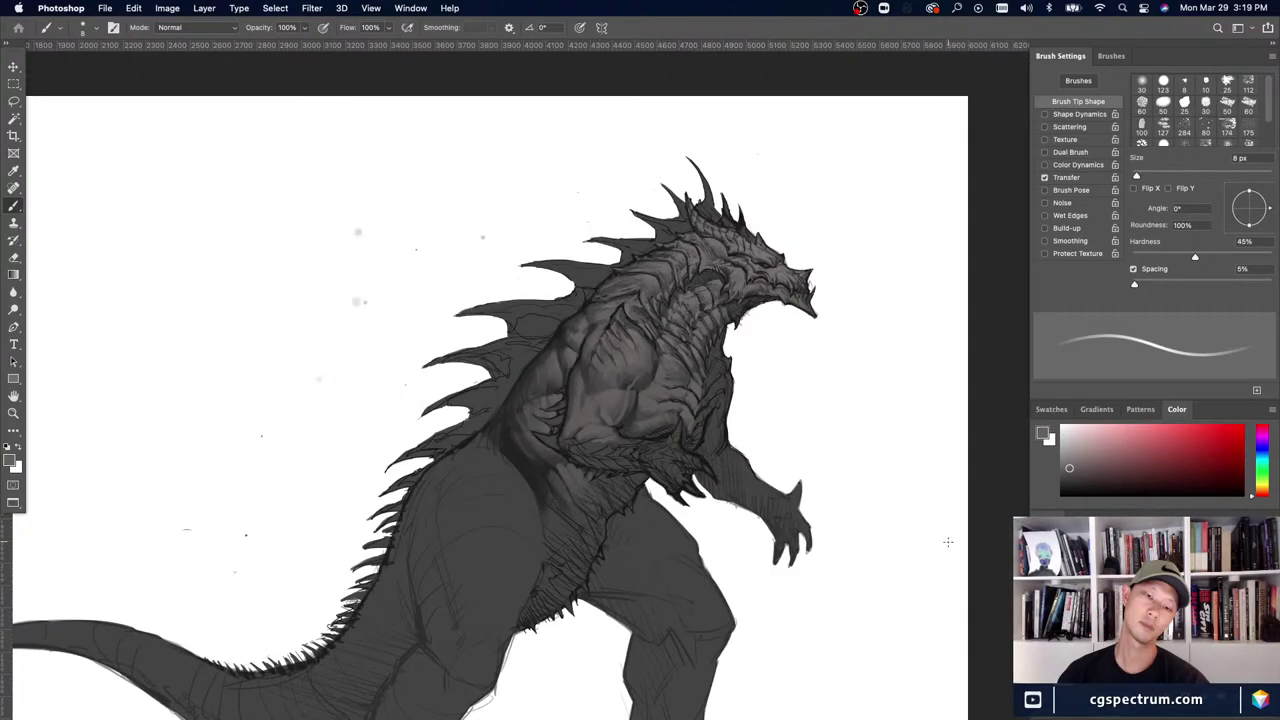
pyautogui.scroll(2, 680, 460)
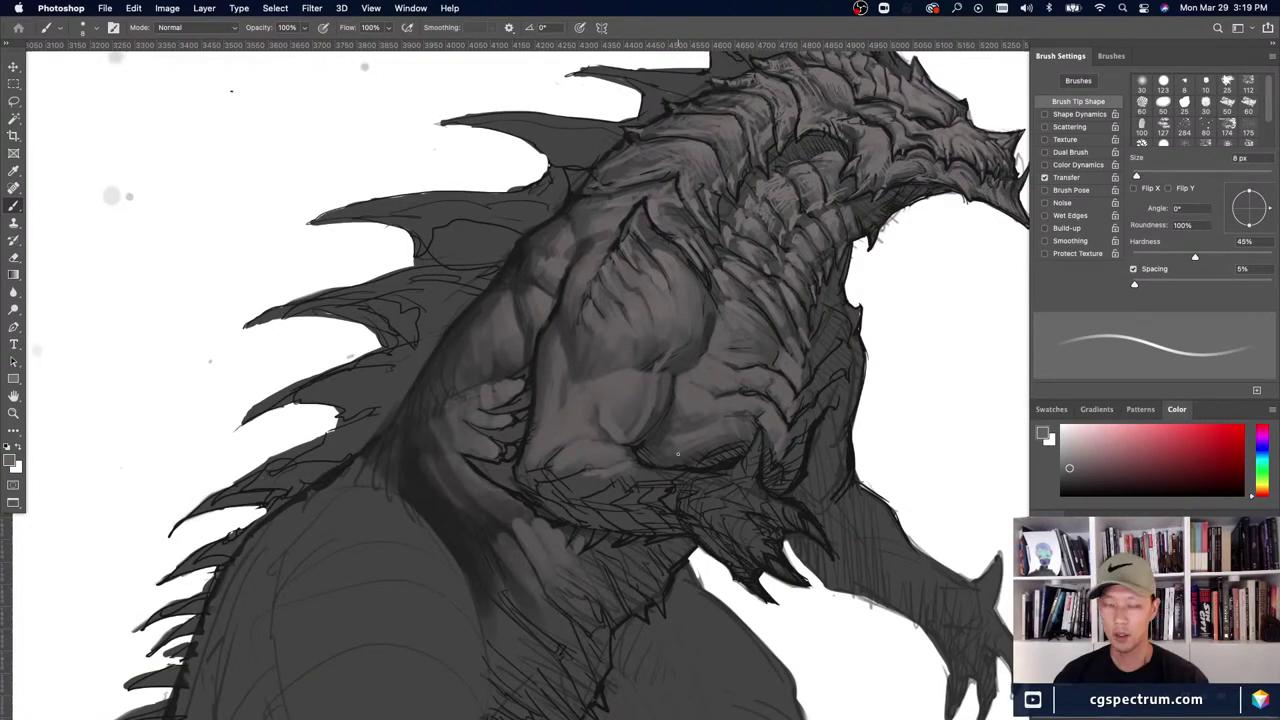
# - Paint lit mid grey forms over the sketch lines at the elbow end of the forearm with a 25 px brush
pyautogui.moveTo(556, 480); pyautogui.dragTo(560, 460)
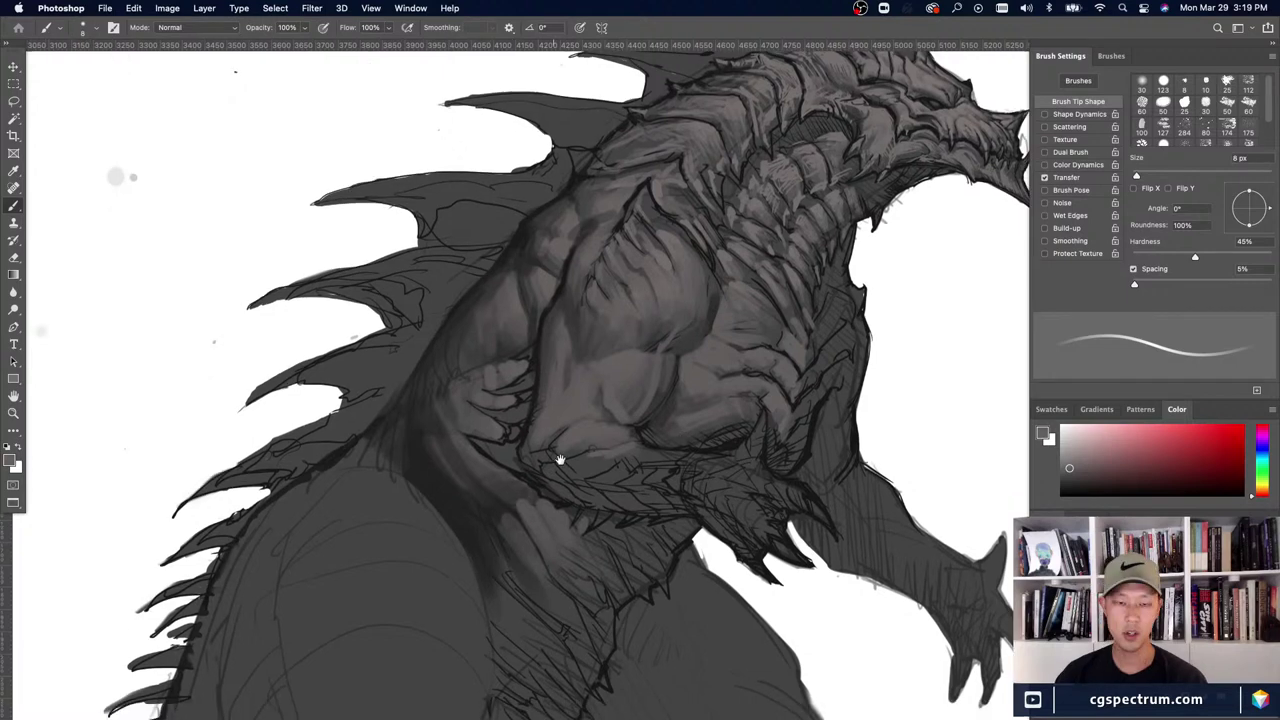
pyautogui.press(']')
pyautogui.press(']')
pyautogui.press(']')
pyautogui.press(']')
pyautogui.press(']')
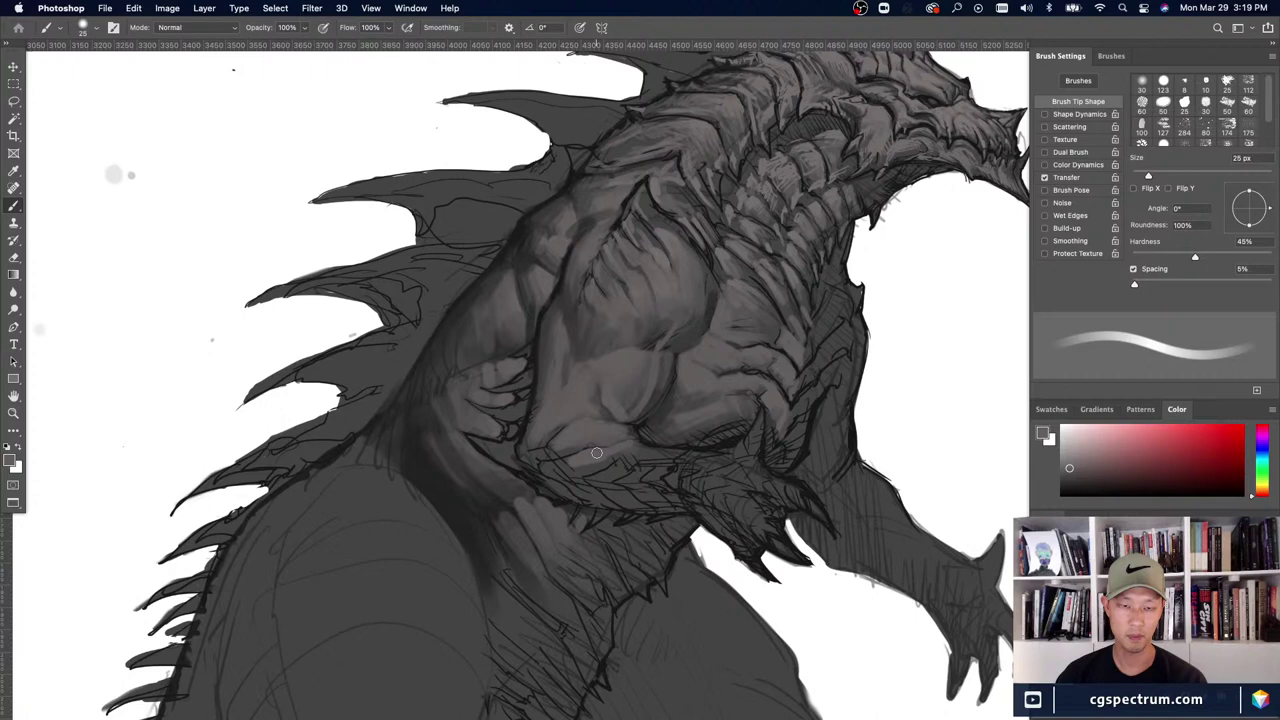
pyautogui.moveTo(564, 467); pyautogui.dragTo(602, 458)
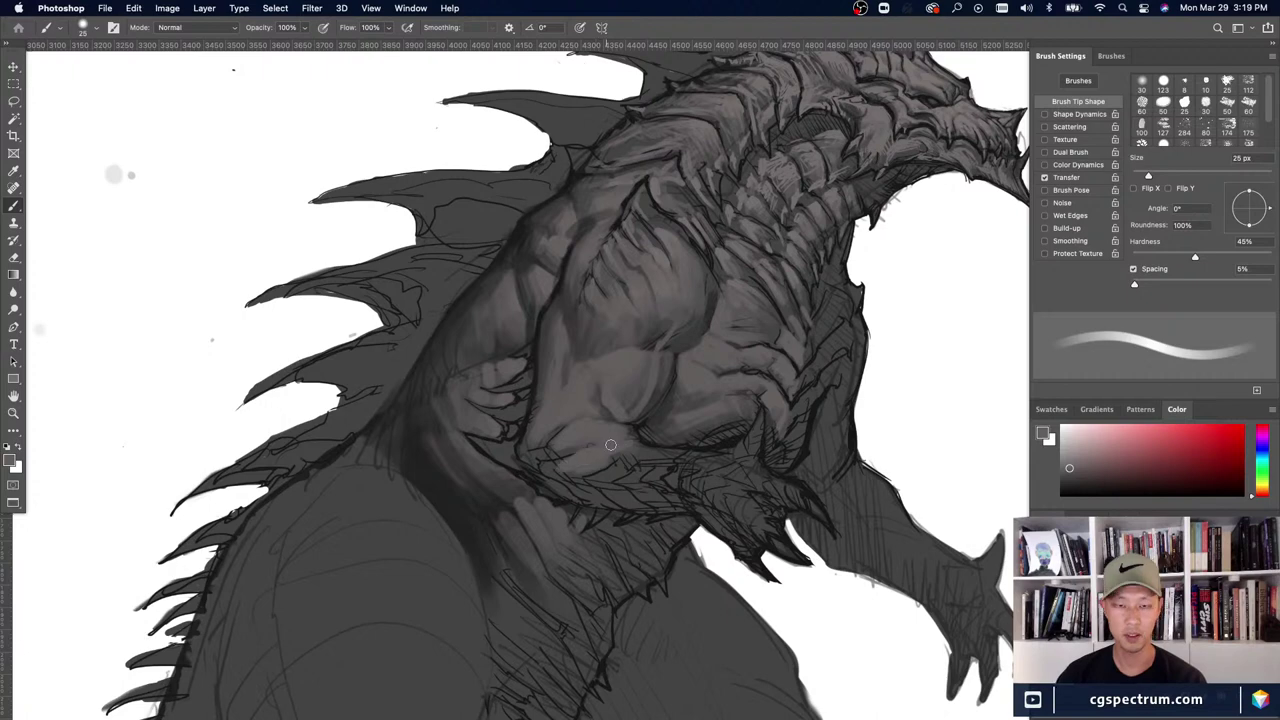
pyautogui.scroll(-3, 610, 444)
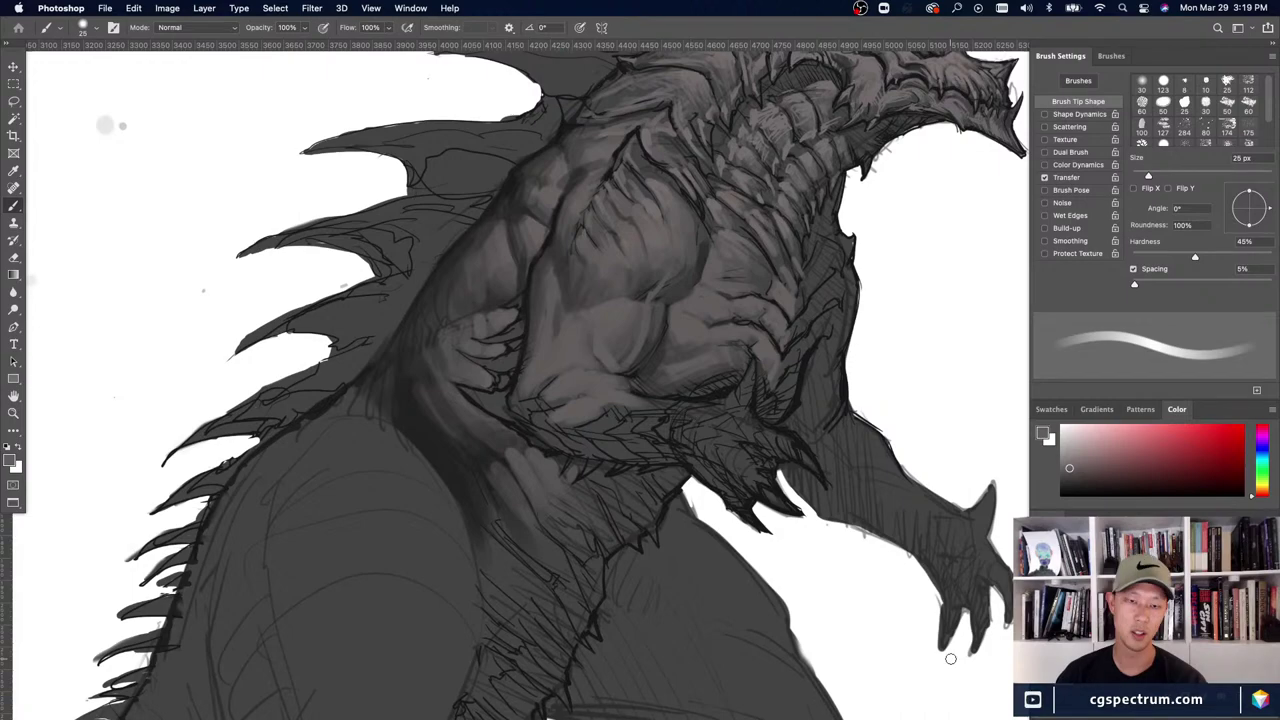
# - Blend the lower upper-arm muscle into the elbow with sampled mid greys, using a 25 px brush
pyautogui.keyDown('alt'); pyautogui.click(597, 350); pyautogui.keyUp('alt')
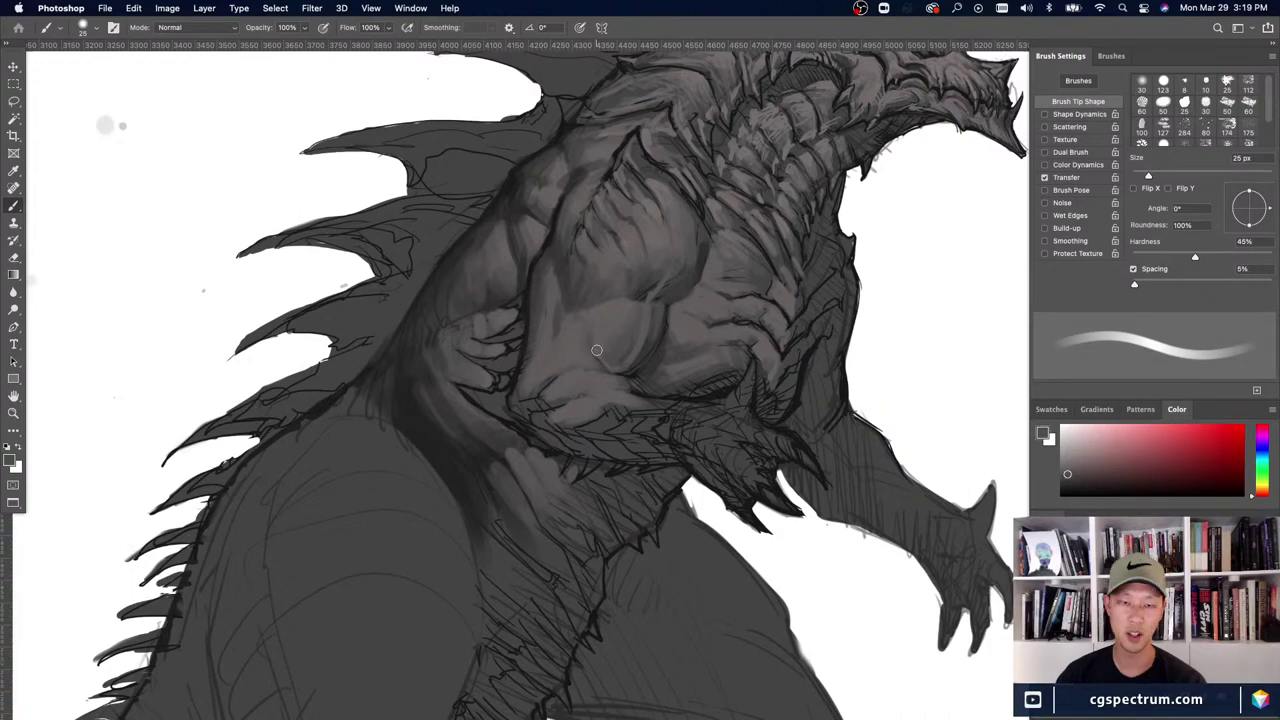
pyautogui.keyDown('alt'); pyautogui.click(617, 338); pyautogui.keyUp('alt')
pyautogui.press('super+minus')
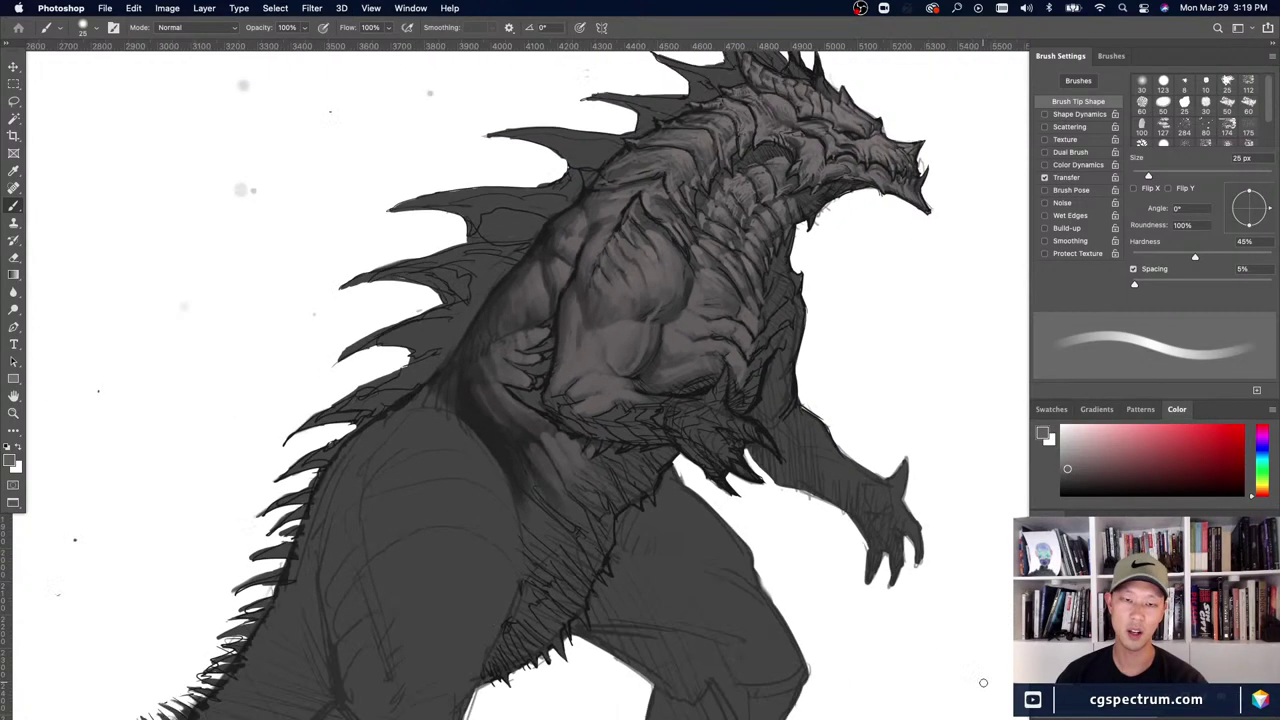
pyautogui.press('super+equal')
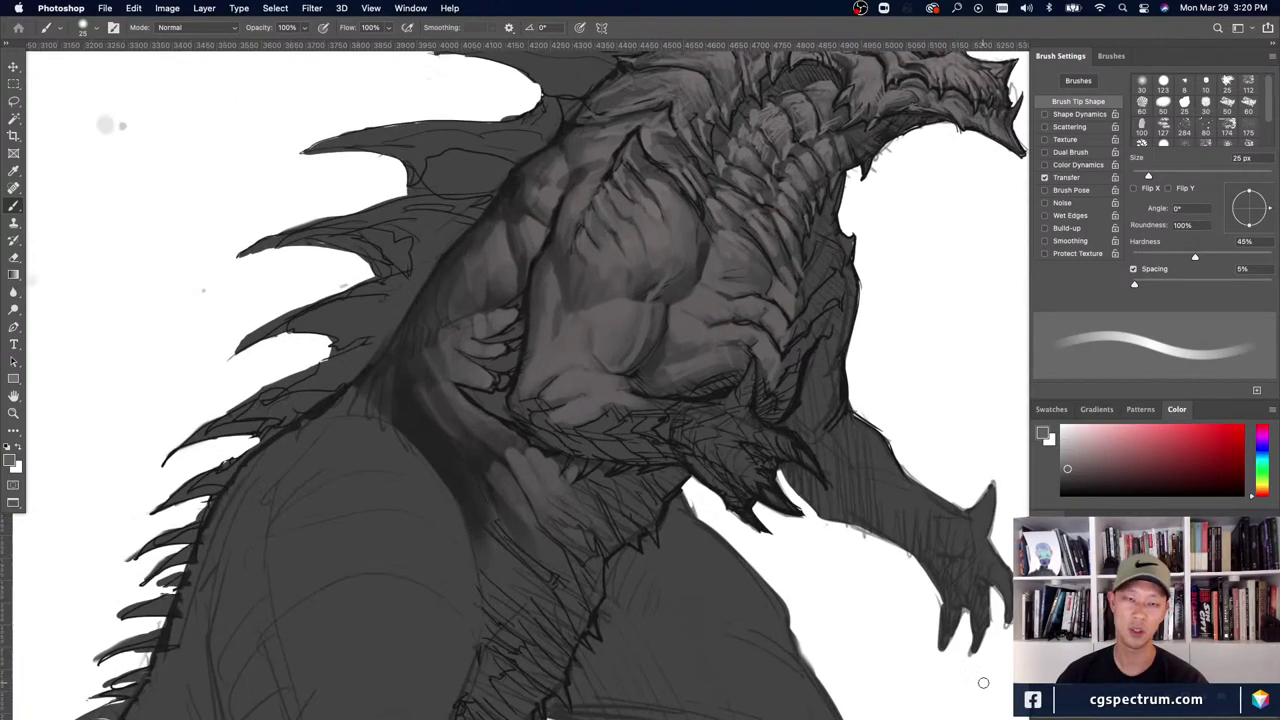
pyautogui.keyDown('alt'); pyautogui.click(562, 339); pyautogui.keyUp('alt')
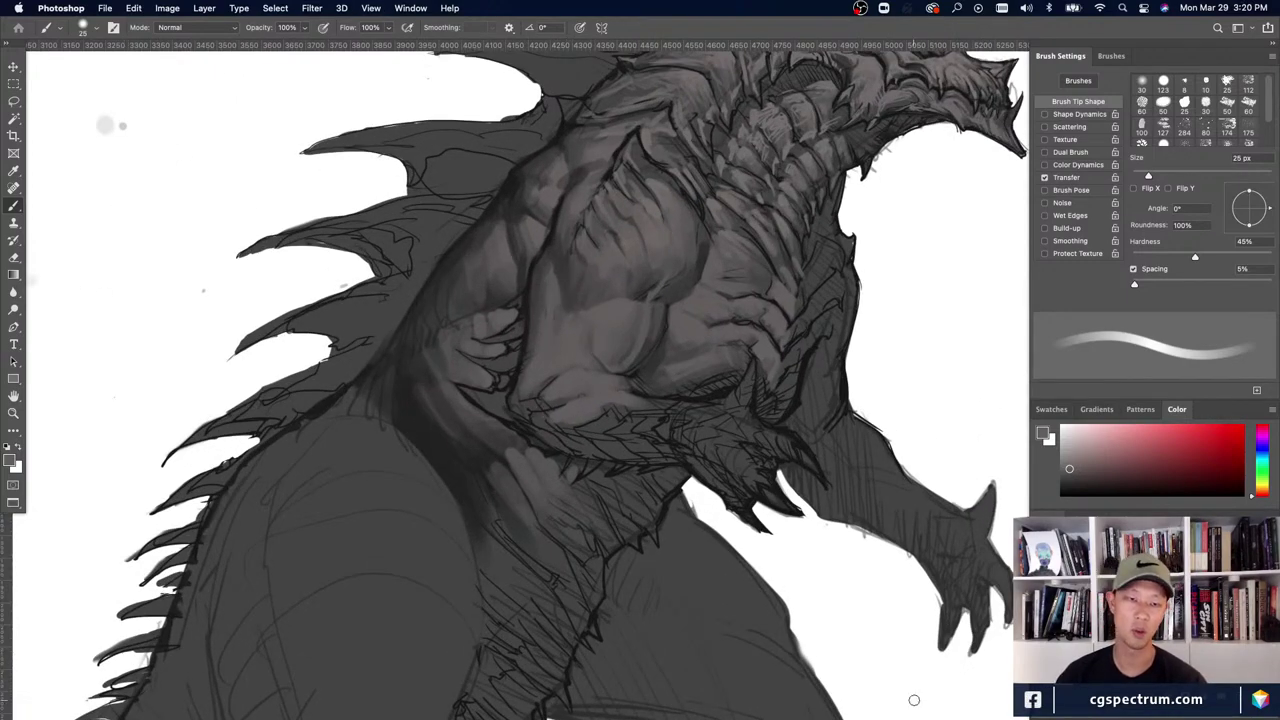
pyautogui.press('super+minus')
pyautogui.press('super+equal')
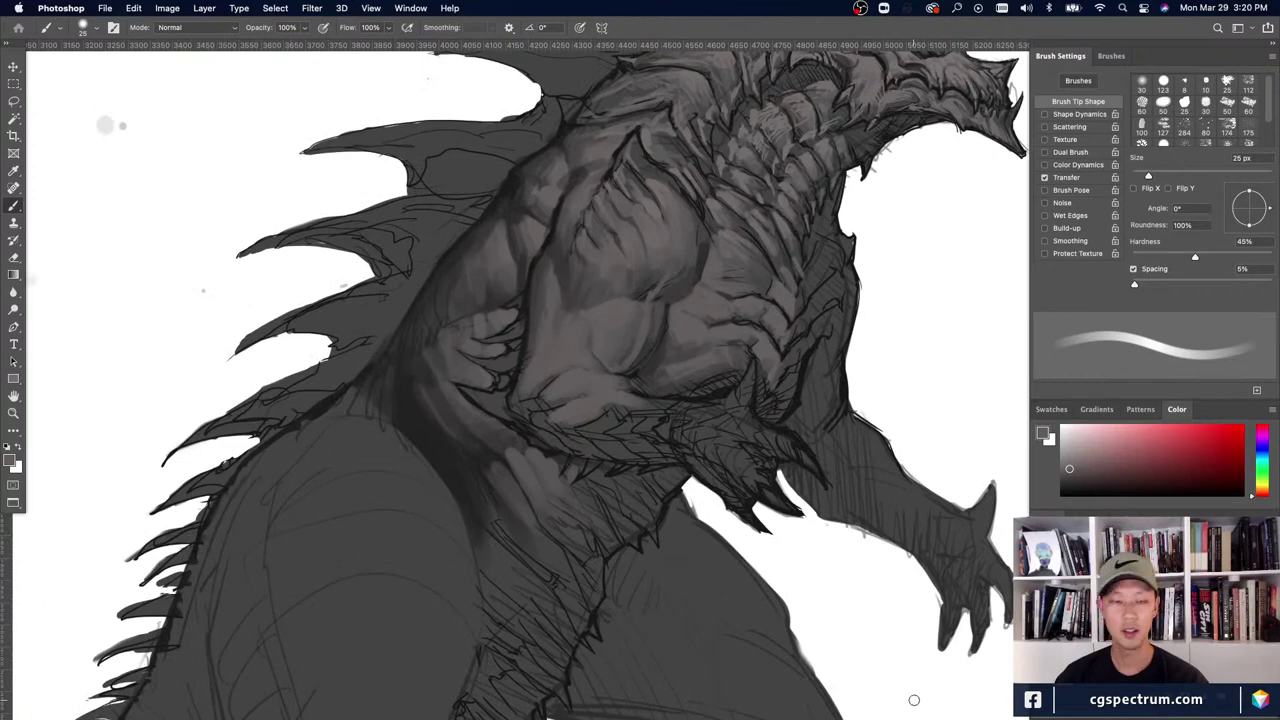
pyautogui.press('super+minus')
pyautogui.press('super+equal')
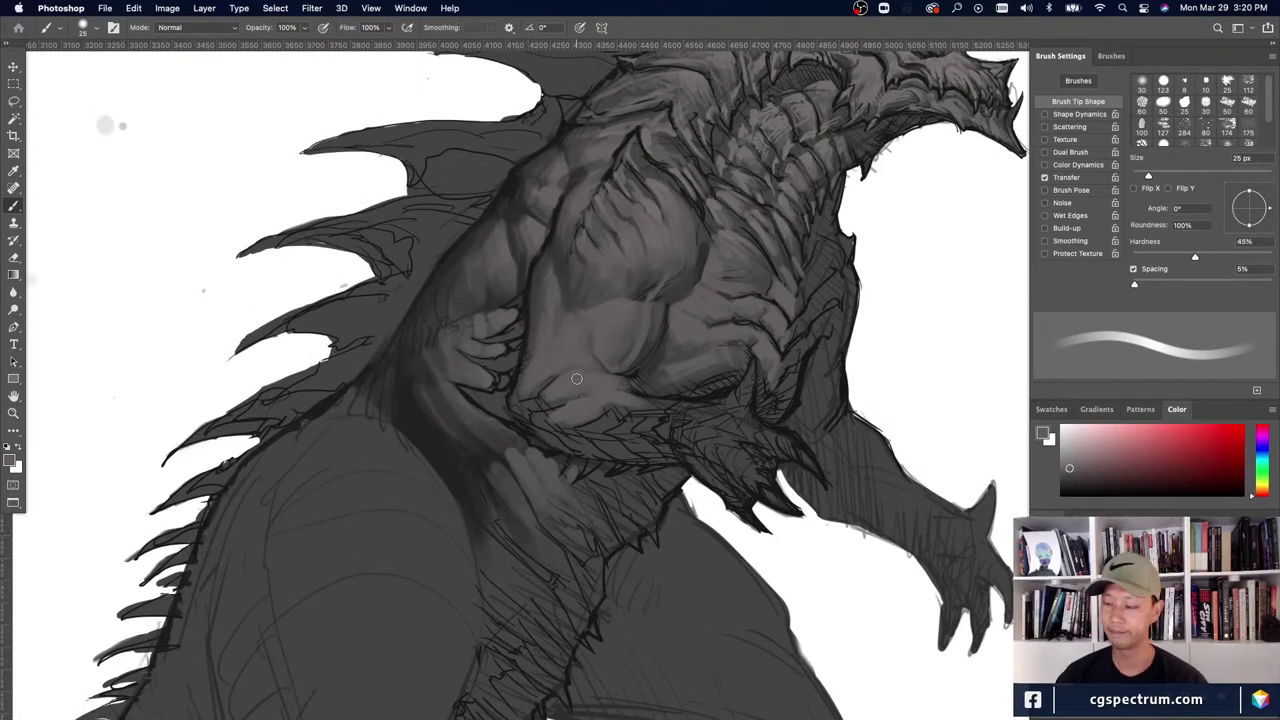
# - Paint over the remaining sketch lines at the elbow end of the forearm with sampled mid grey, using a 30 px brush
pyautogui.press('super+minus')
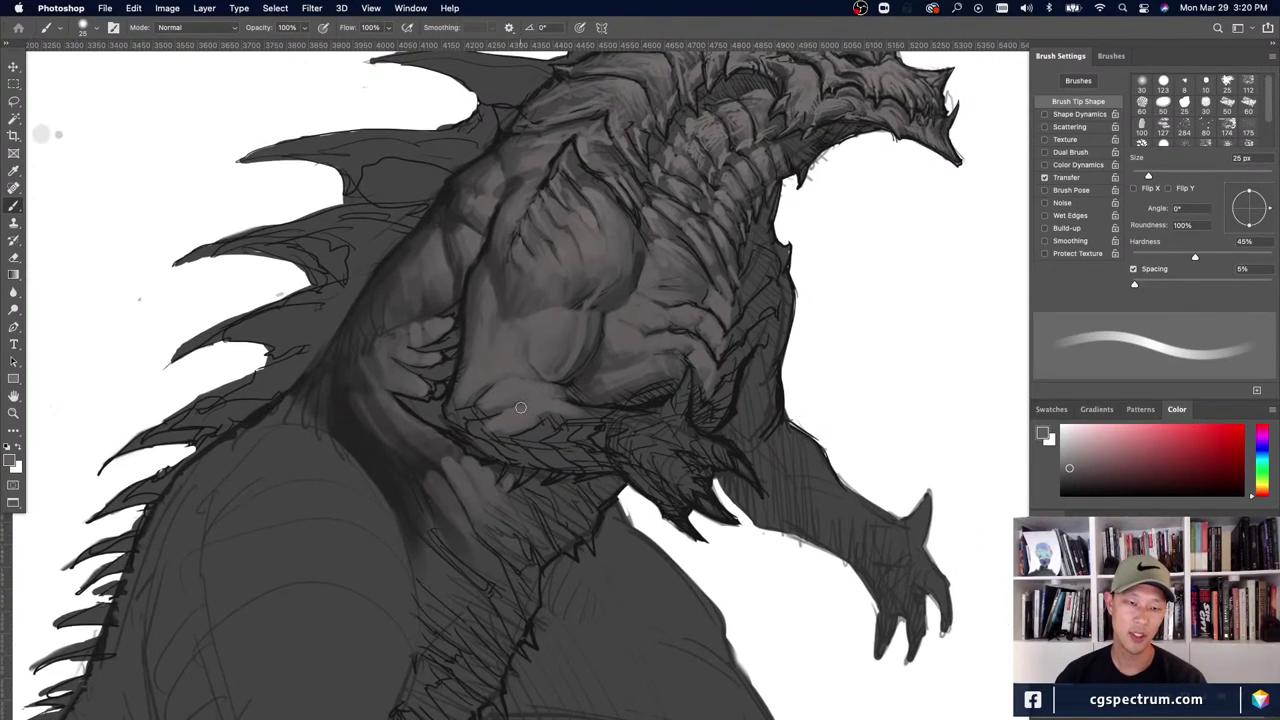
pyautogui.press('super+equal')
pyautogui.keyDown('alt'); pyautogui.click(503, 392); pyautogui.keyUp('alt')
pyautogui.press(']')
pyautogui.moveTo(500, 418); pyautogui.dragTo(484, 414)
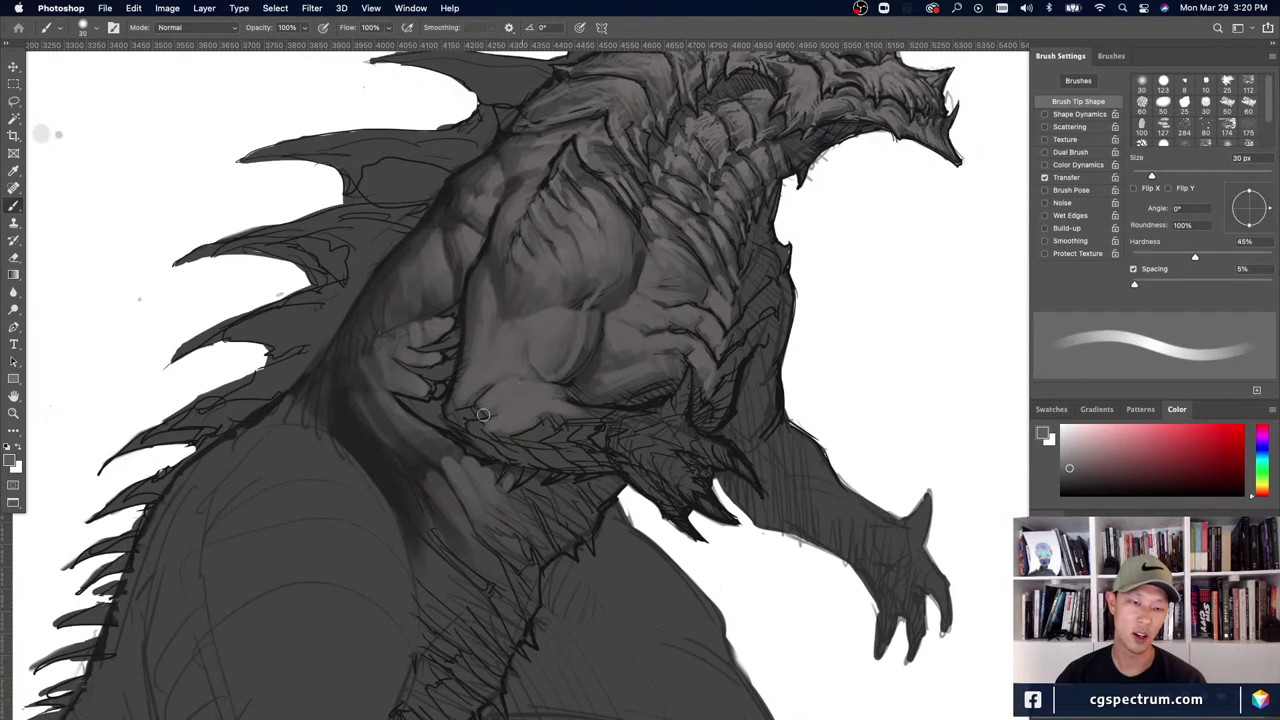
# - Refine the underside edge of the elbow in mid grey, using 15 px, 10 px and 20 px brushes
pyautogui.press('super+minus')
pyautogui.press('[')
pyautogui.press('[')
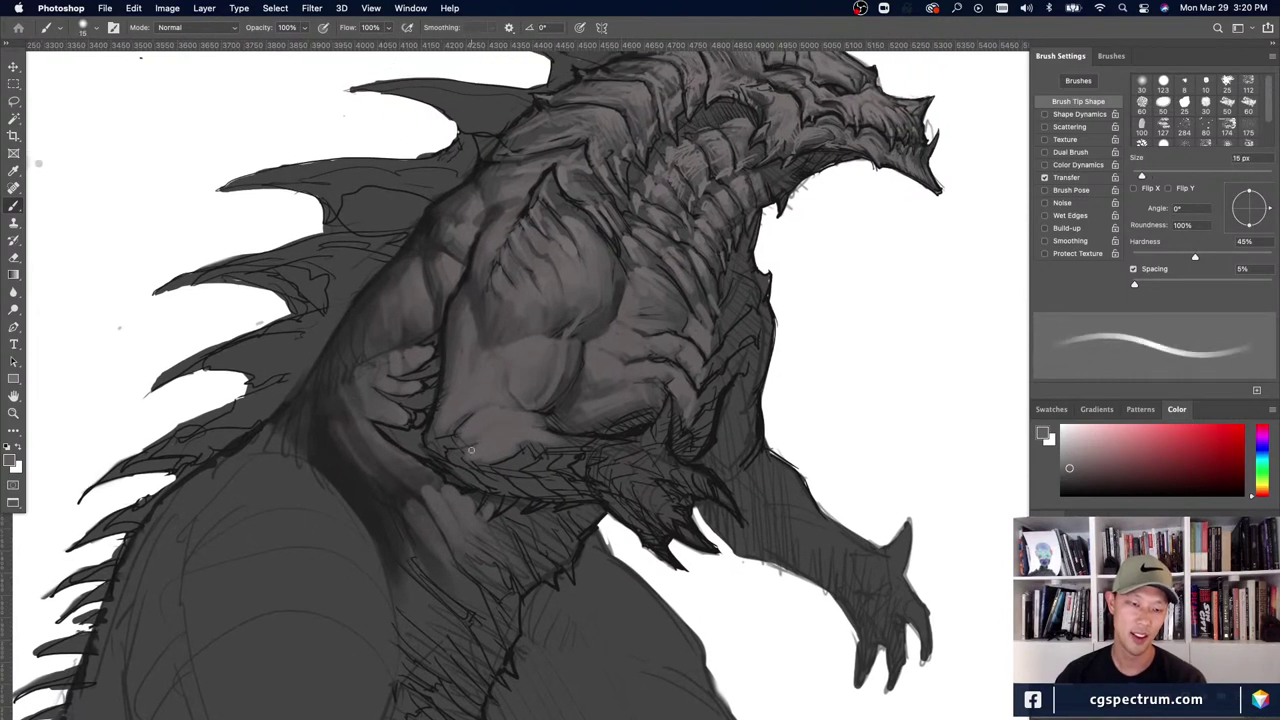
pyautogui.press('super+equal')
pyautogui.press('super+minus')
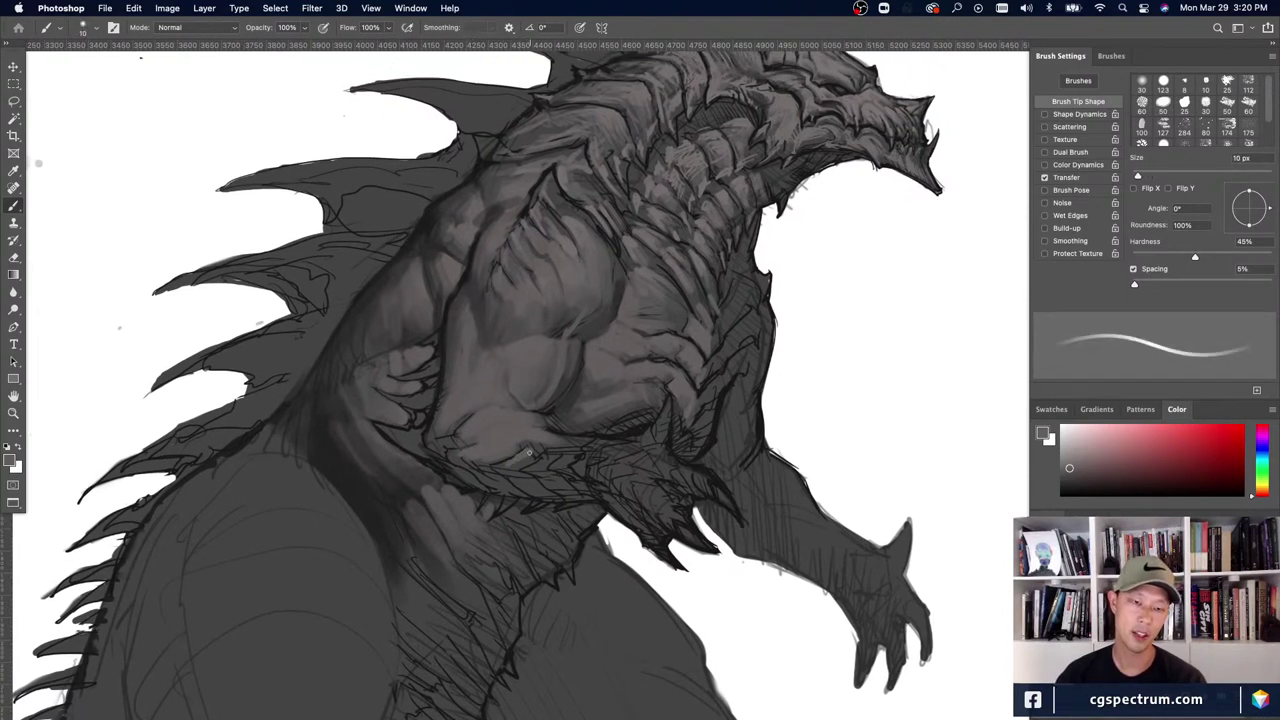
pyautogui.press(']')
pyautogui.press('super+equal')
pyautogui.press('super+minus')
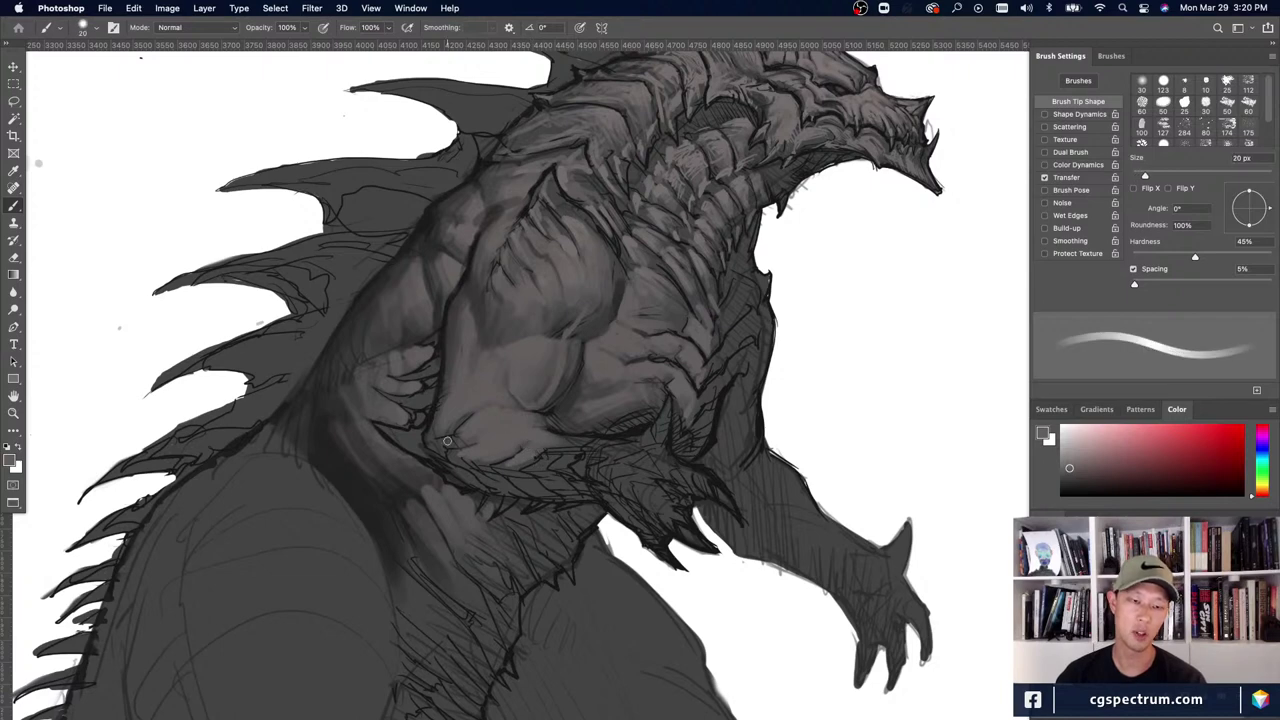
# - Shape the elbow's pointed back corner and blend it into the upper arm, using 20 px and 30 px brushes
pyautogui.press('super+equal')
pyautogui.press('super+minus')
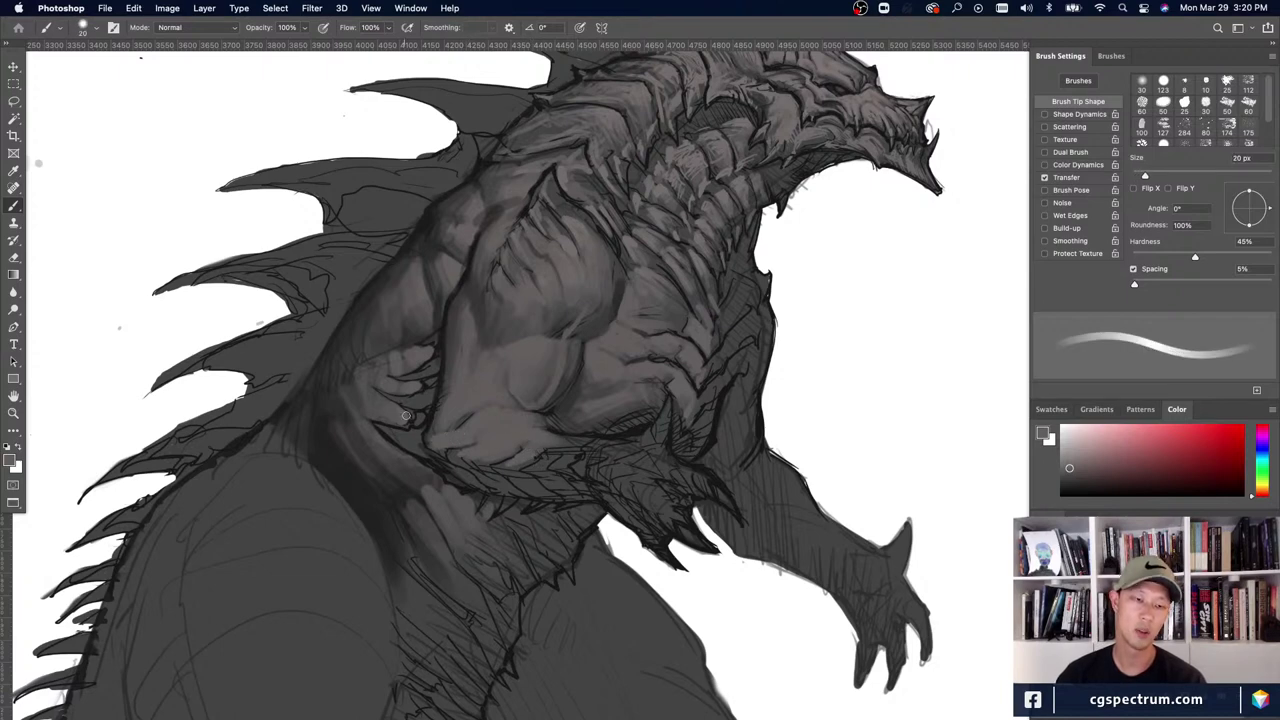
pyautogui.press('super+equal')
pyautogui.press('super+minus')
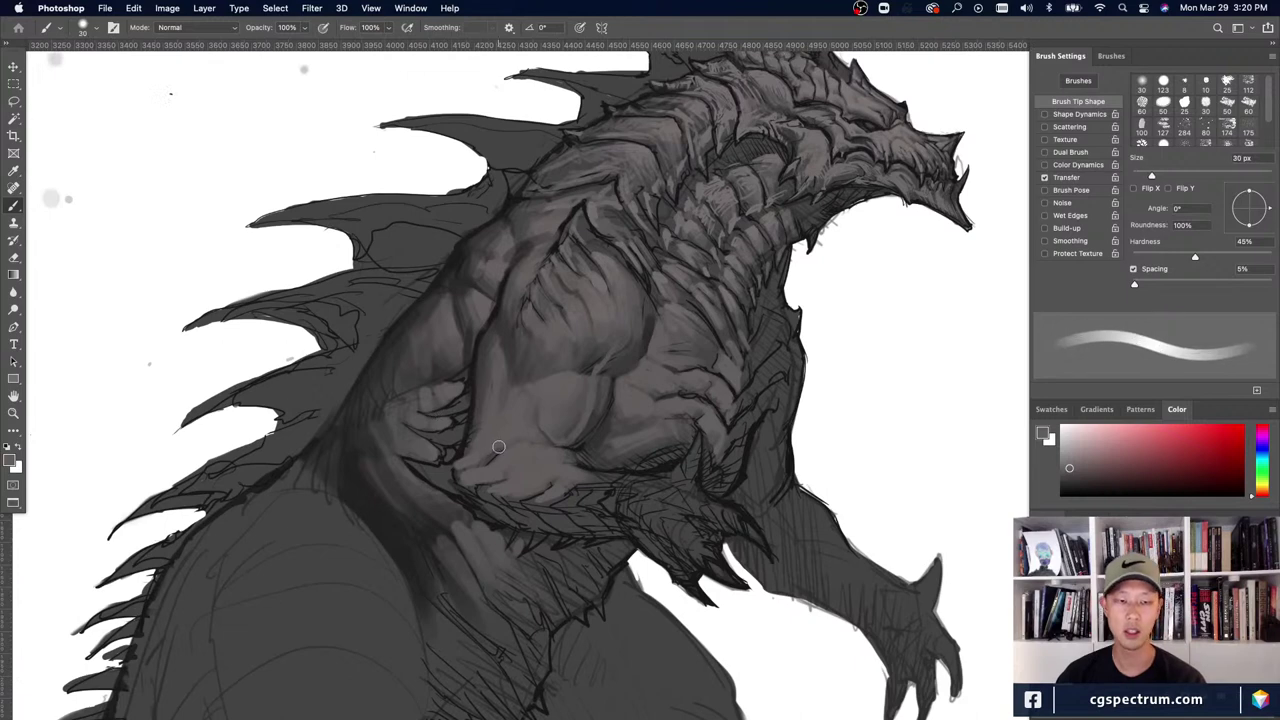
pyautogui.press('super+equal')
pyautogui.press('super+minus')
pyautogui.press('[')
pyautogui.press('[')
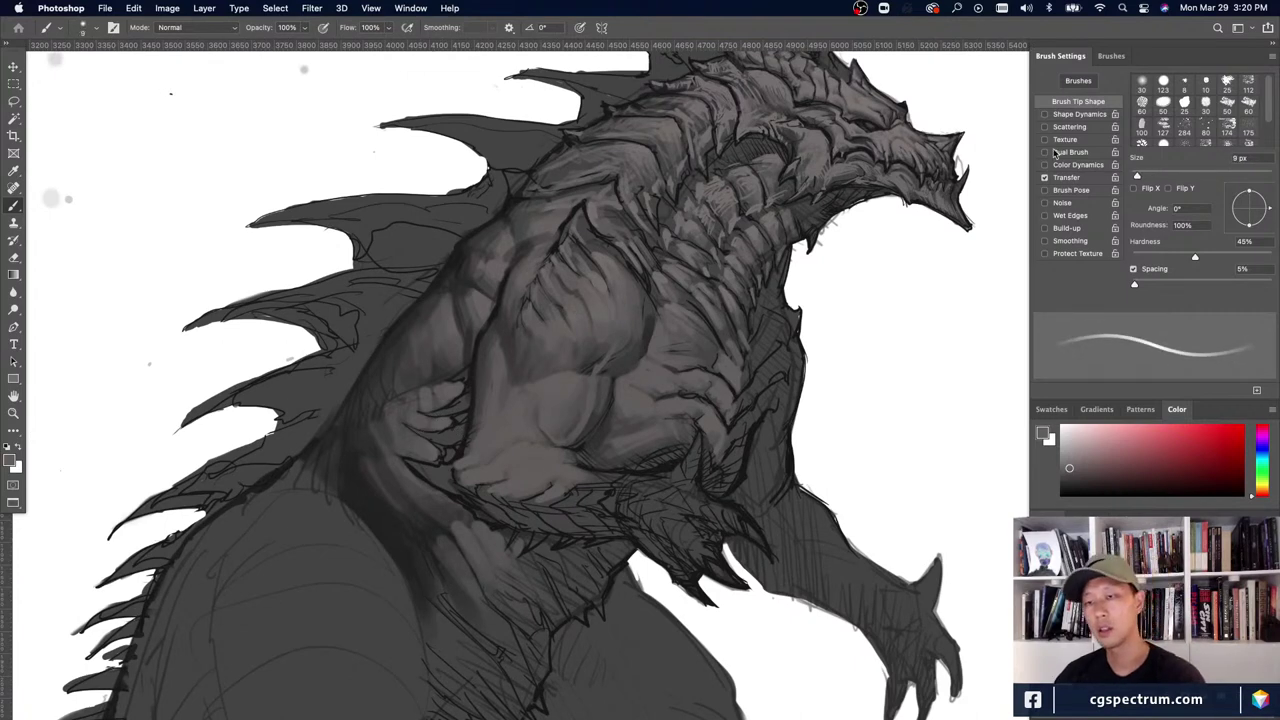
# - Turn off Transfer, switch to the 123 px hard round brush and enable Shape Dynamics
pyautogui.click(1044, 177)
pyautogui.press('super+equal')
pyautogui.press('super+minus')
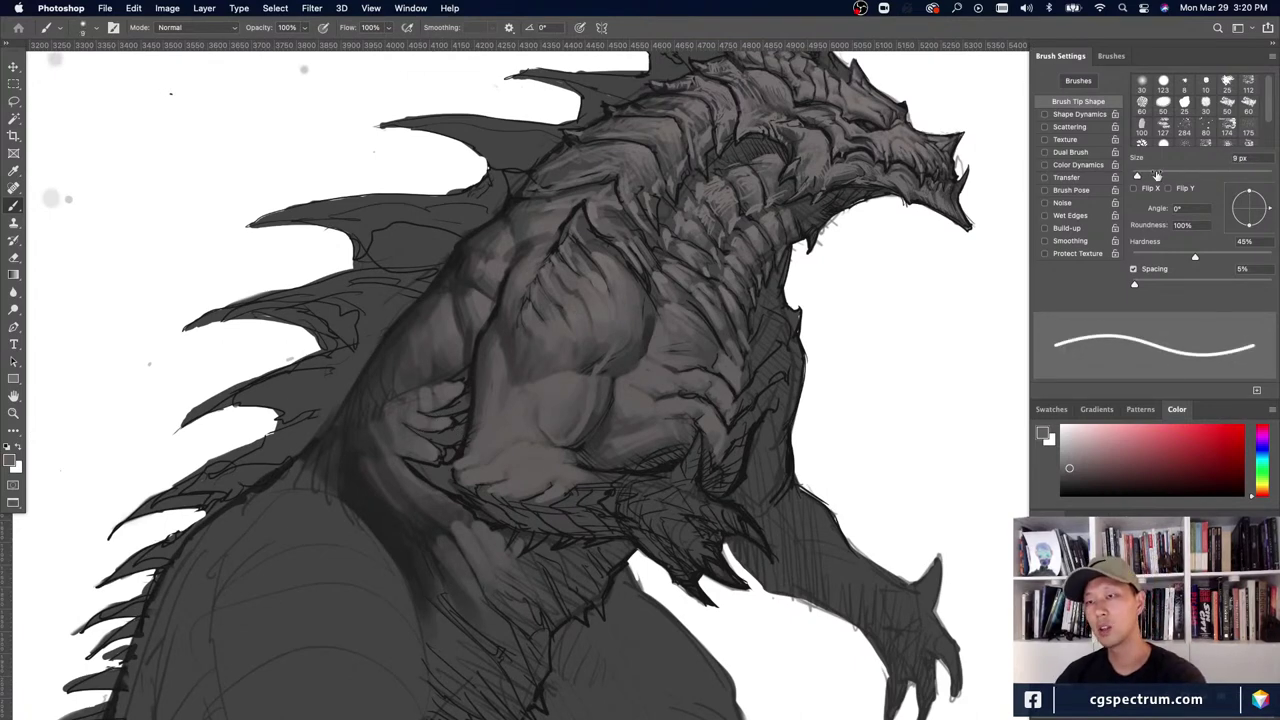
pyautogui.click(1162, 82)
pyautogui.press('super+equal')
pyautogui.press('super+minus')
pyautogui.click(1044, 114)
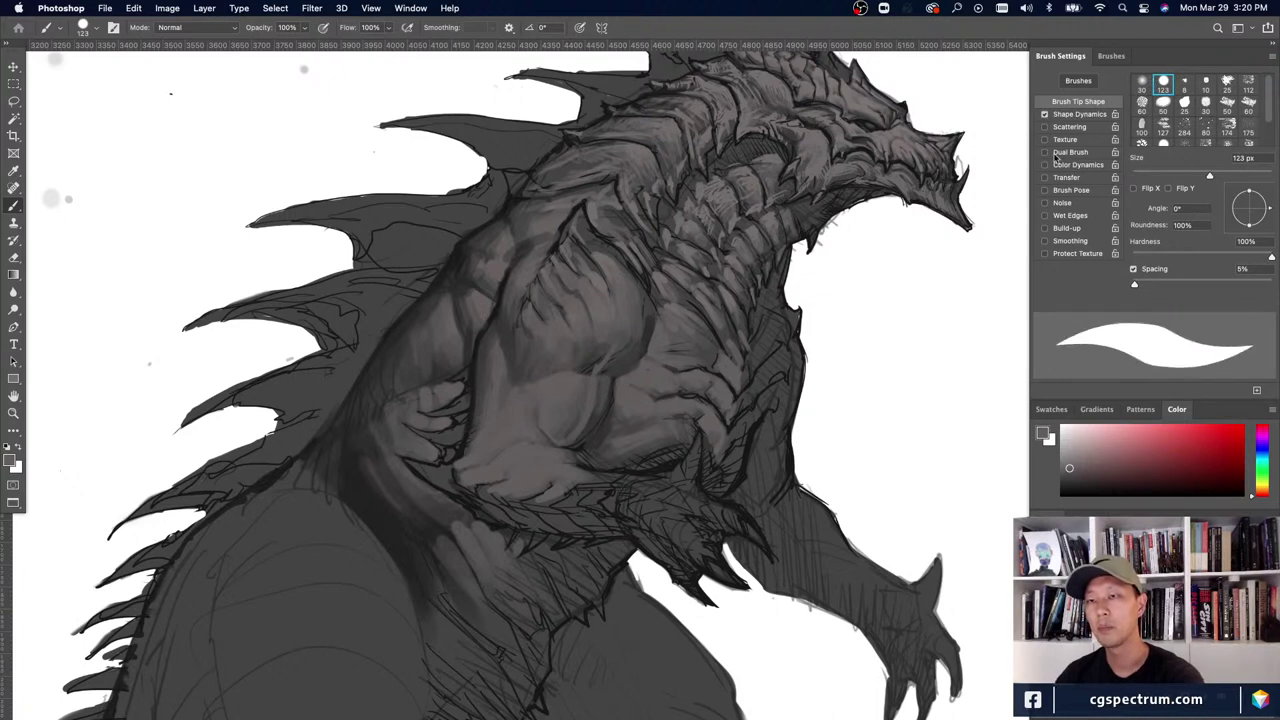
# - Reduce the hard round brush to 6 px and 8 px and paint a tapered mid grey spike off the elbow
pyautogui.press('super+equal')
pyautogui.press('super+minus')
pyautogui.press('[')
pyautogui.press('[')
pyautogui.press('[')
pyautogui.press('[')
pyautogui.press('[')
pyautogui.press('[')
pyautogui.press('[')
pyautogui.press('[')
pyautogui.press('[')
pyautogui.press('[')
pyautogui.press('[')
pyautogui.press('[')
pyautogui.press('[')
pyautogui.press('[')
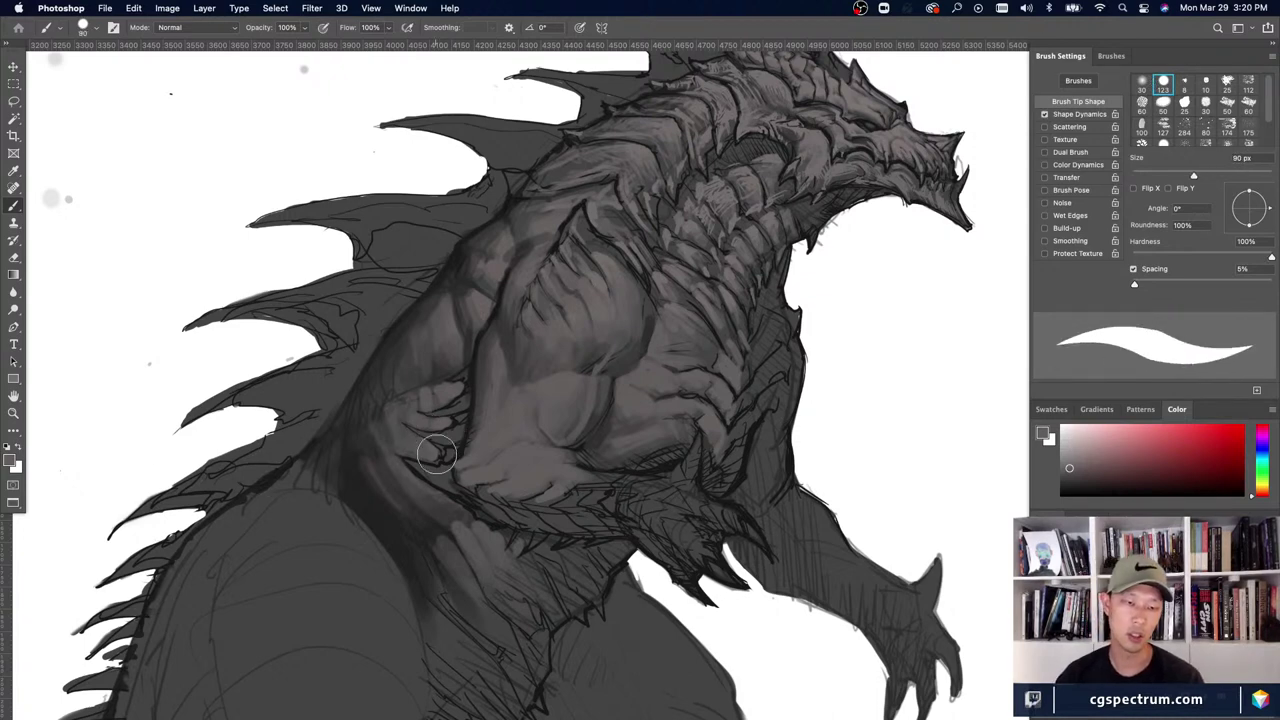
pyautogui.press('super+equal')
pyautogui.press('super+minus')
pyautogui.press('[')
pyautogui.press('[')
pyautogui.press('[')
pyautogui.press('[')
pyautogui.press('super+equal')
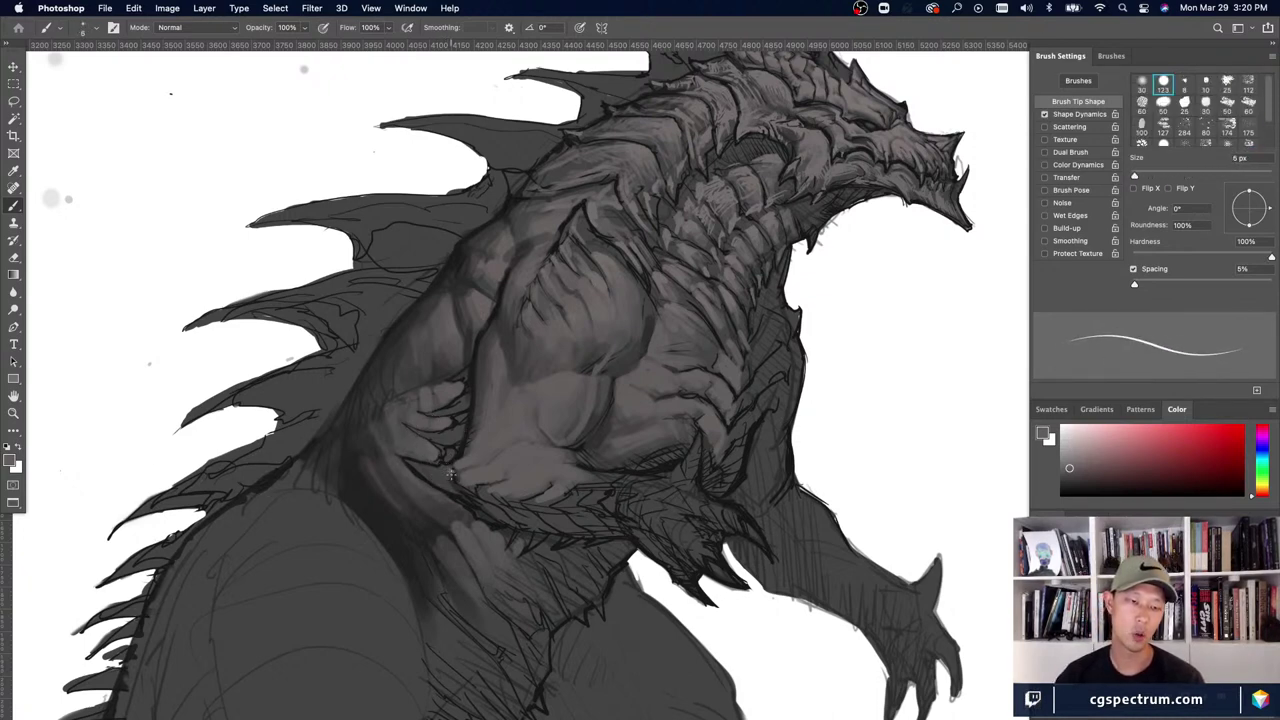
pyautogui.press(']')
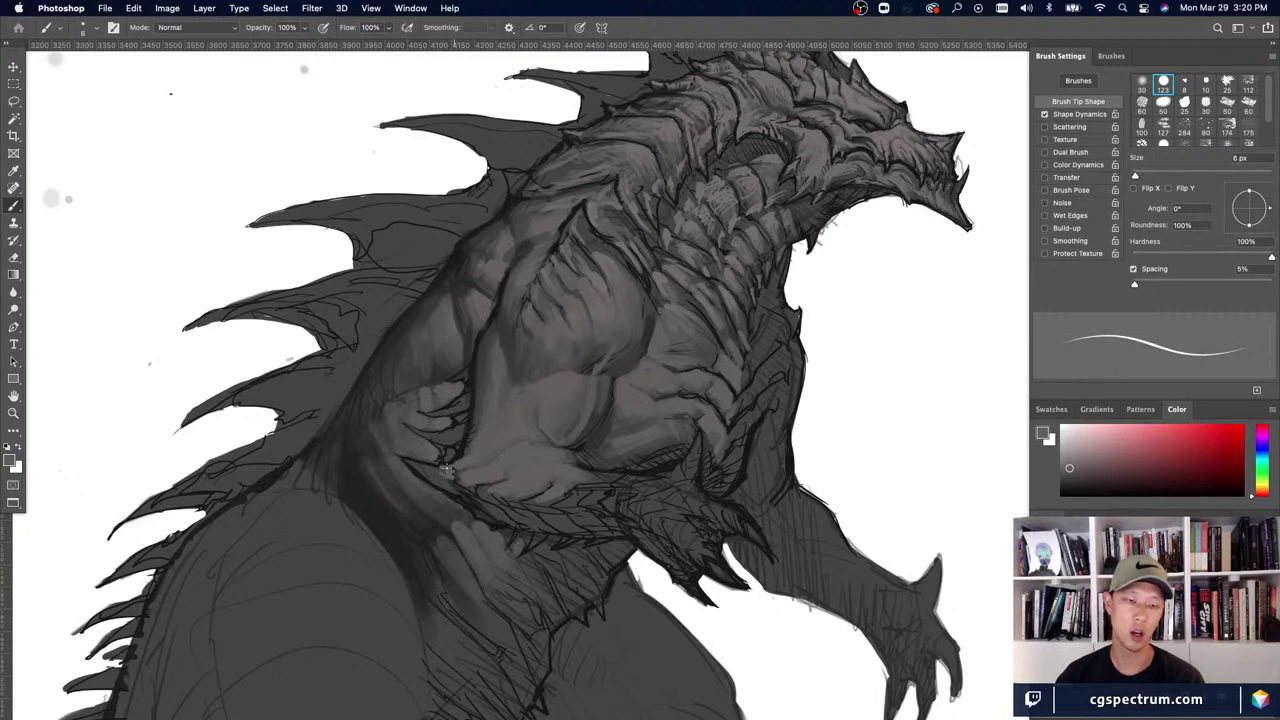
pyautogui.press('super+minus')
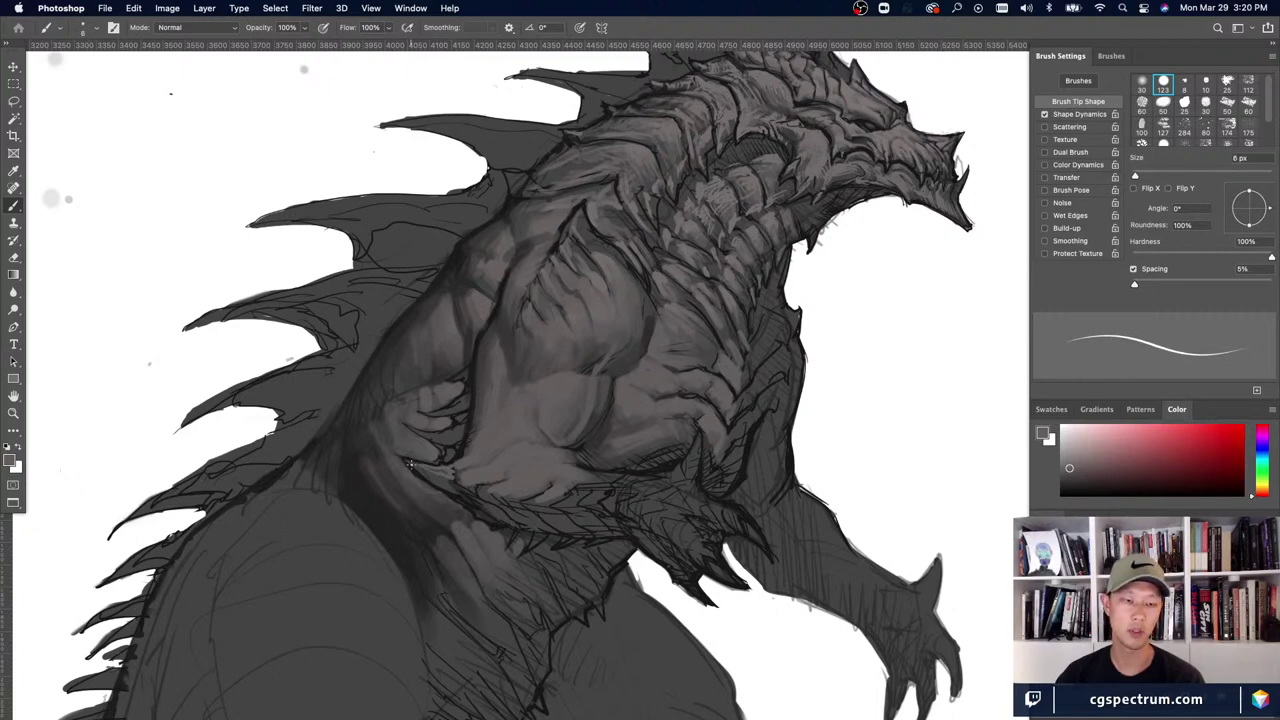
# - Sharpen the elbow spike and its lower edge in mid grey with a 6 px brush
pyautogui.press('super+equal')
pyautogui.press('[')
pyautogui.press('[')
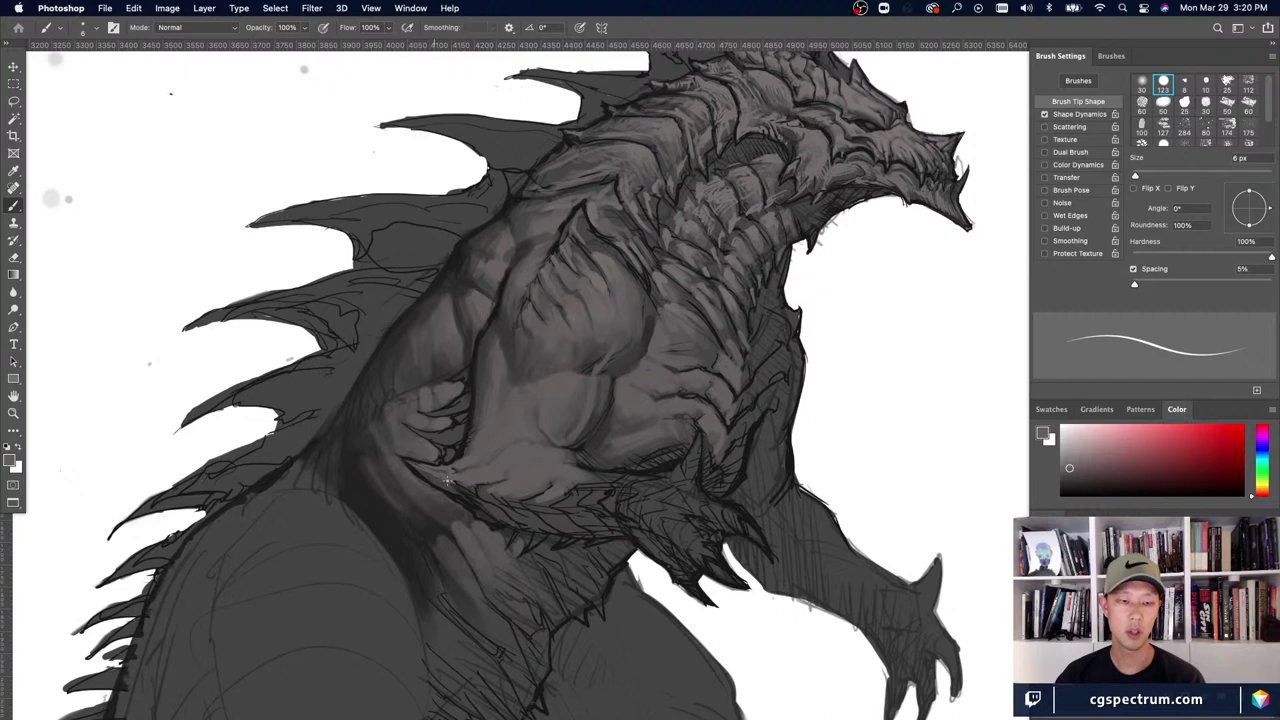
pyautogui.press('super+minus')
pyautogui.press('super+equal')
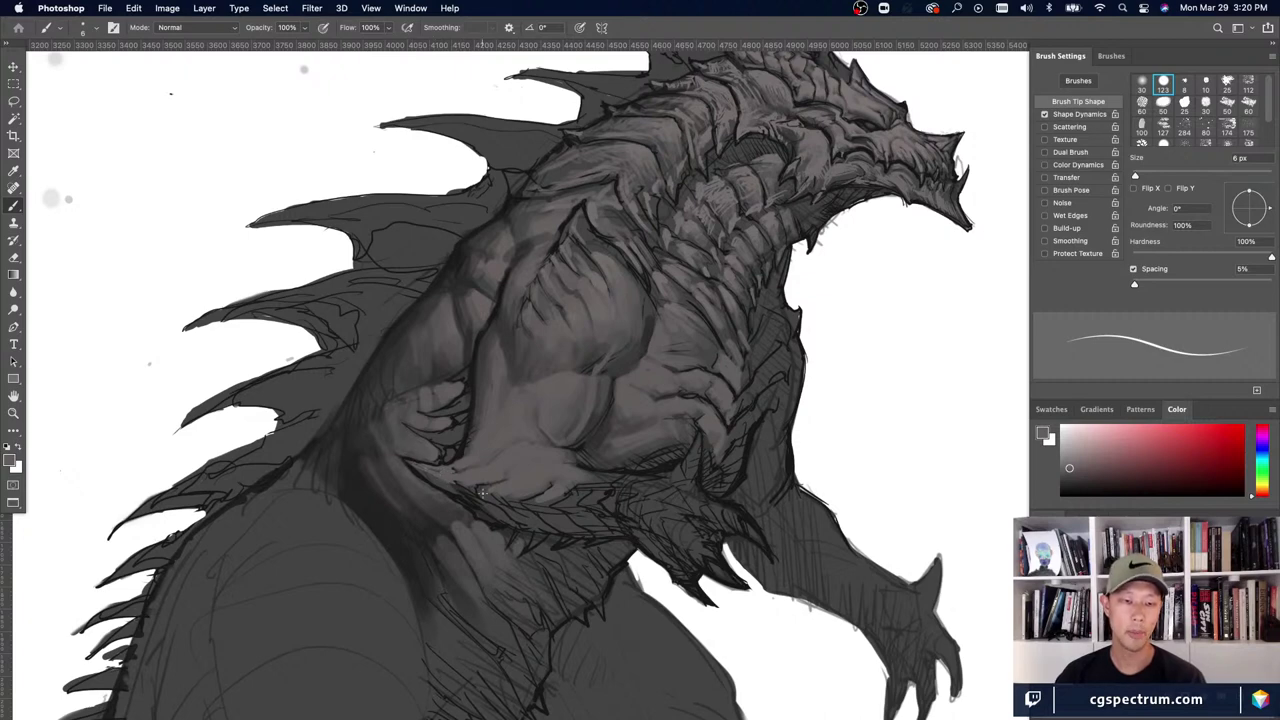
# - Paint small pointed mid grey scales along the lower edge of the lit forearm, using 6 px and 7 px brushes
pyautogui.press('super+minus')
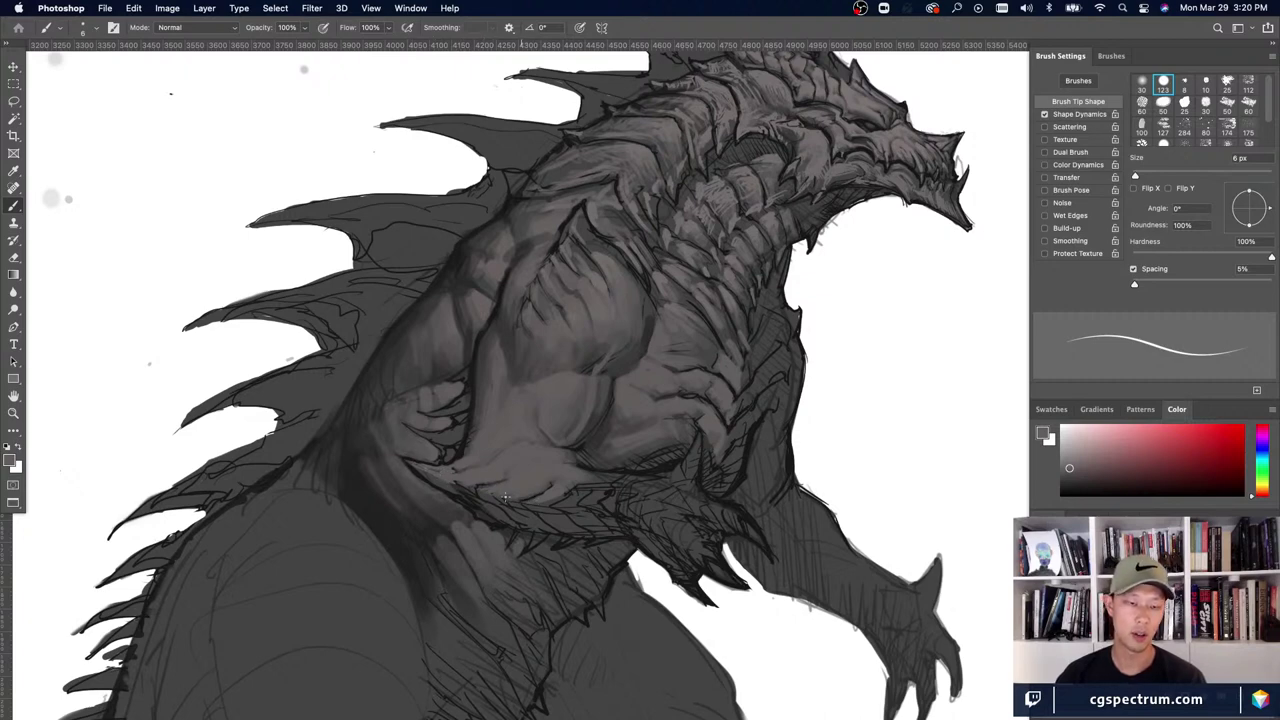
pyautogui.press('super+equal')
pyautogui.press(']')
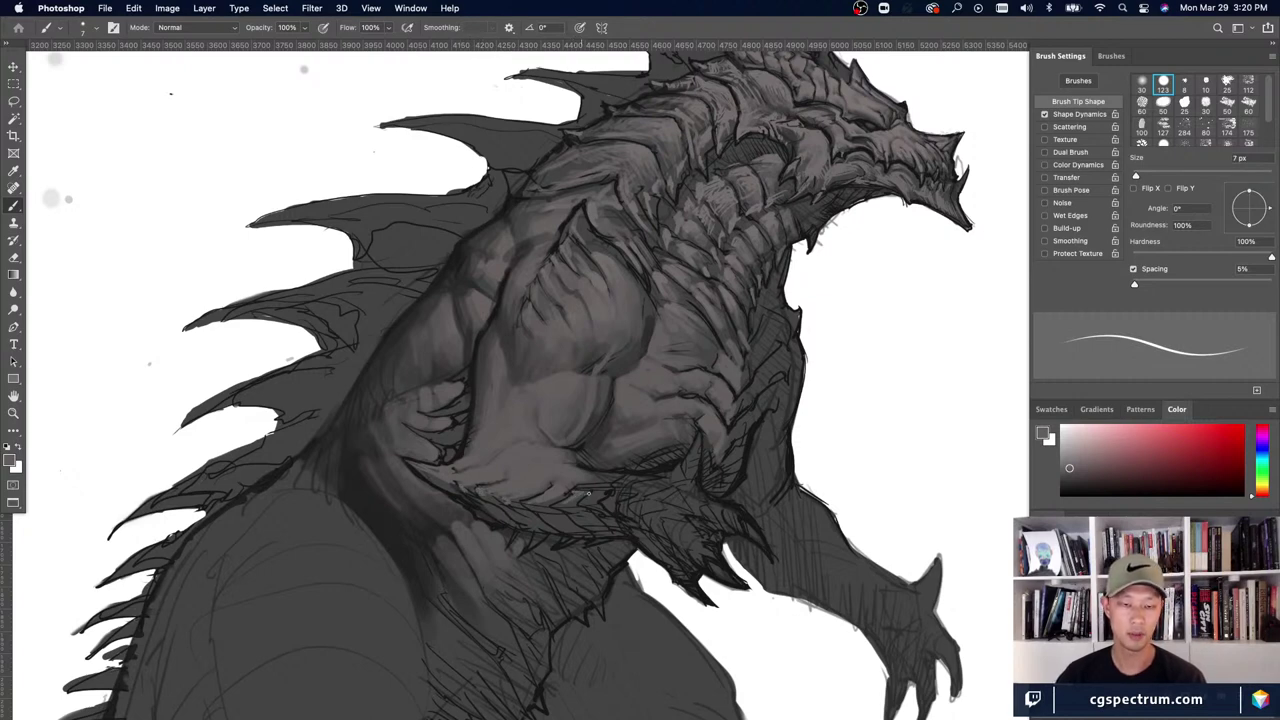
pyautogui.press('super+minus')
pyautogui.press('super+equal')
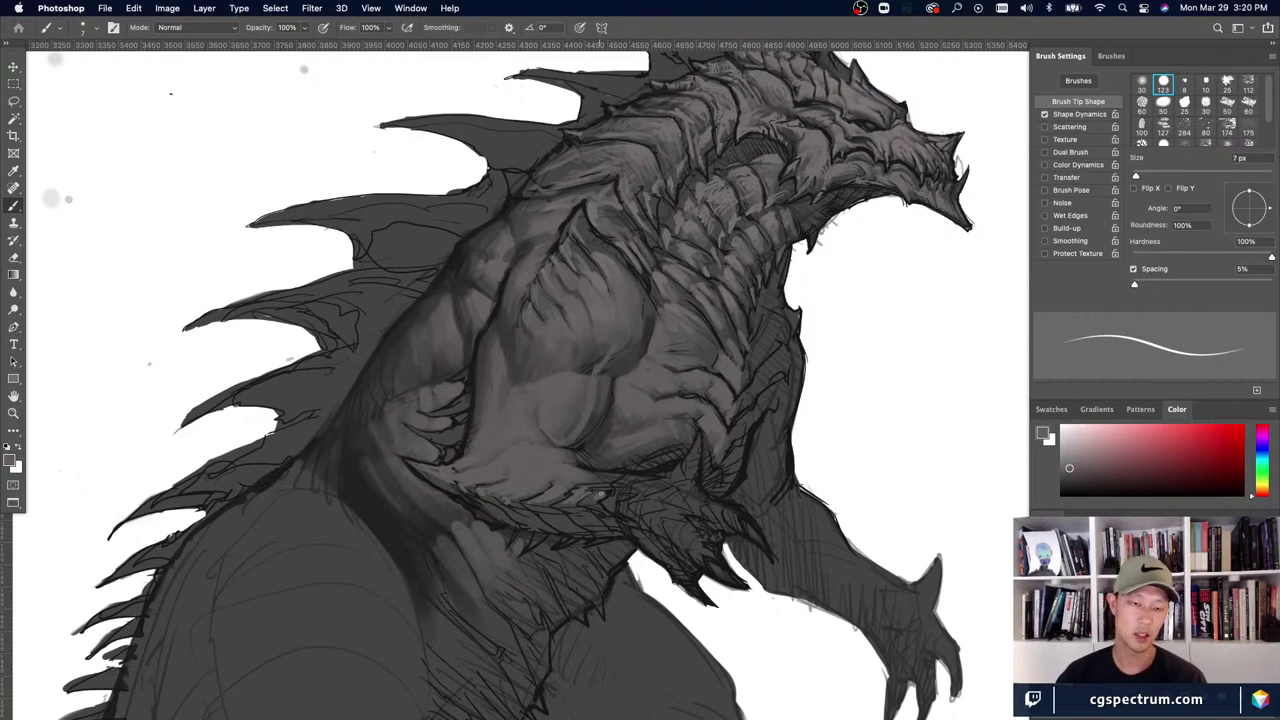
pyautogui.press('super+minus')
pyautogui.press('super+equal')
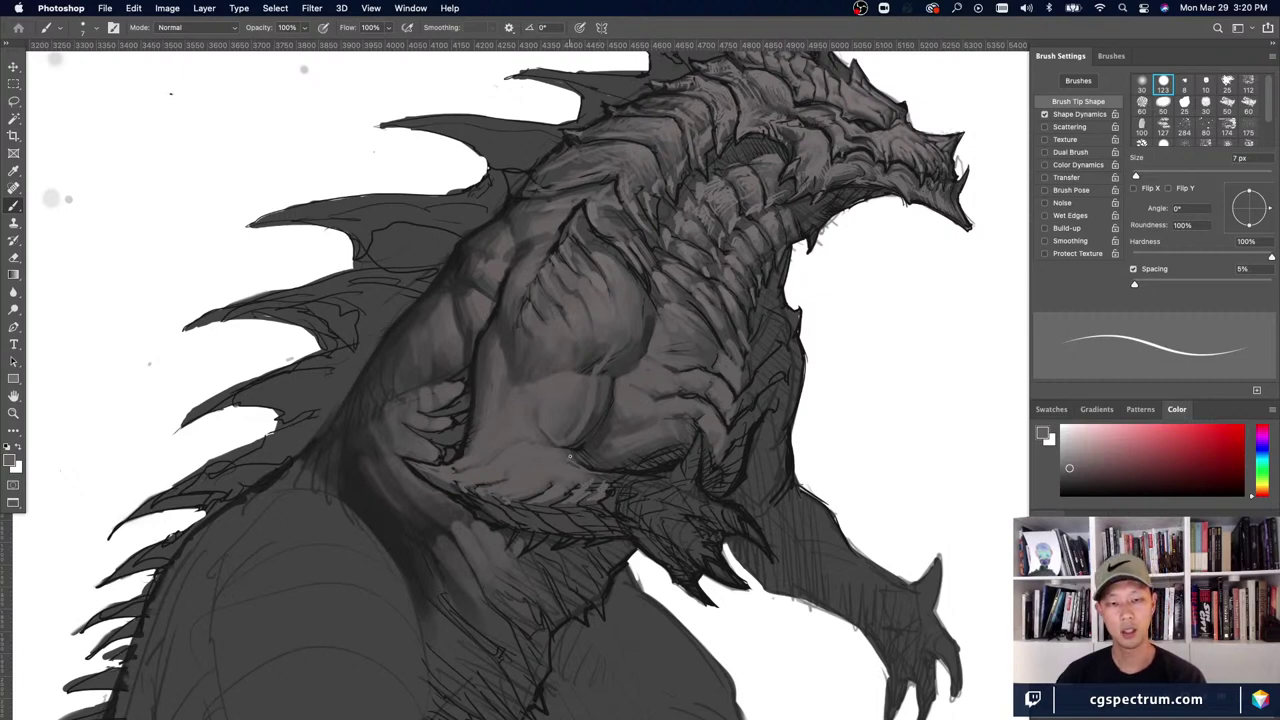
pyautogui.press('super+minus')
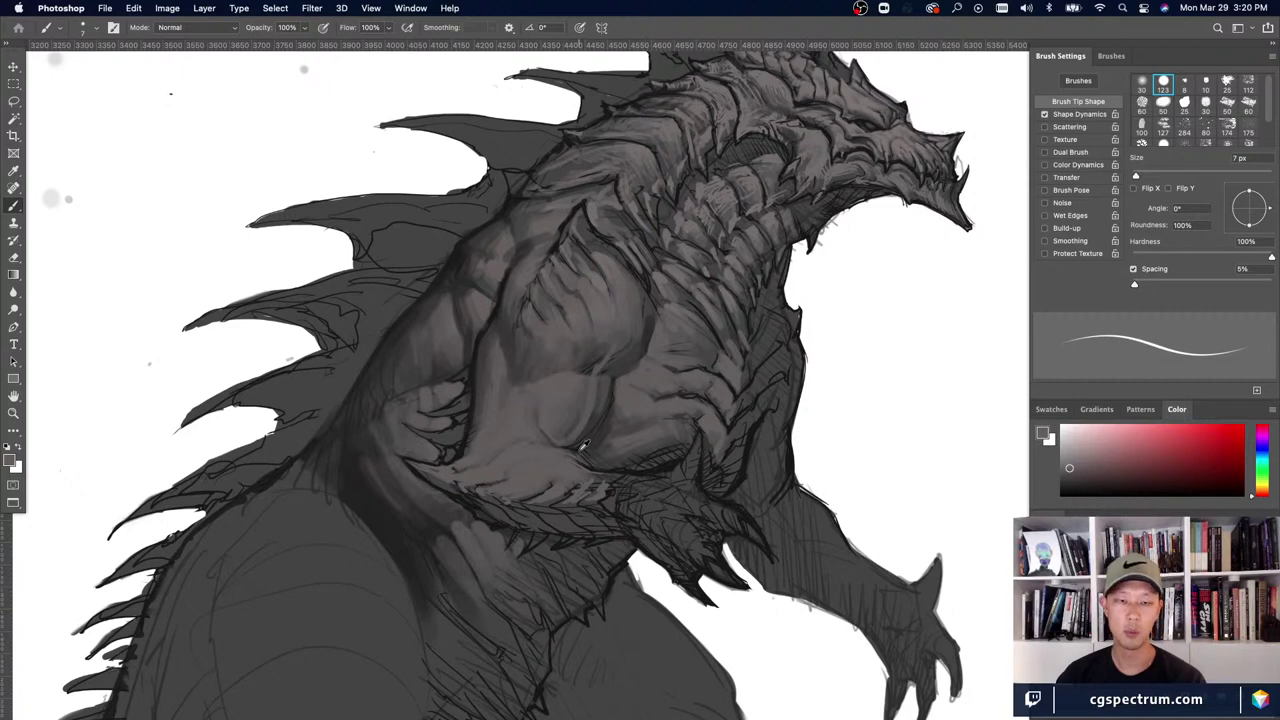
# - Extend the pointed scales along the forearm towards the wrist with sampled mid grey, using 9 px and 8 px brushes
pyautogui.press('d')
pyautogui.press('super+equal')
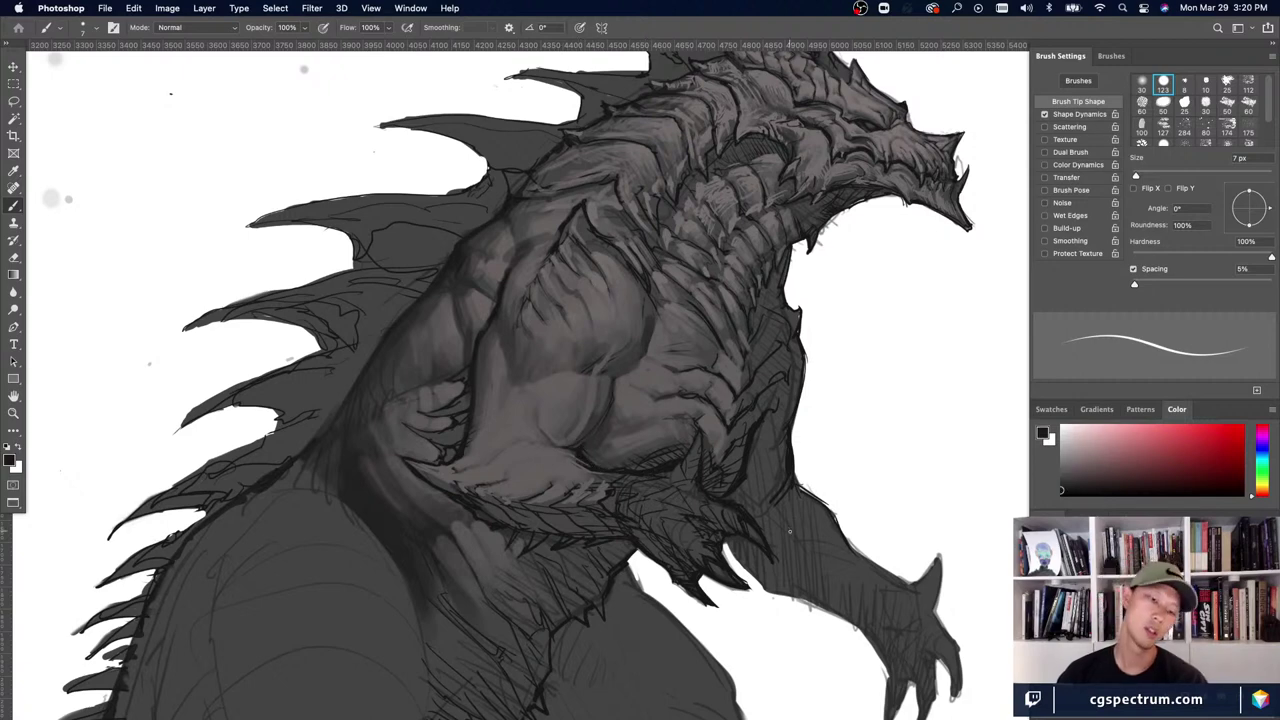
pyautogui.keyDown('alt'); pyautogui.click(611, 479); pyautogui.keyUp('alt')
pyautogui.press(']')
pyautogui.press('super+minus')
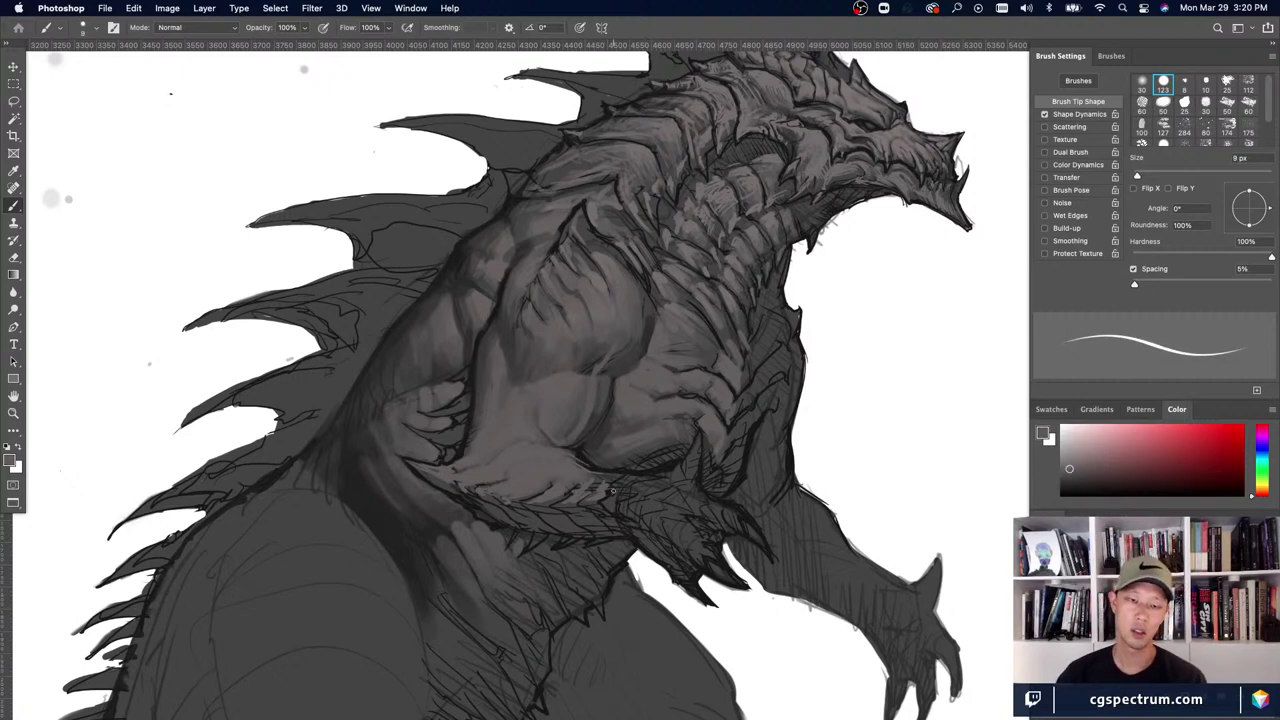
pyautogui.press('super+equal')
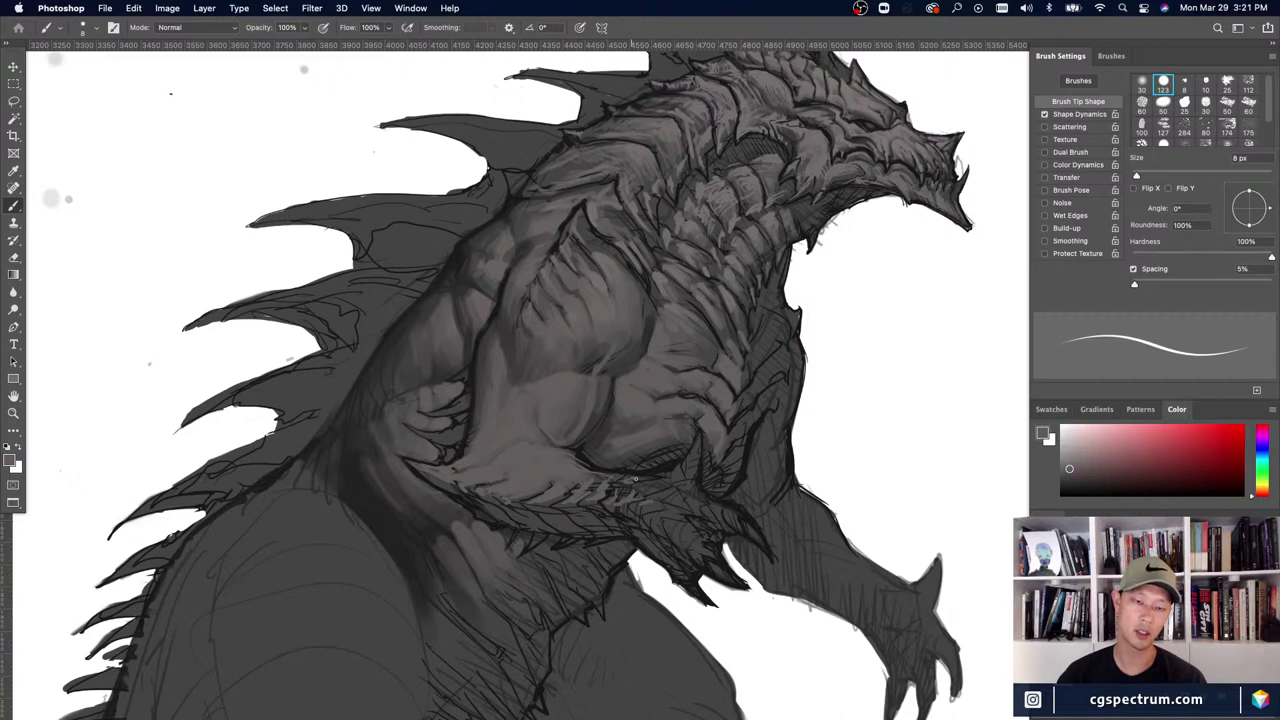
# - Paint the lit wrist and the base of the thumb claw with sampled mid grey, using 9 px to 15 px brushes
pyautogui.keyDown('alt'); pyautogui.click(643, 484); pyautogui.keyUp('alt')
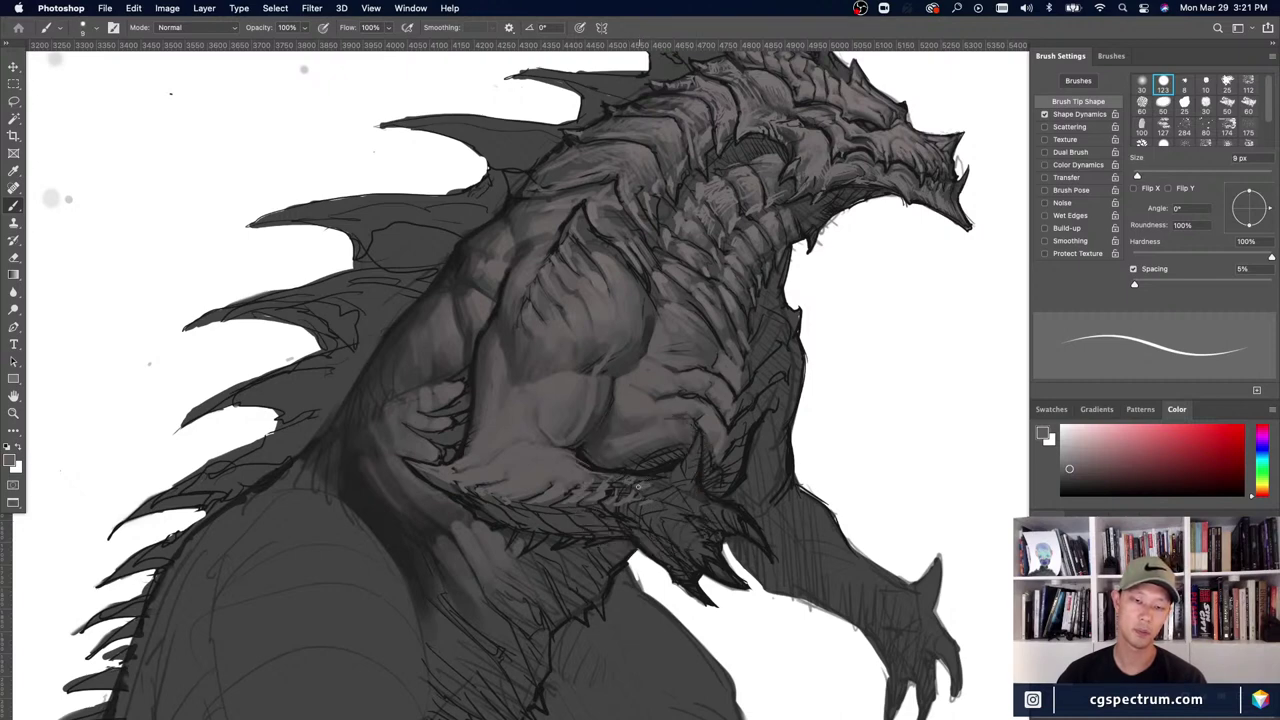
pyautogui.press(']')
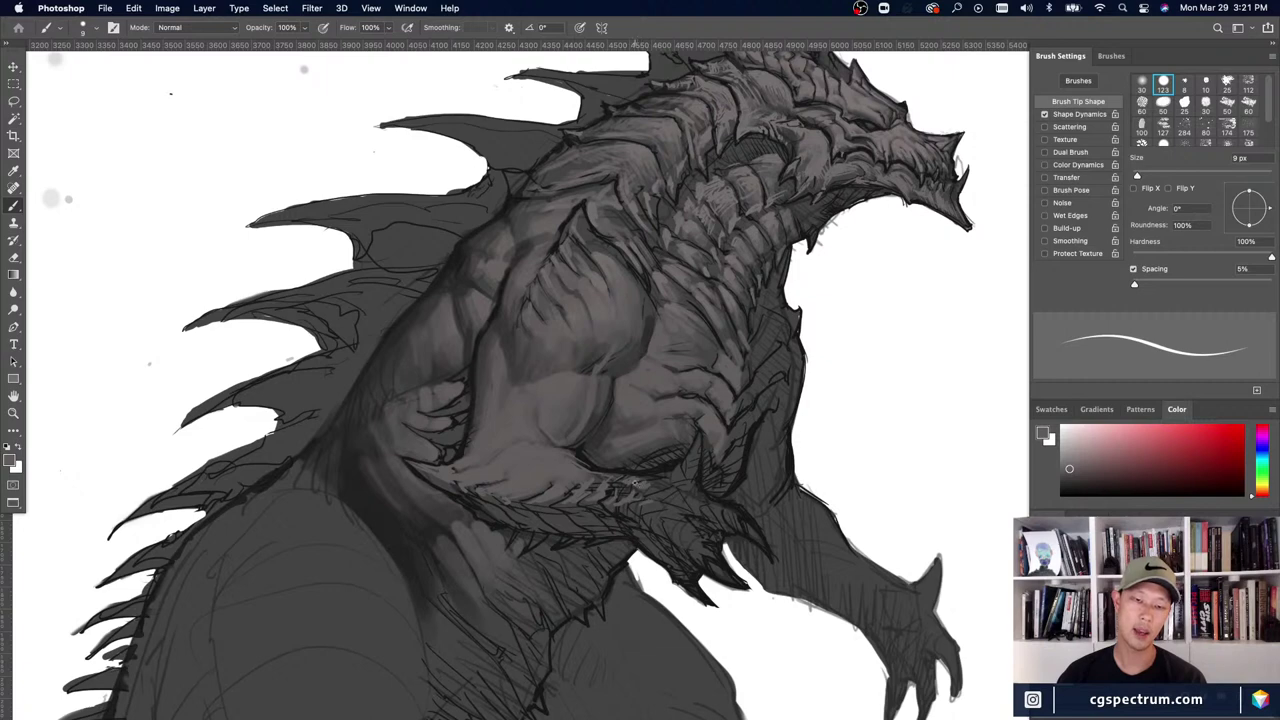
pyautogui.press(']')
pyautogui.press(']')
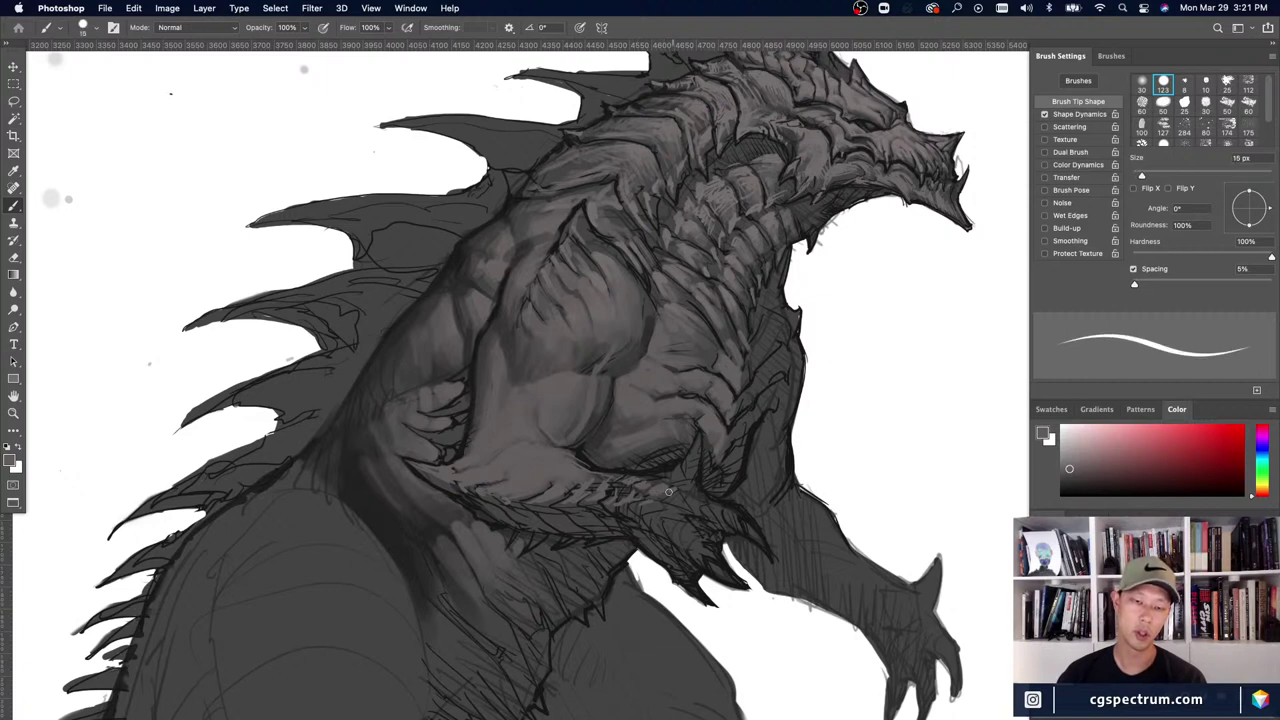
pyautogui.press('[')
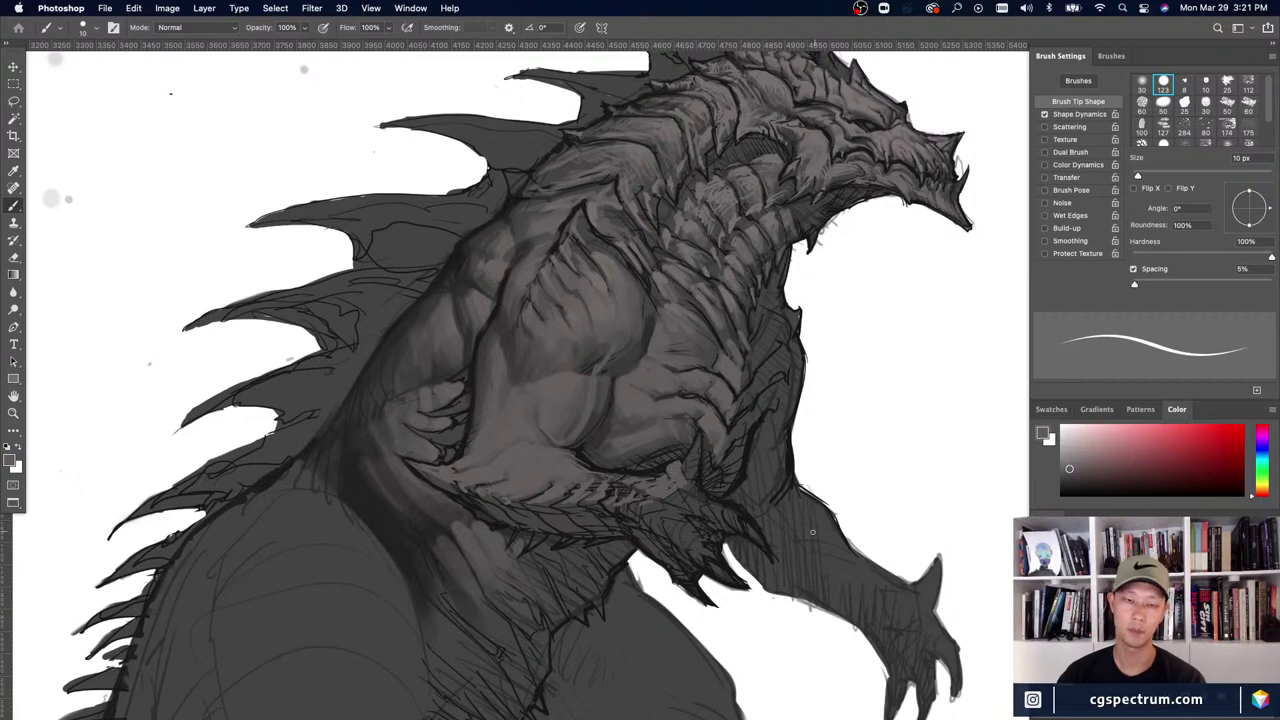
pyautogui.press('[')
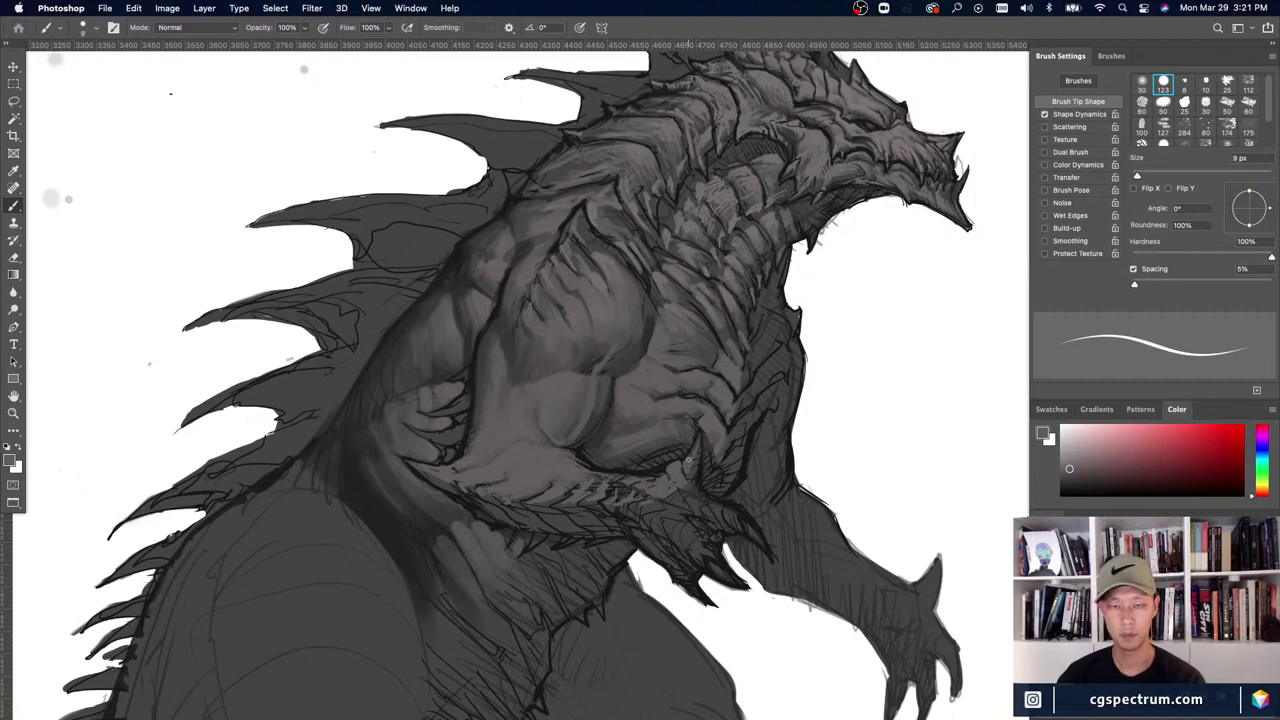
pyautogui.press('[')
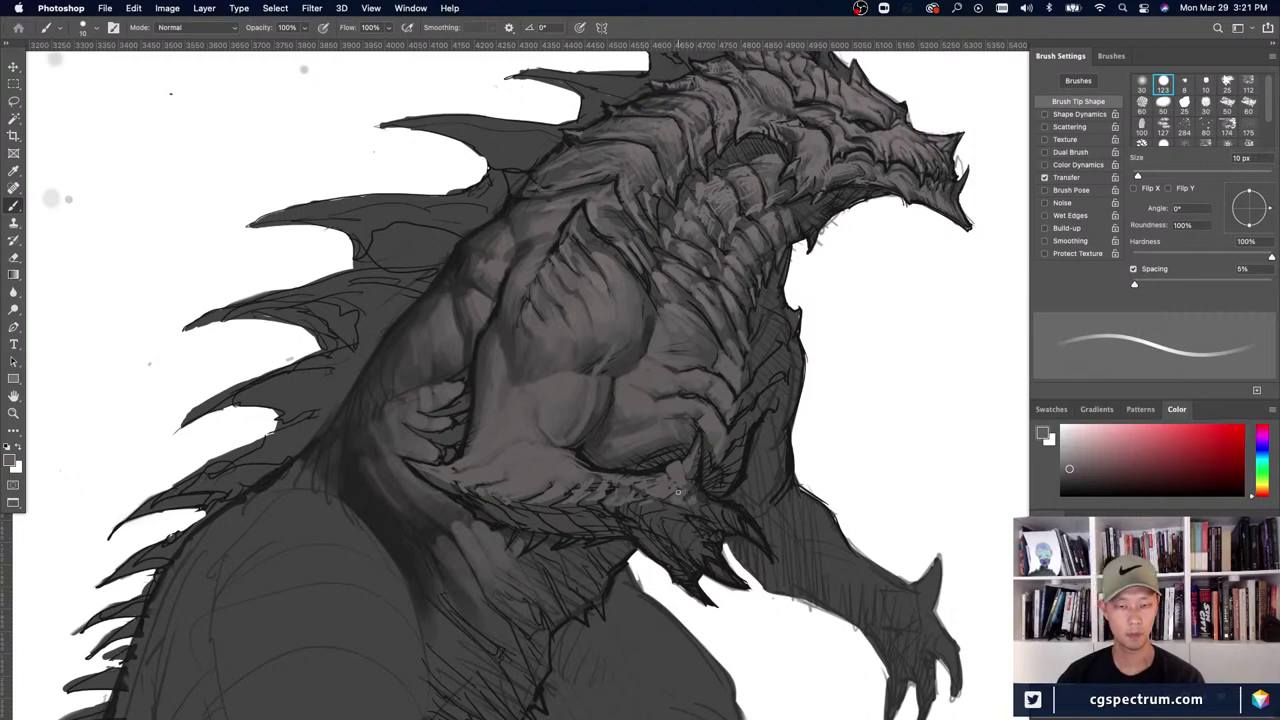
# - With Transfer enabled, paint the lit upper edge of the hand out to the first finger, using 9 px and 8 px brushes
pyautogui.press('[')
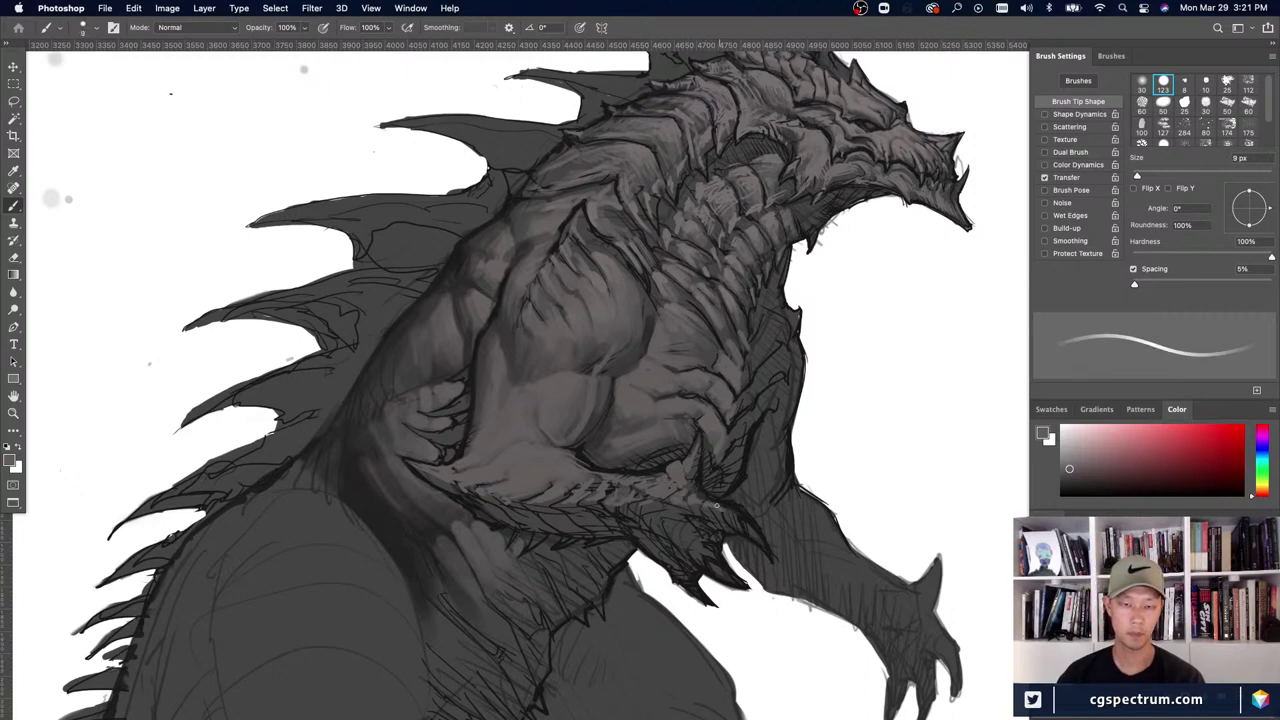
pyautogui.press('[')
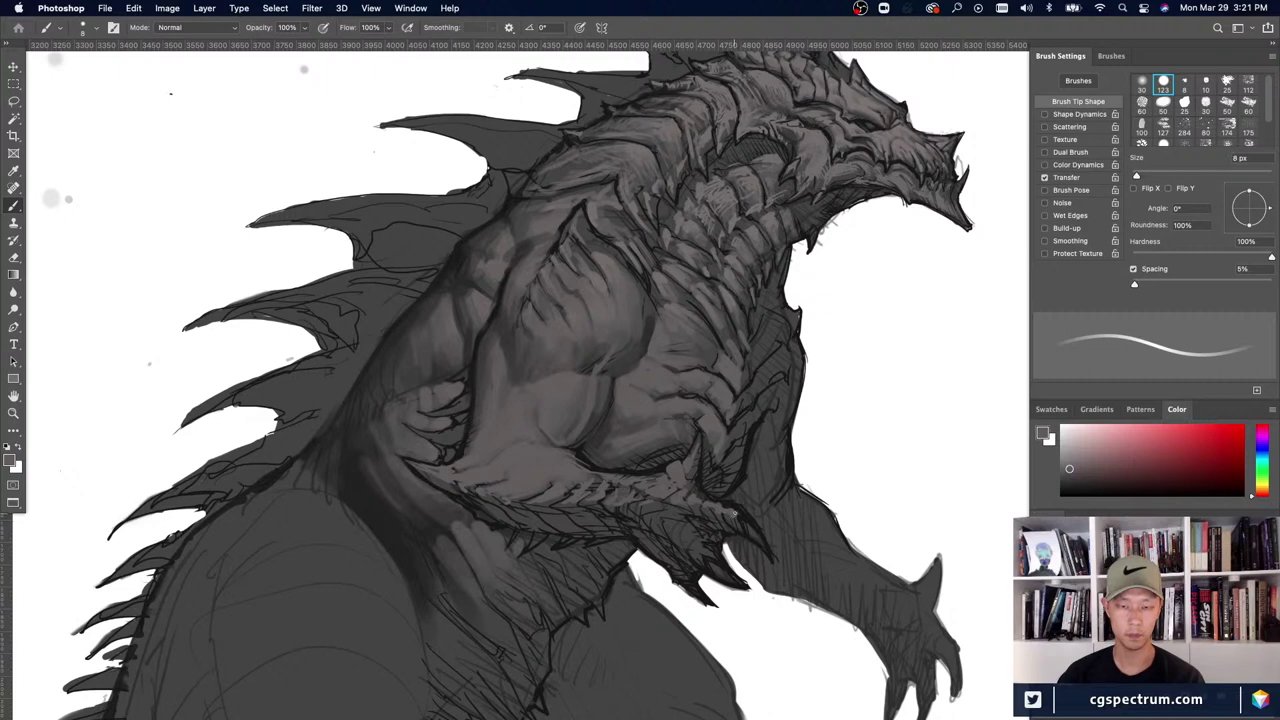
pyautogui.press(']')
pyautogui.press(']')
pyautogui.press(']')
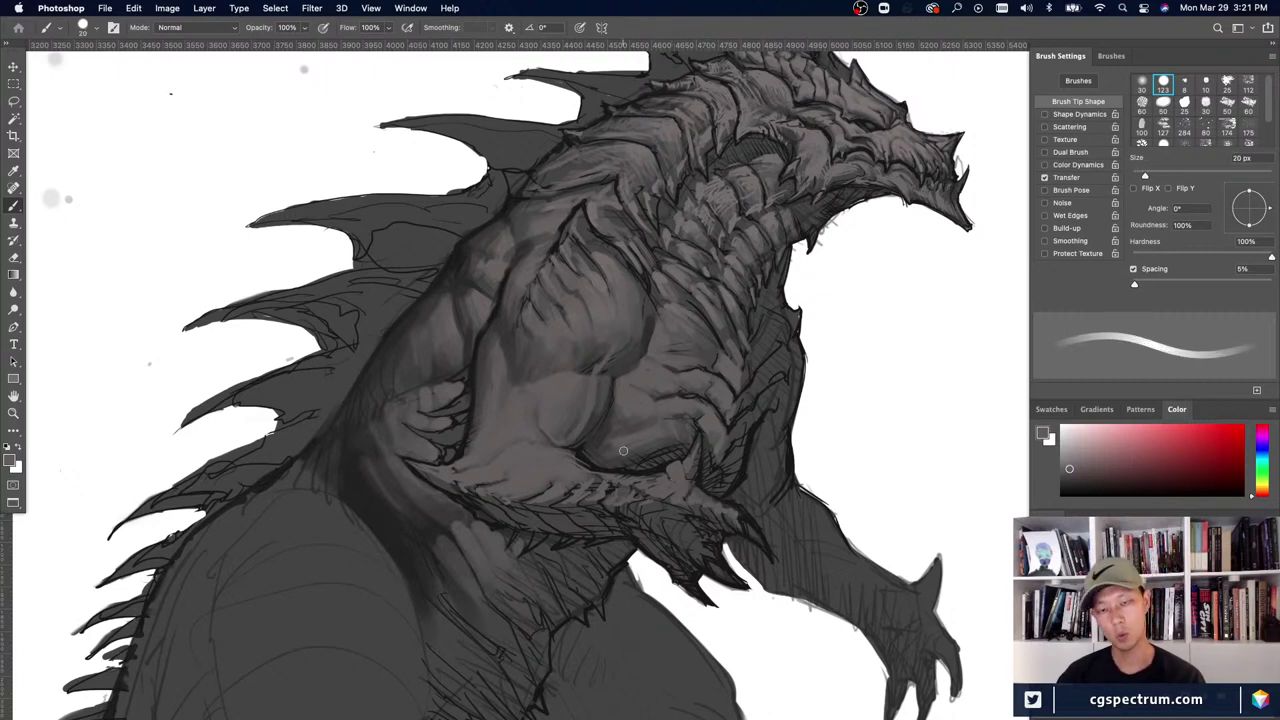
# - Paint mid grey forms over the sketch lines on the back of the hand, using 6 px and 9 px brushes
pyautogui.press('[')
pyautogui.press('[')
pyautogui.press('[')
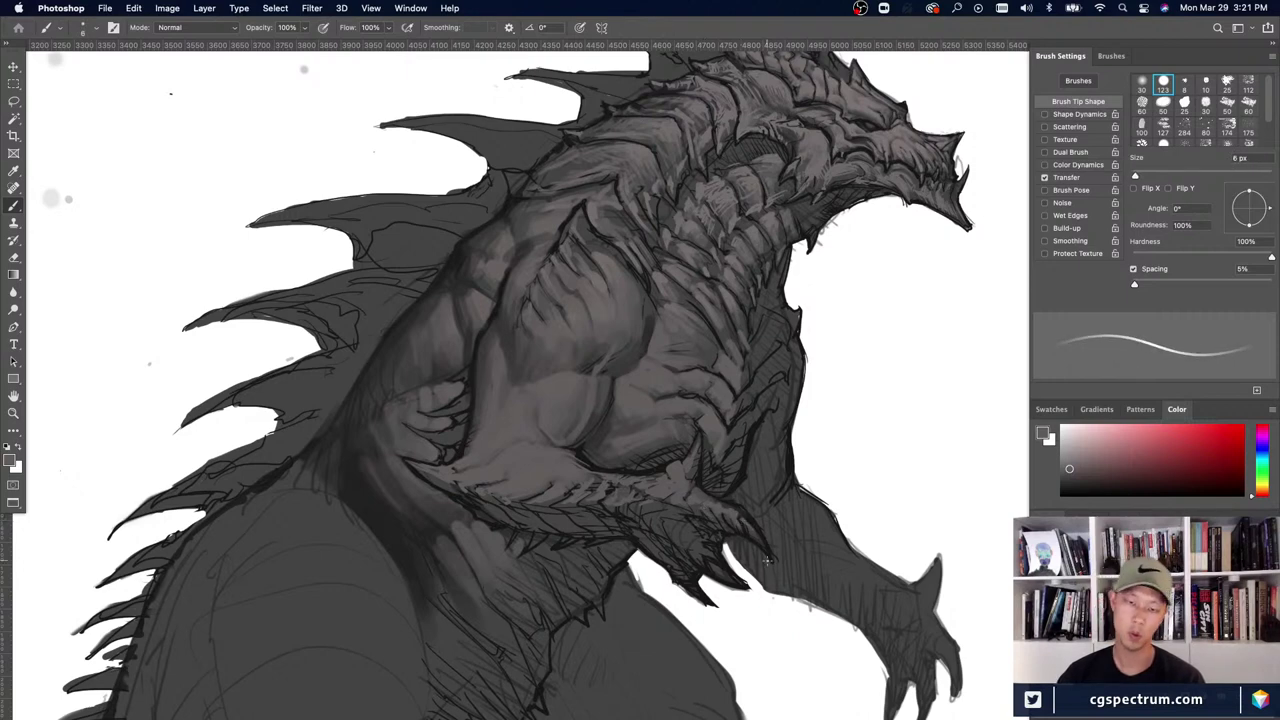
pyautogui.press(']')
pyautogui.press(']')
pyautogui.press(']')
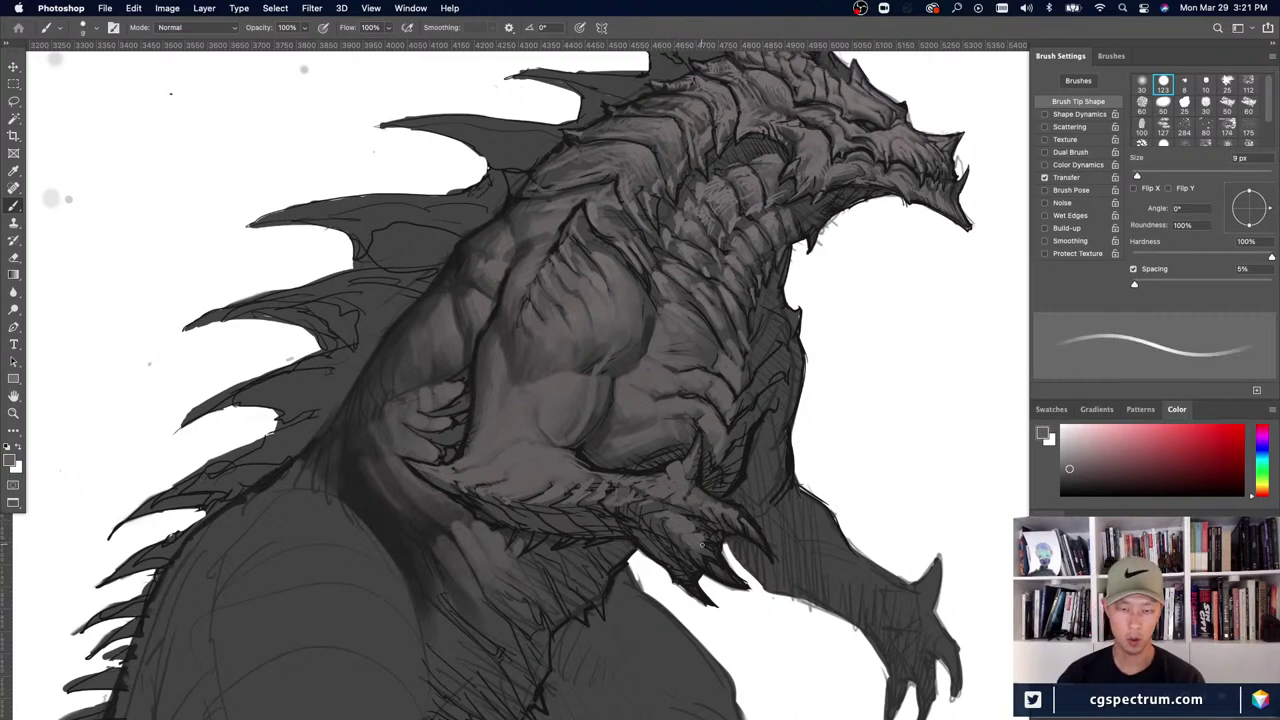
# - Paint mid grey knuckle forms on the back of the hand with a sampled tone, using 8 px and 10 px brushes
pyautogui.press('d')
pyautogui.press('[')
pyautogui.press(']')
pyautogui.press(']')
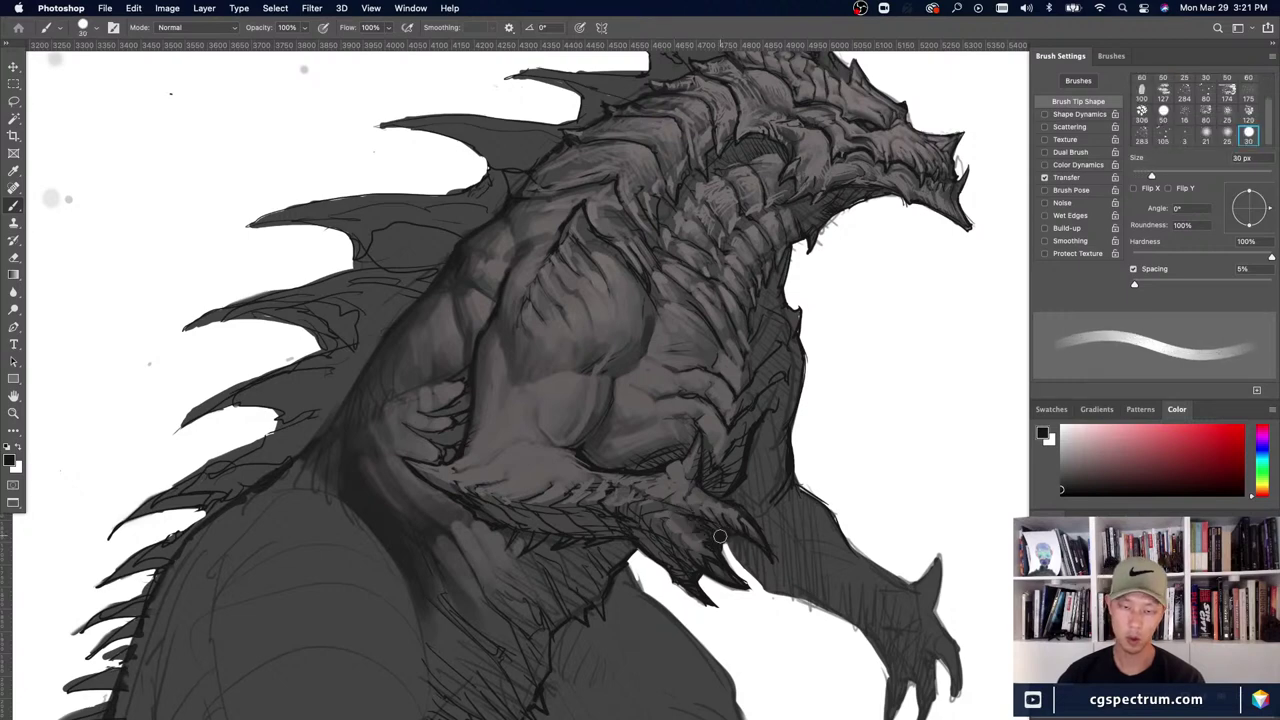
pyautogui.press(',')
pyautogui.keyDown('alt'); pyautogui.click(680, 517); pyautogui.keyUp('alt')
pyautogui.press('[')
pyautogui.press('[')
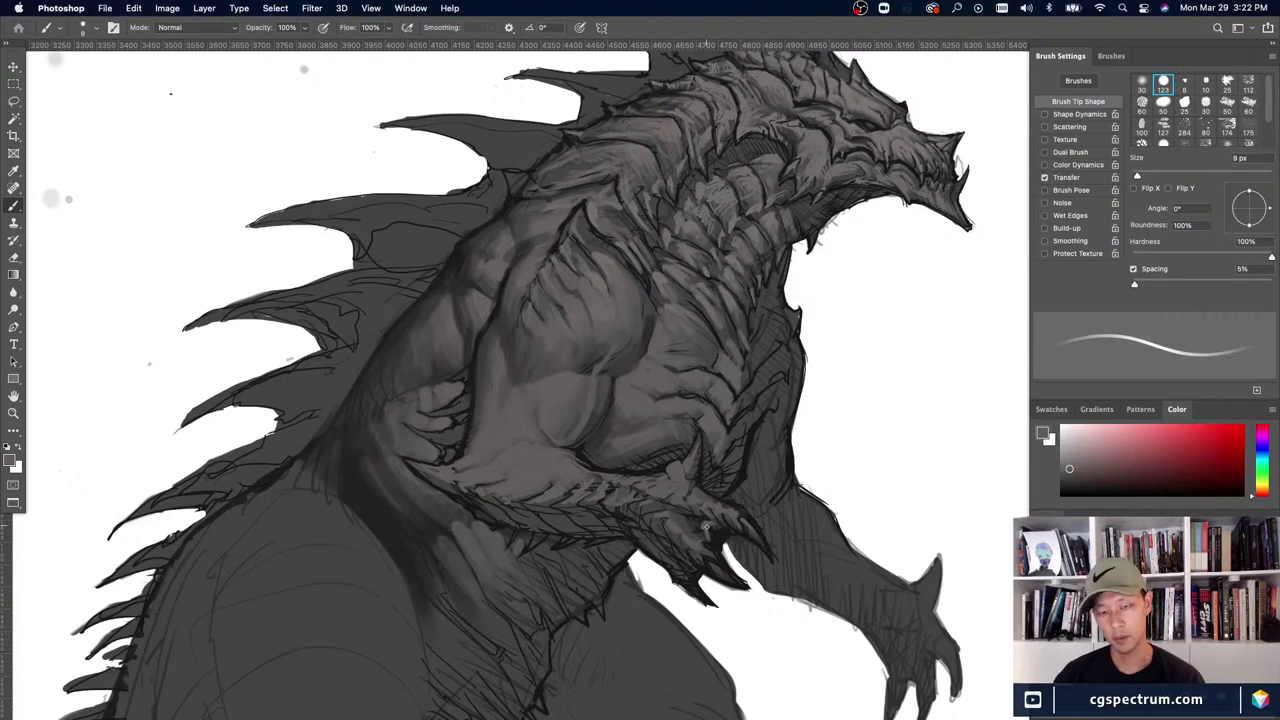
pyautogui.press(']')
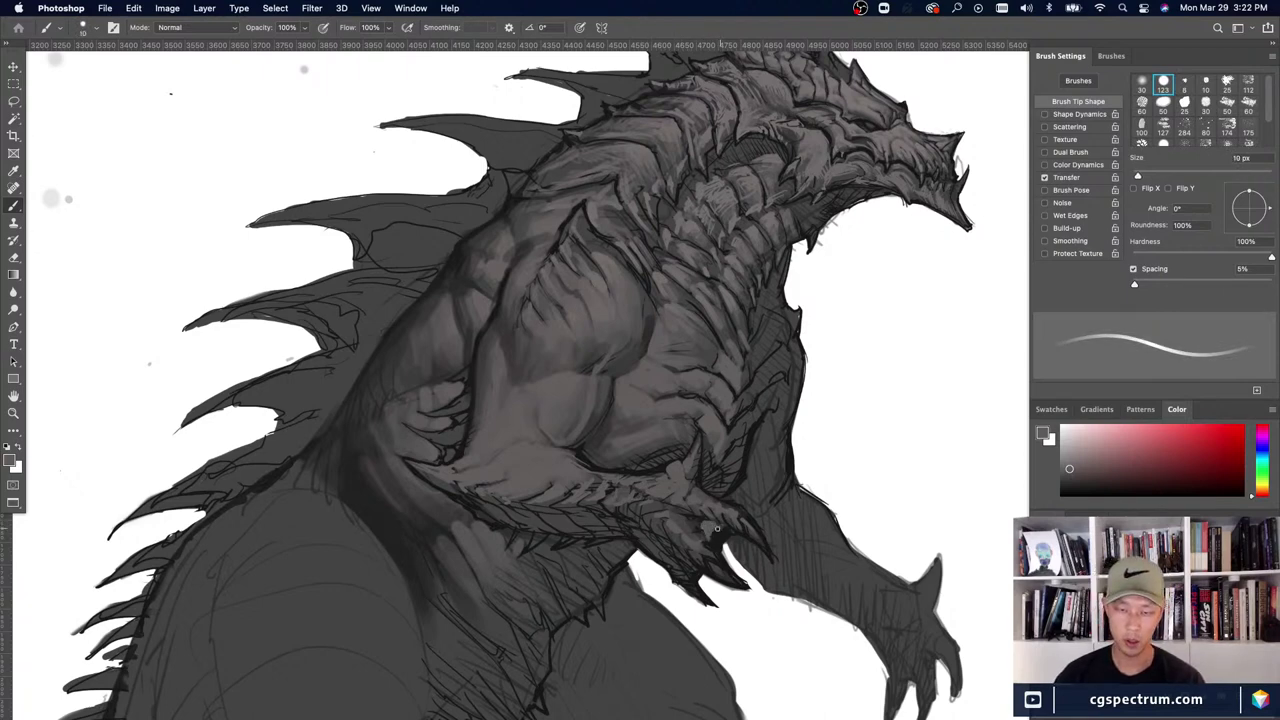
# - Model the knuckle behind the first two claws with sampled near-black and dark grey, using 10 px to 25 px brushes
pyautogui.keyDown('alt'); pyautogui.click(700, 522); pyautogui.keyUp('alt')
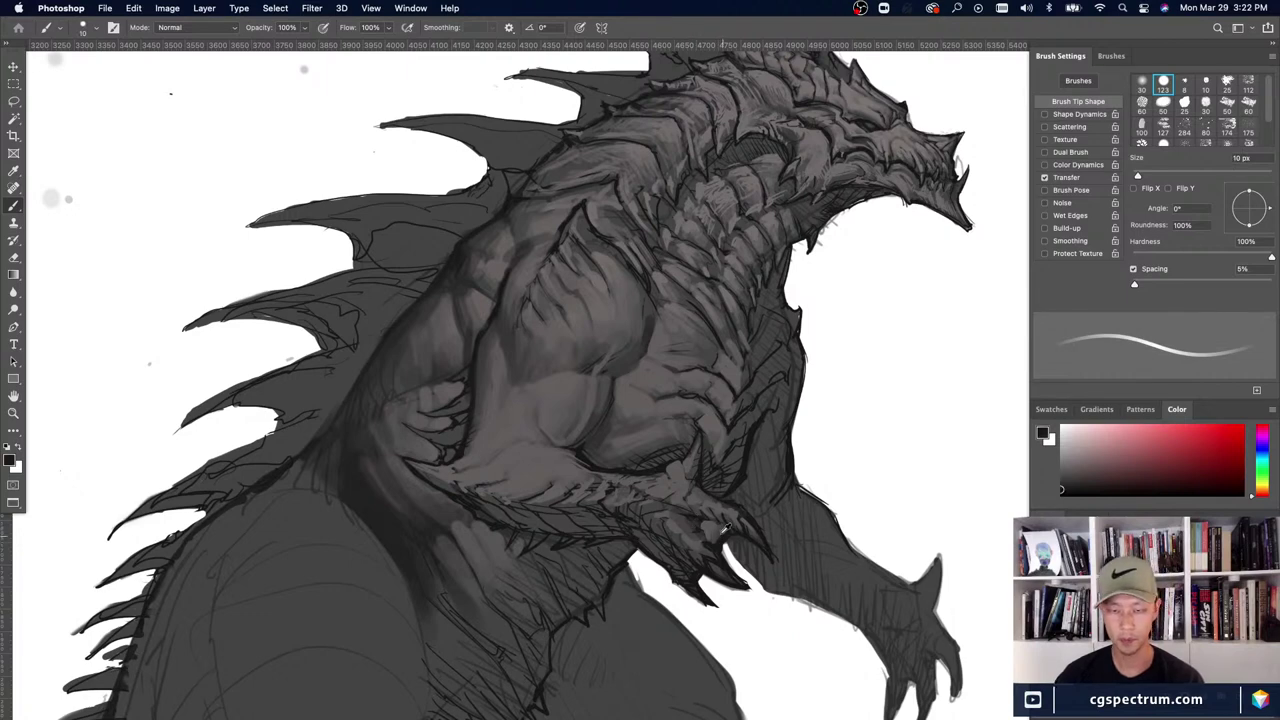
pyautogui.press(']')
pyautogui.press(']')
pyautogui.press(']')
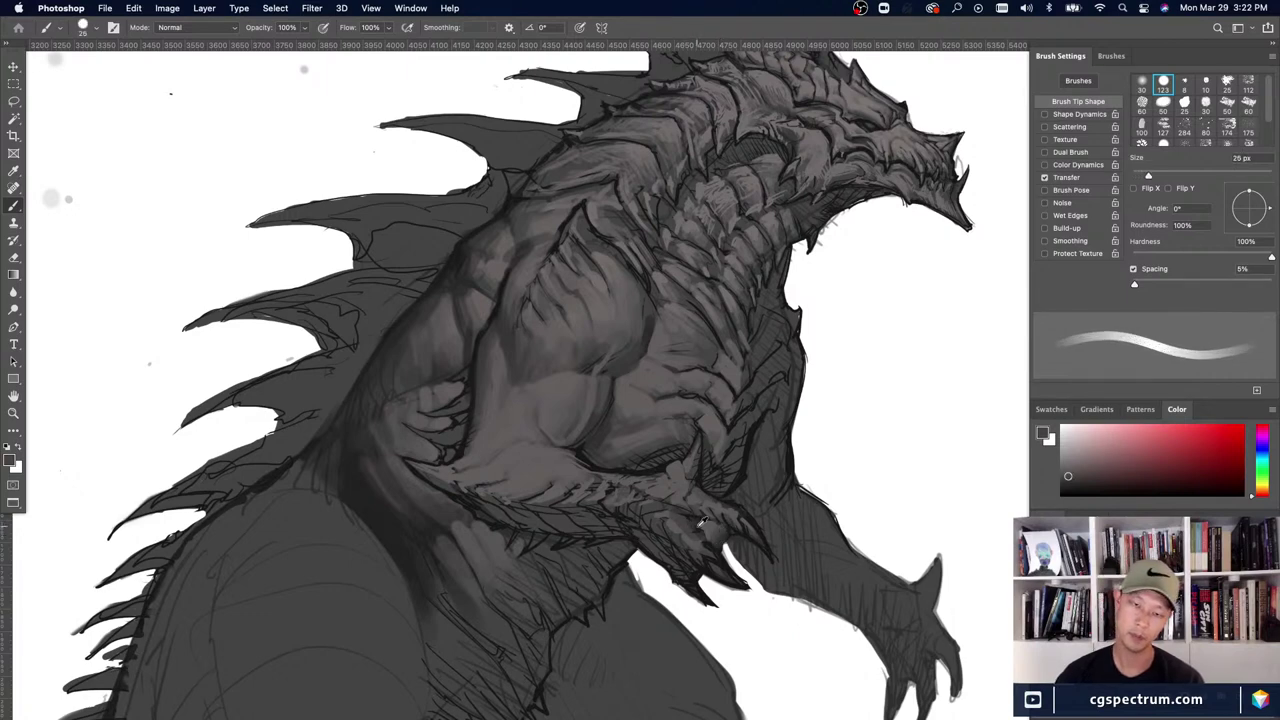
pyautogui.keyDown('alt'); pyautogui.click(700, 526); pyautogui.keyUp('alt')
pyautogui.press('[')
pyautogui.press('[')
pyautogui.press('[')
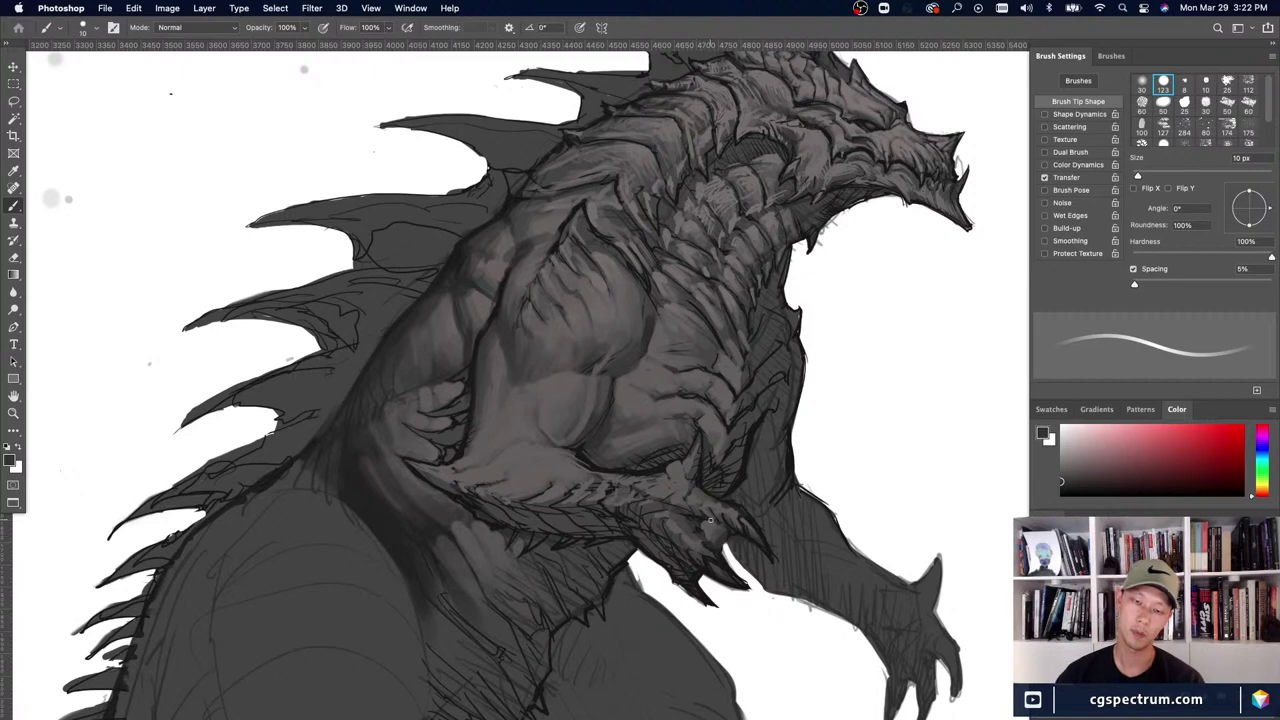
pyautogui.press(']')
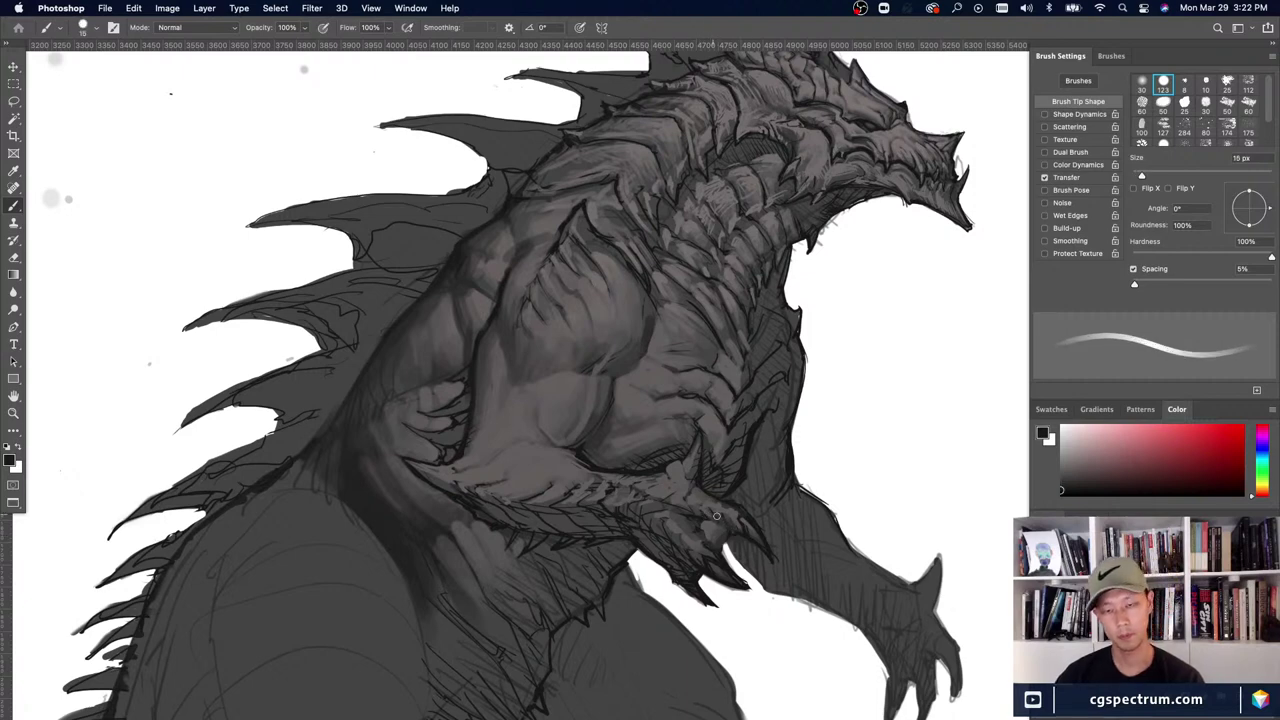
# - Sharpen the dark edges around the first finger with black, using 8 px and 6 px brushes
pyautogui.keyDown('alt'); pyautogui.click(651, 496); pyautogui.keyUp('alt')
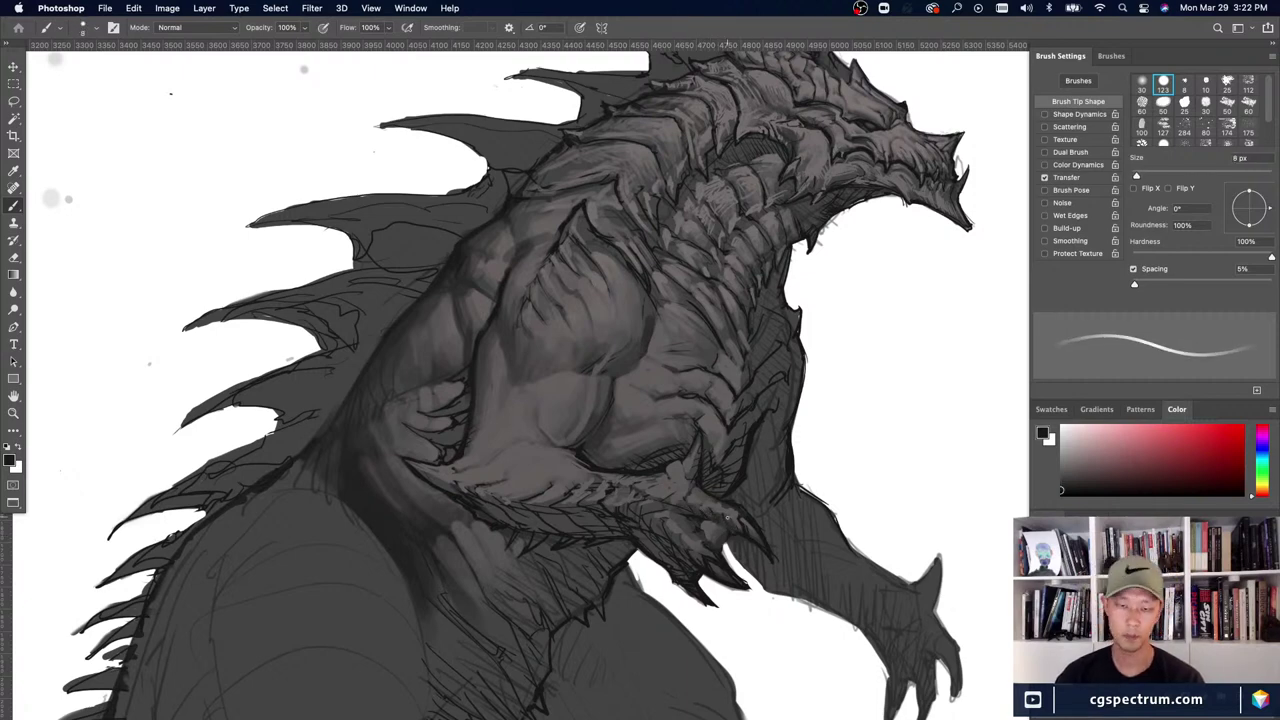
pyautogui.press('[')
pyautogui.press('[')
pyautogui.press('[')
pyautogui.press('[')
pyautogui.press('[')
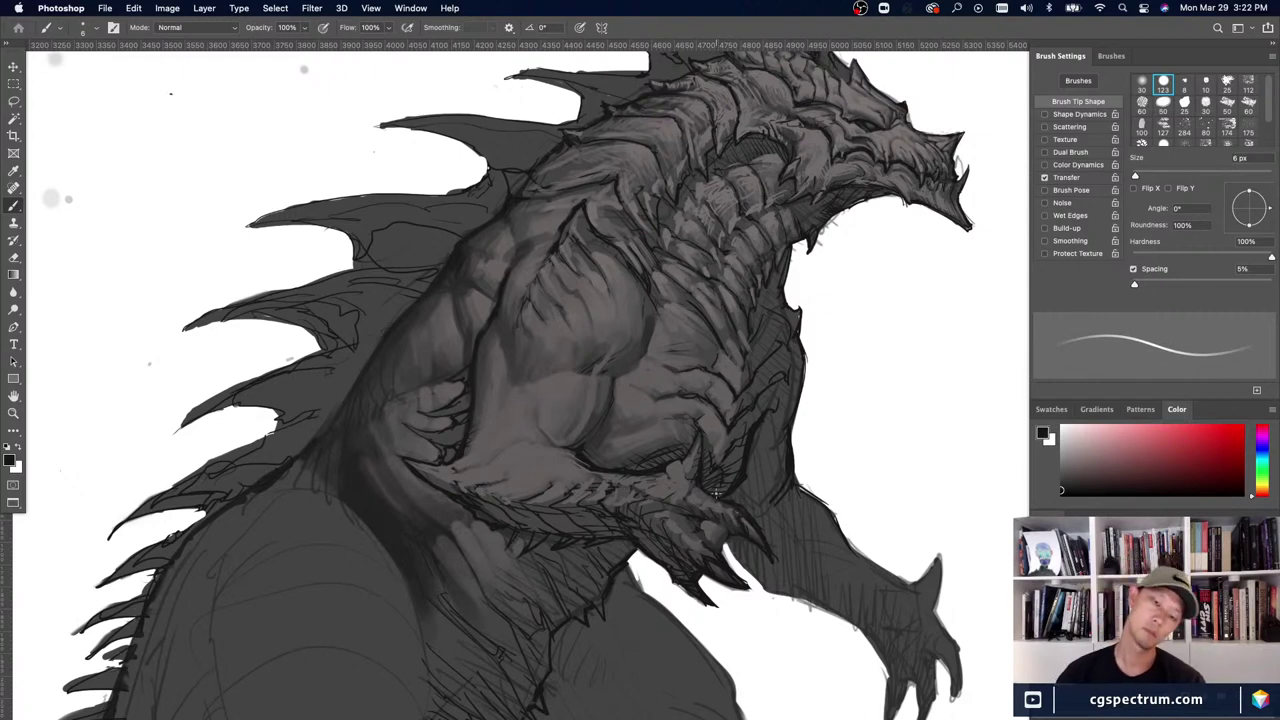
# - Refine the first finger and its claw with sampled mid grey and black, using 4 px and 6 px brushes
pyautogui.keyDown('alt'); pyautogui.click(716, 493); pyautogui.keyUp('alt')
pyautogui.press('[')
pyautogui.press('[')
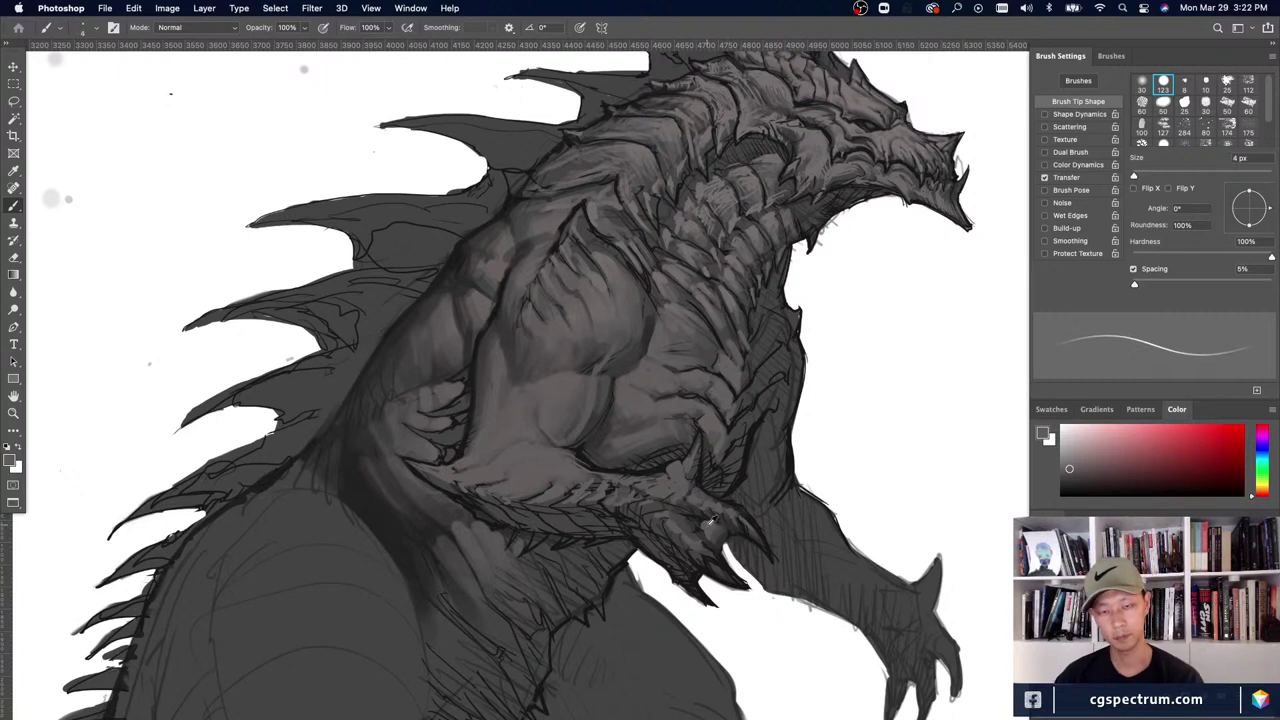
pyautogui.keyDown('alt'); pyautogui.click(743, 526); pyautogui.keyUp('alt')
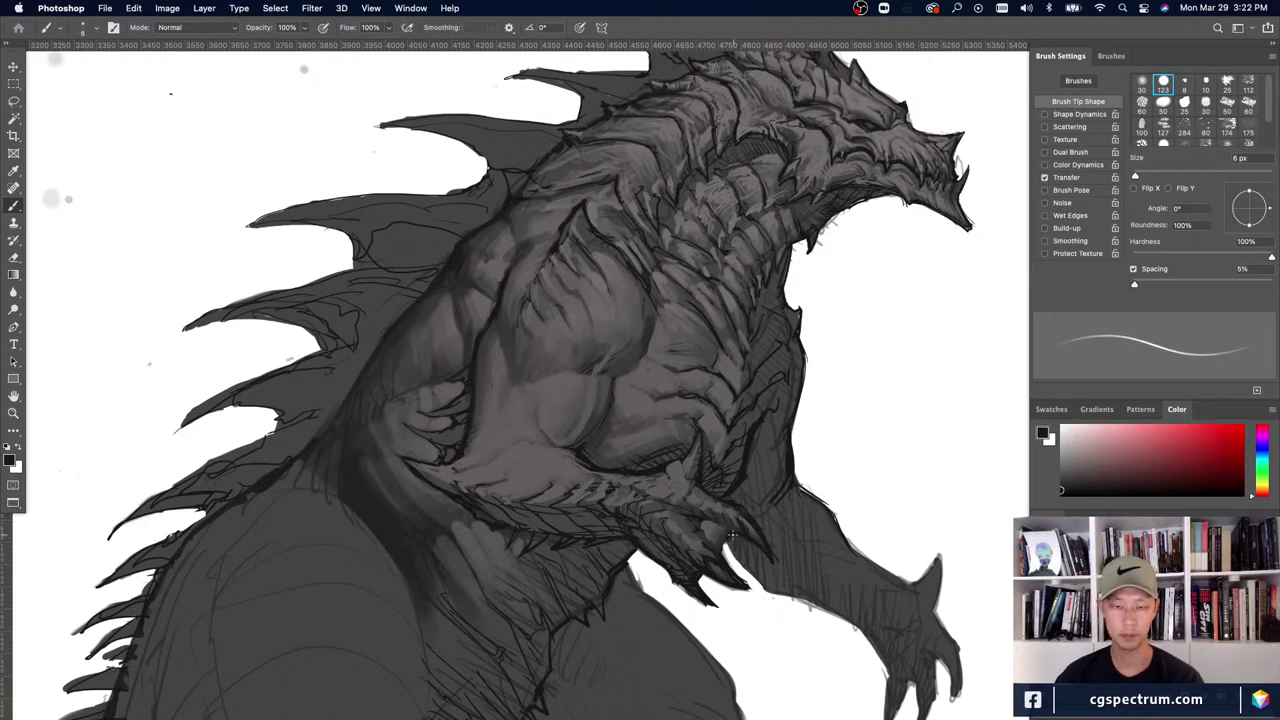
pyautogui.keyDown('alt'); pyautogui.click(777, 565); pyautogui.keyUp('alt')
pyautogui.press(']')
pyautogui.press(']')
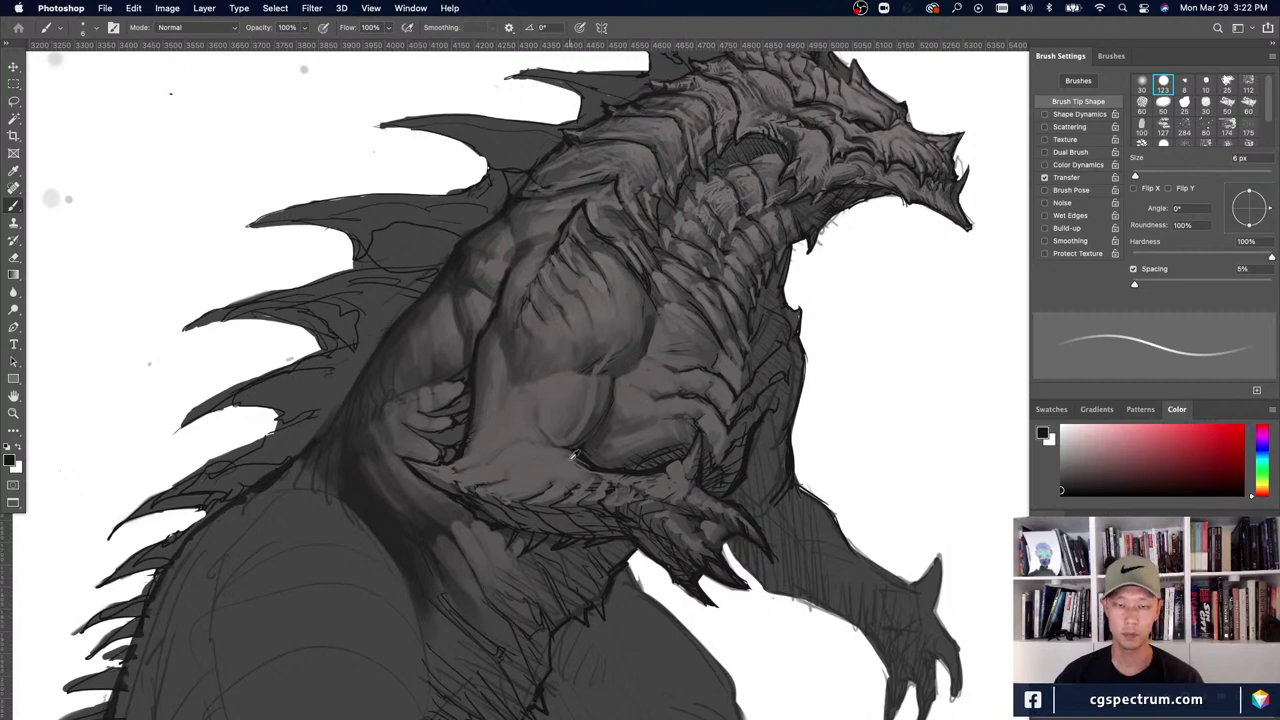
# - Shade the lower finger near its claw with sampled mid grey and black, using 8 px to 15 px brushes
pyautogui.keyDown('alt'); pyautogui.click(708, 518); pyautogui.keyUp('alt')
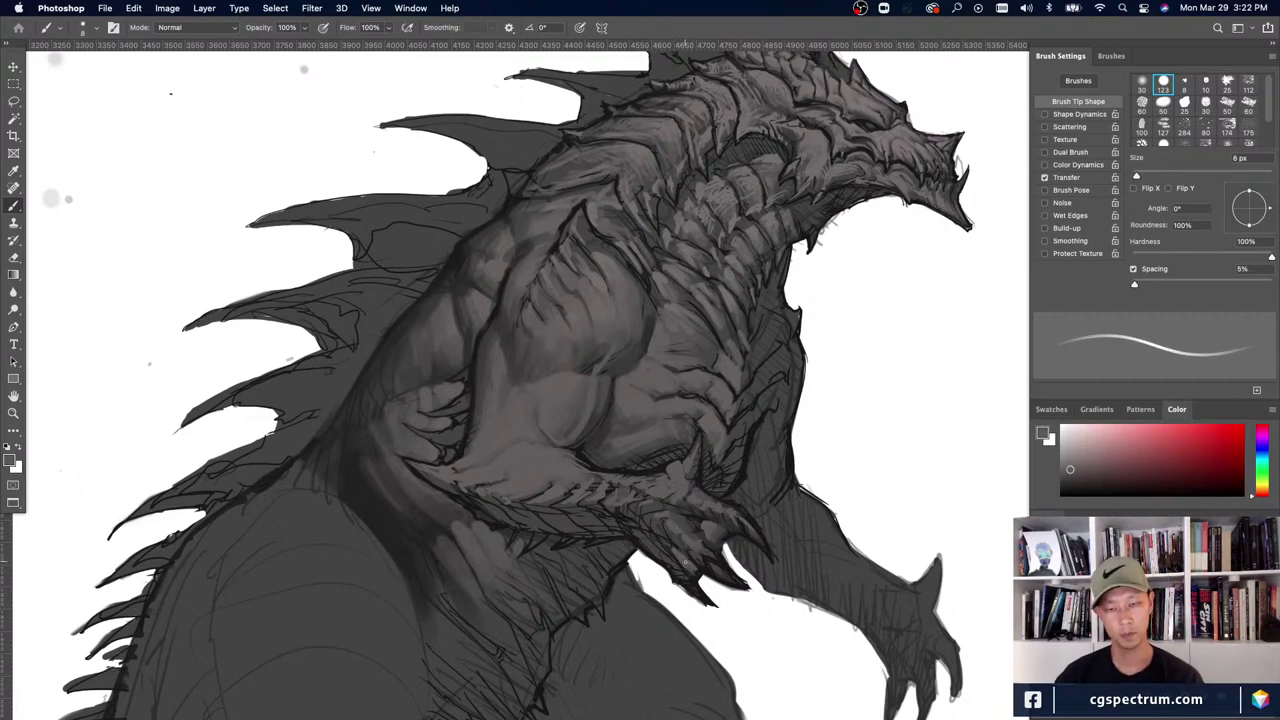
pyautogui.moveTo(687, 566); pyautogui.dragTo(695, 575)
pyautogui.keyDown('alt'); pyautogui.click(697, 572); pyautogui.keyUp('alt')
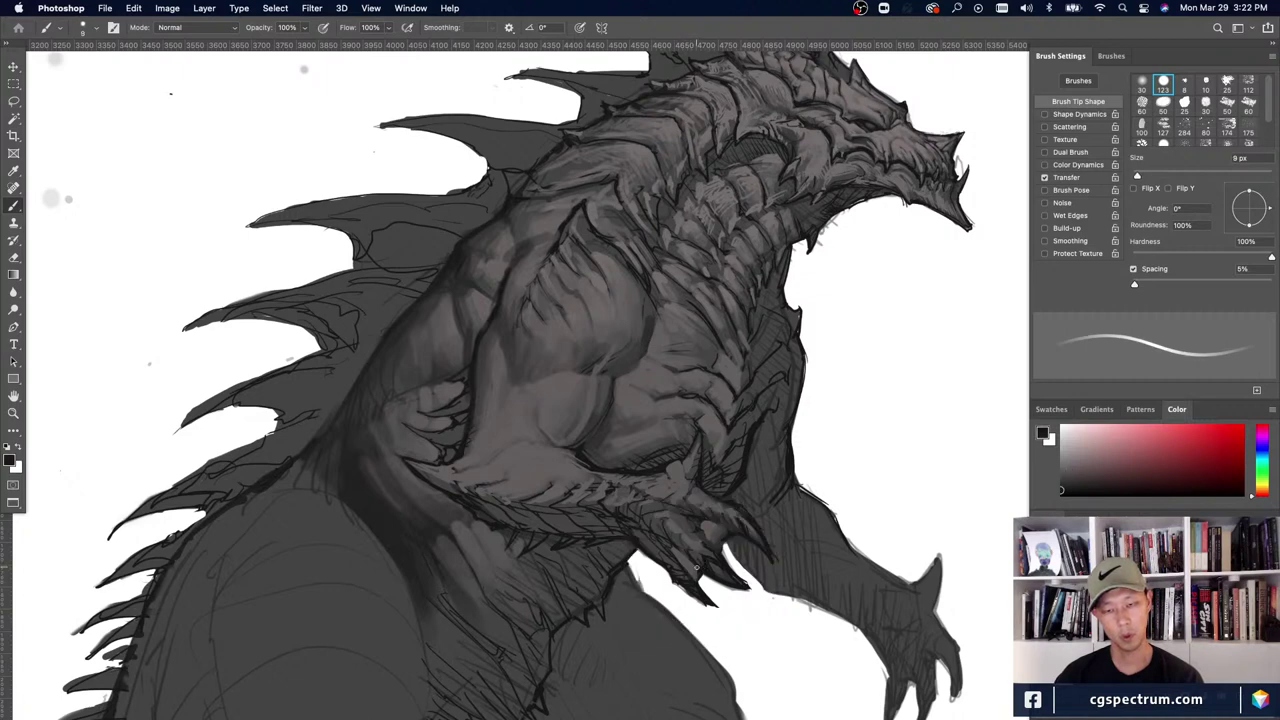
pyautogui.press(']')
pyautogui.press(']')
pyautogui.press(']')
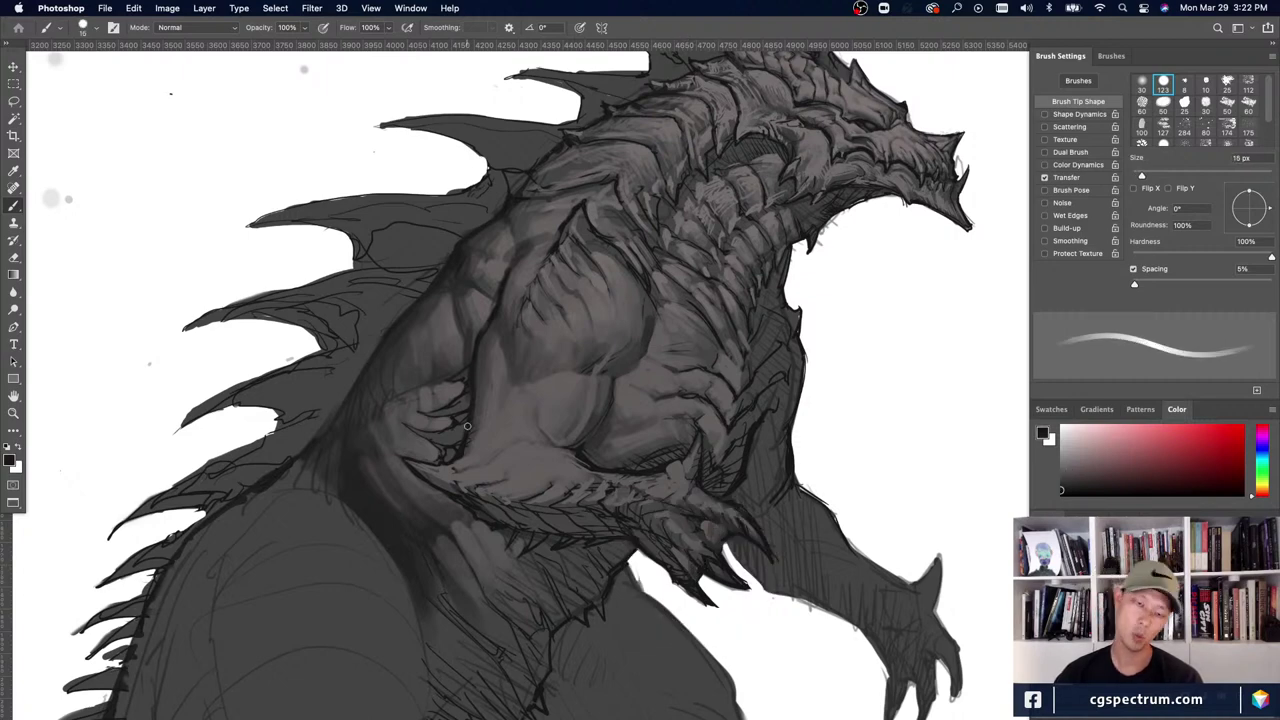
# - Add mid grey forms to the lower side of the hand with a sampled tone, using 10 px and 7 px brushes
pyautogui.keyDown('alt'); pyautogui.click(748, 575); pyautogui.keyUp('alt')
pyautogui.press('[')
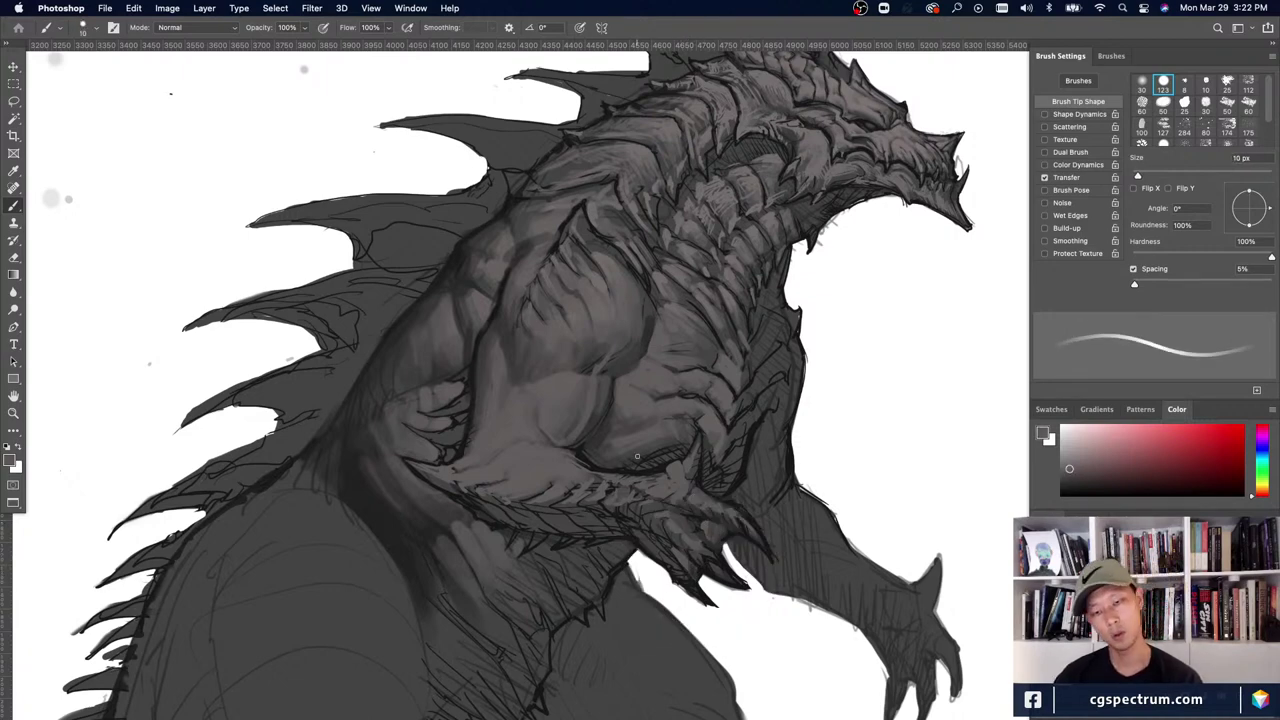
pyautogui.press('[')
pyautogui.press('[')
pyautogui.press('[')
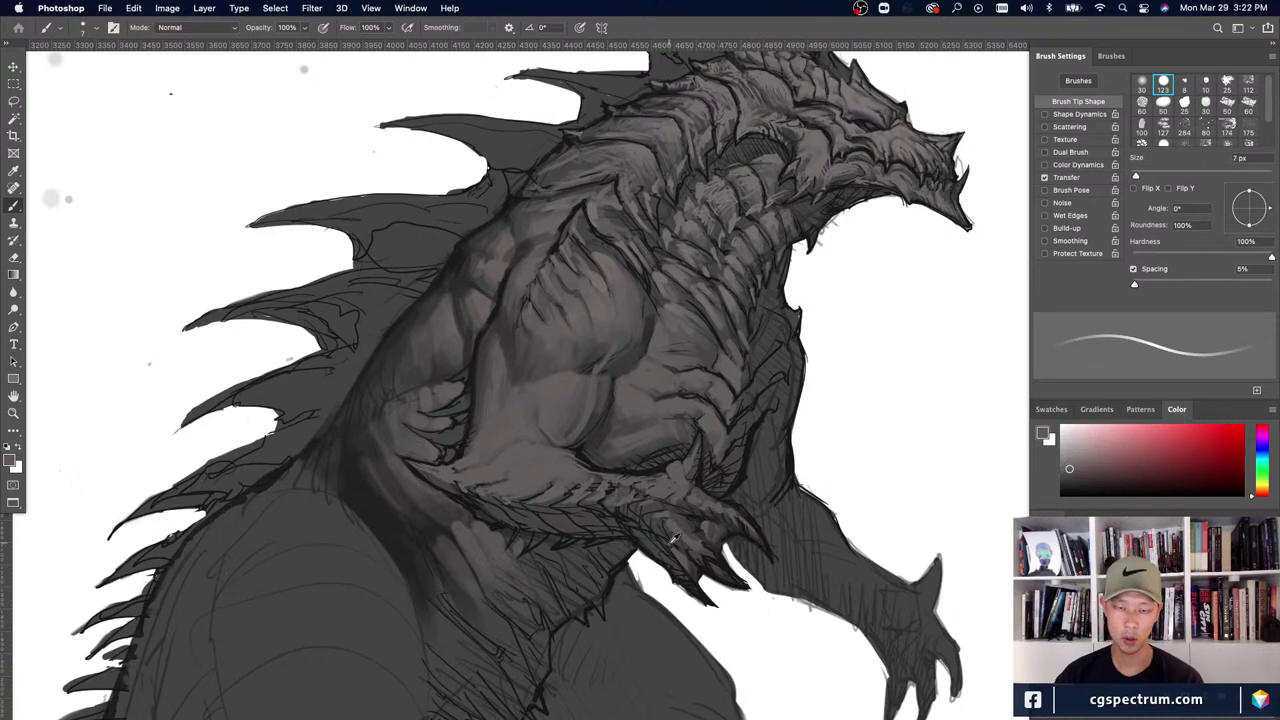
# - Darken the recesses between the fingers and along the hand's lower edge with sampled dark grey, using 7 px to 15 px brushes
pyautogui.keyDown('alt'); pyautogui.click(700, 557); pyautogui.keyUp('alt')
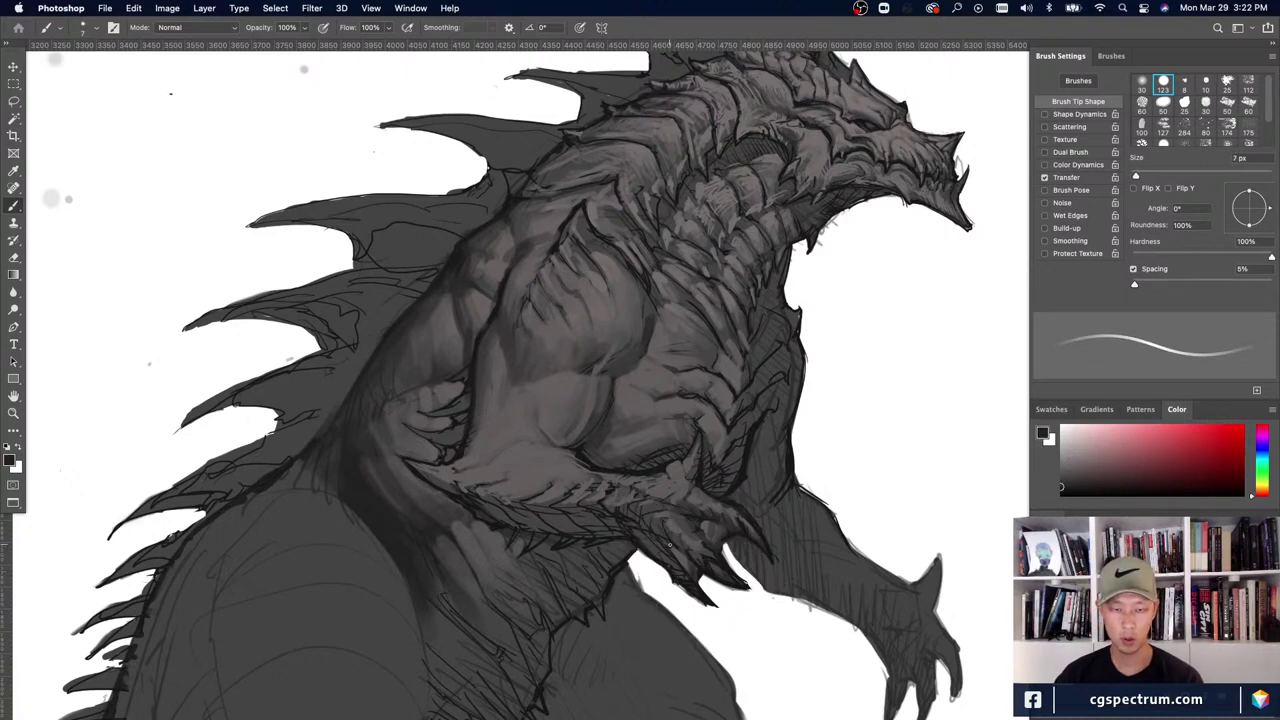
pyautogui.press(']')
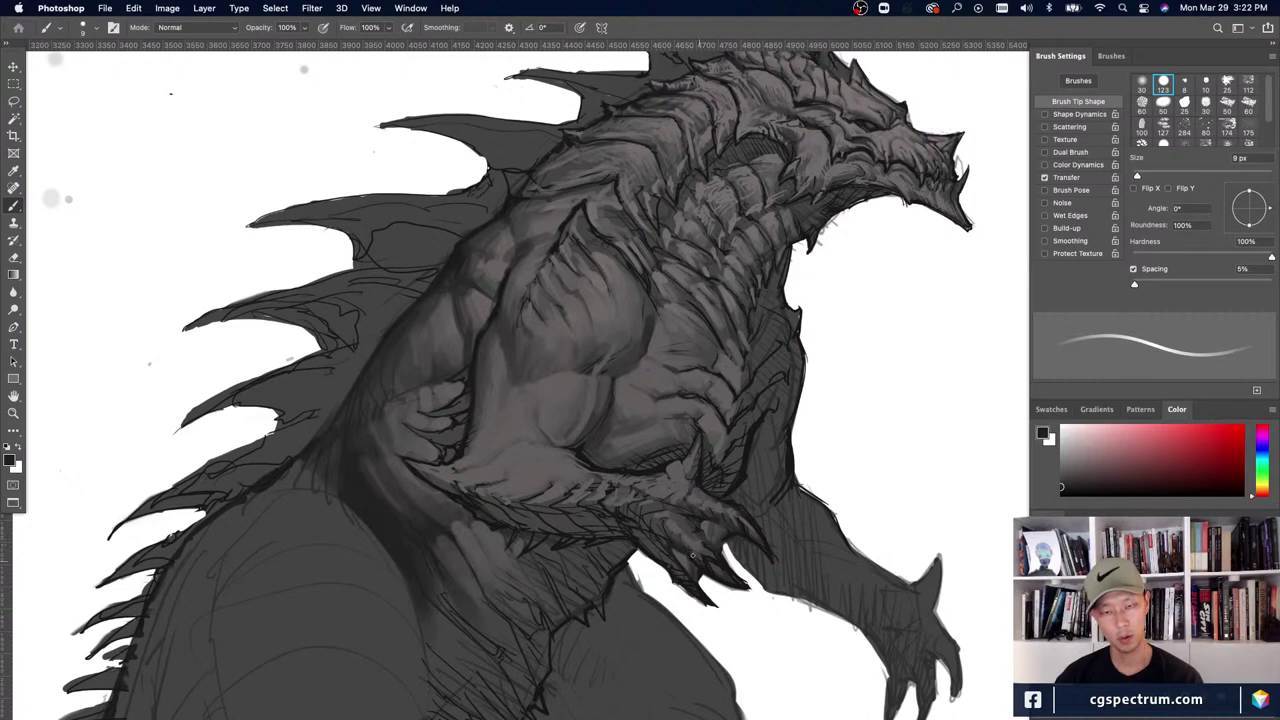
pyautogui.press(']')
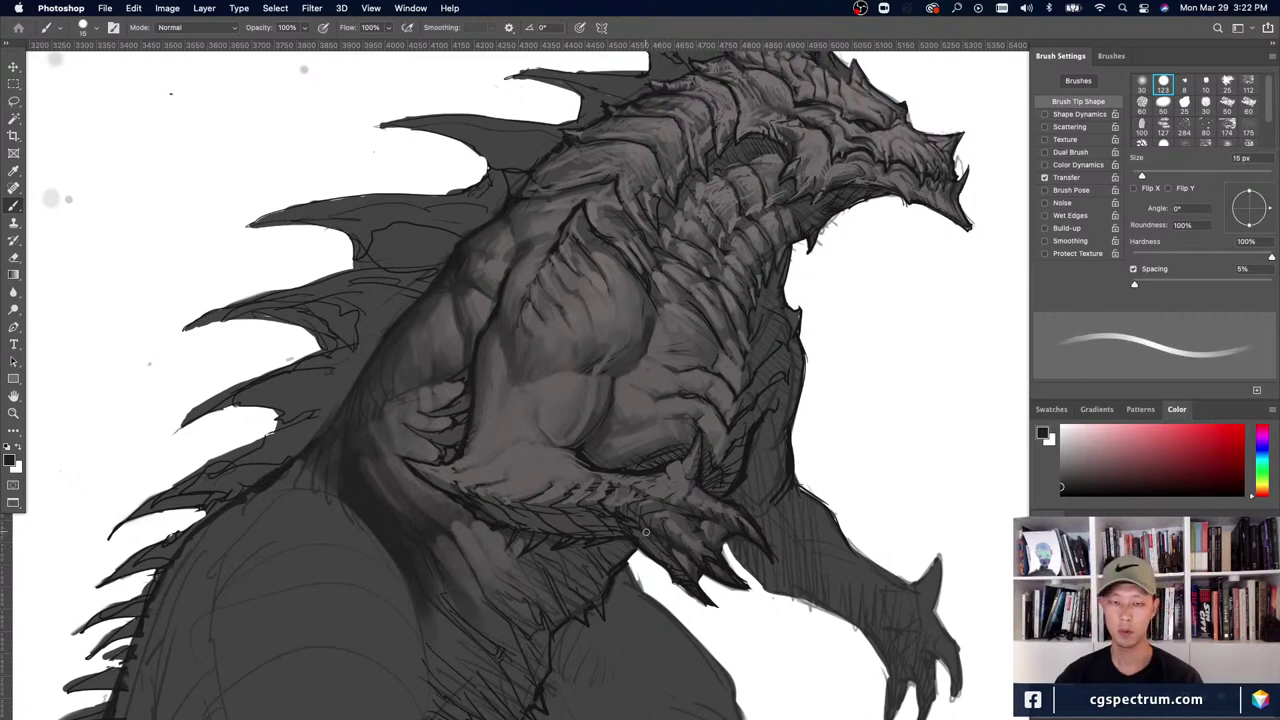
pyautogui.keyDown('alt'); pyautogui.click(668, 503); pyautogui.keyUp('alt')
pyautogui.press('[')
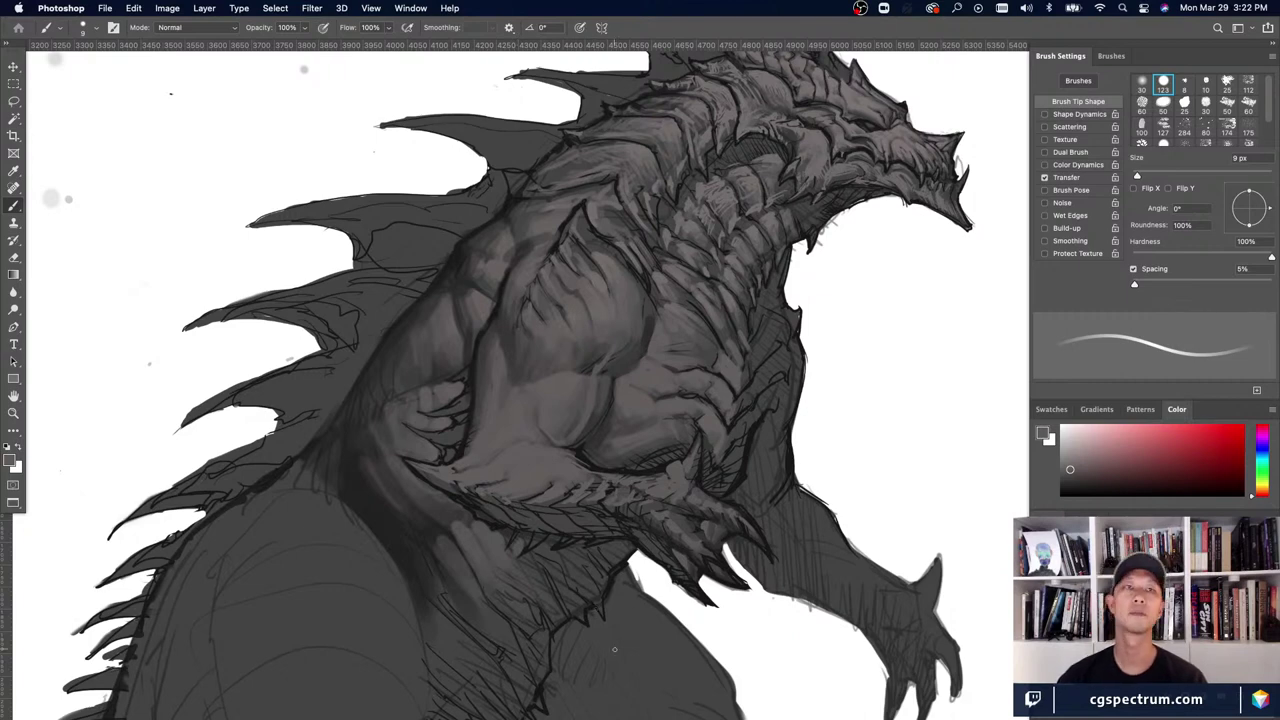
# - Soften the scale edges along the forearm with sampled mid grey, enlarging the brush to 25 px
pyautogui.moveTo(580, 625)
pyautogui.mouseDown()
pyautogui.moveTo(563, 549)
pyautogui.moveTo(569, 566)
pyautogui.moveTo(543, 543)
pyautogui.moveTo(581, 580)
pyautogui.mouseUp()
pyautogui.press('h')
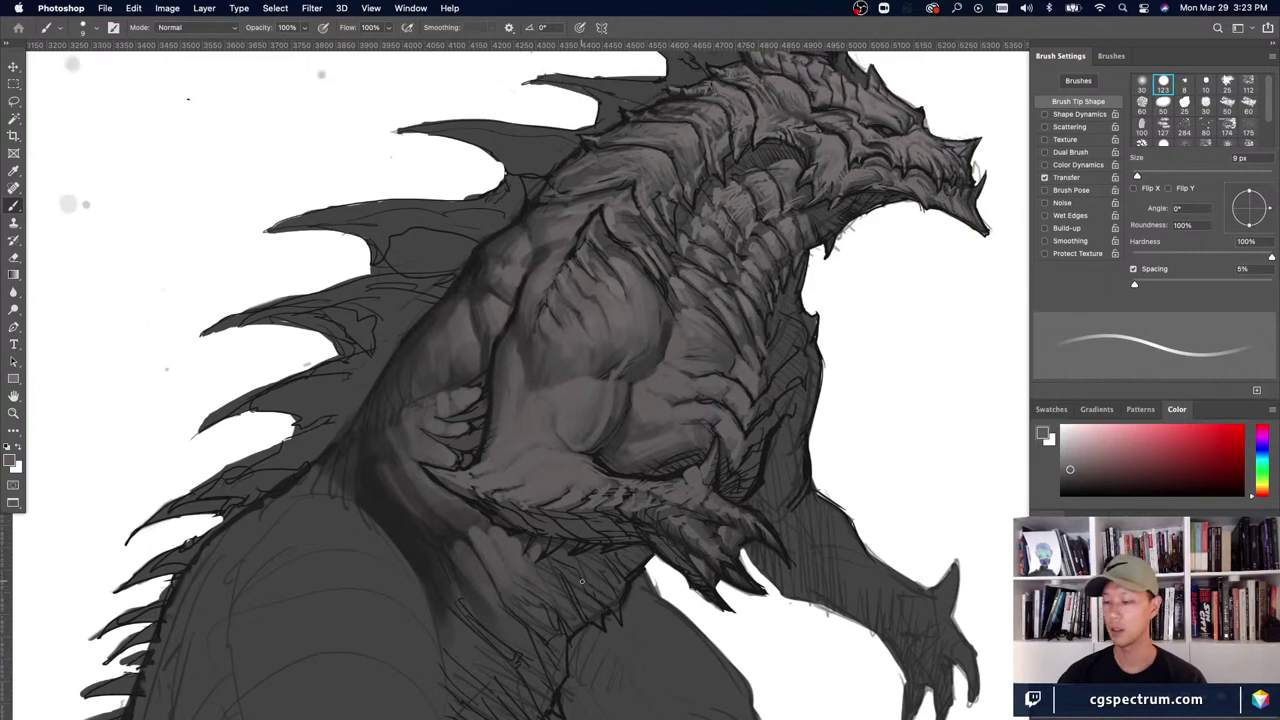
pyautogui.press('super+plus')
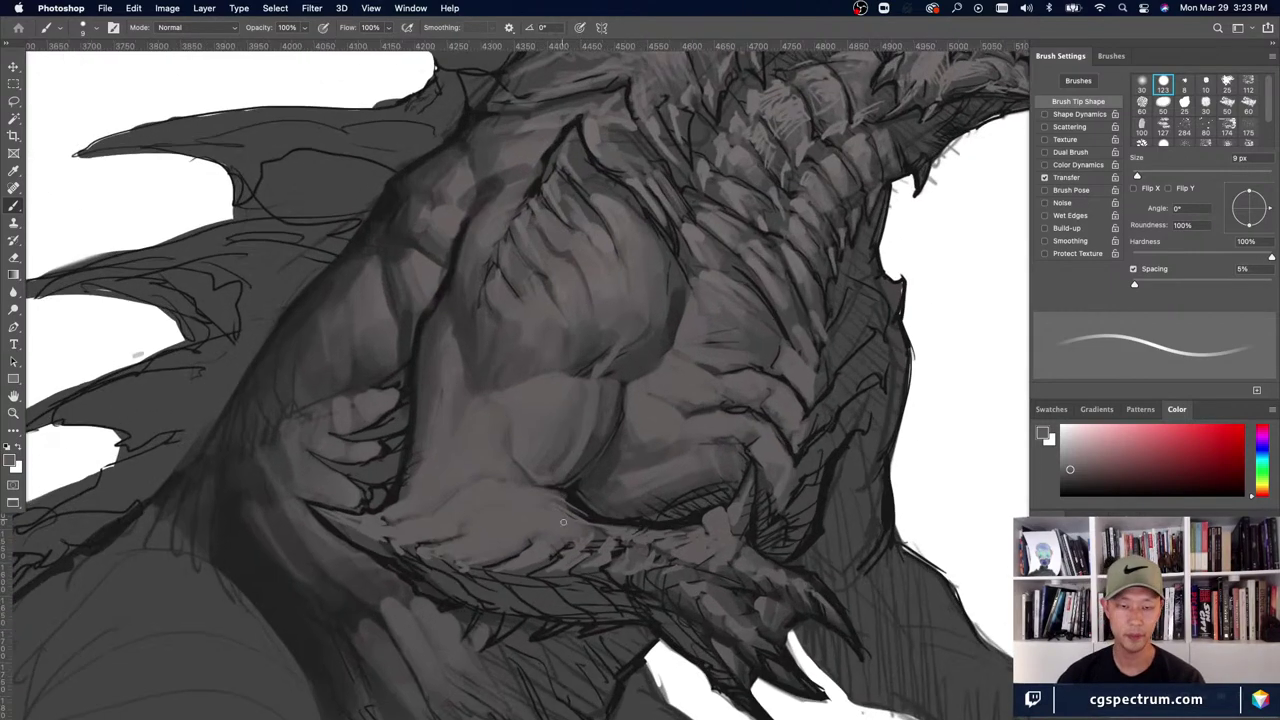
pyautogui.press('h')
pyautogui.moveTo(625, 612)
pyautogui.mouseDown()
pyautogui.moveTo(609, 626)
pyautogui.moveTo(606, 580)
pyautogui.moveTo(634, 606)
pyautogui.moveTo(652, 603)
pyautogui.mouseUp()
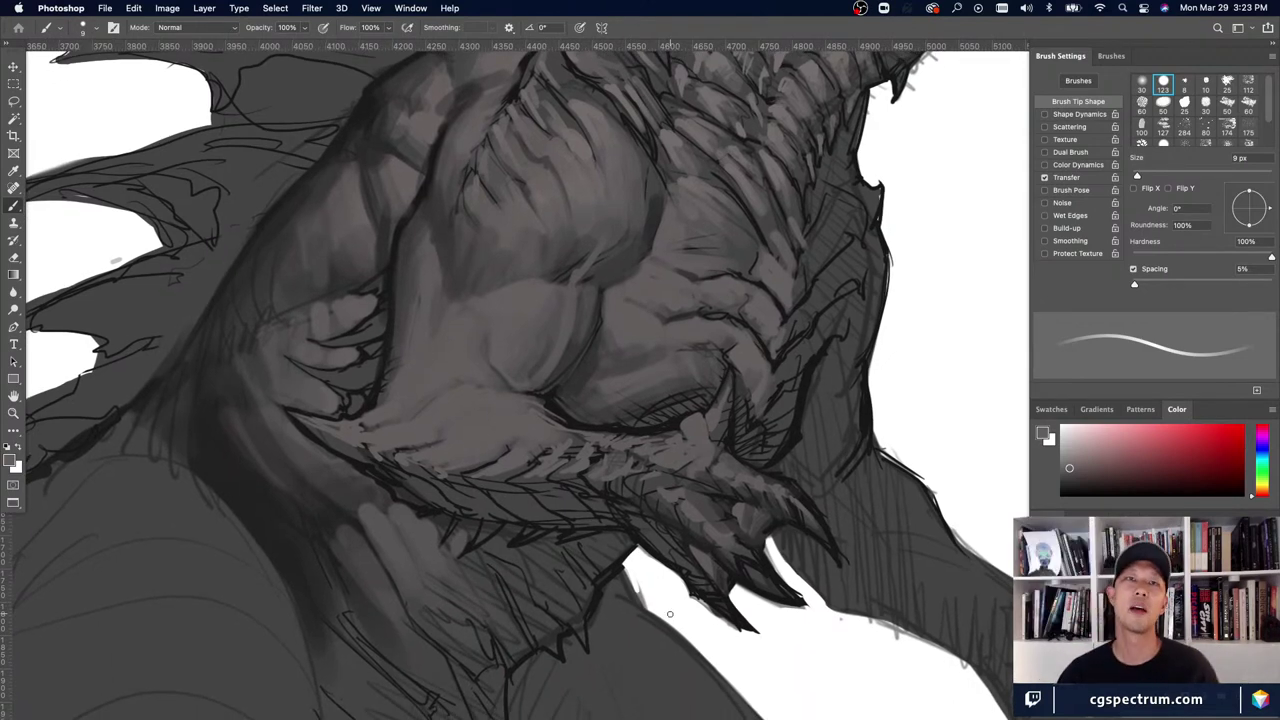
pyautogui.press('h')
pyautogui.moveTo(670, 614)
pyautogui.mouseDown()
pyautogui.moveTo(738, 597)
pyautogui.moveTo(751, 640)
pyautogui.moveTo(775, 617)
pyautogui.moveTo(743, 586)
pyautogui.mouseUp()
pyautogui.press('h')
pyautogui.press('h')
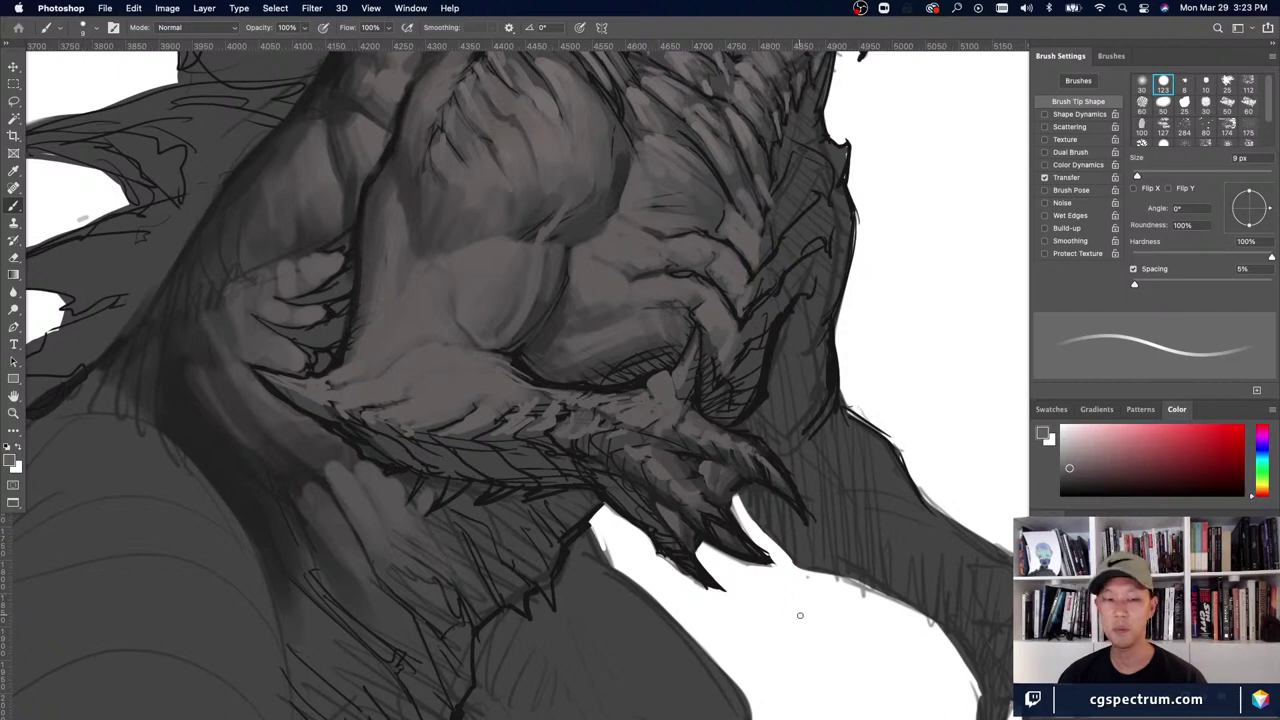
pyautogui.keyDown('alt'); pyautogui.click(476, 383); pyautogui.keyUp('alt')
pyautogui.press(']')
pyautogui.press(']')
pyautogui.press(']')
pyautogui.press(']')
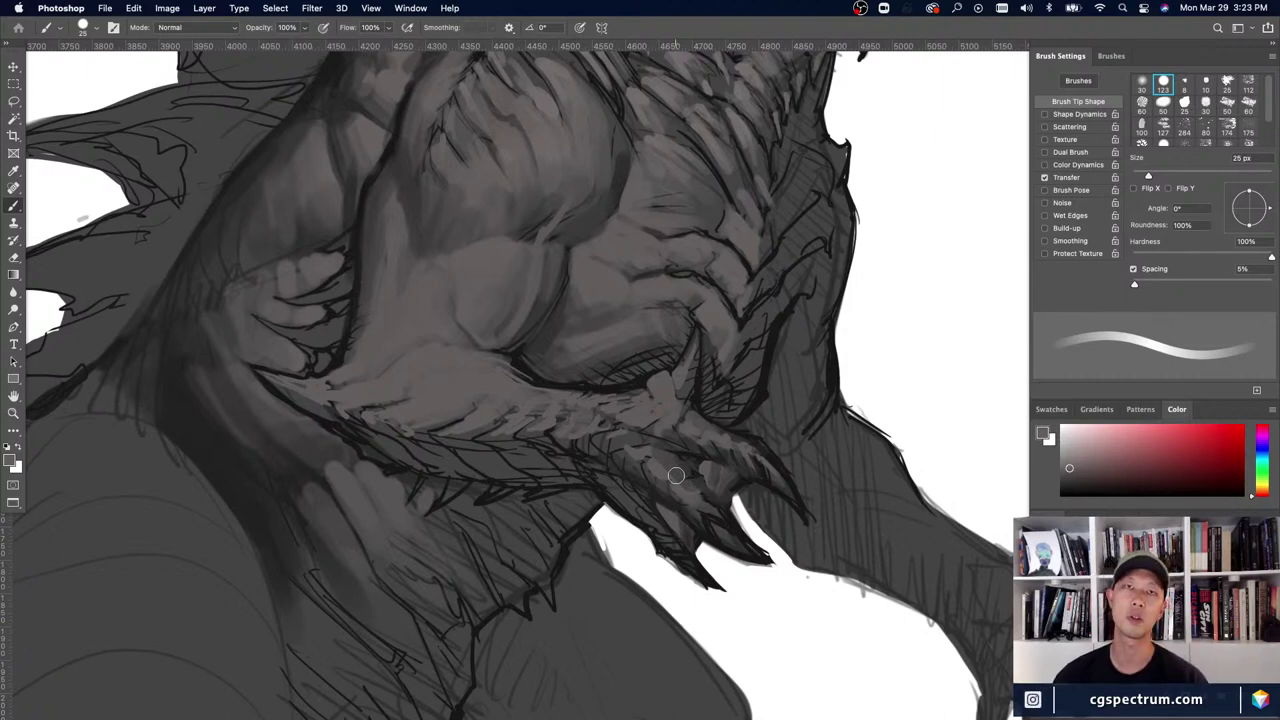
# - Place a 25 px mid grey test dot on the white background beside the back spines
pyautogui.scroll(2, 690, 536)
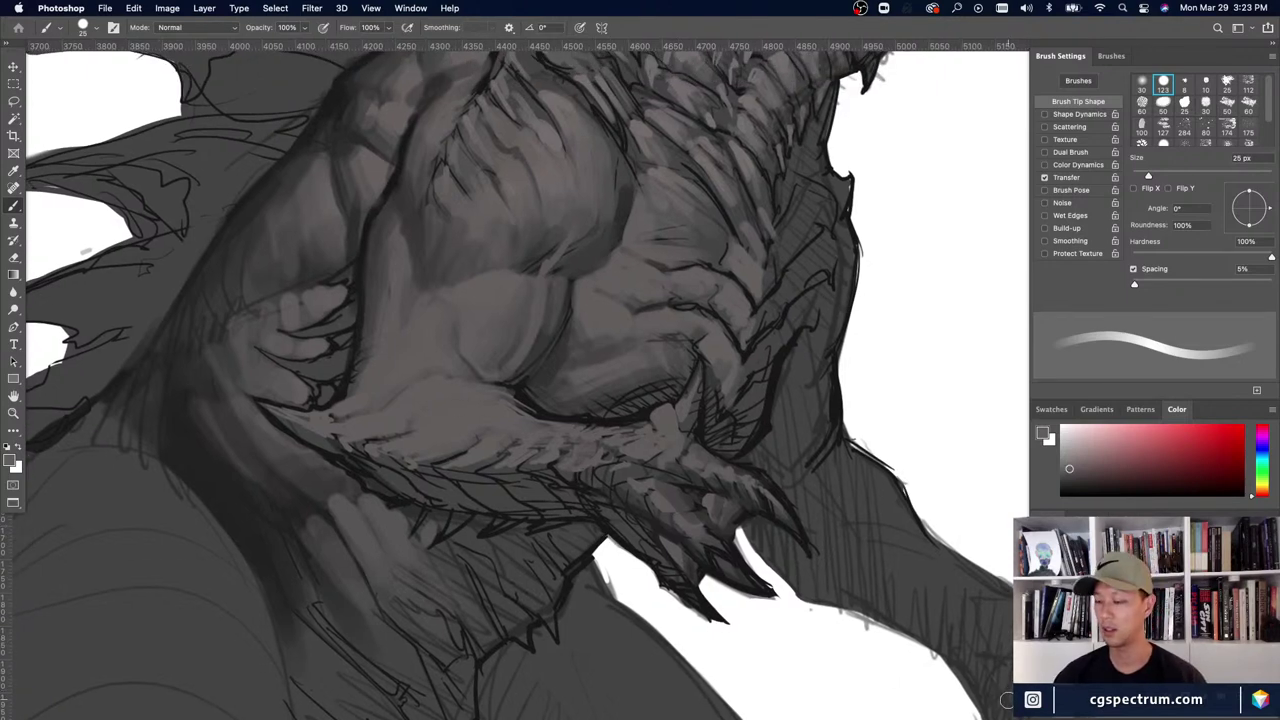
pyautogui.press('super+minus')
pyautogui.press('super+plus')
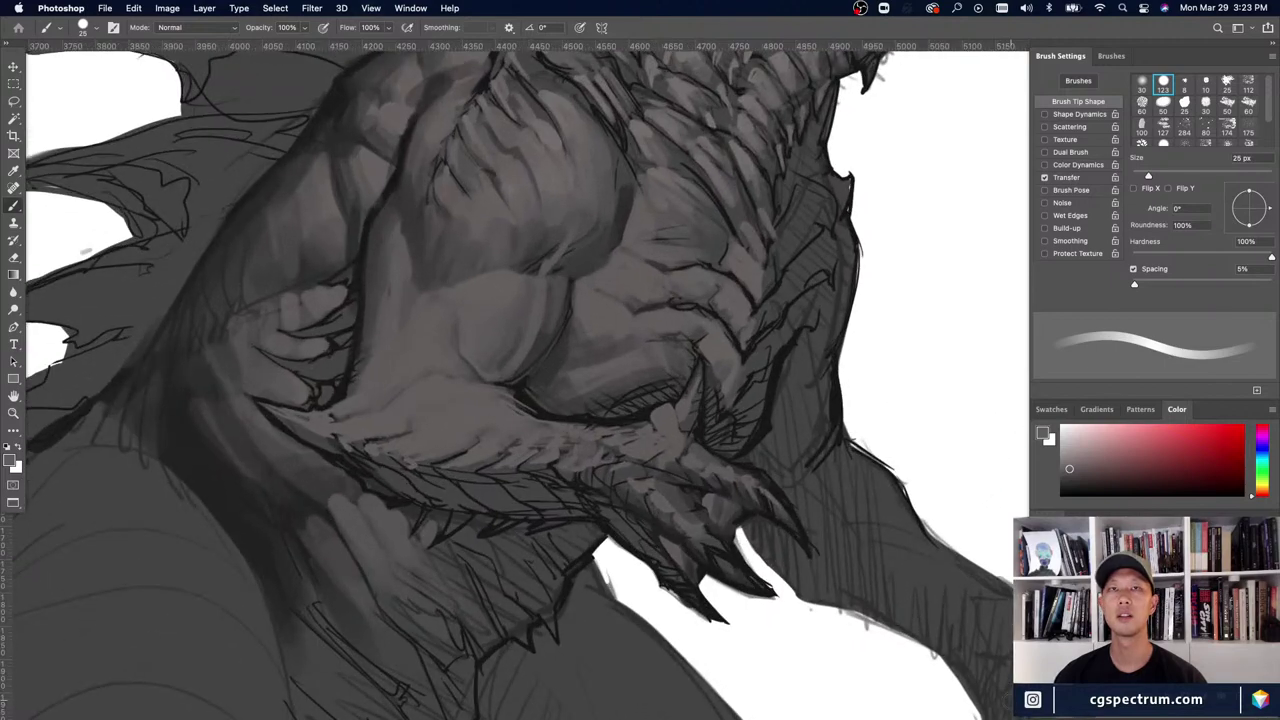
pyautogui.press('super+minus')
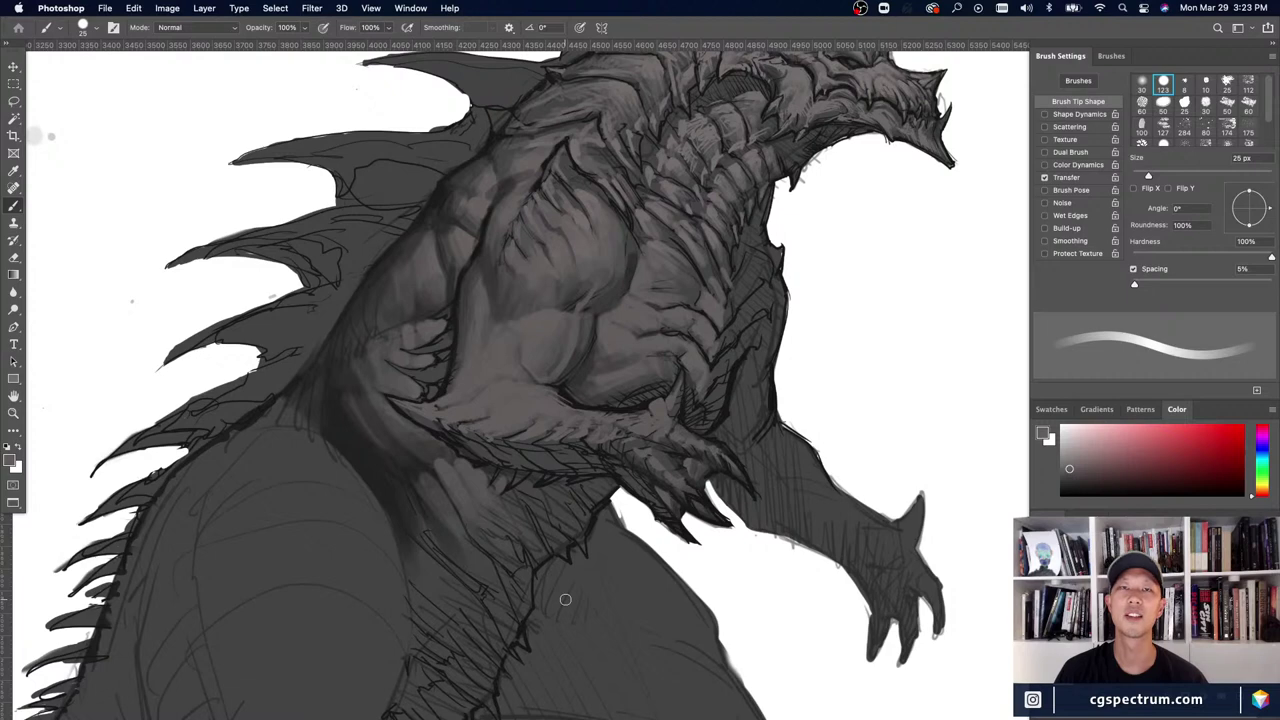
pyautogui.click(123, 261)
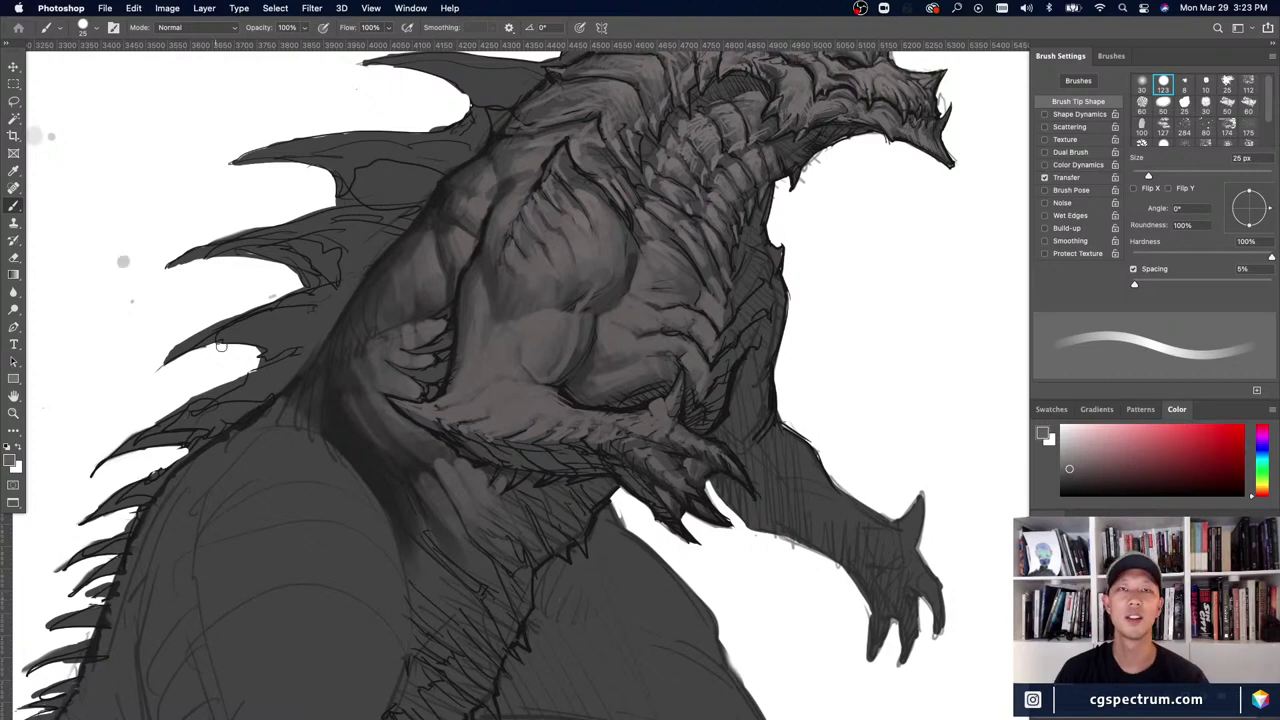
pyautogui.moveTo(518, 565); pyautogui.dragTo(548, 604)
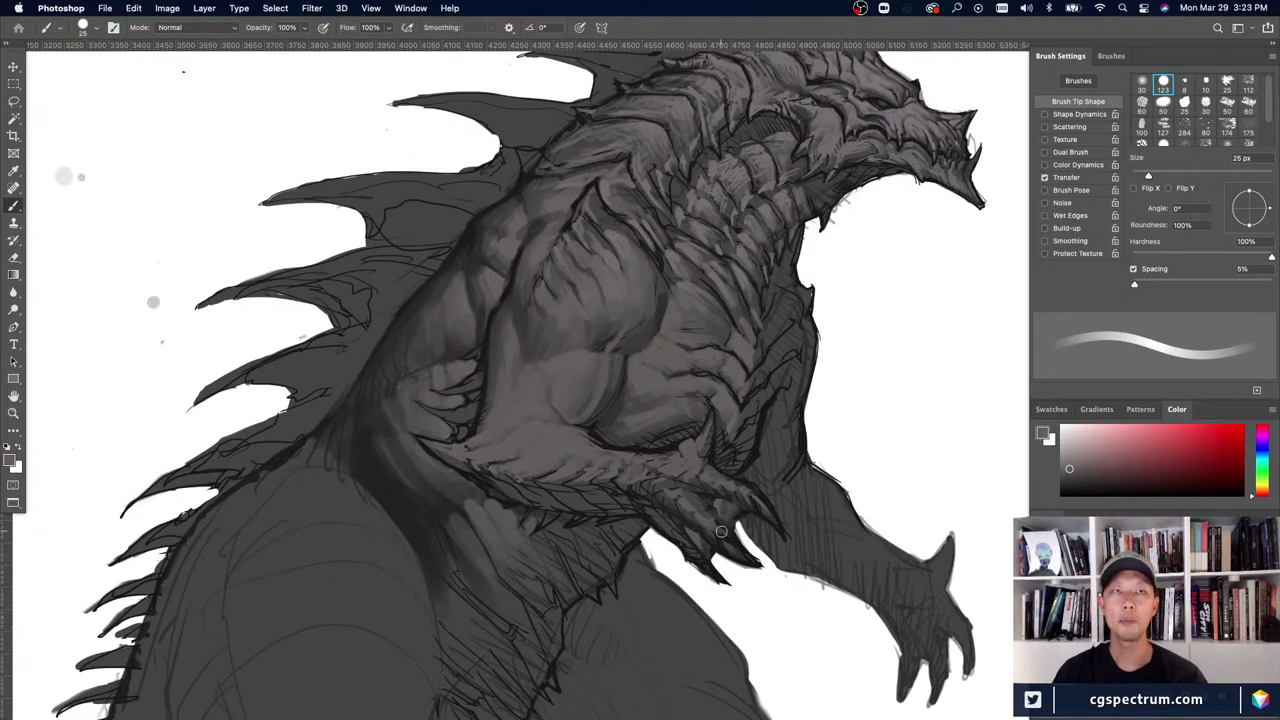
# - Deepen the crease between the upper arm and forearm with black, reducing the brush from 25 px to 15 px
pyautogui.press('d')
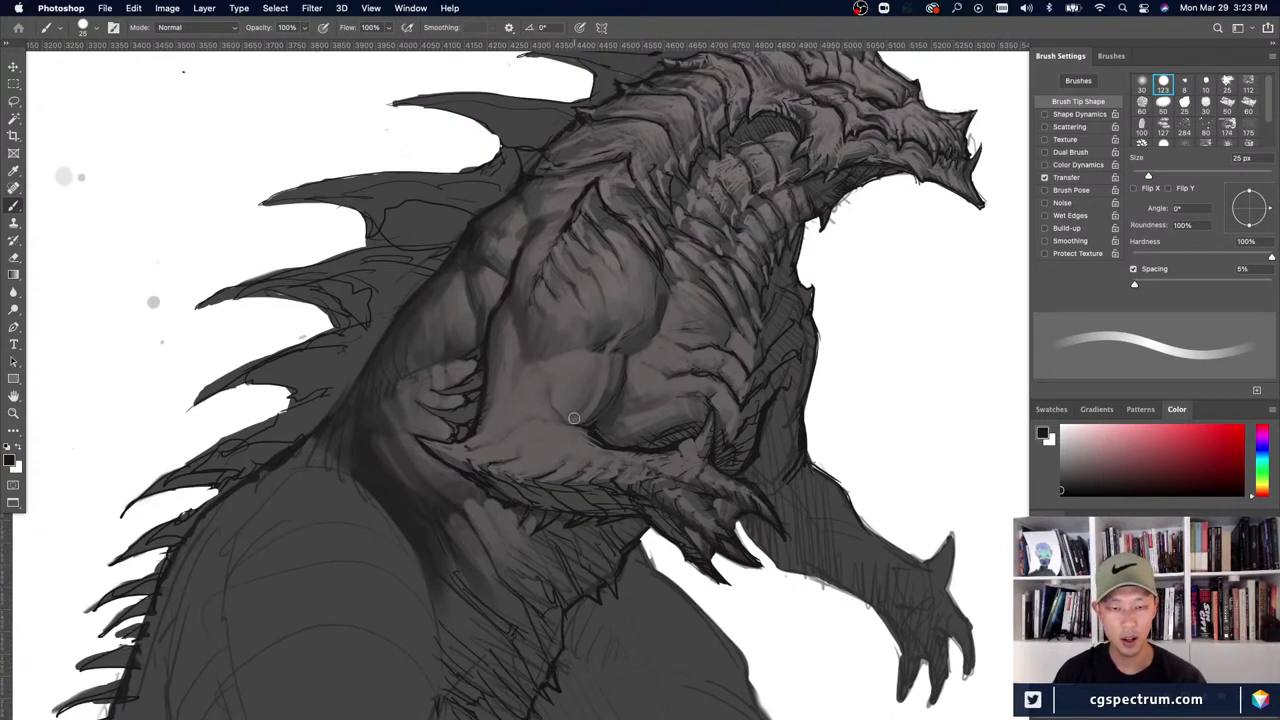
pyautogui.keyDown('alt'); pyautogui.click(585, 434); pyautogui.keyUp('alt')
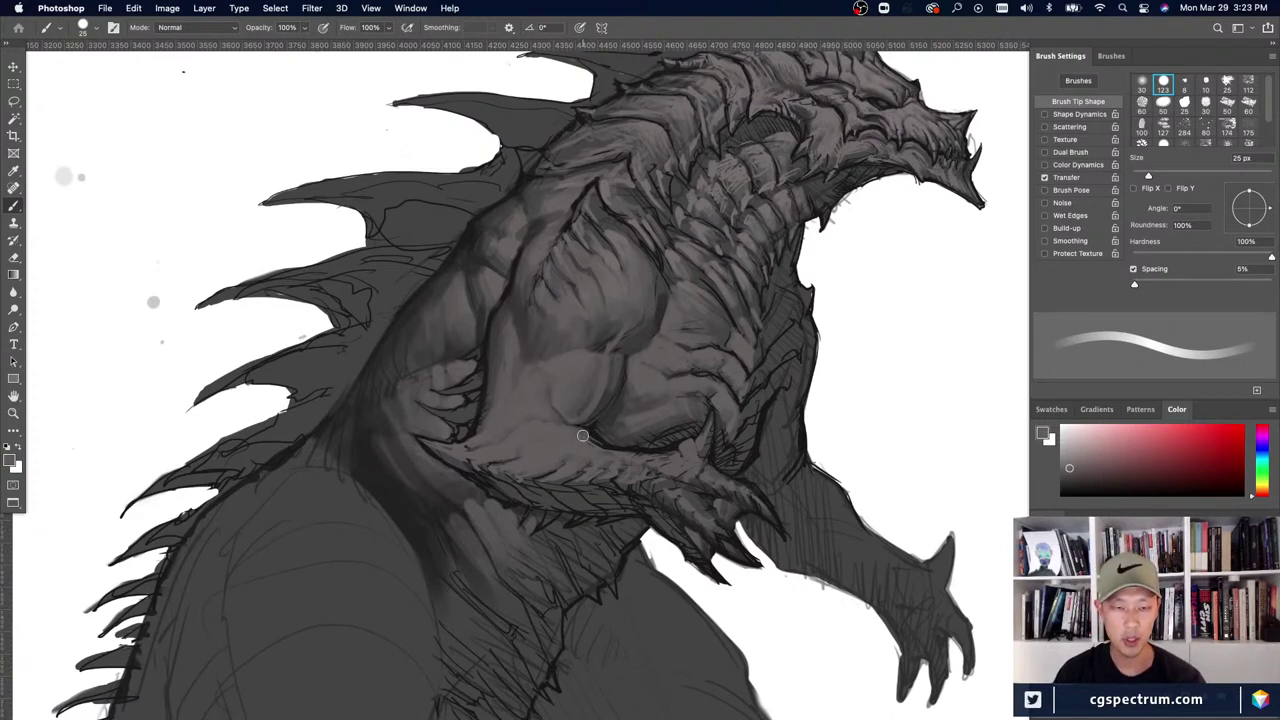
pyautogui.press('d')
pyautogui.press('[')
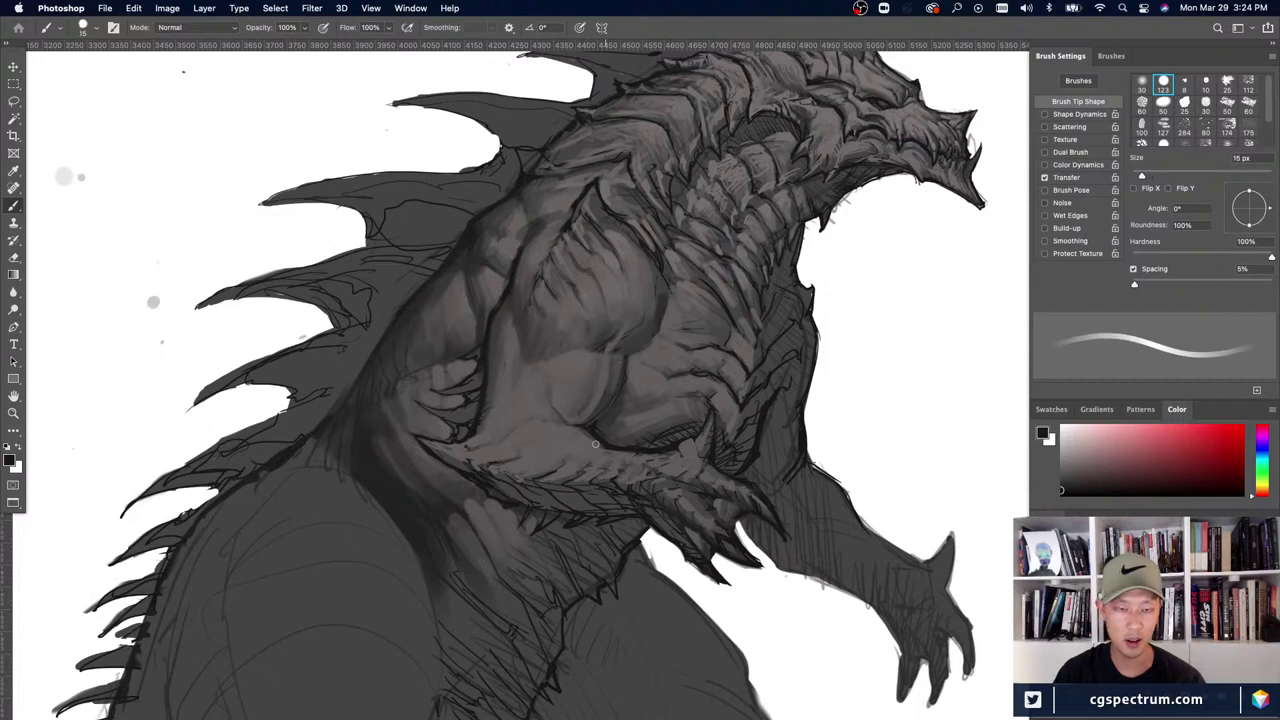
# - Blend the inner elbow crease into the forearm with sampled dark and mid greys, using 10 px and 8 px brushes
pyautogui.keyDown('alt'); pyautogui.click(590, 400); pyautogui.keyUp('alt')
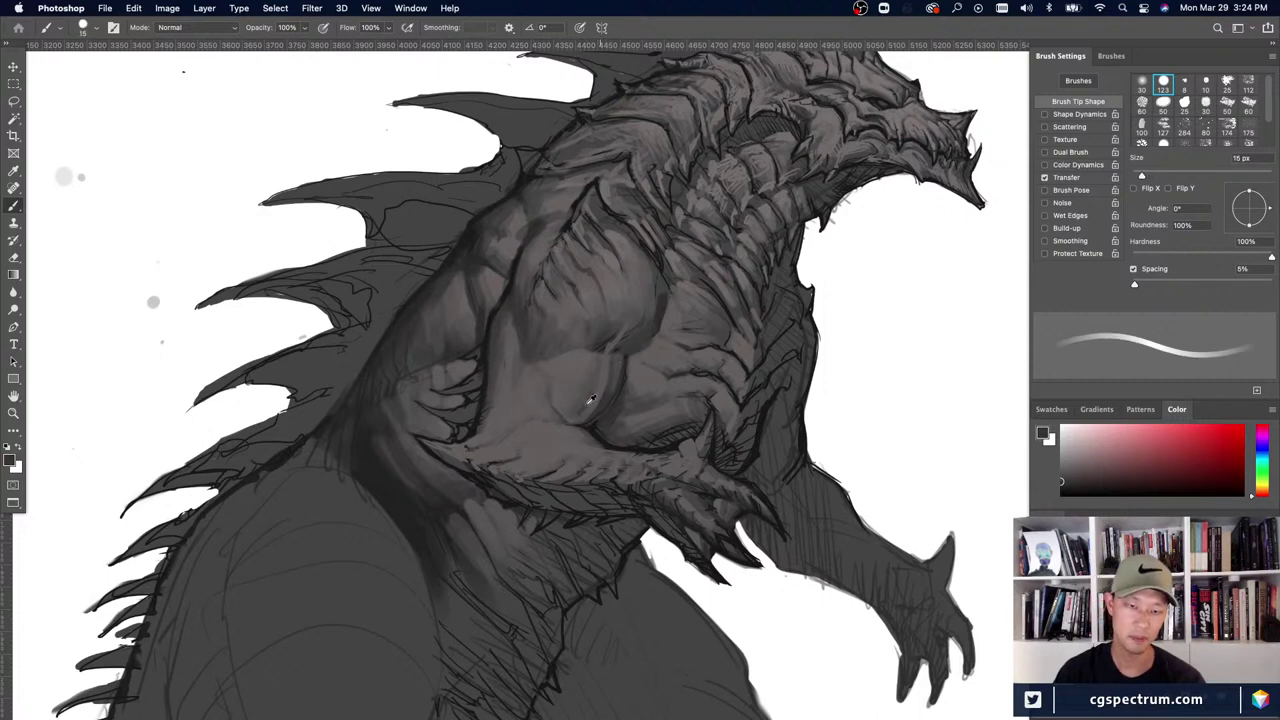
pyautogui.keyDown('alt'); pyautogui.click(587, 442); pyautogui.keyUp('alt')
pyautogui.press('[')
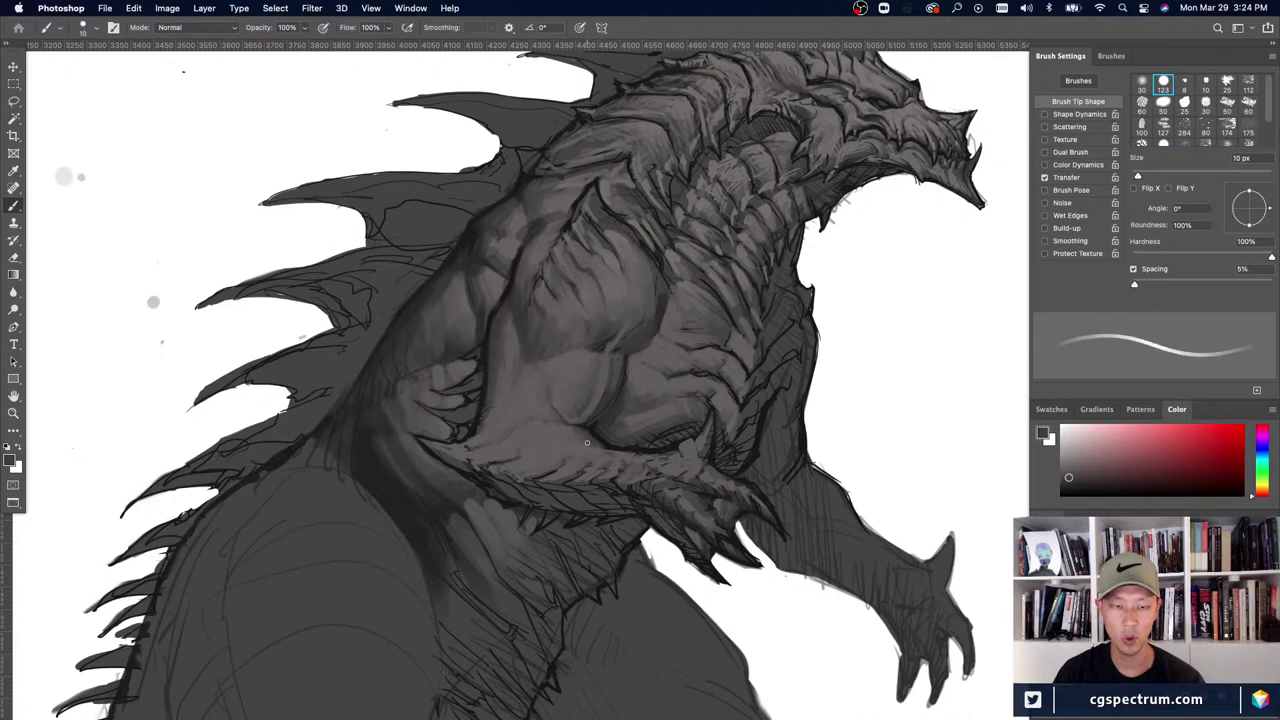
pyautogui.press('[')
pyautogui.press('[')
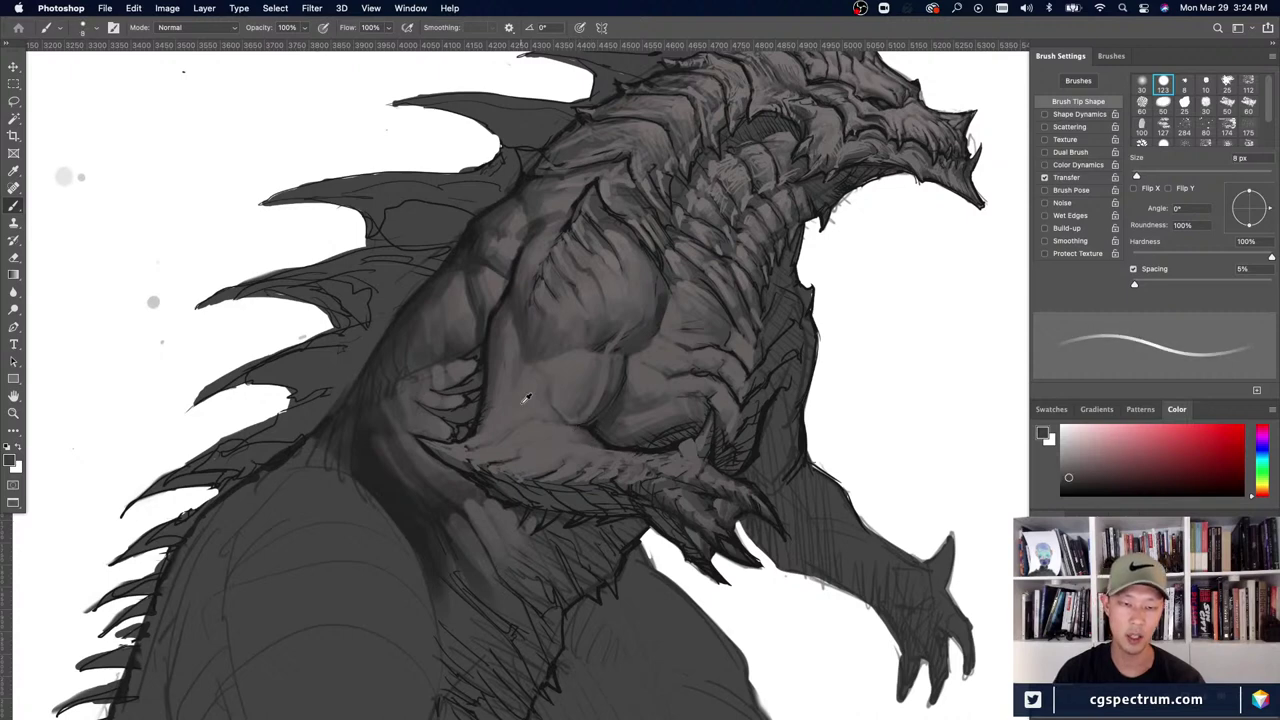
pyautogui.keyDown('alt'); pyautogui.click(574, 432); pyautogui.keyUp('alt')
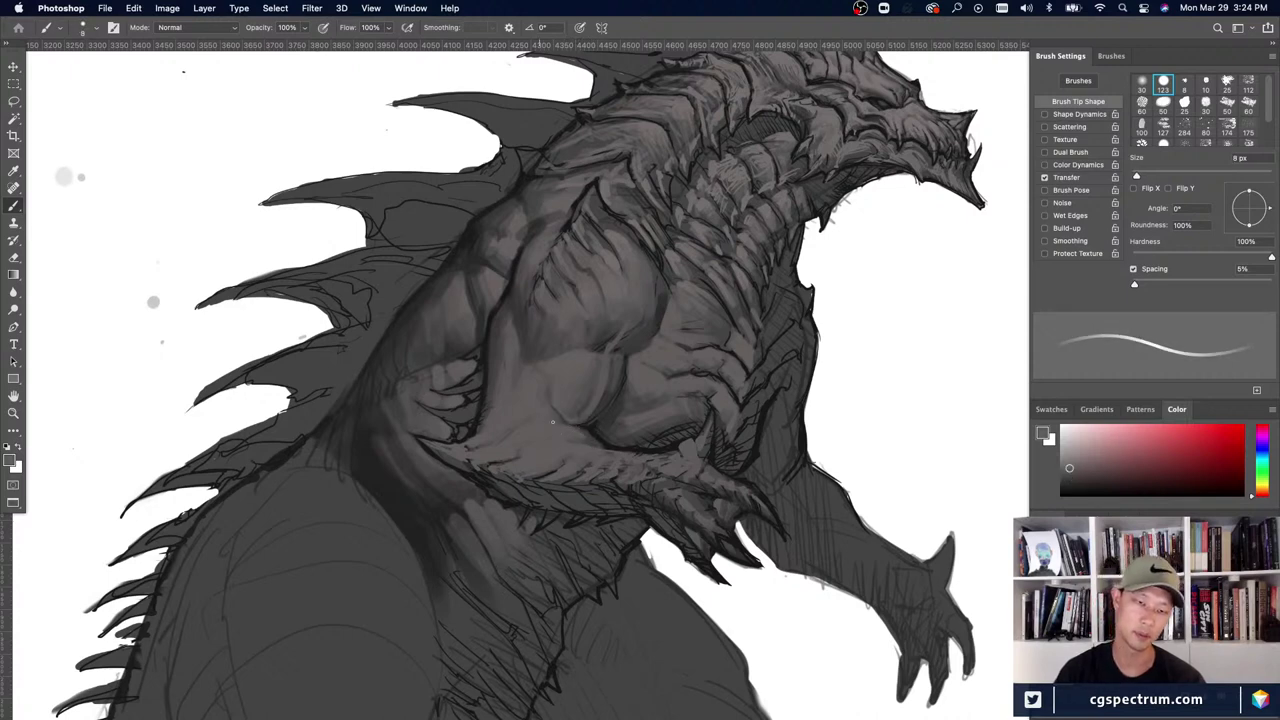
# - Paint sampled mid grey over the scales from the forearm to the wrist, using 10 px and 9 px brushes
pyautogui.scroll(-2, 409, 389)
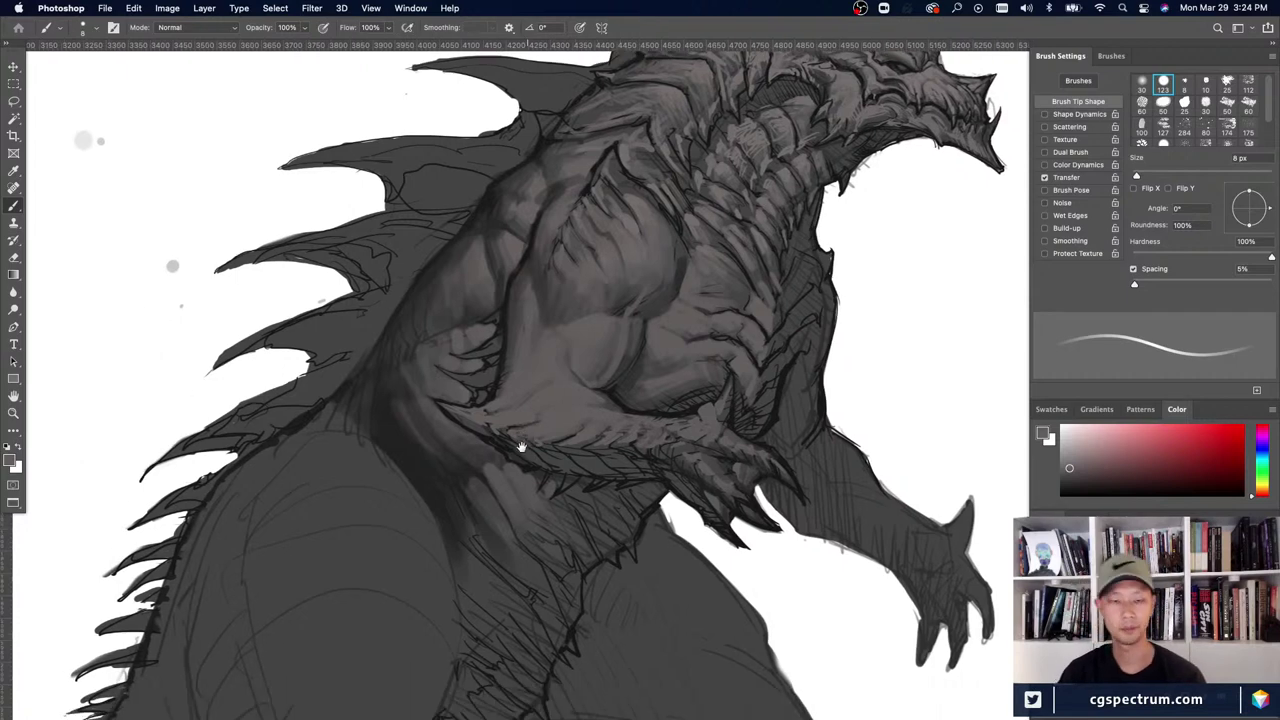
pyautogui.press(']')
pyautogui.press(']')
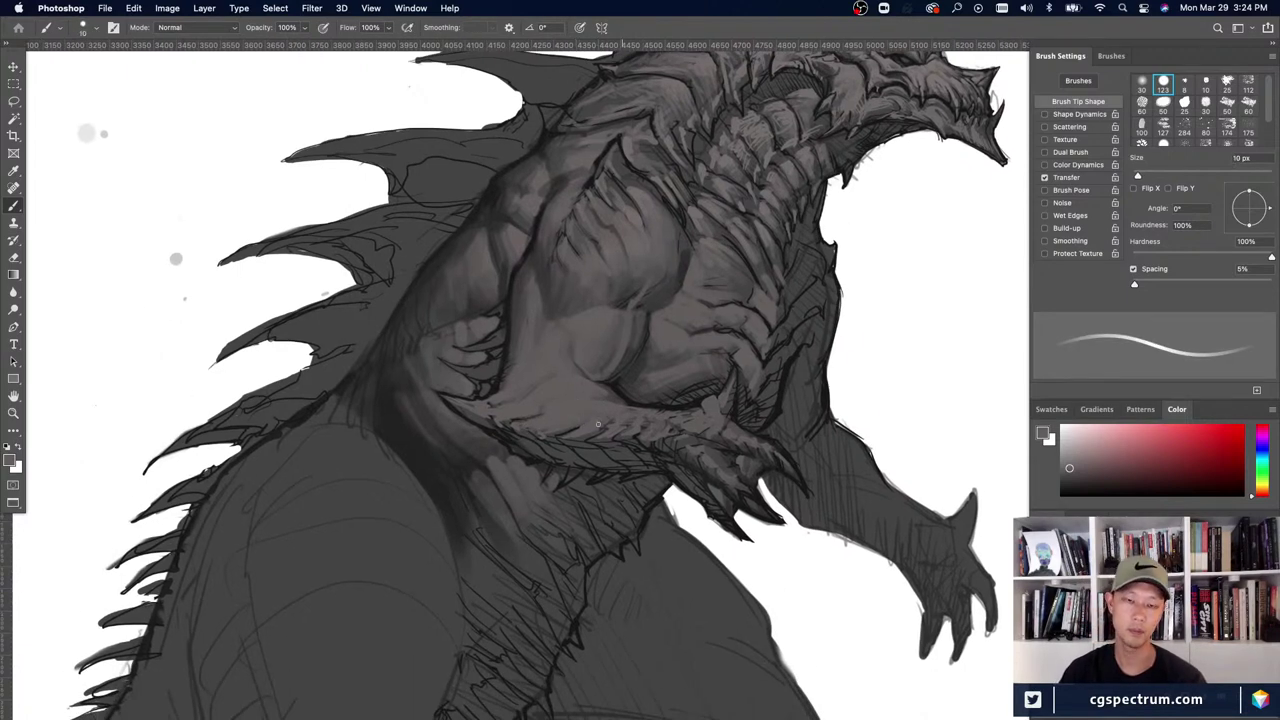
pyautogui.keyDown('alt'); pyautogui.click(596, 408); pyautogui.keyUp('alt')
pyautogui.press('[')
pyautogui.moveTo(693, 442); pyautogui.dragTo(683, 440)
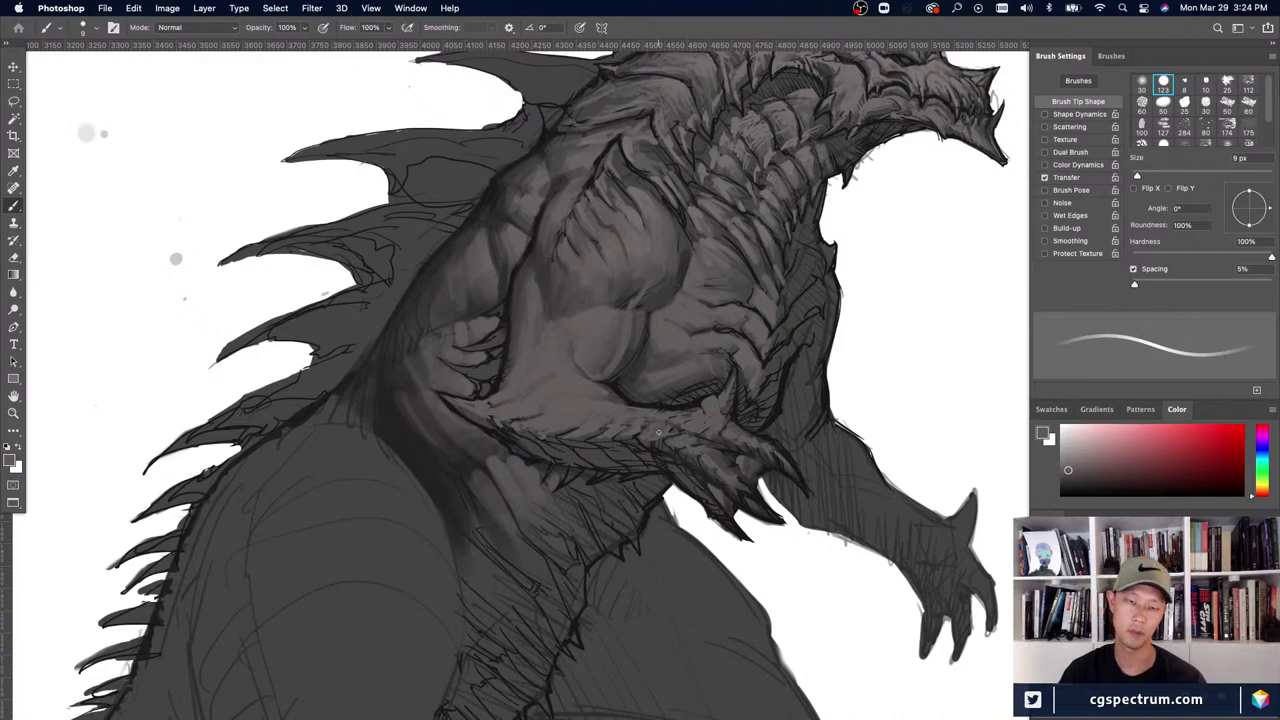
# - Refine the finger forms with mid grey and a brush of about 7 px, then switch to black for the shadows
pyautogui.press('[')
pyautogui.press('[')
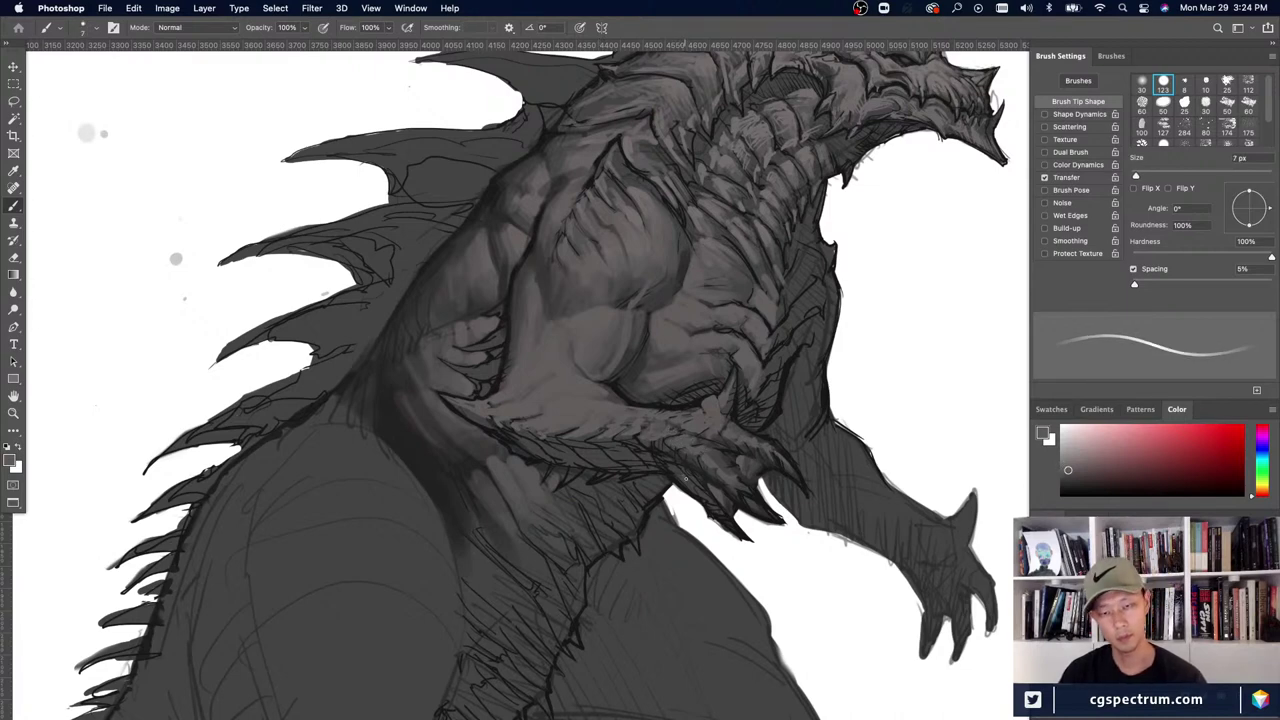
pyautogui.press(']')
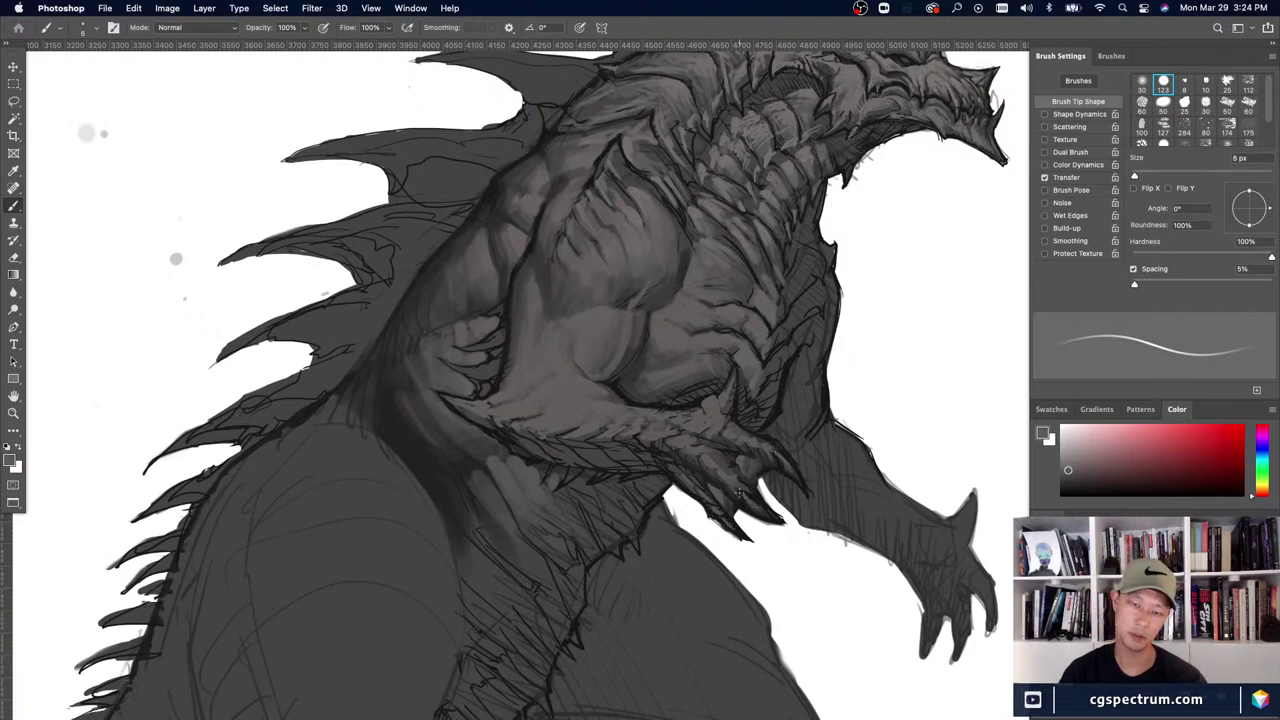
pyautogui.press('d')
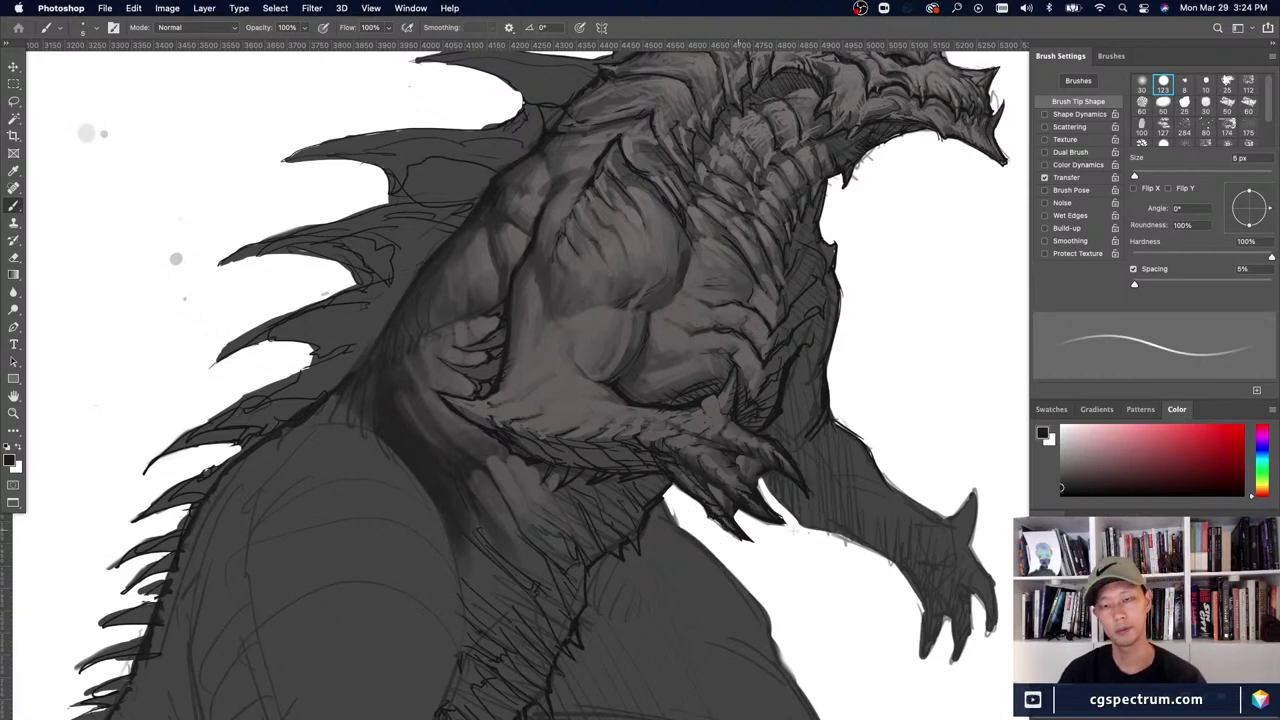
# - Add fine details to the fingers and claw bases with a 2 px brush in sampled mid grey and near-black
pyautogui.keyDown('alt'); pyautogui.click(727, 472); pyautogui.keyUp('alt')
pyautogui.press('[')
pyautogui.press('[')
pyautogui.press('[')
pyautogui.press('[')
pyautogui.press('[')
pyautogui.press('[')
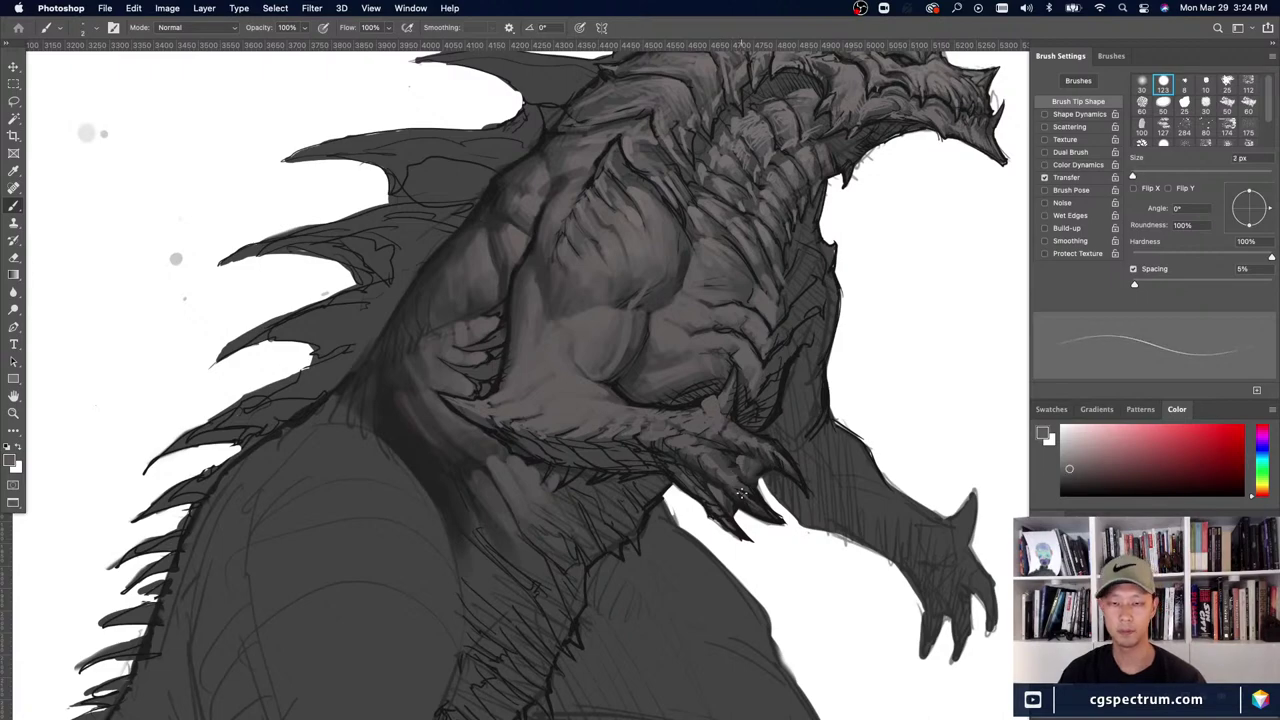
pyautogui.keyDown('alt'); pyautogui.click(752, 494); pyautogui.keyUp('alt')
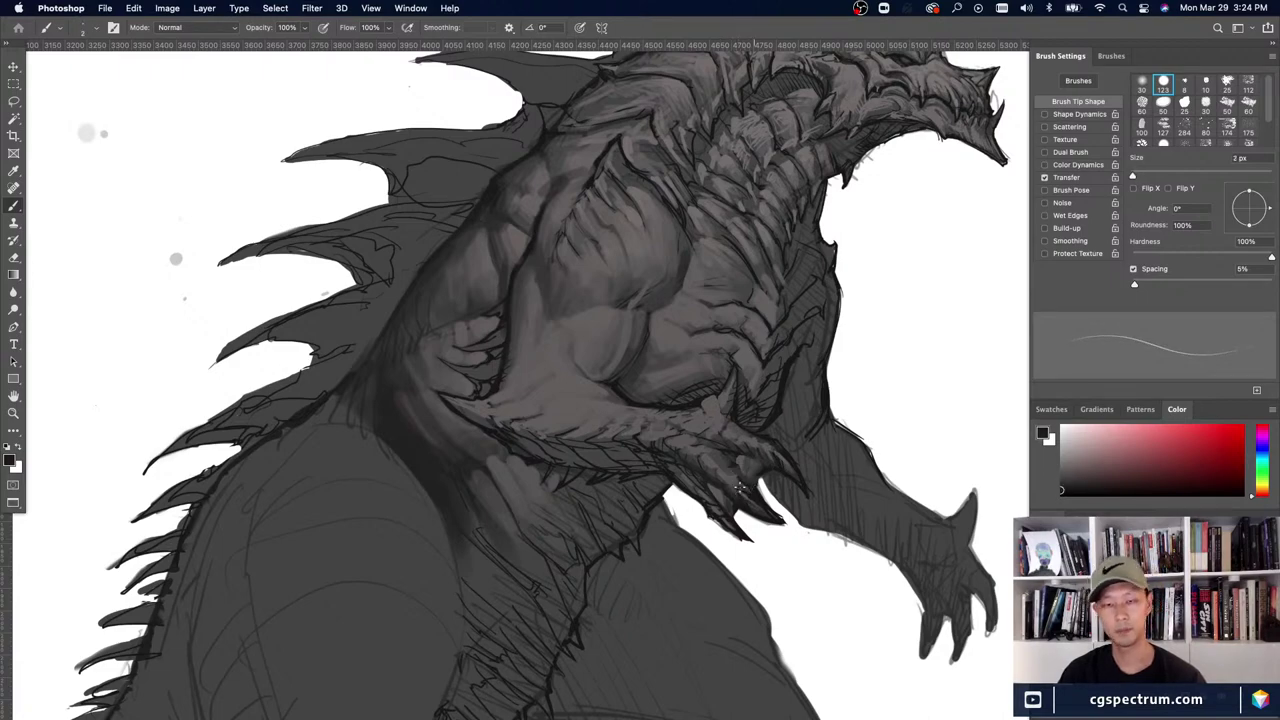
# - Darken the upright thumb claw with near-black using a 5 px brush, and touch up its edge with sampled mid grey
pyautogui.press('super+minus')
pyautogui.press('super+minus')
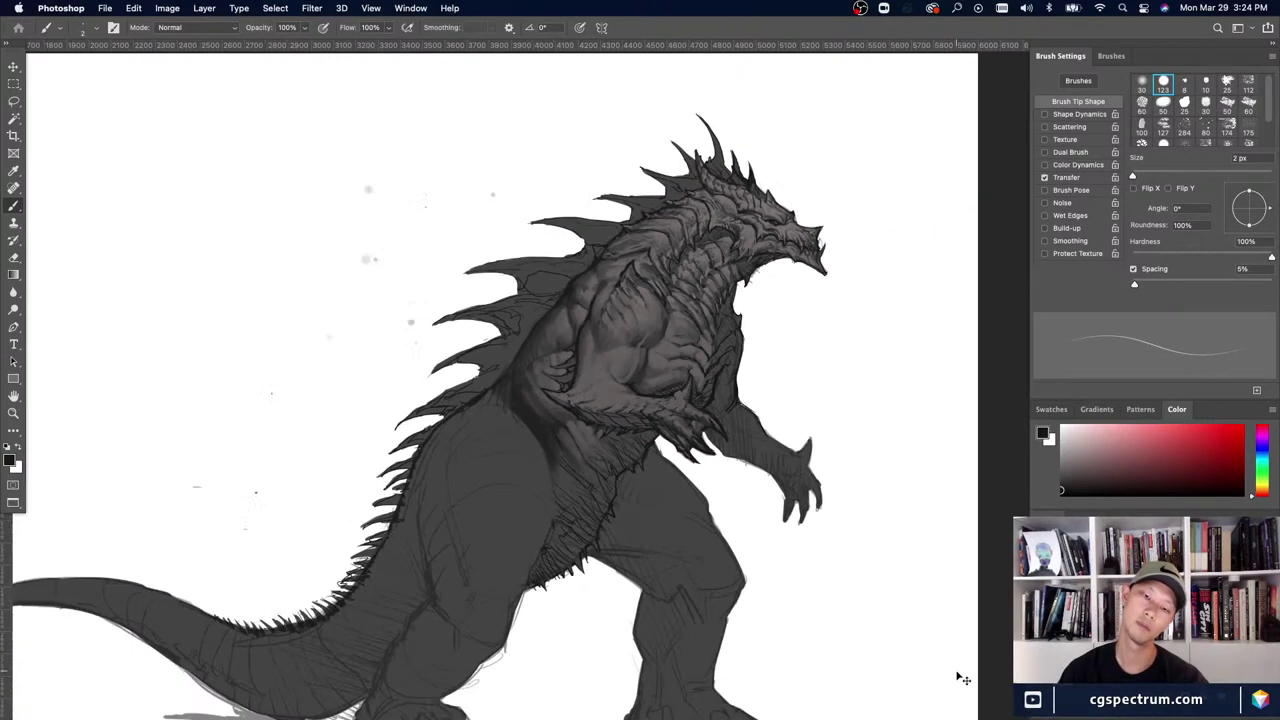
pyautogui.press('super+plus')
pyautogui.press('super+plus')
pyautogui.keyDown('alt'); pyautogui.click(800, 471); pyautogui.keyUp('alt')
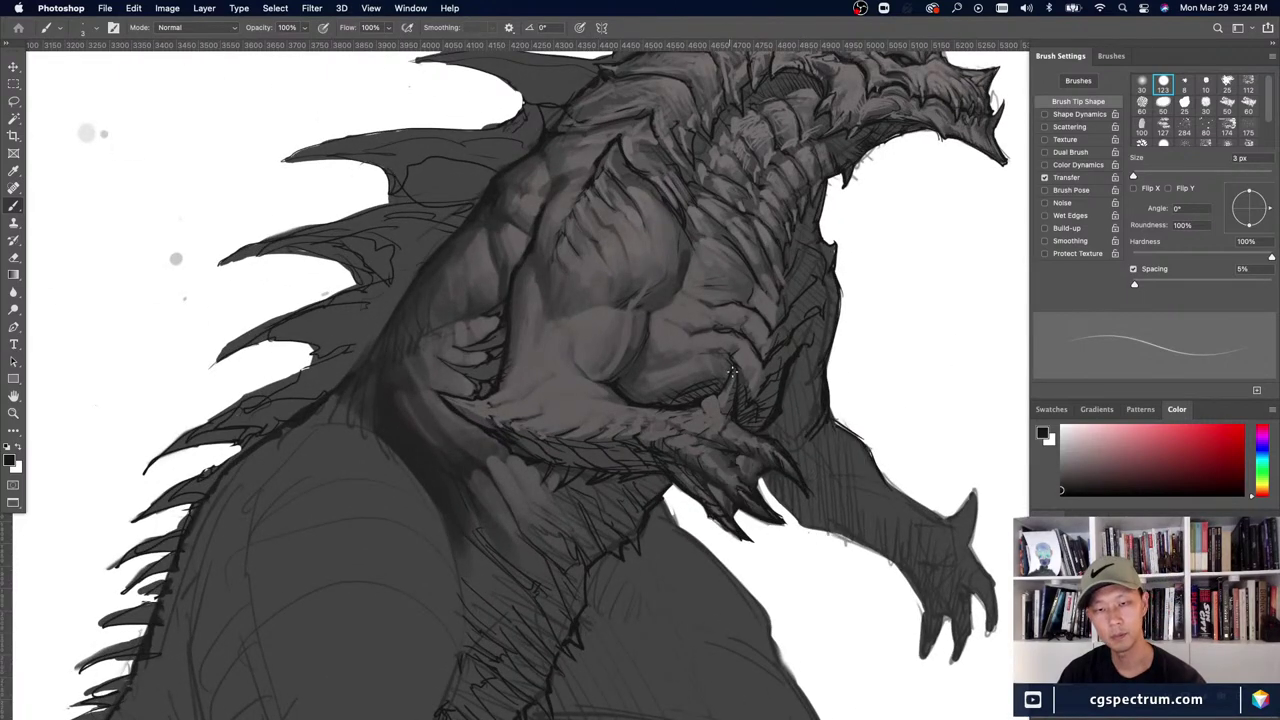
pyautogui.press(']')
pyautogui.press(']')
pyautogui.press(']')
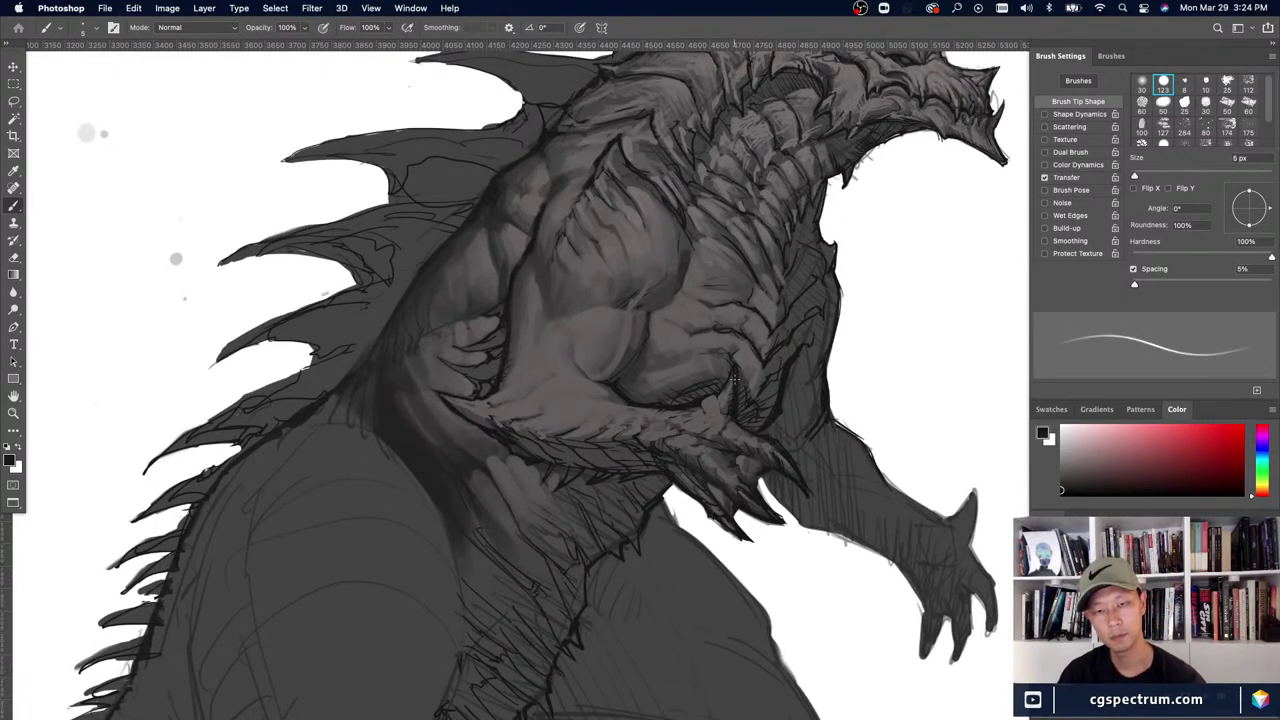
pyautogui.moveTo(734, 379)
pyautogui.mouseDown()
pyautogui.moveTo(729, 408)
pyautogui.moveTo(732, 365)
pyautogui.mouseUp()
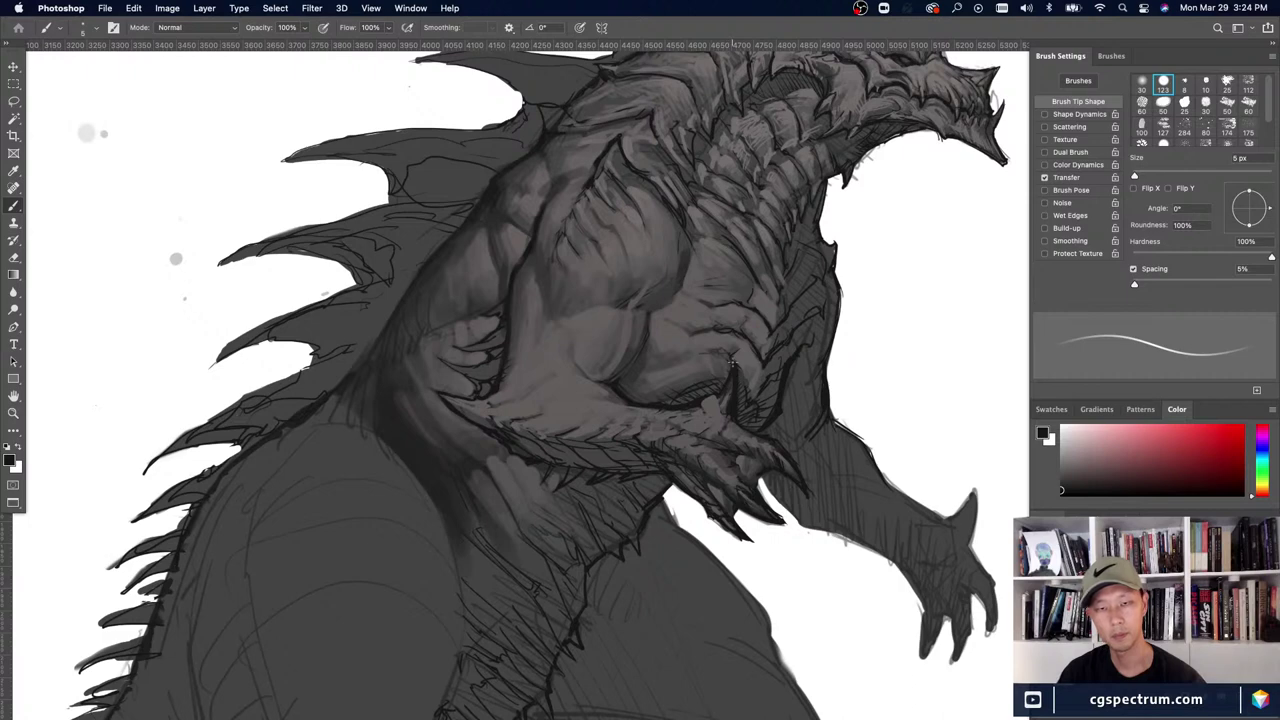
pyautogui.click(717, 398)
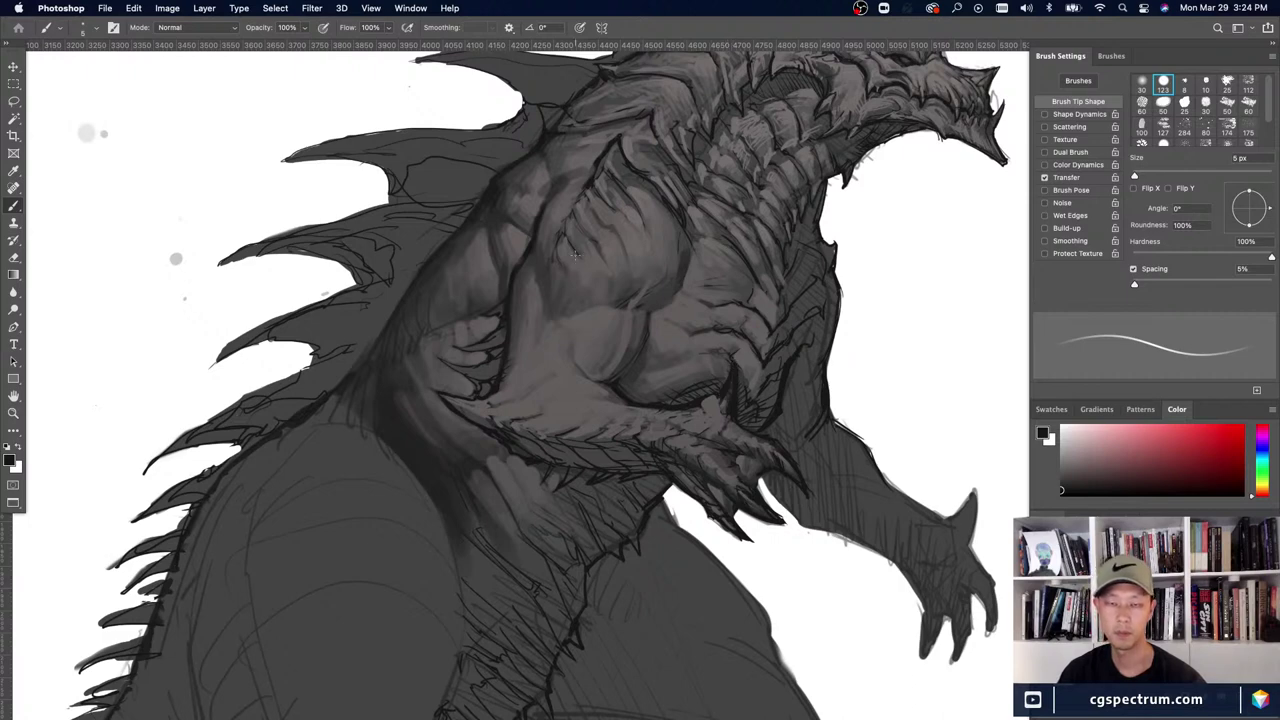
pyautogui.keyDown('alt'); pyautogui.click(741, 378); pyautogui.keyUp('alt')
pyautogui.click(742, 378)
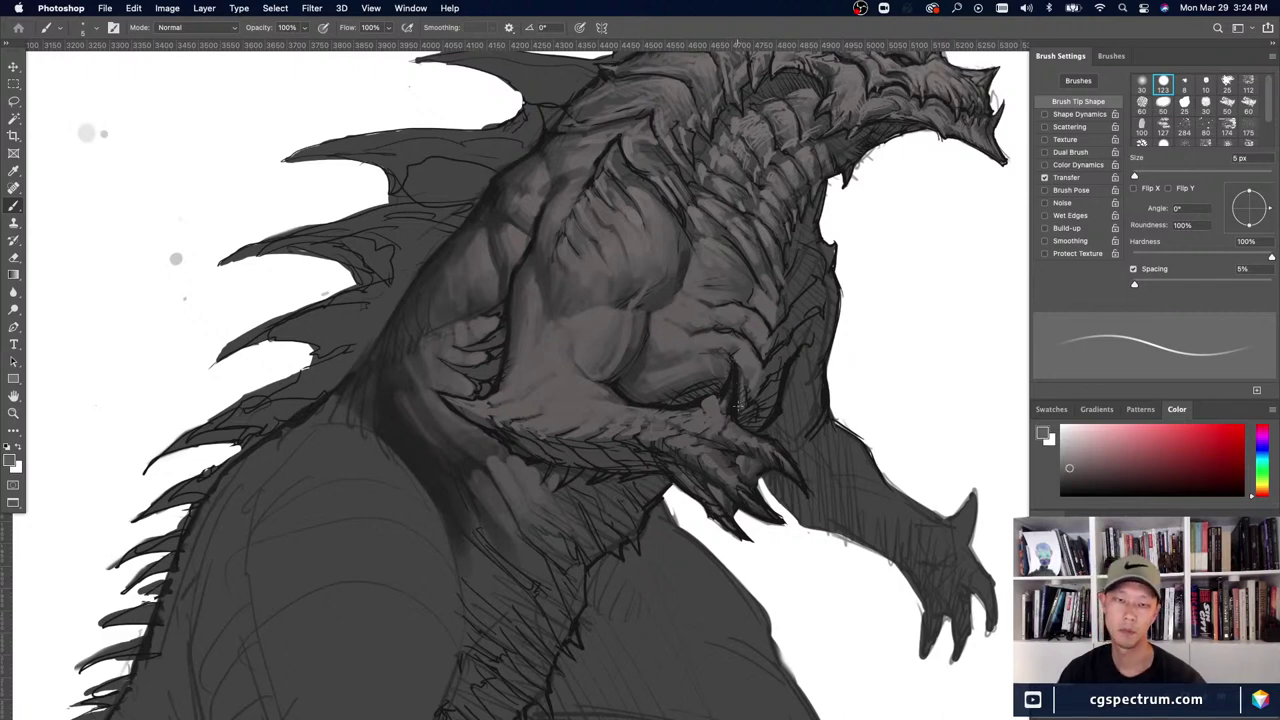
# - Refine the raised thumb claw with 4 to 6 px brush strokes, alternating grey and near-black tones sampled from the painting
pyautogui.click(721, 344)
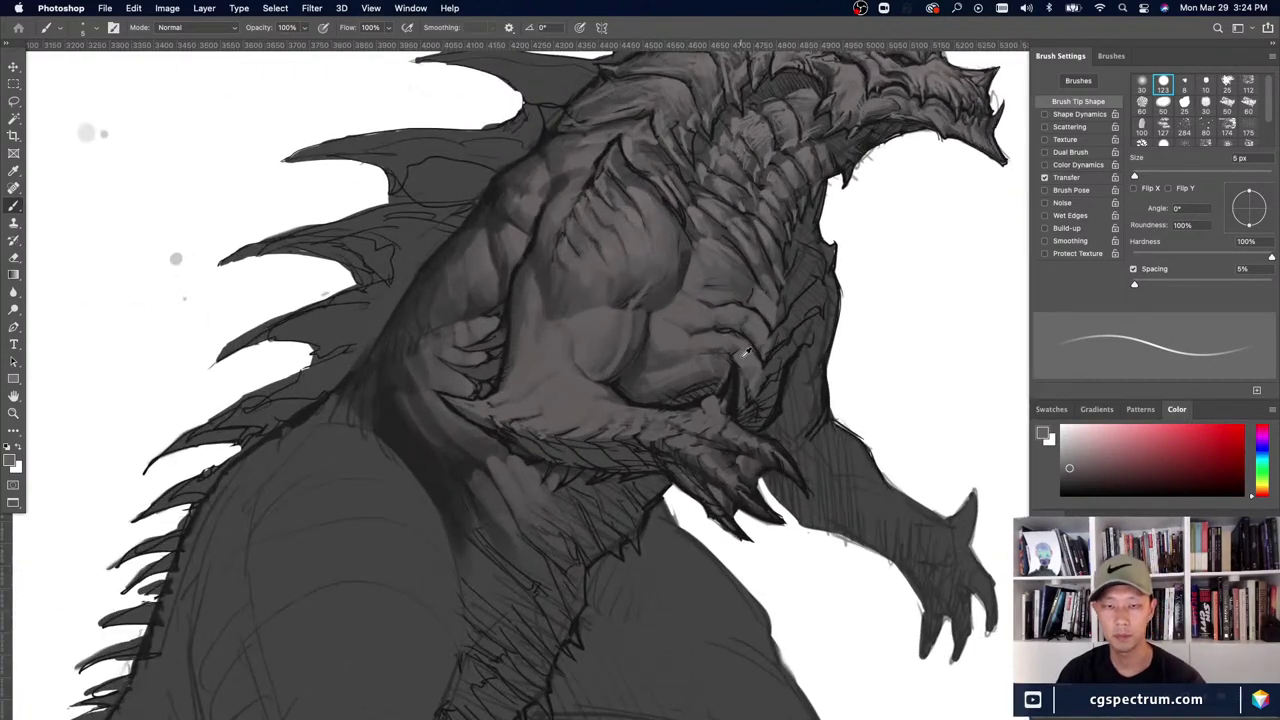
pyautogui.click(742, 350)
pyautogui.press('[')
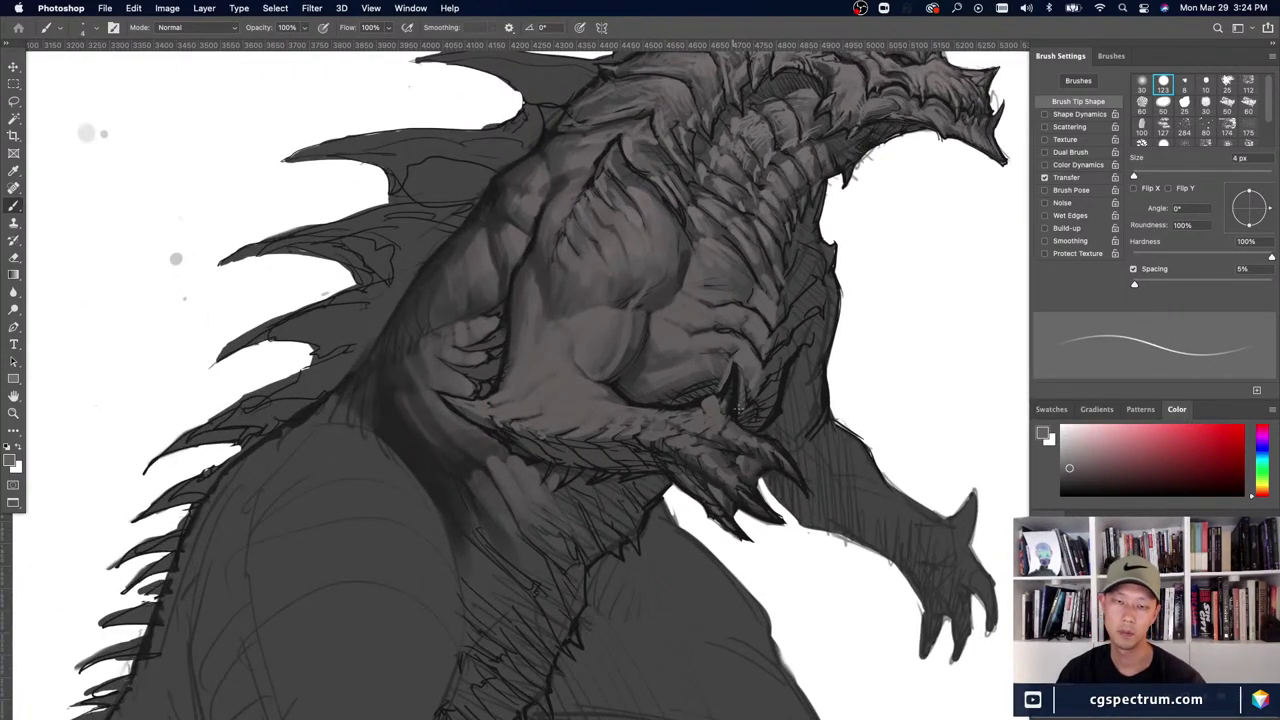
pyautogui.keyDown('alt'); pyautogui.click(735, 372); pyautogui.keyUp('alt')
pyautogui.click(733, 370)
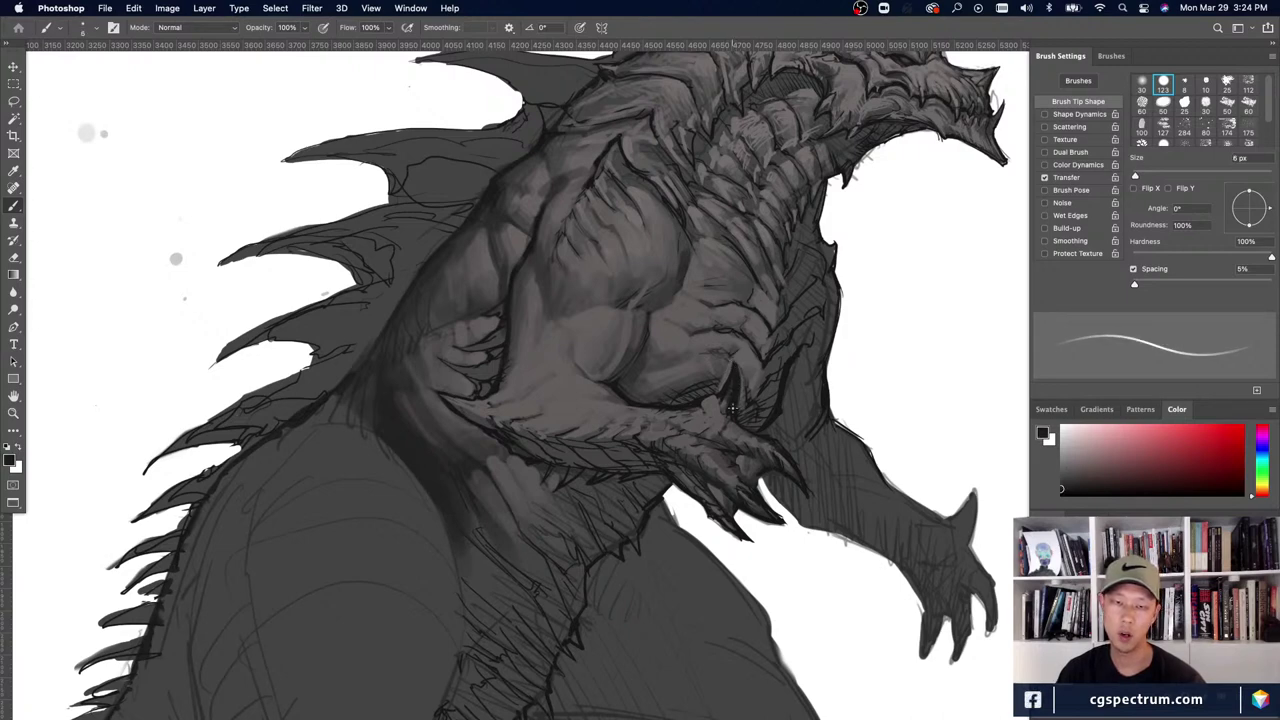
pyautogui.click(733, 366)
pyautogui.keyDown('alt'); pyautogui.click(750, 354); pyautogui.keyUp('alt')
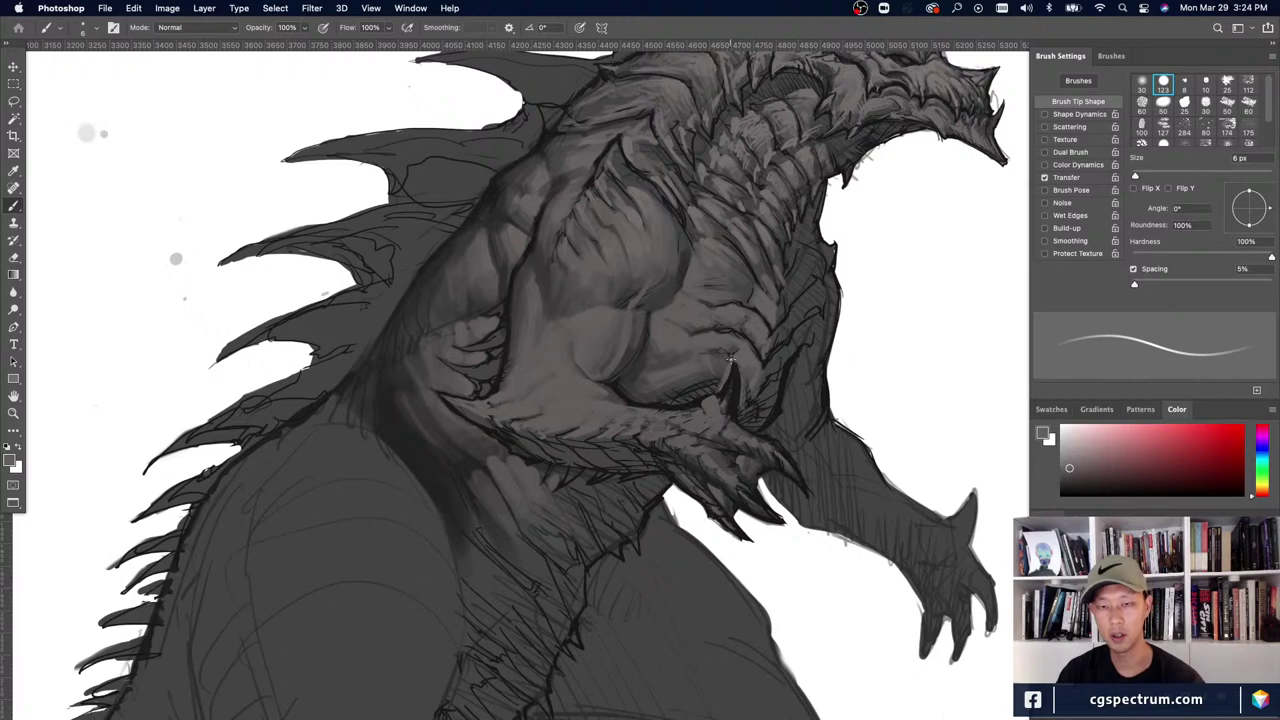
# - Blend the base of the thumb claw into the surrounding skin with sampled greys and an 8 px brush
pyautogui.keyDown('alt'); pyautogui.click(720, 385); pyautogui.keyUp('alt')
pyautogui.click(720, 385)
pyautogui.press(']')
pyautogui.press(']')
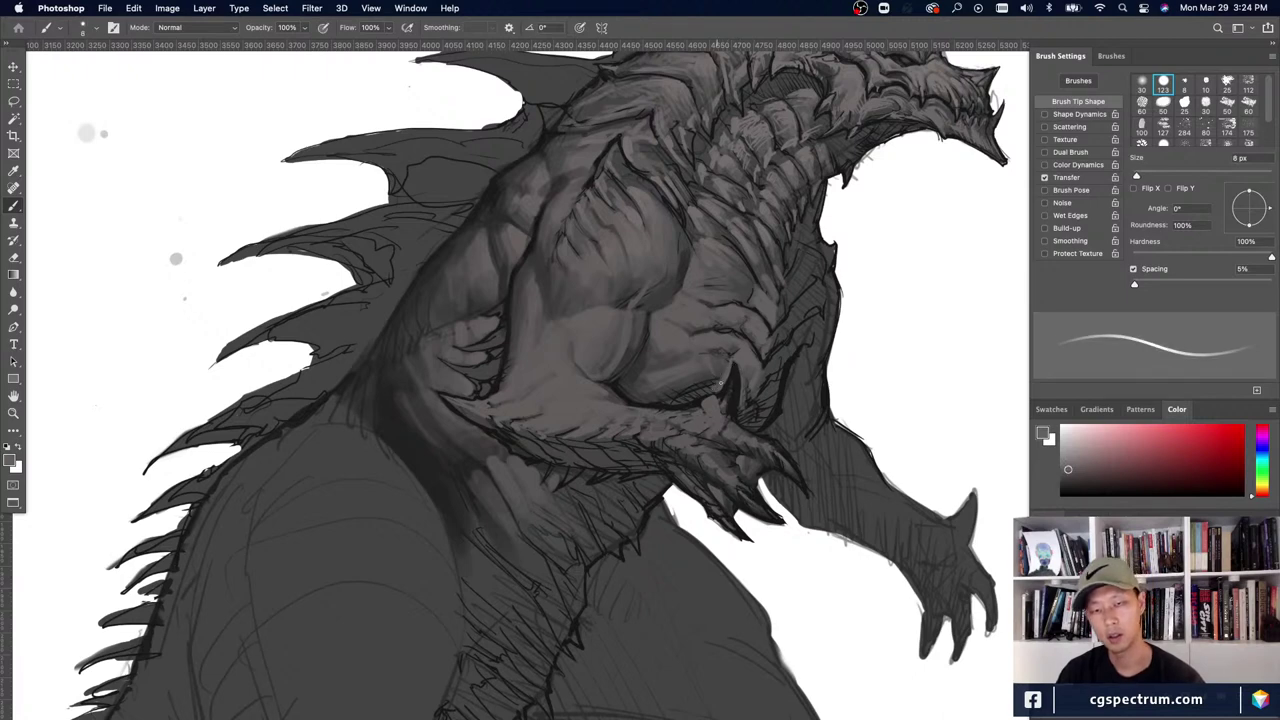
pyautogui.keyDown('alt'); pyautogui.click(716, 385); pyautogui.keyUp('alt')
pyautogui.keyDown('alt'); pyautogui.click(731, 366); pyautogui.keyUp('alt')
pyautogui.keyDown('alt'); pyautogui.click(721, 368); pyautogui.keyUp('alt')
# - Shade the chest area around the thumb claw with sampled grey, enlarging the brush to 15 and 25 px
pyautogui.press(']')
pyautogui.press(']')
pyautogui.press(']')
pyautogui.press(']')
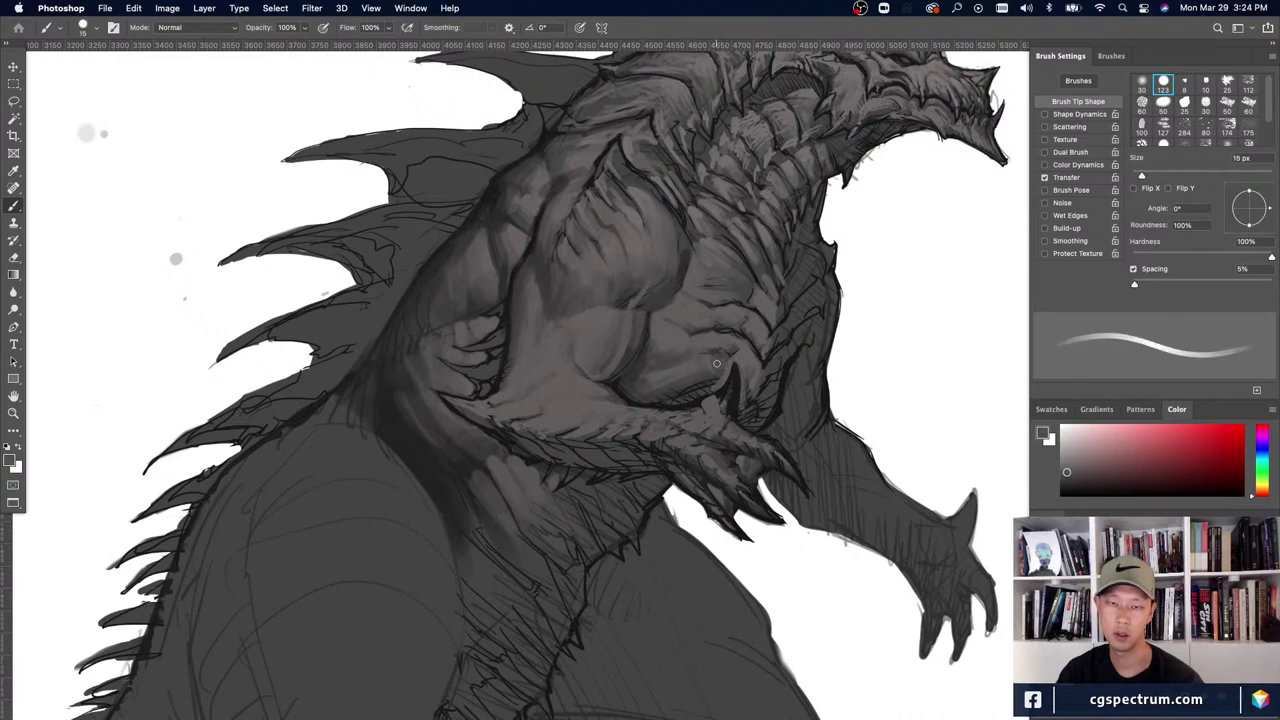
pyautogui.keyDown('alt'); pyautogui.click(749, 357); pyautogui.keyUp('alt')
pyautogui.press(']')
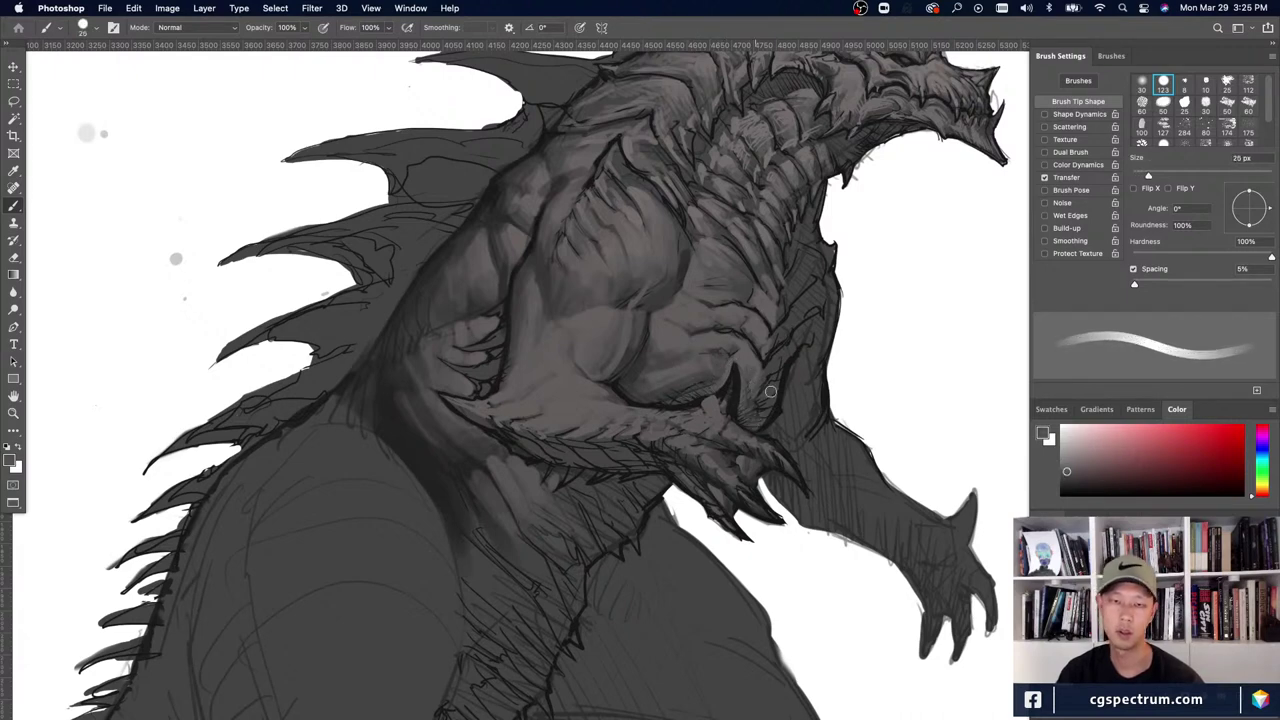
# - Darken the finger claws and the gaps between them with sampled near-black, reducing the brush to 7 px
pyautogui.keyDown('alt'); pyautogui.click(740, 373); pyautogui.keyUp('alt')
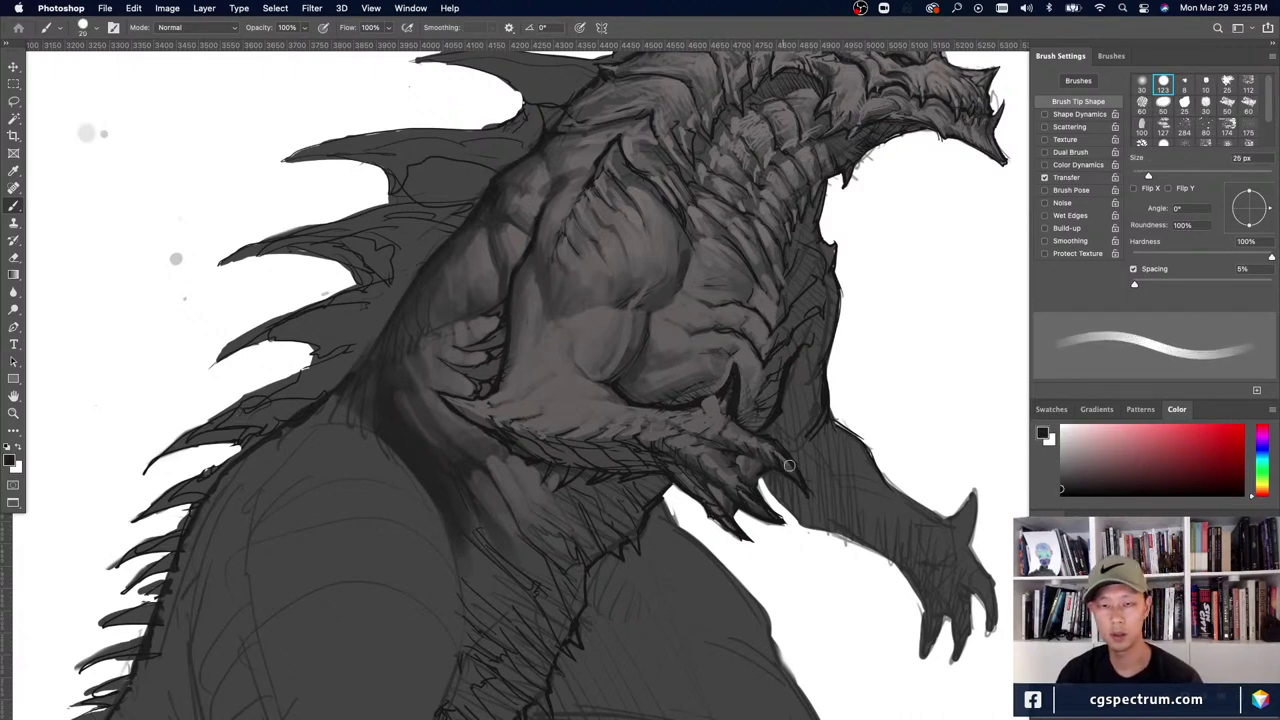
pyautogui.press('[')
pyautogui.press('[')
pyautogui.press('[')
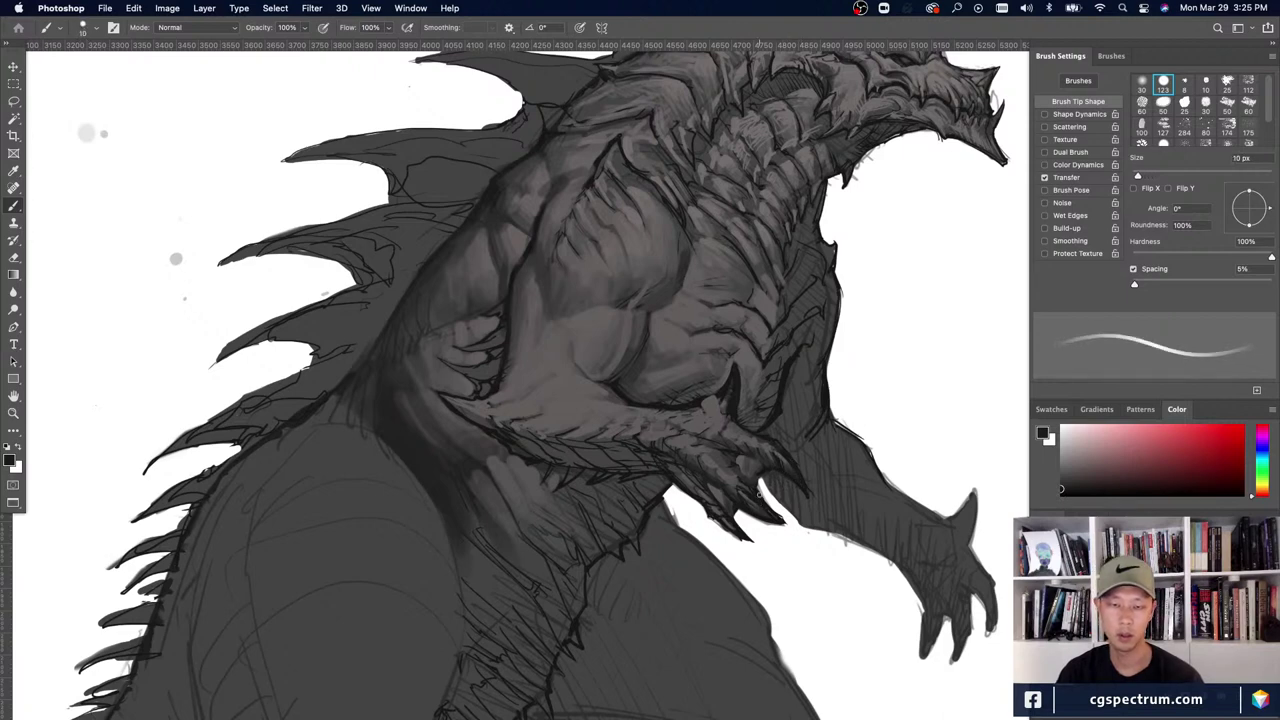
pyautogui.press('[')
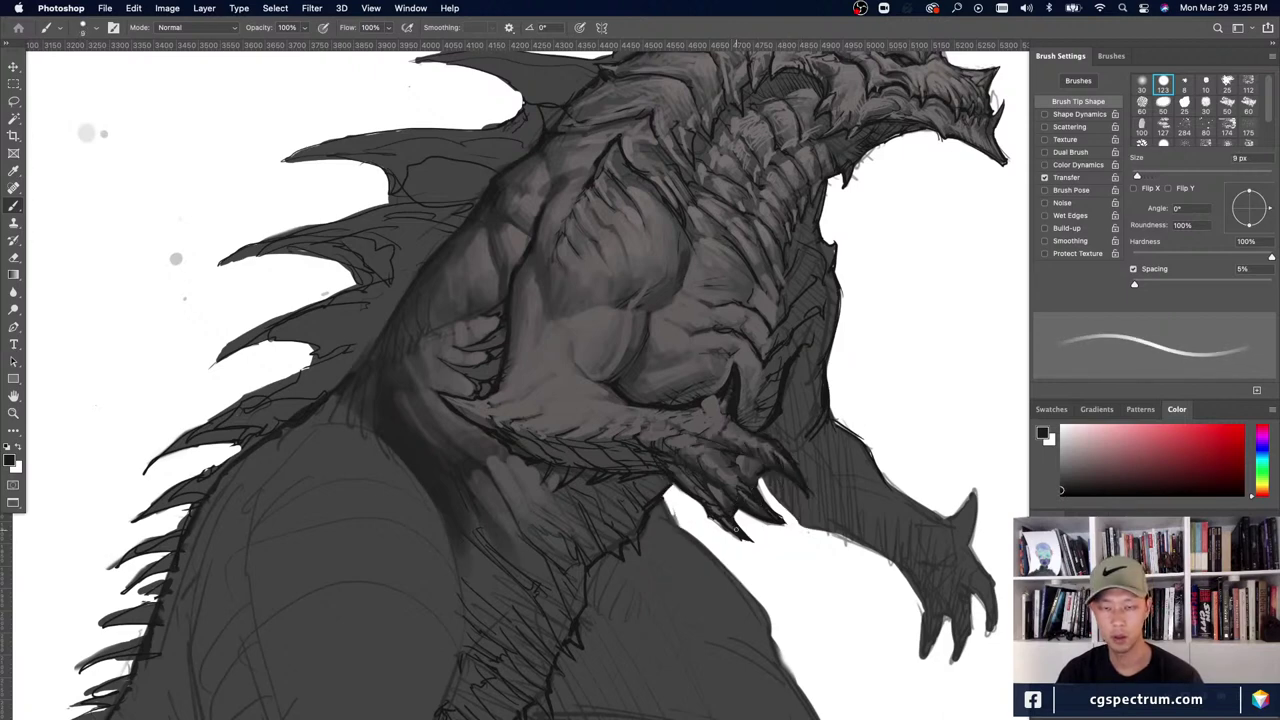
pyautogui.press('[')
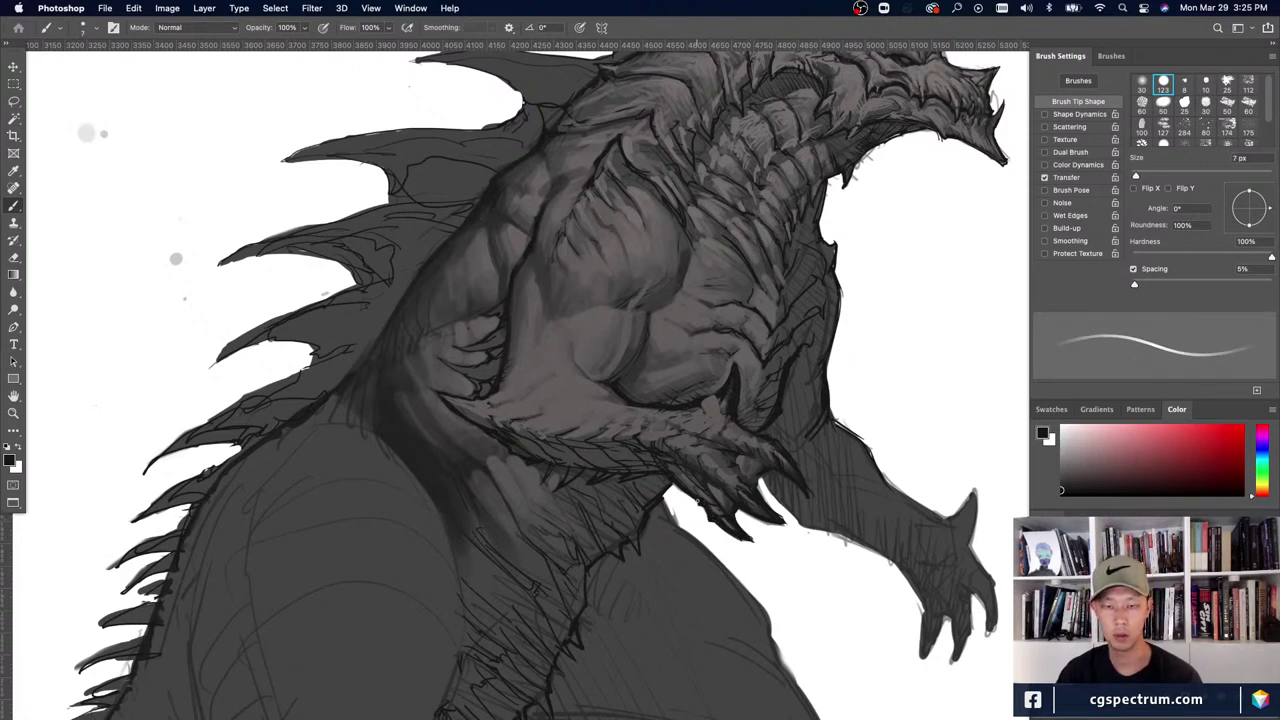
# - Paint mid-grey over the back of the near hand below the thumb with a 20 px brush
pyautogui.press('x')
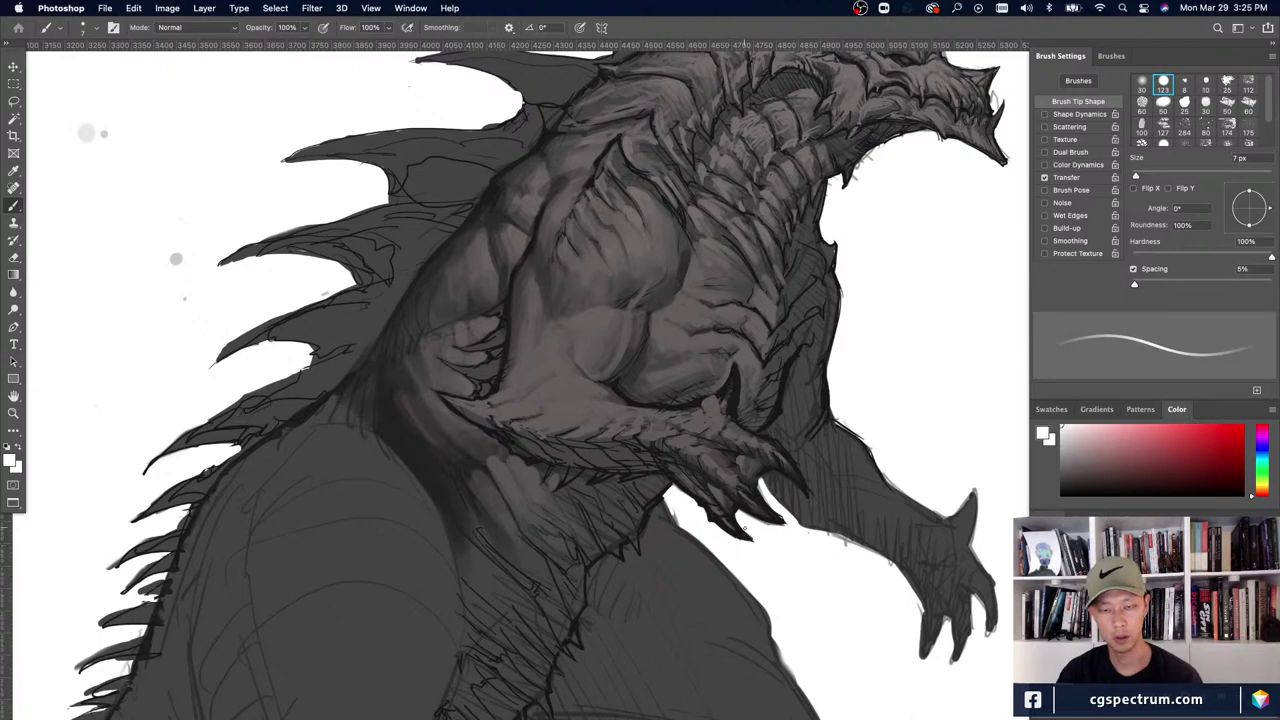
pyautogui.scroll(-4, 795, 543)
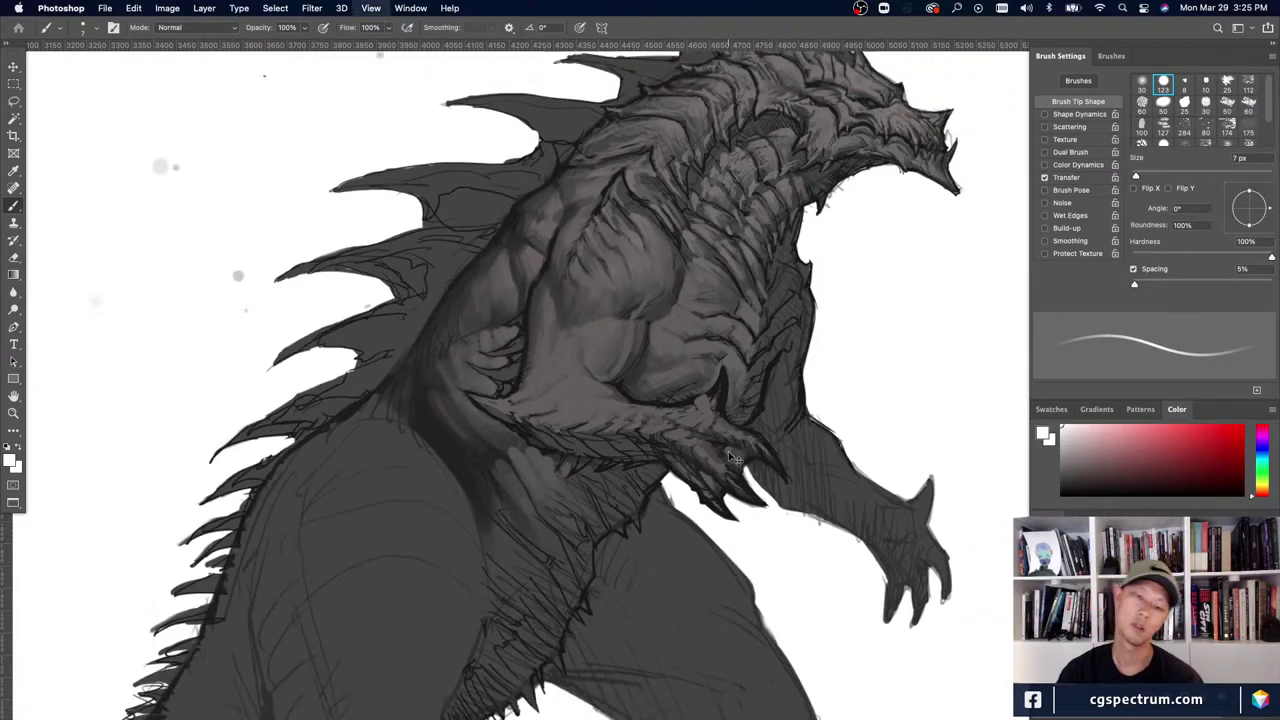
pyautogui.scroll(3, 733, 455)
pyautogui.press('x')
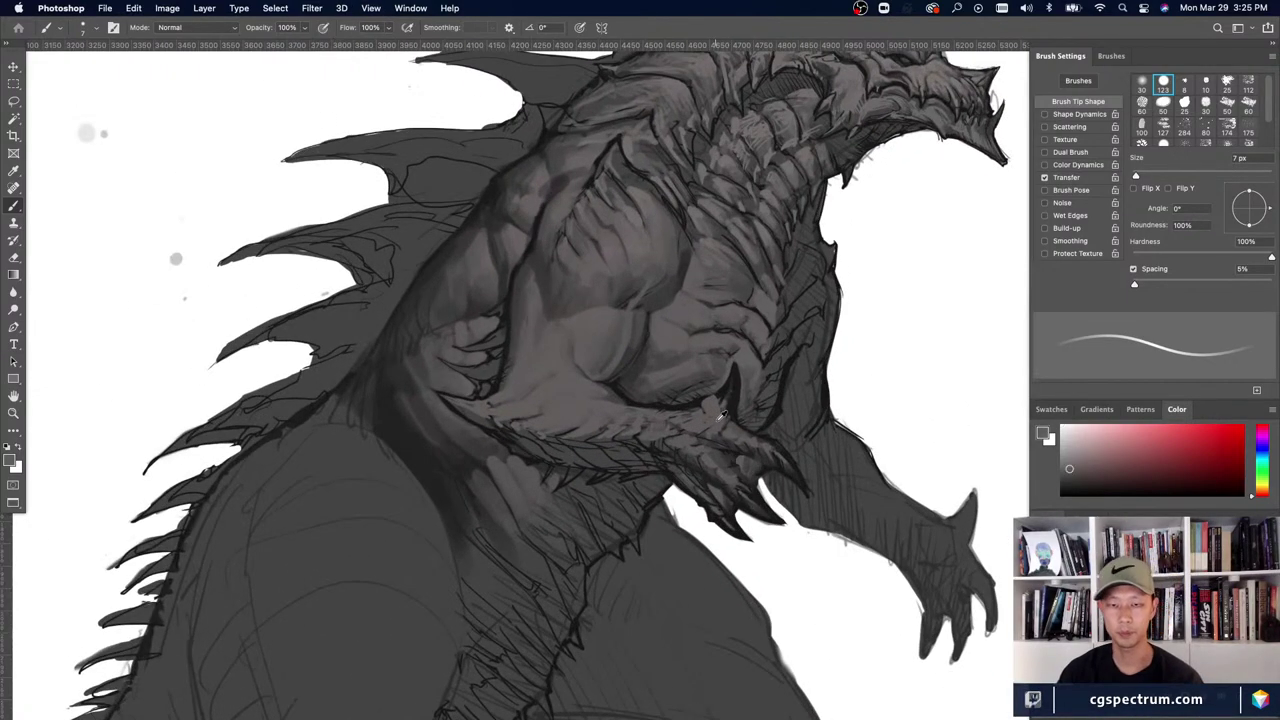
pyautogui.press(']')
pyautogui.press(']')
pyautogui.press(']')
pyautogui.press(']')
pyautogui.press(']')
pyautogui.press(']')
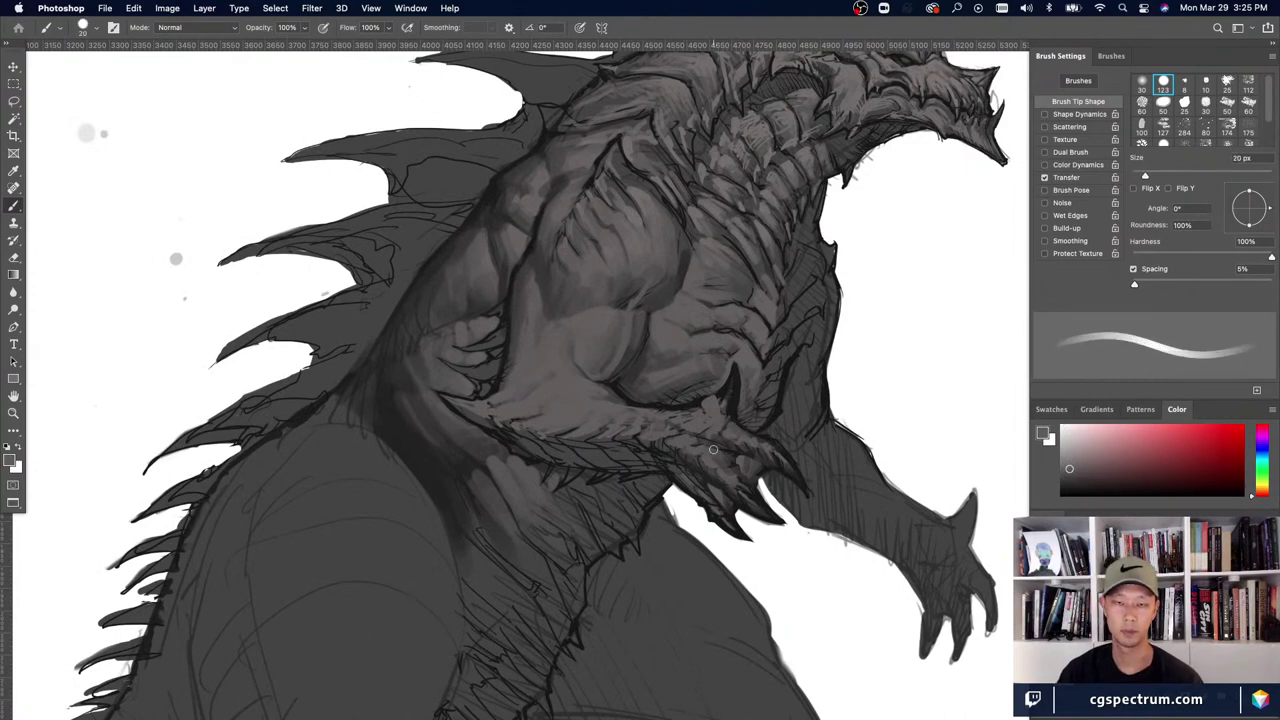
# - Soften the sketch lines across the knuckles and back of the hand with the hard round brush at 25 px
pyautogui.press('.')
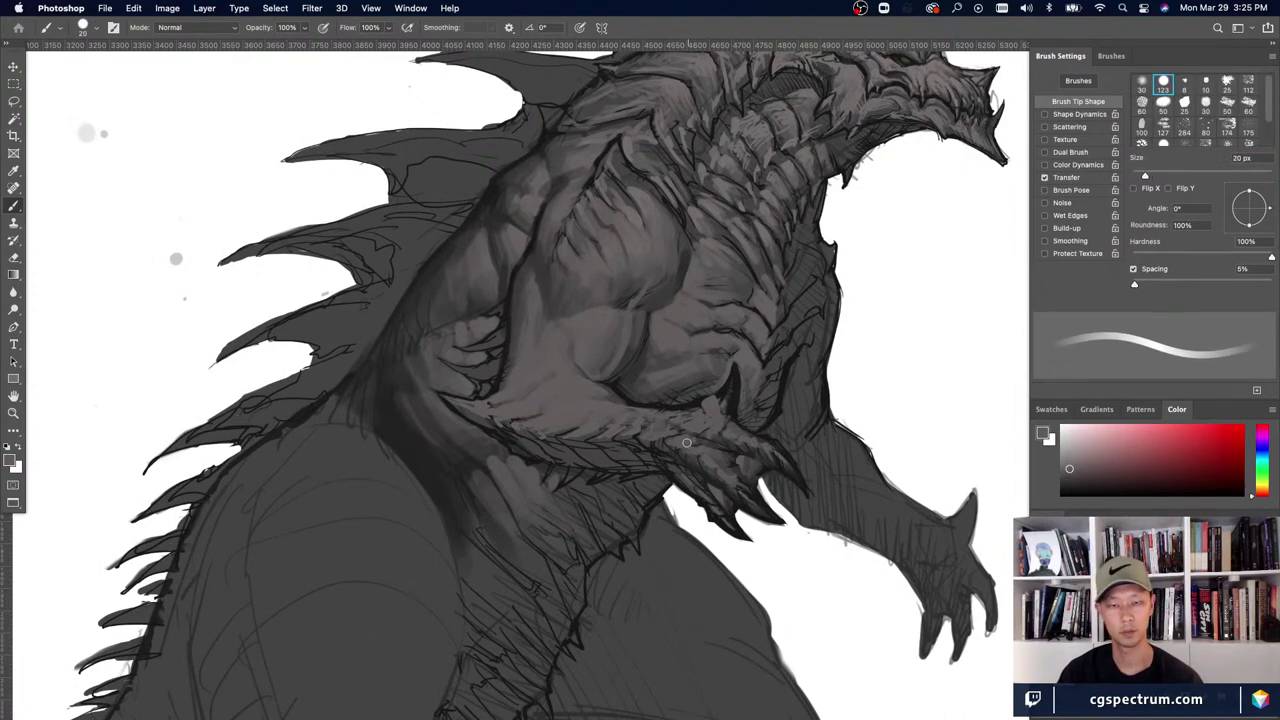
pyautogui.press(',')
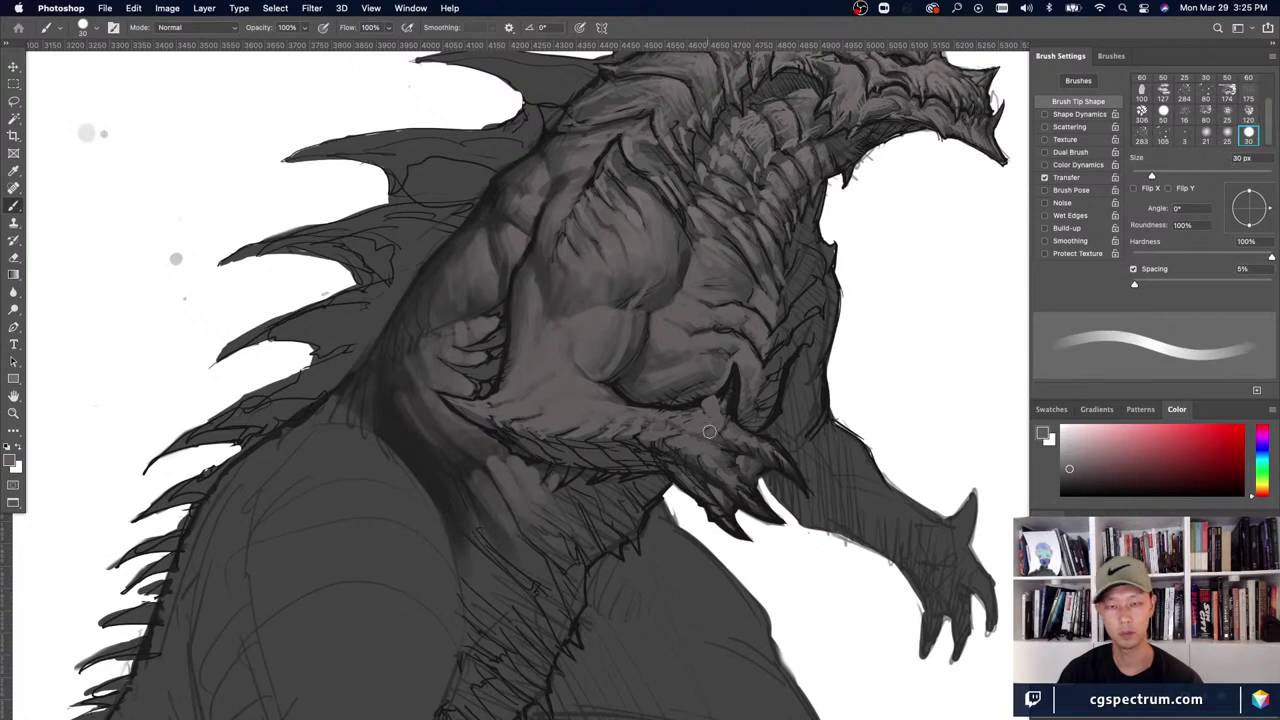
pyautogui.press('.')
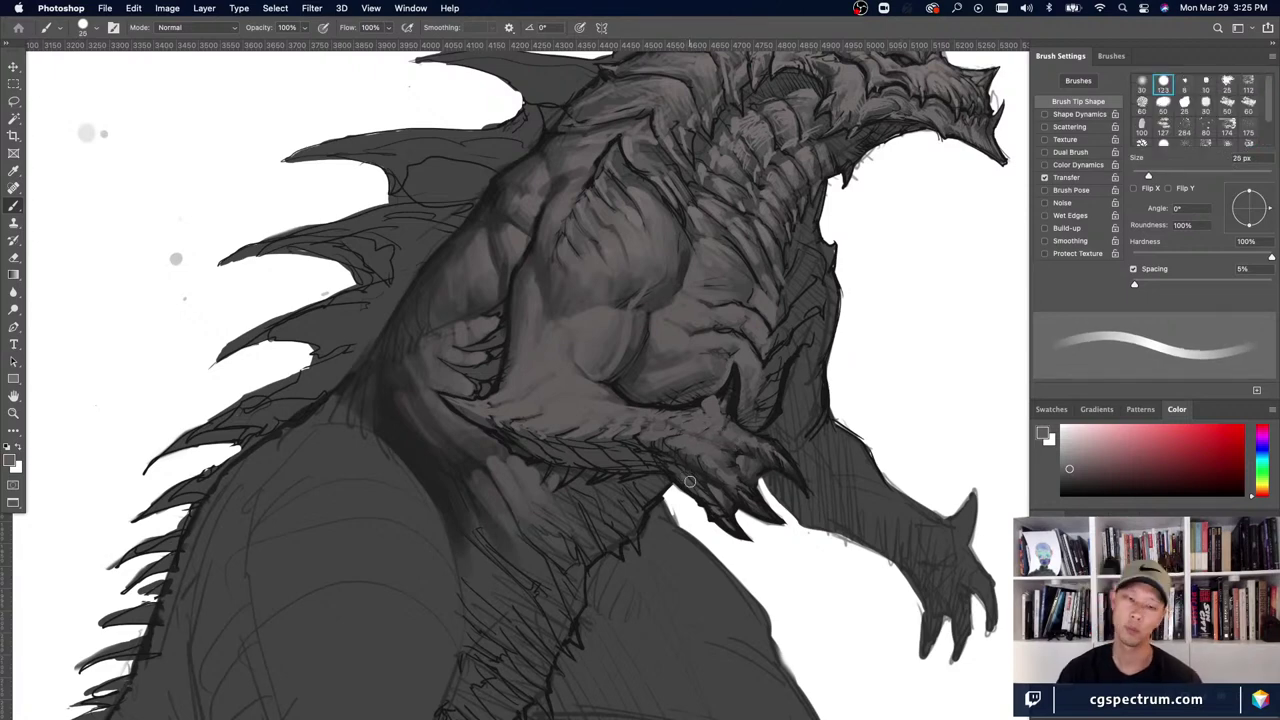
# - Model the lowest finger with sampled grey tones, stroking along its length with a 9 px brush
pyautogui.keyDown('alt'); pyautogui.click(678, 464); pyautogui.keyUp('alt')
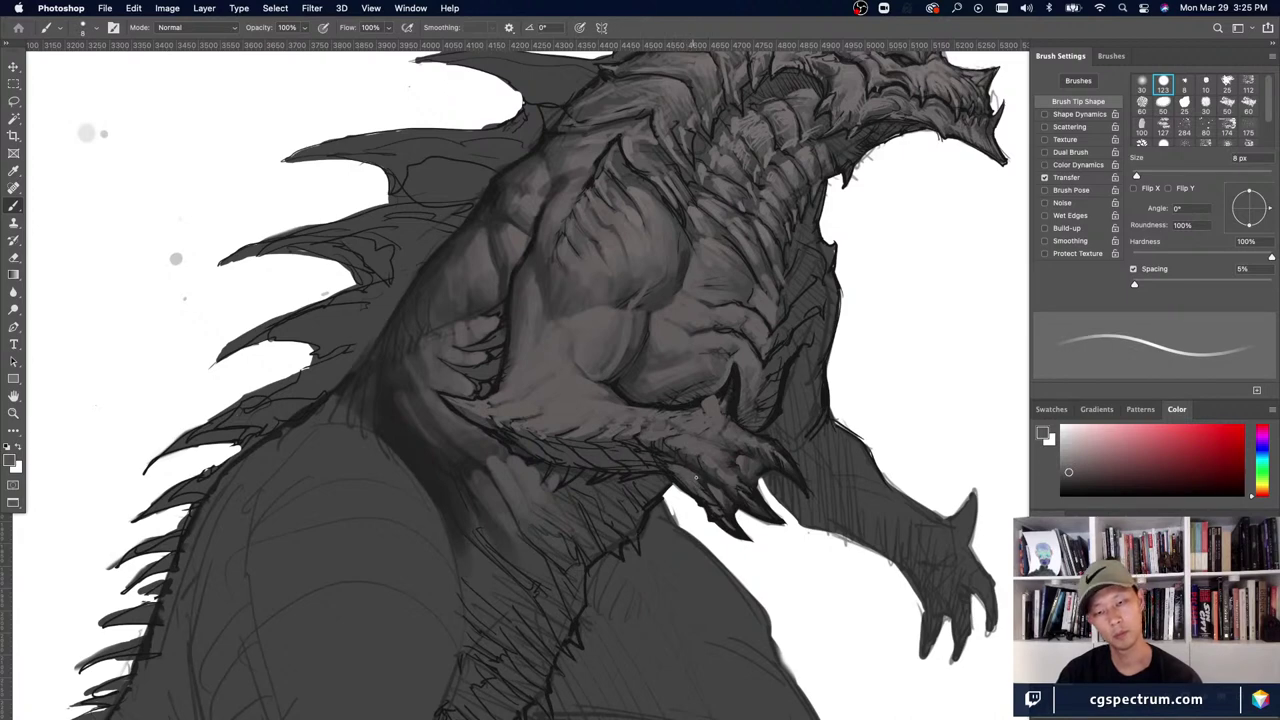
pyautogui.keyDown('alt'); pyautogui.click(696, 467); pyautogui.keyUp('alt')
pyautogui.keyDown('alt'); pyautogui.click(694, 476); pyautogui.keyUp('alt')
pyautogui.press(']')
pyautogui.moveTo(698, 480); pyautogui.dragTo(709, 496)
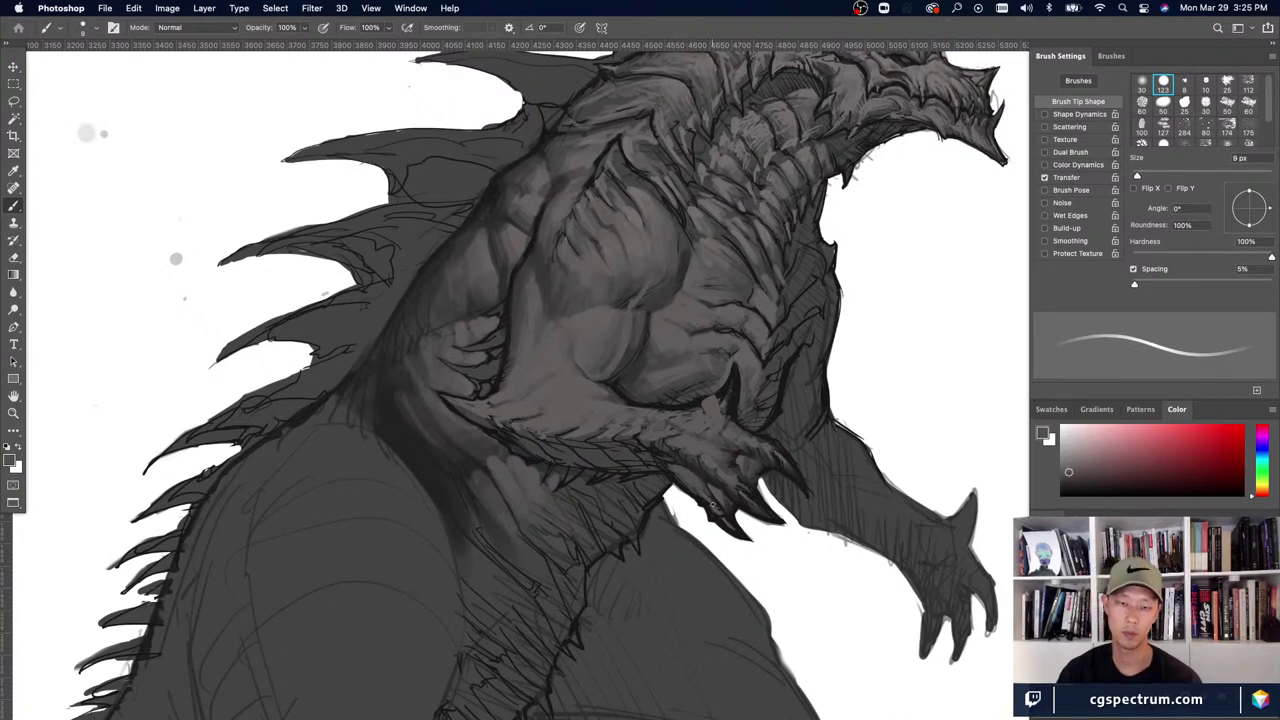
# - Shade the underside of the hand and lowest finger with sampled near-black and dark grey, enlarging the brush from 10 to 20 px
pyautogui.keyDown('alt'); pyautogui.click(671, 470); pyautogui.keyUp('alt')
pyautogui.press(']')
pyautogui.press(']')
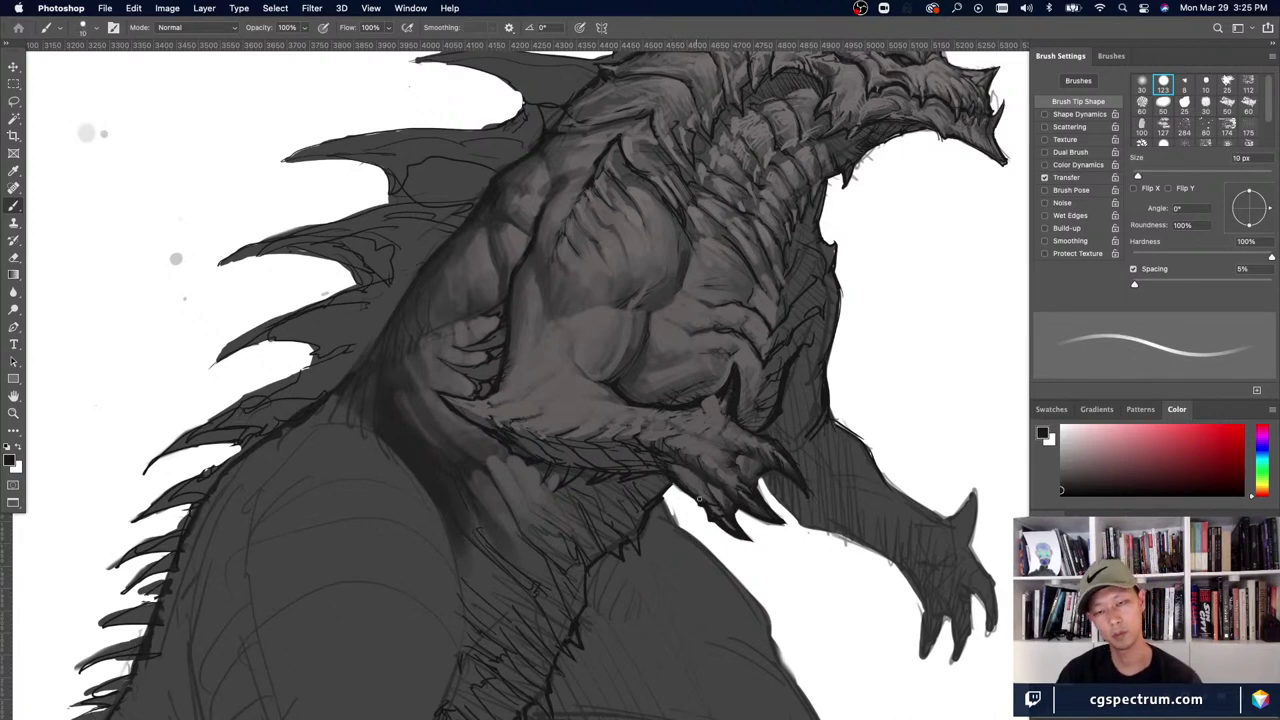
pyautogui.press(']')
pyautogui.keyDown('alt'); pyautogui.click(697, 479); pyautogui.keyUp('alt')
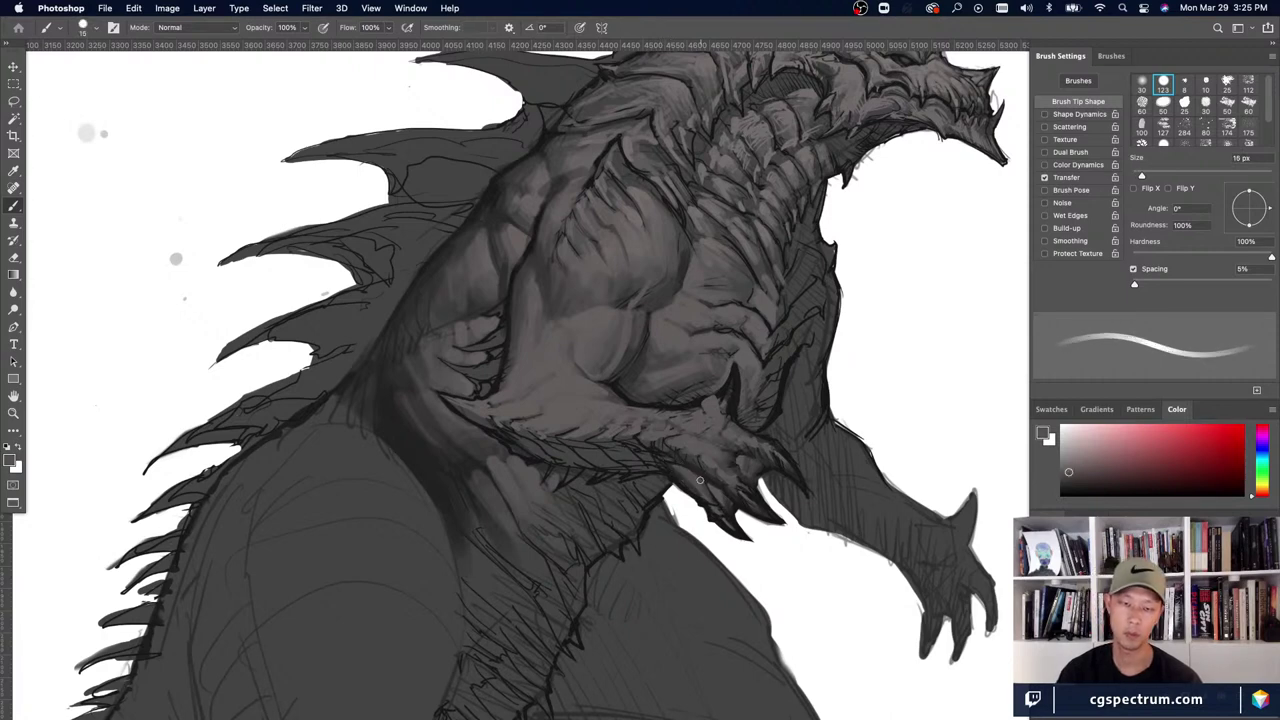
pyautogui.press(']')
pyautogui.press(']')
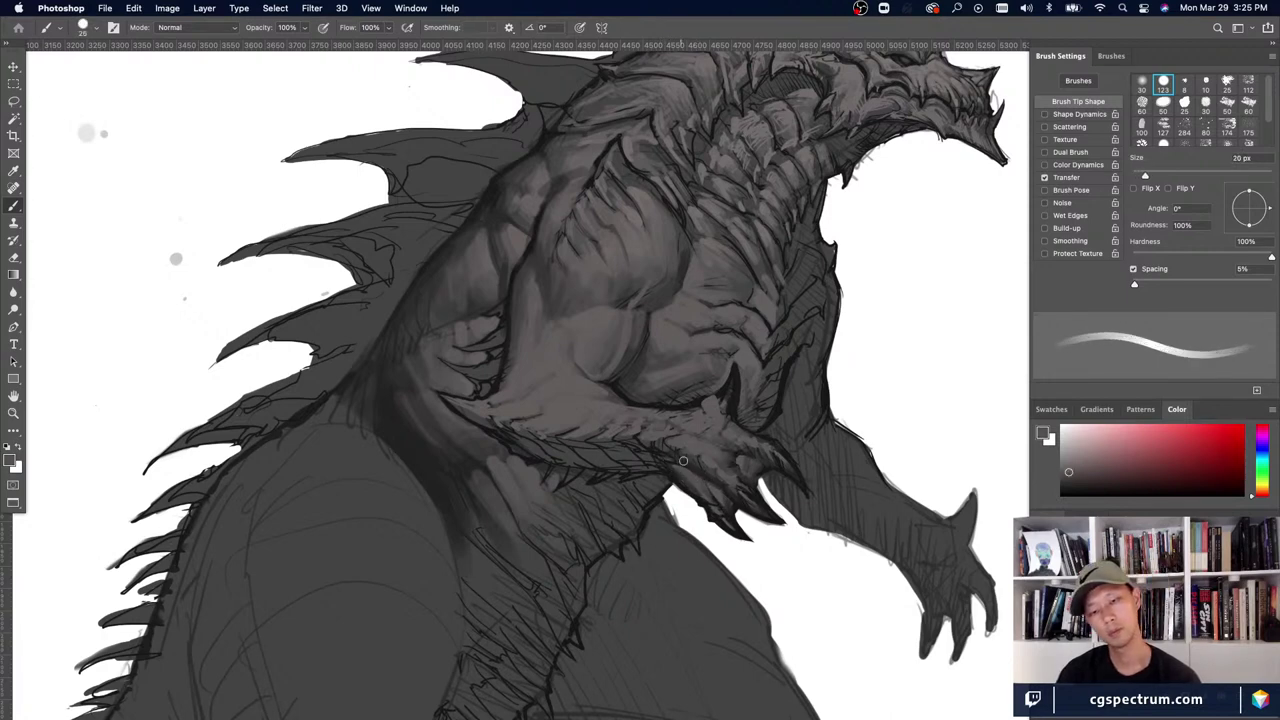
# - Refine the forearm ridges and wrist with fine 6 px strokes and a lighter forearm grey at 8 px
pyautogui.press('[')
pyautogui.press('[')
pyautogui.press('[')
pyautogui.press('[')
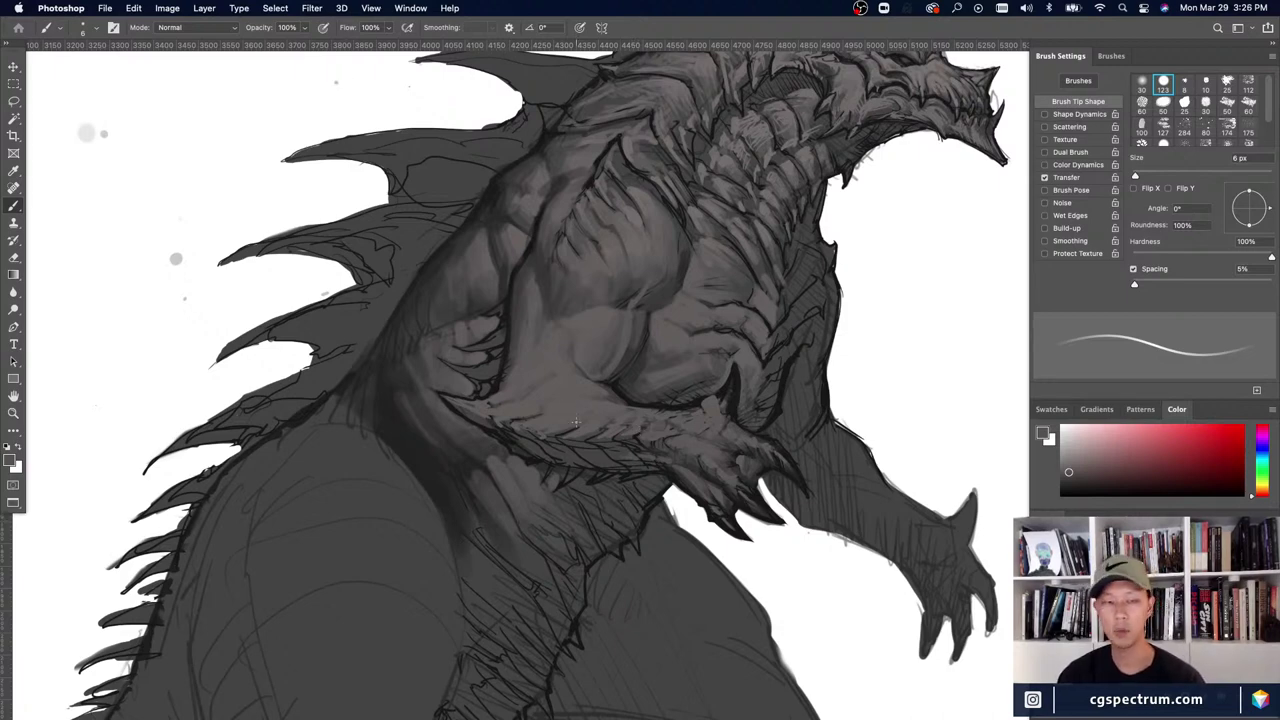
pyautogui.keyDown('alt'); pyautogui.click(563, 386); pyautogui.keyUp('alt')
pyautogui.press(']')
pyautogui.press(']')
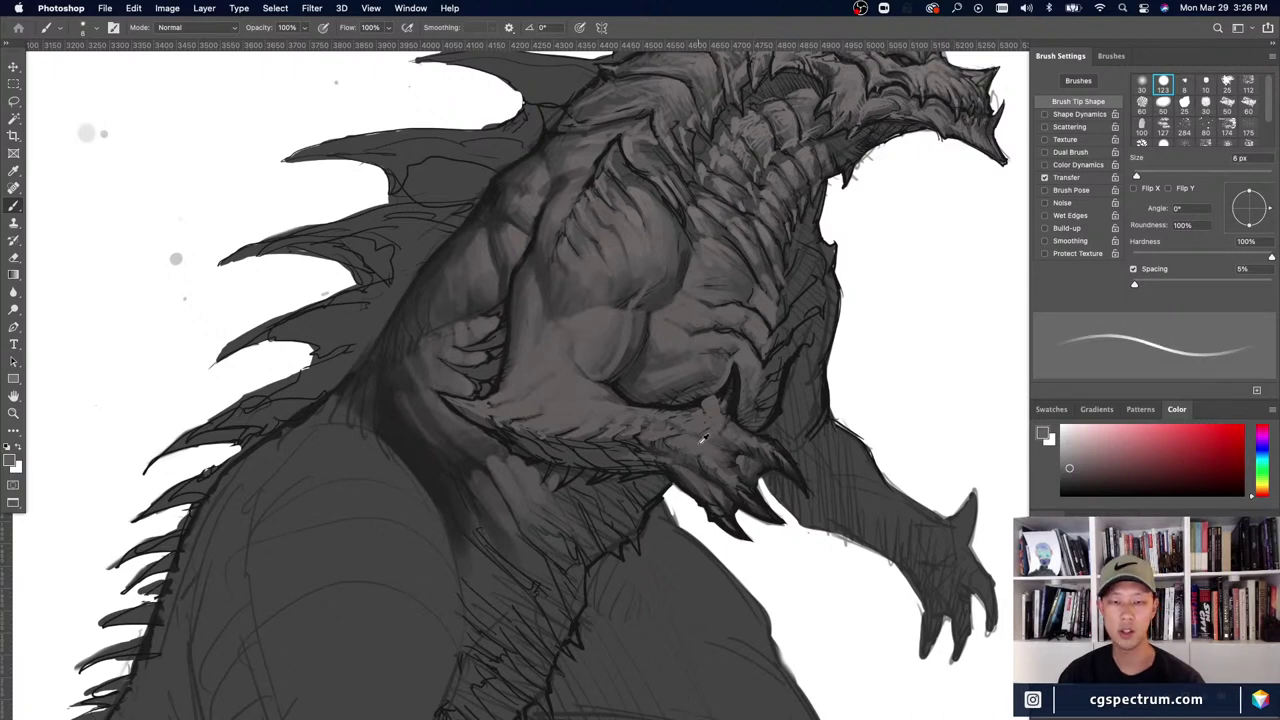
# - Deepen the tendons and shadows on the back of the hand with sampled dark and mid greys, using brushes up to 15 px
pyautogui.keyDown('alt'); pyautogui.click(690, 437); pyautogui.keyUp('alt')
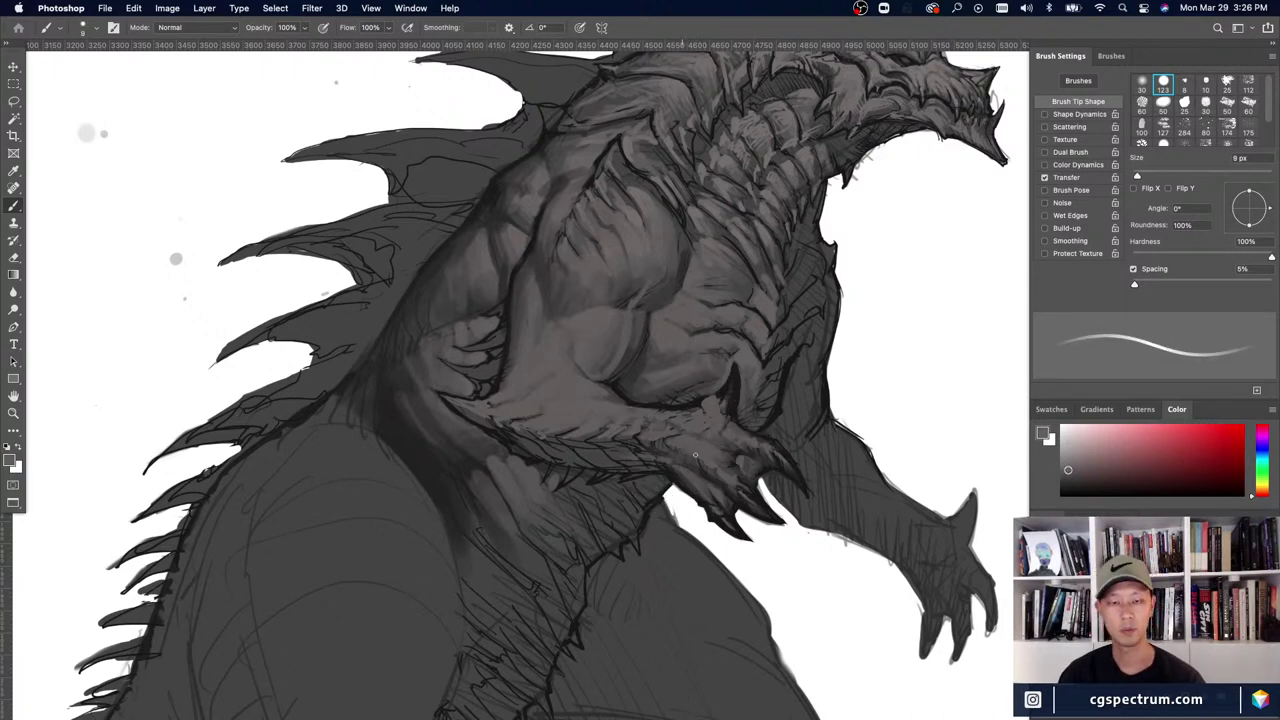
pyautogui.keyDown('alt'); pyautogui.click(711, 473); pyautogui.keyUp('alt')
pyautogui.press(']')
pyautogui.press(']')
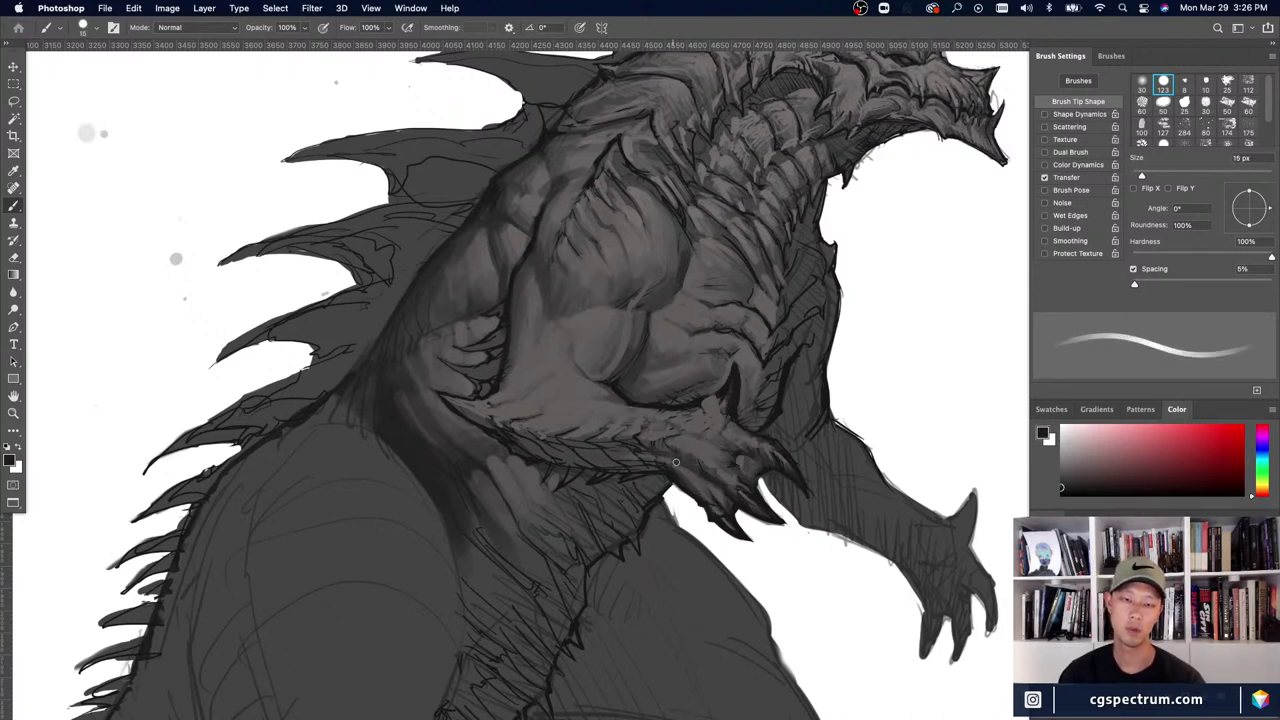
pyautogui.keyDown('alt'); pyautogui.click(691, 466); pyautogui.keyUp('alt')
pyautogui.moveTo(691, 466); pyautogui.dragTo(684, 467)
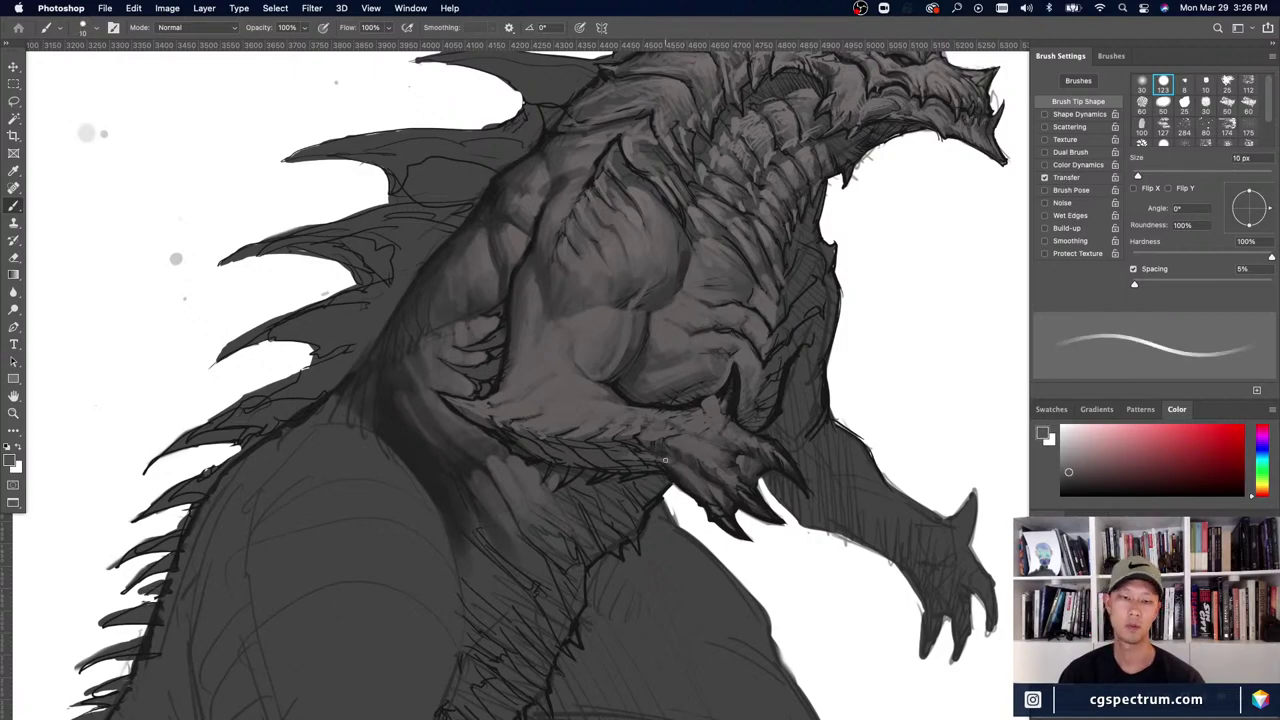
# - Darken the transition from the wrist into the lower forearm with sampled dark tones and a 9 to 15 px brush
pyautogui.press('super+minus')
pyautogui.press('super+minus')
pyautogui.press('super+plus')
pyautogui.press('super+plus')
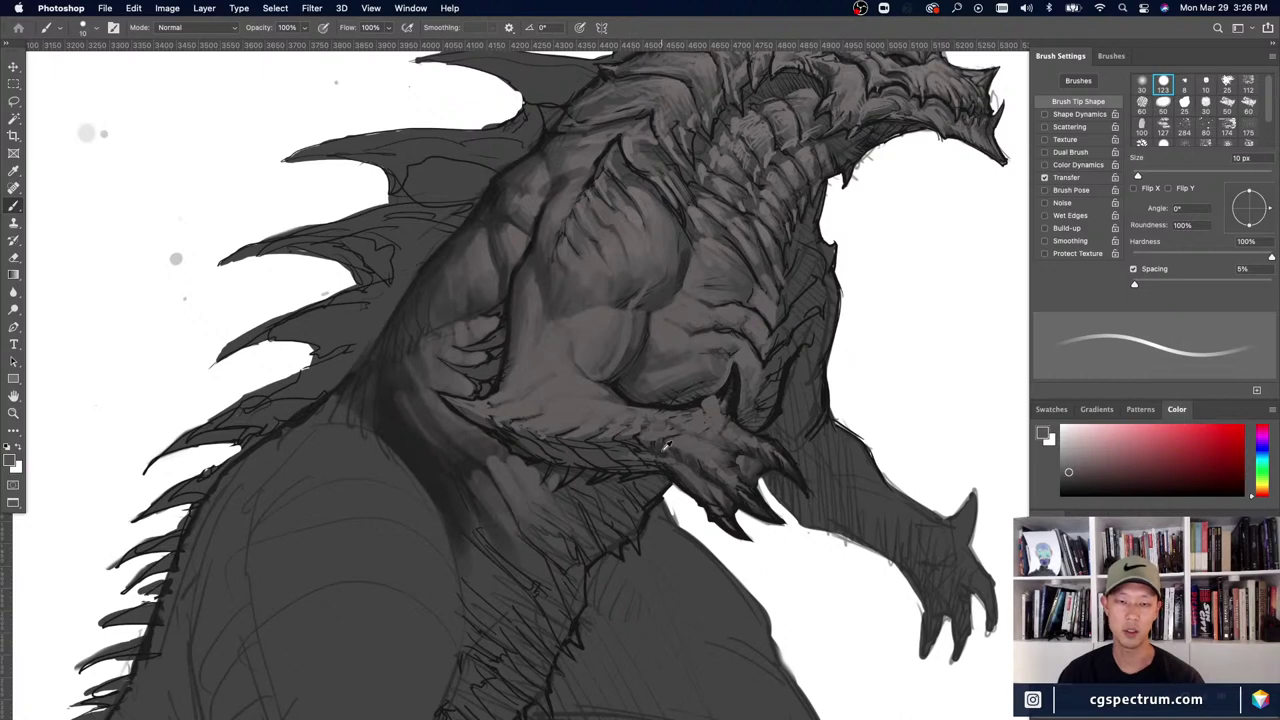
pyautogui.keyDown('alt'); pyautogui.click(660, 451); pyautogui.keyUp('alt')
pyautogui.keyDown('alt'); pyautogui.click(635, 441); pyautogui.keyUp('alt')
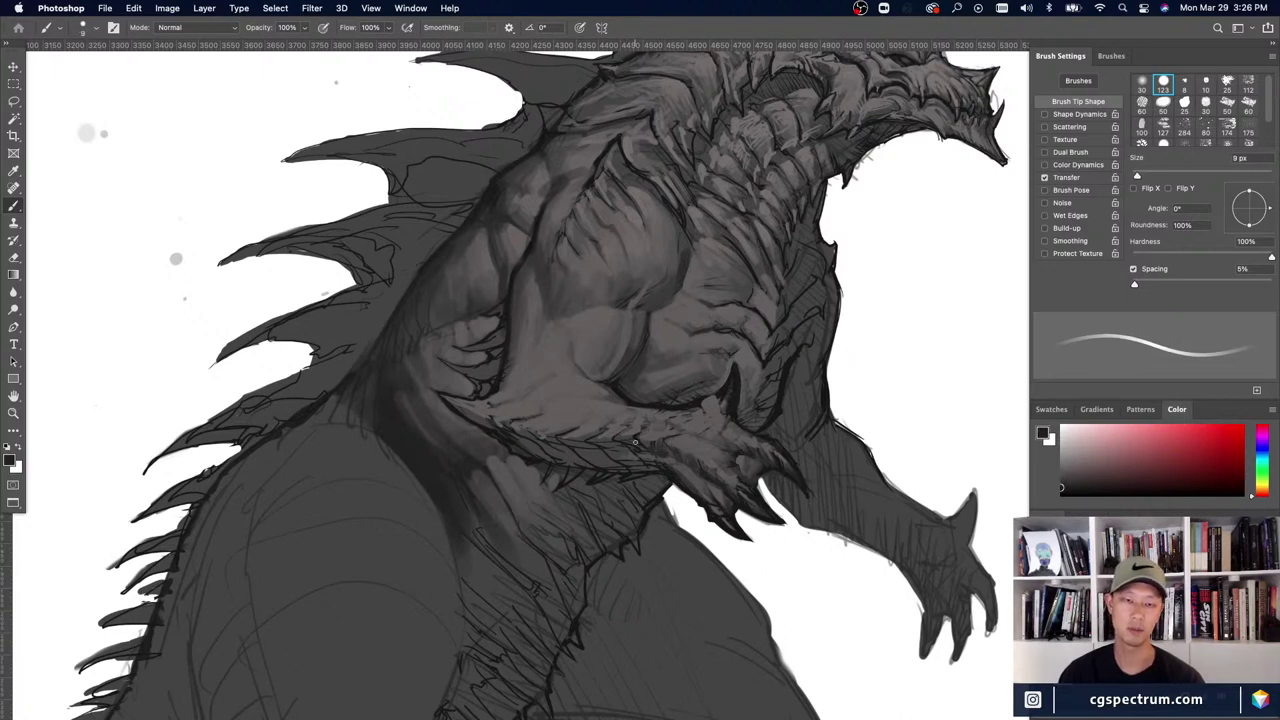
pyautogui.keyDown('alt'); pyautogui.click(624, 446); pyautogui.keyUp('alt')
pyautogui.press(']')
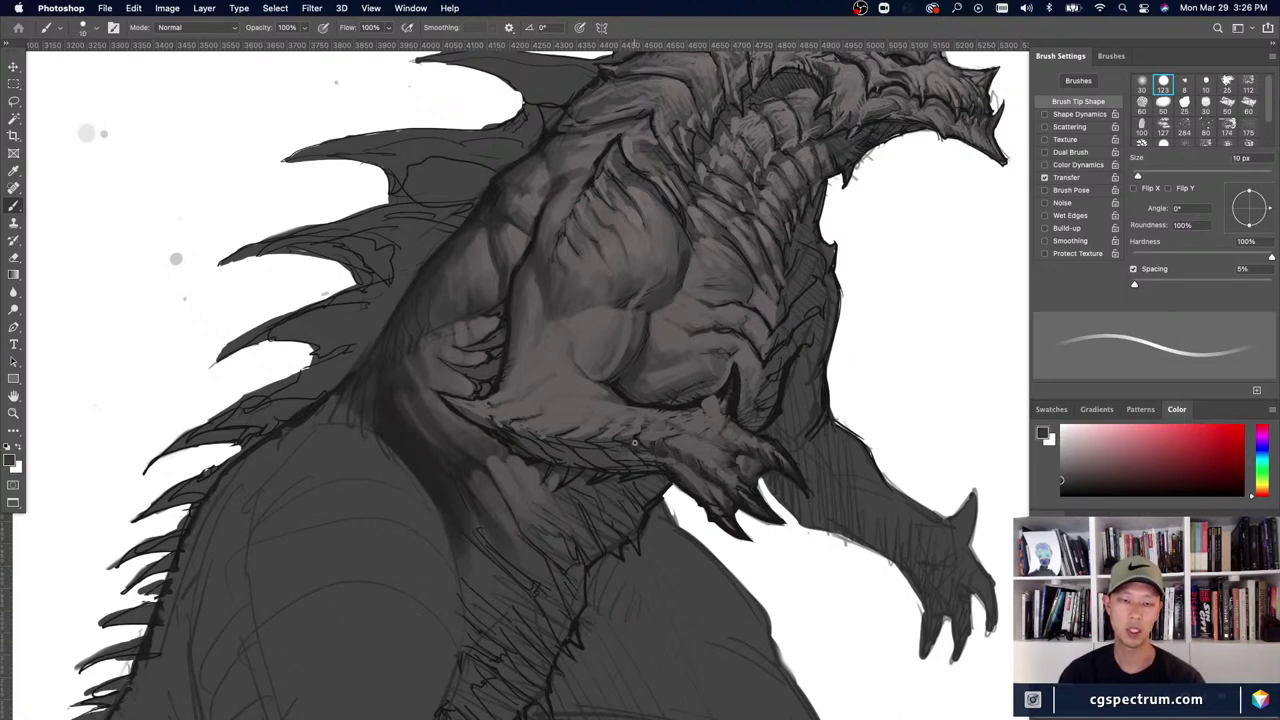
pyautogui.press(']')
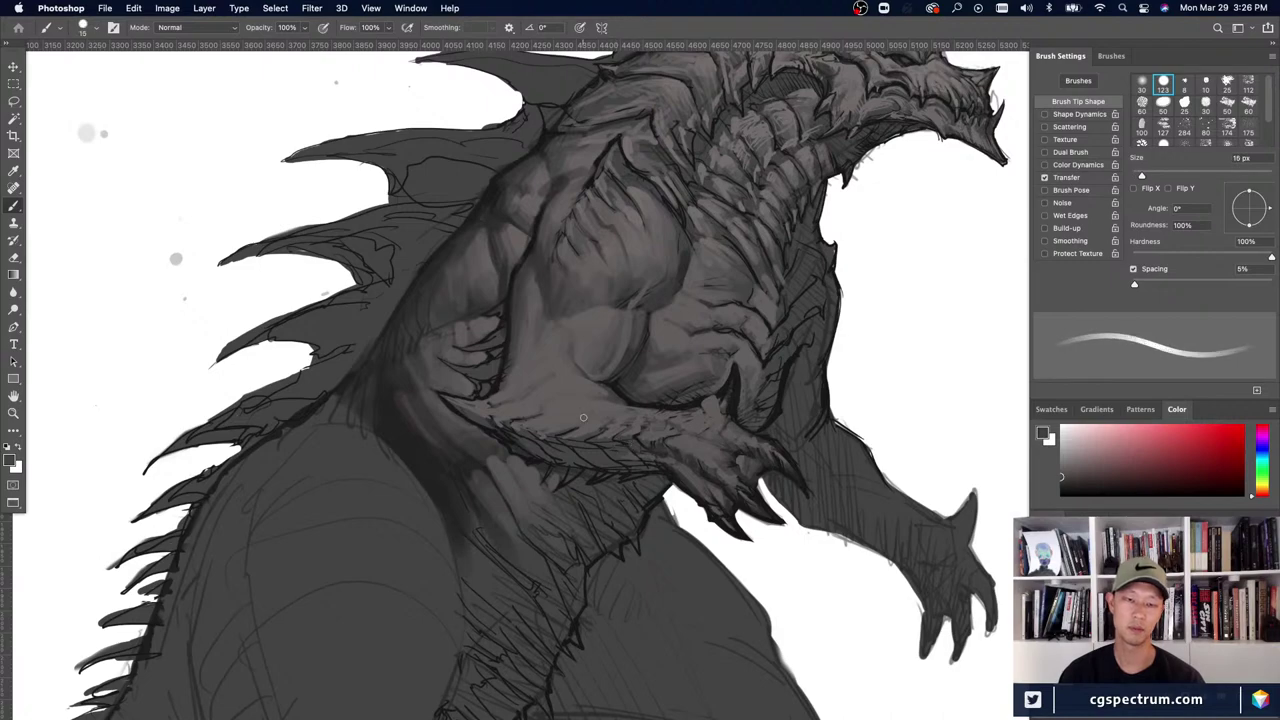
# - Paint the spiky underside of the forearm near the wrist with sampled grey and near-black, using a 10 px brush
pyautogui.press('h')
pyautogui.moveTo(828, 643); pyautogui.dragTo(829, 645)
pyautogui.keyDown('alt'); pyautogui.click(679, 462); pyautogui.keyUp('alt')
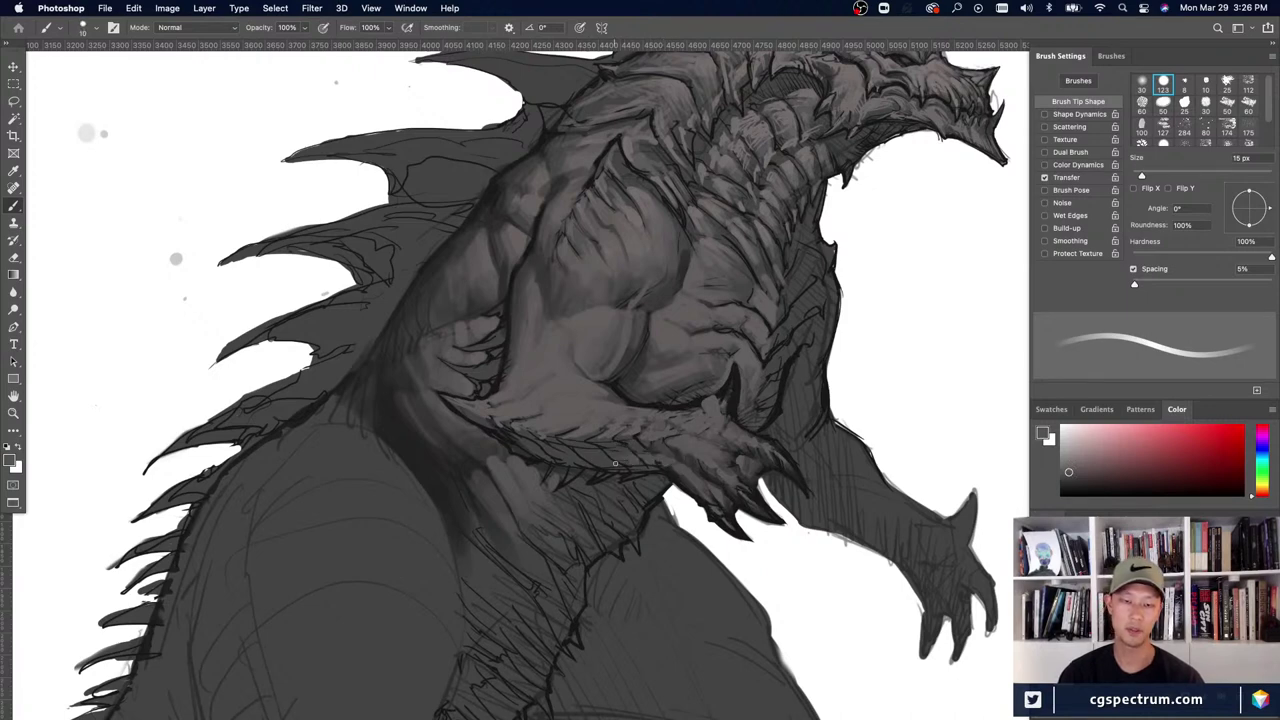
pyautogui.press('[')
pyautogui.keyDown('alt'); pyautogui.click(646, 463); pyautogui.keyUp('alt')
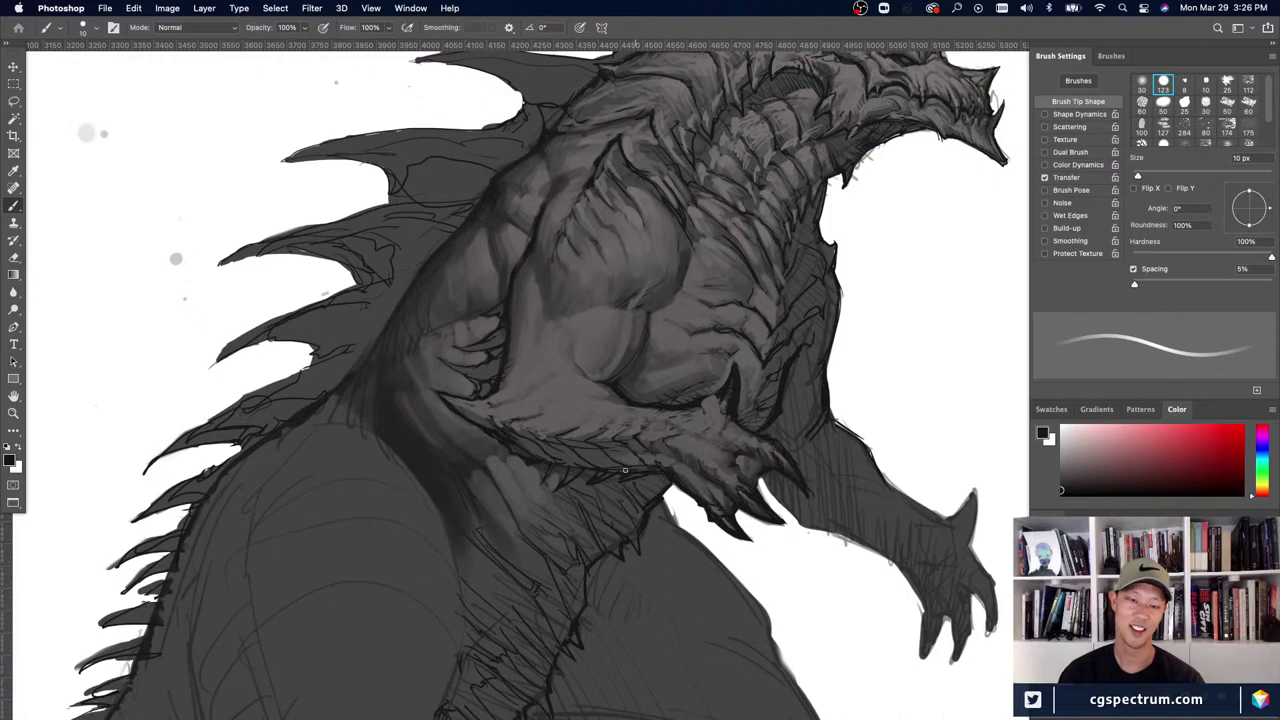
pyautogui.keyDown('alt'); pyautogui.click(661, 459); pyautogui.keyUp('alt')
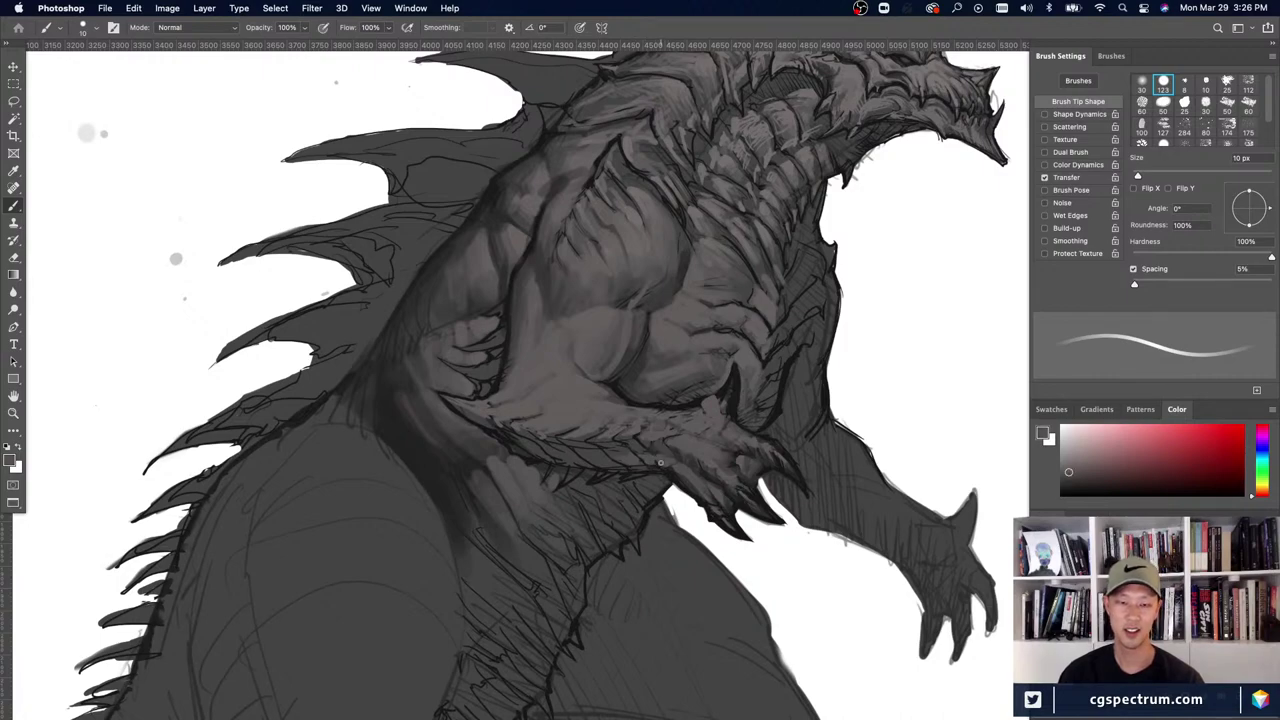
# - Touch up the underside of the near forearm by the wrist with greys sampled from the wrist and forearm
pyautogui.keyDown('alt'); pyautogui.click(666, 467); pyautogui.keyUp('alt')
pyautogui.keyDown('alt'); pyautogui.click(630, 451); pyautogui.keyUp('alt')
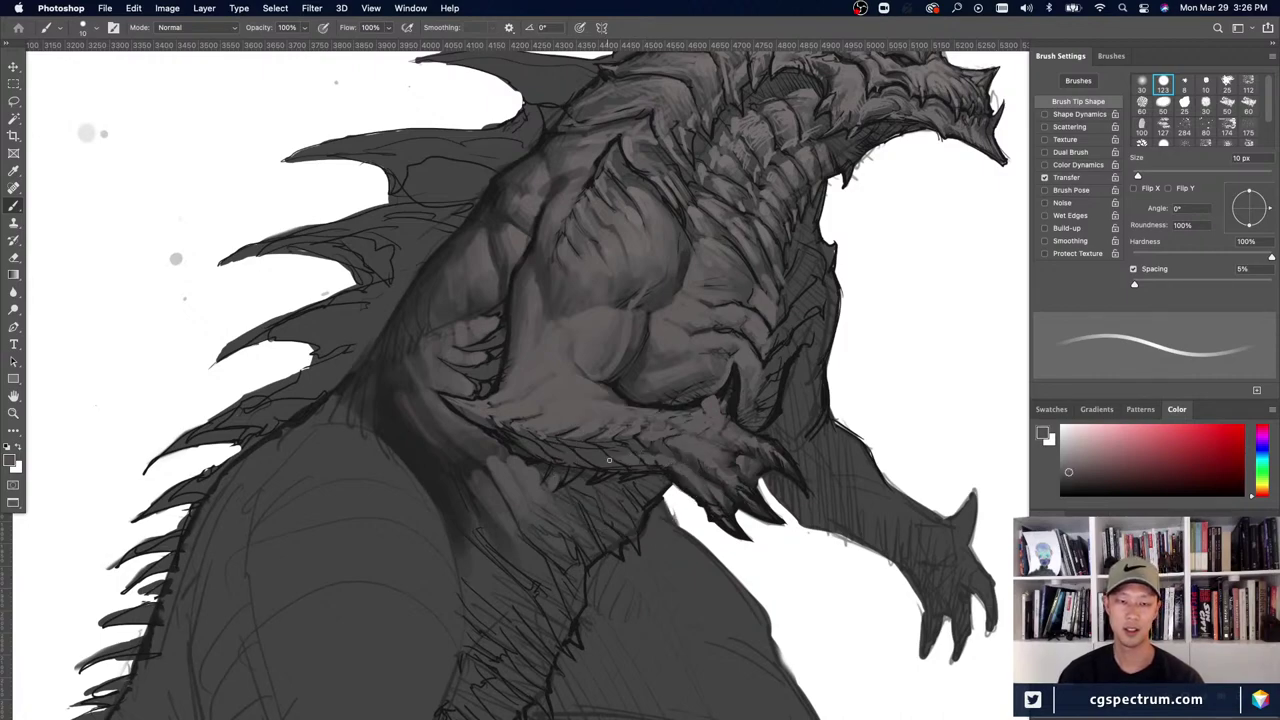
pyautogui.scroll(-4, 574, 446)
pyautogui.scroll(4, 574, 446)
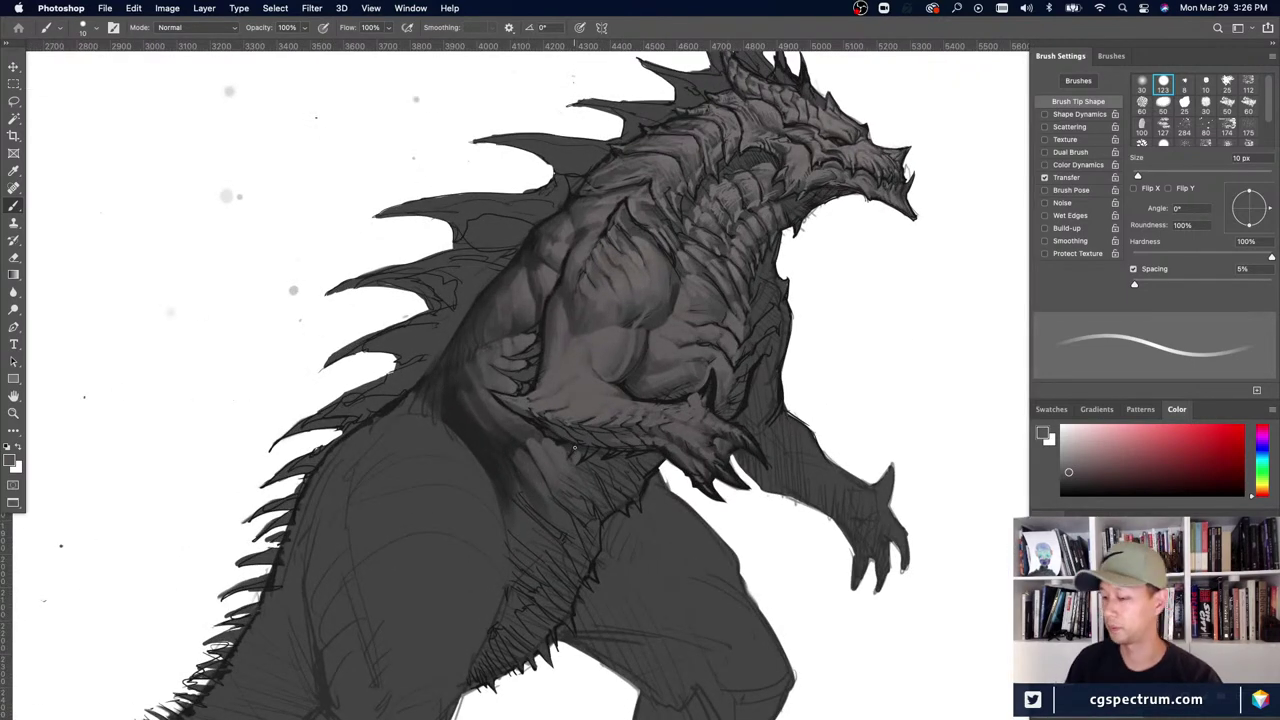
# - Examine the whole creature's silhouette and values, from the head down to the legs and tail, and the unpainted belly
pyautogui.scroll(-4, 575, 449)
pyautogui.scroll(4, 578, 452)
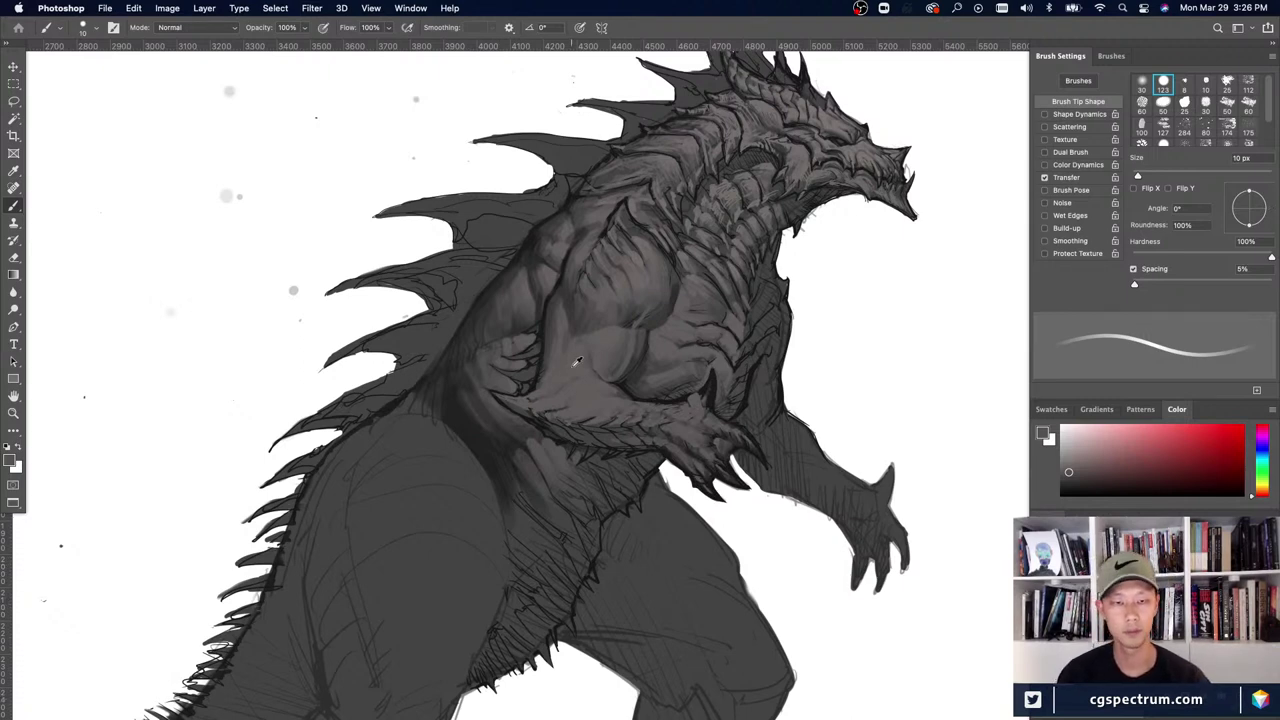
pyautogui.scroll(-4, 576, 362)
pyautogui.scroll(3, 447, 430)
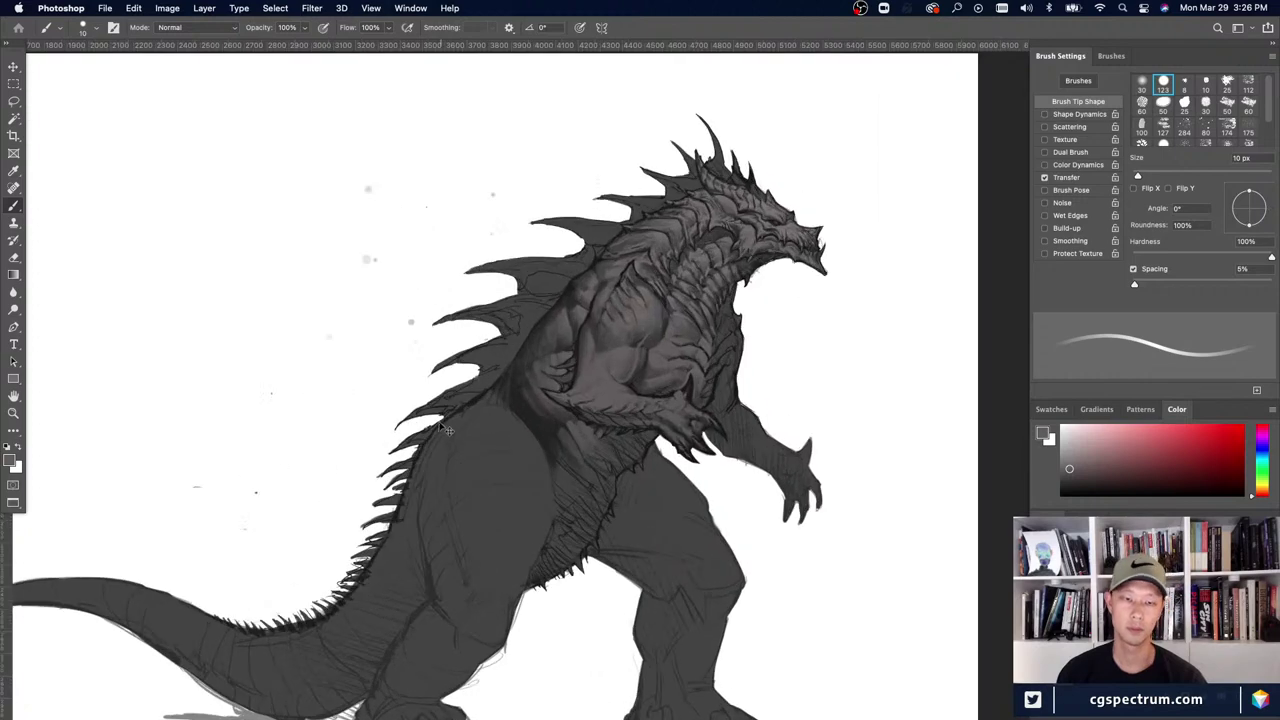
pyautogui.scroll(-3, 447, 430)
pyautogui.scroll(3, 447, 430)
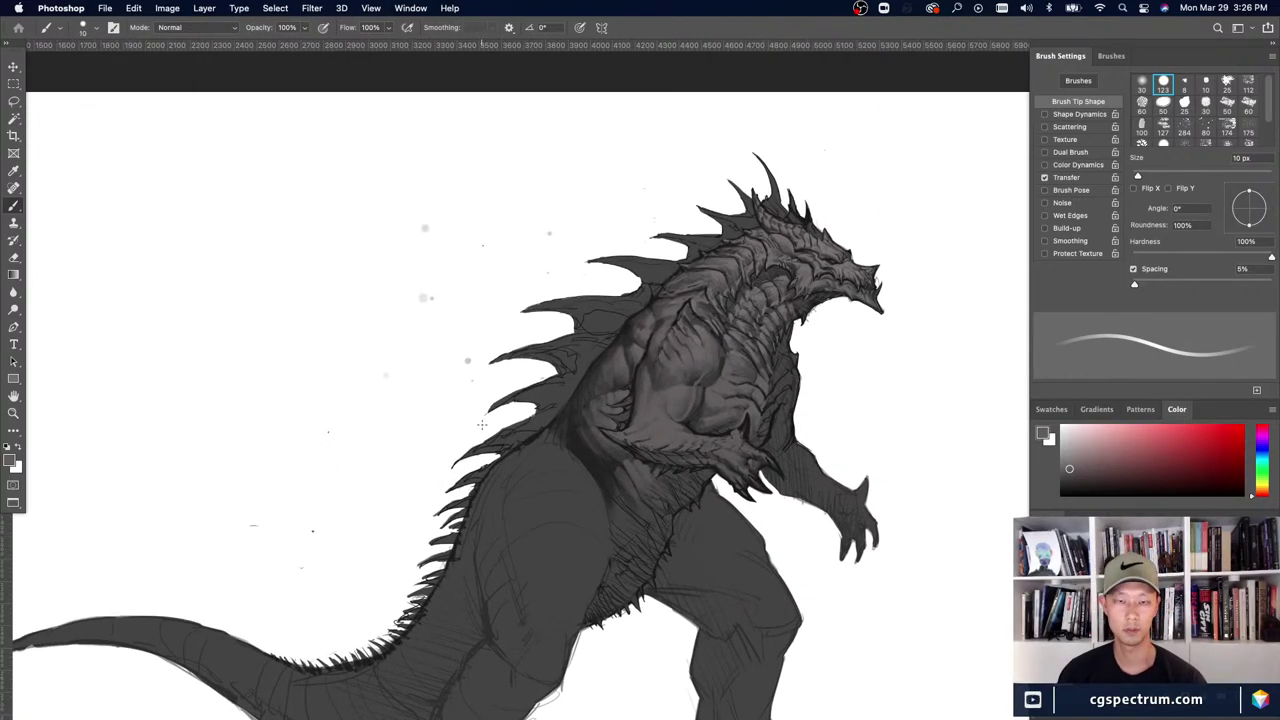
pyautogui.moveTo(576, 507); pyautogui.dragTo(601, 479)
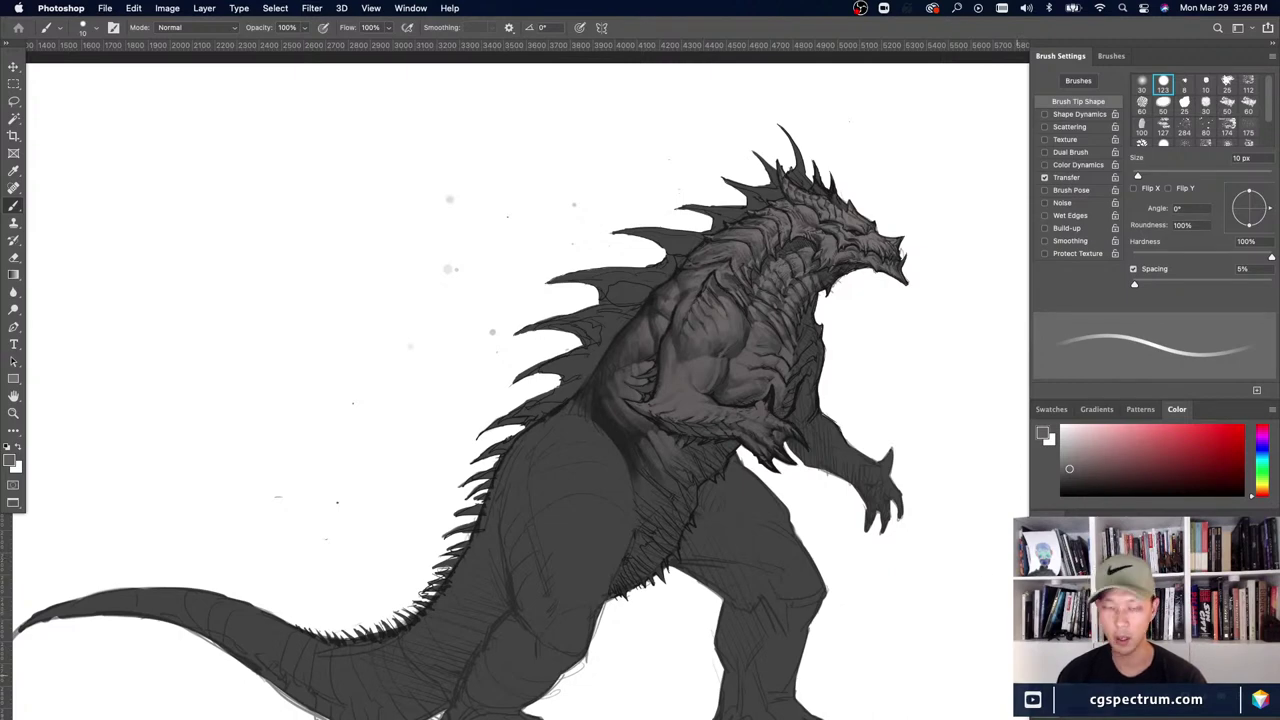
pyautogui.scroll(2, 632, 574)
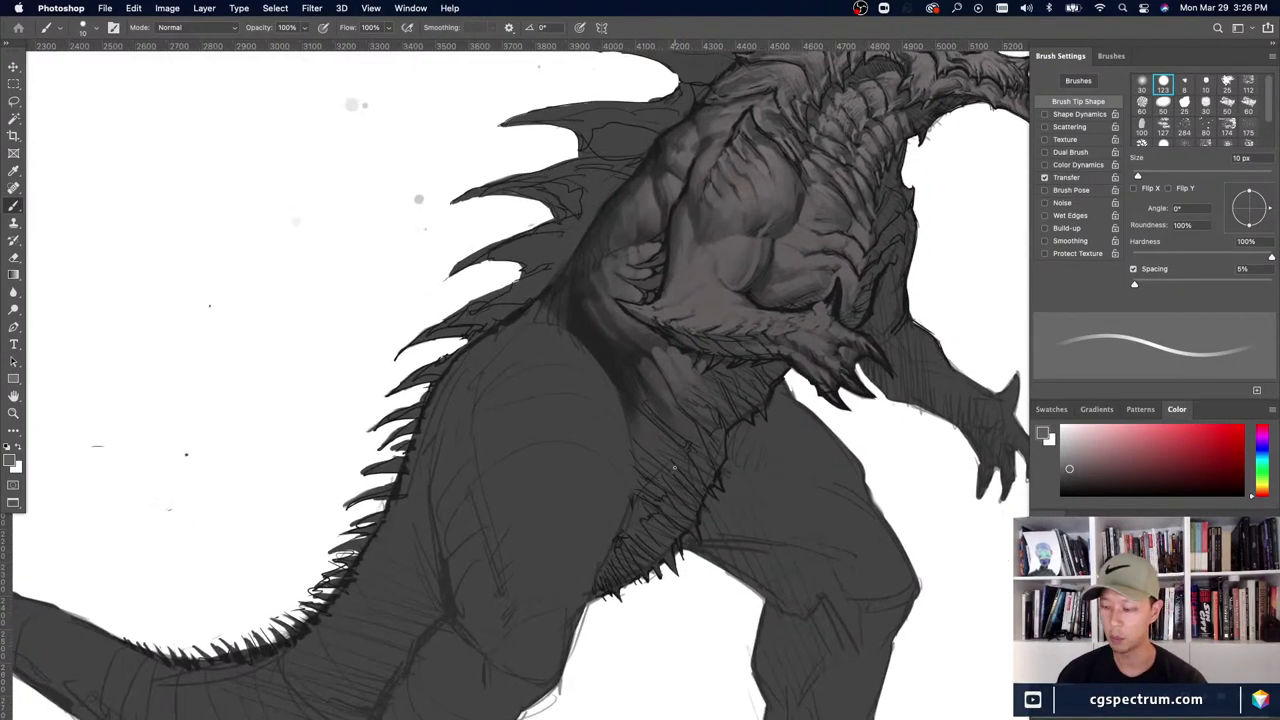
pyautogui.moveTo(903, 527); pyautogui.dragTo(865, 541)
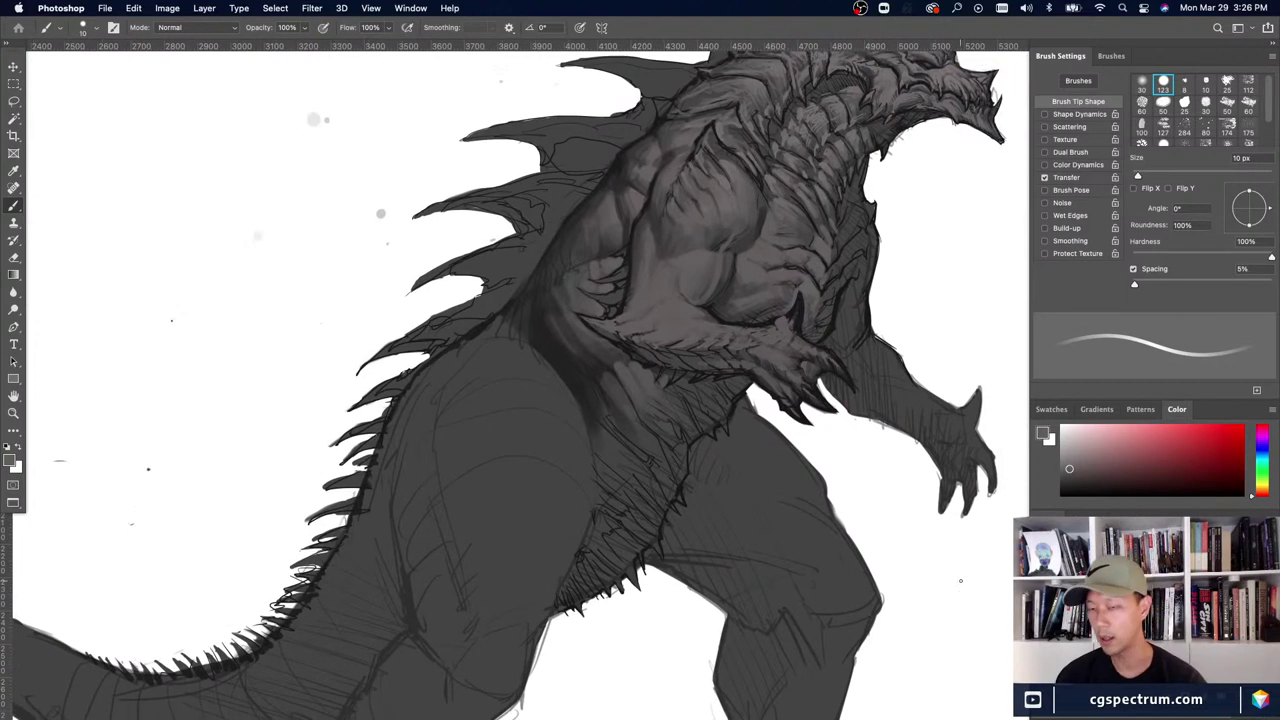
# - Reset the paint colour to black and choose the 123 px round brush with its hardness lowered to 42%
pyautogui.click(1142, 84)
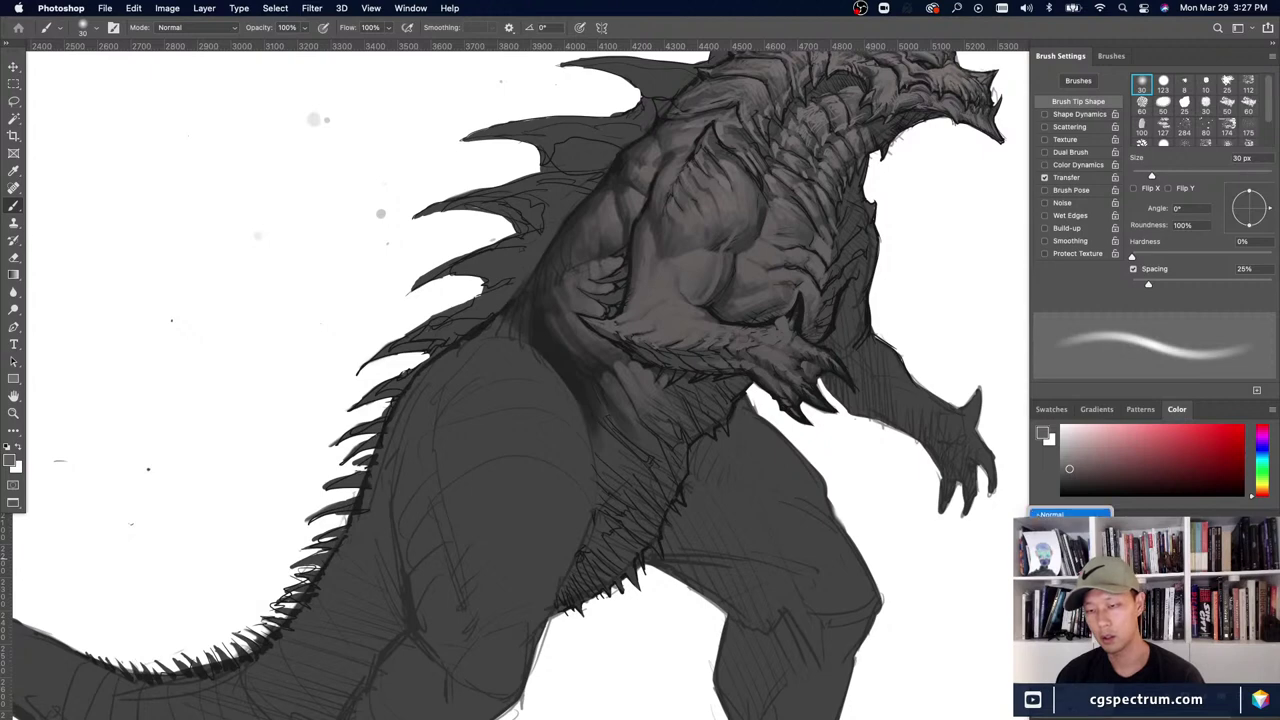
pyautogui.press('d')
pyautogui.press(']')
pyautogui.press(']')
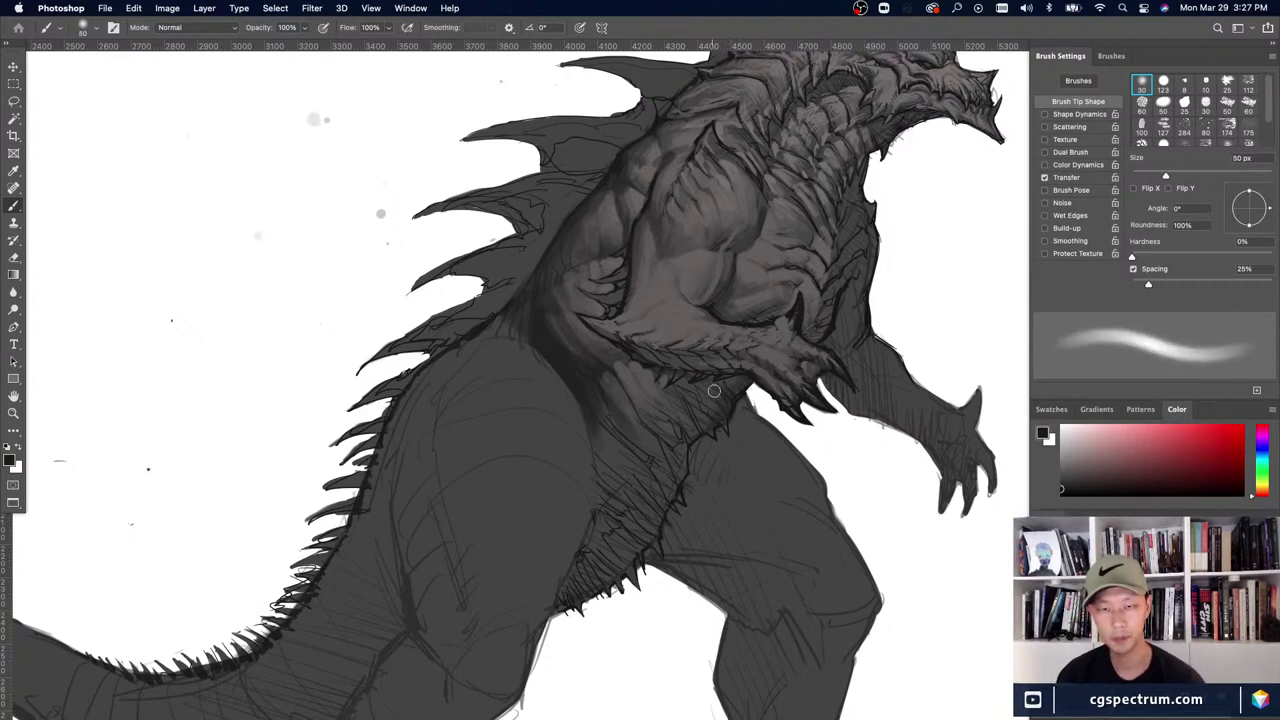
pyautogui.click(1163, 84)
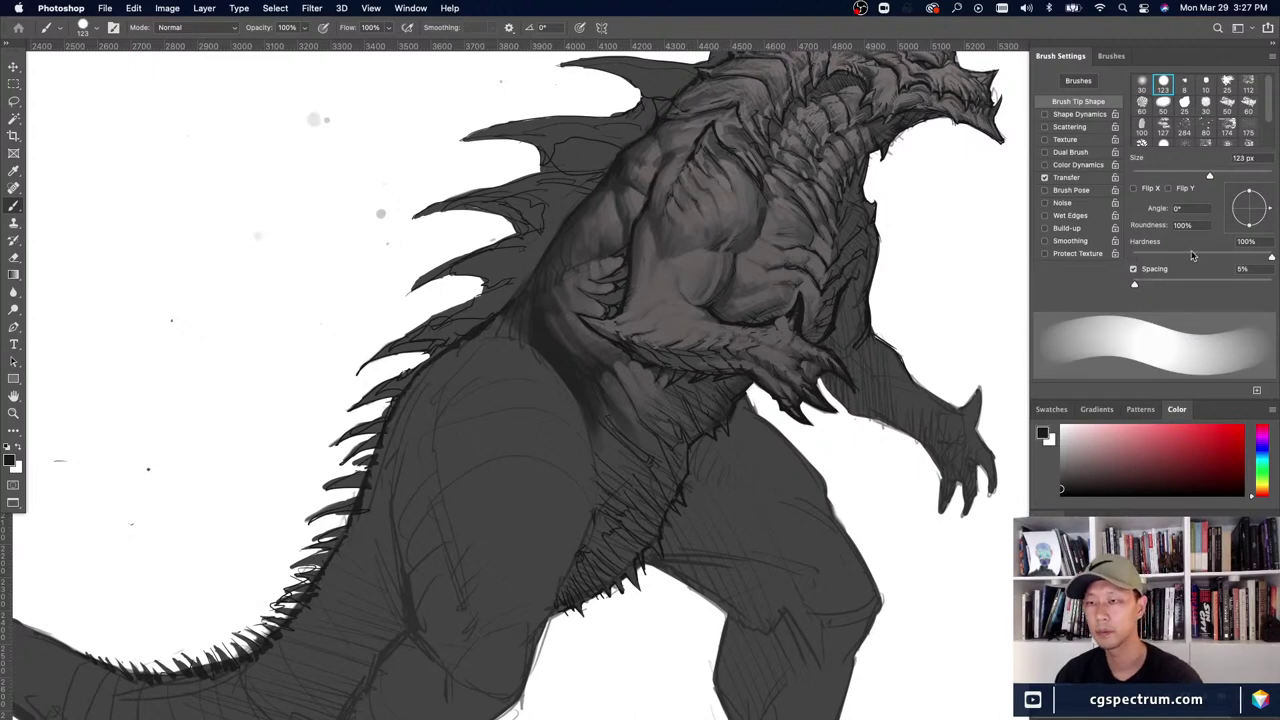
pyautogui.click(1192, 256)
# - Darken the upper belly beneath the forearm and hand with black, using brush sizes between 15 and 45 px
pyautogui.press('[')
pyautogui.press('[')
pyautogui.press('[')
pyautogui.press('[')
pyautogui.press('[')
pyautogui.press('[')
pyautogui.press('[')
pyautogui.press('[')
pyautogui.press('[')
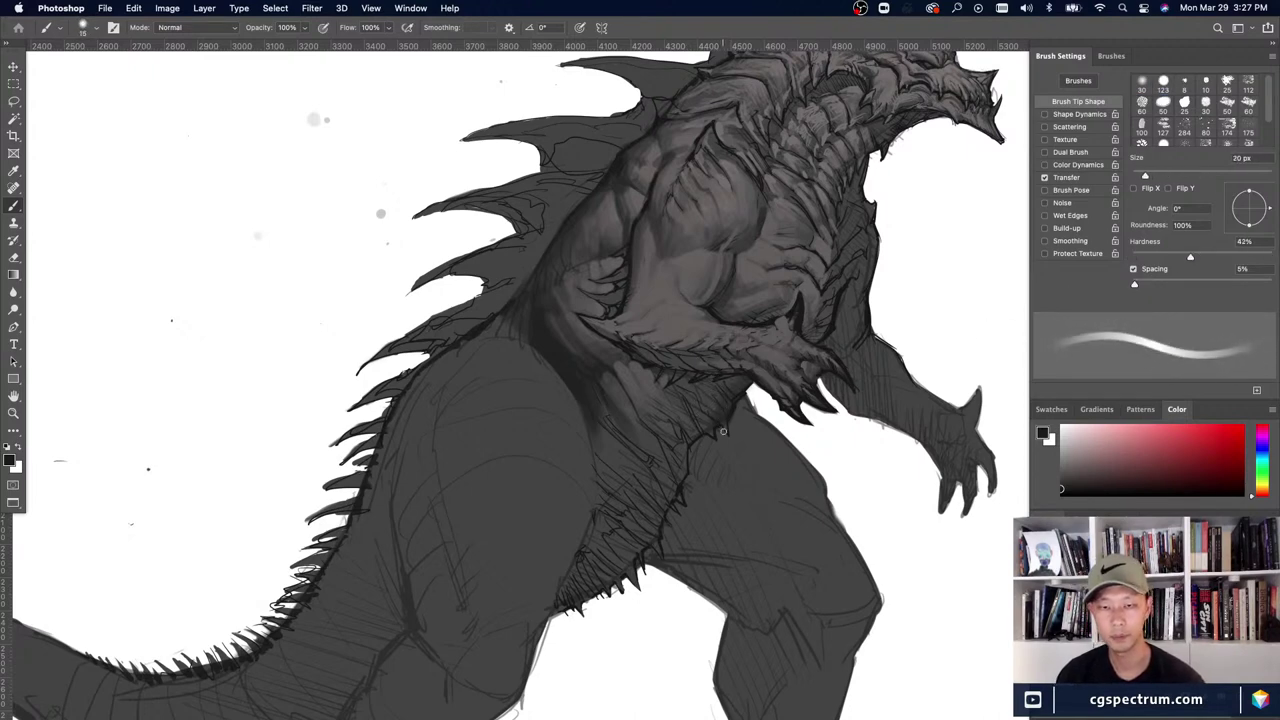
pyautogui.press('[')
pyautogui.press('[')
pyautogui.press('[')
pyautogui.press(']')
pyautogui.press(']')
pyautogui.press(']')
pyautogui.press(']')
pyautogui.press(']')
pyautogui.press(']')
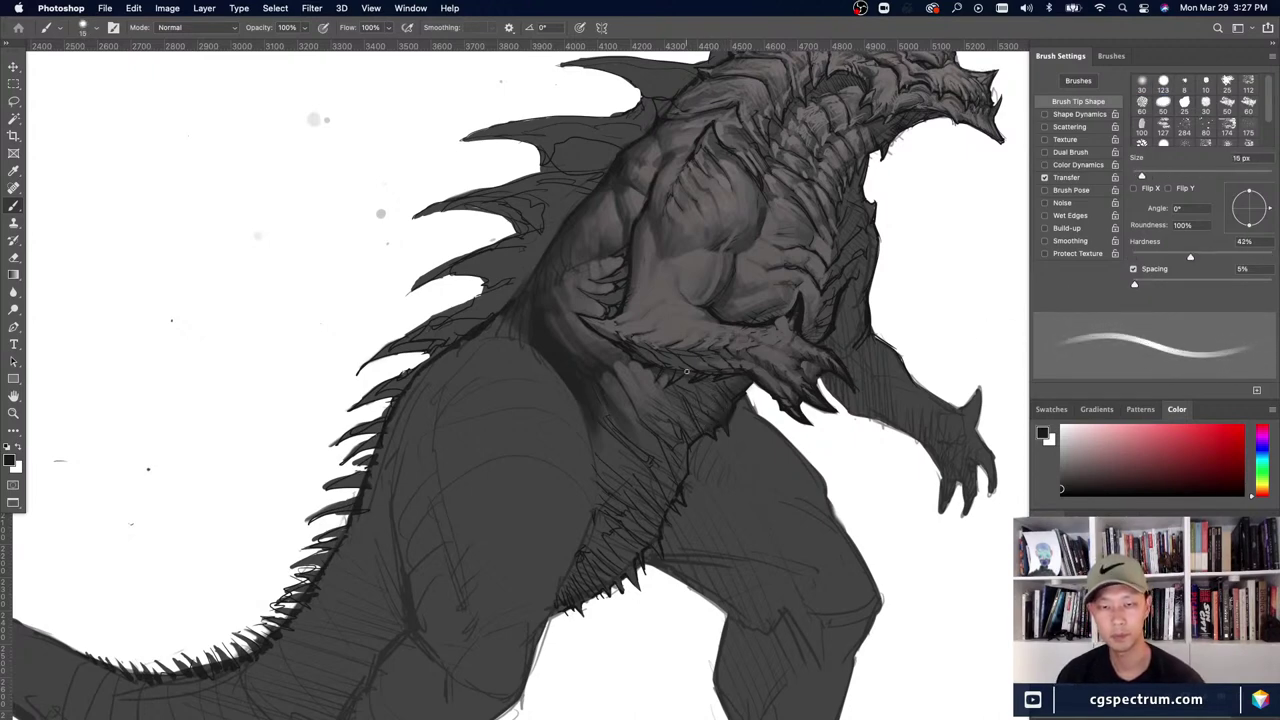
pyautogui.press(']')
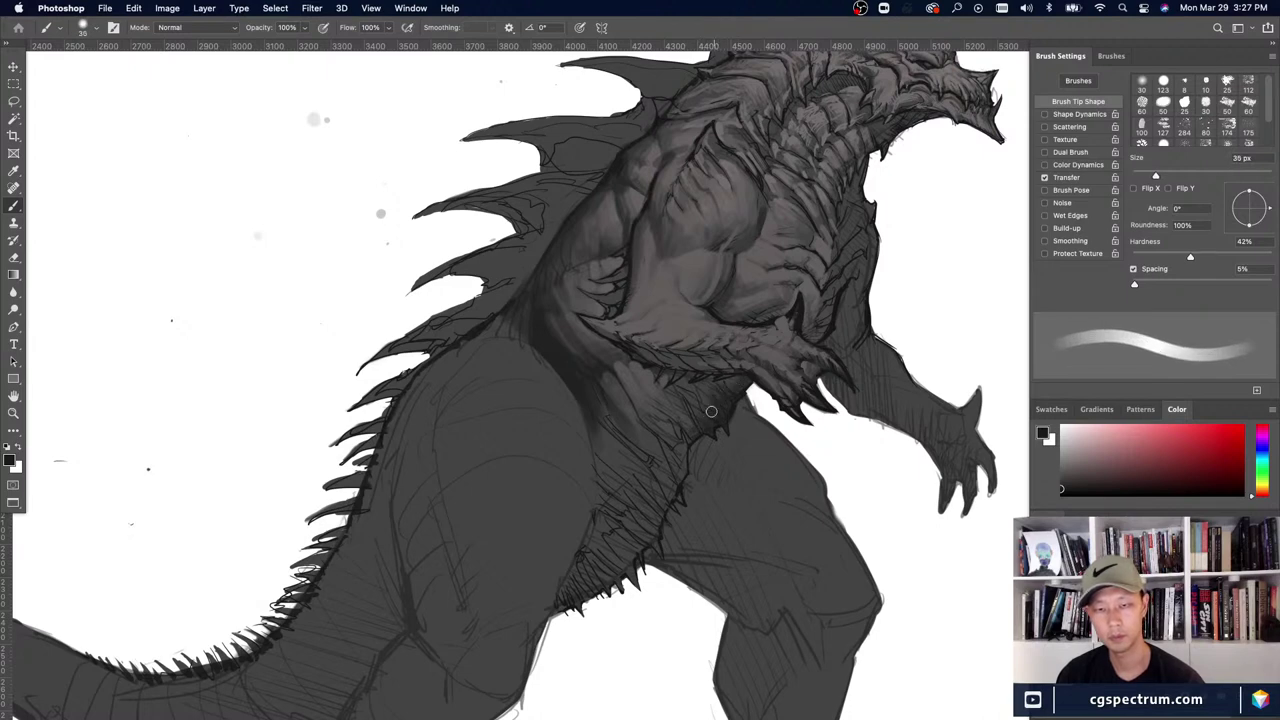
pyautogui.press(']')
pyautogui.press(']')
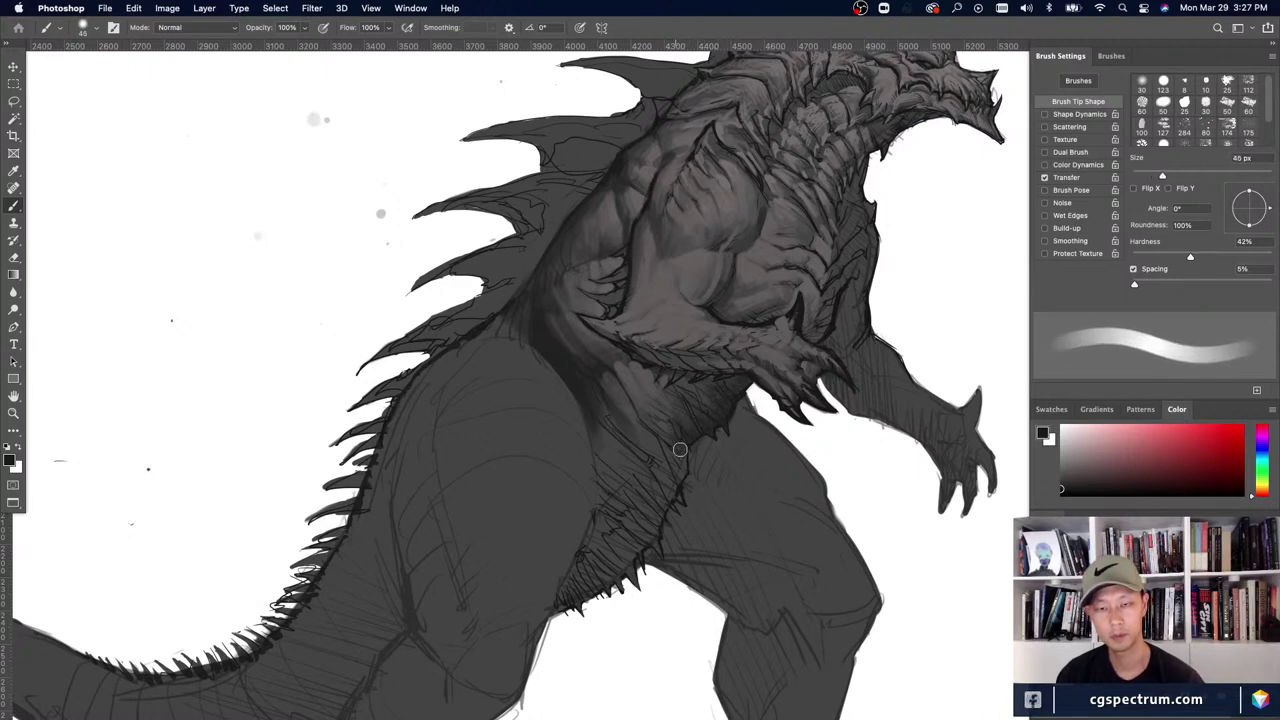
# - Shade the middle of the belly's front edge in black with a 45 px brush, and refine its spikes at 15 to 10 px
pyautogui.press('[')
pyautogui.press('[')
pyautogui.press(']')
pyautogui.press(']')
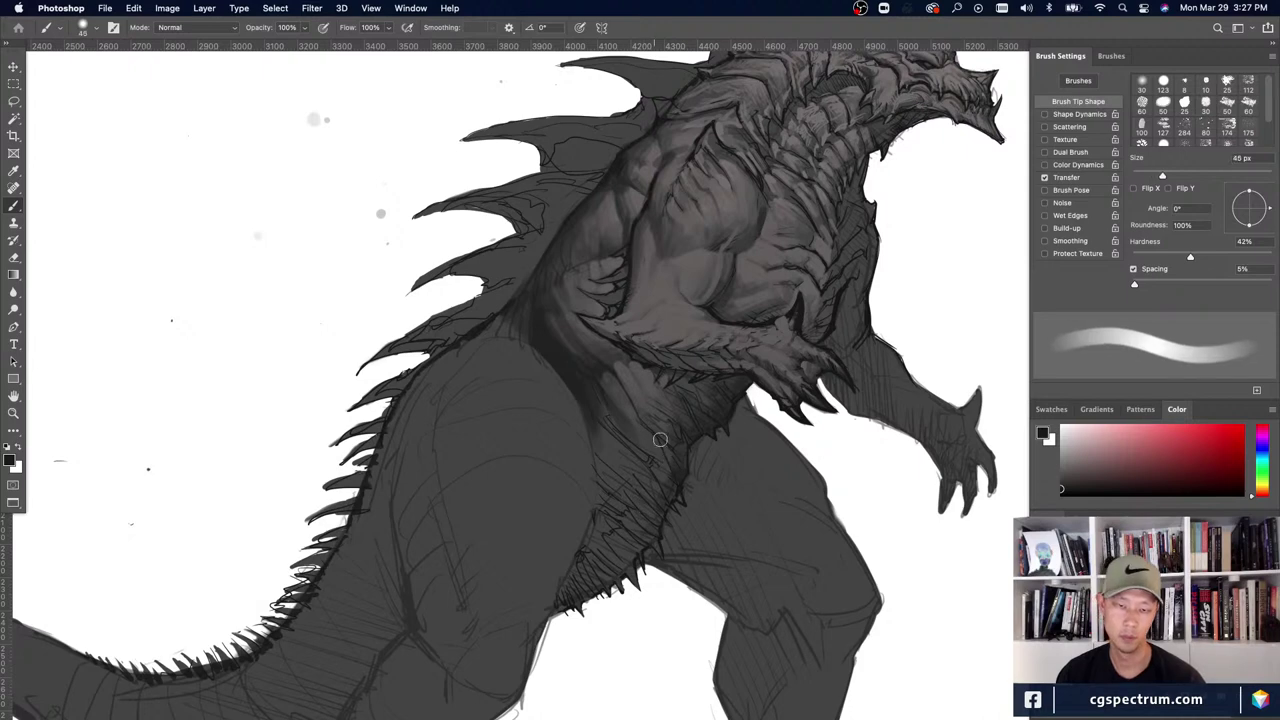
pyautogui.moveTo(660, 440); pyautogui.dragTo(668, 489)
pyautogui.press('[')
pyautogui.press('[')
pyautogui.press('[')
pyautogui.press('[')
pyautogui.press('[')
pyautogui.press('[')
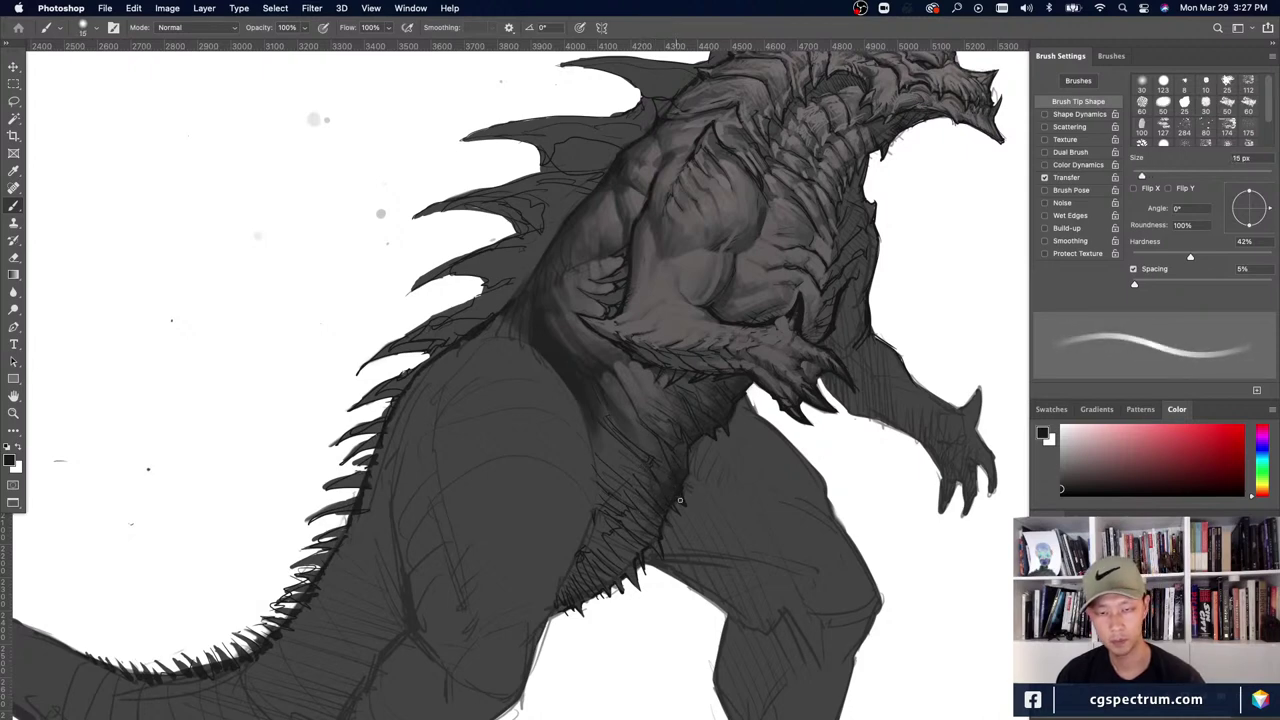
pyautogui.press('[')
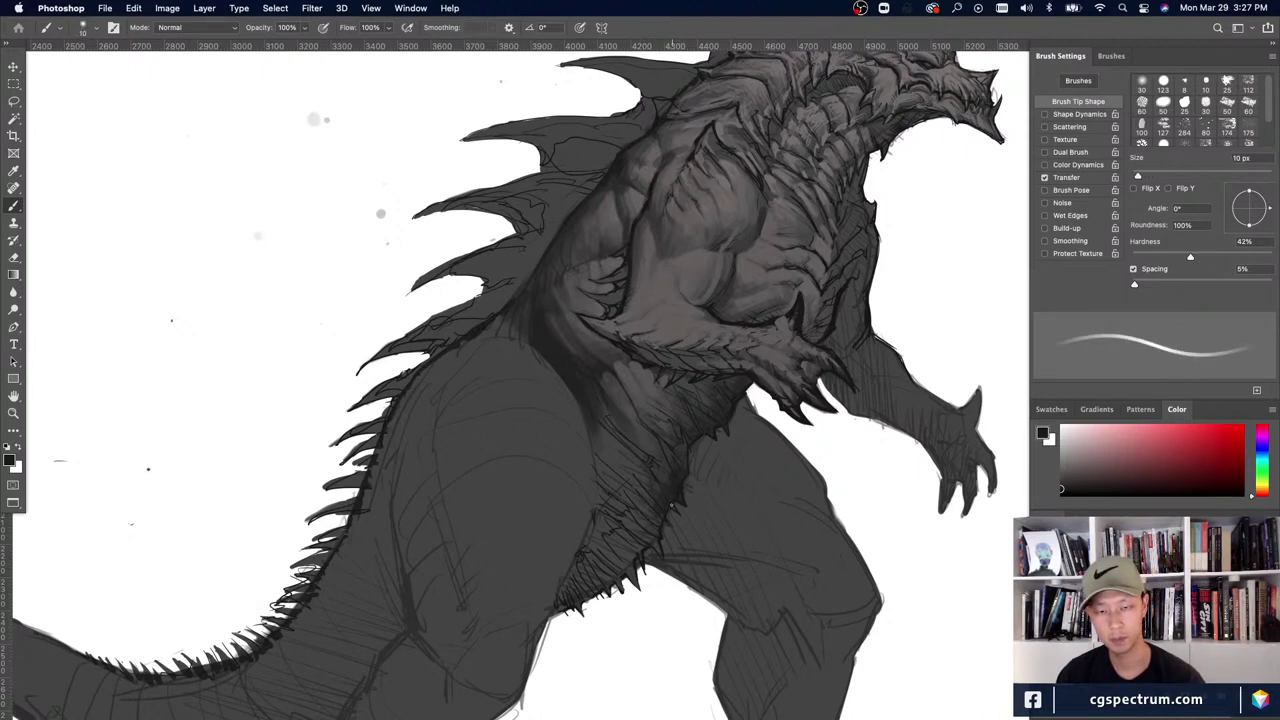
# - Extend the black shading down the belly's front edge to the far thigh, using brush sizes from 10 to 25 px
pyautogui.press(']')
pyautogui.press(']')
pyautogui.press(']')
pyautogui.press('[')
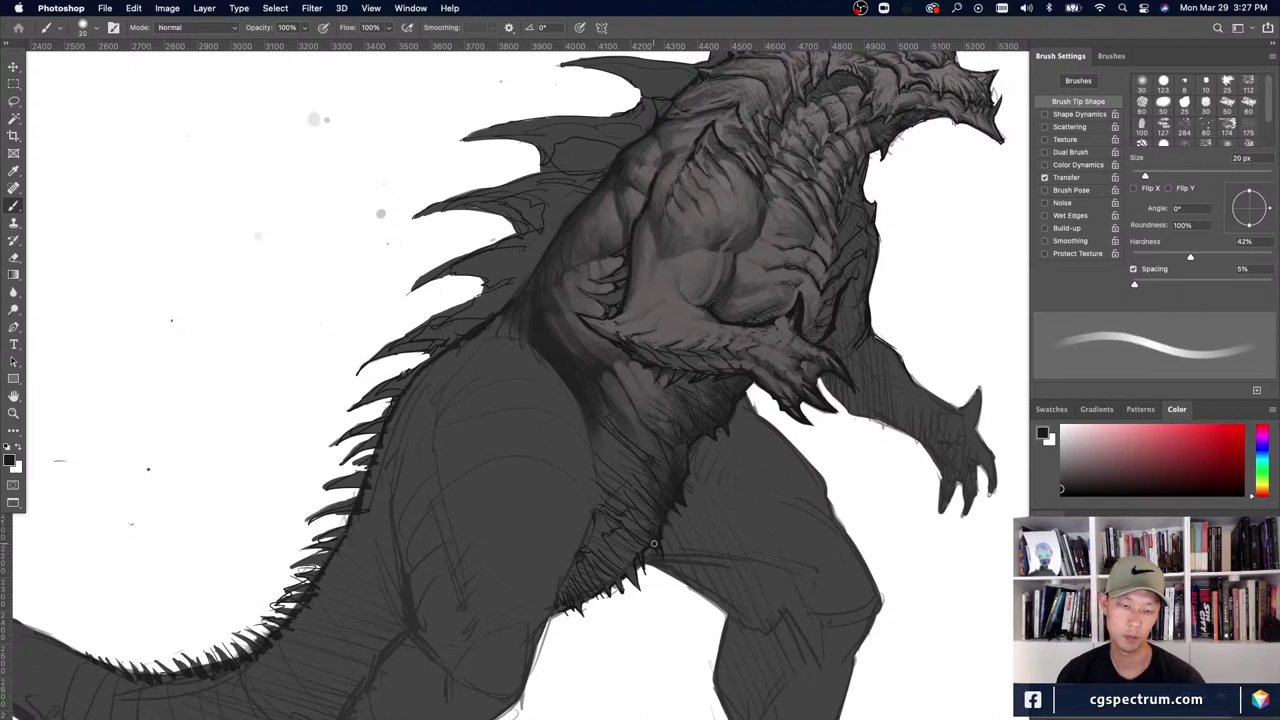
pyautogui.press('[')
pyautogui.press(']')
pyautogui.press(']')
pyautogui.press(']')
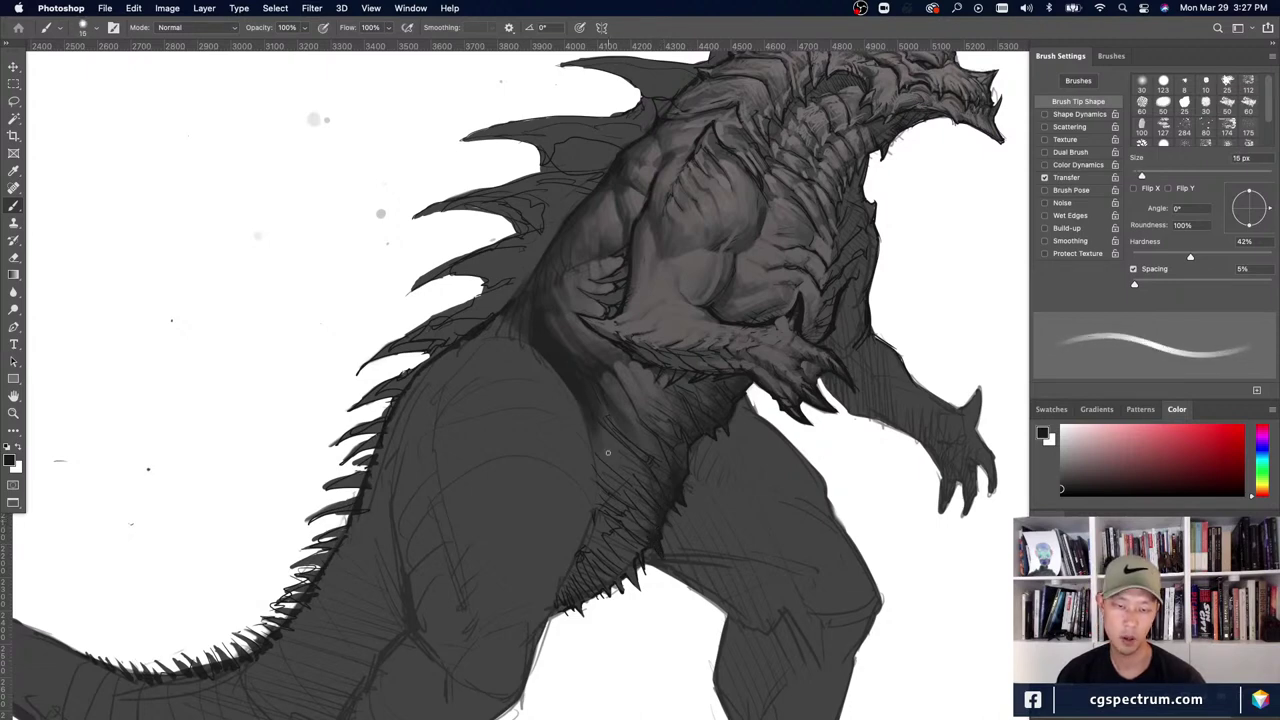
pyautogui.press('[')
pyautogui.press('[')
pyautogui.press('[')
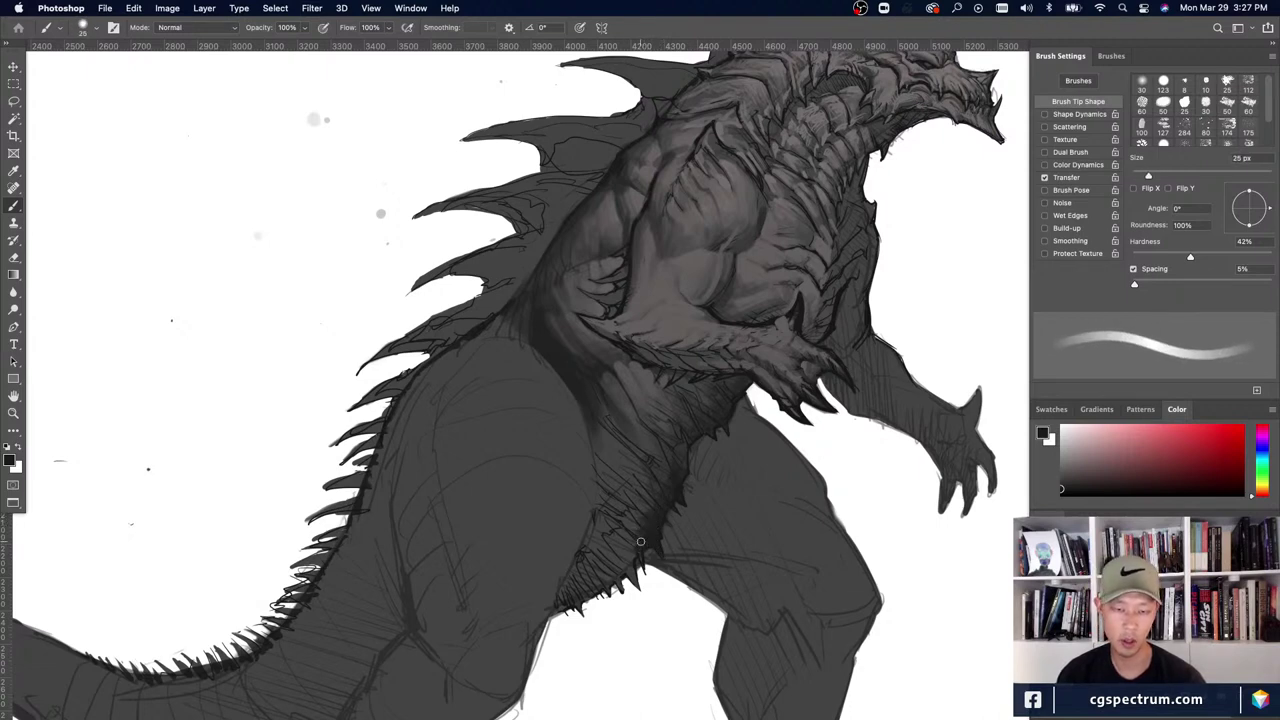
pyautogui.press(']')
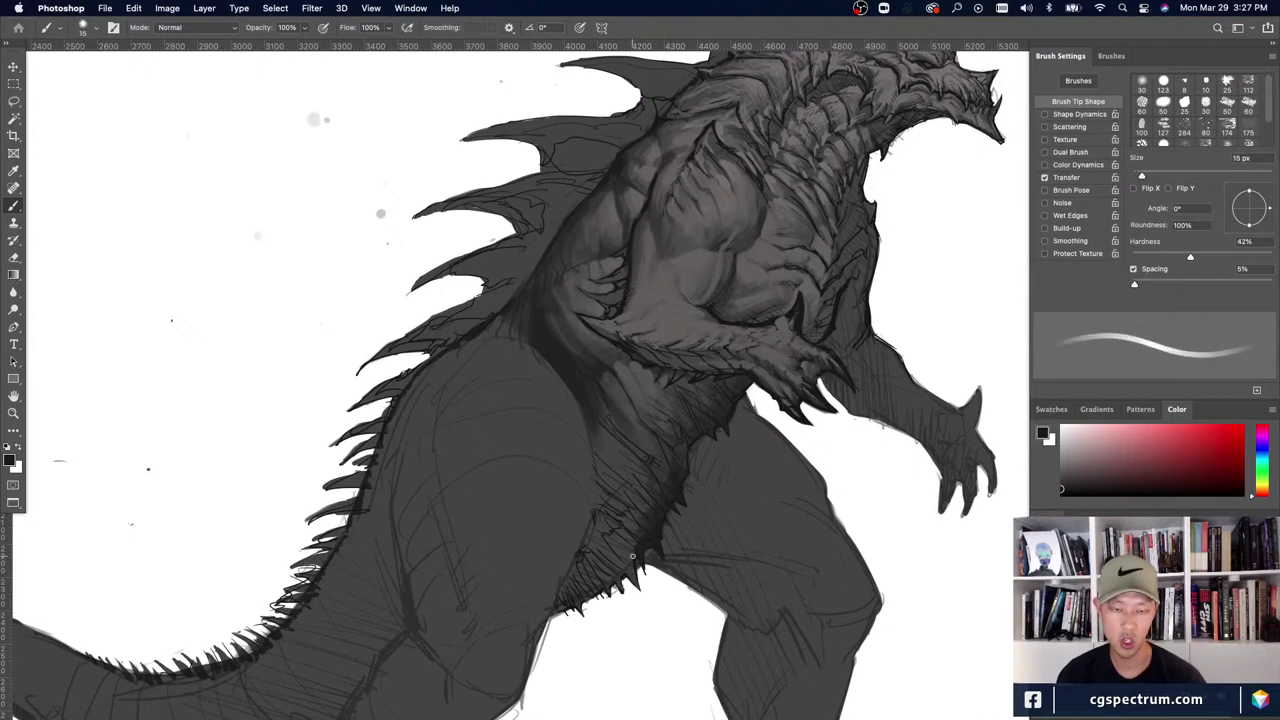
pyautogui.press('[')
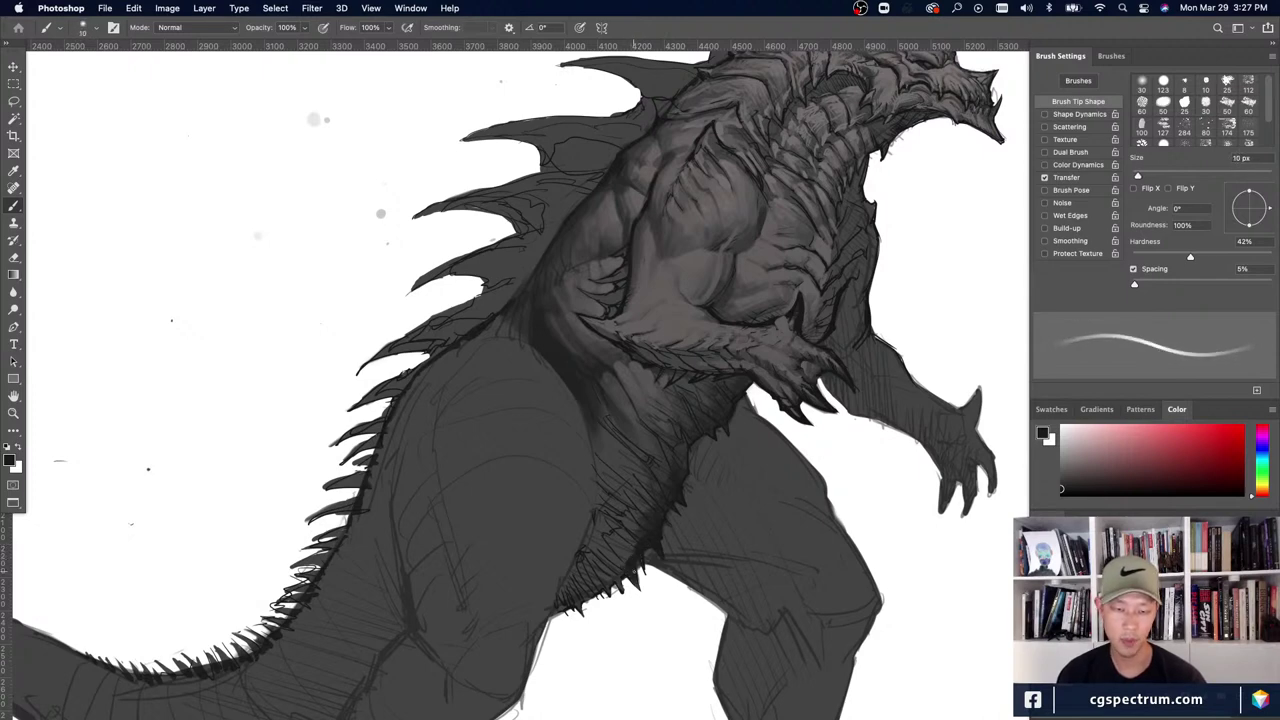
pyautogui.press('e')
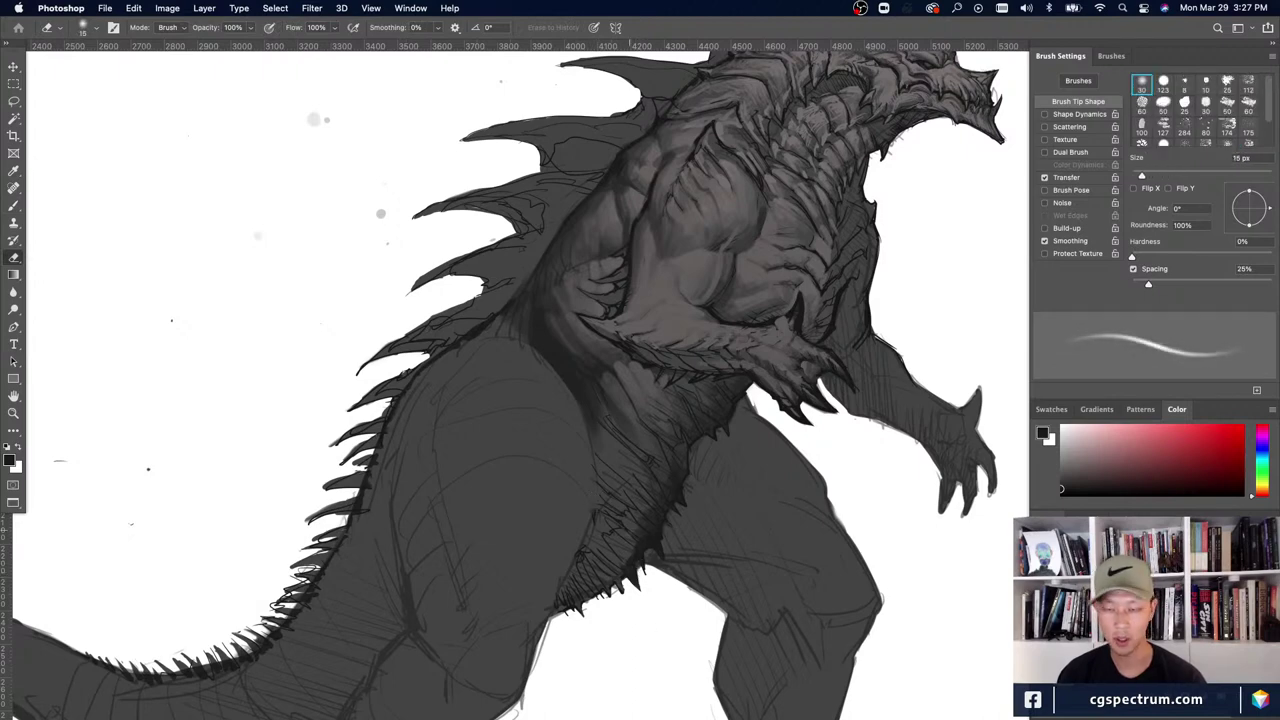
pyautogui.press('b')
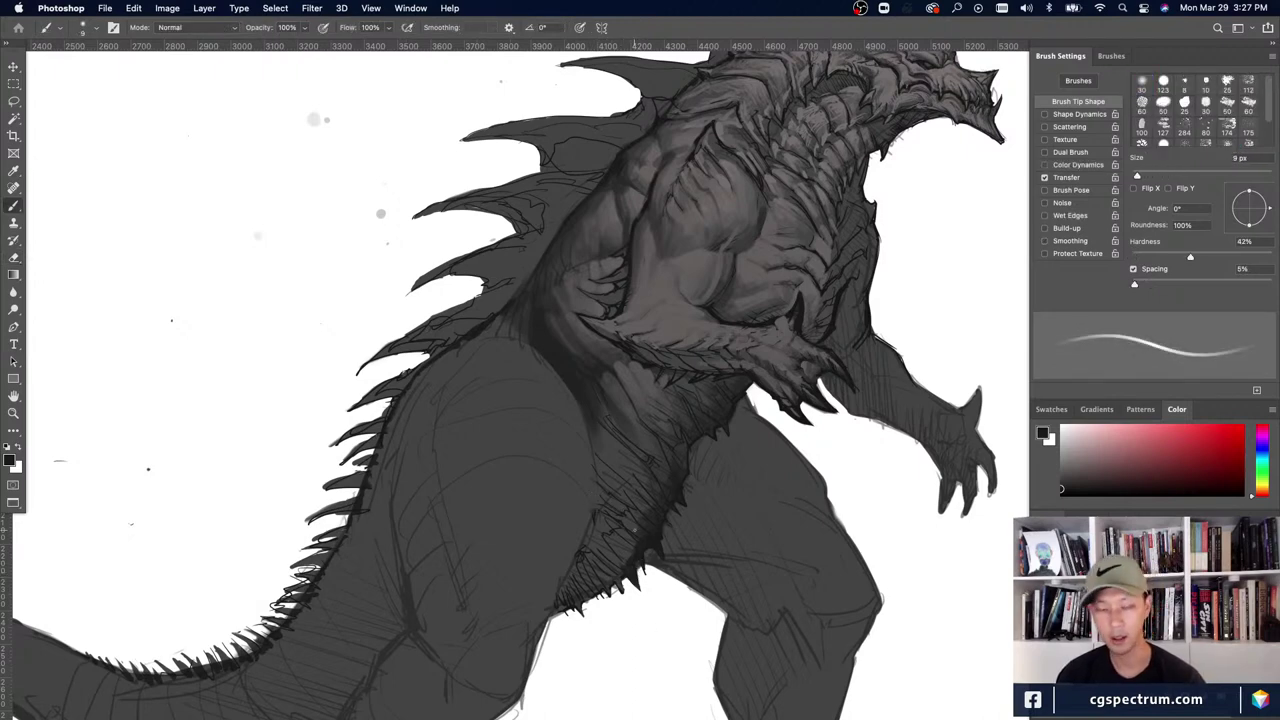
# - Shade the lower belly near its bottom spikes in black at 25 px, and define the creases at 10 to 7 px
pyautogui.press(']')
pyautogui.press(']')
pyautogui.press(']')
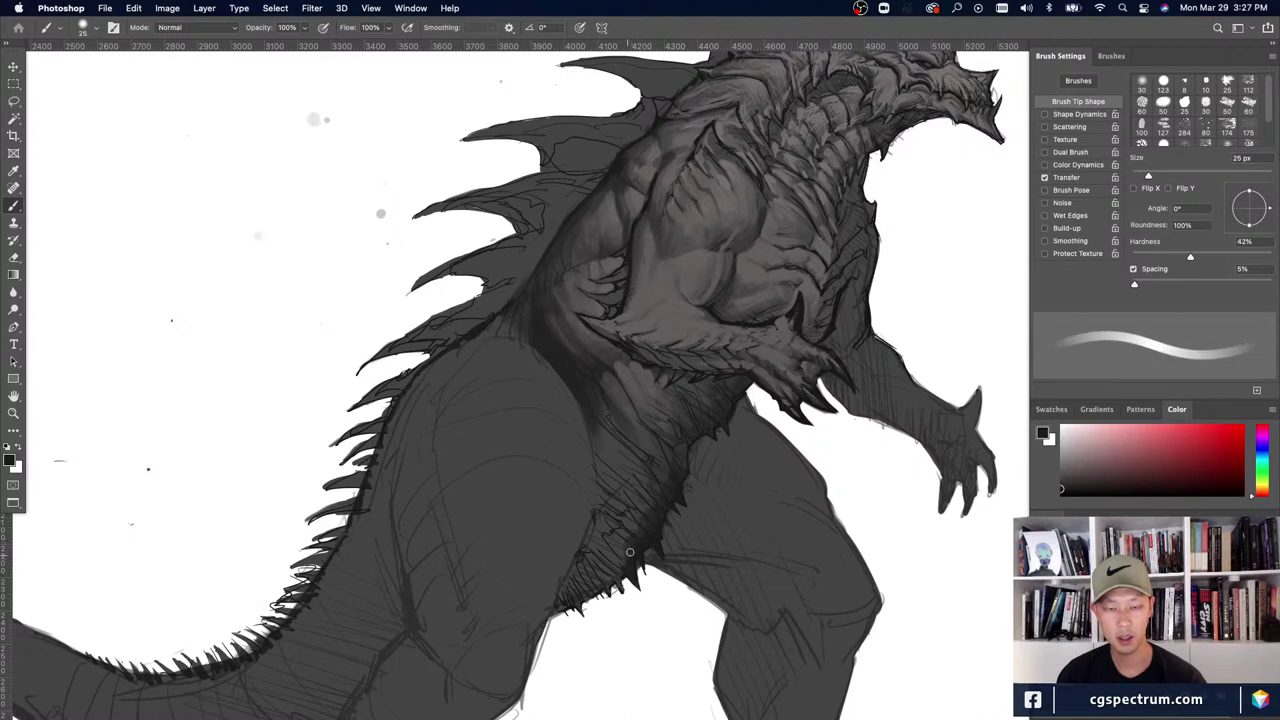
pyautogui.press(']')
pyautogui.press('[')
pyautogui.press('[')
pyautogui.press('[')
pyautogui.press('[')
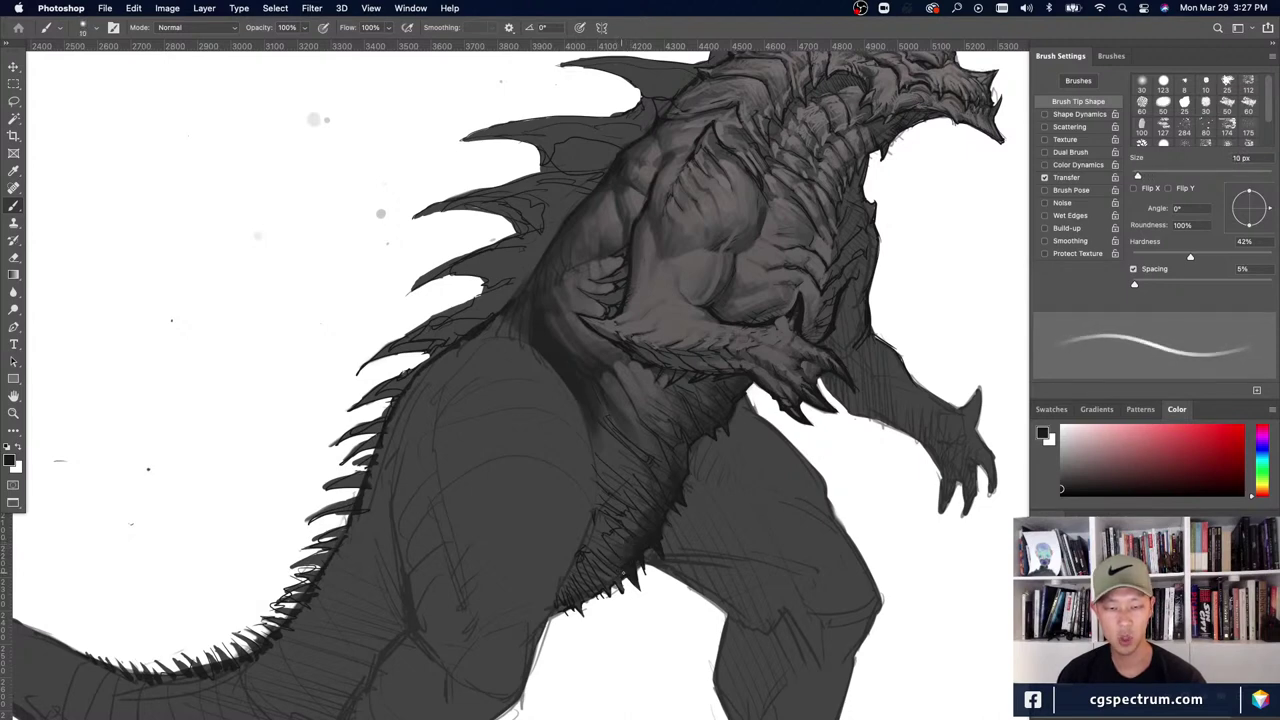
pyautogui.press('[')
pyautogui.press('[')
pyautogui.press('[')
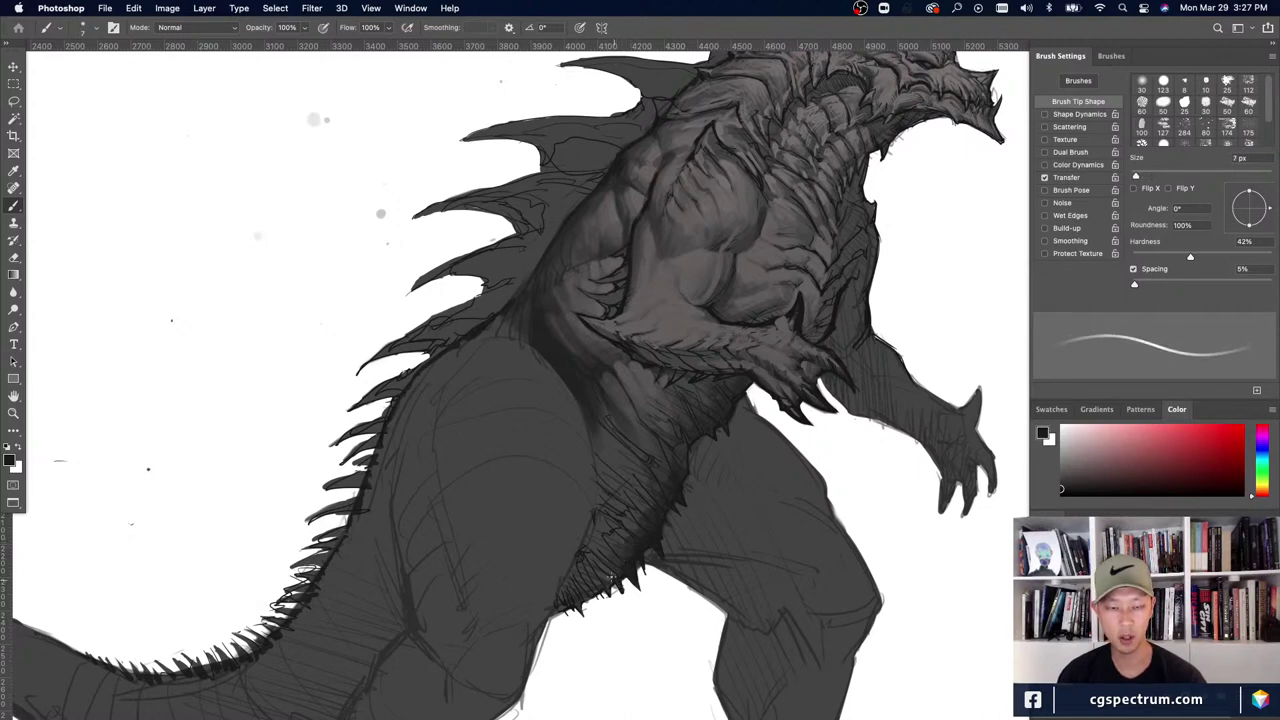
# - Build broad black shadow over the lower belly between the thighs, enlarging the brush from 30 to 70 px
pyautogui.press(']')
pyautogui.press(']')
pyautogui.press(']')
pyautogui.press(']')
pyautogui.press(']')
pyautogui.press(']')
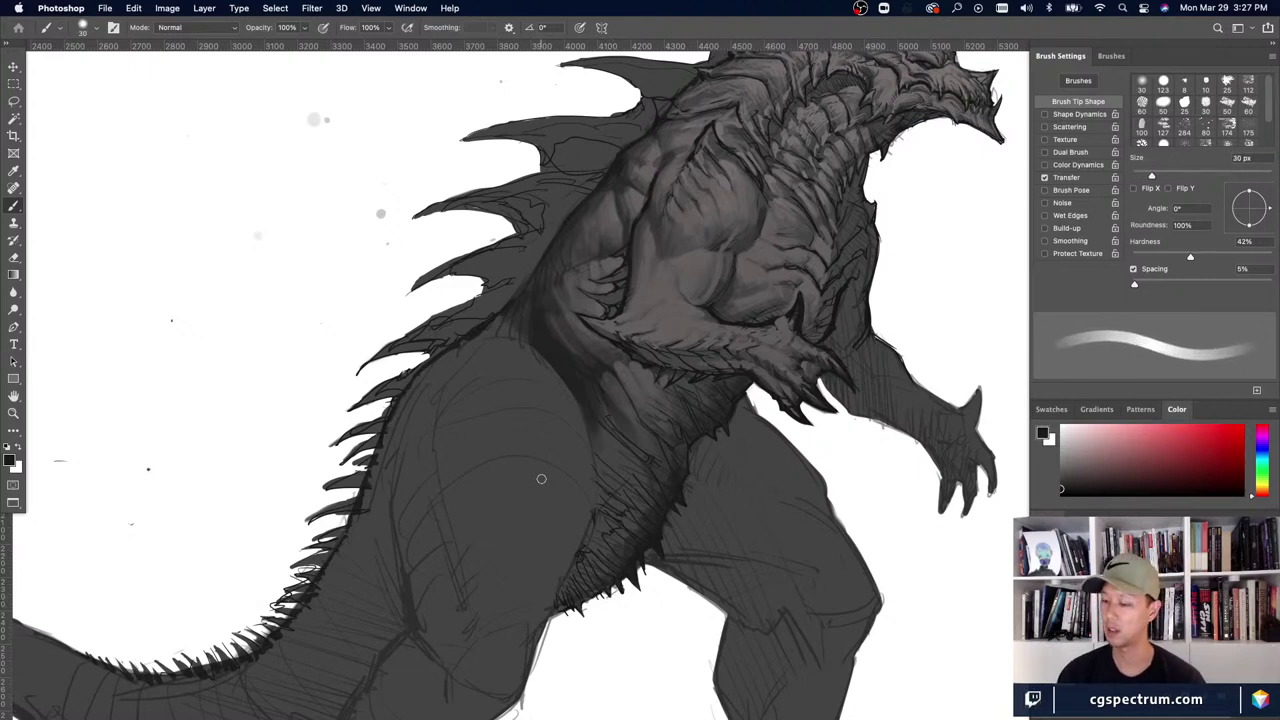
pyautogui.press(']')
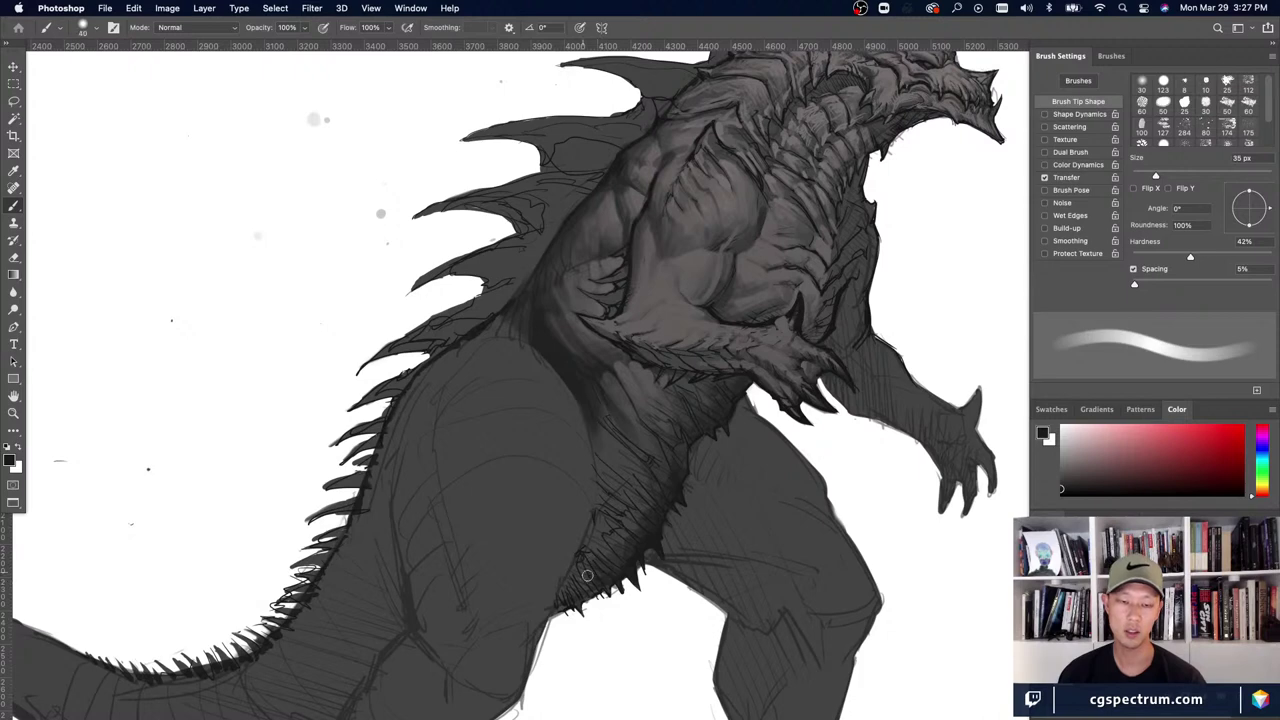
pyautogui.press(']')
pyautogui.press(']')
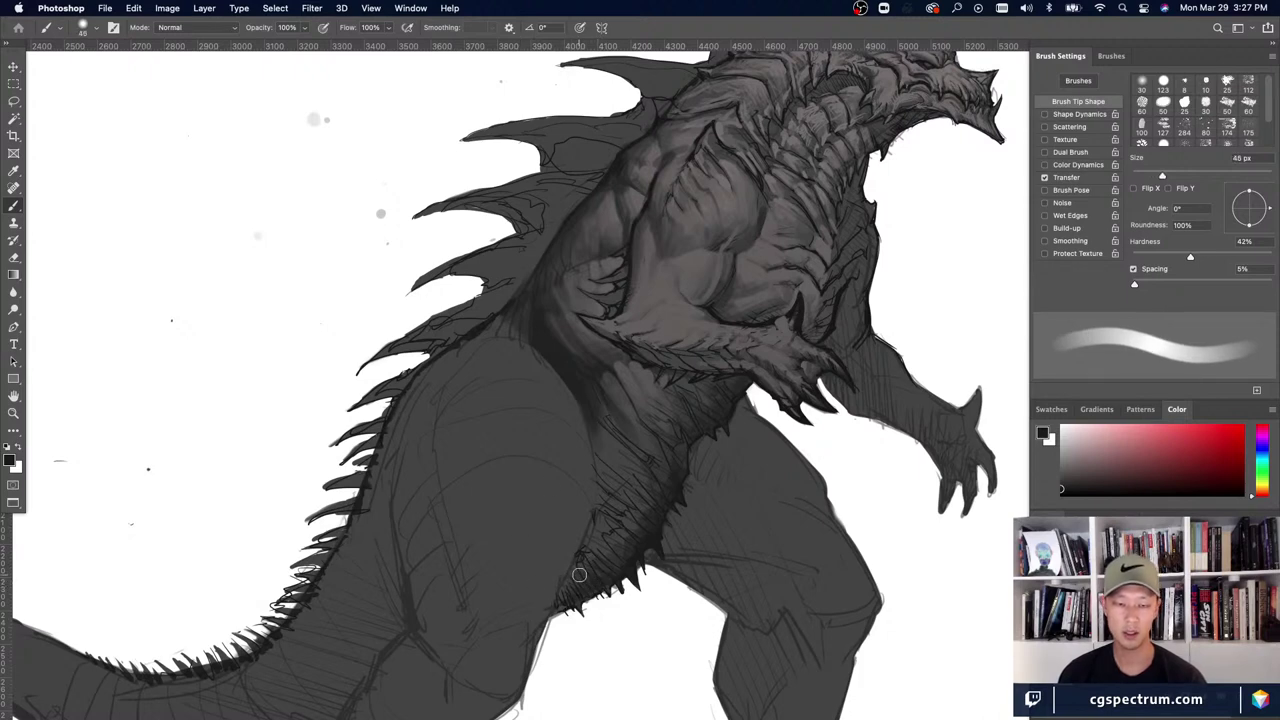
pyautogui.press(']')
pyautogui.press(']')
pyautogui.press(']')
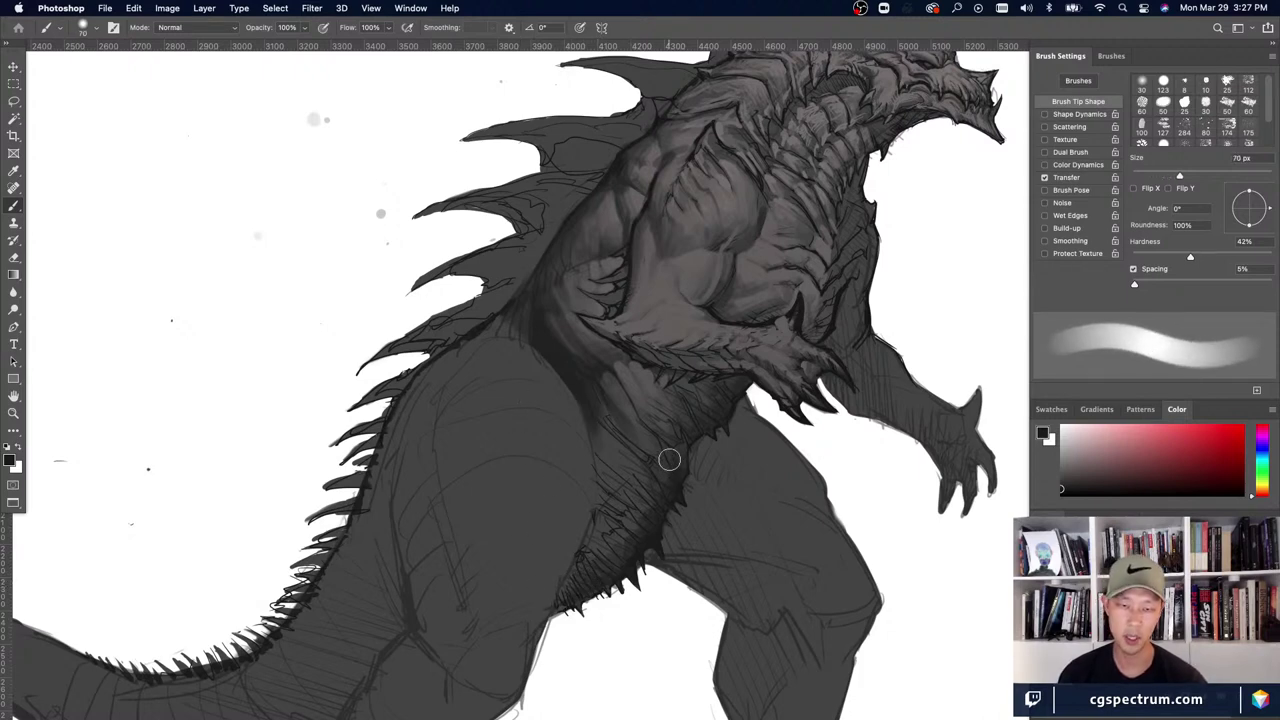
# - Deepen the shadow where the lower belly tucks behind the near thigh, using black brushes from 60 down to 30 px
pyautogui.press('[')
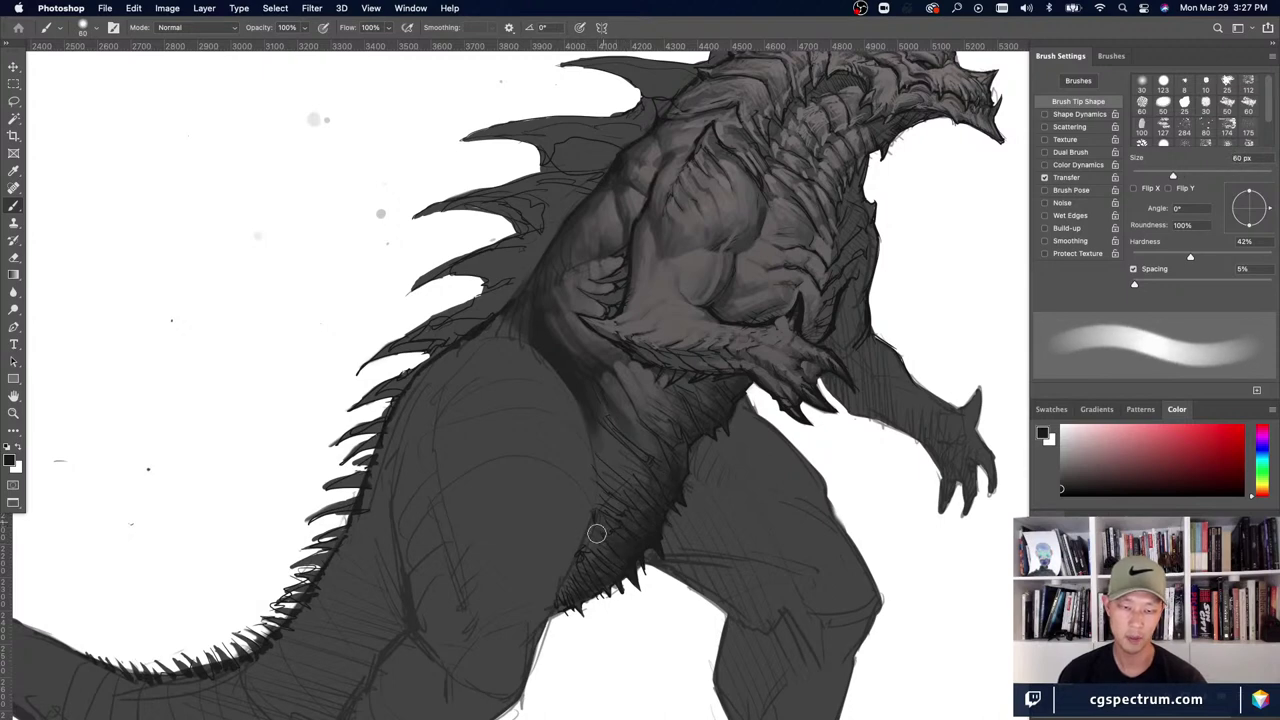
pyautogui.press('[')
pyautogui.press('[')
pyautogui.press('[')
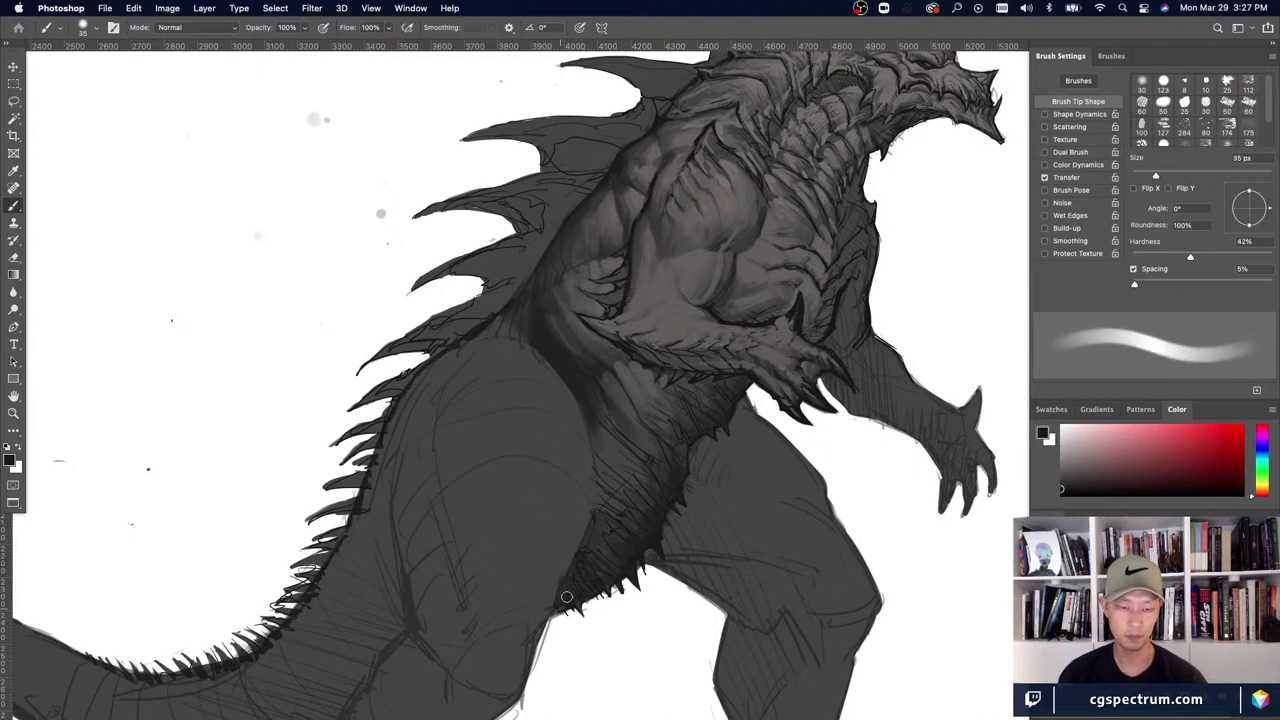
pyautogui.press('[')
pyautogui.press('[')
pyautogui.press('[')
pyautogui.press(']')
pyautogui.press(']')
pyautogui.press(']')
pyautogui.press(']')
pyautogui.press(']')
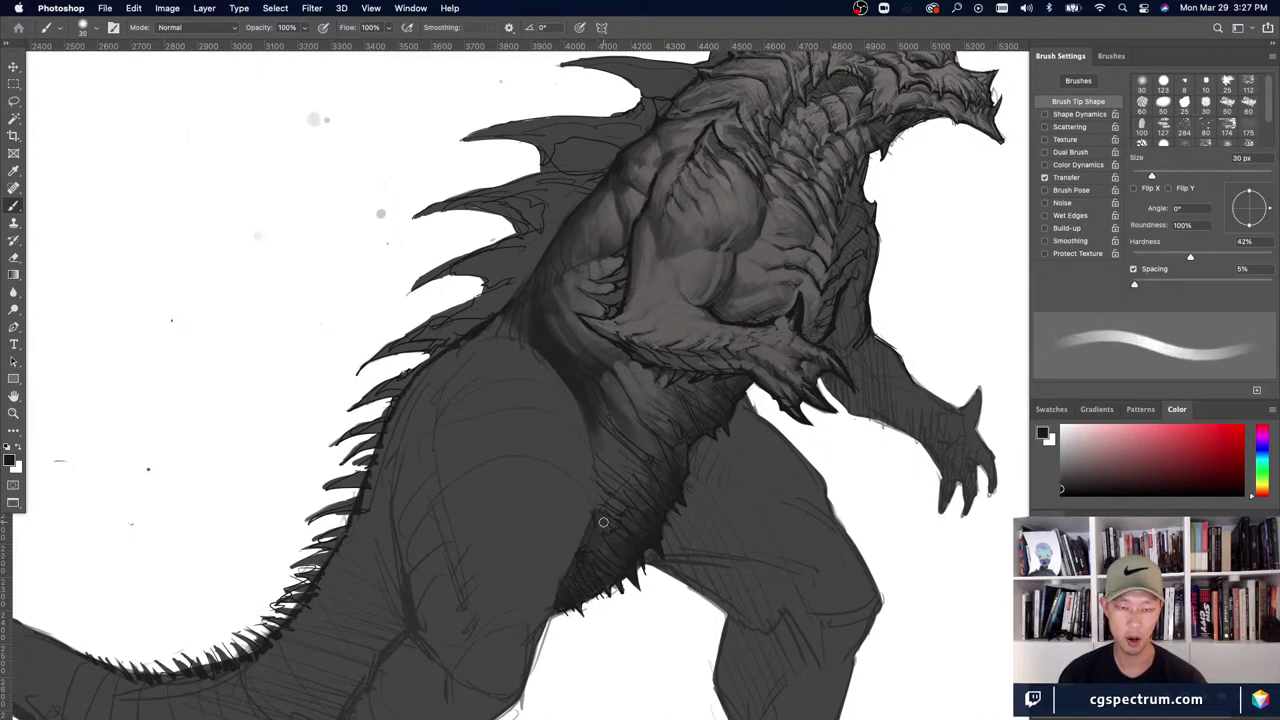
# - Build soft black shadow on the upper belly beside the near thigh, enlarging the brush to 60 and 70 px
pyautogui.press(']')
pyautogui.press(']')
pyautogui.press(']')
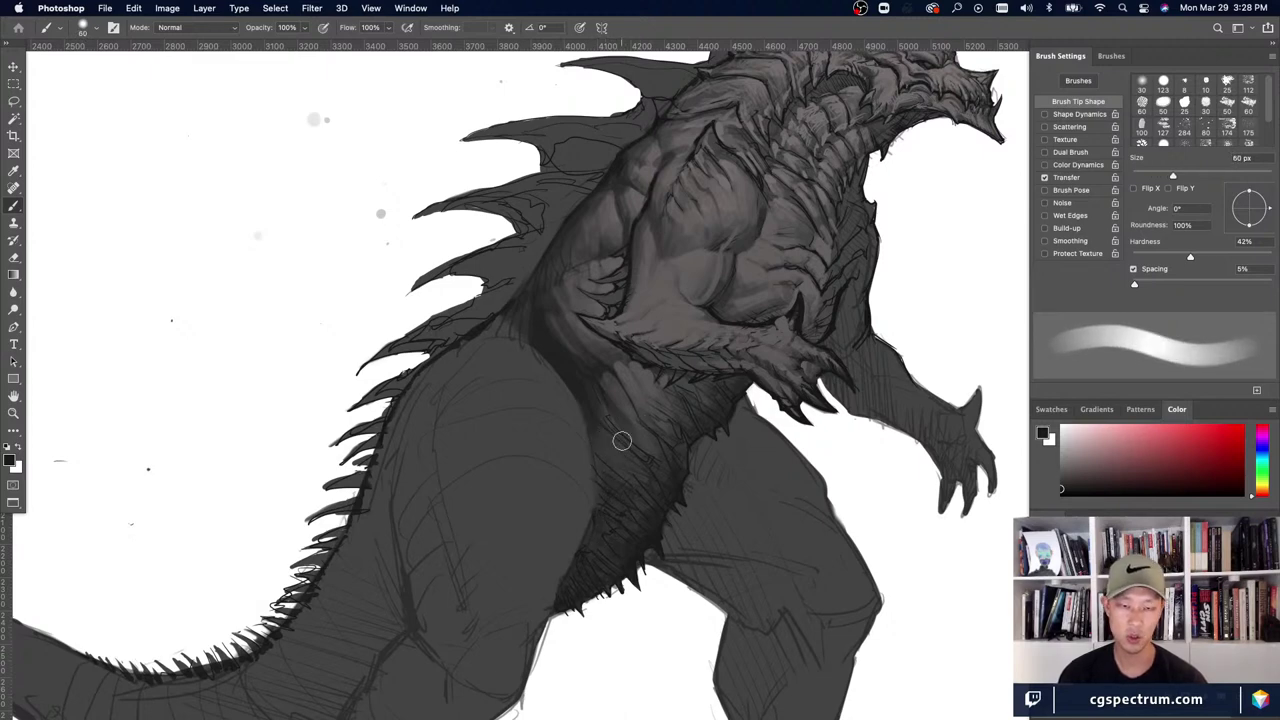
pyautogui.press(']')
pyautogui.press(']')
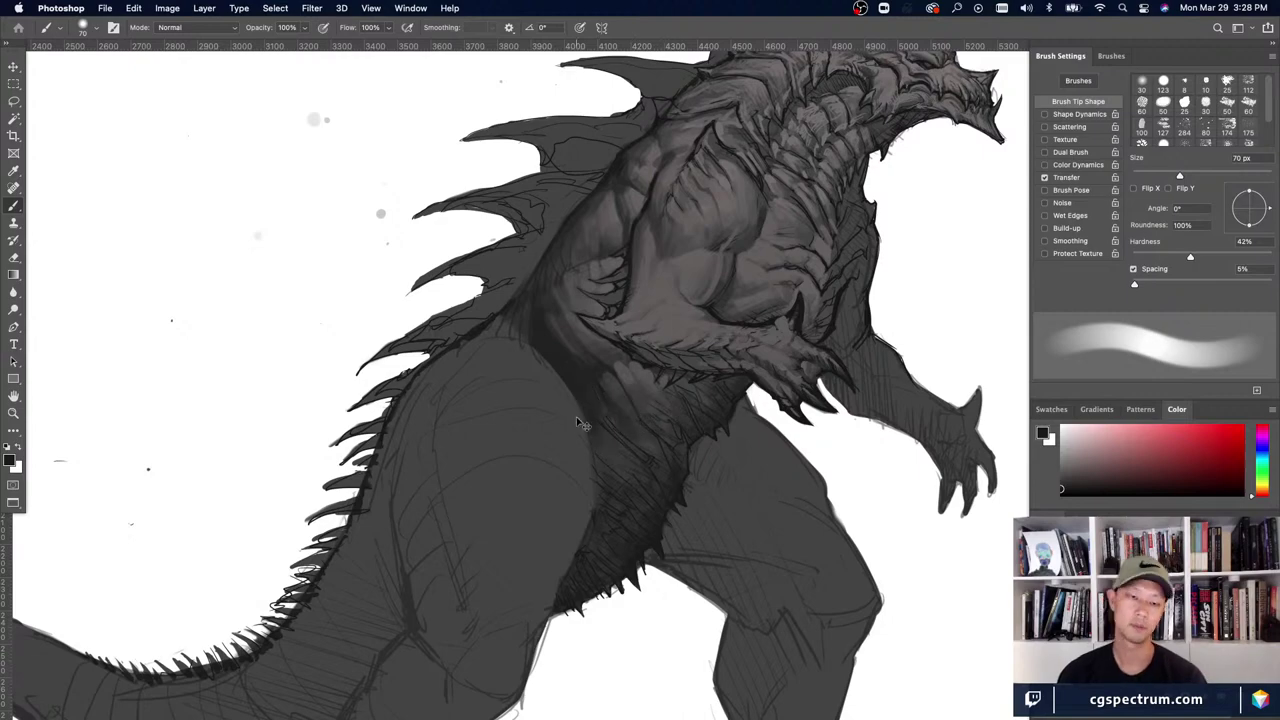
pyautogui.press('super+minus')
pyautogui.press('super+minus')
pyautogui.press('super+plus')
pyautogui.press('super+plus')
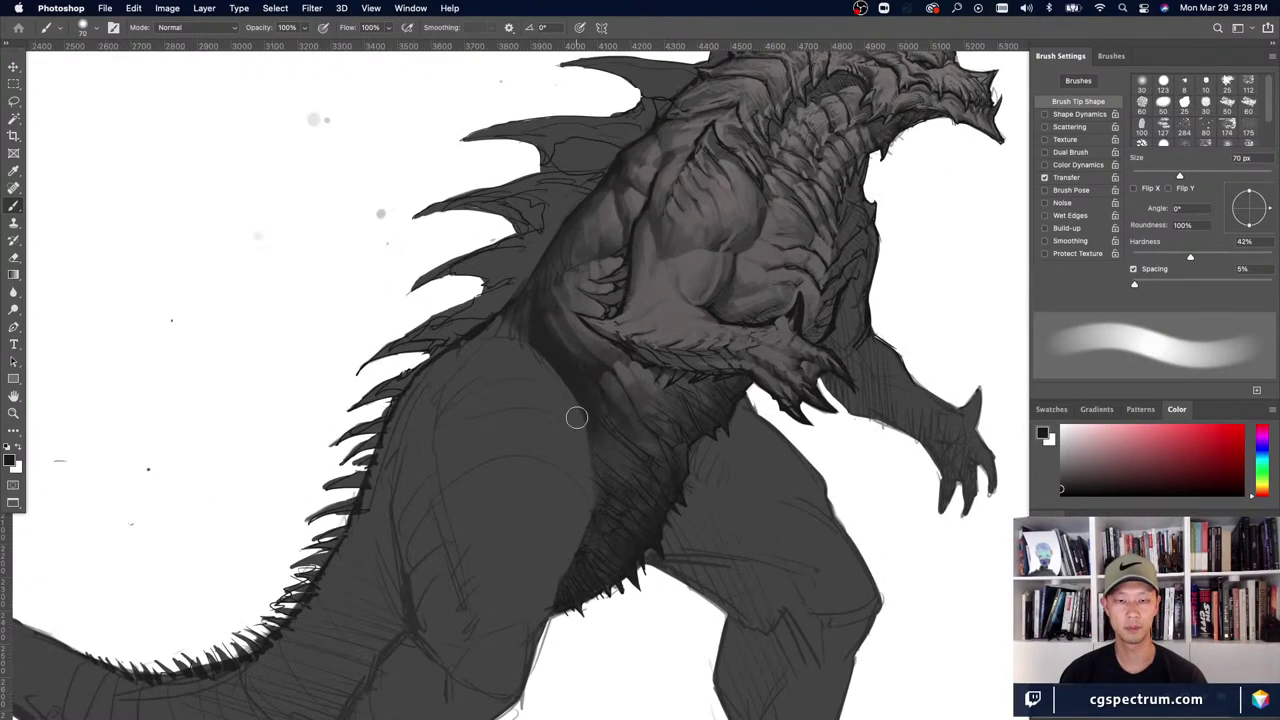
# - Reduce the brush to 15 px and examine the shading across the whole creature, including its legs and tail
pyautogui.press('[')
pyautogui.press('[')
pyautogui.press('[')
pyautogui.press('[')
pyautogui.press('[')
pyautogui.press('[')
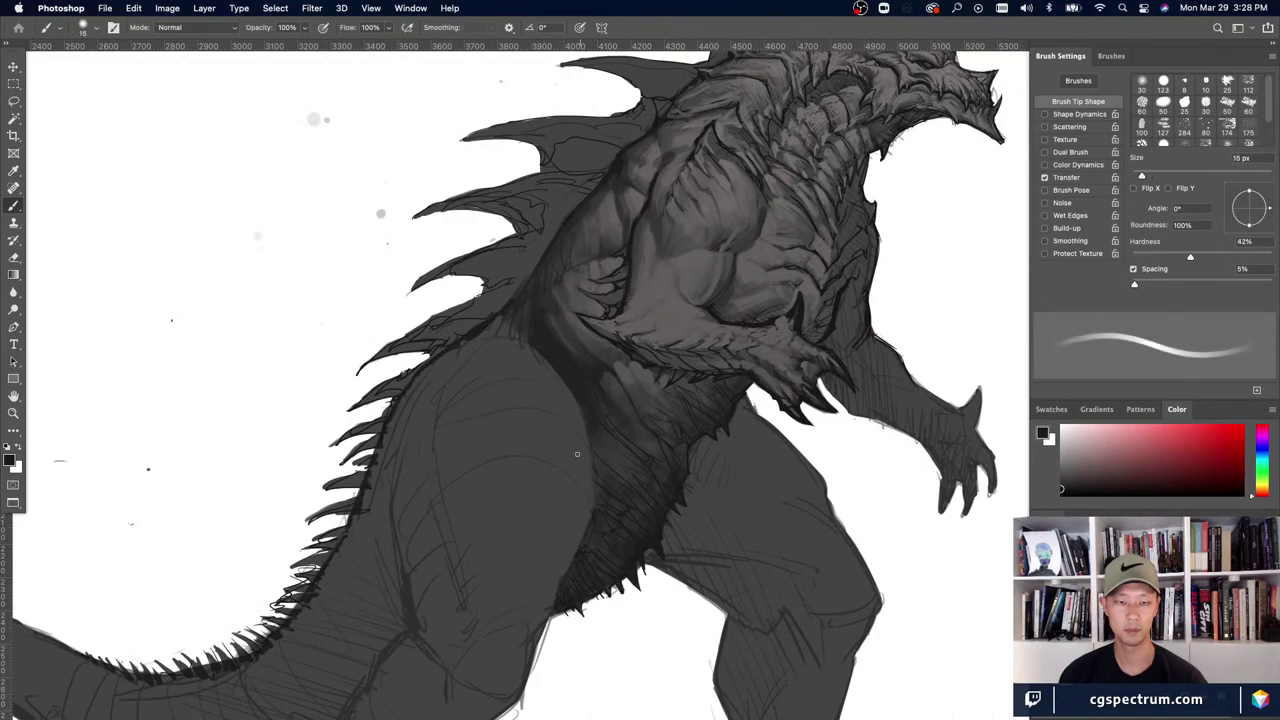
pyautogui.press('super+minus')
pyautogui.press('super+minus')
pyautogui.press('super+minus')
pyautogui.press('super+minus')
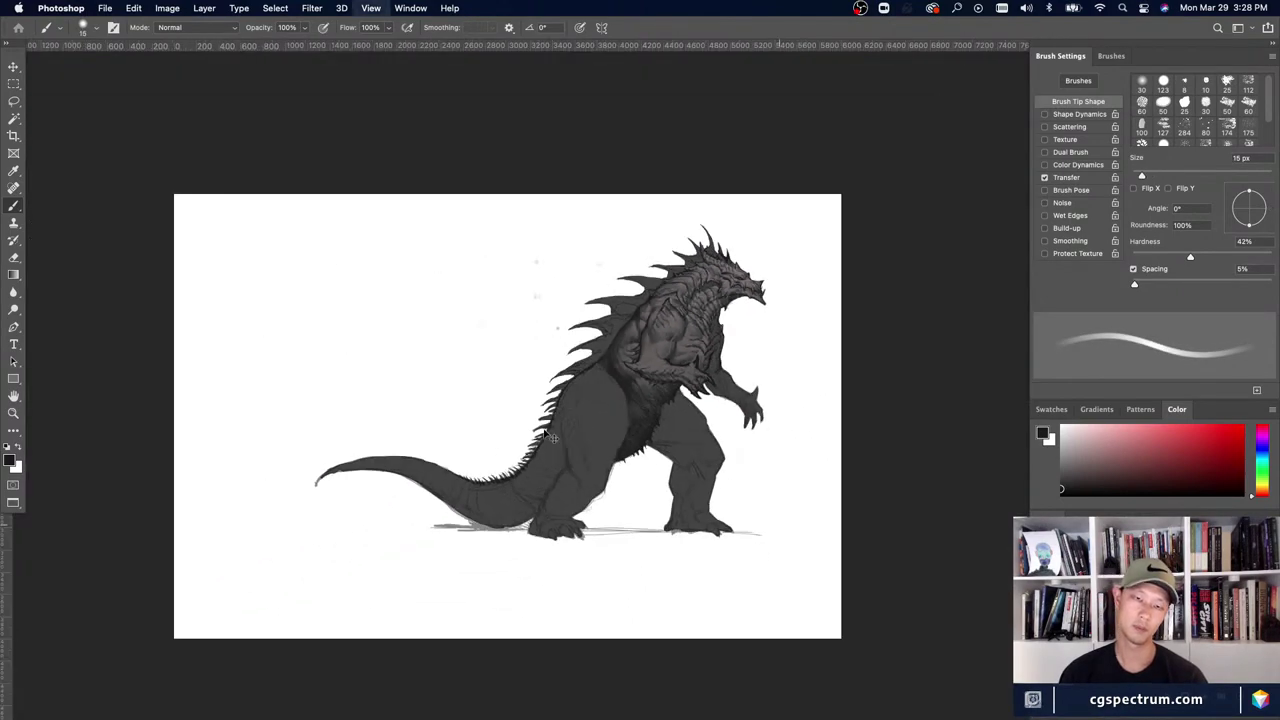
pyautogui.press('super+plus')
pyautogui.press('super+plus')
pyautogui.press('super+plus')
pyautogui.press('super+plus')
pyautogui.moveTo(684, 612); pyautogui.dragTo(674, 560)
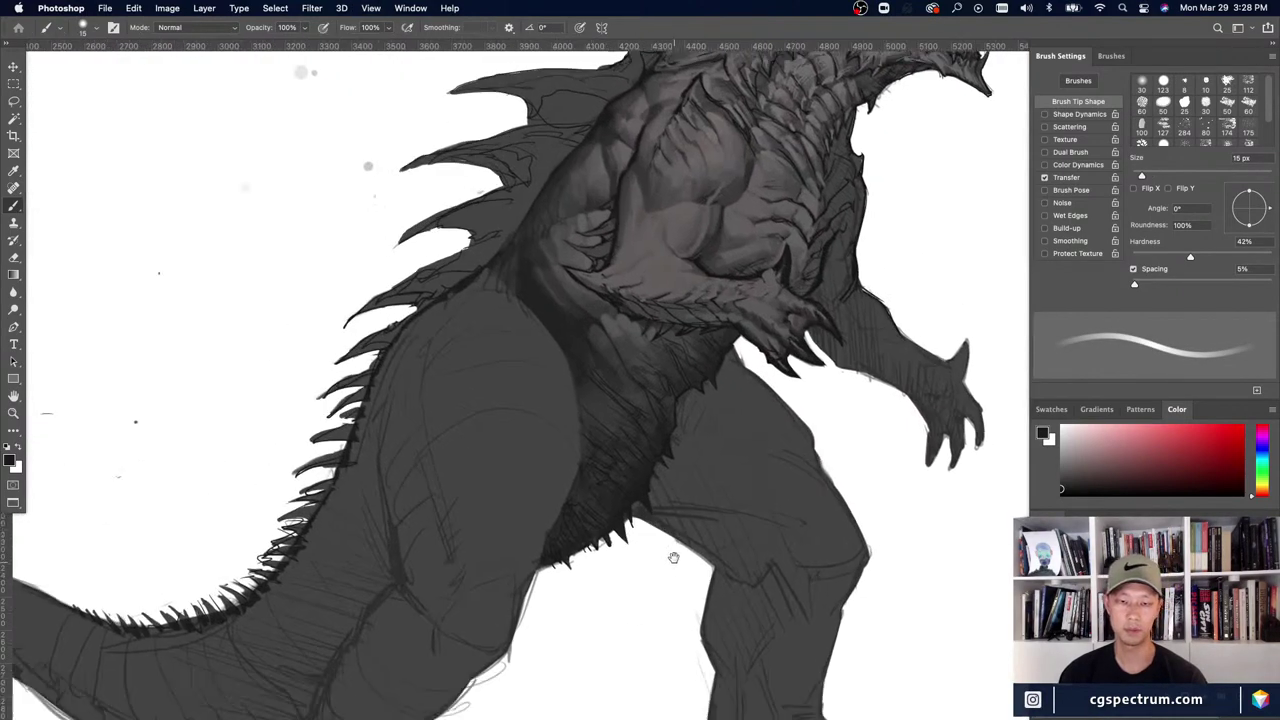
pyautogui.press('super+minus')
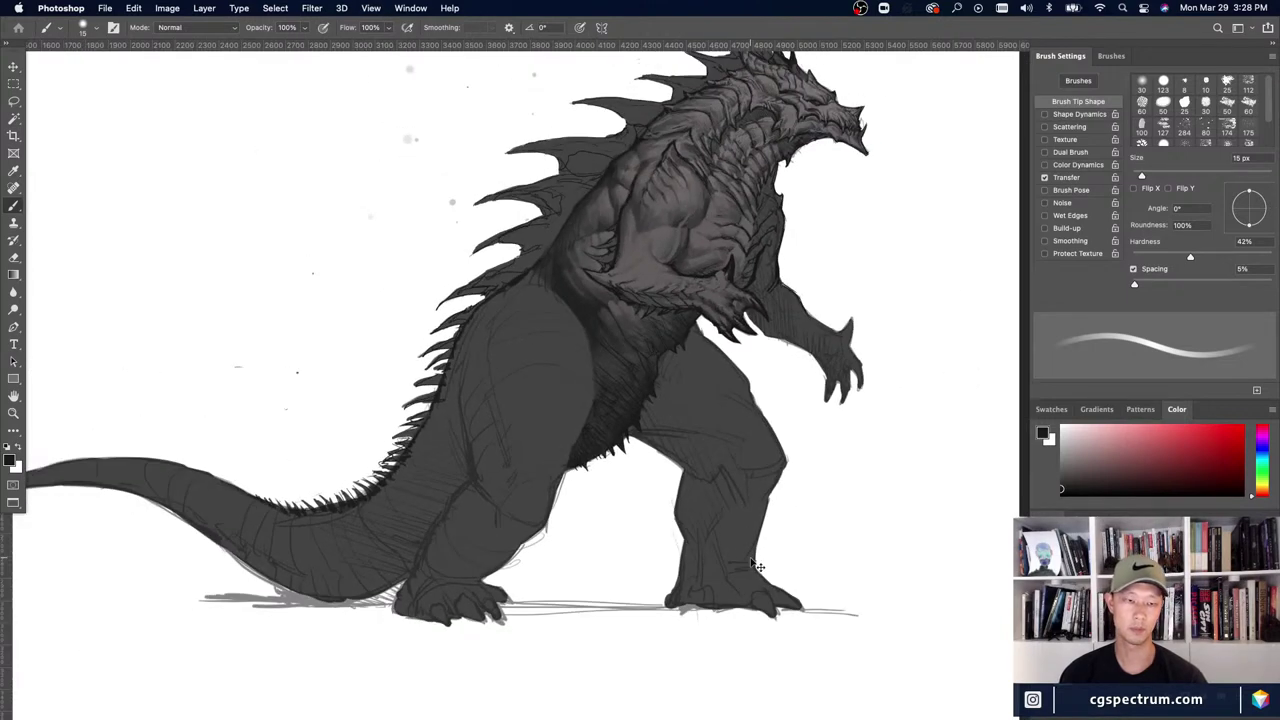
# - Paint a black shadow along the crease between the near leg and the tail base, with brushes from 20 to 60 px
pyautogui.press(']')
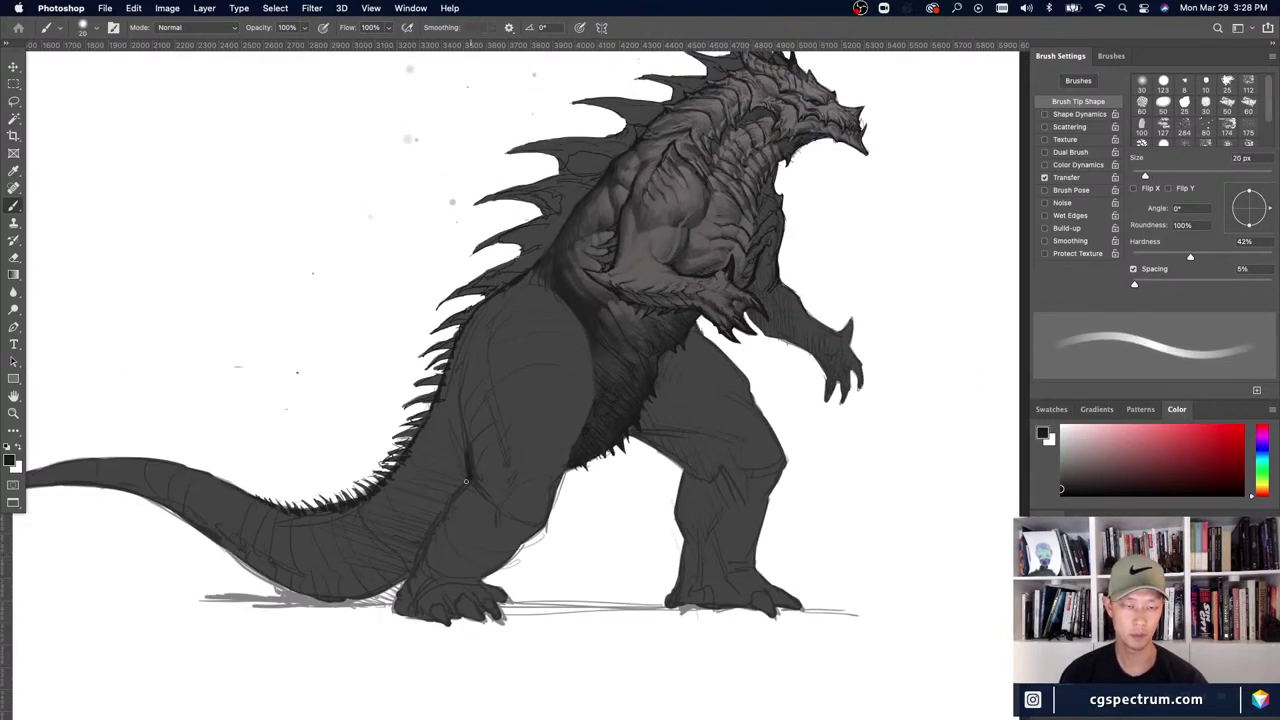
pyautogui.press(']')
pyautogui.press(']')
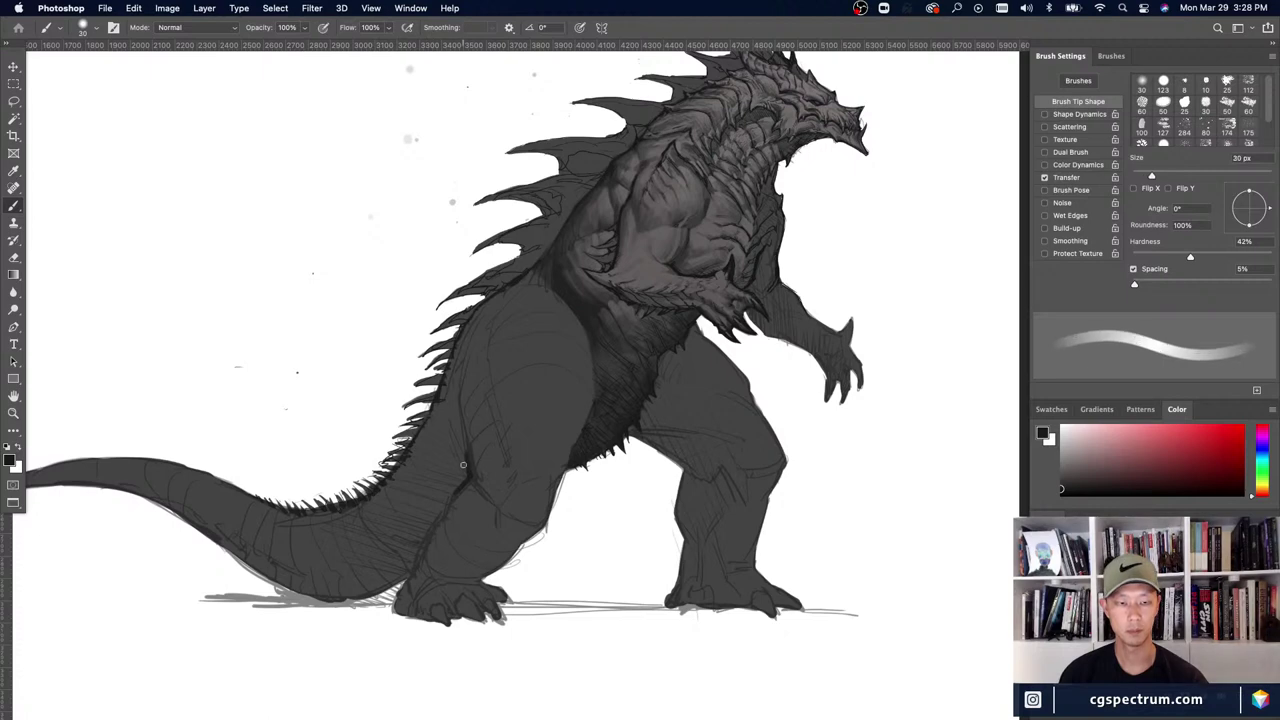
pyautogui.press(']')
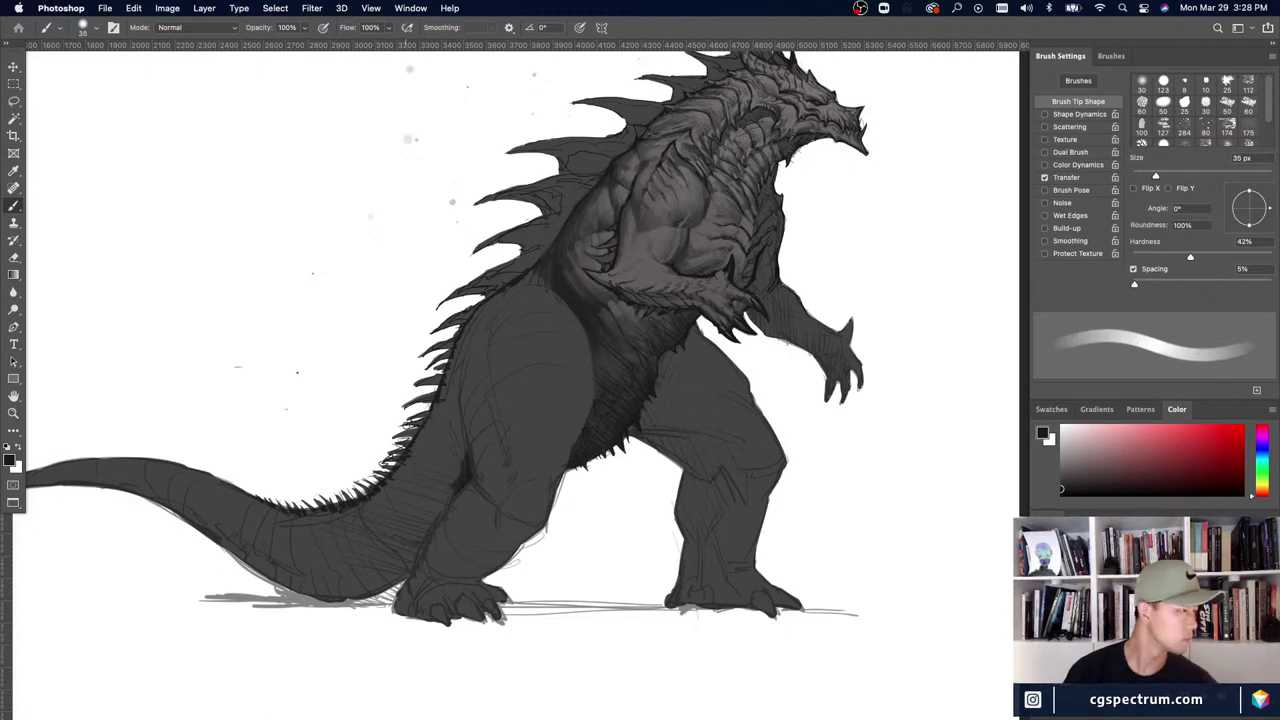
pyautogui.press(']')
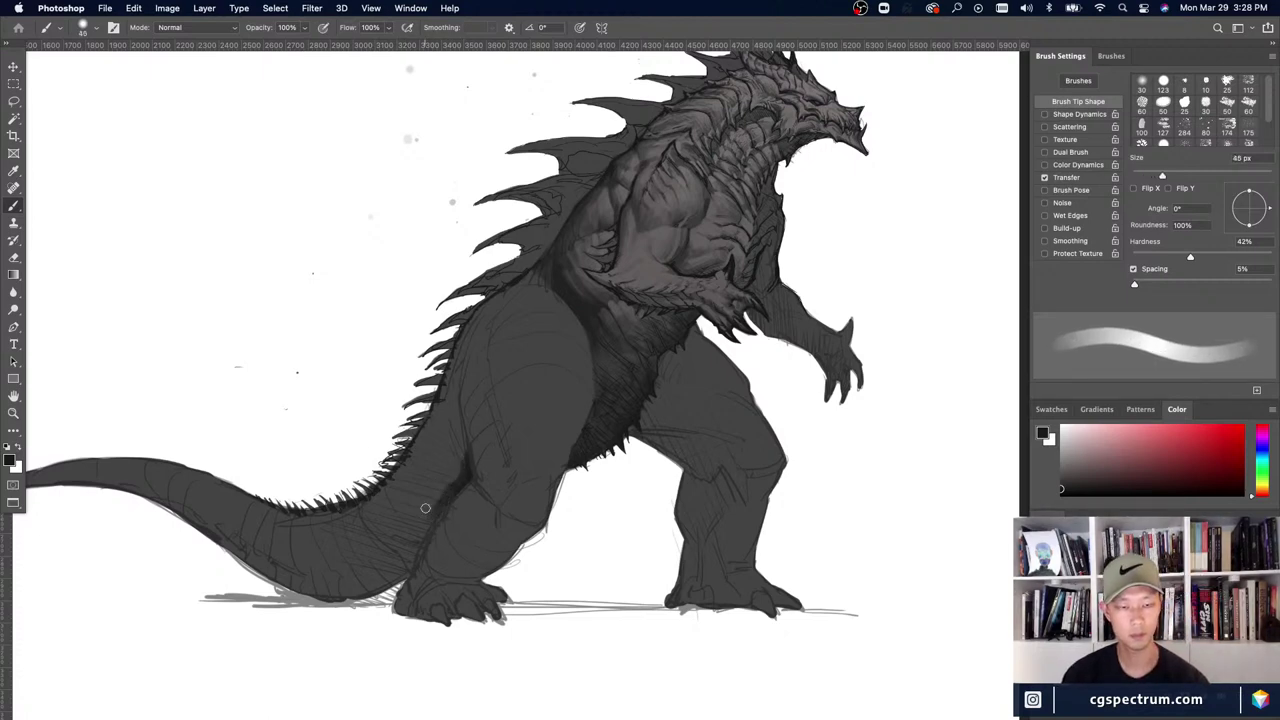
pyautogui.press(']')
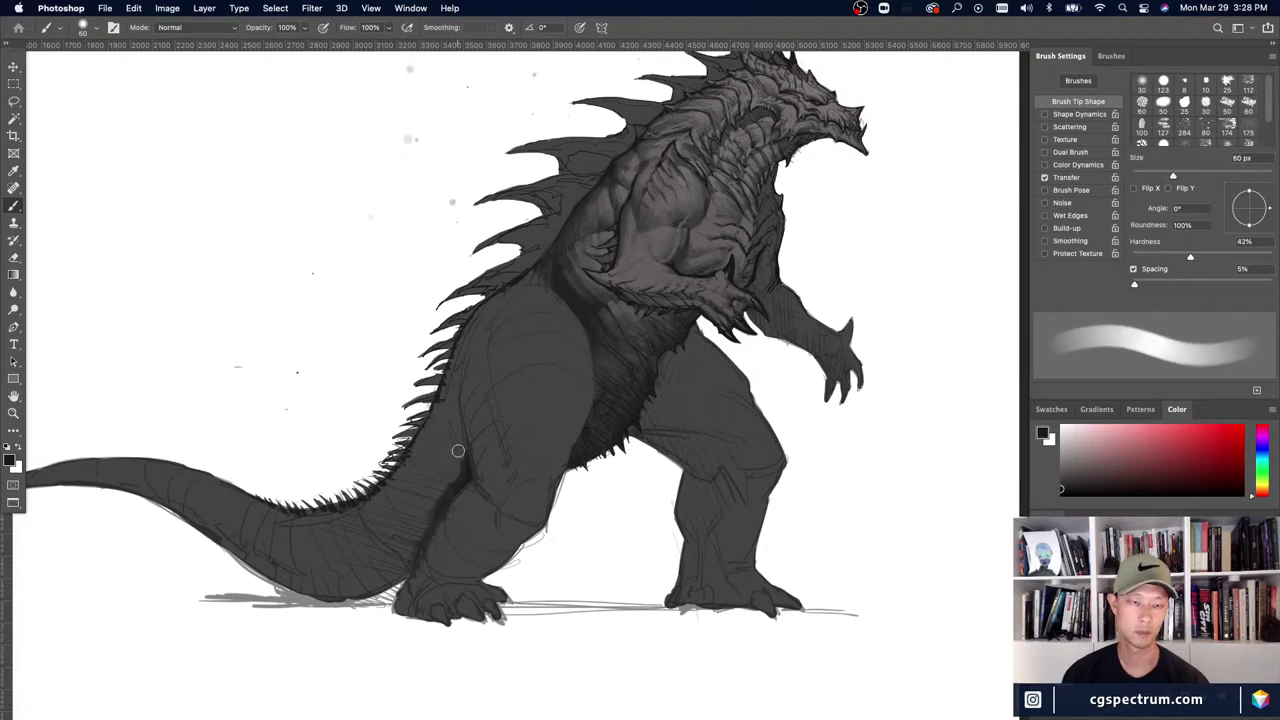
# - Broaden the black shadow behind the near leg onto the base of the tail, using 60 to 80 px brushes
pyautogui.press(']')
pyautogui.press(']')
pyautogui.press(']')
pyautogui.press(']')
pyautogui.press(']')
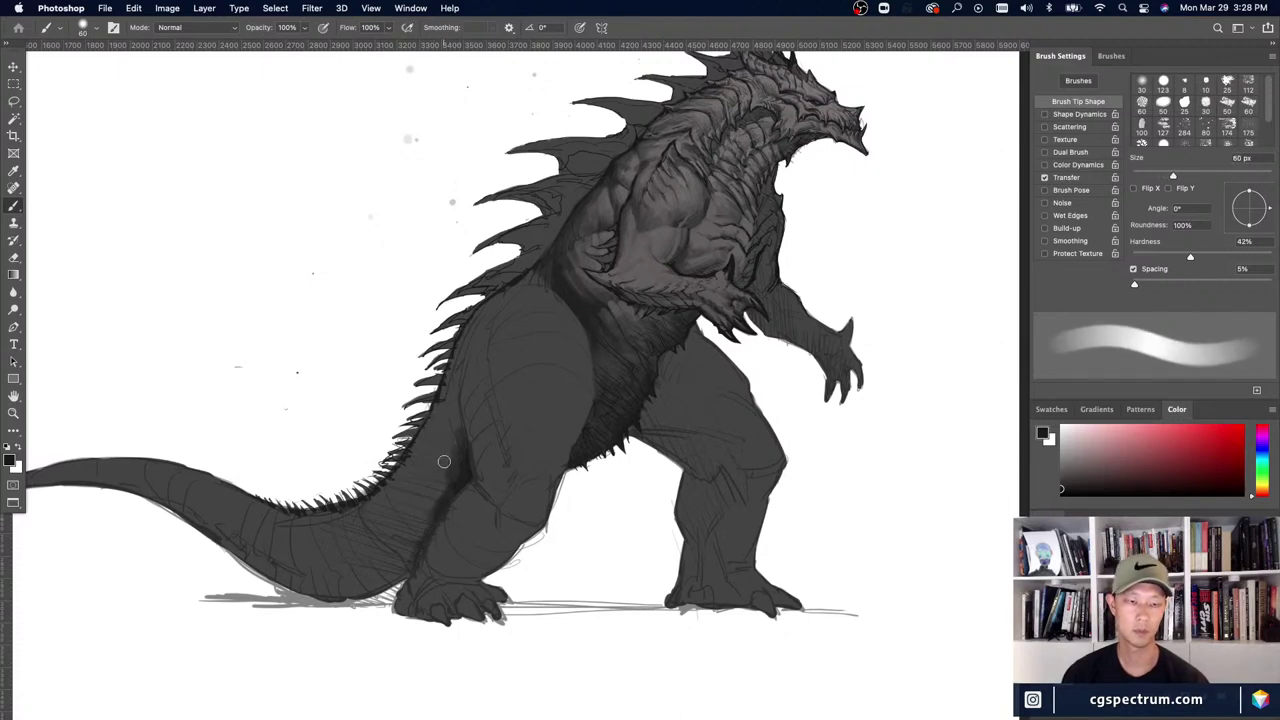
pyautogui.press(']')
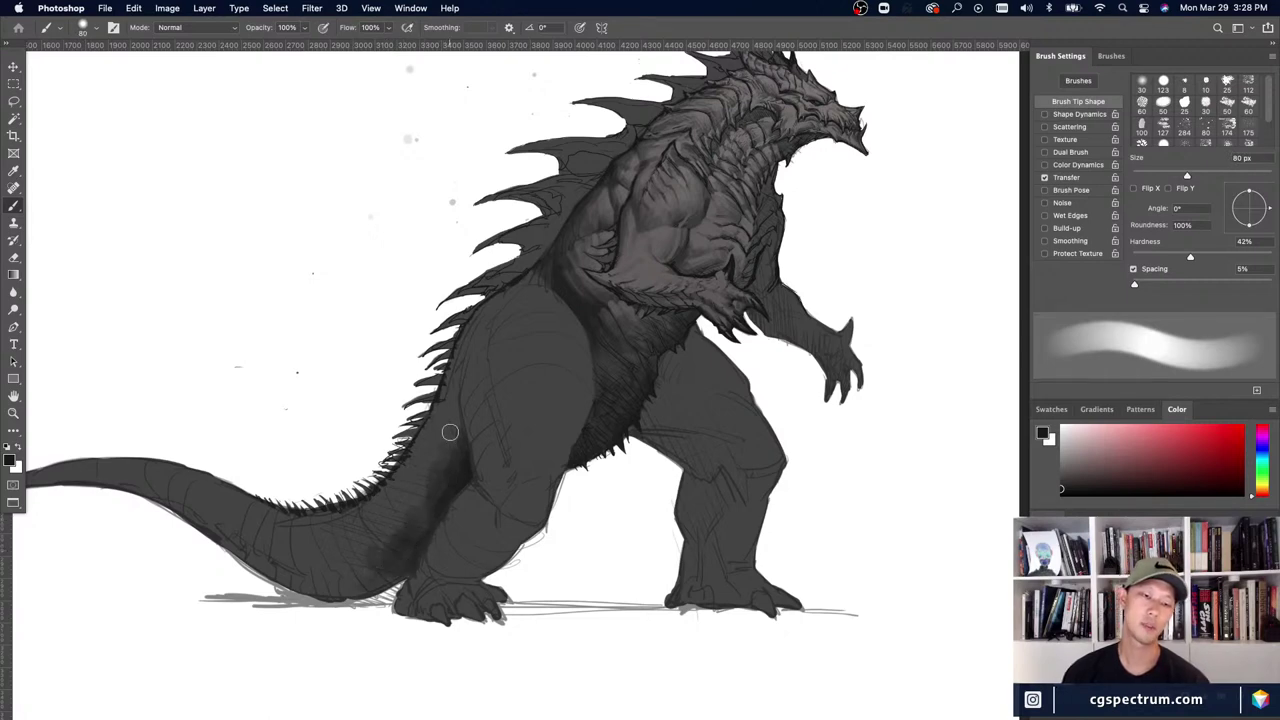
# - Soften the outer edge of the tail-base shadow with a 0% hardness eraser at 90 to 125 px
pyautogui.press('[')
pyautogui.press('e')
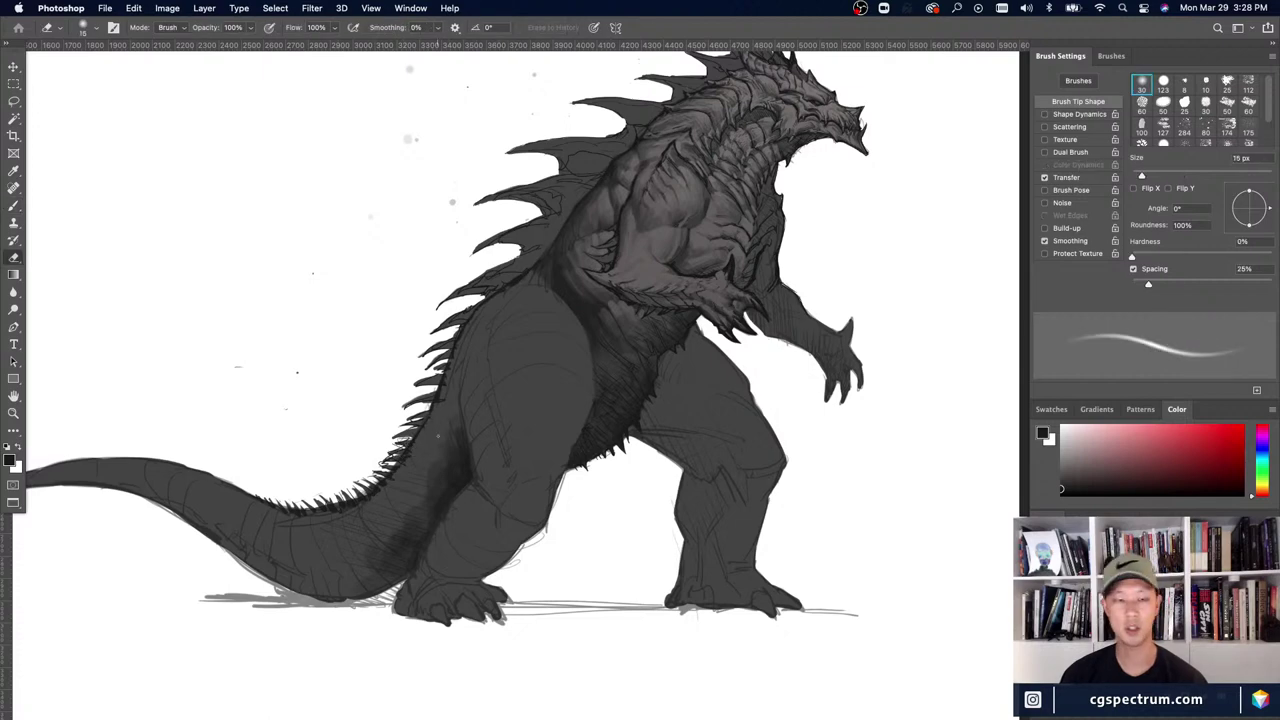
pyautogui.press(']')
pyautogui.press(']')
pyautogui.press(']')
pyautogui.press(']')
pyautogui.press(']')
pyautogui.press(']')
pyautogui.press(']')
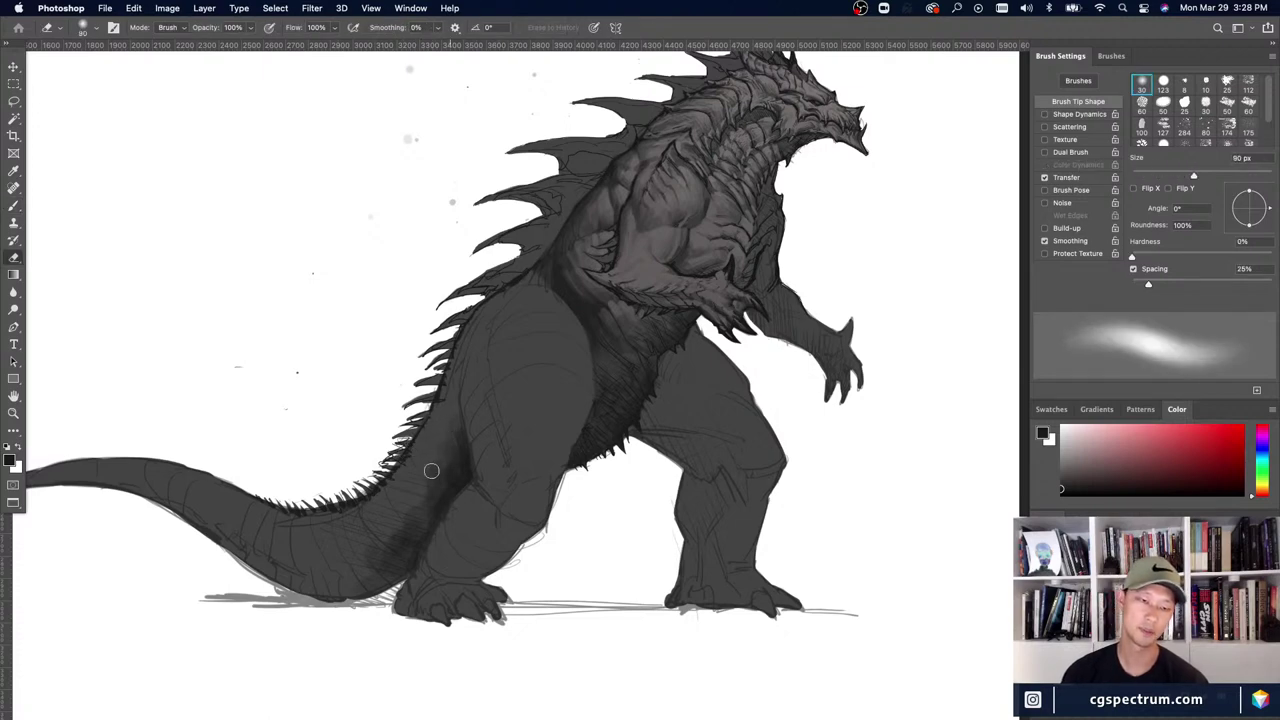
pyautogui.press(']')
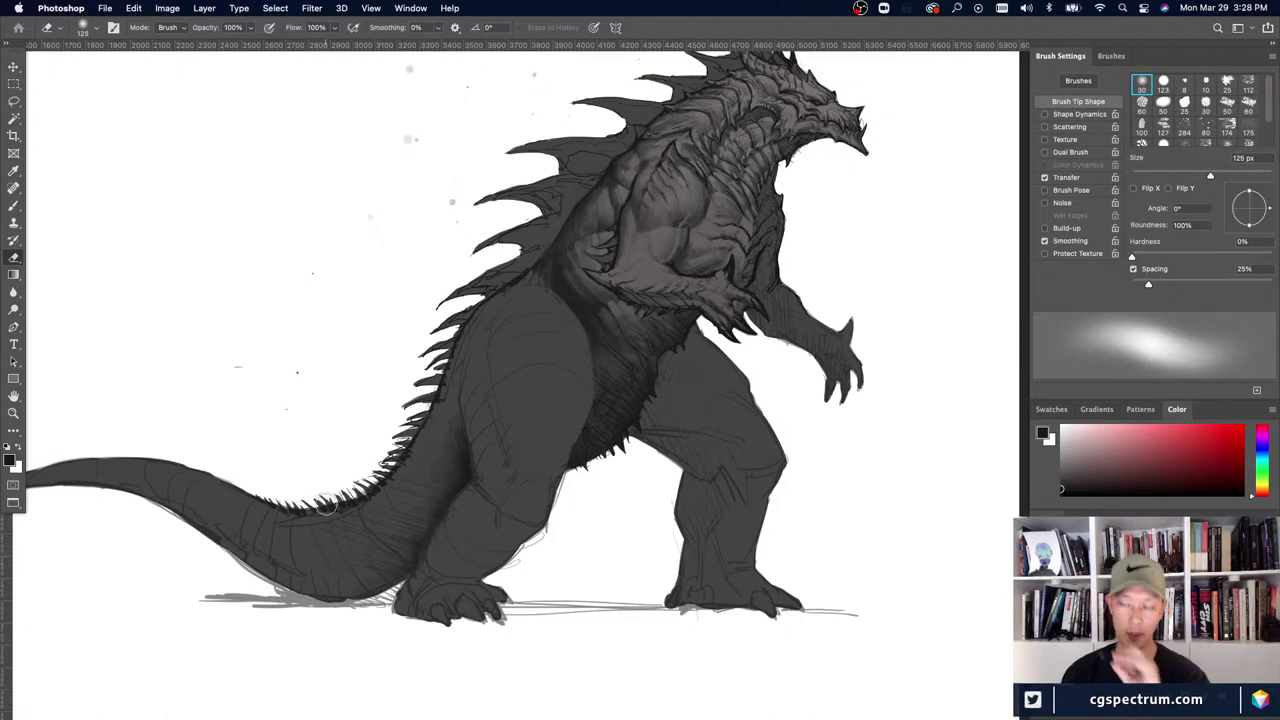
# - Paint lighter patches on the upper belly below the near forearm in greys sampled from the creature, with 60 to 40 px brushes
pyautogui.press('b')
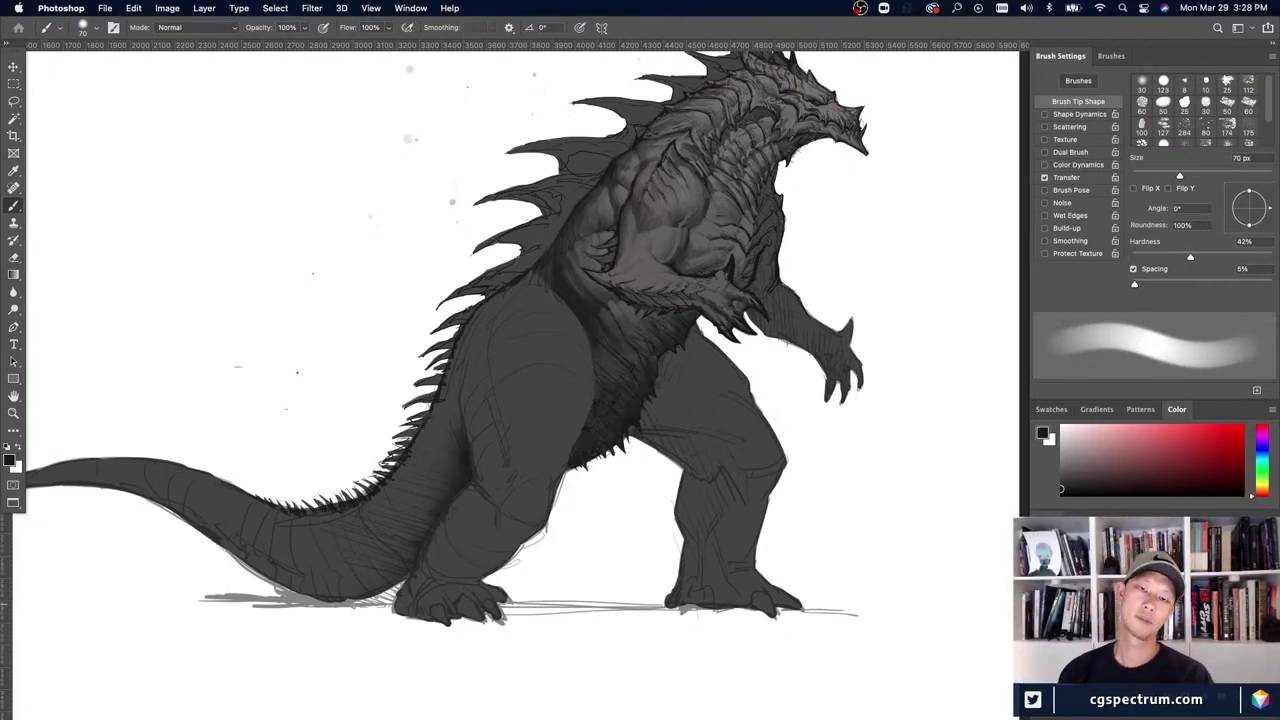
pyautogui.press('super+minus')
pyautogui.press('super+minus')
pyautogui.press('super+plus')
pyautogui.press('super+plus')
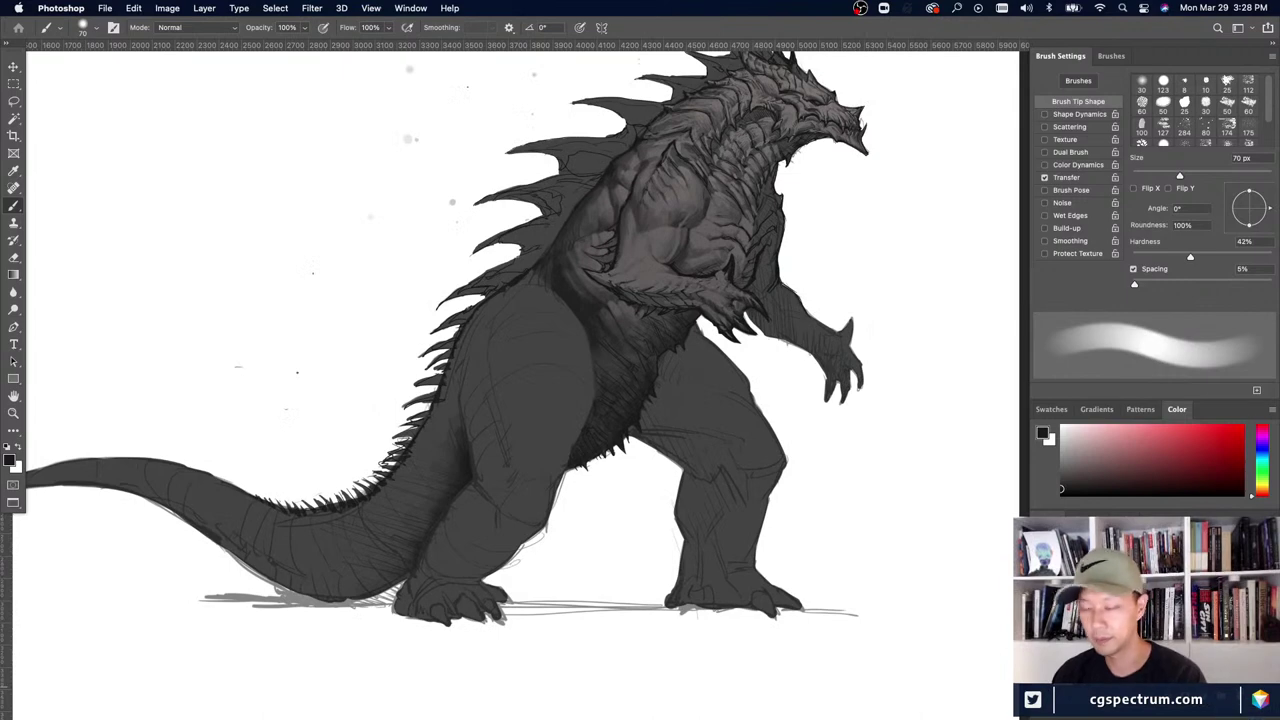
pyautogui.keyDown('alt'); pyautogui.click(645, 247); pyautogui.keyUp('alt')
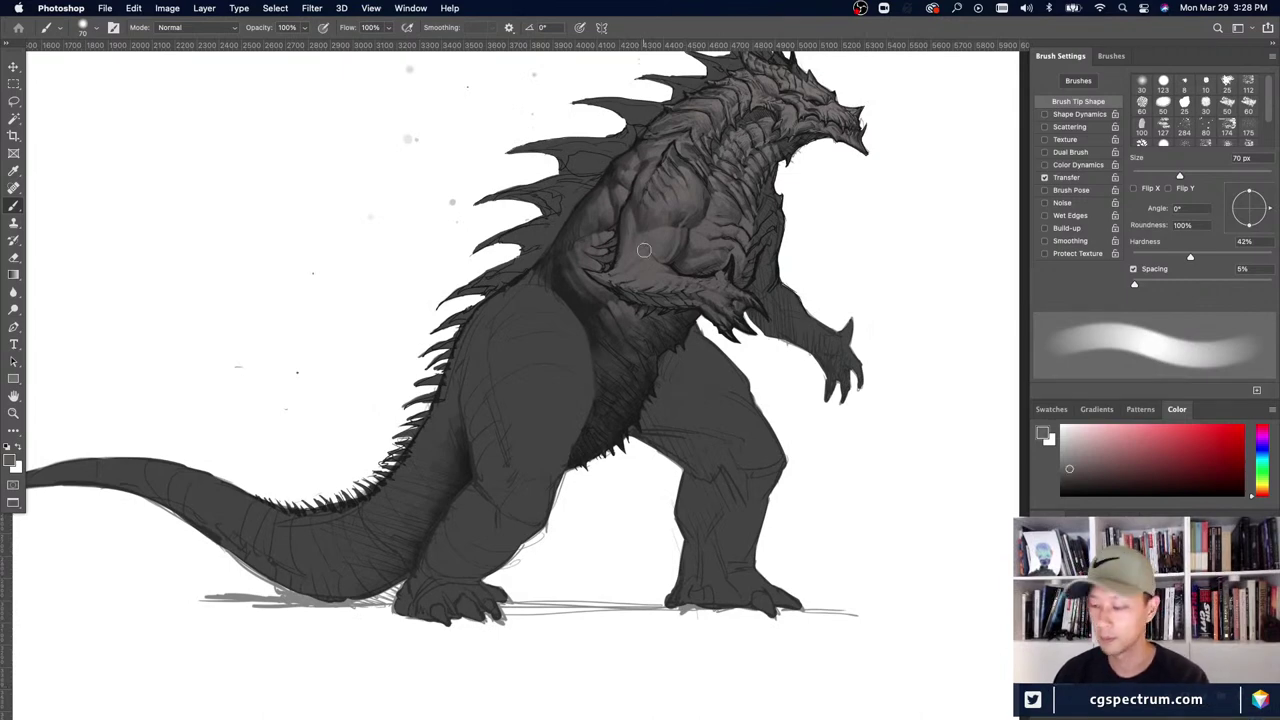
pyautogui.moveTo(658, 426); pyautogui.dragTo(697, 529)
pyautogui.press('super+plus')
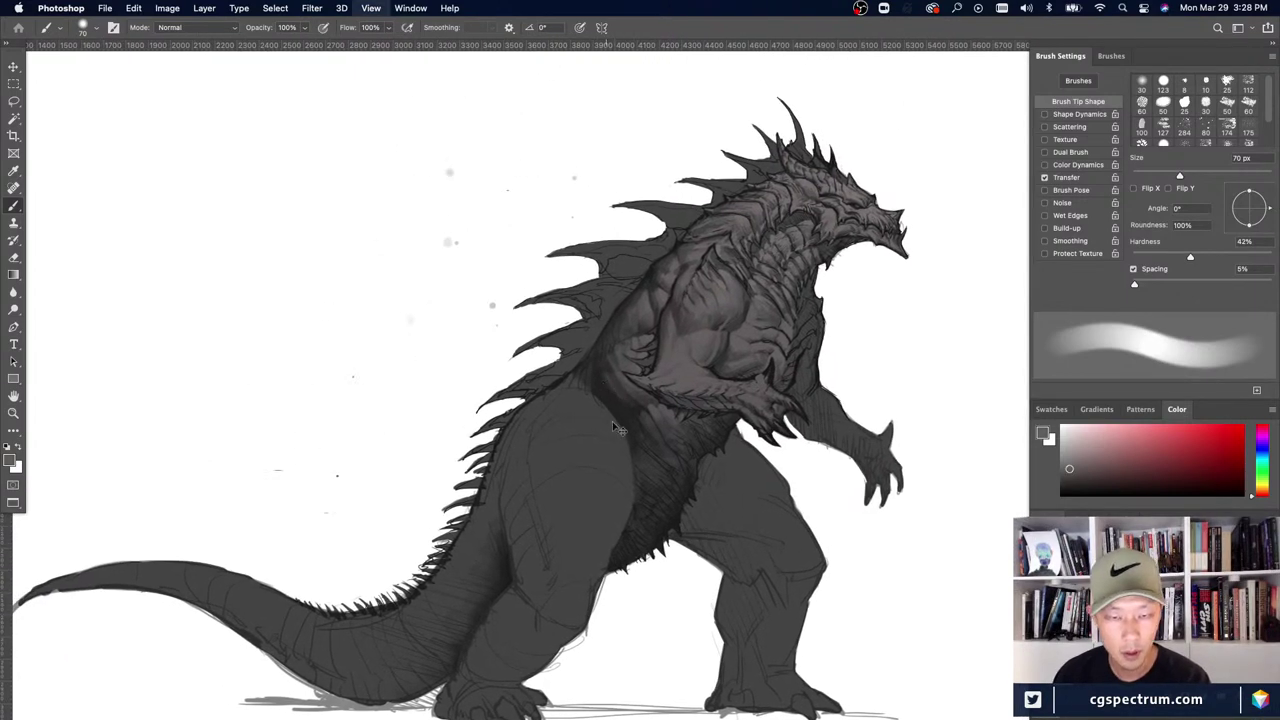
pyautogui.press('[')
pyautogui.keyDown('alt'); pyautogui.click(649, 436); pyautogui.keyUp('alt')
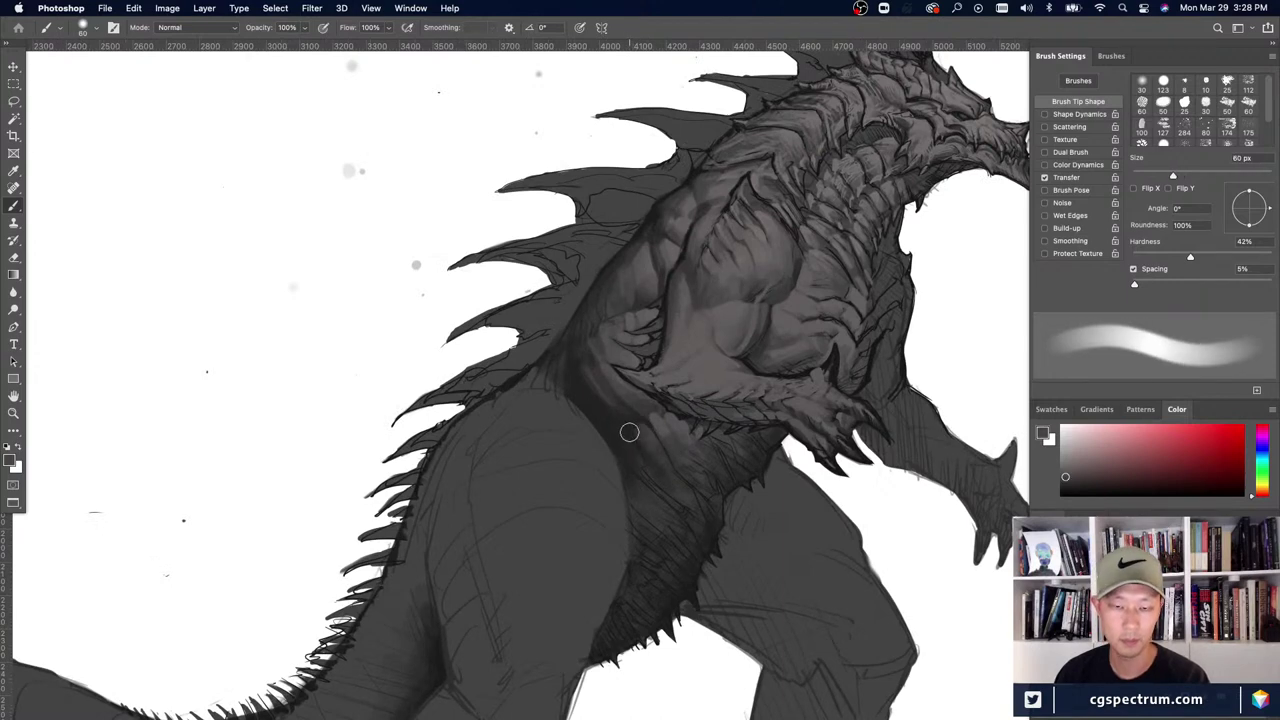
pyautogui.press('[')
pyautogui.press('[')
pyautogui.press('[')
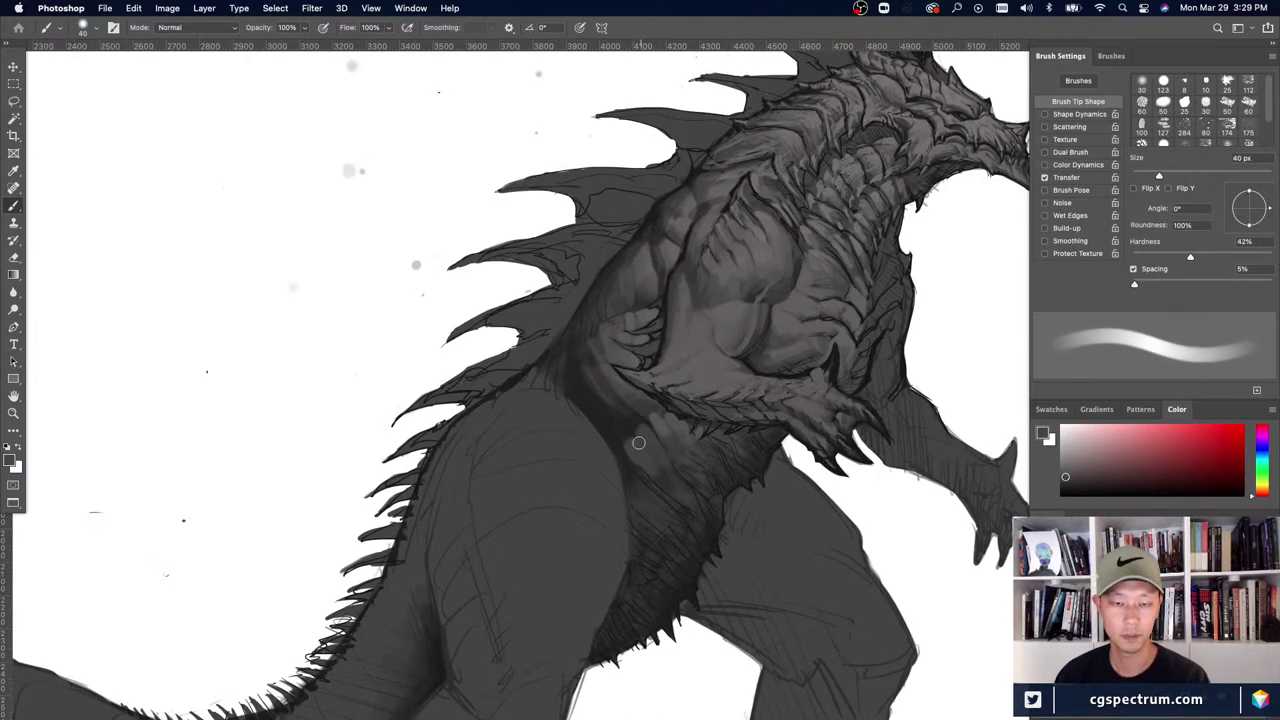
pyautogui.scroll(-2, 646, 500)
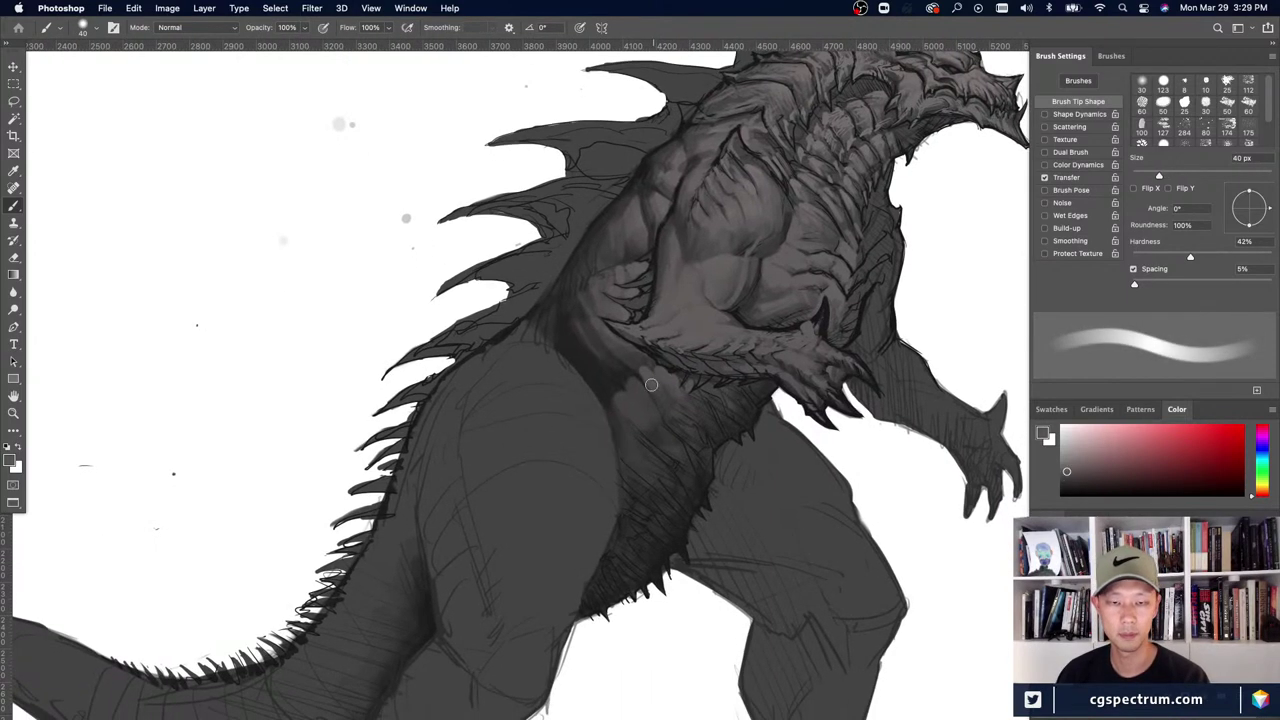
pyautogui.scroll(-1, 652, 388)
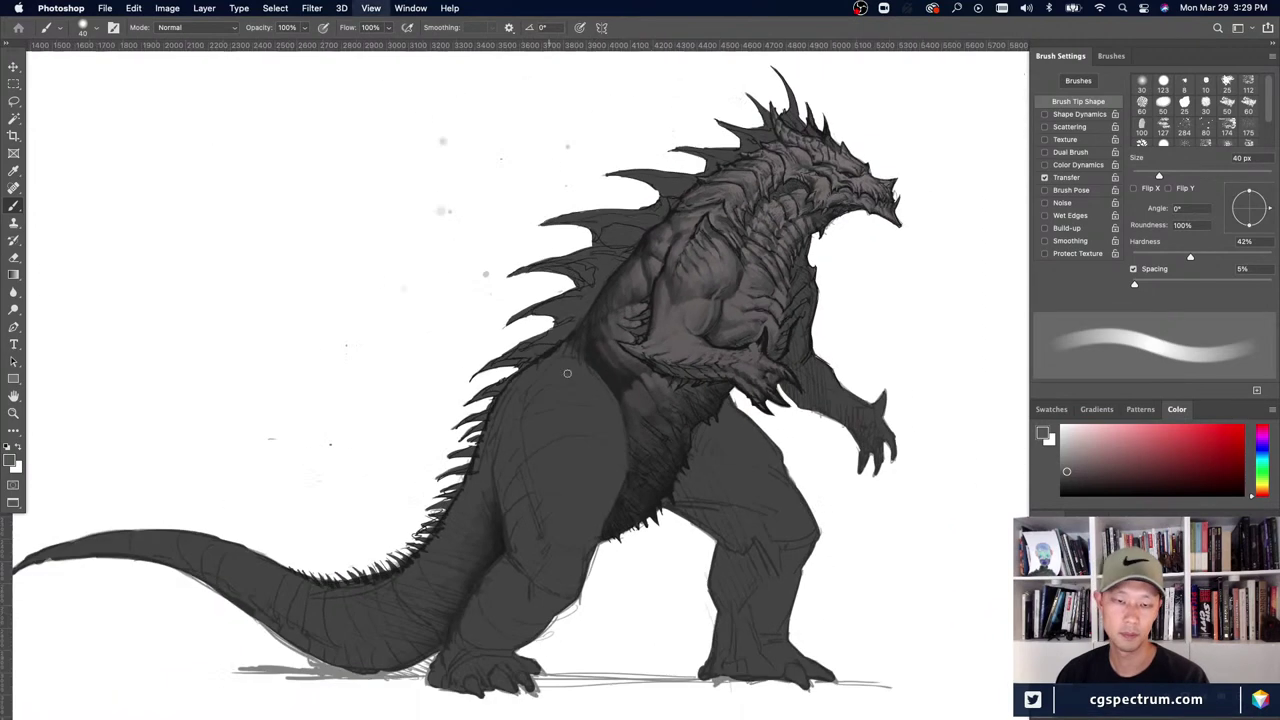
# - Paint lighter ridges across the mid belly in a dark grey sampled from it, reducing the brush from 30 to 10 px
pyautogui.keyDown('alt'); pyautogui.click(665, 428); pyautogui.keyUp('alt')
pyautogui.press('[')
pyautogui.press('[')
pyautogui.press('[')
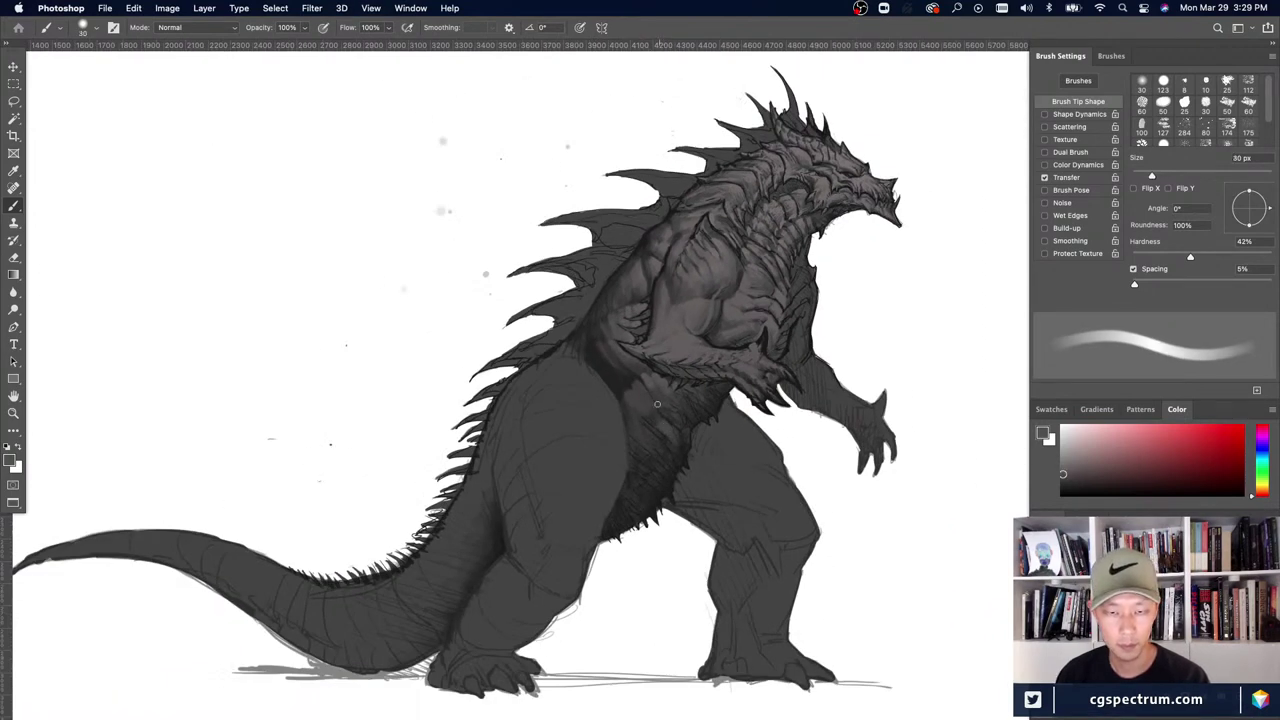
pyautogui.moveTo(678, 418); pyautogui.dragTo(670, 414)
pyautogui.press('[')
pyautogui.press('[')
pyautogui.press('[')
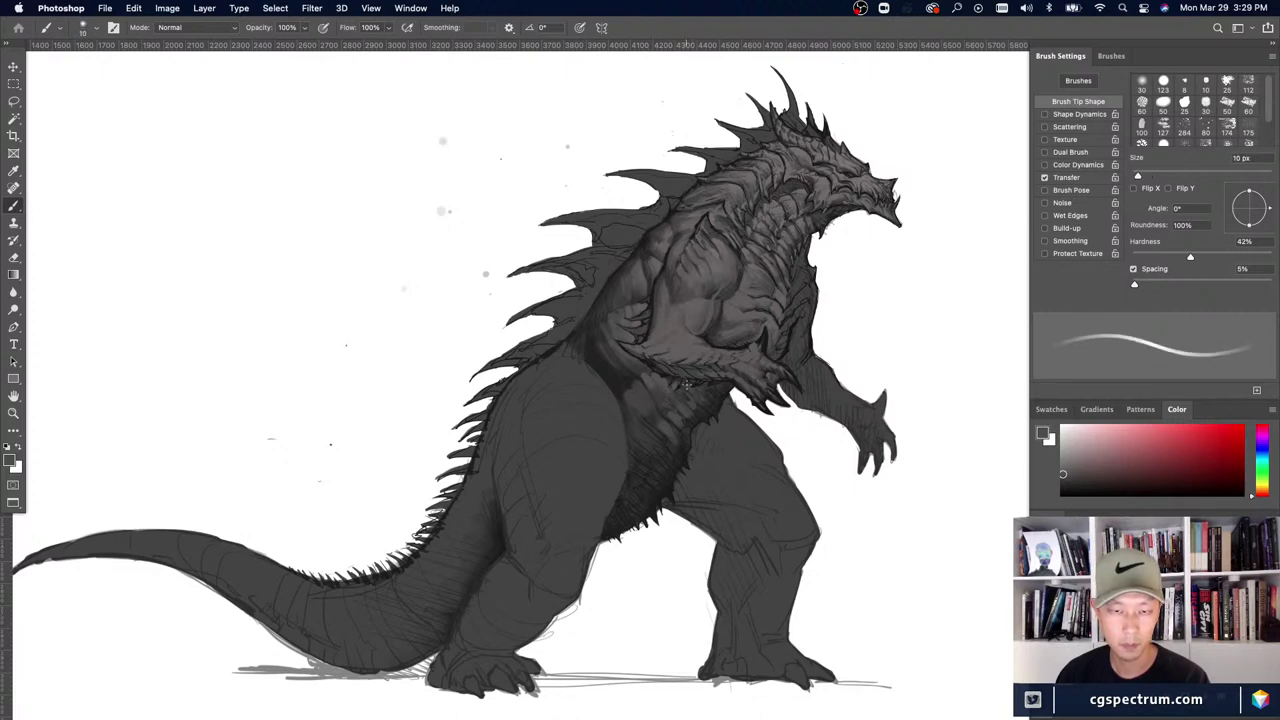
# - Extend the fine grey scale highlights down the lower belly between the thighs, alternating 10 and 15 px brushes
pyautogui.press(']')
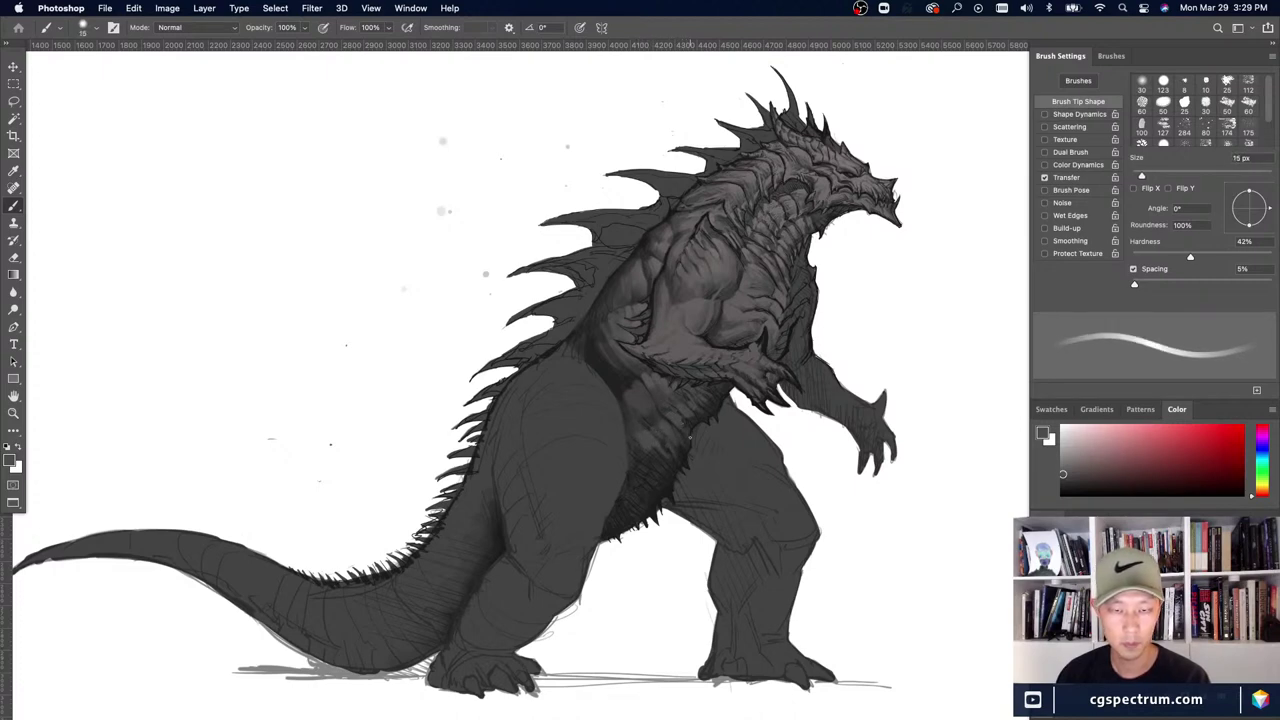
pyautogui.press('[')
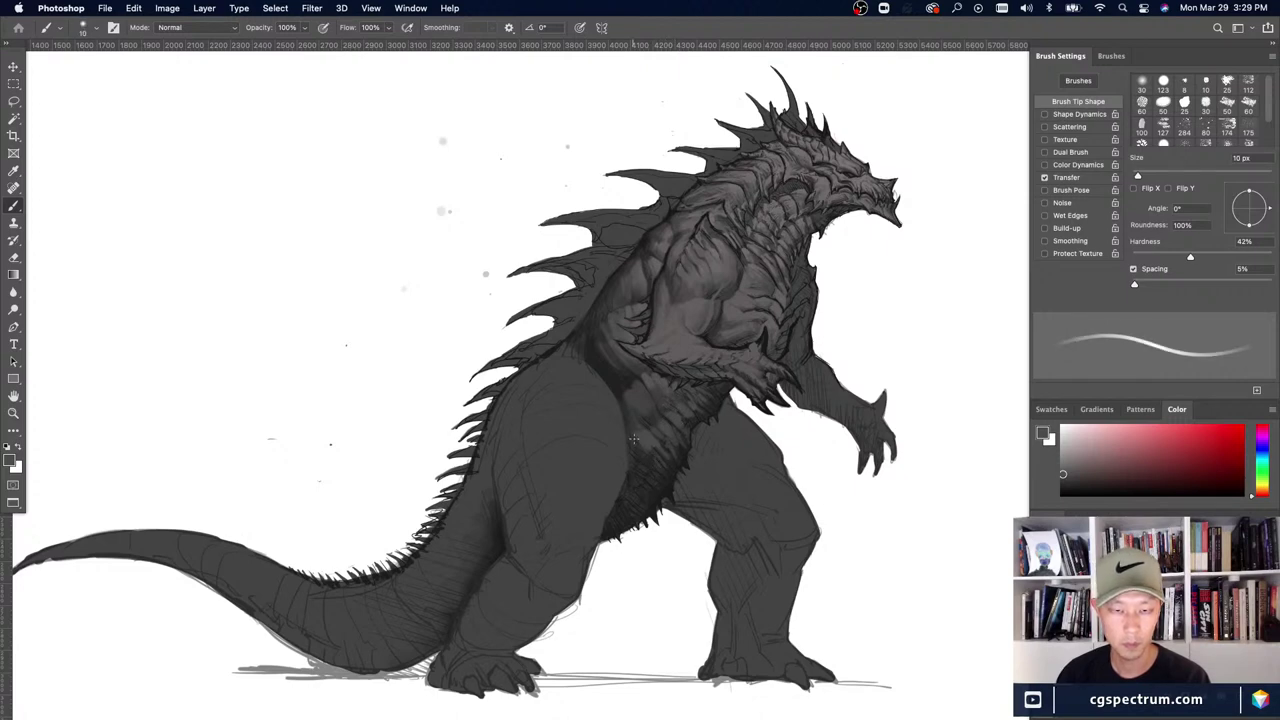
pyautogui.press(']')
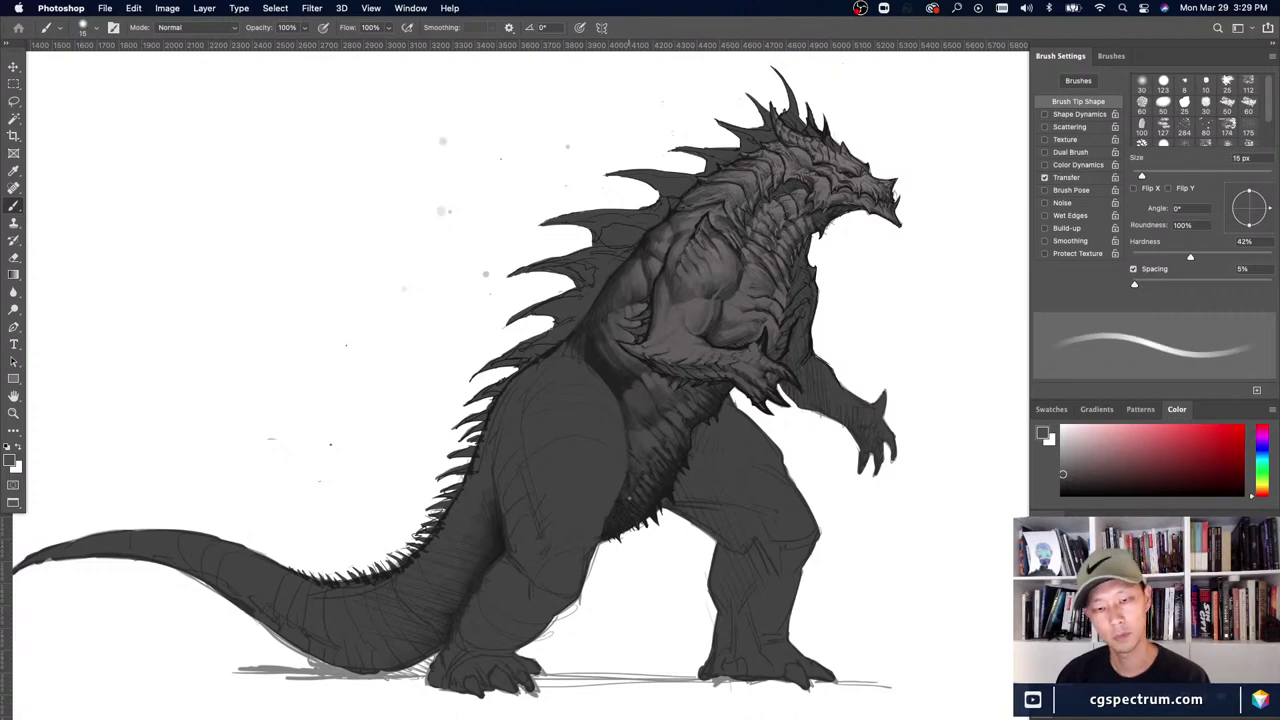
pyautogui.press('e')
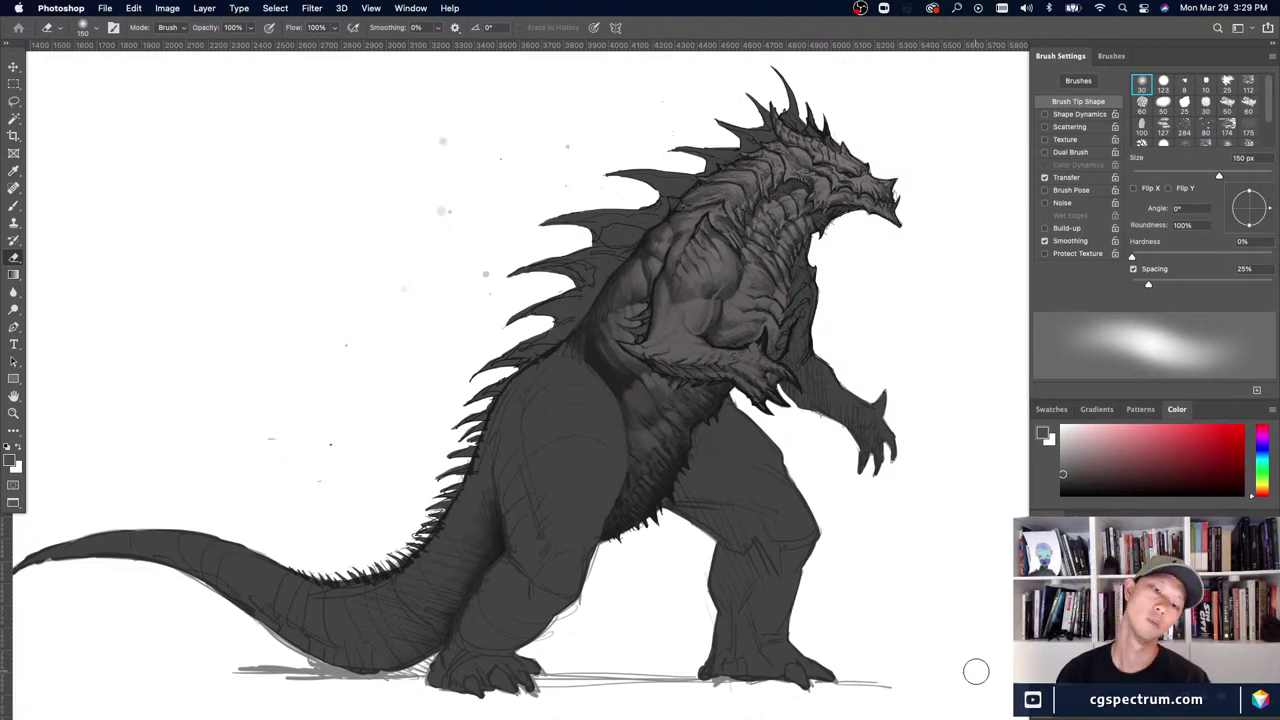
pyautogui.press('super+minus')
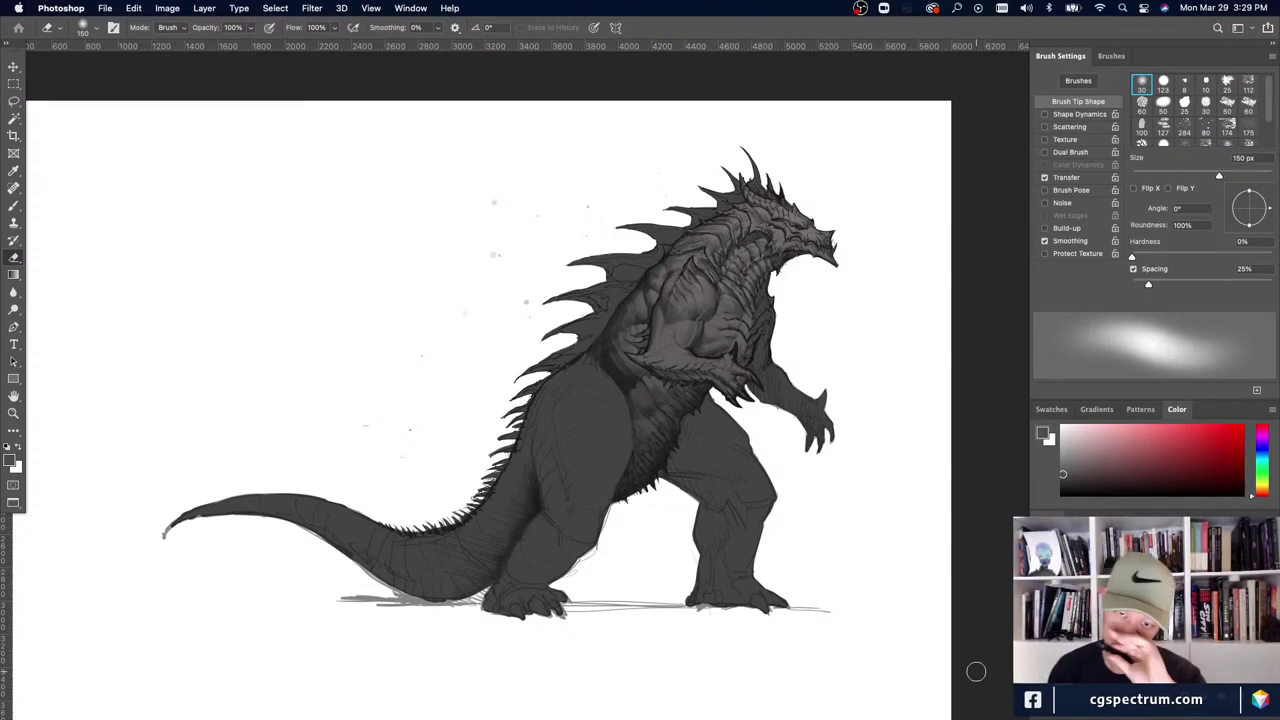
pyautogui.press('b')
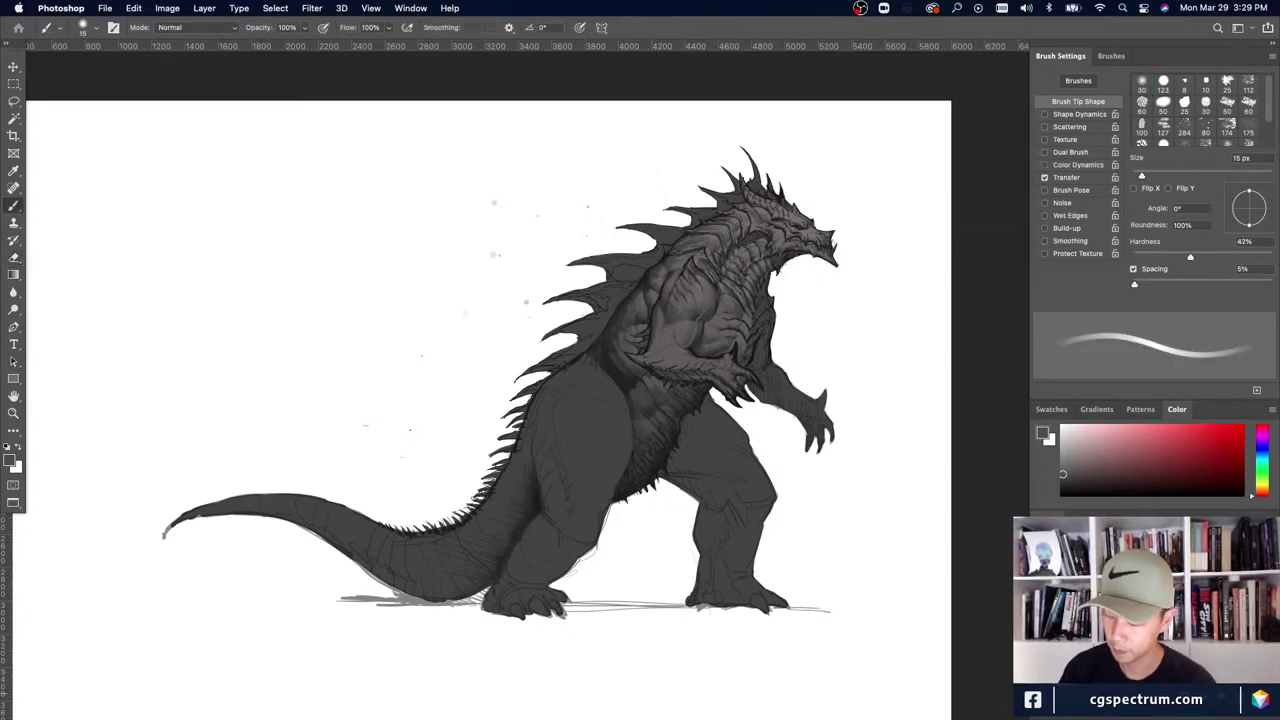
pyautogui.press('super+plus')
pyautogui.press('super+plus')
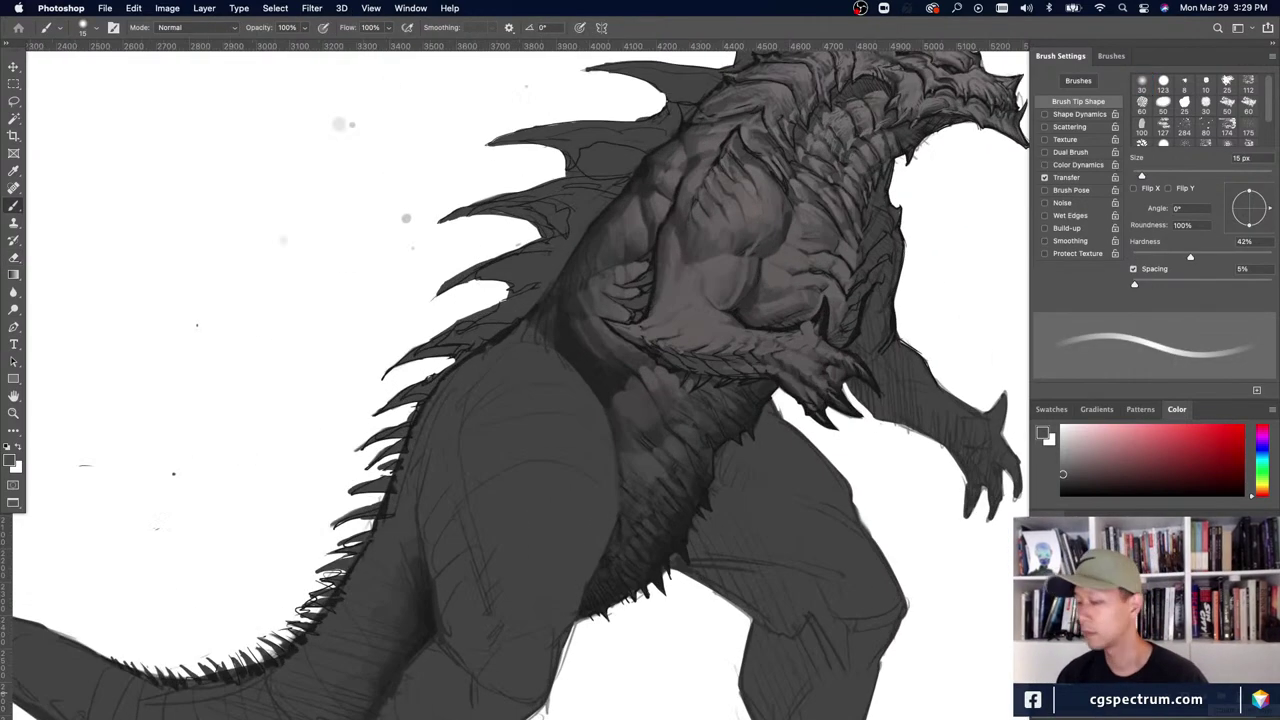
pyautogui.press('super+minus')
pyautogui.moveTo(554, 362); pyautogui.dragTo(549, 443)
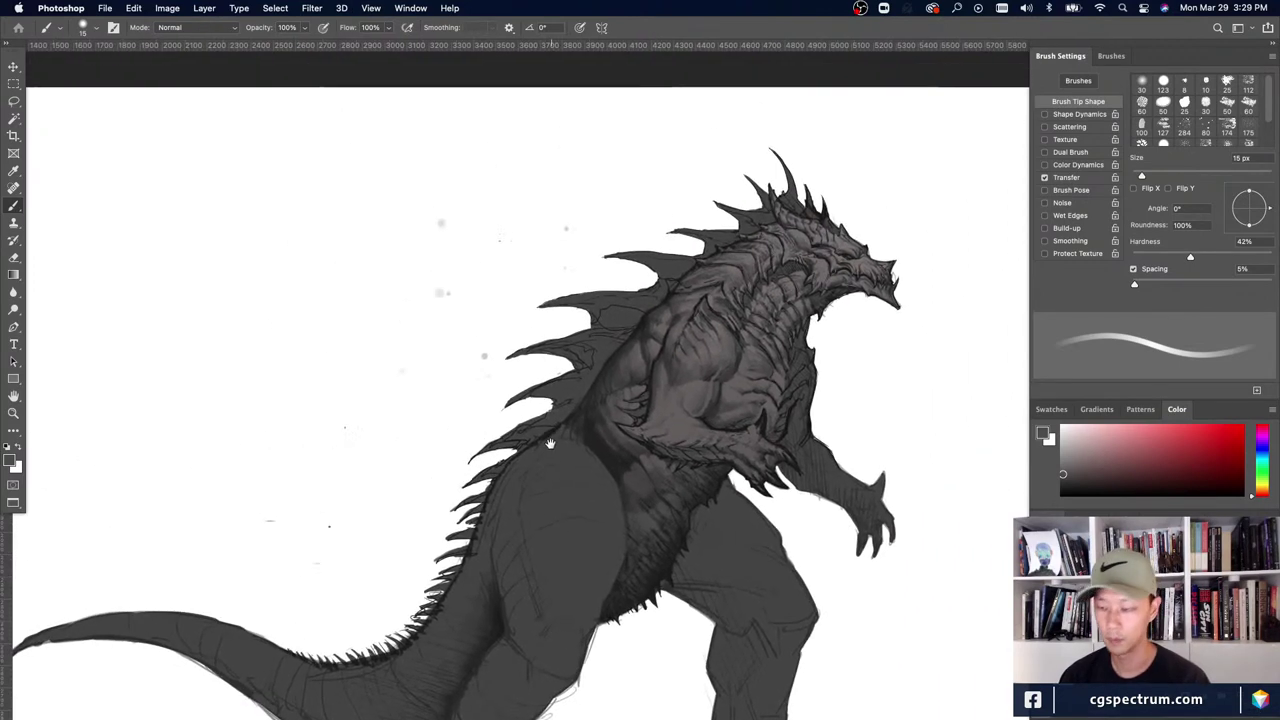
# - Paint over the dark shadow between the lower back and thigh with a 30 px brush in grey sampled from the flank
pyautogui.press(']')
pyautogui.press(']')
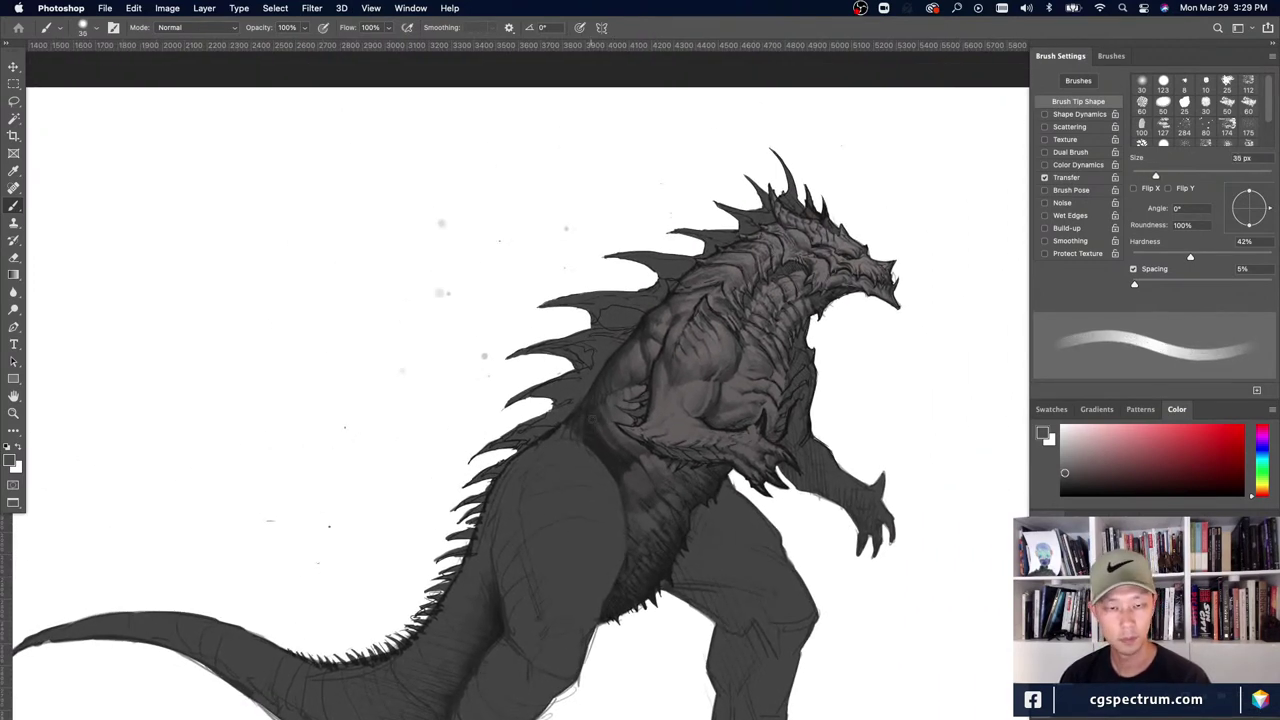
pyautogui.keyDown('alt'); pyautogui.click(604, 413); pyautogui.keyUp('alt')
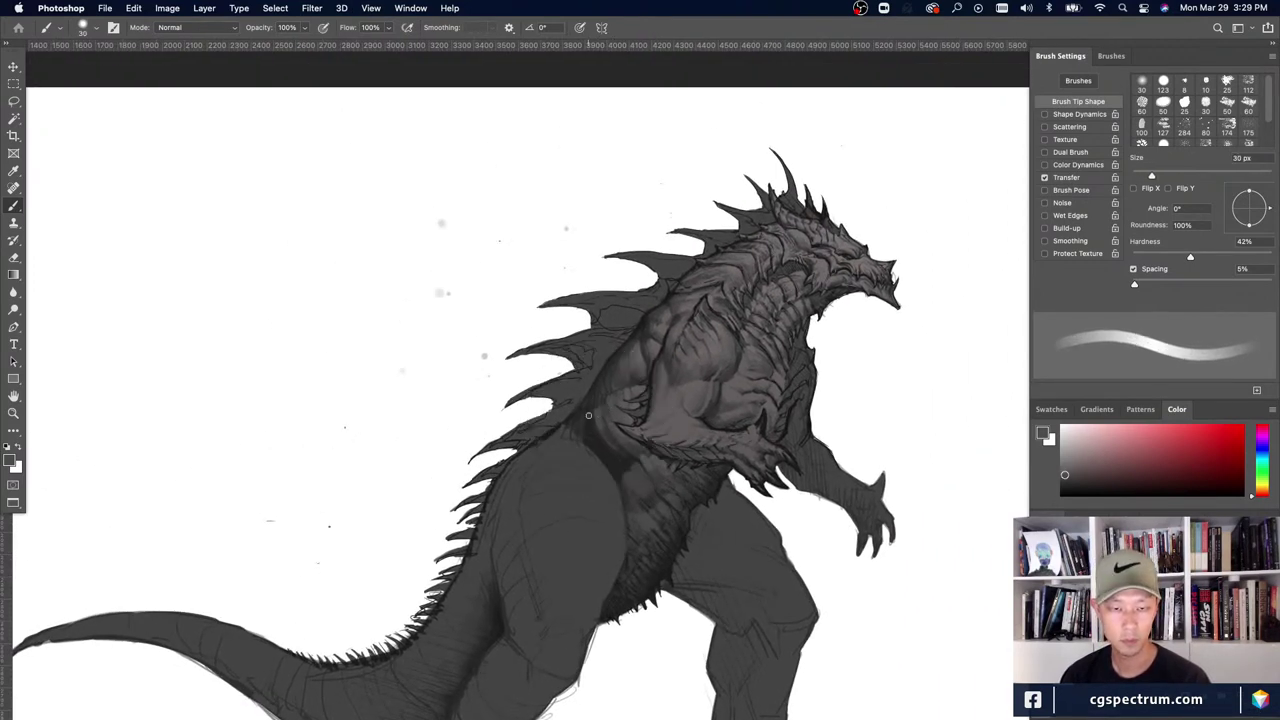
pyautogui.moveTo(589, 417)
pyautogui.mouseDown()
pyautogui.moveTo(554, 397)
pyautogui.moveTo(580, 435)
pyautogui.mouseUp()
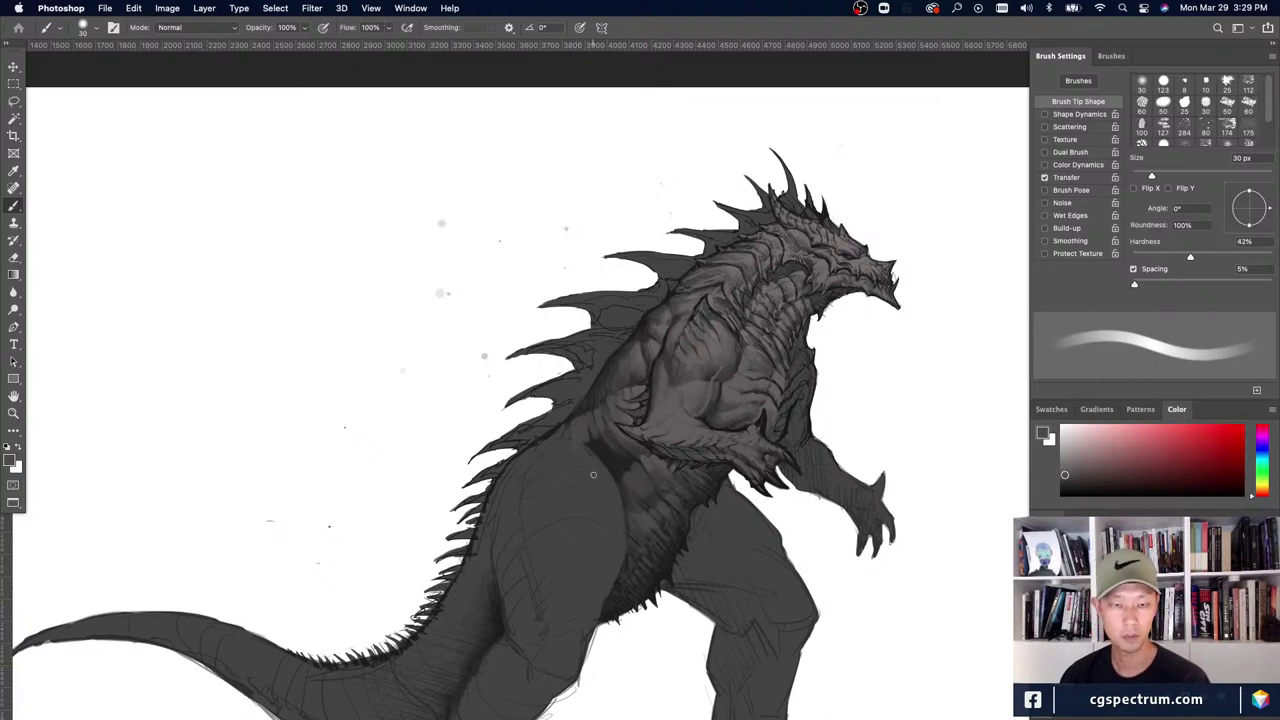
pyautogui.press(']')
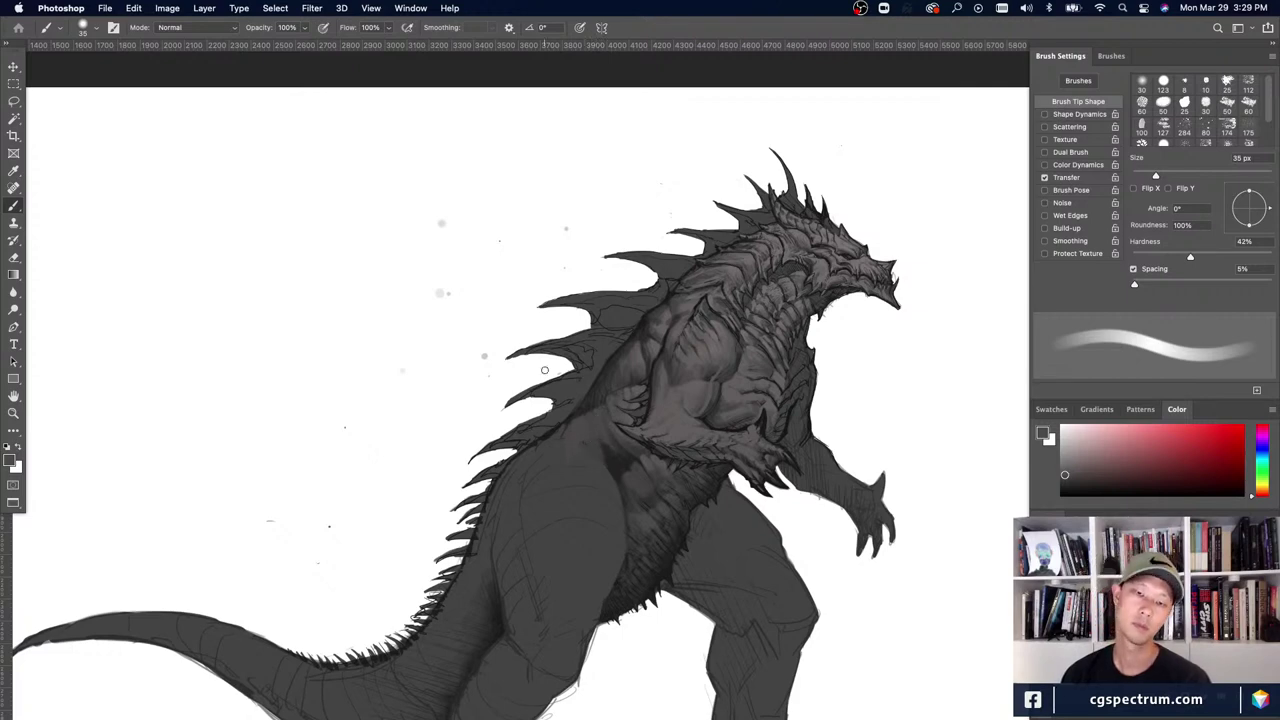
# - Blend the flank between the elbow and the upper thigh in sampled dark and mid greys, with 45 to 30 px brushes
pyautogui.keyDown('alt'); pyautogui.click(612, 460); pyautogui.keyUp('alt')
pyautogui.press(']')
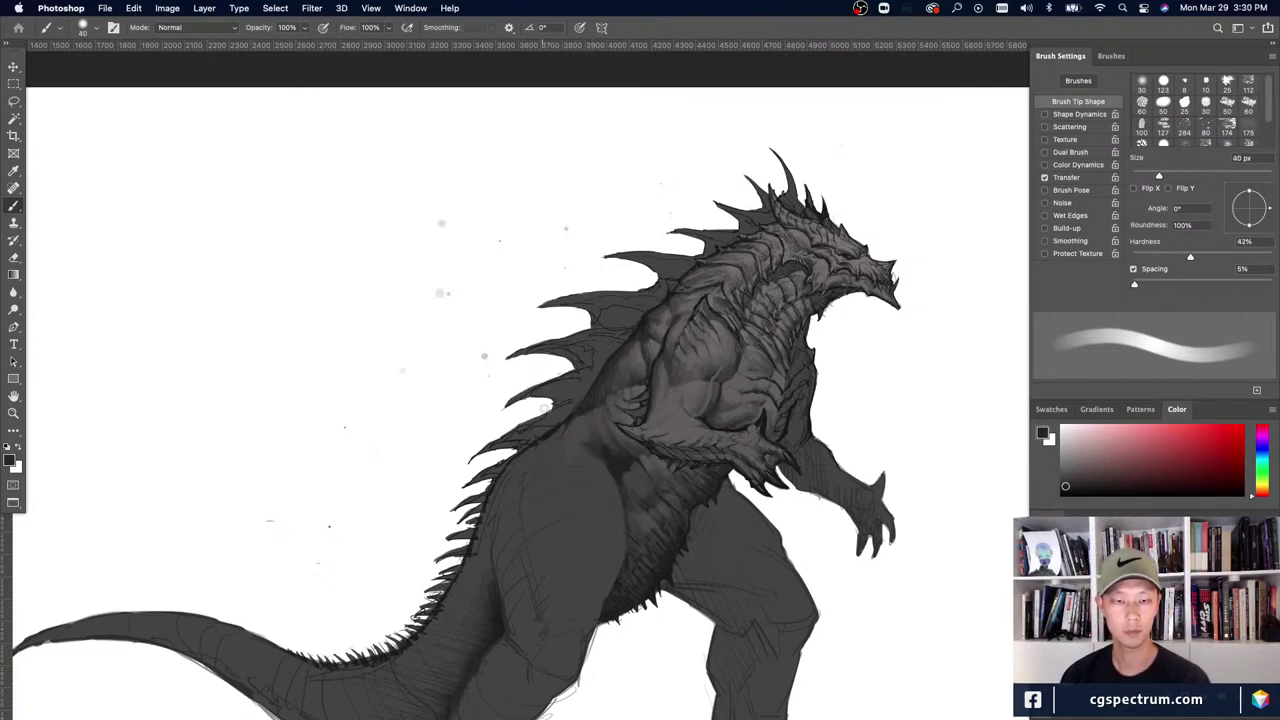
pyautogui.press('super+minus')
pyautogui.press('super+equal')
pyautogui.keyDown('alt'); pyautogui.click(581, 433); pyautogui.keyUp('alt')
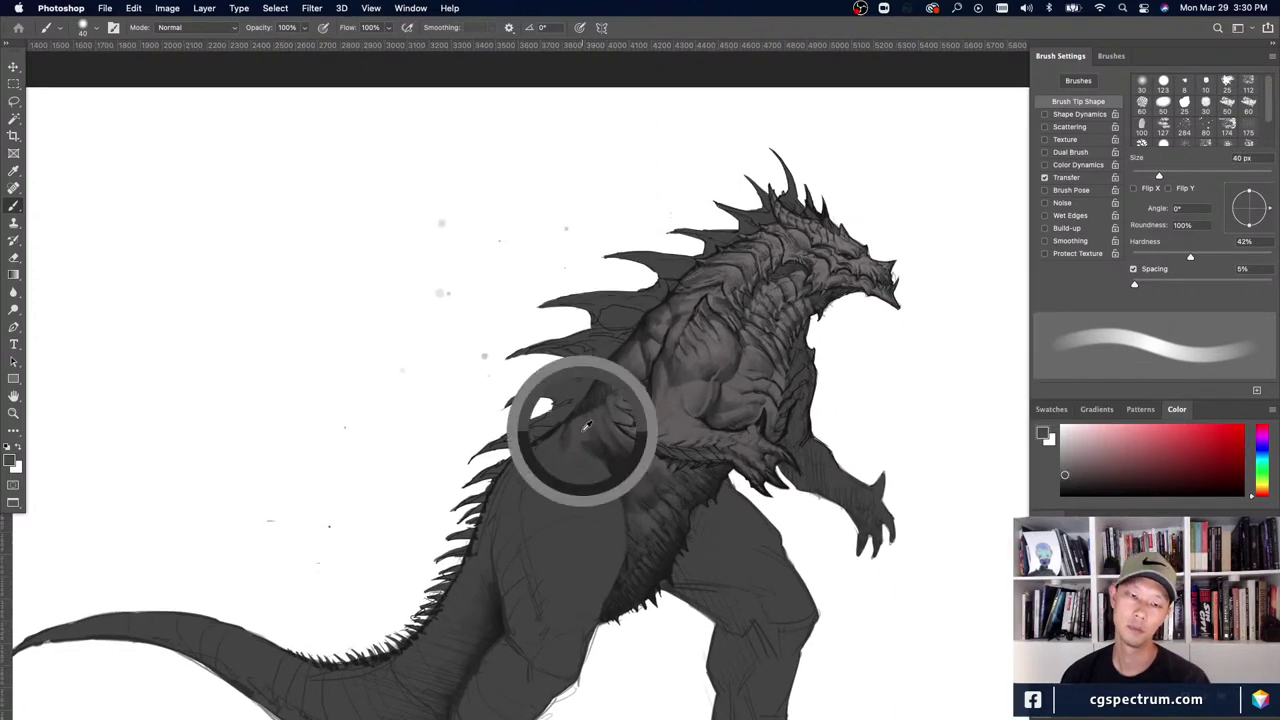
pyautogui.press(']')
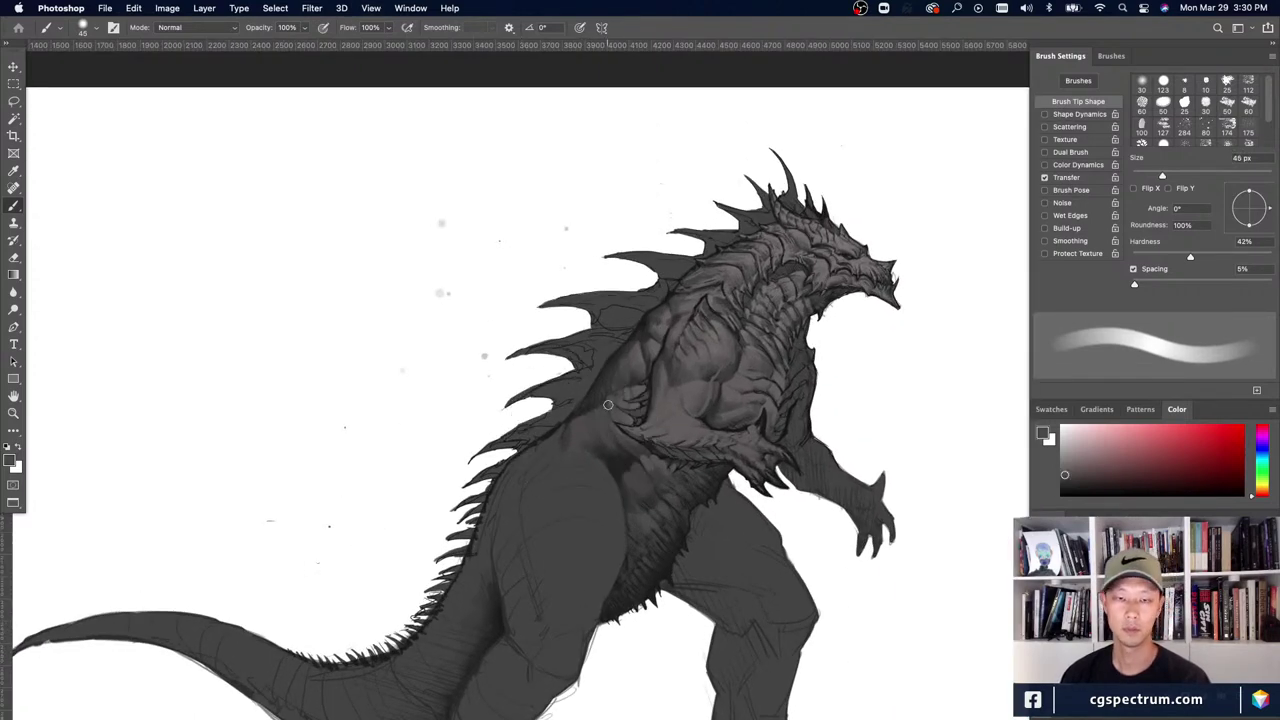
pyautogui.press('[')
pyautogui.press('[')
pyautogui.press('[')
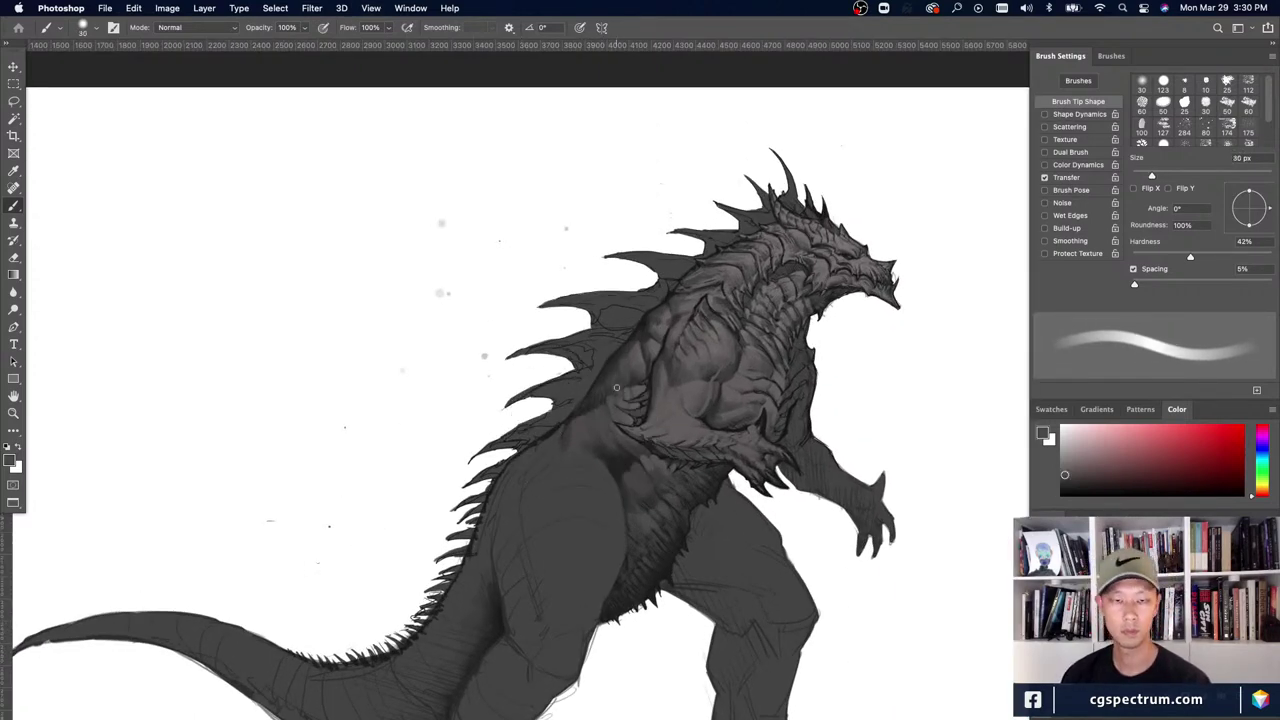
# - Shade the top of the near thigh below the back in a sampled dark grey at 40 px, and save the document
pyautogui.press(']')
pyautogui.press(']')
pyautogui.keyDown('alt'); pyautogui.click(583, 415); pyautogui.keyUp('alt')
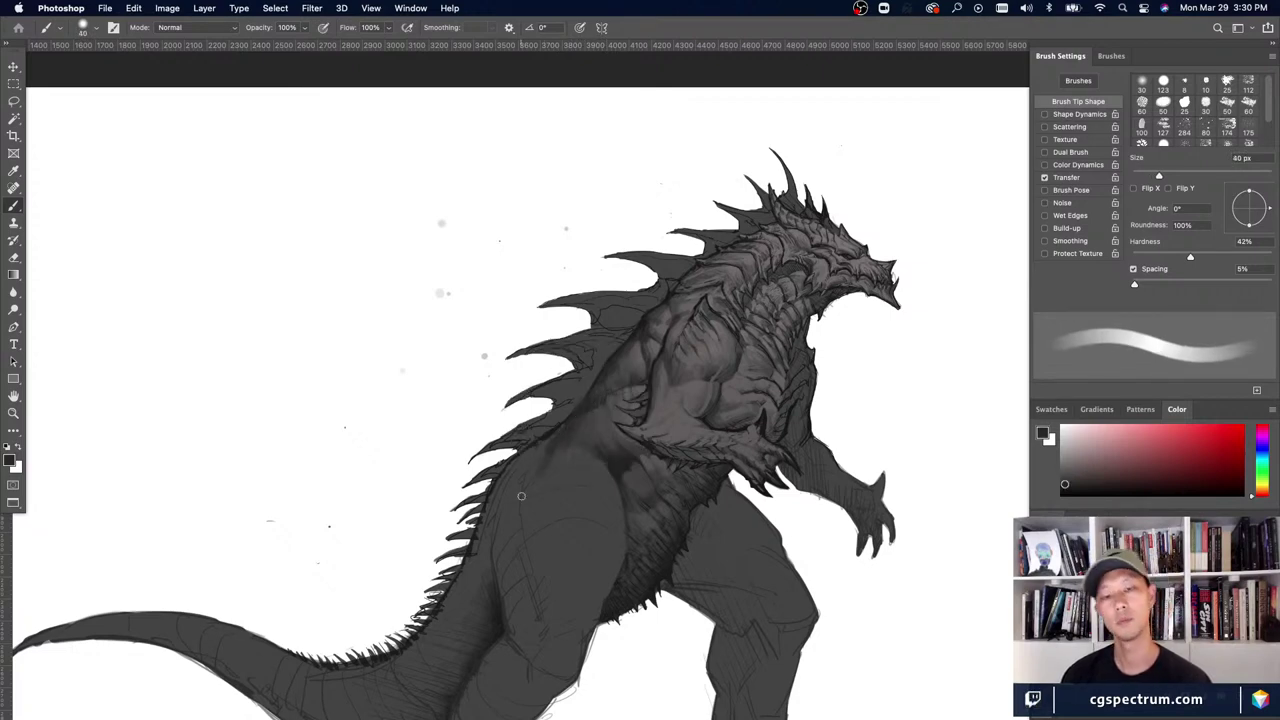
pyautogui.press('super+minus')
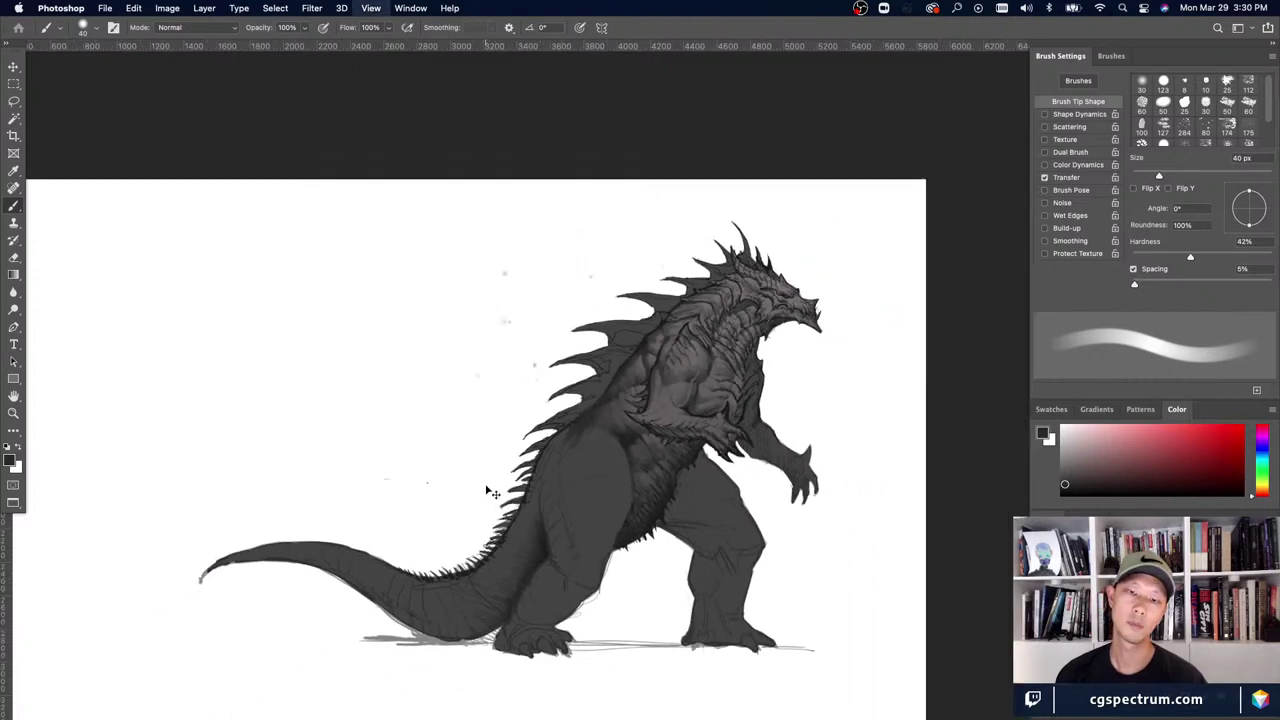
pyautogui.press('super+plus')
pyautogui.press('super+s')
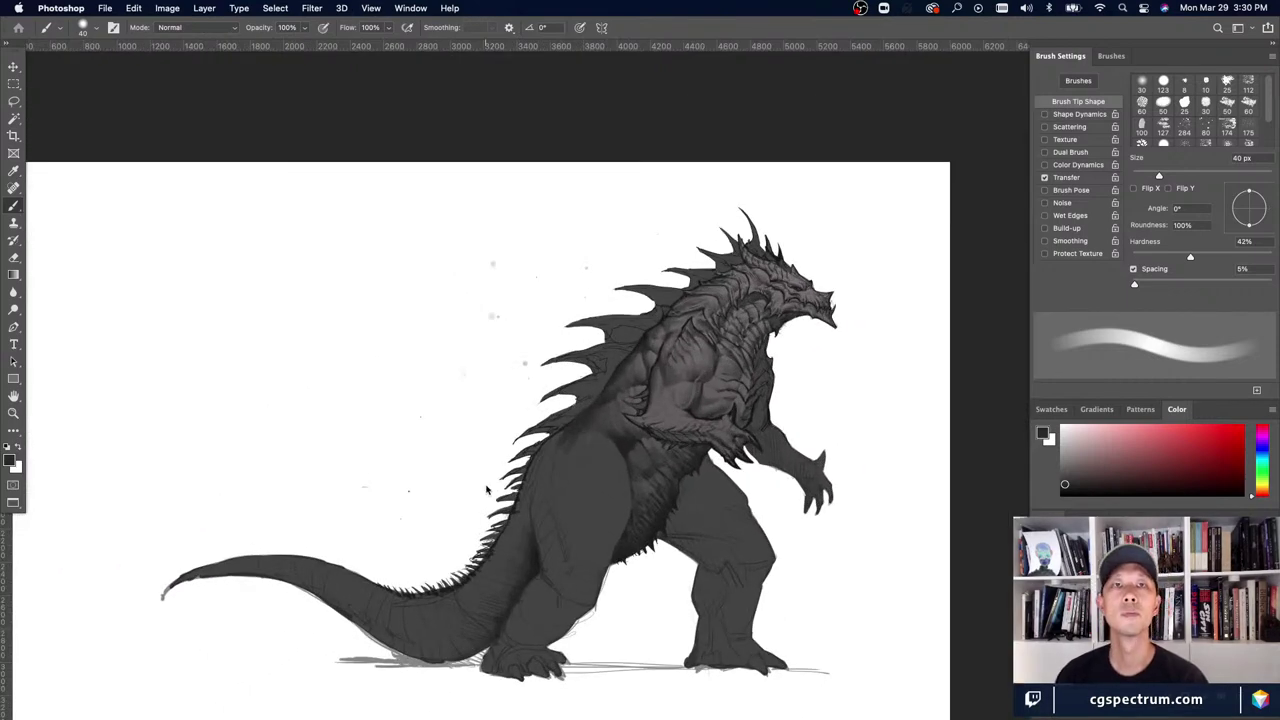
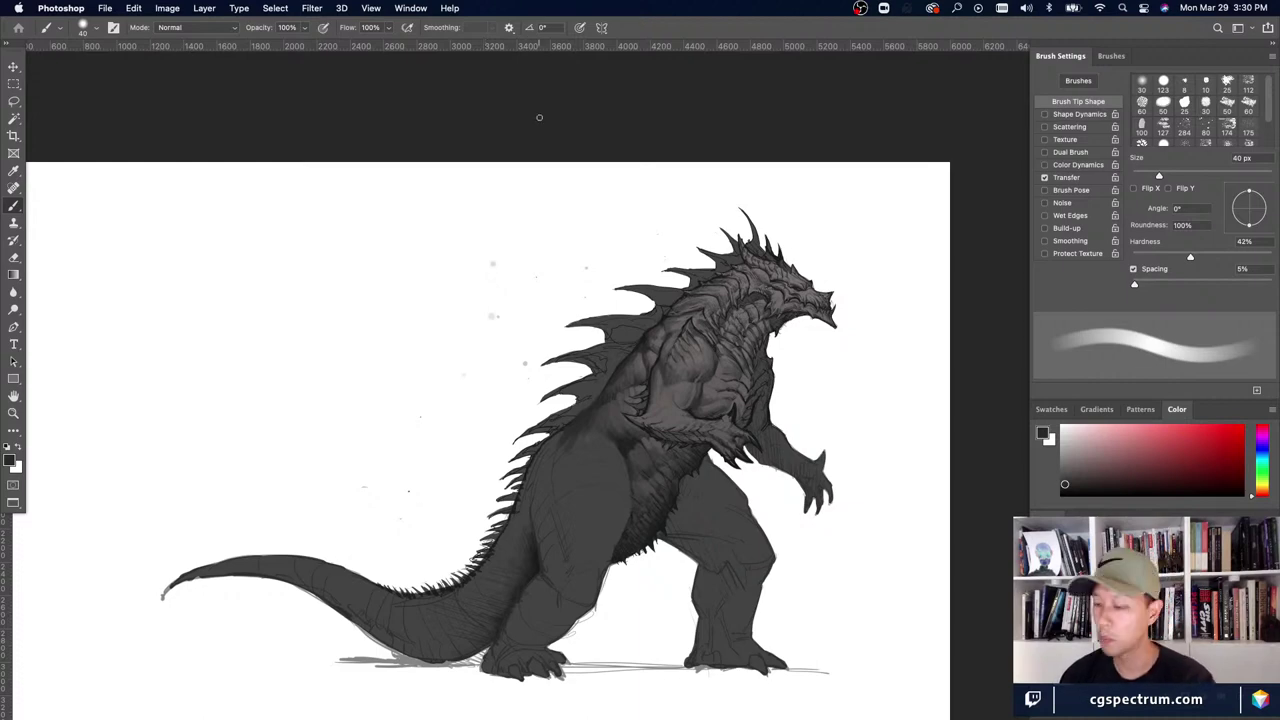
# - Fill the dark hatched hollow behind the creature's jaw with grey sampled from the cheek, using 6 to 9 px brushes
pyautogui.press('super+plus')
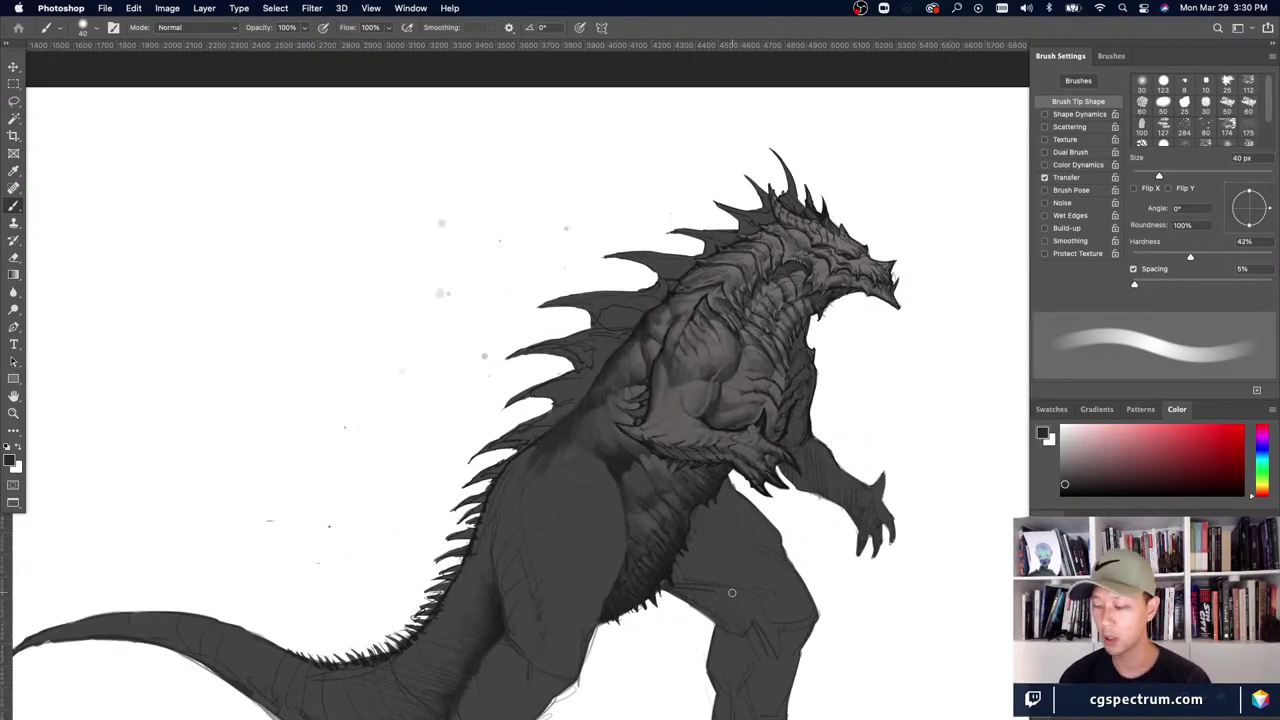
pyautogui.moveTo(741, 642); pyautogui.dragTo(723, 583)
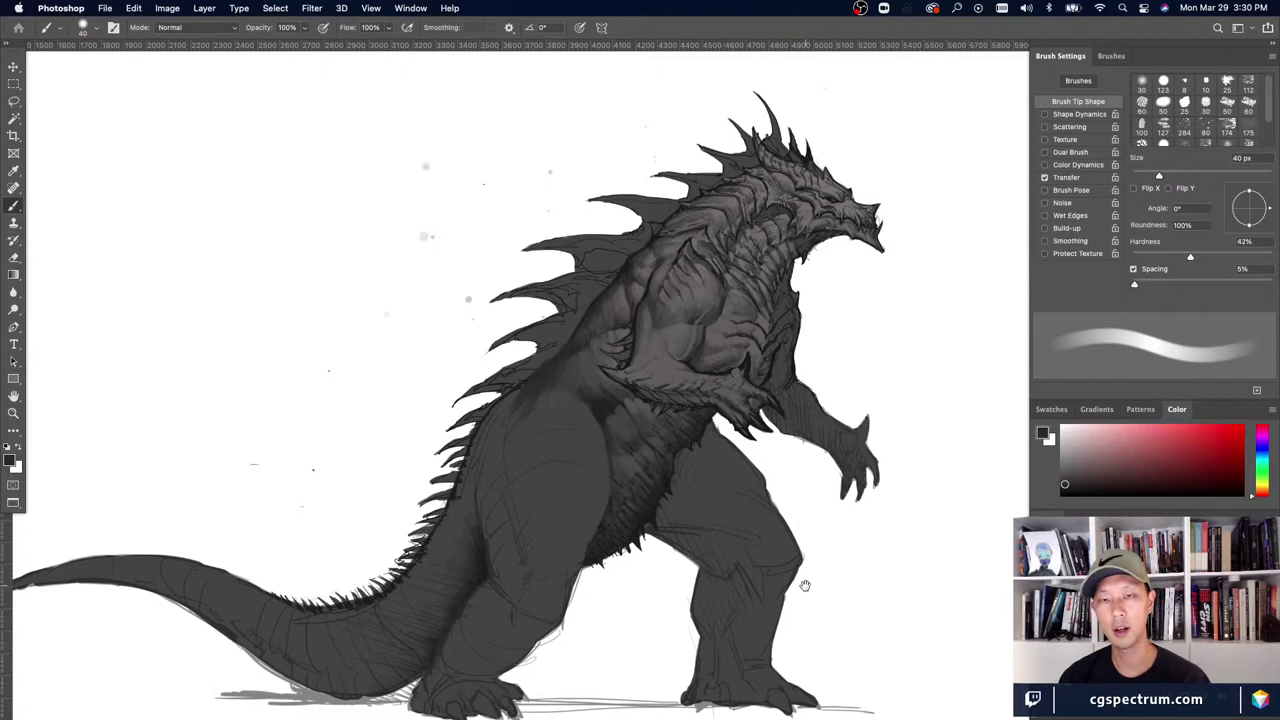
pyautogui.scroll(3, 790, 590)
pyautogui.hscroll(3, 790, 590)
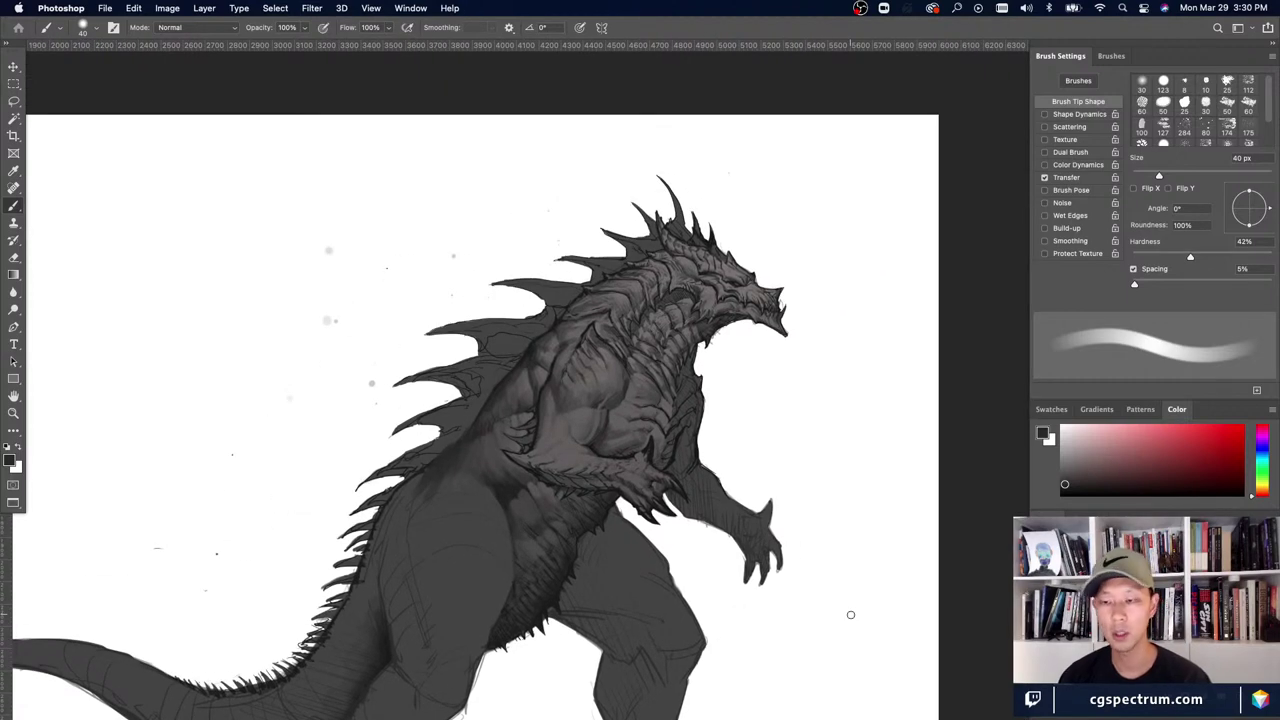
pyautogui.scroll(5, 780, 420)
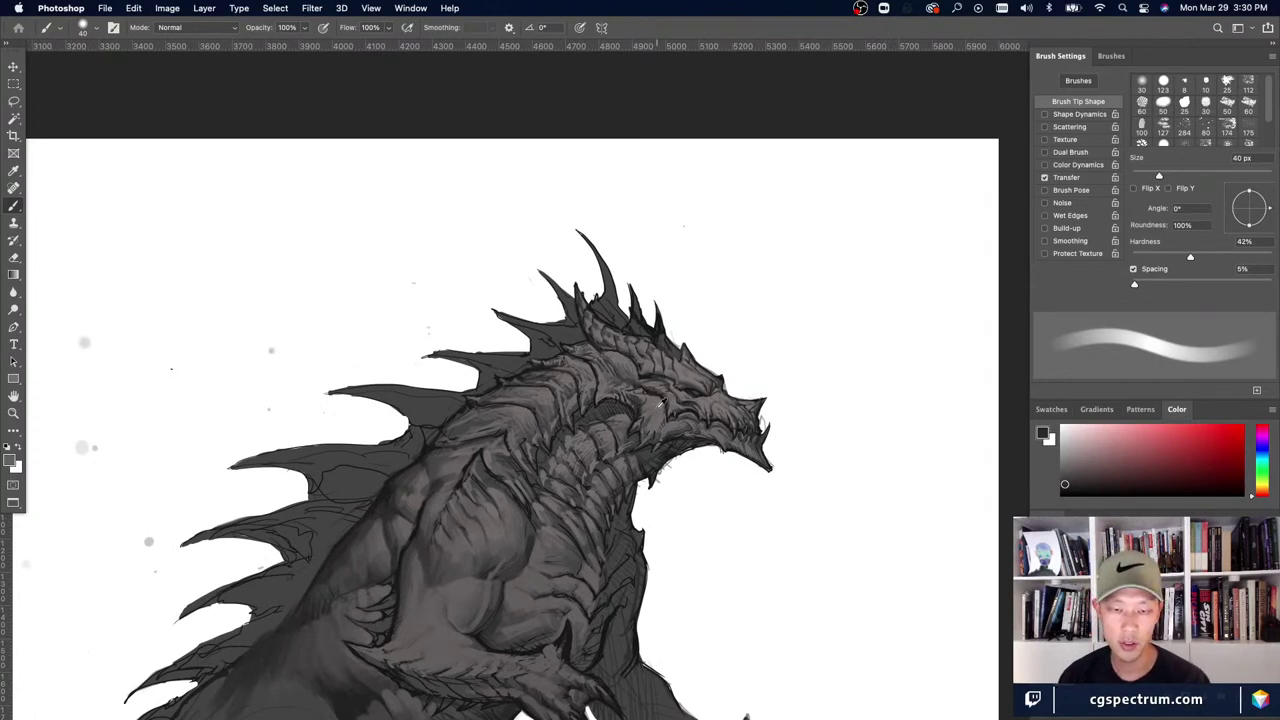
pyautogui.keyDown('alt'); pyautogui.click(651, 404); pyautogui.keyUp('alt')
pyautogui.scroll(2, 630, 485)
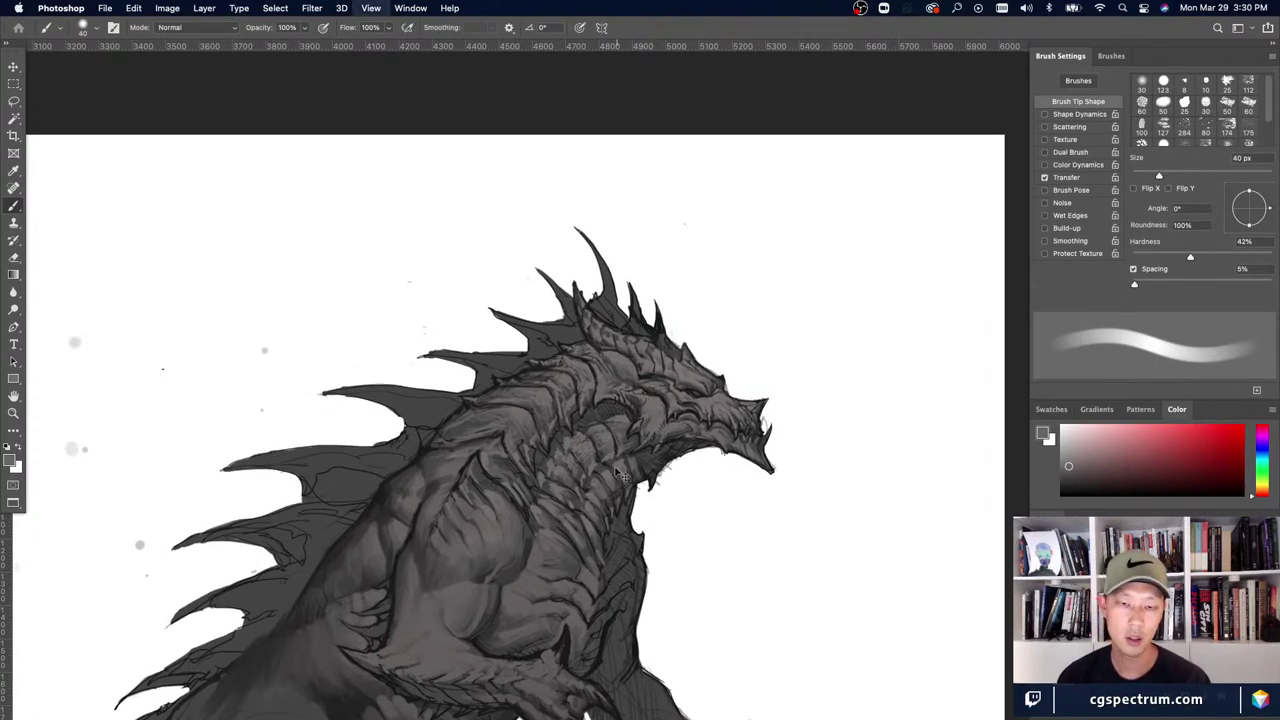
pyautogui.keyDown('alt'); pyautogui.click(659, 405); pyautogui.keyUp('alt')
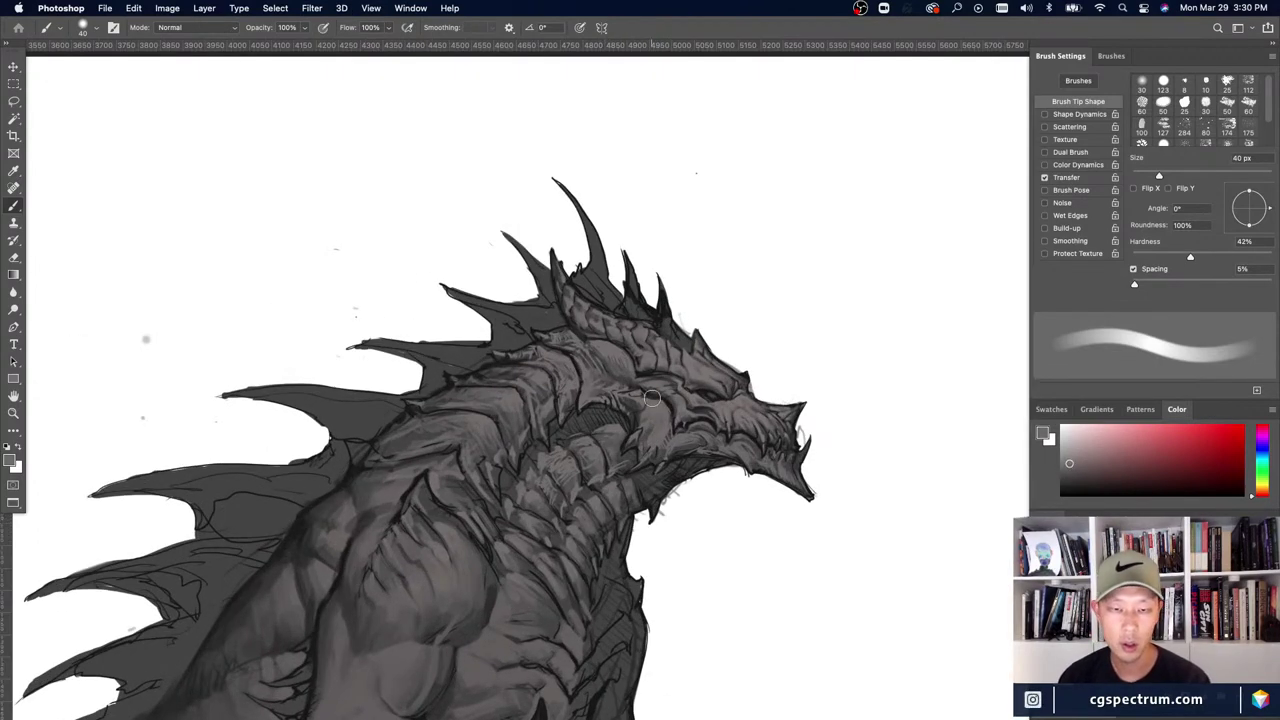
pyautogui.press('[')
pyautogui.press('[')
pyautogui.press('[')
pyautogui.press('[')
pyautogui.press('[')
pyautogui.press('[')
pyautogui.press('[')
pyautogui.press('[')
pyautogui.press('[')
pyautogui.click(614, 422)
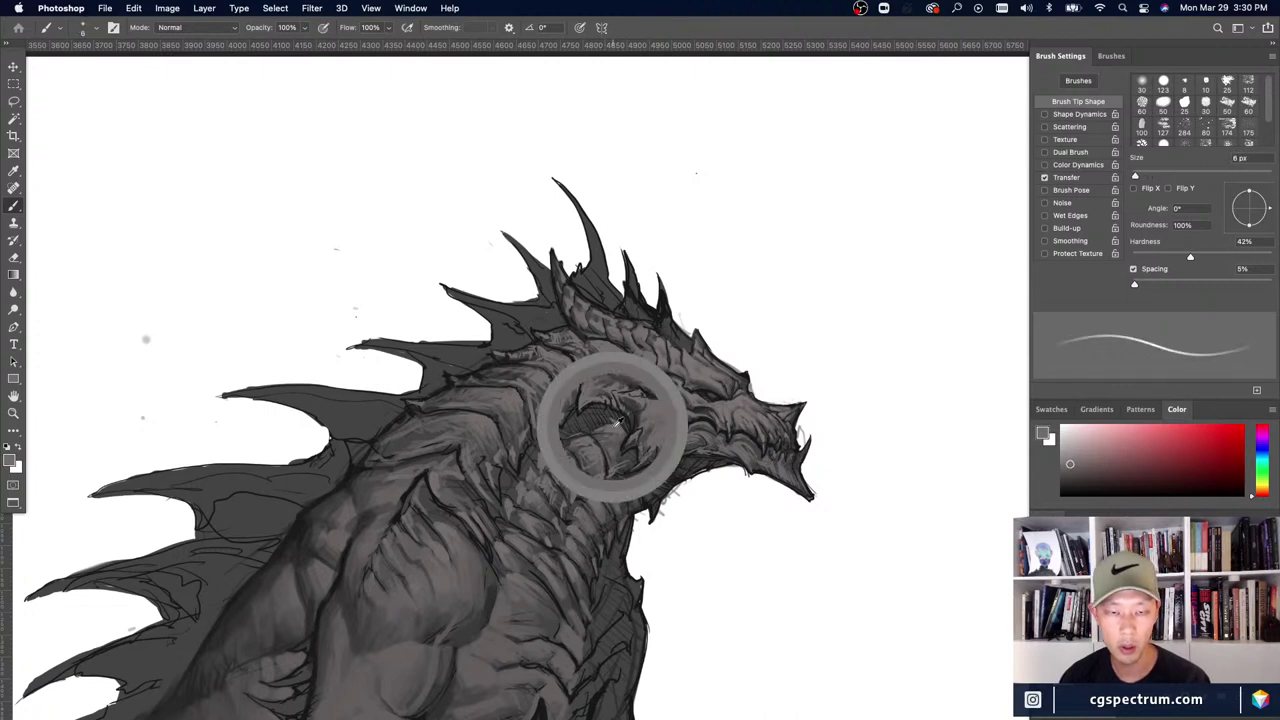
pyautogui.press(']')
pyautogui.press(']')
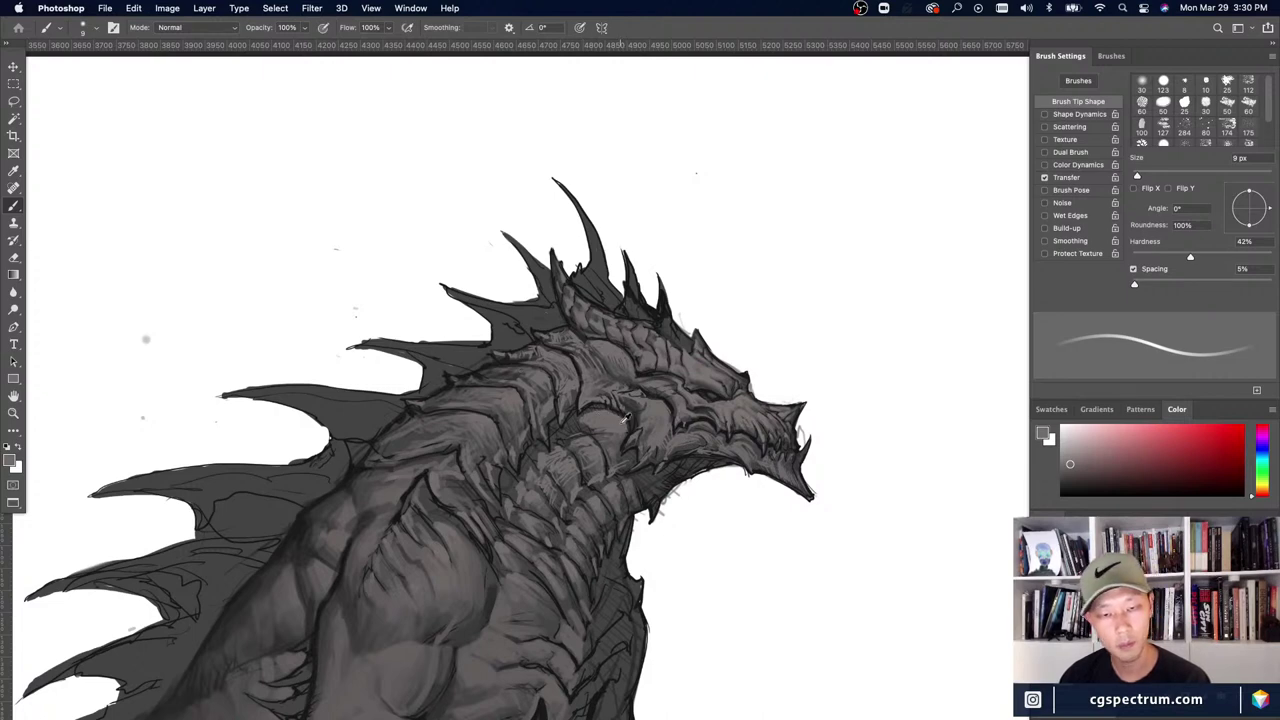
# - Refine the rim of the filled patch behind the jaw in greys sampled beside it, reducing the brush from 20 to 8 px
pyautogui.keyDown('alt'); pyautogui.click(596, 410); pyautogui.keyUp('alt')
pyautogui.press(']')
pyautogui.press(']')
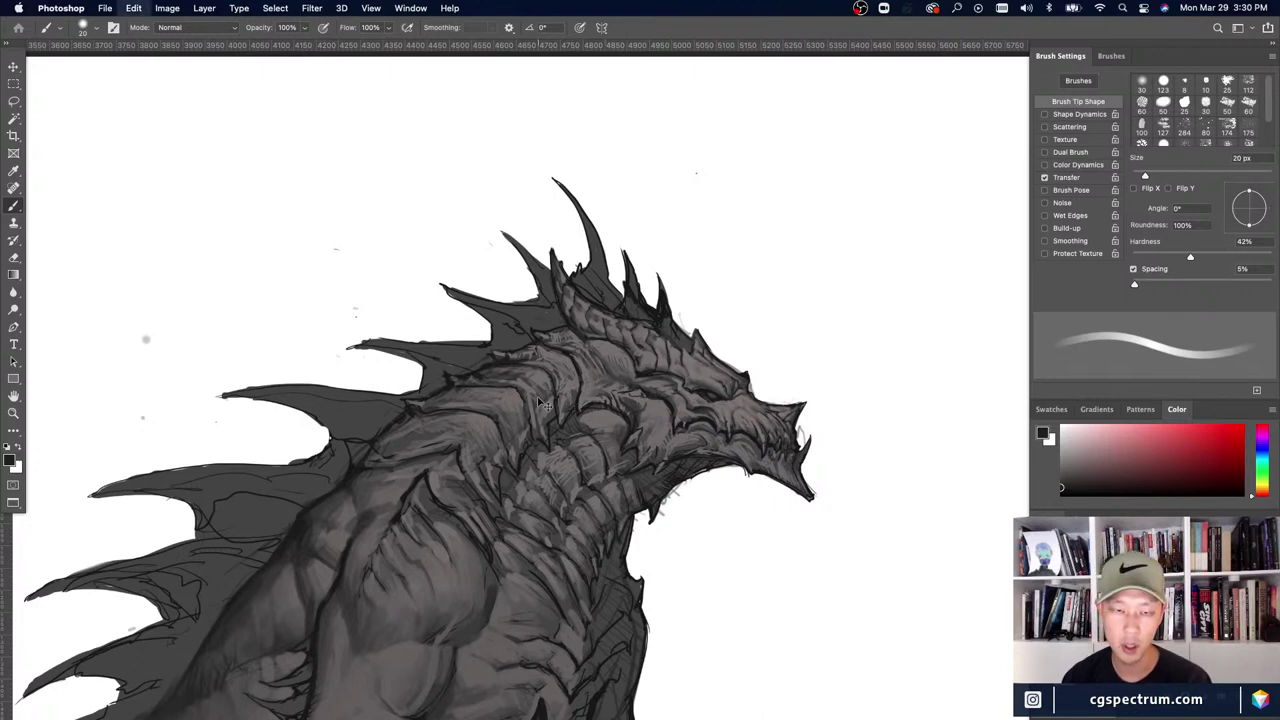
pyautogui.keyDown('alt'); pyautogui.click(596, 410); pyautogui.keyUp('alt')
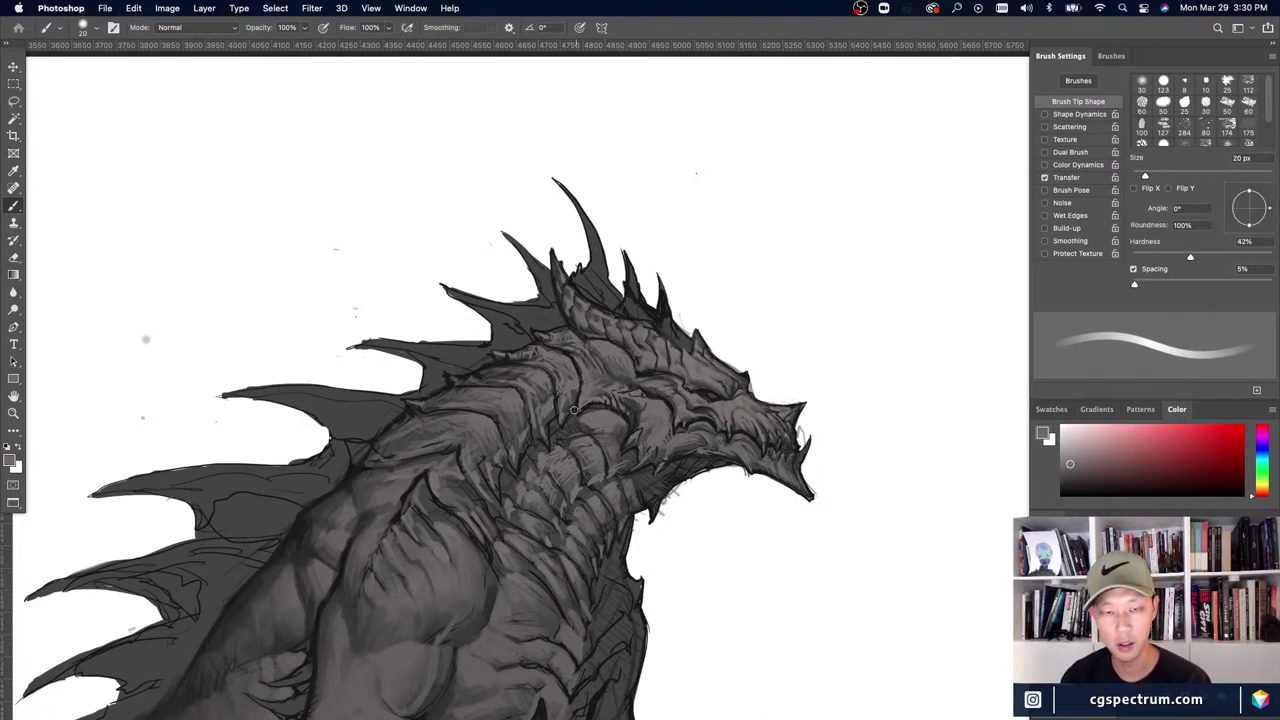
pyautogui.press('[')
pyautogui.press('[')
pyautogui.keyDown('alt'); pyautogui.click(586, 409); pyautogui.keyUp('alt')
pyautogui.keyDown('alt'); pyautogui.click(583, 412); pyautogui.keyUp('alt')
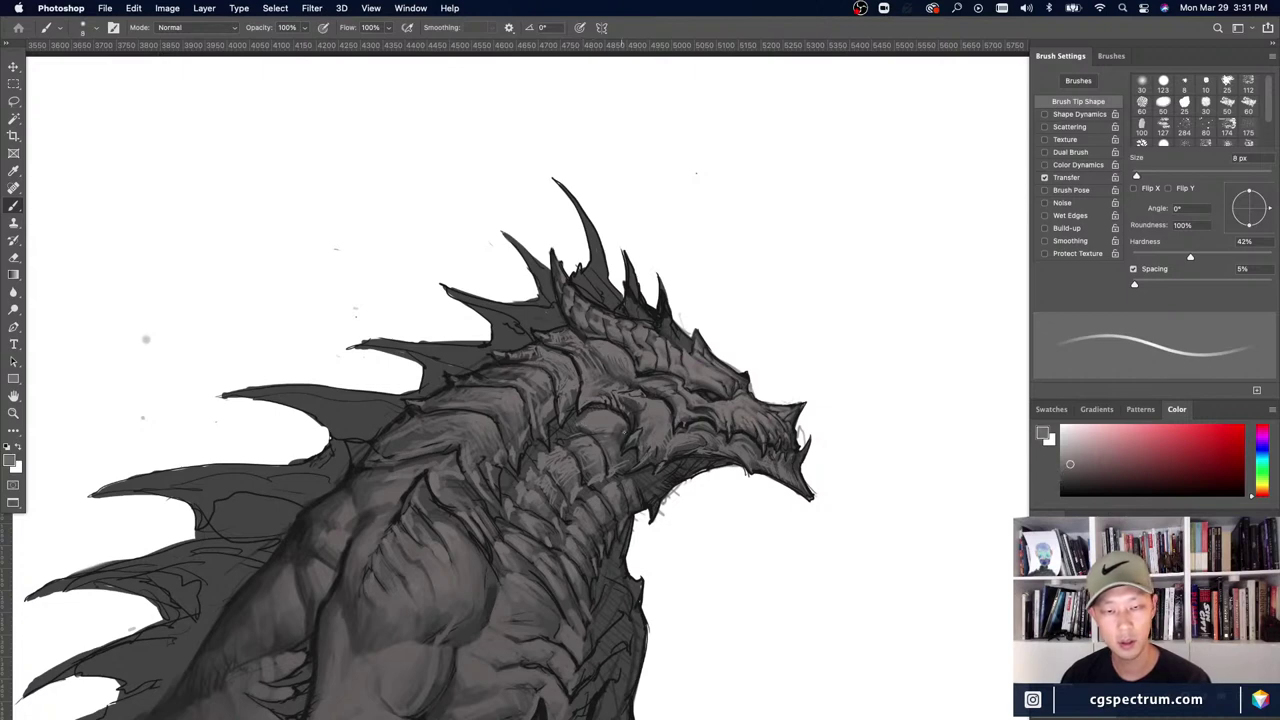
# - Shade the patch behind the jaw in sampled near-black, and lighten the adjoining neck scale in grey, with 10 and 15 px brushes
pyautogui.keyDown('alt'); pyautogui.click(590, 405); pyautogui.keyUp('alt')
pyautogui.press(']')
pyautogui.press(']')
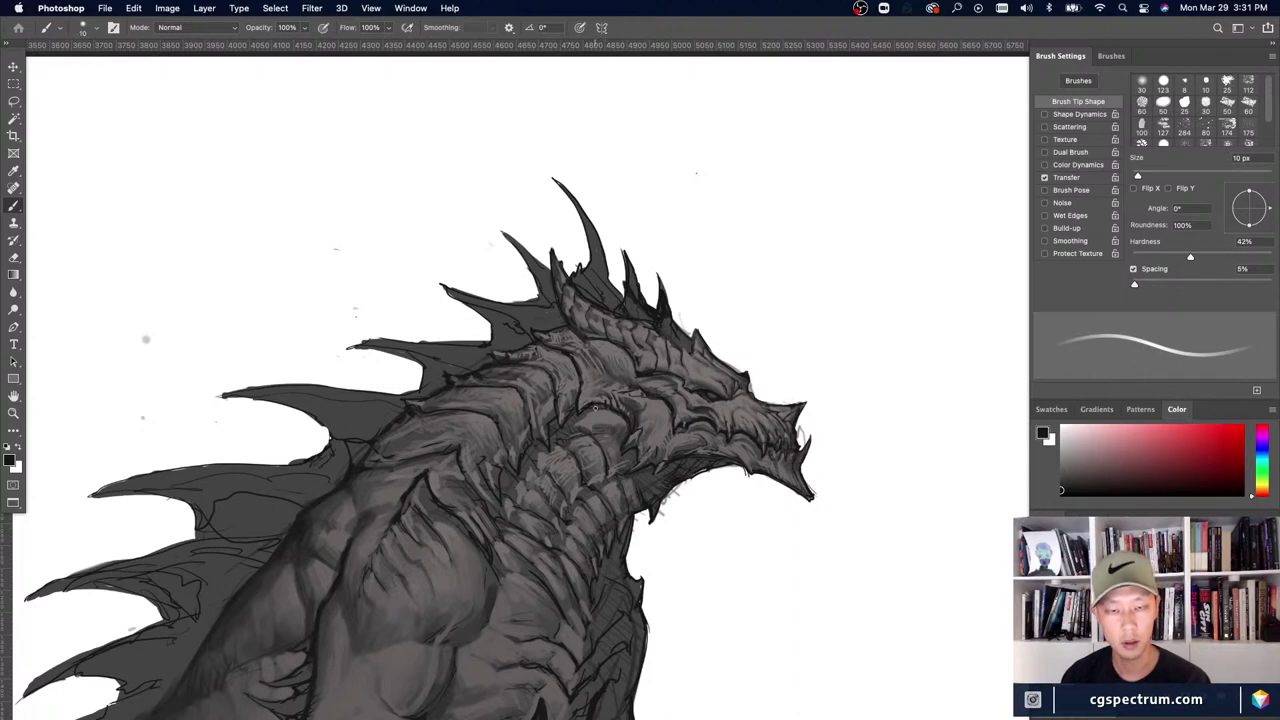
pyautogui.press(']')
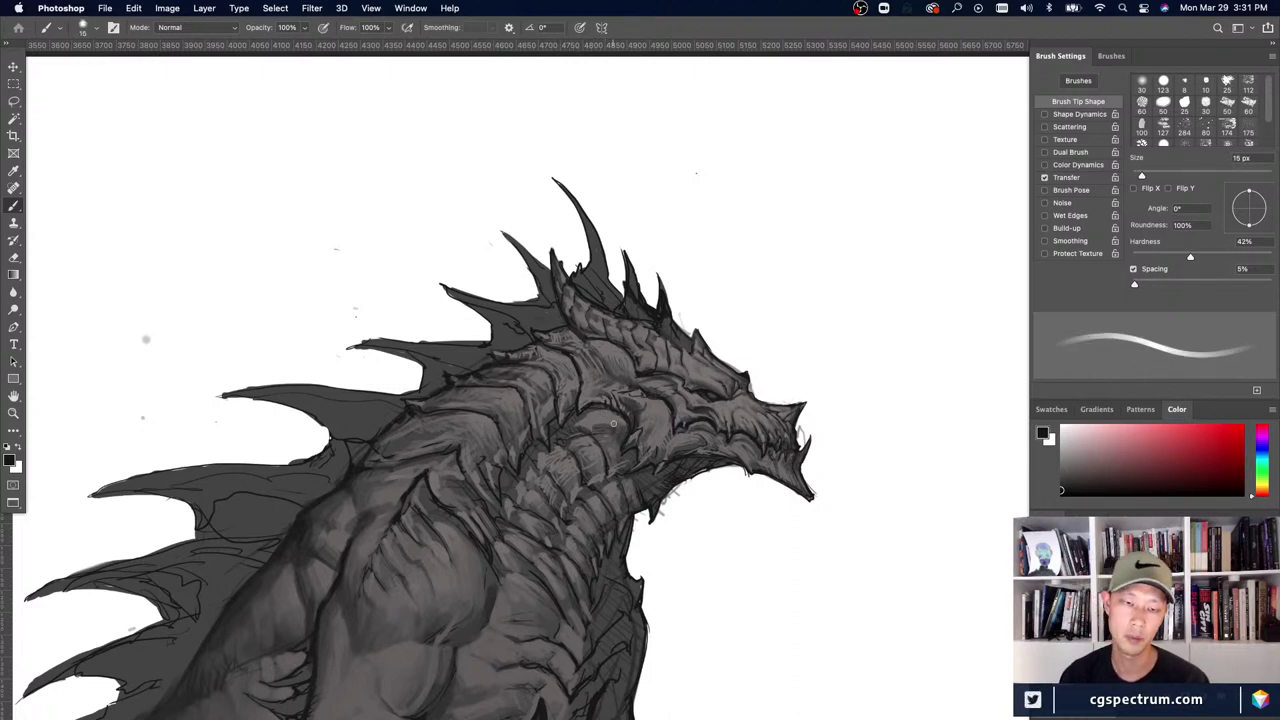
pyautogui.keyDown('alt'); pyautogui.click(595, 418); pyautogui.keyUp('alt')
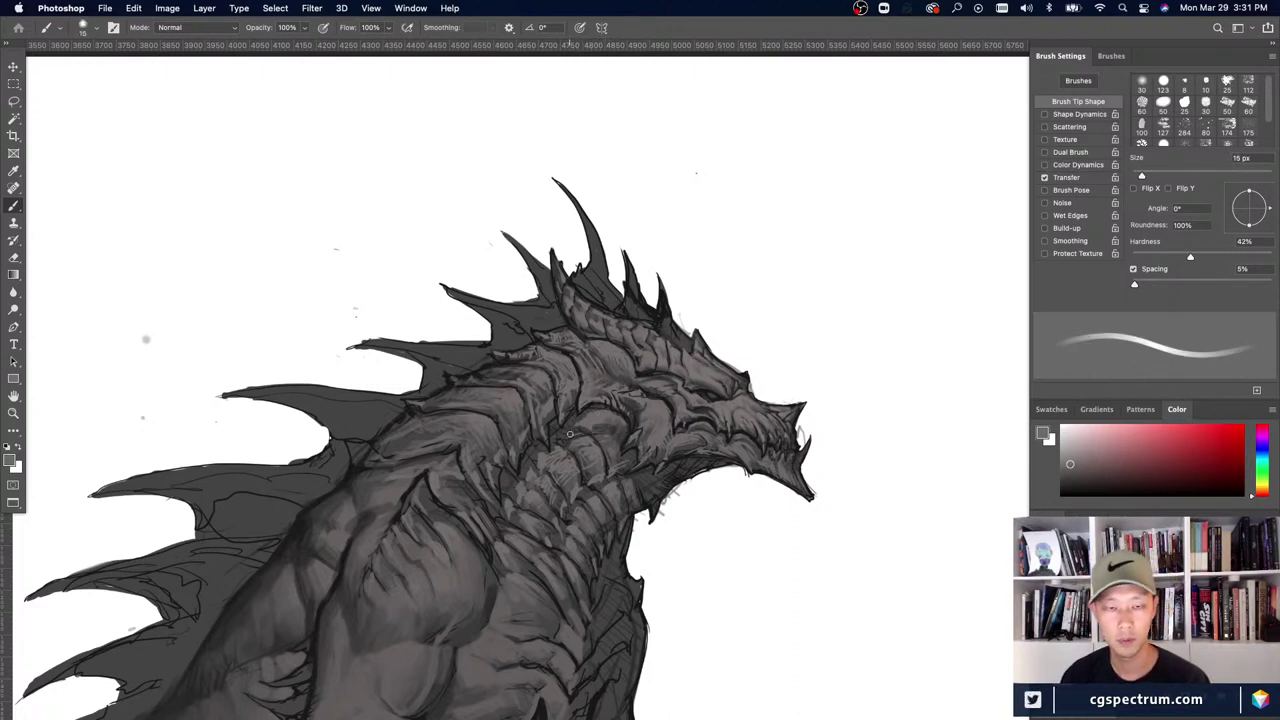
pyautogui.press('[')
pyautogui.moveTo(580, 433)
pyautogui.mouseDown()
pyautogui.moveTo(556, 431)
pyautogui.moveTo(584, 434)
pyautogui.mouseUp()
pyautogui.press(']')
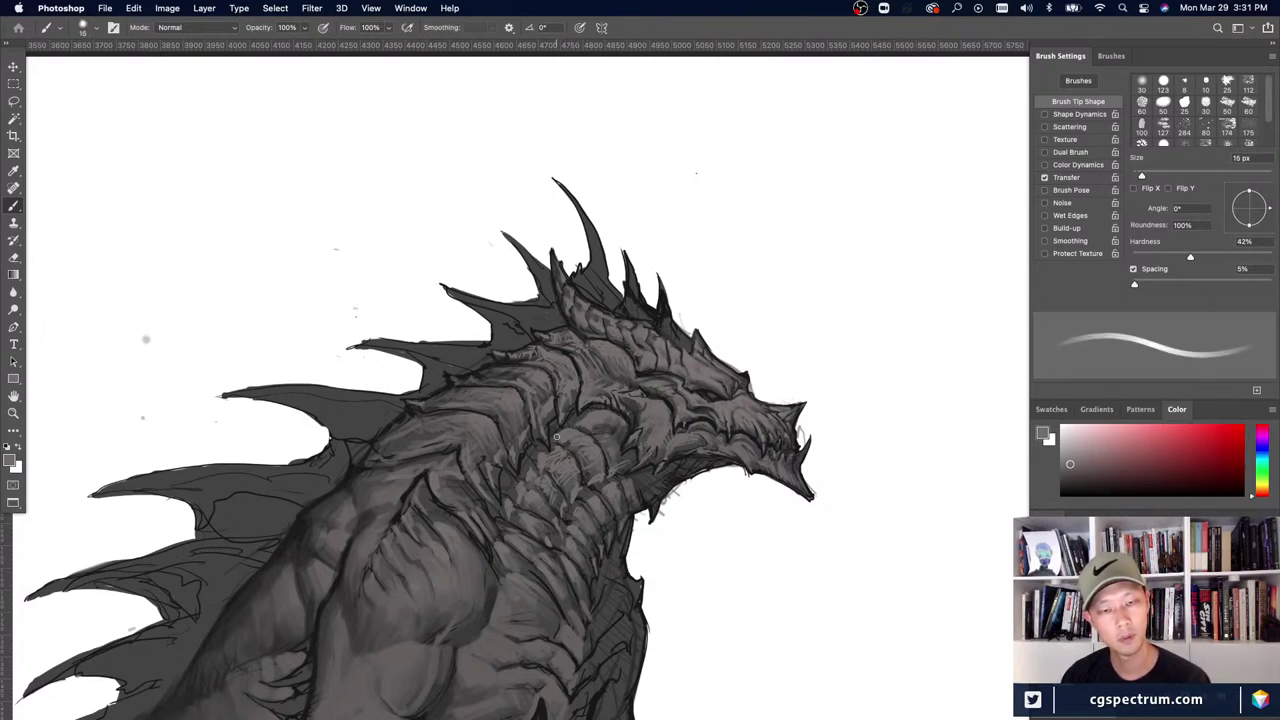
# - Define the small scales at the neck edge of the patch in sampled dark and mid greys, with 10 and 9 px brushes
pyautogui.keyDown('alt'); pyautogui.click(556, 434); pyautogui.keyUp('alt')
pyautogui.press('[')
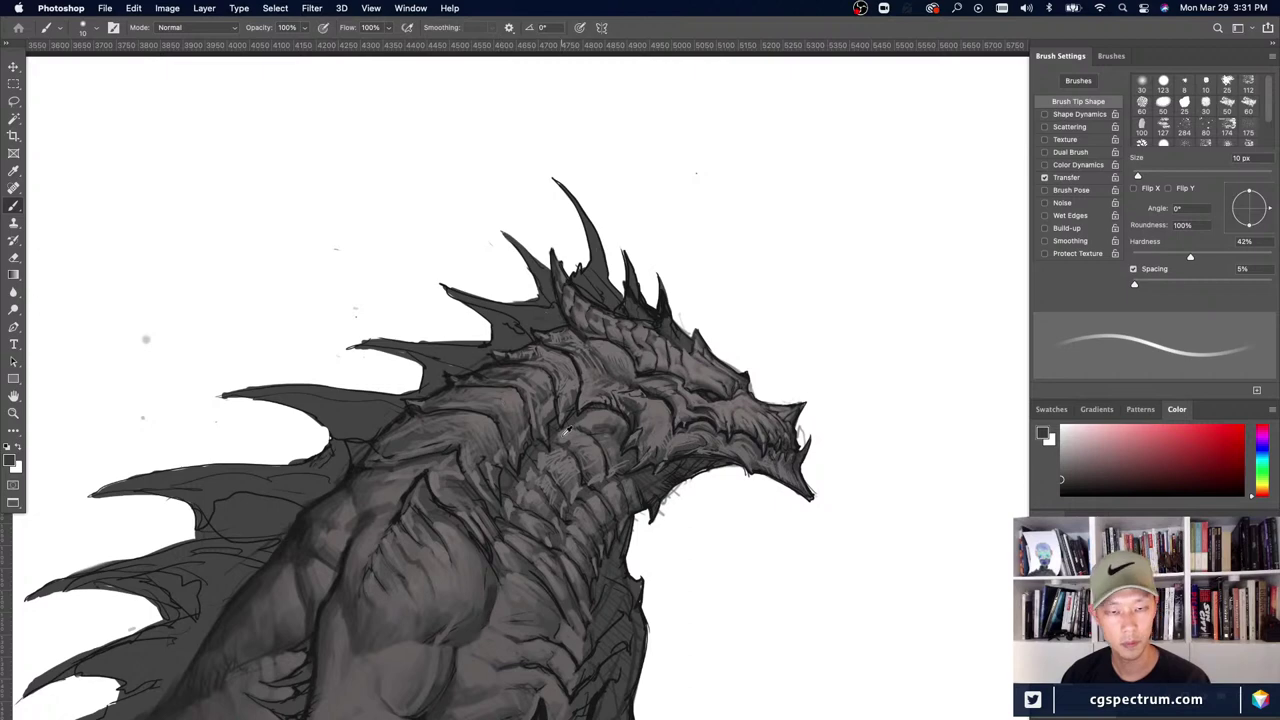
pyautogui.keyDown('alt'); pyautogui.click(553, 442); pyautogui.keyUp('alt')
pyautogui.press('[')
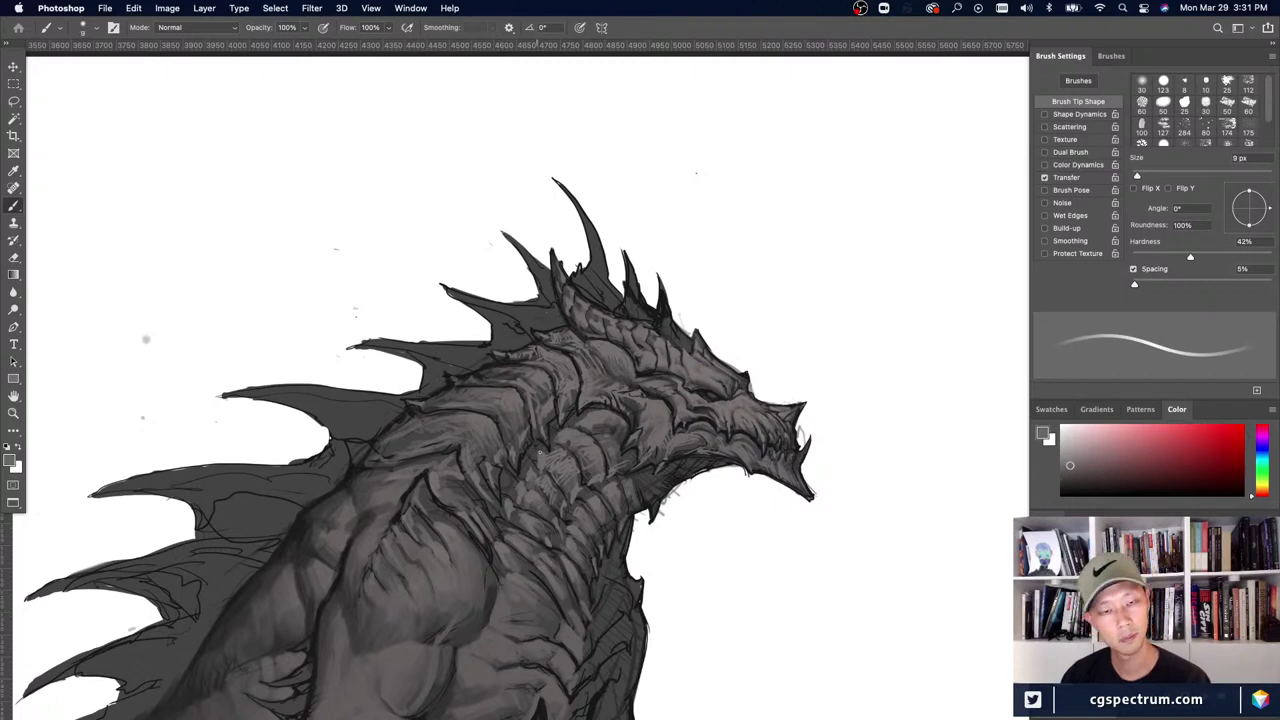
# - Examine how the repainted area behind the jaw reads against the head, neck and whole creature
pyautogui.press('super+minus')
pyautogui.press('super+equal')
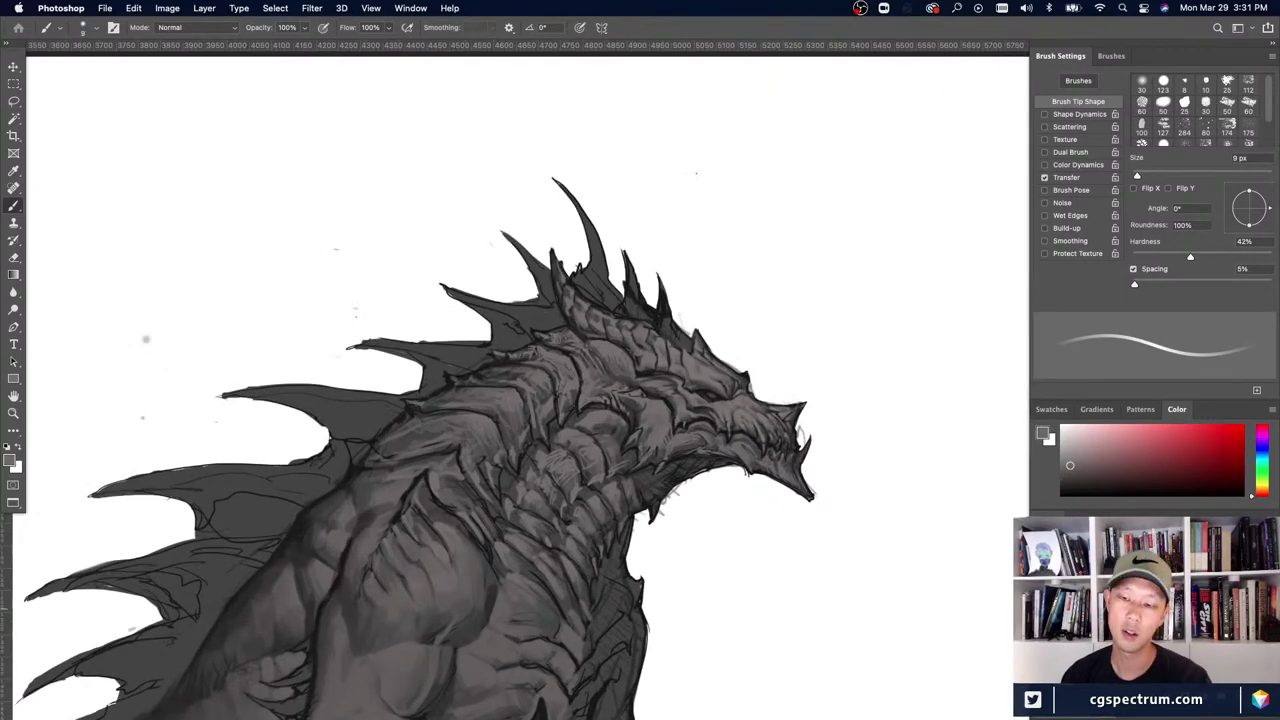
pyautogui.press('super+z')
pyautogui.press('super+minus')
pyautogui.press('super+minus')
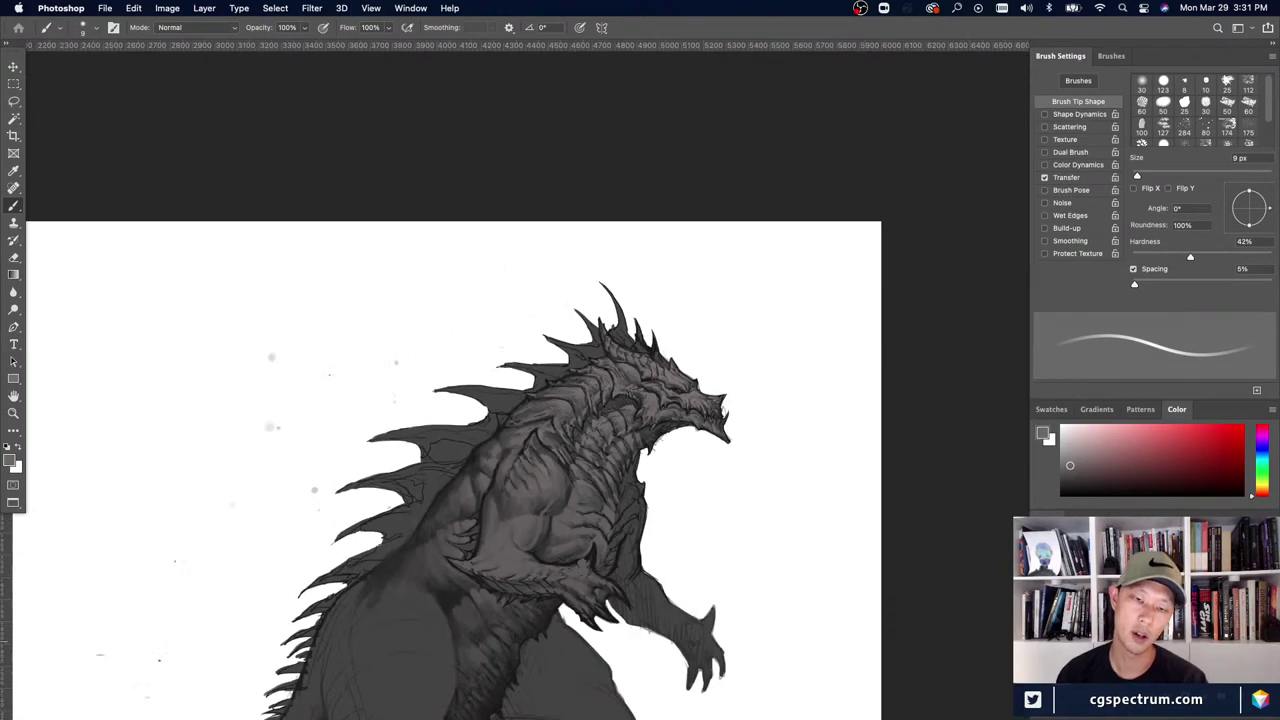
pyautogui.press('super+minus')
pyautogui.press('super+minus')
pyautogui.press('super+minus')
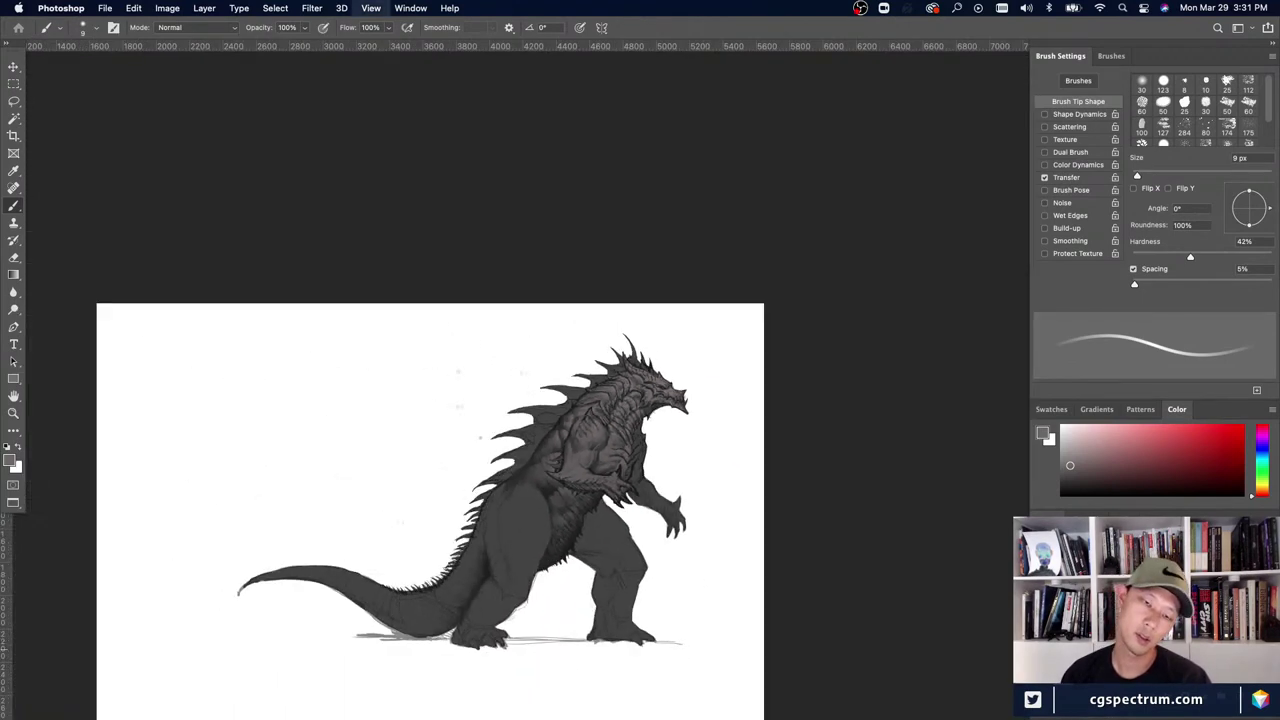
pyautogui.press('super+plus')
pyautogui.press('super+plus')
pyautogui.press('super+plus')
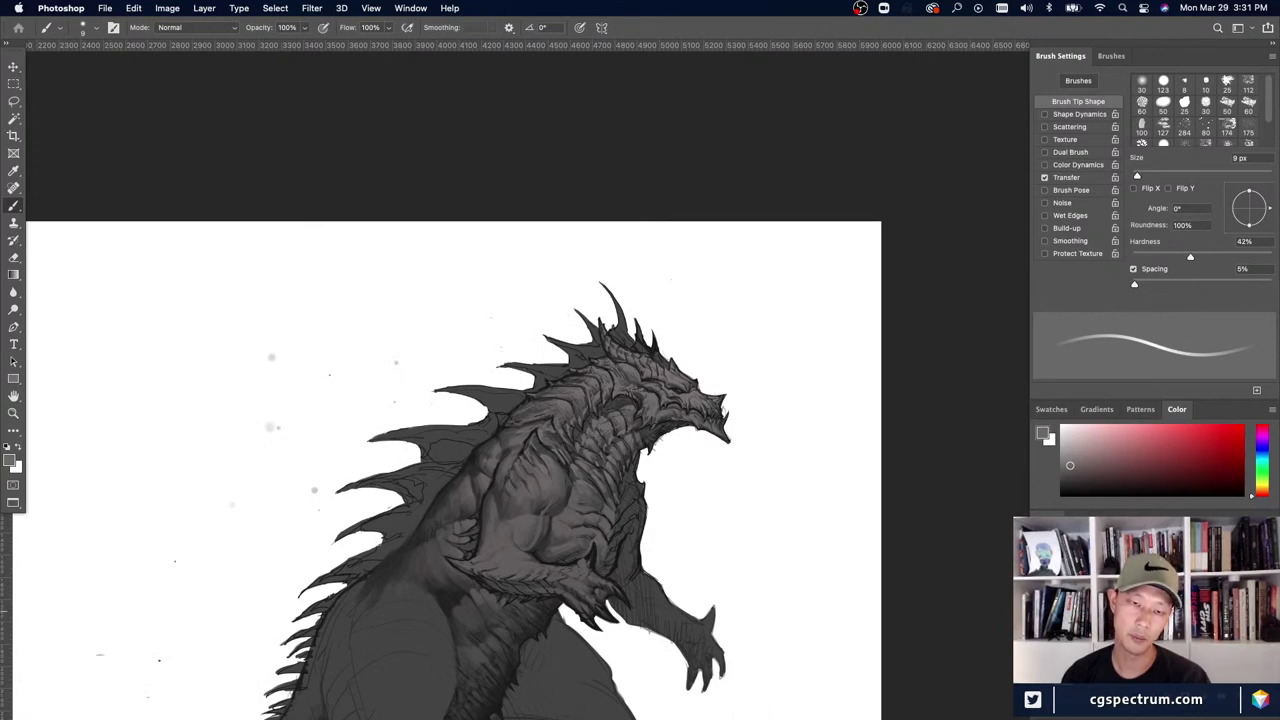
pyautogui.press('super+minus')
pyautogui.press('super+minus')
pyautogui.press('super+plus')
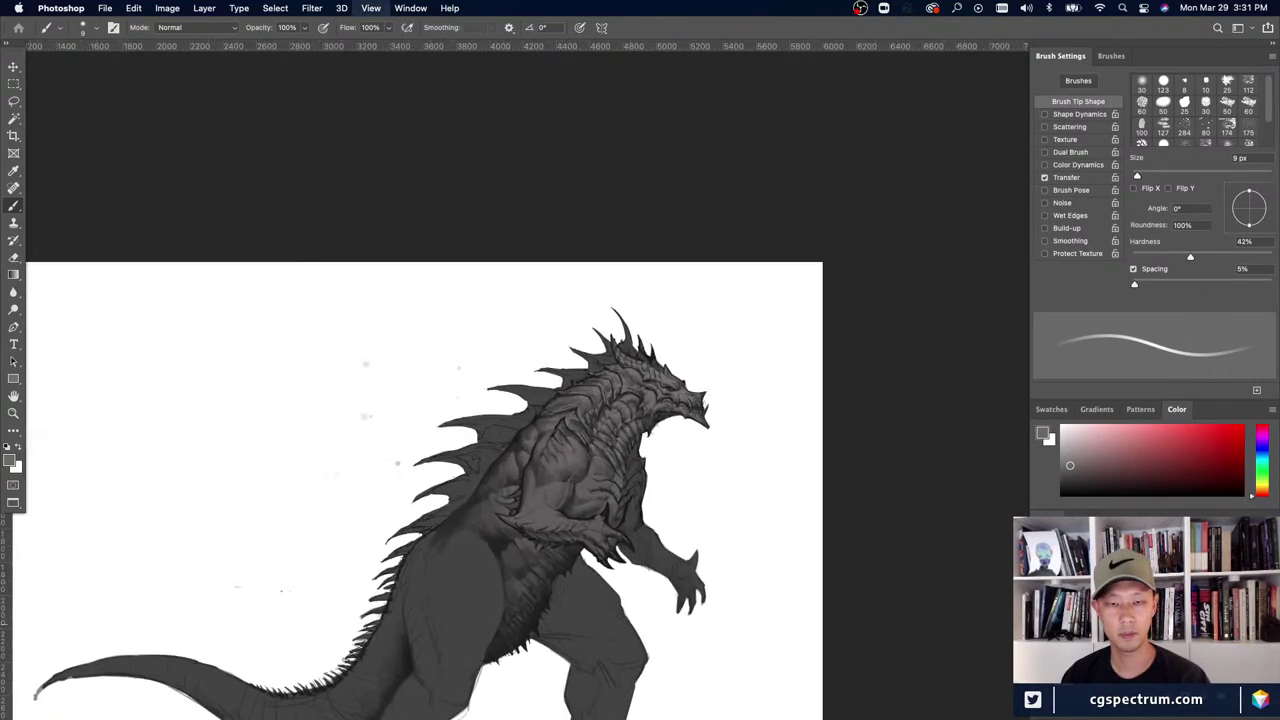
pyautogui.press('super+plus')
pyautogui.press('super+plus')
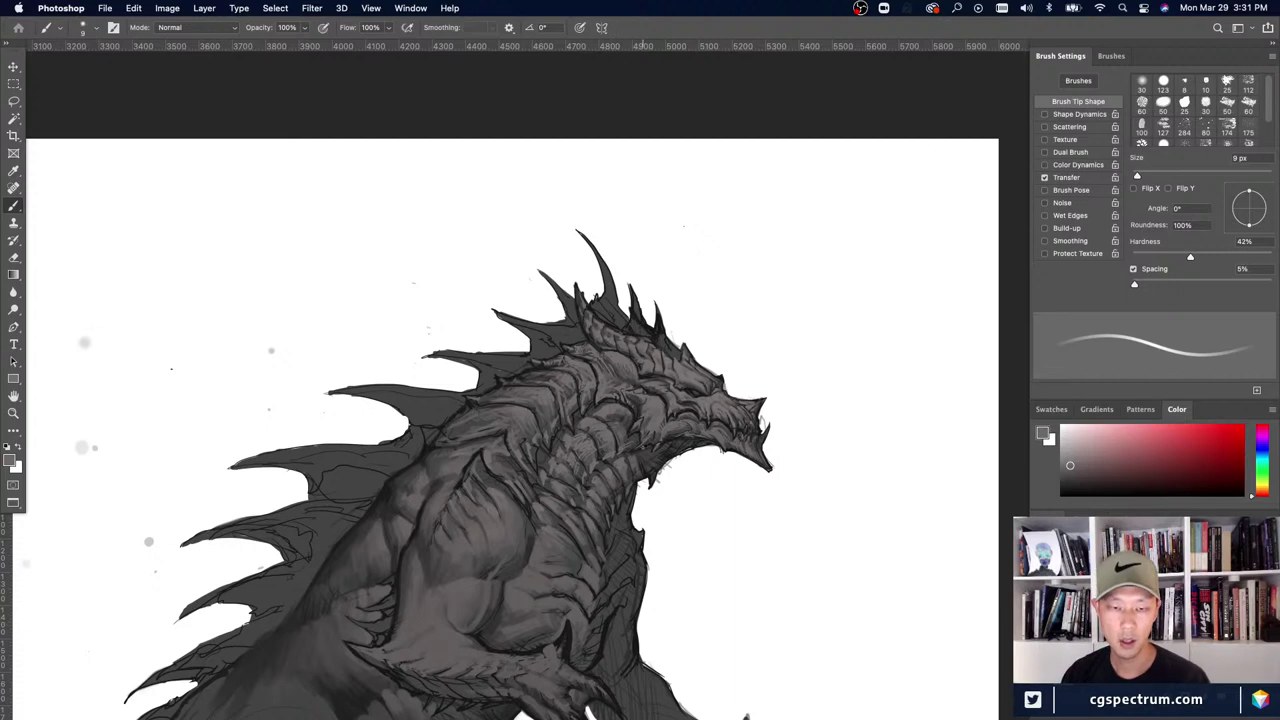
# - Darken the throat scales just beneath the jaw in sampled dark greys, enlarging the brush to 30 px
pyautogui.keyDown('alt'); pyautogui.click(648, 449); pyautogui.keyUp('alt')
pyautogui.press(']')
pyautogui.press(']')
pyautogui.press(']')
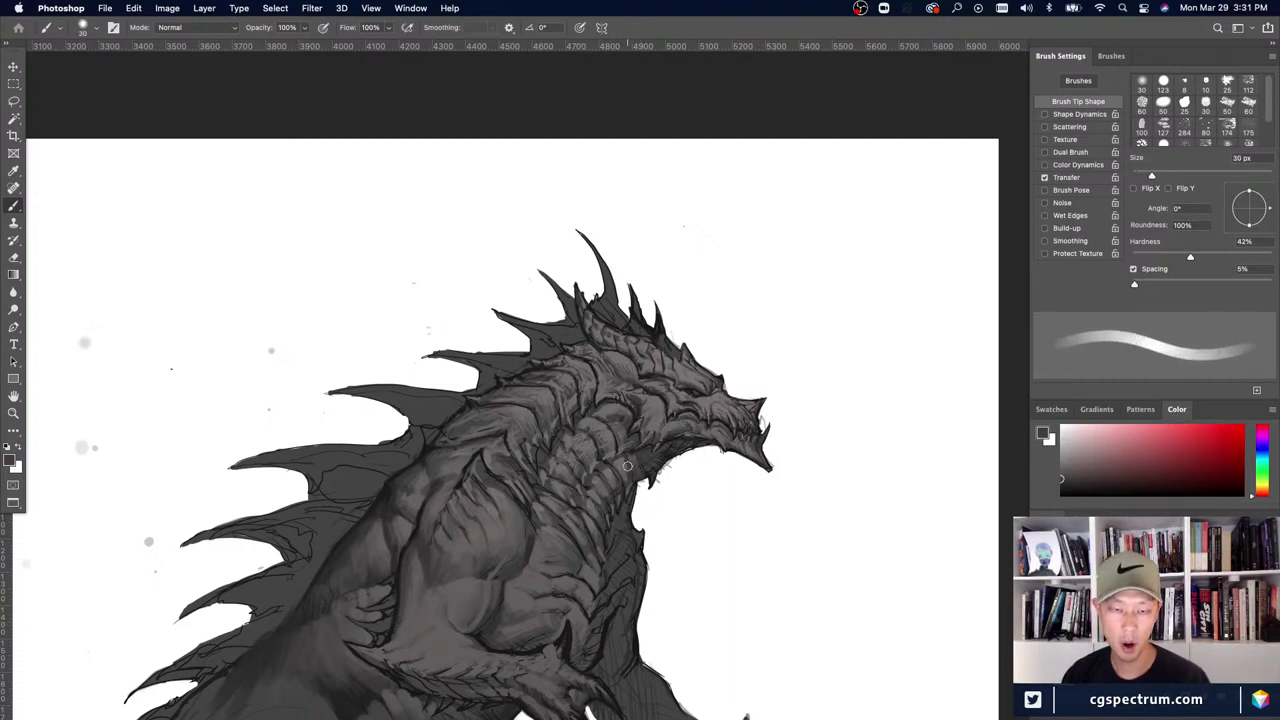
pyautogui.moveTo(592, 414); pyautogui.dragTo(628, 412)
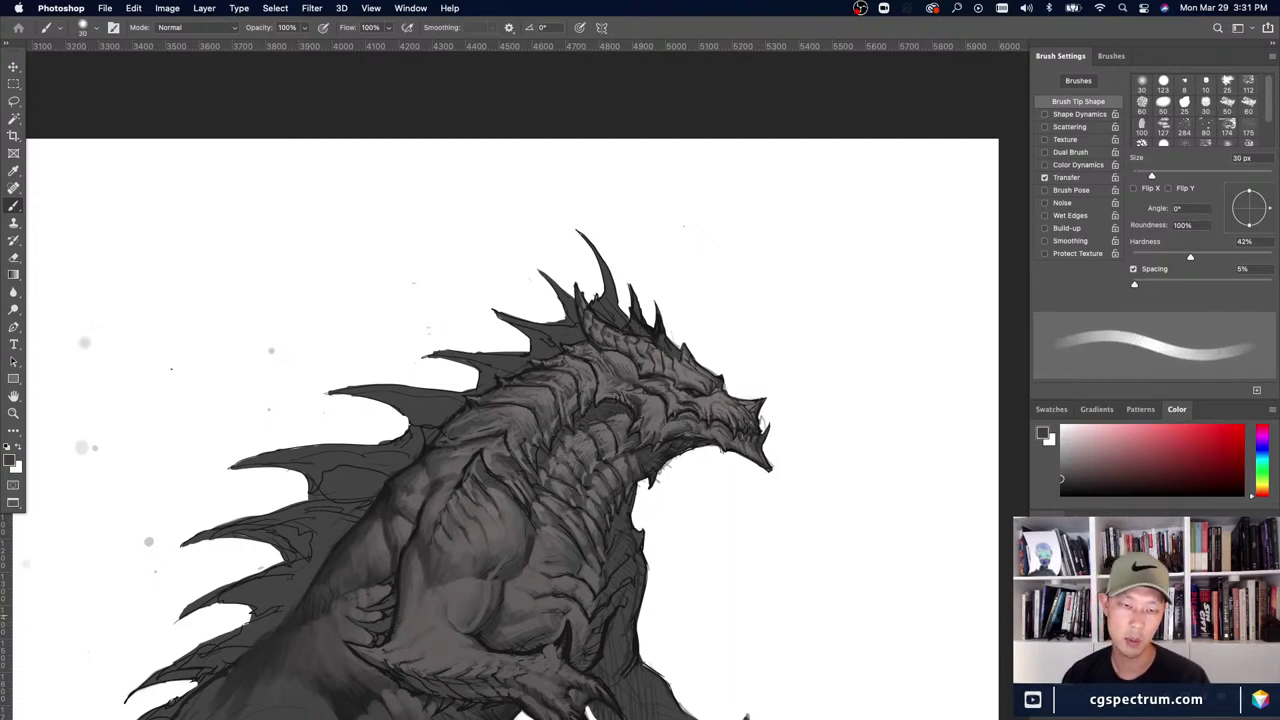
pyautogui.press('super+z')
pyautogui.keyDown('alt'); pyautogui.click(638, 464); pyautogui.keyUp('alt')
pyautogui.moveTo(630, 468)
pyautogui.mouseDown()
pyautogui.moveTo(627, 488)
pyautogui.moveTo(635, 459)
pyautogui.mouseUp()
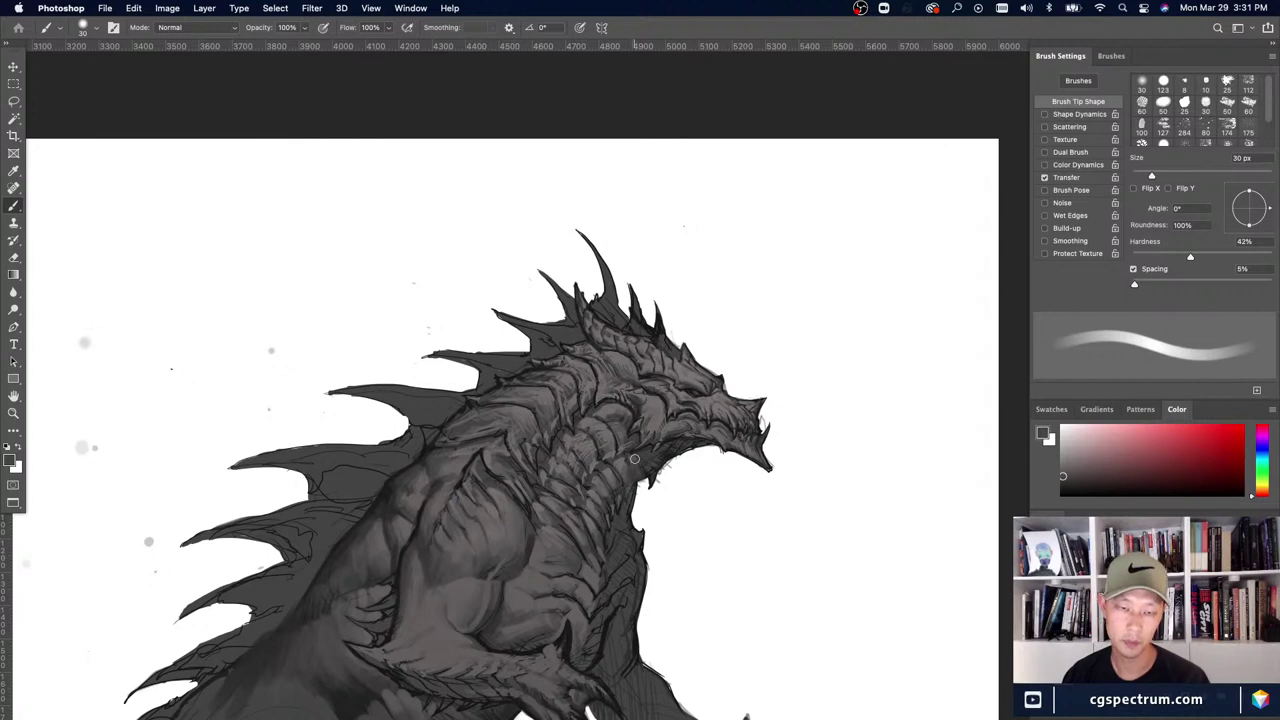
pyautogui.keyDown('alt'); pyautogui.click(643, 464); pyautogui.keyUp('alt')
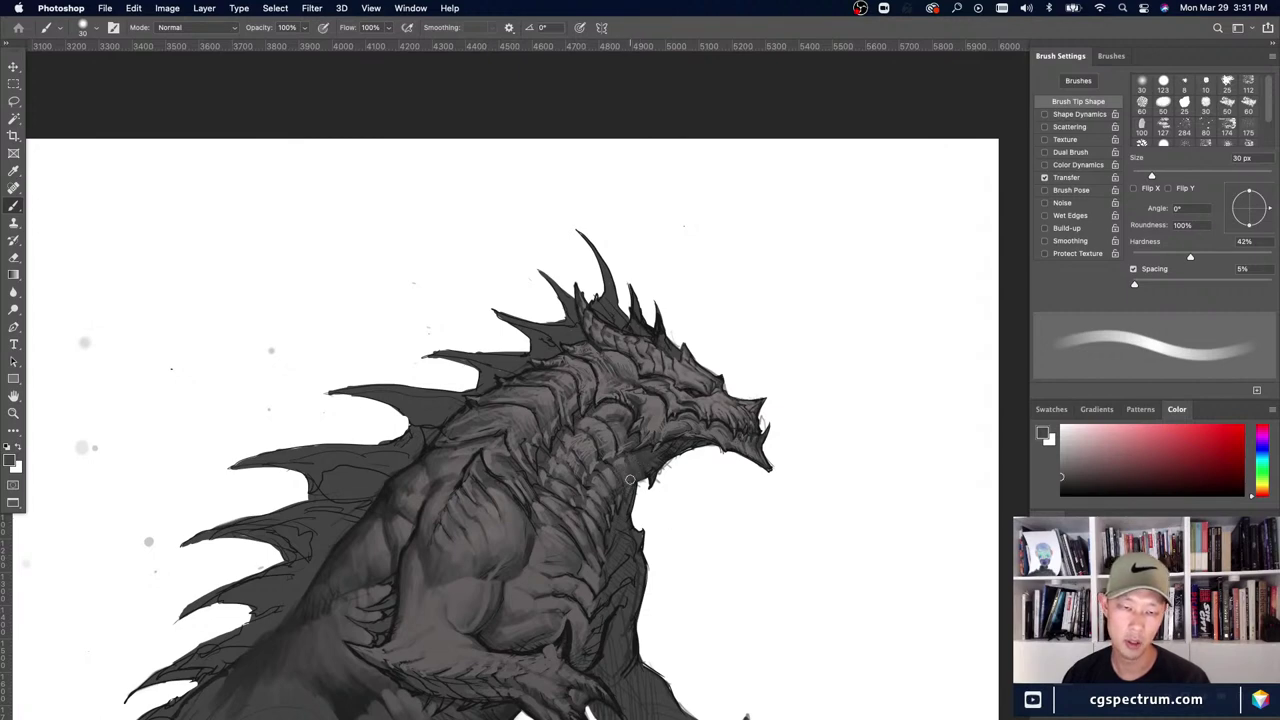
# - Examine how the darkened throat reads against the head, shoulder and back at different magnifications
pyautogui.scroll(-3, 630, 470)
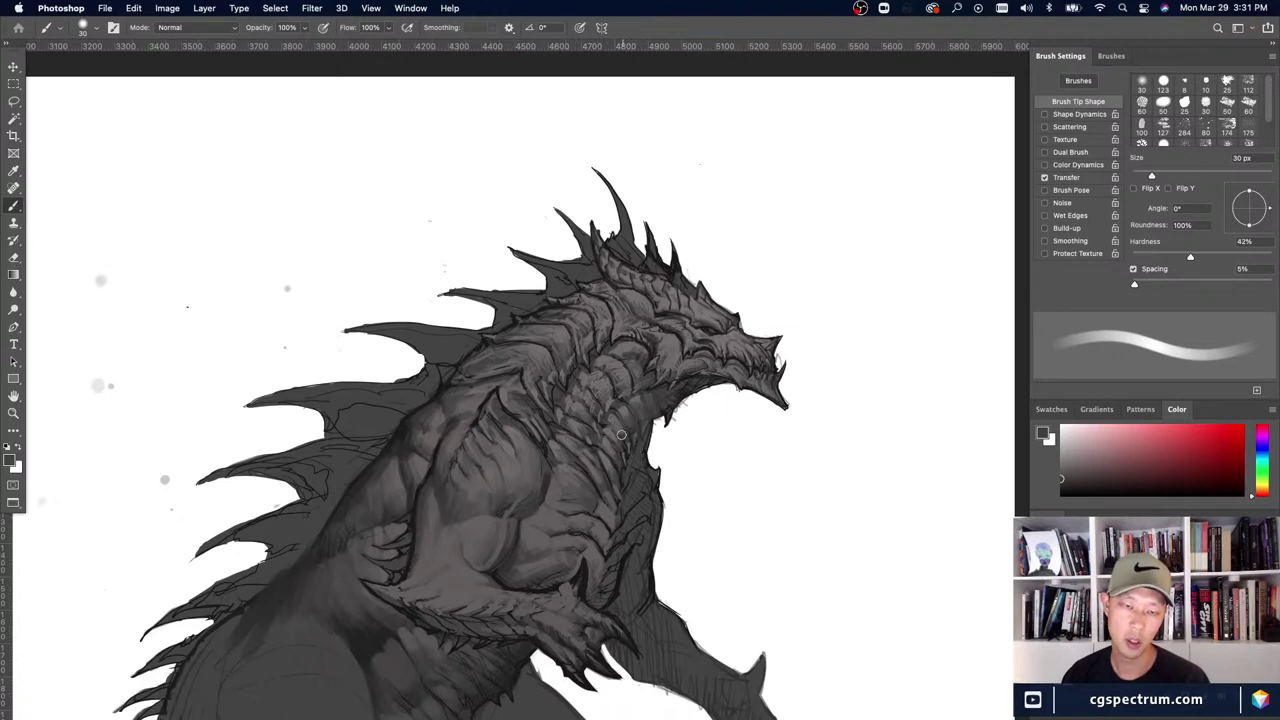
pyautogui.press('super+minus')
pyautogui.press('super+minus')
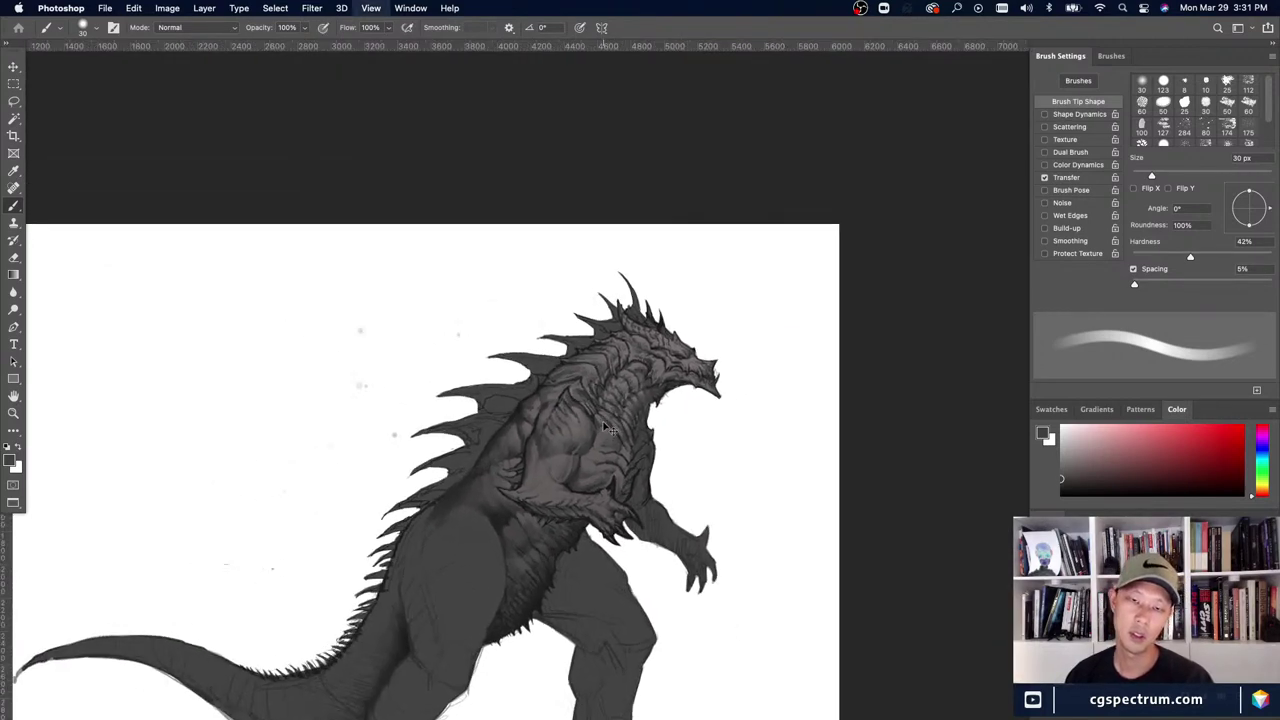
pyautogui.press('super+plus')
pyautogui.press('super+plus')
pyautogui.press('super+minus')
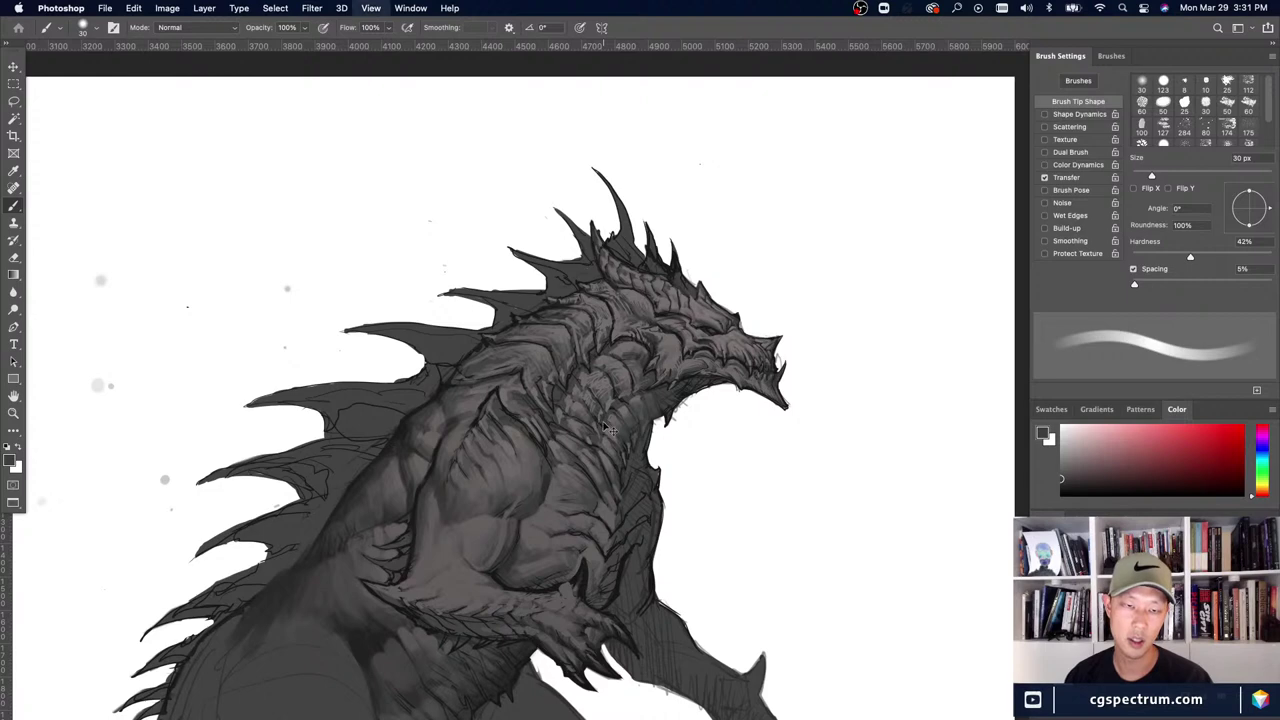
pyautogui.press('super+plus')
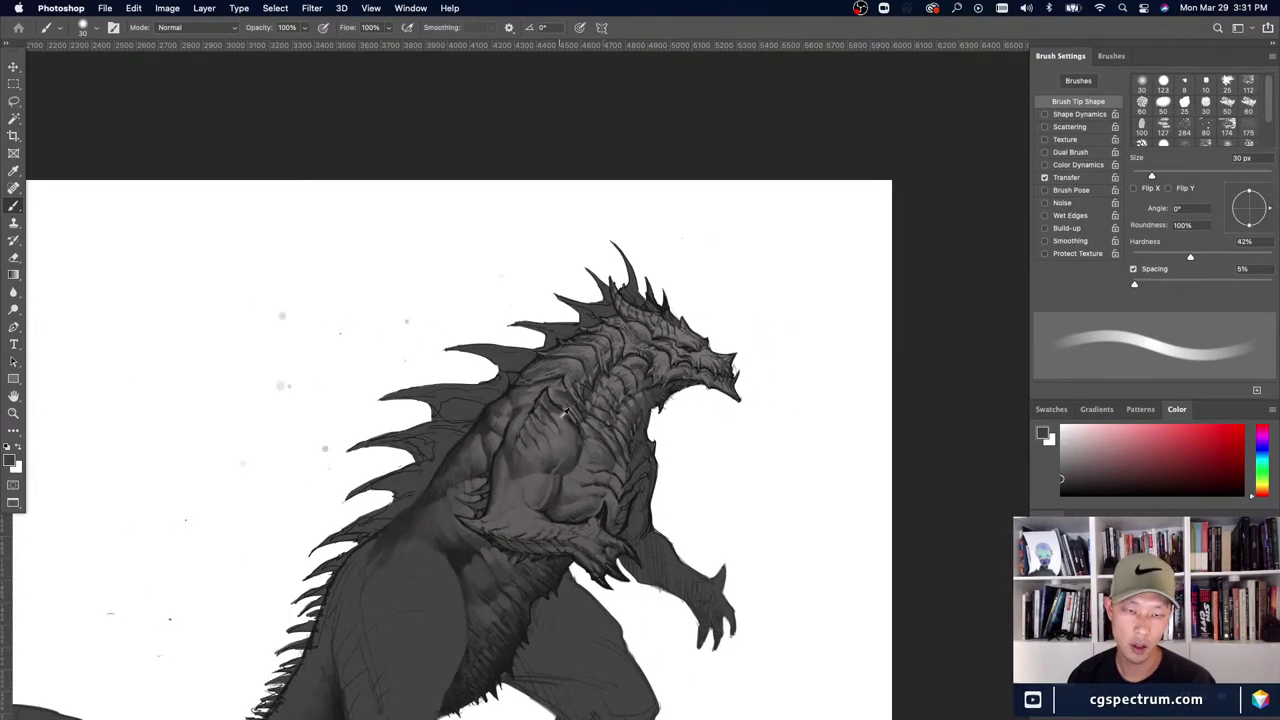
pyautogui.keyDown('alt'); pyautogui.click(562, 416); pyautogui.keyUp('alt')
pyautogui.press('[')
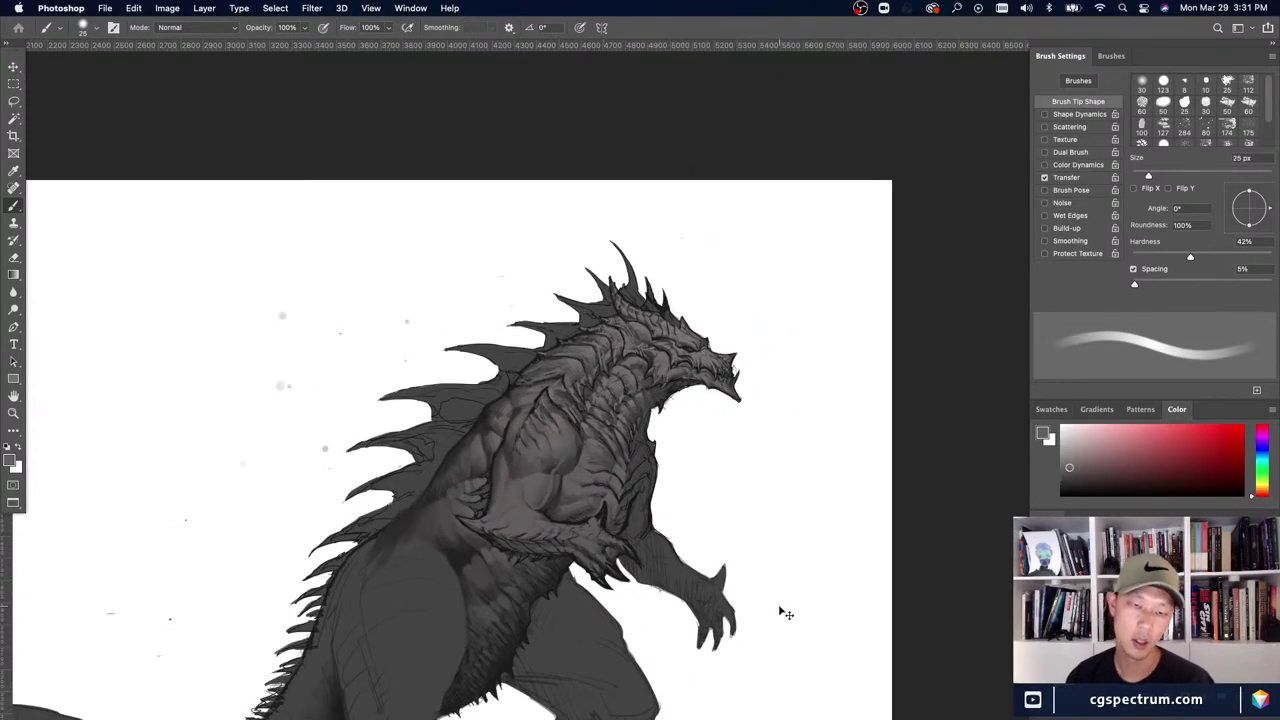
pyautogui.press('super+minus')
pyautogui.moveTo(670, 598); pyautogui.dragTo(717, 576)
pyautogui.scroll(2, 600, 424)
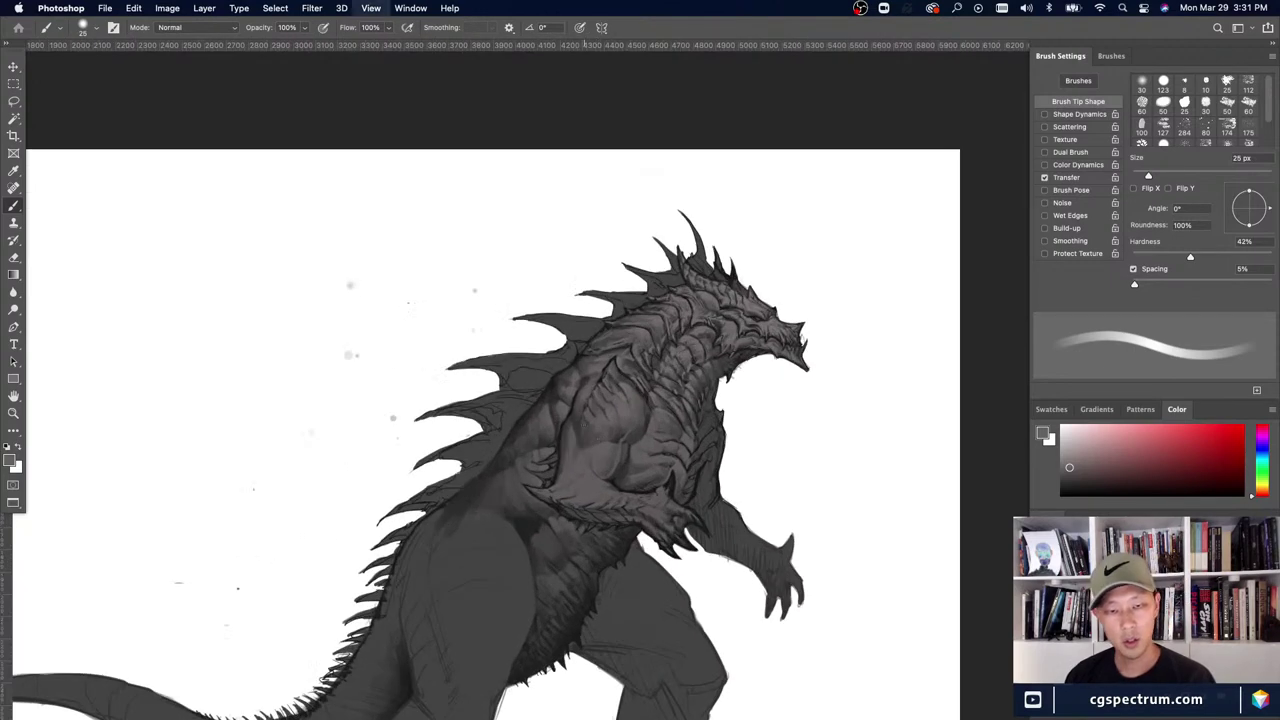
pyautogui.keyDown('alt'); pyautogui.click(600, 426); pyautogui.keyUp('alt')
pyautogui.press(']')
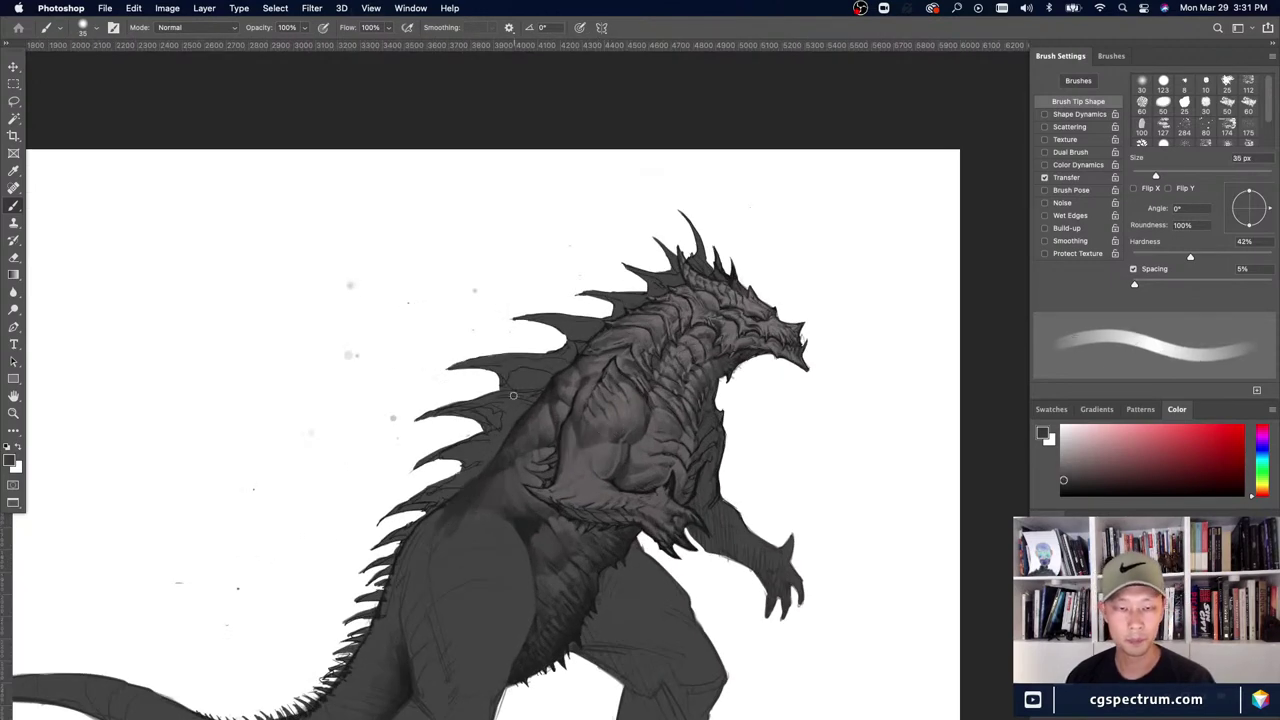
pyautogui.keyDown('alt'); pyautogui.click(600, 424); pyautogui.keyUp('alt')
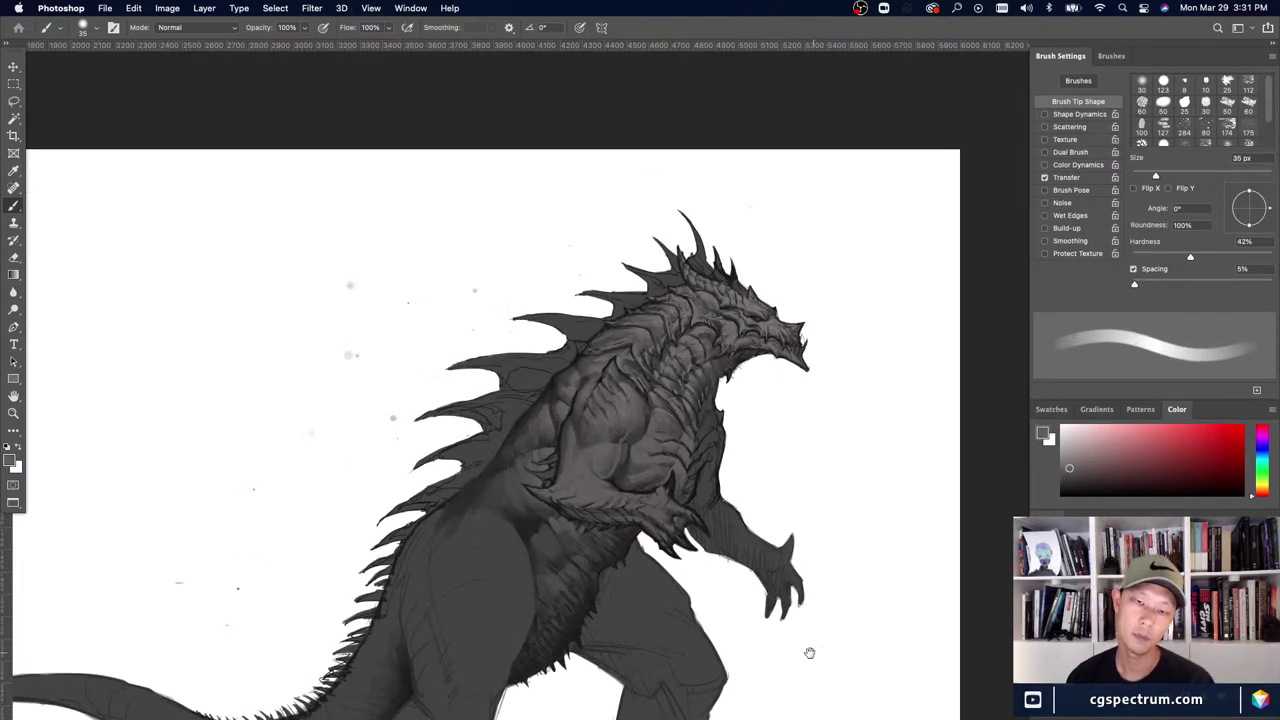
# - Examine the flat thigh, legs and tail in relation to the rendered torso
pyautogui.moveTo(805, 655); pyautogui.dragTo(866, 588)
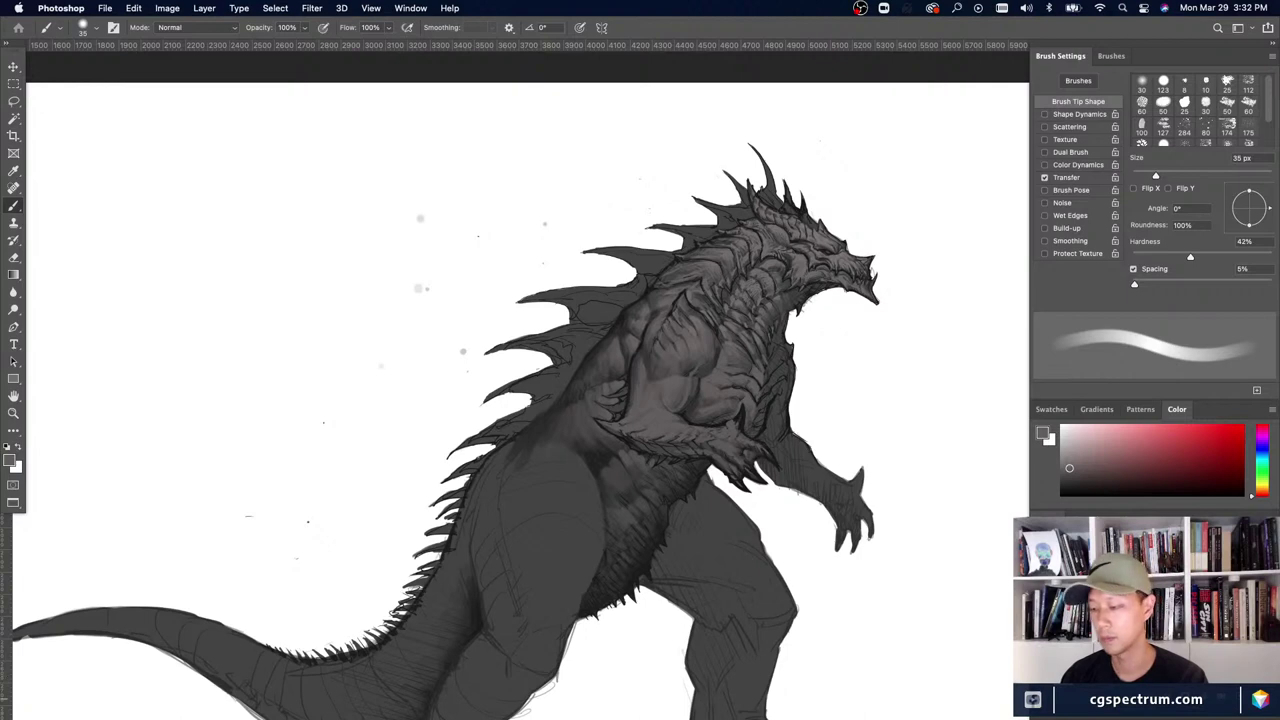
pyautogui.moveTo(590, 612); pyautogui.dragTo(589, 565)
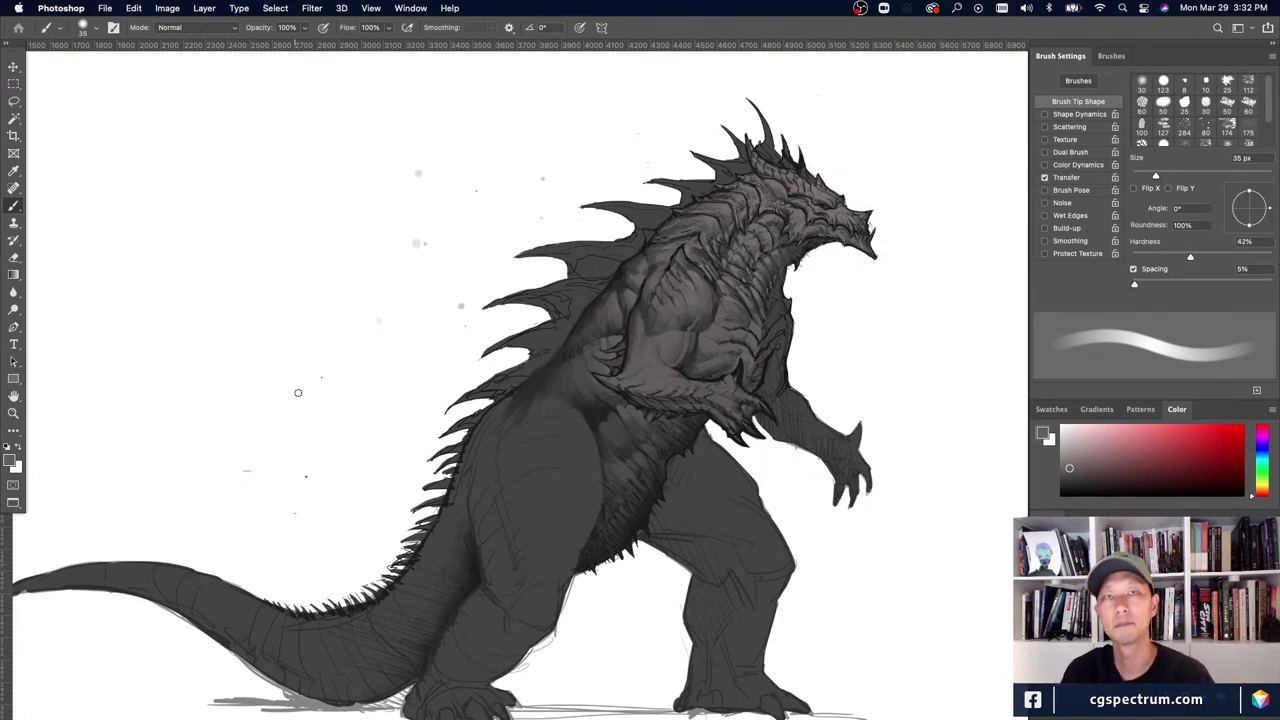
pyautogui.scroll(3, 542, 515)
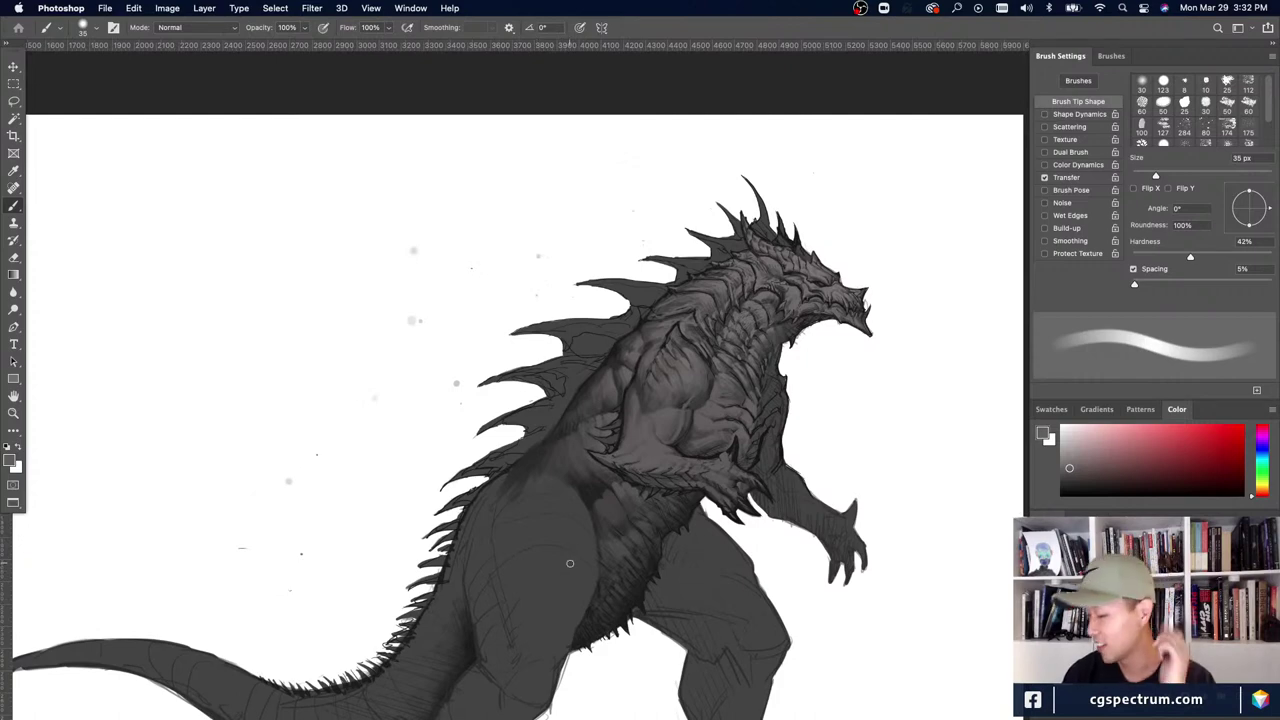
pyautogui.hscroll(-2, 854, 640)
pyautogui.scroll(-1, 854, 640)
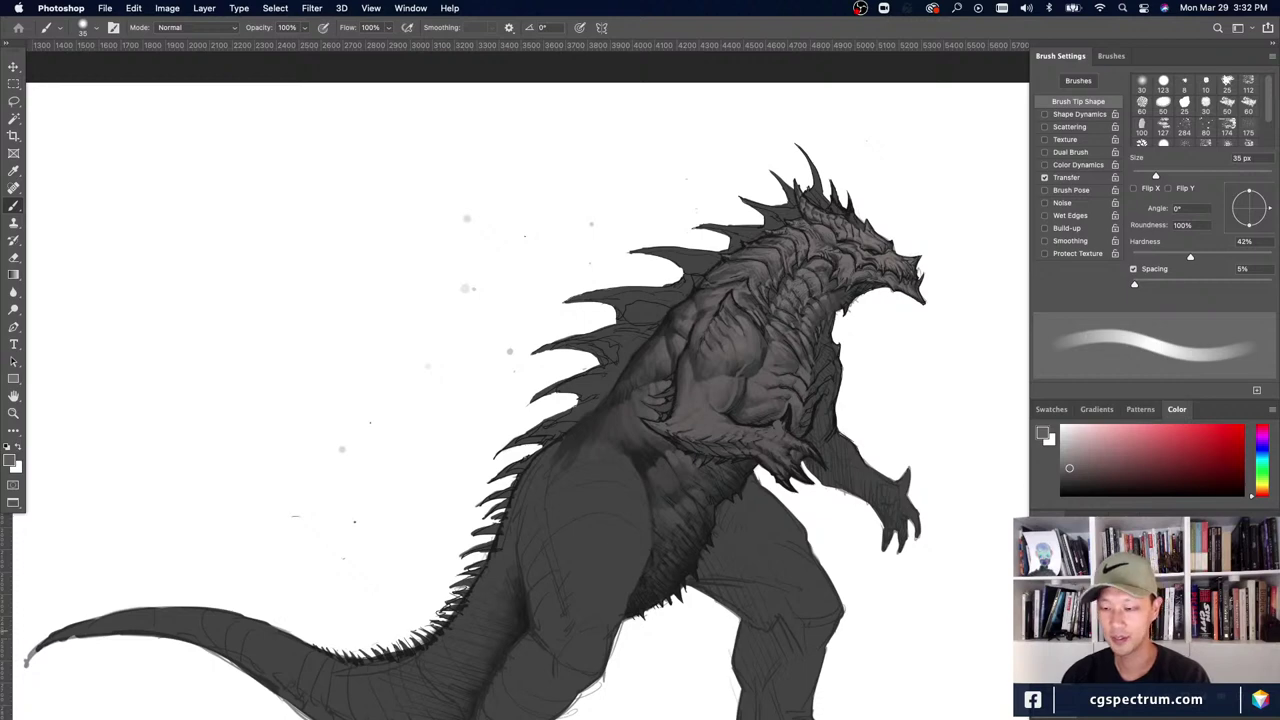
pyautogui.press('super+plus')
pyautogui.moveTo(574, 606); pyautogui.dragTo(540, 511)
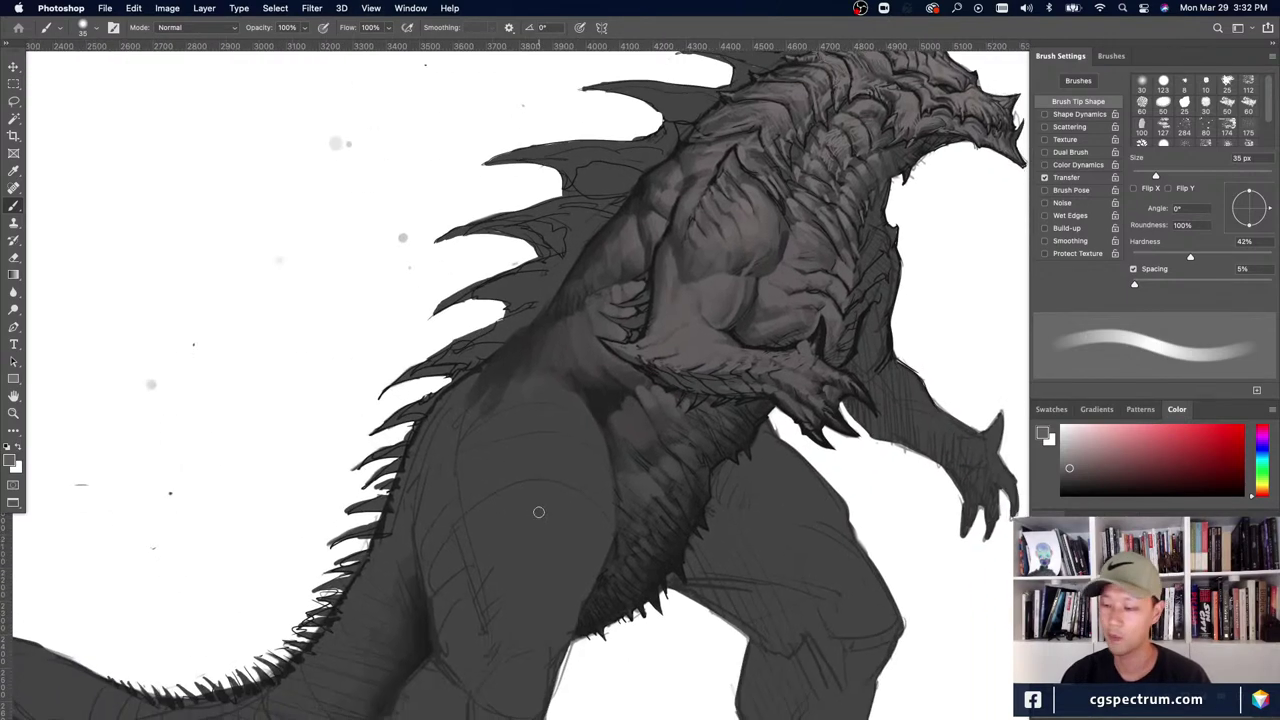
pyautogui.press('super+minus')
pyautogui.scroll(-1, 538, 505)
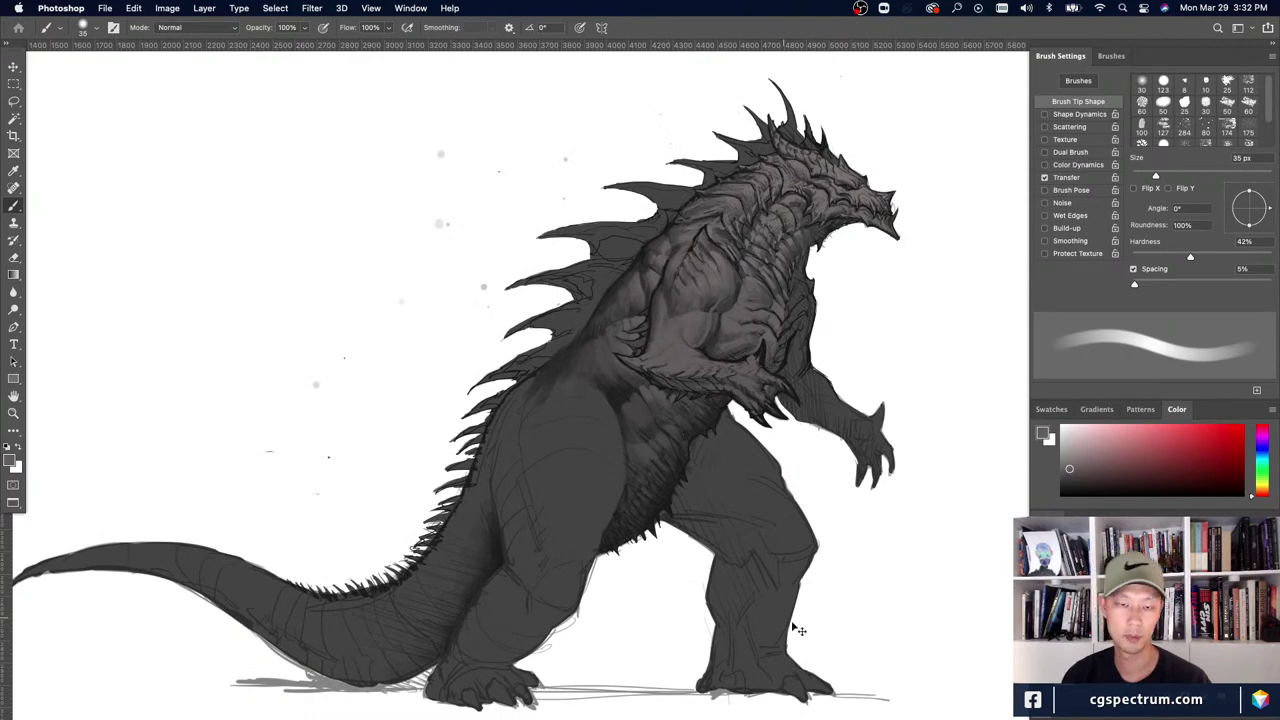
# - Soften the dark fold between the flank and the thigh in a sampled dark grey, enlarging the brush to 50 px
pyautogui.press('super+0')
pyautogui.press('super+plus')
pyautogui.press('super+plus')
pyautogui.keyDown('alt'); pyautogui.click(614, 363); pyautogui.keyUp('alt')
pyautogui.press(']')
pyautogui.press(']')
pyautogui.press(']')
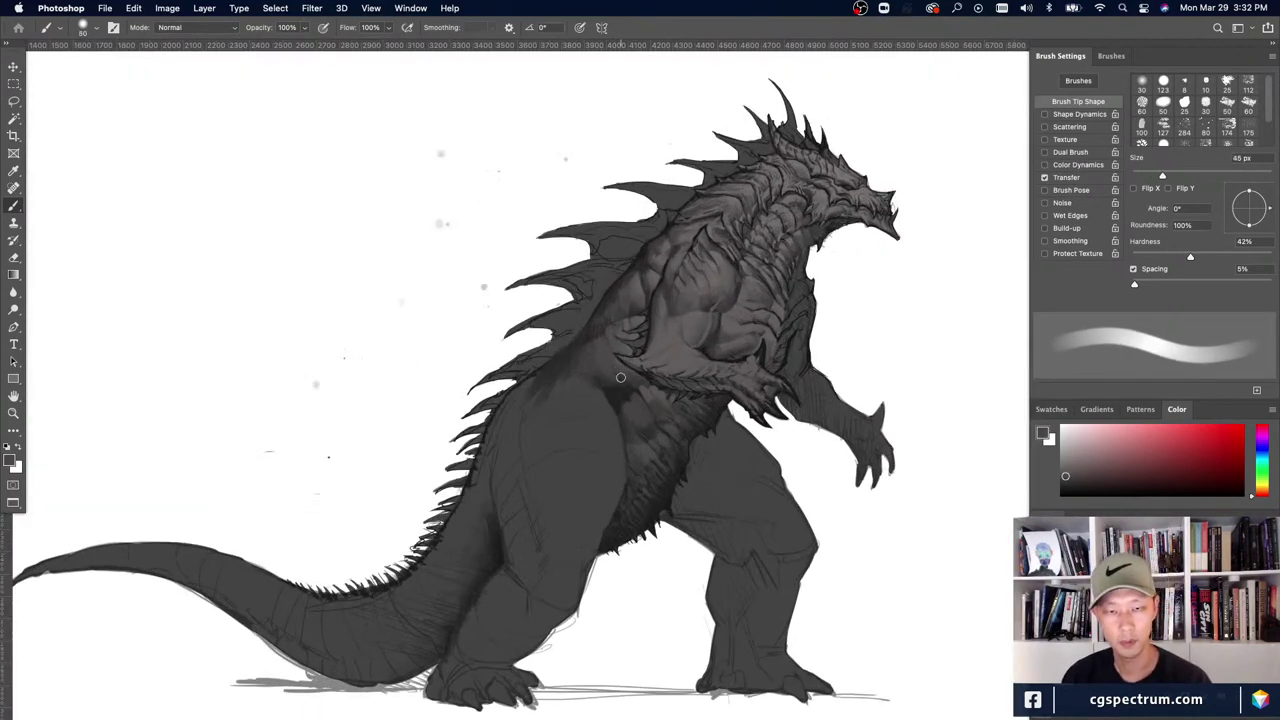
pyautogui.moveTo(625, 392); pyautogui.dragTo(607, 378)
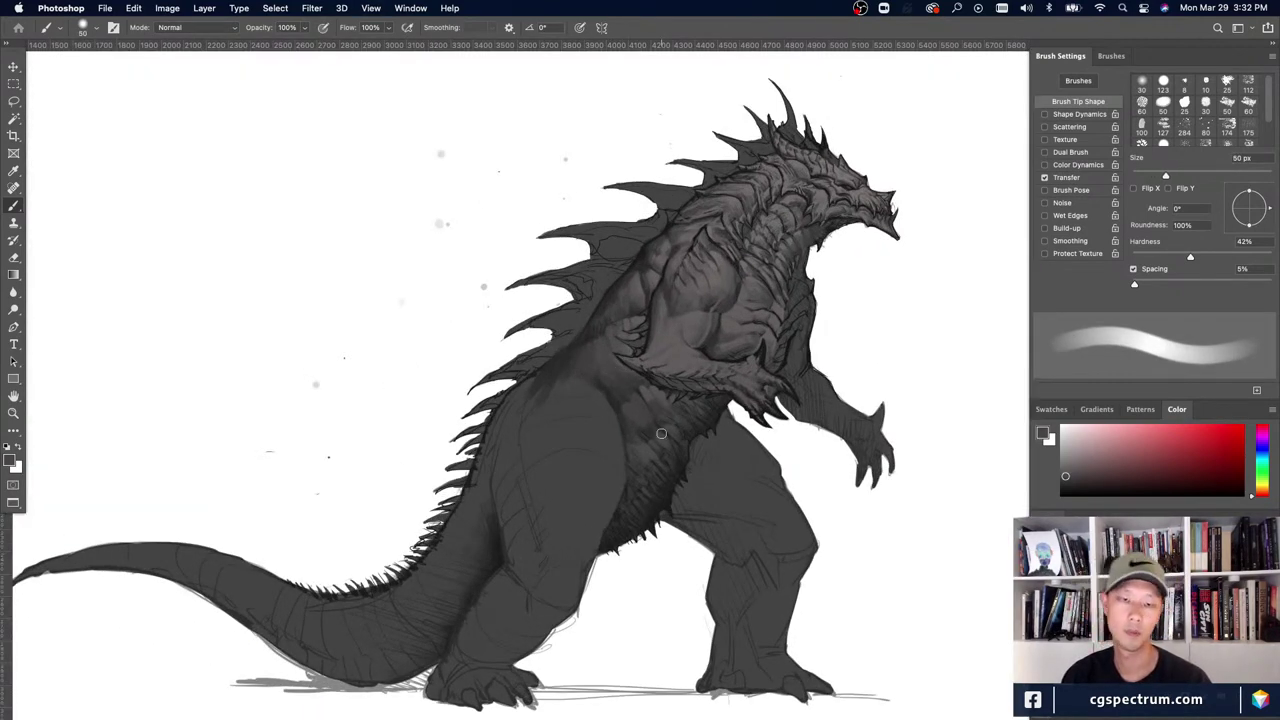
pyautogui.press('super+minus')
pyautogui.press('super+plus')
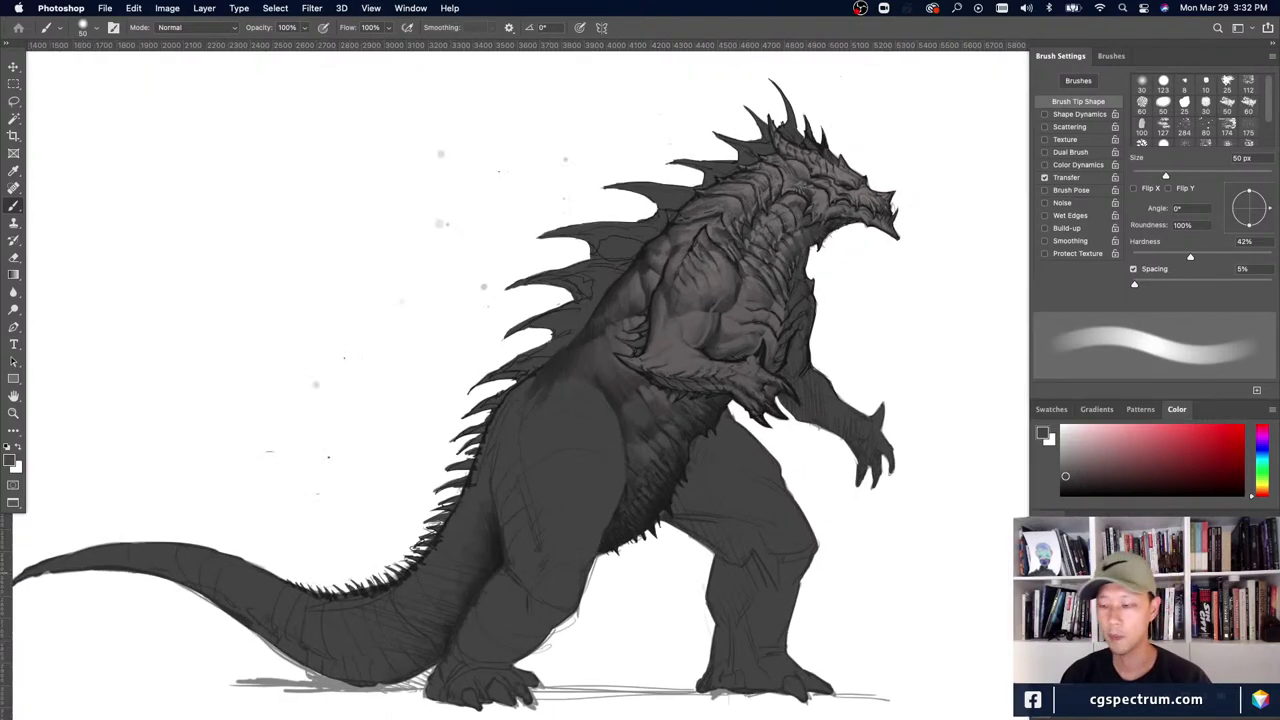
# - Block in a light patch down the middle of the near thigh in grey sampled from the forearm, with a 70 px brush
pyautogui.press('super+shift+n')
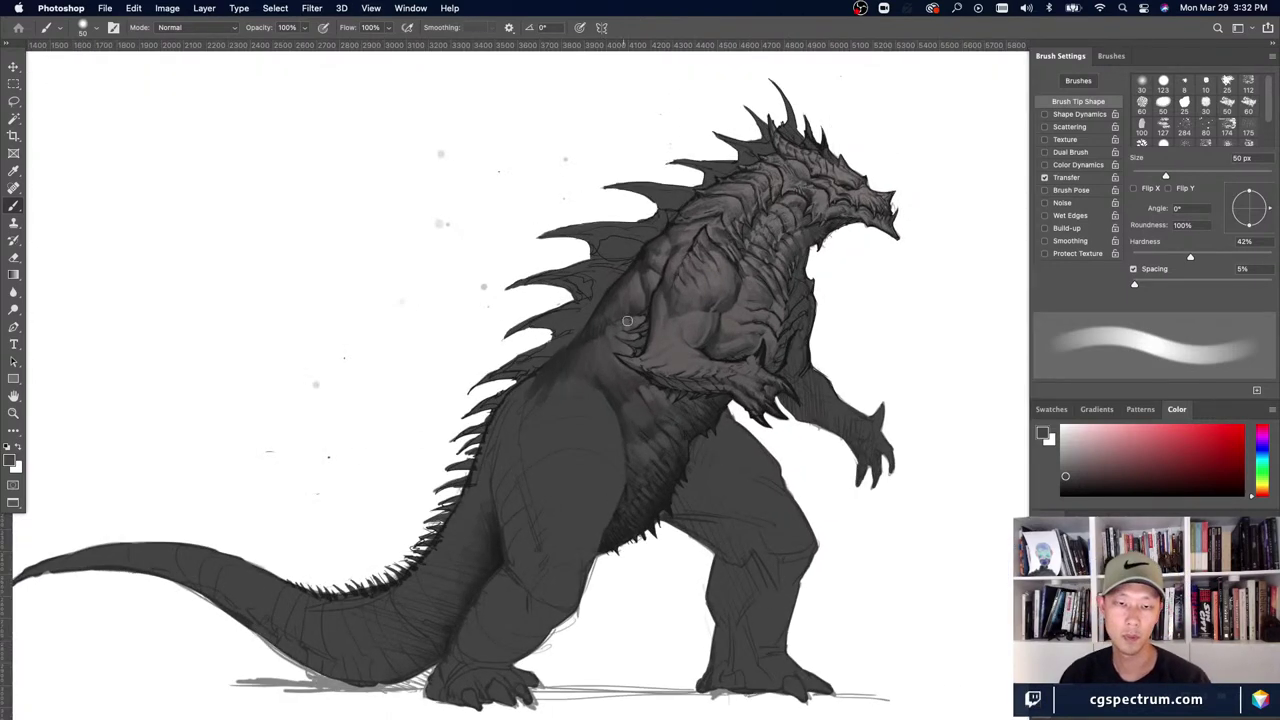
pyautogui.keyDown('alt'); pyautogui.click(664, 350); pyautogui.keyUp('alt')
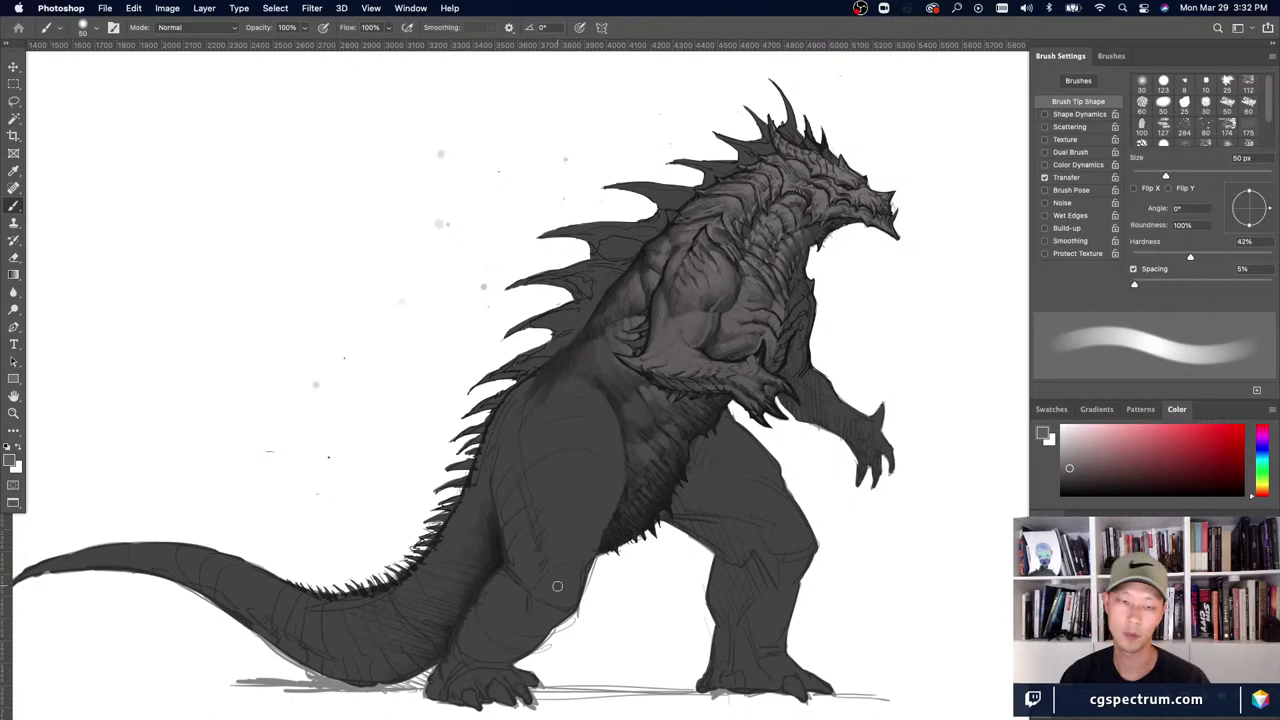
pyautogui.moveTo(512, 540); pyautogui.dragTo(530, 487)
pyautogui.moveTo(566, 580); pyautogui.dragTo(597, 594)
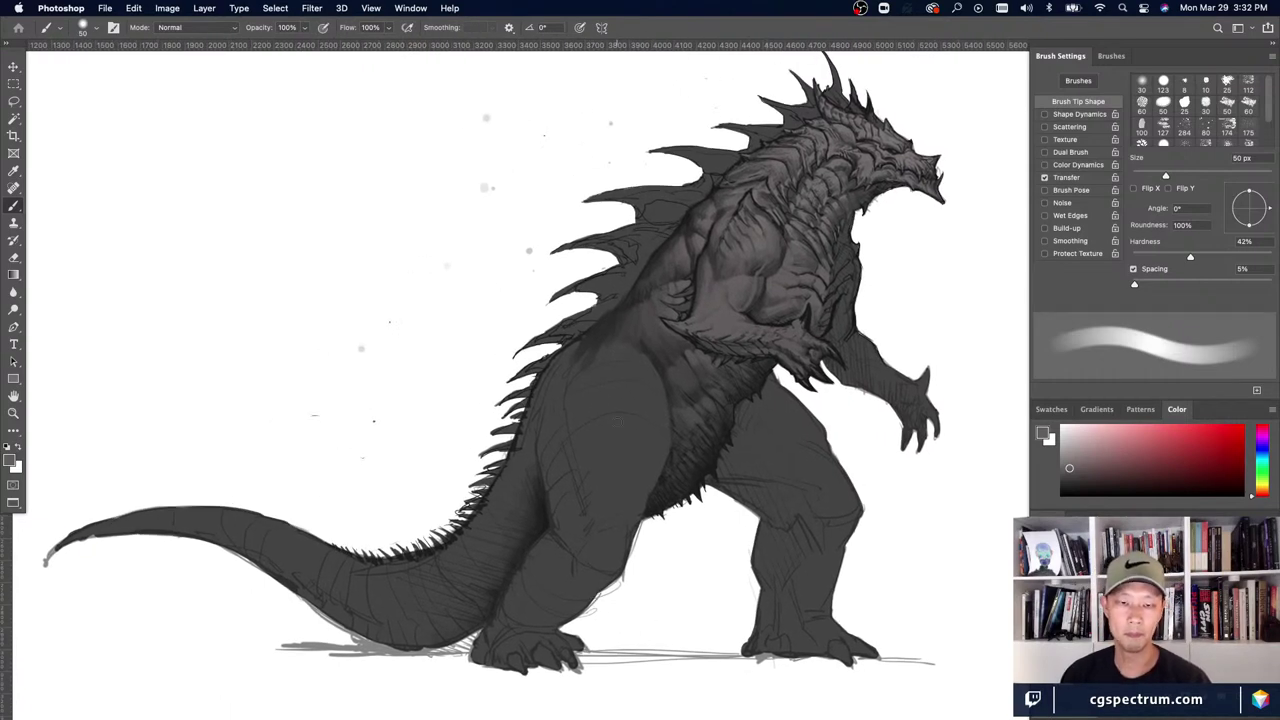
pyautogui.scroll(-3, 585, 500)
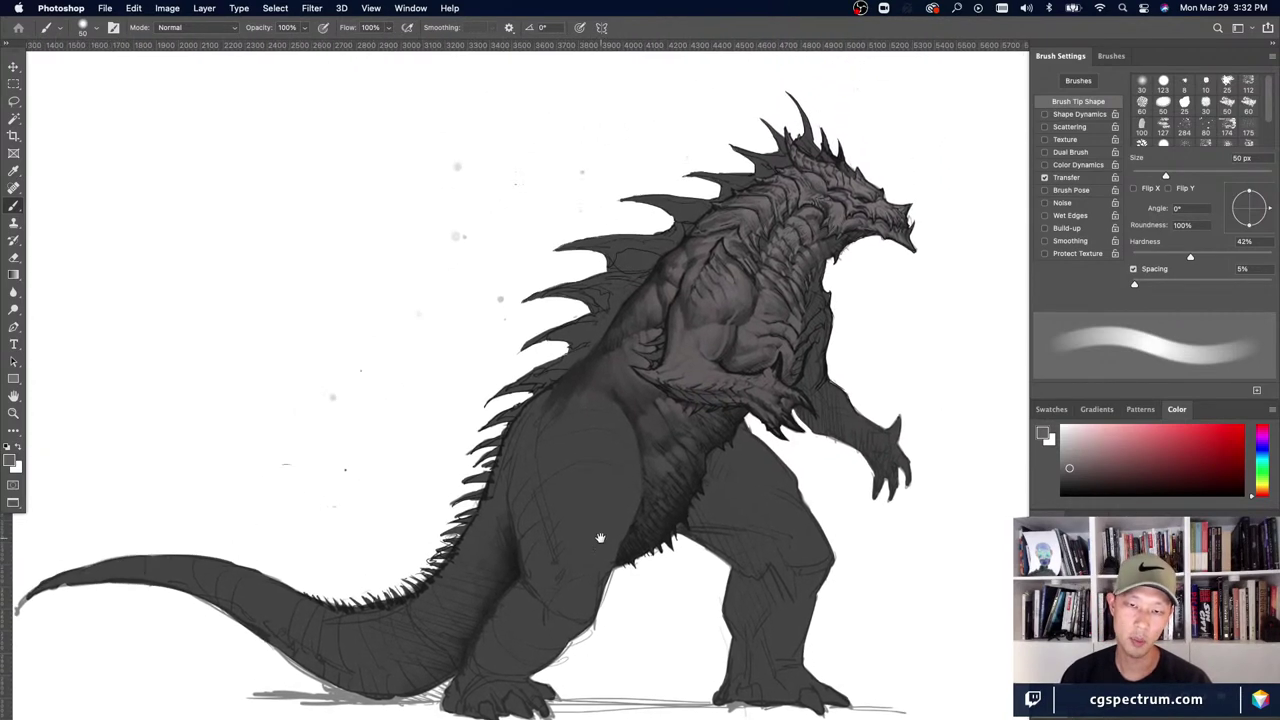
pyautogui.moveTo(600, 537); pyautogui.dragTo(646, 522)
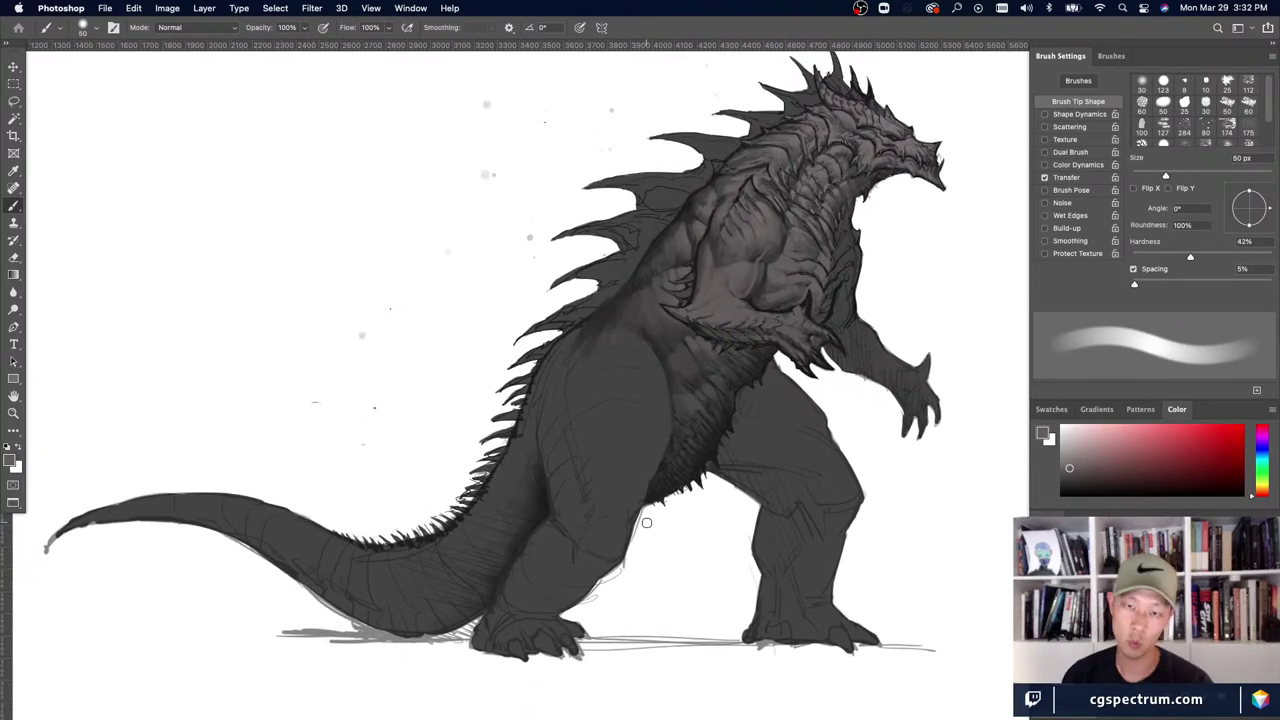
pyautogui.moveTo(579, 469); pyautogui.dragTo(571, 457)
pyautogui.moveTo(551, 354); pyautogui.dragTo(531, 392)
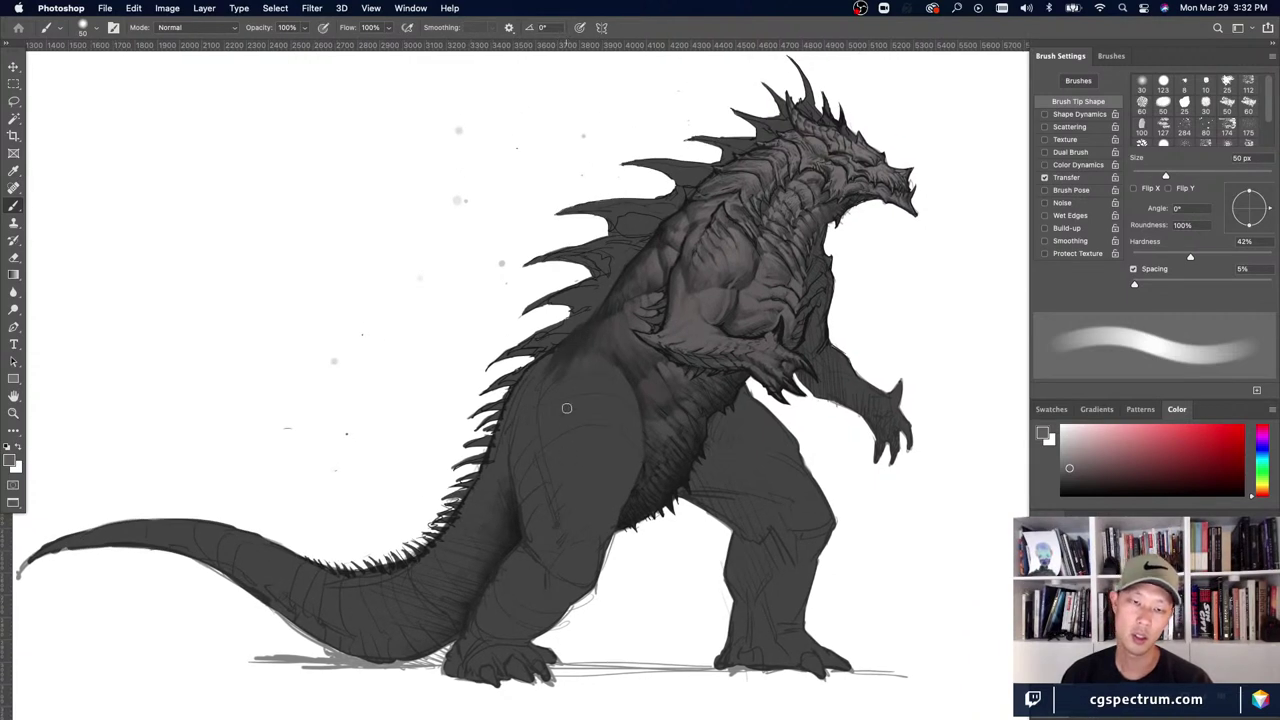
pyautogui.moveTo(571, 483); pyautogui.dragTo(569, 472)
pyautogui.press(']')
pyautogui.press(']')
pyautogui.moveTo(583, 418)
pyautogui.mouseDown()
pyautogui.moveTo(579, 470)
pyautogui.moveTo(557, 449)
pyautogui.moveTo(574, 437)
pyautogui.moveTo(572, 482)
pyautogui.mouseUp()
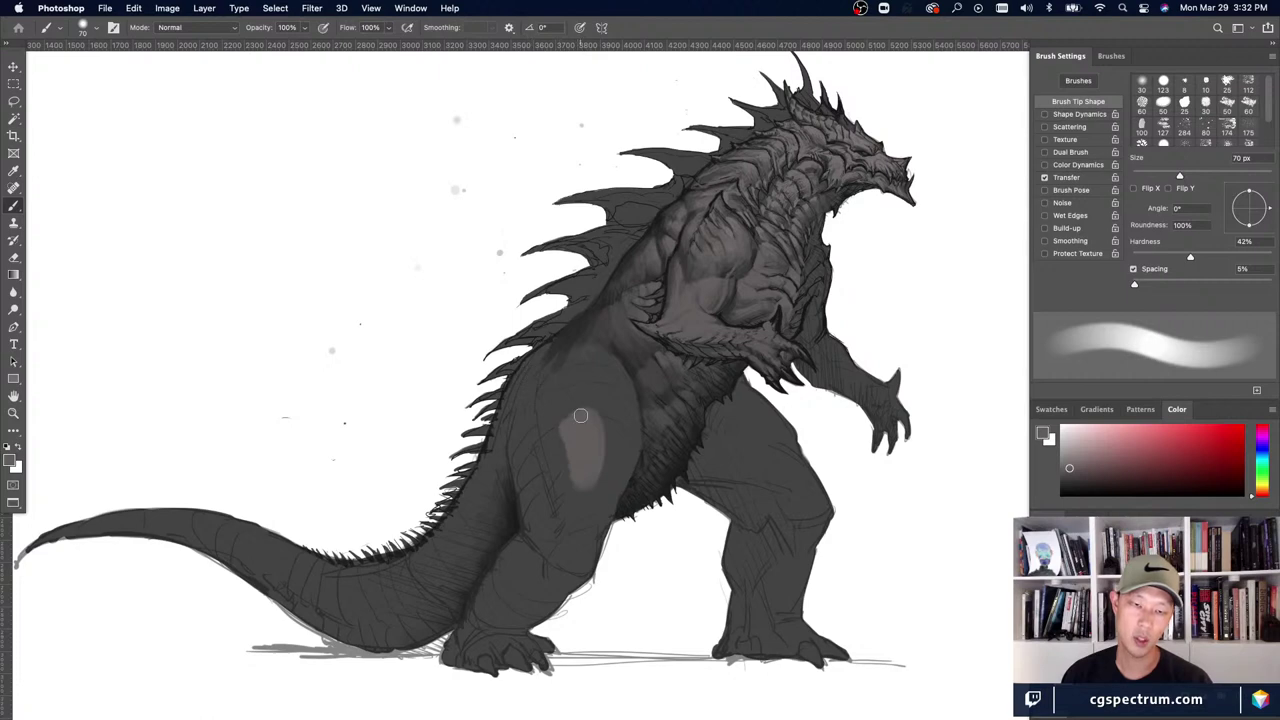
# - Widen the light patch towards the thigh's front edge with 70 and 80 px brushes, and resample its grey at 60 px
pyautogui.moveTo(581, 415)
pyautogui.mouseDown()
pyautogui.moveTo(597, 405)
pyautogui.moveTo(586, 443)
pyautogui.moveTo(603, 469)
pyautogui.mouseUp()
pyautogui.press(']')
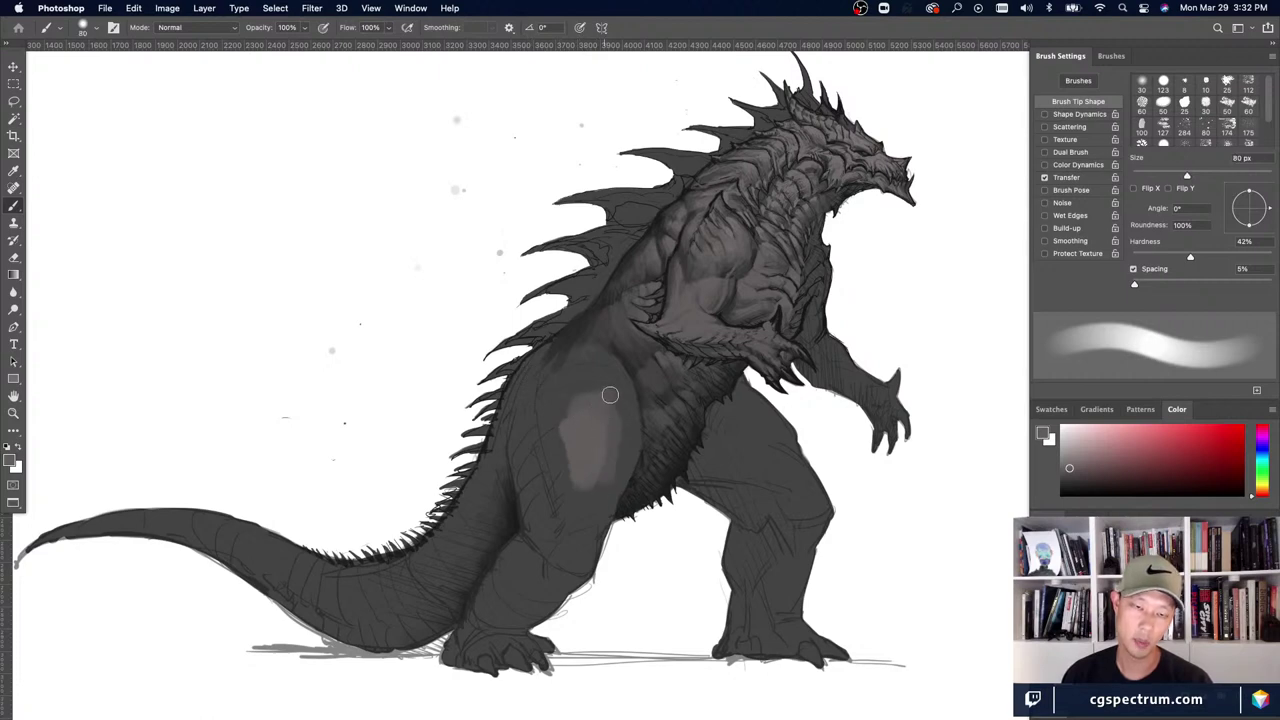
pyautogui.moveTo(610, 395)
pyautogui.mouseDown()
pyautogui.moveTo(609, 457)
pyautogui.moveTo(577, 414)
pyautogui.moveTo(563, 420)
pyautogui.moveTo(622, 432)
pyautogui.moveTo(623, 408)
pyautogui.moveTo(627, 448)
pyautogui.mouseUp()
pyautogui.press('[')
pyautogui.press('[')
pyautogui.keyDown('alt'); pyautogui.click(603, 499); pyautogui.keyUp('alt')
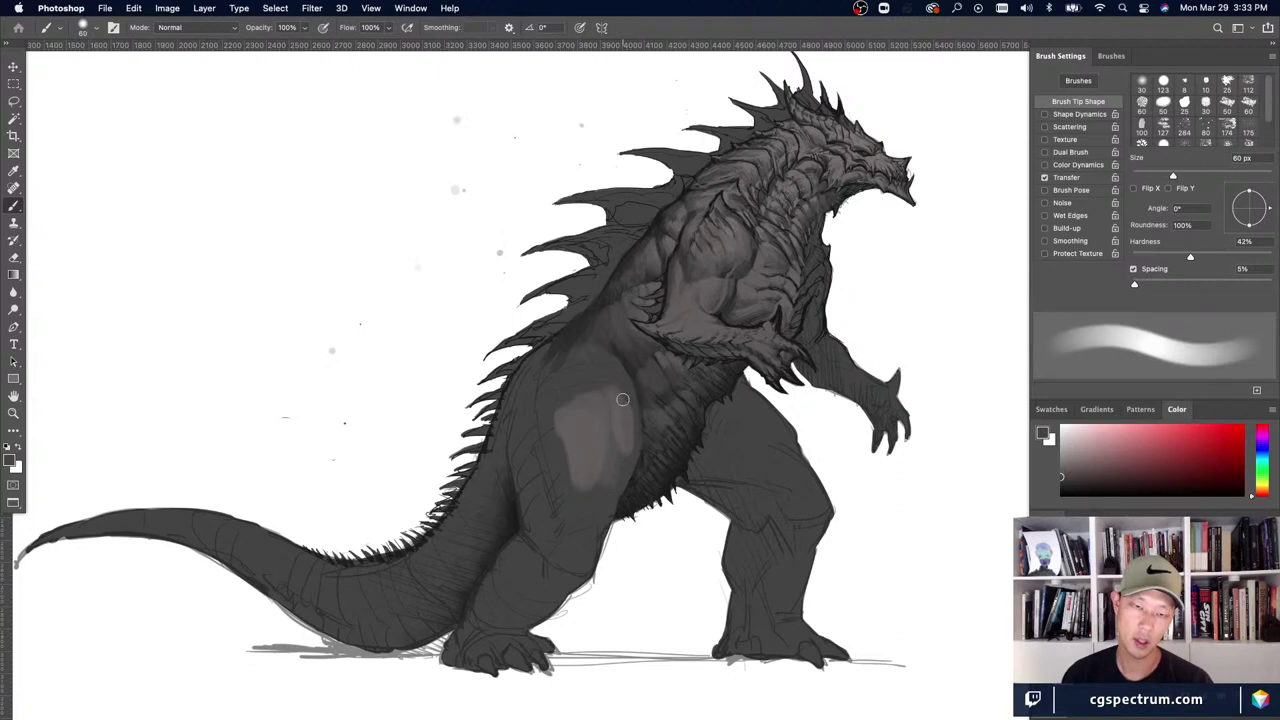
pyautogui.keyDown('alt'); pyautogui.click(622, 414); pyautogui.keyUp('alt')
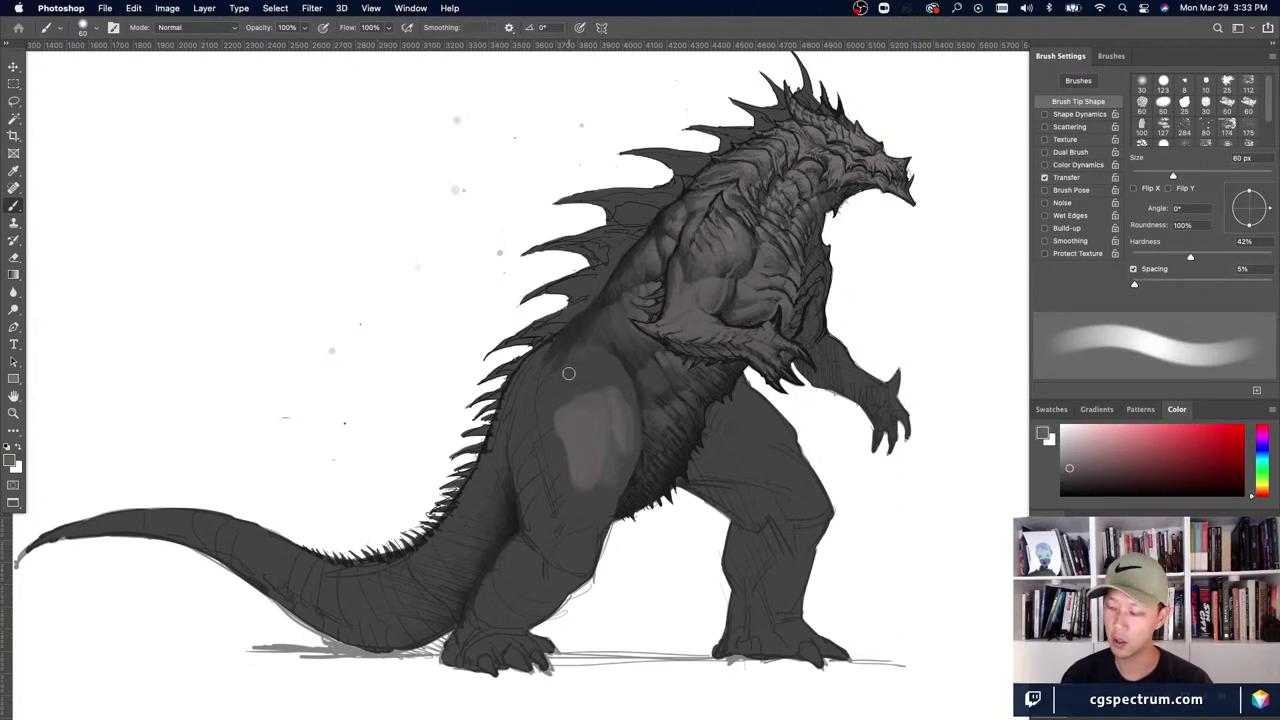
# - Examine how the lightened thigh reads within the whole creature, both at full-canvas view and close up
pyautogui.press('super+minus')
pyautogui.press('super+minus')
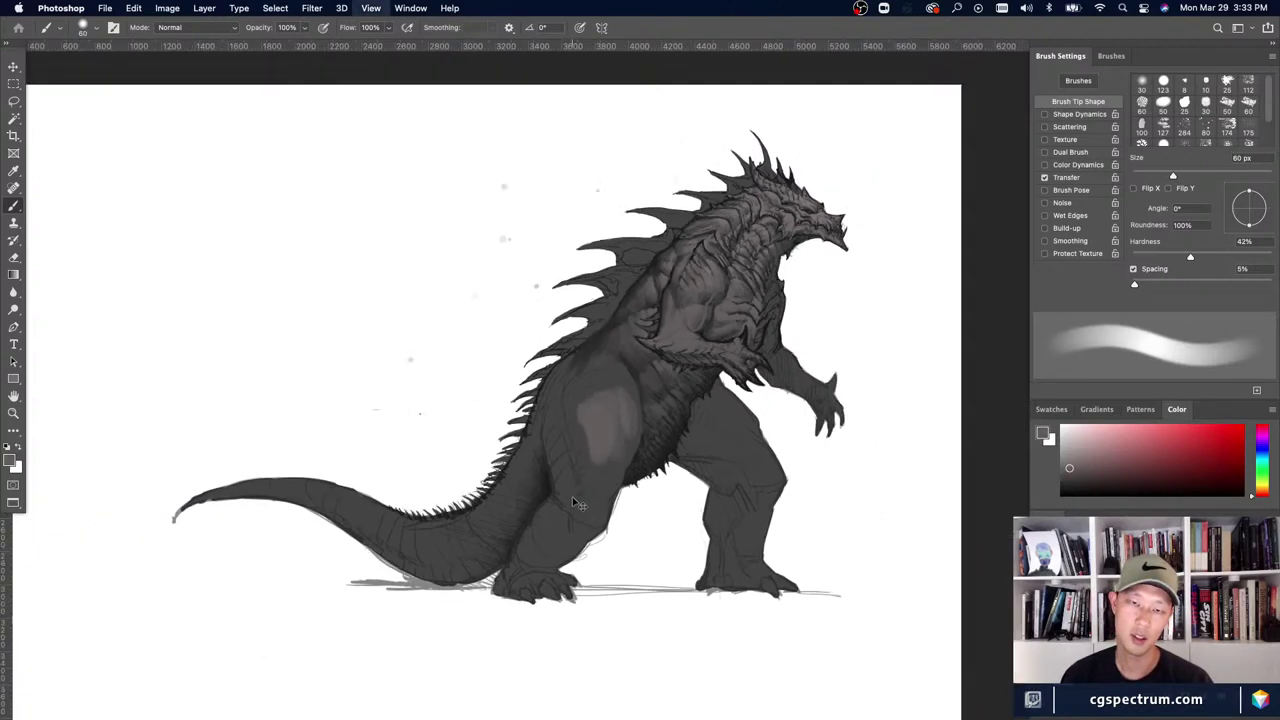
pyautogui.press('super+plus')
pyautogui.press('super+plus')
pyautogui.press('super+plus')
pyautogui.scroll(-5, 583, 540)
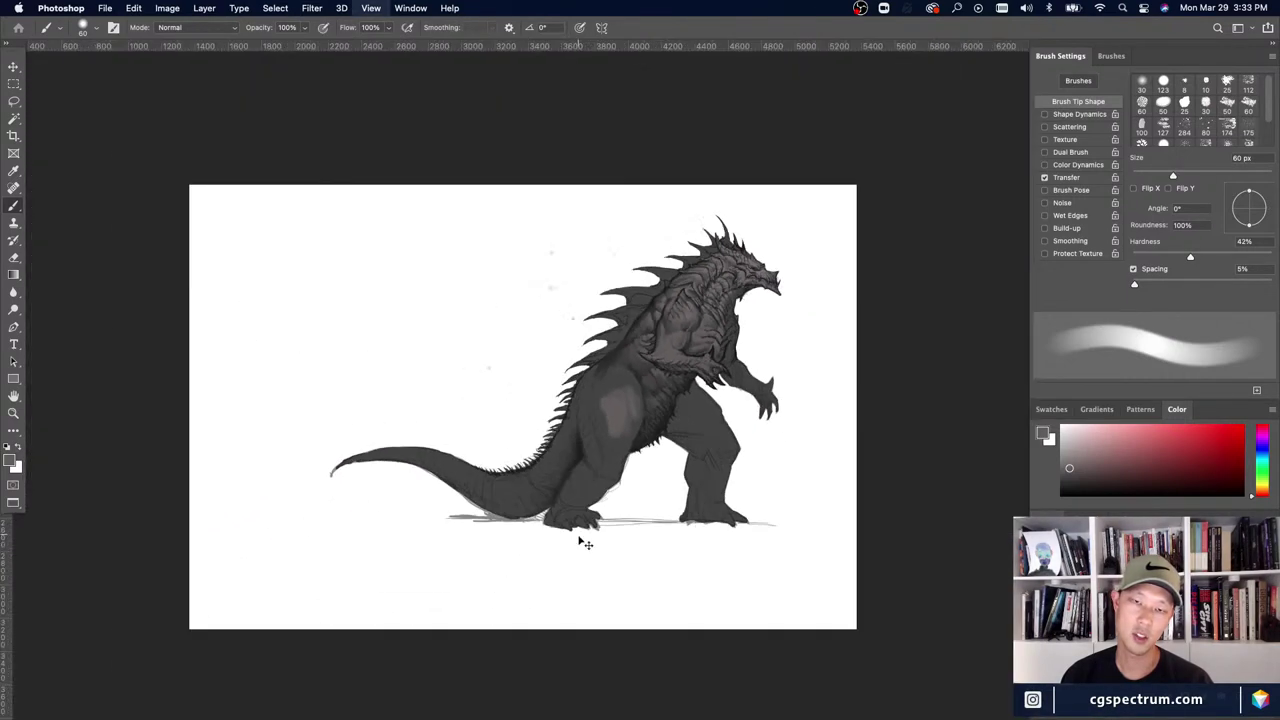
pyautogui.scroll(5, 583, 540)
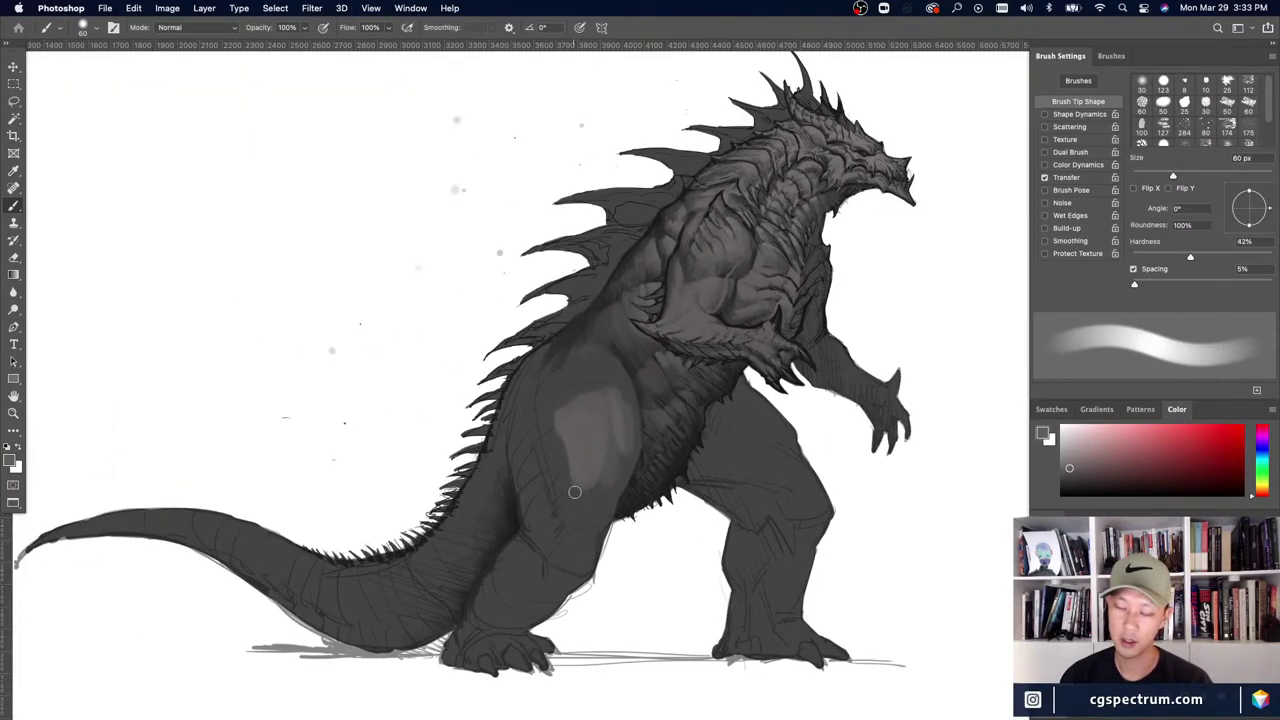
pyautogui.scroll(-2, 575, 492)
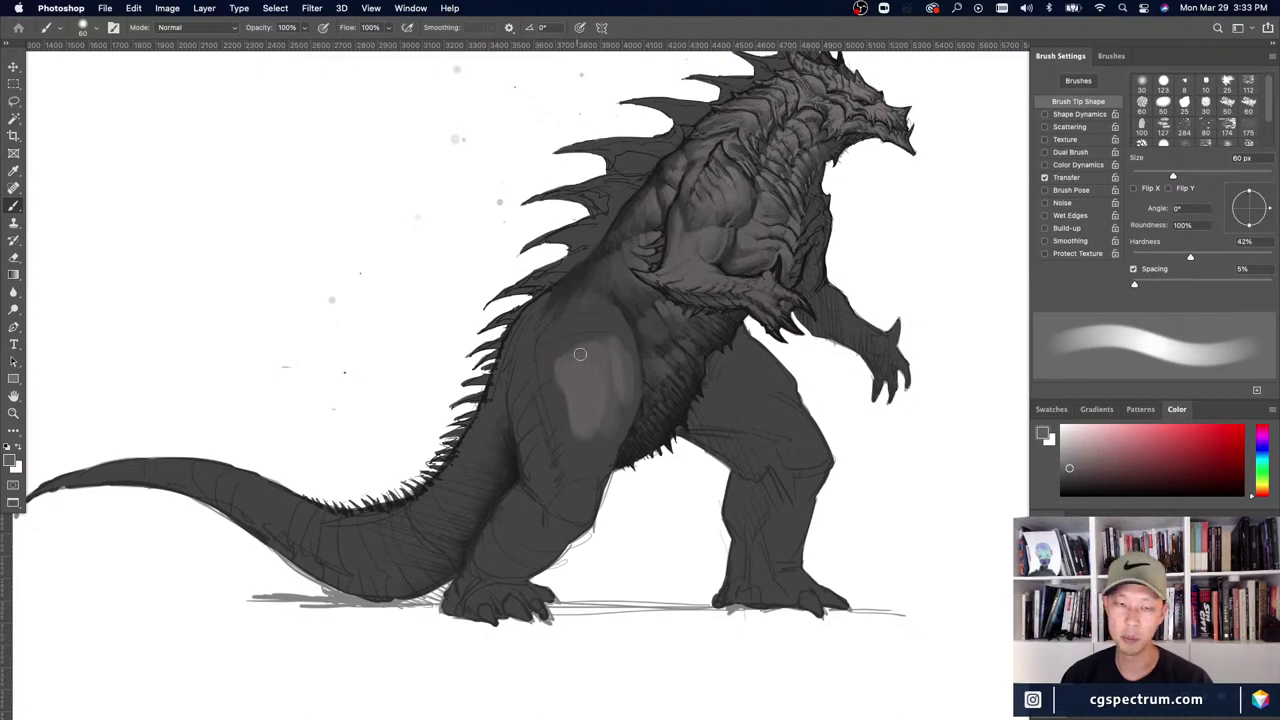
# - Paint a light grey streak down the rear of the near thigh with a 45 px brush
pyautogui.press('[')
pyautogui.press('[')
pyautogui.press('[')
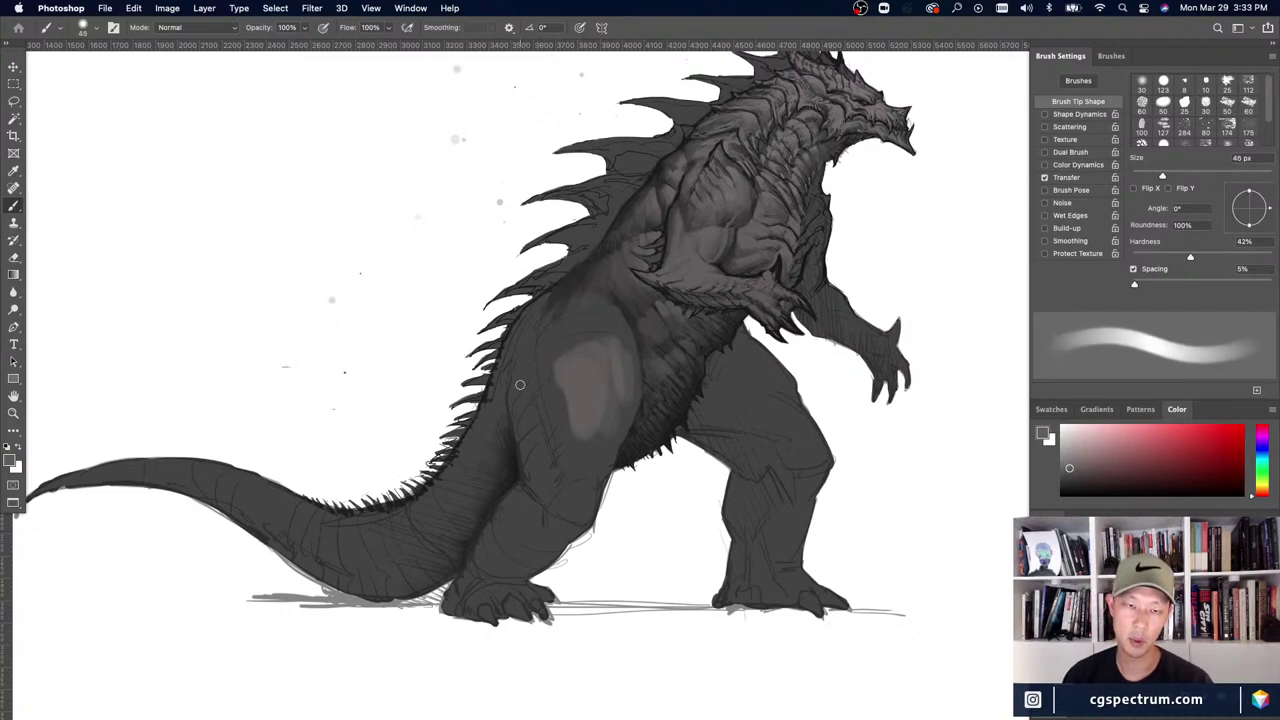
pyautogui.press(']')
pyautogui.press(']')
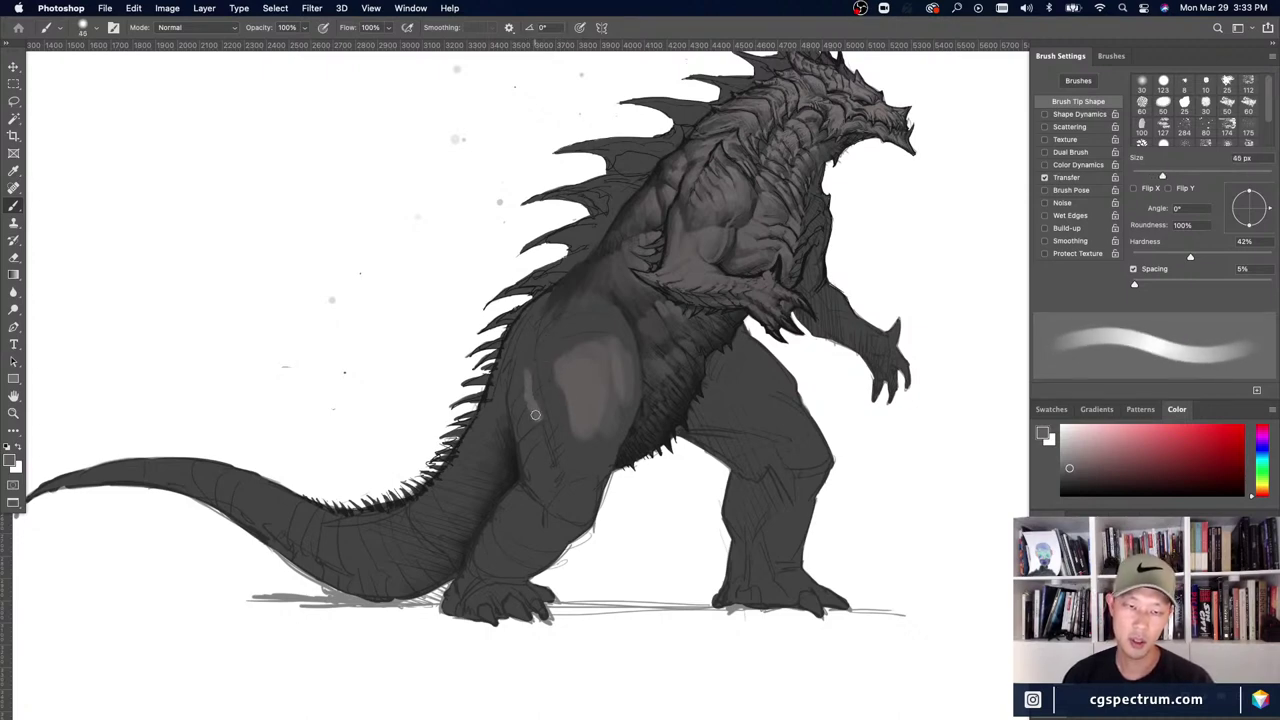
pyautogui.moveTo(529, 414); pyautogui.dragTo(544, 455)
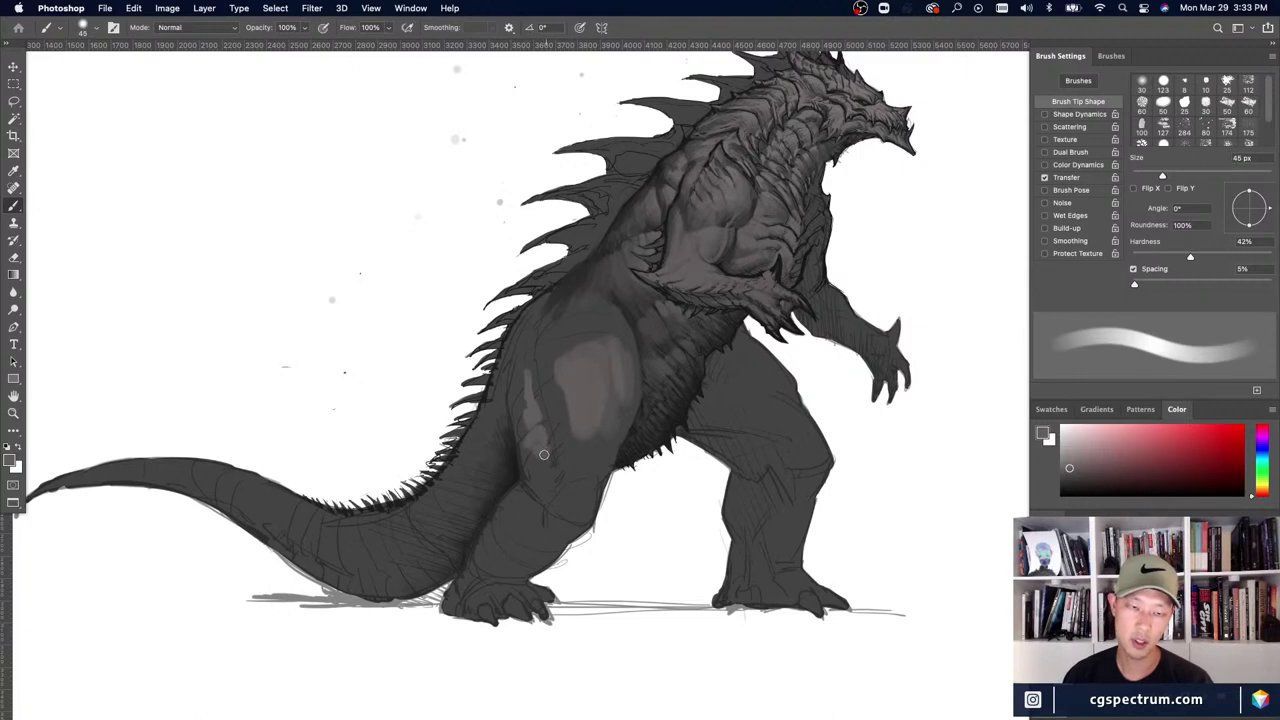
# - Darken the groove between the rear streak and the central thigh patch in grey sampled from the hip, using 50 and 60 px brushes
pyautogui.keyDown('alt'); pyautogui.click(574, 276); pyautogui.keyUp('alt')
pyautogui.press(']')
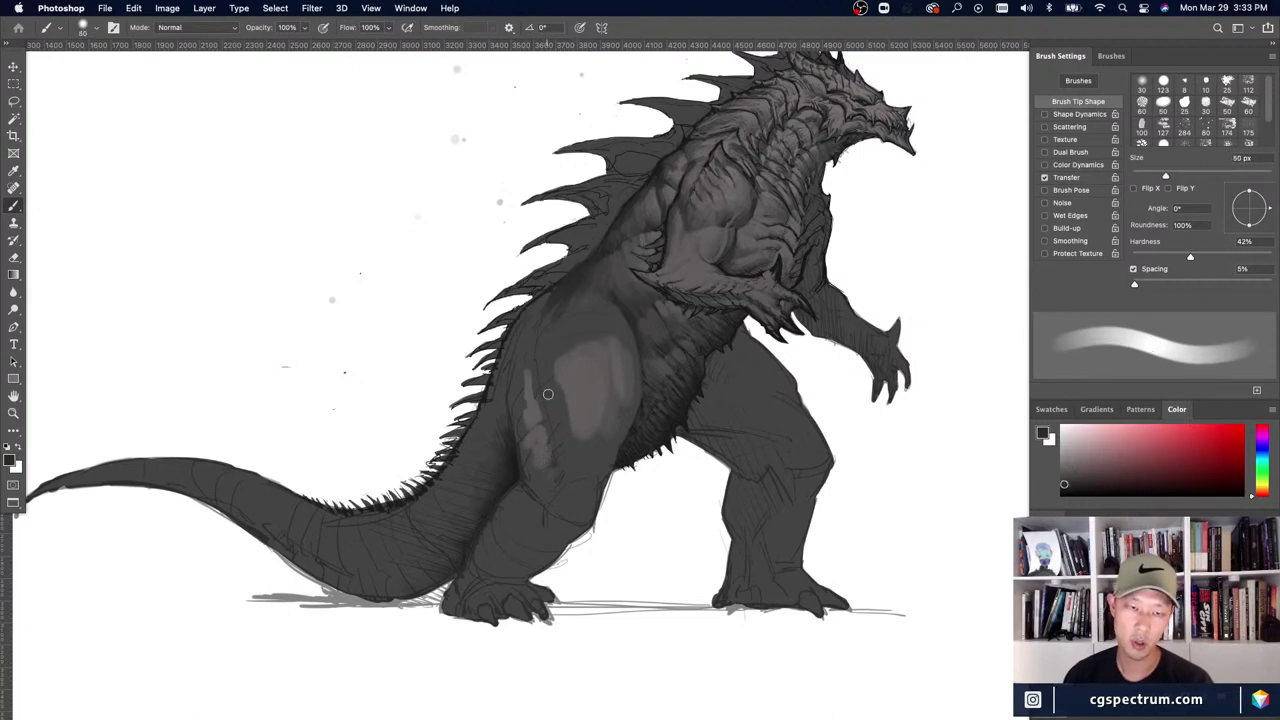
pyautogui.moveTo(547, 394); pyautogui.dragTo(551, 438)
pyautogui.press(']')
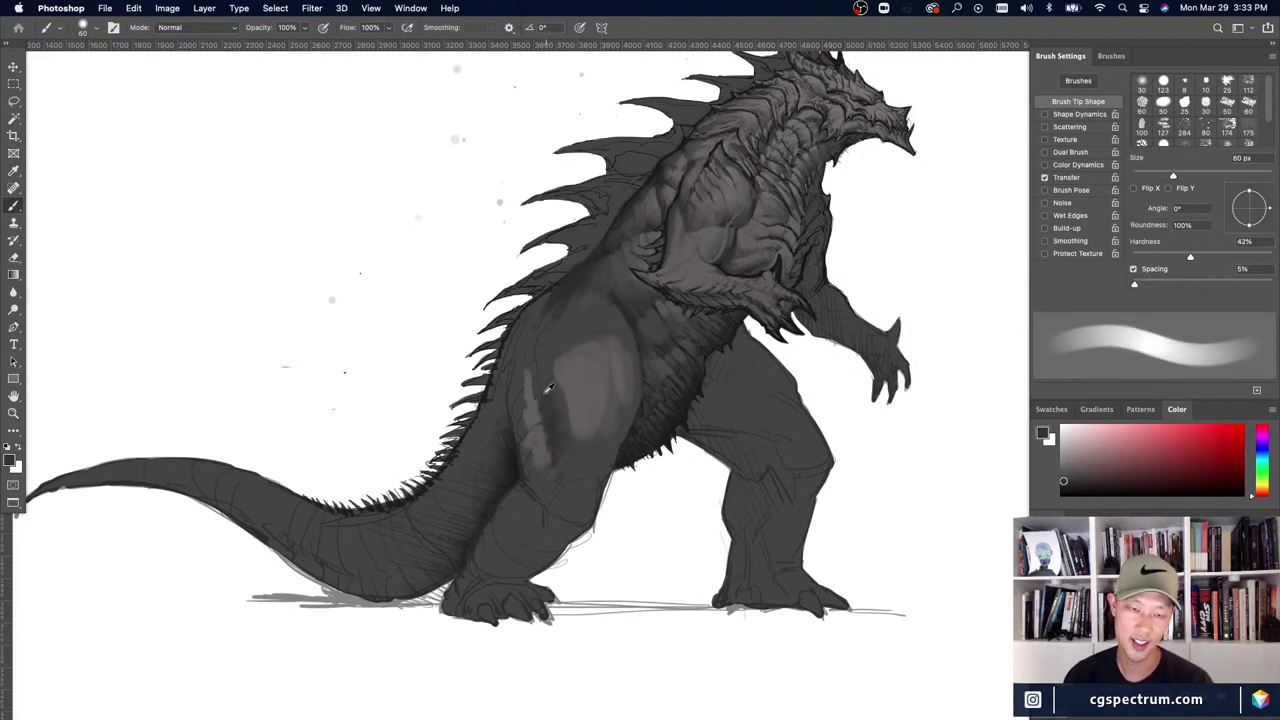
pyautogui.press(']')
# - Extend the rear thigh streak up towards the hip in resampled light grey, with 45 and 30 px brushes
pyautogui.keyDown('alt'); pyautogui.click(528, 399); pyautogui.keyUp('alt')
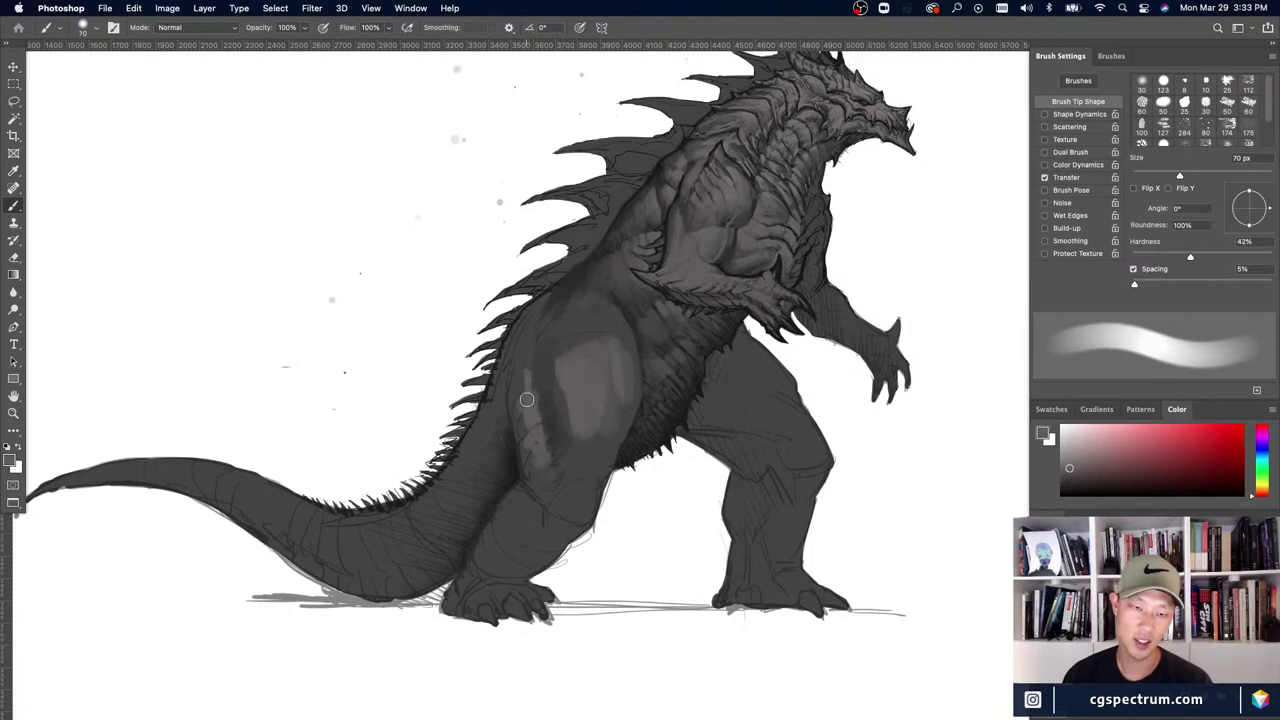
pyautogui.press('[')
pyautogui.press('[')
pyautogui.press('[')
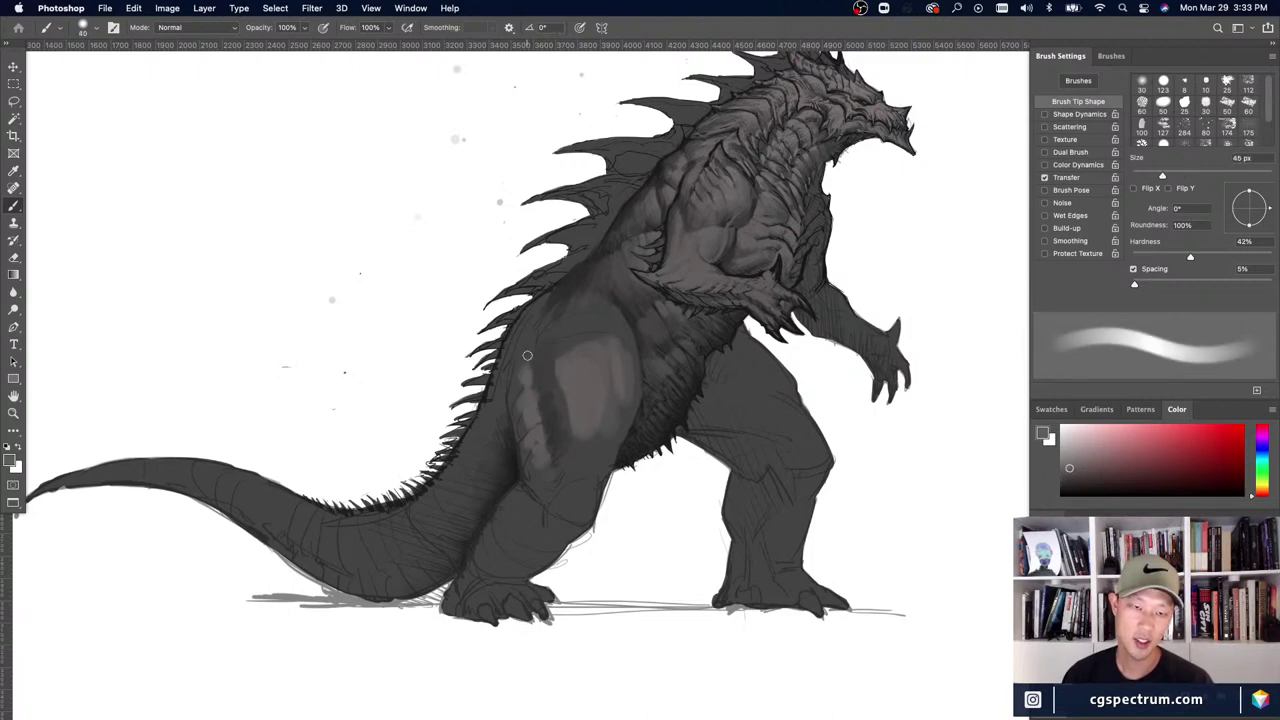
pyautogui.press('[')
pyautogui.press('[')
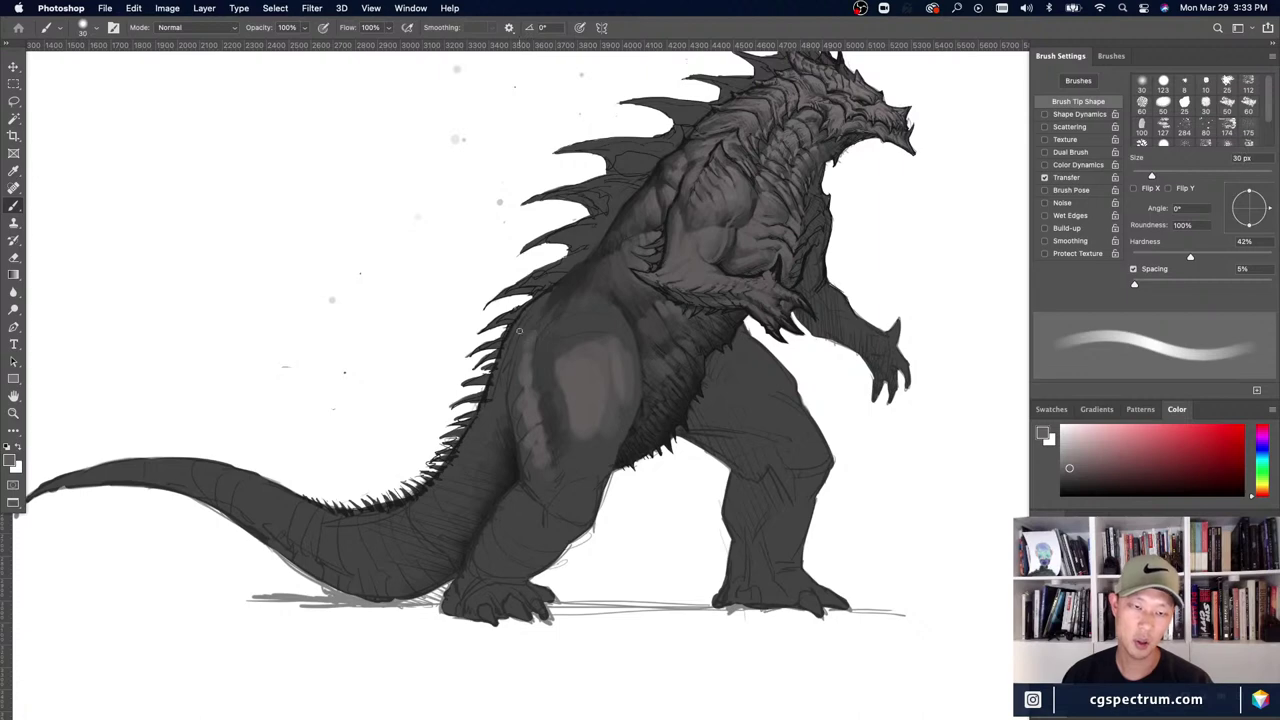
# - Even out the rear thigh streak in its own sampled grey at 45 px, enlarging the brush to 60 px
pyautogui.keyDown('alt'); pyautogui.click(526, 373); pyautogui.keyUp('alt')
pyautogui.press(']')
pyautogui.press(']')
pyautogui.press(']')
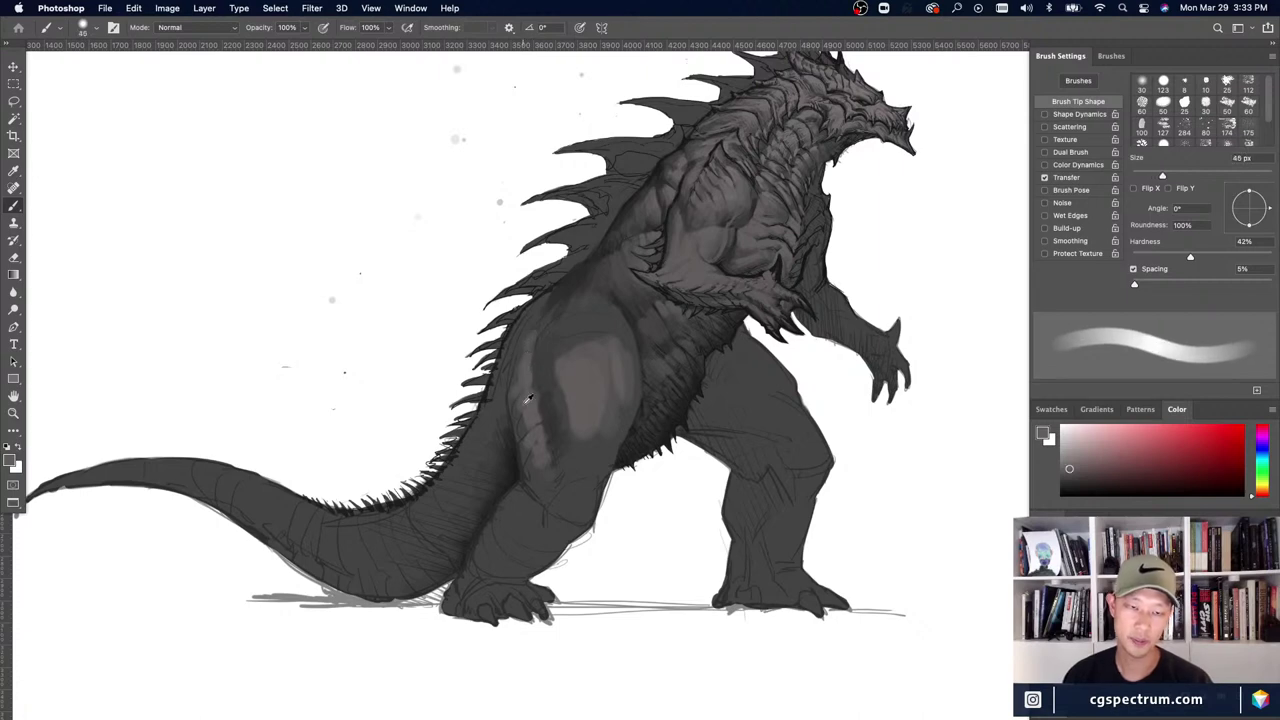
pyautogui.moveTo(528, 398); pyautogui.dragTo(534, 407)
pyautogui.press(']')
pyautogui.press(']')
pyautogui.press(']')
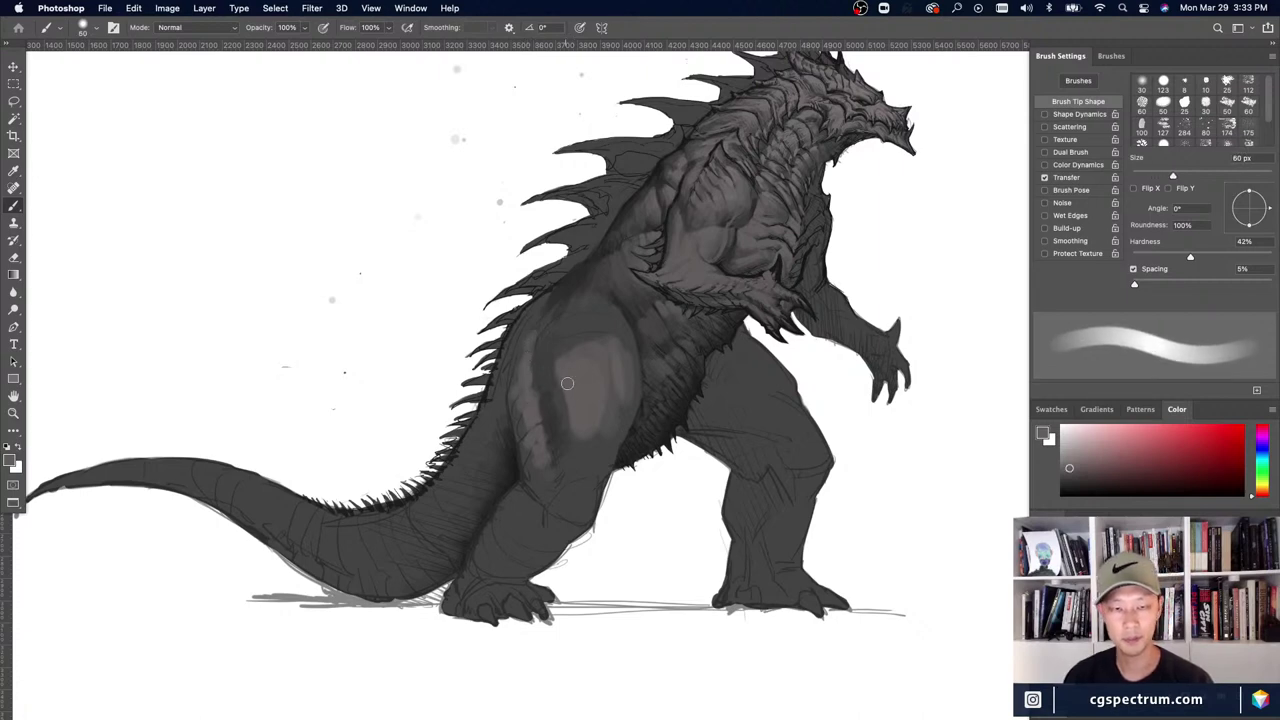
# - Blend the rear and front edges of the central thigh patch in sampled darker greys with an 80 px brush
pyautogui.keyDown('alt'); pyautogui.click(552, 362); pyautogui.keyUp('alt')
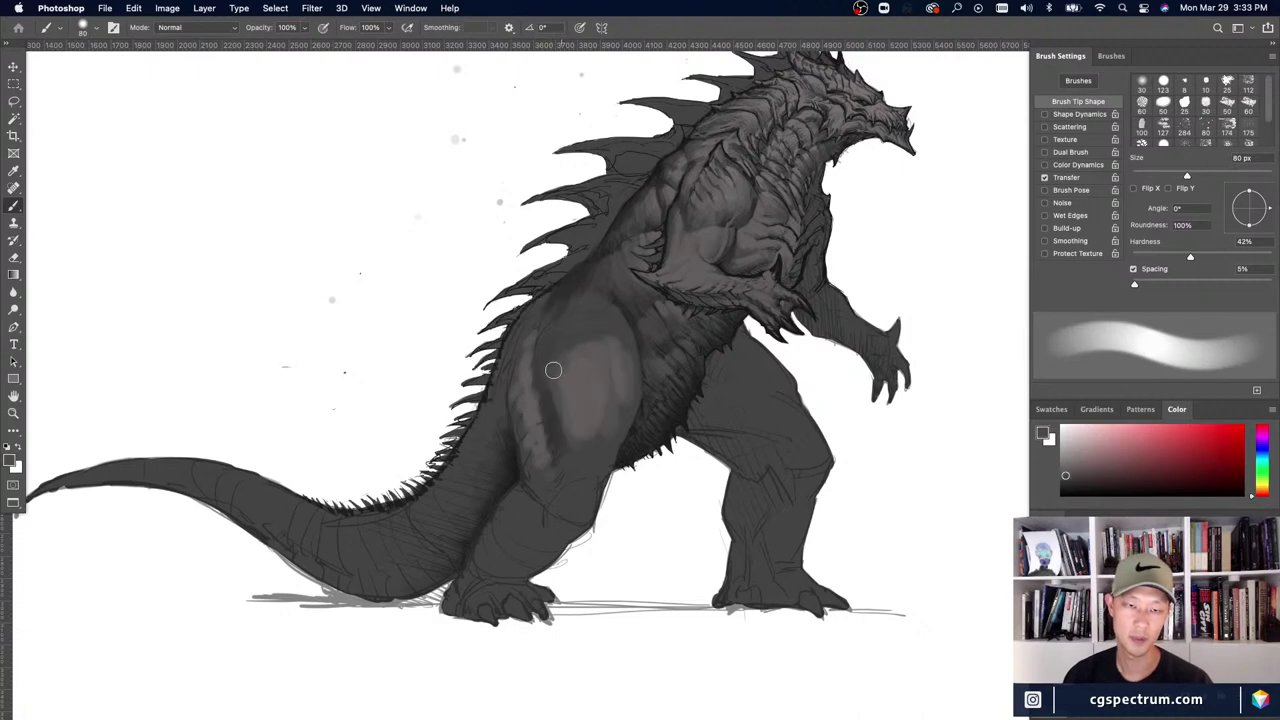
pyautogui.keyDown('alt'); pyautogui.click(603, 340); pyautogui.keyUp('alt')
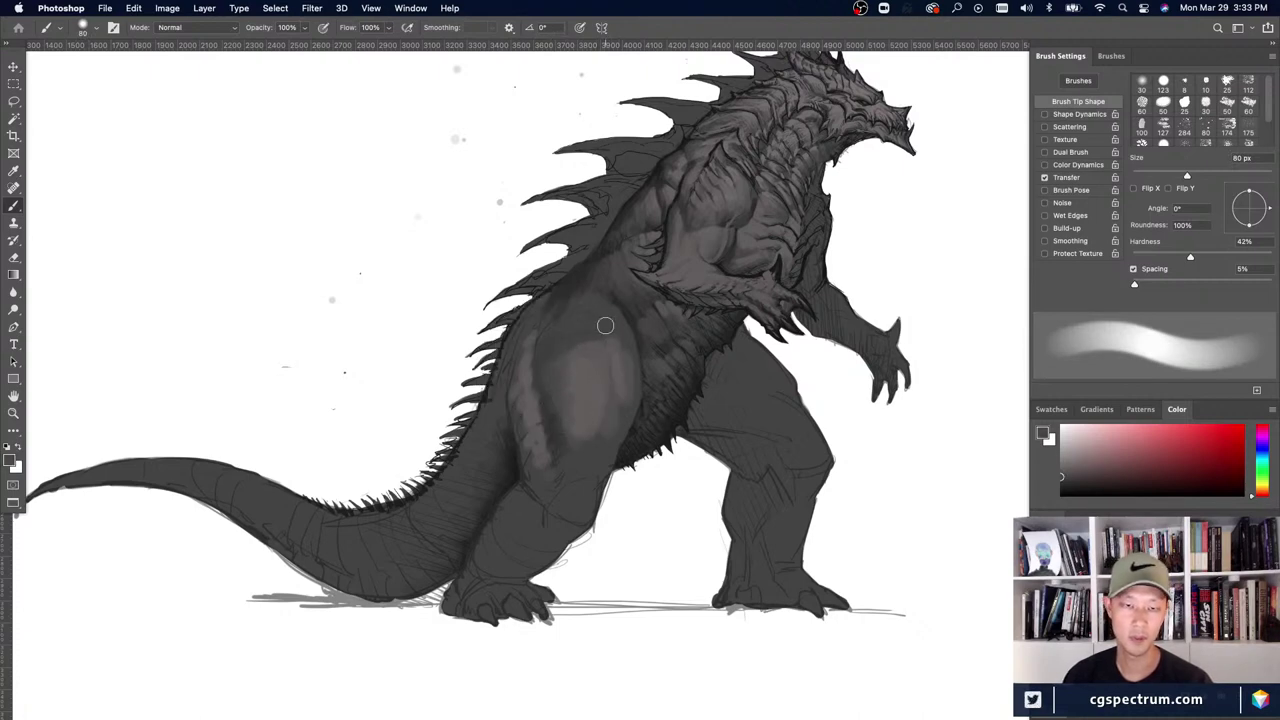
pyautogui.press('e')
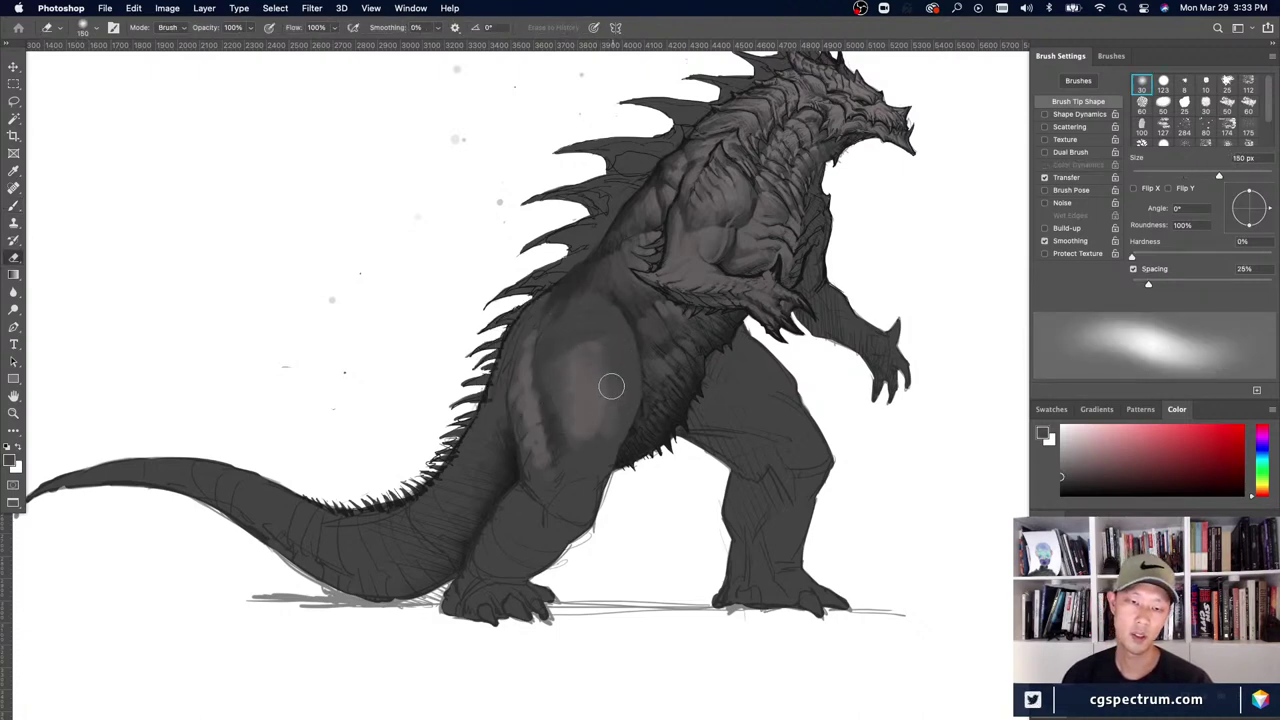
pyautogui.press('b')
# - Carry the light tone up towards the top of the near thigh in grey sampled from the patch, reducing the brush to 50 px
pyautogui.press('[')
pyautogui.press('[')
pyautogui.press('[')
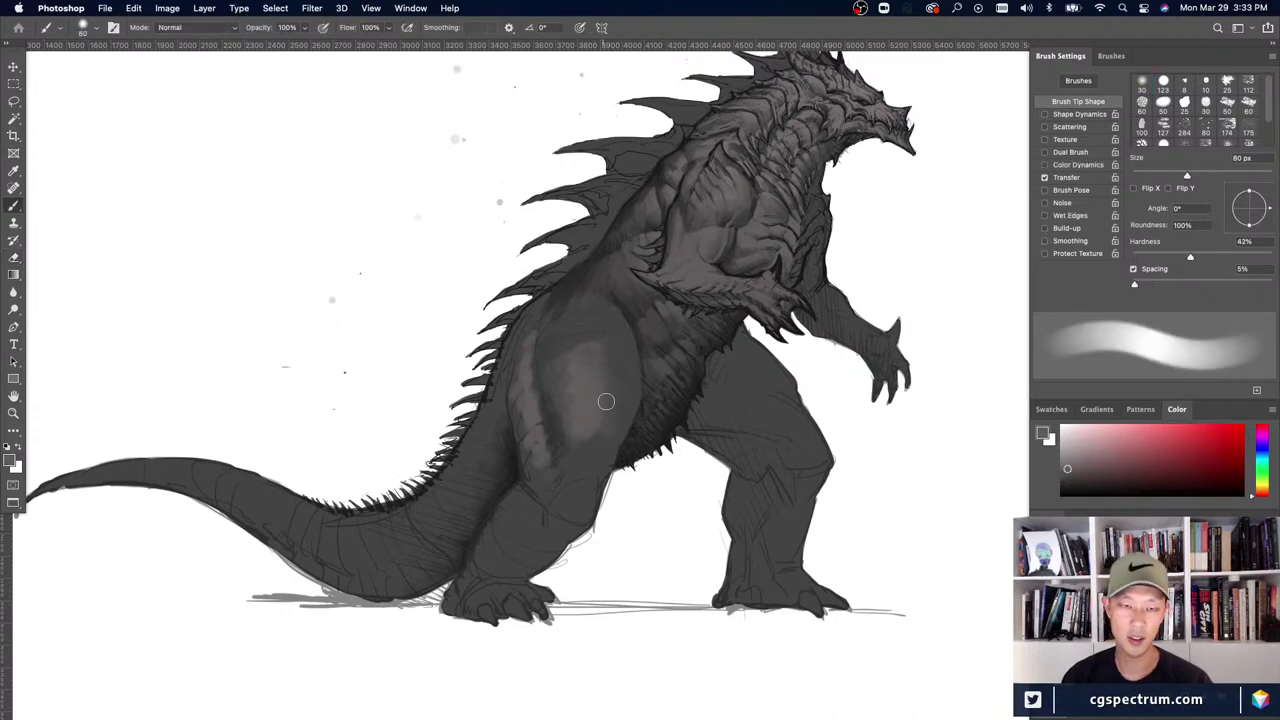
pyautogui.keyDown('alt'); pyautogui.click(582, 365); pyautogui.keyUp('alt')
pyautogui.moveTo(583, 341)
pyautogui.mouseDown()
pyautogui.moveTo(564, 341)
pyautogui.moveTo(565, 315)
pyautogui.mouseUp()
pyautogui.keyDown('alt'); pyautogui.click(600, 322); pyautogui.keyUp('alt')
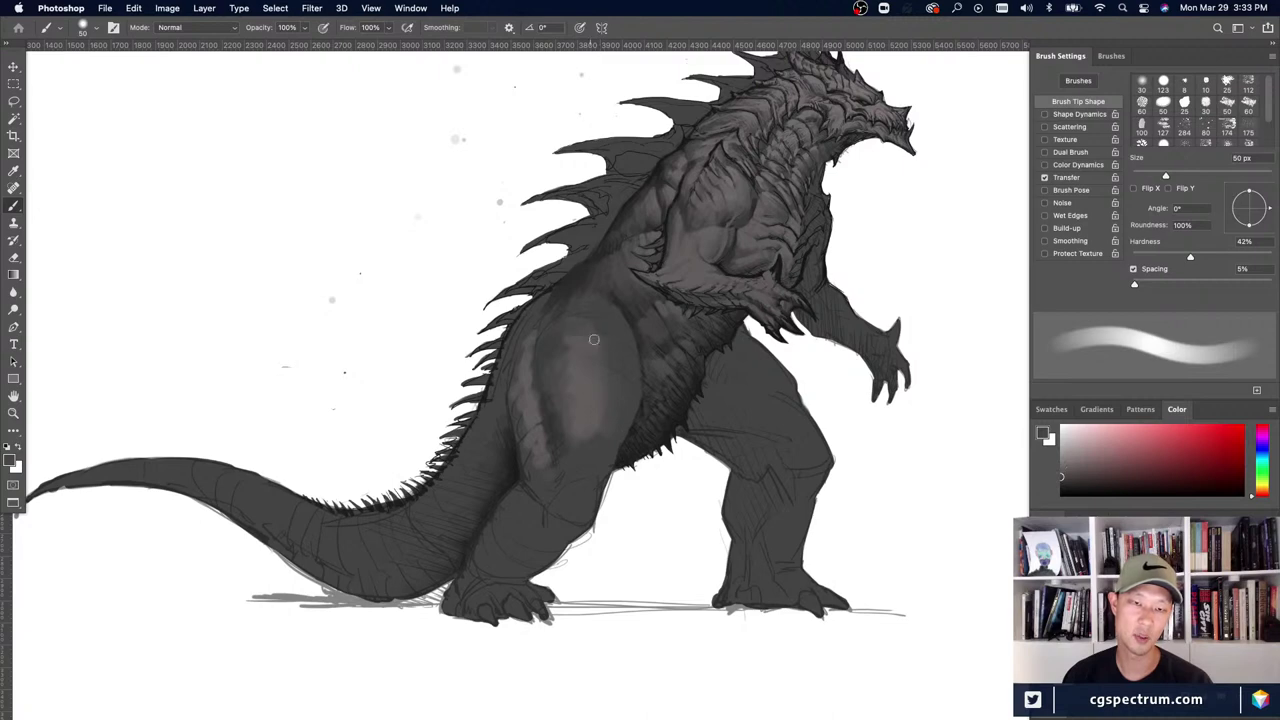
# - Extend the light tone down the lower thigh towards the knee in sampled greys with the 50 px brush
pyautogui.keyDown('alt'); pyautogui.click(594, 387); pyautogui.keyUp('alt')
pyautogui.moveTo(594, 432); pyautogui.dragTo(580, 446)
pyautogui.keyDown('alt'); pyautogui.click(560, 422); pyautogui.keyUp('alt')
pyautogui.keyDown('alt'); pyautogui.click(588, 412); pyautogui.keyUp('alt')
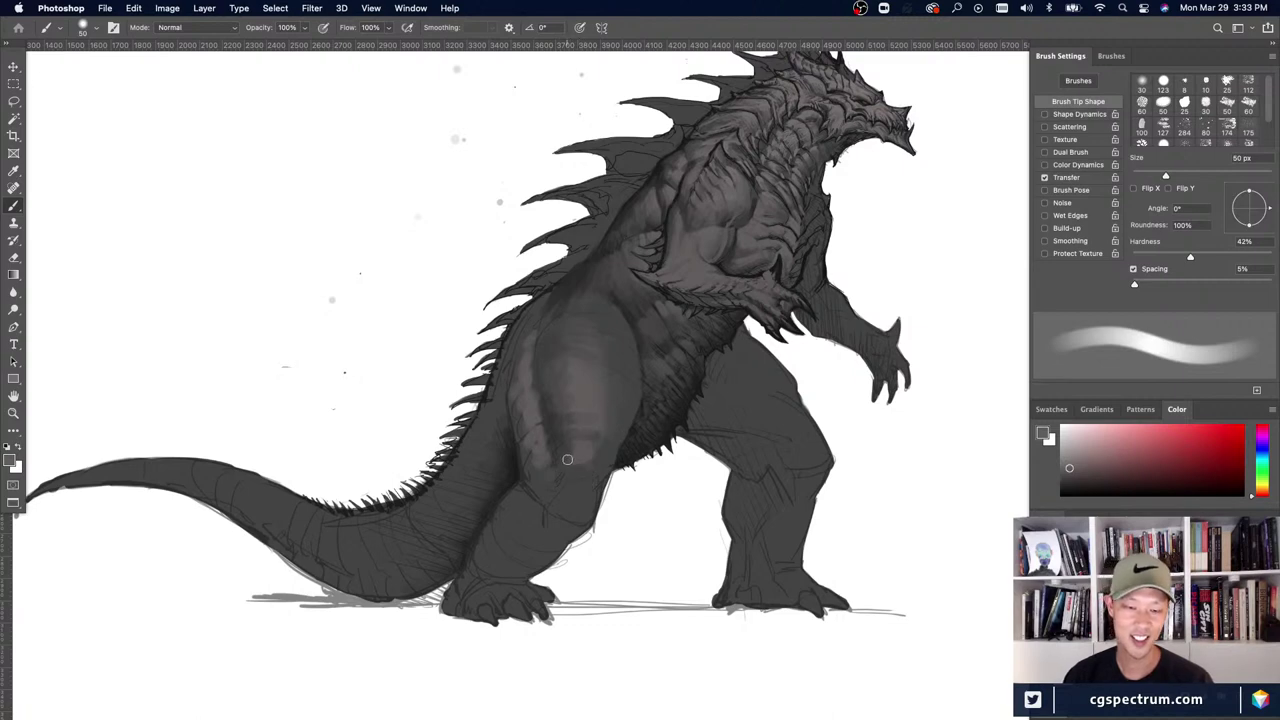
# - Add a light strip along the lower front edge of the near thigh with 35 and 45 px brushes
pyautogui.press('[')
pyautogui.press('[')
pyautogui.press('[')
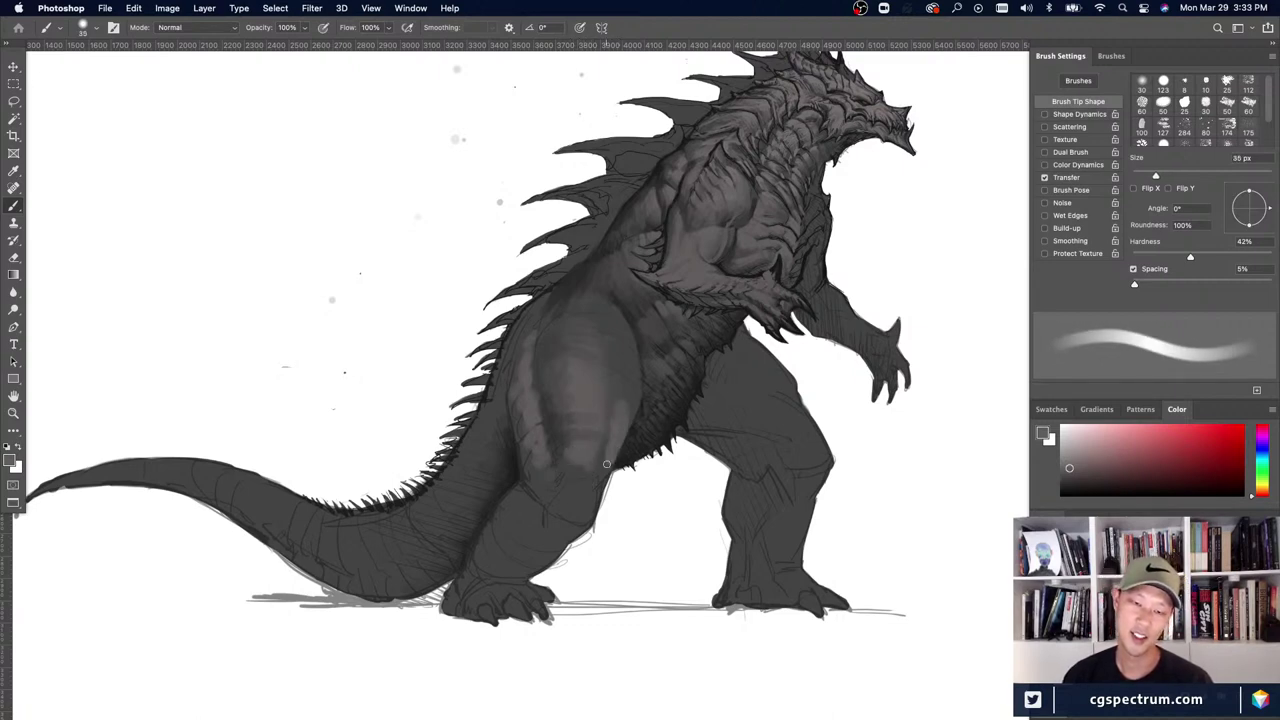
pyautogui.press(']')
pyautogui.press(']')
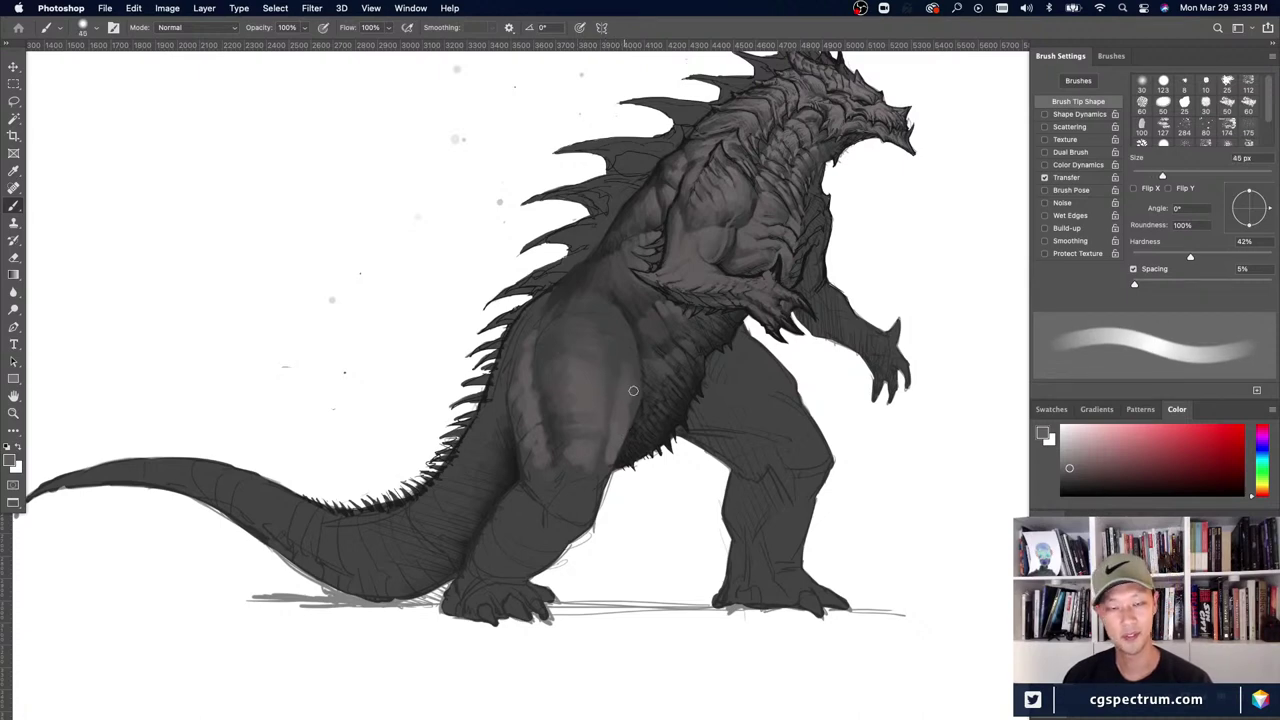
# - Refine the thigh's front edge just above the knee in sampled dark and mid greys, with 35 and 25 px brushes
pyautogui.keyDown('alt'); pyautogui.click(545, 349); pyautogui.keyUp('alt')
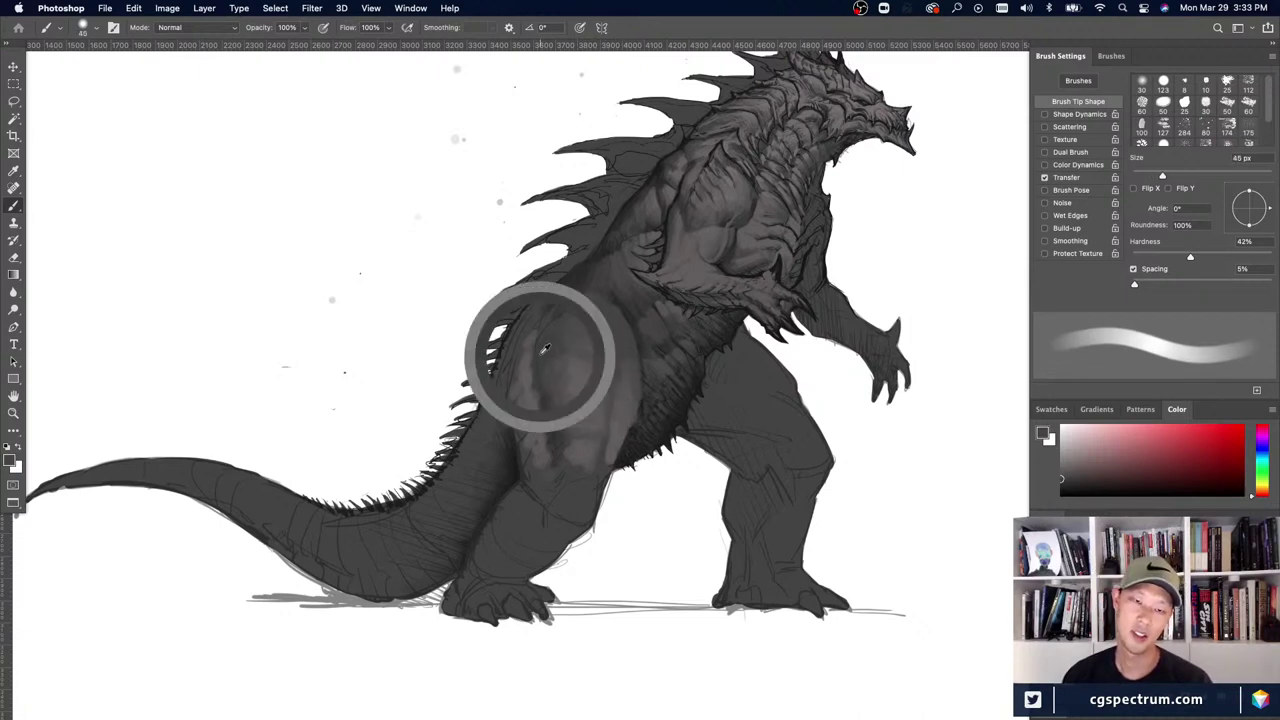
pyautogui.press(']')
pyautogui.press('[')
pyautogui.press('[')
pyautogui.press('[')
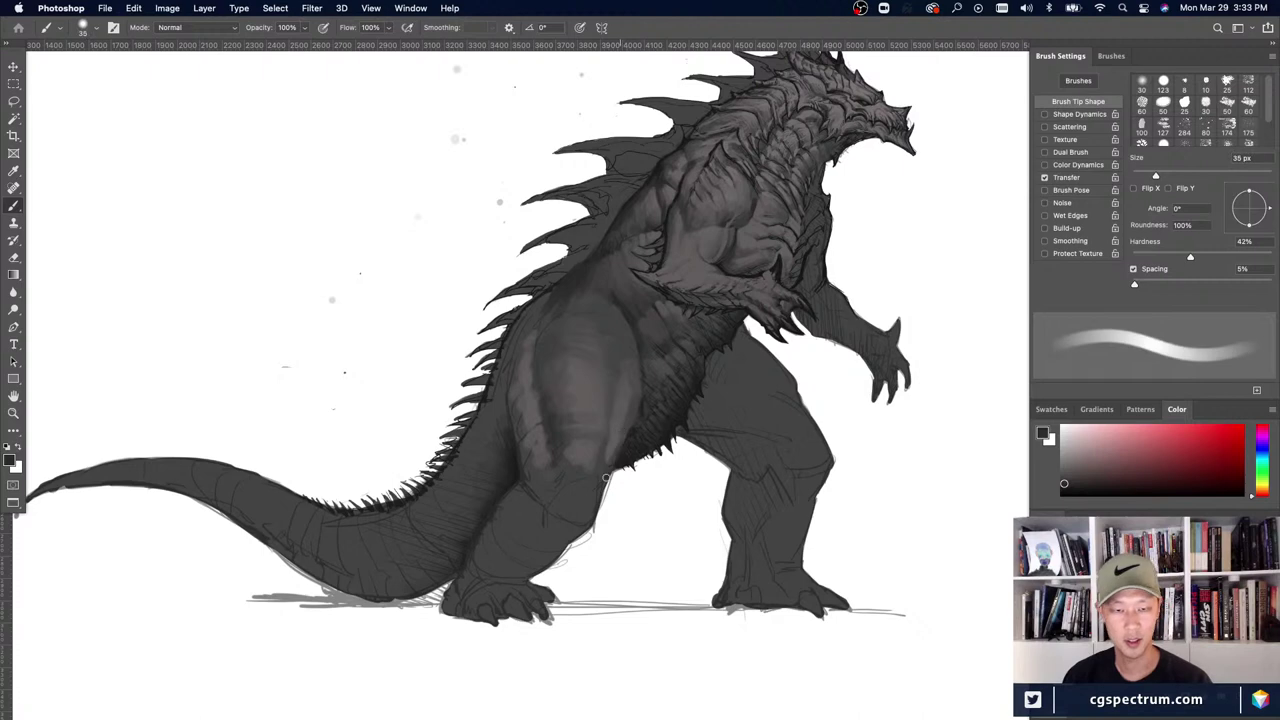
pyautogui.keyDown('alt'); pyautogui.click(613, 452); pyautogui.keyUp('alt')
pyautogui.press('[')
pyautogui.press('[')
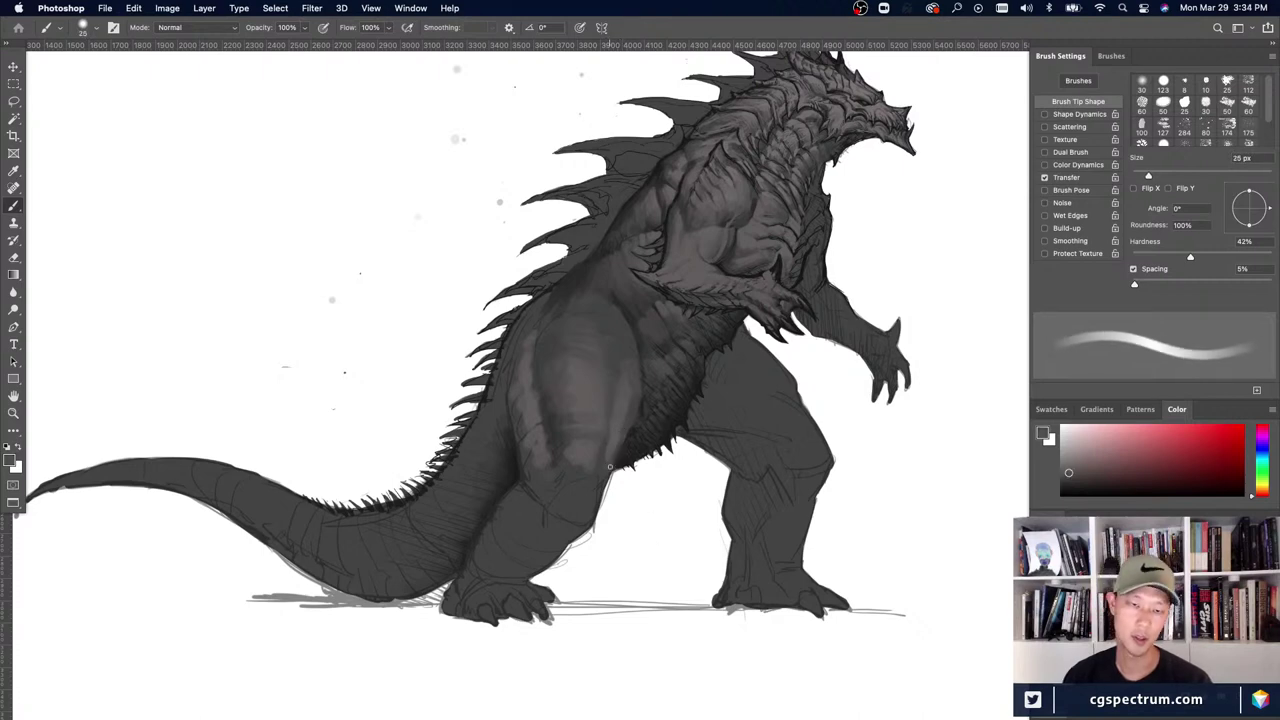
# - Continue the light streak at the rear of the thigh down to the knee with 45 and 50 px brushes
pyautogui.moveTo(569, 404); pyautogui.dragTo(583, 434)
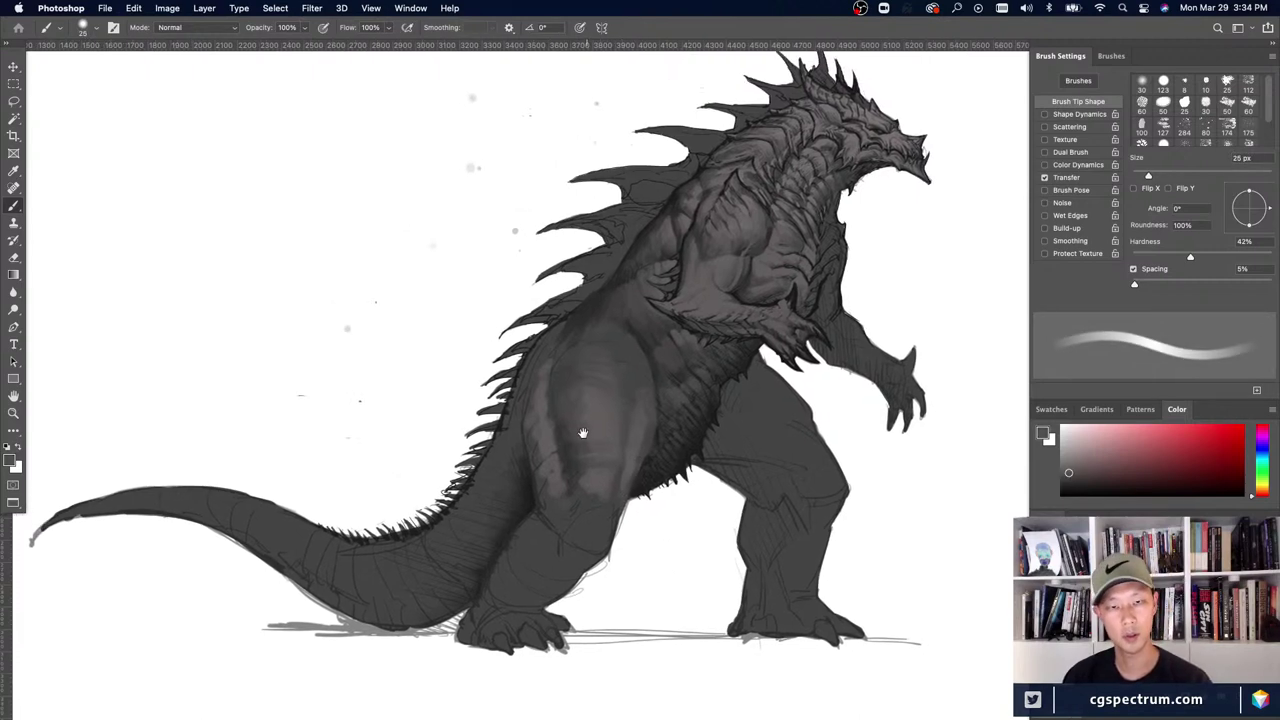
pyautogui.moveTo(517, 465); pyautogui.dragTo(540, 406)
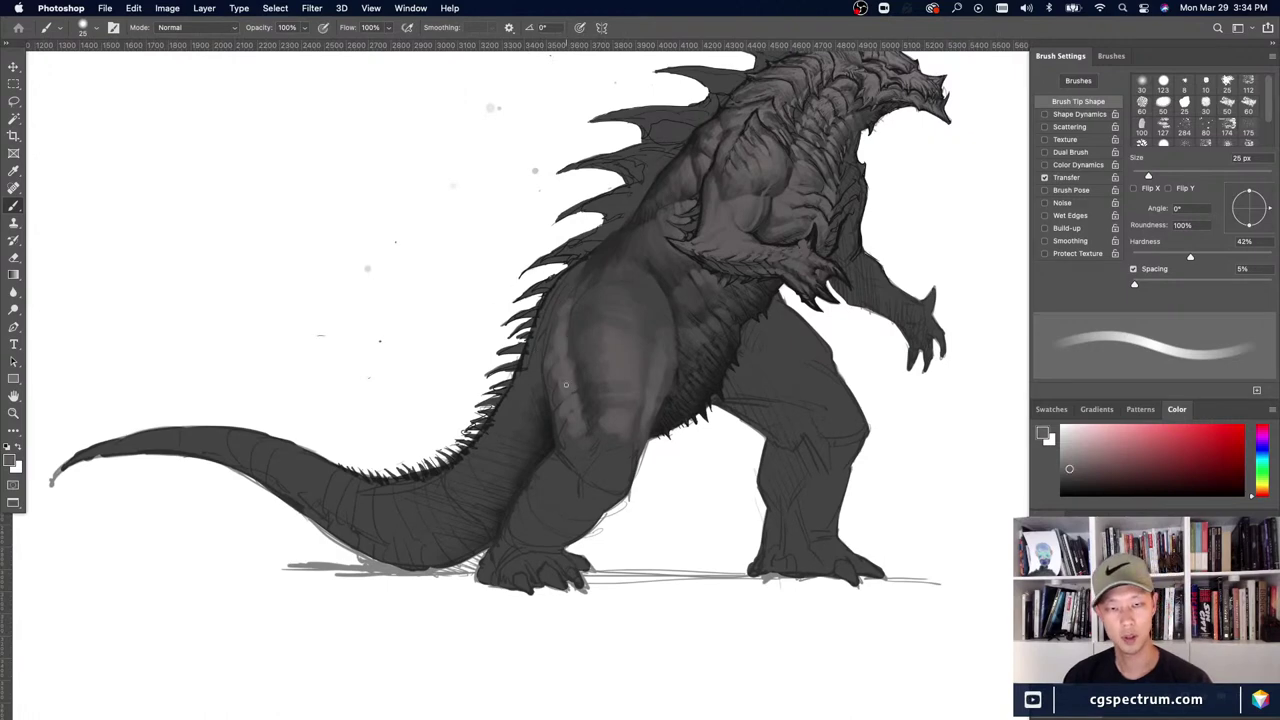
pyautogui.press(']')
pyautogui.press(']')
pyautogui.press(']')
pyautogui.press(']')
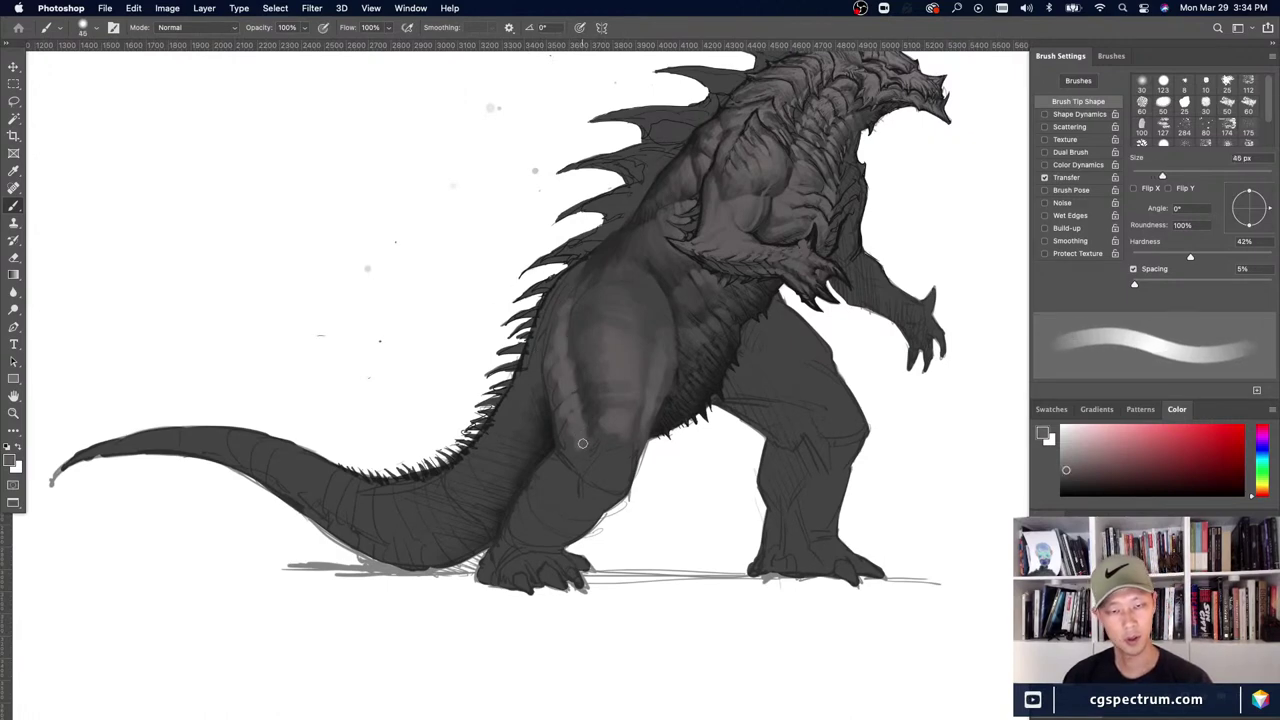
pyautogui.press(']')
pyautogui.moveTo(583, 443); pyautogui.dragTo(579, 472)
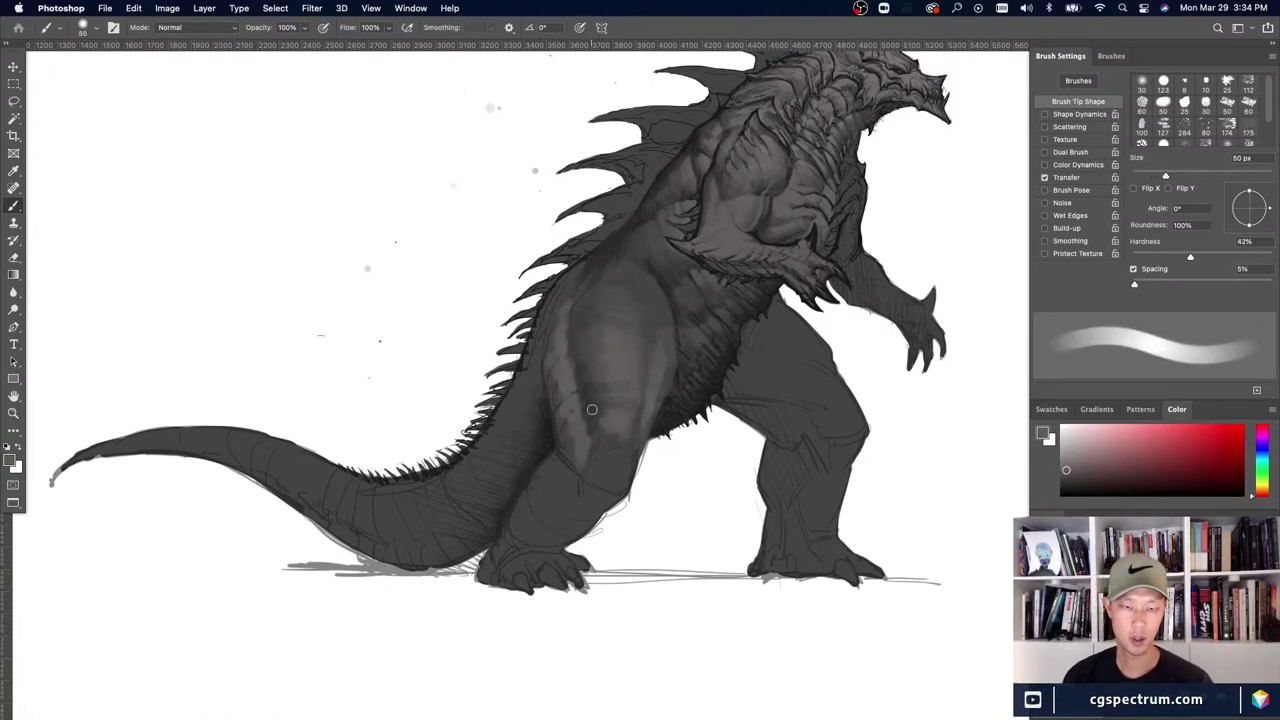
# - Block in a light patch on the near kneecap with 40 and 50 px brushes
pyautogui.press('[')
pyautogui.press('[')
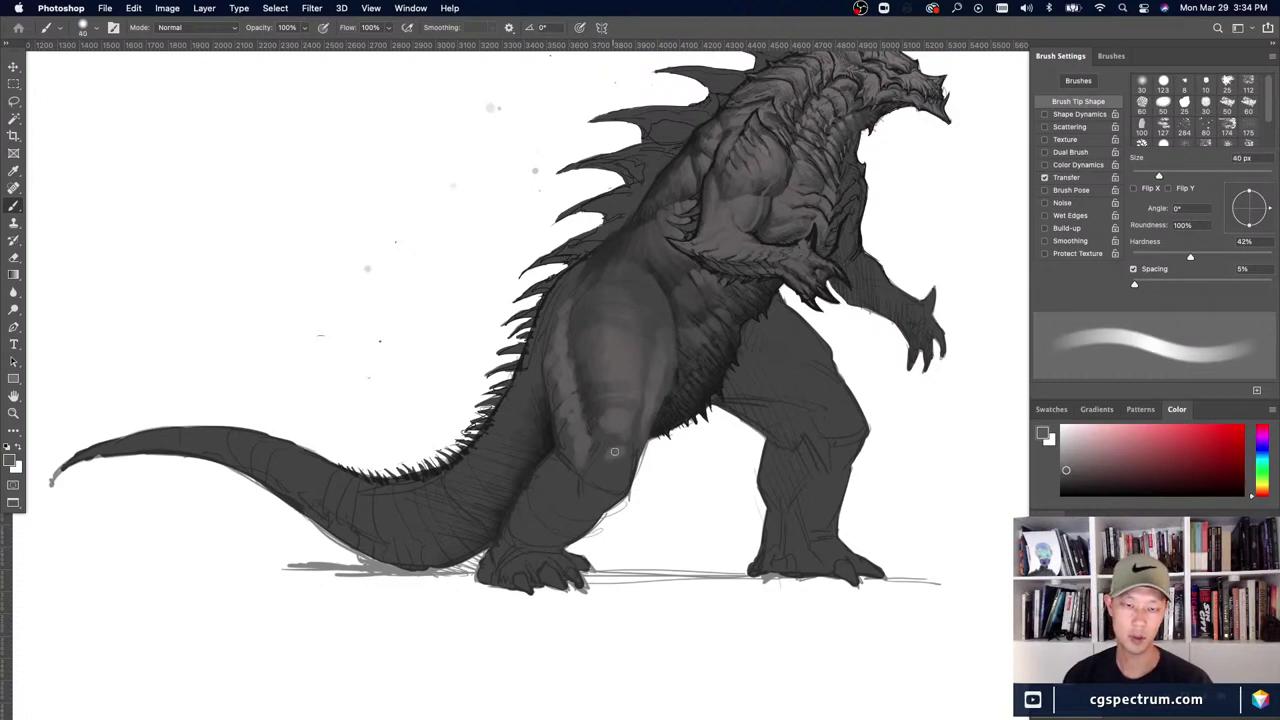
pyautogui.press(']')
pyautogui.press(']')
pyautogui.press(']')
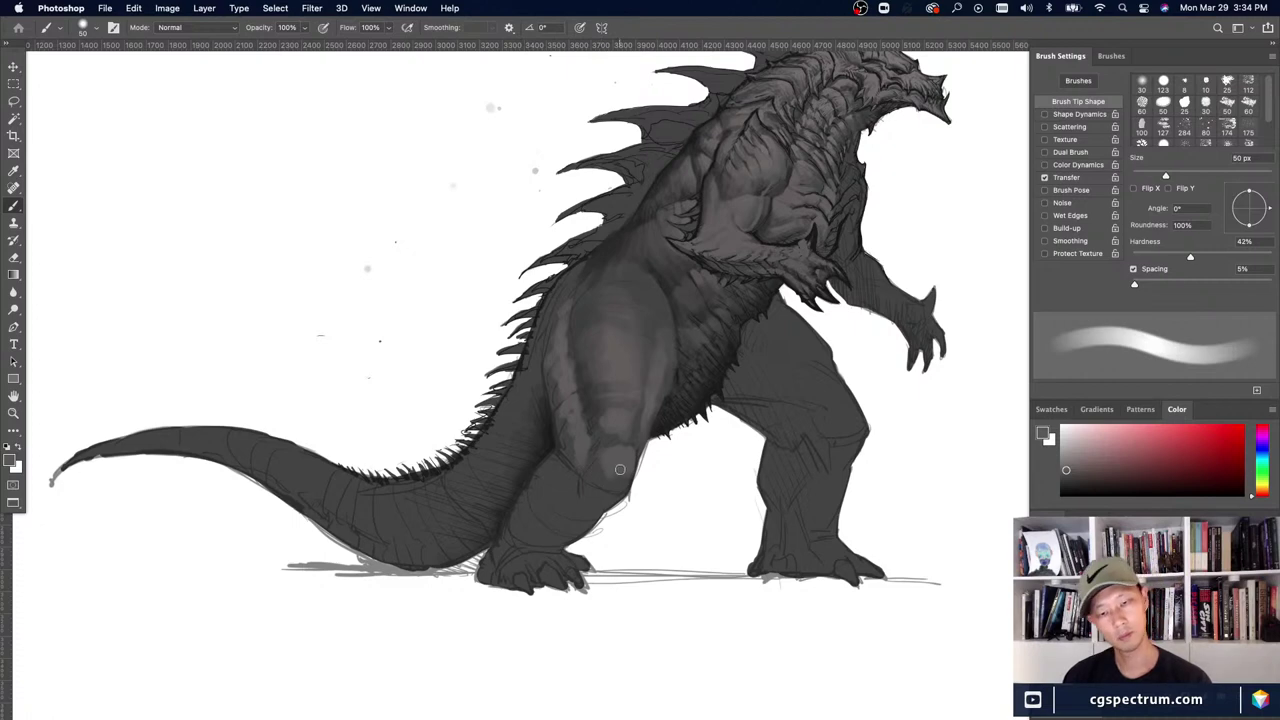
# - Rework the tones just above the kneecap in sampled light and dark greys with 50 to 70 px brushes, undoing the last stroke
pyautogui.keyDown('alt'); pyautogui.click(606, 412); pyautogui.keyUp('alt')
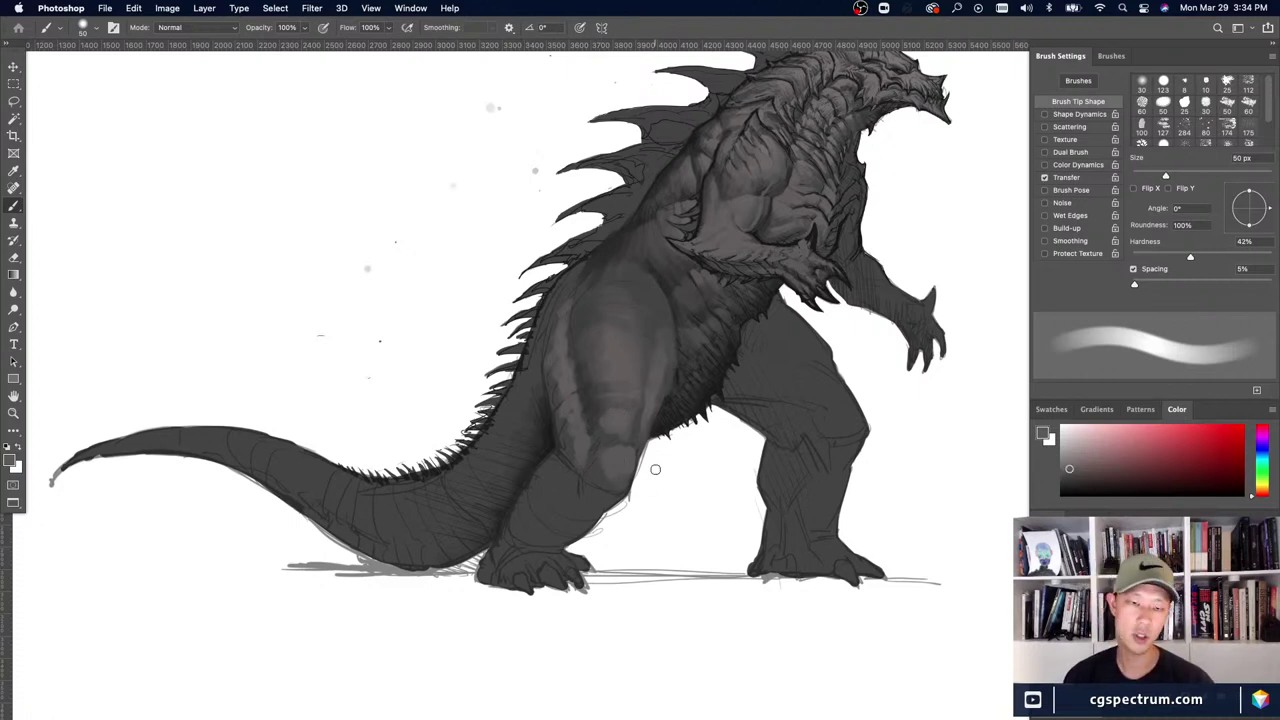
pyautogui.keyDown('alt'); pyautogui.click(602, 422); pyautogui.keyUp('alt')
pyautogui.keyDown('alt'); pyautogui.click(600, 414); pyautogui.keyUp('alt')
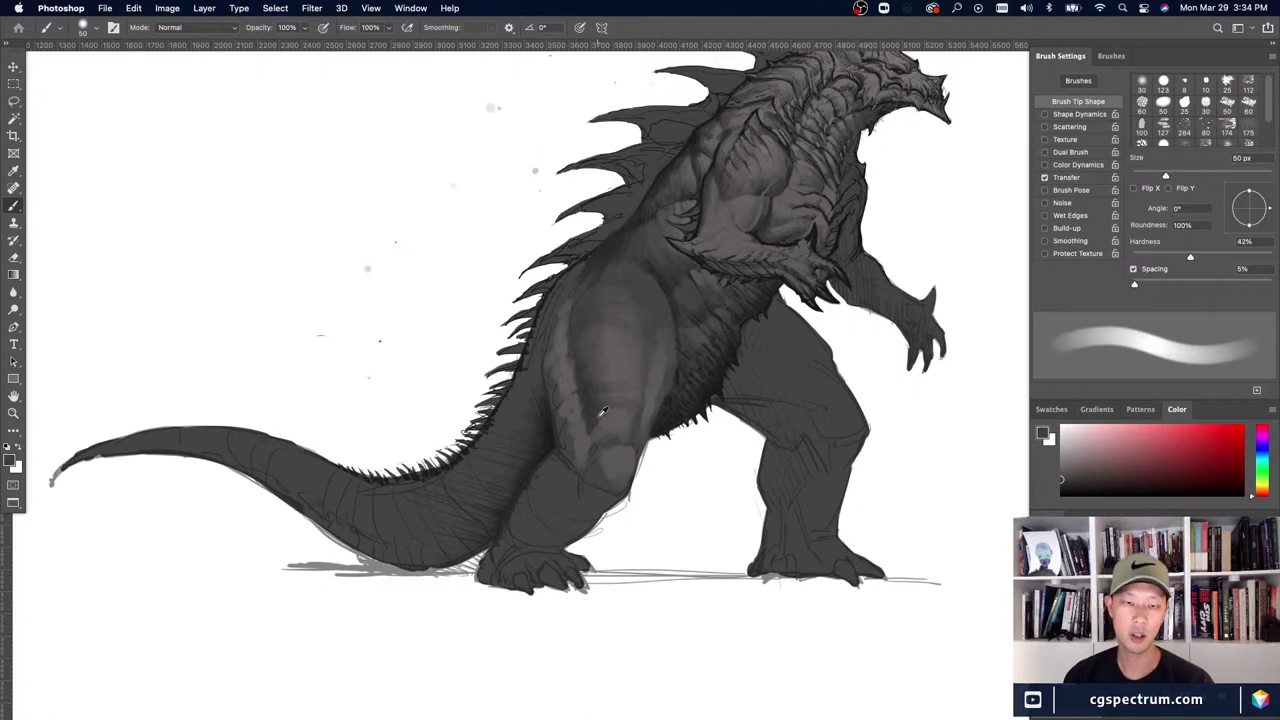
pyautogui.press(']')
pyautogui.moveTo(545, 413); pyautogui.dragTo(536, 416)
pyautogui.keyDown('alt'); pyautogui.click(614, 416); pyautogui.keyUp('alt')
pyautogui.press(']')
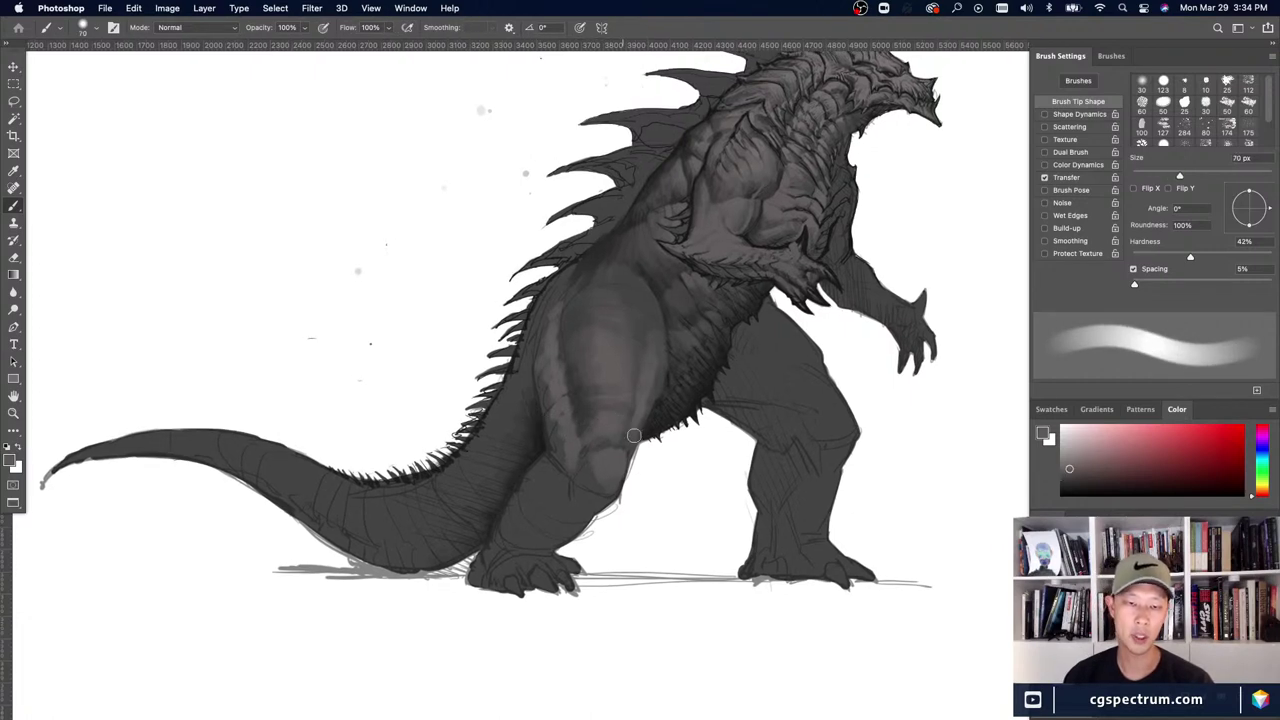
pyautogui.press('super+z')
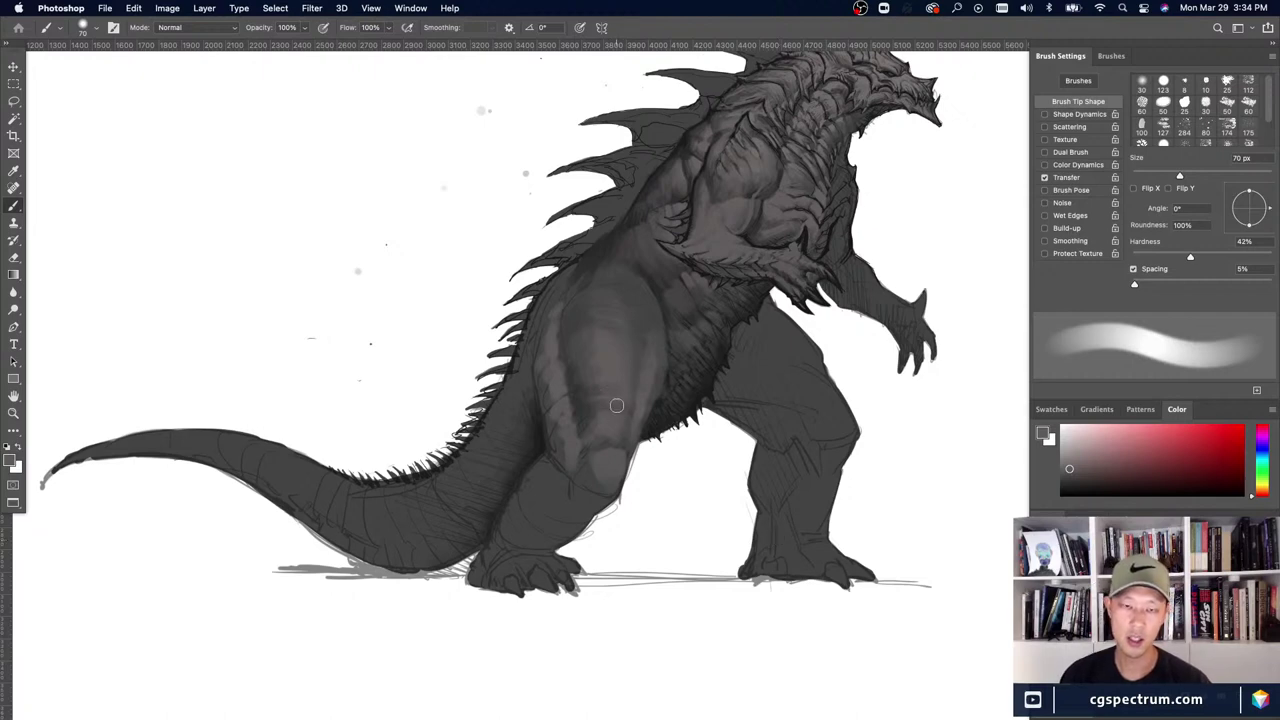
# - Blend the lower thigh into the kneecap in sampled light greys, with 80 and 60 px brushes
pyautogui.keyDown('alt'); pyautogui.click(618, 374); pyautogui.keyUp('alt')
pyautogui.press(']')
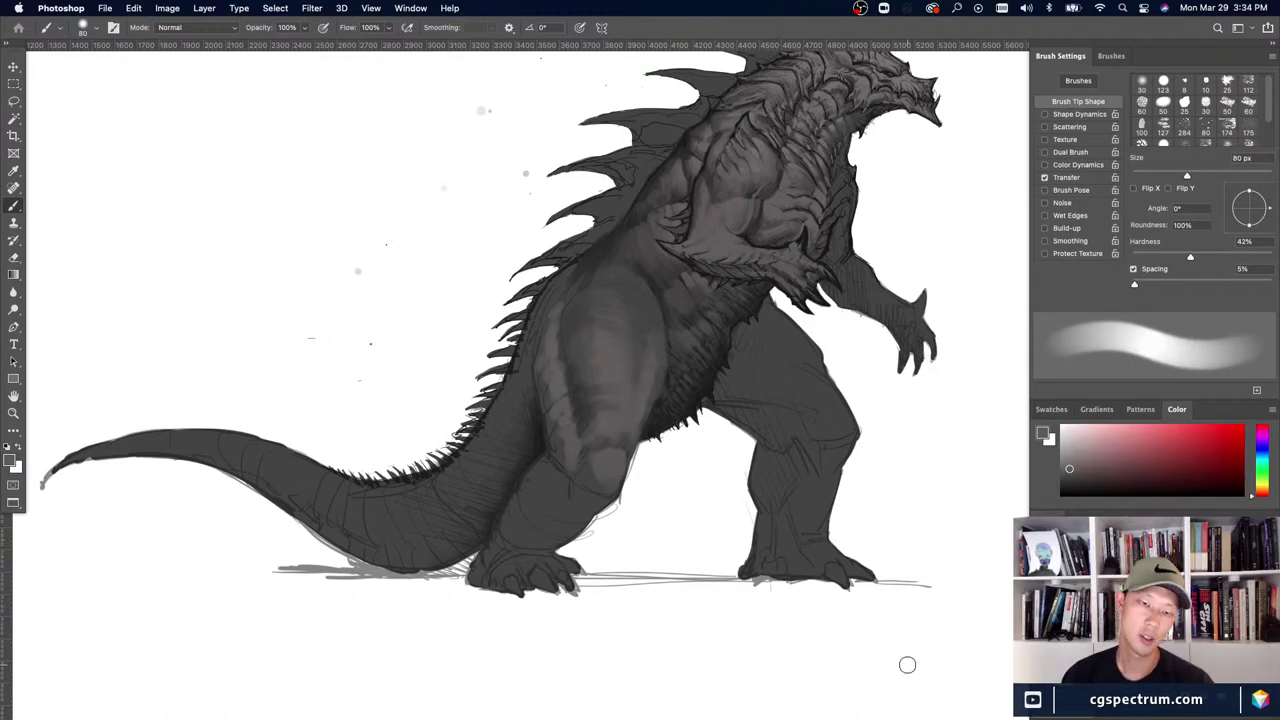
pyautogui.keyDown('alt'); pyautogui.click(610, 426); pyautogui.keyUp('alt')
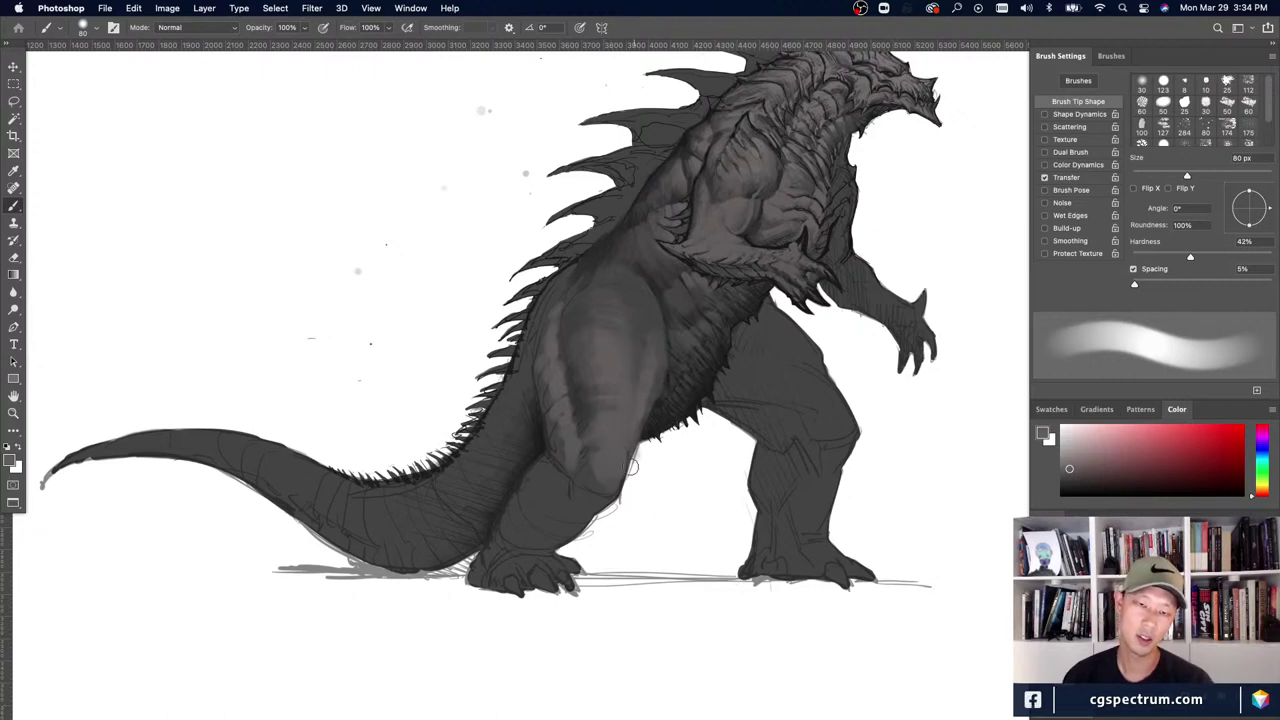
pyautogui.keyDown('alt'); pyautogui.click(608, 462); pyautogui.keyUp('alt')
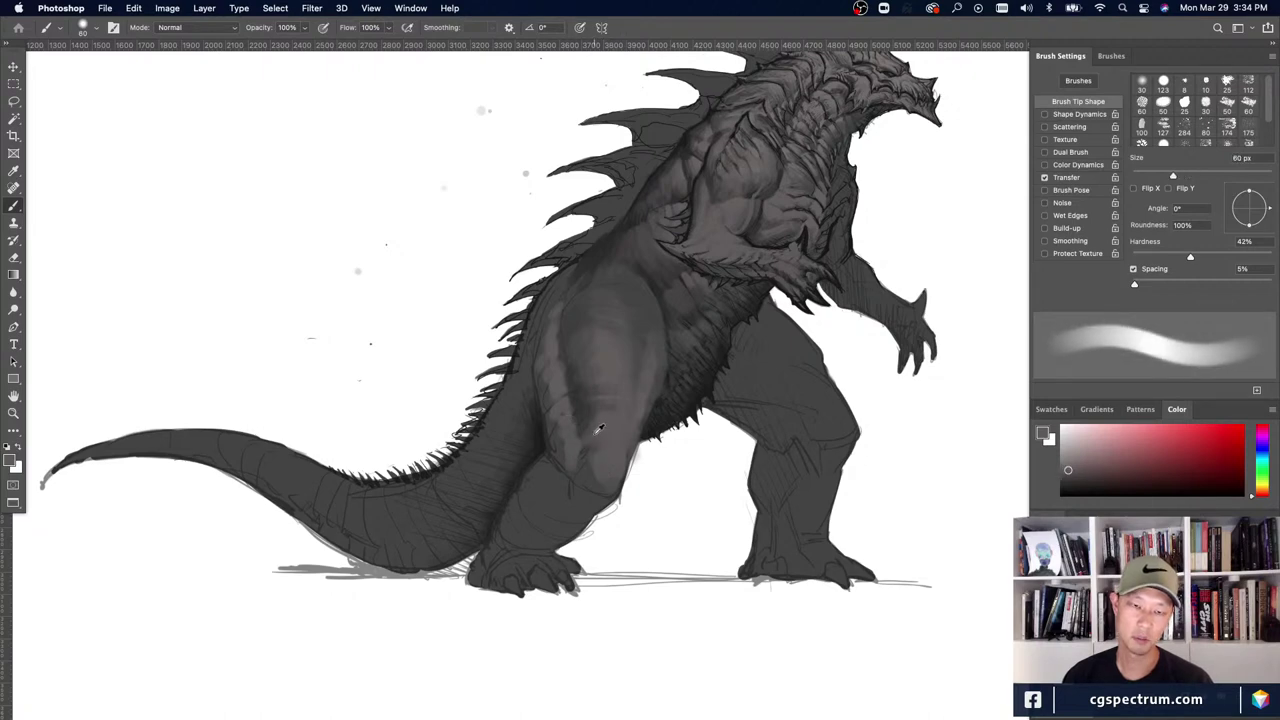
pyautogui.keyDown('alt'); pyautogui.click(600, 428); pyautogui.keyUp('alt')
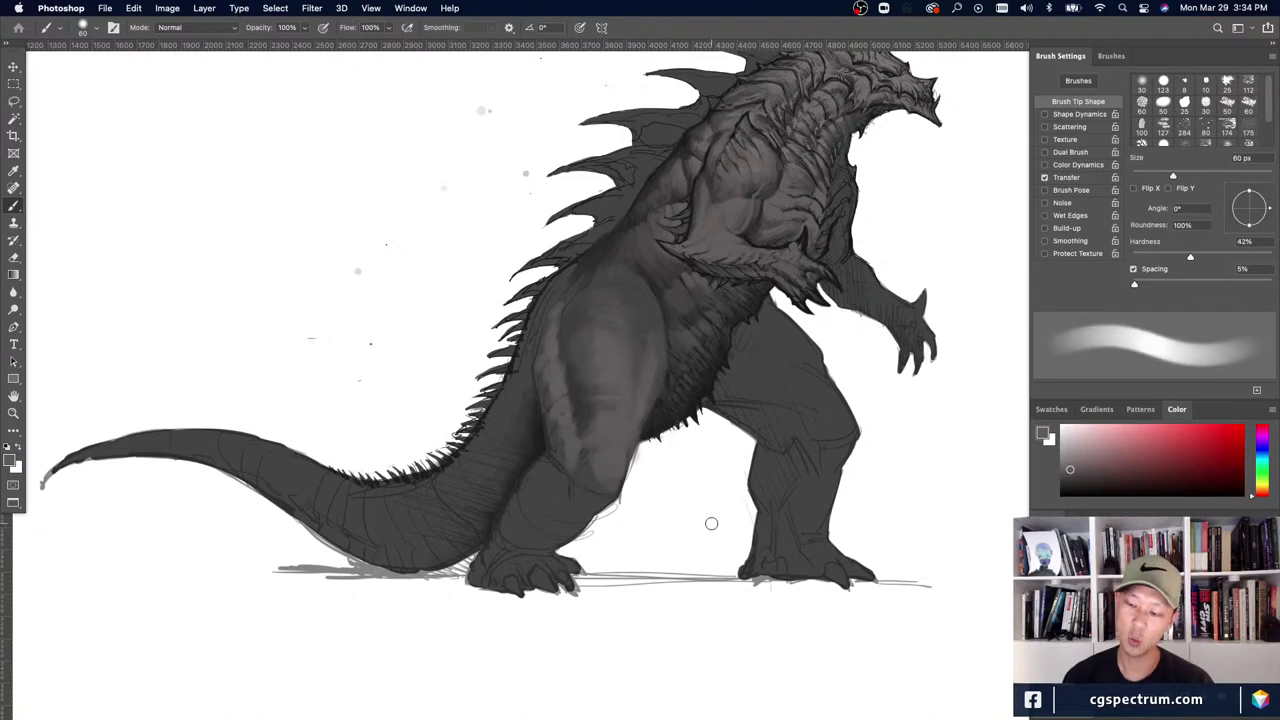
# - Blend the lower thigh just above the near kneecap in a sampled light grey with 70 and 80 px brushes
pyautogui.press(']')
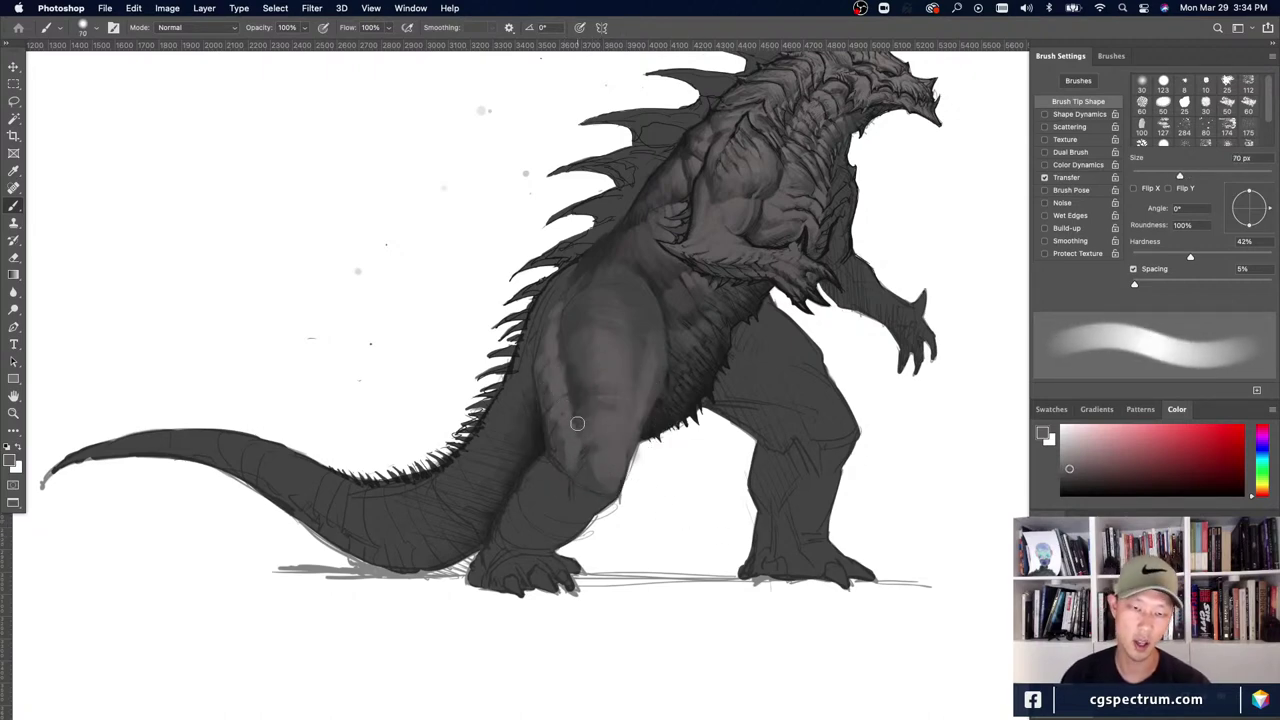
pyautogui.press(']')
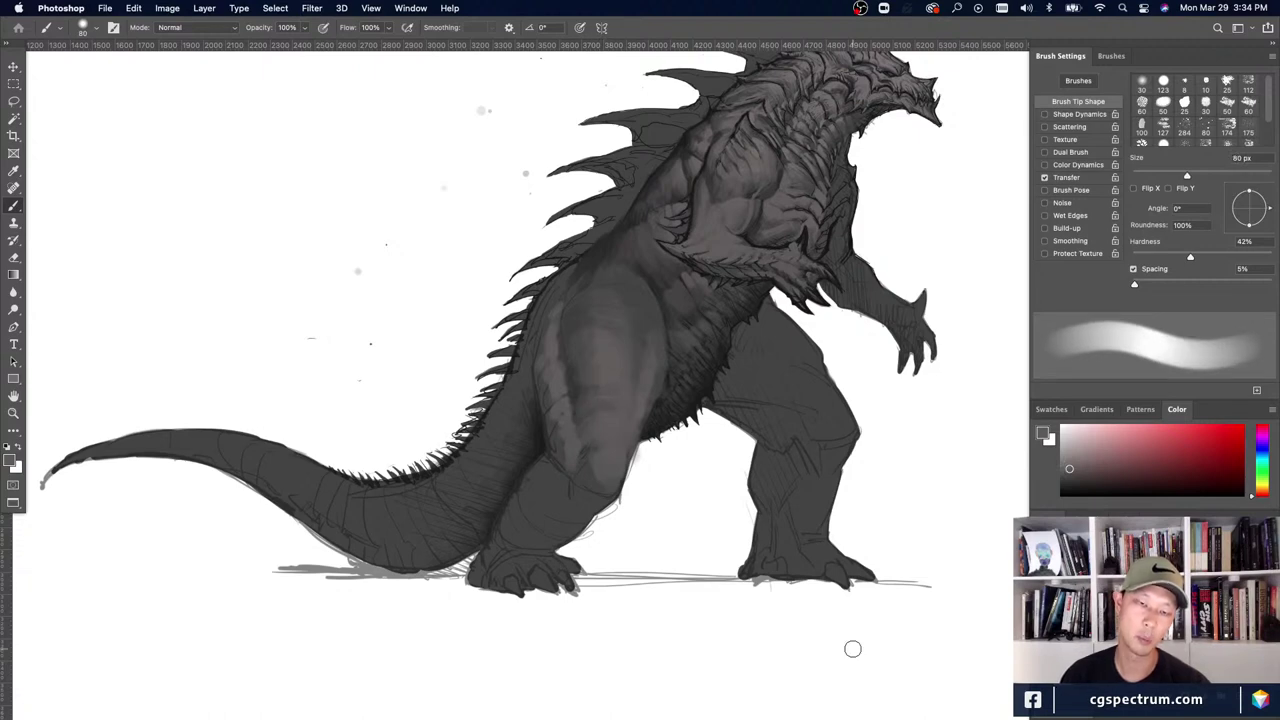
pyautogui.keyDown('alt'); pyautogui.click(607, 425); pyautogui.keyUp('alt')
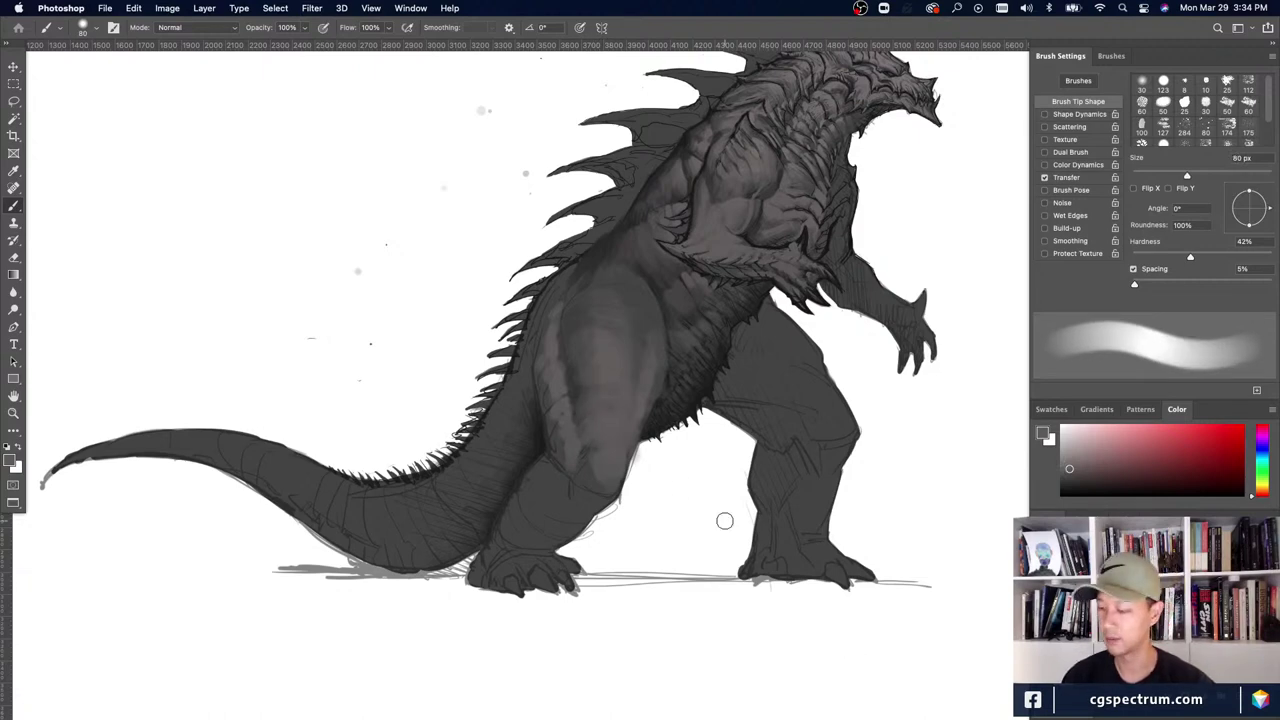
pyautogui.press('super+minus')
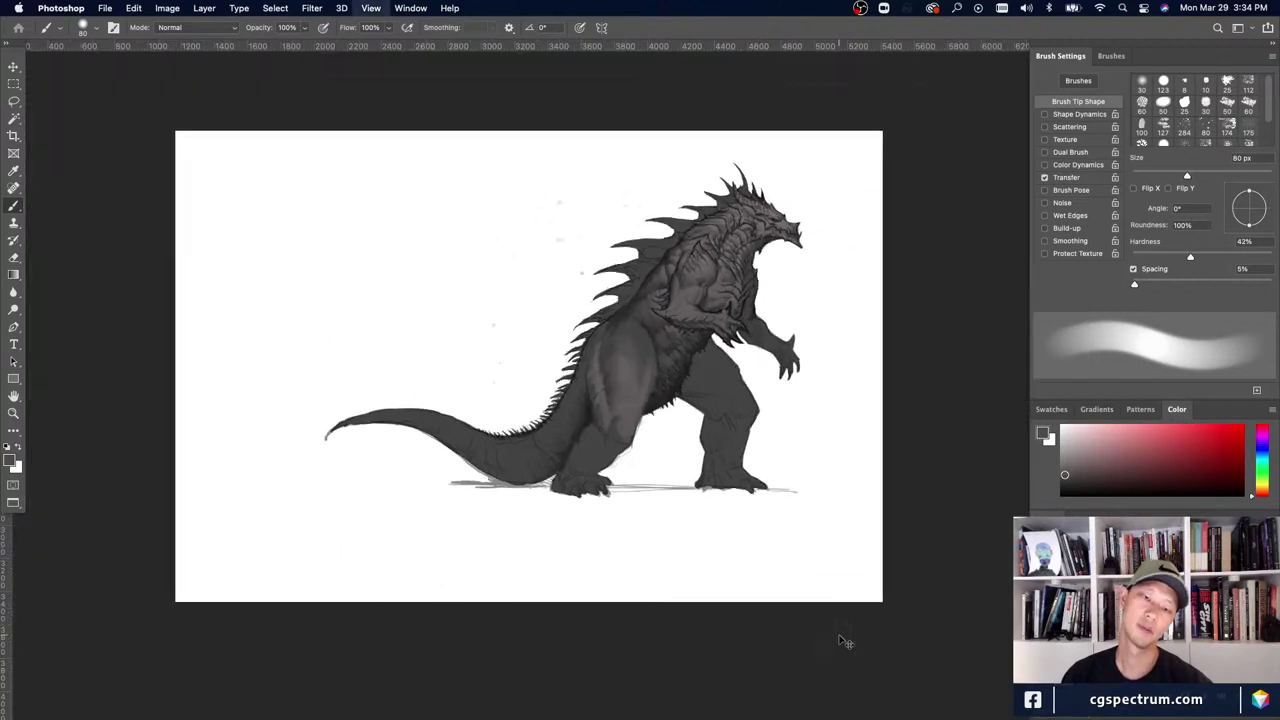
pyautogui.press('super+plus')
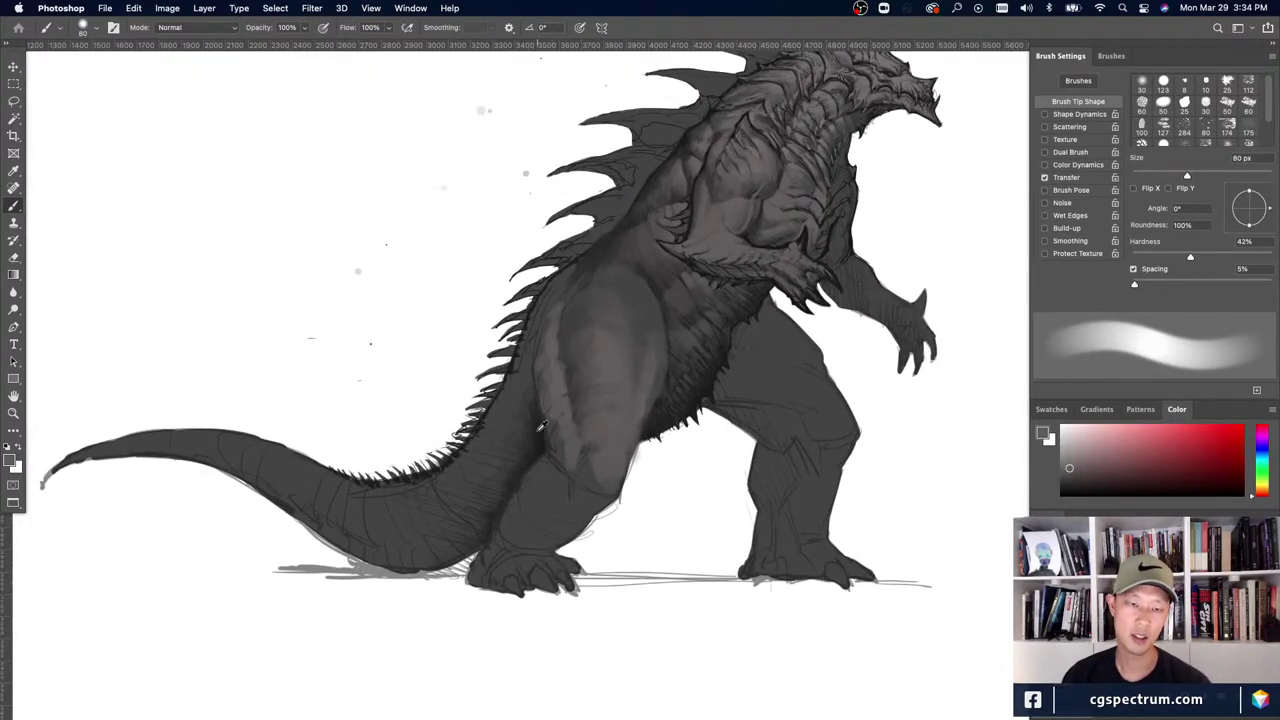
# - Darken the rear edge of the near thigh and its light streak in a sampled dark grey with 25 to 60 px brushes
pyautogui.keyDown('alt'); pyautogui.click(538, 430); pyautogui.keyUp('alt')
pyautogui.press('[')
pyautogui.press('[')
pyautogui.press('[')
pyautogui.press('[')
pyautogui.press('[')
pyautogui.press('[')
pyautogui.press('[')
pyautogui.press('[')
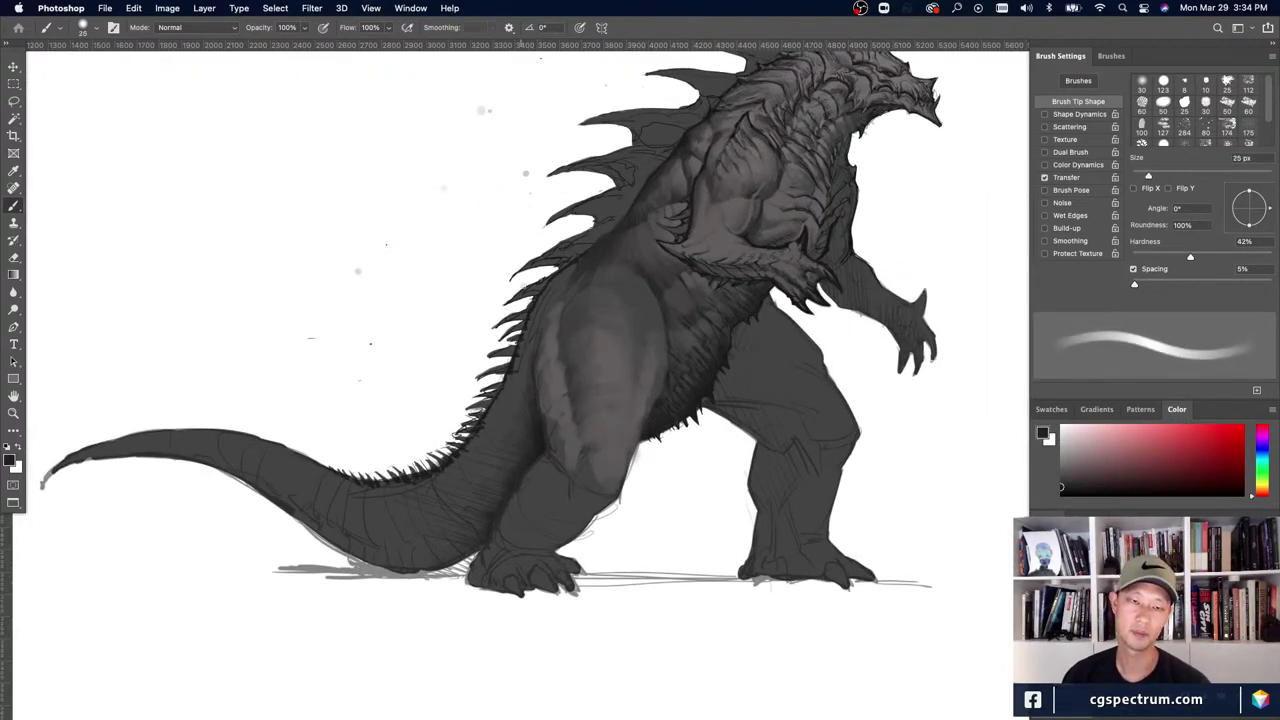
pyautogui.press(']')
pyautogui.press(']')
pyautogui.press(']')
pyautogui.press(']')
pyautogui.press(']')
pyautogui.press(']')
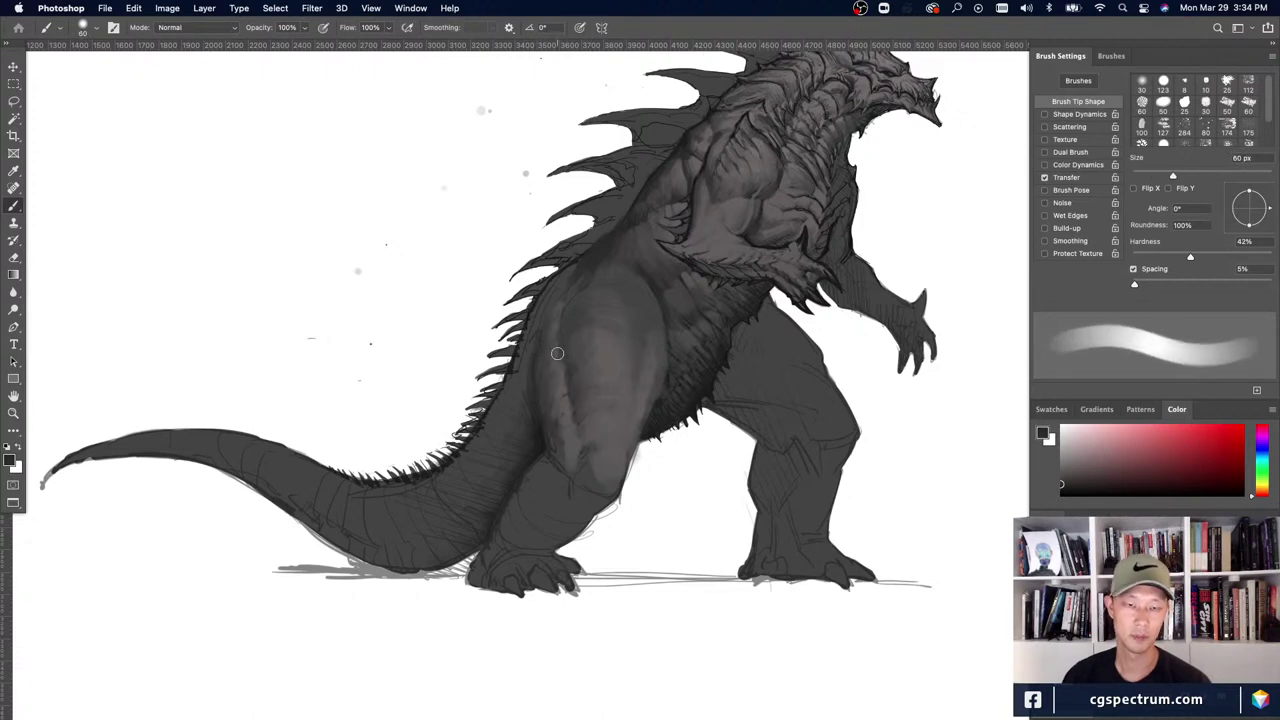
# - Smooth the rear of the lower thigh above the knee in a sampled mid grey with 60 and 70 px brushes
pyautogui.keyDown('alt'); pyautogui.click(540, 422); pyautogui.keyUp('alt')
pyautogui.keyDown('alt'); pyautogui.click(570, 428); pyautogui.keyUp('alt')
pyautogui.press(']')
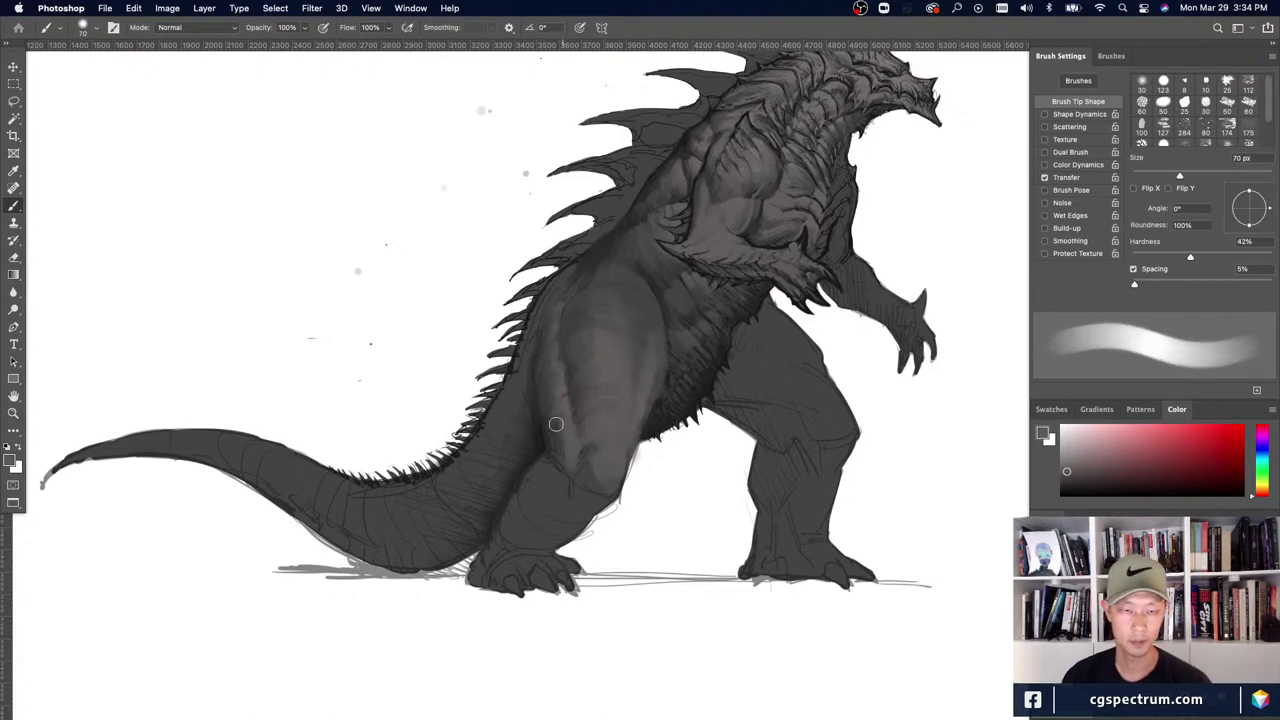
pyautogui.moveTo(554, 423); pyautogui.dragTo(565, 448)
pyautogui.press(']')
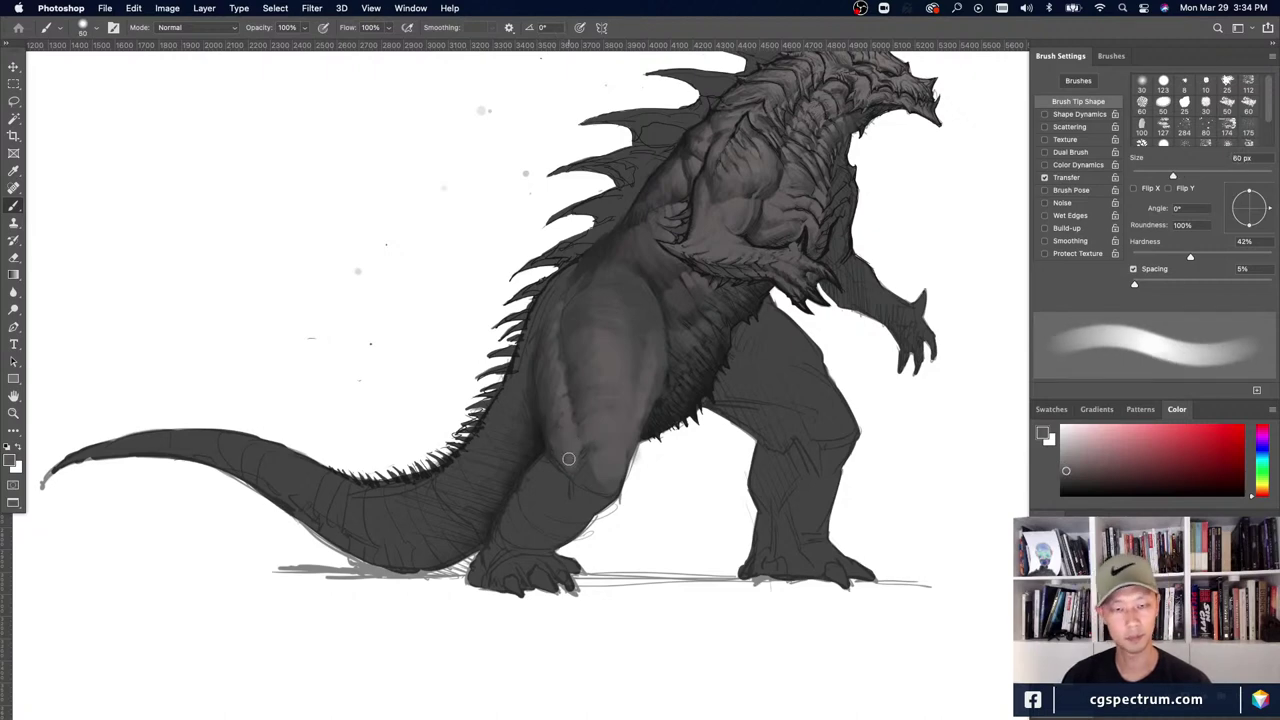
# - Dab a small light grey patch at the top of the calf behind the knee, using a brush reduced to 30 px
pyautogui.press('[')
pyautogui.press('[')
pyautogui.press('[')
pyautogui.press('[')
pyautogui.press('[')
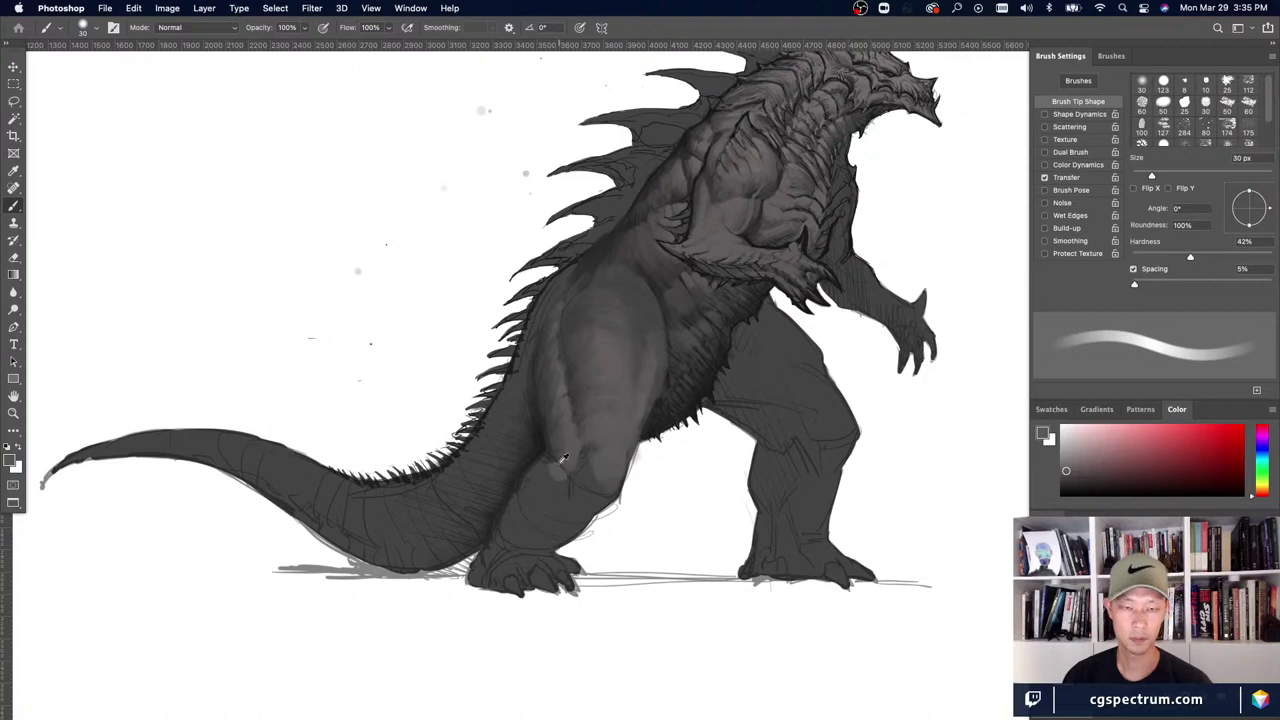
# - Shape the rear edge and underside of the near kneecap in sampled light and dark greys with 35 to 45 px brushes
pyautogui.keyDown('alt'); pyautogui.click(602, 458); pyautogui.keyUp('alt')
pyautogui.press(']')
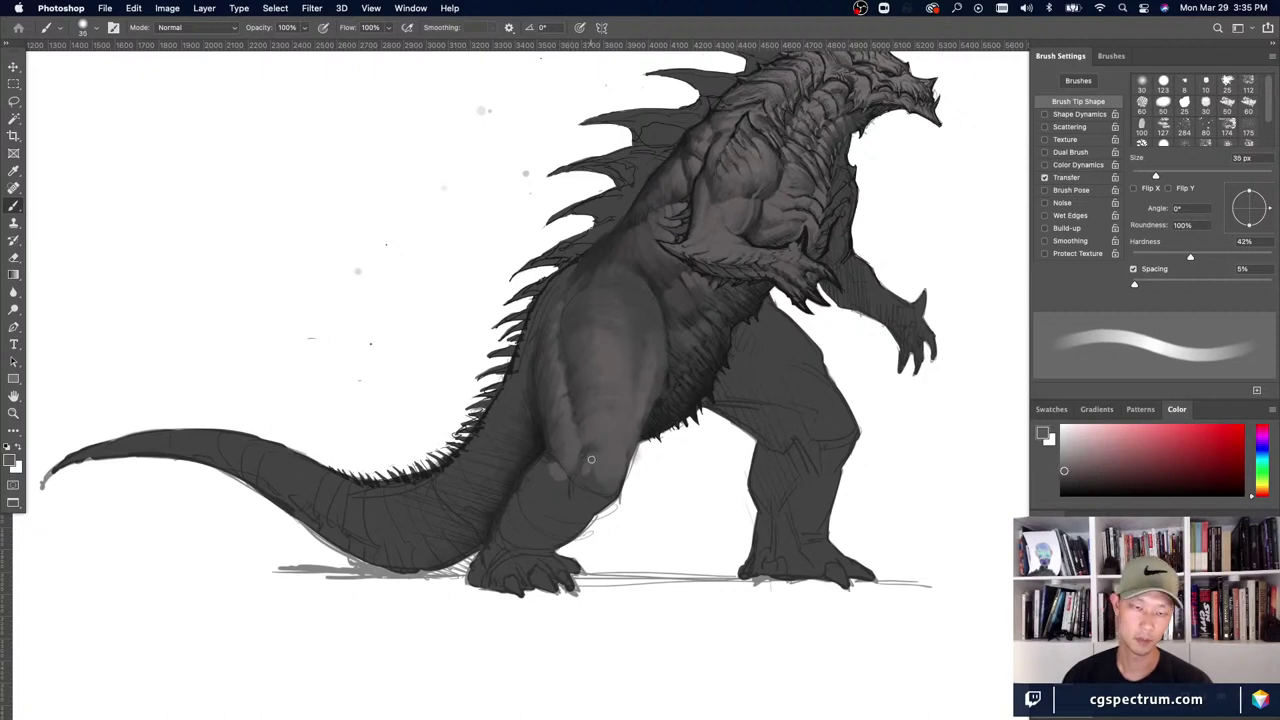
pyautogui.press(']')
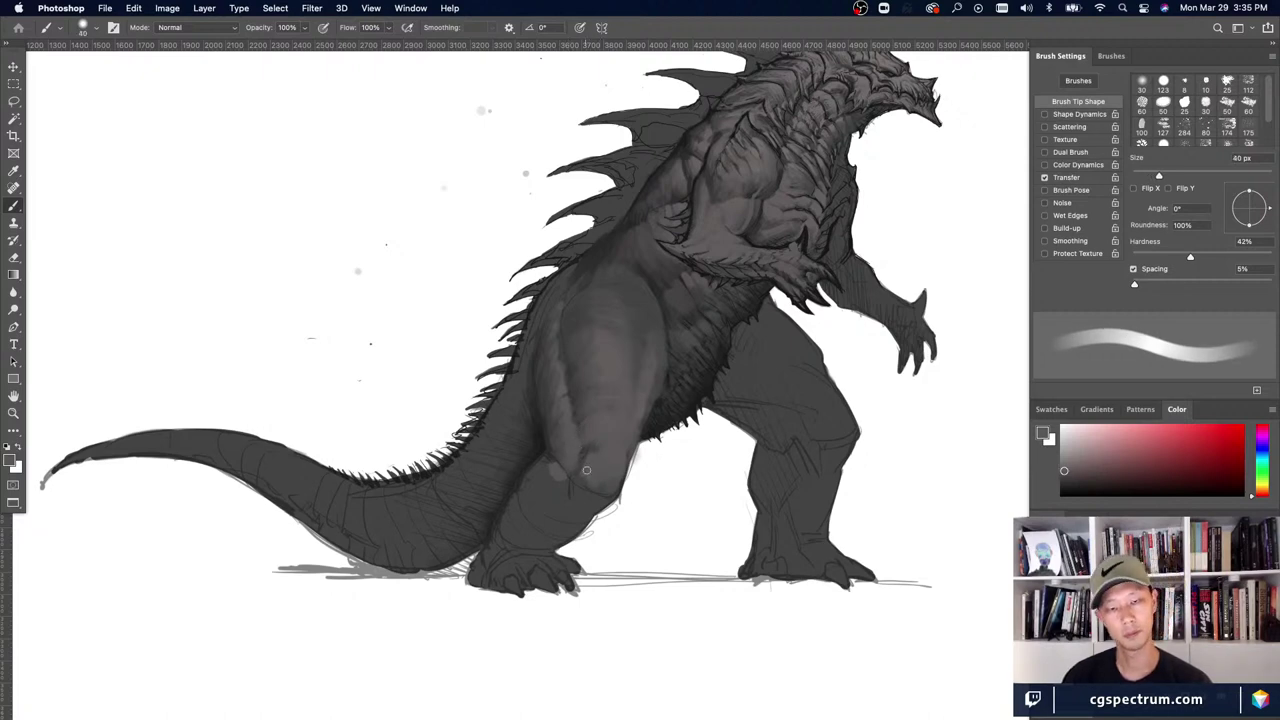
pyautogui.keyDown('alt'); pyautogui.click(582, 480); pyautogui.keyUp('alt')
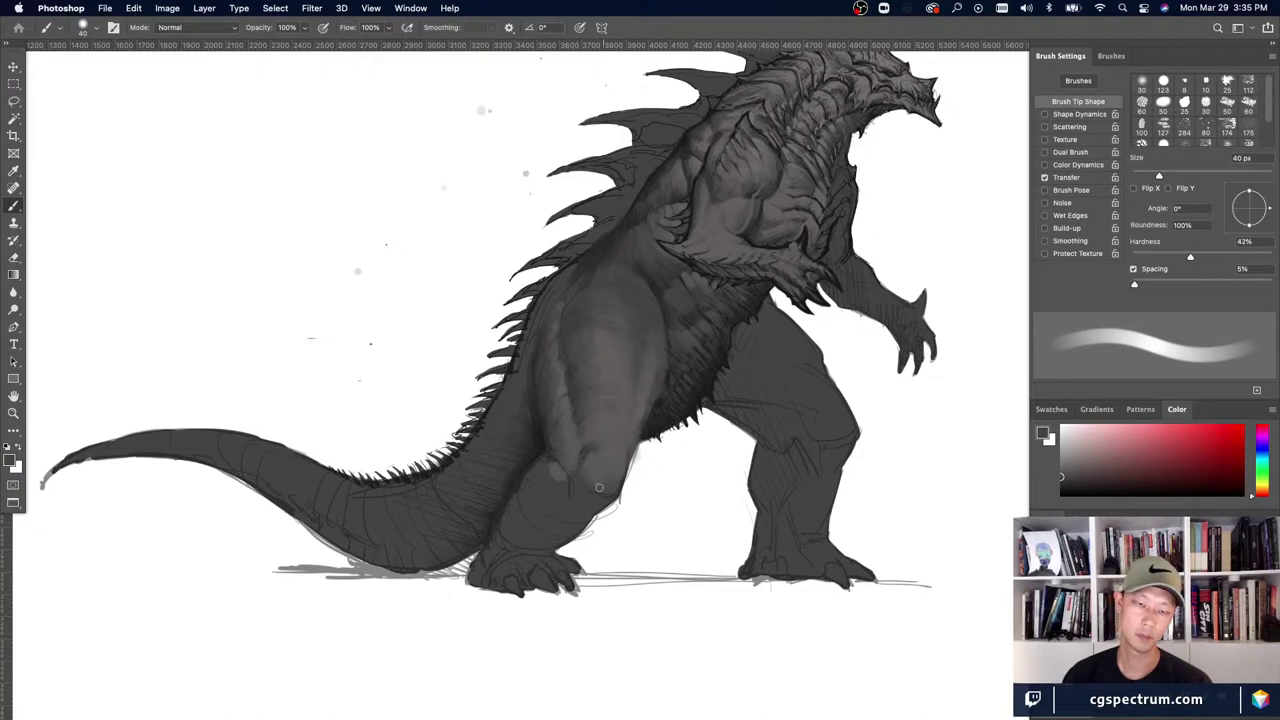
pyautogui.keyDown('alt'); pyautogui.click(587, 478); pyautogui.keyUp('alt')
pyautogui.press(']')
pyautogui.press('[')
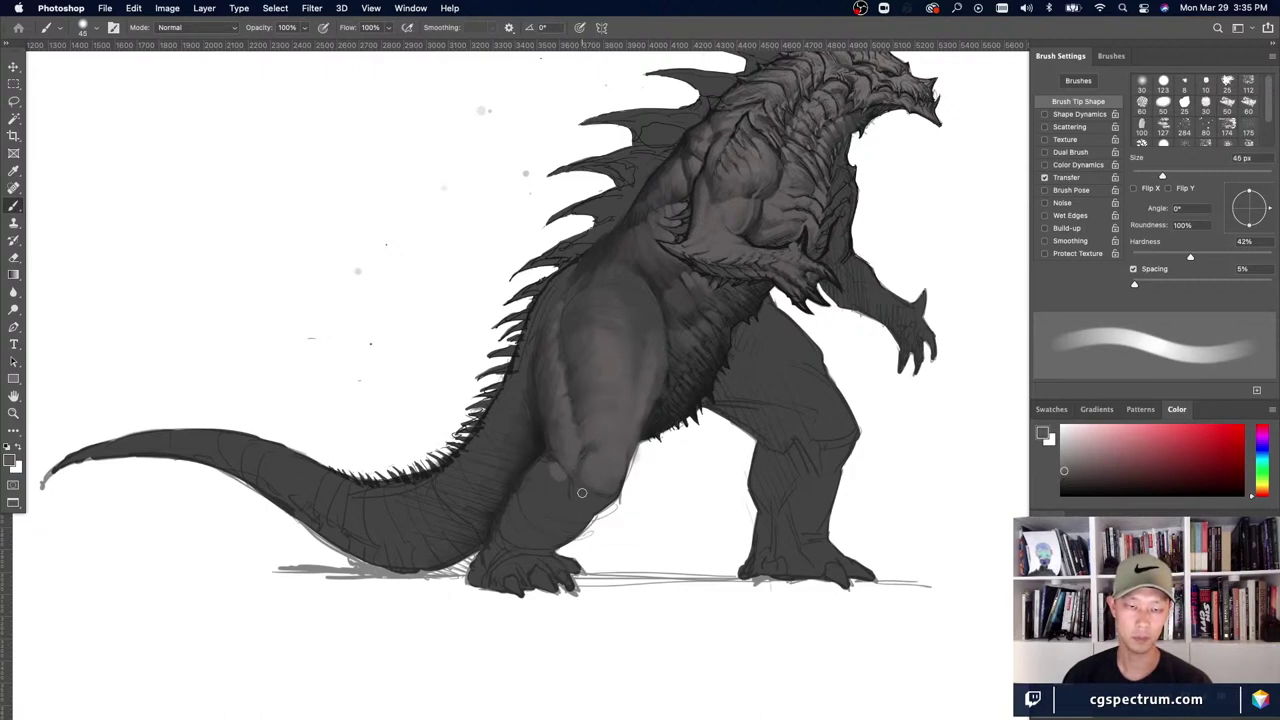
# - Extend the light form below the kneecap and darken the knee's front edge in sampled greys with 40 to 50 px brushes
pyautogui.keyDown('alt'); pyautogui.click(600, 471); pyautogui.keyUp('alt')
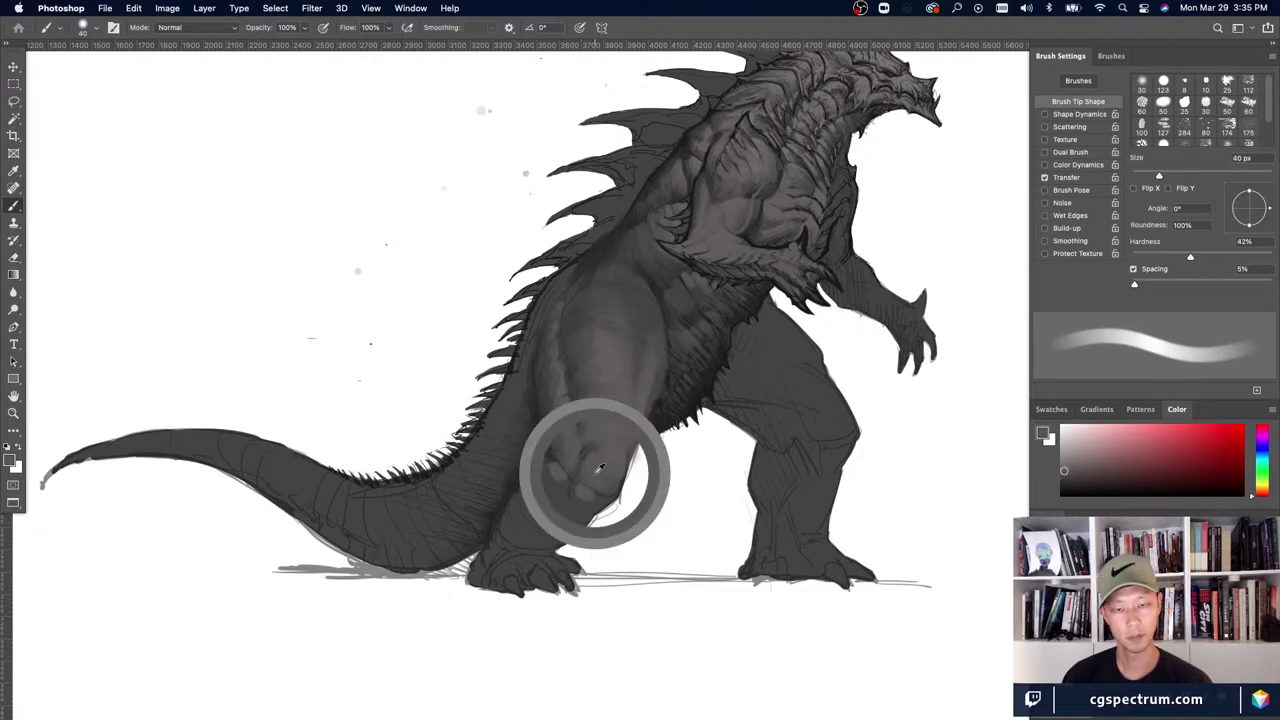
pyautogui.press(']')
pyautogui.keyDown('alt'); pyautogui.click(610, 502); pyautogui.keyUp('alt')
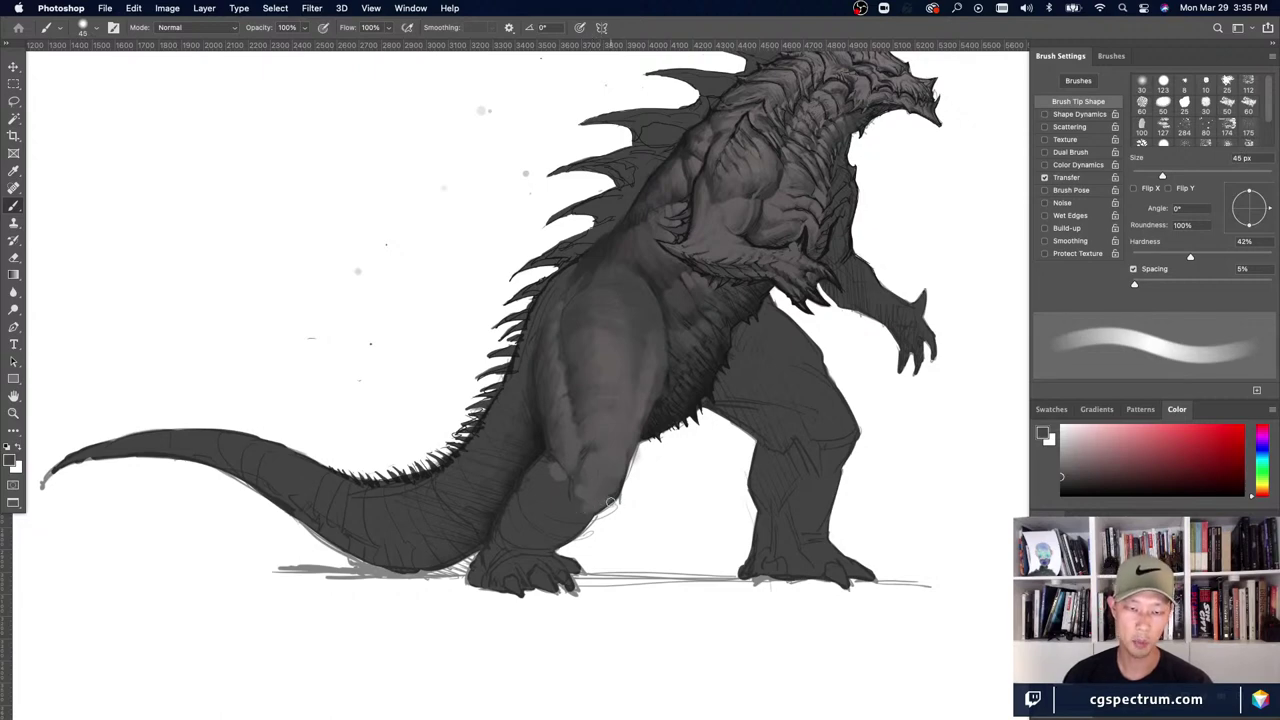
pyautogui.keyDown('alt'); pyautogui.click(582, 453); pyautogui.keyUp('alt')
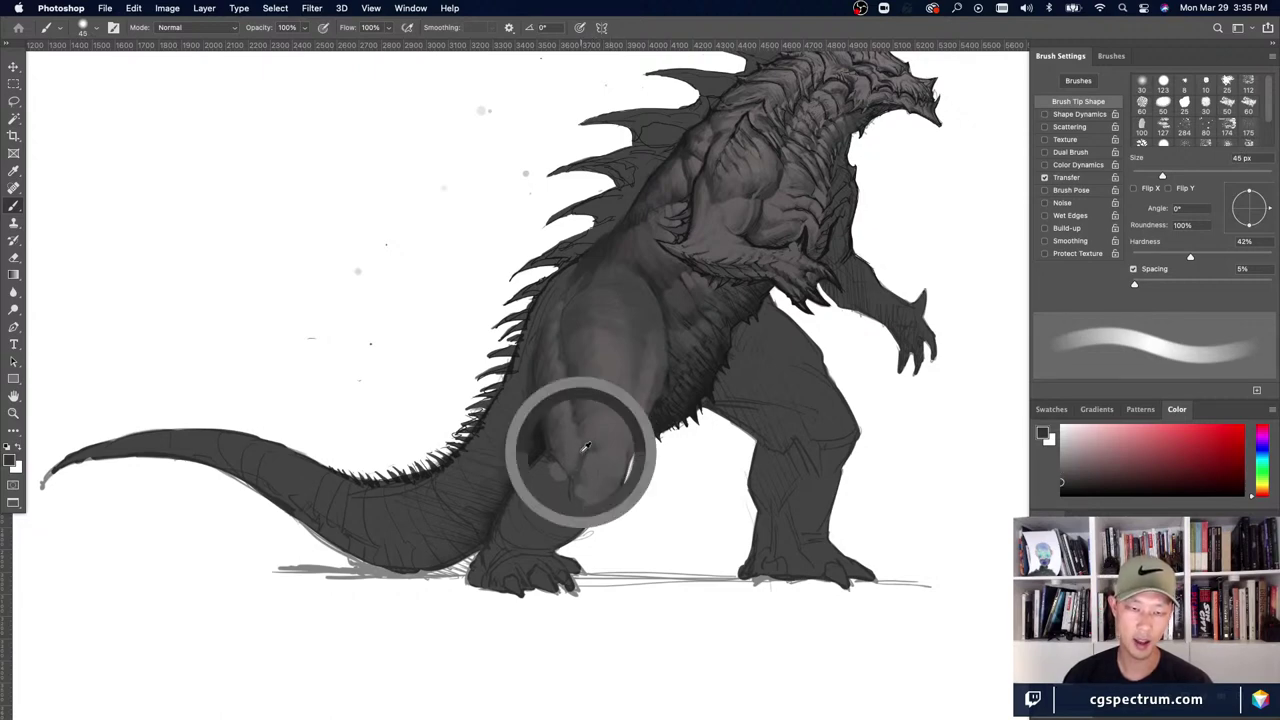
pyautogui.press(']')
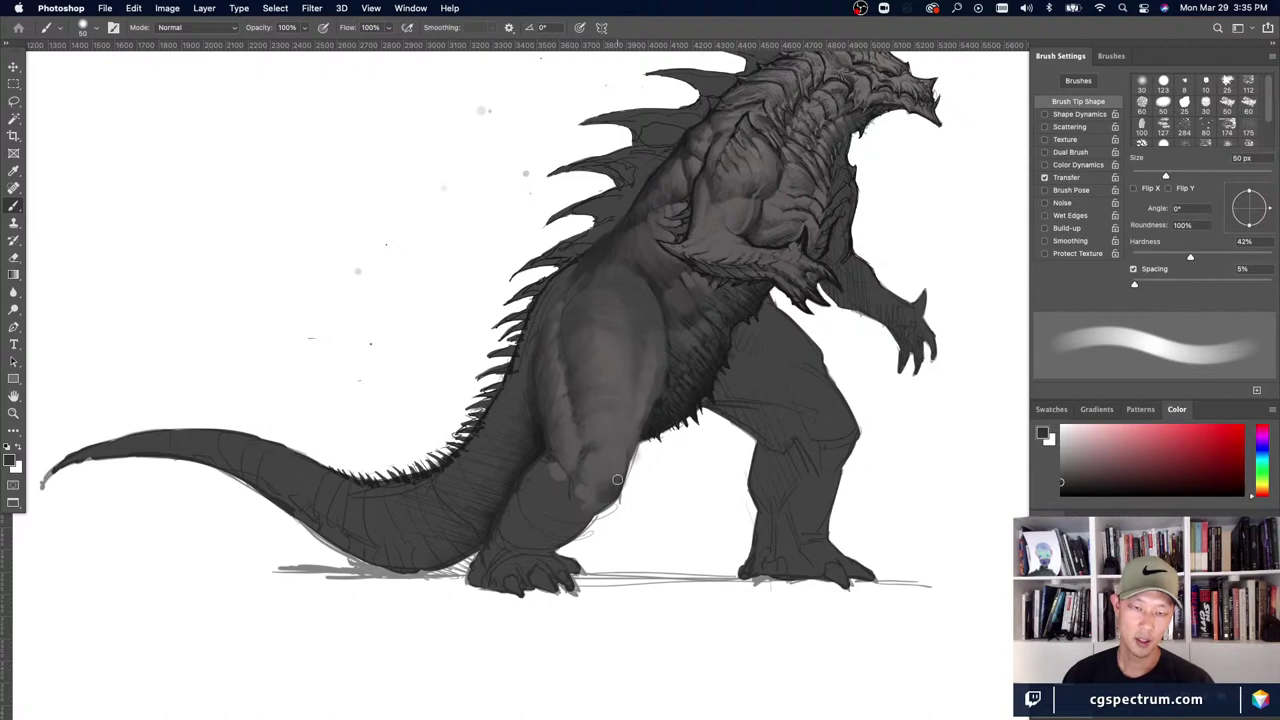
pyautogui.press('[')
pyautogui.press('[')
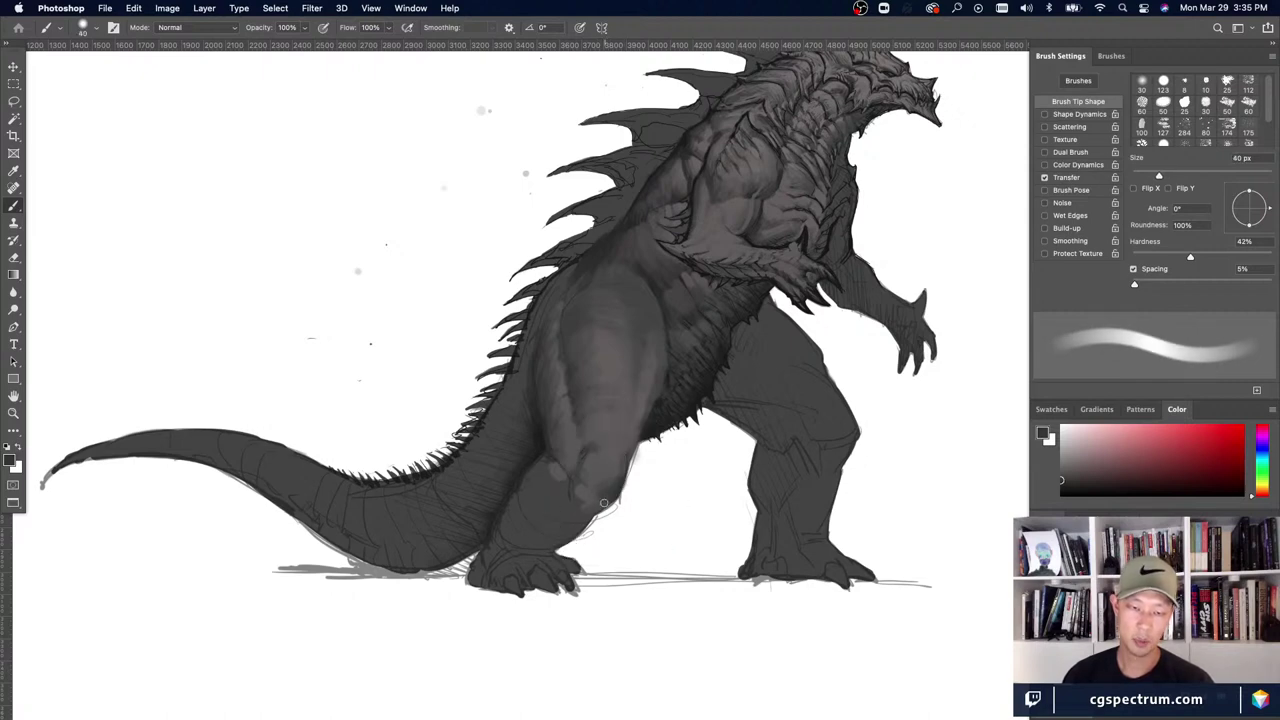
# - Refine the lower front of the kneecap in greys sampled from the knee, with brushes from 45 down to 30 px
pyautogui.keyDown('alt'); pyautogui.click(586, 486); pyautogui.keyUp('alt')
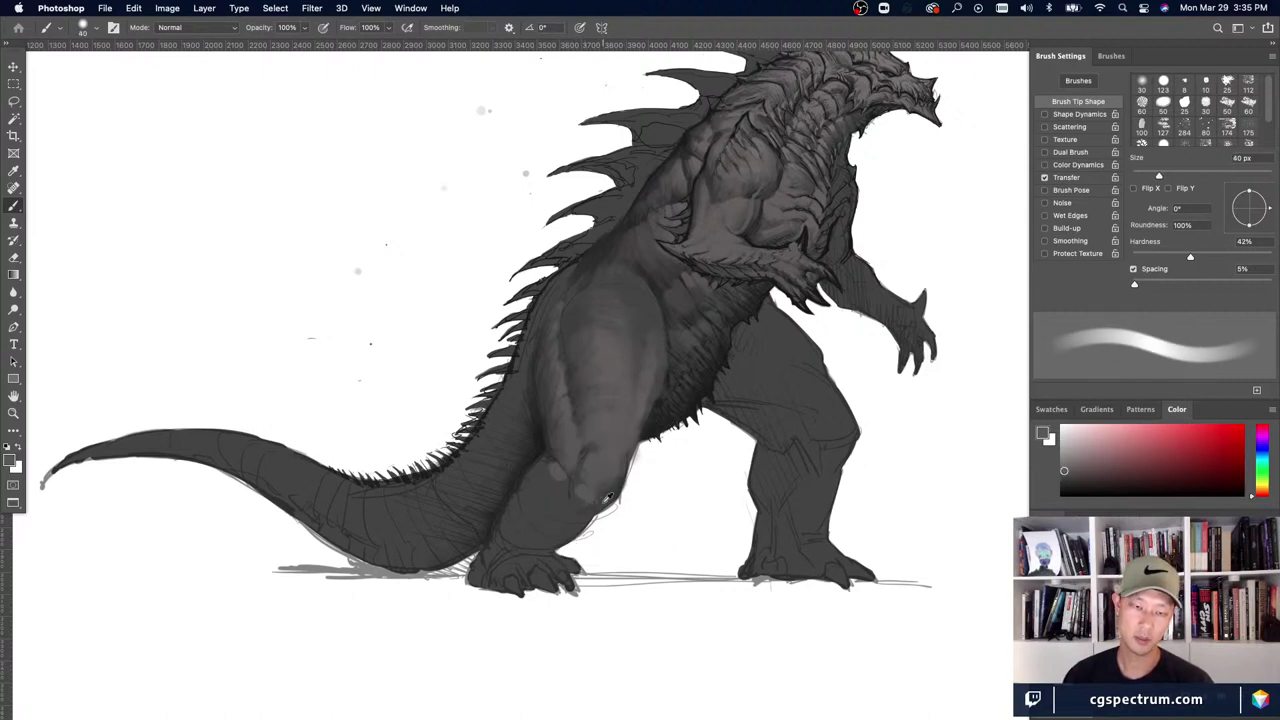
pyautogui.keyDown('alt'); pyautogui.click(606, 497); pyautogui.keyUp('alt')
pyautogui.press(']')
pyautogui.keyDown('alt'); pyautogui.click(596, 459); pyautogui.keyUp('alt')
pyautogui.press('[')
pyautogui.press('[')
pyautogui.press('[')
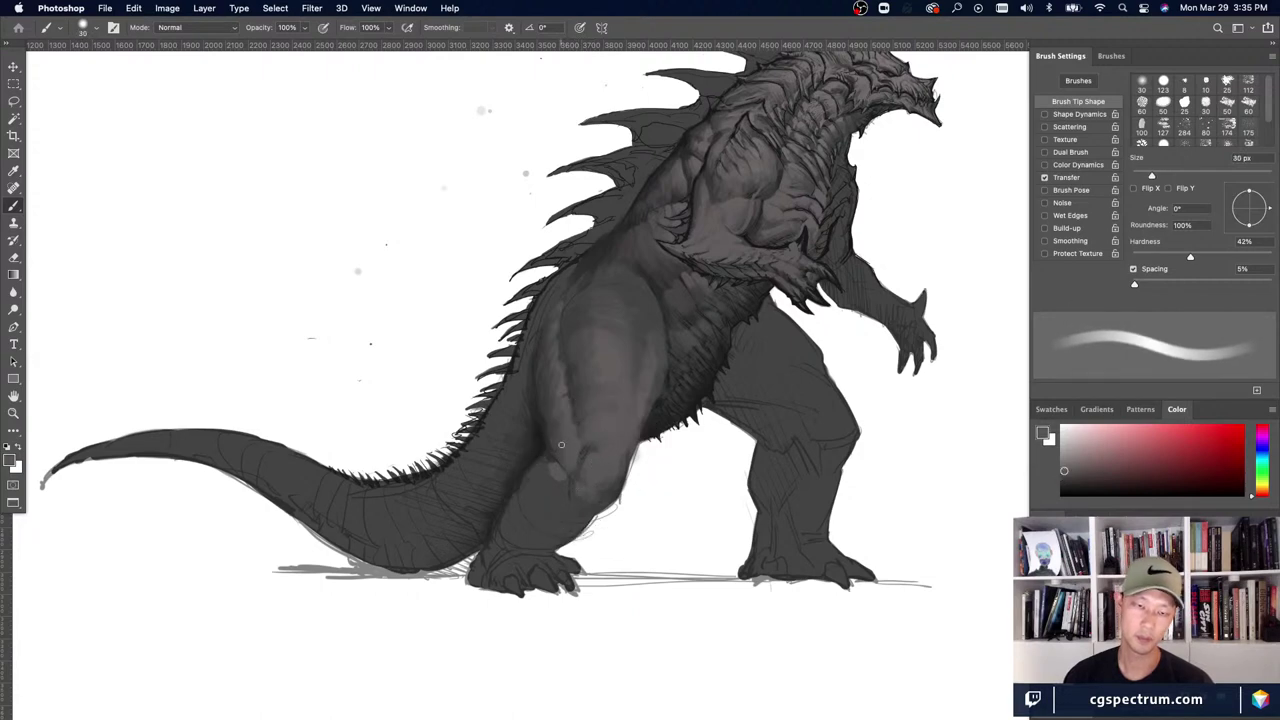
# - Blend the gap between the kneecap and the top of the calf in sampled greys with 40 and 45 px brushes
pyautogui.keyDown('alt'); pyautogui.click(568, 442); pyautogui.keyUp('alt')
pyautogui.press(']')
pyautogui.press(']')
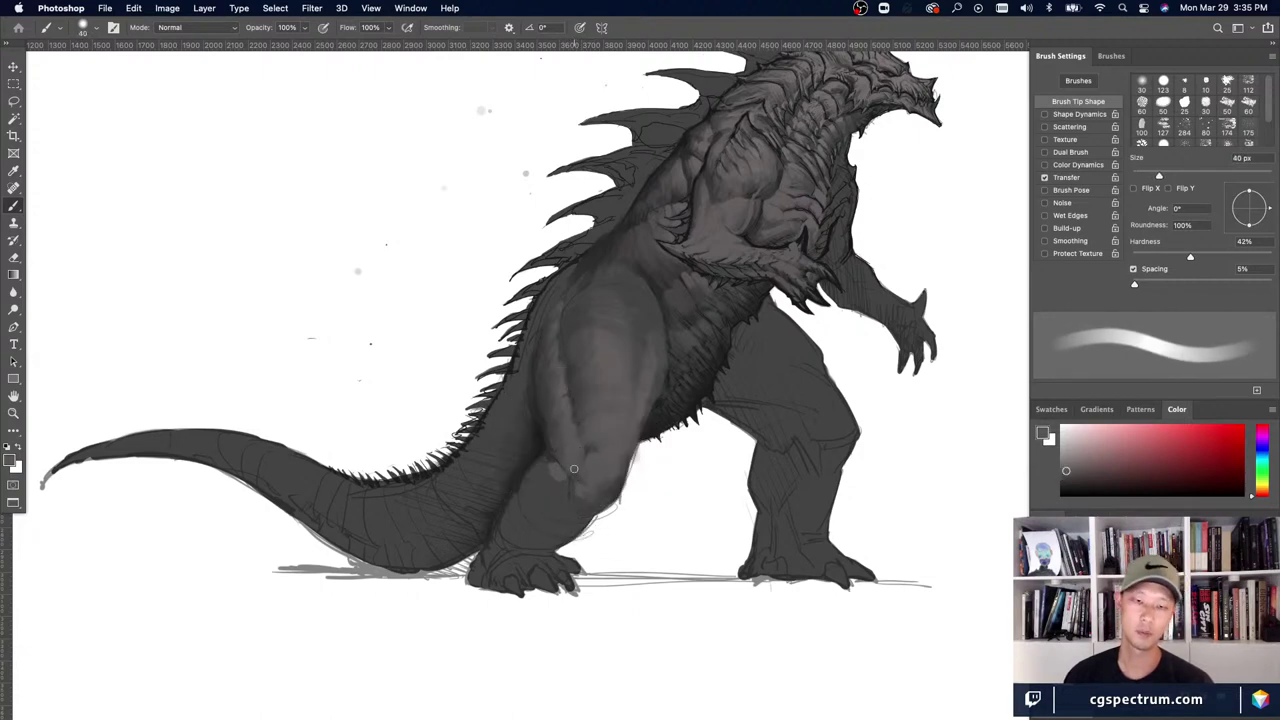
pyautogui.keyDown('alt'); pyautogui.click(565, 483); pyautogui.keyUp('alt')
pyautogui.press(']')
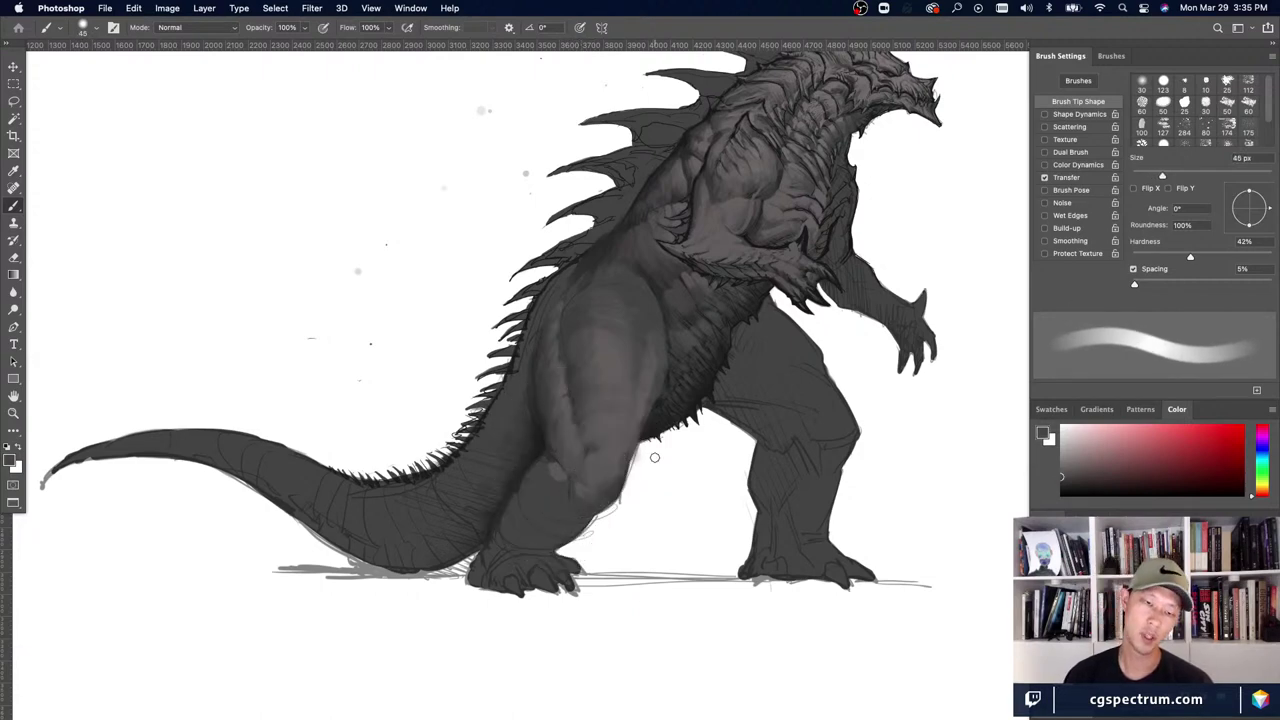
# - Enlarge the light patch on the upper calf in greys sampled from it, with 45 to 60 px brushes
pyautogui.keyDown('alt'); pyautogui.click(559, 468); pyautogui.keyUp('alt')
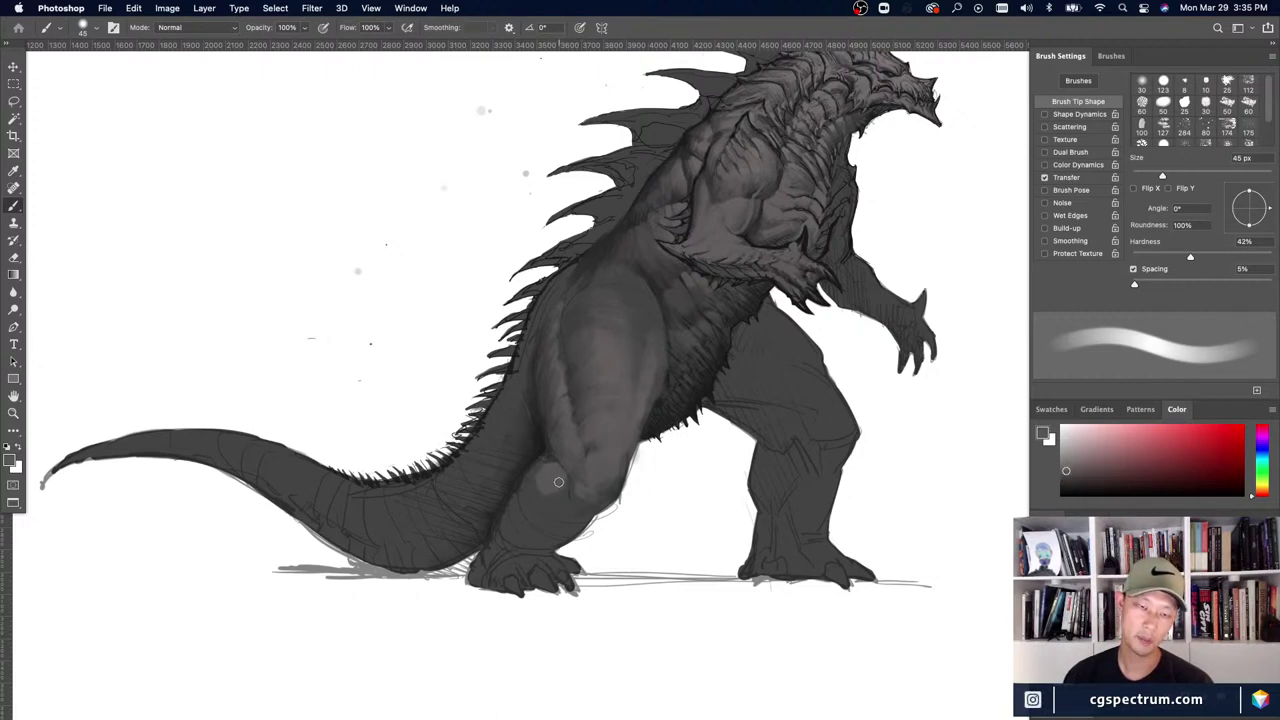
pyautogui.press(']')
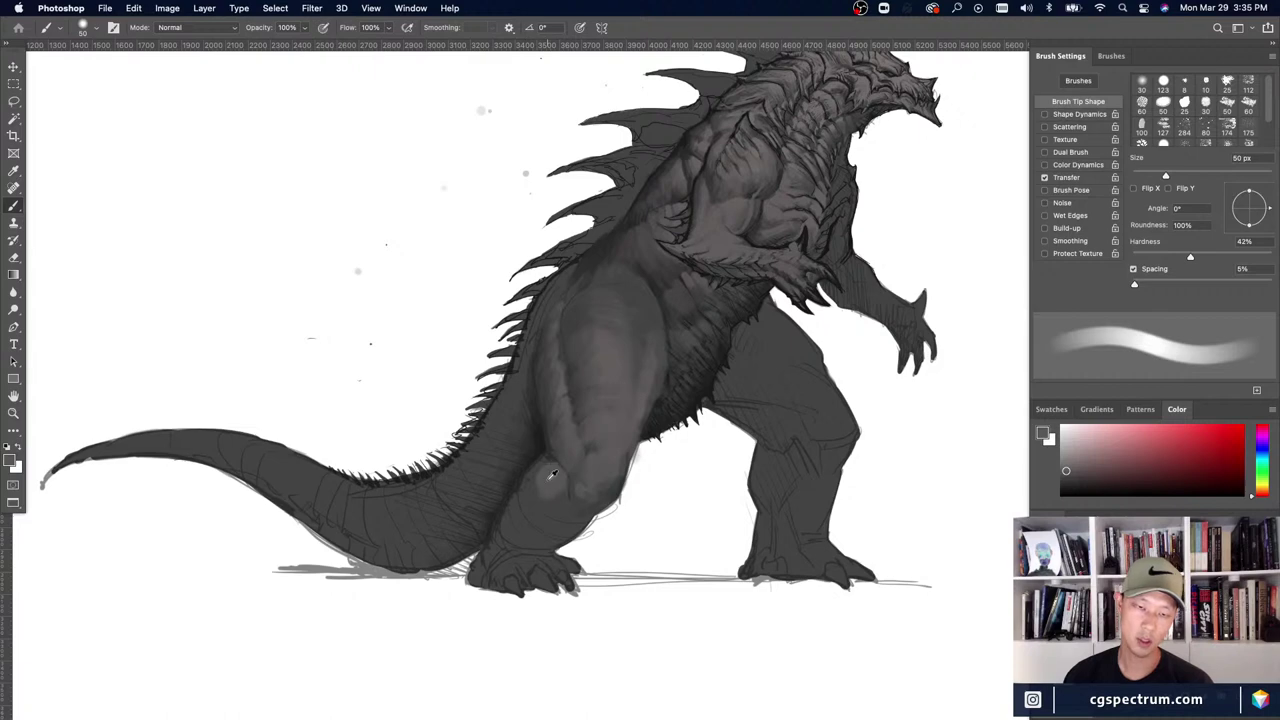
pyautogui.keyDown('alt'); pyautogui.click(550, 478); pyautogui.keyUp('alt')
pyautogui.press(']')
pyautogui.press(']')
pyautogui.press(']')
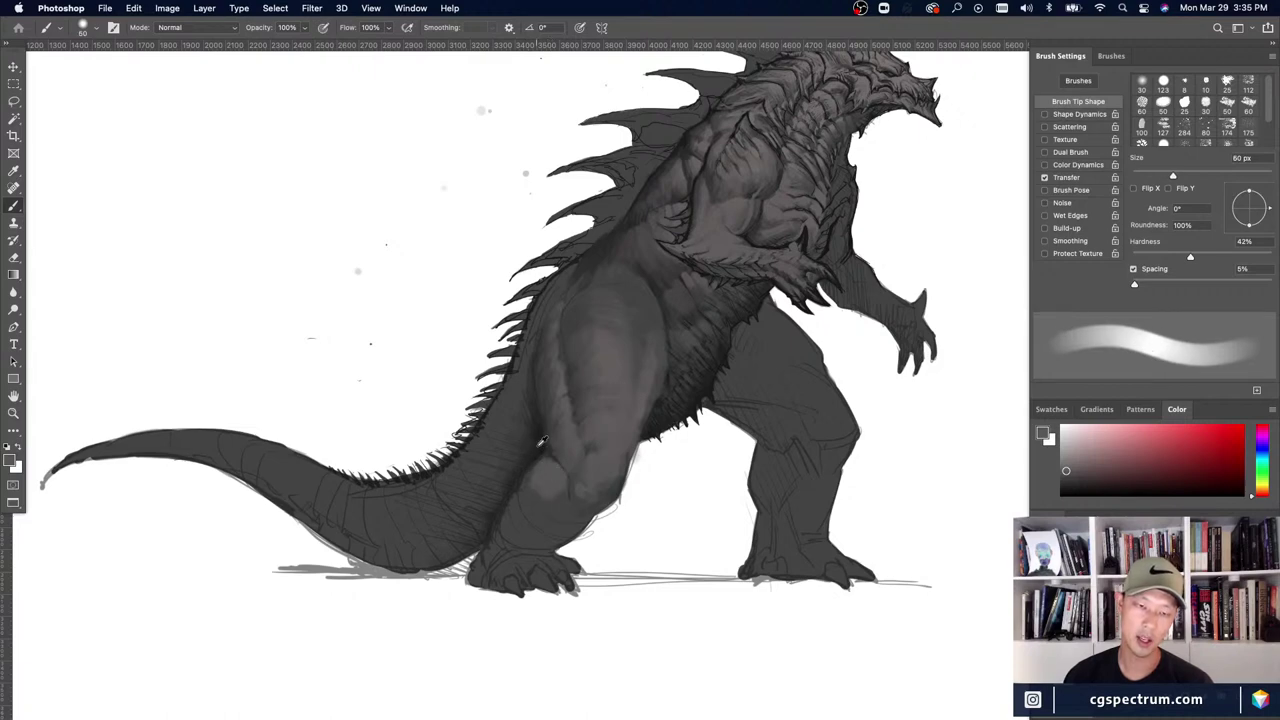
# - Tone the upper calf down in a sampled dark grey at 50 px, and rebuild its light form in lighter grey at 60 px
pyautogui.keyDown('alt'); pyautogui.click(547, 456); pyautogui.keyUp('alt')
pyautogui.keyDown('alt'); pyautogui.click(501, 421); pyautogui.keyUp('alt')
pyautogui.press('[')
pyautogui.press('[')
pyautogui.press('[')
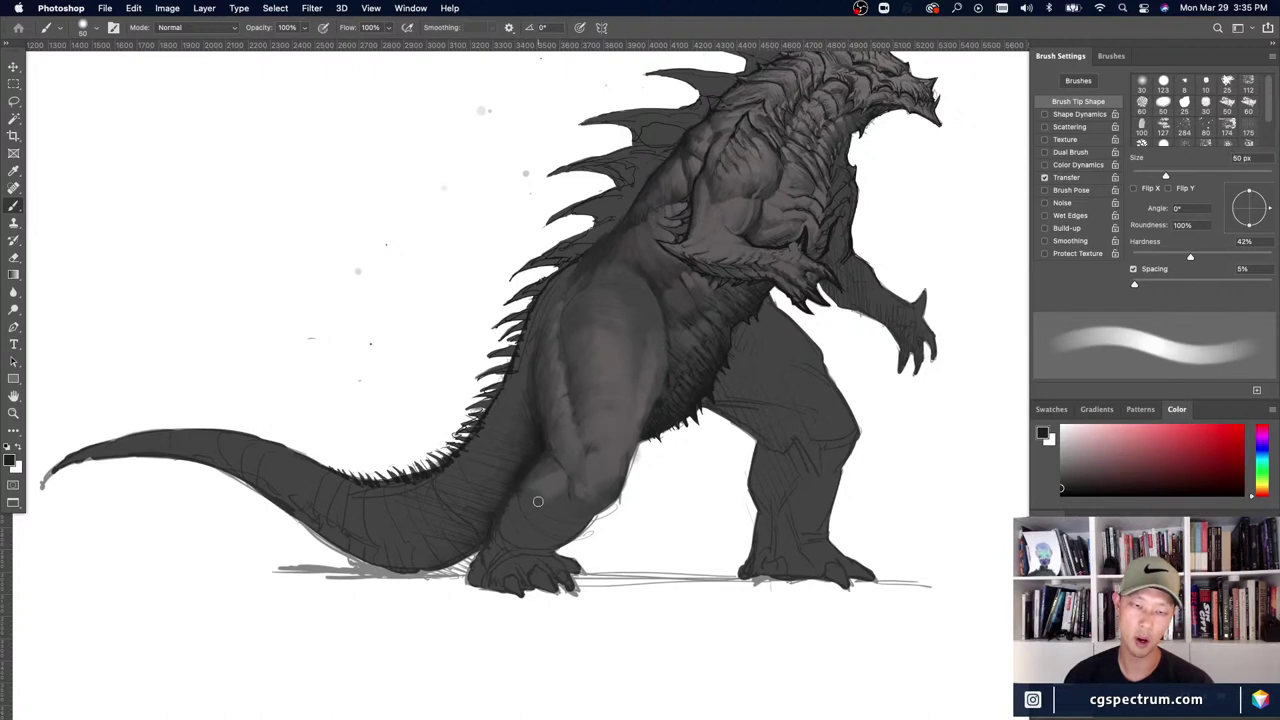
pyautogui.keyDown('alt'); pyautogui.click(562, 484); pyautogui.keyUp('alt')
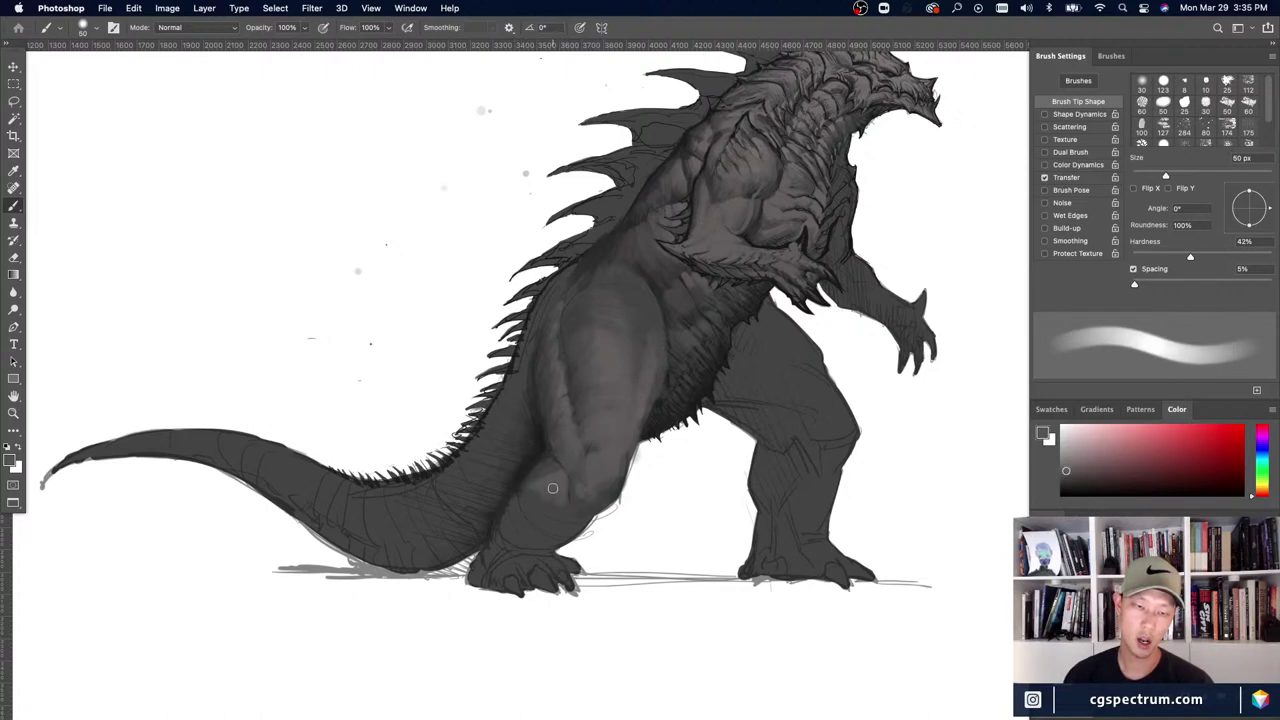
pyautogui.press(']')
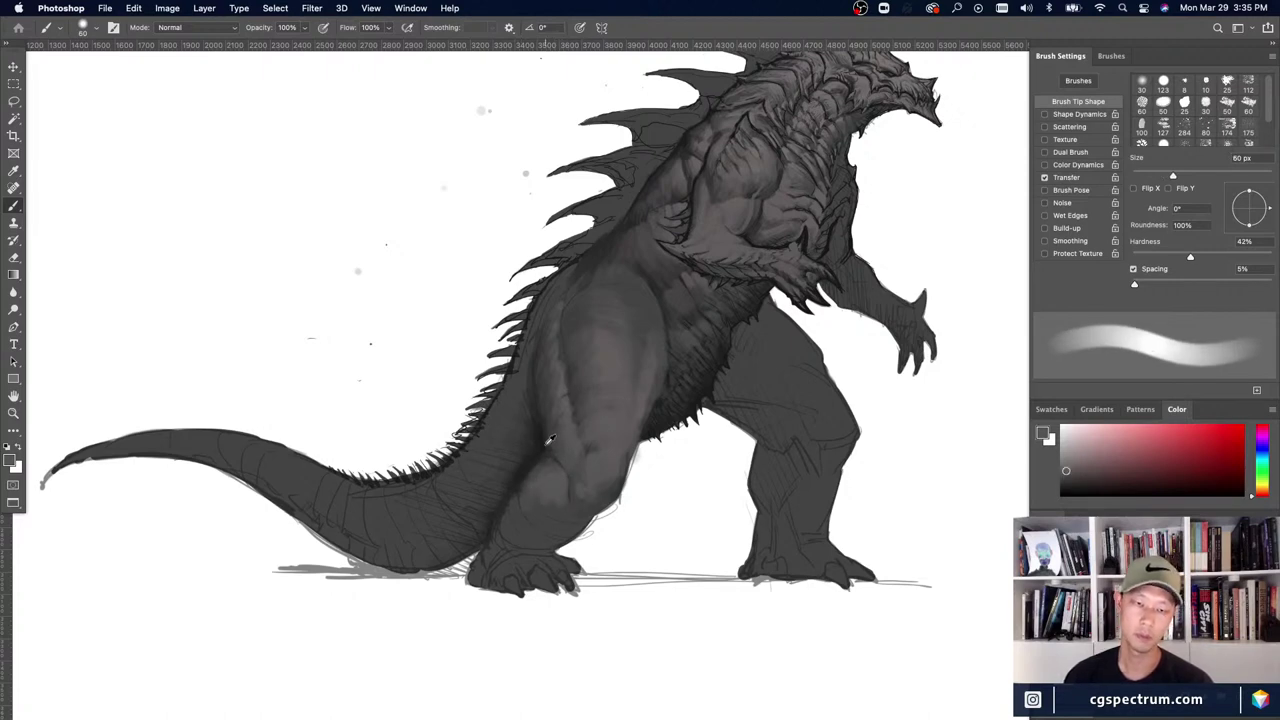
# - Deepen the dark crease behind the knee and along the back of the calf with a near-black 35 px brush
pyautogui.press('d')
pyautogui.press('[')
pyautogui.press('[')
pyautogui.press('[')
pyautogui.press('[')
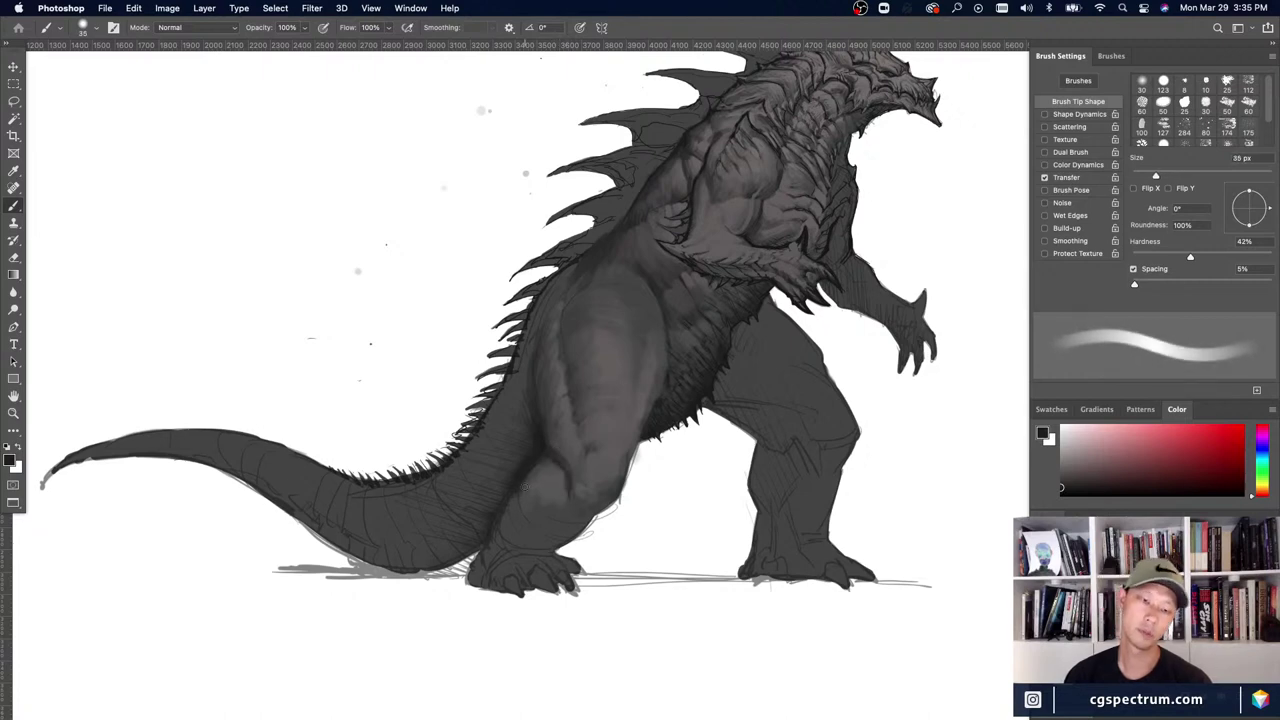
# - Extend the light muscle form down the near calf in a sampled light grey with 45 to 60 px brushes
pyautogui.keyDown('alt'); pyautogui.click(567, 489); pyautogui.keyUp('alt')
pyautogui.press(']')
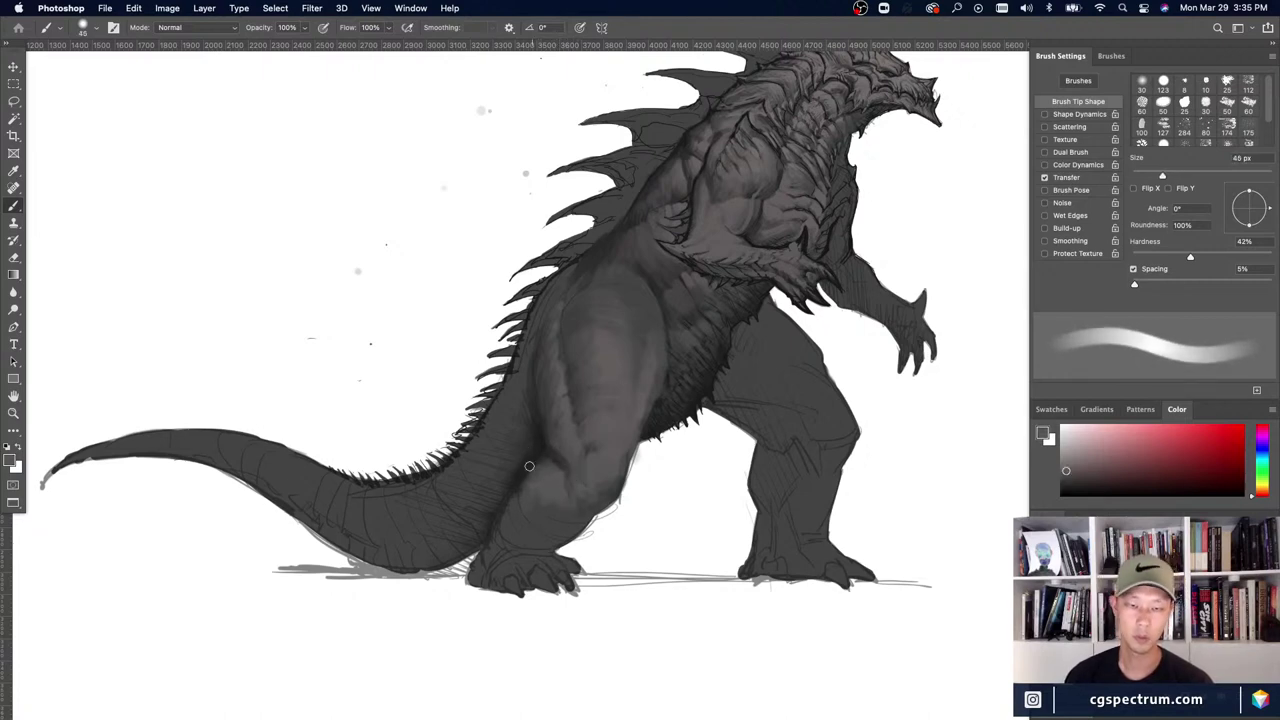
pyautogui.press(']')
pyautogui.press(']')
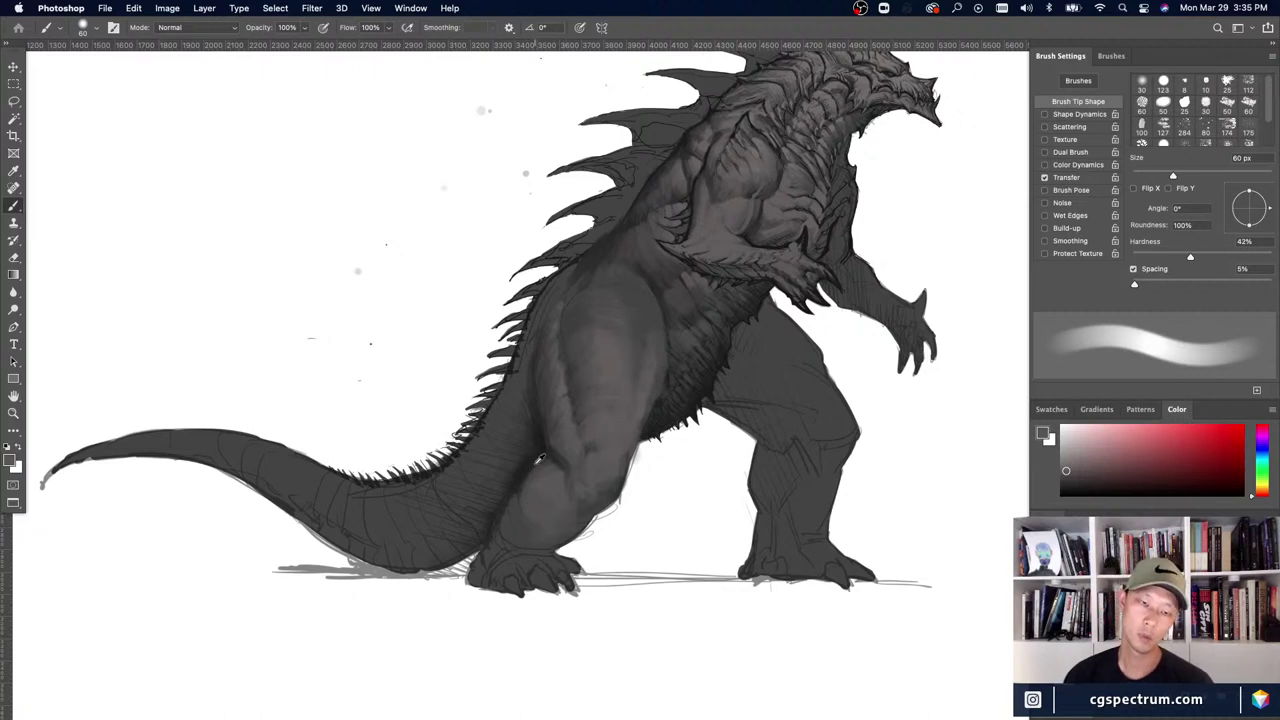
# - Build up the calf's light tone in a sampled grey and shade the shin below the knee with a dark 50 px brush
pyautogui.keyDown('alt'); pyautogui.click(527, 480); pyautogui.keyUp('alt')
pyautogui.press(']')
pyautogui.press('[')
pyautogui.press('[')
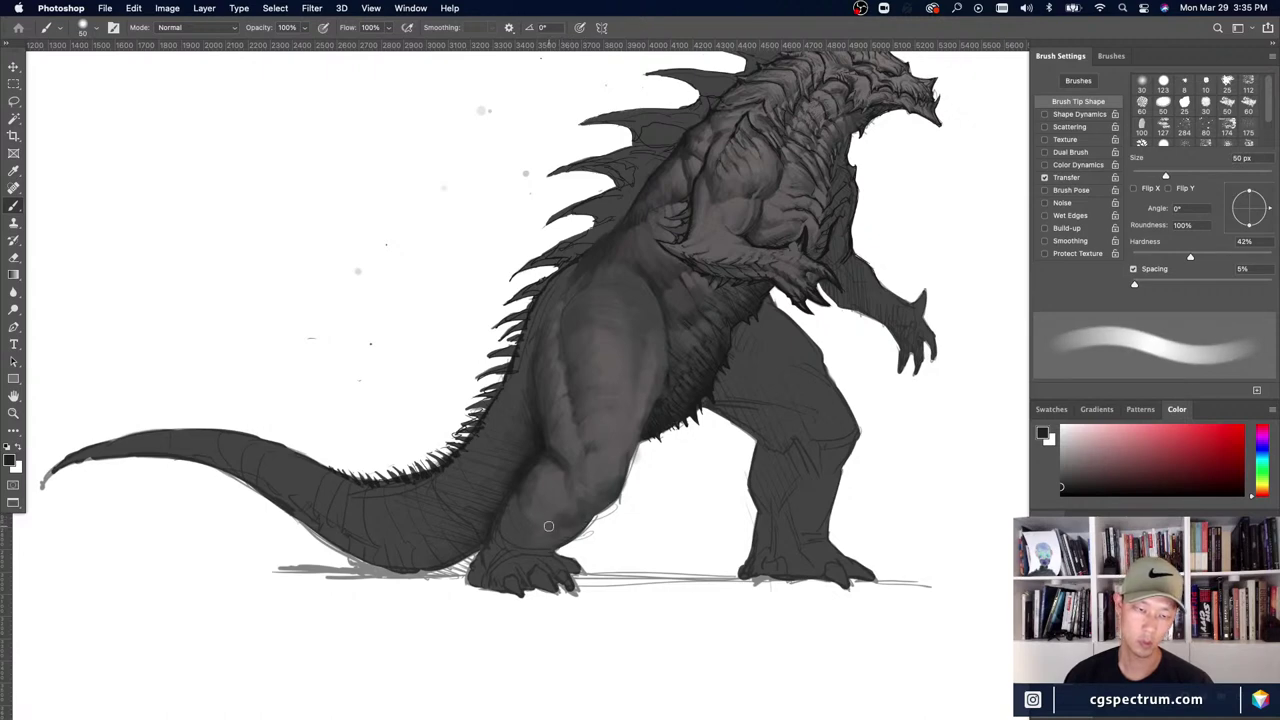
# - Blend the lower calf and the shadow under the knee in sampled greys with 50 and 30 px brushes
pyautogui.keyDown('alt'); pyautogui.click(536, 524); pyautogui.keyUp('alt')
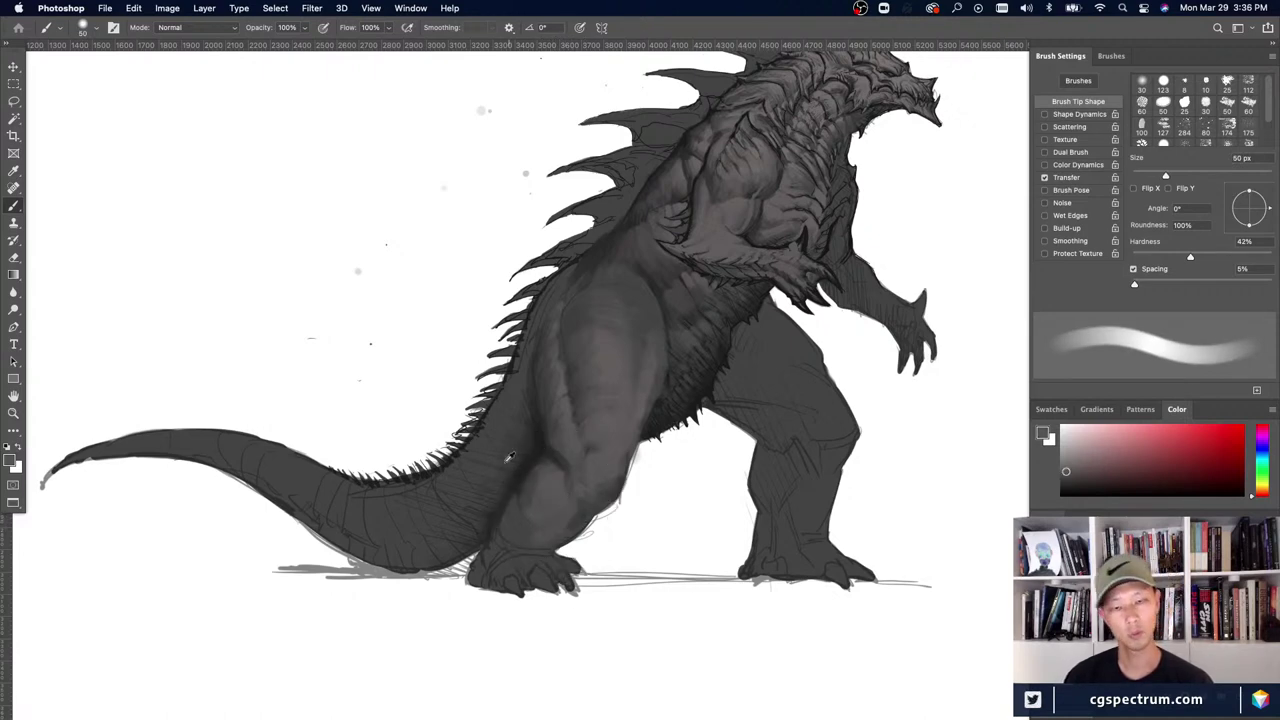
pyautogui.keyDown('alt'); pyautogui.click(594, 502); pyautogui.keyUp('alt')
pyautogui.press('[')
pyautogui.press('[')
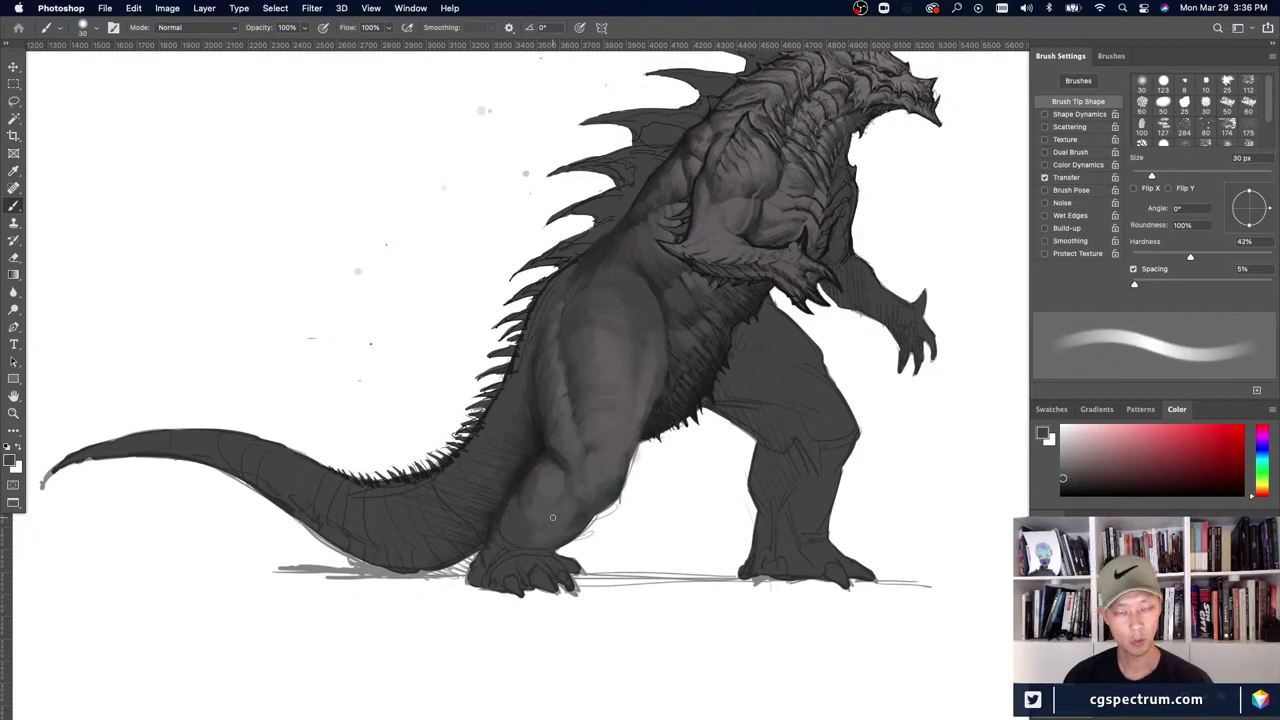
# - Blend the middle and front edge of the near calf in sampled greys with 35 to 45 px brushes
pyautogui.keyDown('alt'); pyautogui.click(555, 494); pyautogui.keyUp('alt')
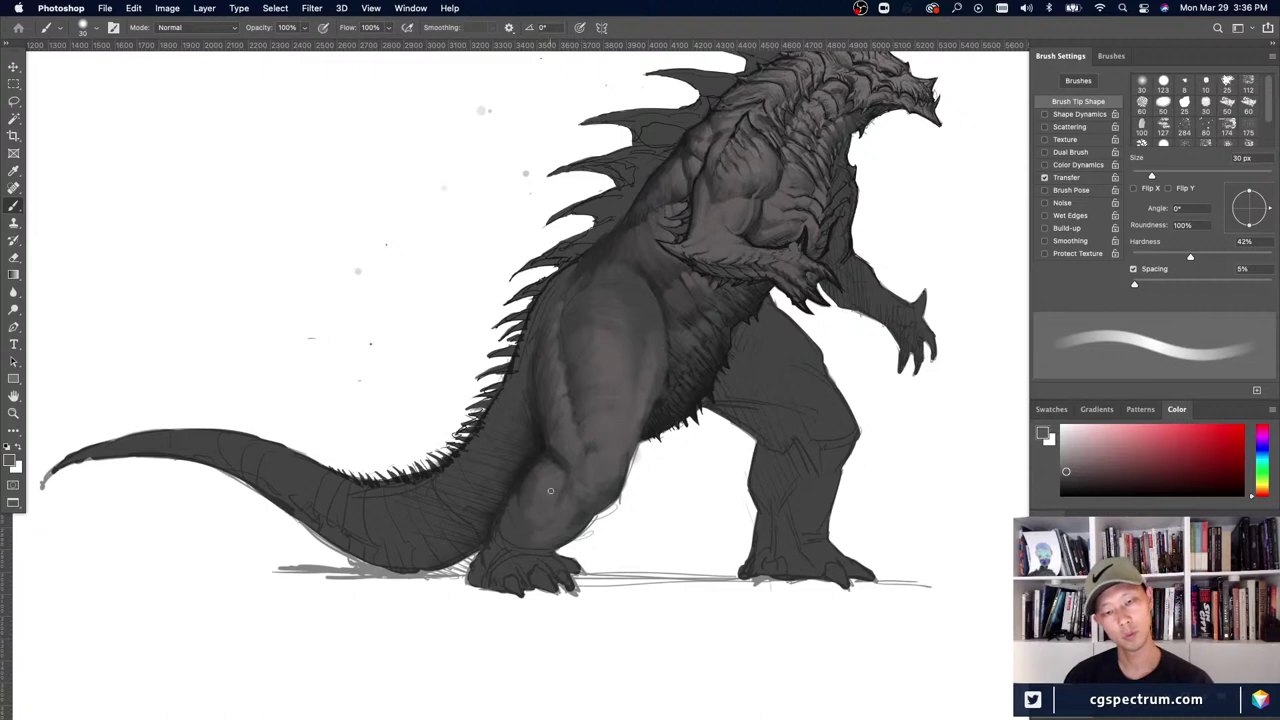
pyautogui.press(']')
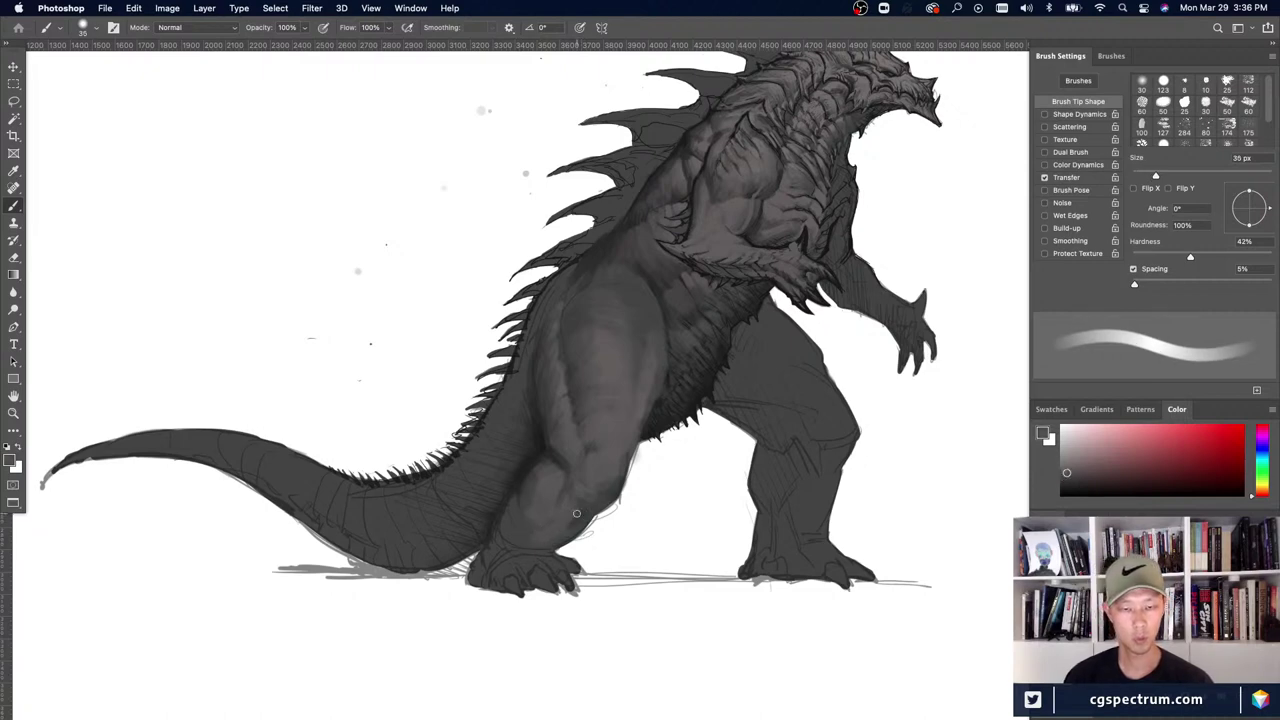
pyautogui.keyDown('alt'); pyautogui.click(582, 512); pyautogui.keyUp('alt')
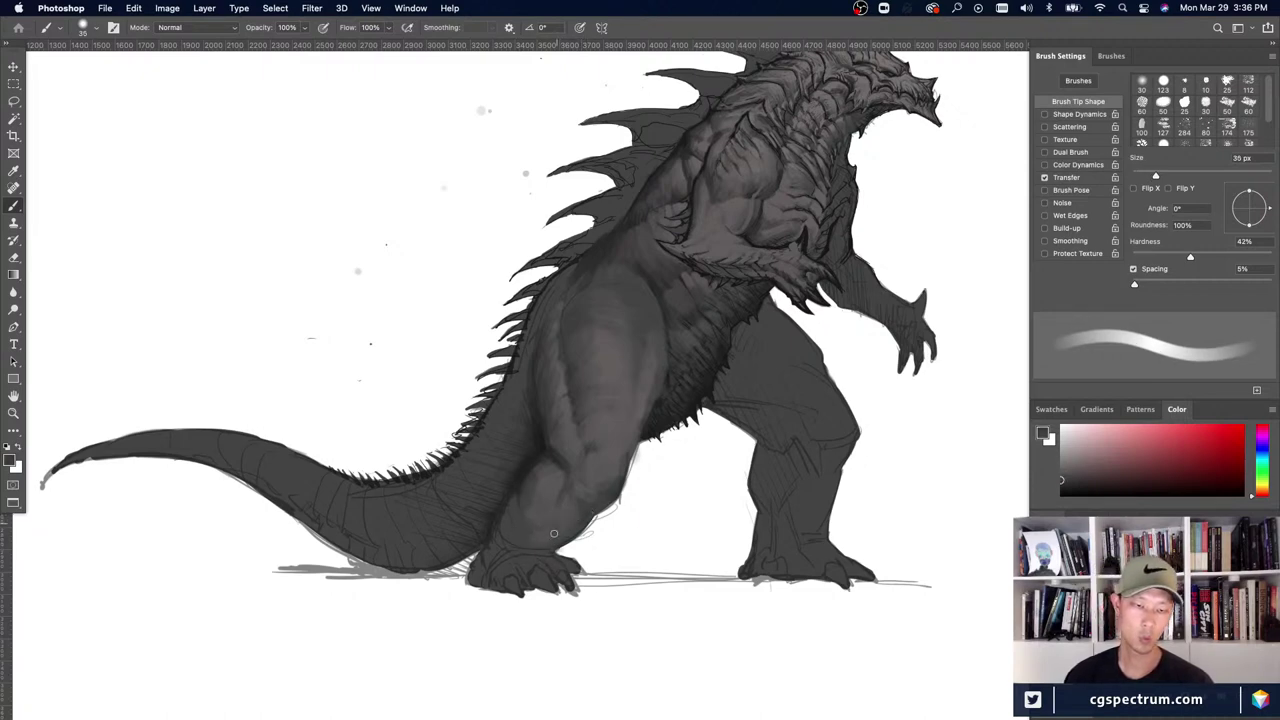
pyautogui.keyDown('alt'); pyautogui.click(548, 503); pyautogui.keyUp('alt')
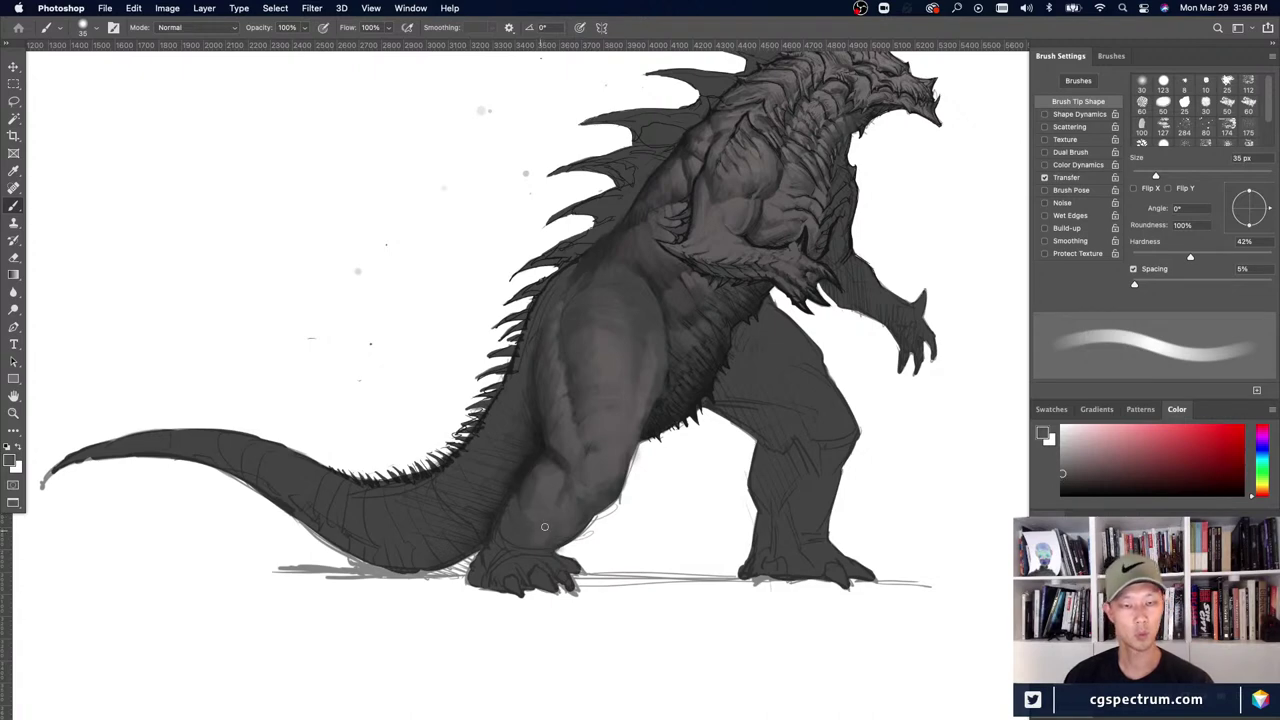
pyautogui.press(']')
pyautogui.keyDown('alt'); pyautogui.click(548, 513); pyautogui.keyUp('alt')
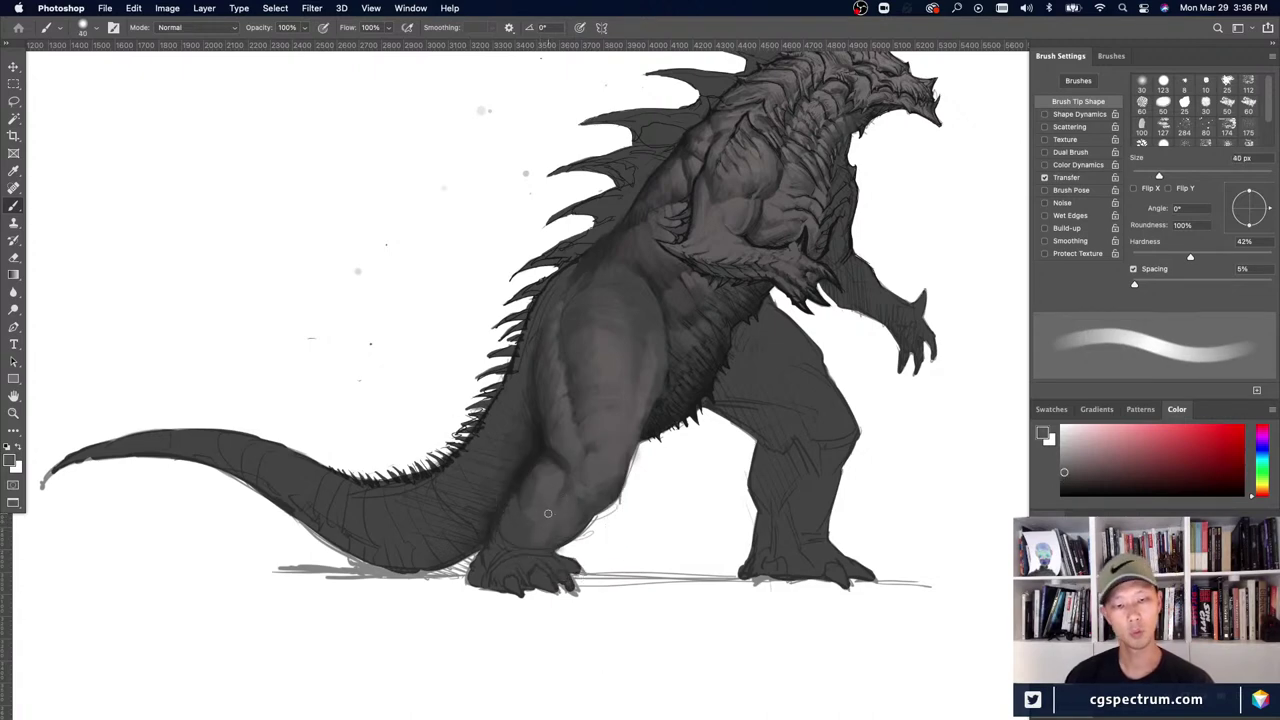
pyautogui.keyDown('alt'); pyautogui.click(548, 513); pyautogui.keyUp('alt')
pyautogui.press(']')
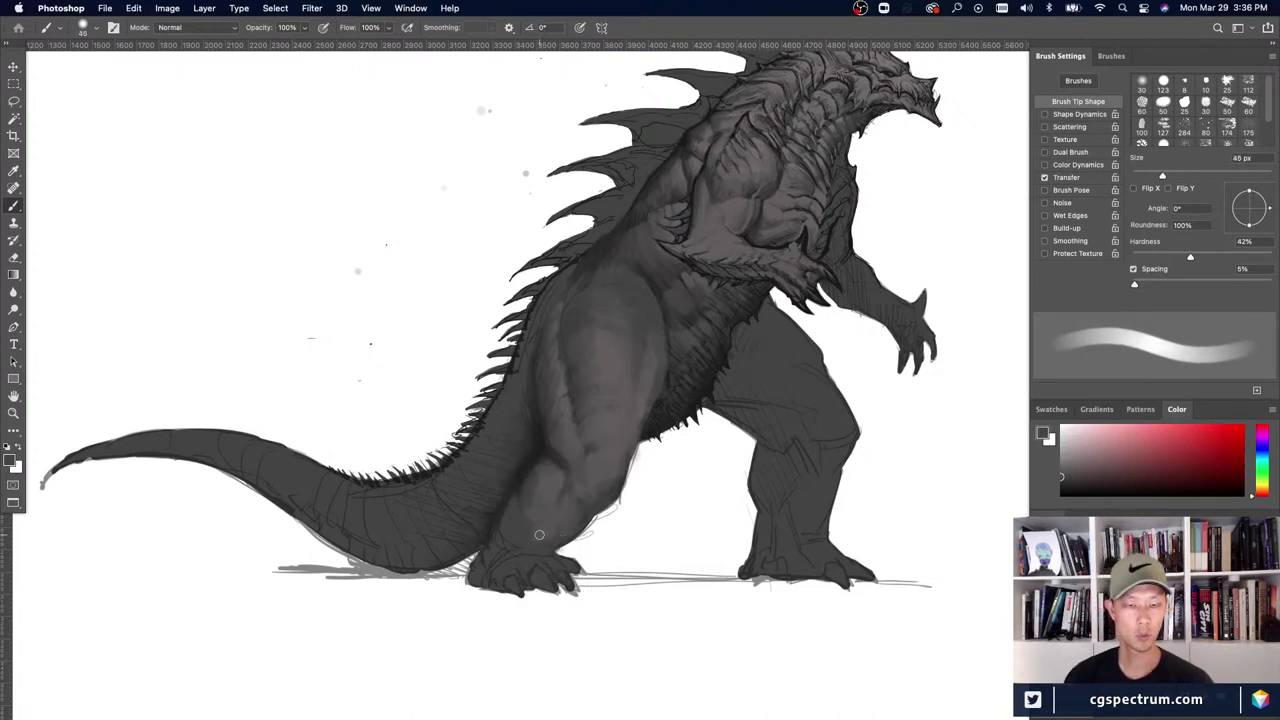
# - Deepen the back of the calf in near-black at 50 px and shade above the ankle in dark grey at 45 px
pyautogui.keyDown('alt'); pyautogui.click(530, 476); pyautogui.keyUp('alt')
pyautogui.press(']')
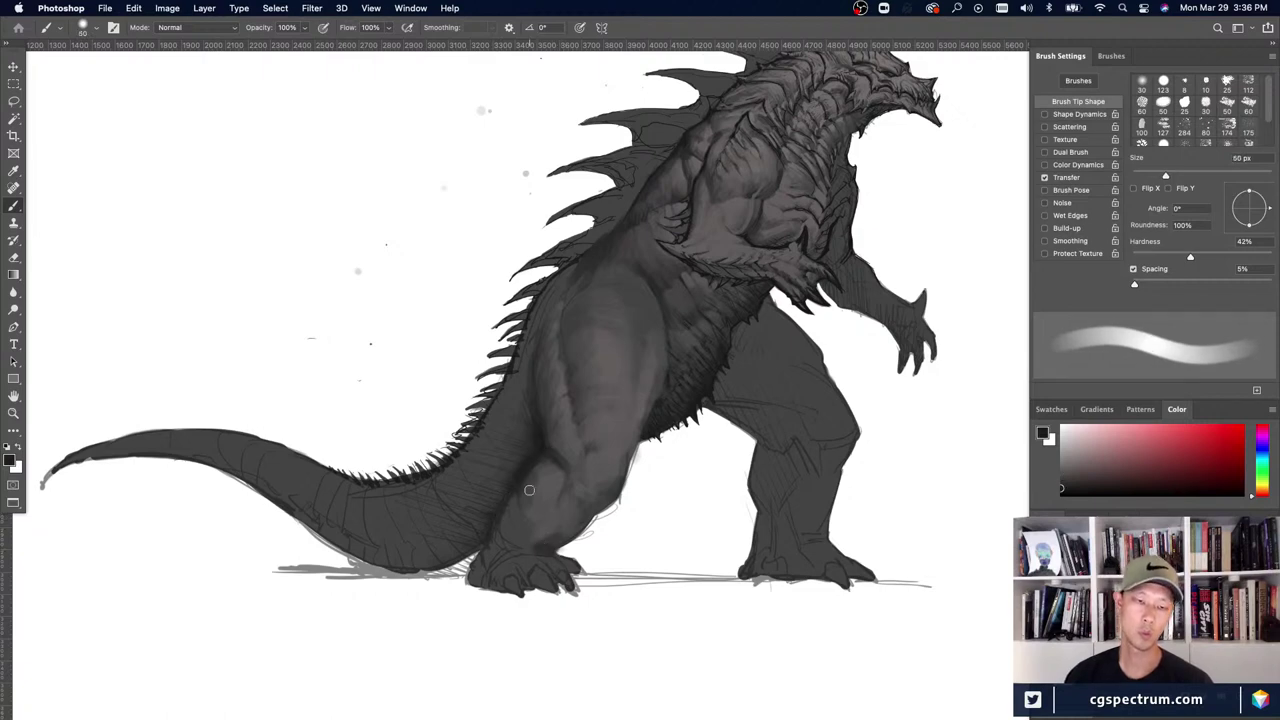
pyautogui.keyDown('alt'); pyautogui.click(545, 548); pyautogui.keyUp('alt')
pyautogui.press('[')
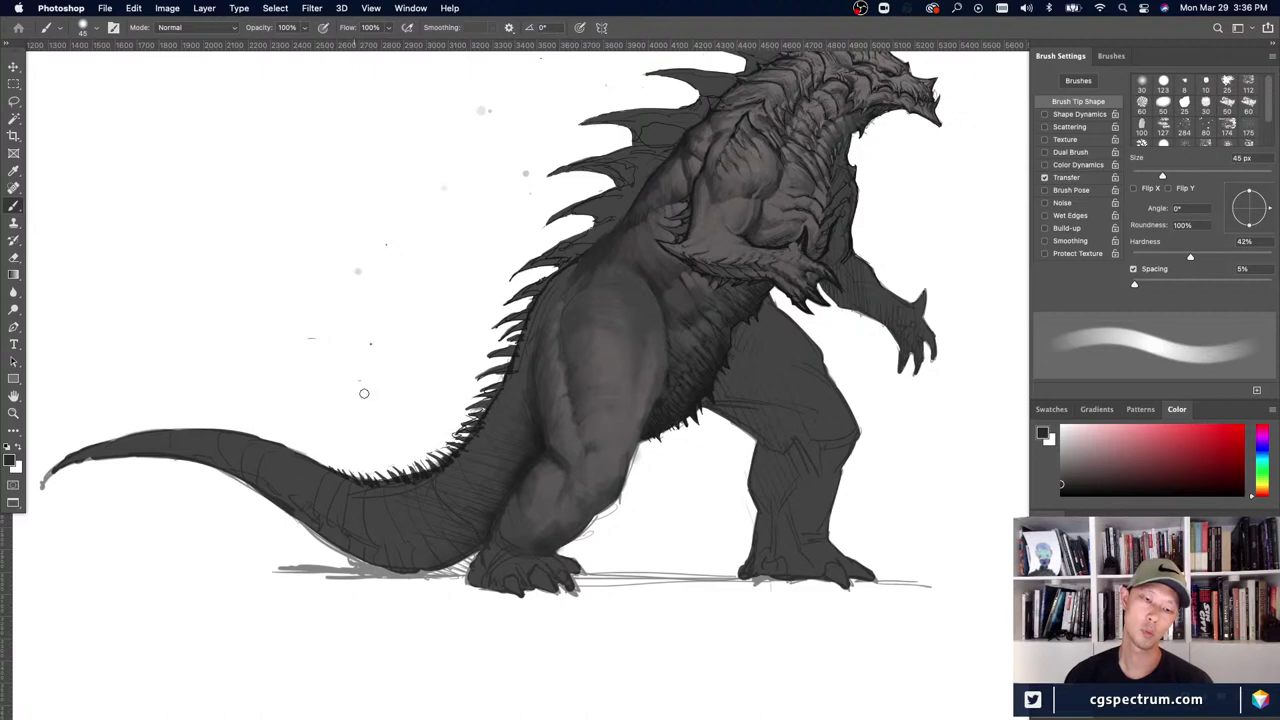
# - Refine the calf's light form in a sampled grey at 25 px and its shadow in a darker grey at 30 px
pyautogui.keyDown('alt'); pyautogui.click(553, 509); pyautogui.keyUp('alt')
pyautogui.press('[')
pyautogui.press('[')
pyautogui.press('[')
pyautogui.press('[')
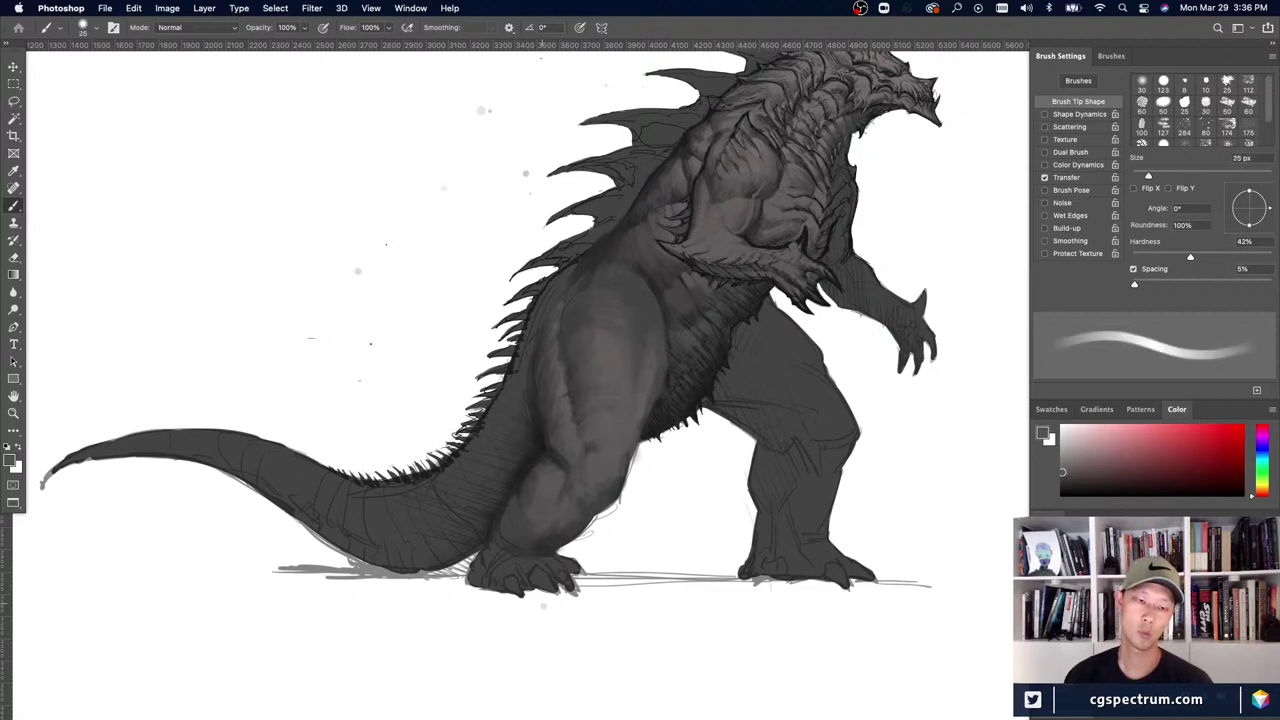
pyautogui.keyDown('alt'); pyautogui.click(555, 541); pyautogui.keyUp('alt')
pyautogui.press(']')
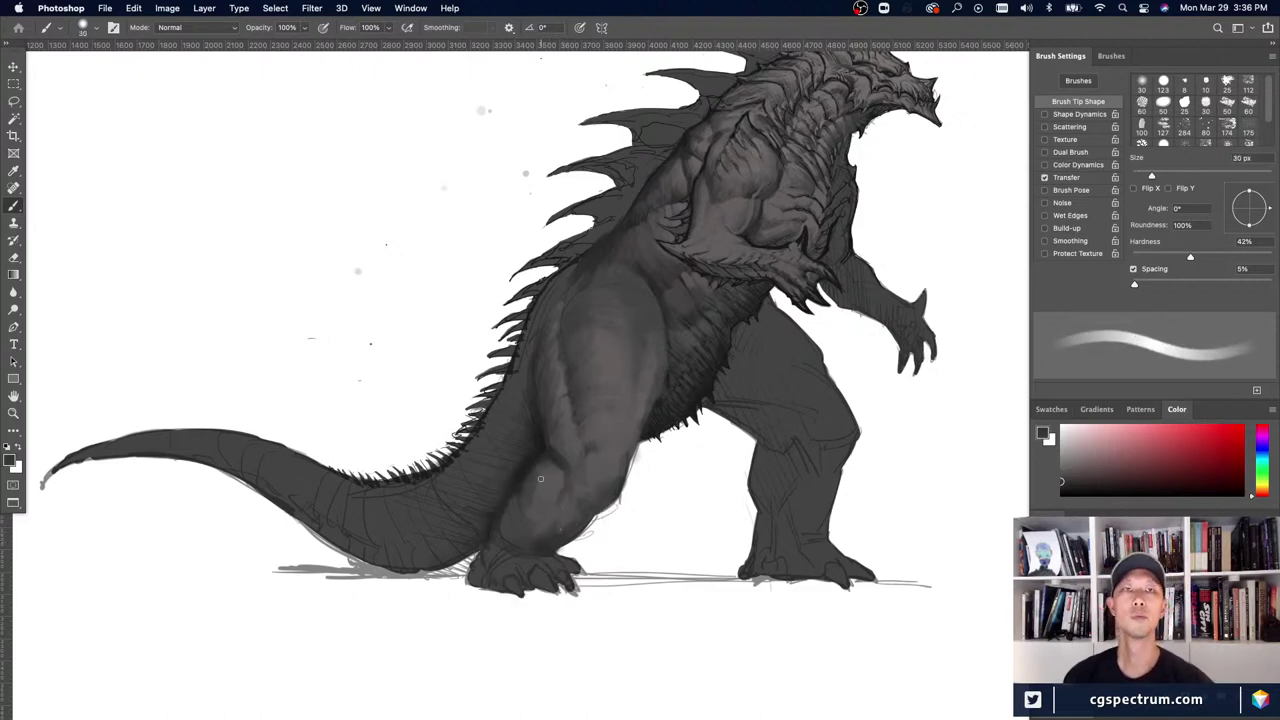
# - Shade the lower calf and shin above the ankle in sampled dark greys with 40 and 45 px brushes
pyautogui.keyDown('alt'); pyautogui.click(545, 535); pyautogui.keyUp('alt')
pyautogui.press(']')
pyautogui.press(']')
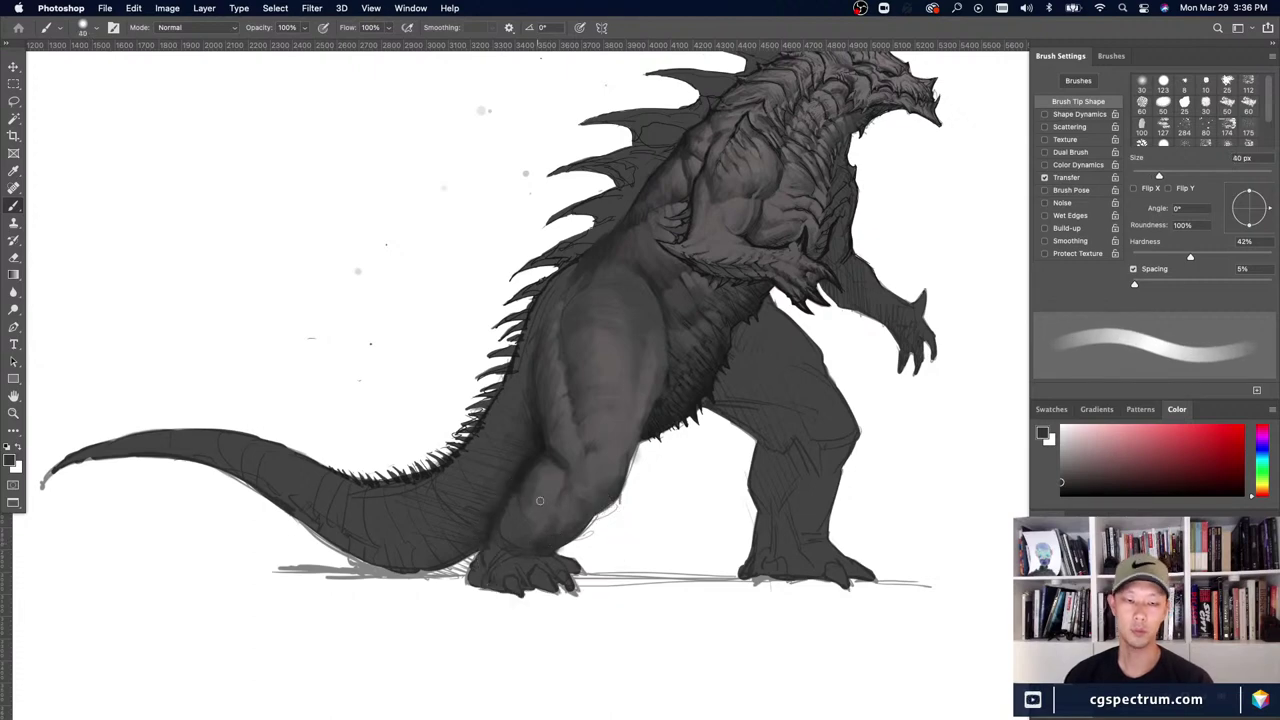
pyautogui.keyDown('alt'); pyautogui.click(565, 535); pyautogui.keyUp('alt')
pyautogui.press(']')
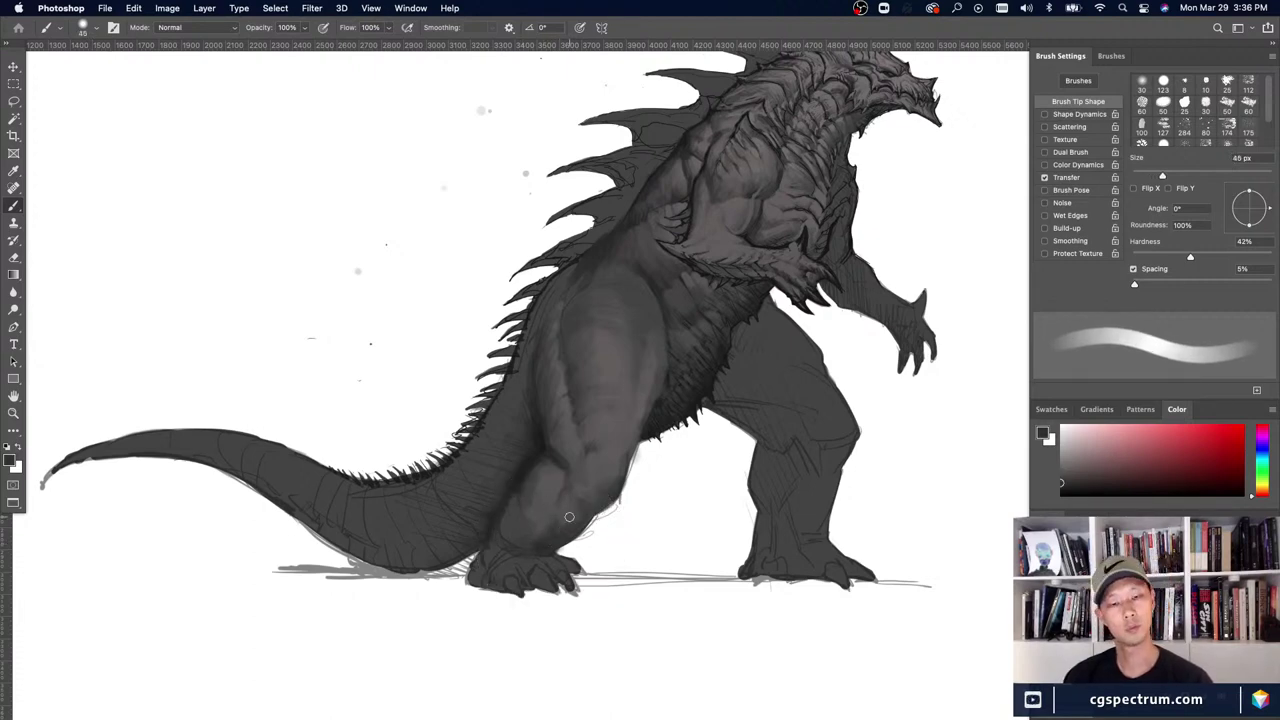
# - Soften the upper calf below the kneecap in a sampled lighter grey and darken the crease behind the knee with a 60 px brush
pyautogui.press('super+minus')
pyautogui.press('super+minus')
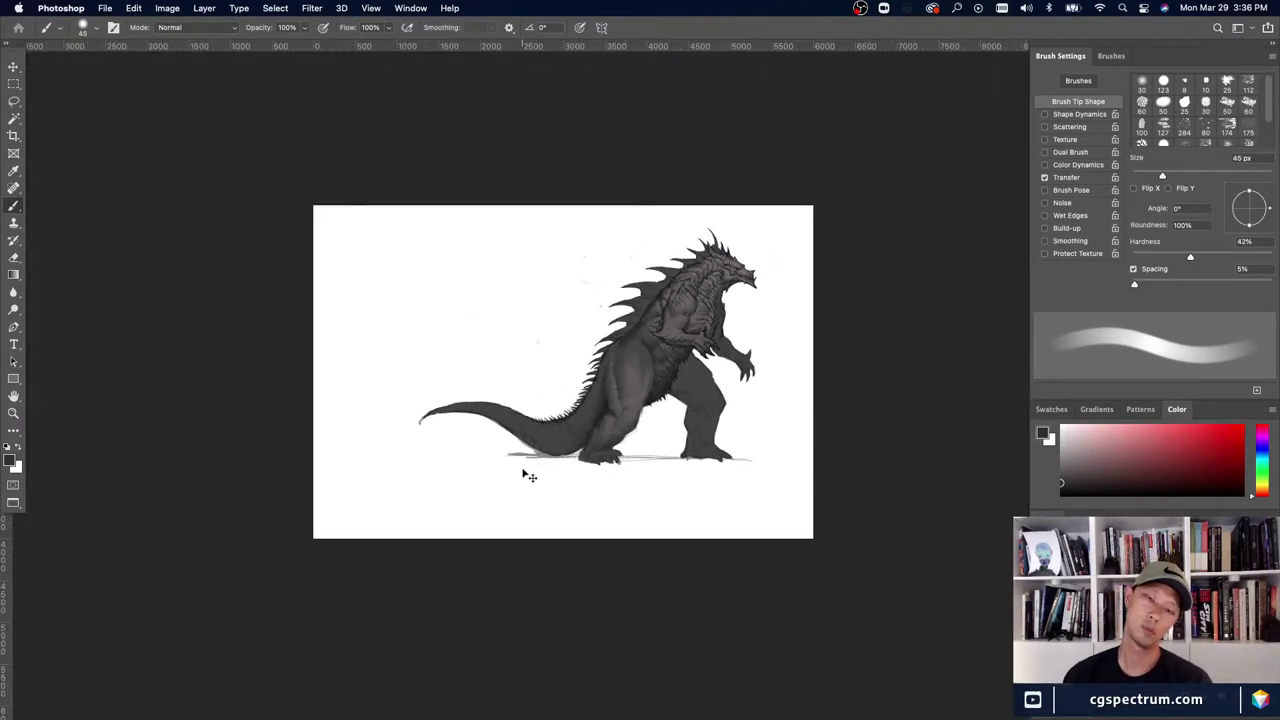
pyautogui.press('super+0')
pyautogui.press('super+plus')
pyautogui.keyDown('alt'); pyautogui.click(558, 462); pyautogui.keyUp('alt')
pyautogui.press(']')
pyautogui.press(']')
pyautogui.press(']')
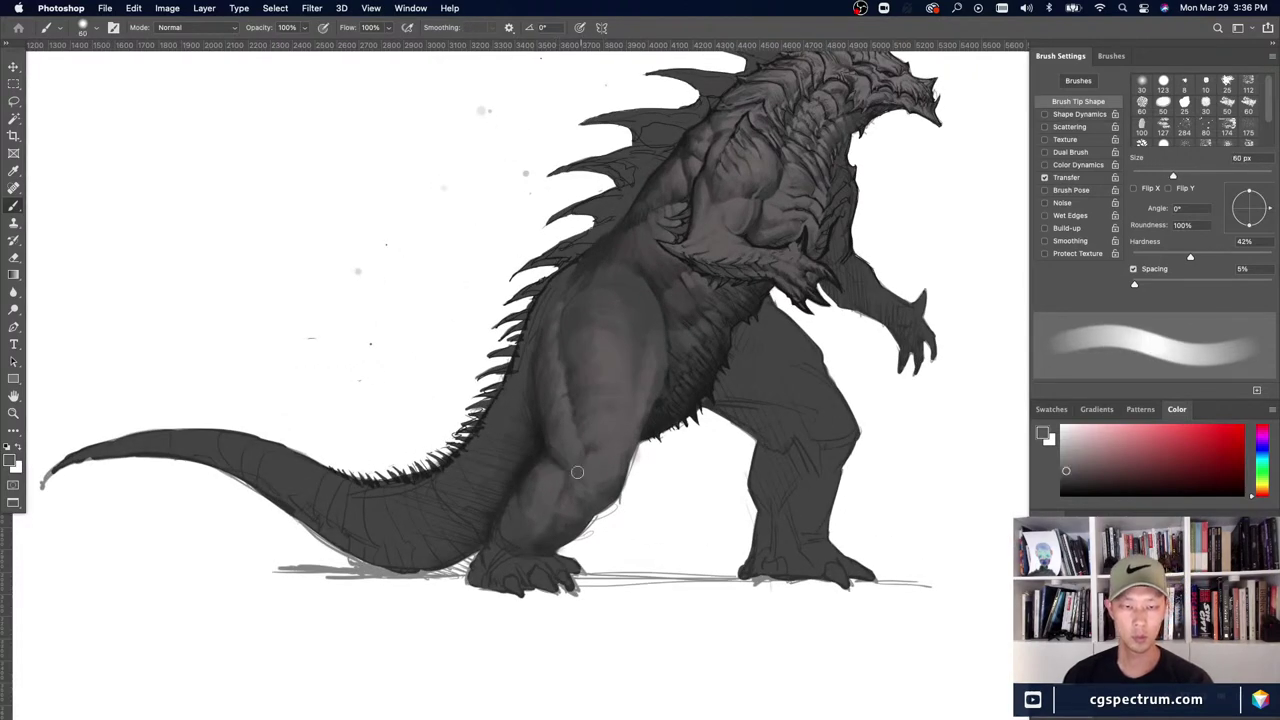
pyautogui.keyDown('alt'); pyautogui.click(549, 443); pyautogui.keyUp('alt')
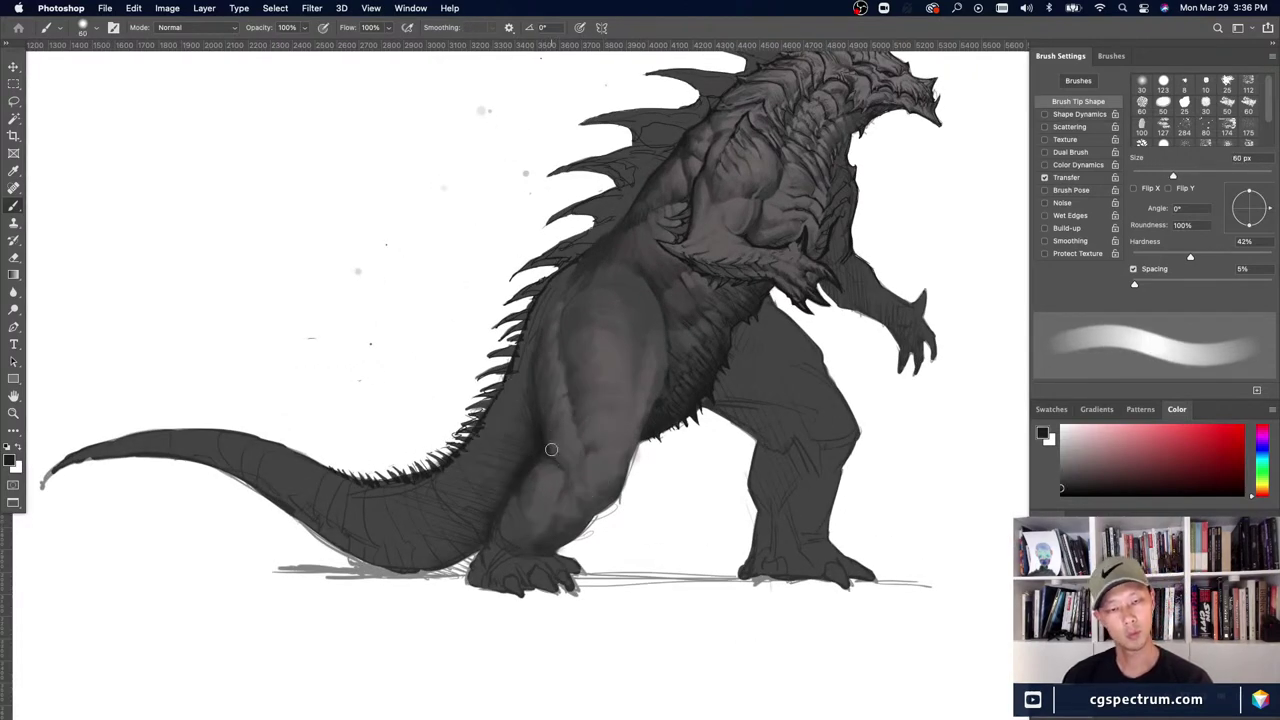
# - Blend the front of the shin down toward the ankle in sampled mid and dark greys with the 60 px brush
pyautogui.keyDown('alt'); pyautogui.click(577, 498); pyautogui.keyUp('alt')
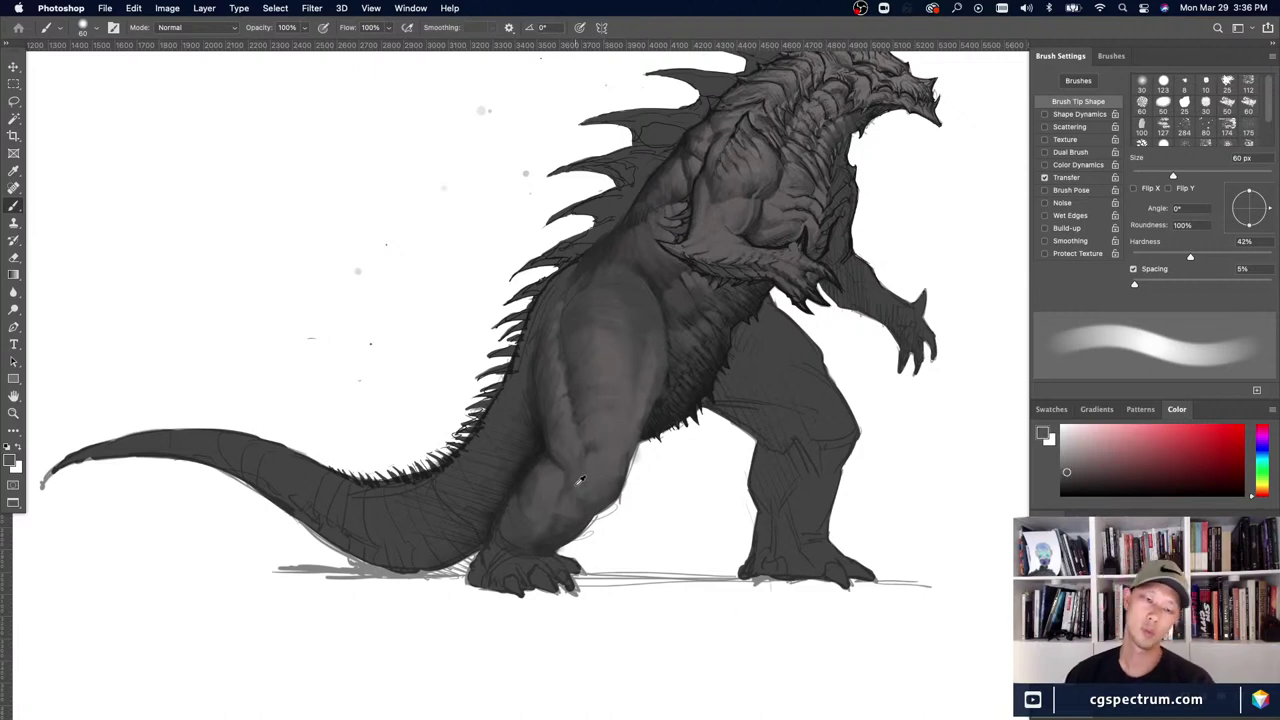
pyautogui.keyDown('alt'); pyautogui.click(581, 491); pyautogui.keyUp('alt')
pyautogui.keyDown('alt'); pyautogui.click(580, 514); pyautogui.keyUp('alt')
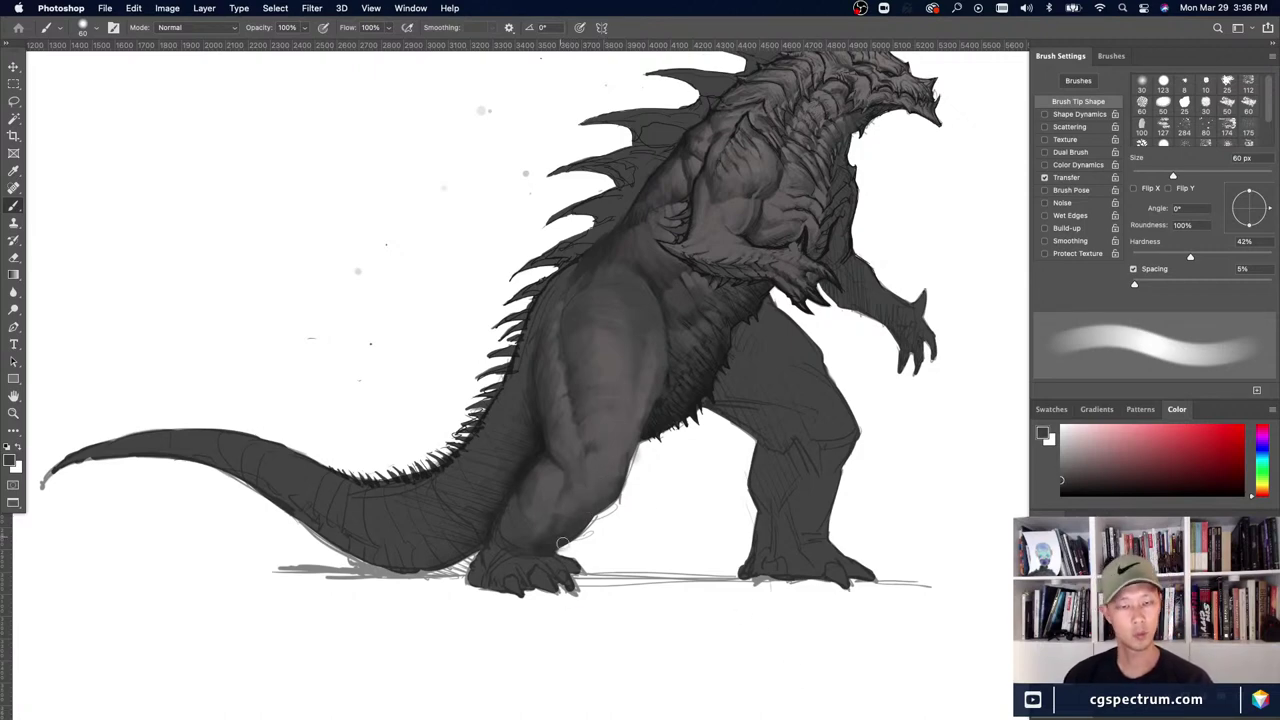
# - Smooth the back and base of the near calf in sampled dark greys with the 60 px brush
pyautogui.hotkey('ctrl', '-')
pyautogui.hotkey('ctrl', '-')
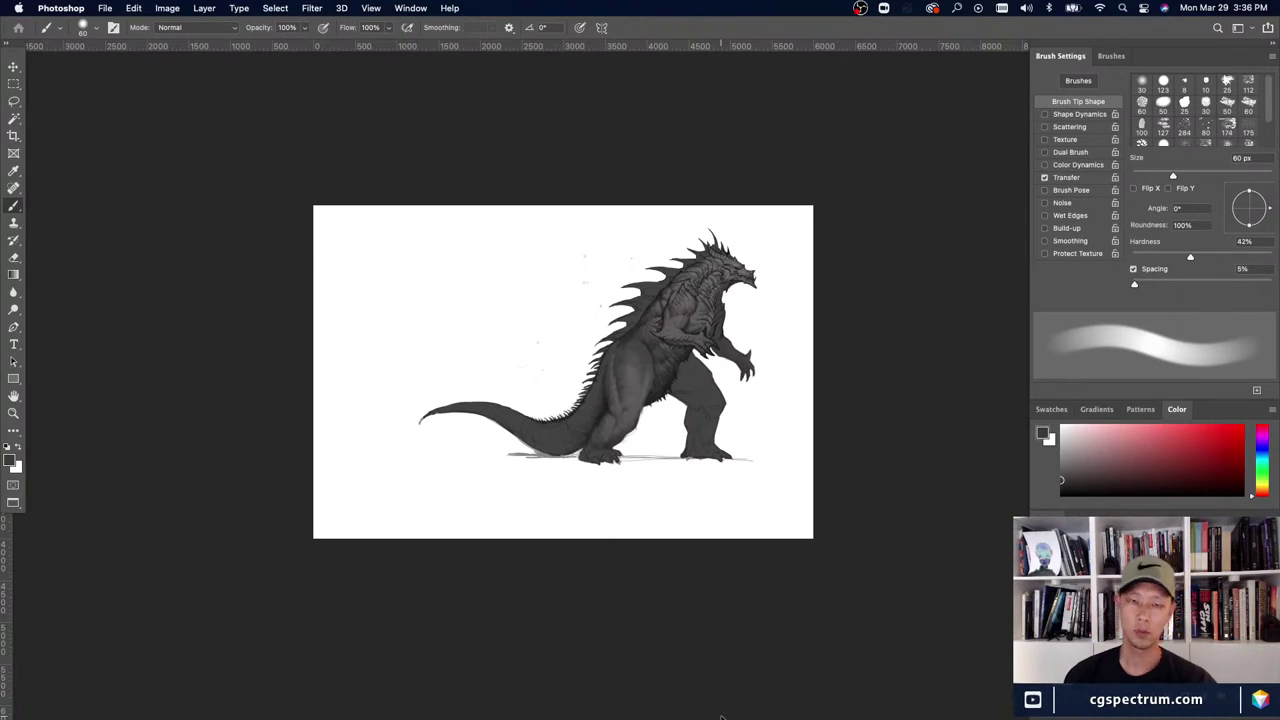
pyautogui.hotkey('ctrl', '-')
pyautogui.hotkey('ctrl', '+')
pyautogui.hotkey('ctrl', '+')
pyautogui.hotkey('ctrl', '+')
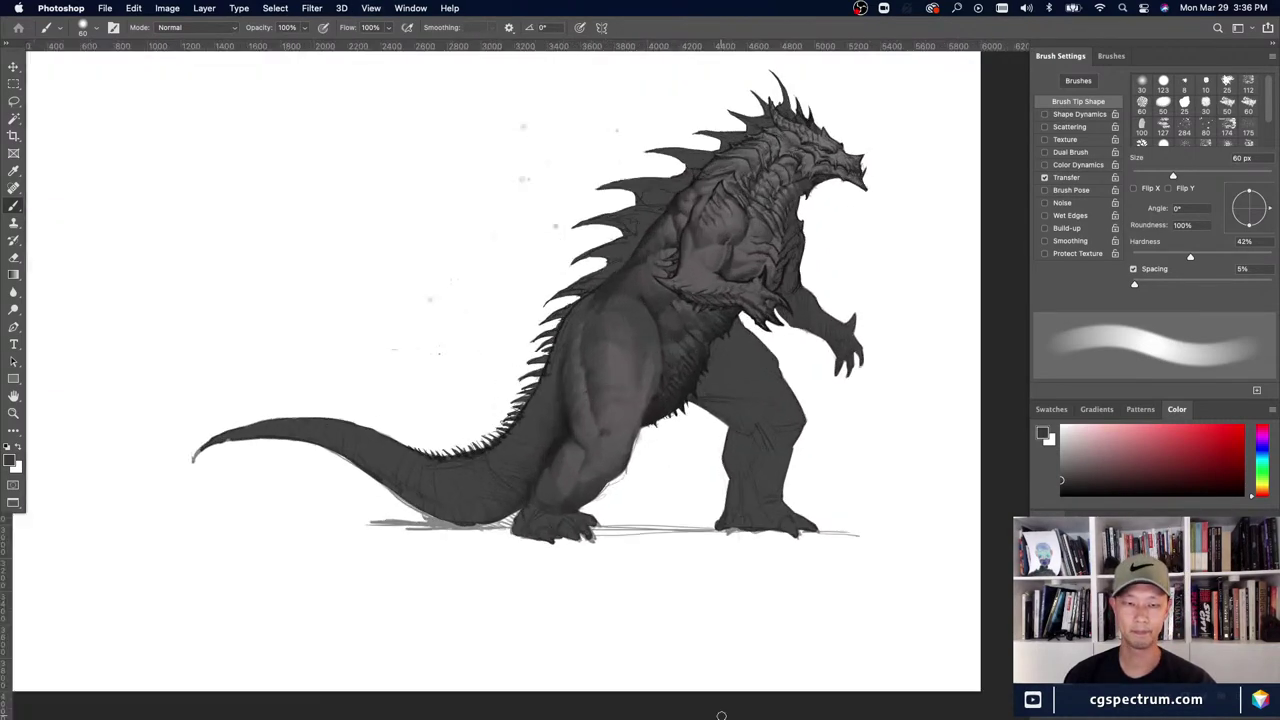
pyautogui.keyDown('alt'); pyautogui.click(529, 486); pyautogui.keyUp('alt')
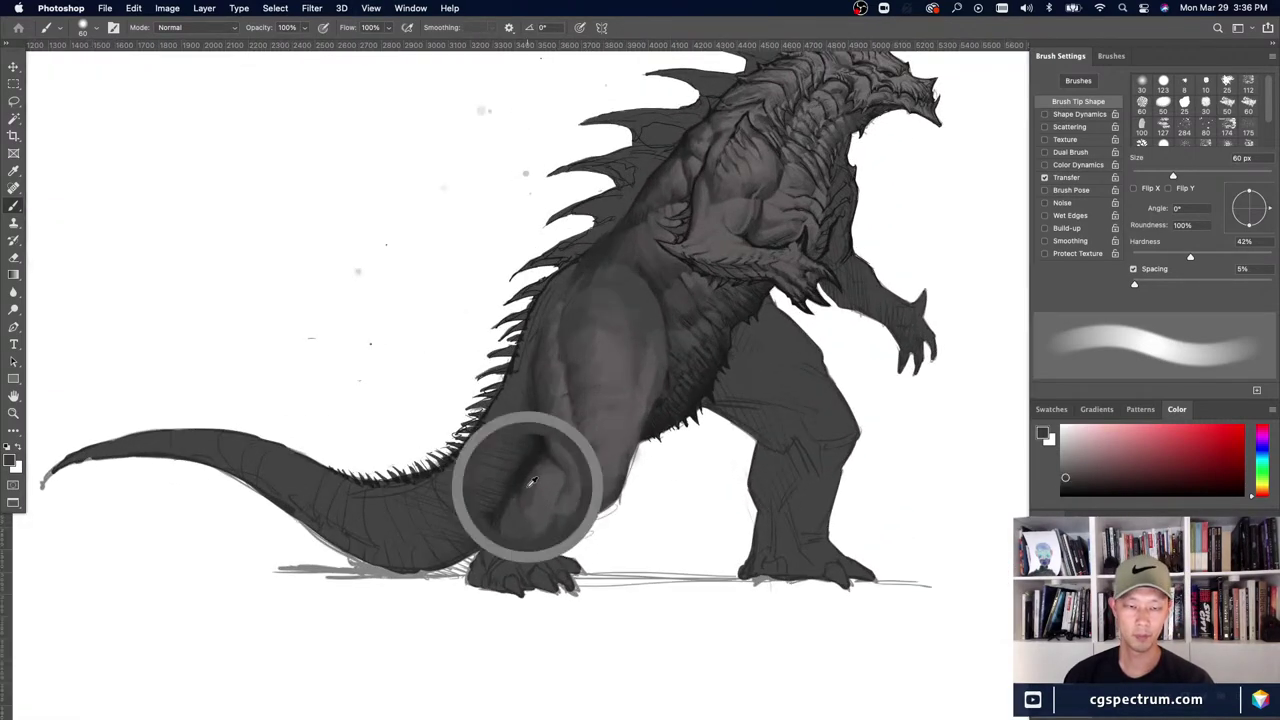
pyautogui.keyDown('alt'); pyautogui.click(540, 544); pyautogui.keyUp('alt')
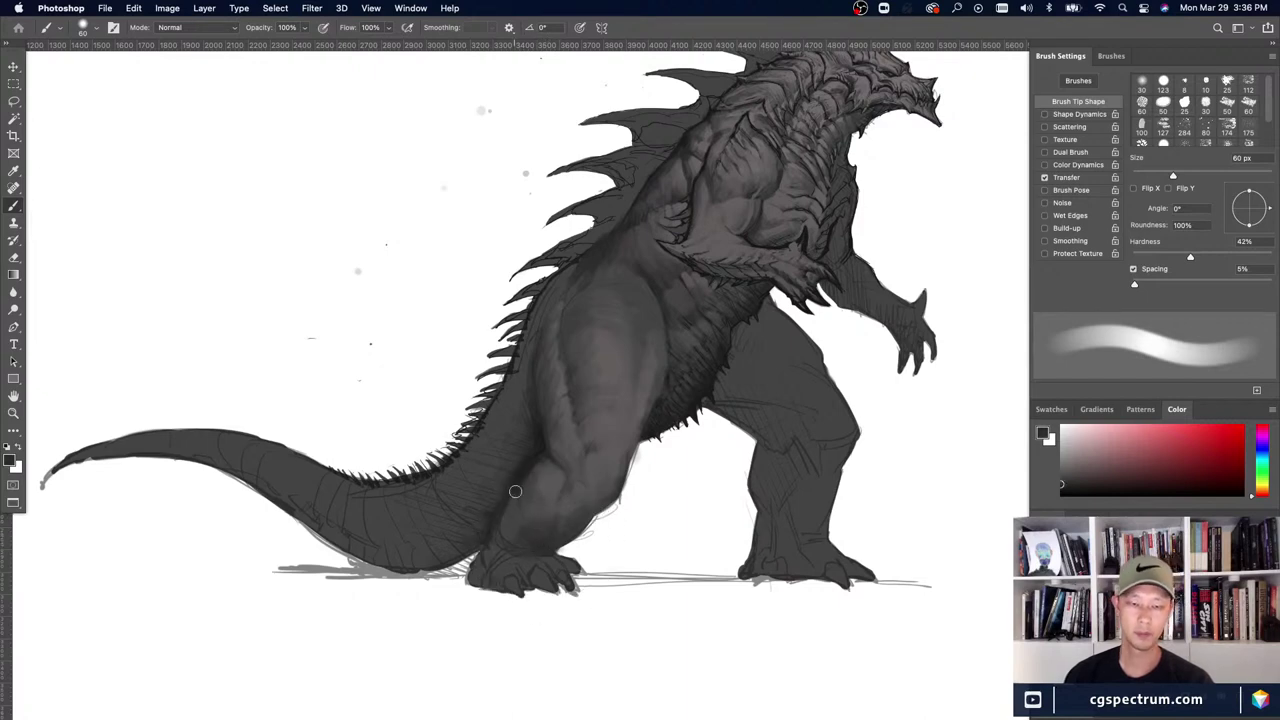
# - Sample the calf's lighter grey and touch up its rear edge, reducing the brush to 25 px
pyautogui.keyDown('alt'); pyautogui.click(550, 478); pyautogui.keyUp('alt')
pyautogui.press('[')
pyautogui.press('[')
pyautogui.press('[')
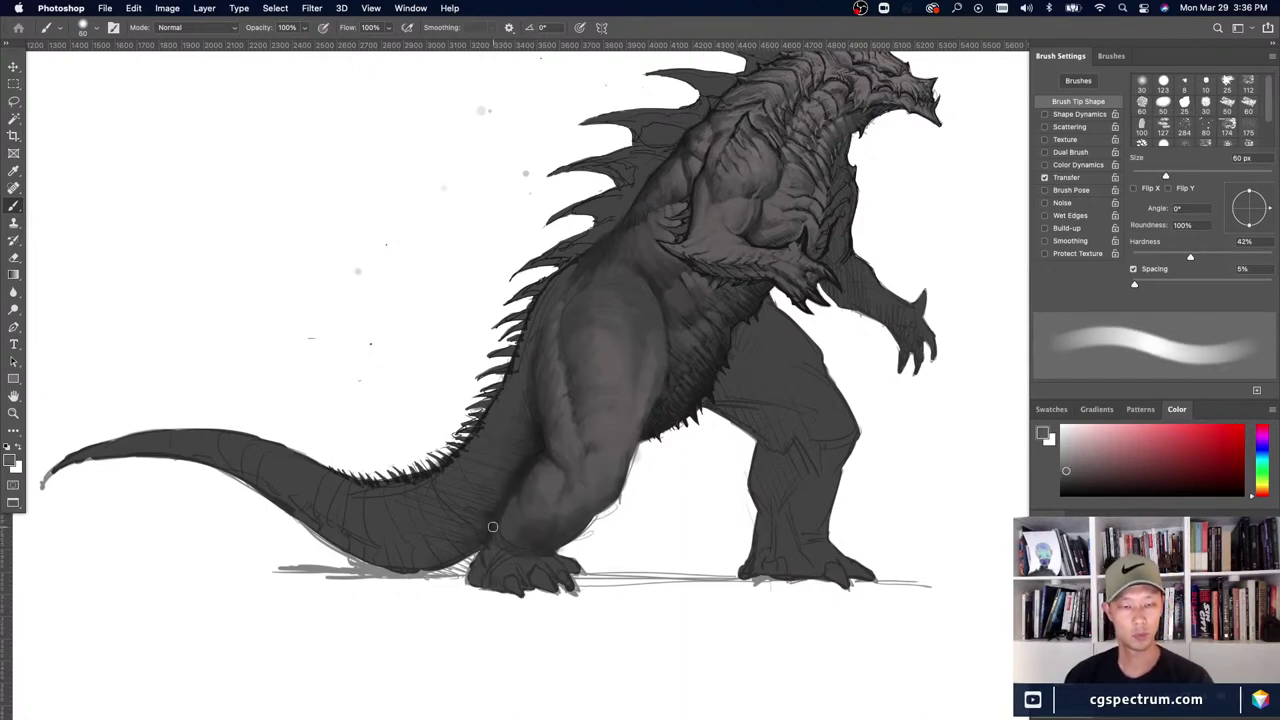
pyautogui.press('[')
# - Check the whole creature and reduce the brush to 8 px for fine detail around the near foot
pyautogui.press('super+minus')
pyautogui.press('super+minus')
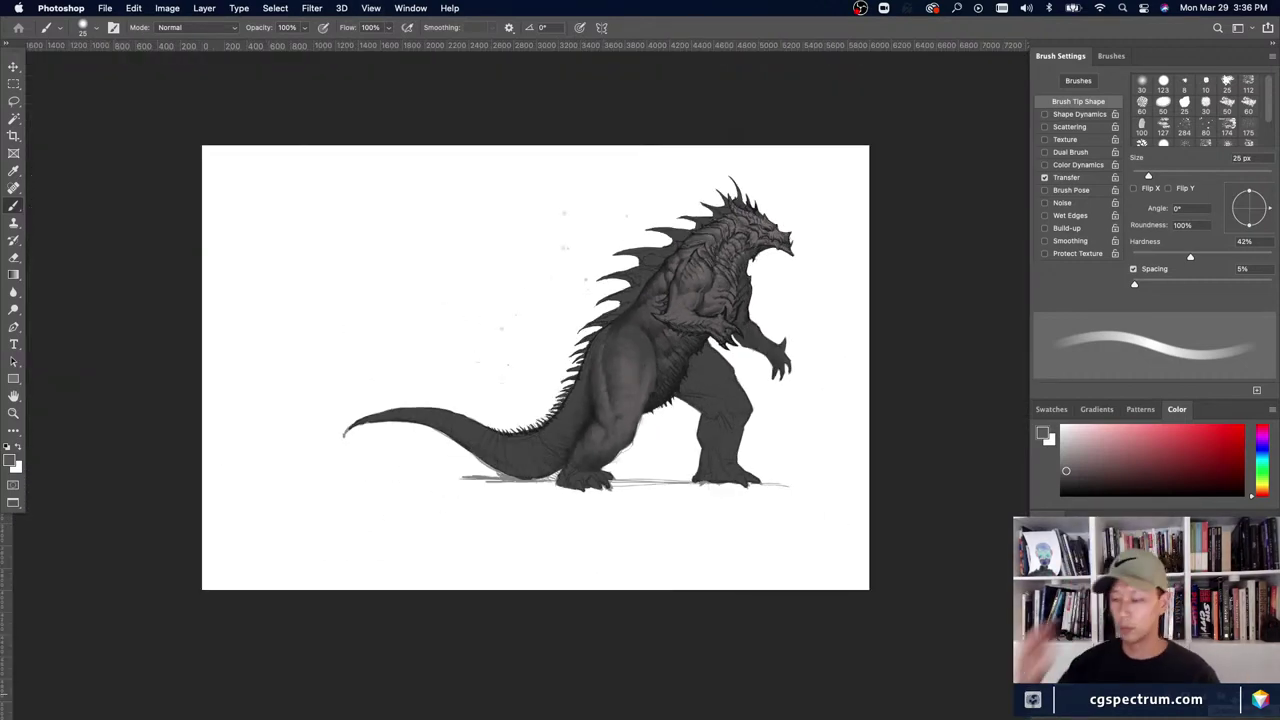
pyautogui.scroll(5, 547, 641)
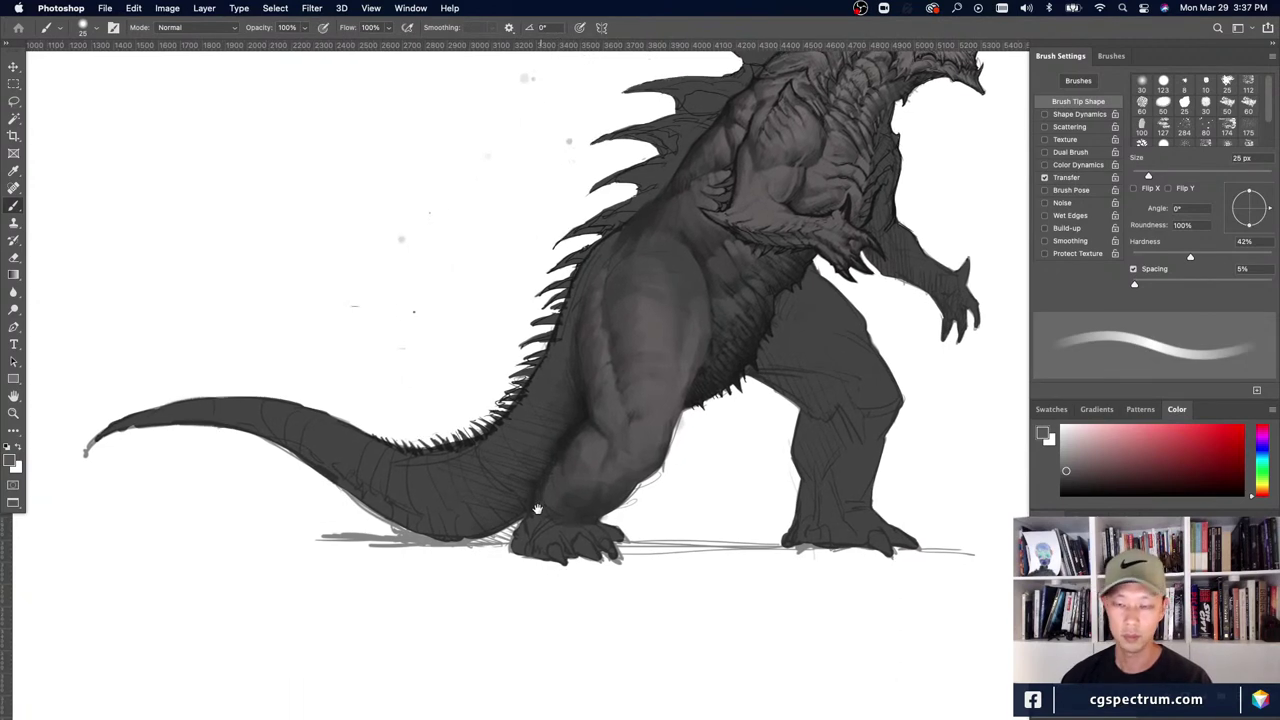
pyautogui.scroll(-2, 534, 516)
pyautogui.press('[')
pyautogui.press('[')
pyautogui.press('[')
pyautogui.press('[')
pyautogui.press('[')
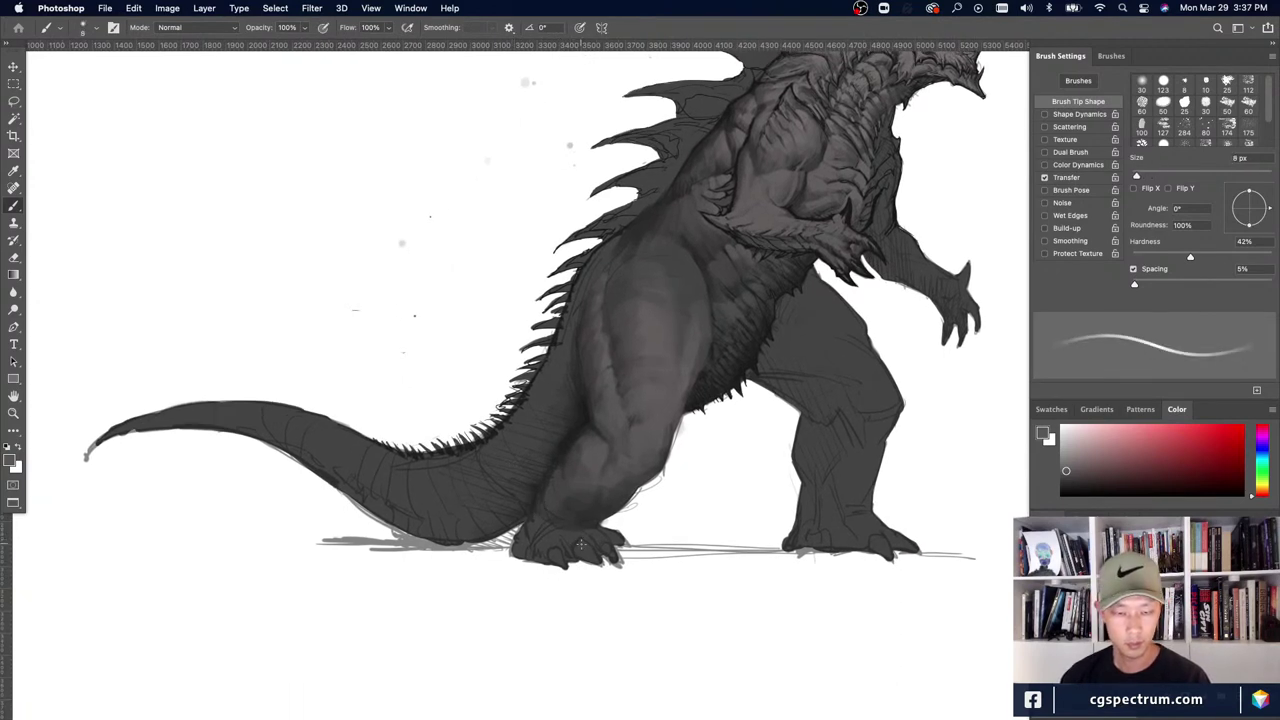
# - Examine the shading and contours of the torso, near thigh, lower leg and foot
pyautogui.moveTo(591, 590); pyautogui.dragTo(630, 597)
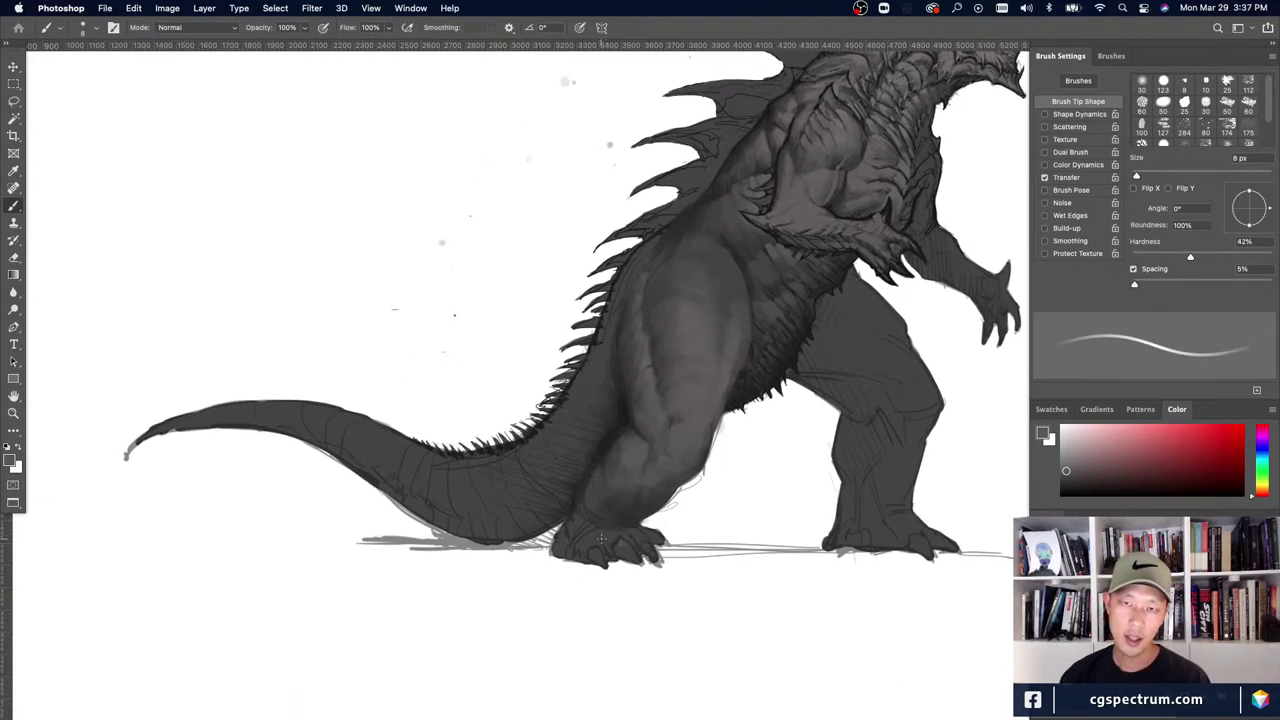
pyautogui.moveTo(628, 512); pyautogui.dragTo(550, 664)
pyautogui.press('super+plus')
pyautogui.press('super+minus')
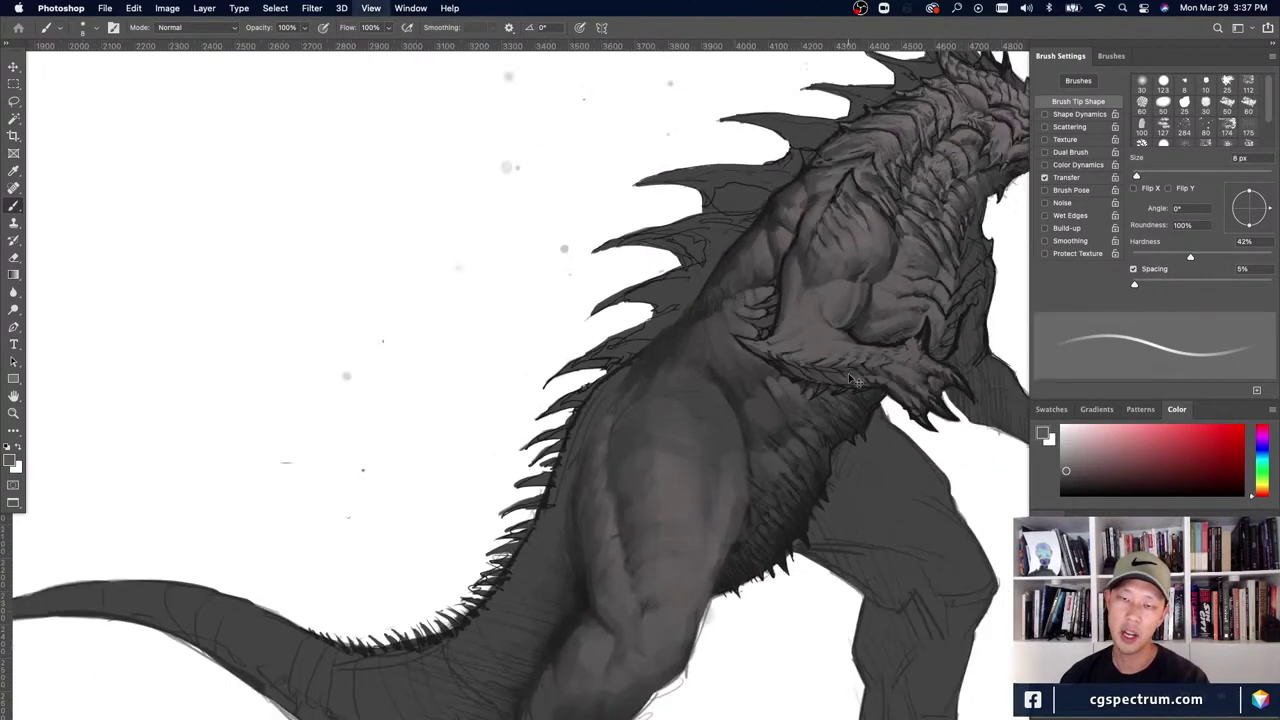
pyautogui.moveTo(642, 597); pyautogui.dragTo(633, 520)
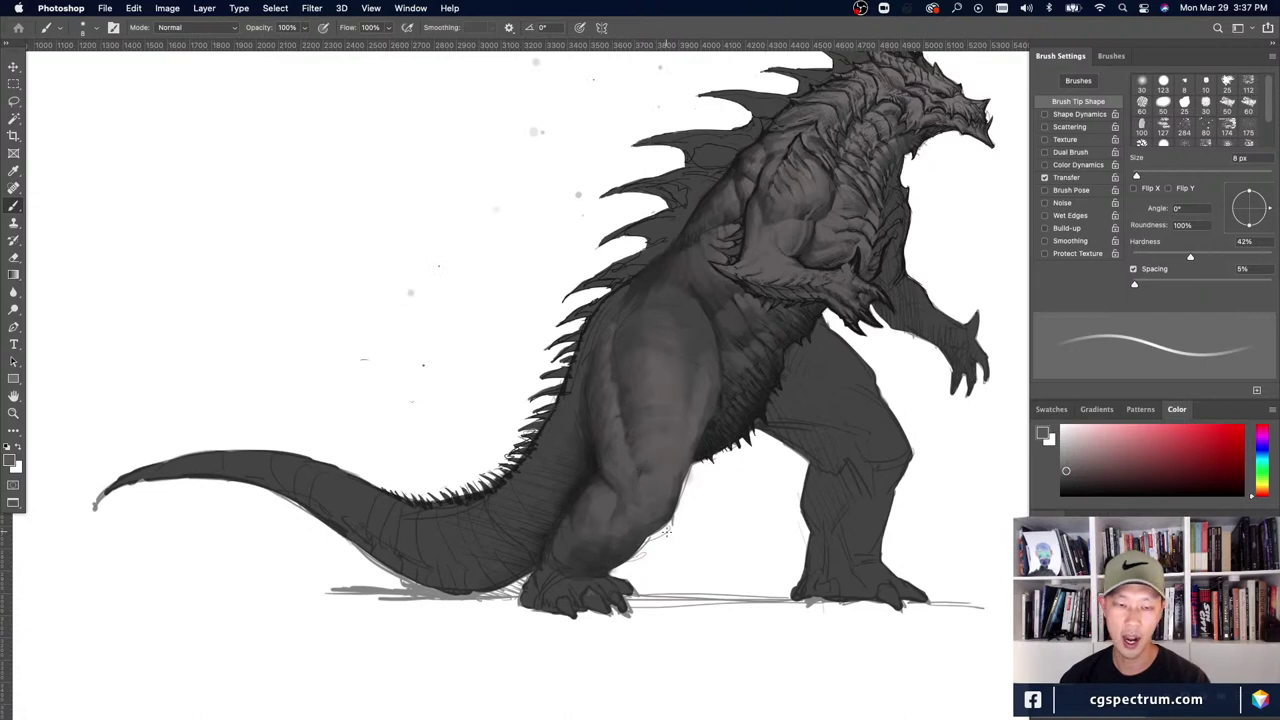
pyautogui.keyDown('alt'); pyautogui.click(667, 437); pyautogui.keyUp('alt')
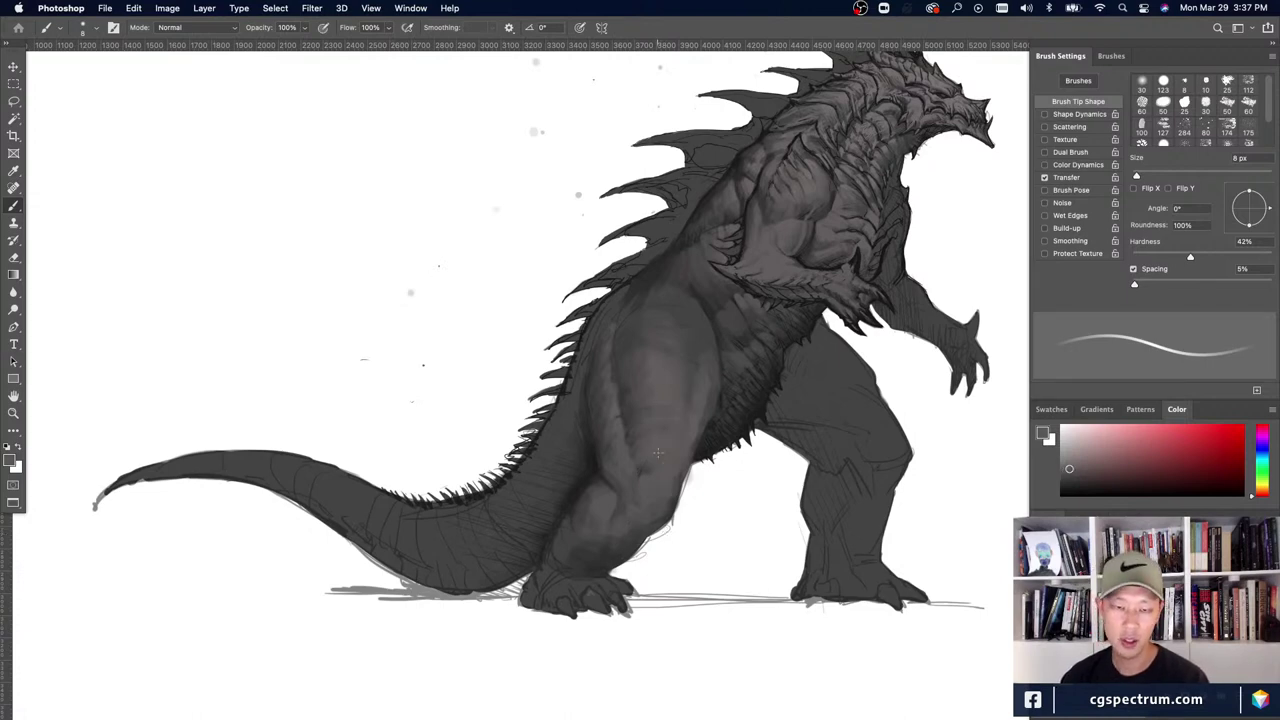
pyautogui.keyDown('space'); pyautogui.moveTo(507, 548); pyautogui.dragTo(500, 514); pyautogui.keyUp('space')
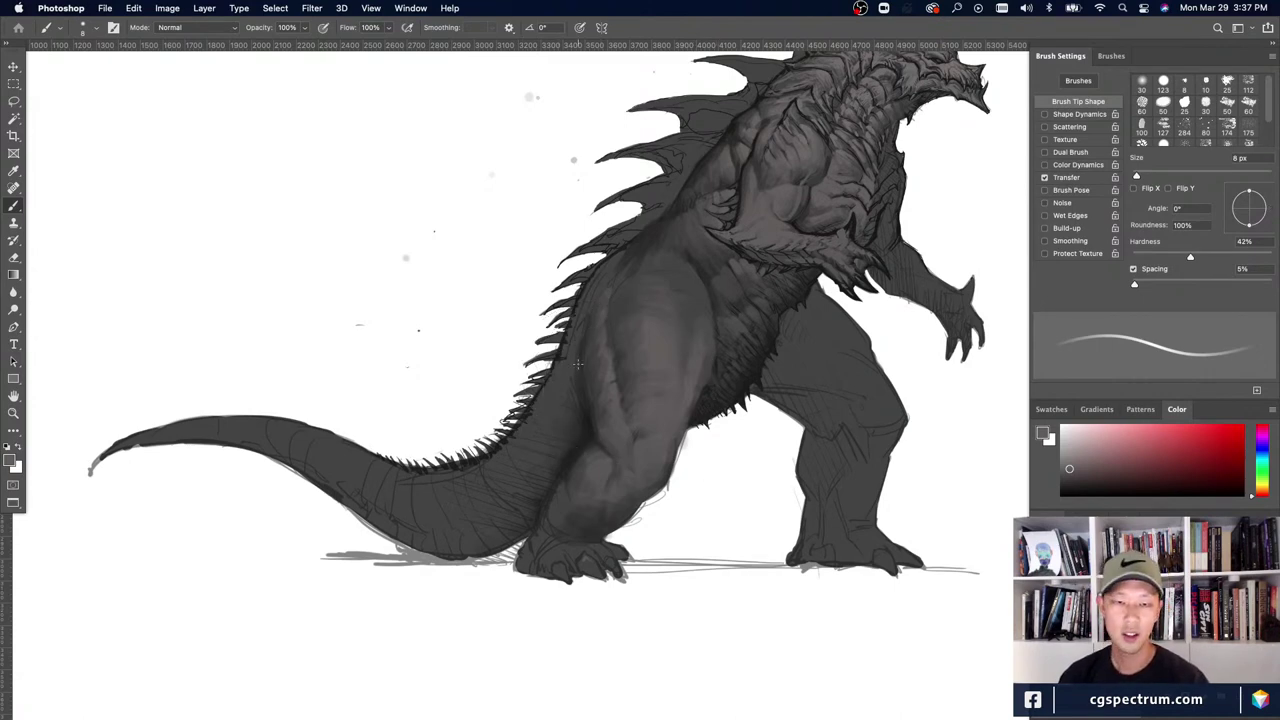
pyautogui.moveTo(536, 346)
pyautogui.mouseDown()
pyautogui.moveTo(680, 506)
pyautogui.moveTo(532, 378)
pyautogui.mouseUp()
pyautogui.press('super+z')
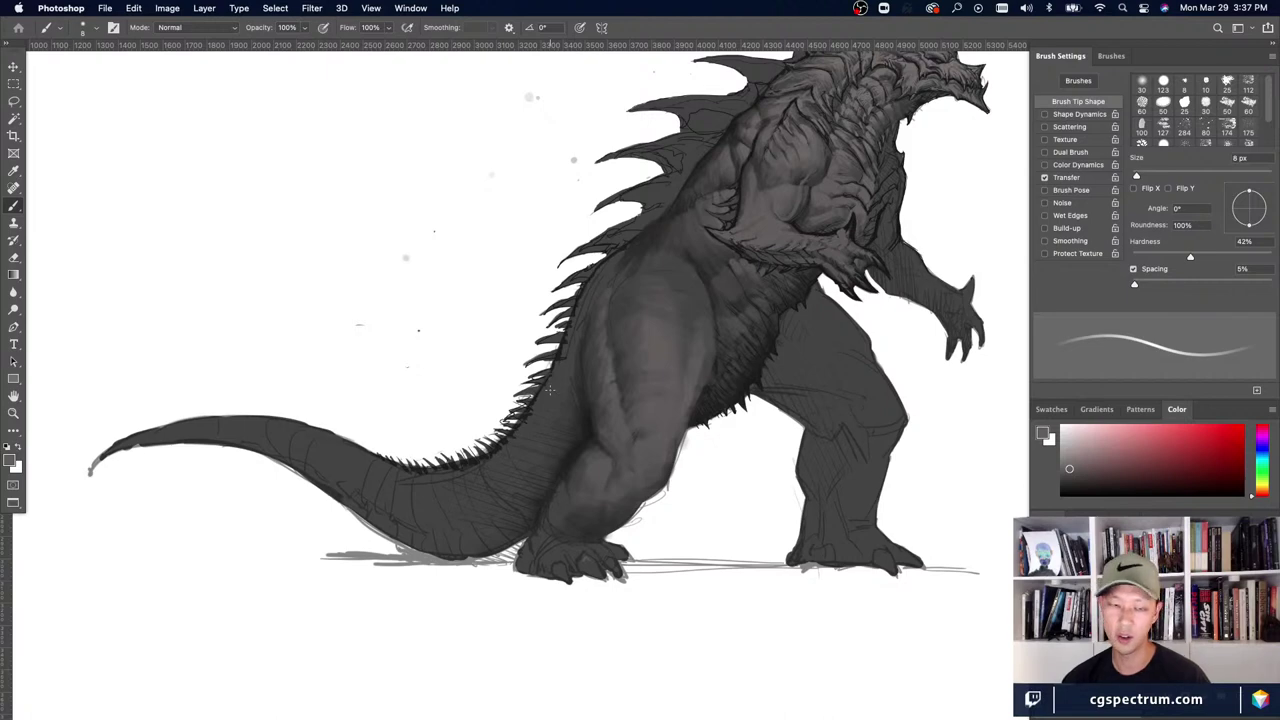
# - Add finer light strokes to the lower calf in a sampled grey with 10 to 20 px brushes
pyautogui.keyDown('alt'); pyautogui.click(588, 461); pyautogui.keyUp('alt')
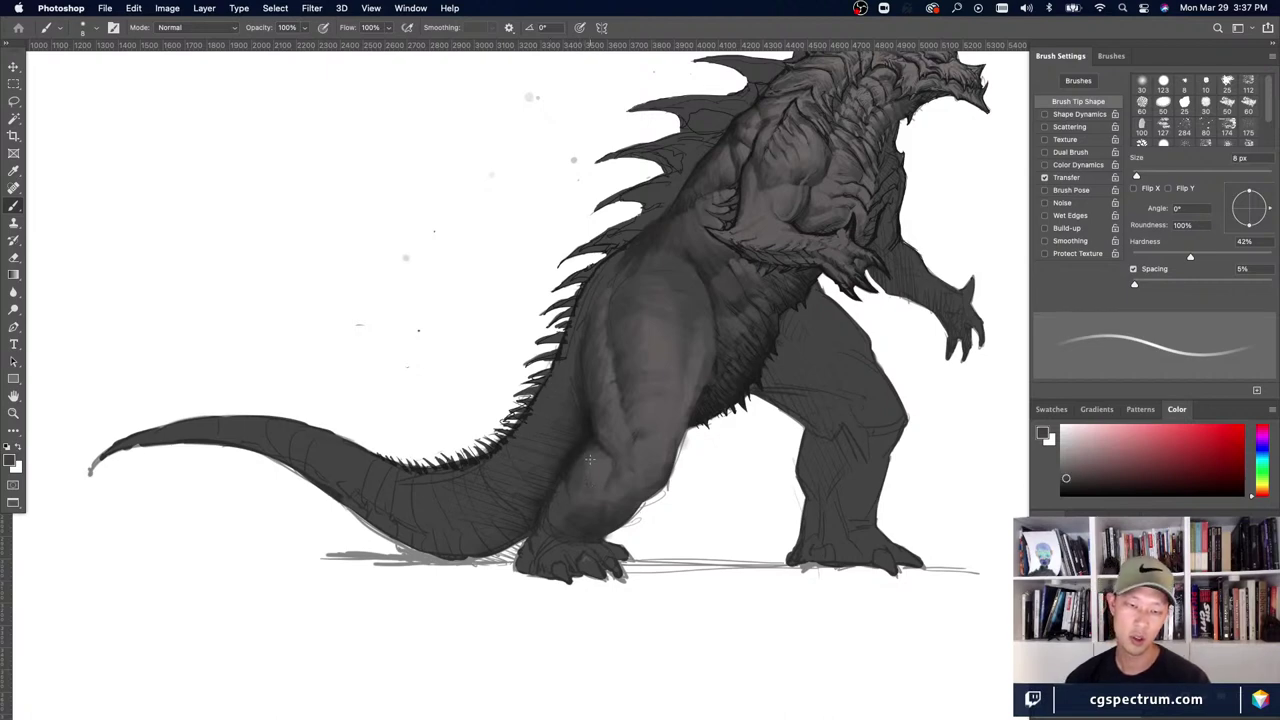
pyautogui.keyDown('alt'); pyautogui.click(610, 459); pyautogui.keyUp('alt')
pyautogui.press(']')
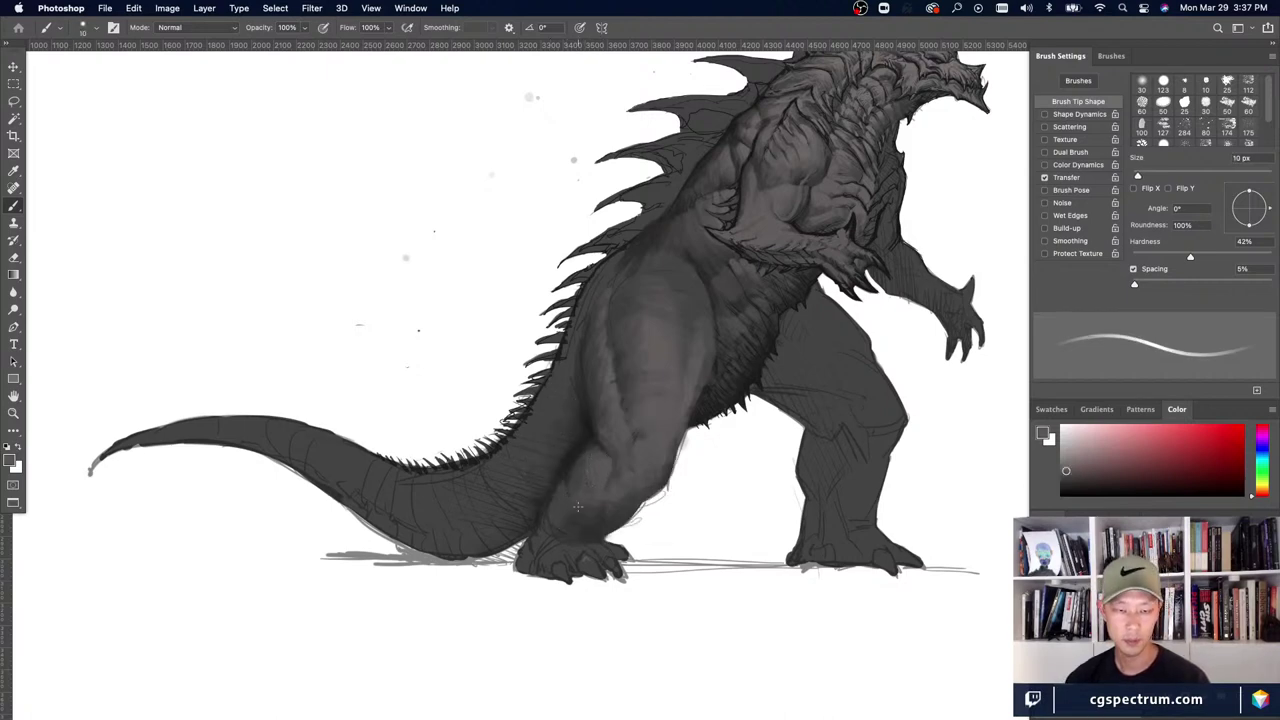
pyautogui.press(']')
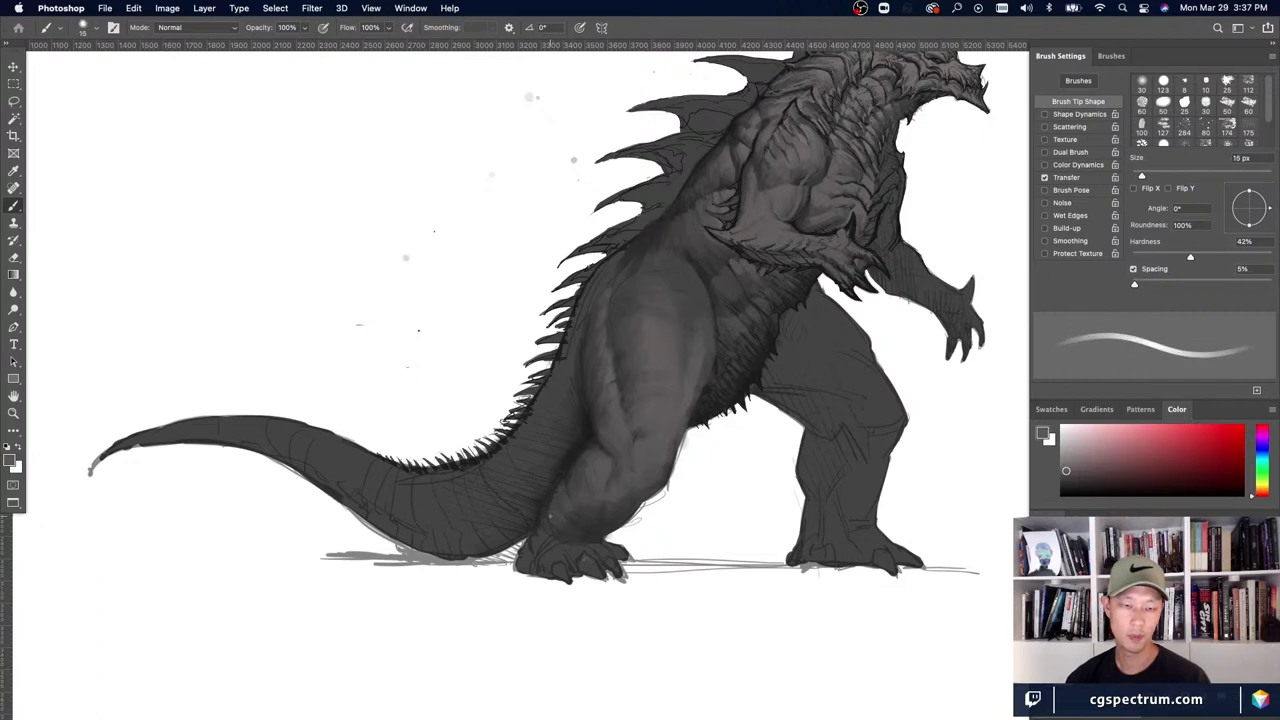
pyautogui.press(']')
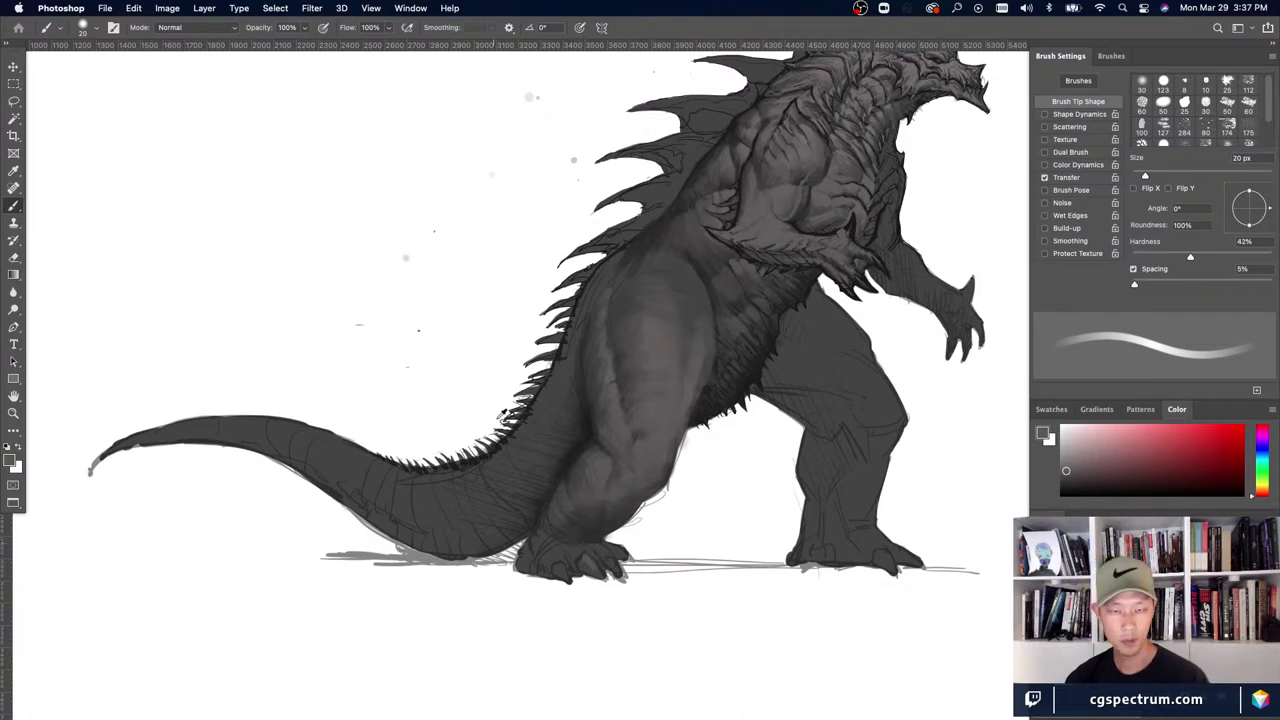
# - Sample the upper arm's grey and paint fine light strokes on the near foot's toes with an 8 to 9 px brush
pyautogui.keyDown('alt'); pyautogui.click(777, 220); pyautogui.keyUp('alt')
pyautogui.press('[')
pyautogui.press('[')
pyautogui.press('[')
pyautogui.press('[')
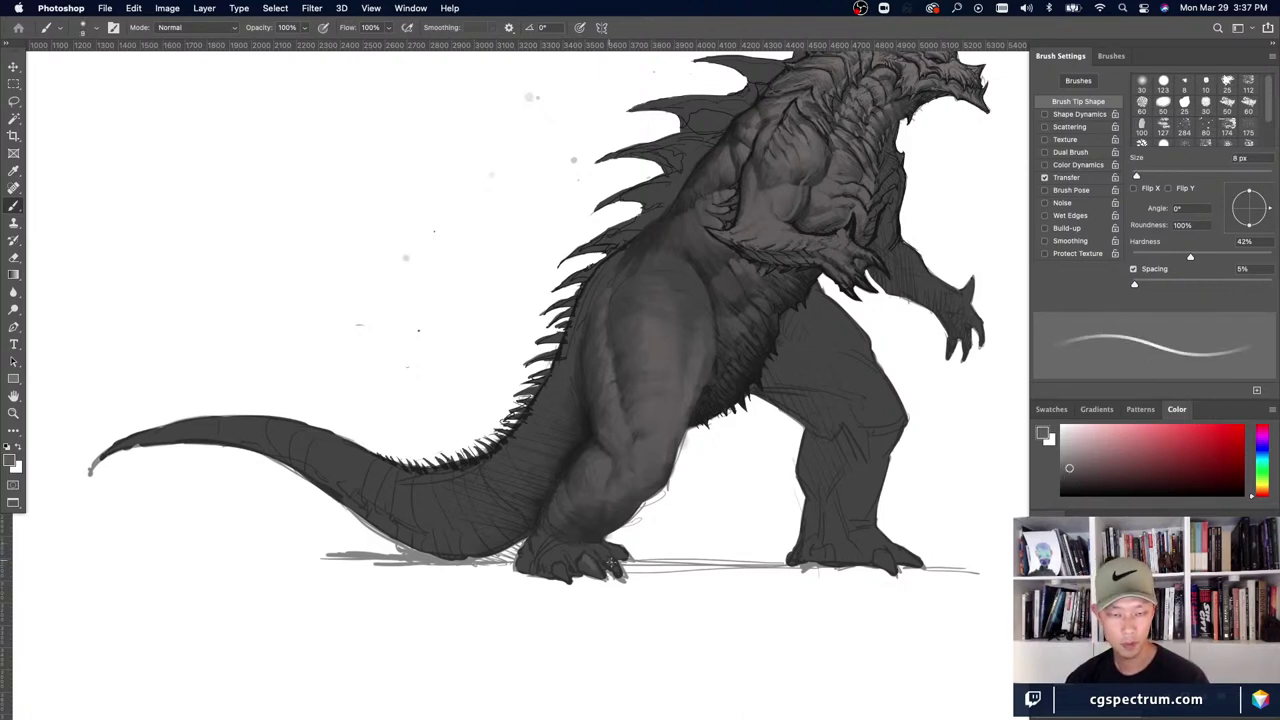
pyautogui.press(']')
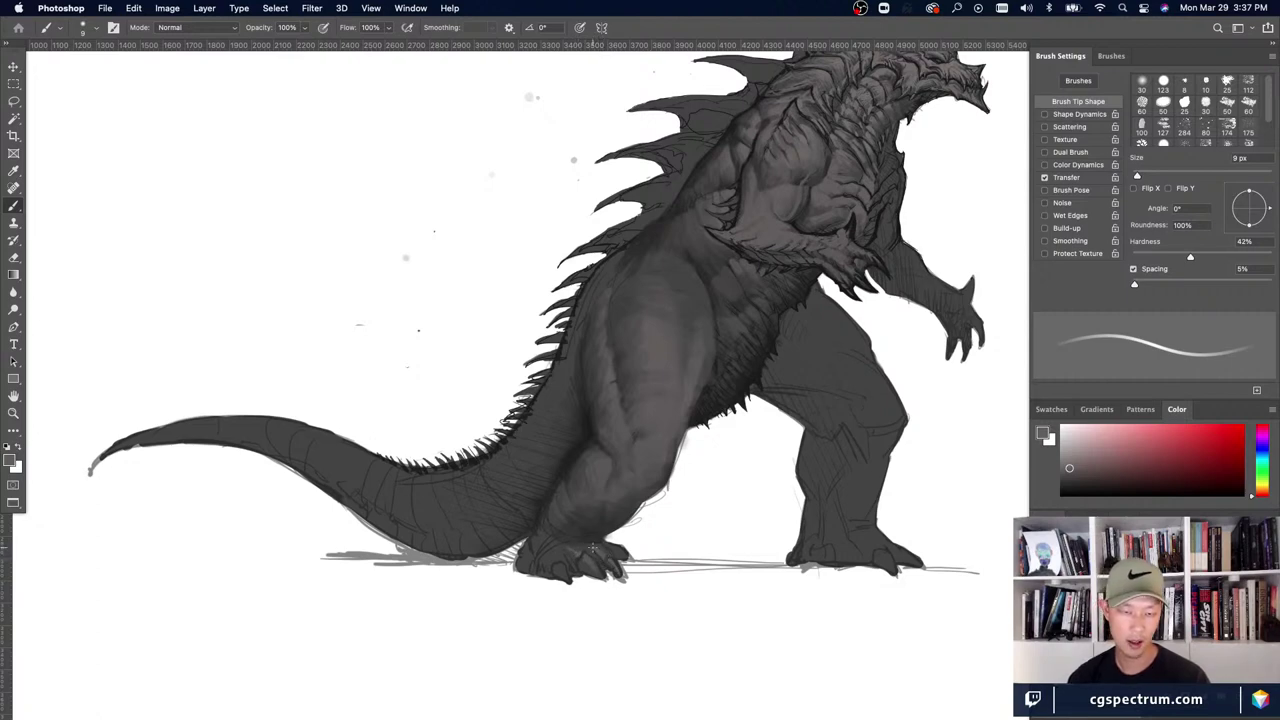
# - Build up light forms across the top of the near foot and its knuckles with a 9 to 20 px brush
pyautogui.press(']')
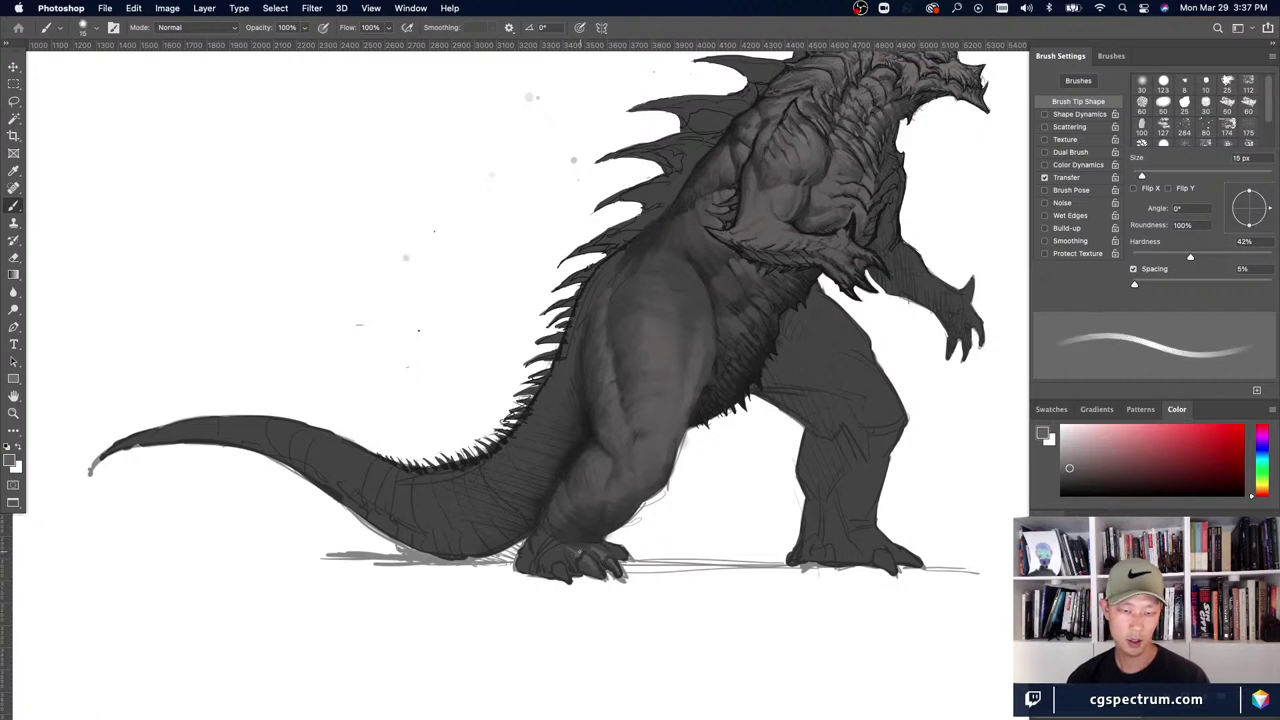
pyautogui.press(']')
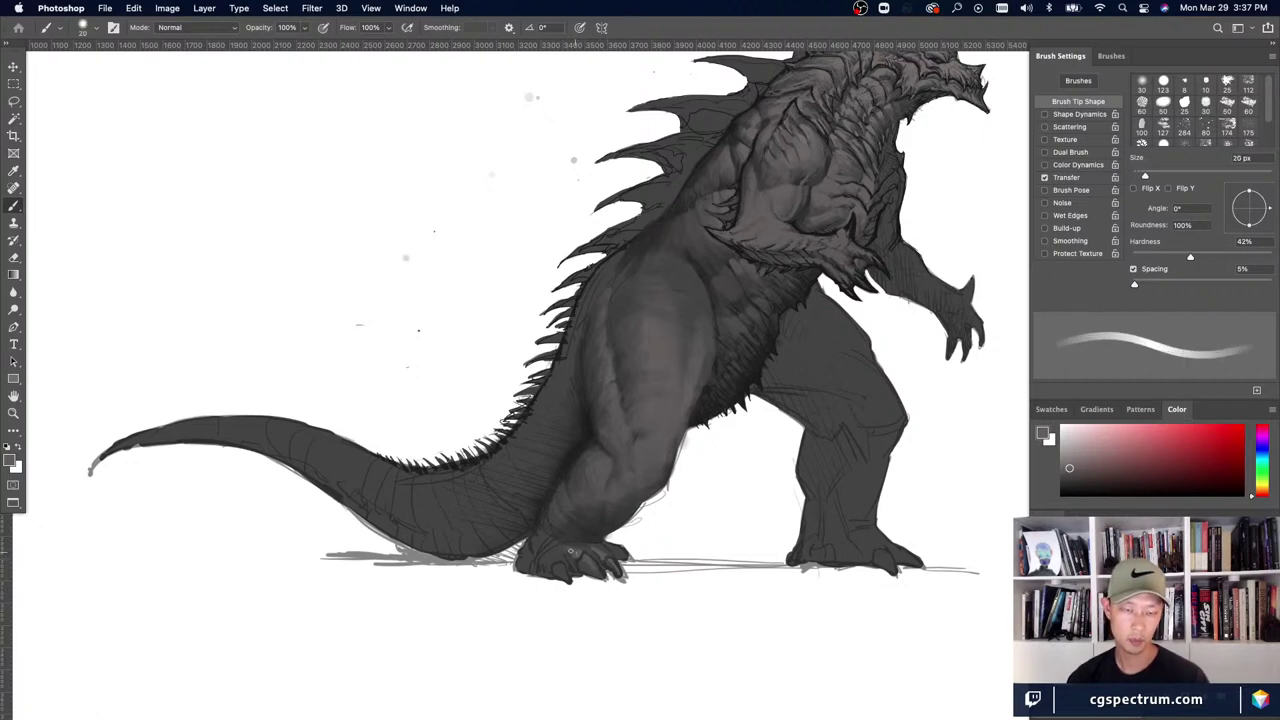
pyautogui.press('[')
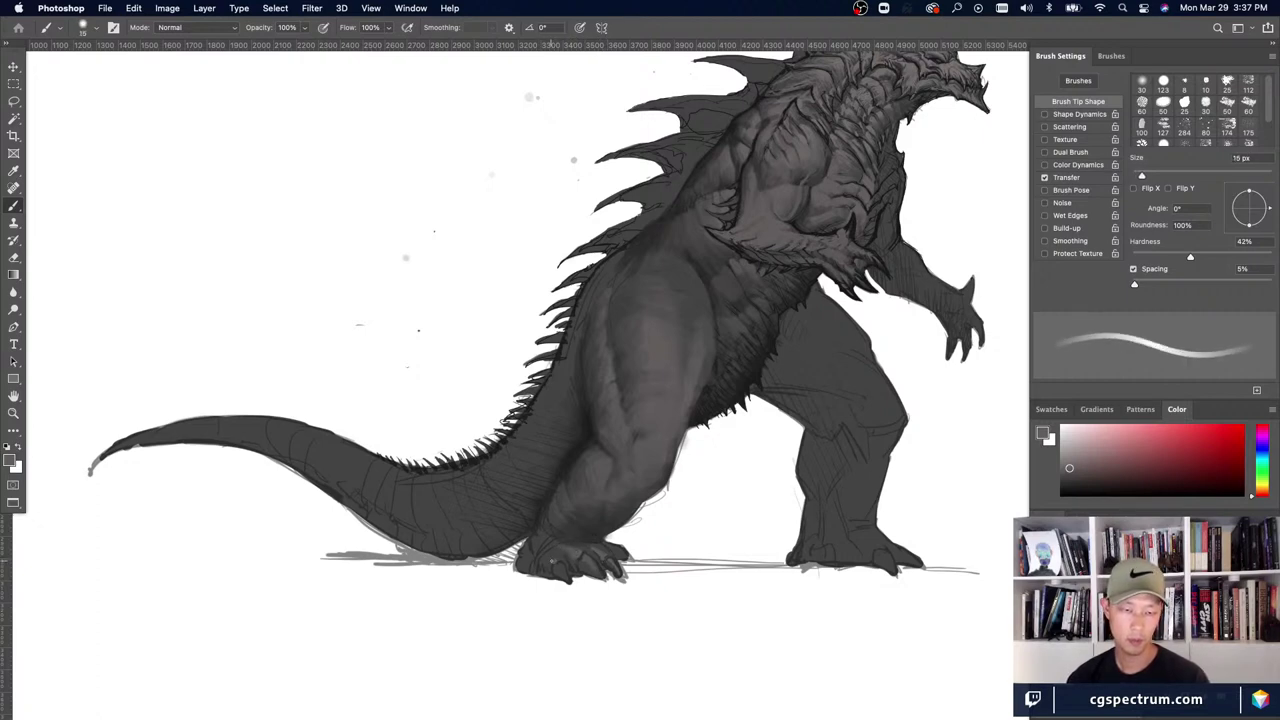
pyautogui.press('[')
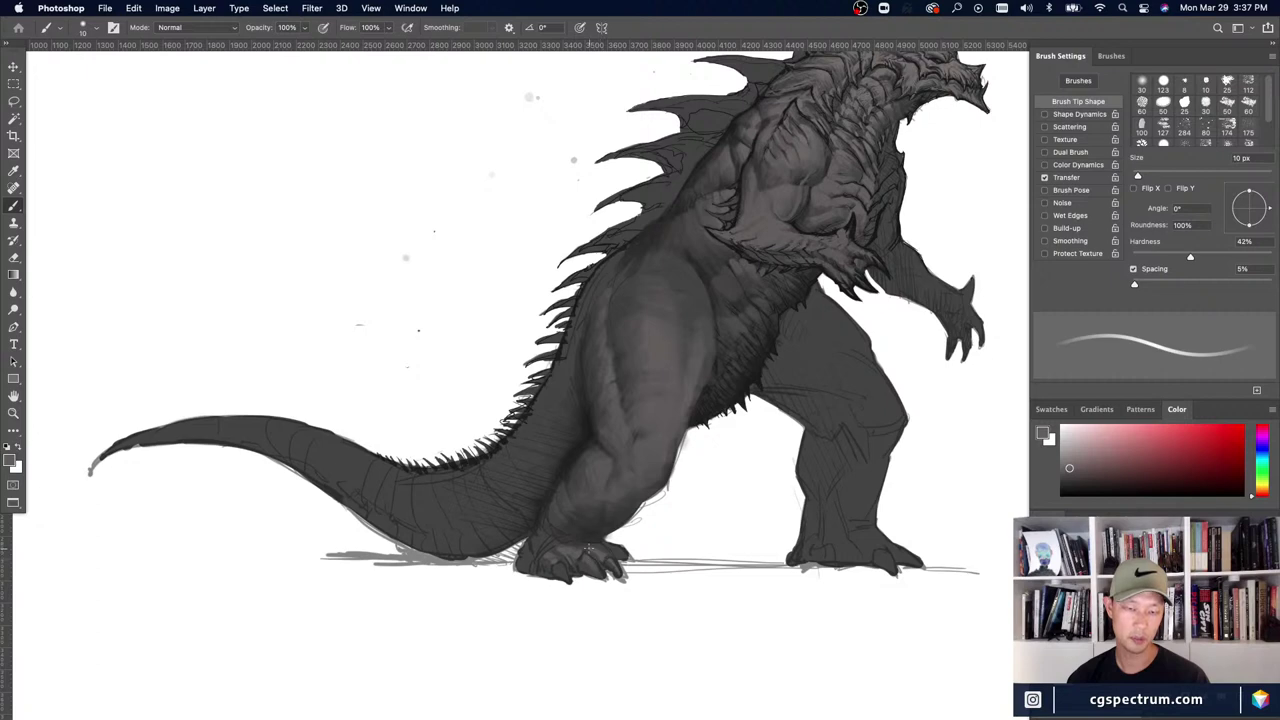
pyautogui.press('[')
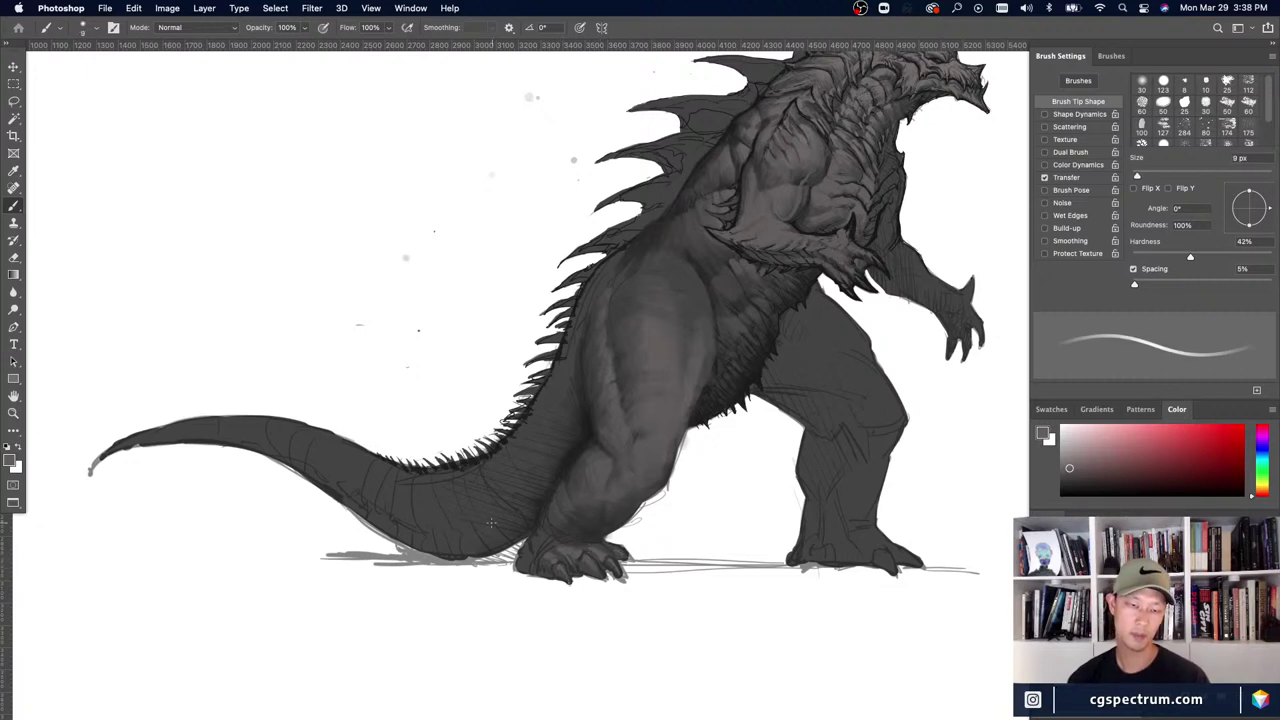
# - Add light strokes to the near foot's heel and ankle with a 10 to 20 px brush
pyautogui.press(']')
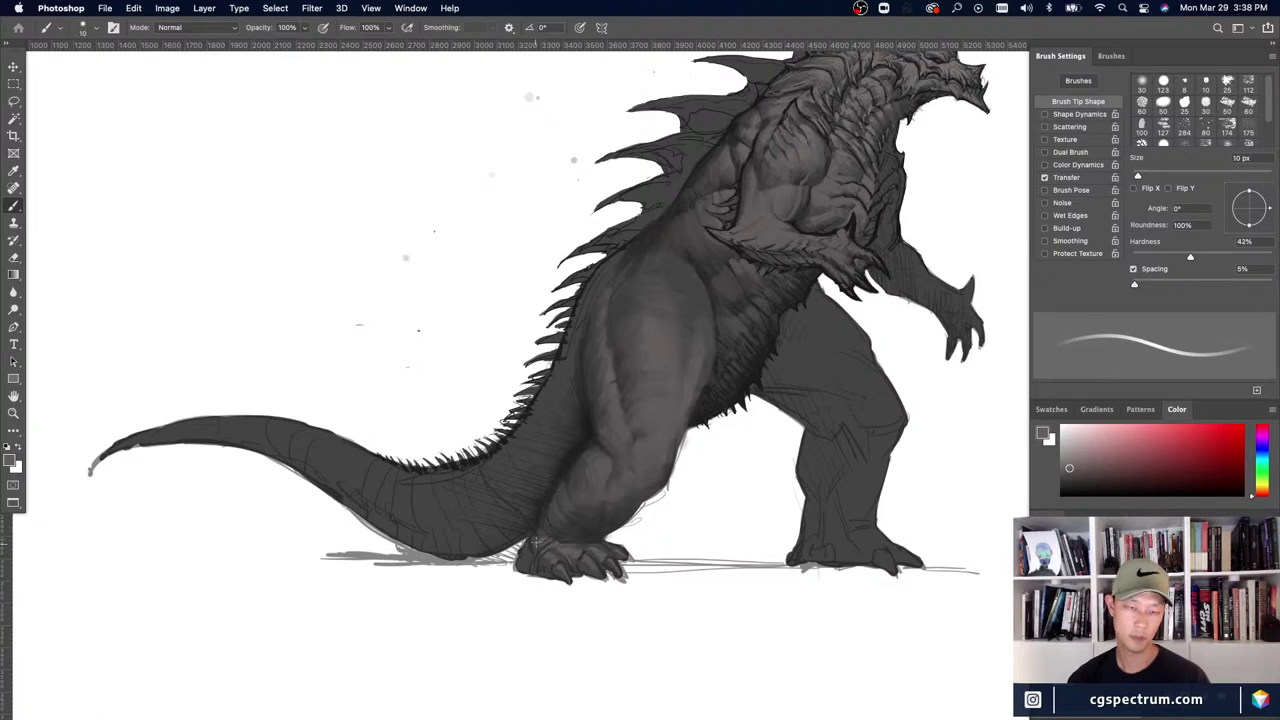
pyautogui.press(']')
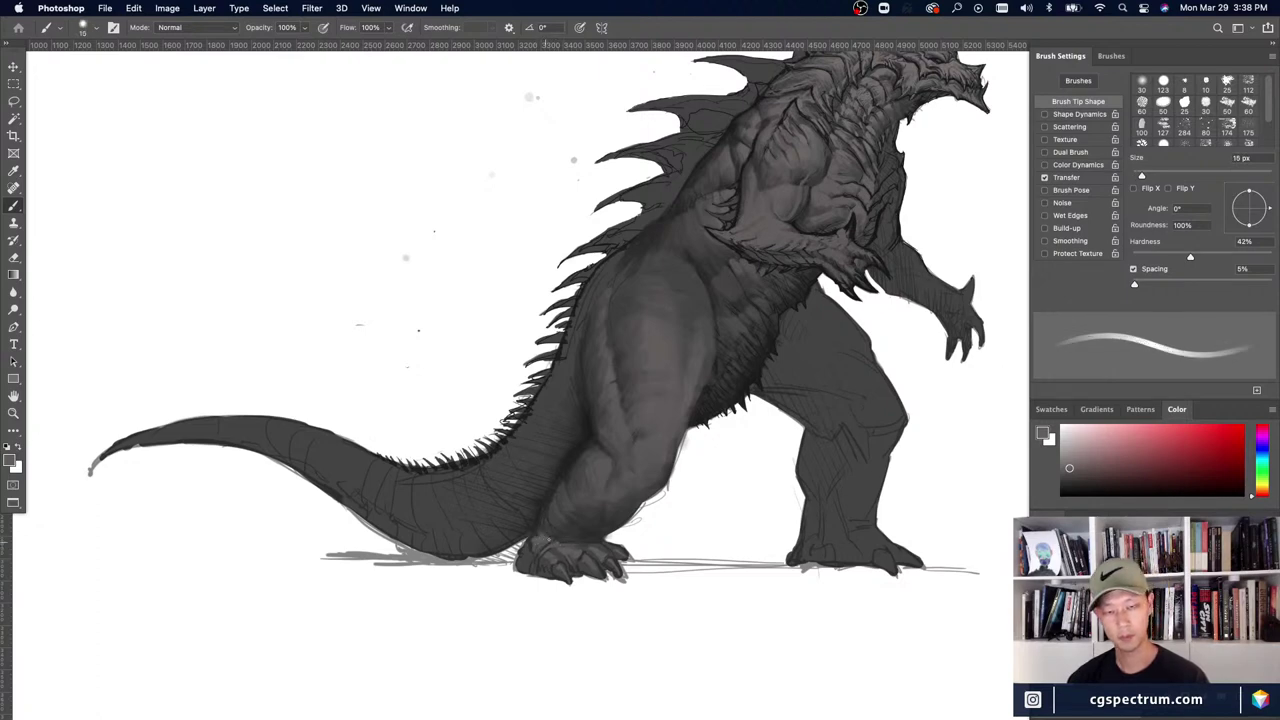
pyautogui.press(']')
pyautogui.press('[')
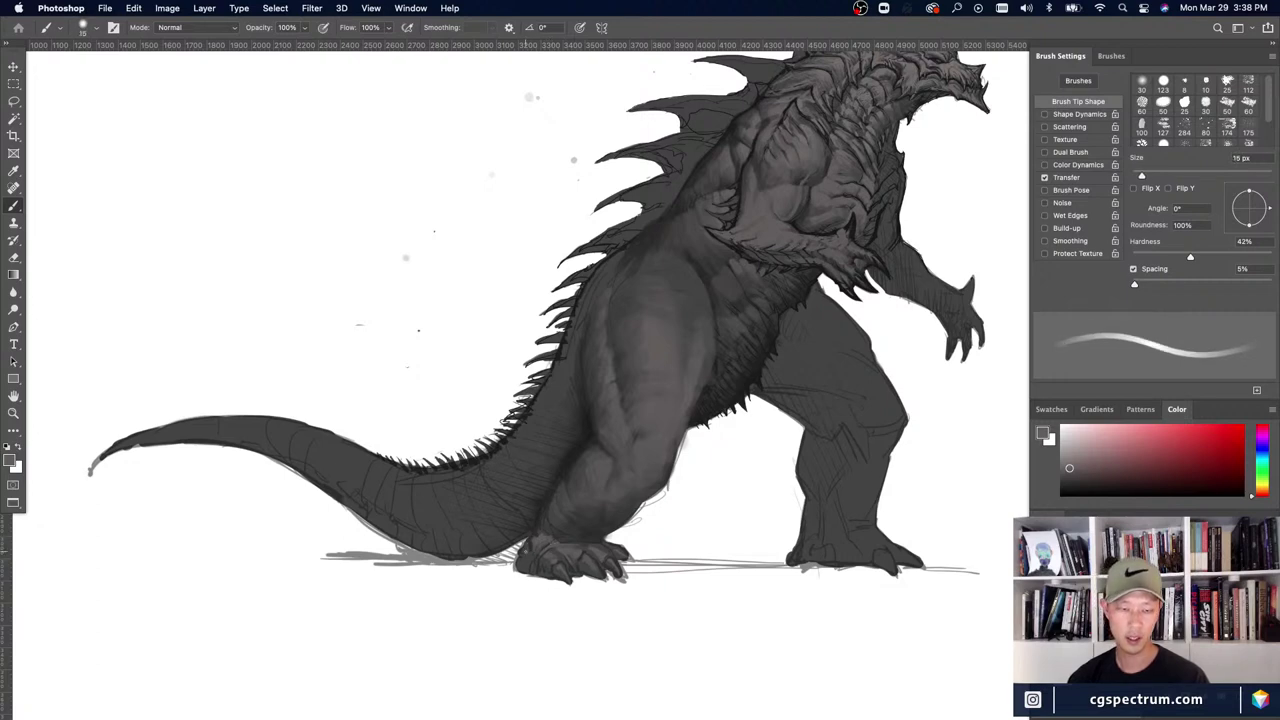
pyautogui.press(']')
pyautogui.press('[')
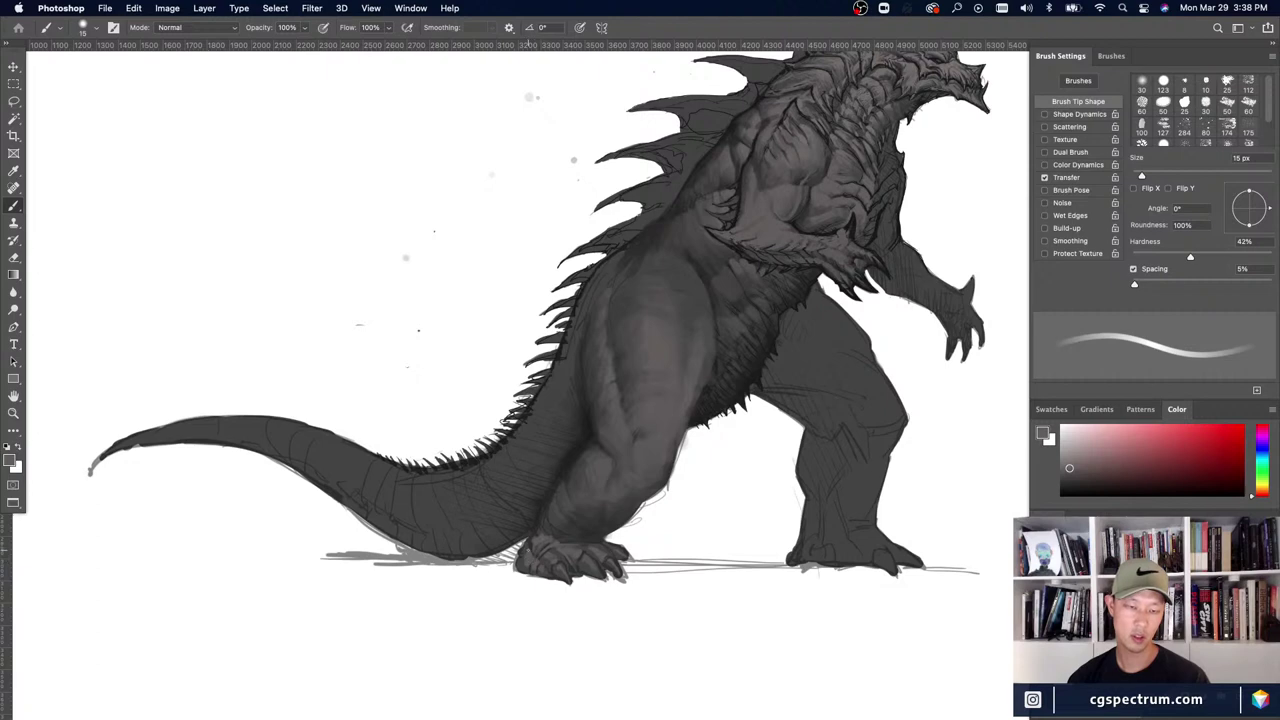
# - Blend the near ankle into the lower calf with a soft 35 px eraser and a 15 to 30 px brush
pyautogui.press('e')
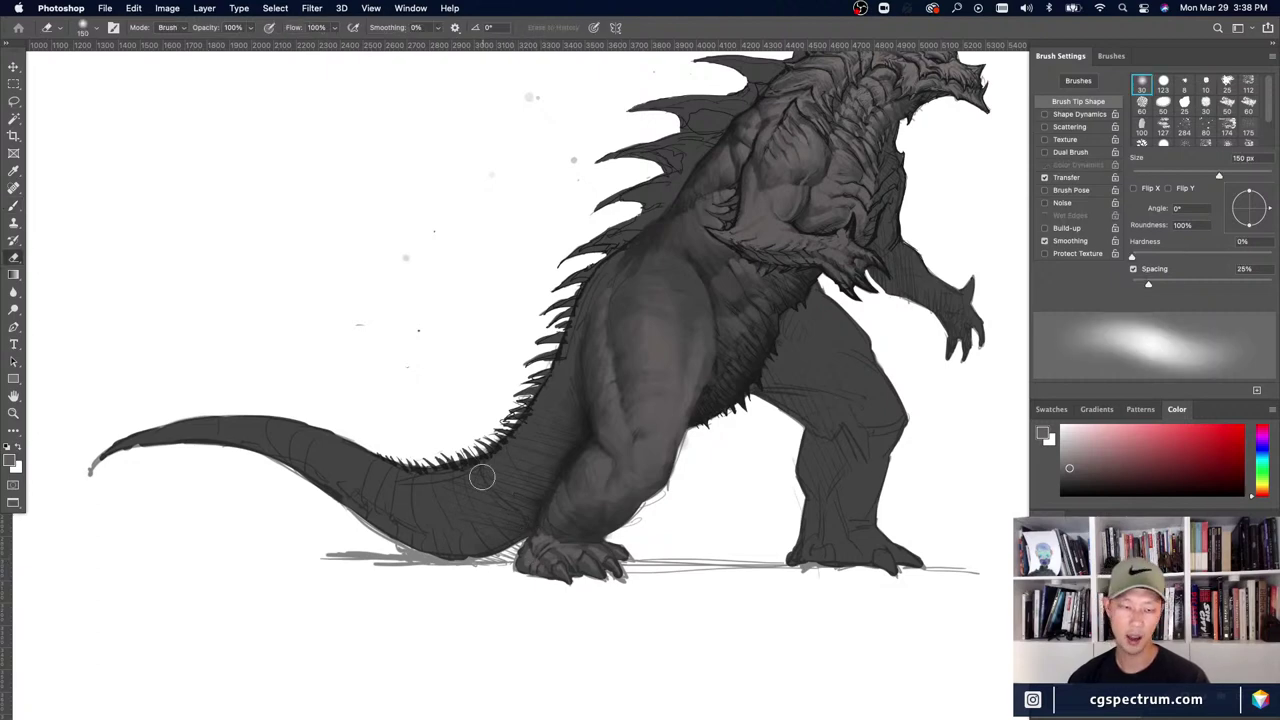
pyautogui.press('[')
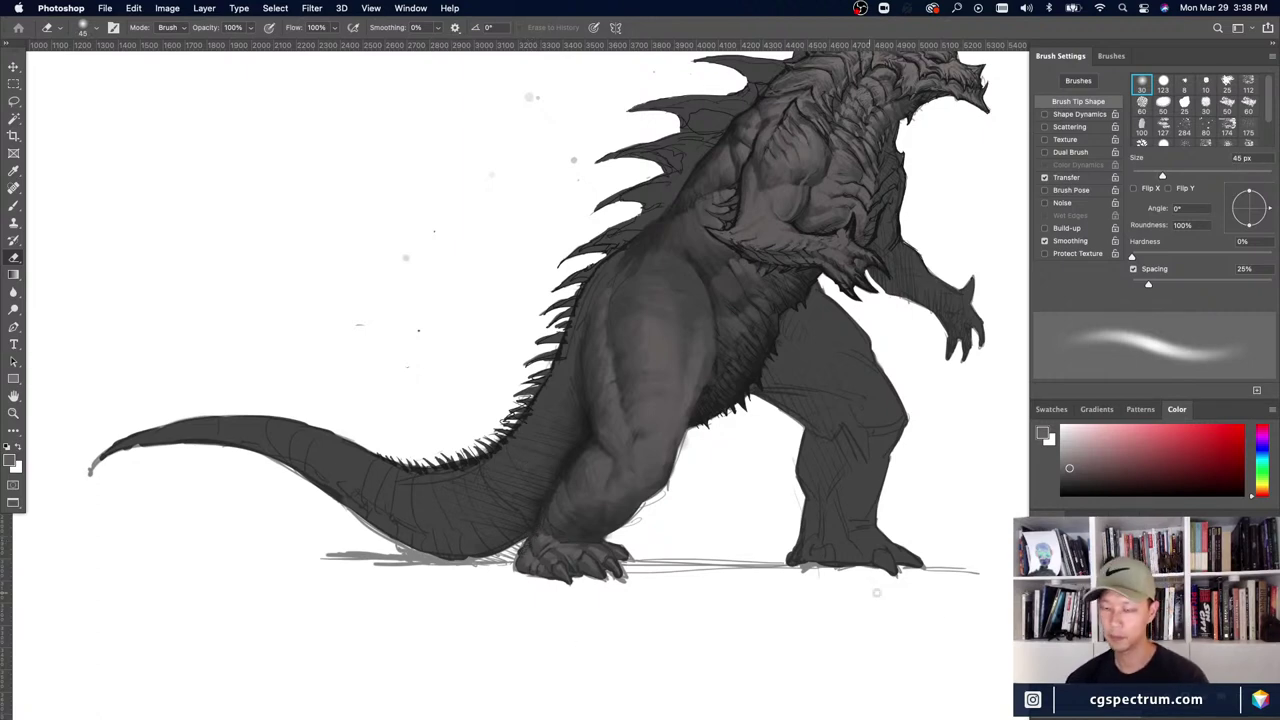
pyautogui.press('b')
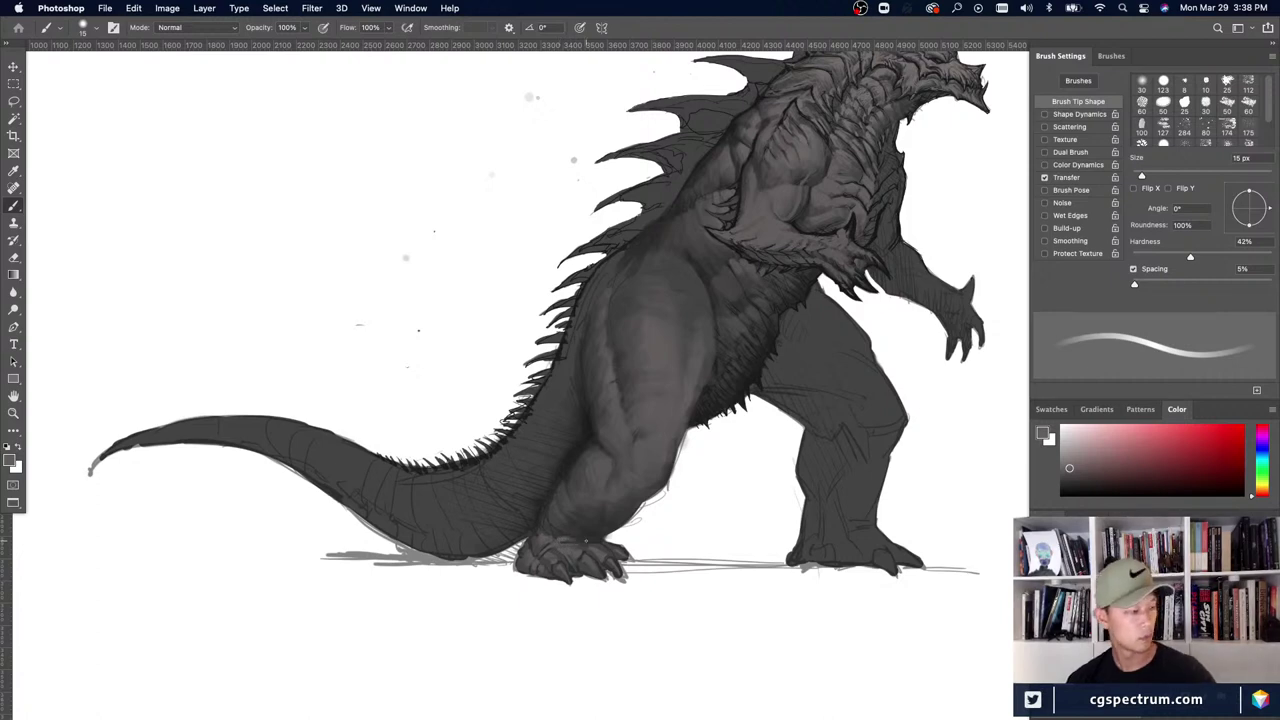
pyautogui.press(']')
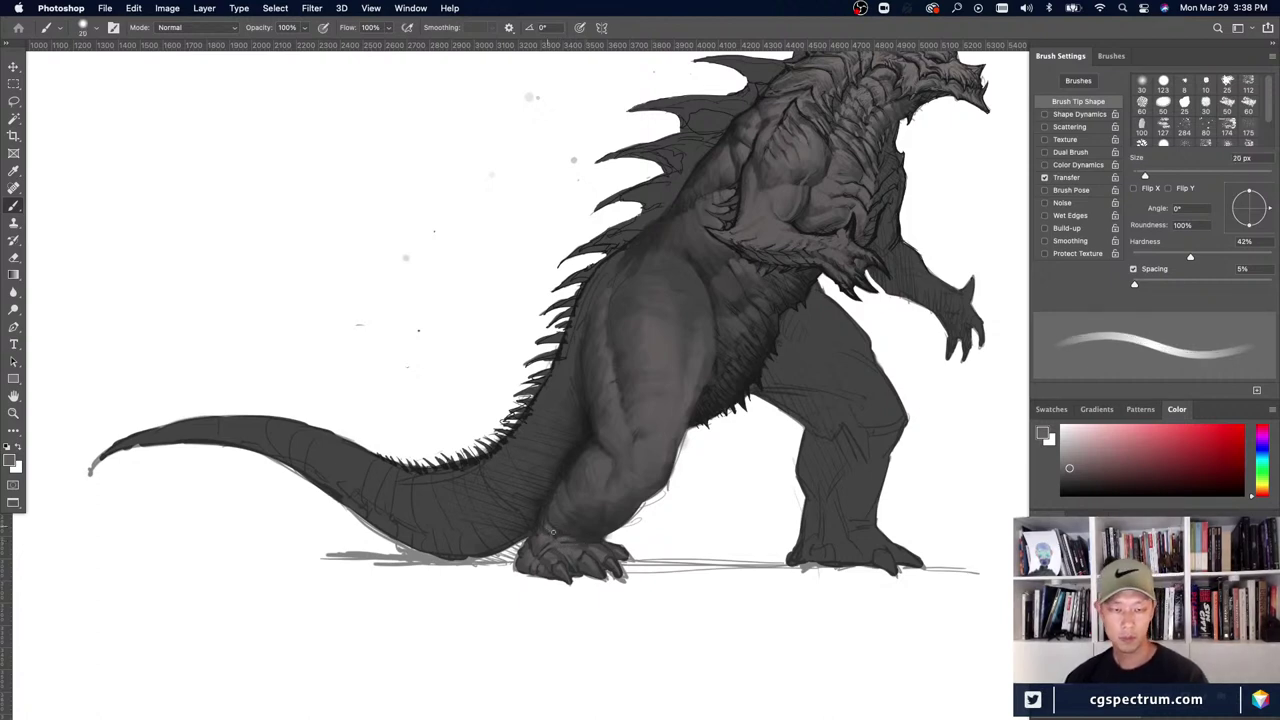
pyautogui.press('e')
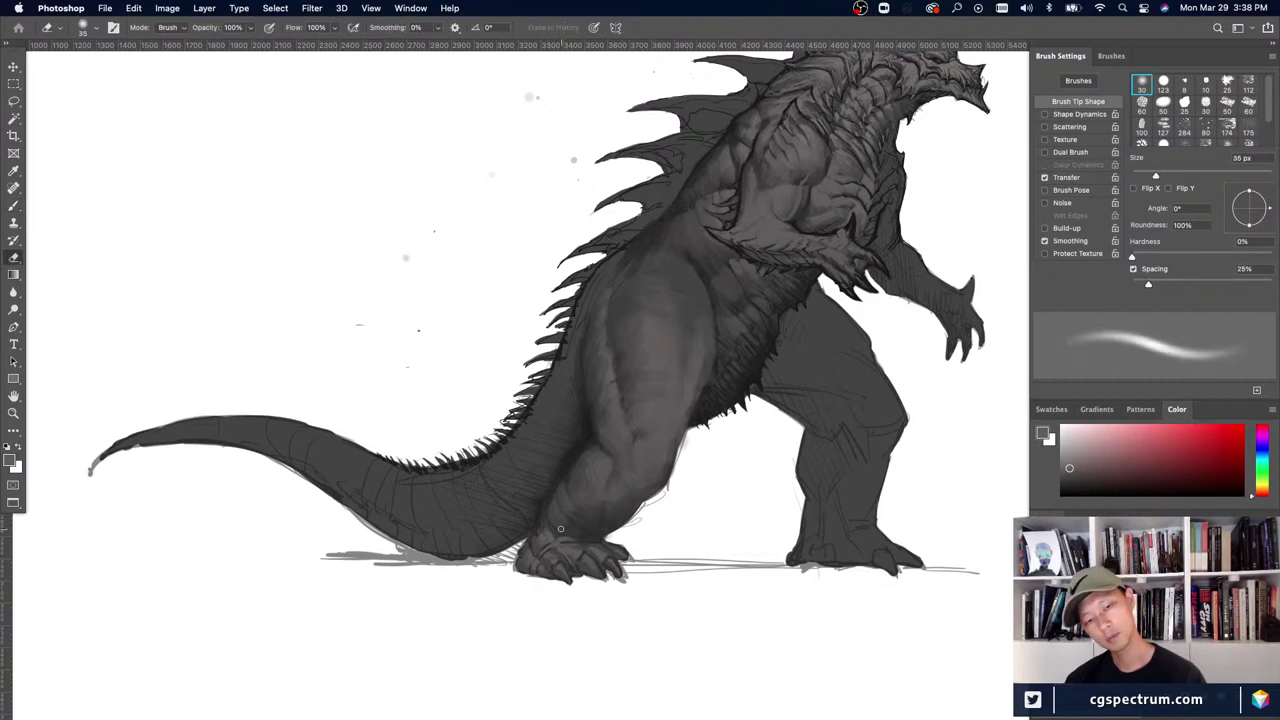
pyautogui.press('b')
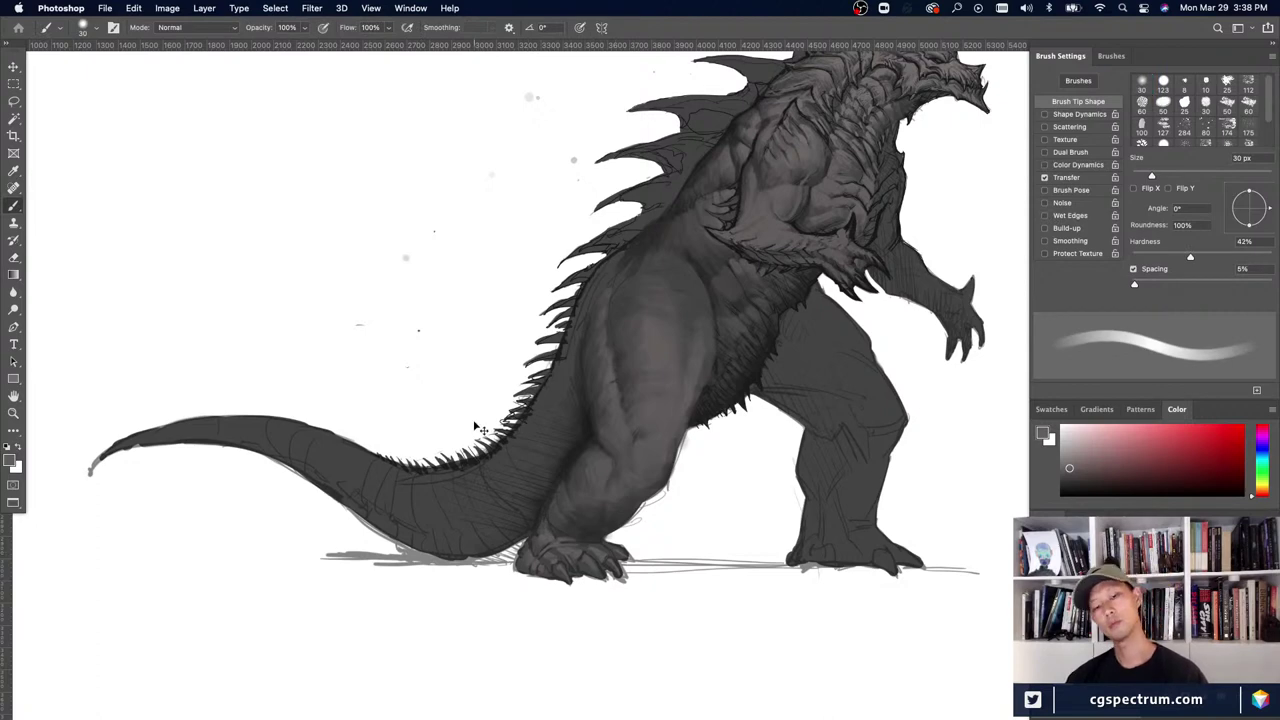
# - Paint lighter grey strokes over the top of the near thigh, enlarging the brush to 40 and 45 px
pyautogui.press('super+minus')
pyautogui.press('super+minus')
pyautogui.scroll(4, 652, 385)
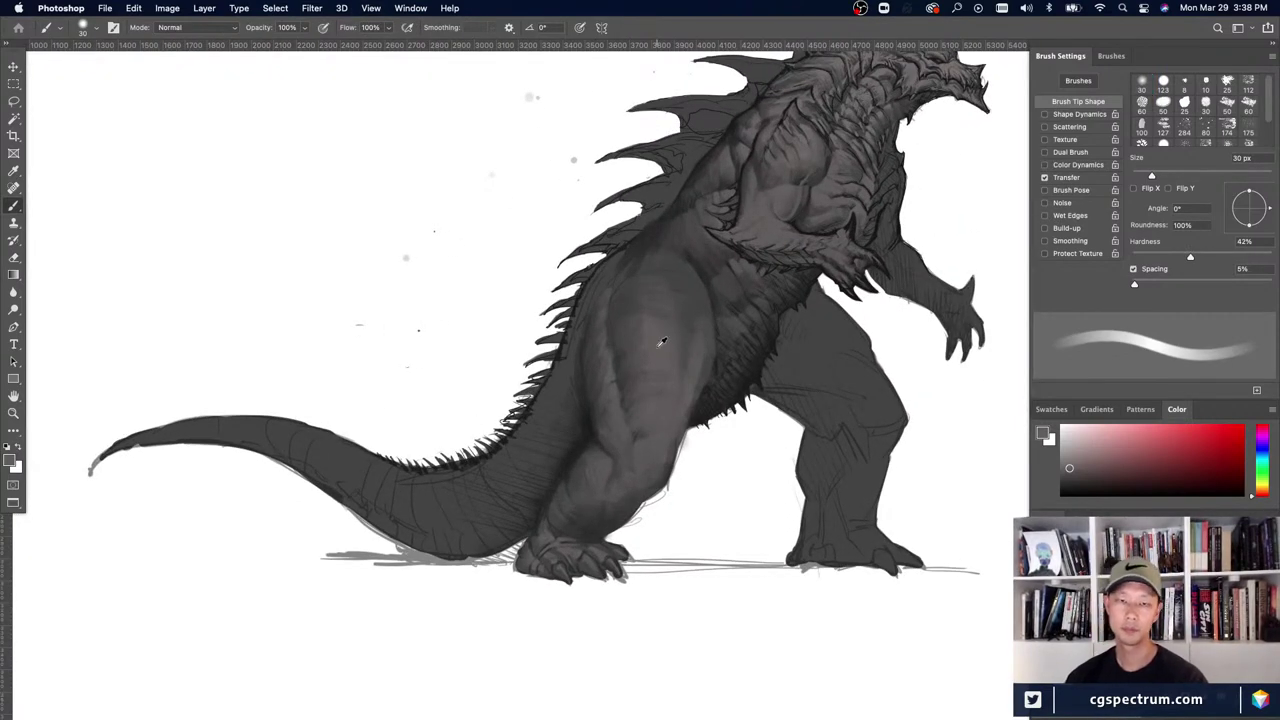
pyautogui.scroll(3, 648, 384)
pyautogui.press(']')
pyautogui.press(']')
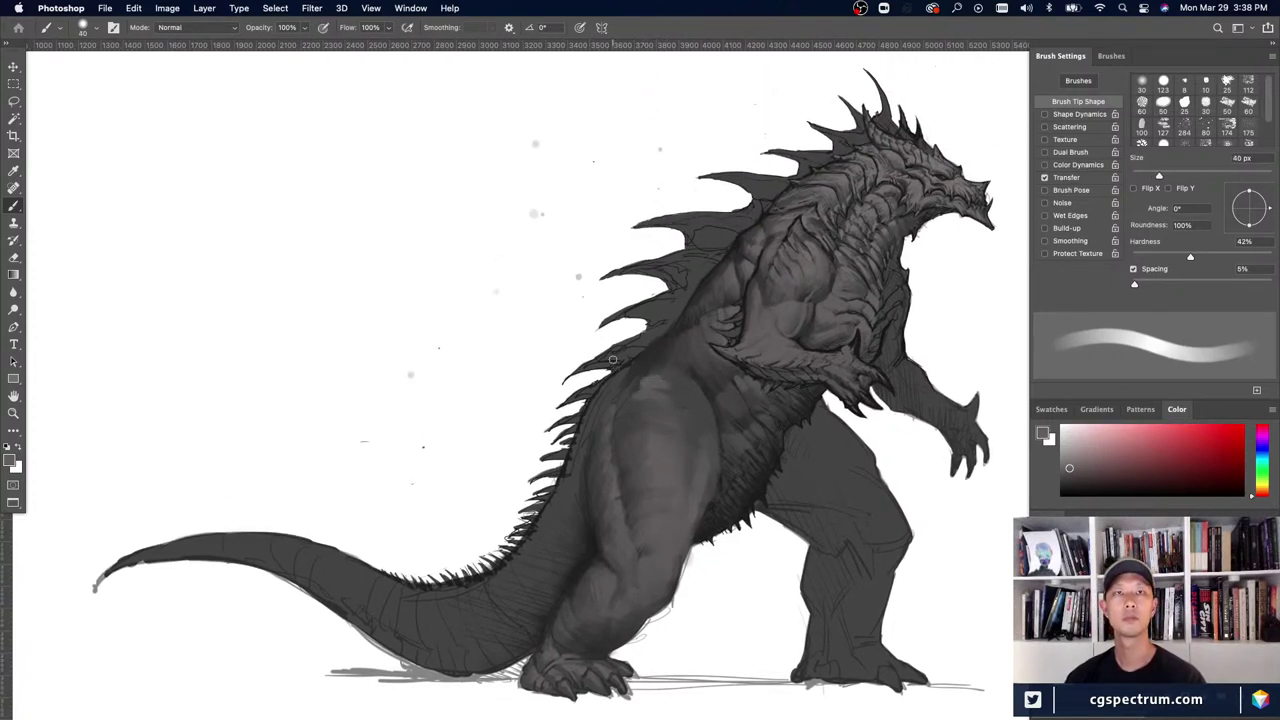
pyautogui.press(']')
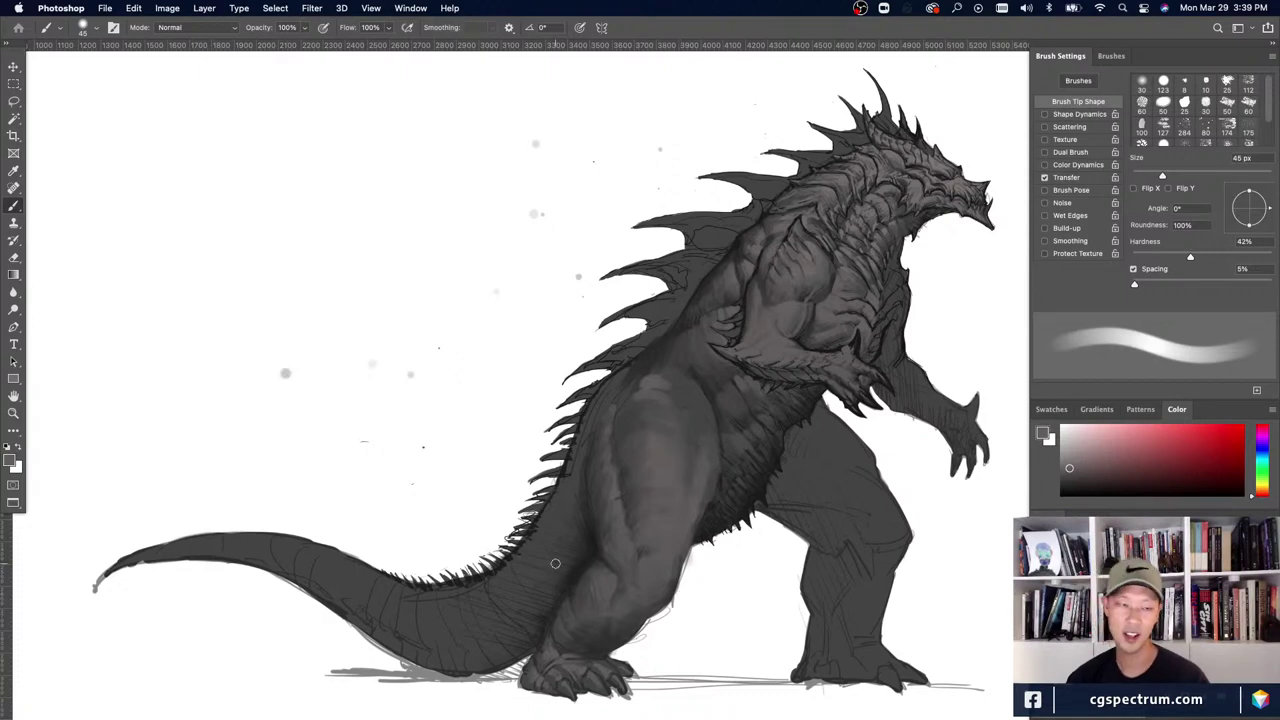
# - Erase the stray dark grey dab in the blank area above the tail with a 35 px eraser
pyautogui.press('e')
pyautogui.moveTo(294, 380); pyautogui.dragTo(276, 370)
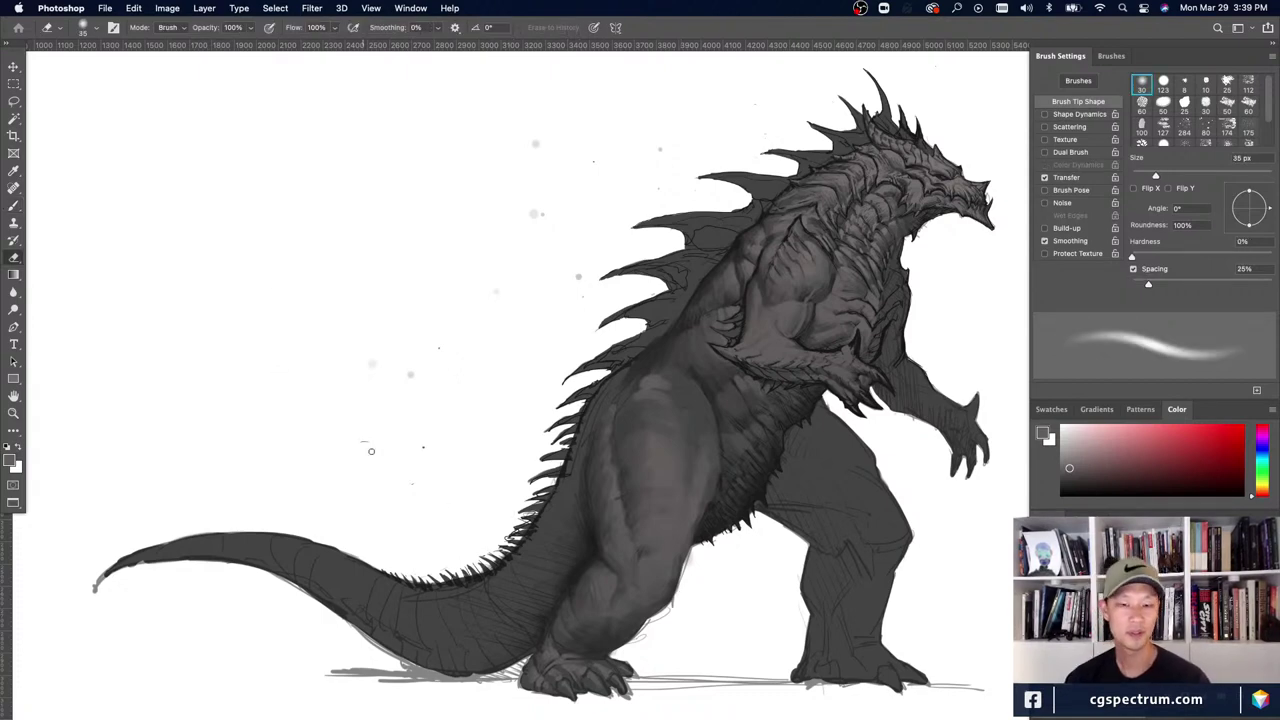
pyautogui.press('b')
# - Refine the highlight on the near upper thigh and hip, alternating a soft 45 px eraser with a 35 to 50 px brush
pyautogui.moveTo(574, 667); pyautogui.dragTo(531, 587)
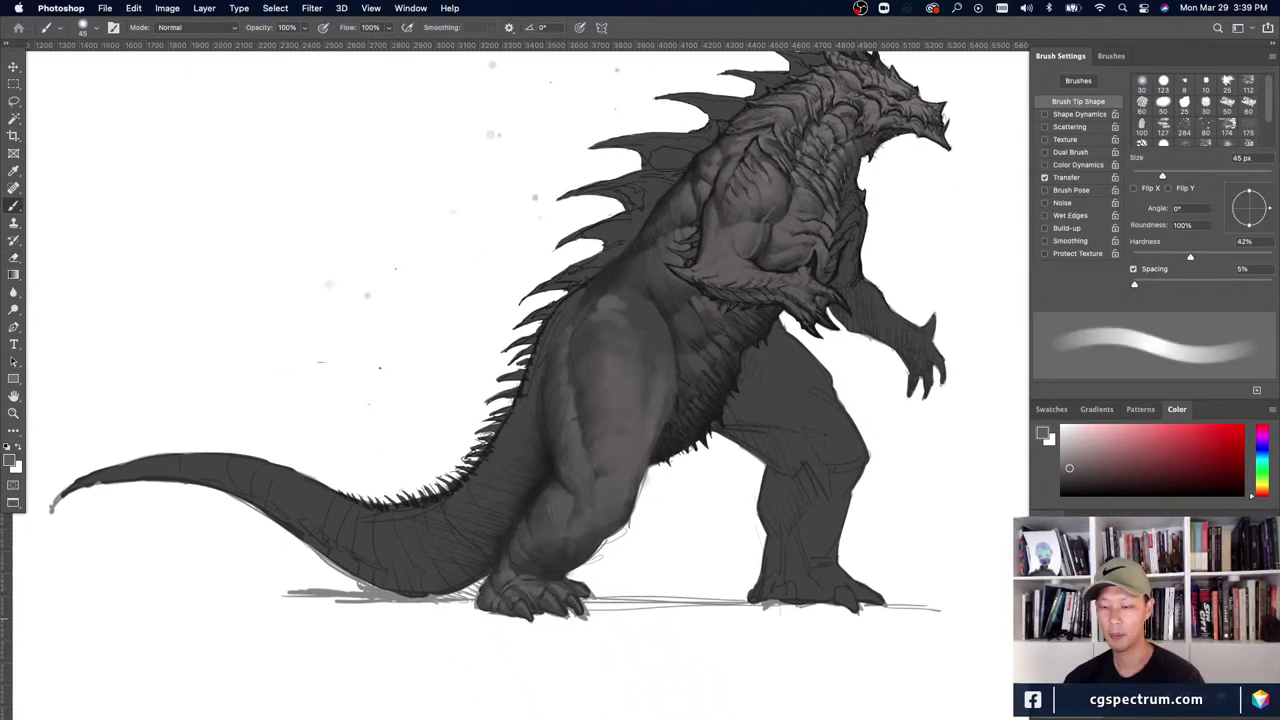
pyautogui.press('e')
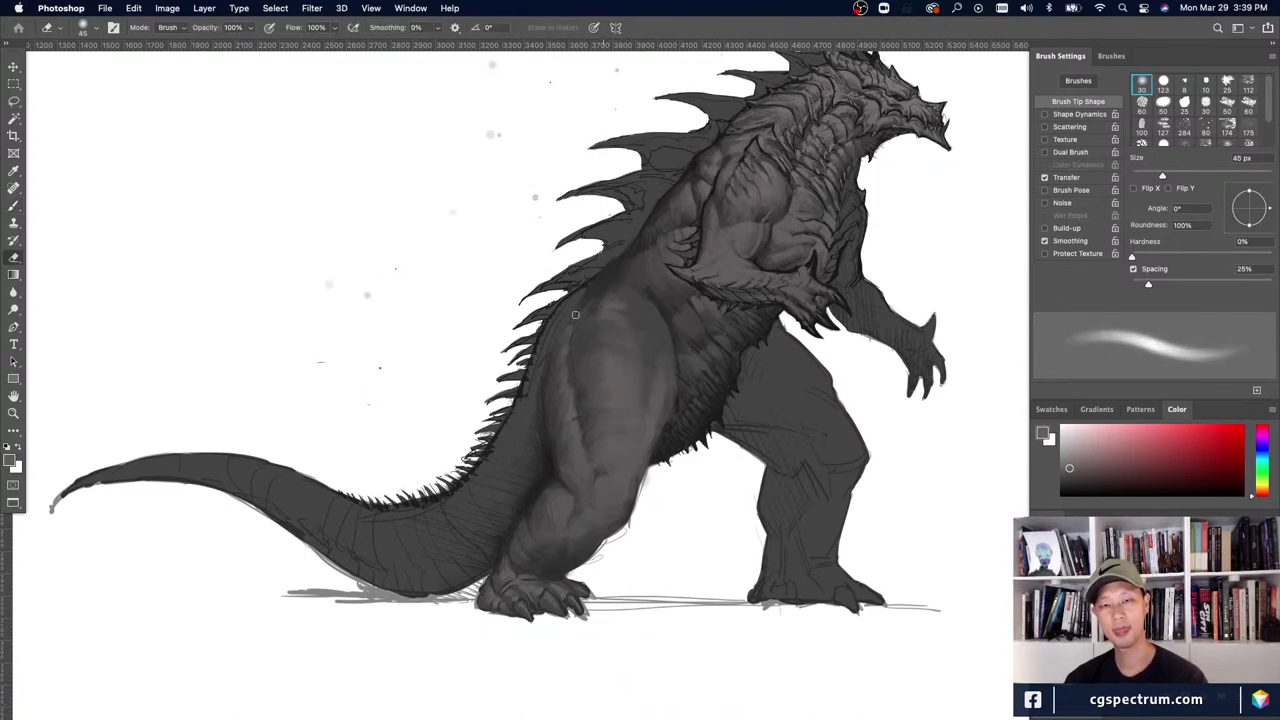
pyautogui.press('b')
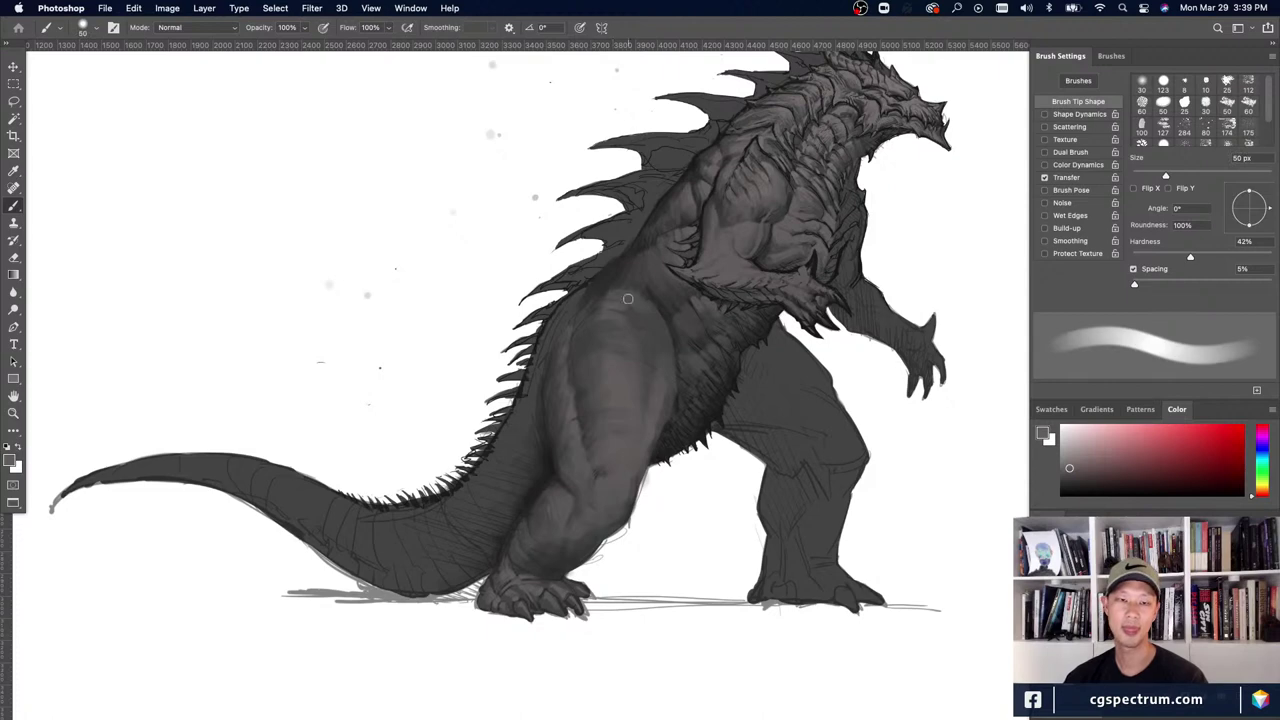
pyautogui.press('[')
pyautogui.press('[')
pyautogui.press('[')
pyautogui.moveTo(588, 293); pyautogui.dragTo(590, 315)
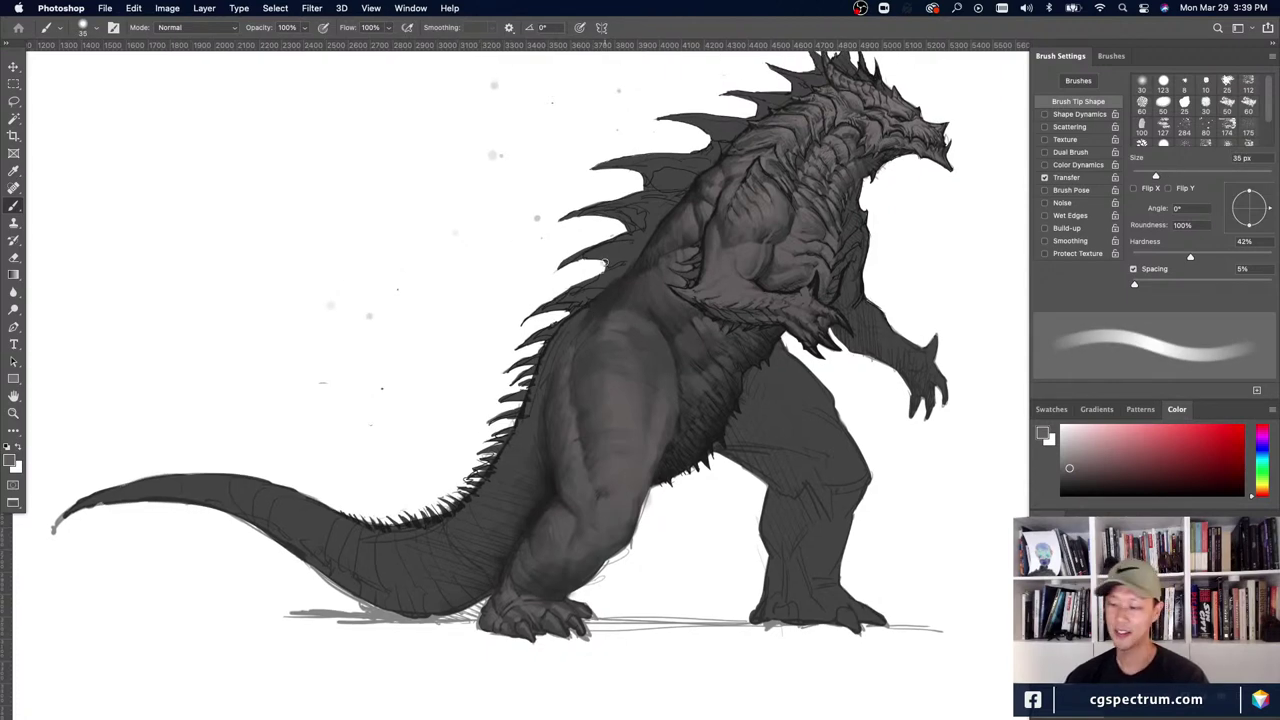
pyautogui.press('e')
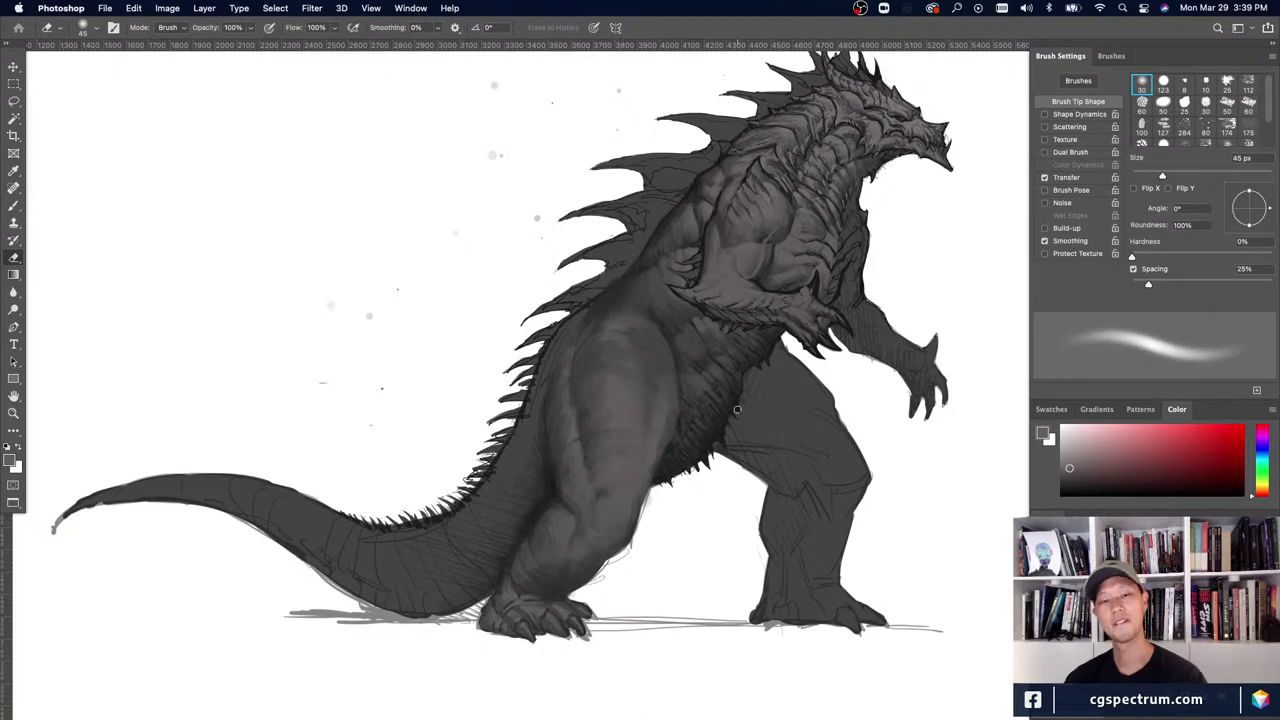
pyautogui.press('b')
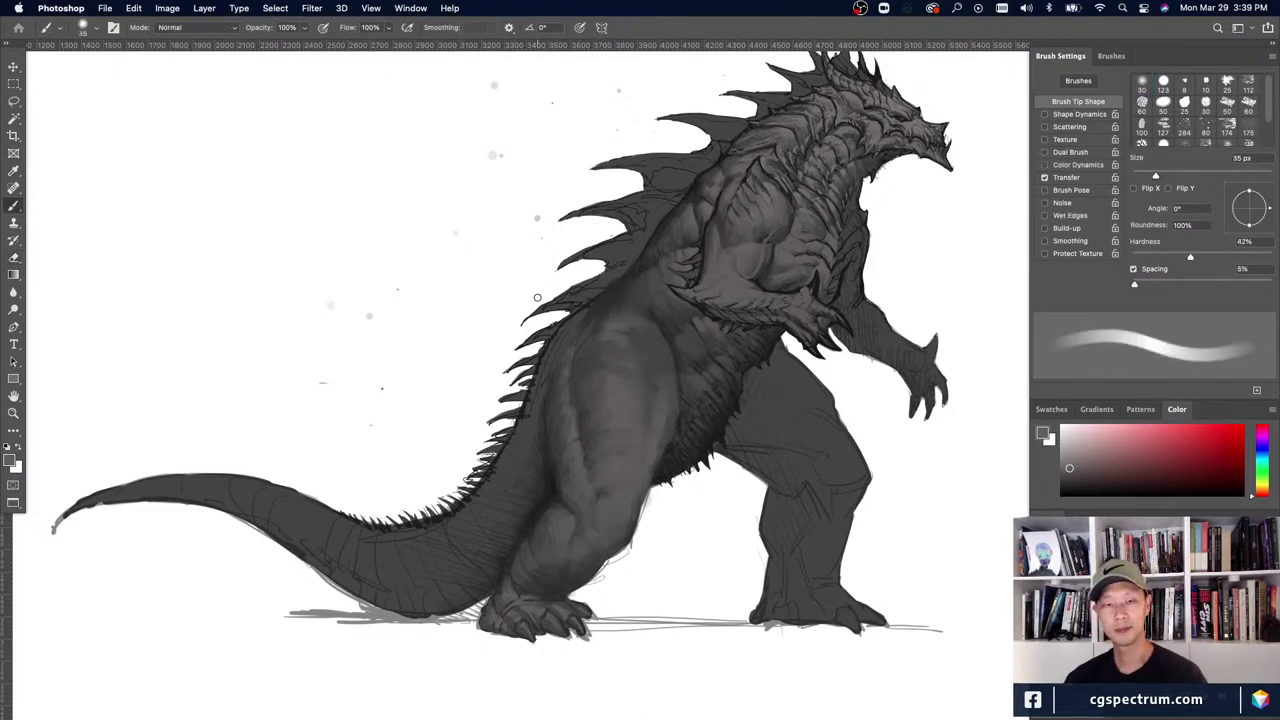
# - Check the whole creature and compare the near thigh with and without the last two edits
pyautogui.press('super+minus')
pyautogui.press('super+minus')
pyautogui.press('super+equal')
pyautogui.press('super+equal')
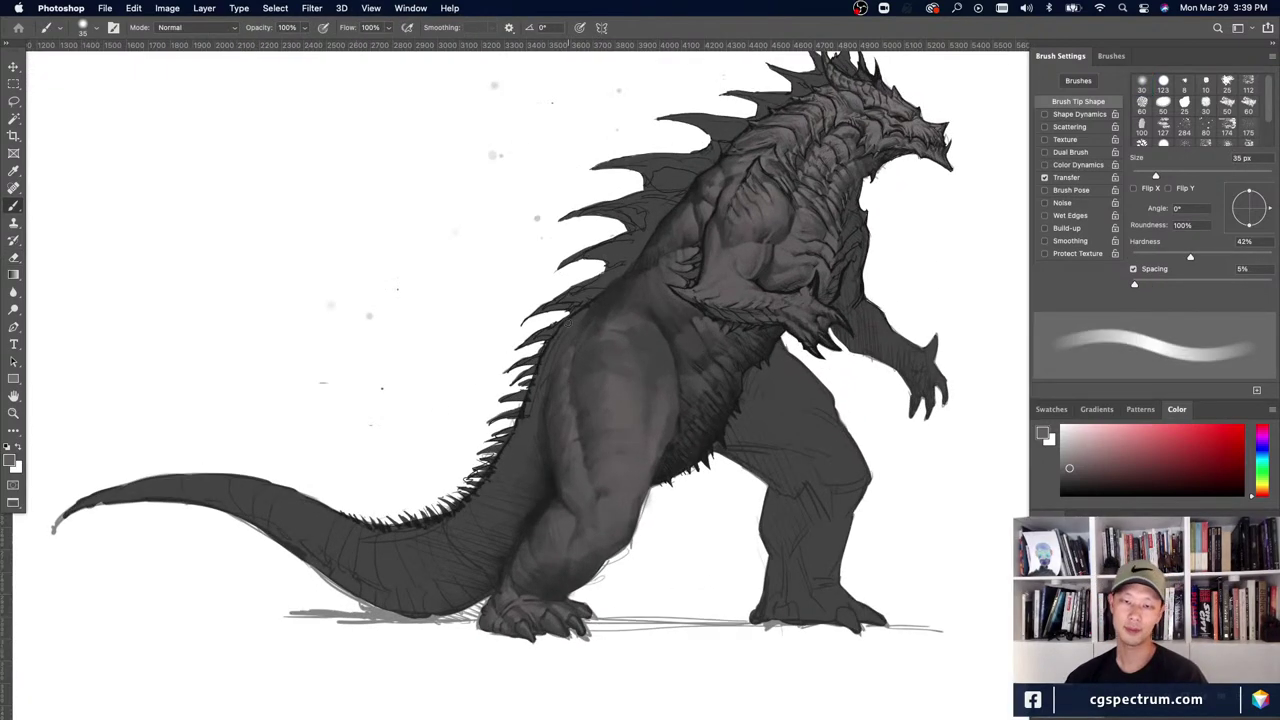
pyautogui.press('super+z')
pyautogui.press('super+z')
pyautogui.press('super+shift+z')
pyautogui.press('super+shift+z')
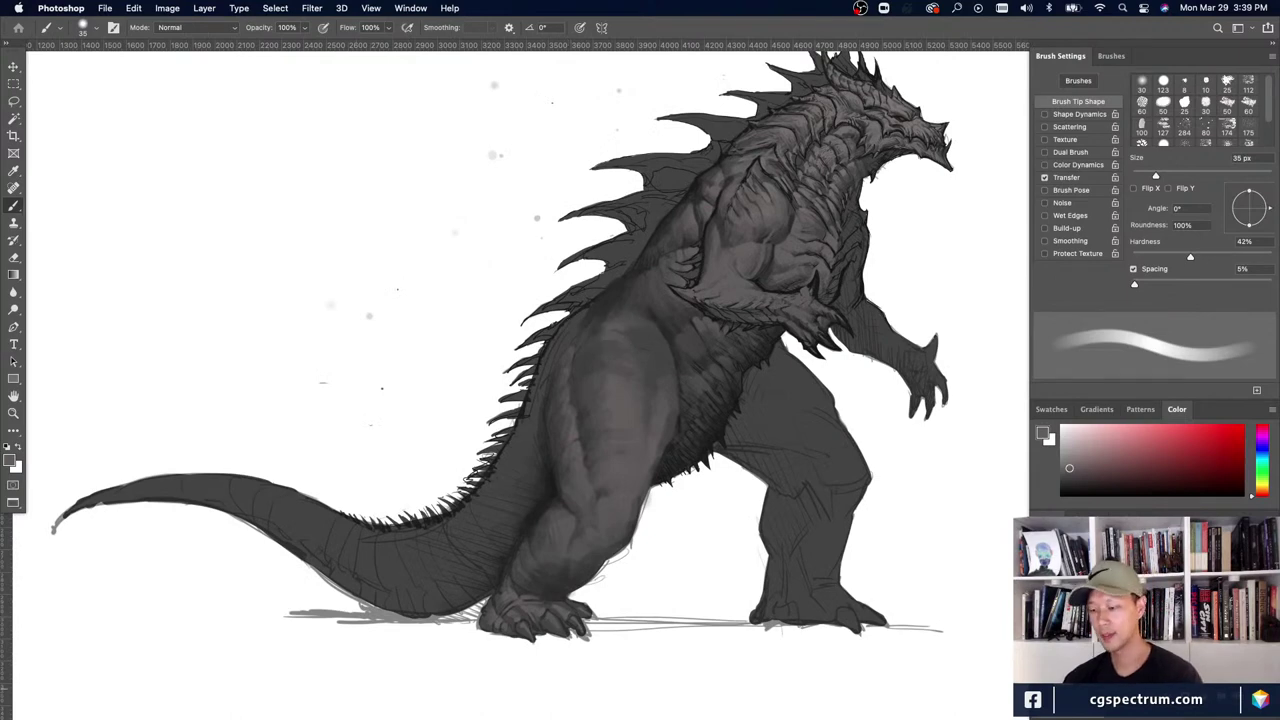
# - Place grey test dabs in the blank area behind the back spines with the 35 px brush
pyautogui.moveTo(671, 506); pyautogui.dragTo(514, 546)
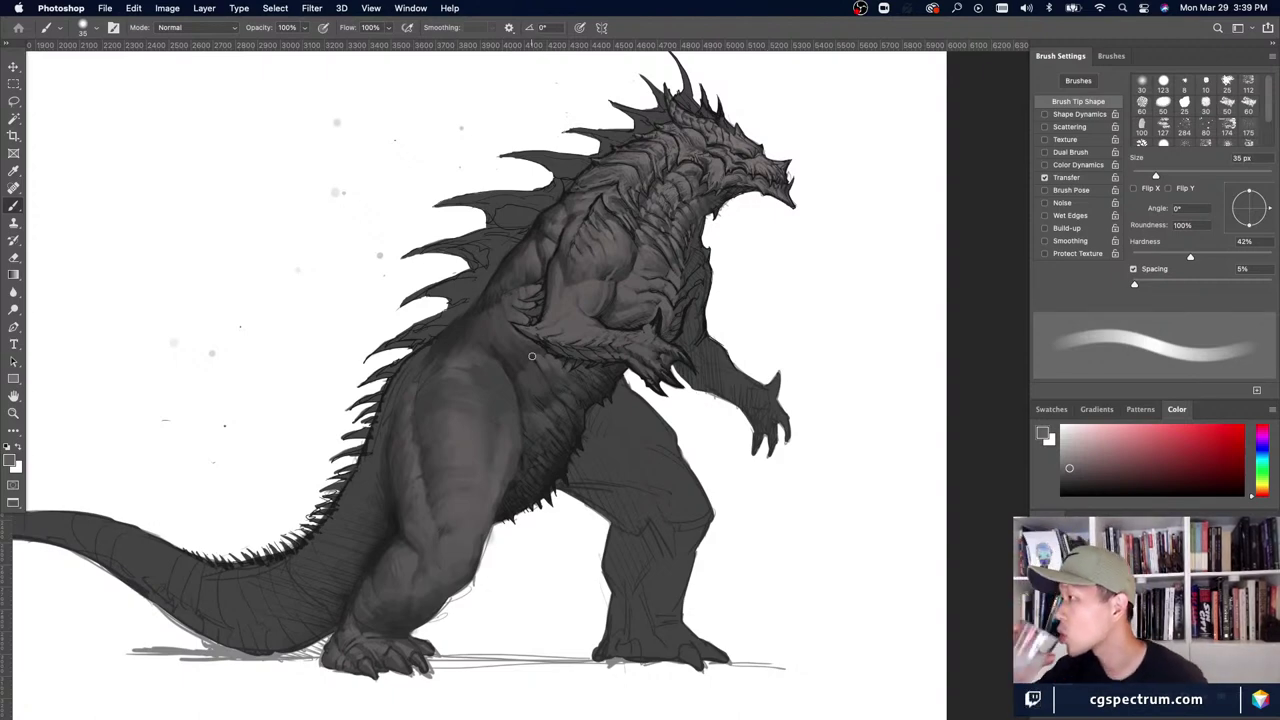
pyautogui.moveTo(532, 356); pyautogui.dragTo(532, 356)
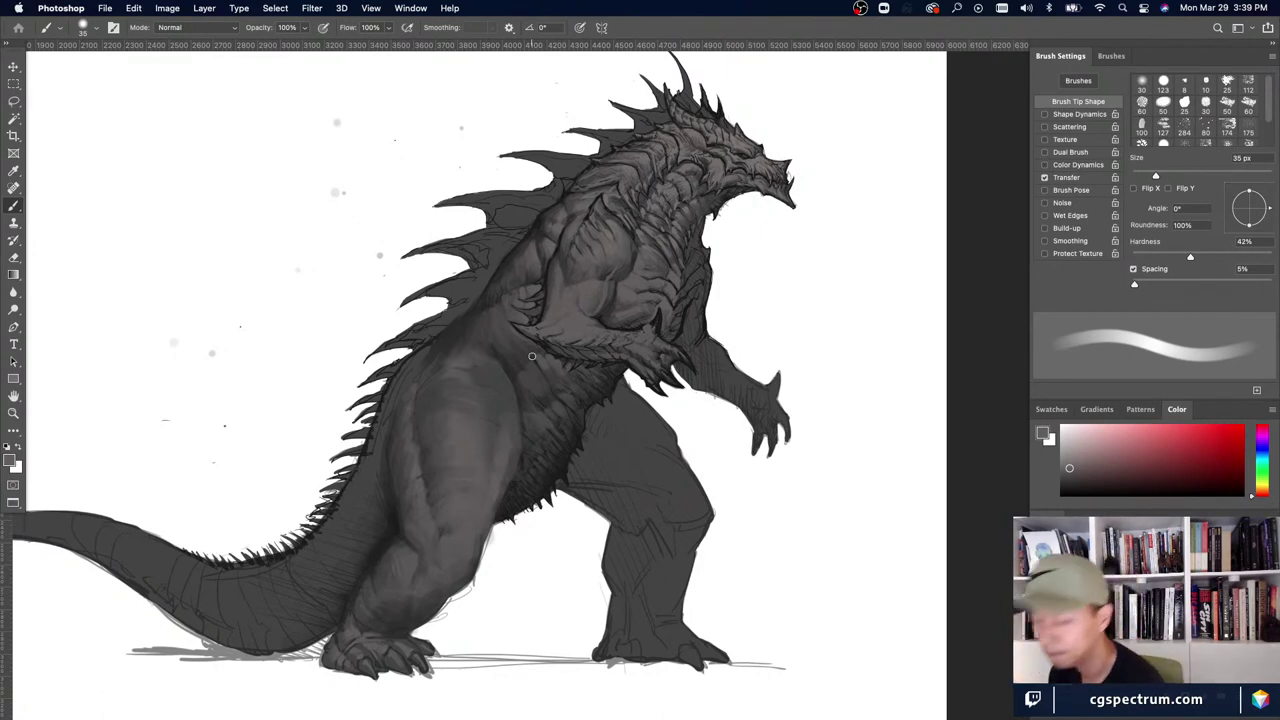
pyautogui.click(325, 130)
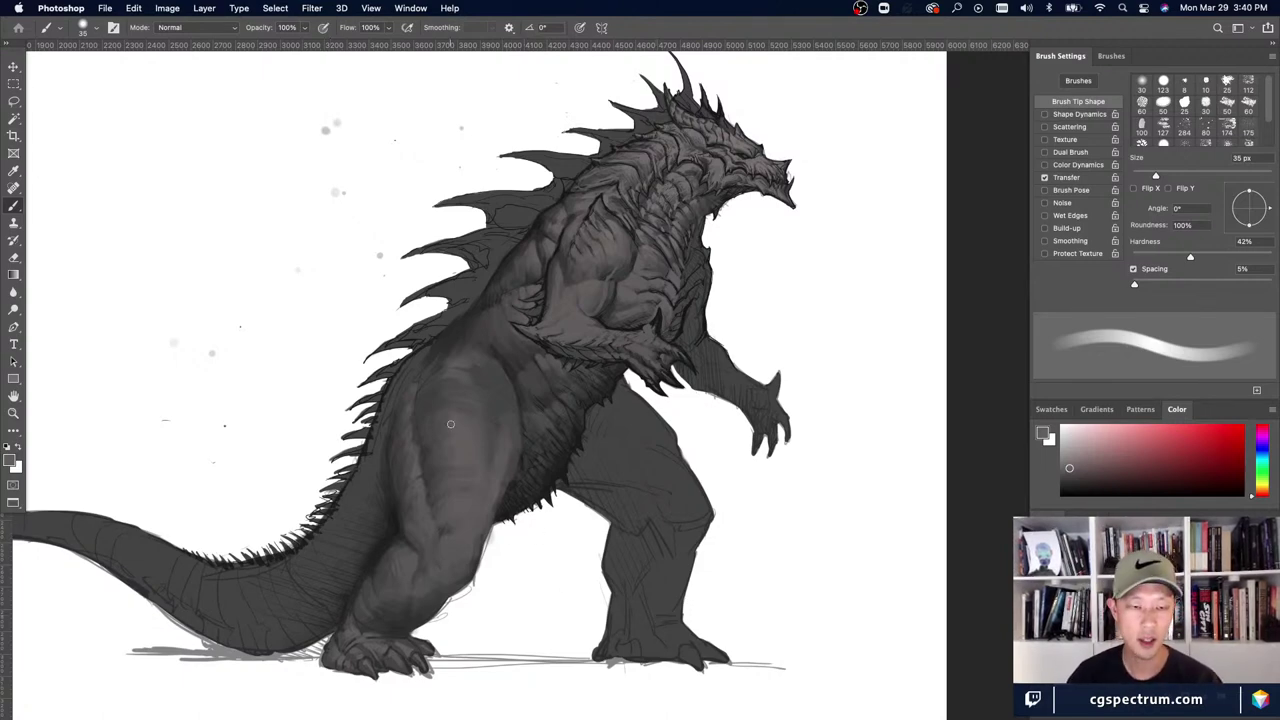
pyautogui.moveTo(555, 528); pyautogui.dragTo(501, 480)
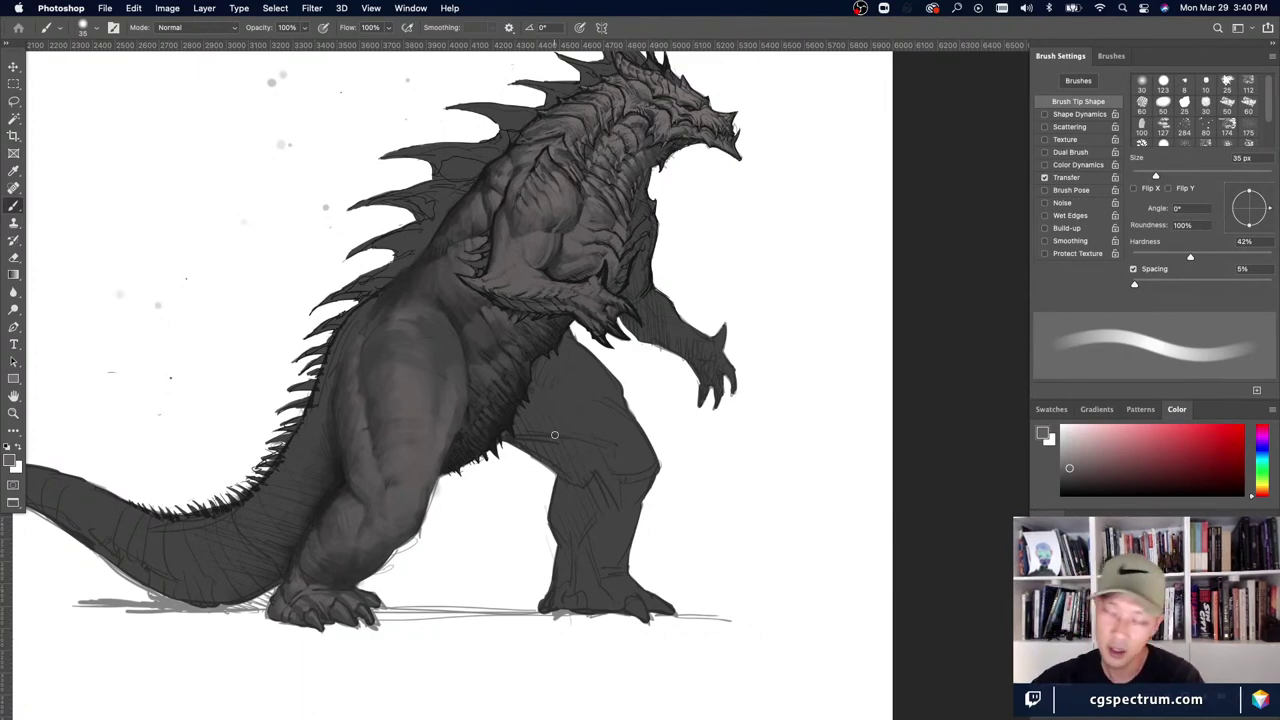
pyautogui.click(229, 243)
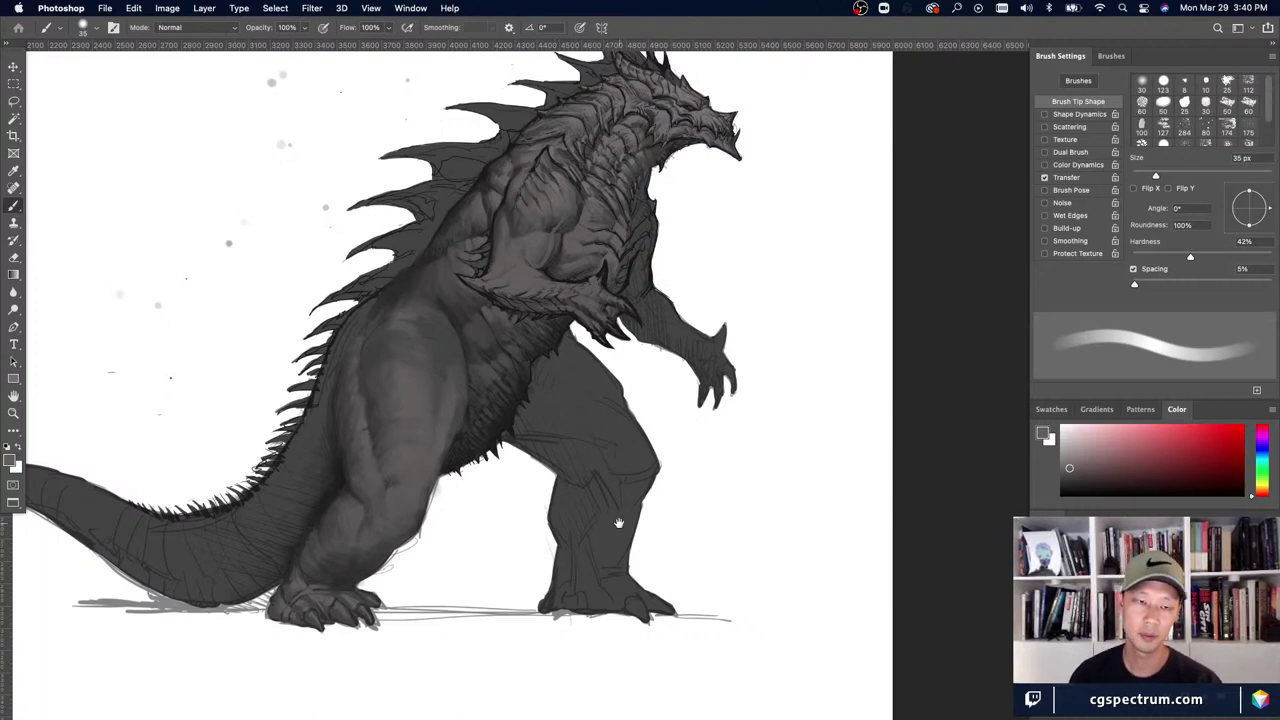
pyautogui.moveTo(602, 484); pyautogui.dragTo(616, 519)
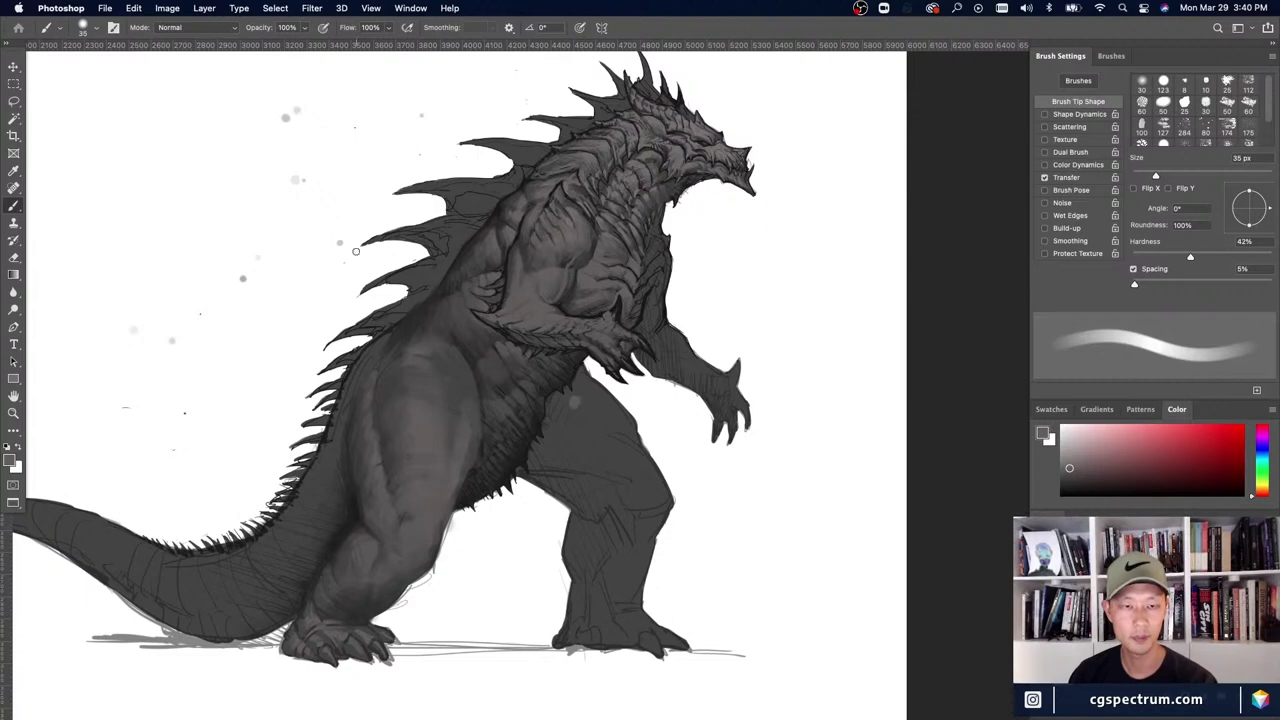
# - Sample a dark grey from the belly and block in lighter muscle planes on the far upper thigh with a 20 to 45 px brush
pyautogui.keyDown('alt'); pyautogui.click(516, 347); pyautogui.keyUp('alt')
pyautogui.press('[')
pyautogui.press('[')
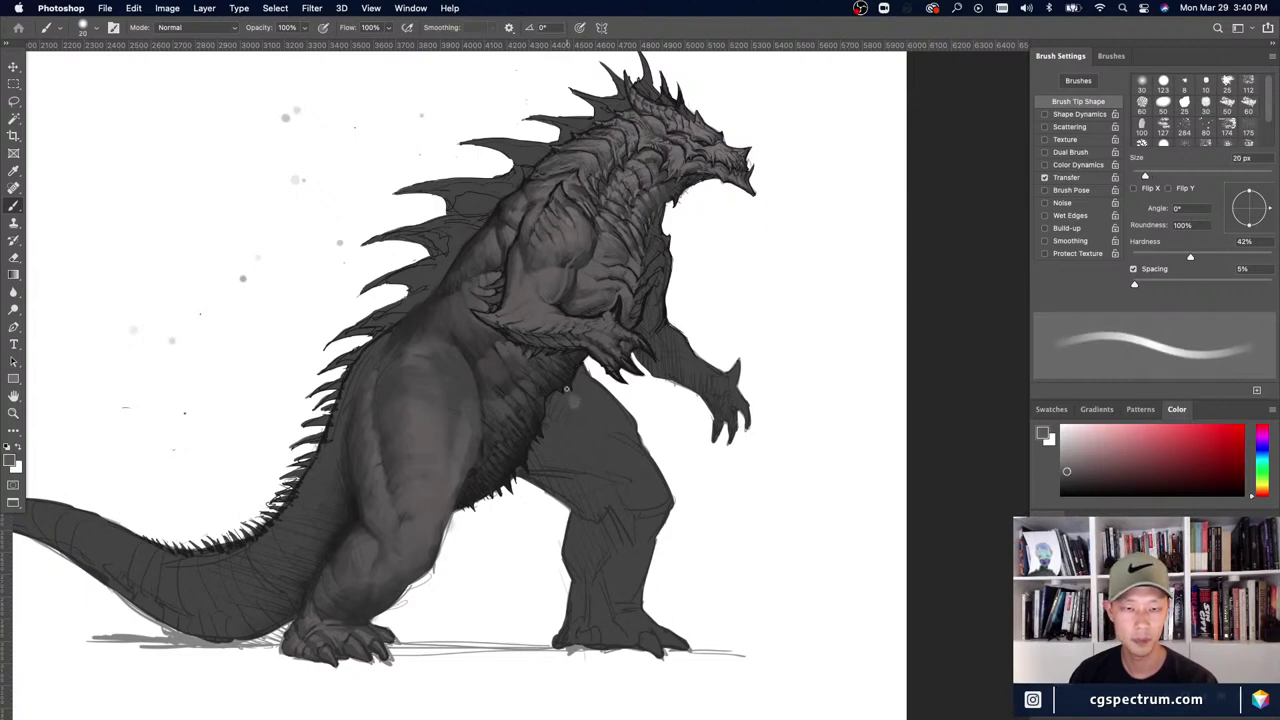
pyautogui.press(']')
pyautogui.press(']')
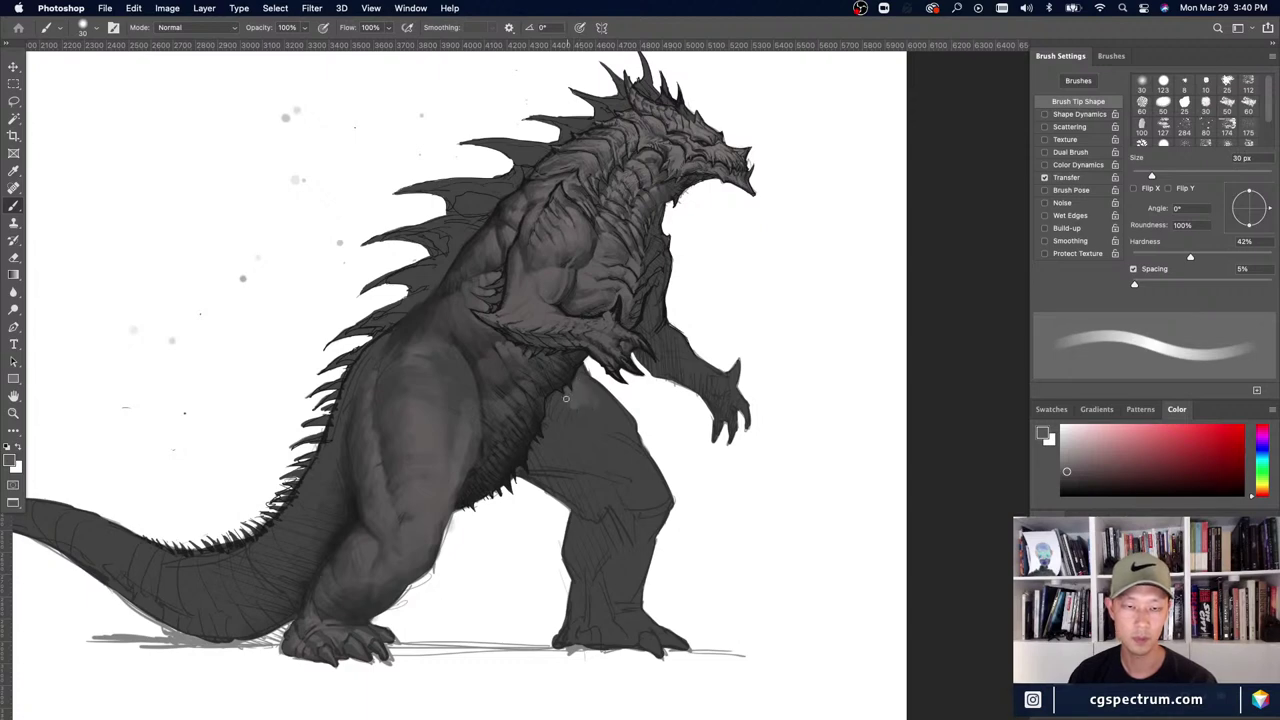
pyautogui.press(']')
pyautogui.press(']')
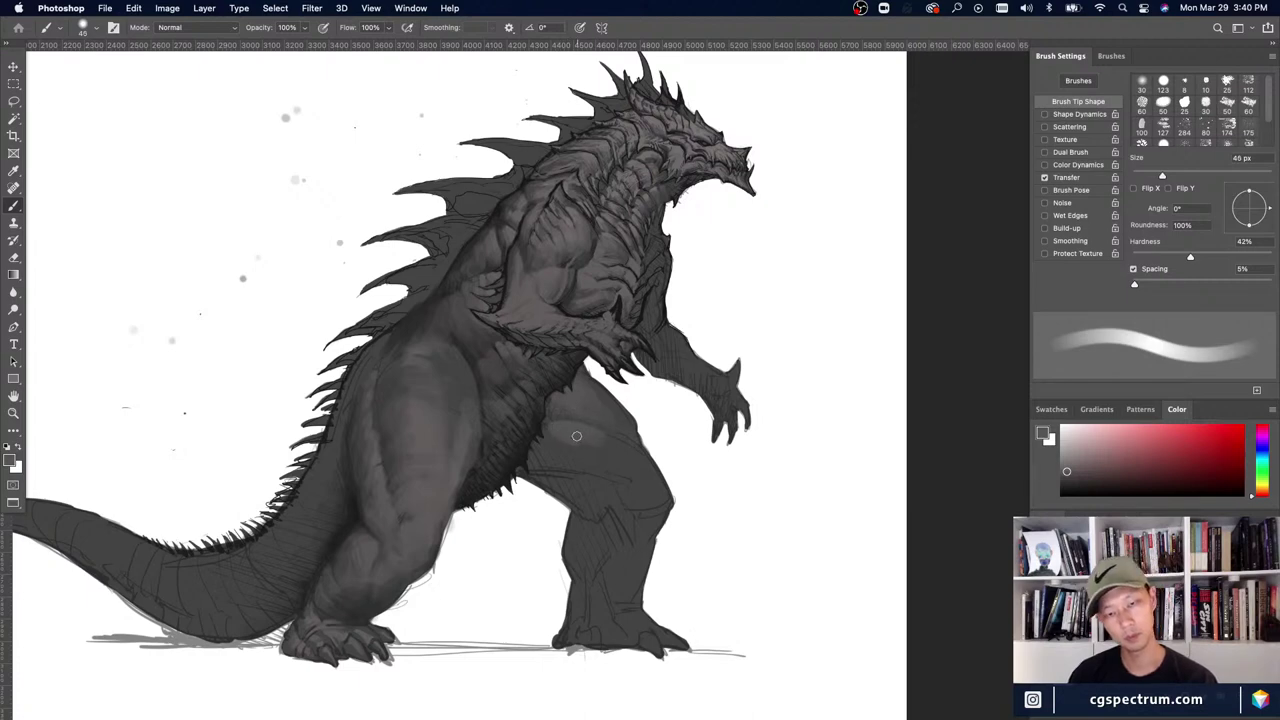
pyautogui.press(']')
pyautogui.press('[')
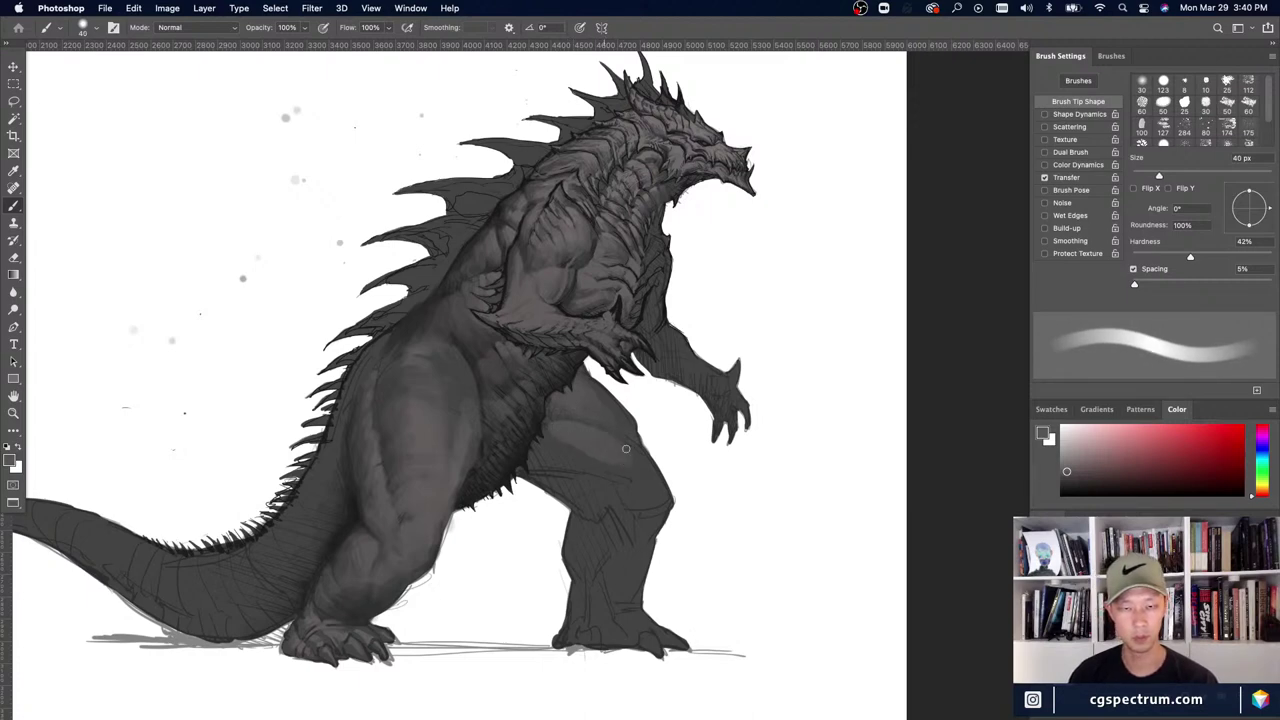
pyautogui.press(']')
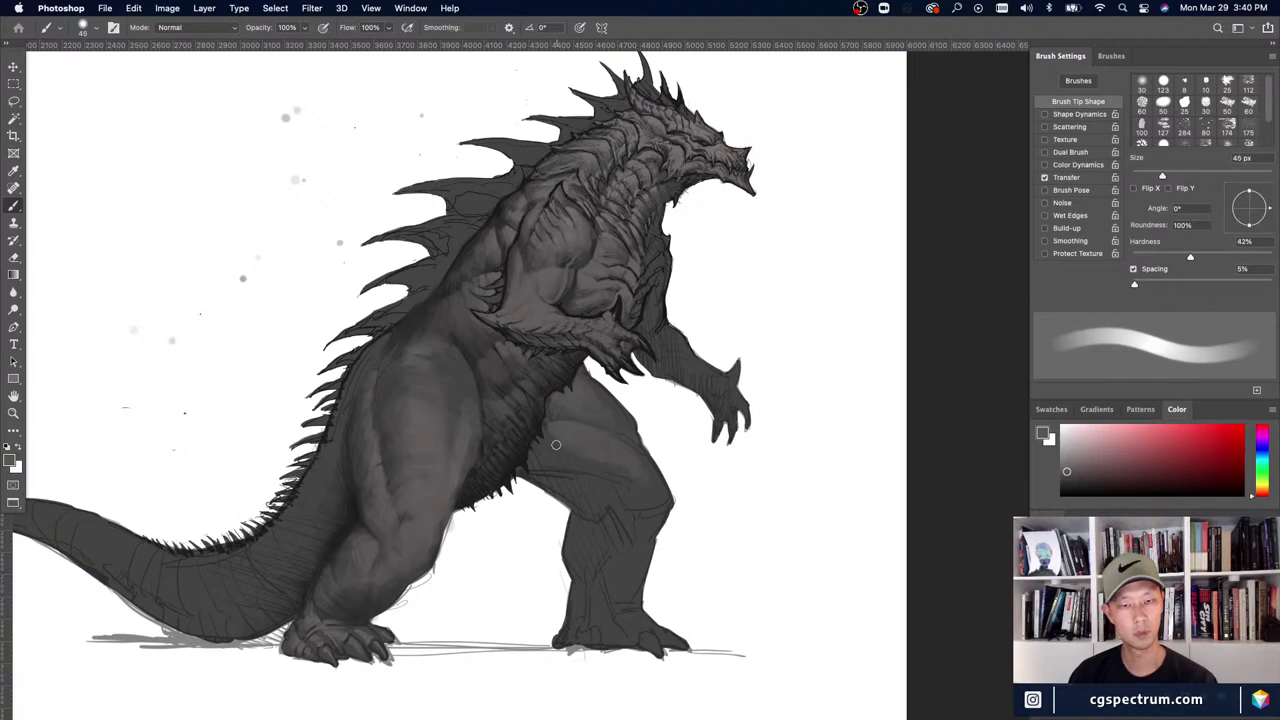
# - Paint the lighter kneecap form on the far leg with a 30 to 40 px brush
pyautogui.press('[')
pyautogui.press('[')
pyautogui.press('[')
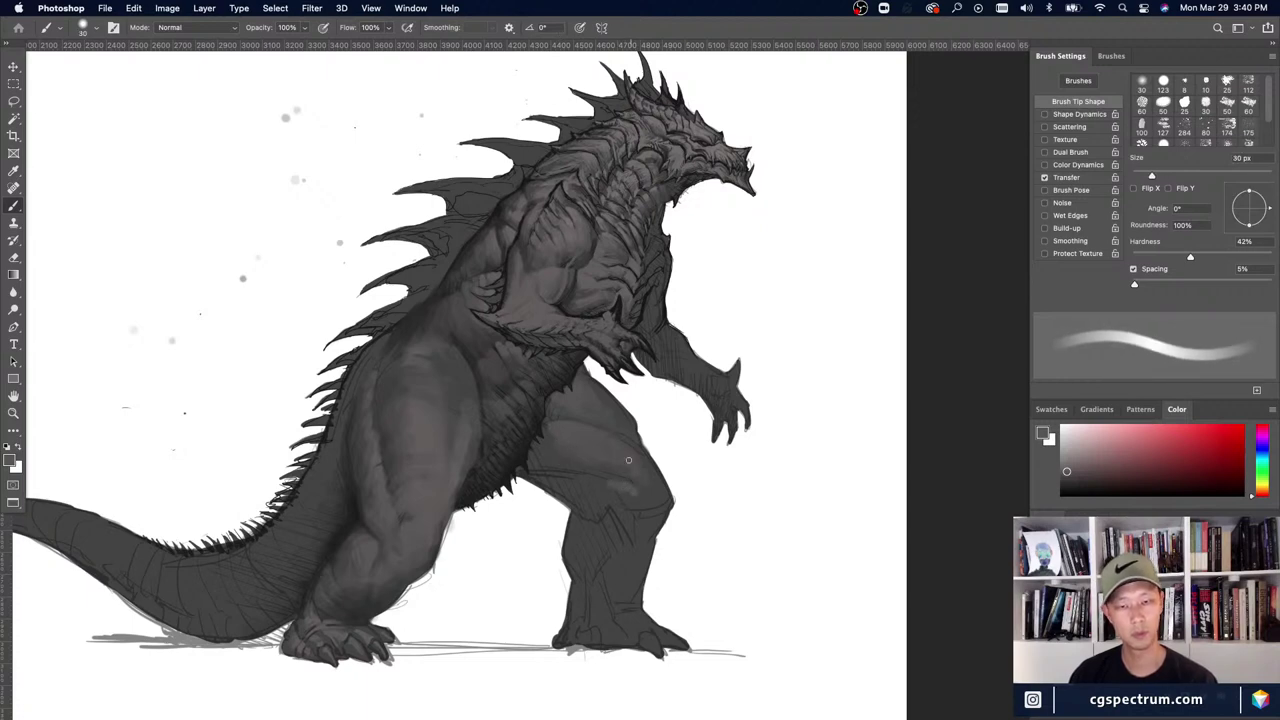
pyautogui.press(']')
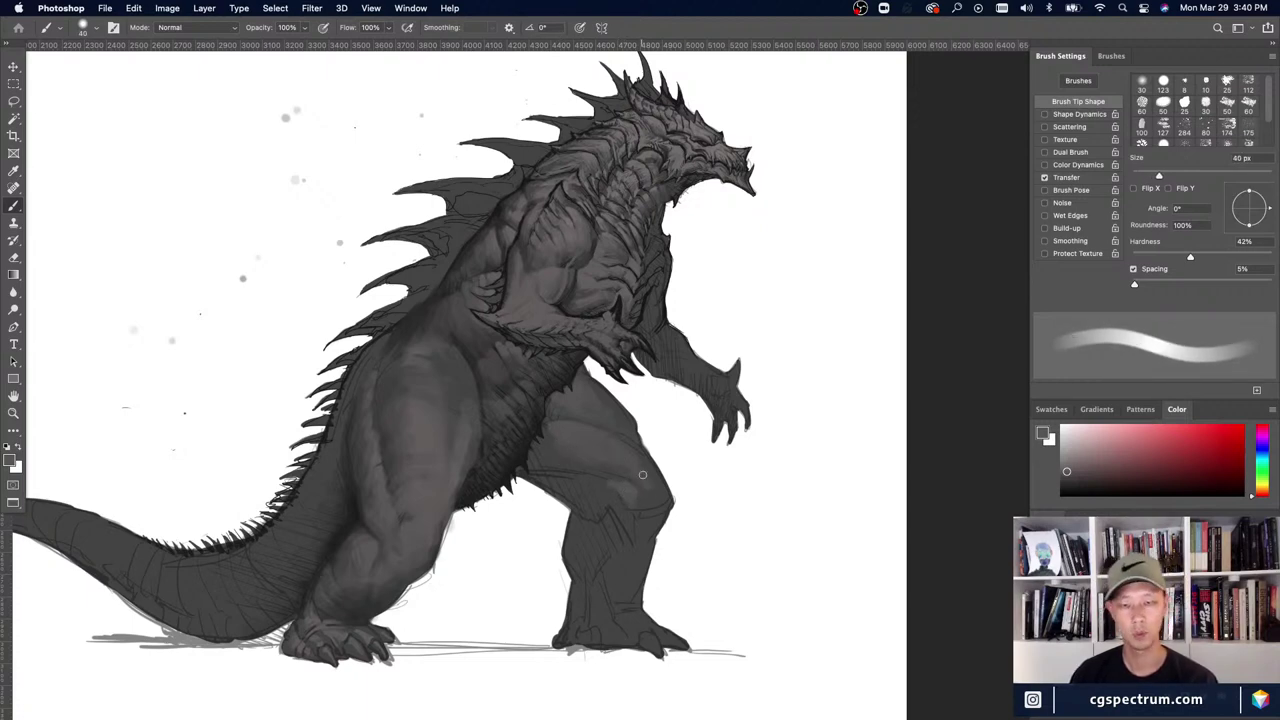
pyautogui.press('[')
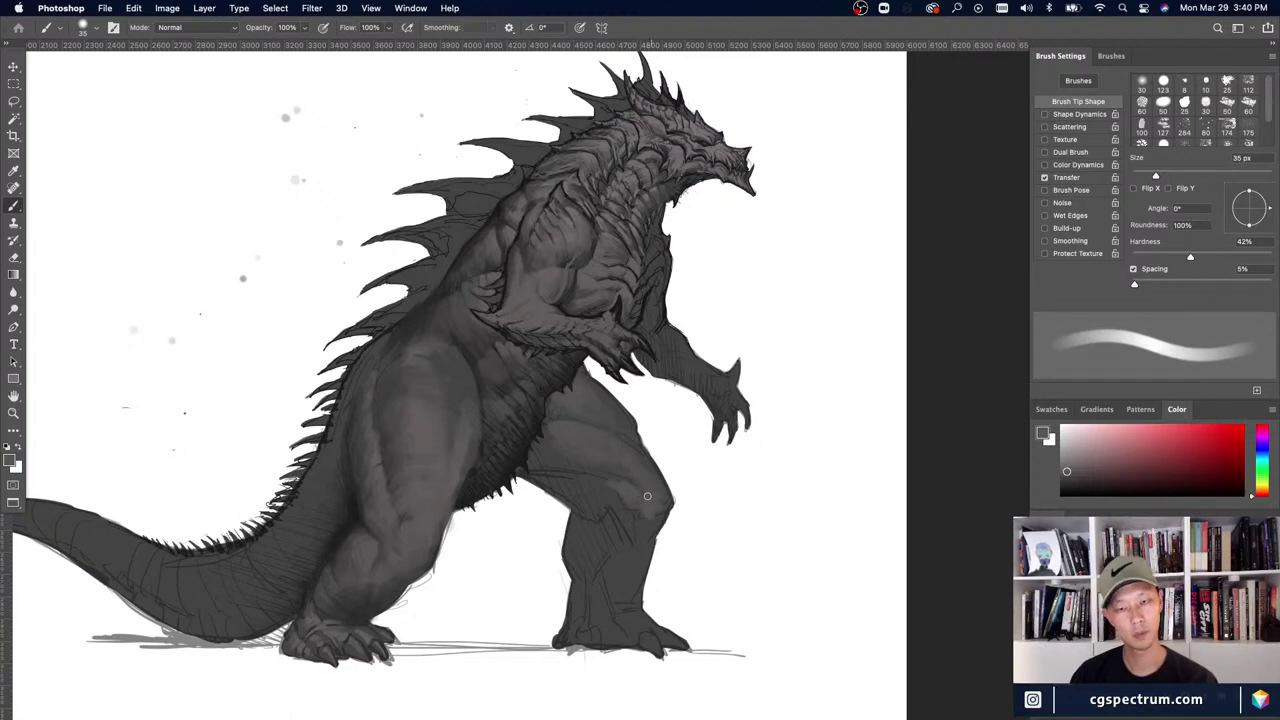
# - Soften the new highlight around the far knee with a soft 50 to 60 px eraser
pyautogui.press('e')
pyautogui.press(']')
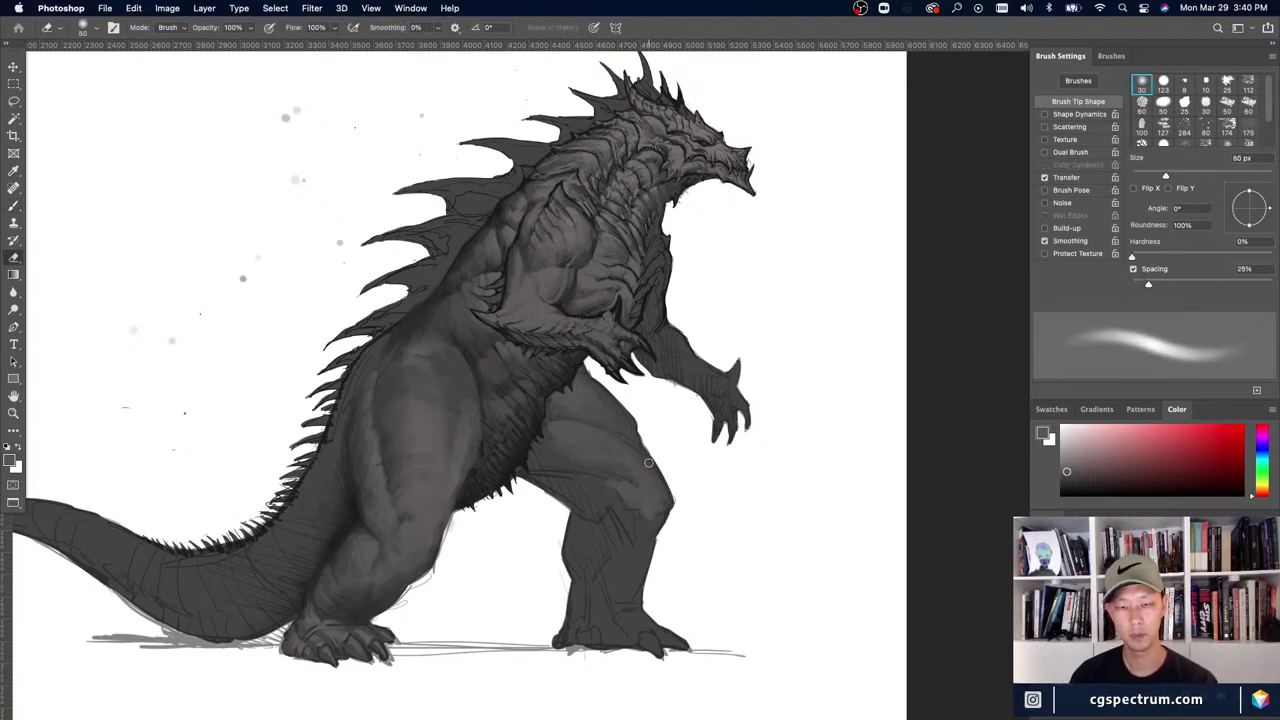
pyautogui.press(']')
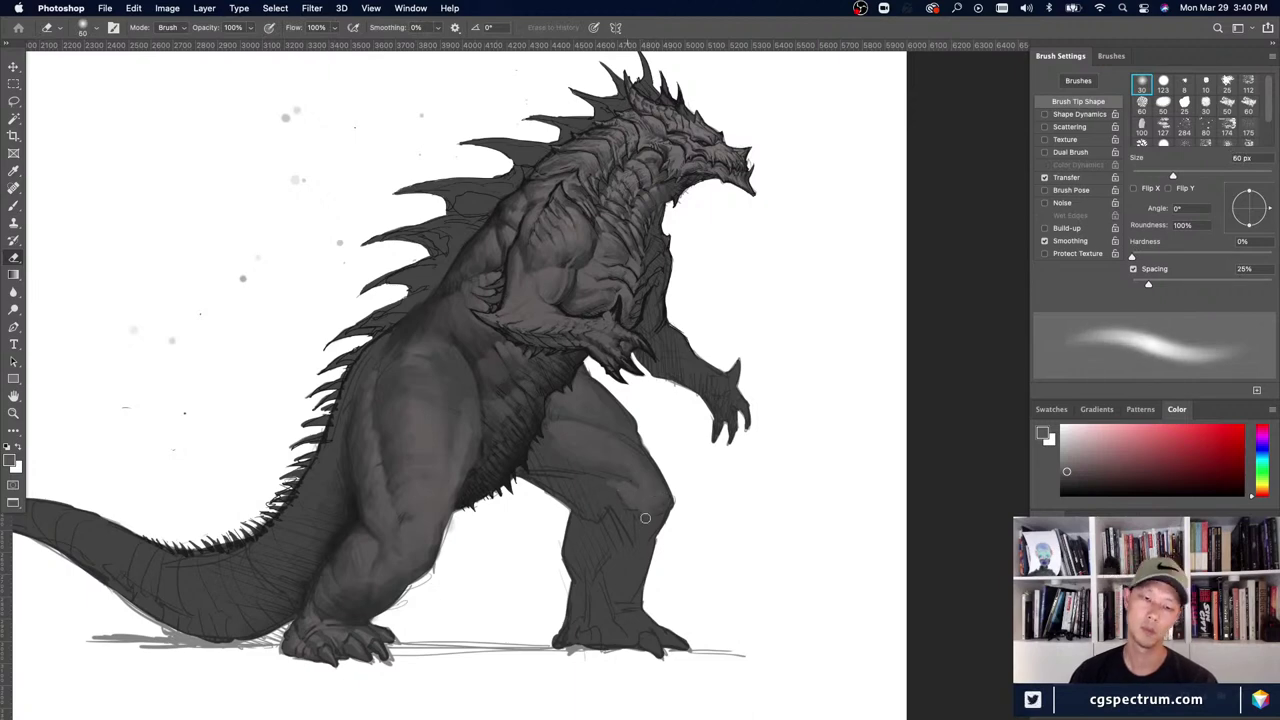
# - Build up the far thigh's middle and underside in grey over the sketch lines, varying the brush from 25 to 50 px
pyautogui.press('b')
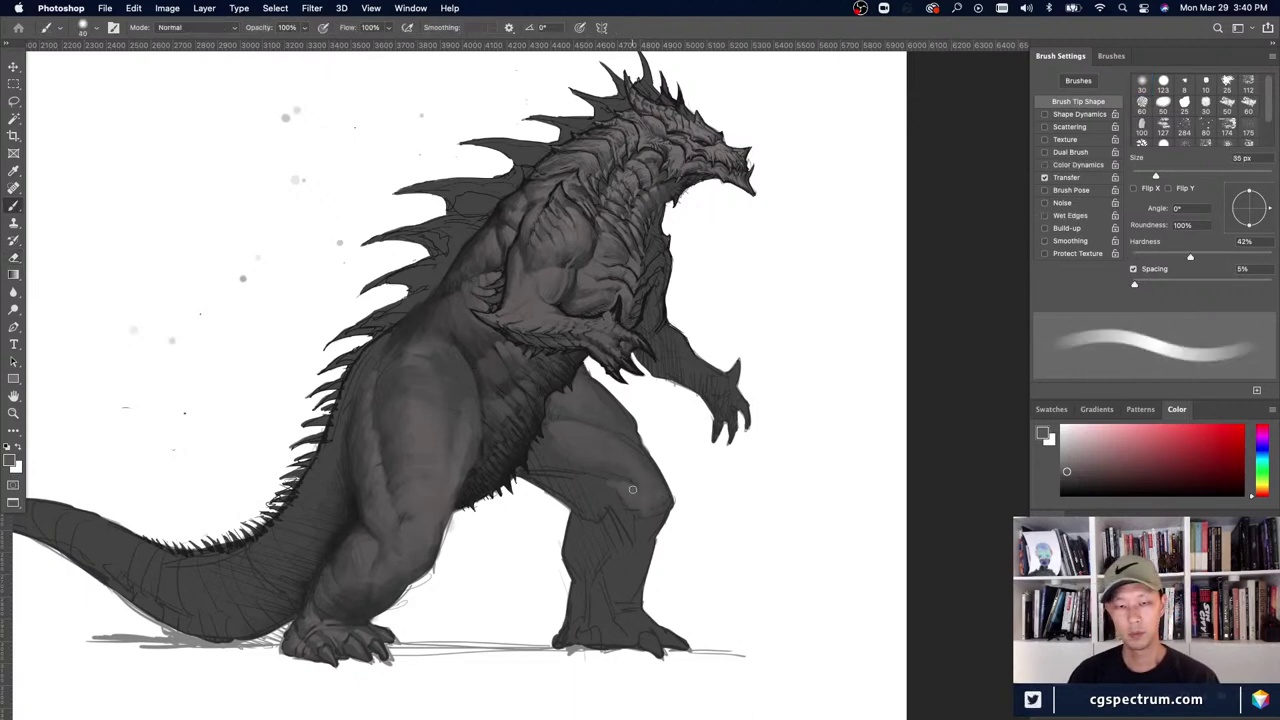
pyautogui.press(']')
pyautogui.press(']')
pyautogui.press(']')
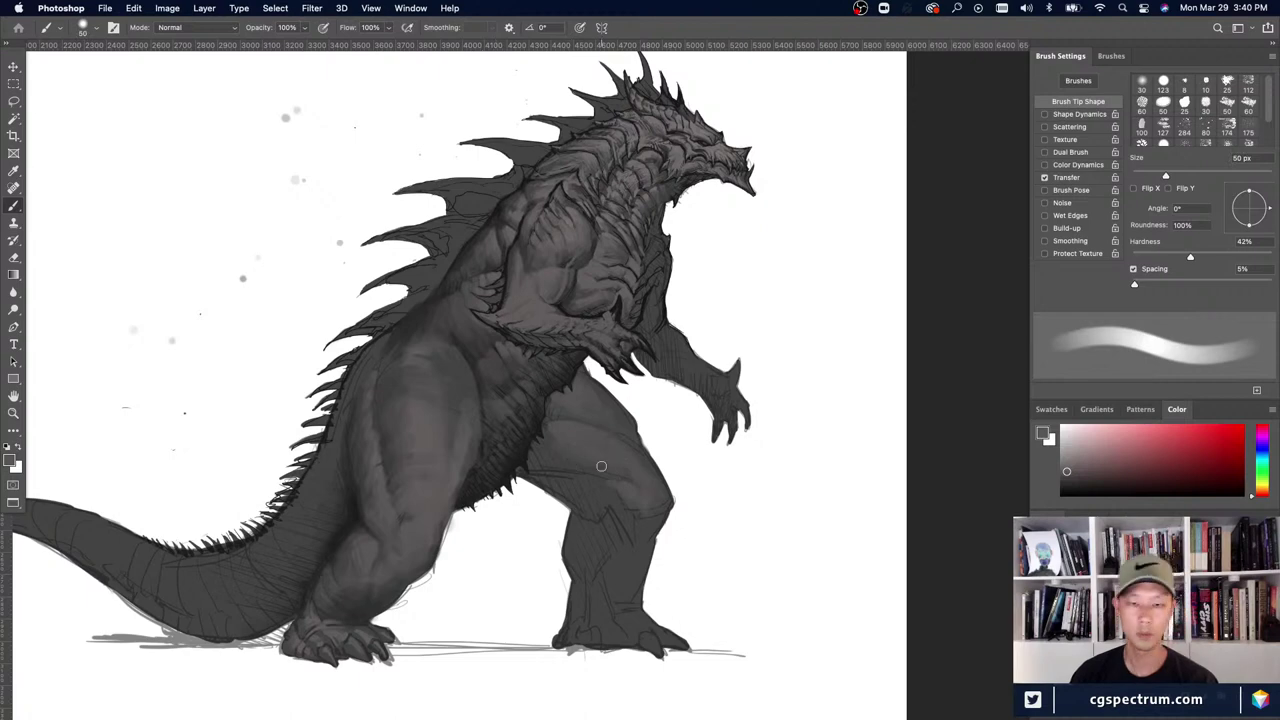
pyautogui.press('[')
pyautogui.press('[')
pyautogui.press('[')
pyautogui.press('[')
pyautogui.press('[')
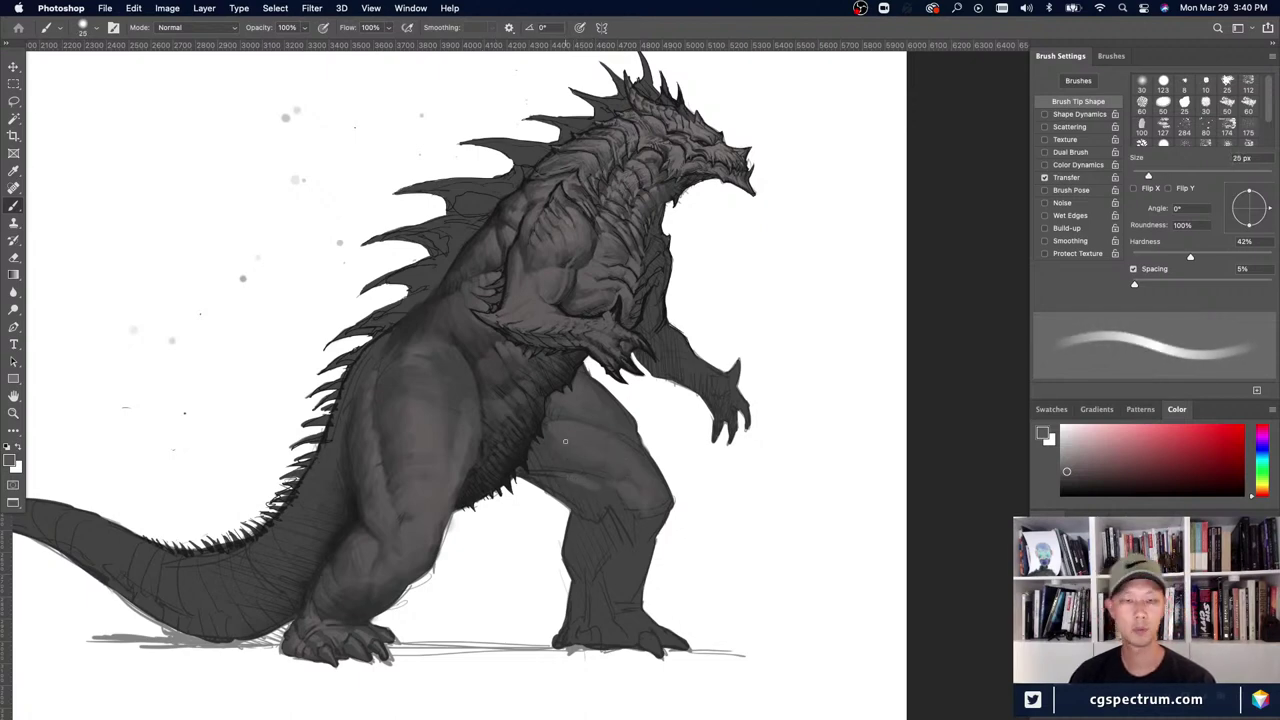
pyautogui.press(']')
pyautogui.press(']')
pyautogui.press(']')
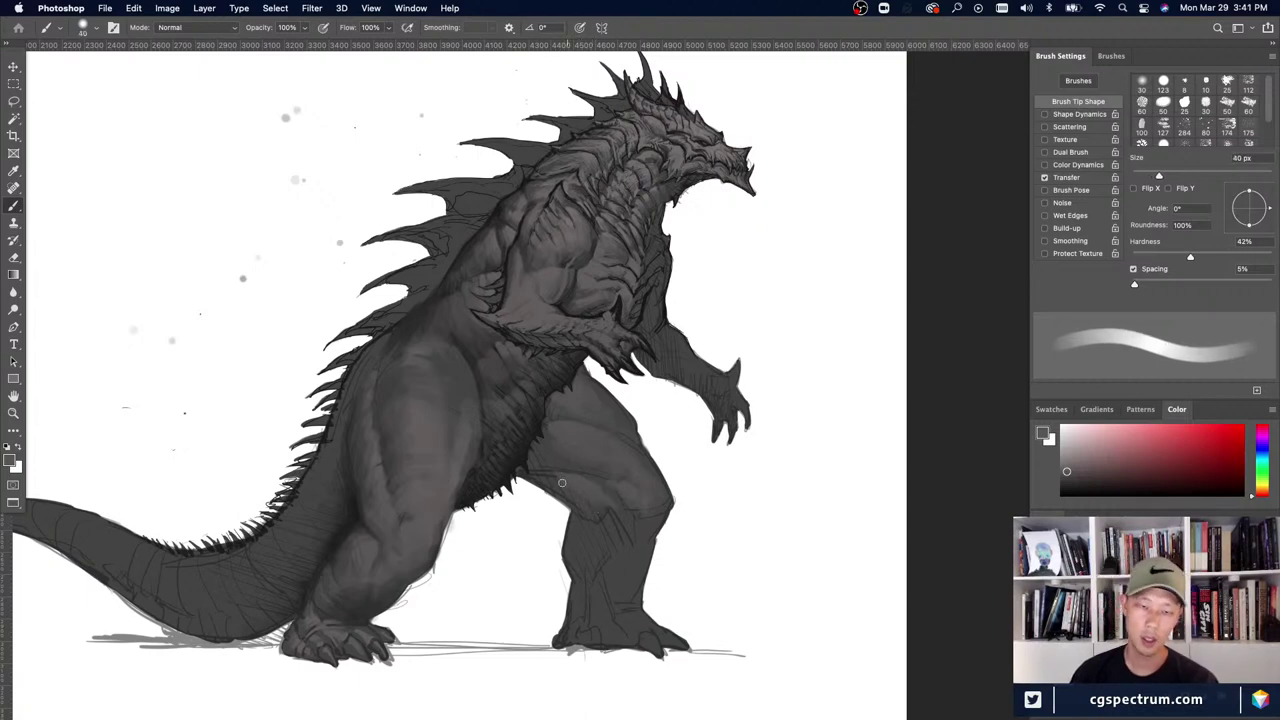
# - Paint the folds below the far knee and the upper shin with a 25 to 45 px brush
pyautogui.press('[')
pyautogui.press('[')
pyautogui.press('[')
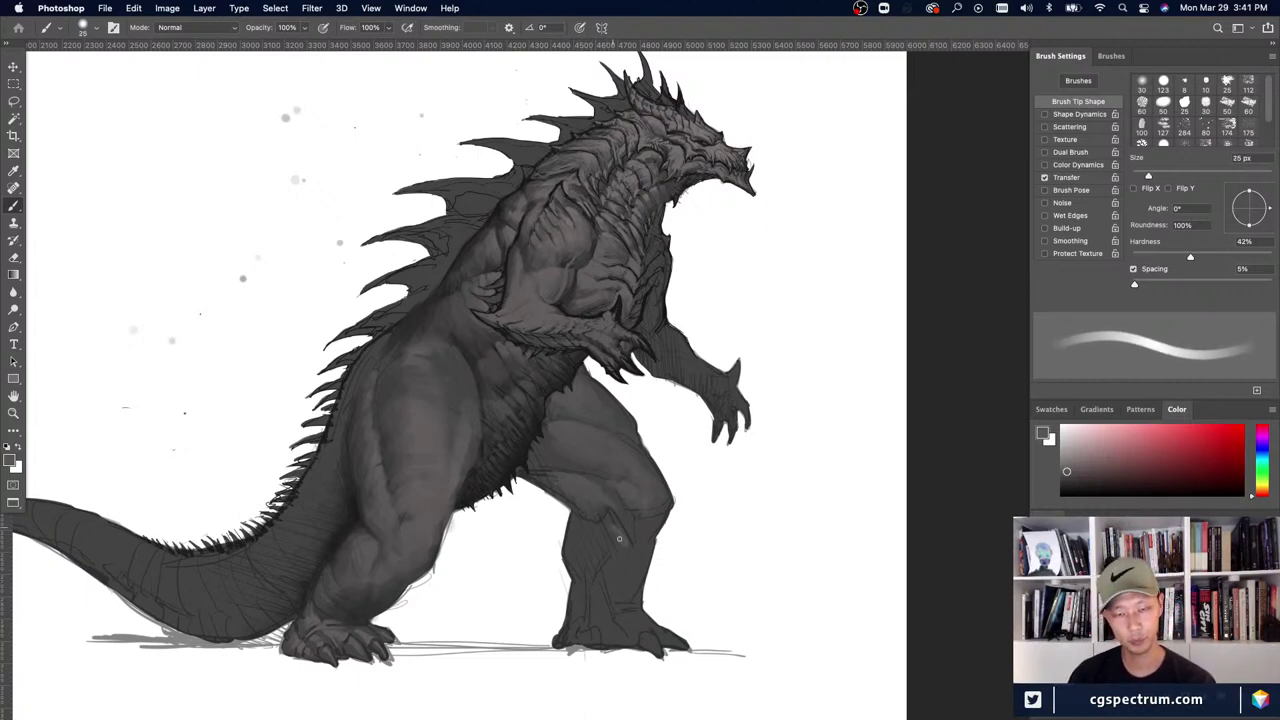
pyautogui.press(']')
pyautogui.press(']')
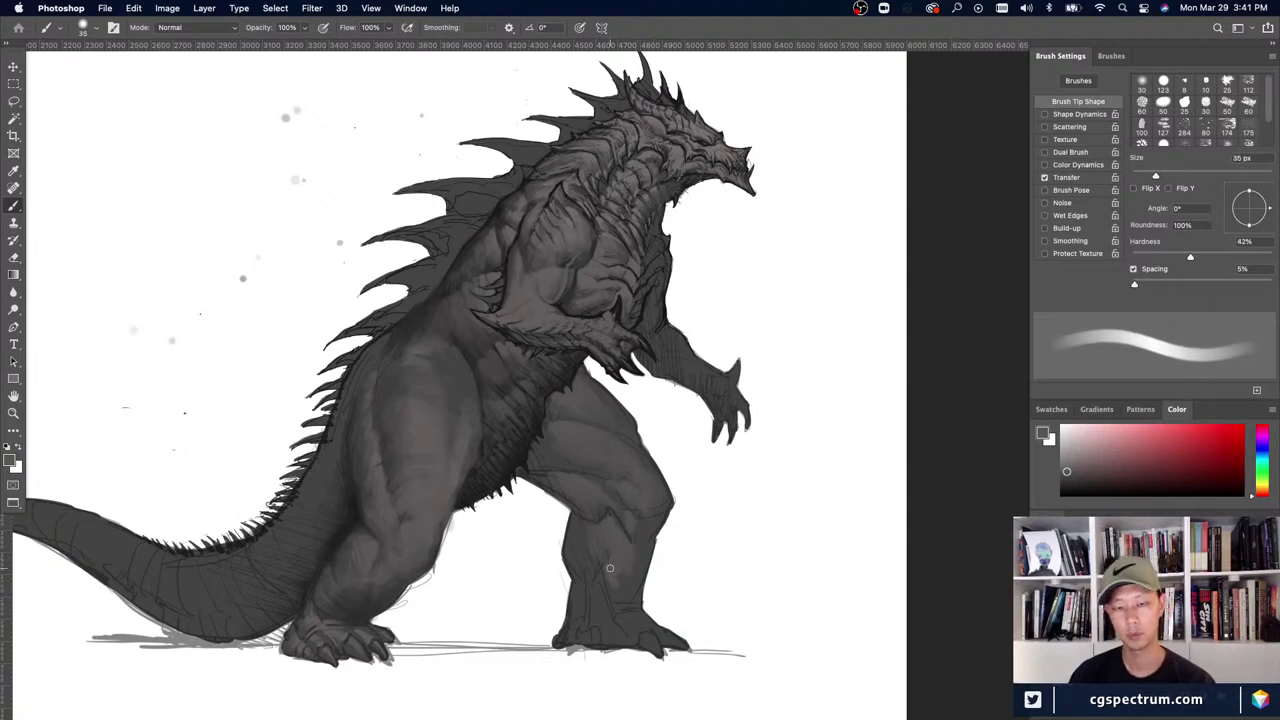
pyautogui.press(']')
pyautogui.press(']')
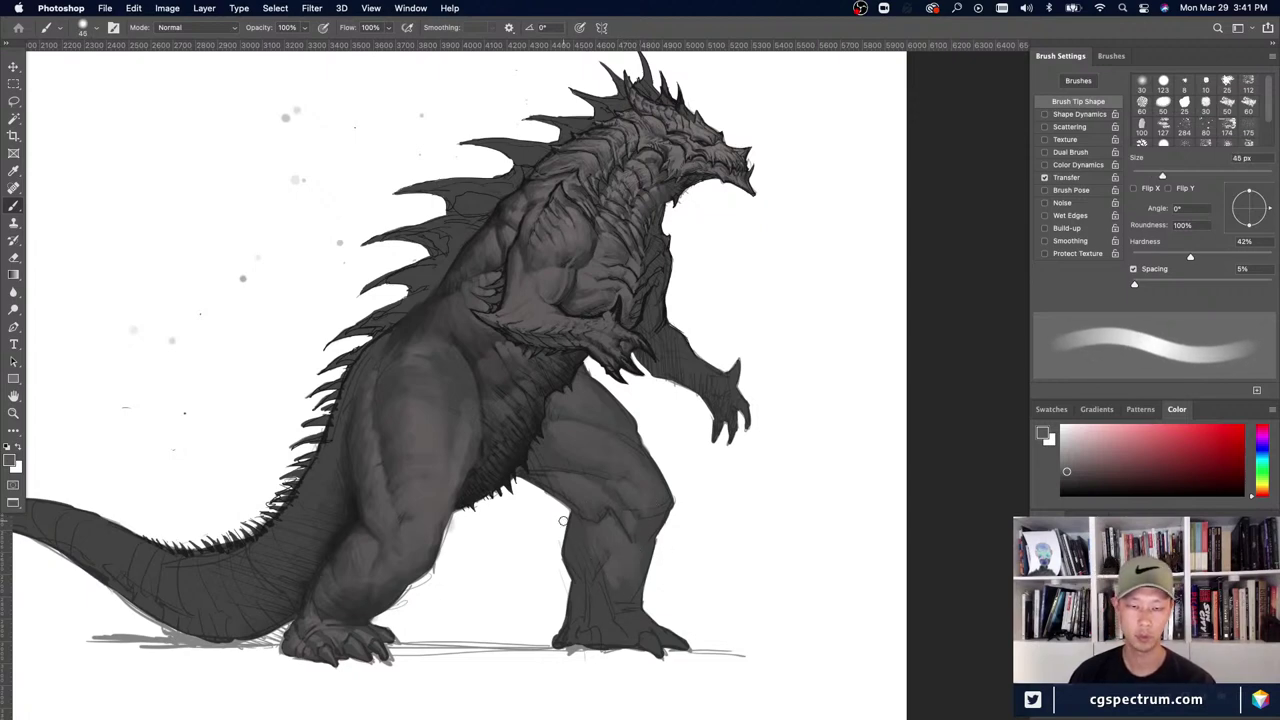
# - Shade the middle of the far shin and calf in lighter grey with a 25 to 40 px brush
pyautogui.press('[')
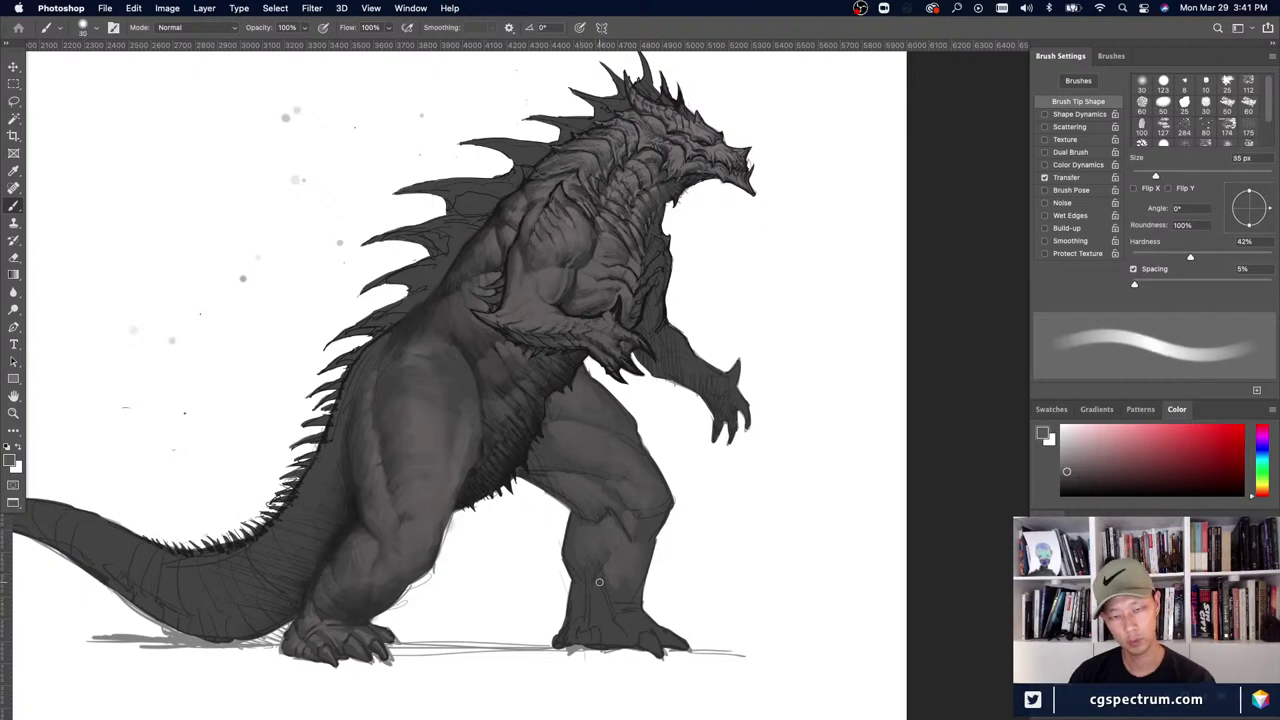
pyautogui.press('[')
pyautogui.press('[')
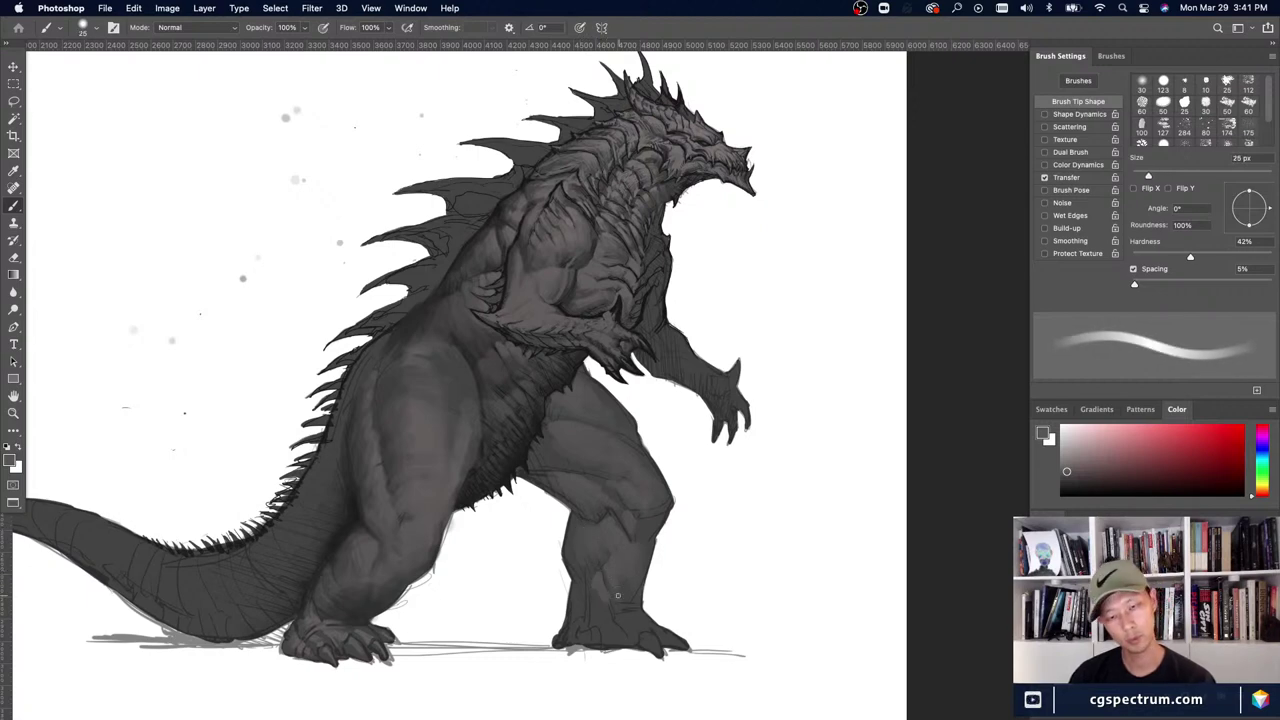
pyautogui.press(']')
pyautogui.press(']')
pyautogui.press(']')
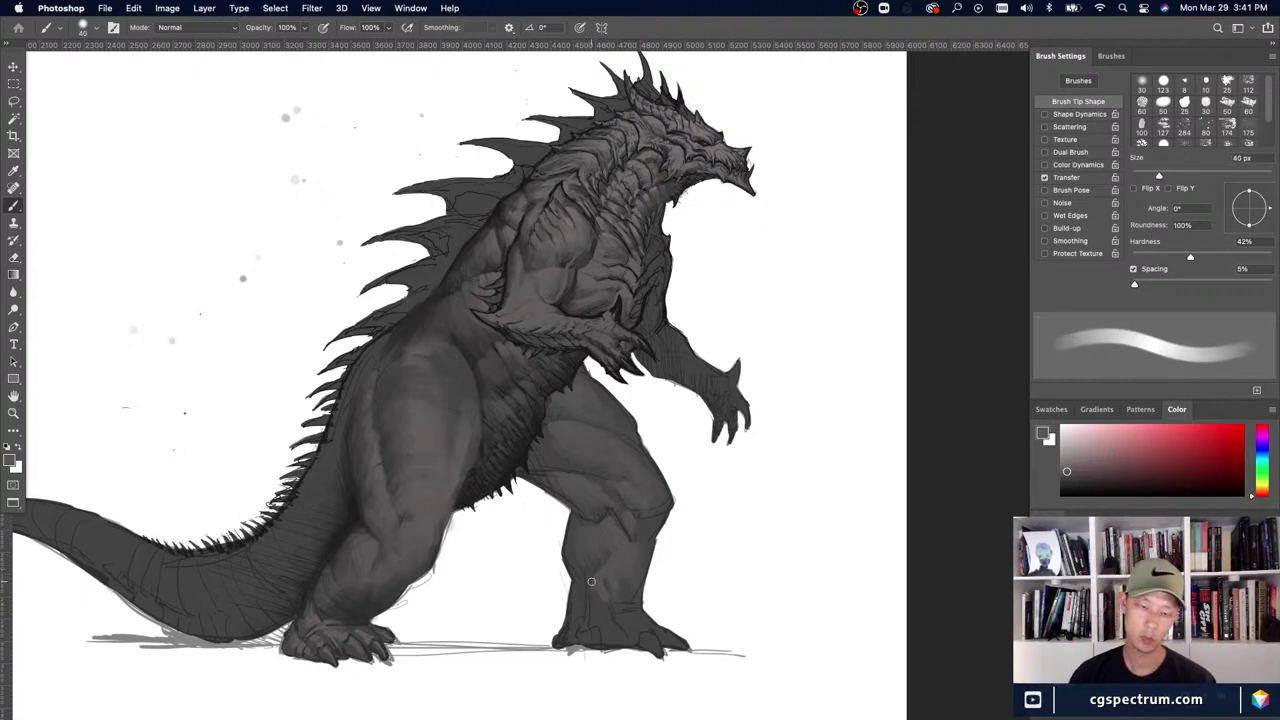
# - Cover the sketch lines on the far lower shin and ankle, alternating 25 and 40 px brush sizes
pyautogui.press('[')
pyautogui.press('[')
pyautogui.press('[')
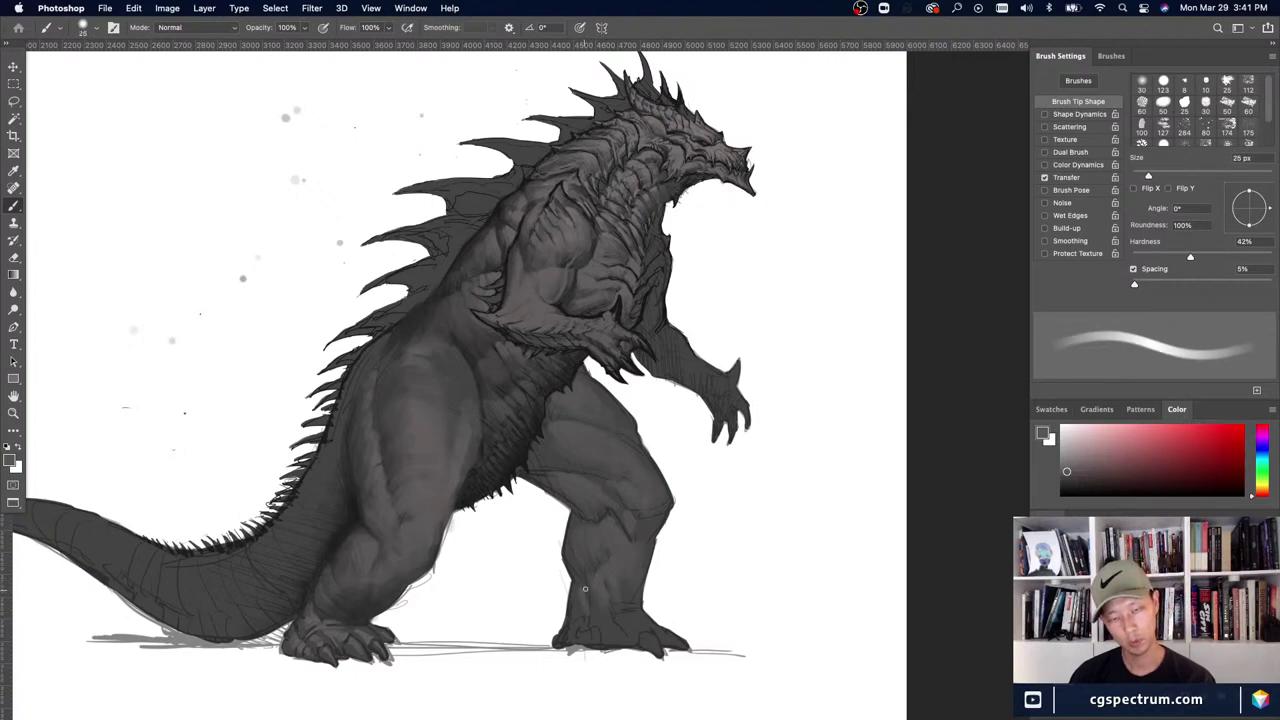
pyautogui.press(']')
pyautogui.press(']')
pyautogui.press(']')
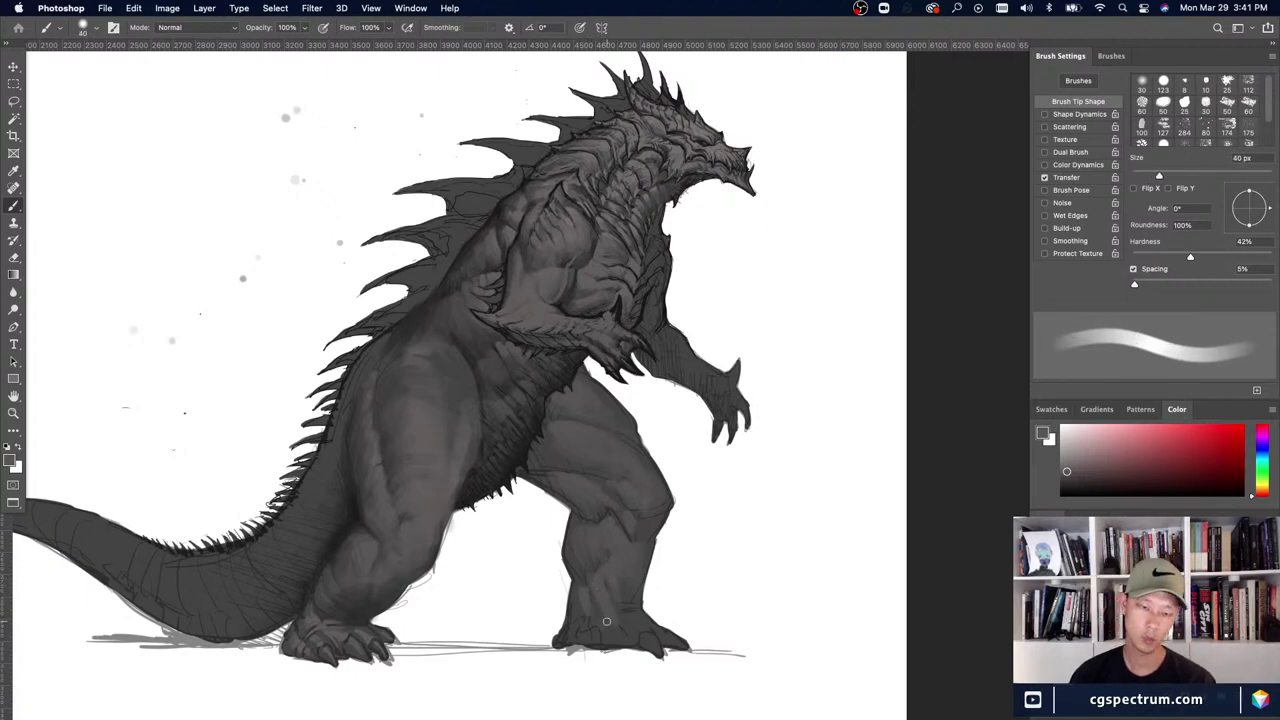
# - Paint fine grey details on the far ankle and top of the foot with a 10 px brush
pyautogui.press('[')
pyautogui.press('[')
pyautogui.press('[')
pyautogui.press('[')
pyautogui.press('[')
pyautogui.press('[')
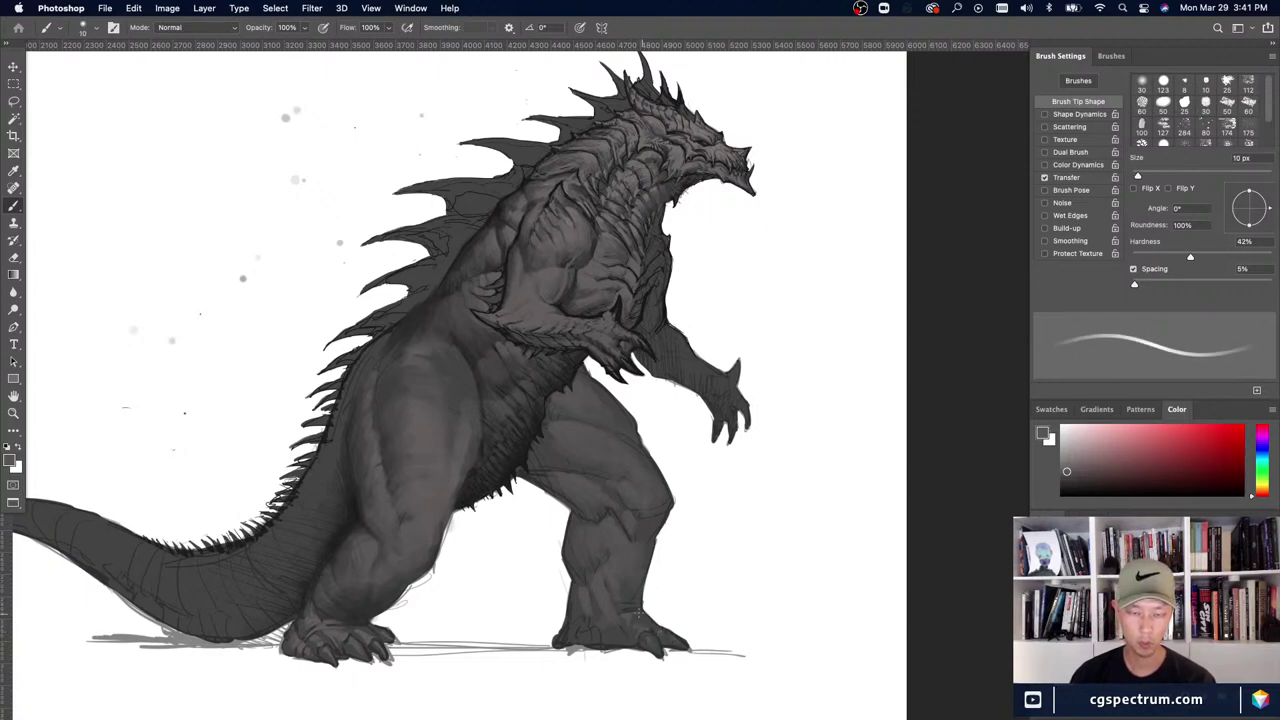
# - Model the far calf with a 35 px brush and soften it with the 60 px eraser
pyautogui.press(']')
pyautogui.press(']')
pyautogui.press(']')
pyautogui.press(']')
pyautogui.press(']')
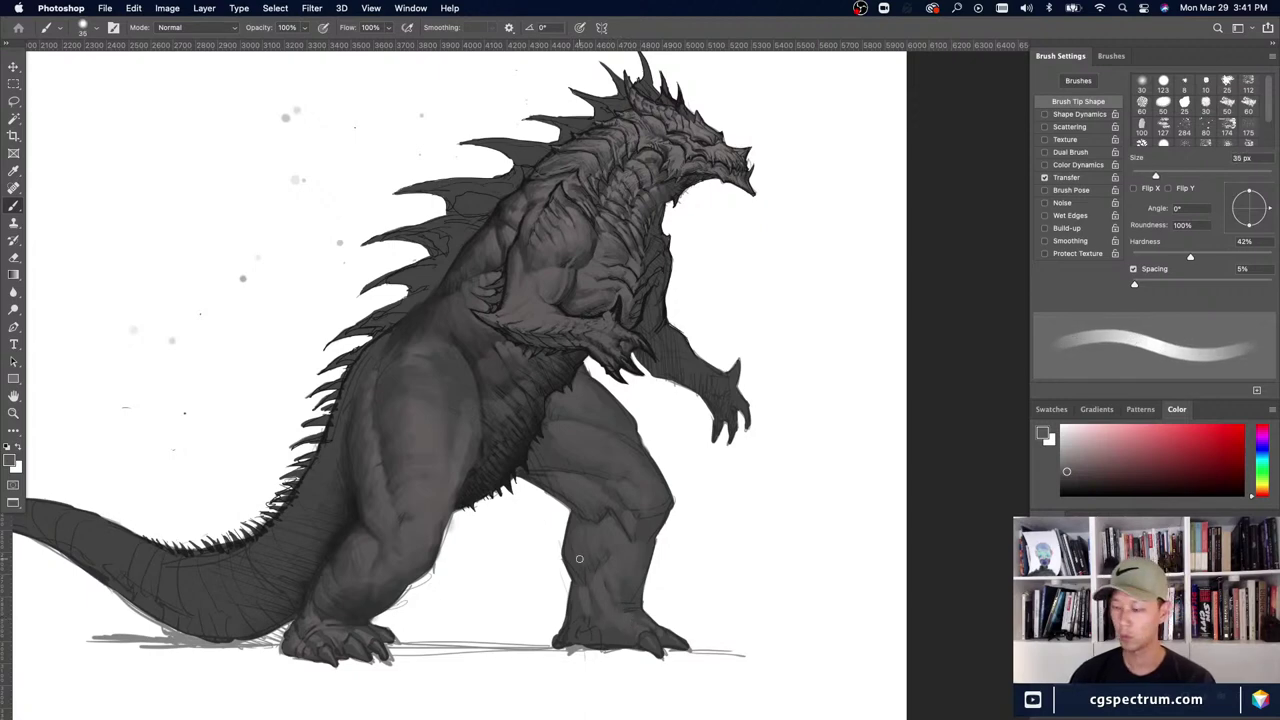
pyautogui.press('e')
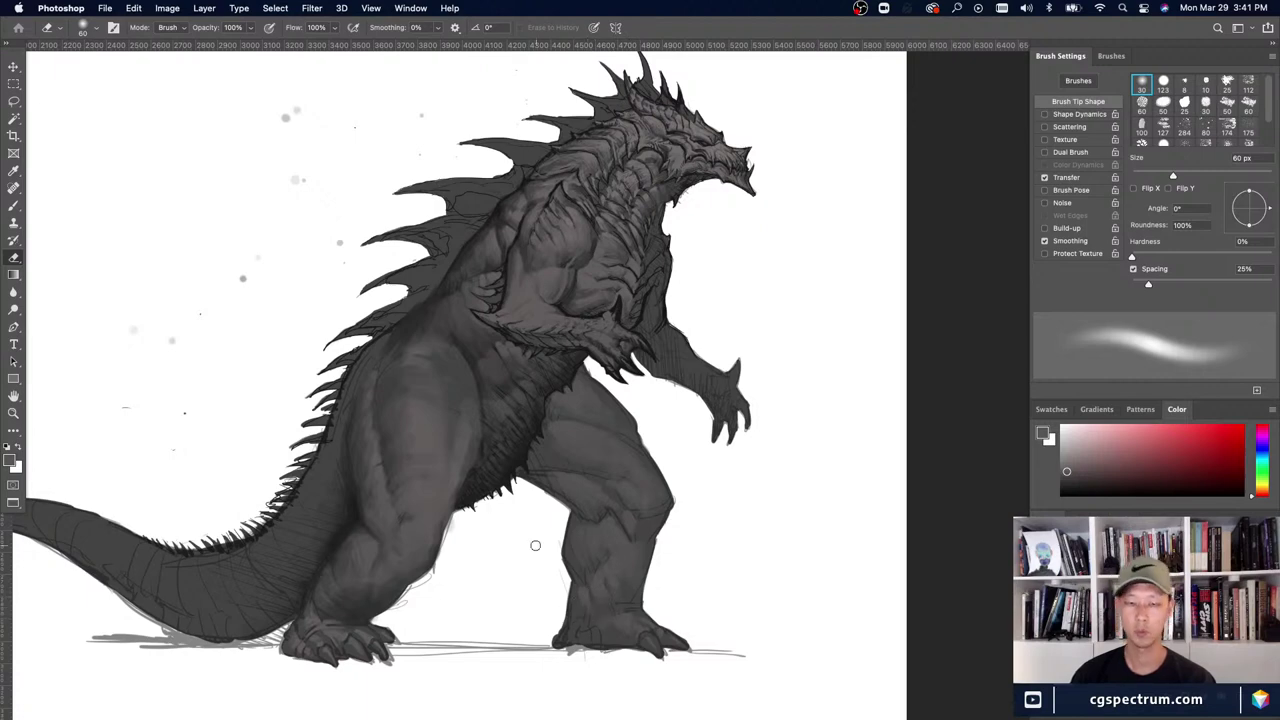
# - Refine the far foot and its toes with a 20 px and then a 15 px brush
pyautogui.press('b')
pyautogui.press('[')
pyautogui.press('[')
pyautogui.press('[')
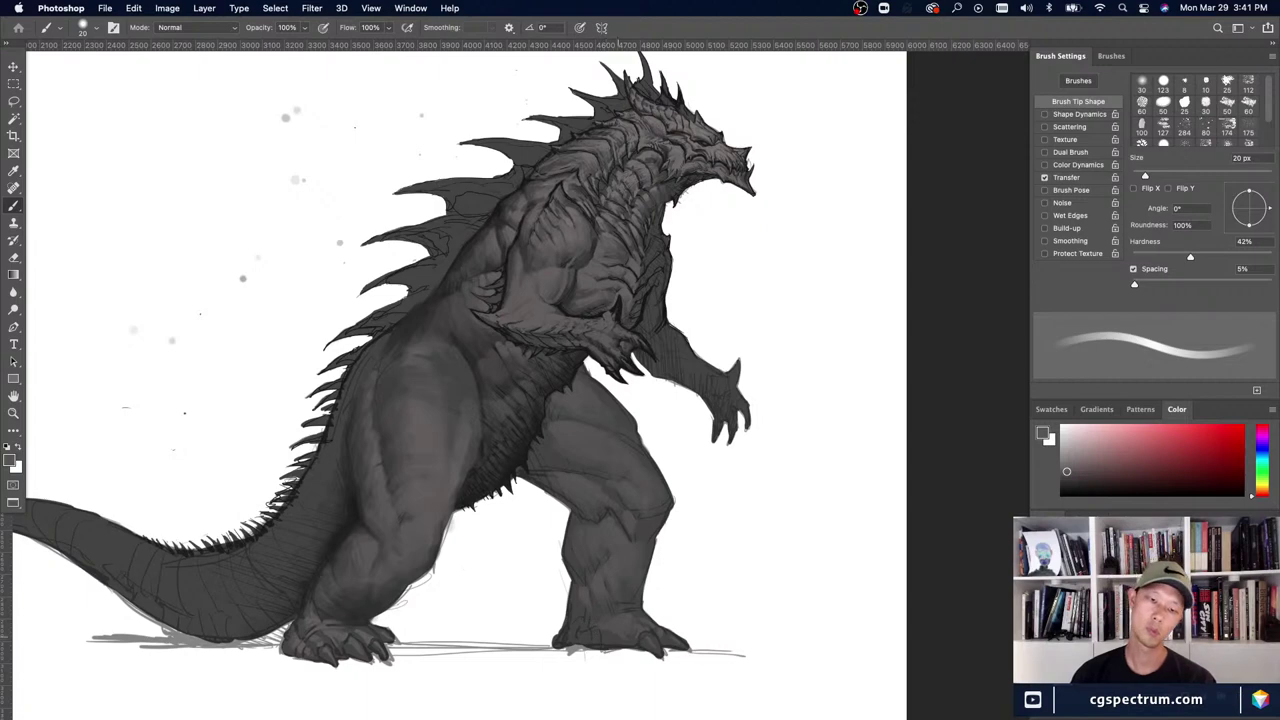
pyautogui.press('[')
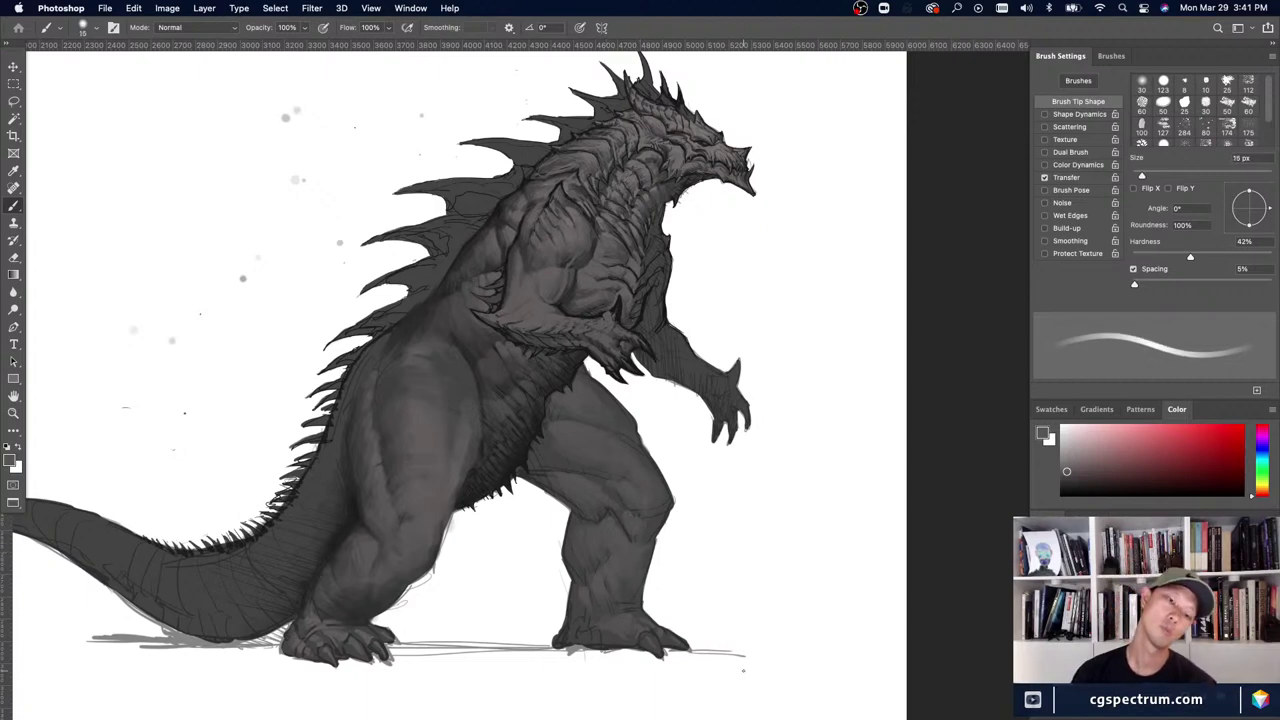
# - Touch up the far knee with a 35 to 25 px brush and check the whole creature
pyautogui.press(']')
pyautogui.press(']')
pyautogui.press(']')
pyautogui.press(']')
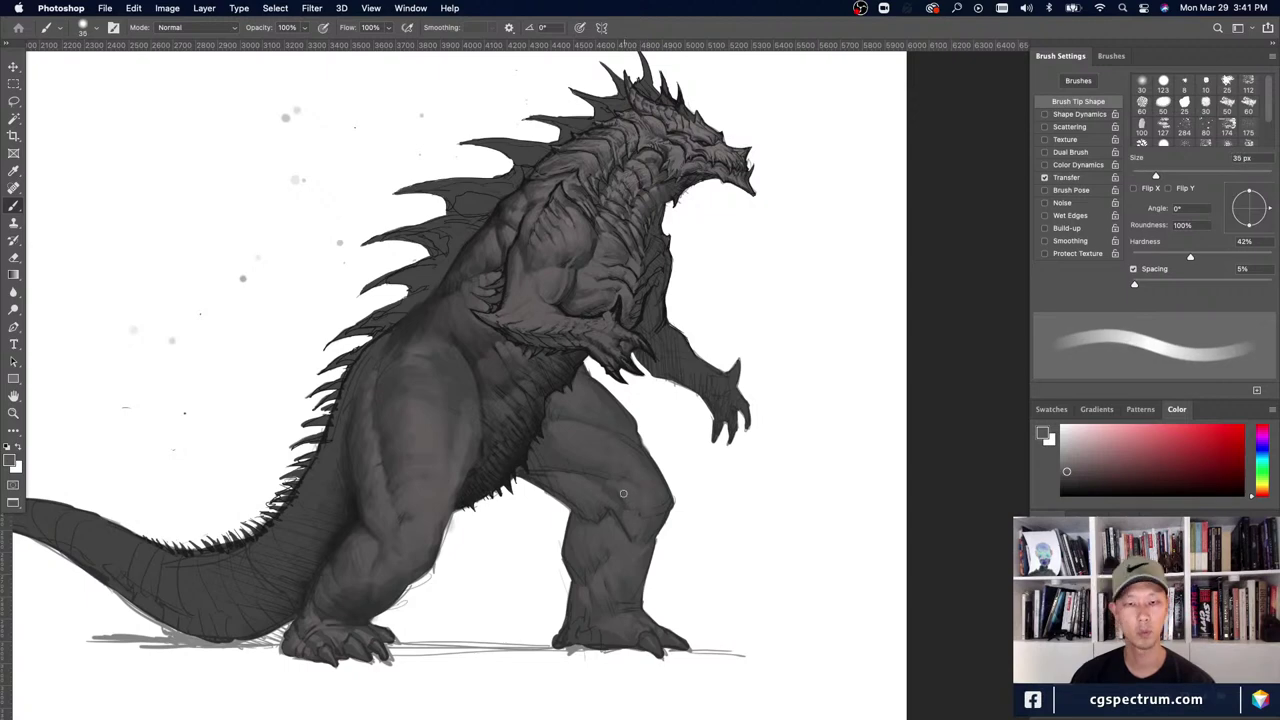
pyautogui.press('[')
pyautogui.press('[')
pyautogui.press('super+minus')
pyautogui.press('super+minus')
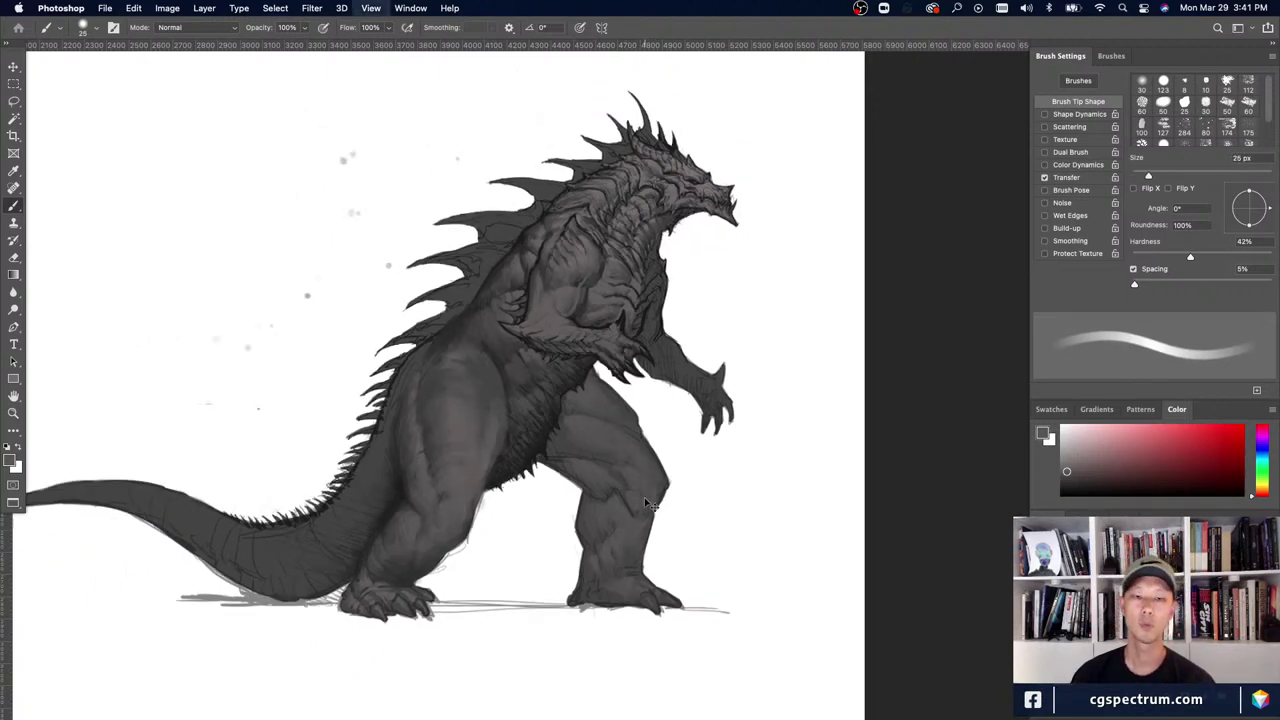
# - Soften the shading just below the far knee with a soft 70 px eraser and review the overall figure
pyautogui.press('super+plus')
pyautogui.press('super+plus')
pyautogui.press('e')
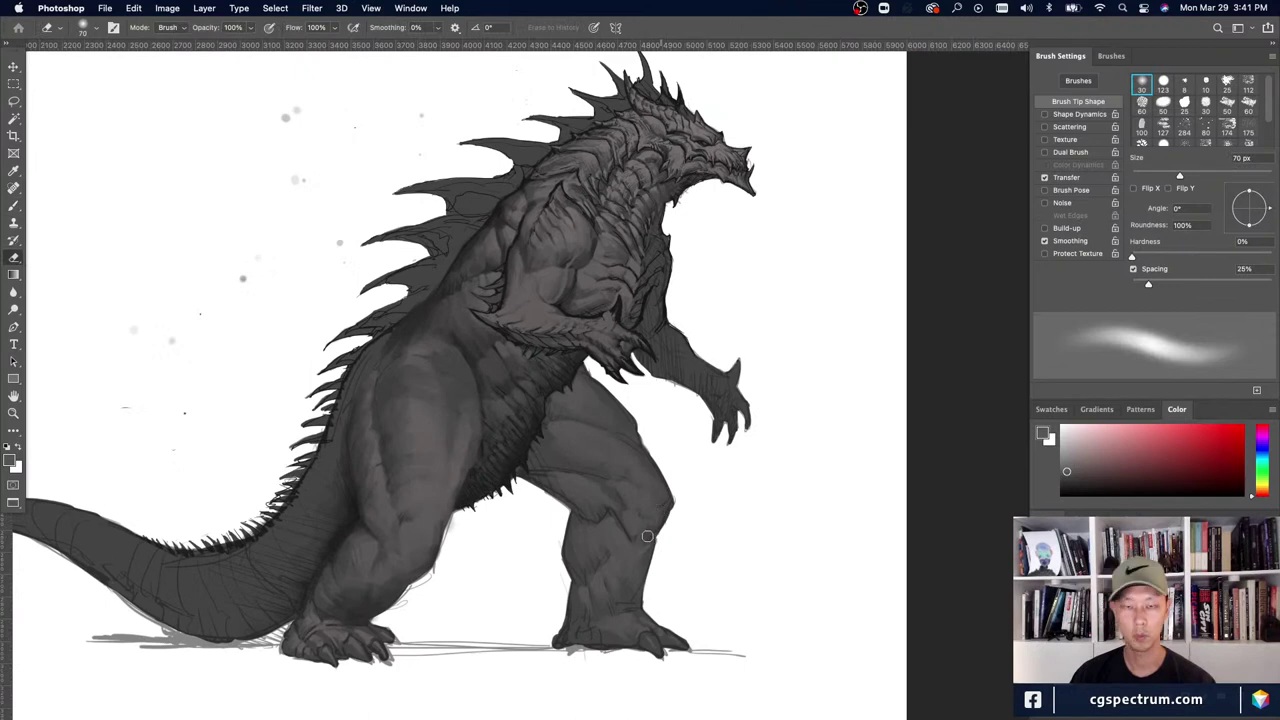
pyautogui.press('super+minus')
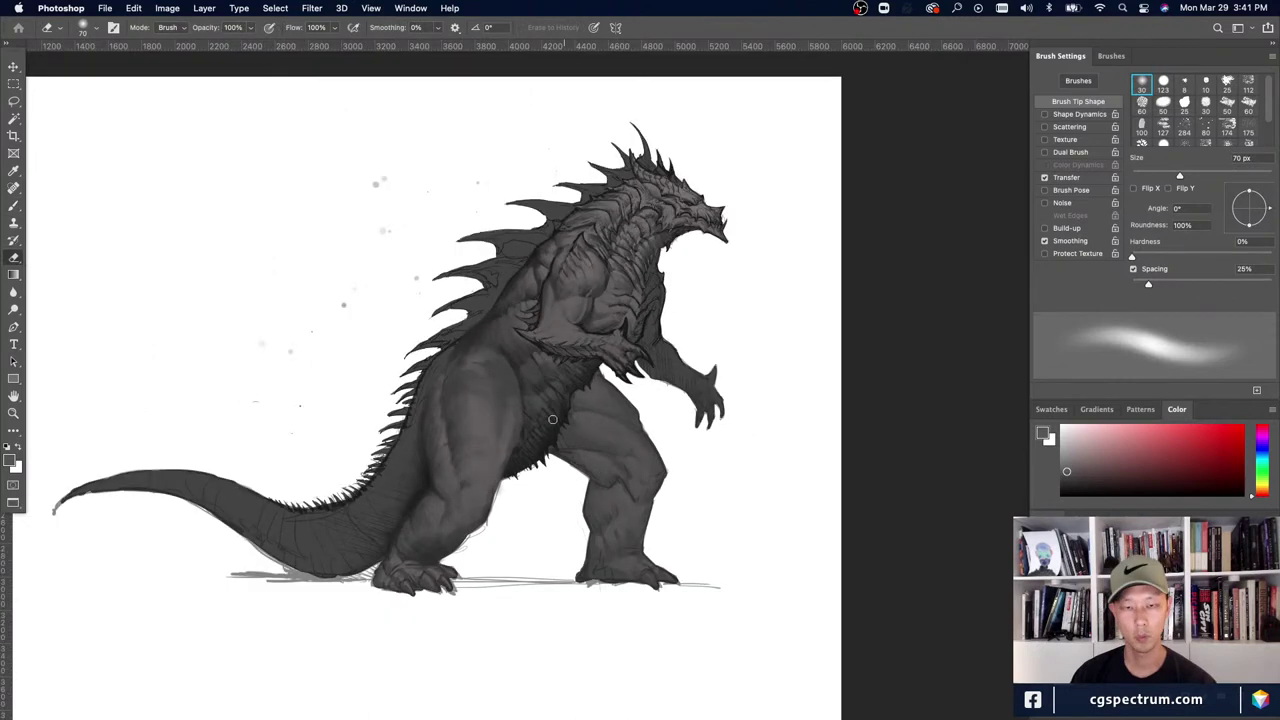
# - Lighten the far upper thigh next to the belly with a 35 to 60 px brush
pyautogui.press('b')
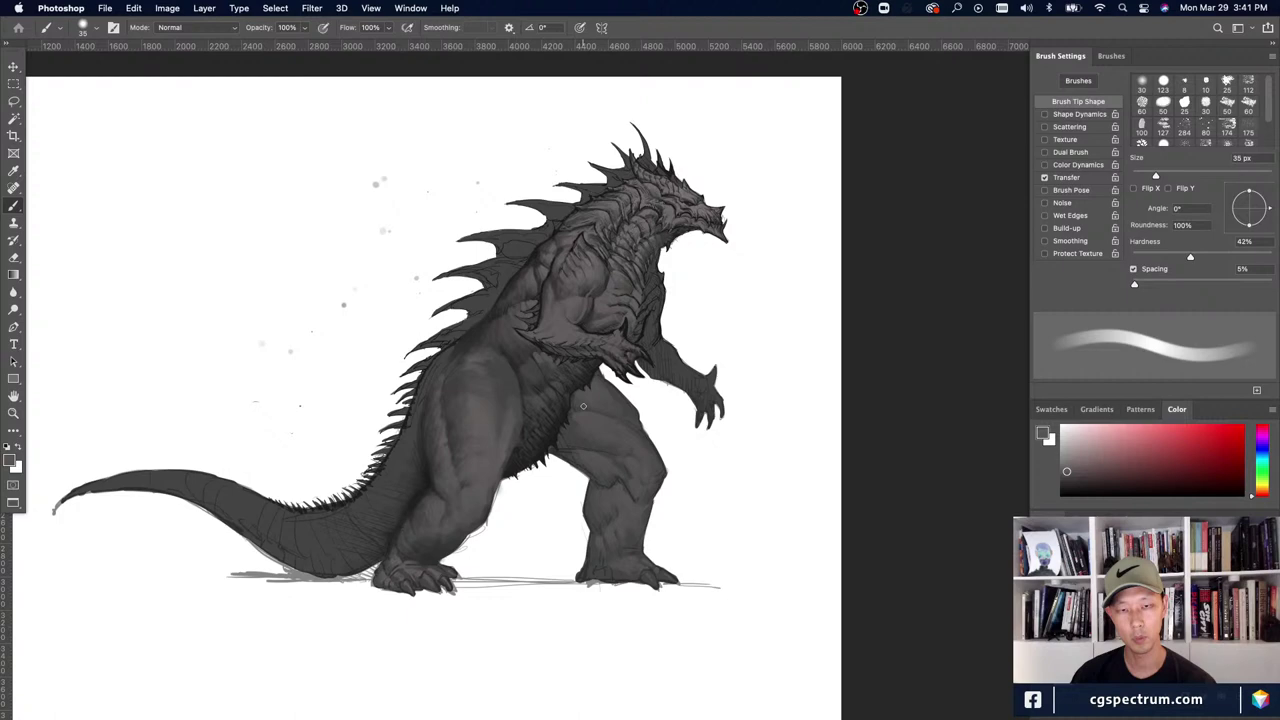
pyautogui.press(']')
pyautogui.press(']')
pyautogui.press(']')
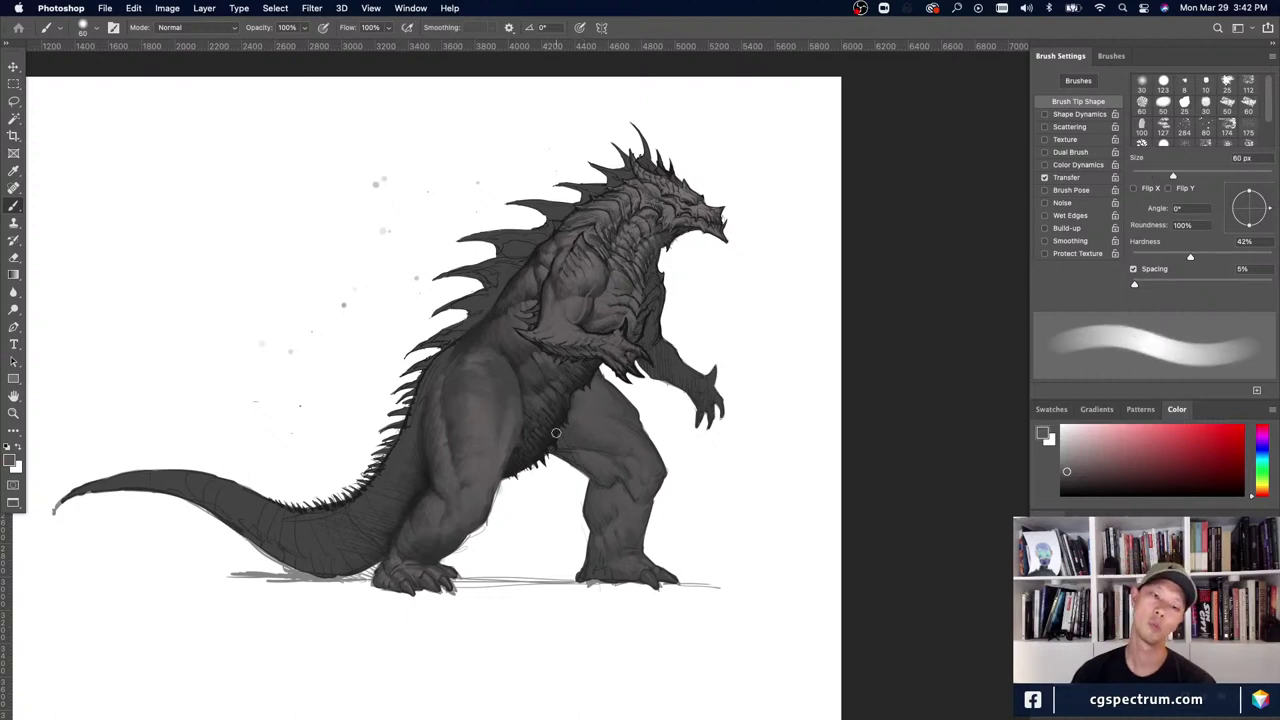
pyautogui.press('[')
pyautogui.press('[')
pyautogui.press('[')
pyautogui.press('[')
# - Touch up the border between the spiky belly and the far thigh with a 25 to 35 px brush and check the whole creature
pyautogui.press('super+plus')
pyautogui.press('super+plus')
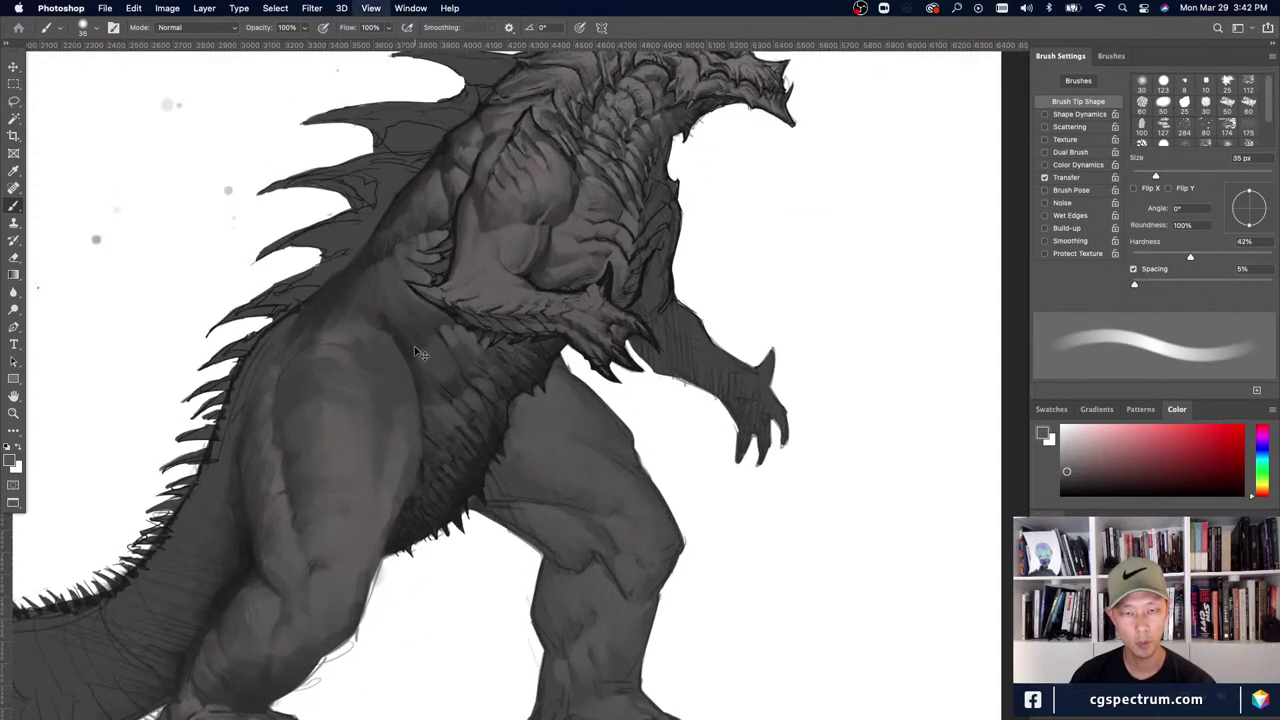
pyautogui.press('[')
pyautogui.scroll(-2, 505, 420)
pyautogui.scroll(-3, 505, 416)
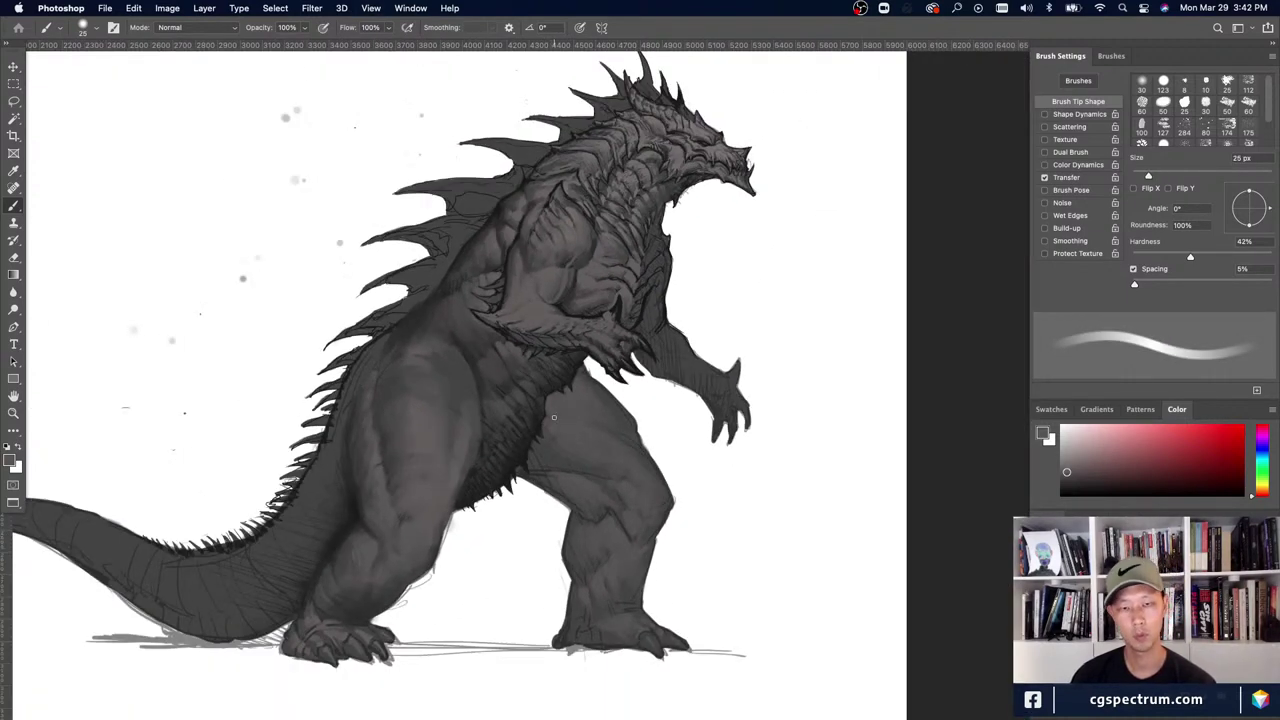
pyautogui.press(']')
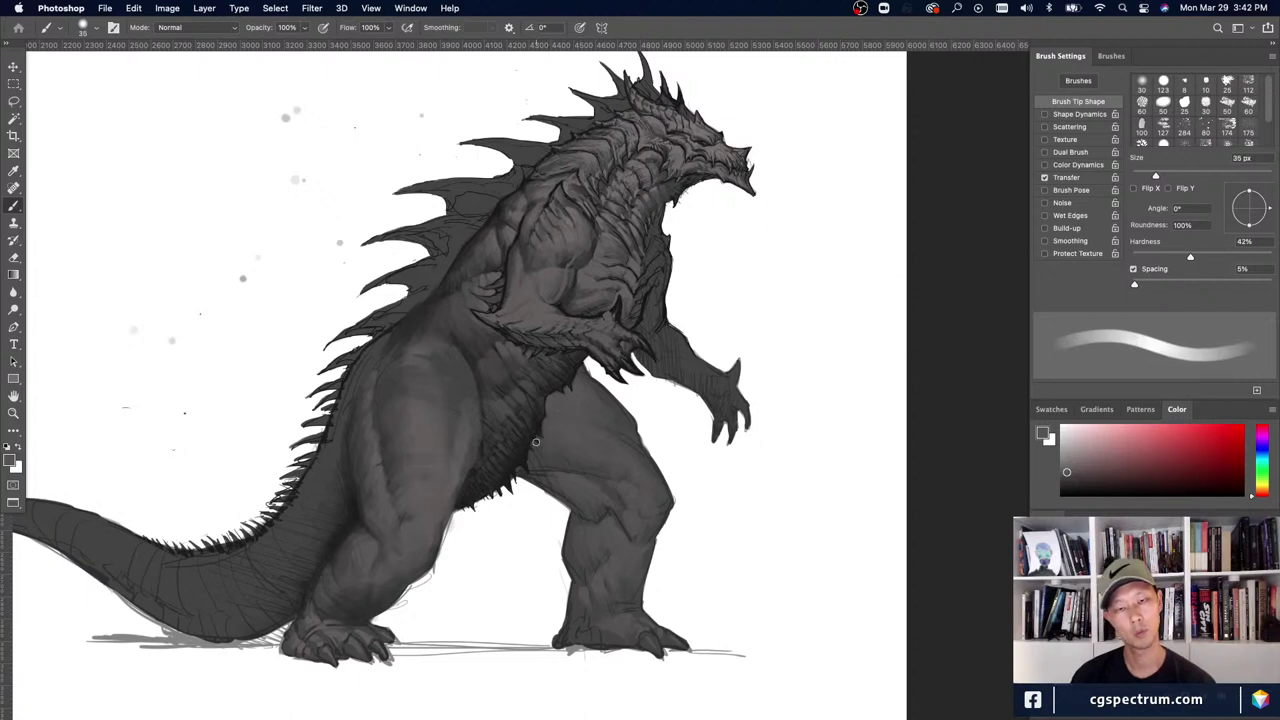
pyautogui.scroll(-5, 536, 441)
pyautogui.scroll(1, 540, 423)
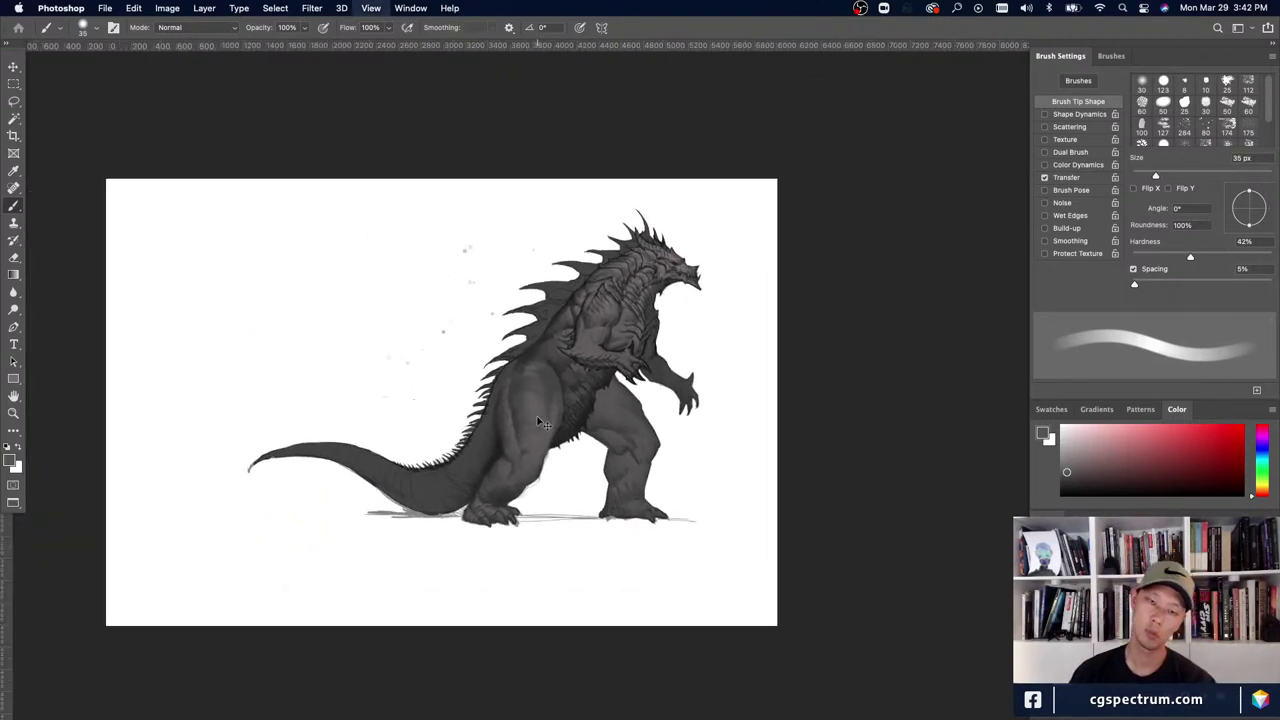
pyautogui.scroll(1, 540, 423)
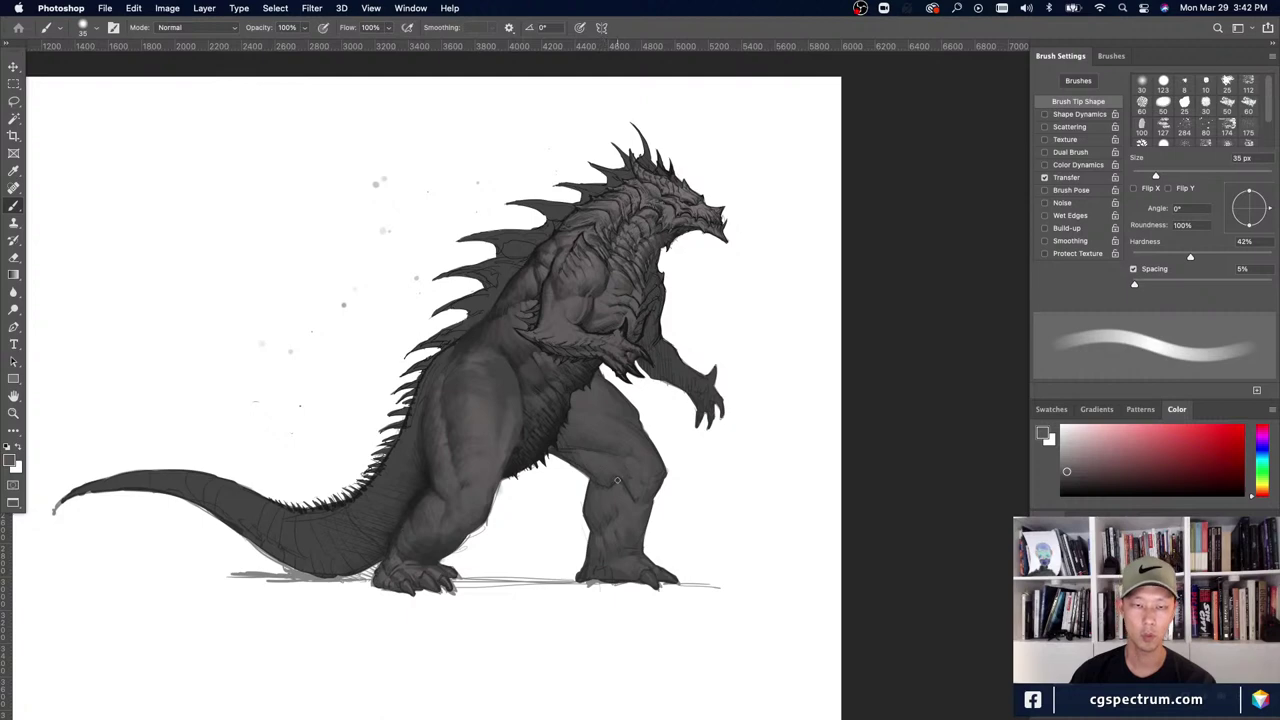
pyautogui.scroll(-3, 560, 451)
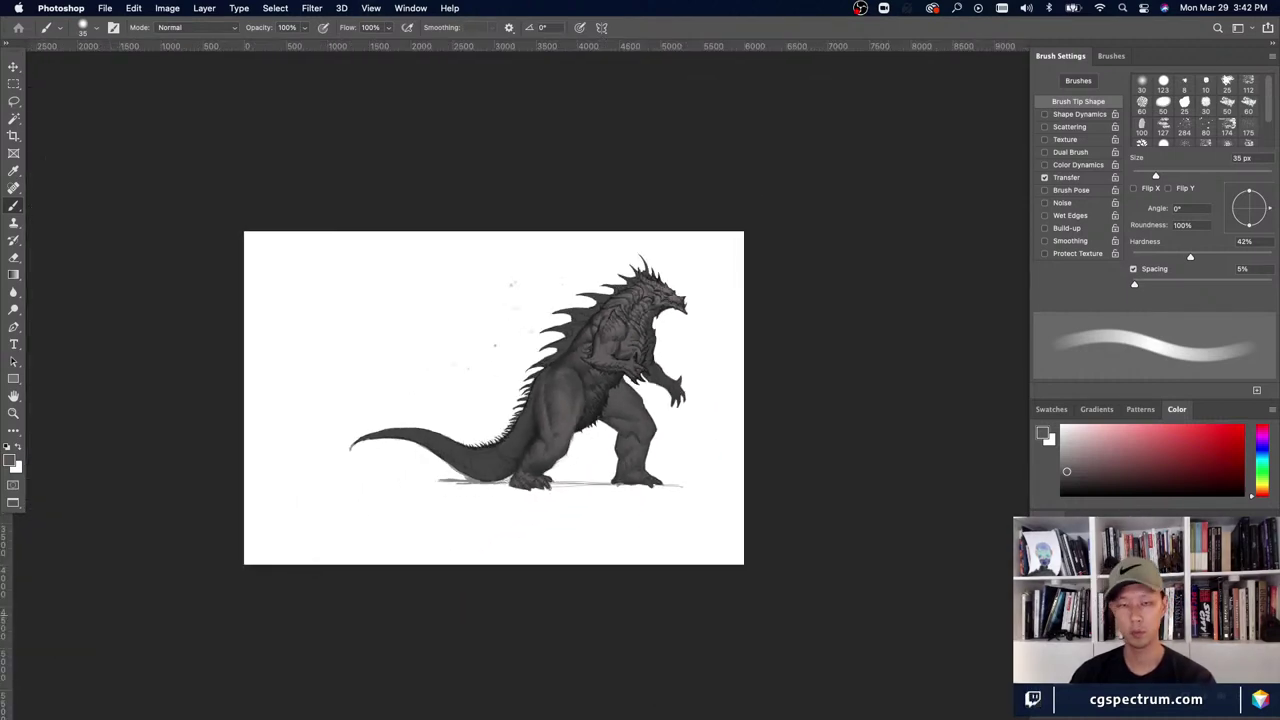
# - Soften the far shin and the area around the far foot with a soft eraser of 90 px and then 50 px
pyautogui.scroll(2, 645, 388)
pyautogui.press('e')
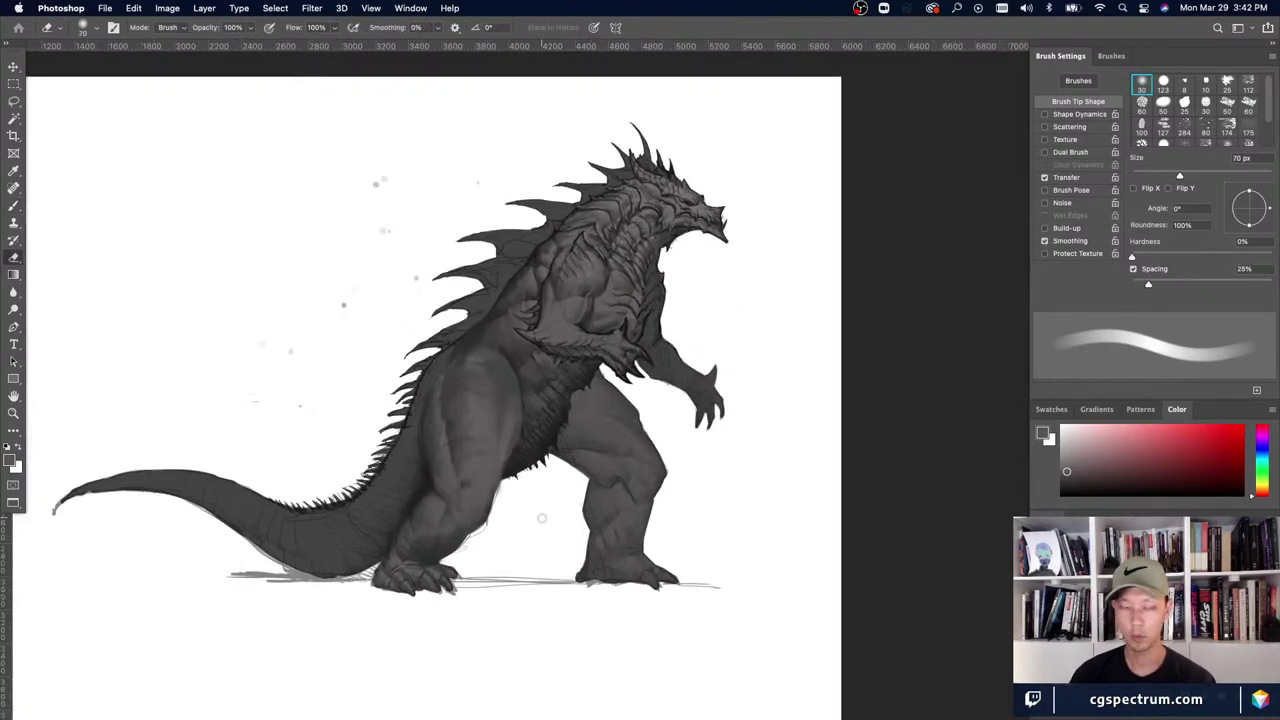
pyautogui.press(']')
pyautogui.press(']')
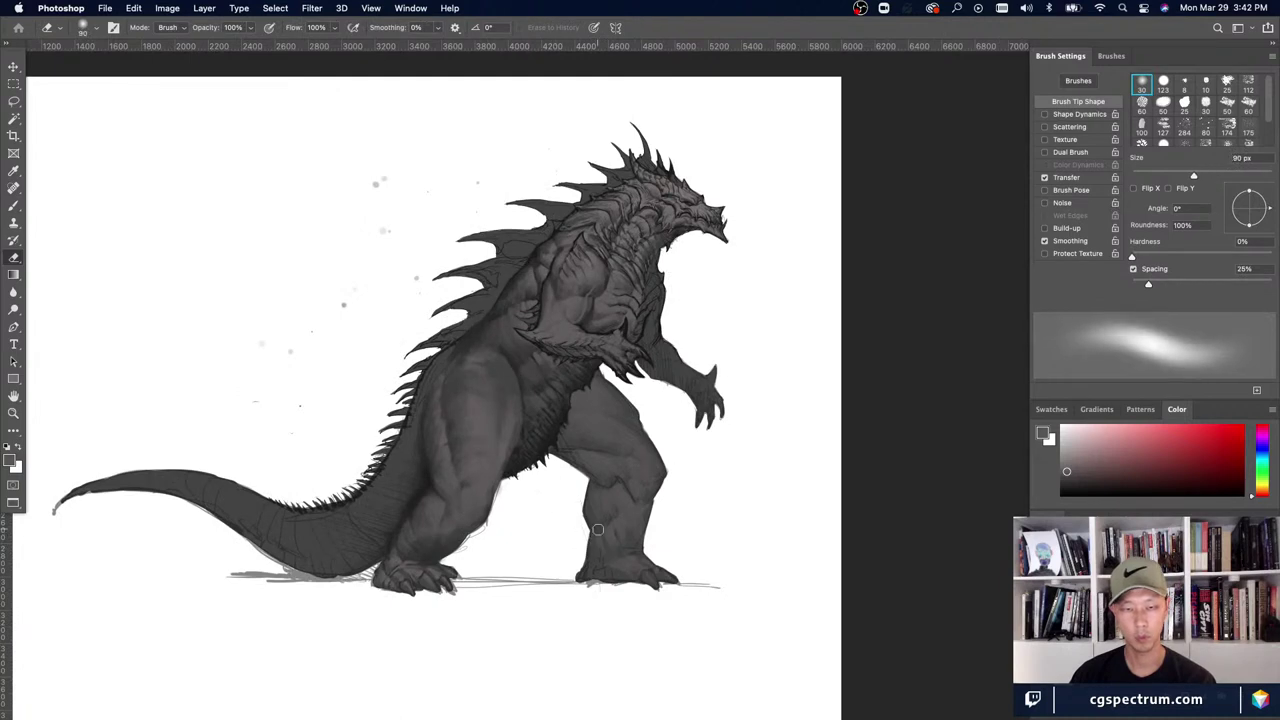
pyautogui.press('[')
pyautogui.press('[')
pyautogui.press('[')
pyautogui.press('[')
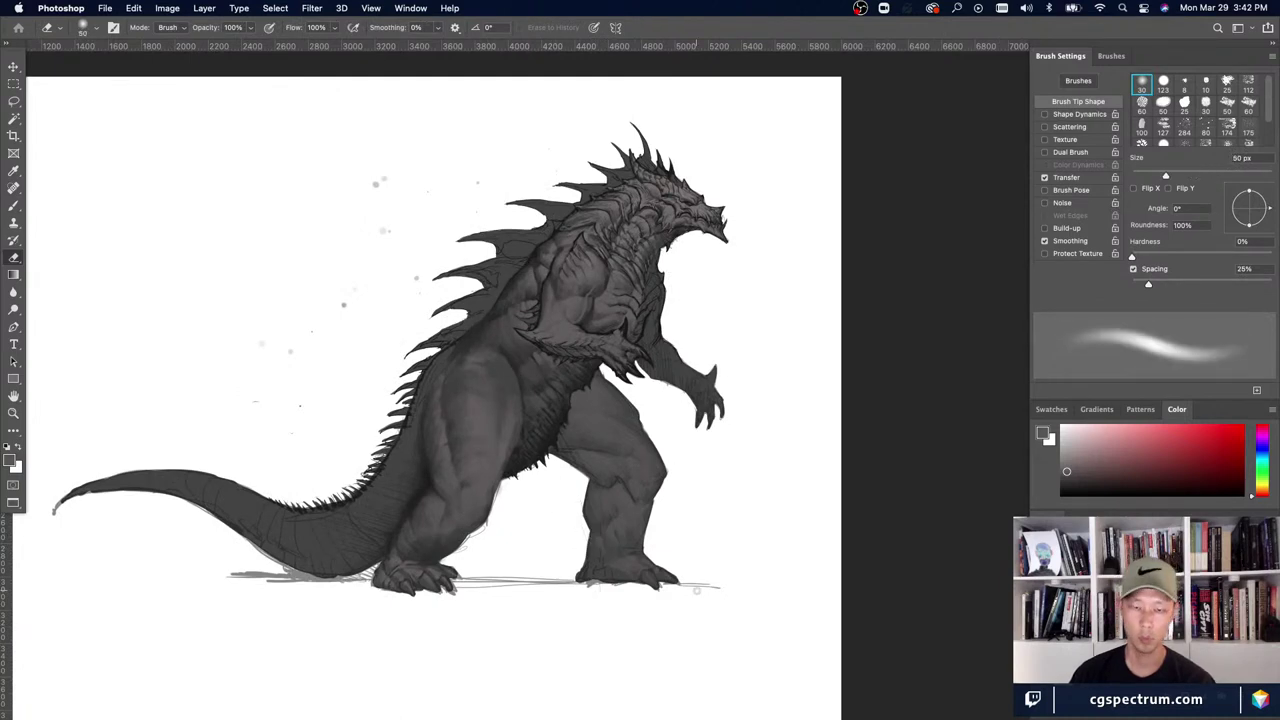
pyautogui.press('super+minus')
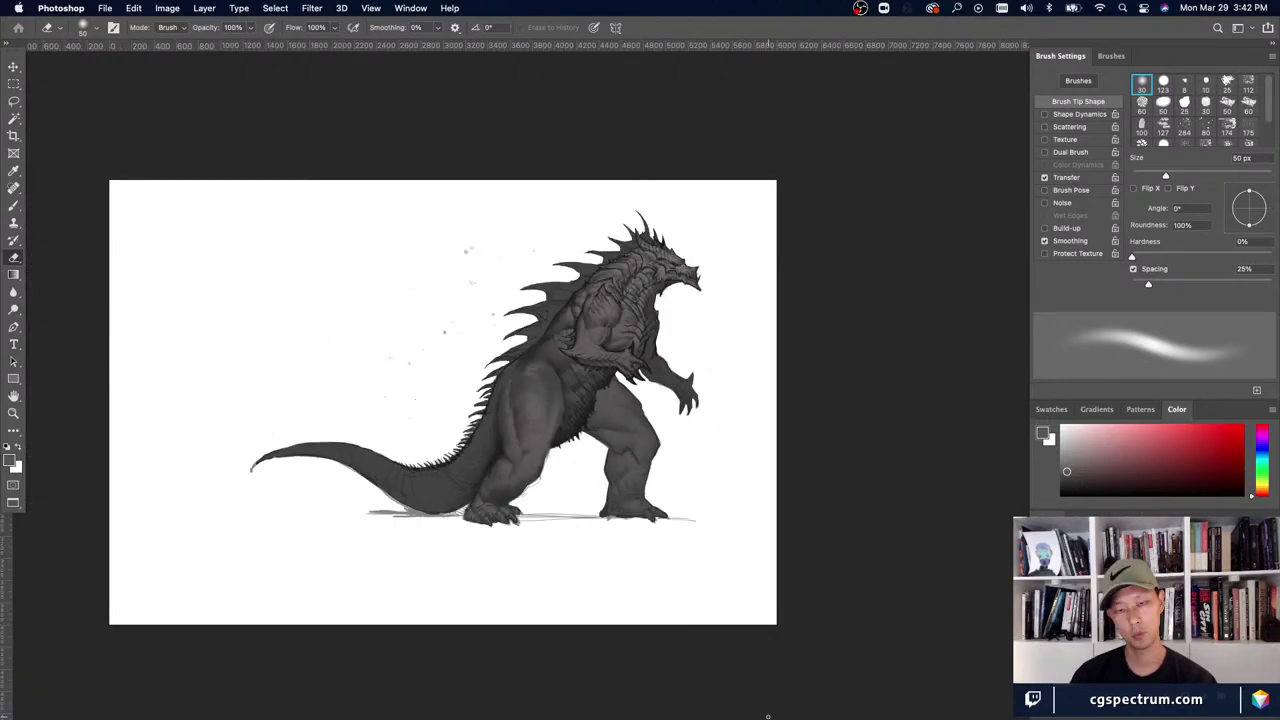
# - Refine the flank just below the near forearm with a fine 15 px brush
pyautogui.press('b')
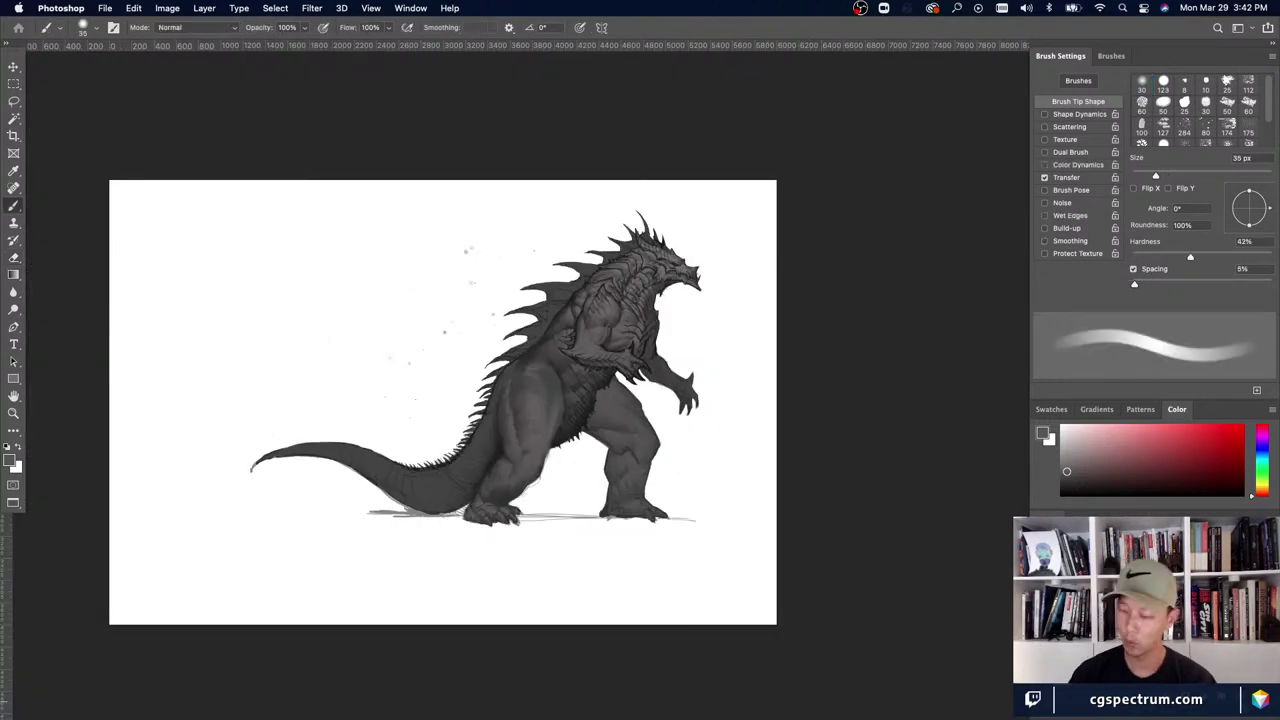
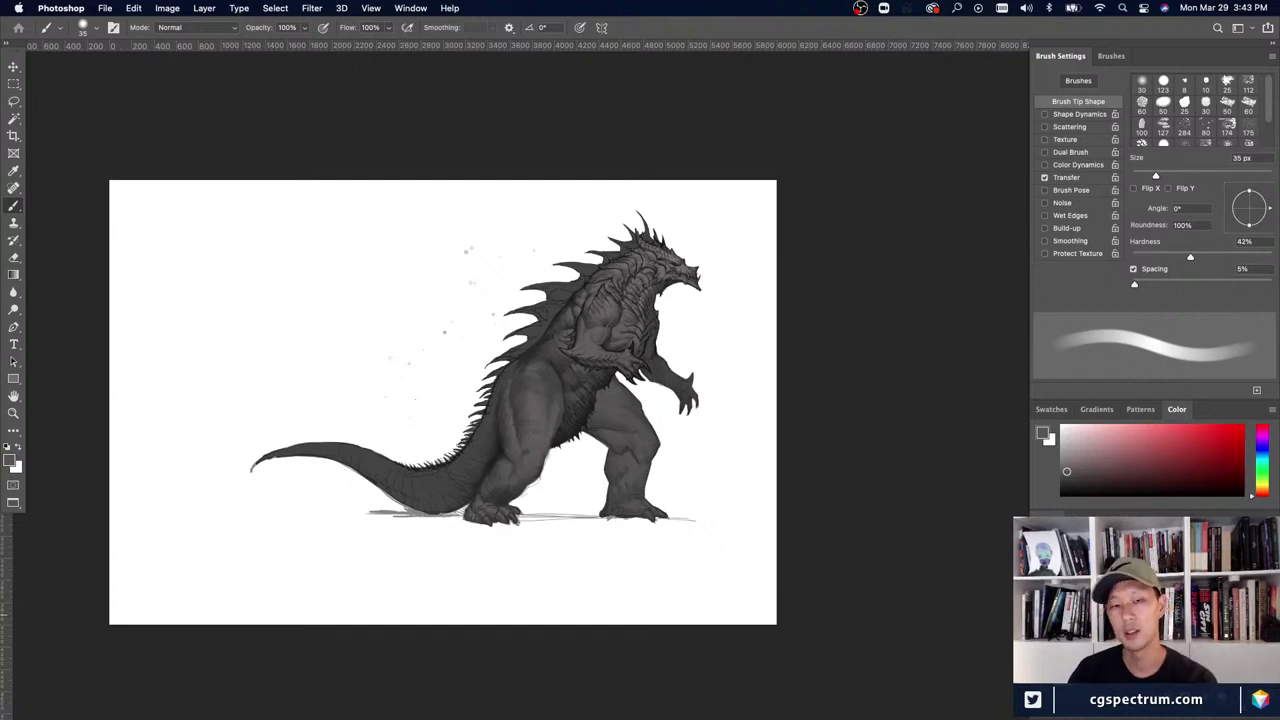
pyautogui.press('super+minus')
pyautogui.press('super+minus')
pyautogui.press('super+plus')
pyautogui.press('super+plus')
pyautogui.press('super+plus')
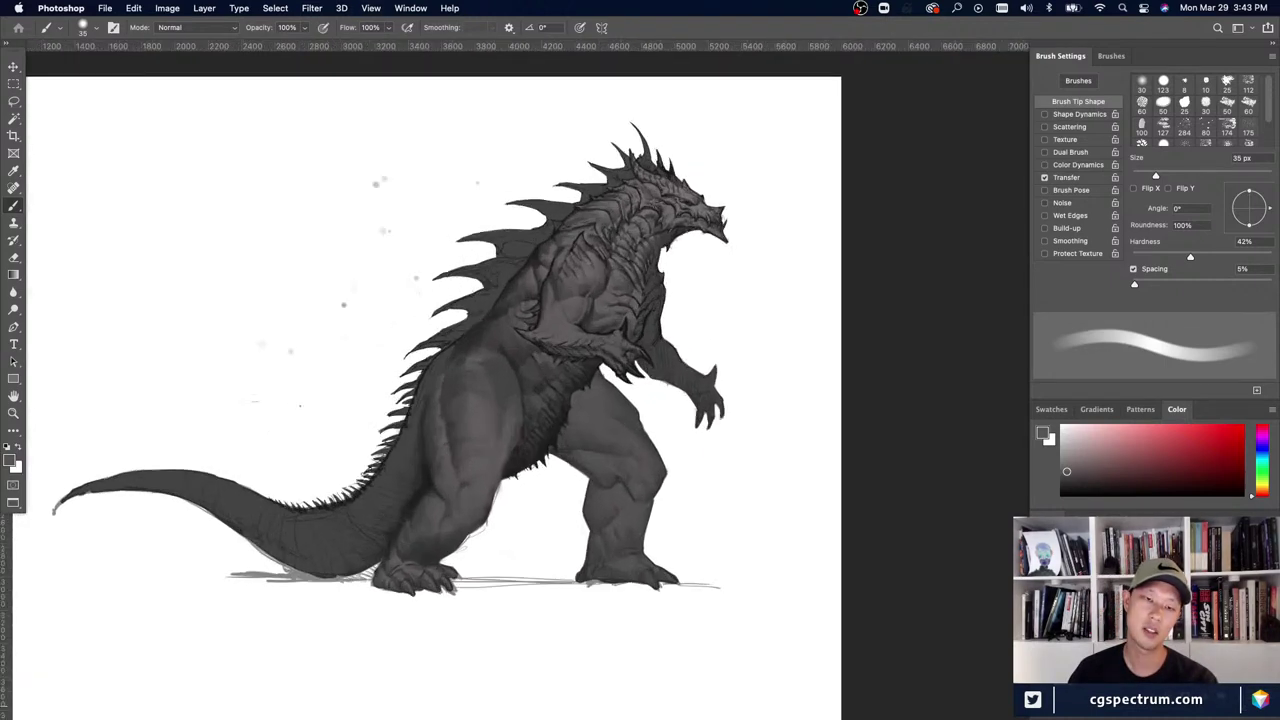
pyautogui.moveTo(775, 545); pyautogui.dragTo(909, 623)
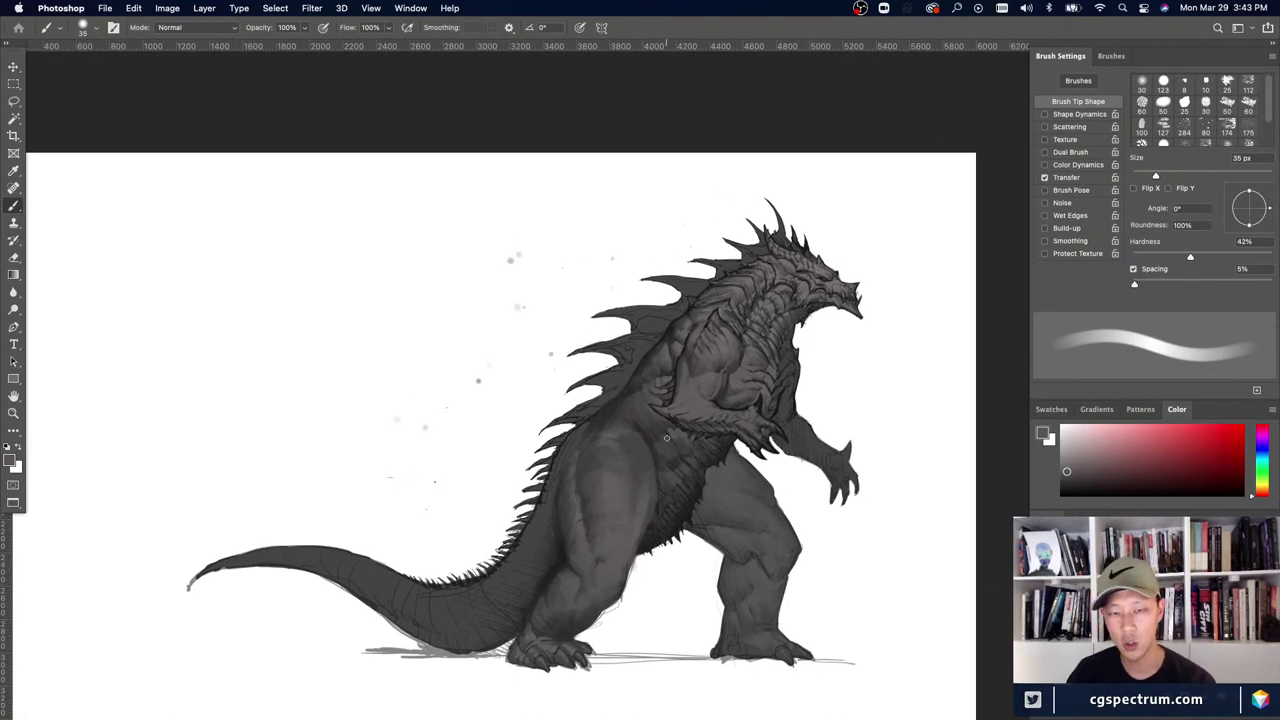
pyautogui.press('super+plus')
pyautogui.moveTo(695, 508); pyautogui.dragTo(650, 481)
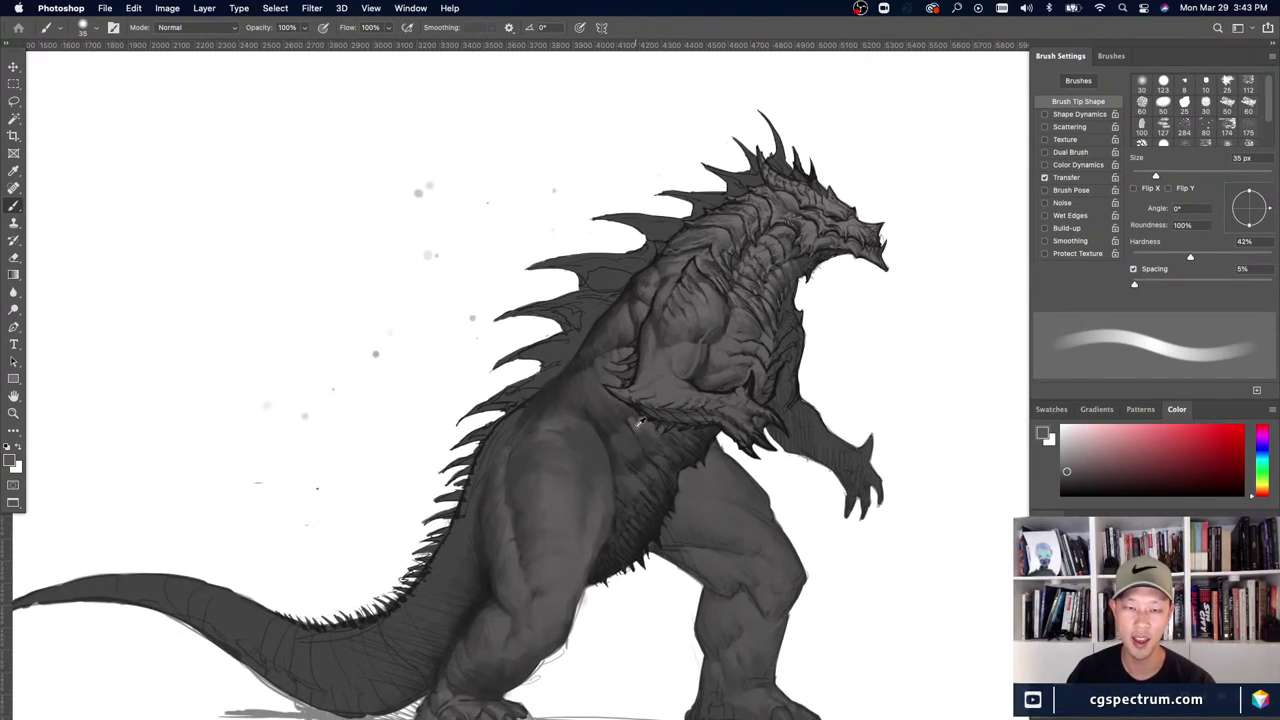
pyautogui.press('[')
pyautogui.press('[')
pyautogui.press('[')
pyautogui.press('[')
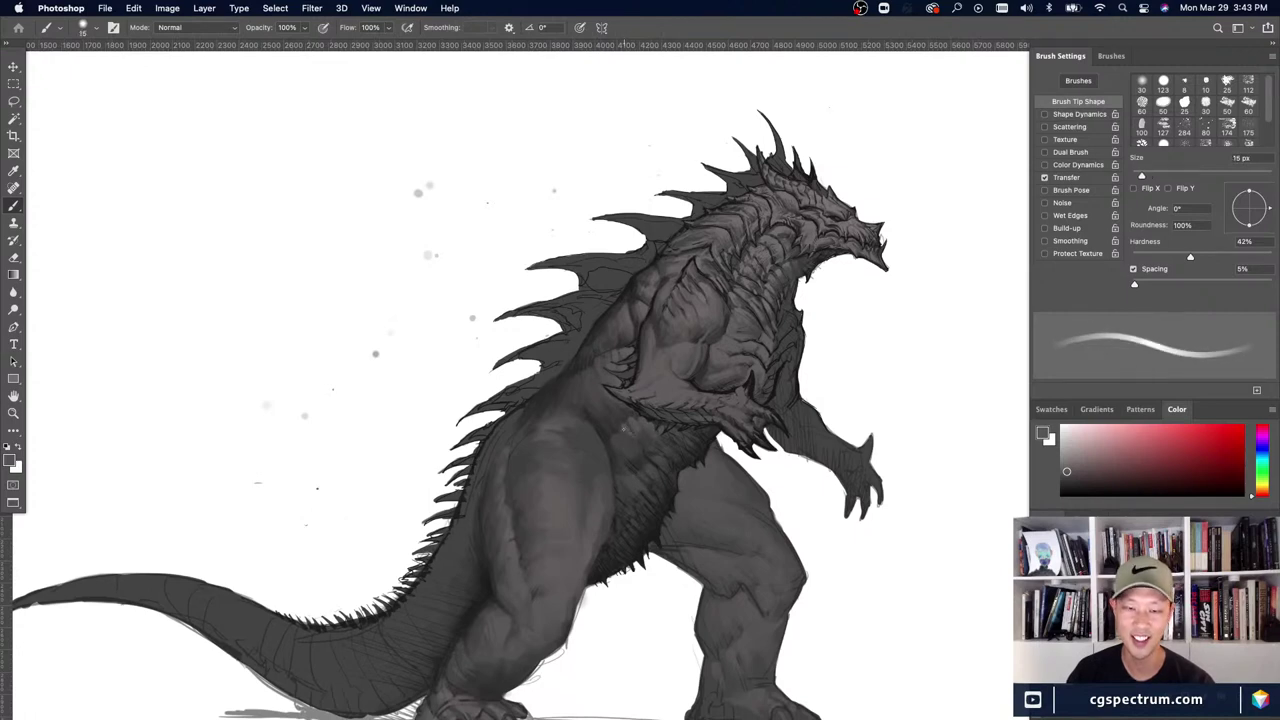
# - Deepen the shadow behind the near knee with dark greys sampled there and a 20 to 30 px brush
pyautogui.scroll(-3, 726, 500)
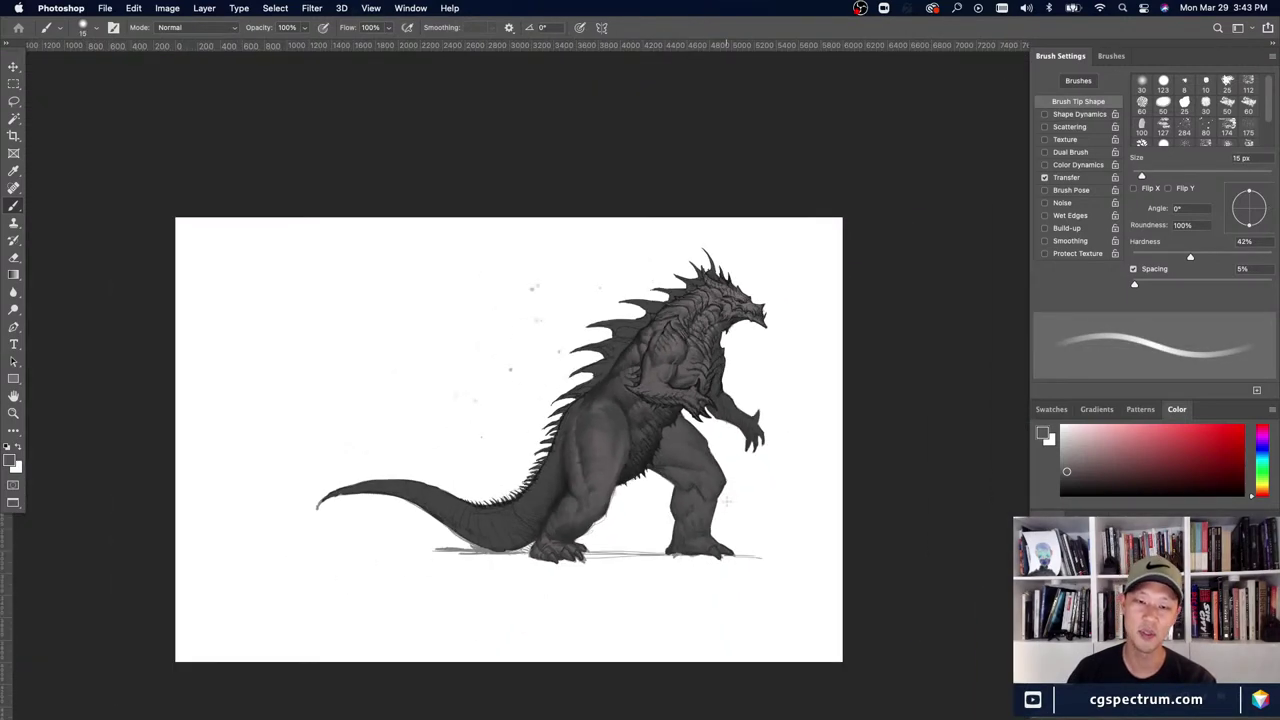
pyautogui.scroll(1, 728, 503)
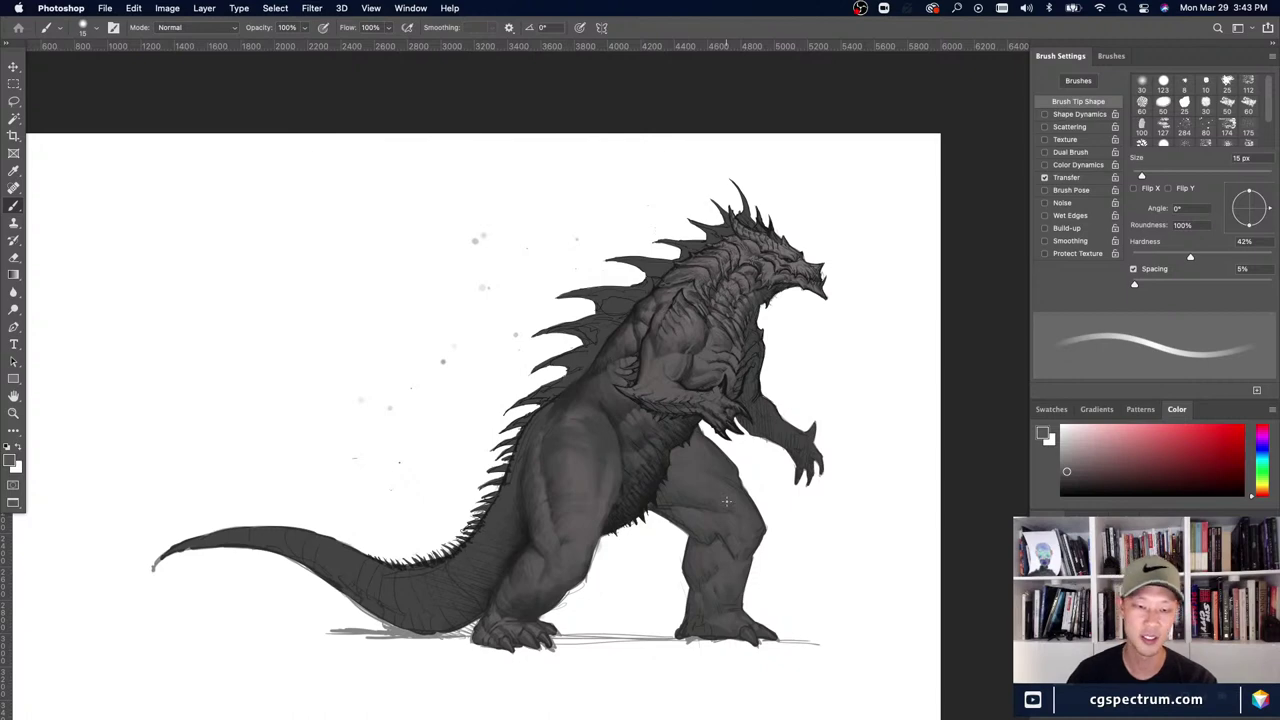
pyautogui.moveTo(745, 636); pyautogui.dragTo(742, 560)
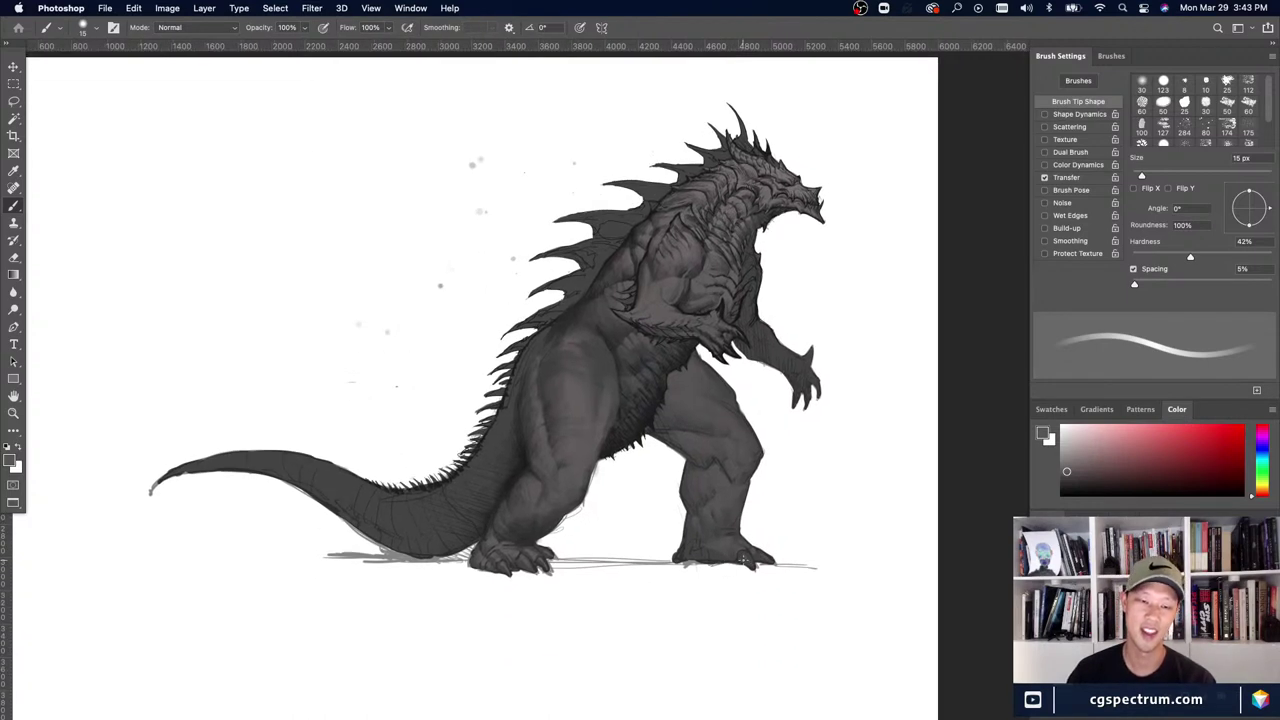
pyautogui.keyDown('alt'); pyautogui.click(528, 454); pyautogui.keyUp('alt')
pyautogui.press(']')
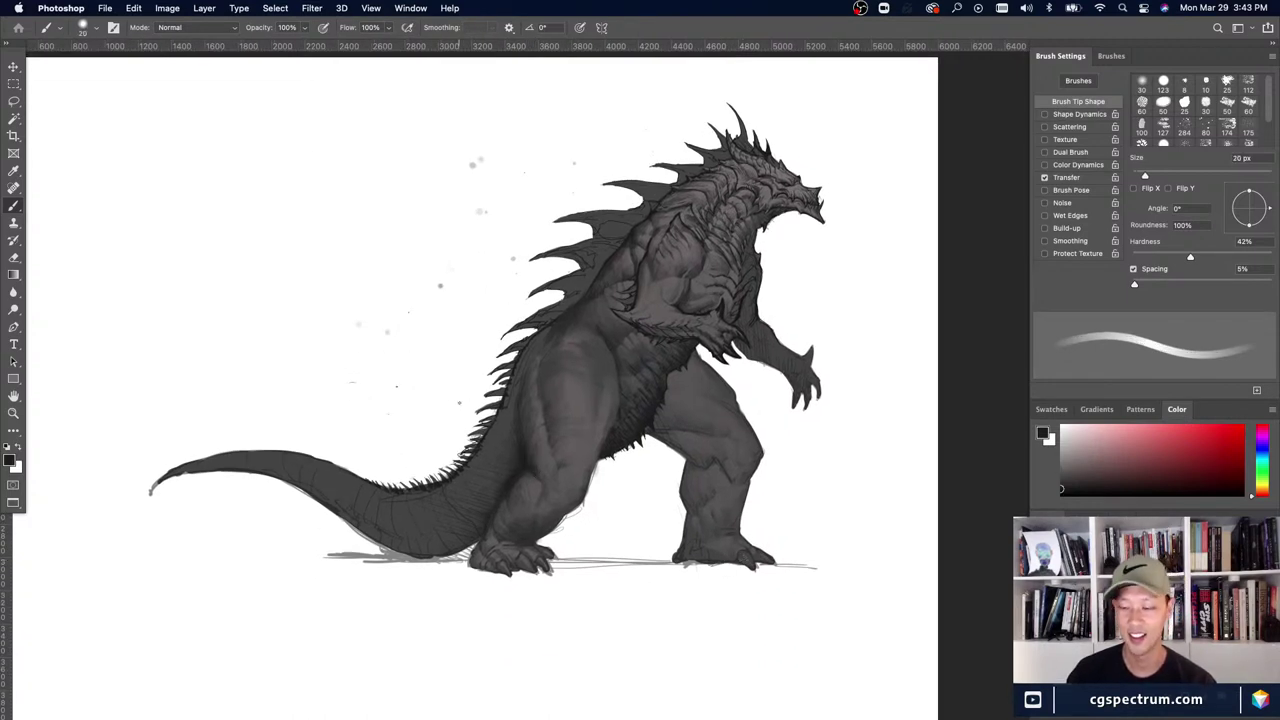
pyautogui.press(']')
pyautogui.keyDown('alt'); pyautogui.click(530, 454); pyautogui.keyUp('alt')
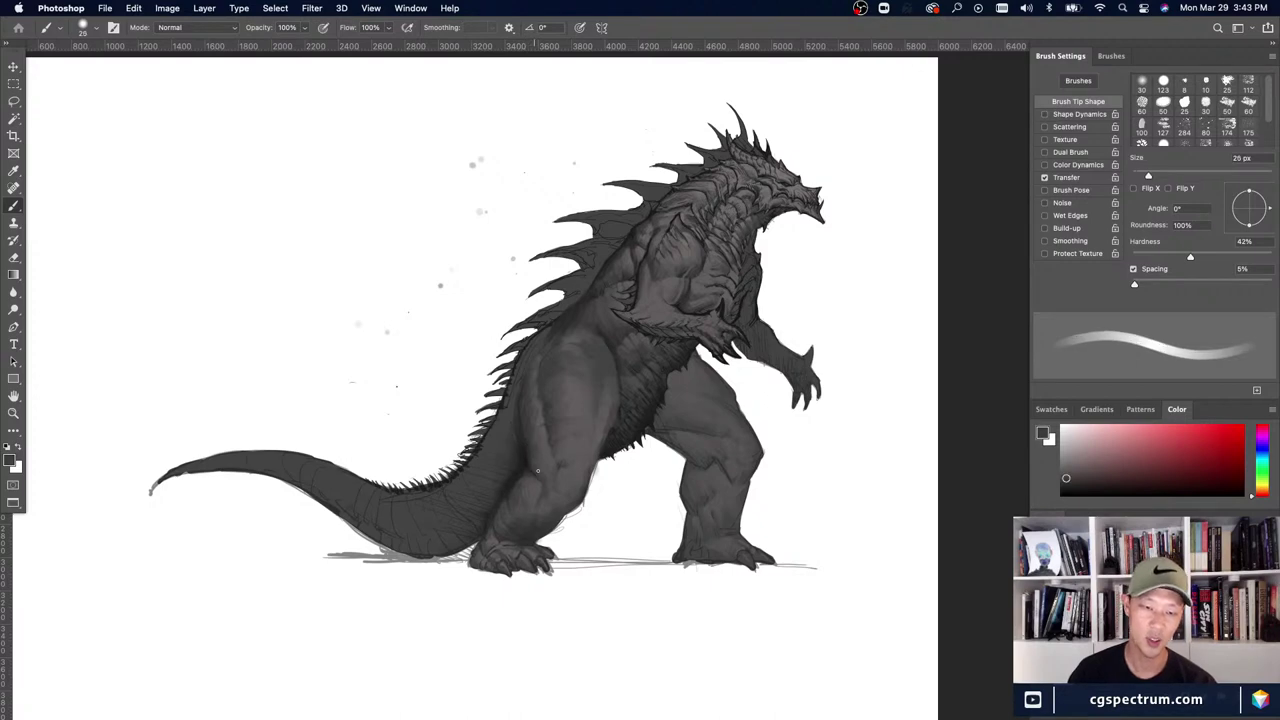
pyautogui.keyDown('alt'); pyautogui.click(525, 460); pyautogui.keyUp('alt')
pyautogui.press(']')
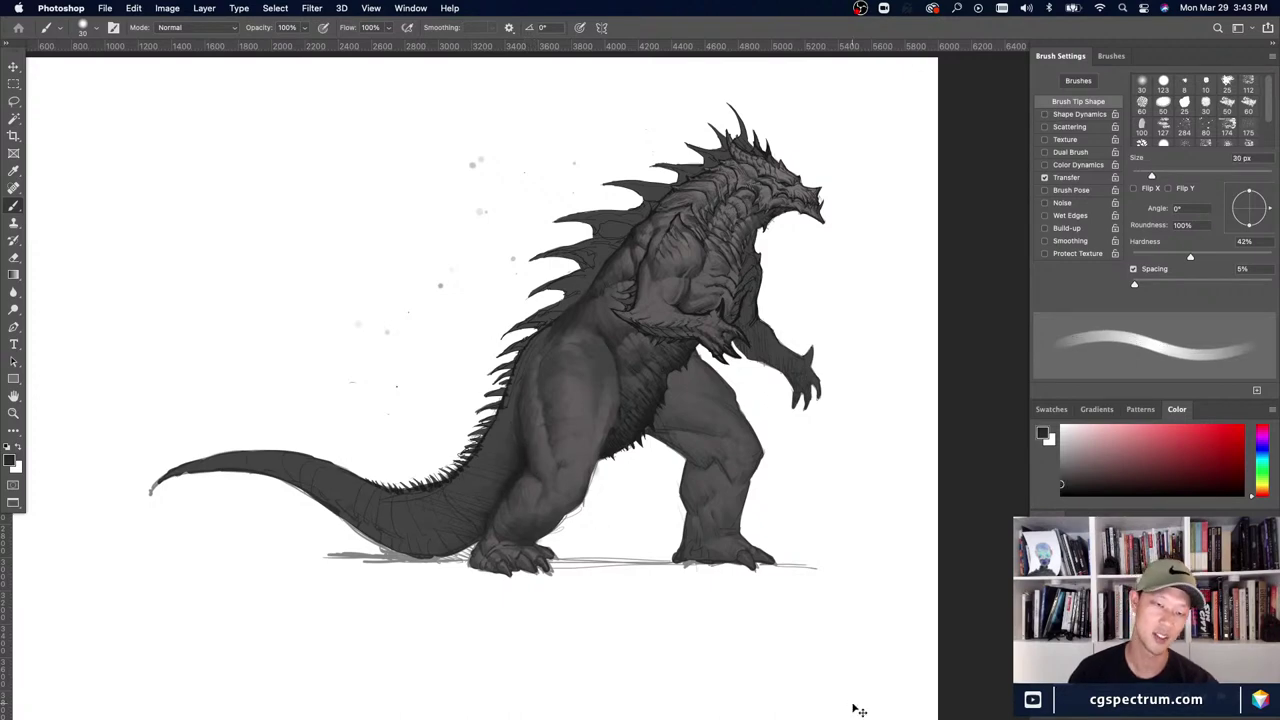
pyautogui.press('super+0')
pyautogui.press('super+equal')
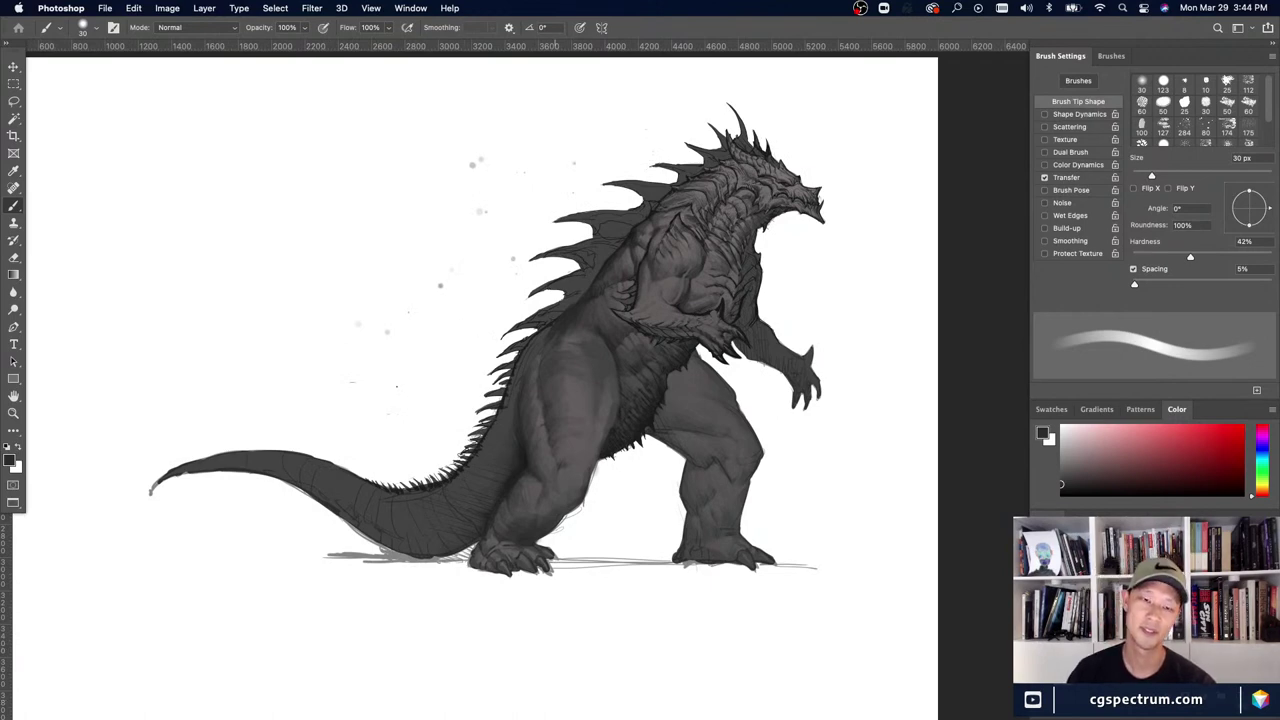
# - Lighten the tail base behind the near thigh with grey sampled from the hip, using a 15 to 40 px brush
pyautogui.keyDown('alt'); pyautogui.click(547, 370); pyautogui.keyUp('alt')
pyautogui.press('[')
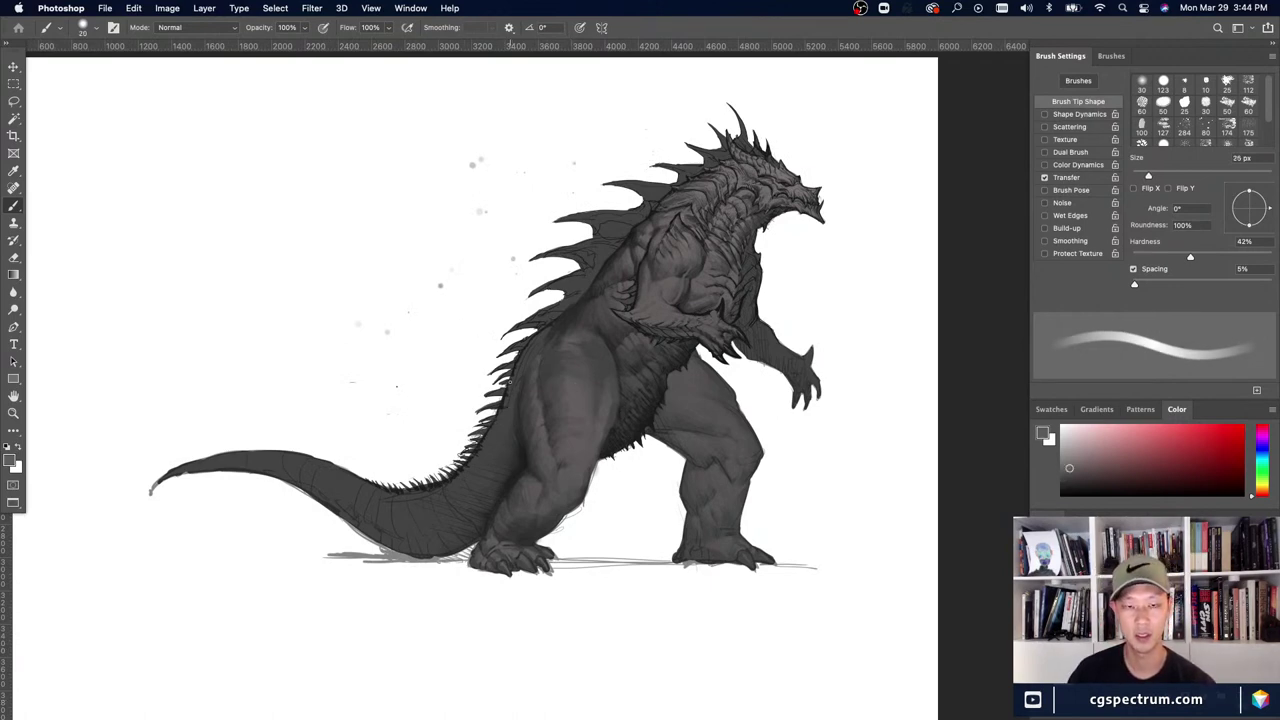
pyautogui.press('[')
pyautogui.press('[')
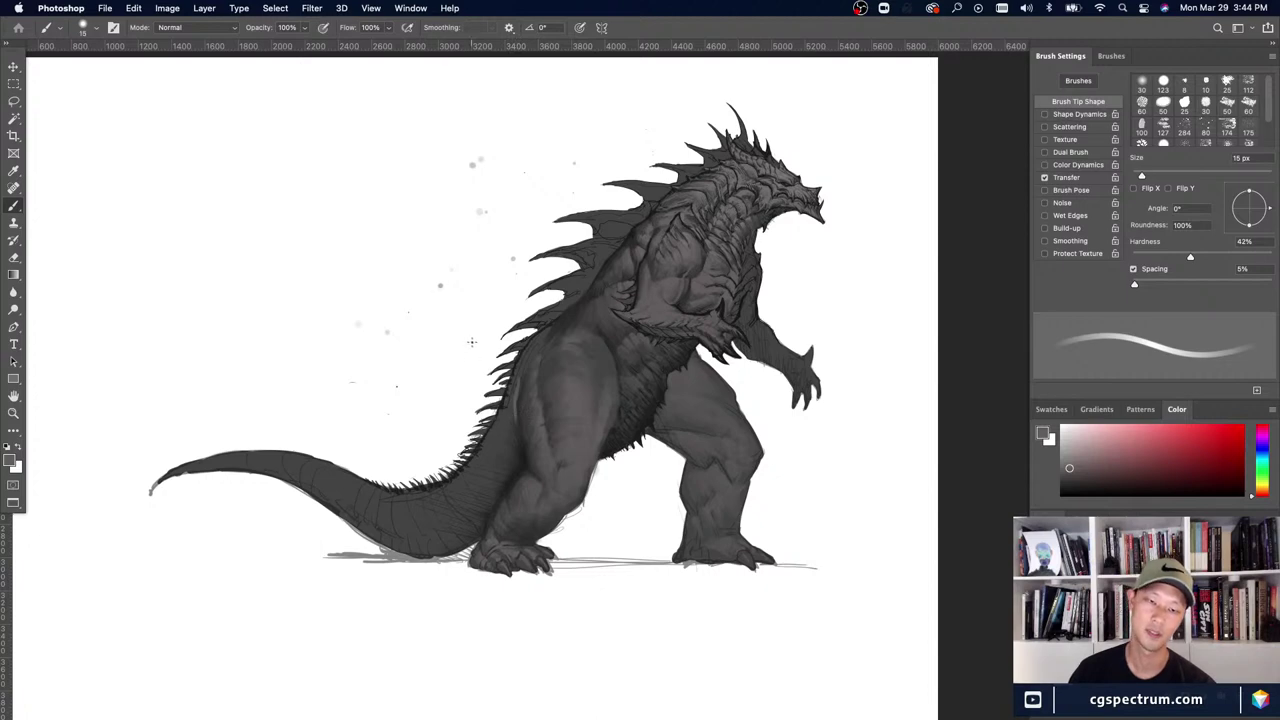
pyautogui.press(']')
pyautogui.press(']')
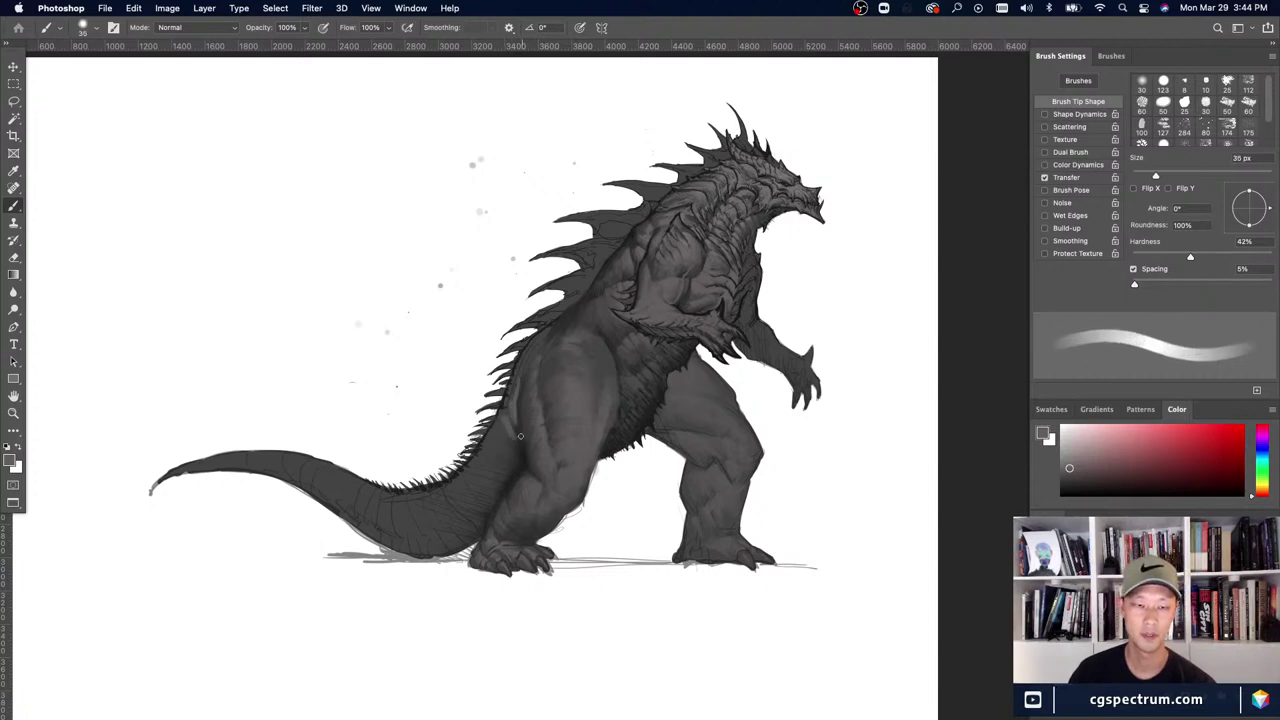
pyautogui.press(']')
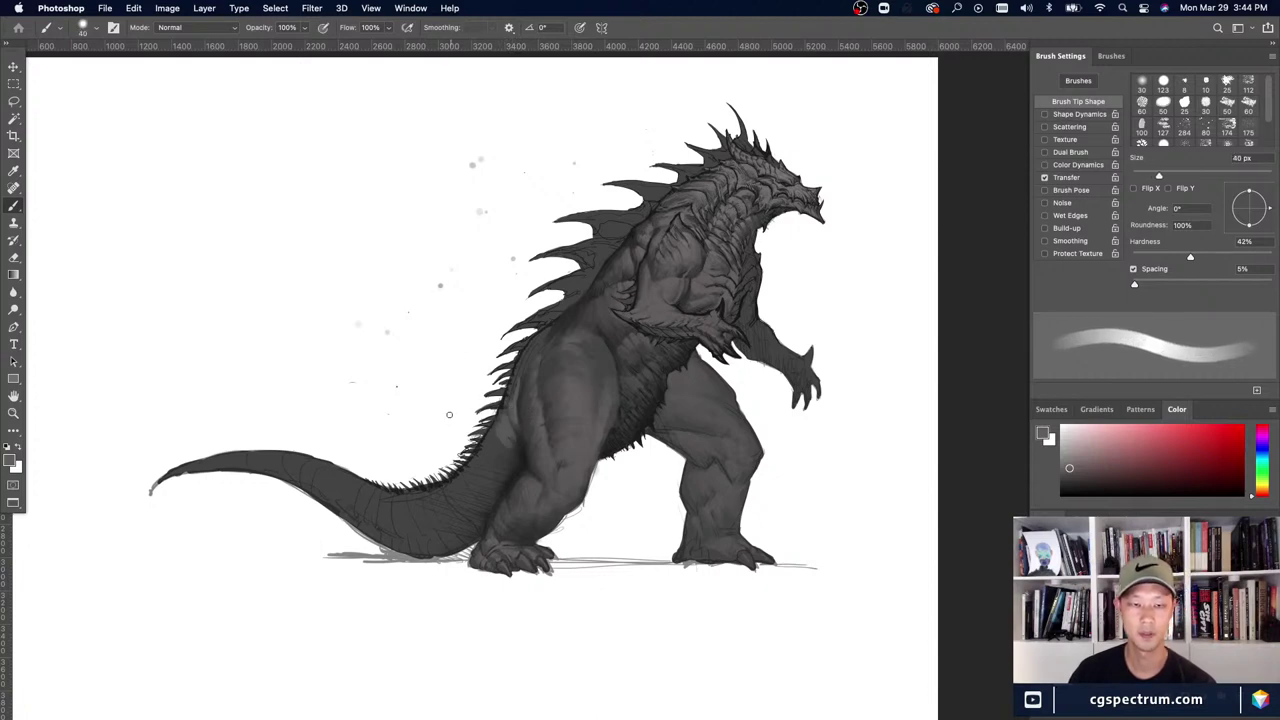
# - Extend the lighter grey up along the lower back beside the spines with a 45 to 40 px brush
pyautogui.press(']')
pyautogui.press(']')
pyautogui.press('[')
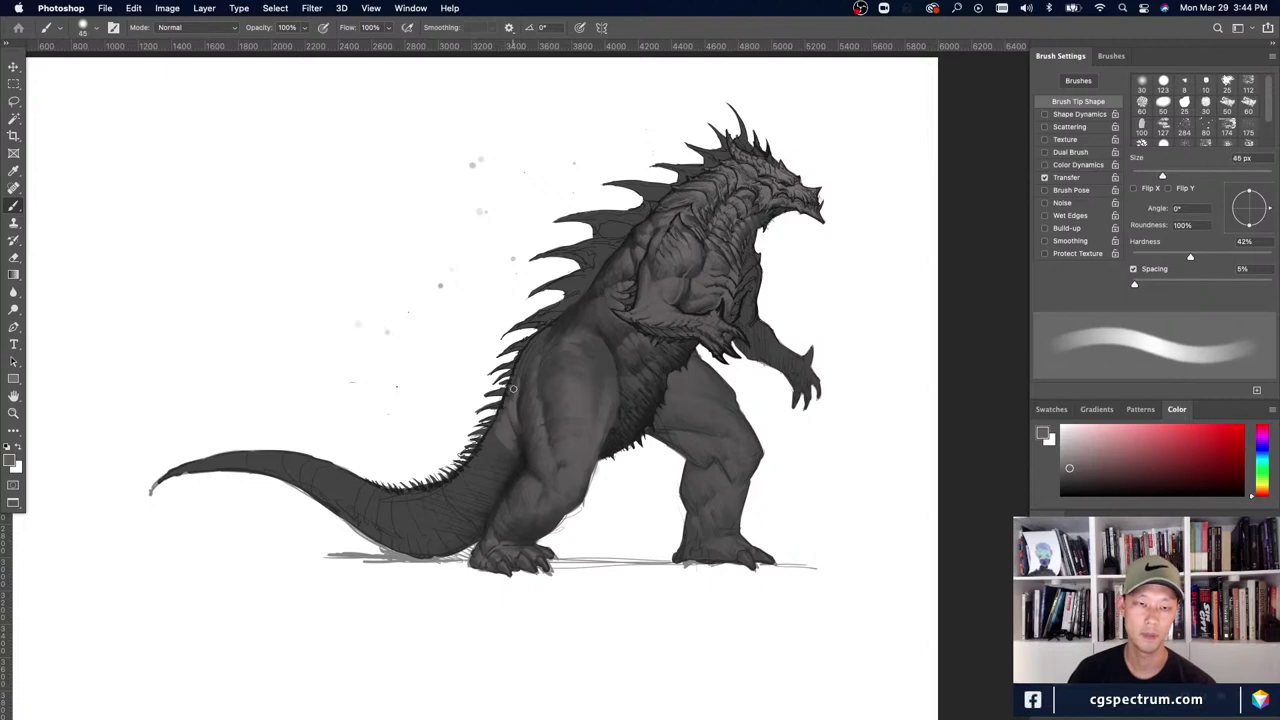
pyautogui.press('[')
pyautogui.press('[')
pyautogui.press('[')
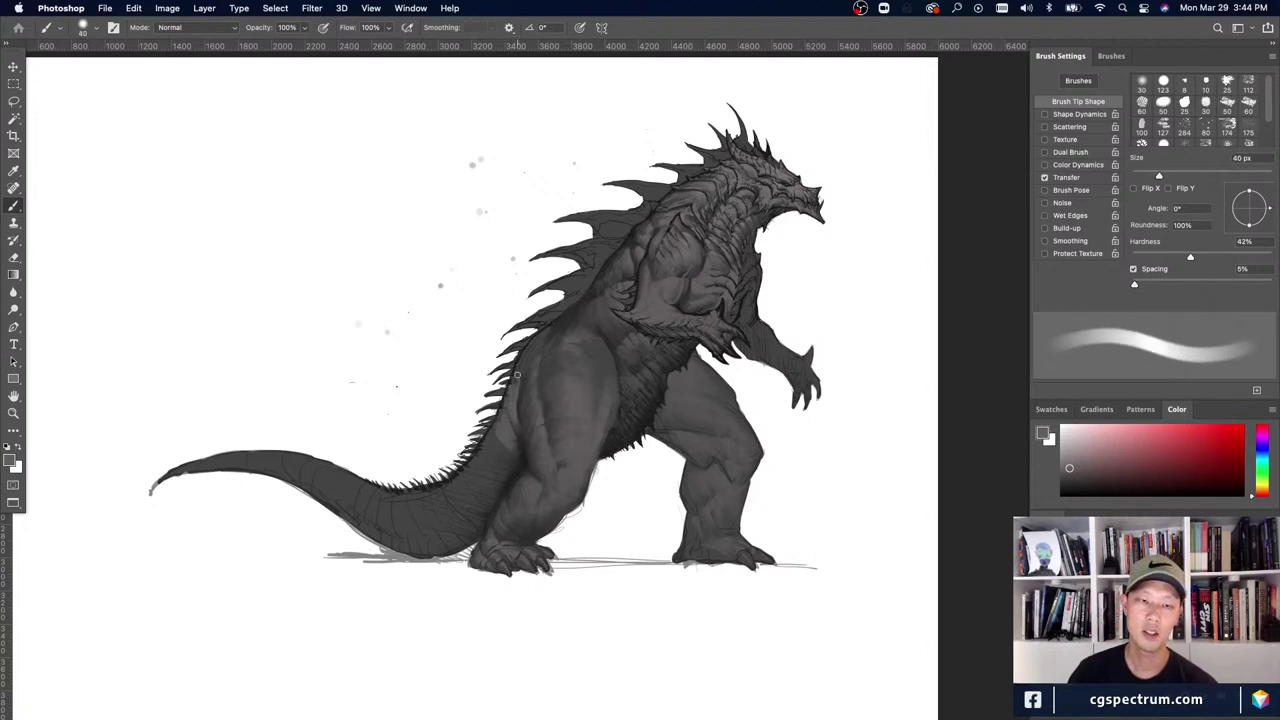
# - Soften the new shading along the lower back beside the spines with a soft 30 px eraser
pyautogui.press('e')
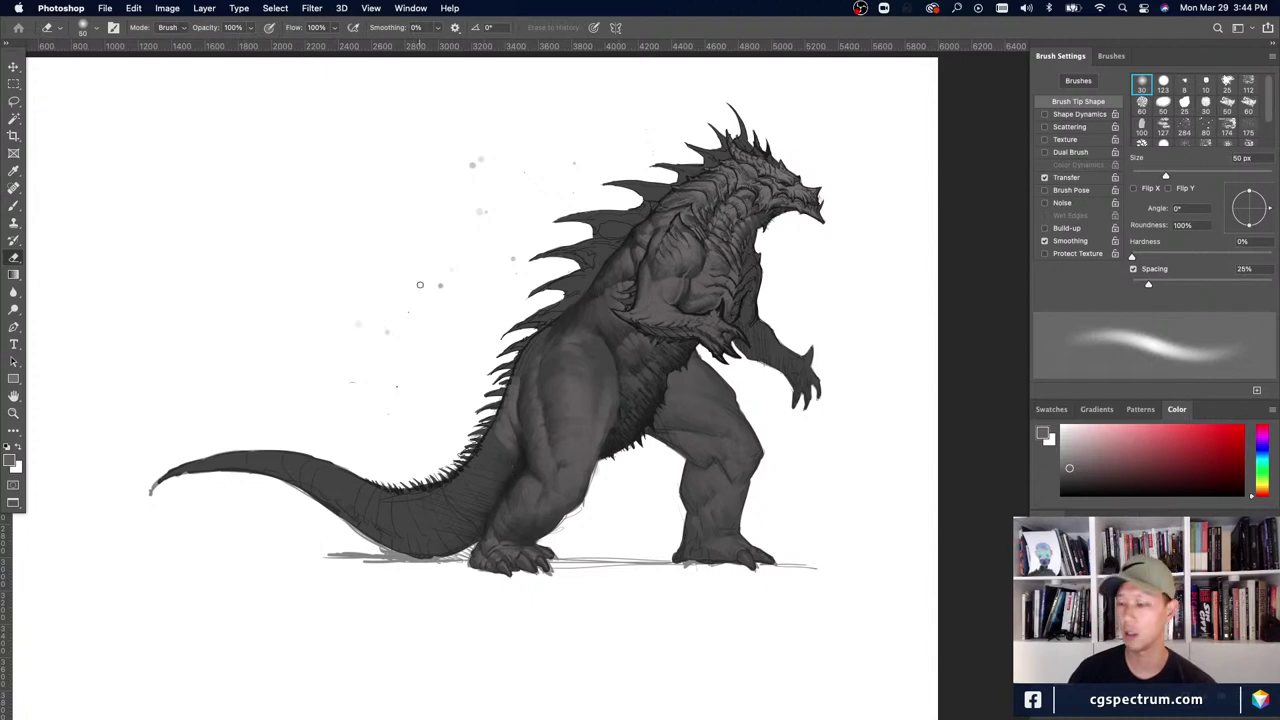
pyautogui.press('[')
pyautogui.press('[')
pyautogui.press('[')
pyautogui.press('[')
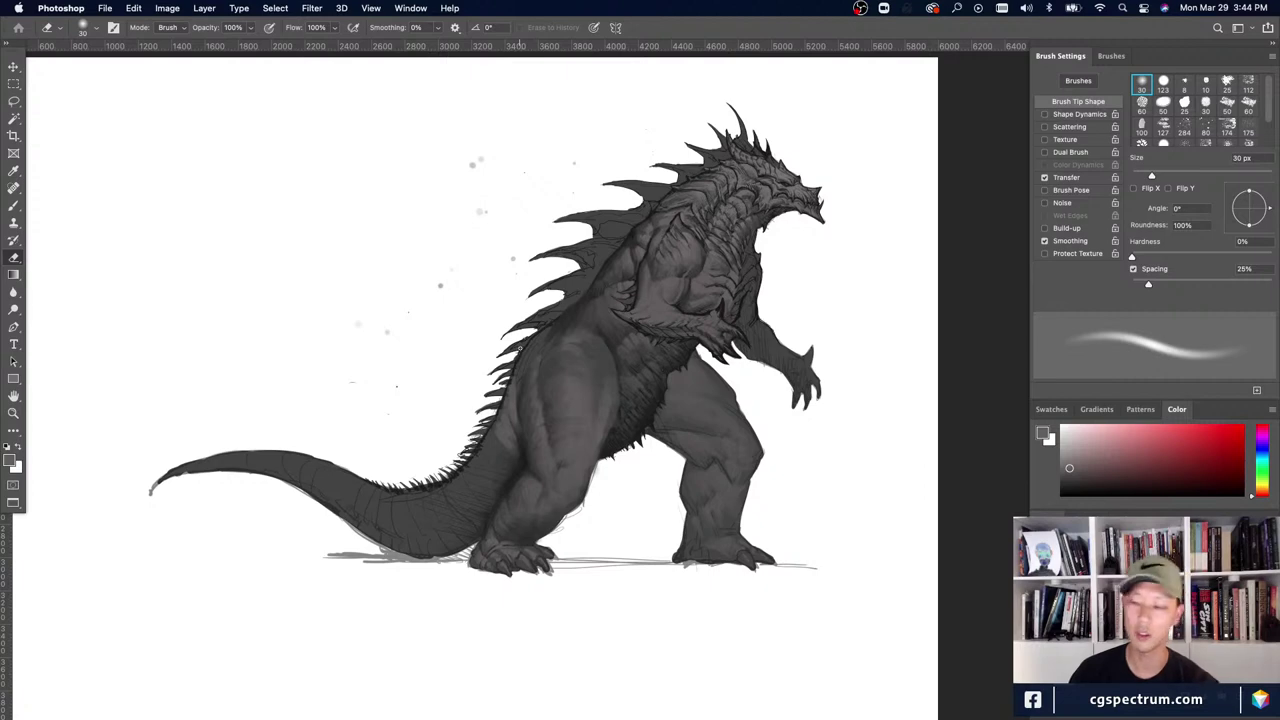
# - Blend the hip's back edge with grey sampled beside the spines, using a 40 px and then a 25 px brush
pyautogui.press('b')
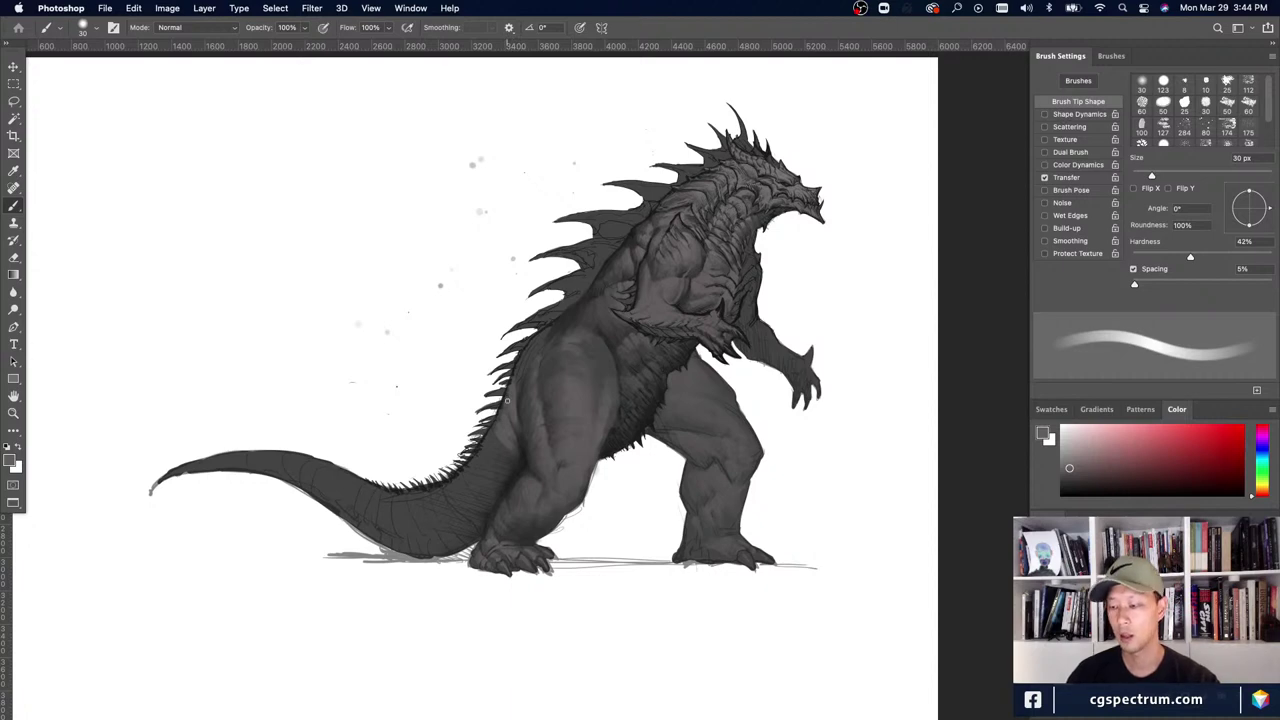
pyautogui.keyDown('alt'); pyautogui.click(512, 400); pyautogui.keyUp('alt')
pyautogui.press(']')
pyautogui.press(']')
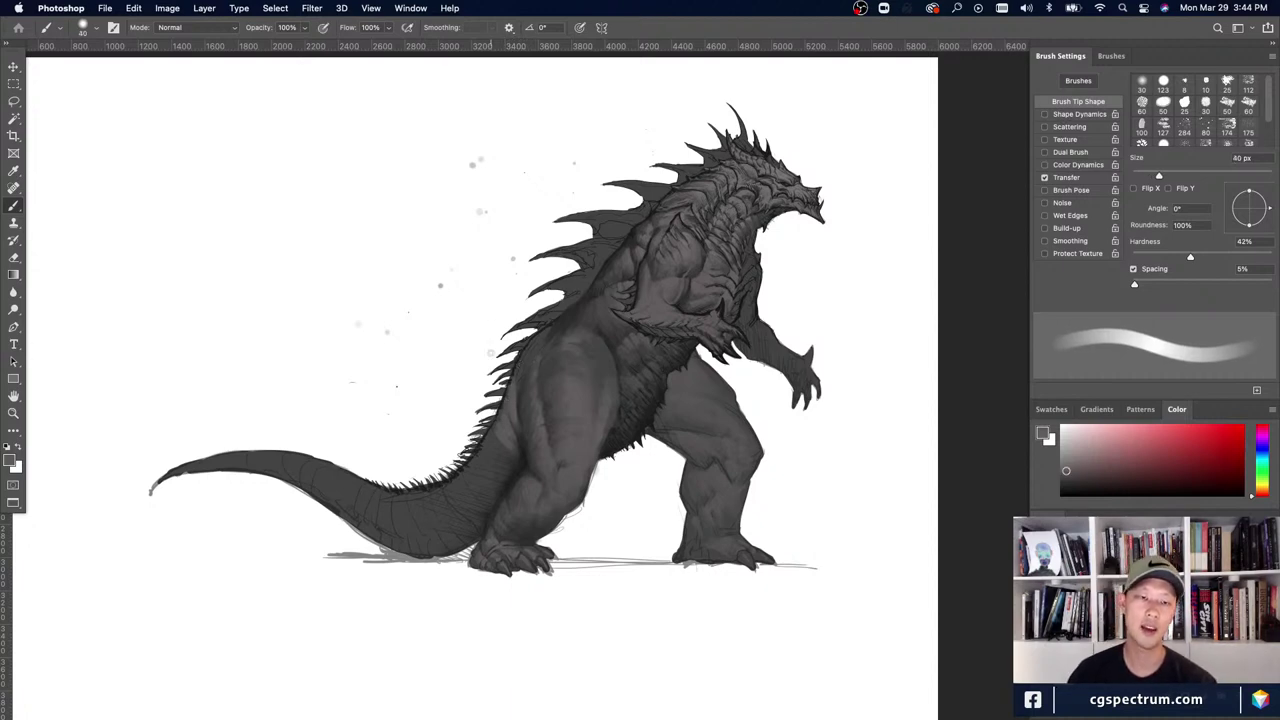
pyautogui.press('[')
pyautogui.press('[')
pyautogui.press('[')
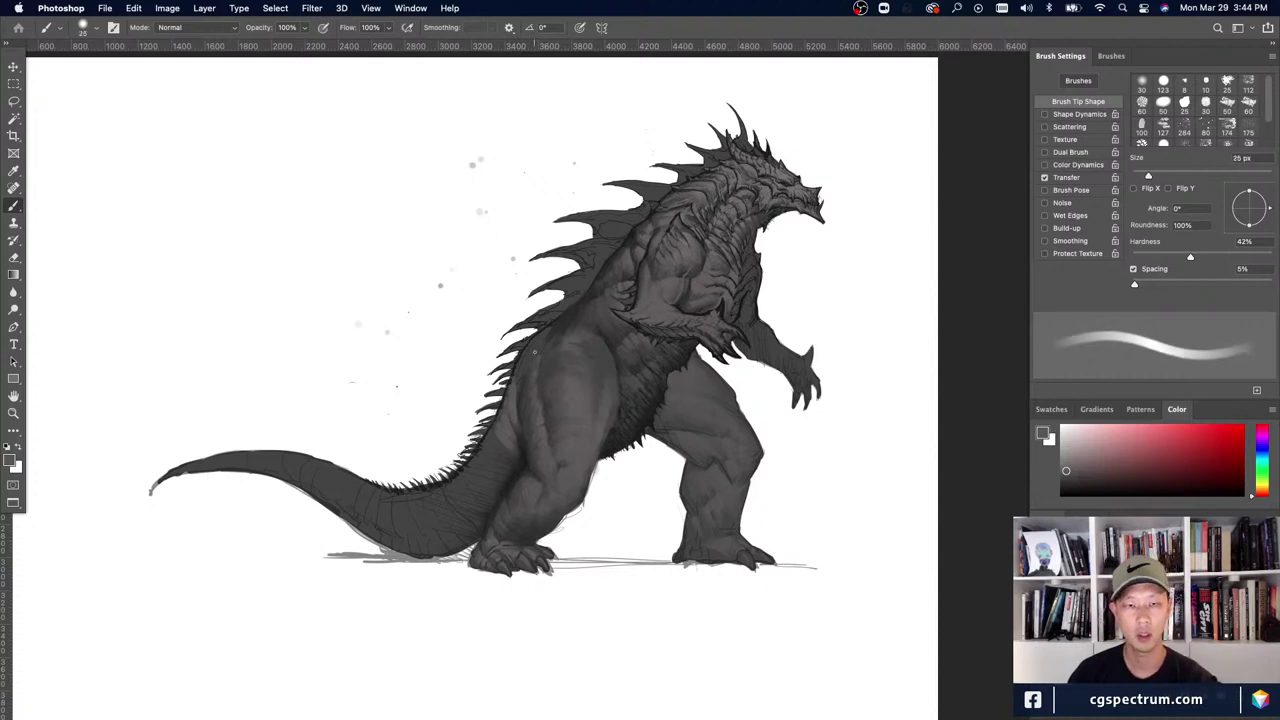
# - Paint a slightly lighter grey from the back of the hip down onto the tail base with a 45 to 60 px brush
pyautogui.press(']')
pyautogui.press(']')
pyautogui.press(']')
pyautogui.press(']')
pyautogui.press(']')
pyautogui.press(']')
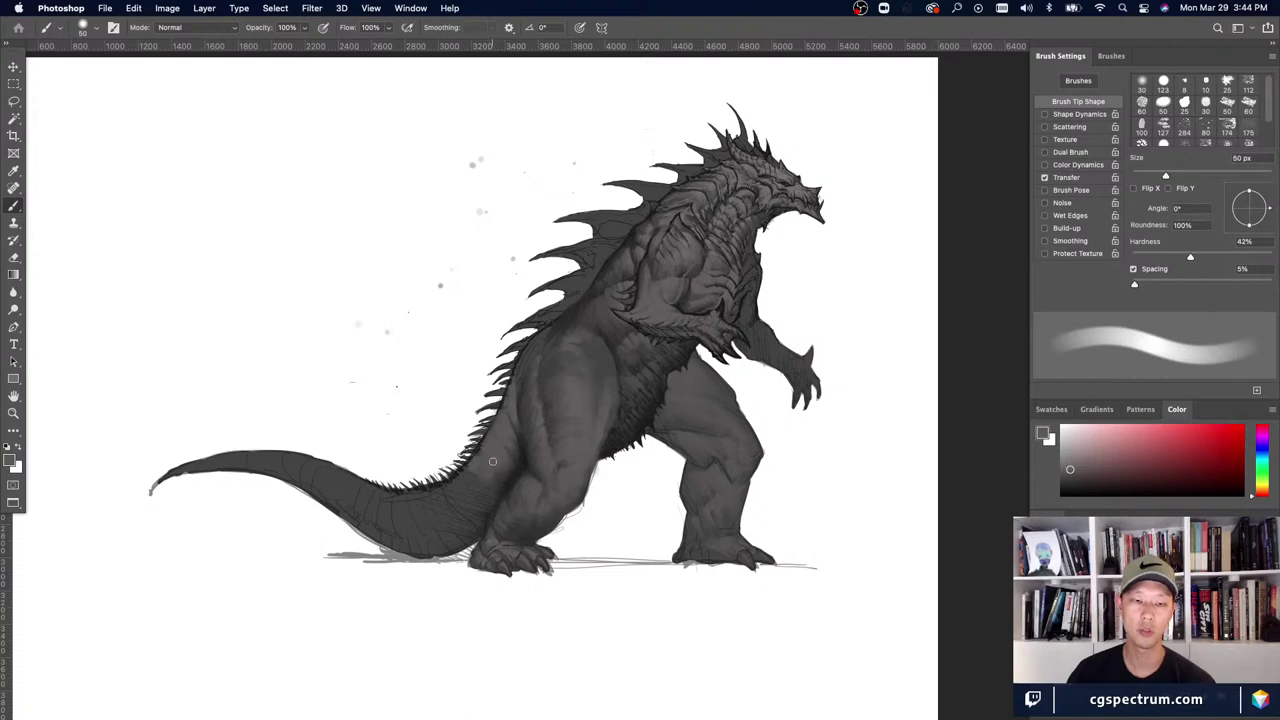
pyautogui.press(']')
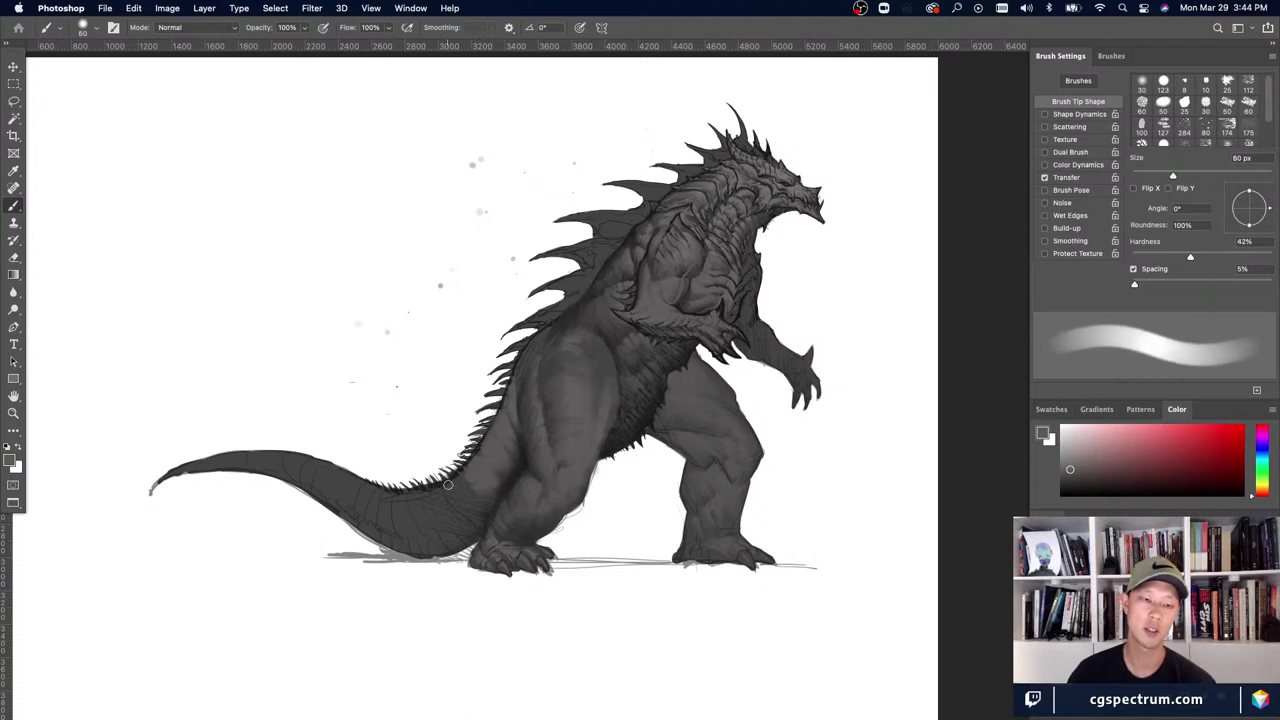
pyautogui.press('[')
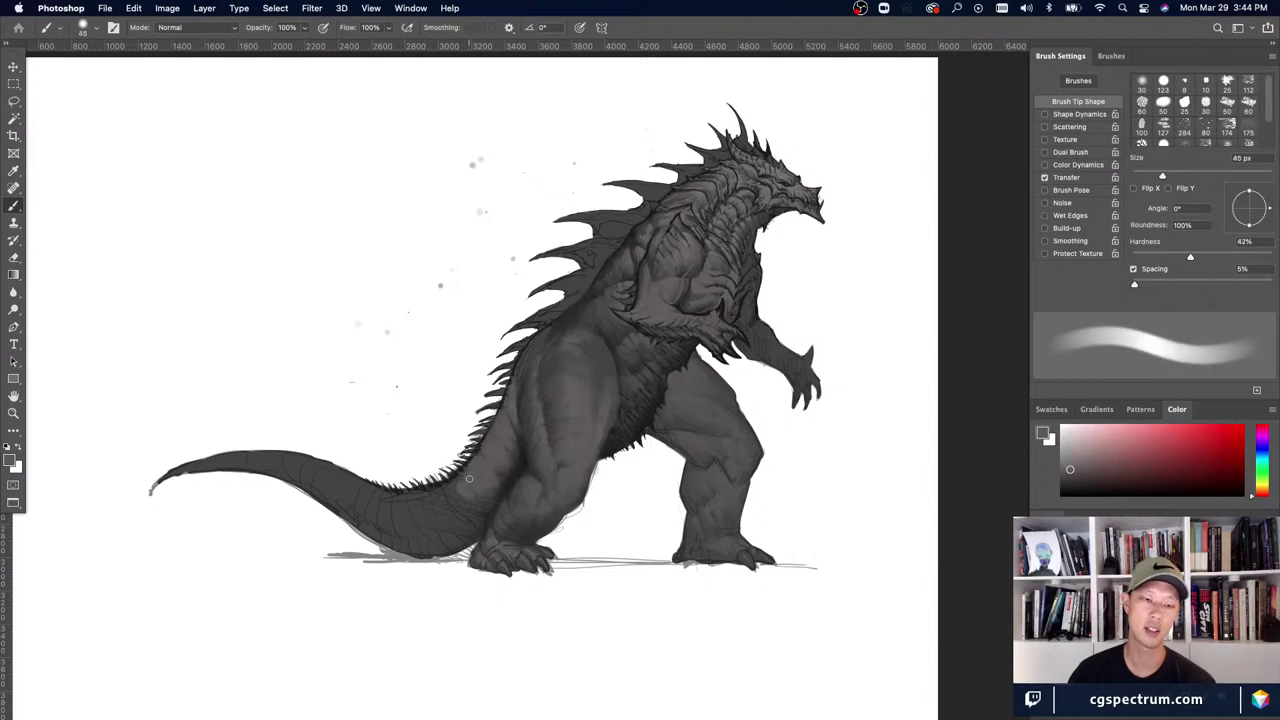
# - Extend the lighter grey along the upper side of the tail below the spines, using a 60 px and then a 30 px brush
pyautogui.press(']')
pyautogui.press(']')
pyautogui.press(']')
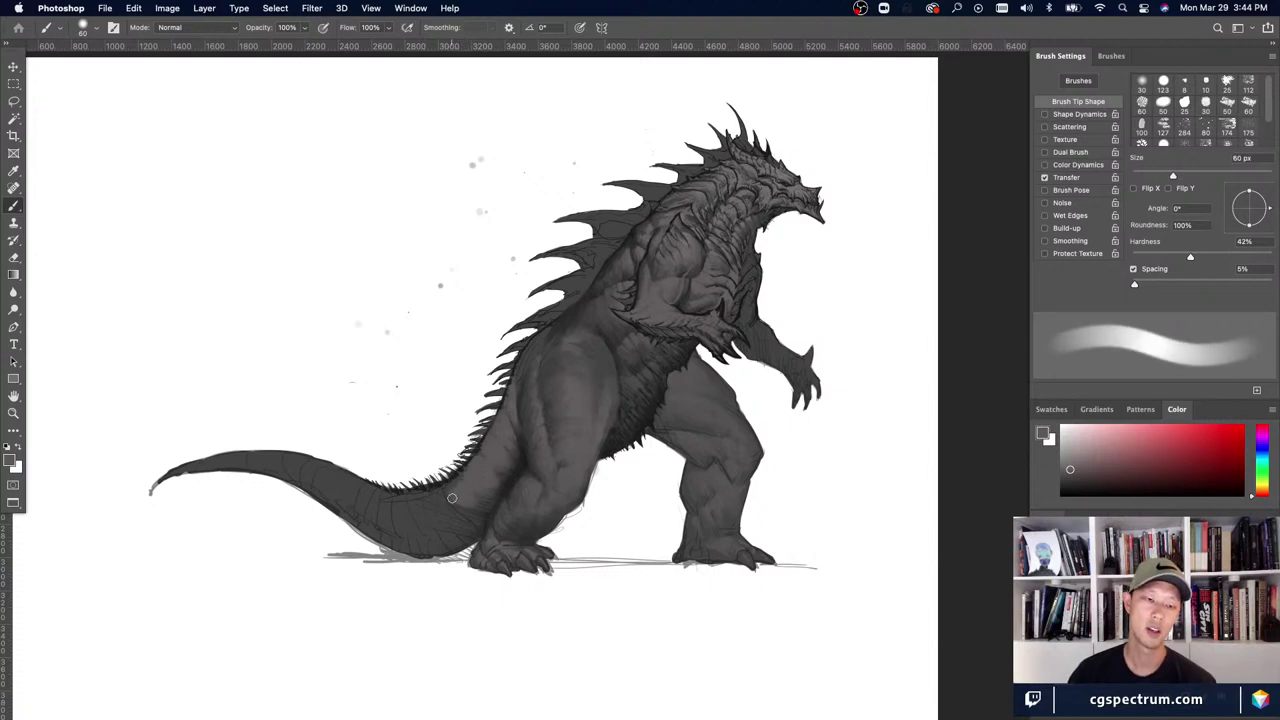
pyautogui.press('[')
pyautogui.press('[')
pyautogui.press('[')
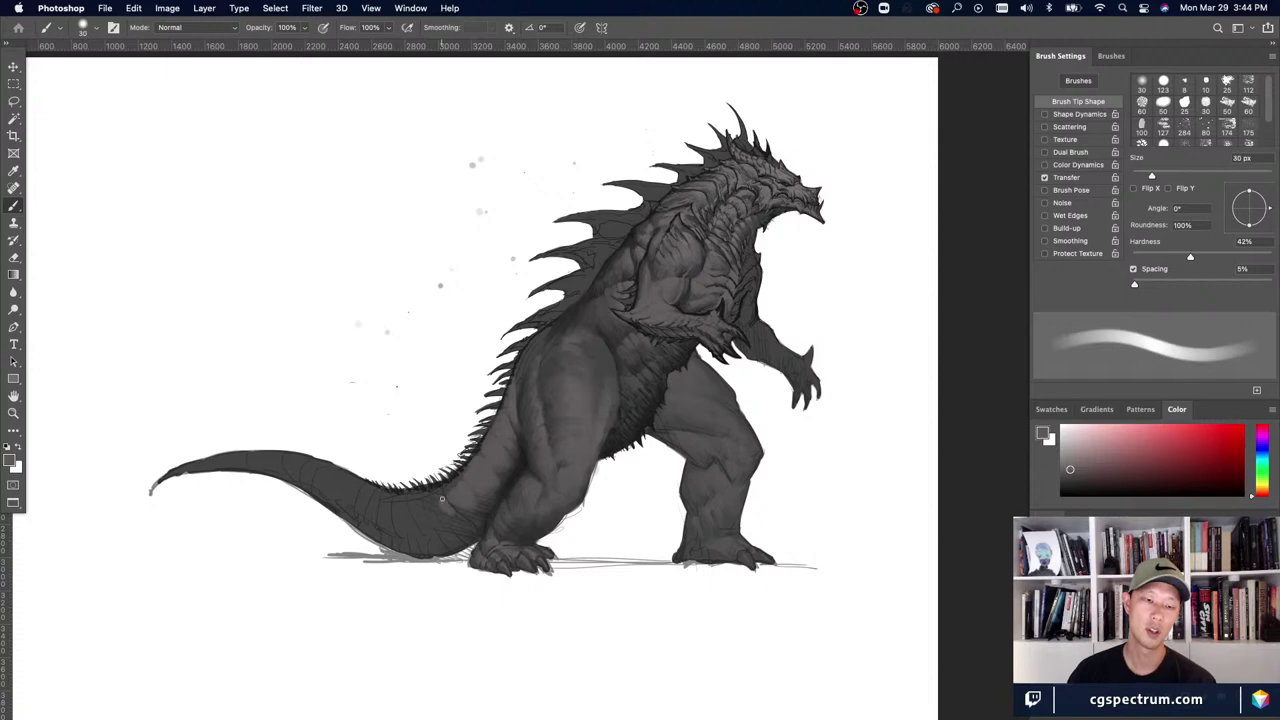
# - Paint lighter vertical bands between the sketched segment lines on the side of the thick tail section with a 35 to 45 px brush
pyautogui.press(']')
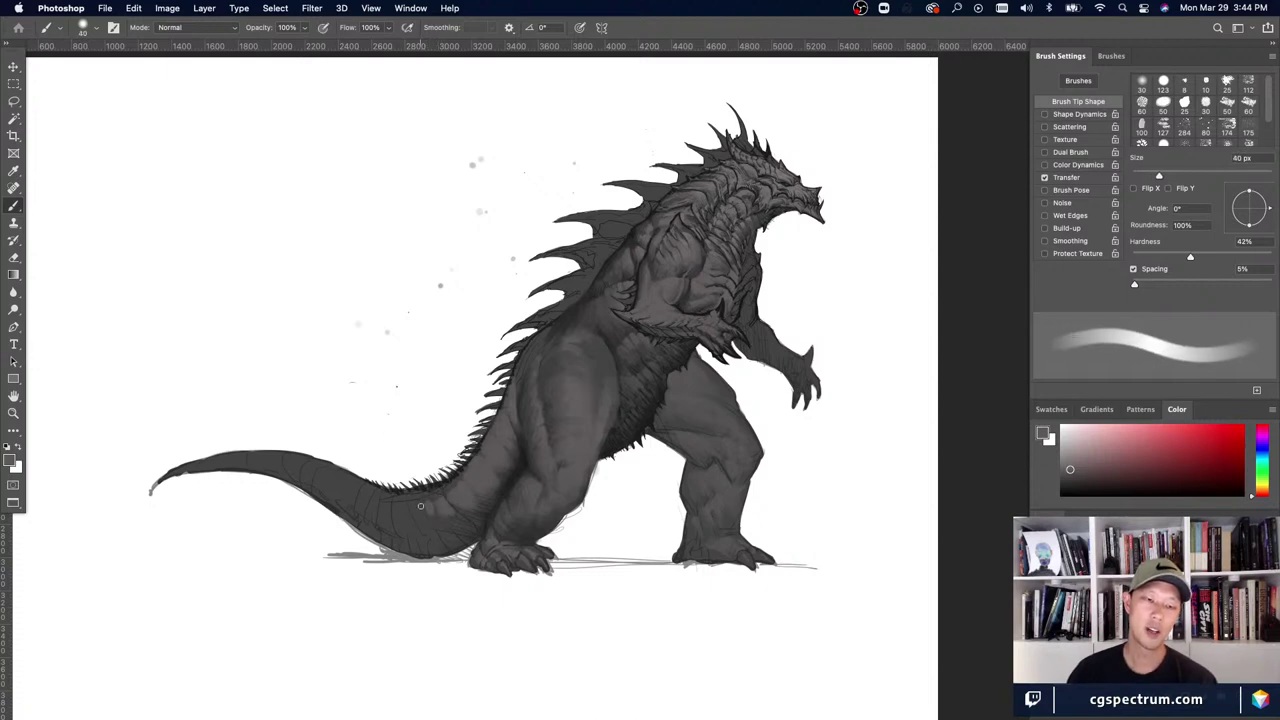
pyautogui.press('[')
pyautogui.moveTo(416, 502); pyautogui.dragTo(420, 514)
pyautogui.press(']')
pyautogui.press(']')
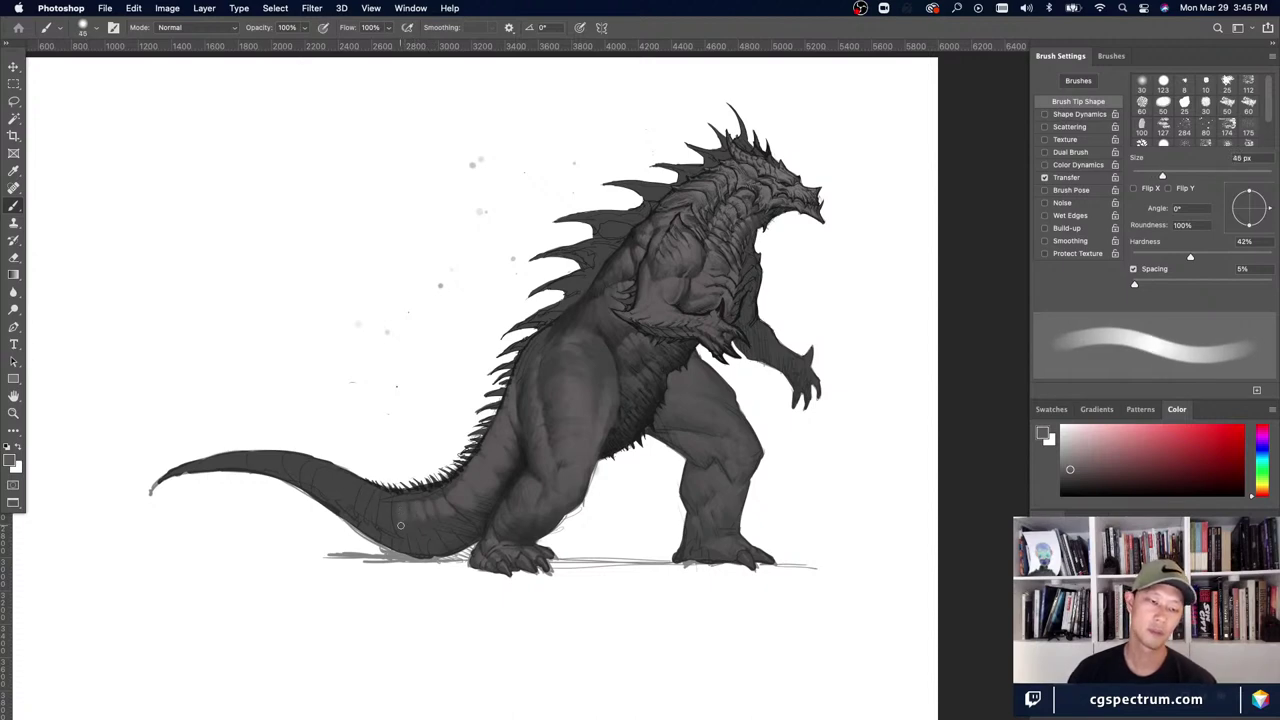
pyautogui.press(']')
pyautogui.press('[')
pyautogui.press('[')
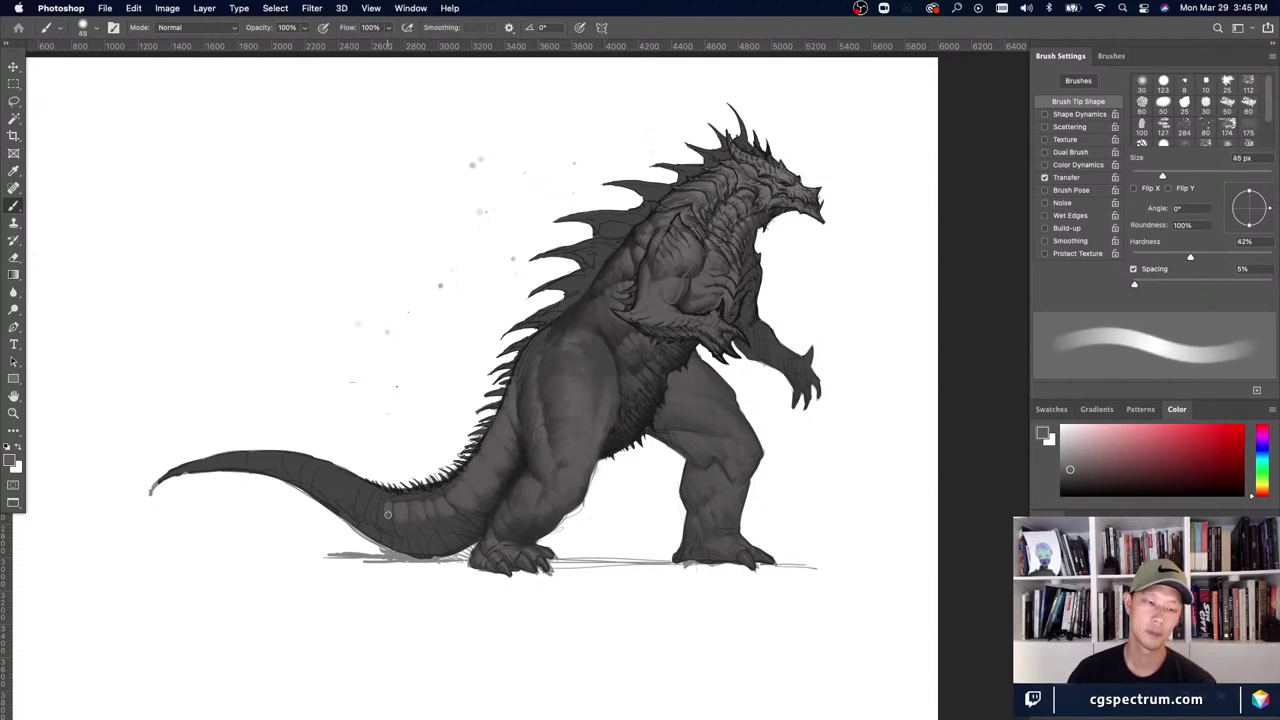
# - Add another light band farther along the tail with a 50 px brush and blend the tail base using a 70 px brush
pyautogui.press(']')
pyautogui.press(']')
pyautogui.press(']')
pyautogui.press(']')
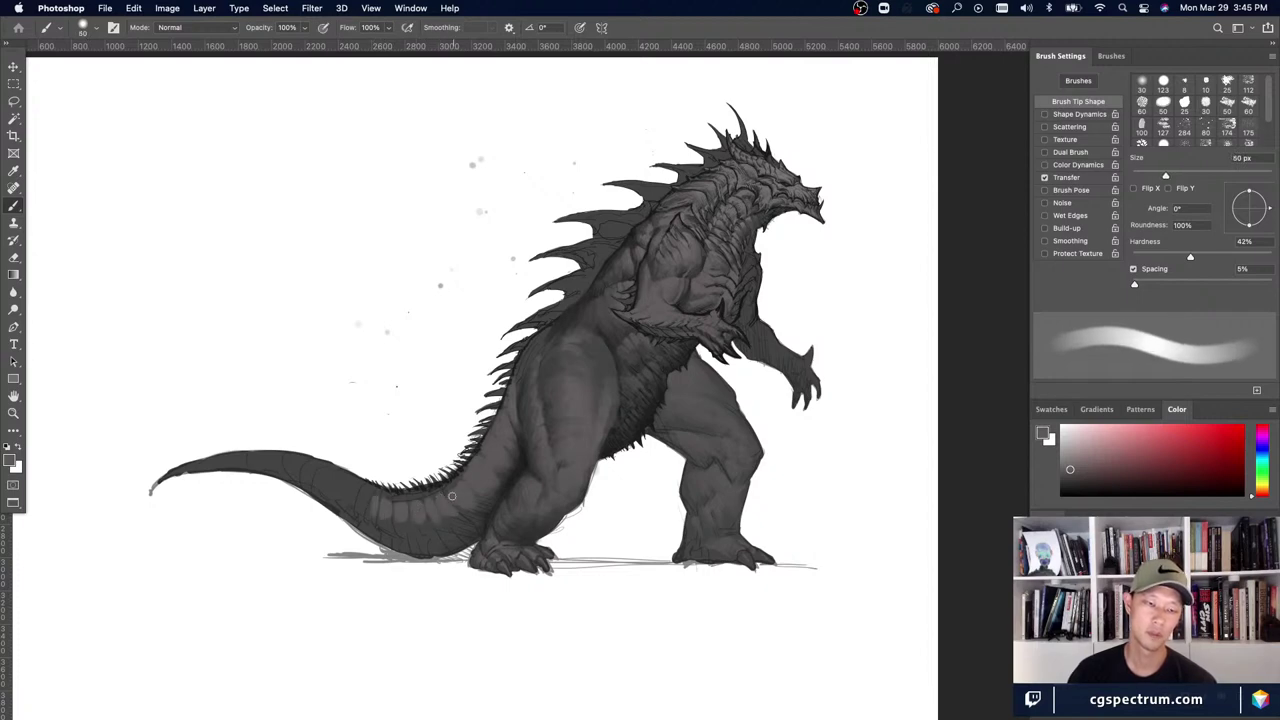
pyautogui.press('[')
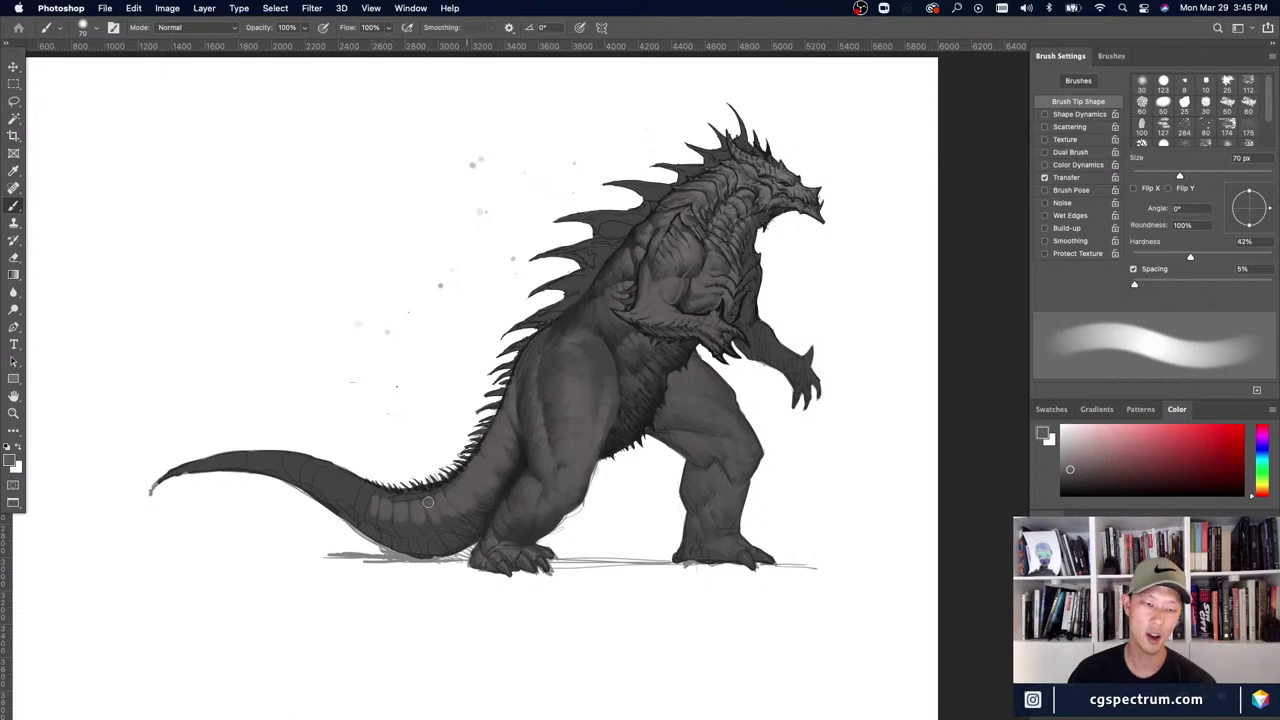
pyautogui.press('[')
pyautogui.press('[')
pyautogui.press('[')
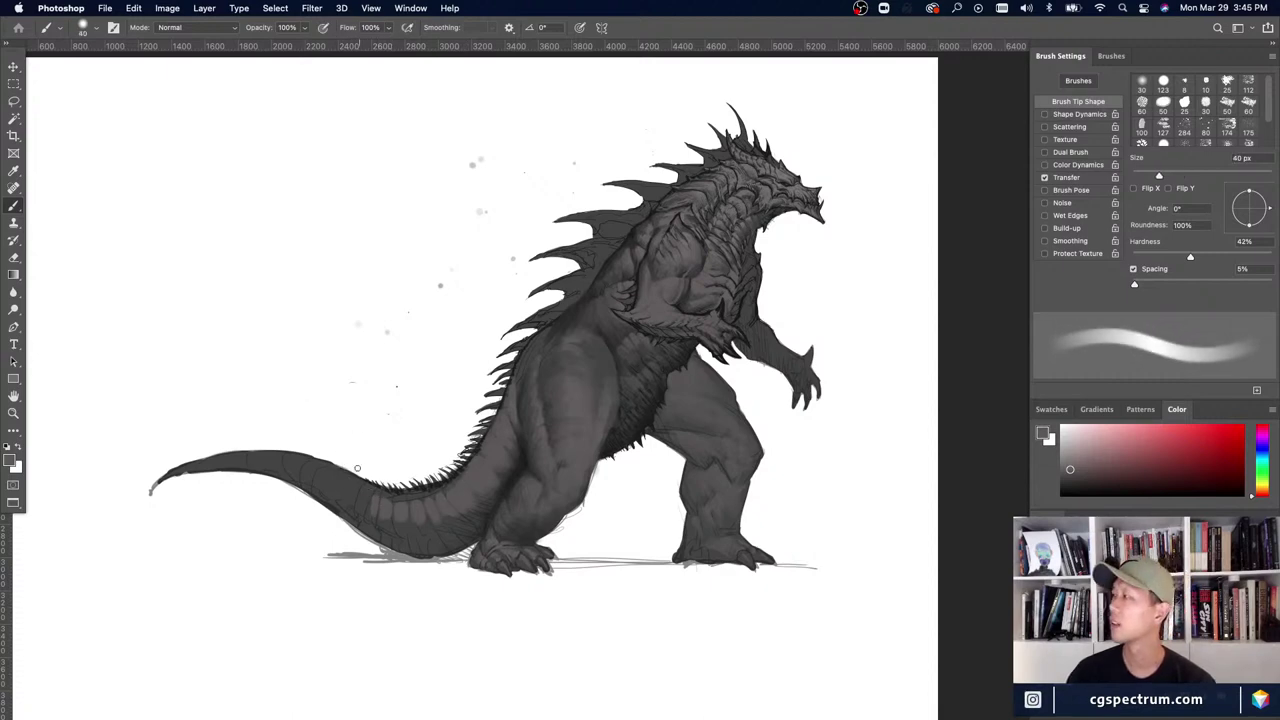
# - Add a narrower light band toward the tail tip and lighten the bands' upper ends below the spines with a 30 to 40 px brush
pyautogui.press('[')
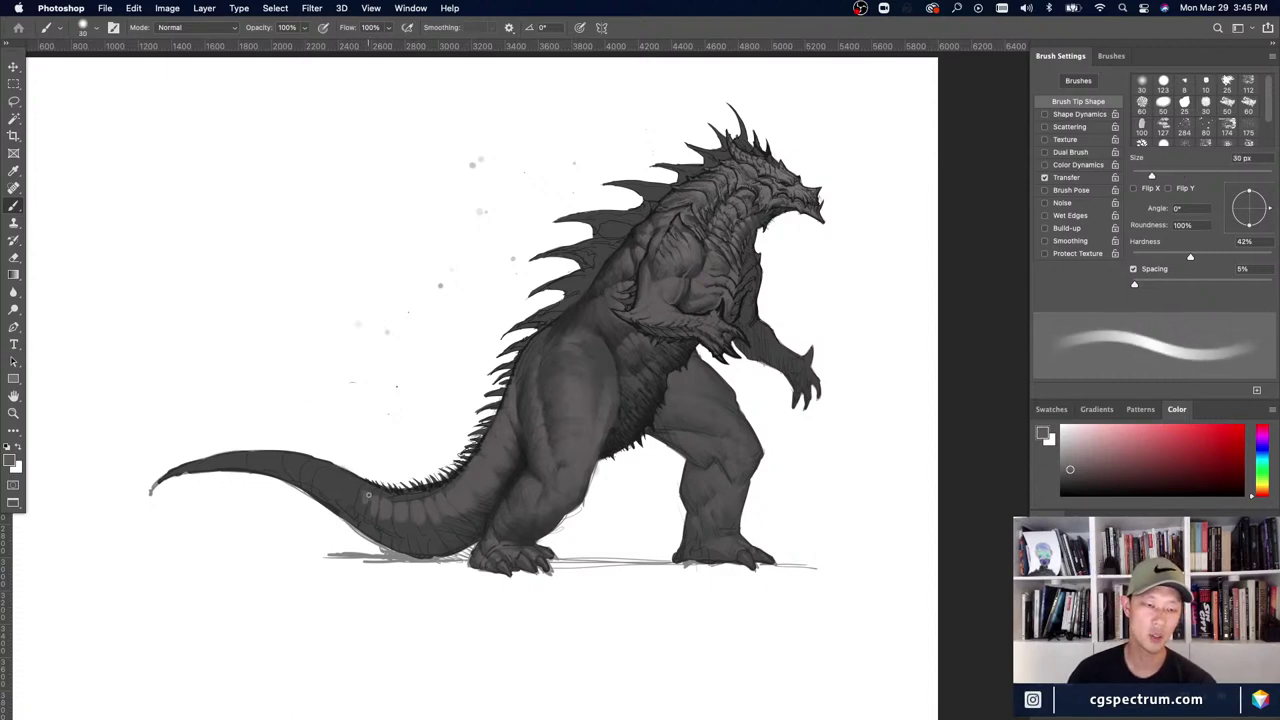
pyautogui.press(']')
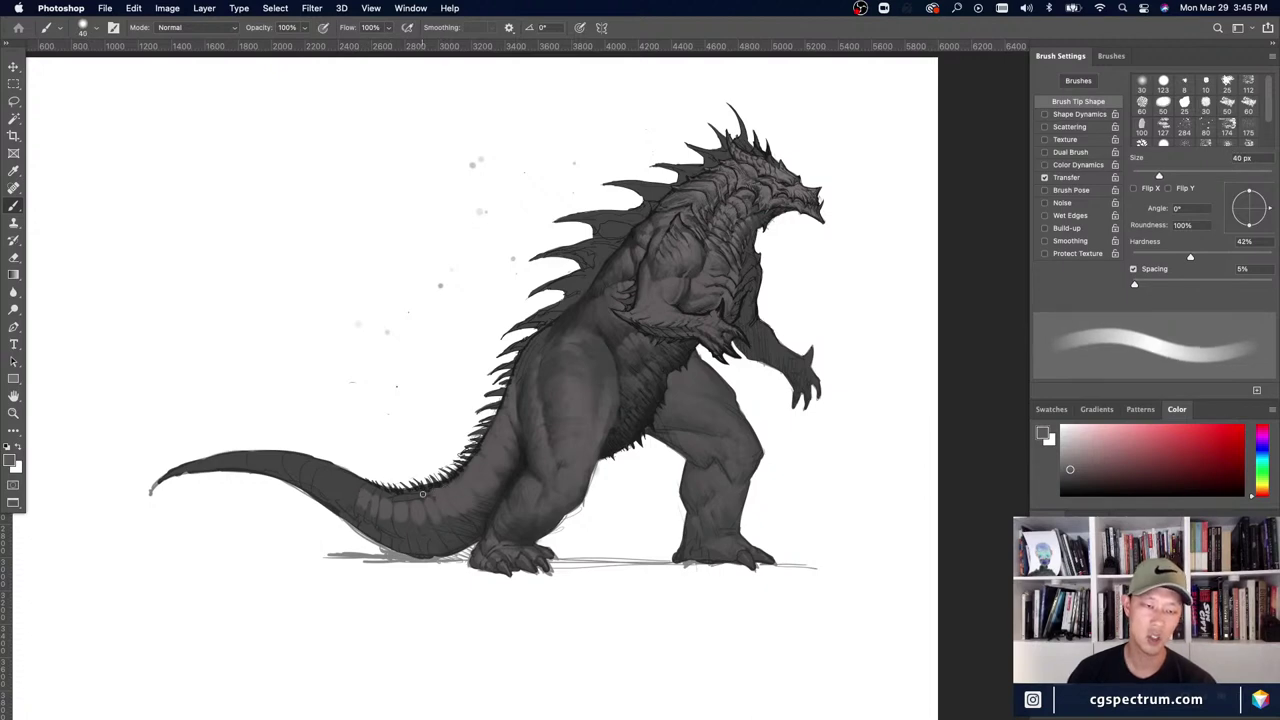
pyautogui.press('[')
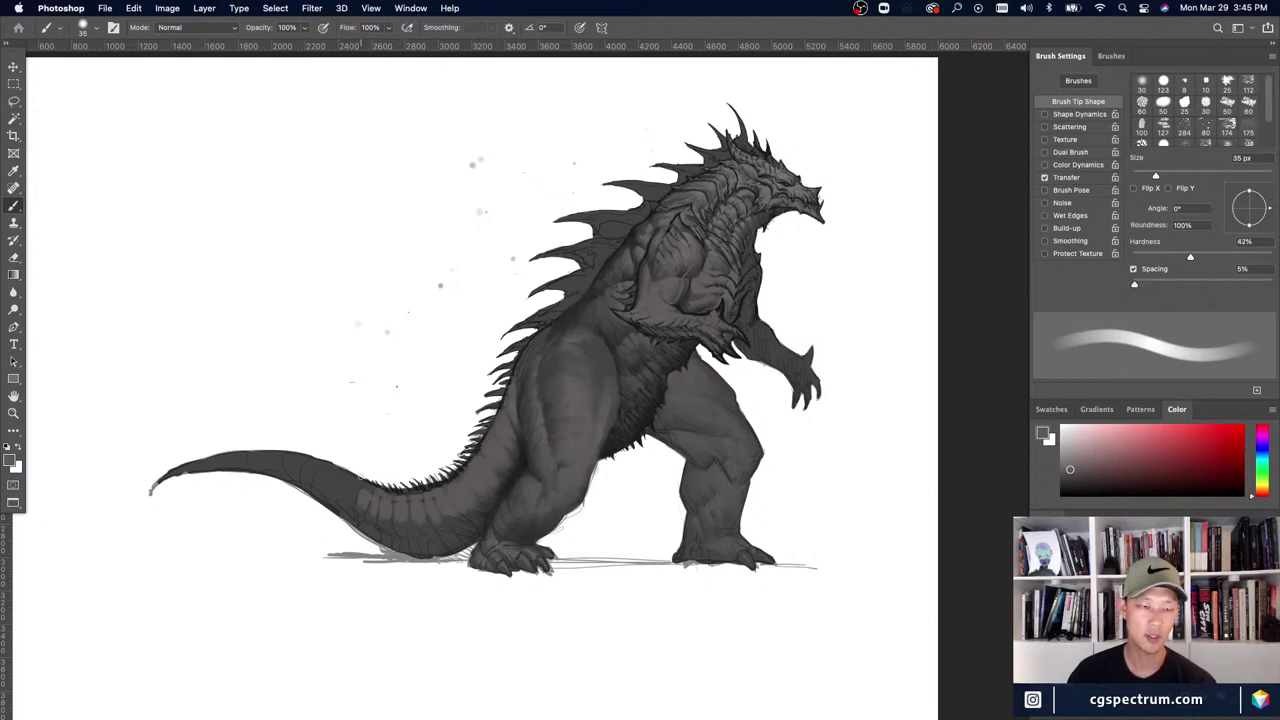
pyautogui.press(']')
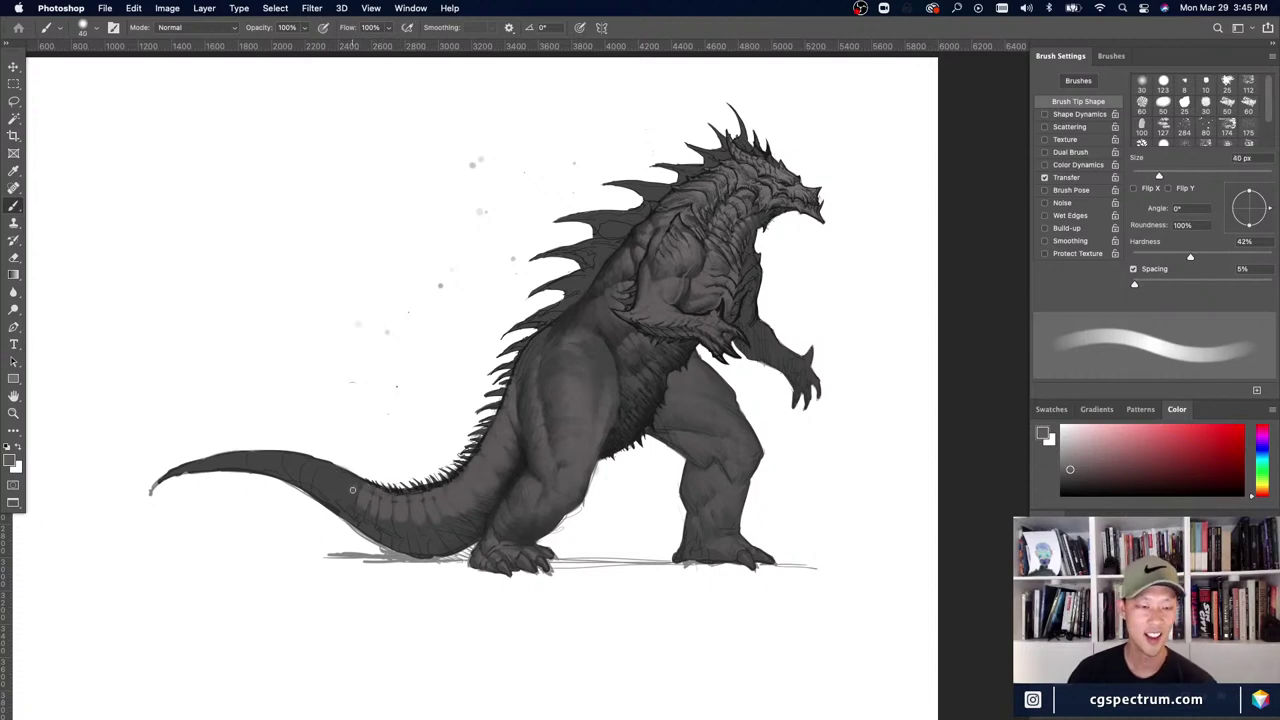
# - Paint lighter grey accents between the tail segments just below the small spikes, using a 25 to 30 px brush
pyautogui.press('[')
pyautogui.press('[')
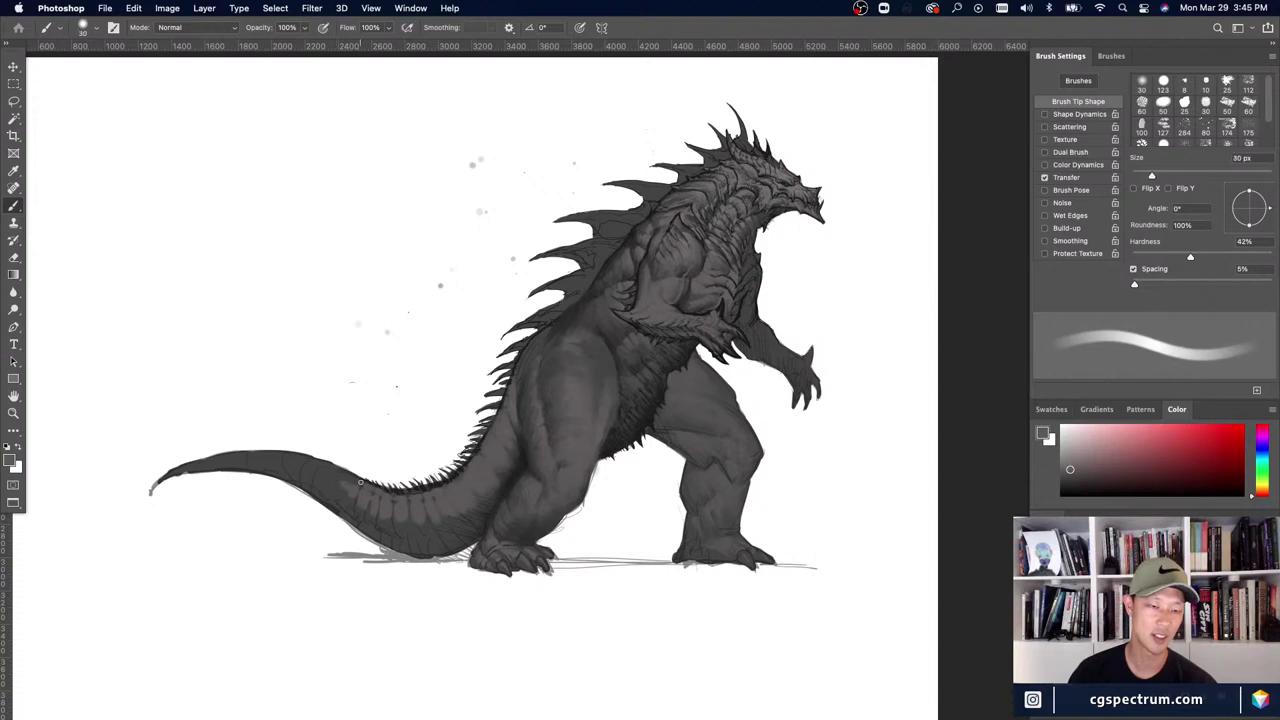
pyautogui.press('[')
pyautogui.press('[')
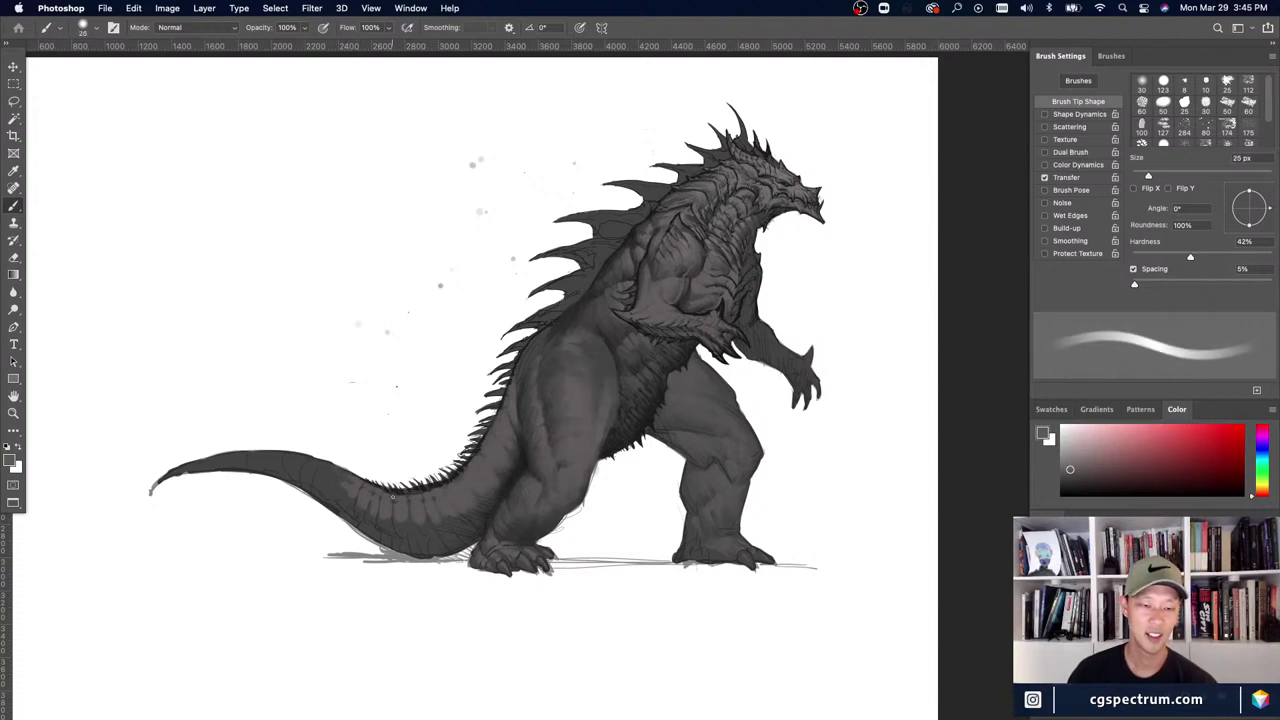
pyautogui.press(']')
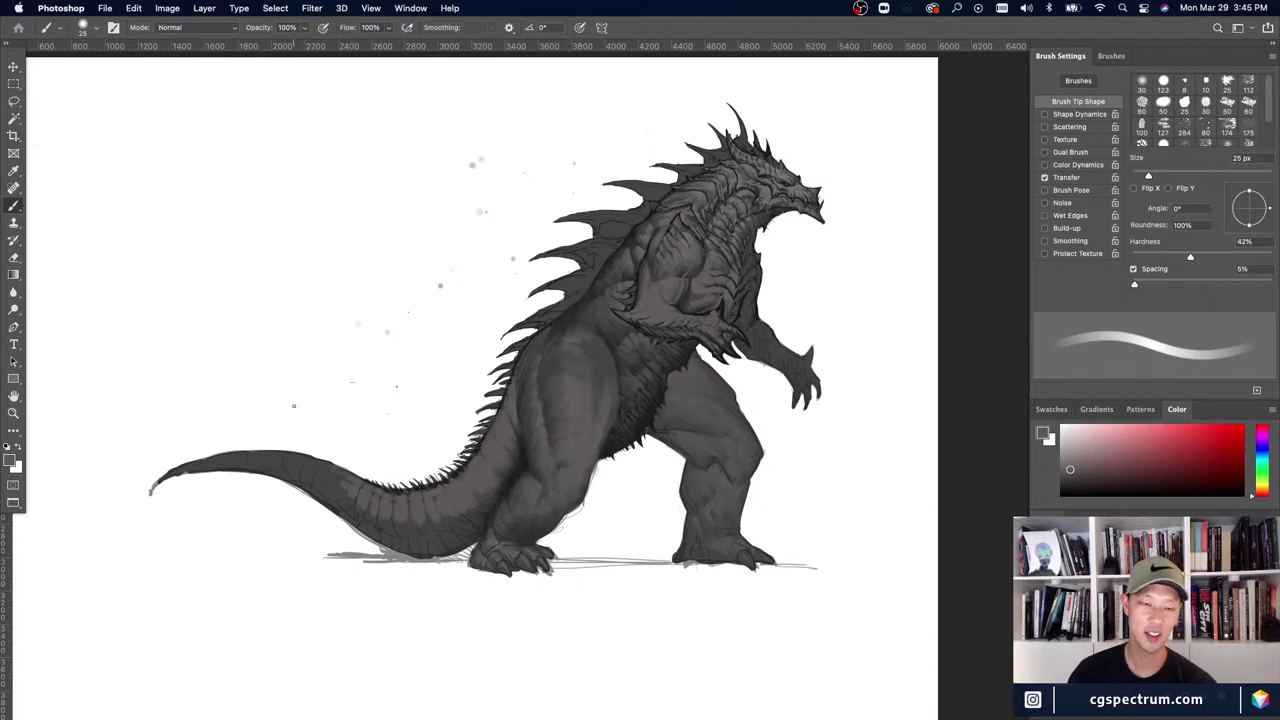
# - Paint light grey scale highlights along the middle of the tail toward its tip, using a 20 to 35 px brush
pyautogui.press(']')
pyautogui.press(']')
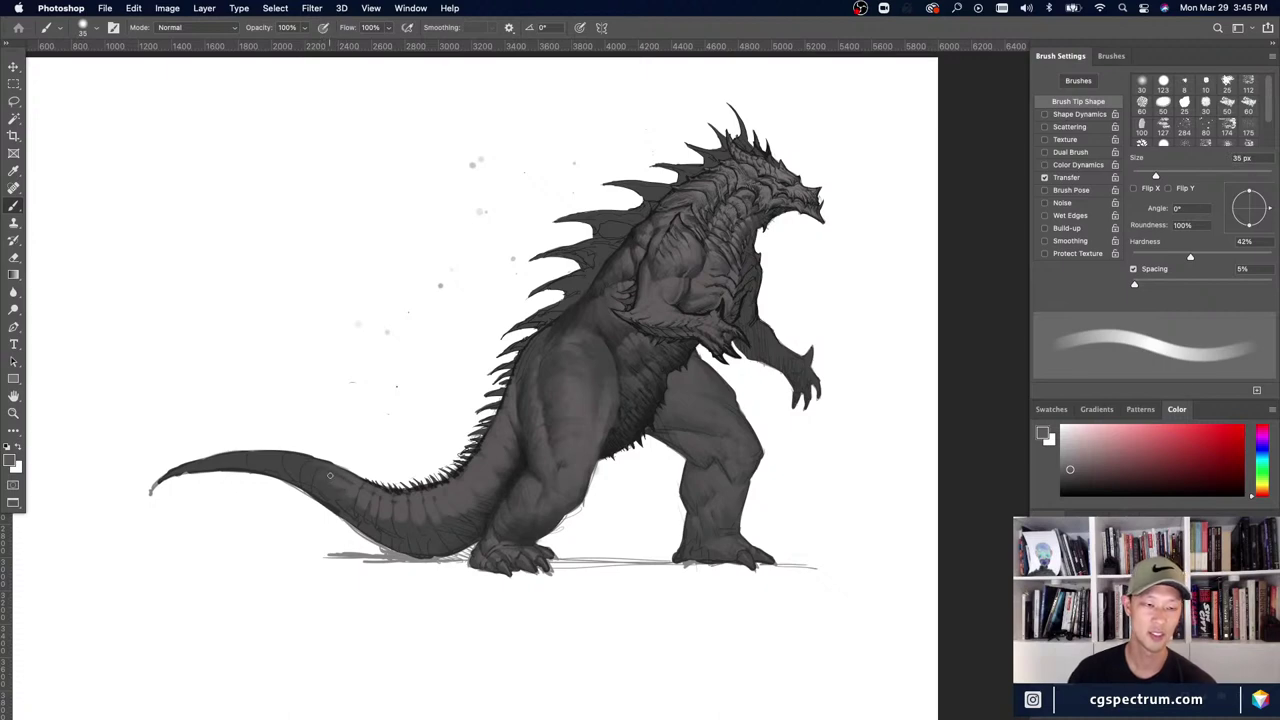
pyautogui.press('[')
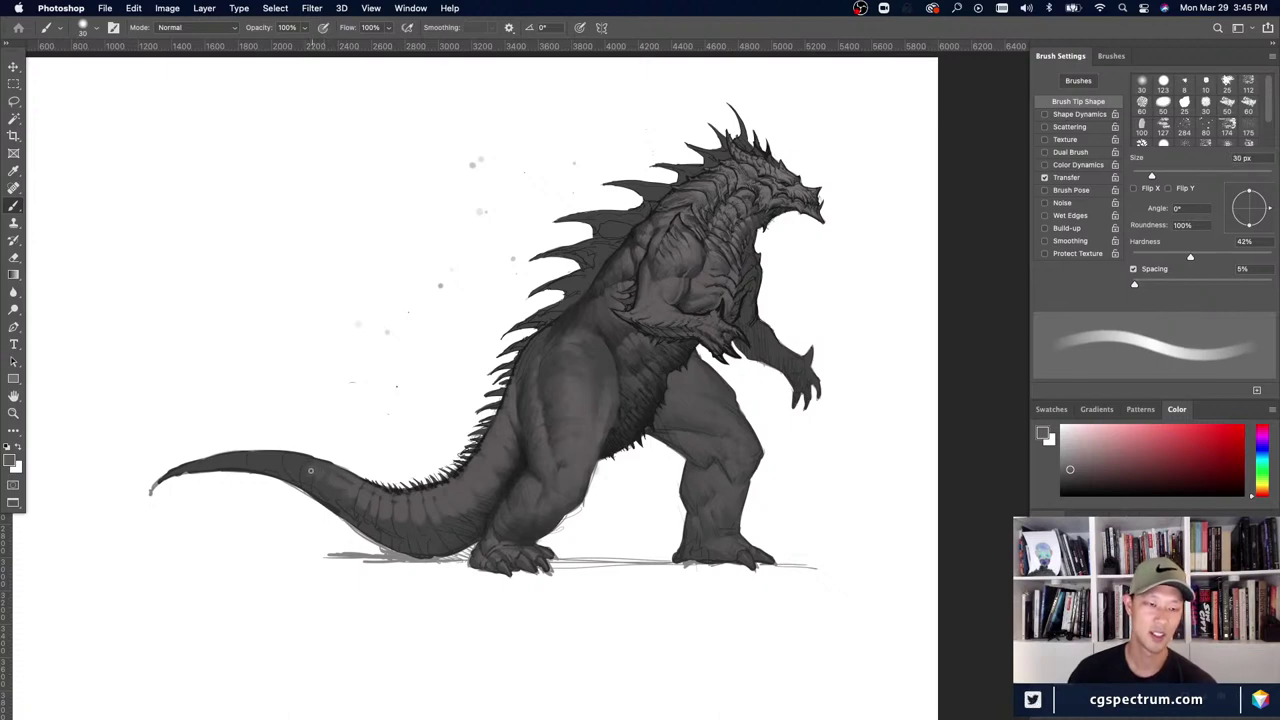
pyautogui.press('[')
pyautogui.press('[')
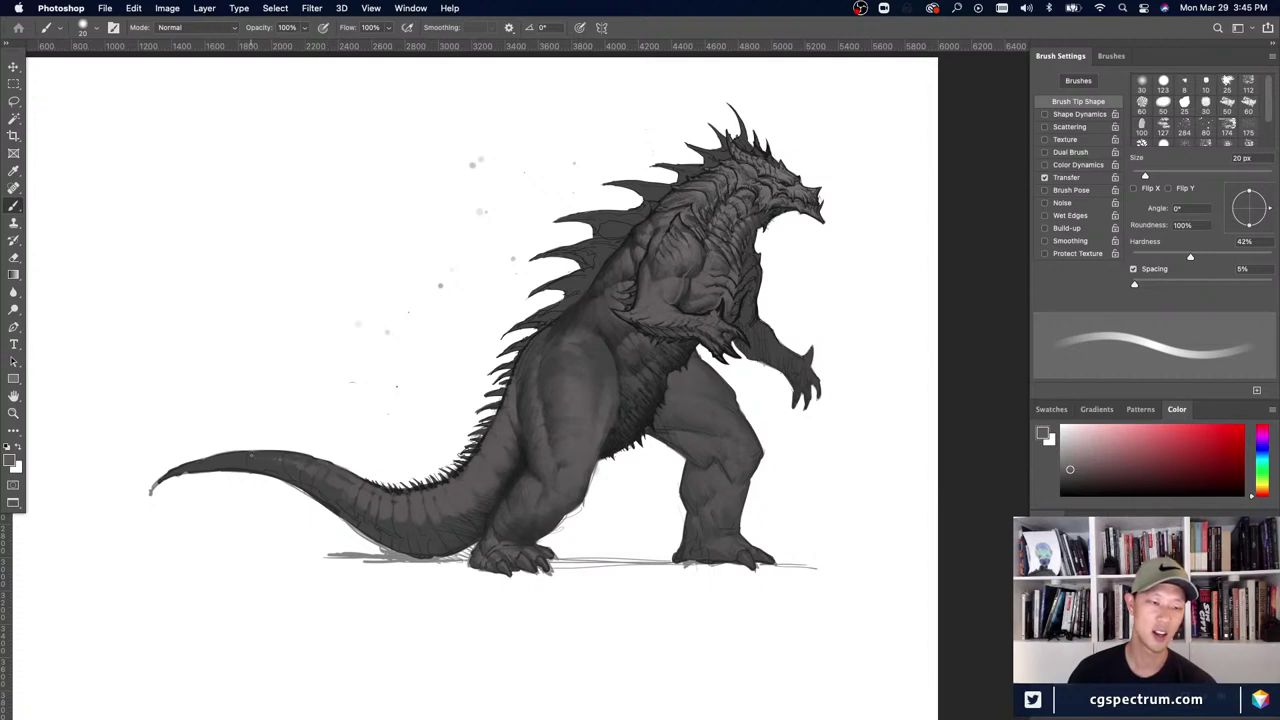
# - Build up the grey segment shapes across the middle of the tail with a 40 to 50 px brush
pyautogui.press(']')
pyautogui.press(']')
pyautogui.press(']')
pyautogui.press(']')
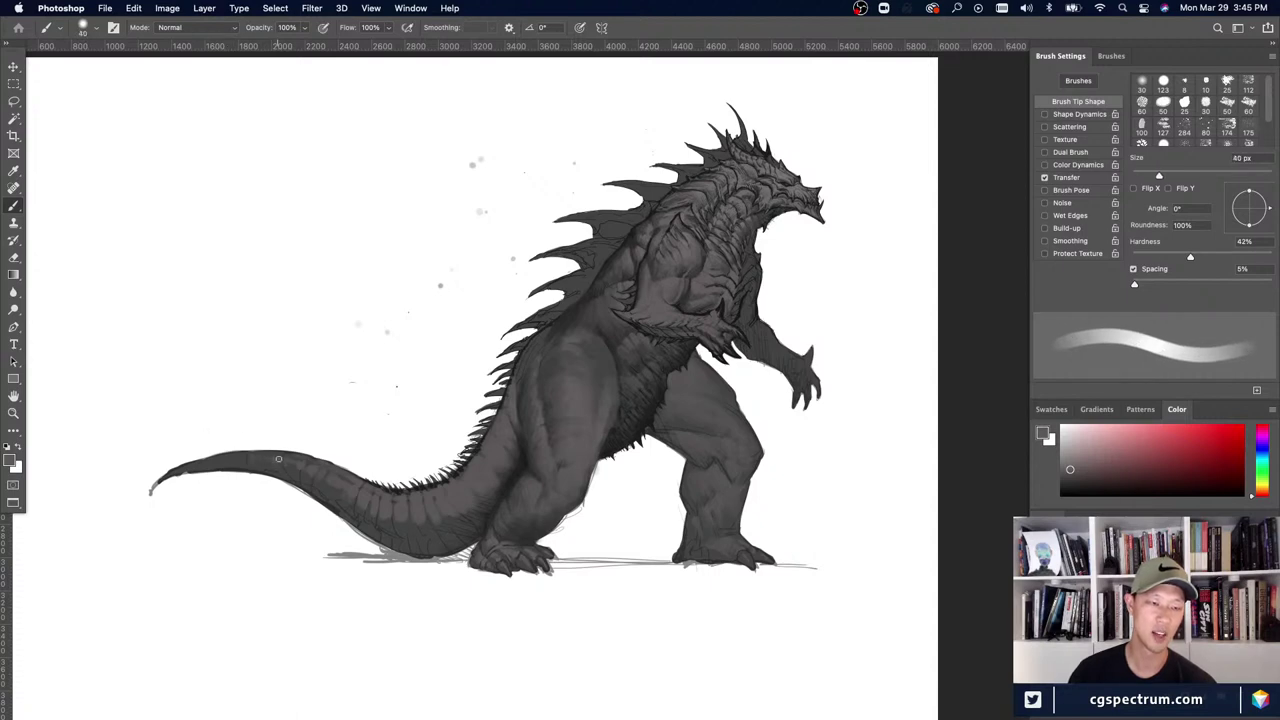
pyautogui.moveTo(301, 462)
pyautogui.mouseDown()
pyautogui.moveTo(300, 482)
pyautogui.moveTo(311, 477)
pyautogui.mouseUp()
pyautogui.press(']')
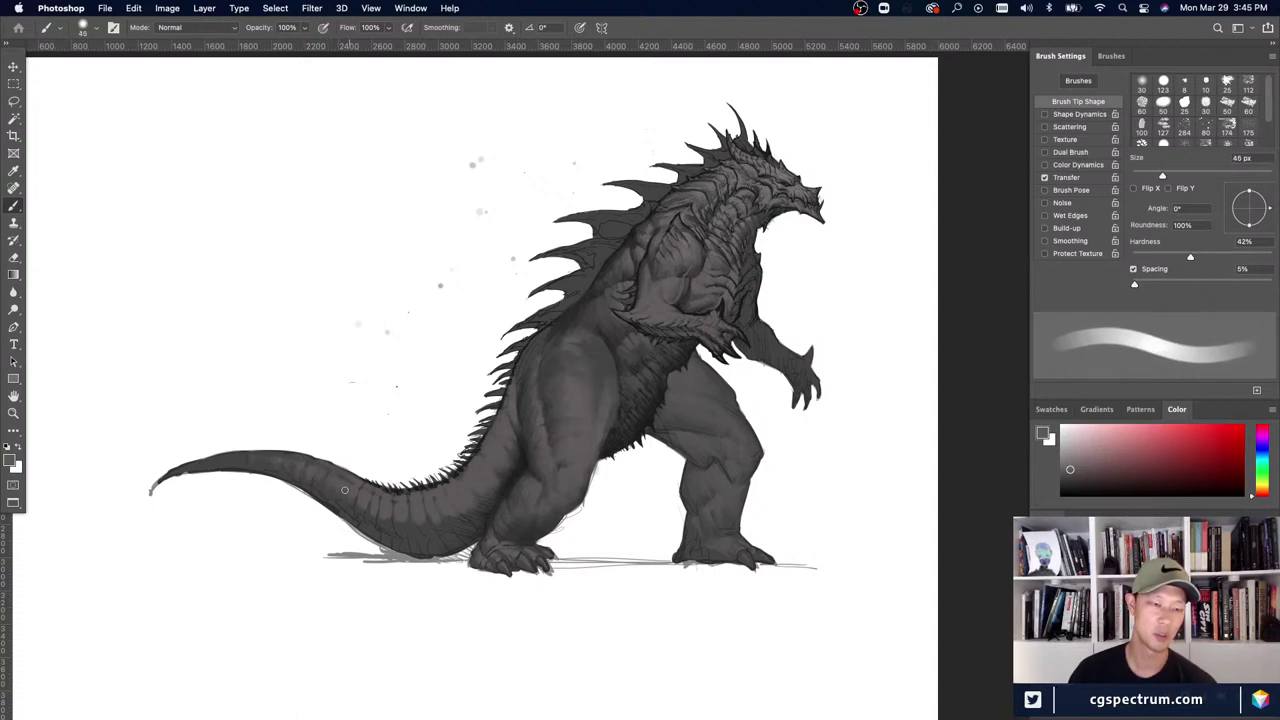
pyautogui.press(']')
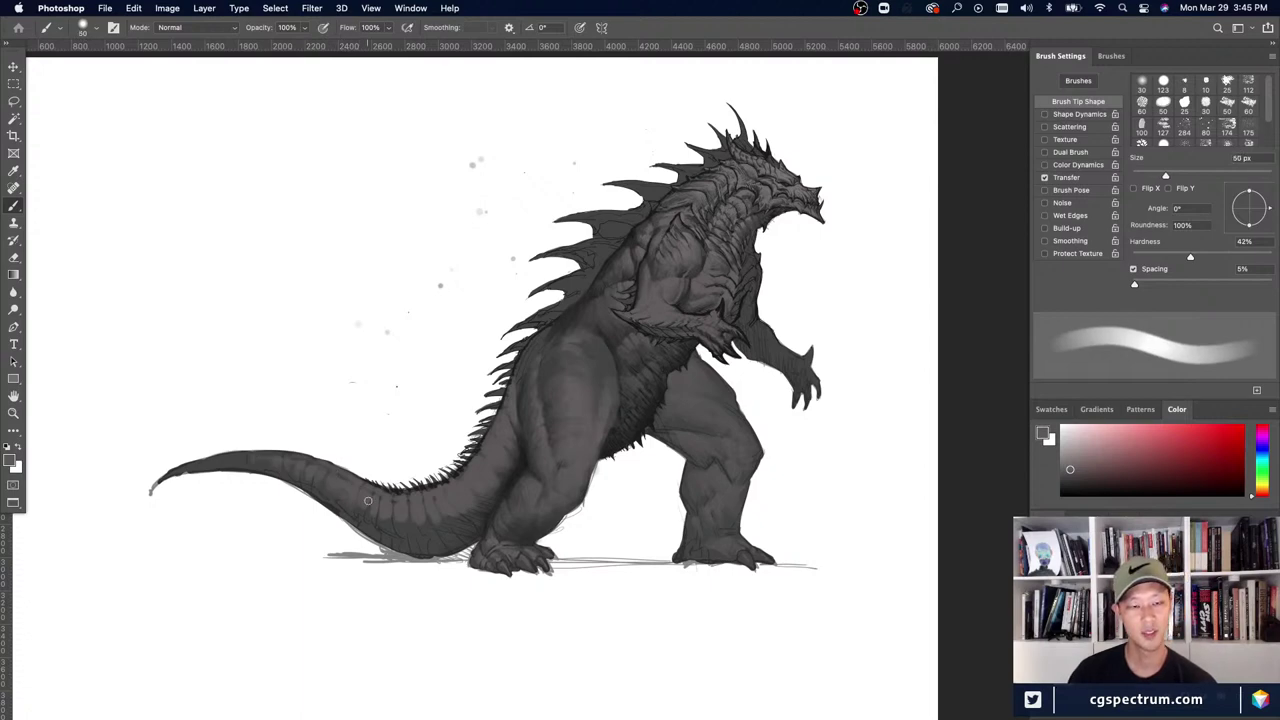
# - Add light grey marks to the thin end of the tail with a 35 px brush
pyautogui.press('[')
pyautogui.press('[')
pyautogui.press('[')
pyautogui.press('[')
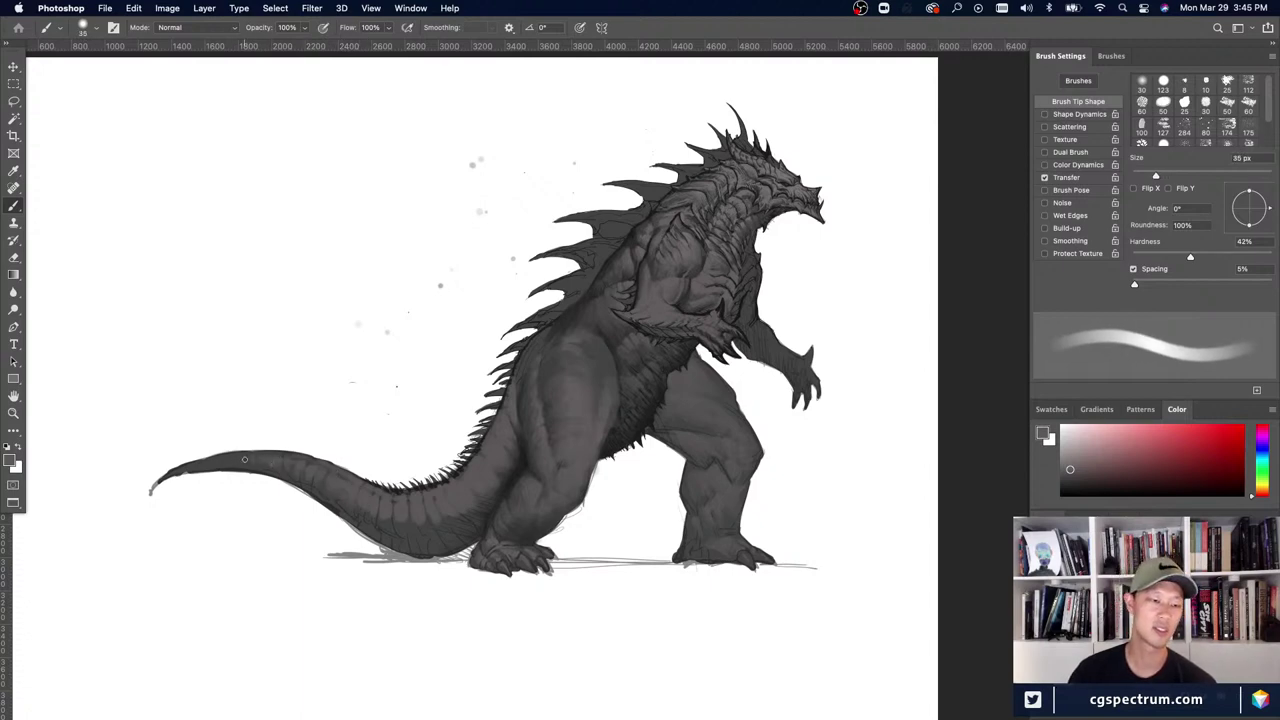
pyautogui.press('[')
pyautogui.press('[')
# - Paint over the hard banding on the side of the thick tail section with a 70 px brush
pyautogui.press(']')
pyautogui.press(']')
pyautogui.press(']')
pyautogui.press(']')
pyautogui.press(']')
pyautogui.press(']')
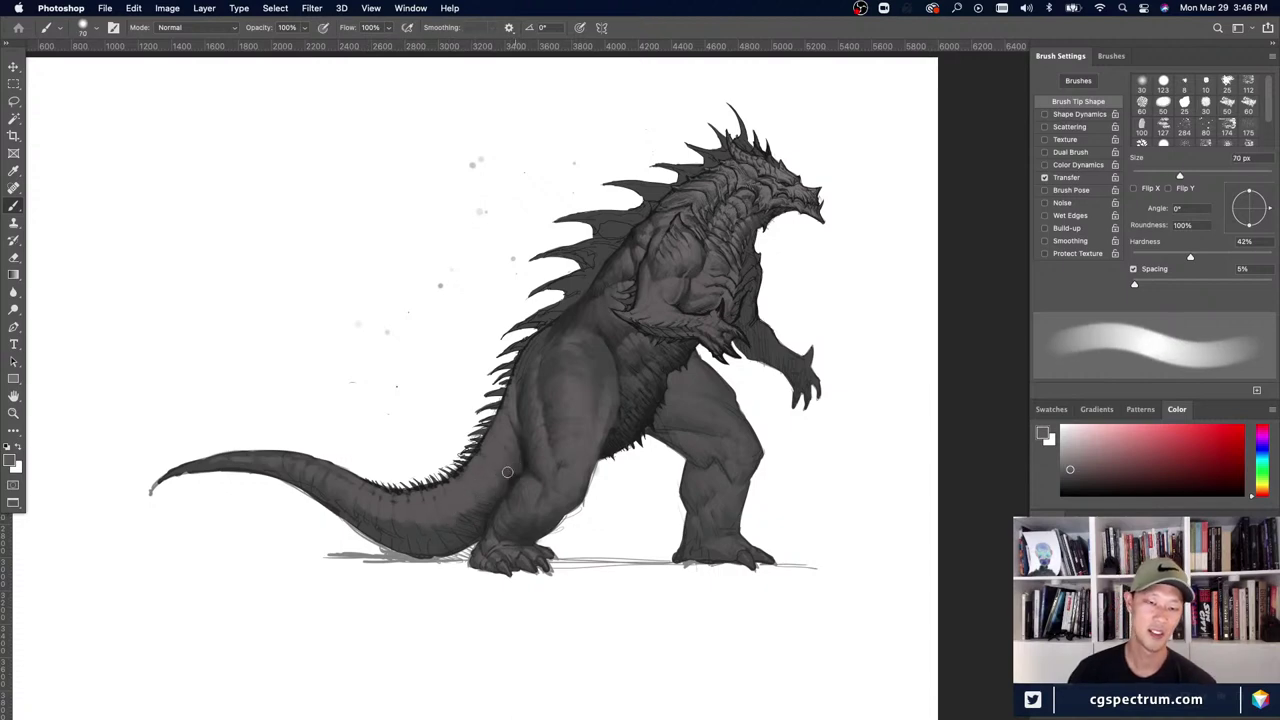
# - Smooth the tail base with a 100 px brush and block in lighter patches on its underside near the hind foot
pyautogui.press('e')
pyautogui.press(',')
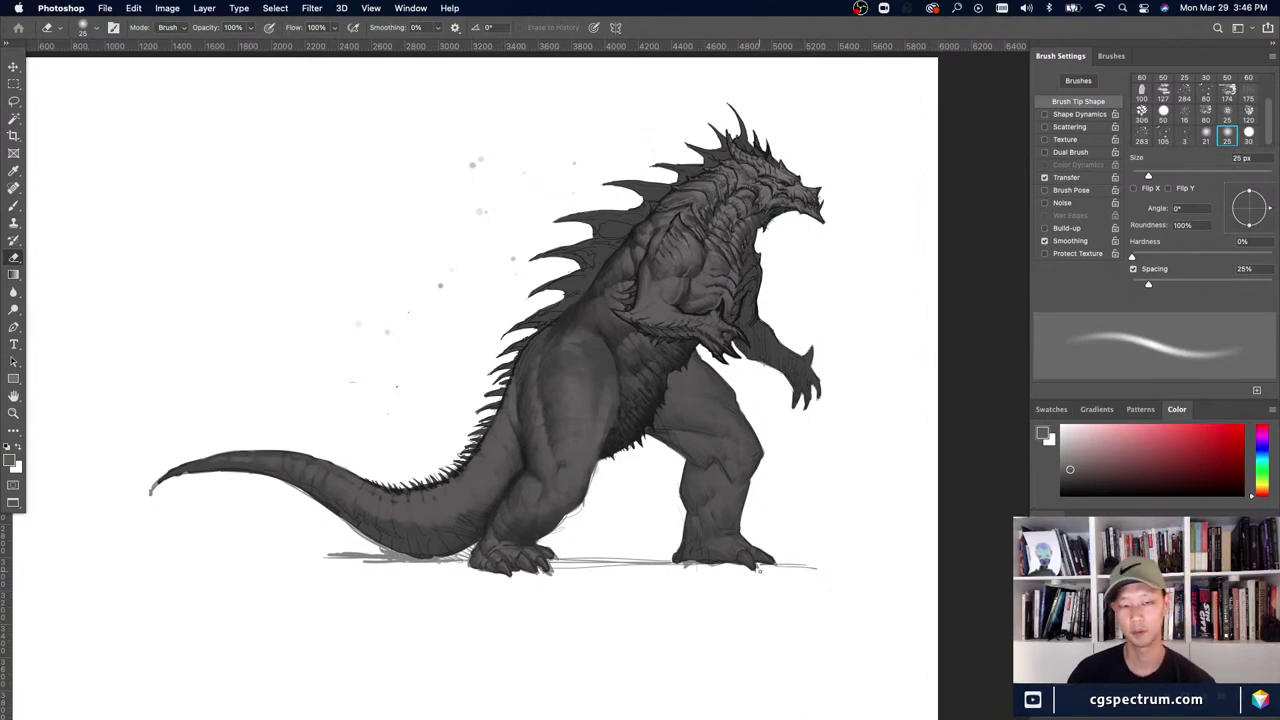
pyautogui.press('b')
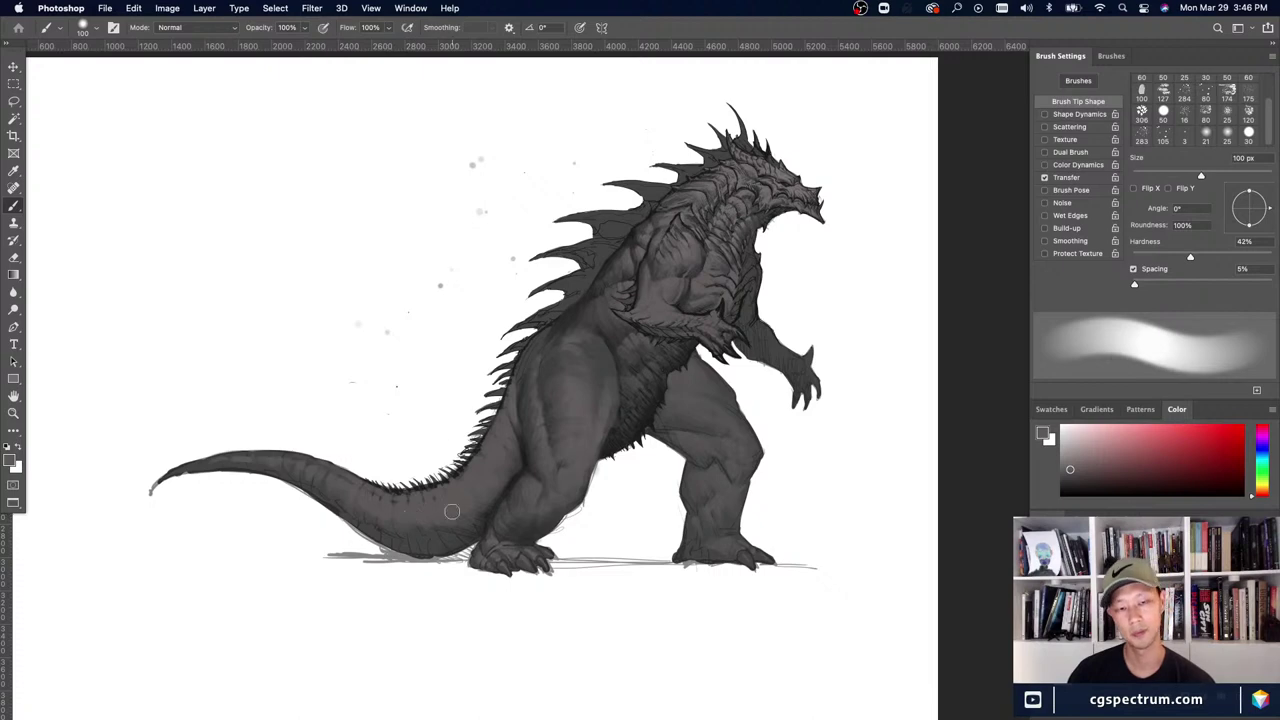
pyautogui.press('[')
pyautogui.press('[')
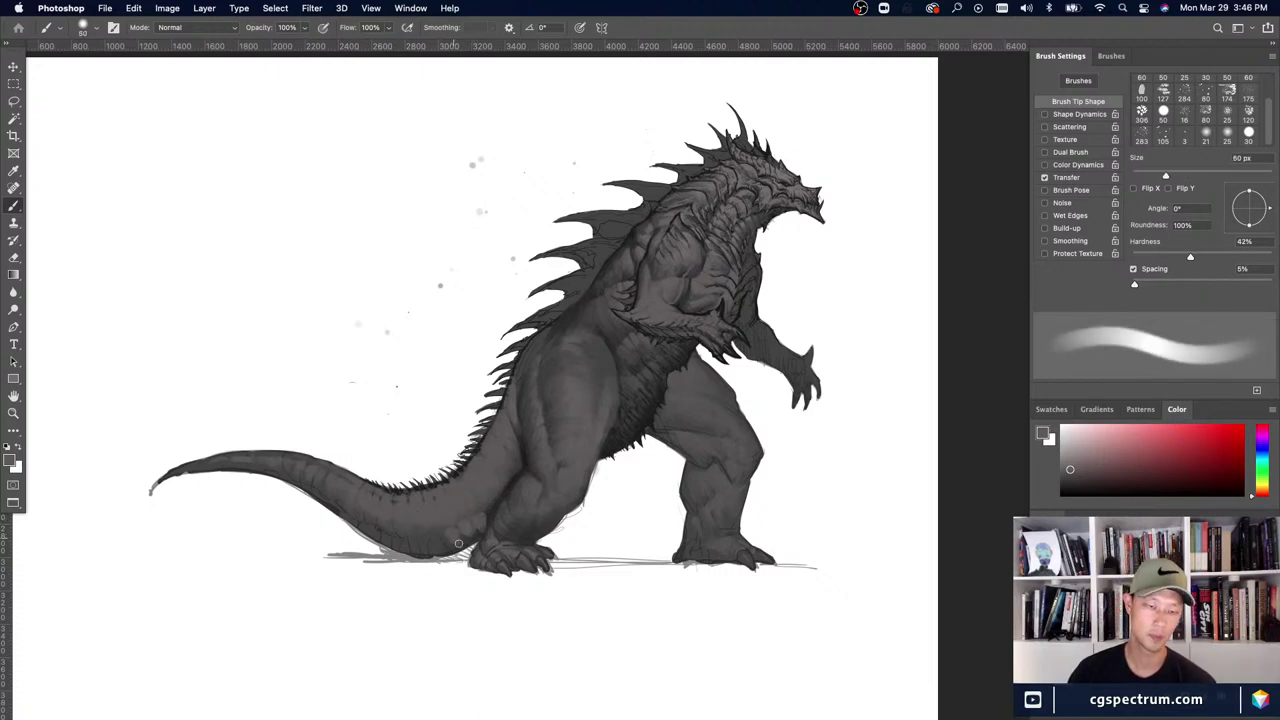
# - Paint rounded plates along the underside of the tail near the hind foot with a 40 to 45 px brush
pyautogui.press('[')
pyautogui.press('[')
pyautogui.press('[')
pyautogui.press('[')
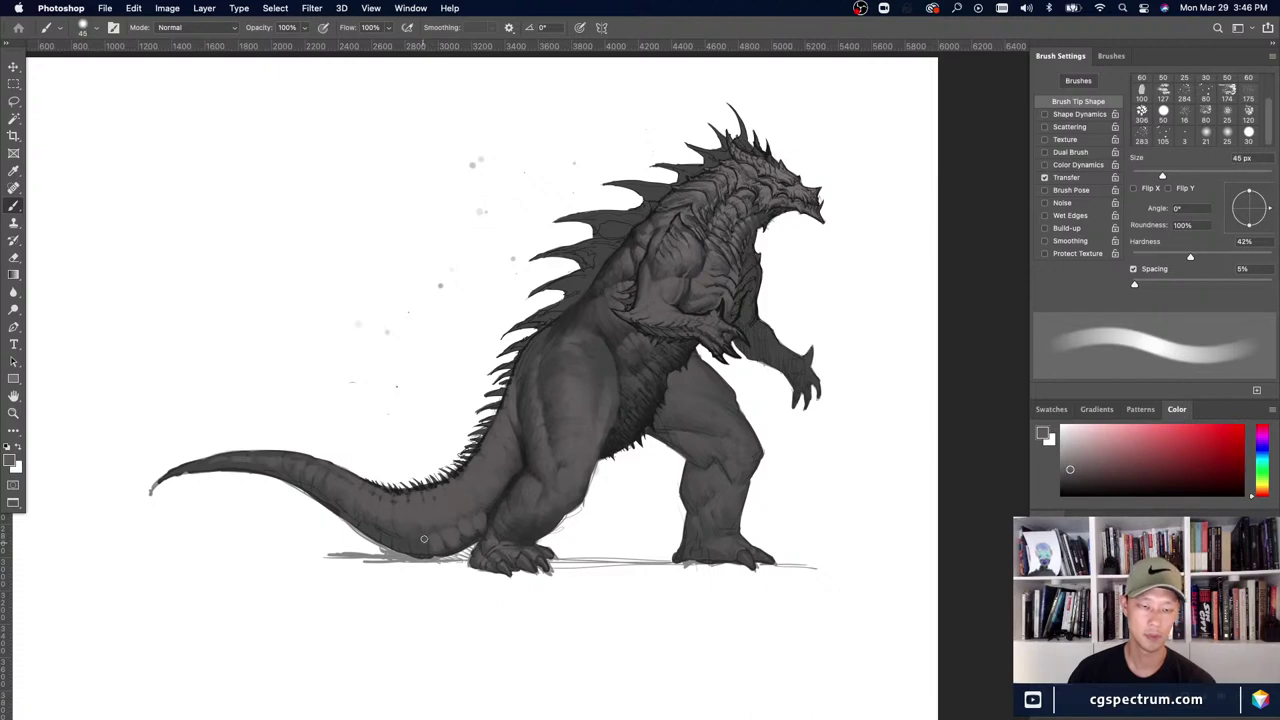
pyautogui.press('[')
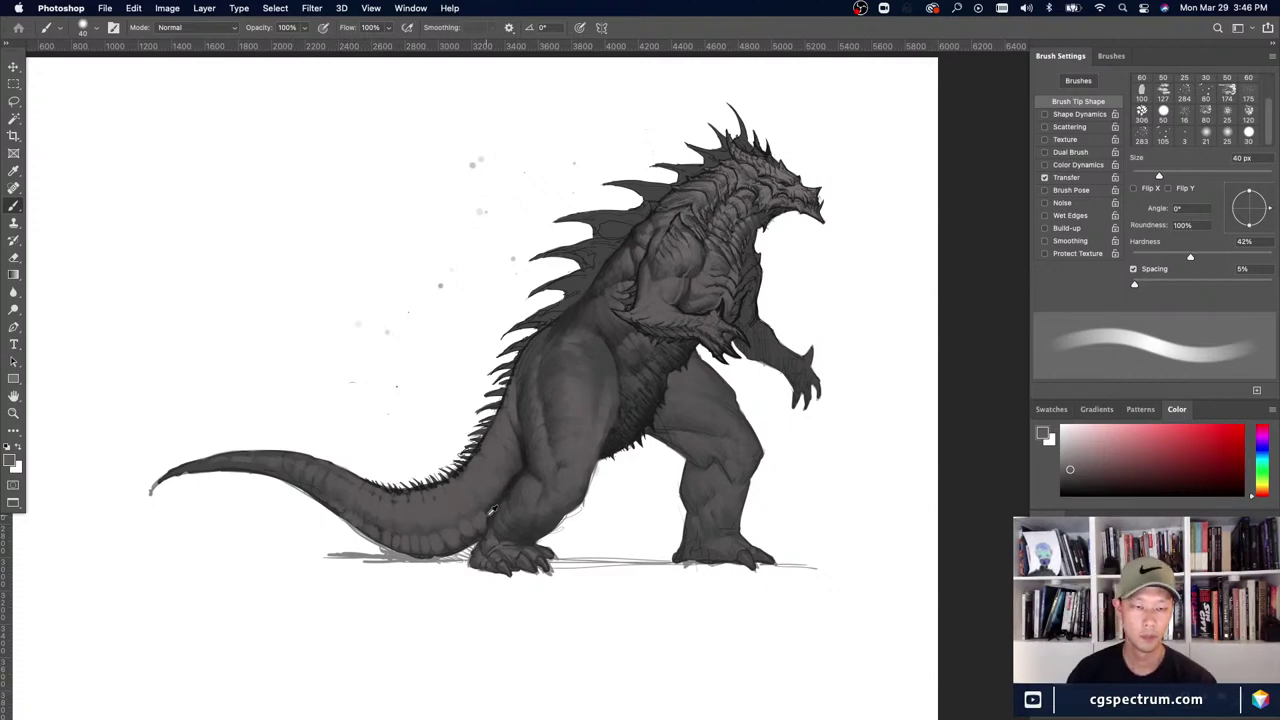
# - Pick a dark grey from beside the hind leg and set the brush to 80 px with 21% hardness
pyautogui.press(']')
pyautogui.press(']')
pyautogui.press(']')
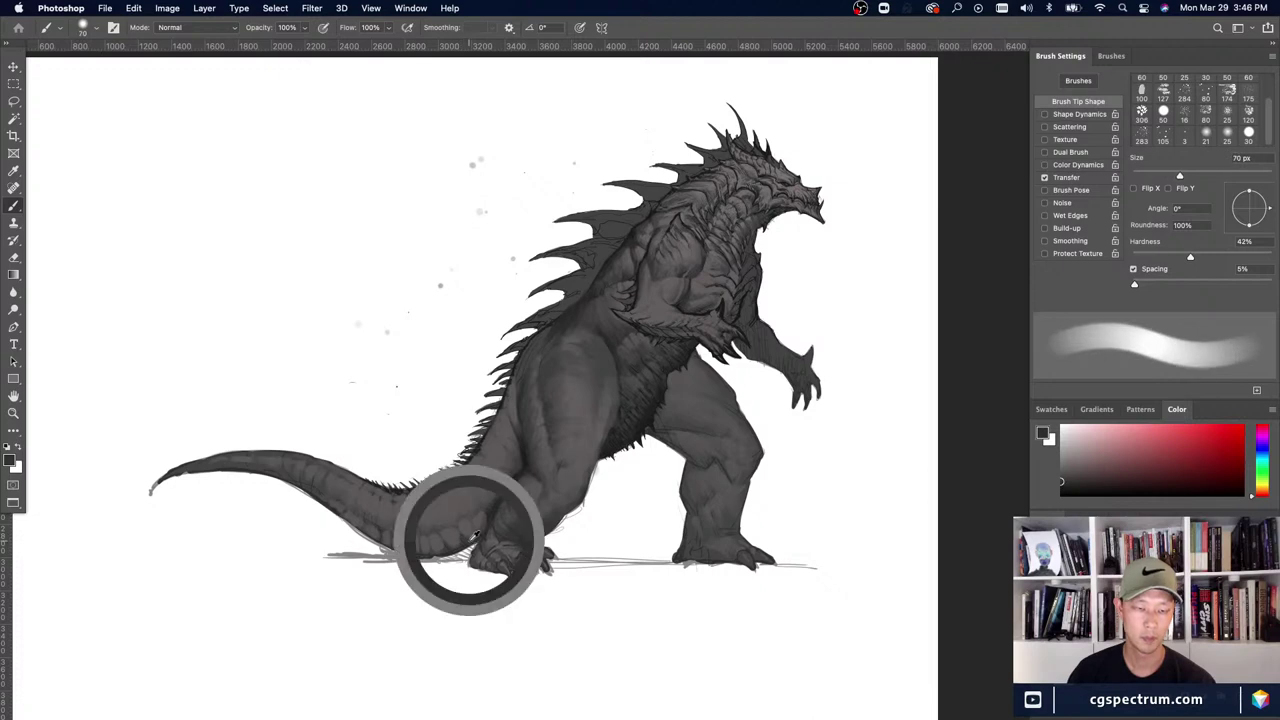
pyautogui.press(']')
pyautogui.click(1162, 256)
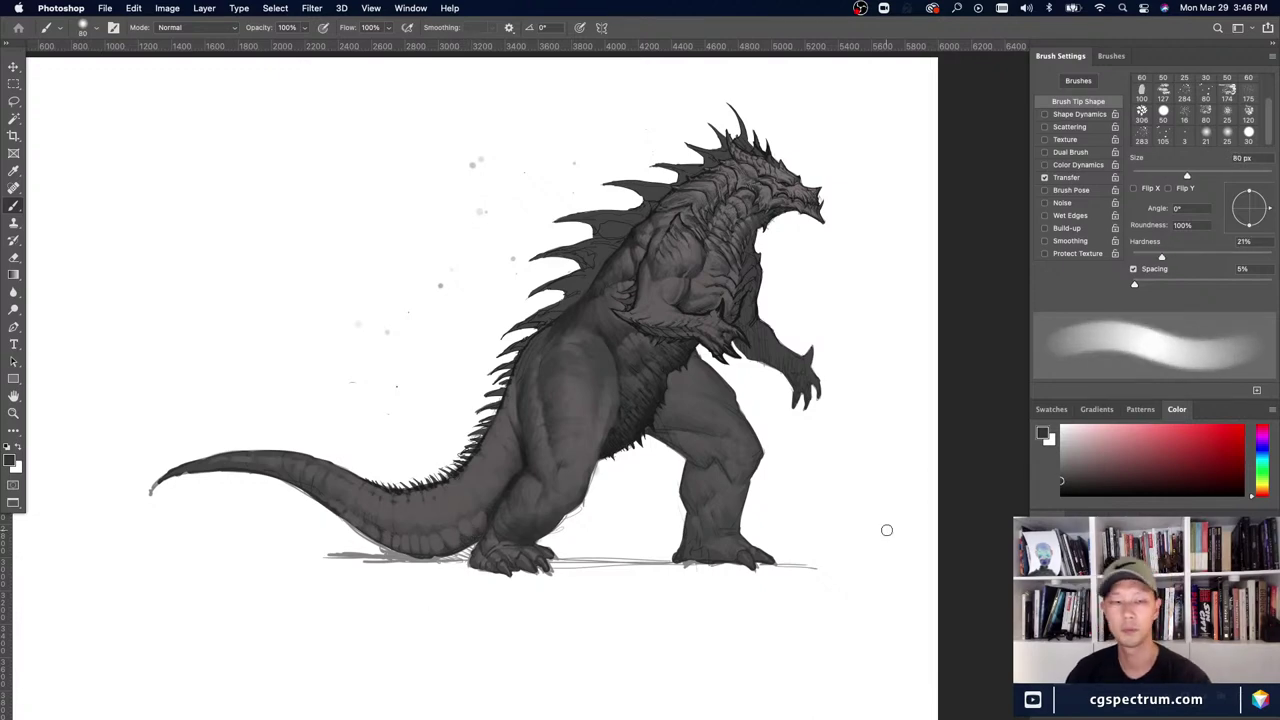
# - Shade the lower edge of the tail in dark grey with a soft 45 to 50 px brush
pyautogui.press('[')
pyautogui.press('[')
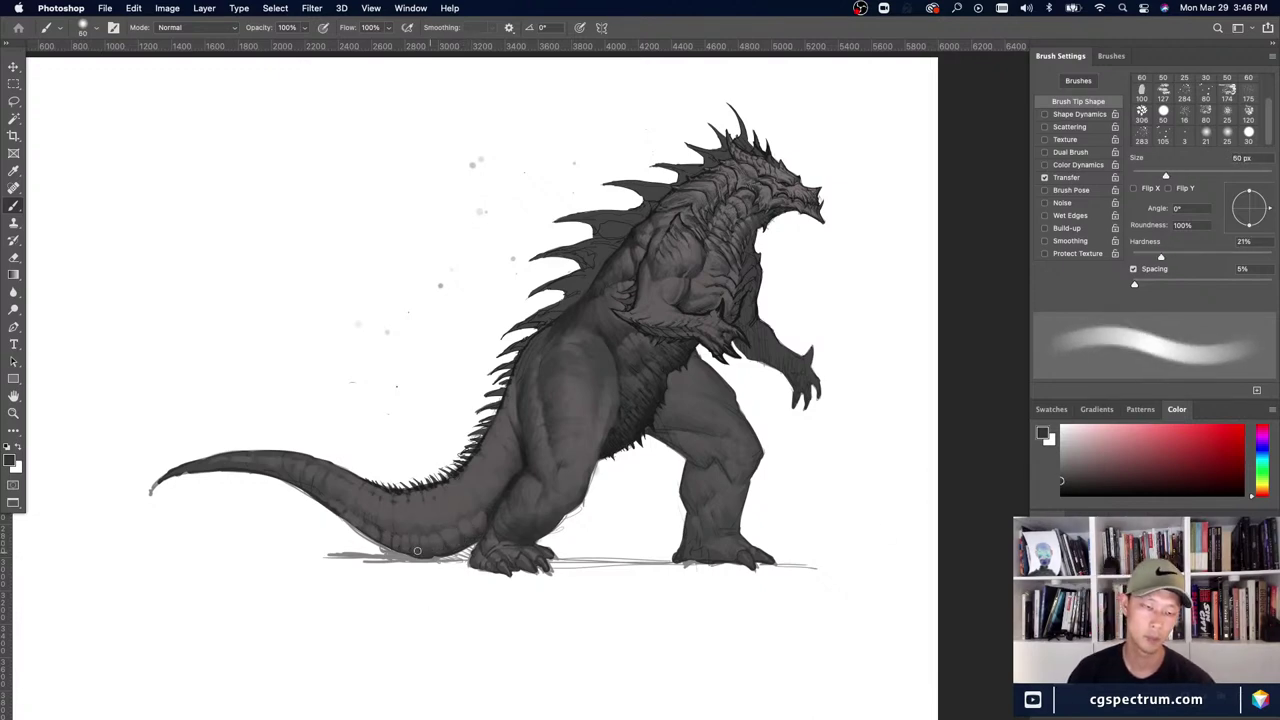
pyautogui.press('[')
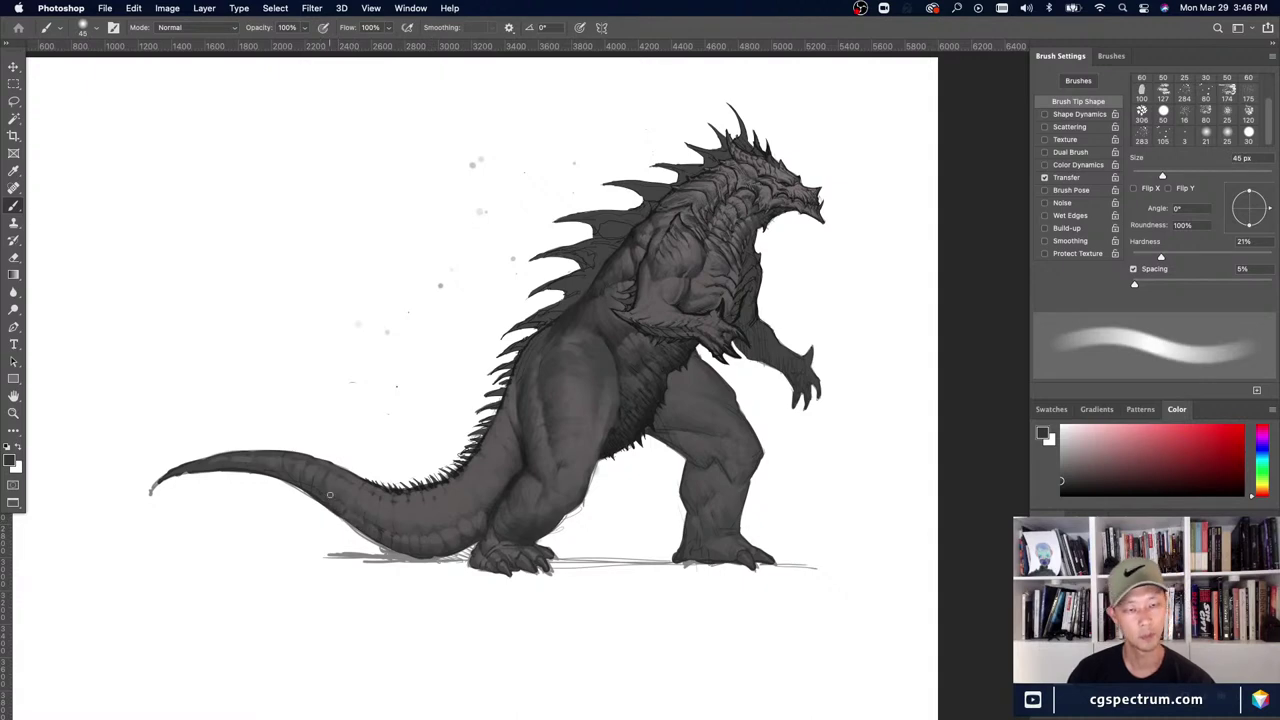
# - Sample light and dark greys around the hind leg and shade where the tail meets it with a 50 px brush
pyautogui.keyDown('alt'); pyautogui.click(484, 516); pyautogui.keyUp('alt')
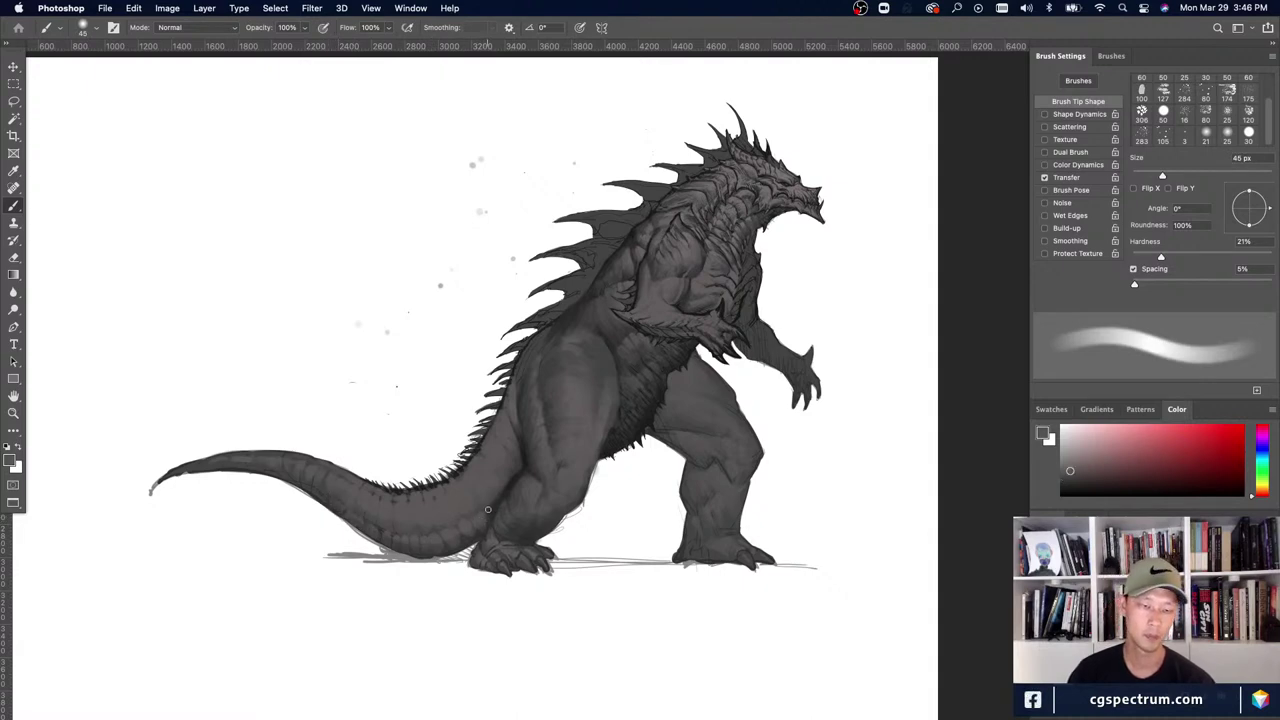
pyautogui.keyDown('alt'); pyautogui.click(504, 495); pyautogui.keyUp('alt')
pyautogui.press(']')
pyautogui.press(']')
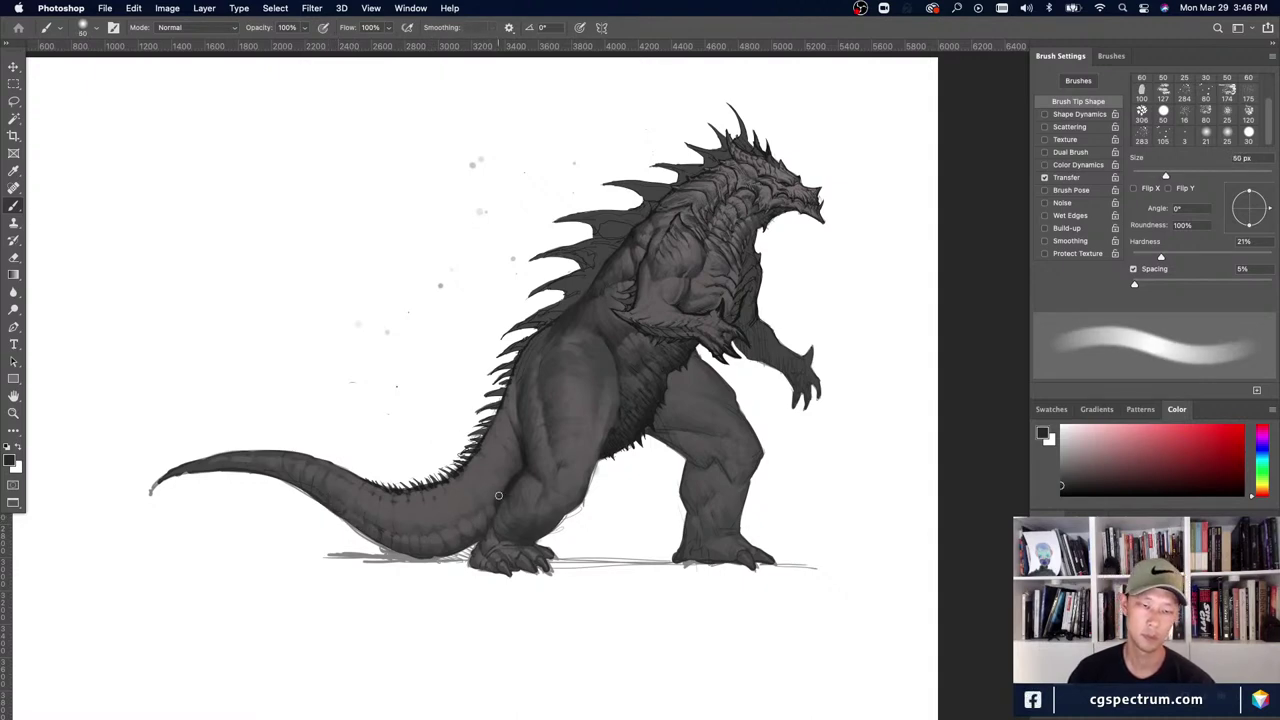
# - Soften the underside plates with greys sampled from the tail and leg, using a 60 to 70 px brush
pyautogui.keyDown('alt'); pyautogui.click(470, 533); pyautogui.keyUp('alt')
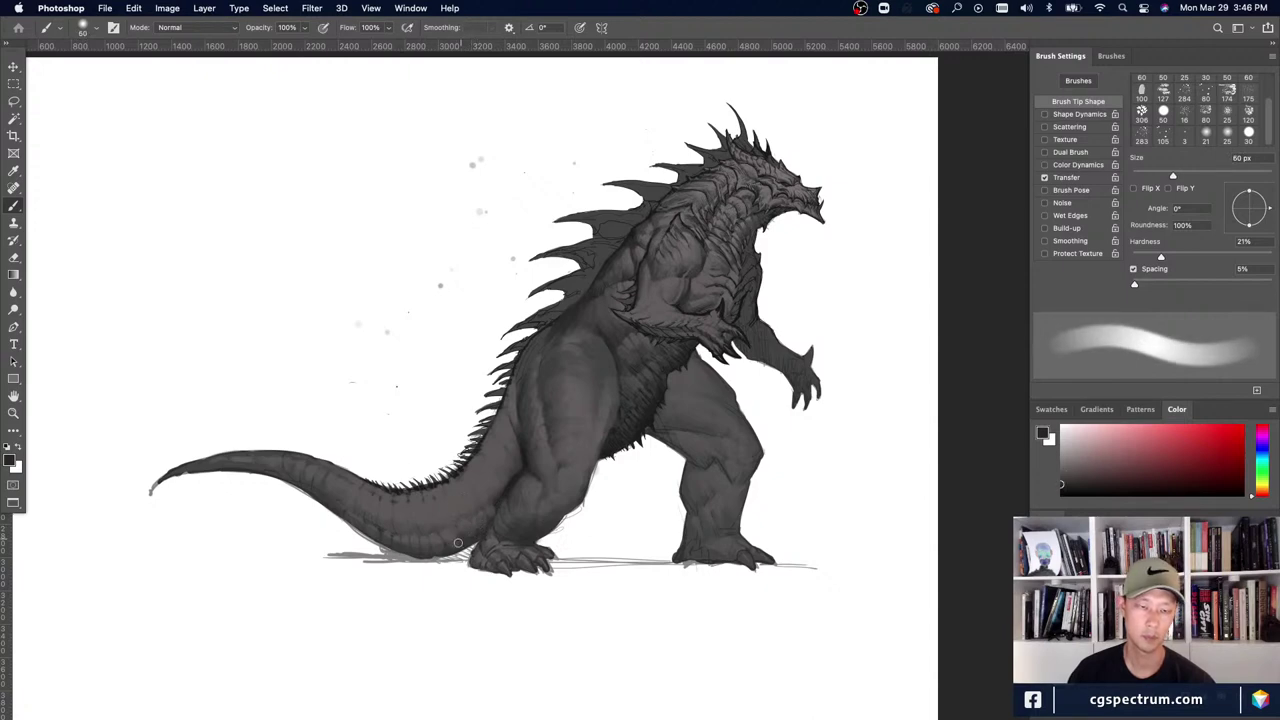
pyautogui.keyDown('alt'); pyautogui.click(449, 531); pyautogui.keyUp('alt')
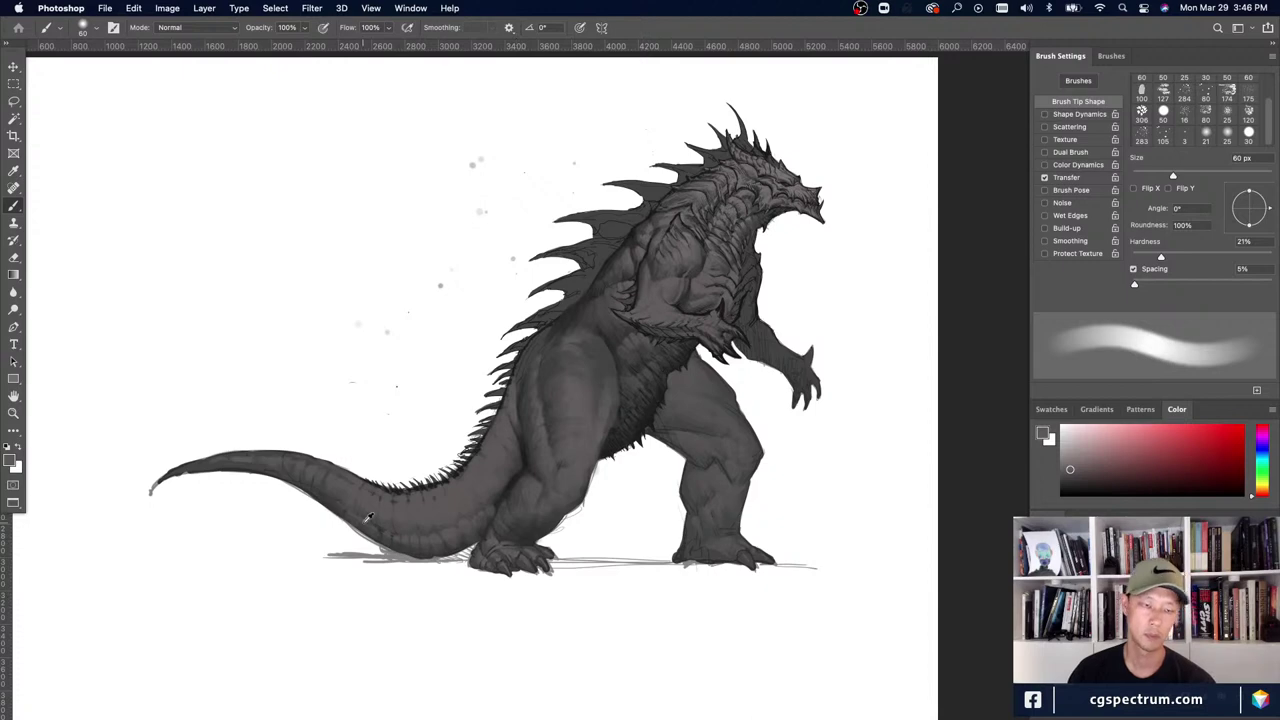
pyautogui.keyDown('alt'); pyautogui.click(500, 495); pyautogui.keyUp('alt')
pyautogui.press(']')
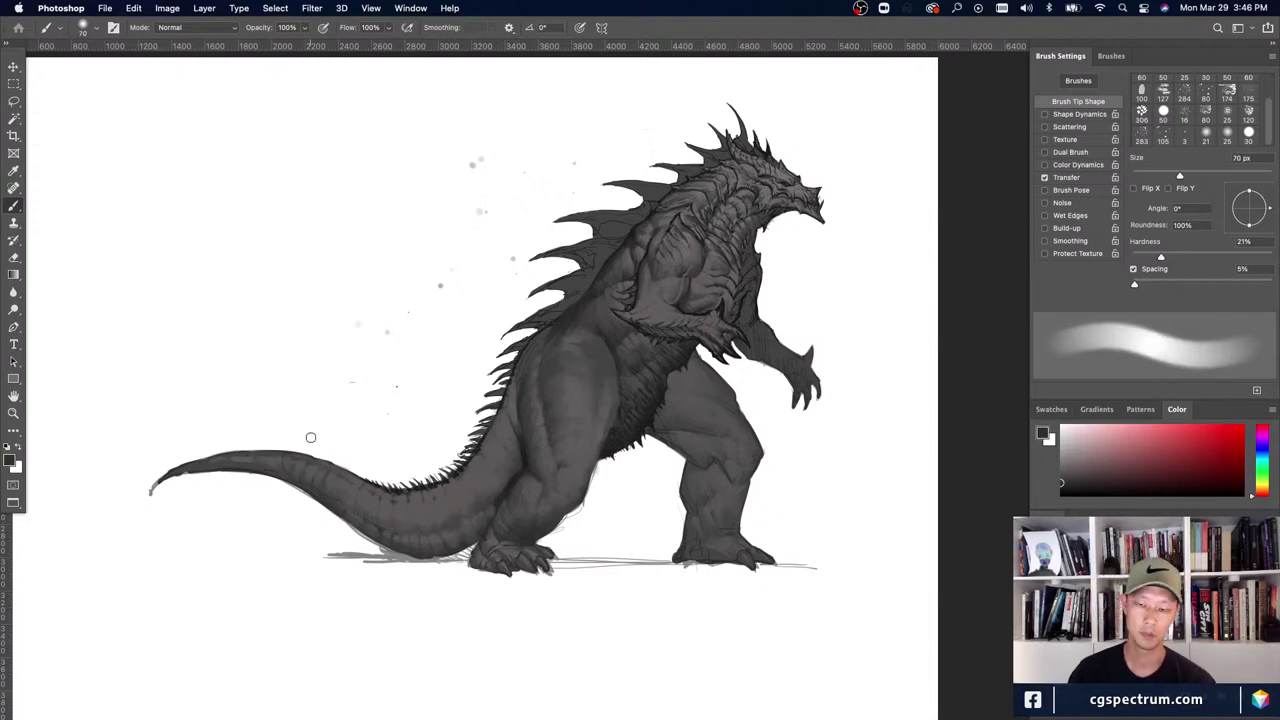
# - Undo the last stroke and blend the tail base beside the hind leg with a sampled grey and a 45 px brush
pyautogui.press('super+z')
pyautogui.press('[')
pyautogui.press('[')
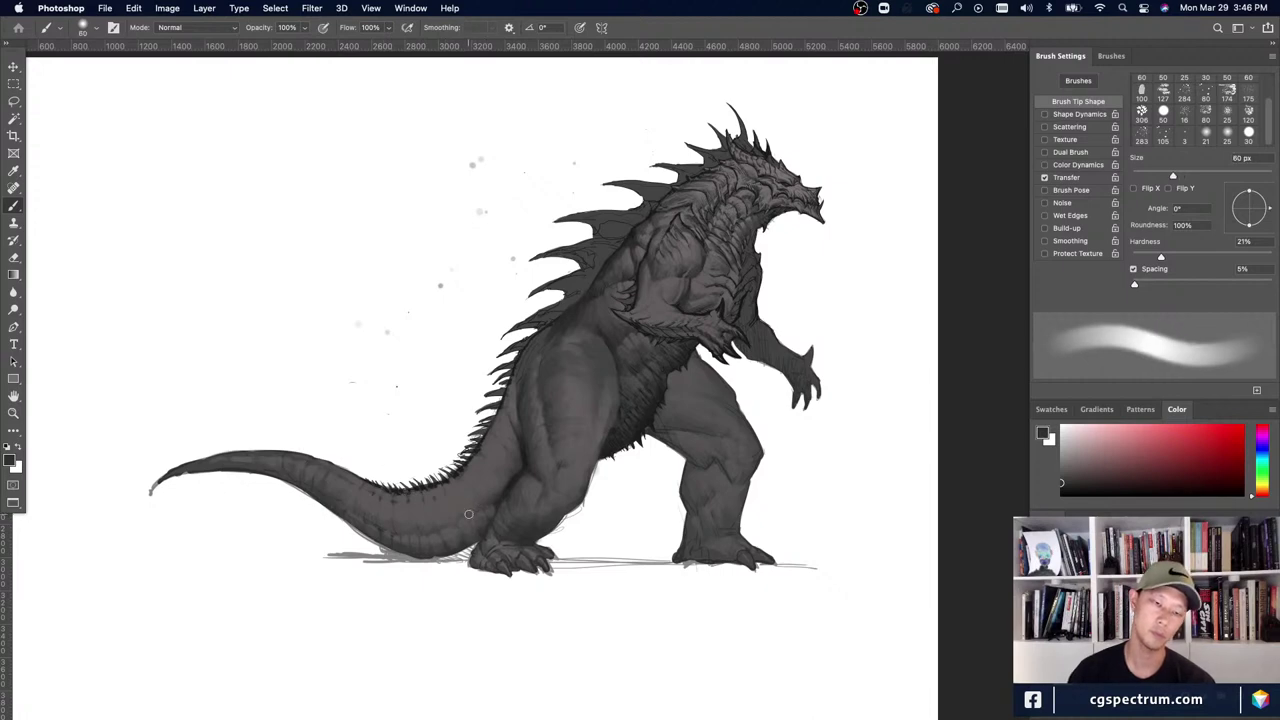
pyautogui.keyDown('alt'); pyautogui.click(481, 509); pyautogui.keyUp('alt')
pyautogui.press('[')
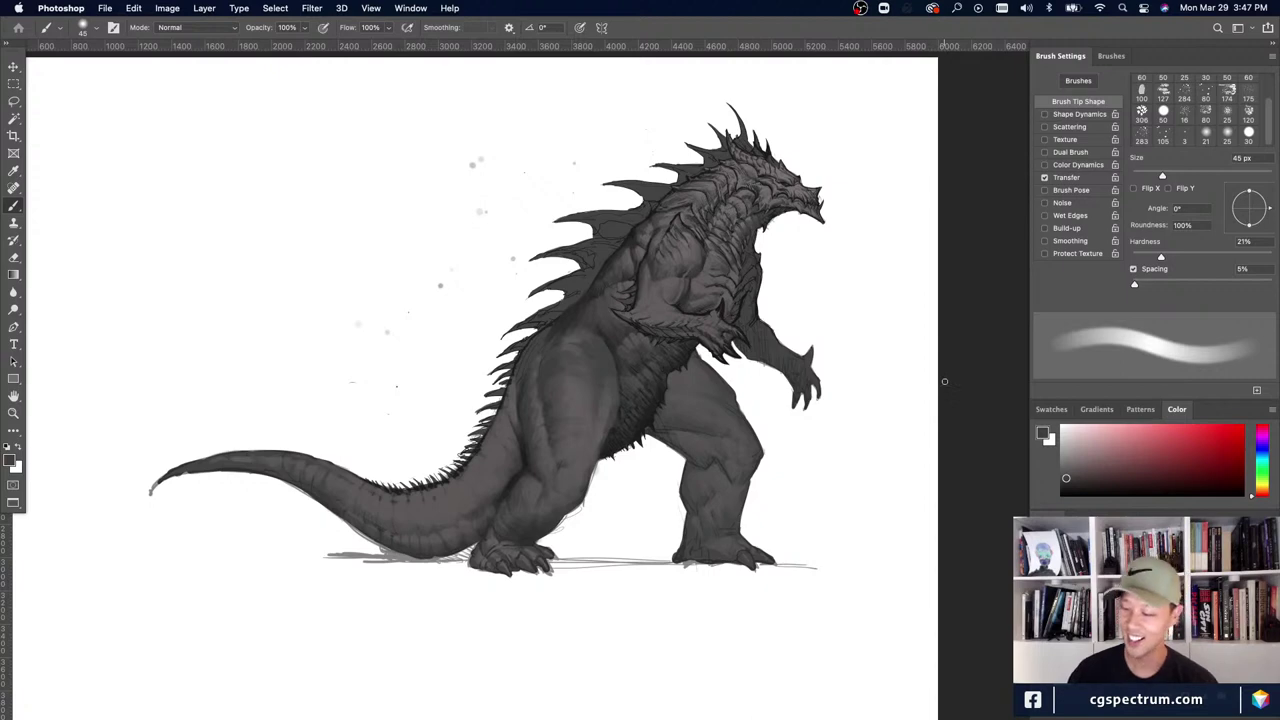
# - Refine the tail plates with greys sampled from its underside and base, reducing the brush to 30 px
pyautogui.keyDown('alt'); pyautogui.click(387, 536); pyautogui.keyUp('alt')
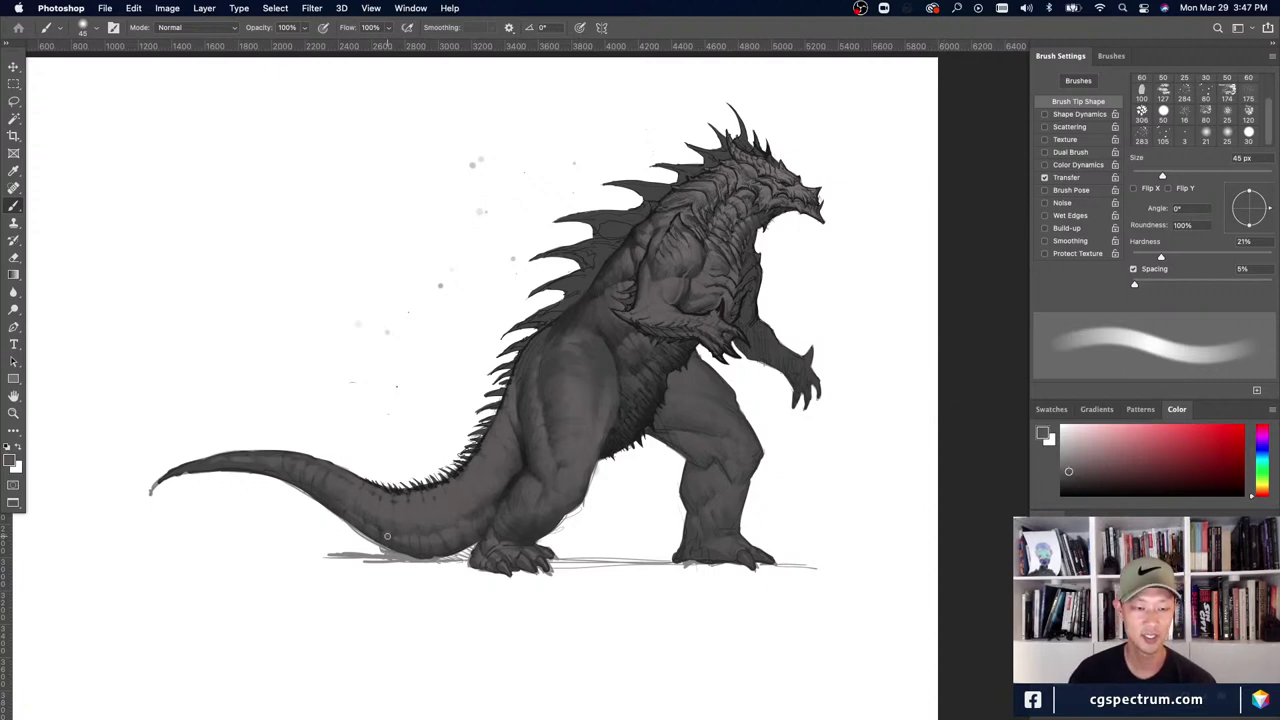
pyautogui.keyDown('alt'); pyautogui.click(476, 509); pyautogui.keyUp('alt')
pyautogui.press('[')
pyautogui.press('[')
pyautogui.press('[')
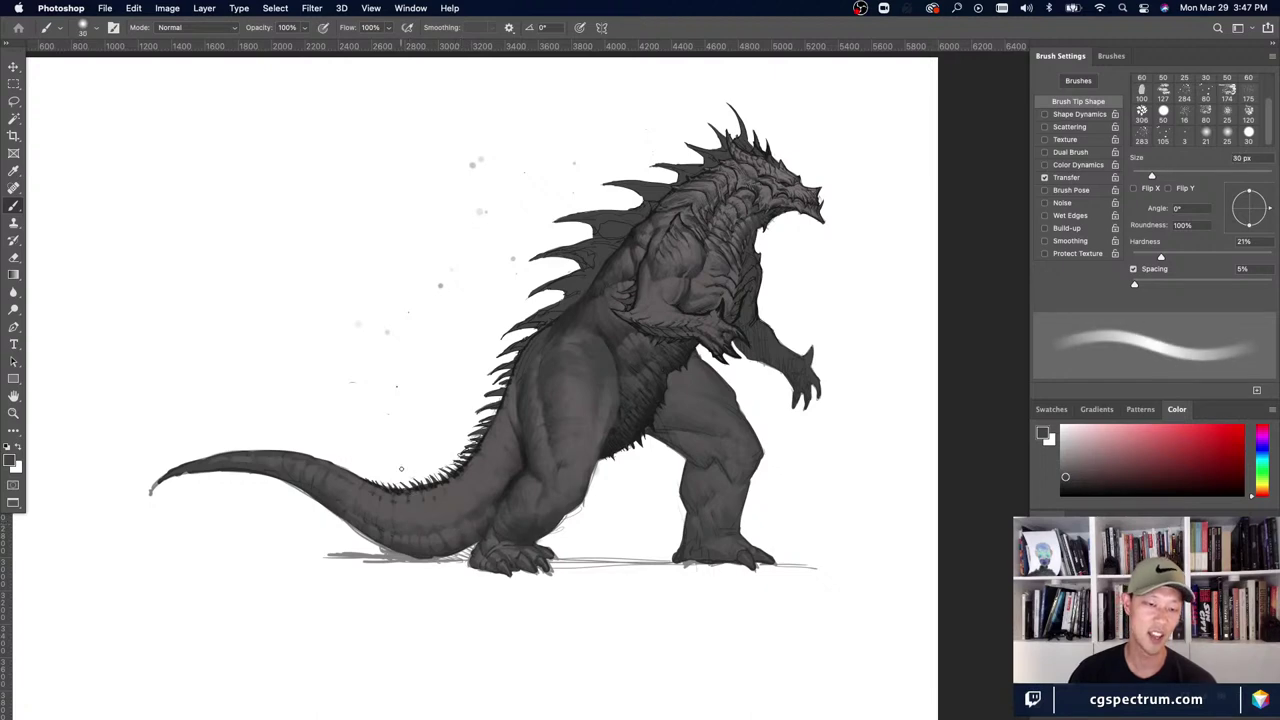
# - Blend the shading on the lower middle of the tail with sampled dark greys, using a 40 to 70 px brush
pyautogui.press(']')
pyautogui.keyDown('alt'); pyautogui.click(326, 497); pyautogui.keyUp('alt')
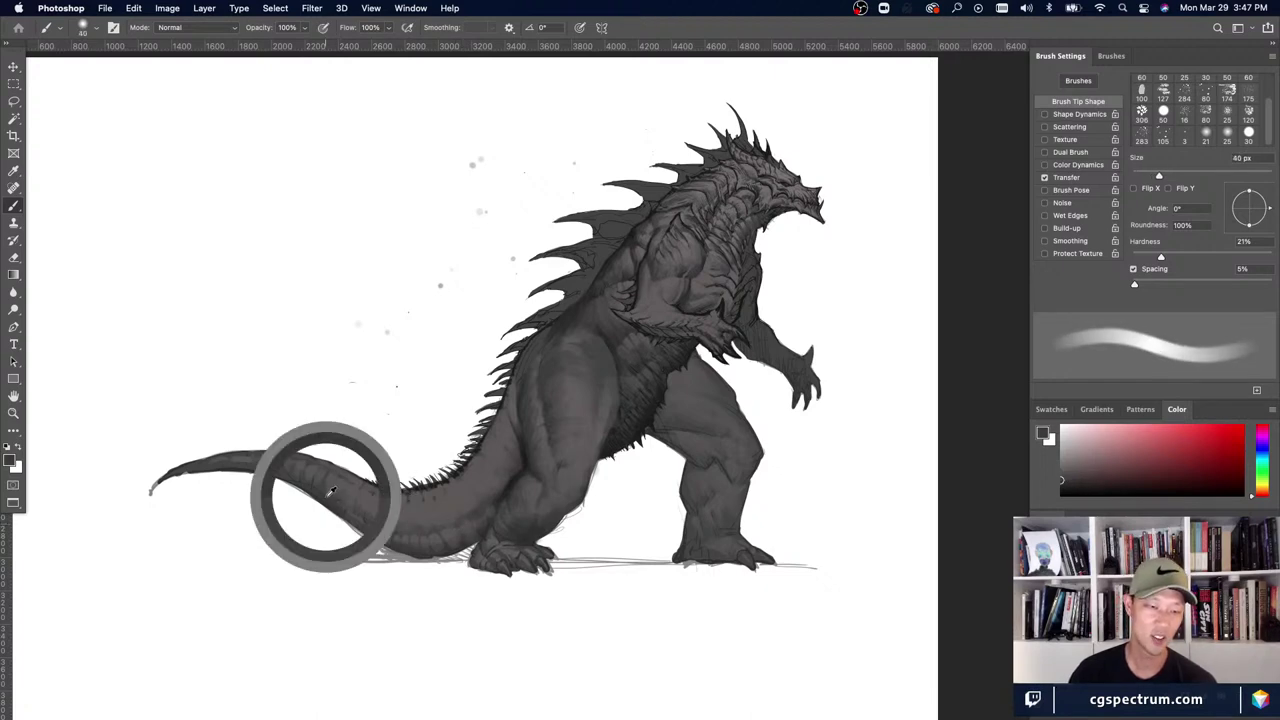
pyautogui.press(']')
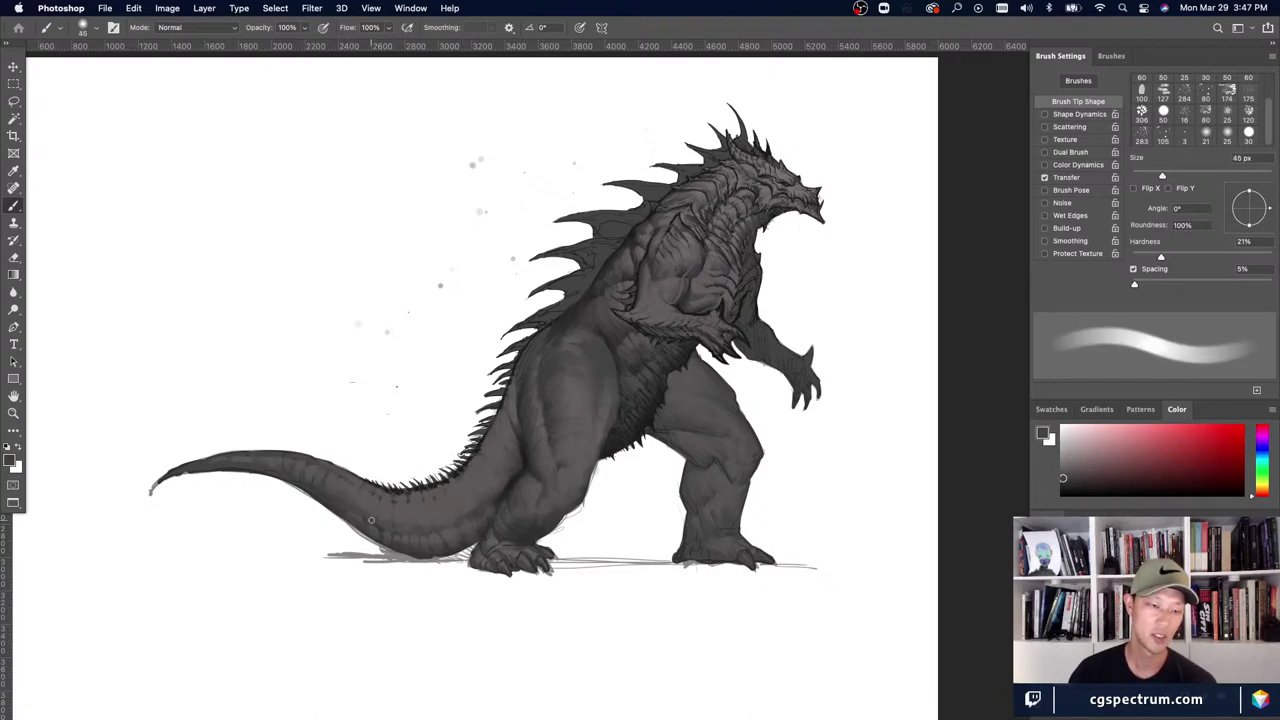
pyautogui.keyDown('alt'); pyautogui.click(352, 497); pyautogui.keyUp('alt')
pyautogui.press(']')
pyautogui.press(']')
pyautogui.press(']')
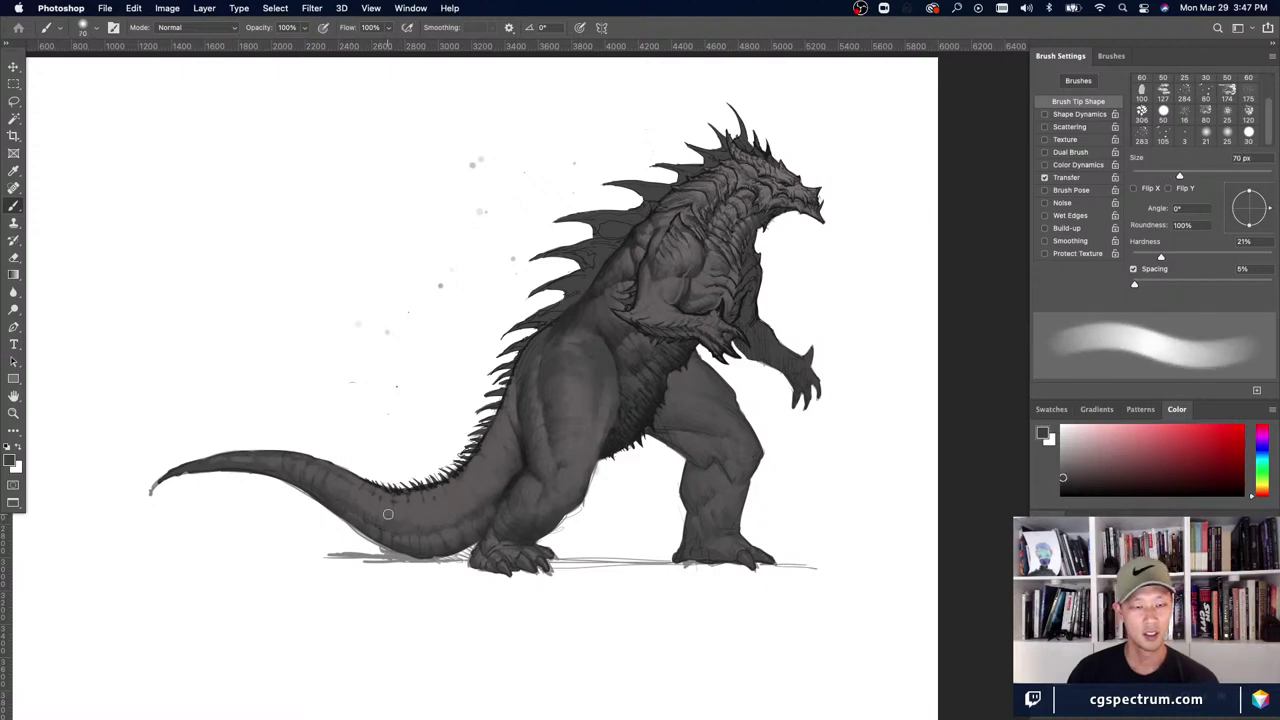
# - Blend the side of the thick tail section with greys sampled from it, reducing the brush to 45 px
pyautogui.keyDown('alt'); pyautogui.click(476, 500); pyautogui.keyUp('alt')
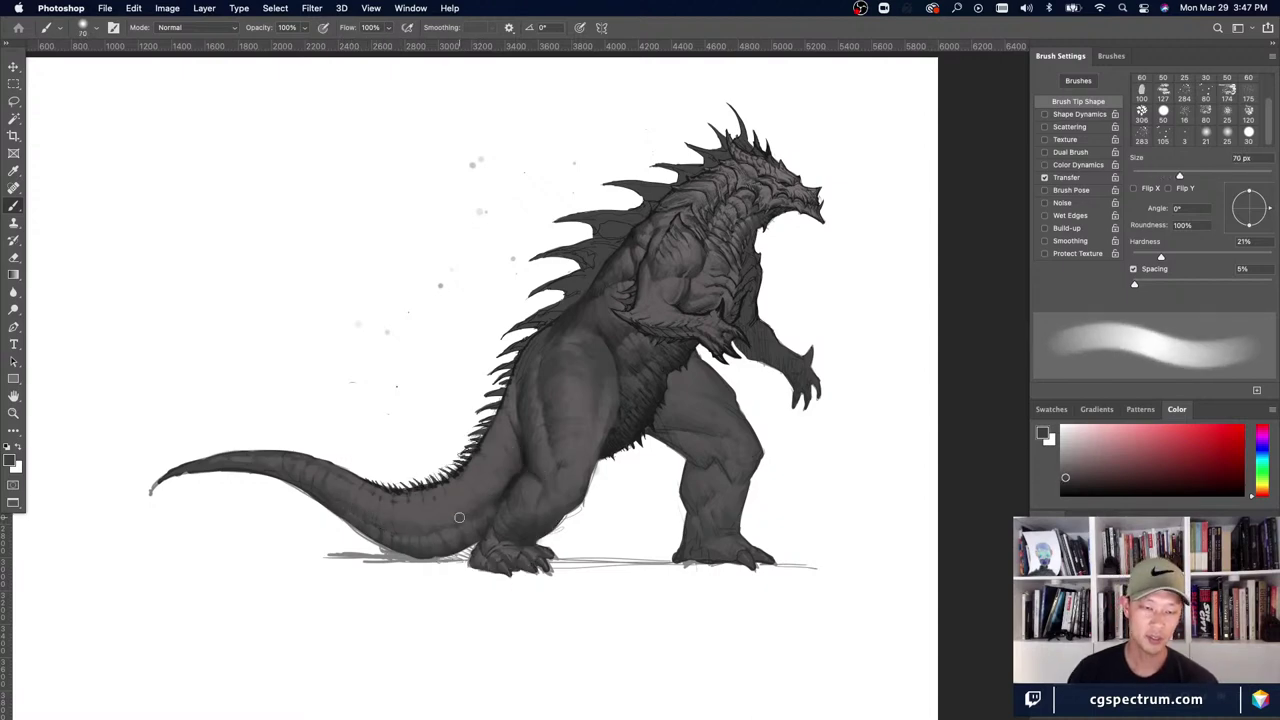
pyautogui.press('[')
pyautogui.press('[')
pyautogui.press('[')
pyautogui.keyDown('alt'); pyautogui.click(455, 520); pyautogui.keyUp('alt')
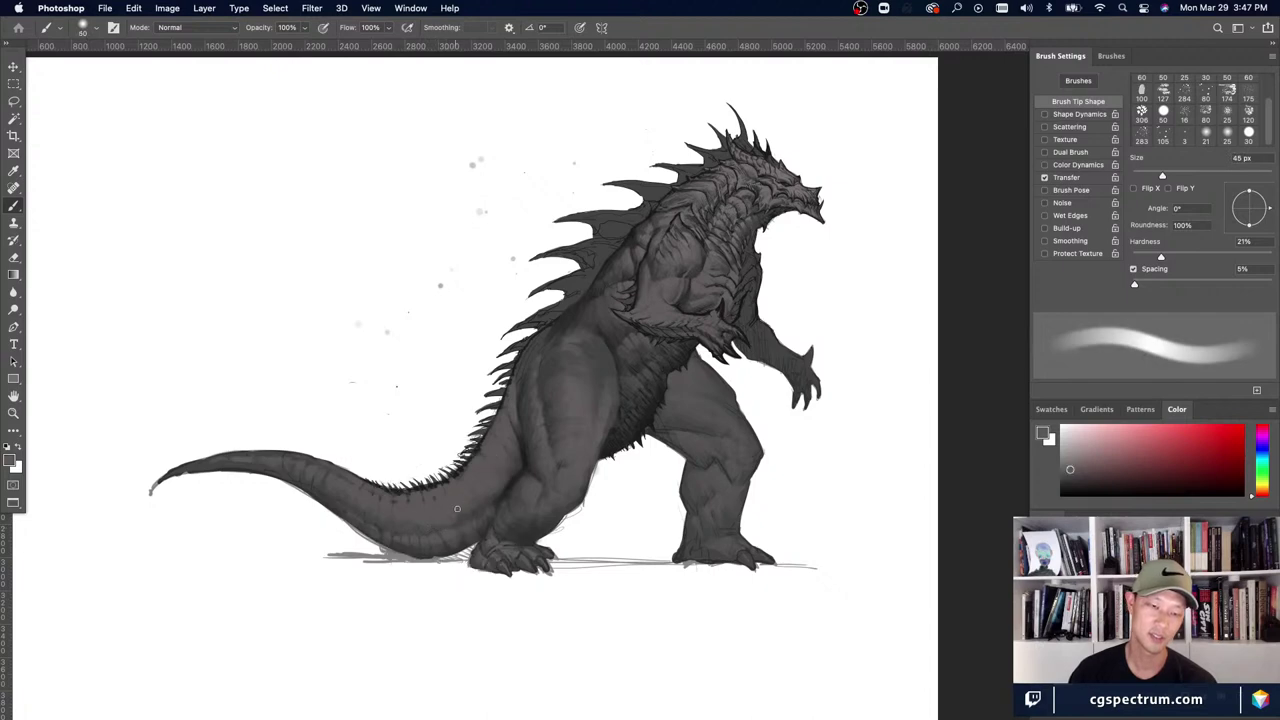
# - Resample the tail's mid grey and touch up the underside next to the hind foot with a 35 px brush
pyautogui.press(']')
pyautogui.keyDown('alt'); pyautogui.click(456, 515); pyautogui.keyUp('alt')
pyautogui.press('[')
pyautogui.press('[')
pyautogui.press('[')
pyautogui.press('[')
pyautogui.press('[')
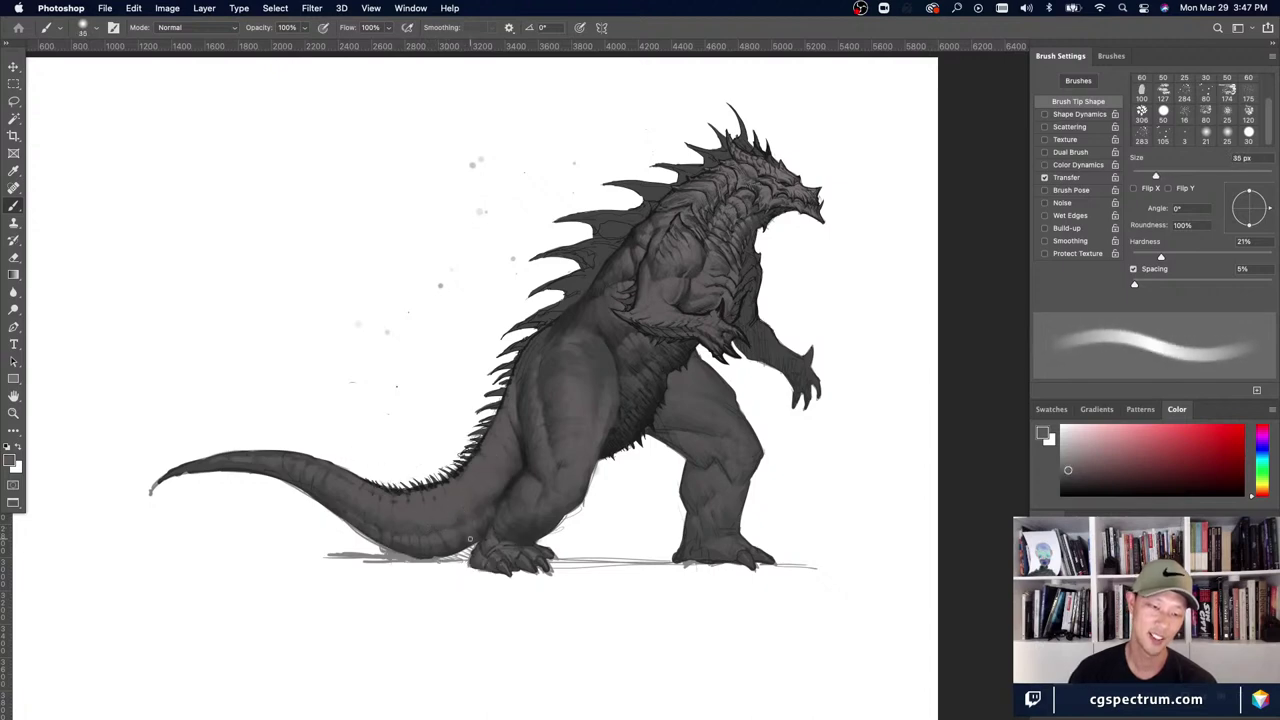
# - Touch up the lower middle of the tail with the brush reduced to about 10 px
pyautogui.press('[')
pyautogui.press('[')
pyautogui.press('[')
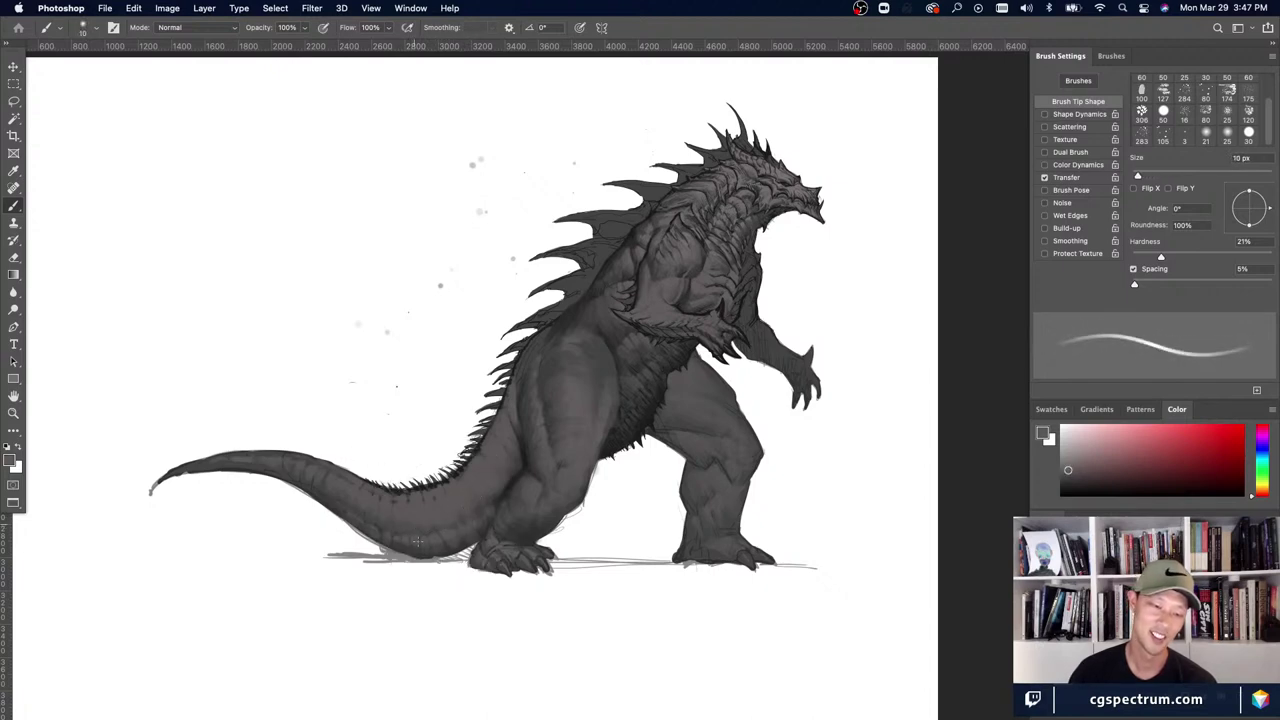
pyautogui.press('super+minus')
pyautogui.press('super+minus')
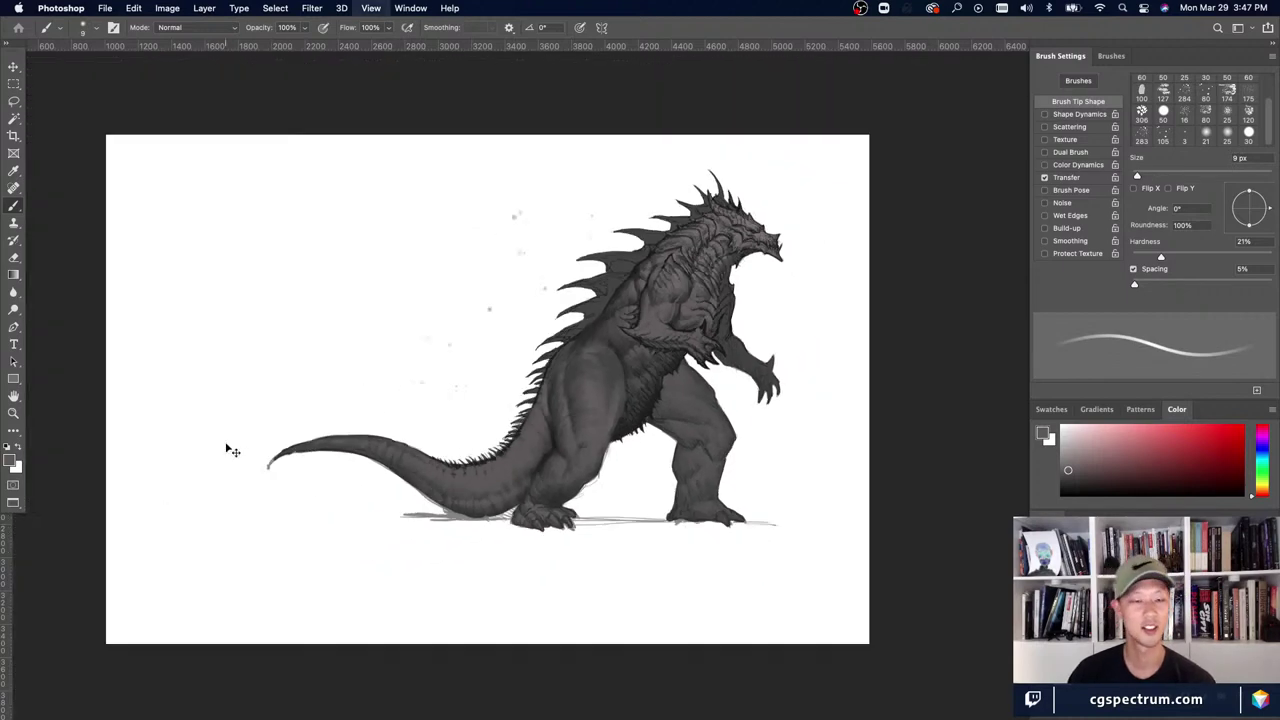
pyautogui.press('super+plus')
pyautogui.press('super+plus')
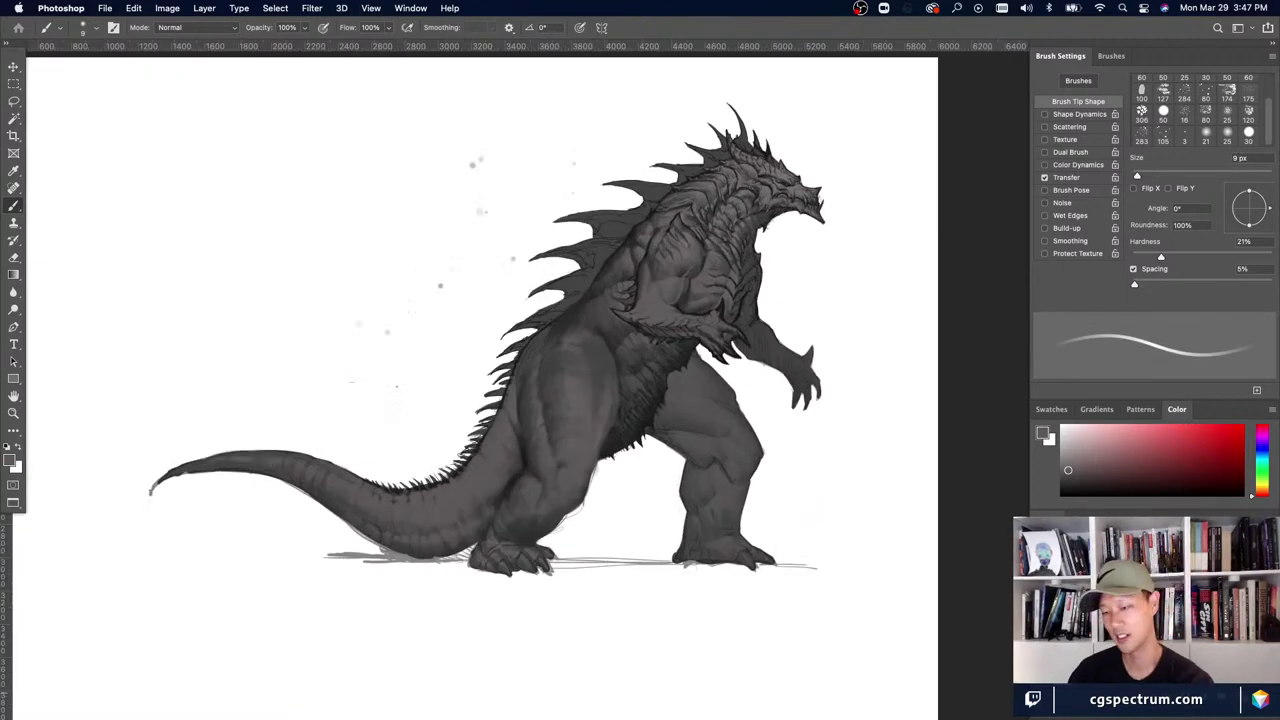
# - Sample a dark grey from the tail's underside and shade along the tail with the brush enlarged to 60 px
pyautogui.keyDown('alt'); pyautogui.click(341, 505); pyautogui.keyUp('alt')
pyautogui.press(']')
pyautogui.press(']')
pyautogui.press(']')
pyautogui.press(']')
pyautogui.press(']')
pyautogui.press(']')
pyautogui.press(']')
pyautogui.press(']')
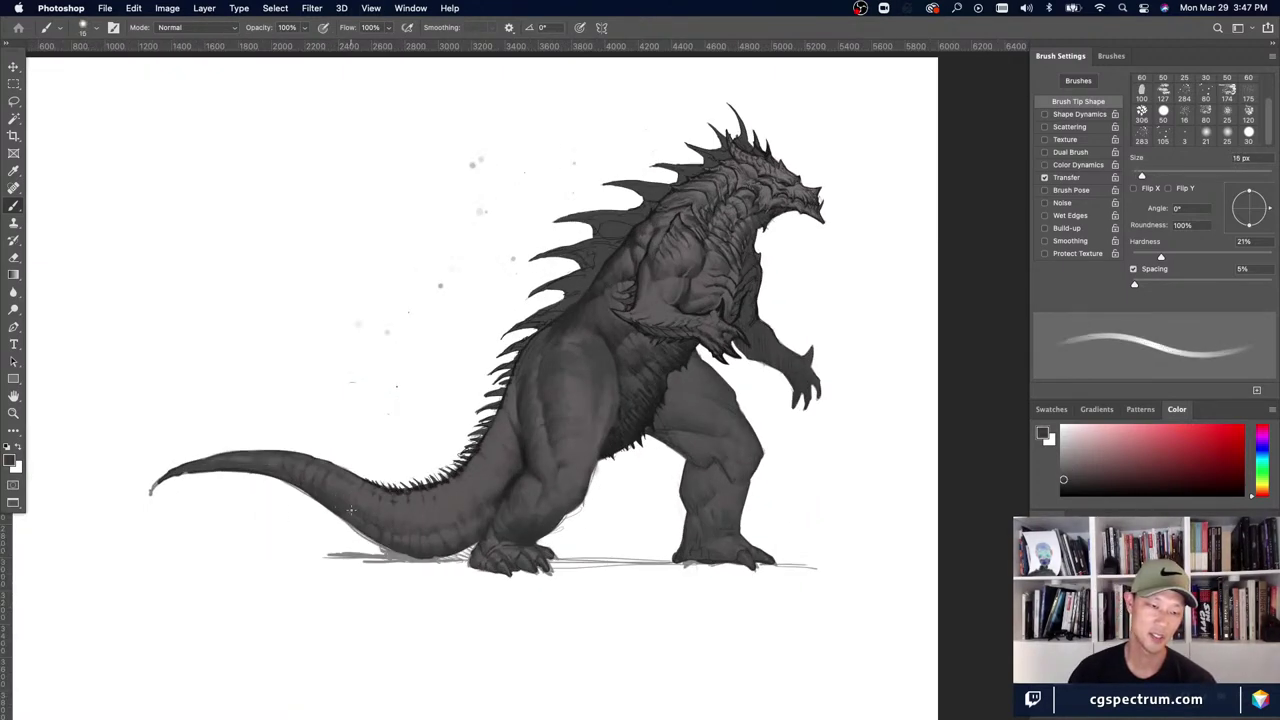
pyautogui.press(']')
pyautogui.press(']')
pyautogui.press(']')
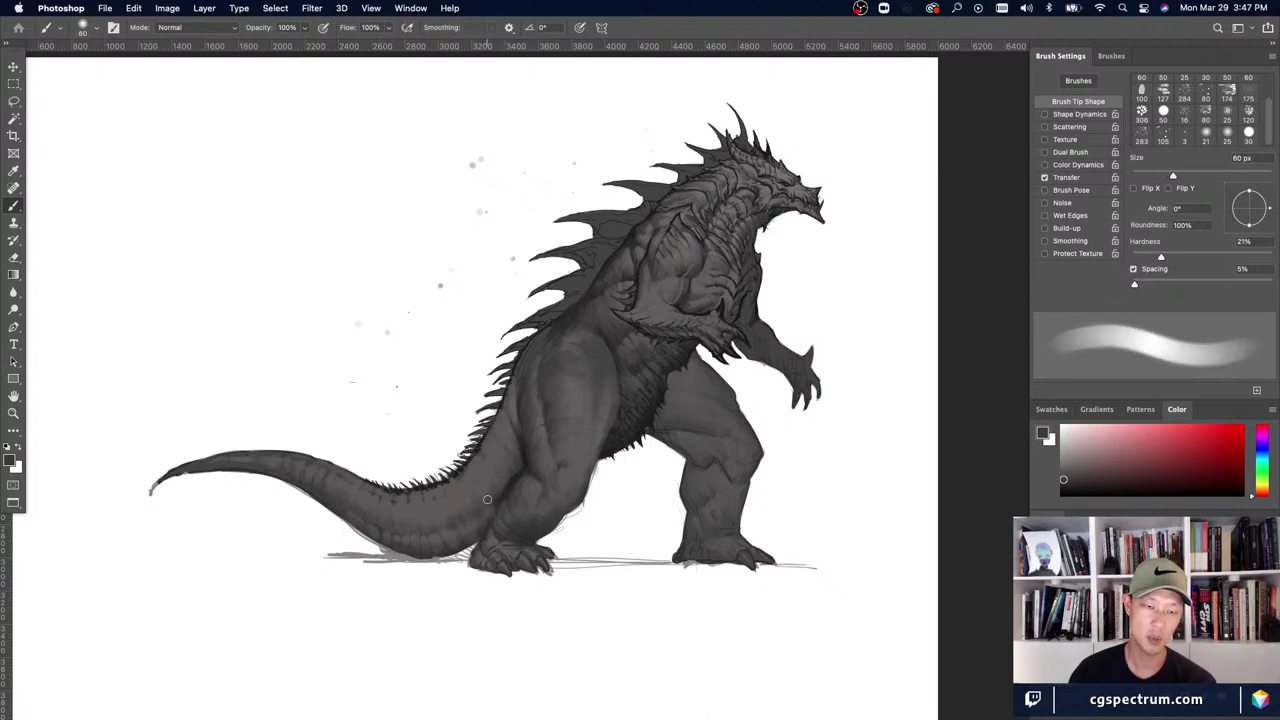
# - Blend the thick lower part of the tail with greys sampled from it, reducing the brush to 40 px
pyautogui.keyDown('alt'); pyautogui.click(454, 523); pyautogui.keyUp('alt')
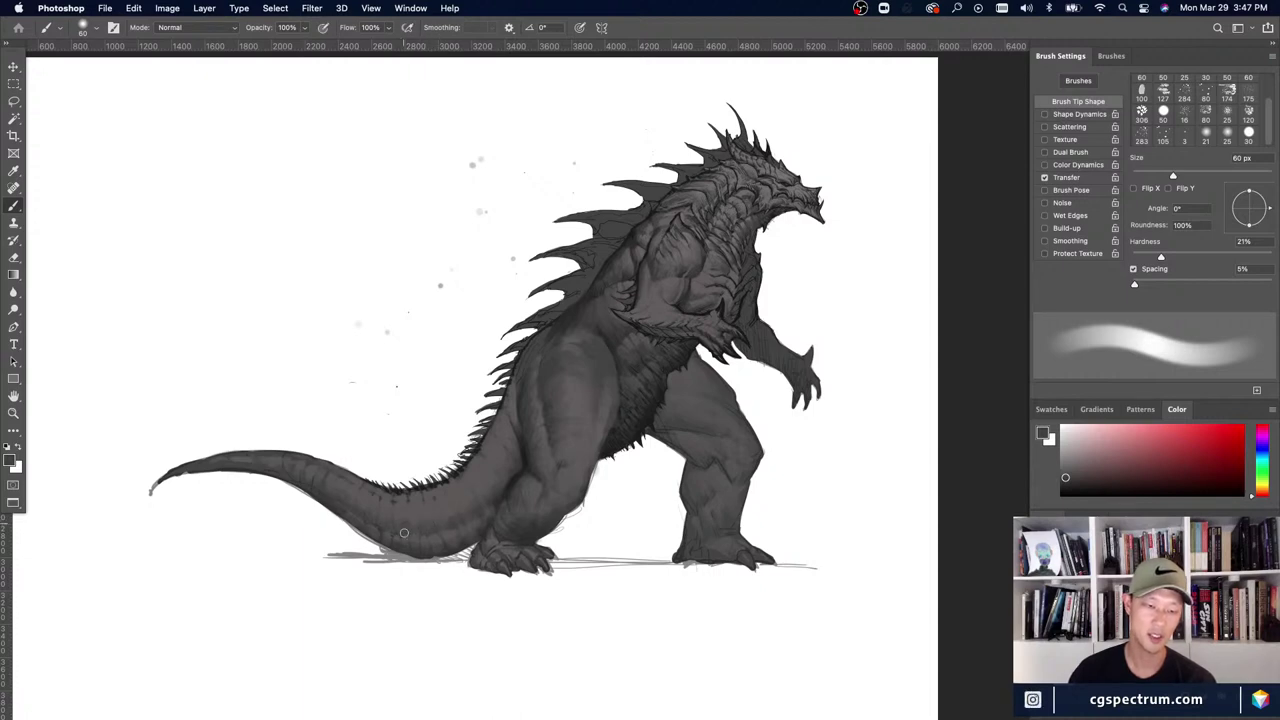
pyautogui.press('[')
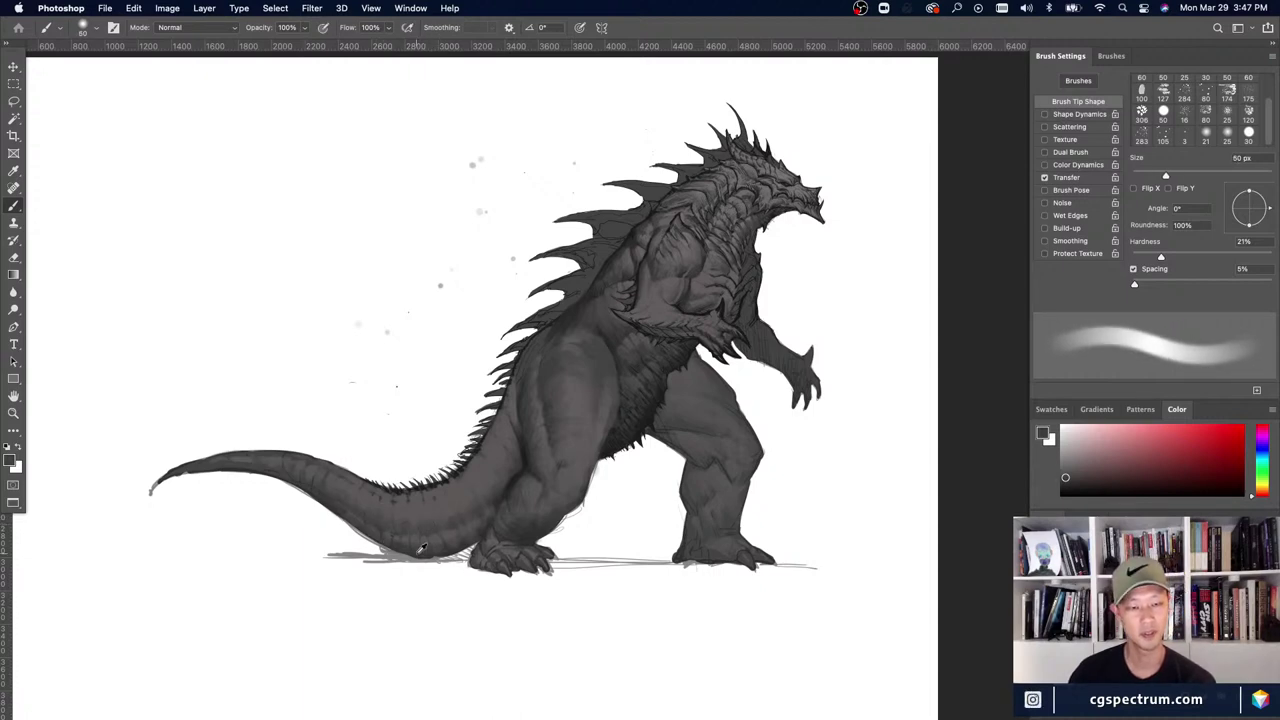
pyautogui.keyDown('alt'); pyautogui.click(415, 544); pyautogui.keyUp('alt')
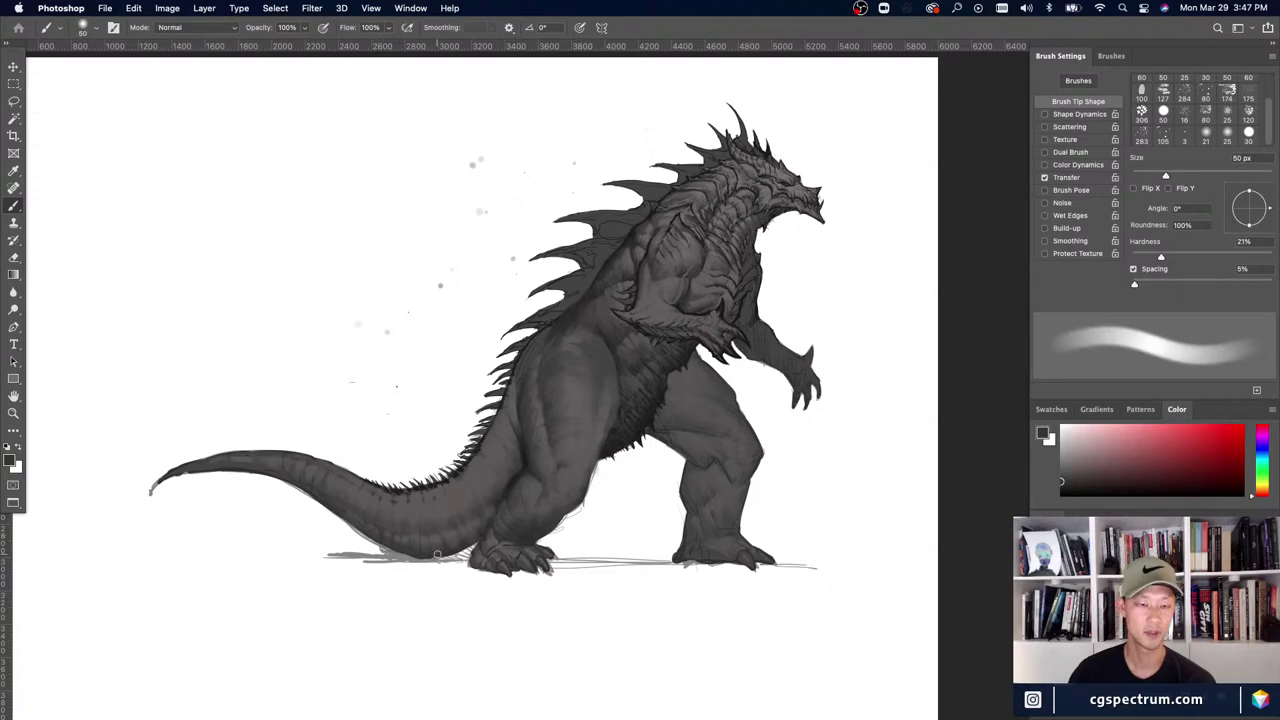
pyautogui.press('[')
pyautogui.press('super+minus')
pyautogui.press('super+minus')
pyautogui.press('super+minus')
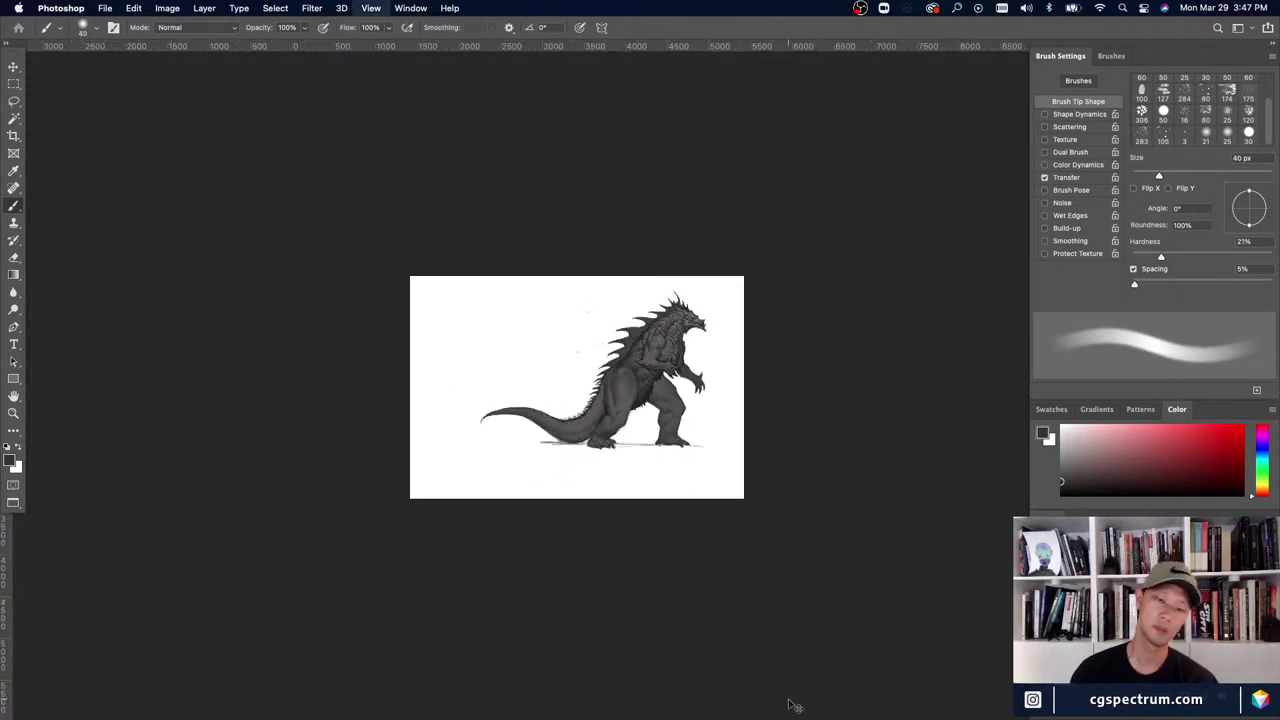
pyautogui.press('super+plus')
pyautogui.press('super+plus')
pyautogui.press('super+plus')
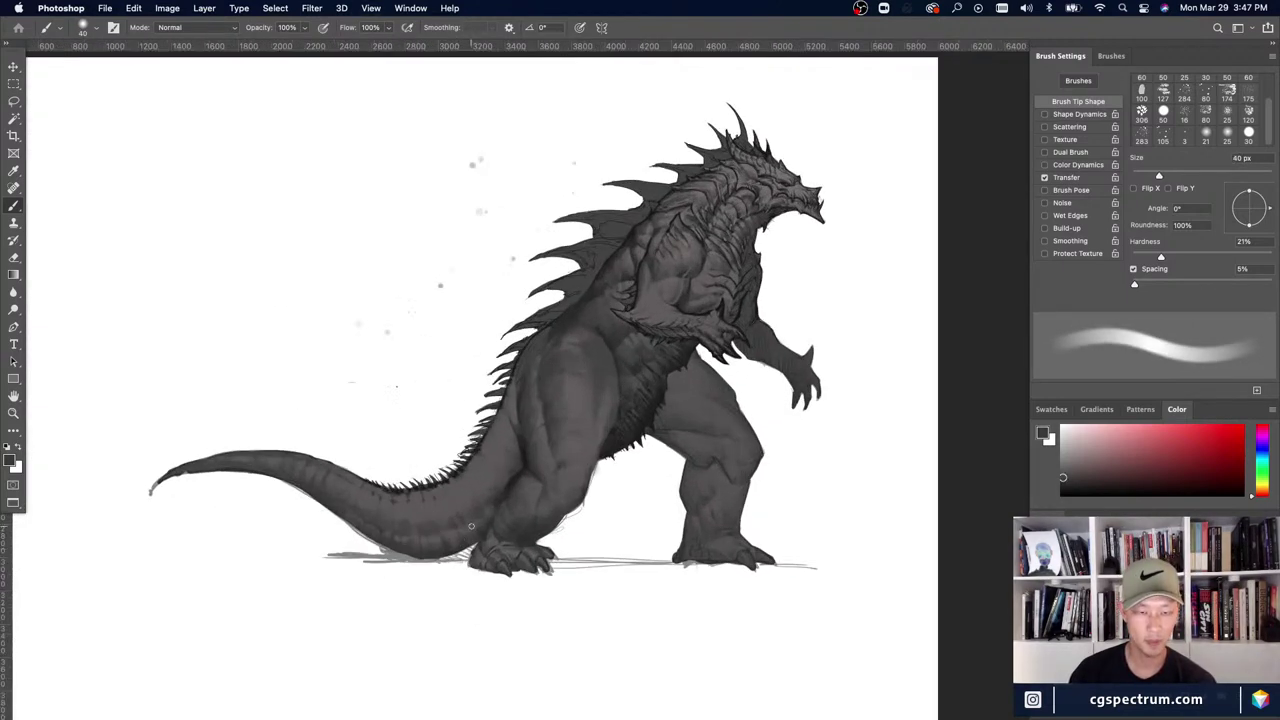
# - Darken the tail's underside with dark greys sampled beside the hind leg, using an 80 then 70 px brush
pyautogui.press(']')
pyautogui.keyDown('alt'); pyautogui.click(498, 504); pyautogui.keyUp('alt')
pyautogui.press(']')
pyautogui.press(']')
pyautogui.press(']')
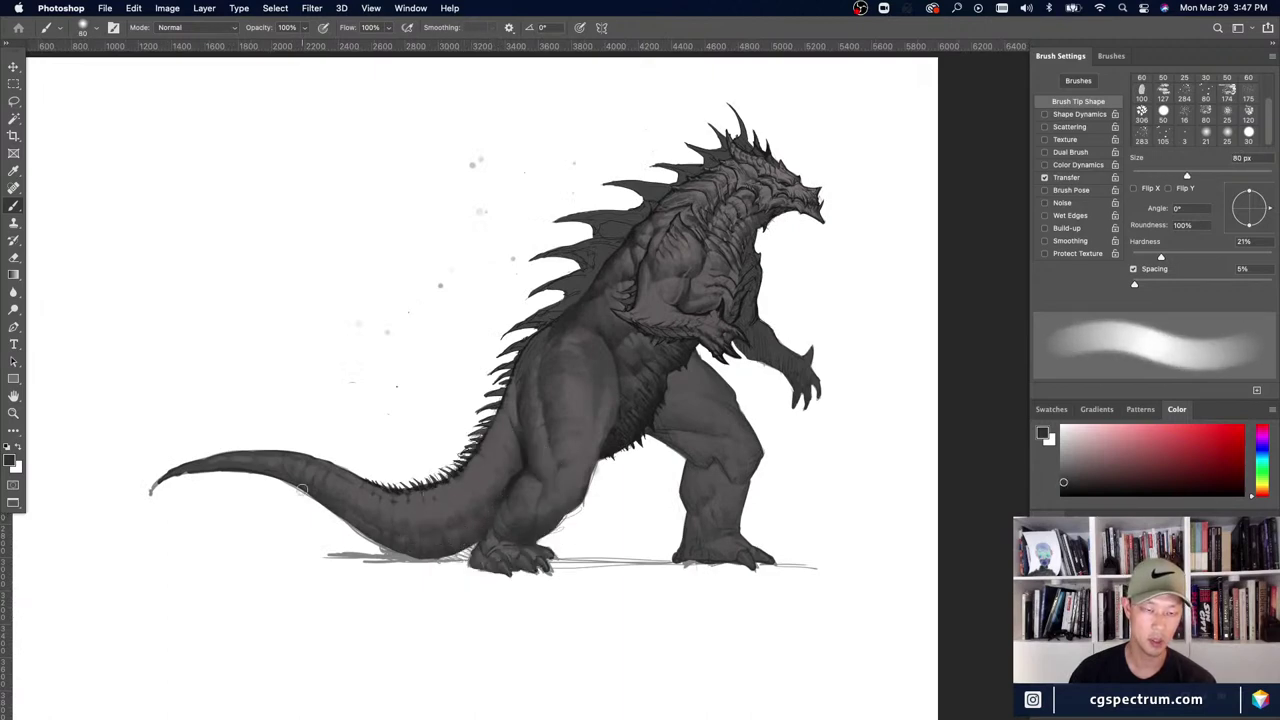
pyautogui.keyDown('alt'); pyautogui.click(510, 480); pyautogui.keyUp('alt')
pyautogui.press('[')
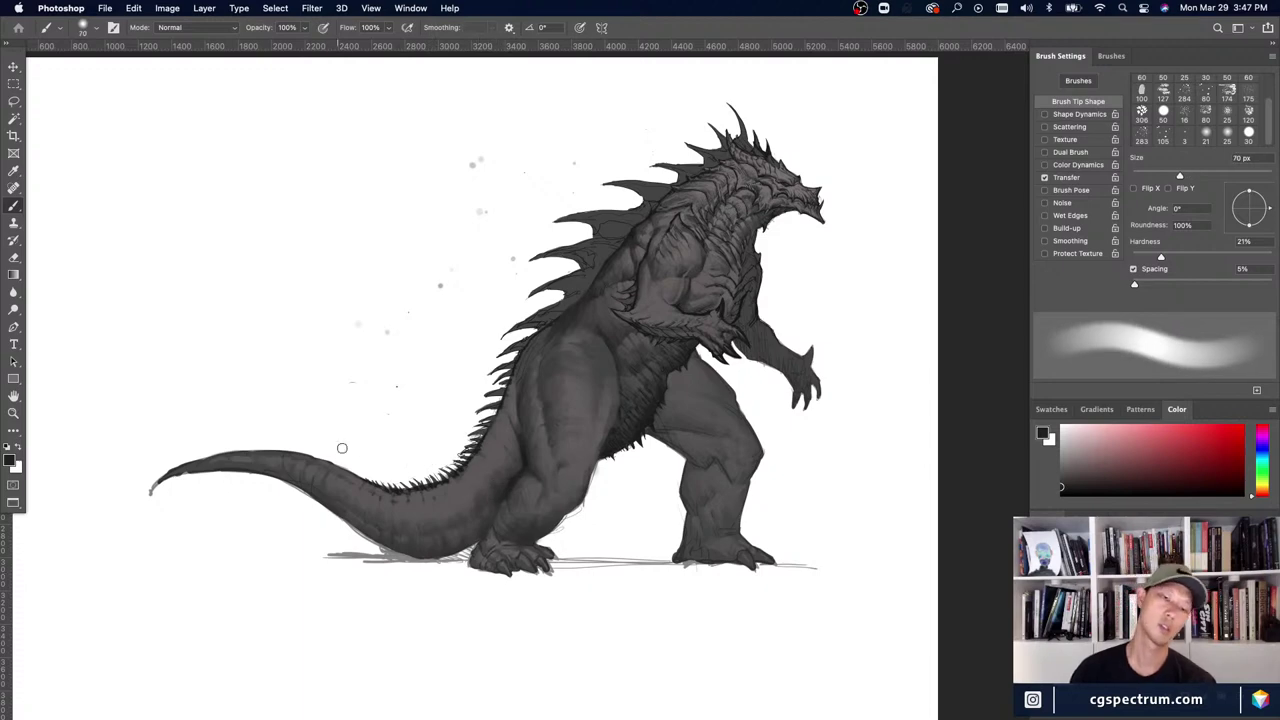
# - Blend the tail base at 70 px with a lighter grey sampled from its upper side, and undo the last stroke
pyautogui.keyDown('alt'); pyautogui.click(487, 467); pyautogui.keyUp('alt')
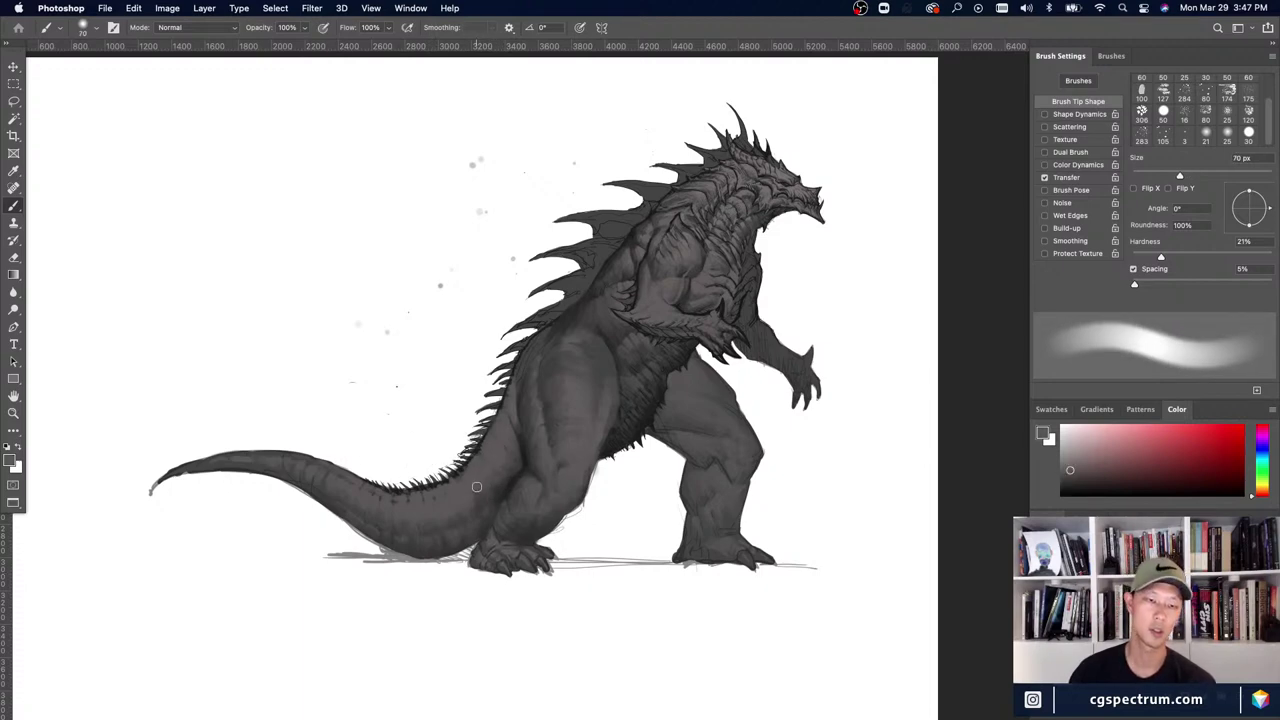
pyautogui.press('super+minus')
pyautogui.press('super+minus')
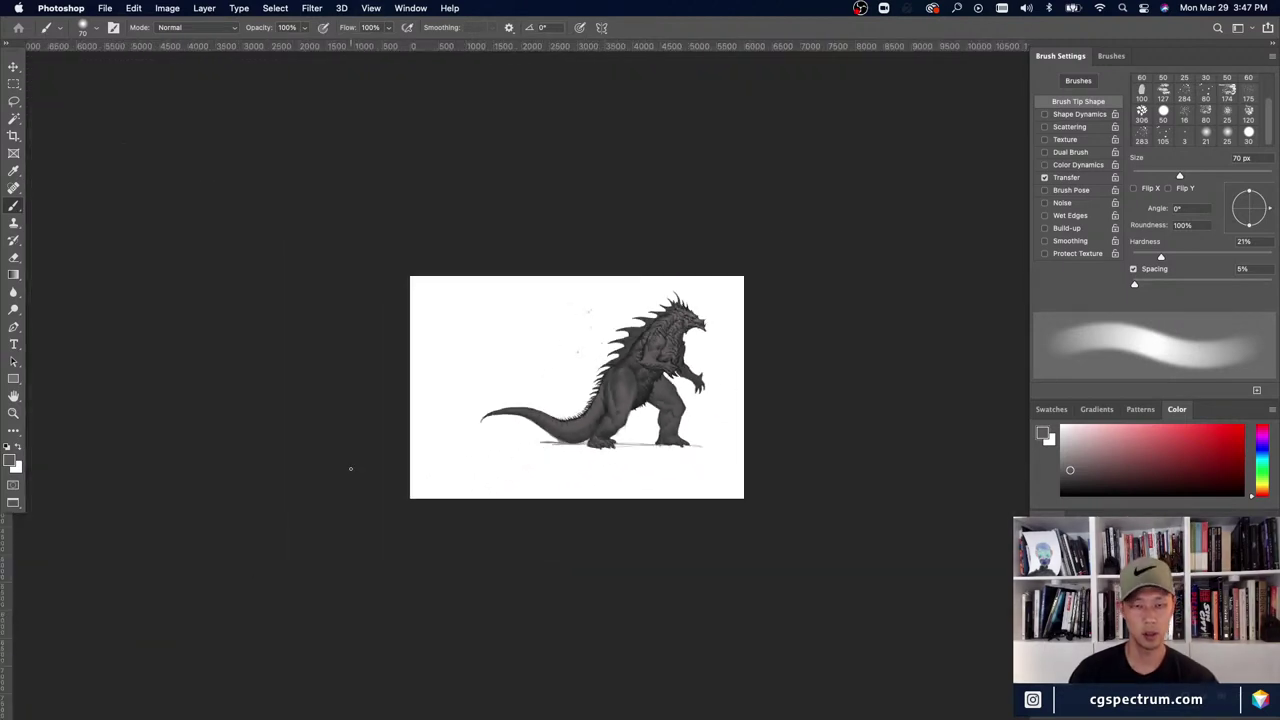
pyautogui.press('super+plus')
pyautogui.press('super+plus')
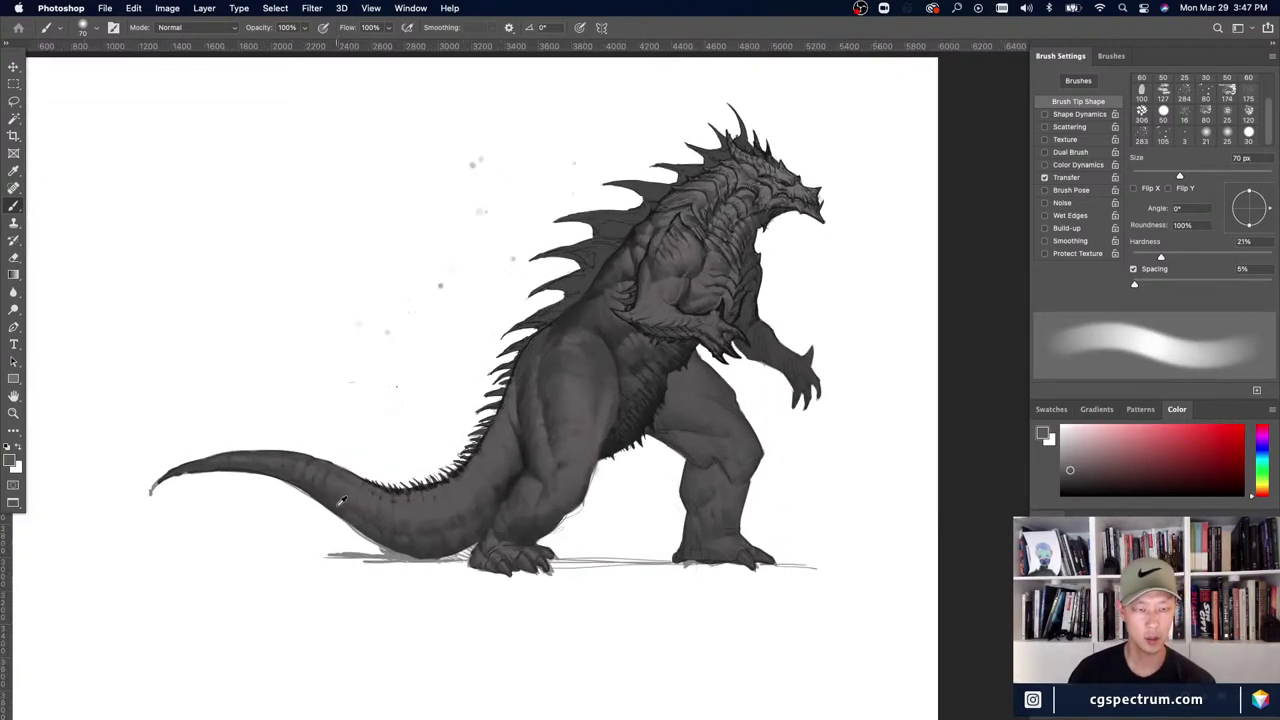
pyautogui.press('super+minus')
pyautogui.press('super+minus')
pyautogui.press('super+plus')
pyautogui.press('super+plus')
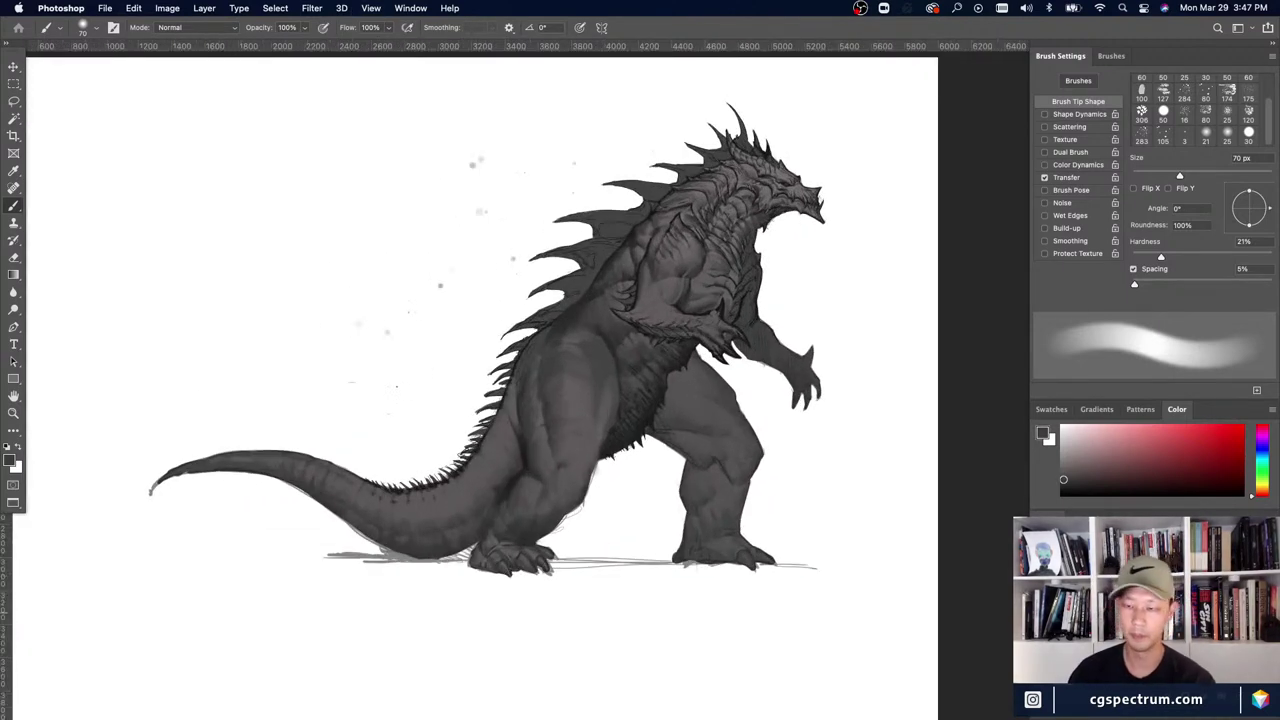
pyautogui.press('super+z')
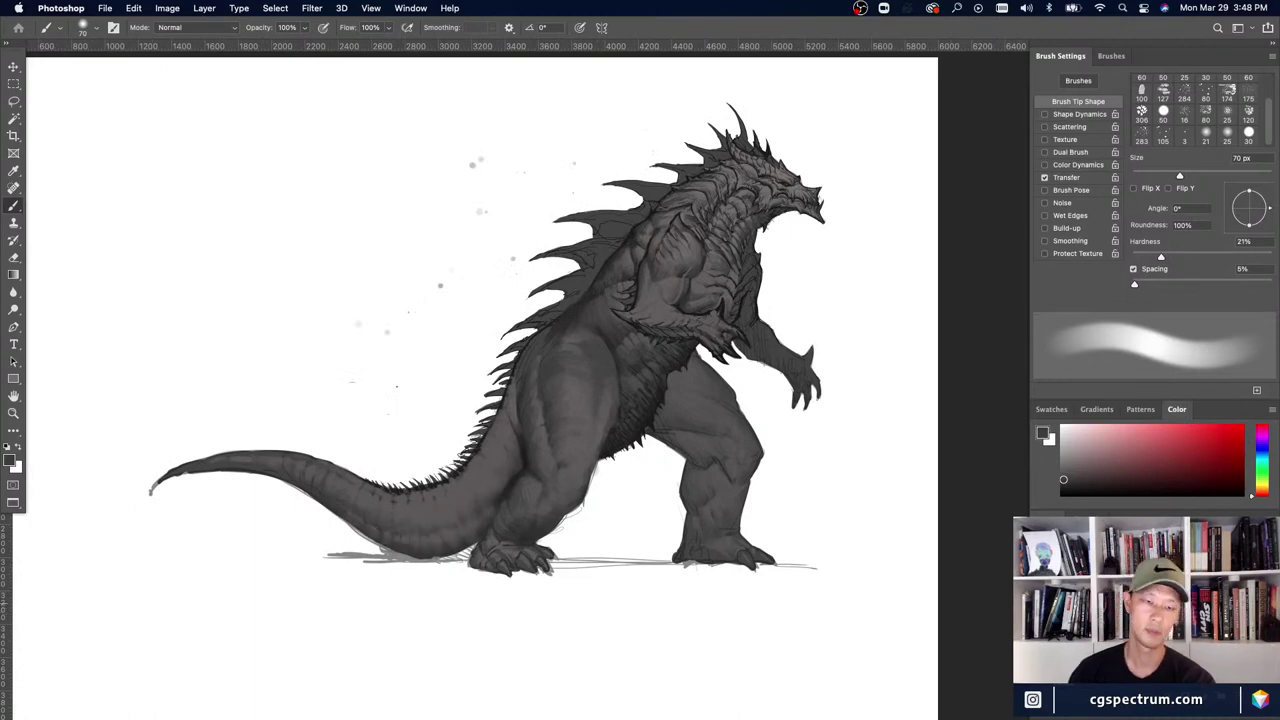
# - Examine the whole creature's values and tail shading at reduced and enlarged views
pyautogui.press('super+minus')
pyautogui.press('super+minus')
pyautogui.press('super+plus')
pyautogui.press('super+plus')
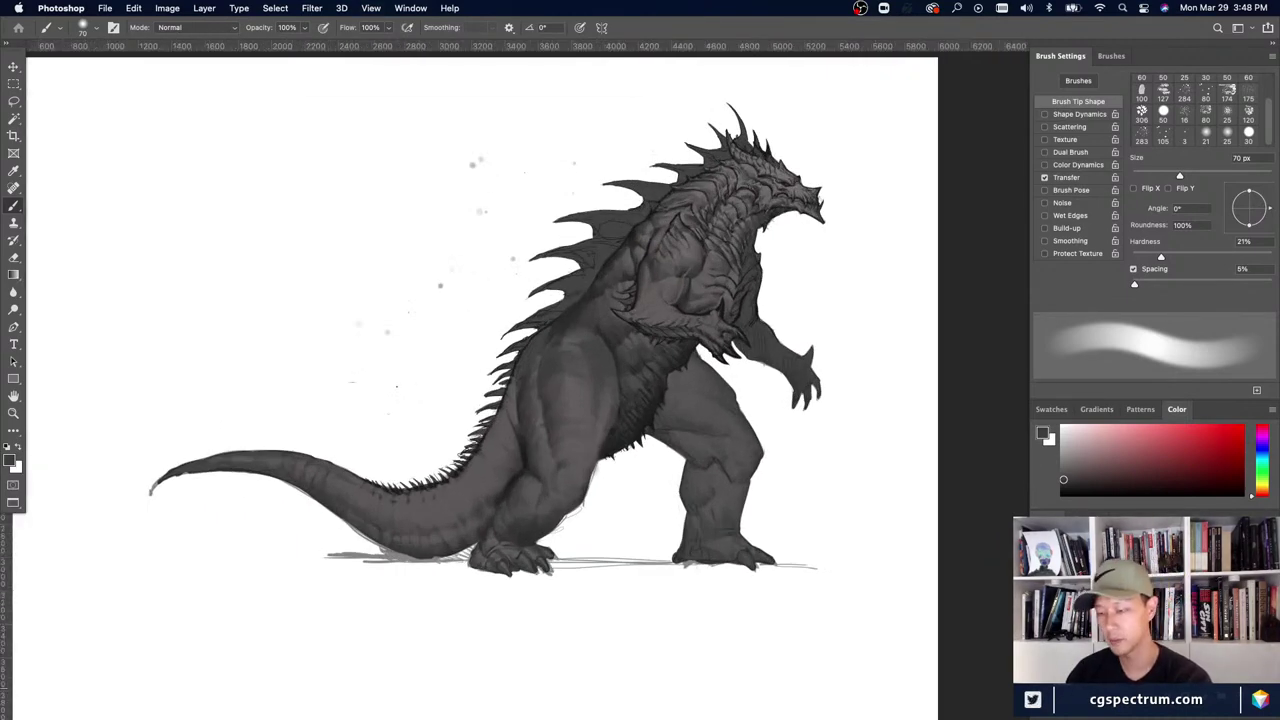
pyautogui.press('super+minus')
pyautogui.press('super+minus')
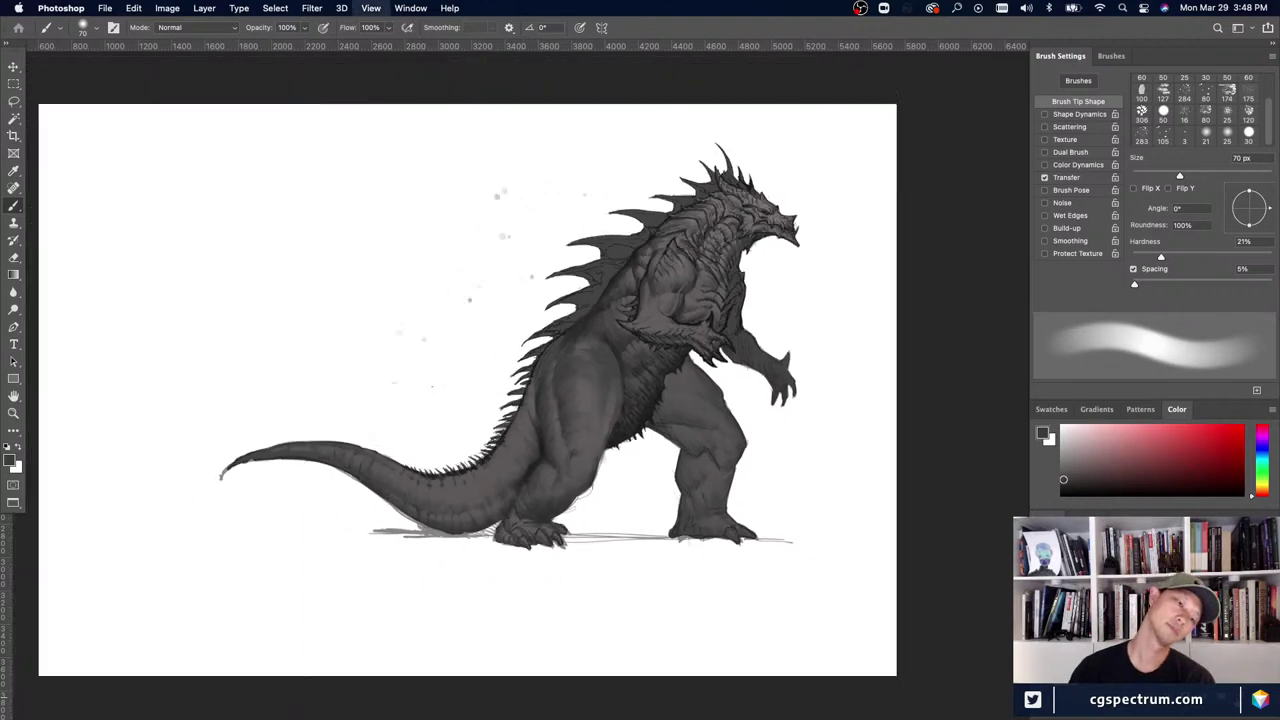
pyautogui.press('super+plus')
pyautogui.press('super+plus')
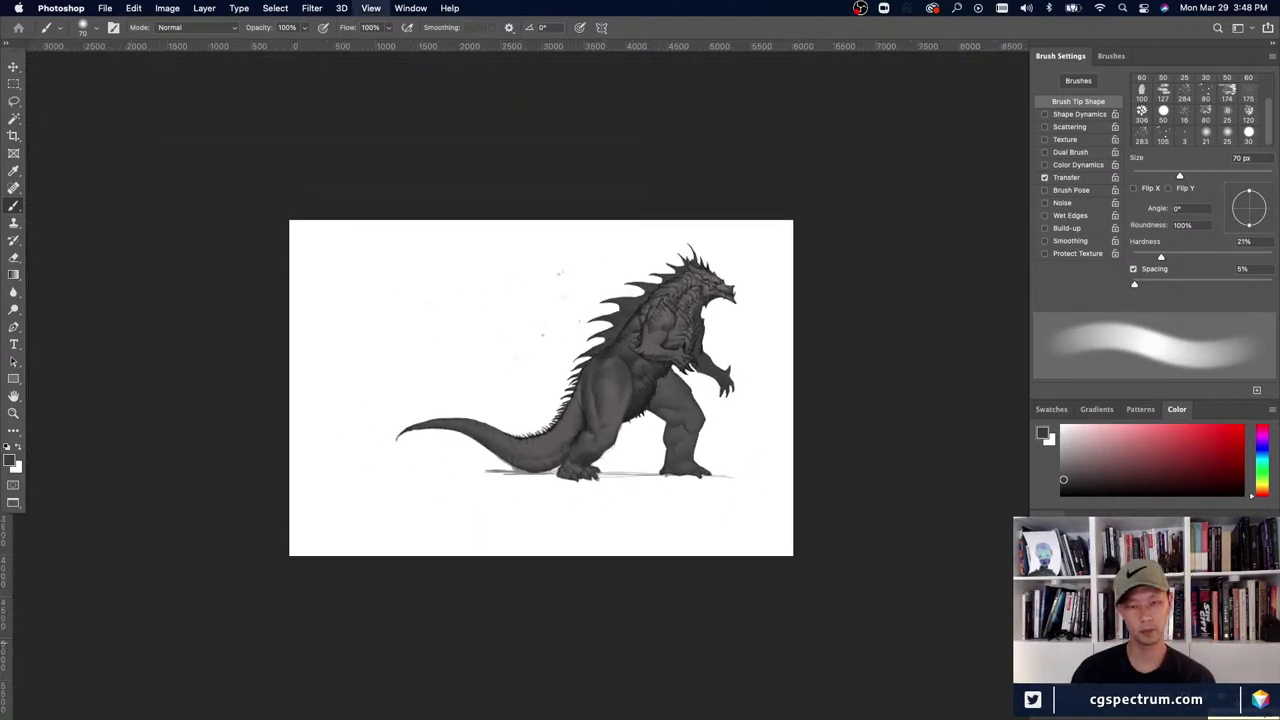
pyautogui.press('super+minus')
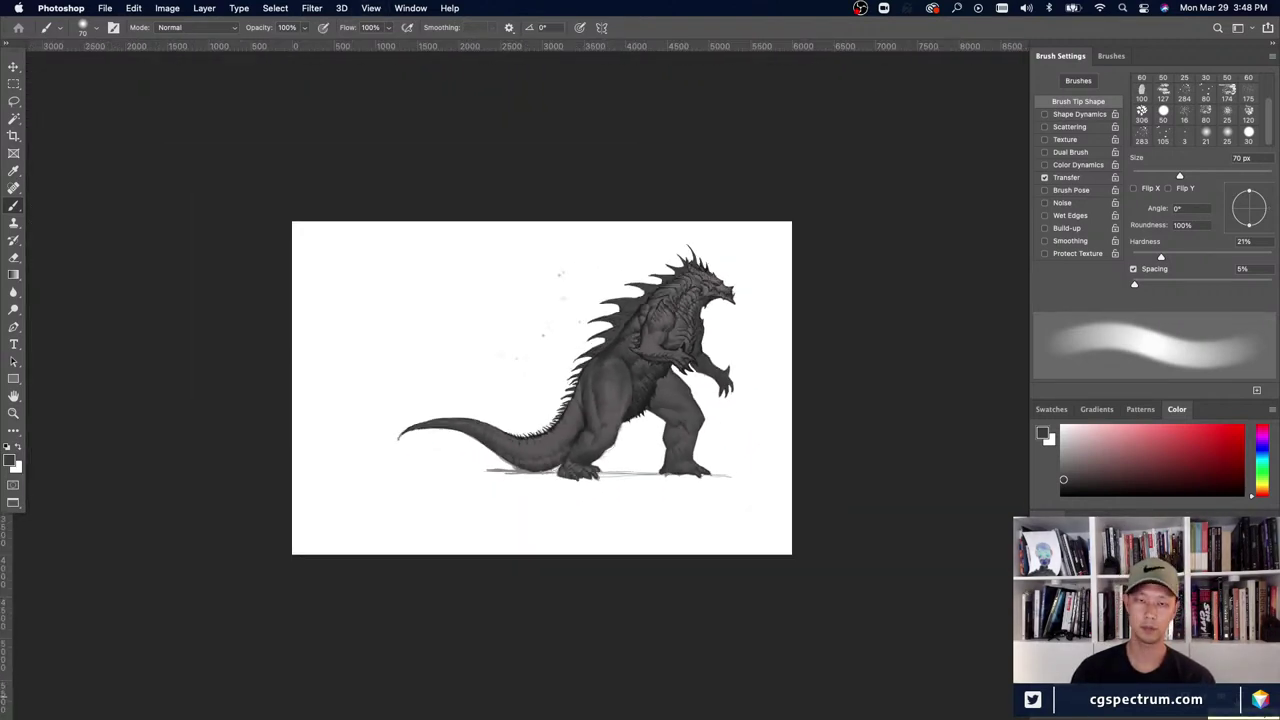
pyautogui.press('super+plus')
pyautogui.press('super+plus')
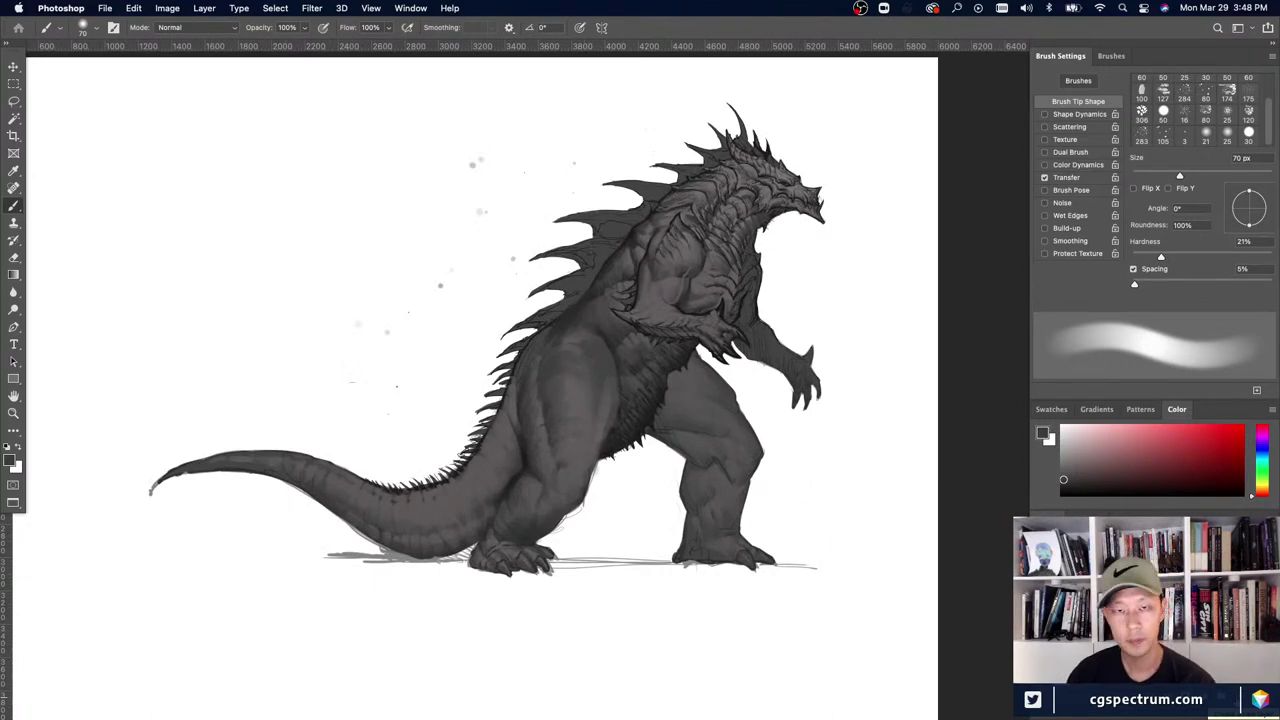
# - Sample the upper arm's grey, pick the 30 px soft round tip with 0% hardness, and soften the upper thigh at up to 200 px
pyautogui.keyDown('alt'); pyautogui.click(660, 286); pyautogui.keyUp('alt')
pyautogui.press(']')
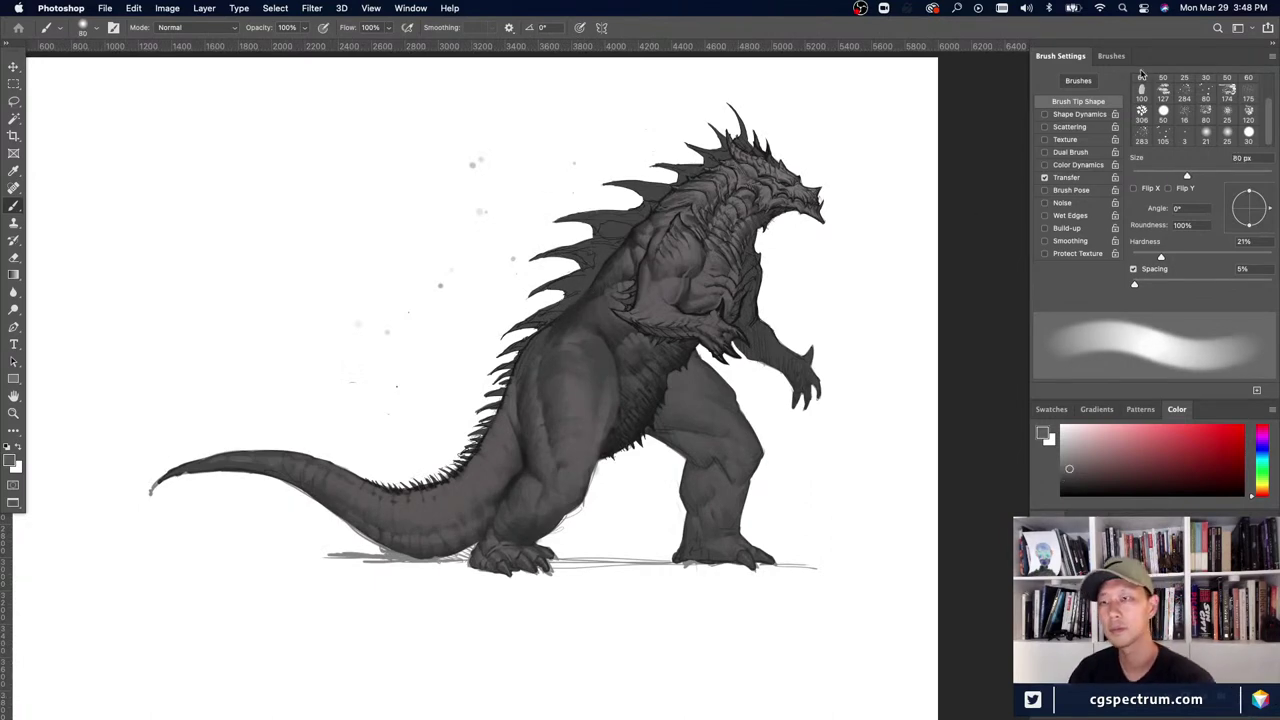
pyautogui.scroll(2, 1190, 105)
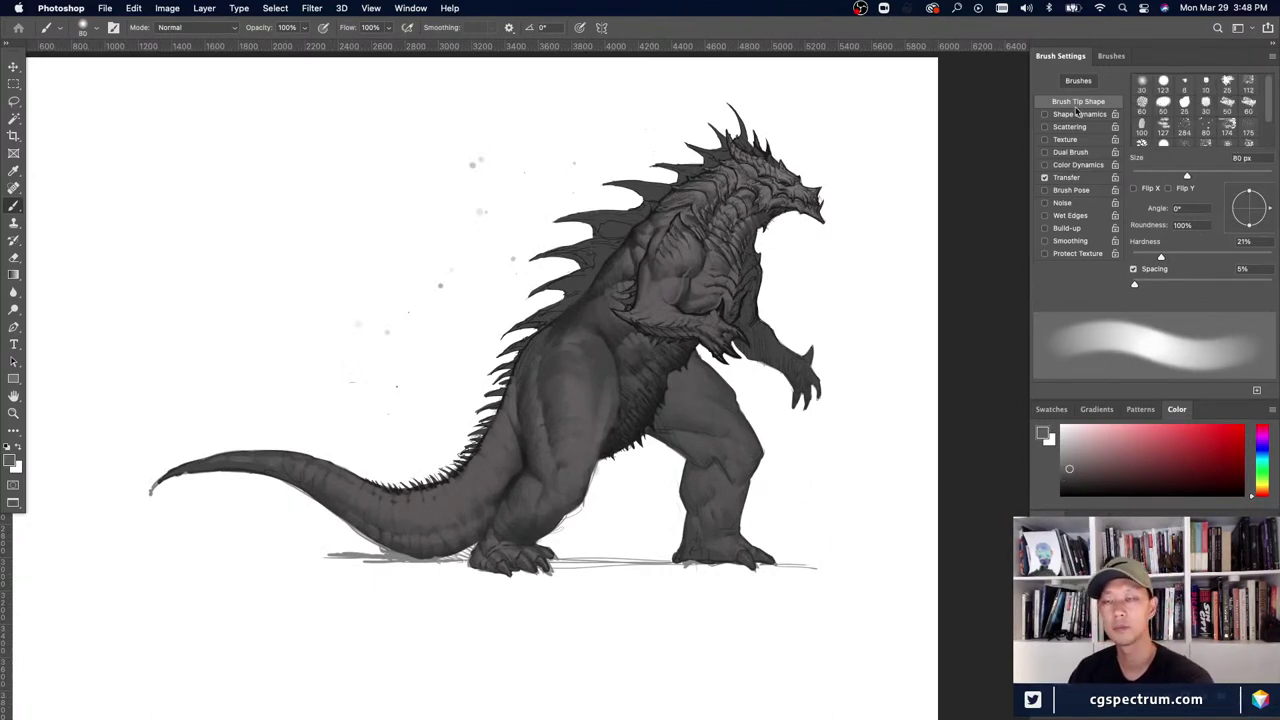
pyautogui.click(1135, 81)
pyautogui.press(']')
pyautogui.press(']')
pyautogui.press(']')
pyautogui.press(']')
pyautogui.press(']')
pyautogui.press(']')
pyautogui.press(']')
pyautogui.press(']')
pyautogui.press(']')
pyautogui.press(']')
pyautogui.press(']')
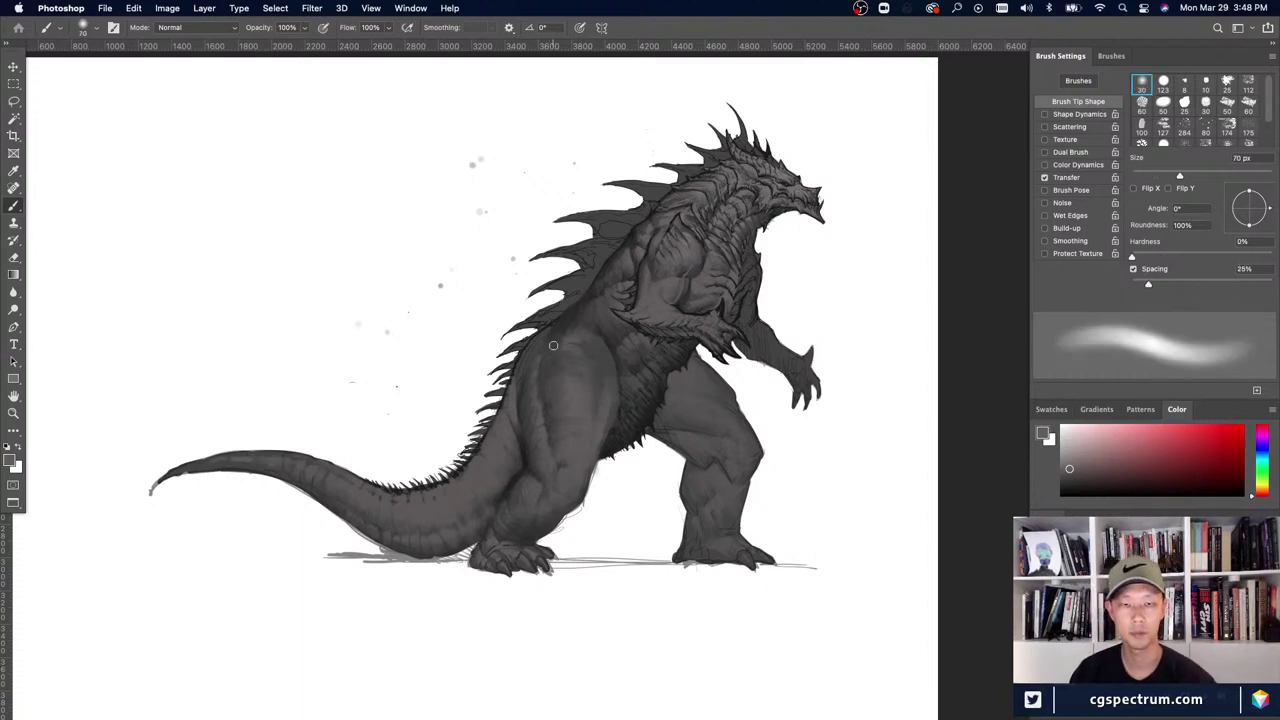
pyautogui.press(']')
pyautogui.press(']')
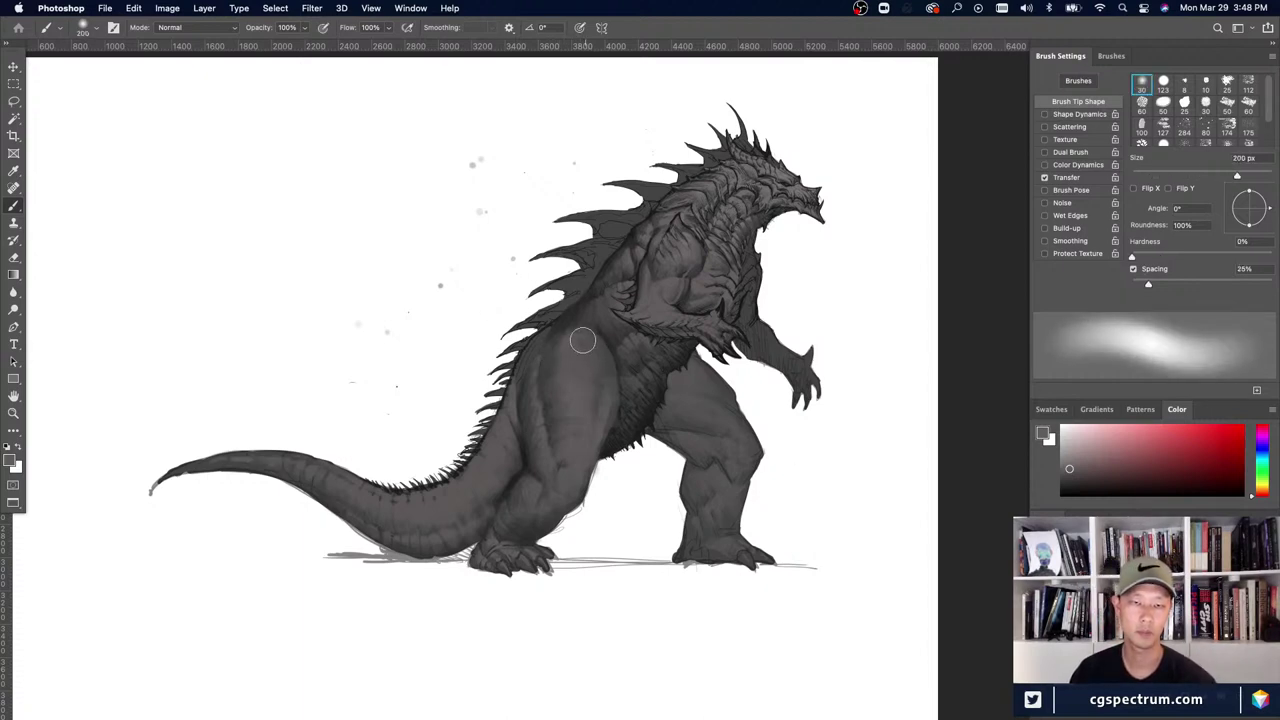
# - Soften the shading on the upper back and behind the shoulder with the soft brush at about 125 to 150 px
pyautogui.press('[')
pyautogui.press('[')
pyautogui.press('[')
pyautogui.press('[')
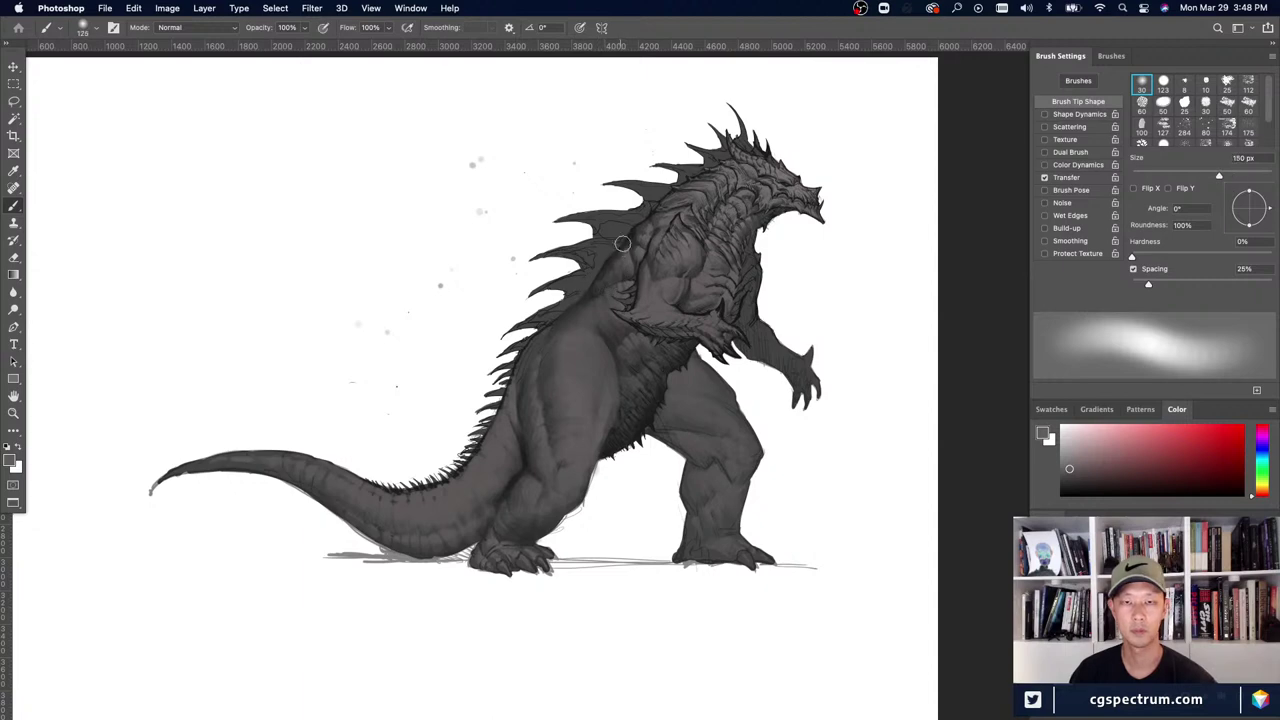
pyautogui.press(']')
pyautogui.press(']')
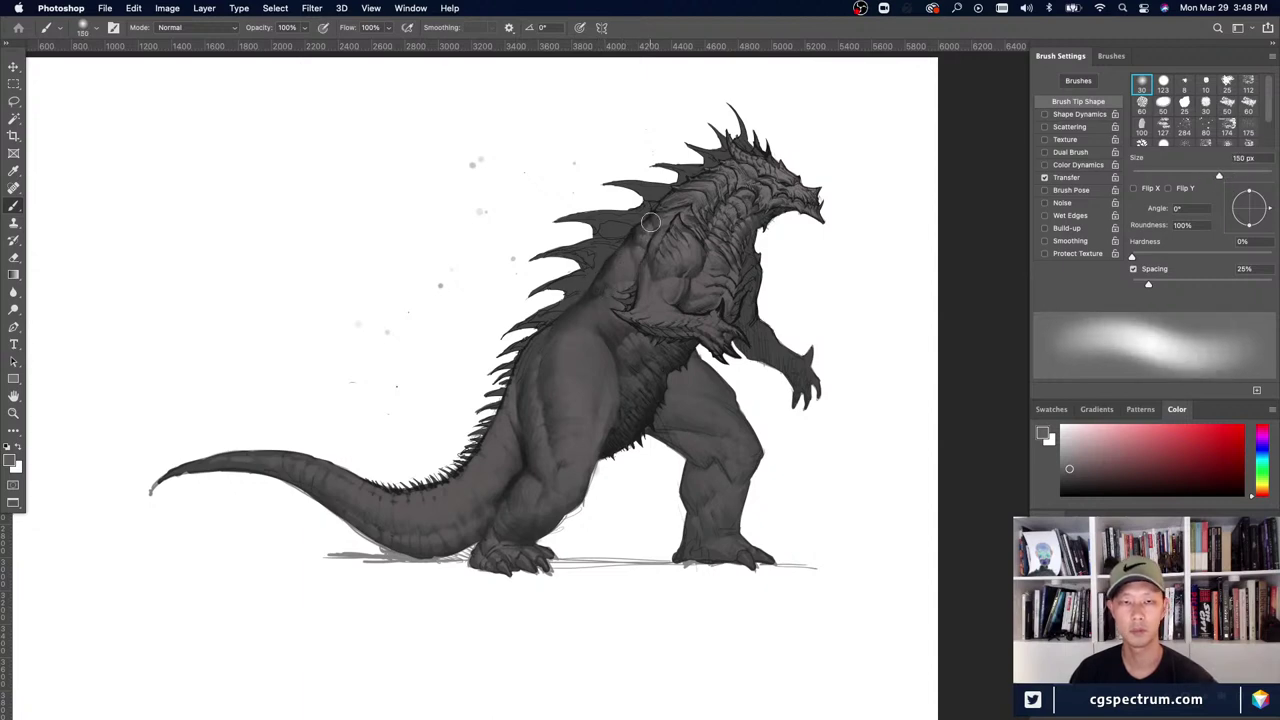
# - Blend the hip and near thigh with the 150 px soft brush, checking the values on the whole creature
pyautogui.press(']')
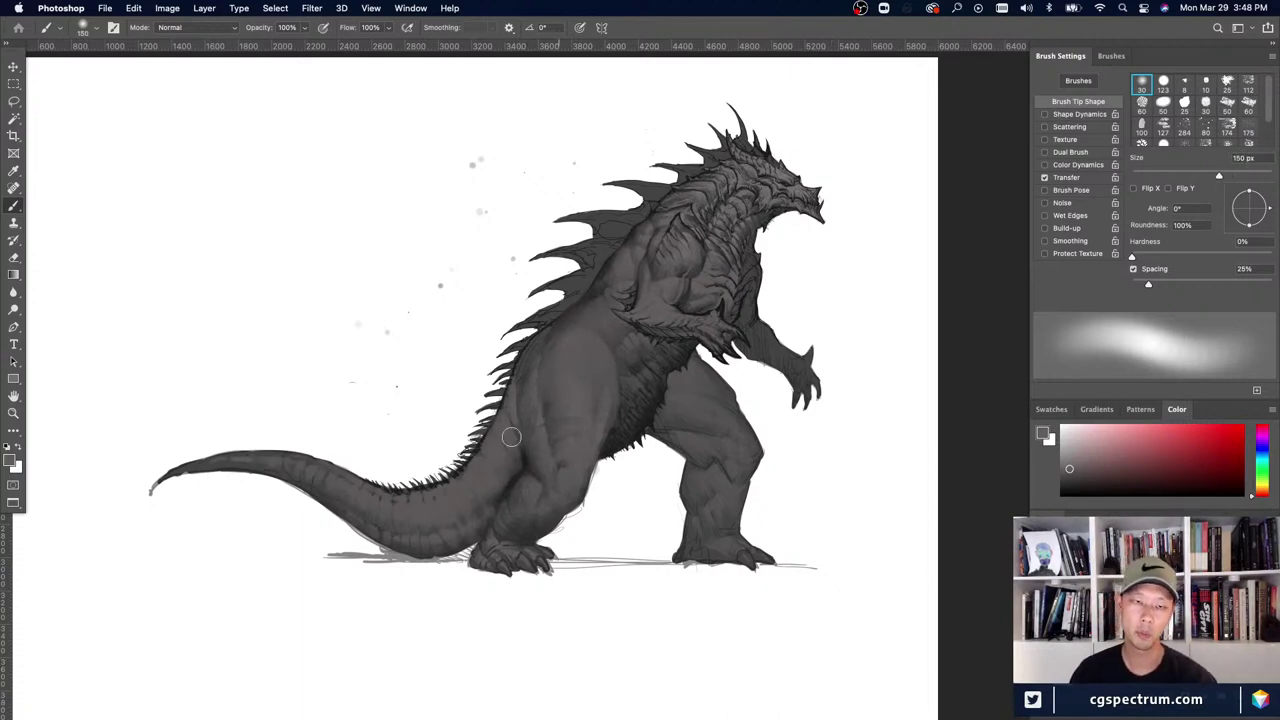
pyautogui.press('[')
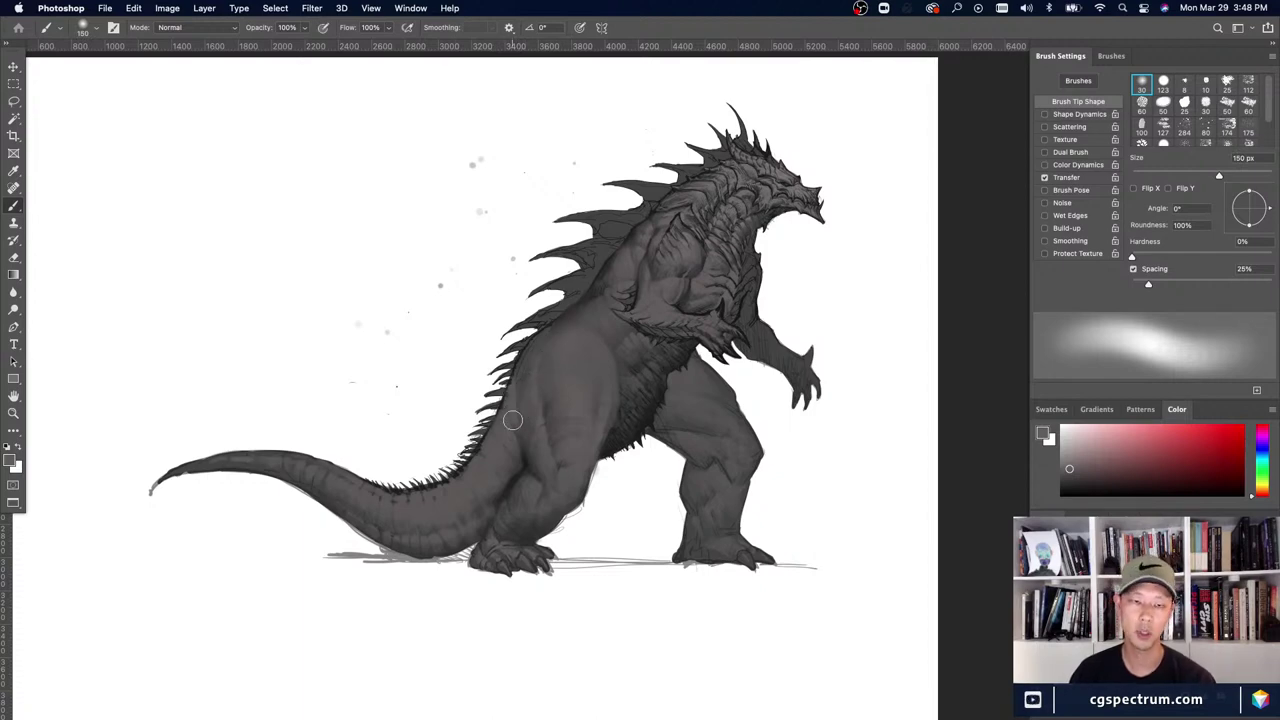
pyautogui.press('super+minus')
pyautogui.press('super+minus')
pyautogui.press('super+minus')
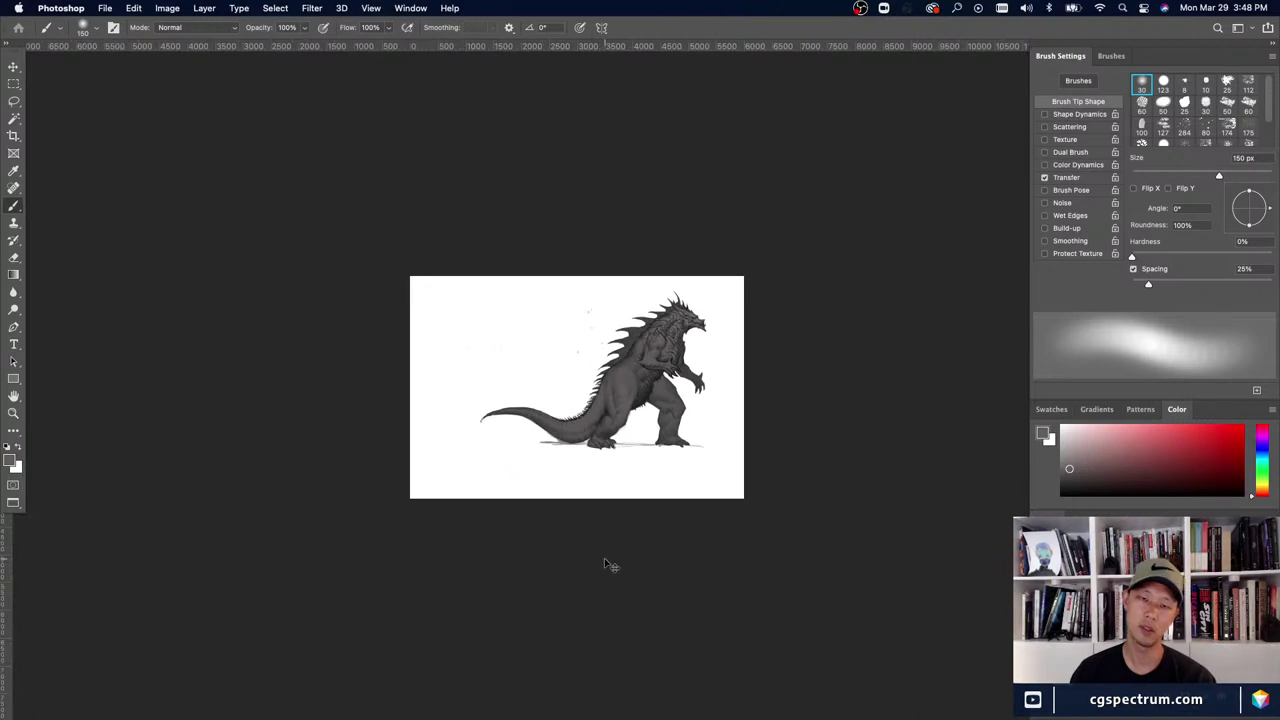
pyautogui.press('super+plus')
pyautogui.press('super+plus')
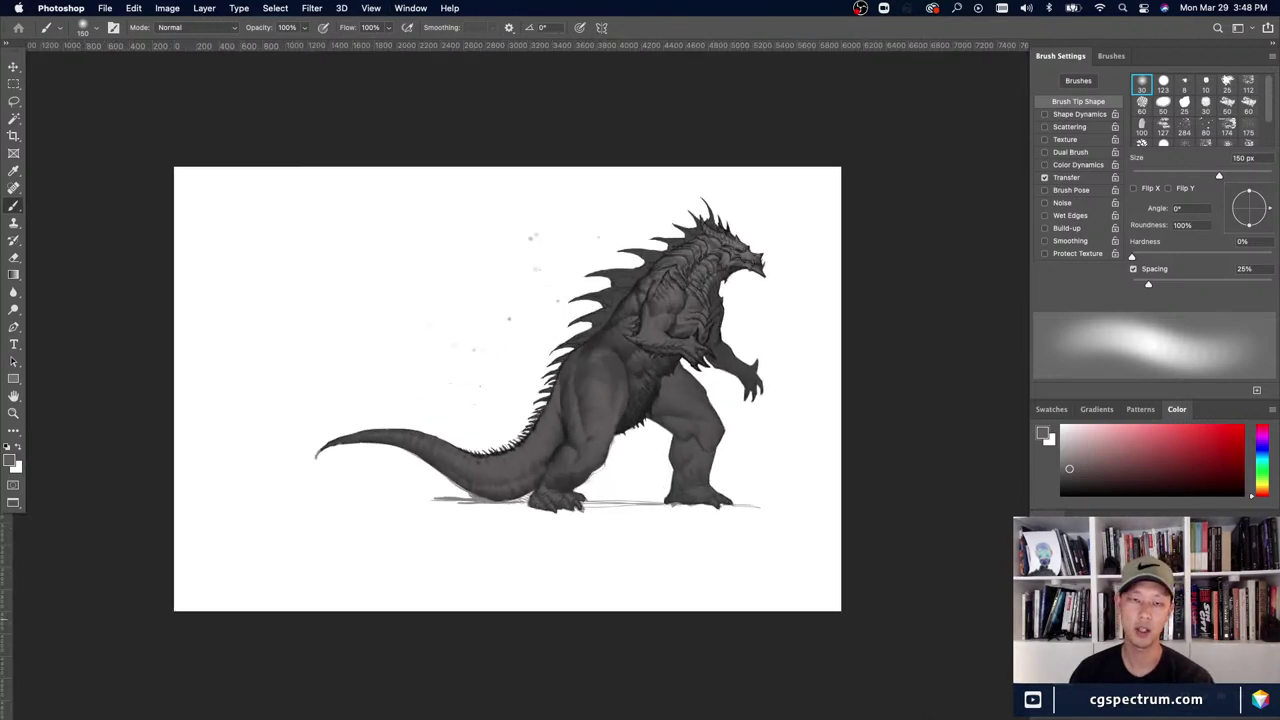
pyautogui.press('super+plus')
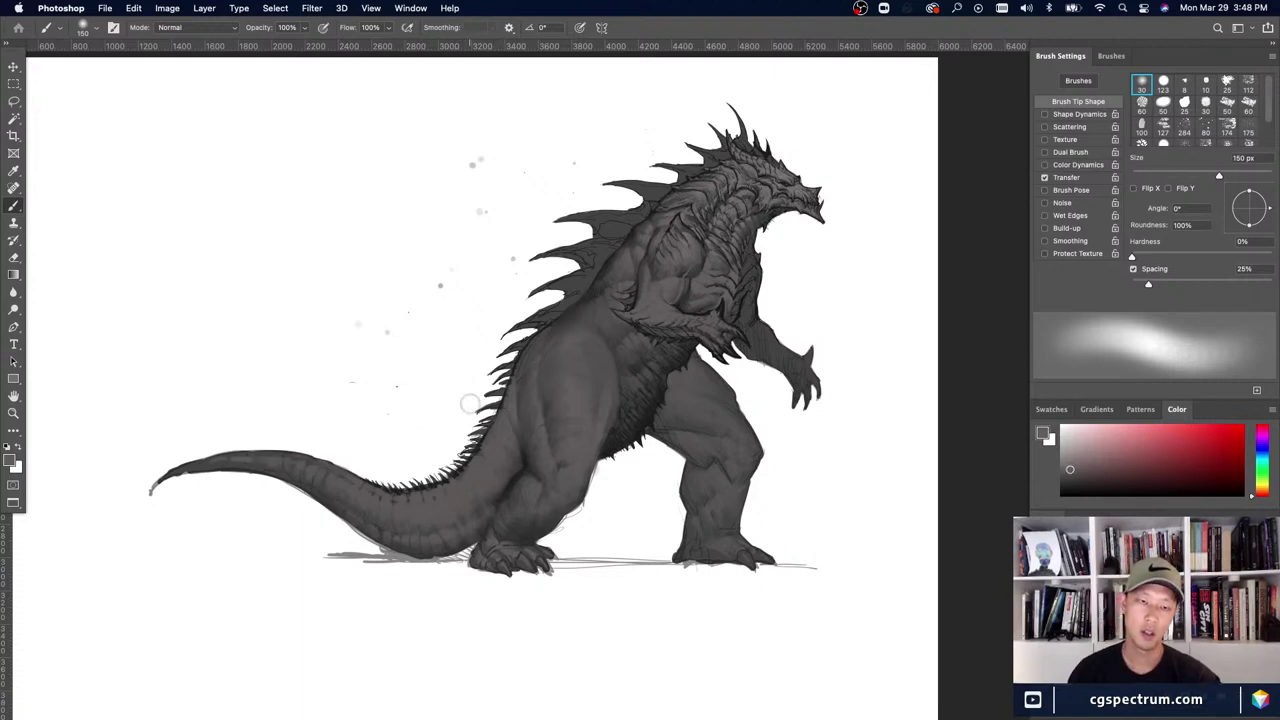
pyautogui.press('super+minus')
pyautogui.press('super+minus')
pyautogui.press('super+plus')
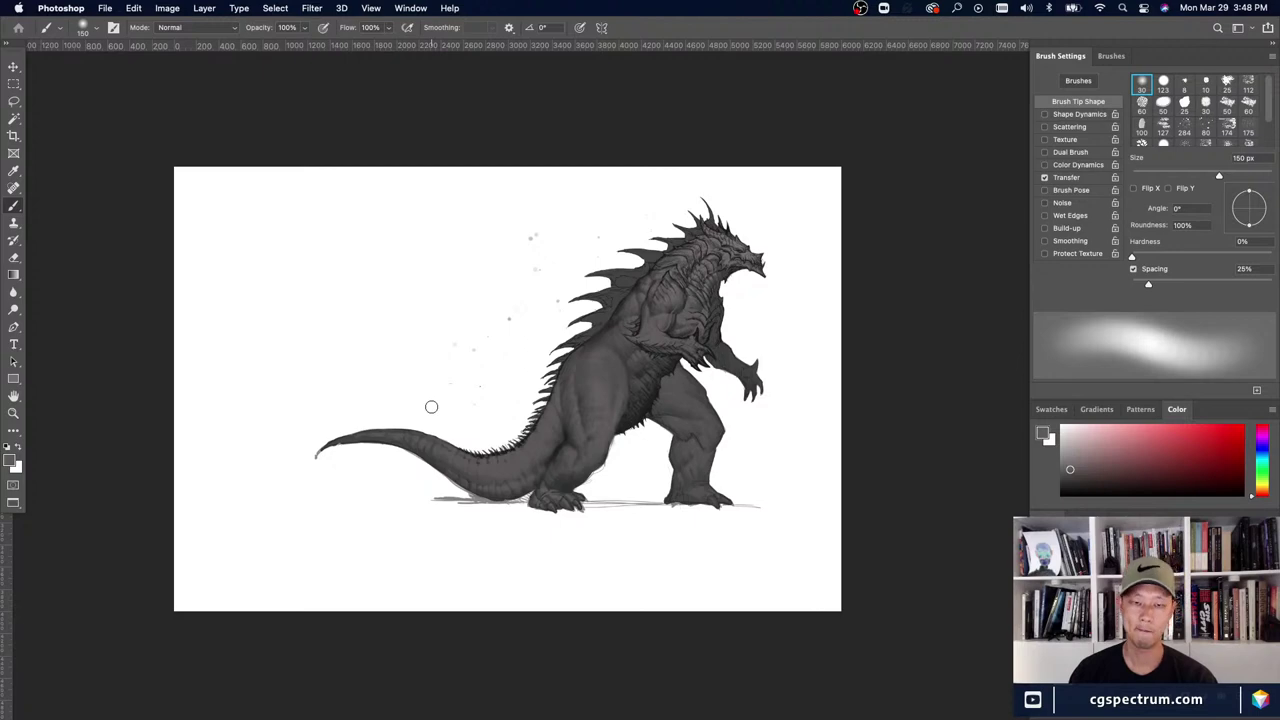
pyautogui.press('super+plus')
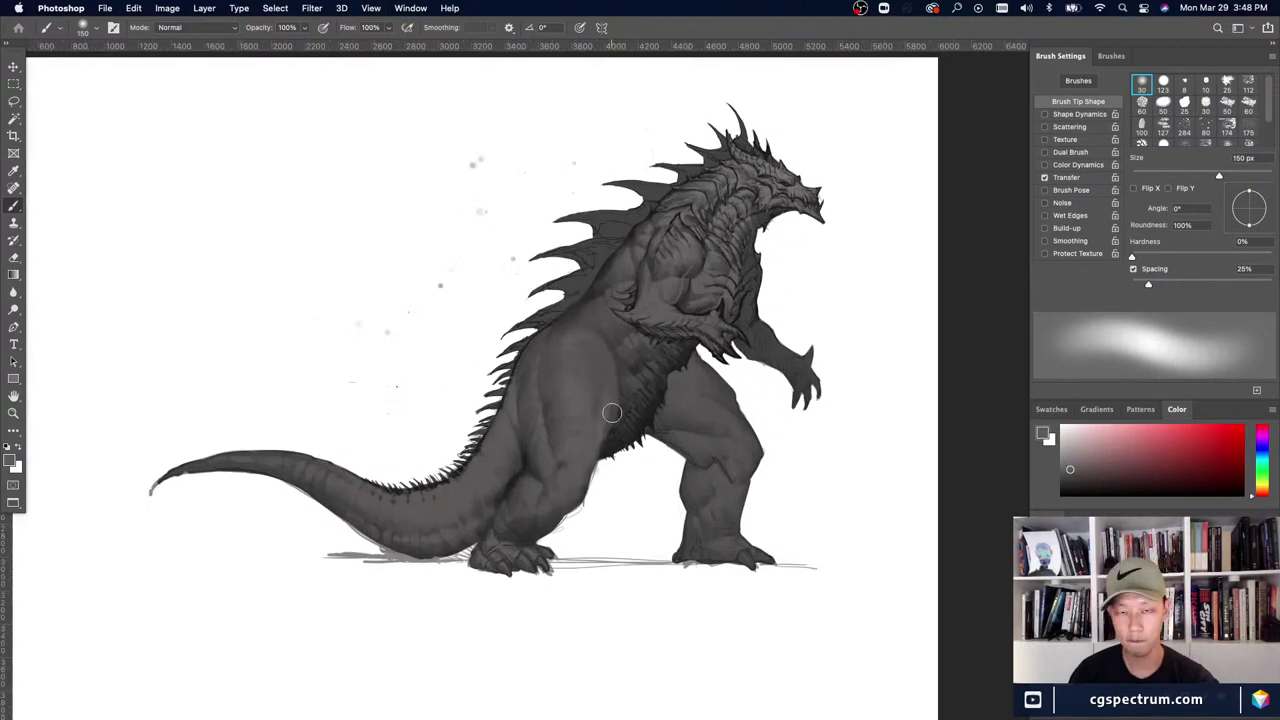
# - Sample the dark grey at the belly's edge beside the near thigh and reduce the soft brush to 10 px
pyautogui.keyDown('alt'); pyautogui.click(612, 443); pyautogui.keyUp('alt')
pyautogui.press('[')
pyautogui.press('[')
pyautogui.press('[')
pyautogui.press('[')
pyautogui.press('[')
pyautogui.press('[')
pyautogui.press('[')
pyautogui.press('[')
pyautogui.press('[')
pyautogui.press('[')
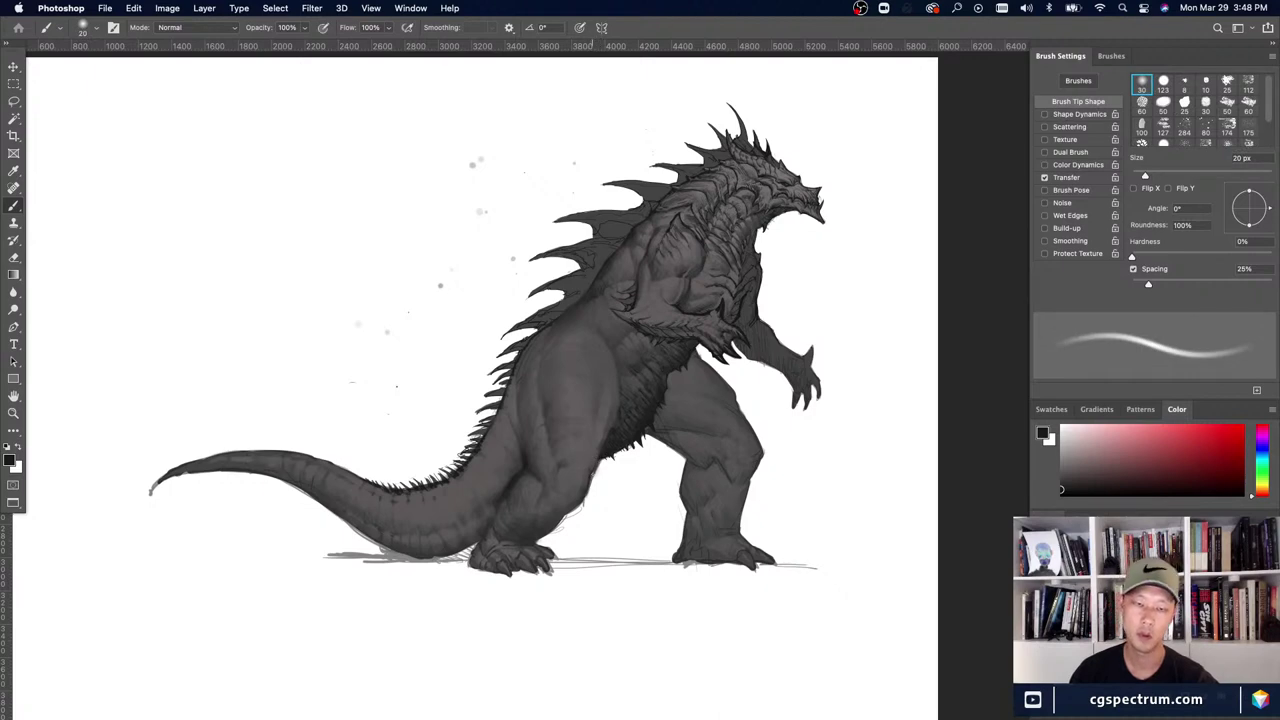
pyautogui.press('[')
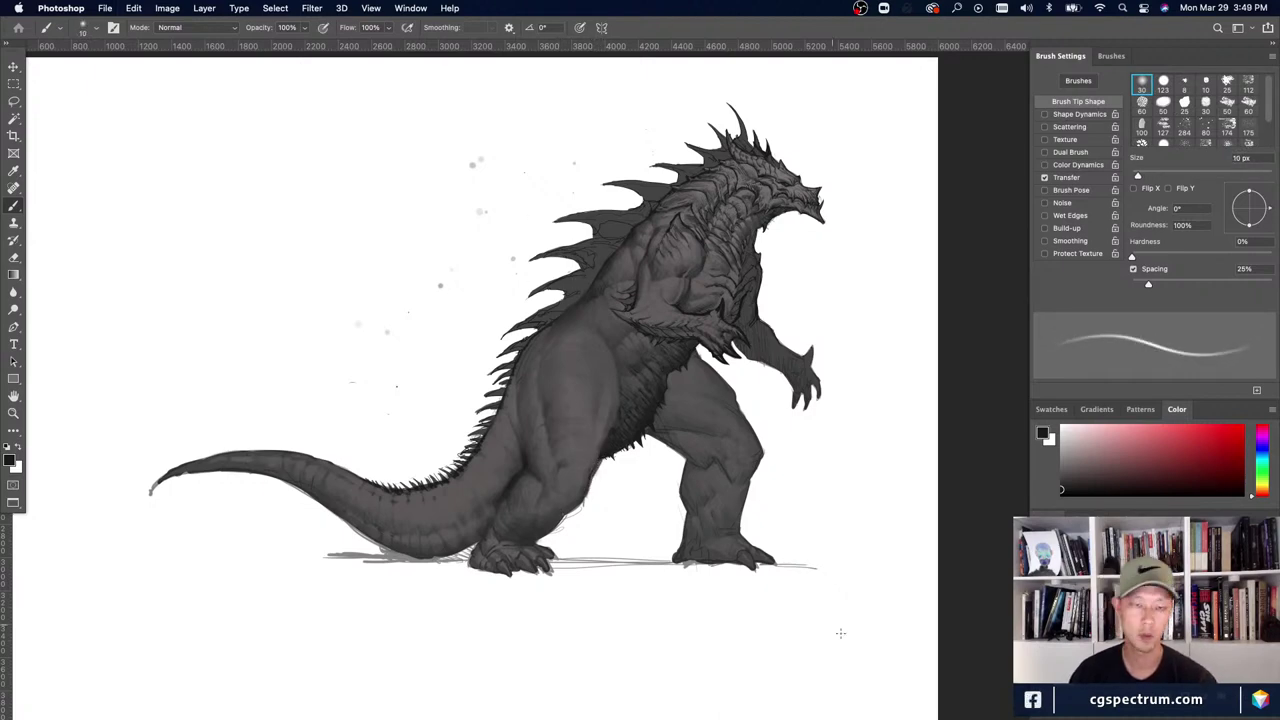
# - Examine the whole creature's values at reduced and enlarged views, then the head, chest and arms up close
pyautogui.press('super+minus')
pyautogui.press('super+plus')
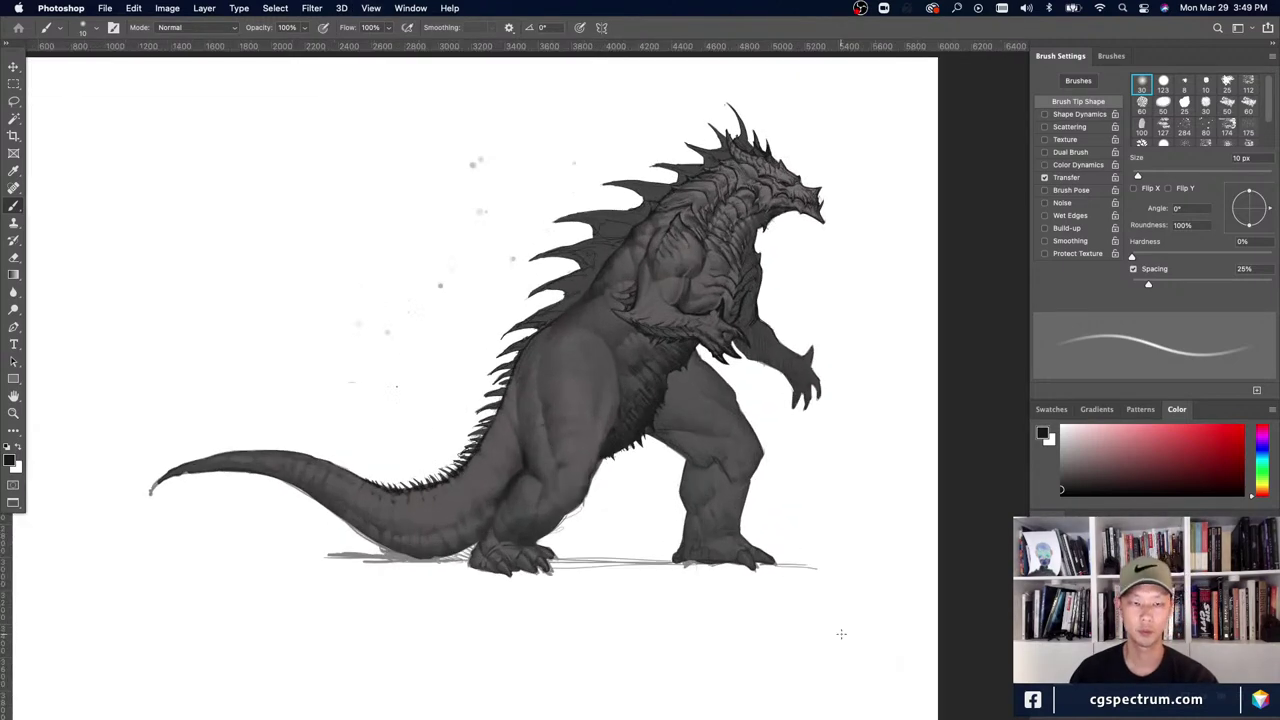
pyautogui.press('super+minus')
pyautogui.press('super+minus')
pyautogui.press('super+minus')
pyautogui.press('super+minus')
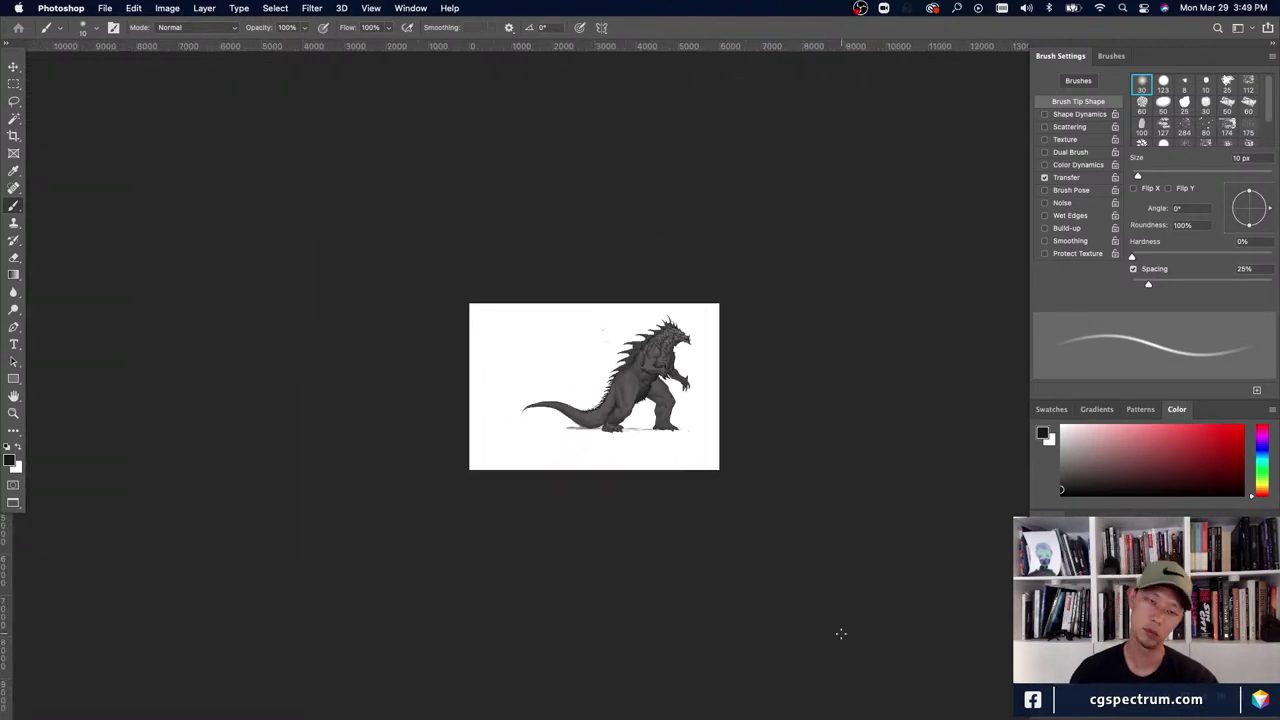
pyautogui.press('super+plus')
pyautogui.press('super+plus')
pyautogui.press('super+plus')
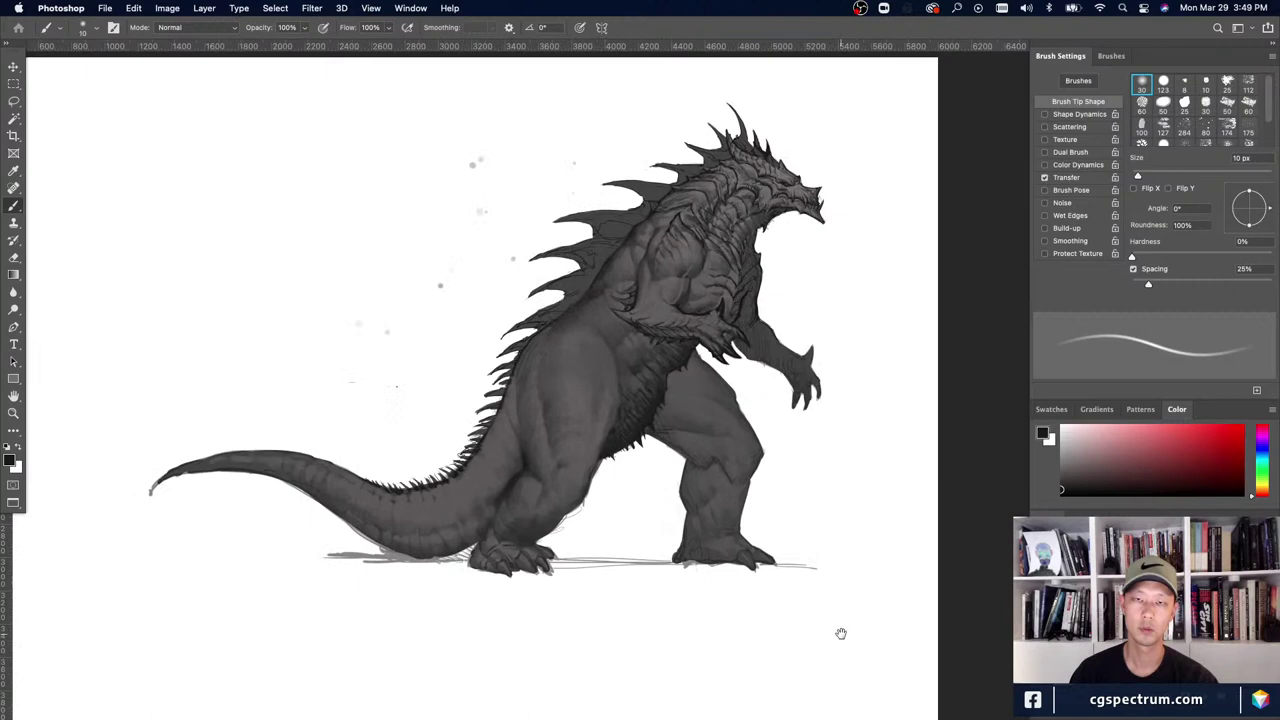
pyautogui.moveTo(840, 633); pyautogui.dragTo(669, 636)
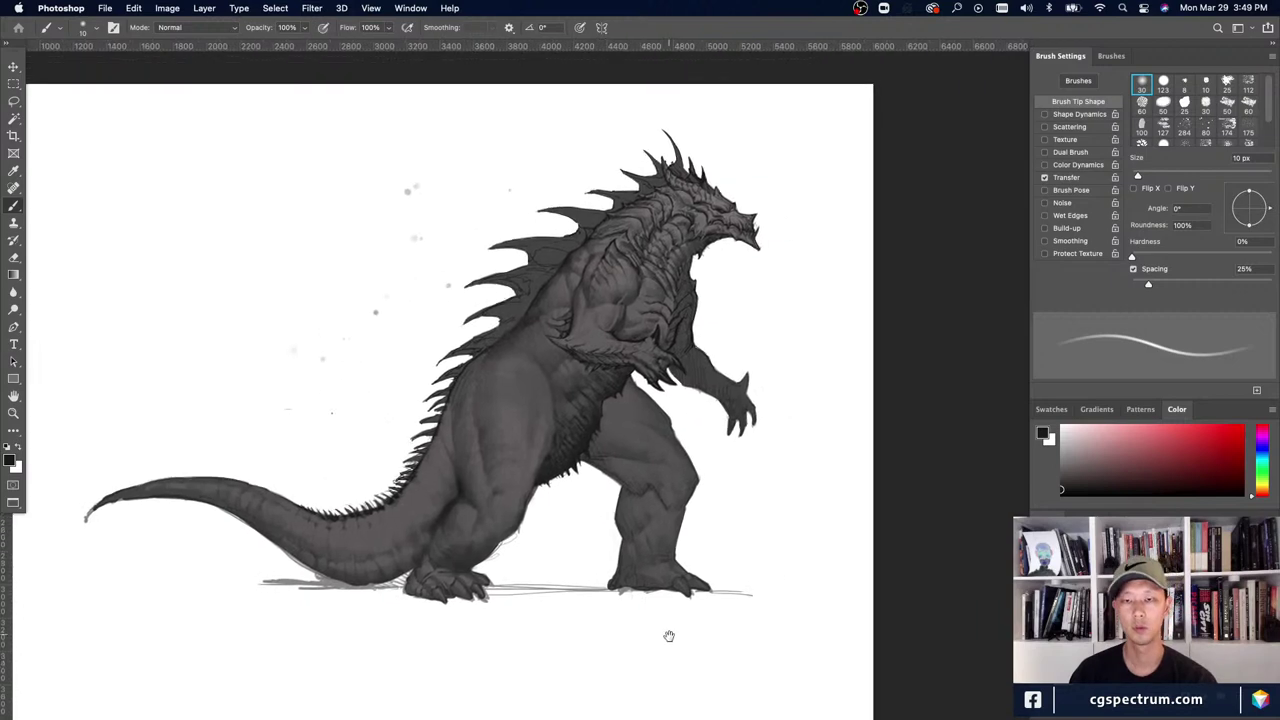
pyautogui.press('super+minus')
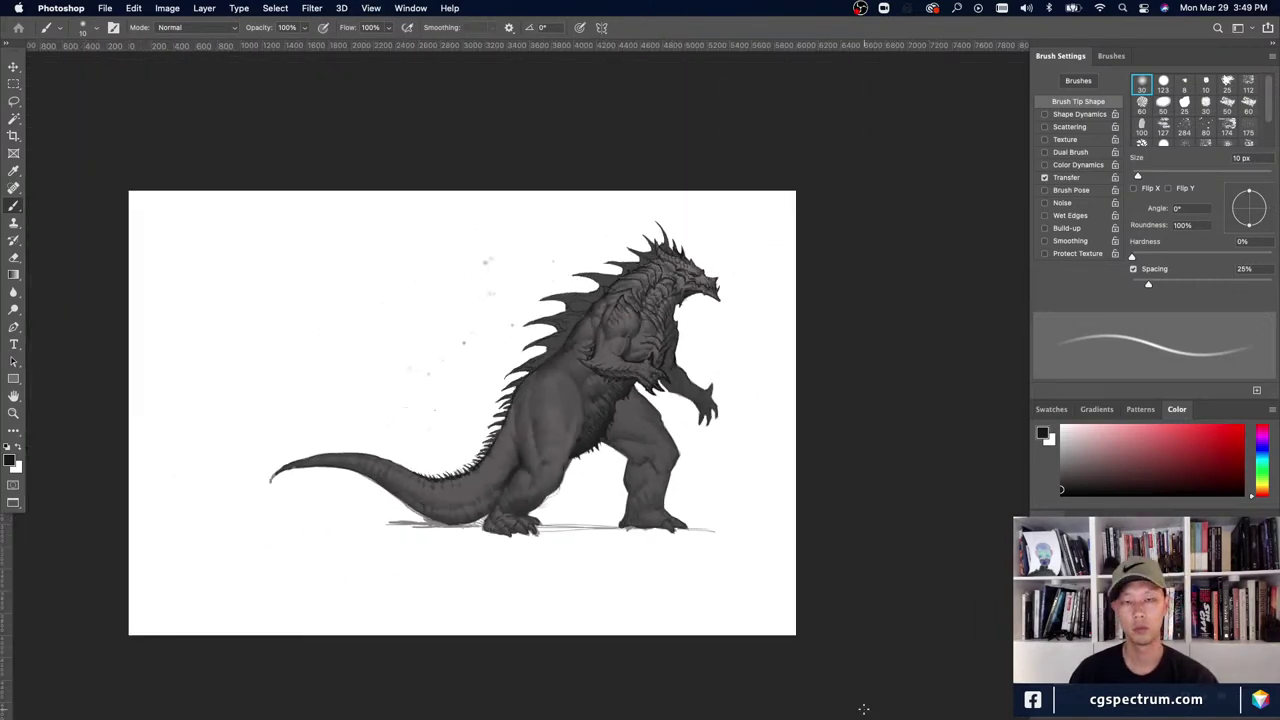
pyautogui.press('super+minus')
pyautogui.press('super+plus')
pyautogui.press('super+plus')
pyautogui.press('super+plus')
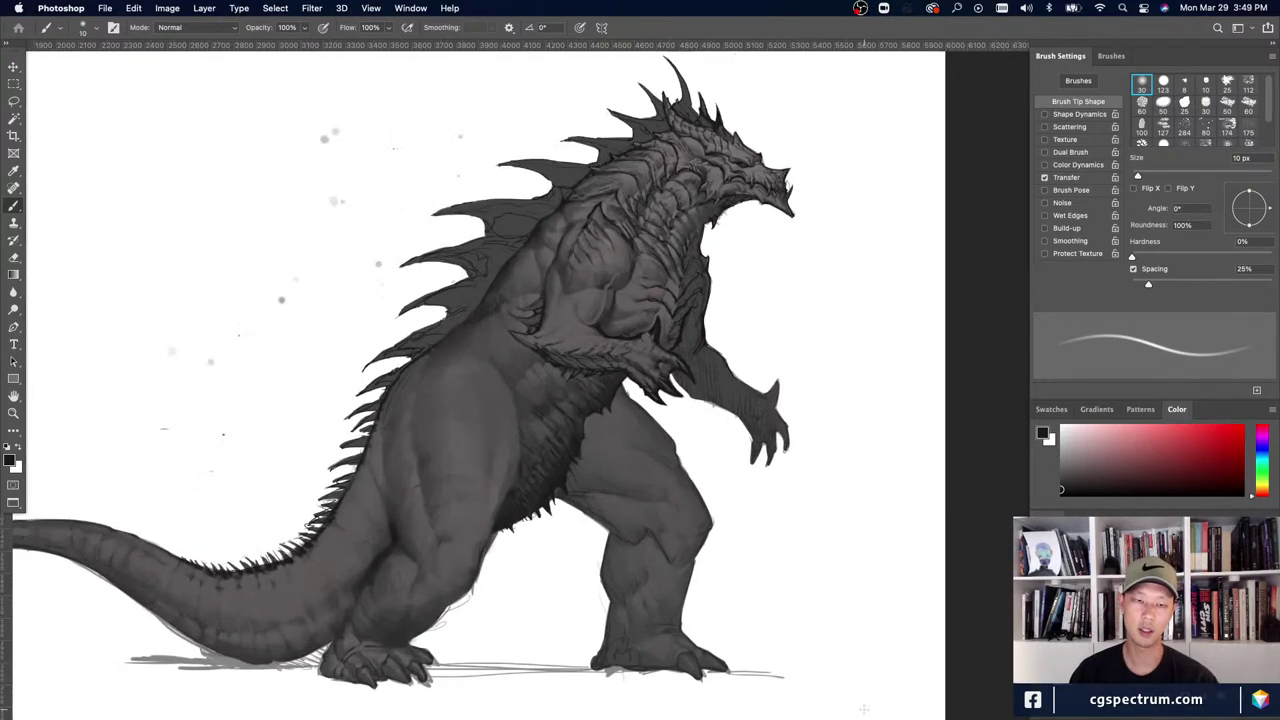
pyautogui.press('super+minus')
pyautogui.press('super+plus')
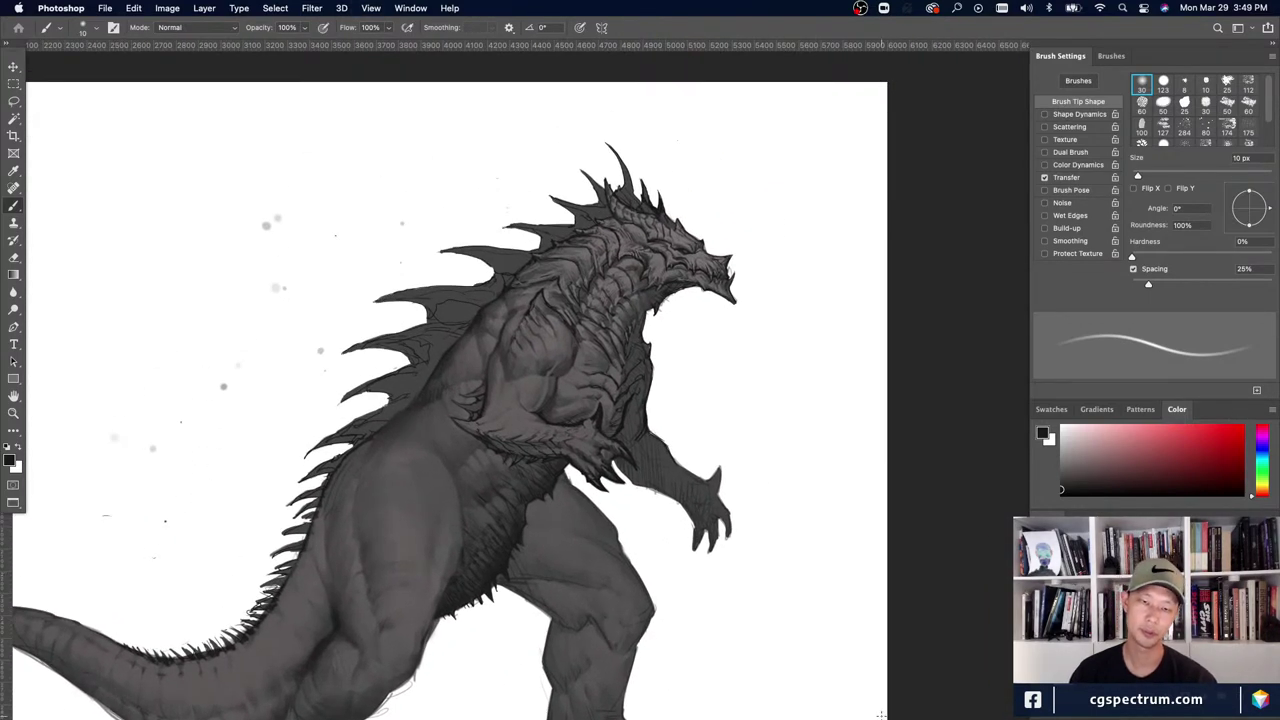
pyautogui.press('super+plus')
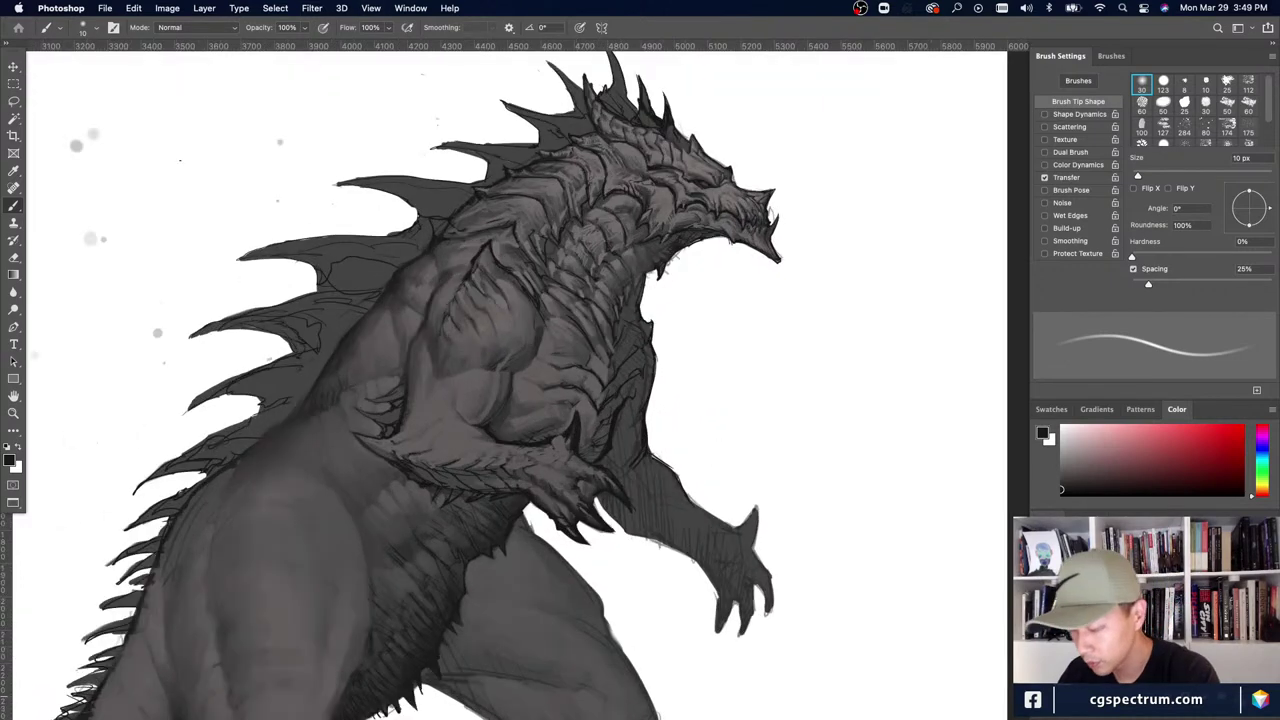
# - Sample light and dark greys around the chest and refine the front edge of the chest scales with the 7 to 10 px soft brush
pyautogui.keyDown('alt'); pyautogui.click(547, 366); pyautogui.keyUp('alt')
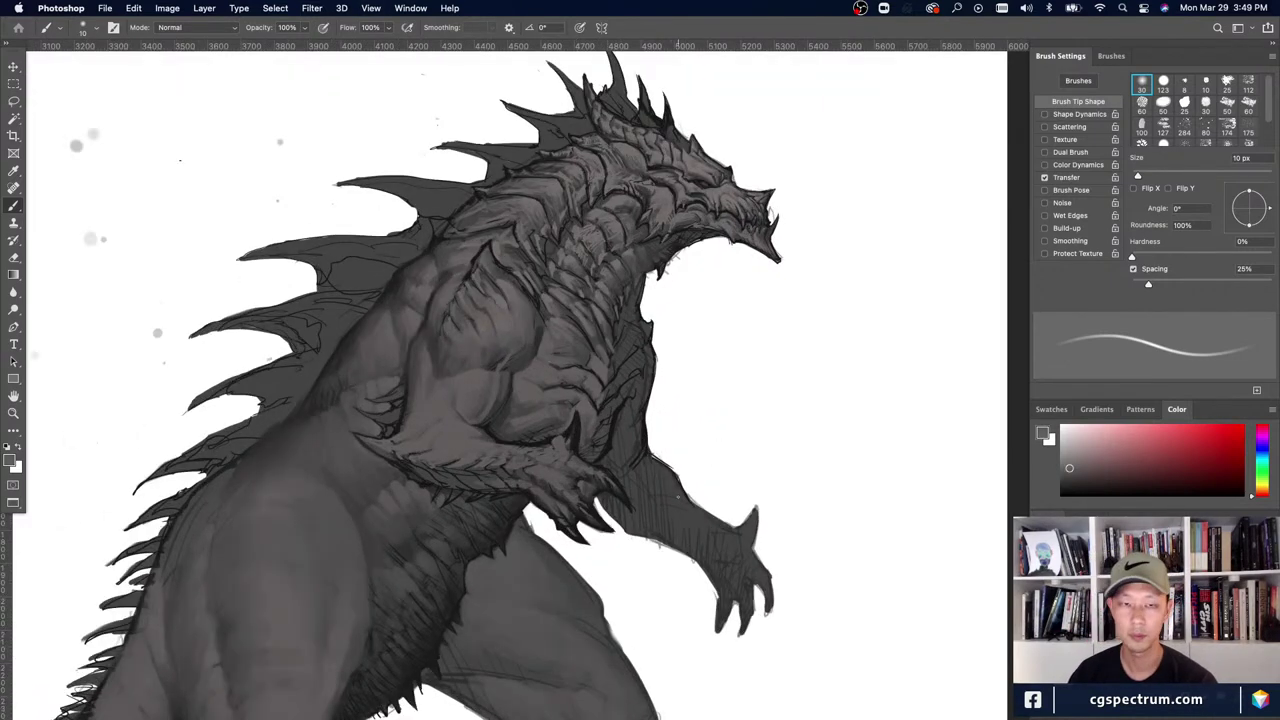
pyautogui.moveTo(678, 497); pyautogui.dragTo(650, 579)
pyautogui.press('[')
pyautogui.press('[')
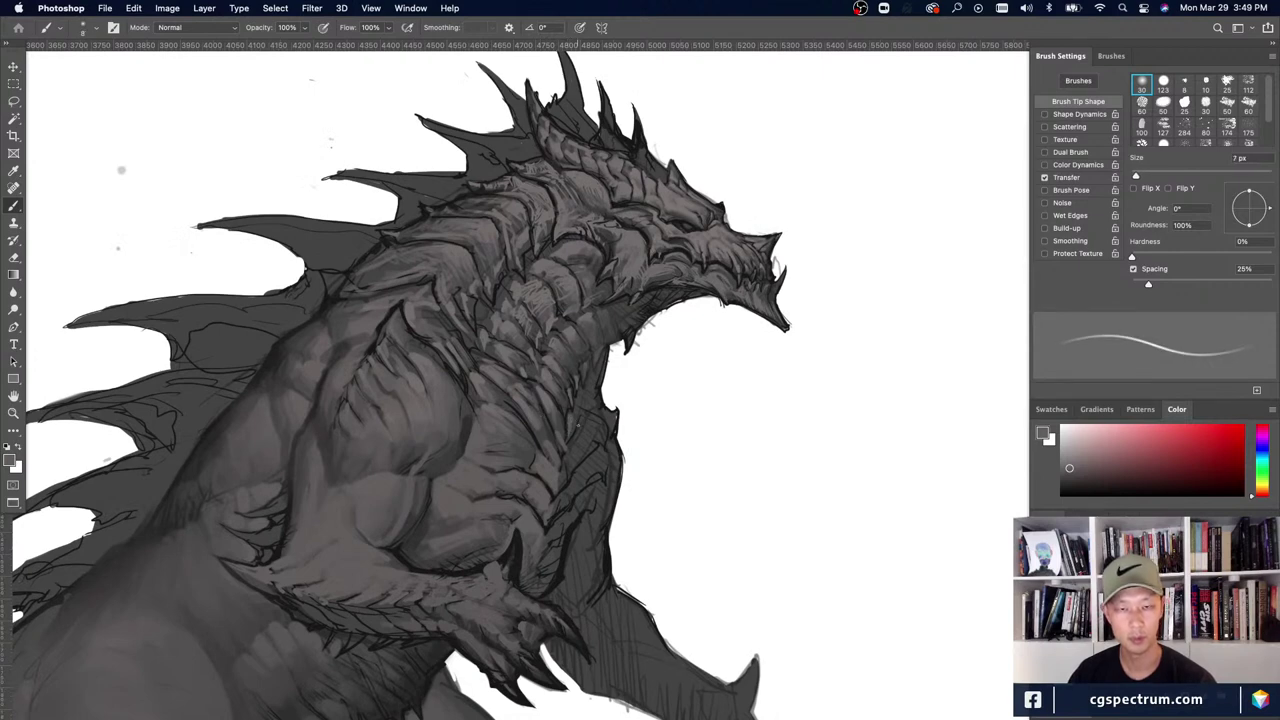
pyautogui.keyDown('alt'); pyautogui.click(565, 460); pyautogui.keyUp('alt')
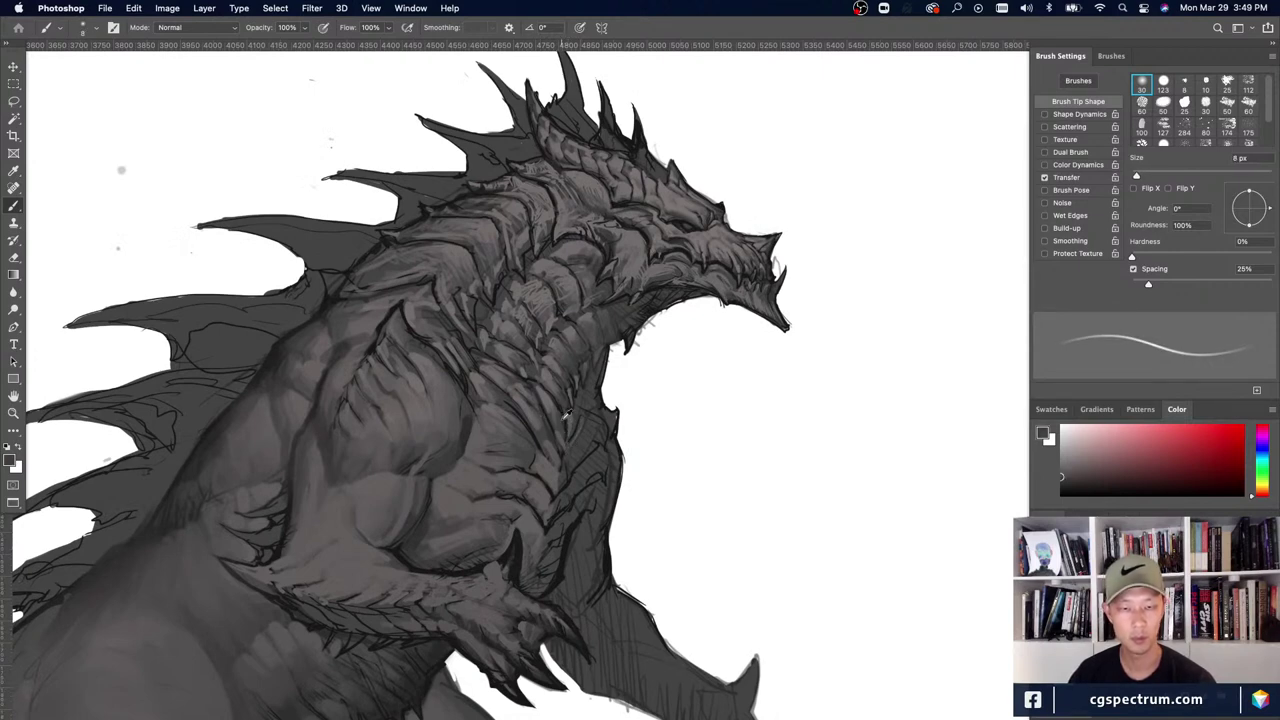
pyautogui.keyDown('alt'); pyautogui.click(567, 528); pyautogui.keyUp('alt')
pyautogui.press(']')
pyautogui.press(']')
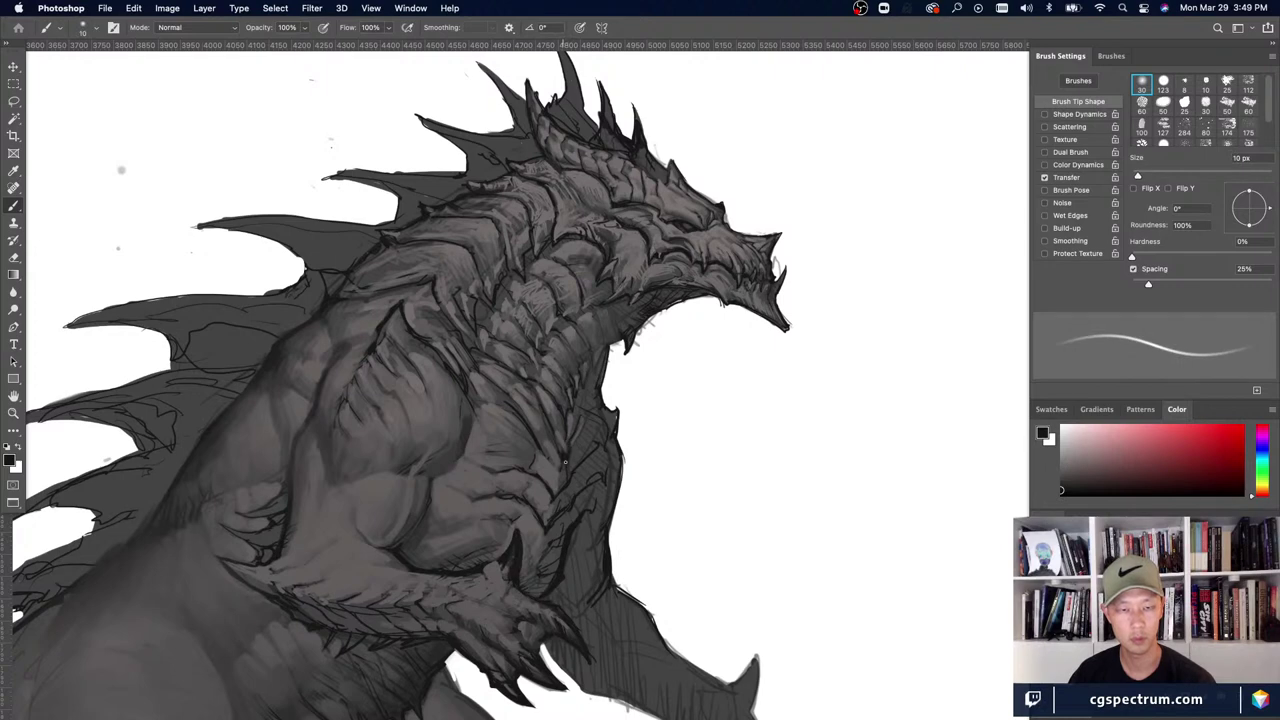
# - Switch to the 123 px round tip with 30% hardness and 5% spacing, and darken the crease beside the chest scales at 15 to 30 px
pyautogui.click(1163, 82)
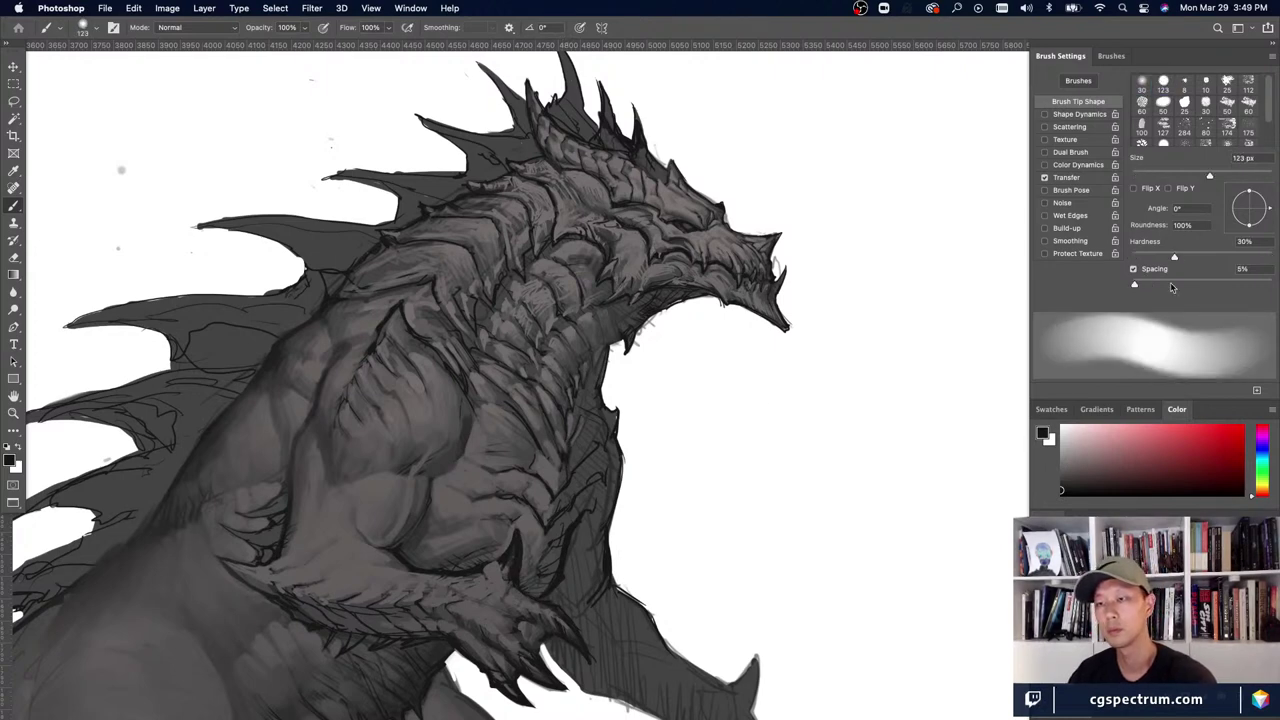
pyautogui.press('[')
pyautogui.press('[')
pyautogui.press('[')
pyautogui.press('[')
pyautogui.press('[')
pyautogui.press('[')
pyautogui.press('[')
pyautogui.press('[')
pyautogui.press('[')
pyautogui.press('[')
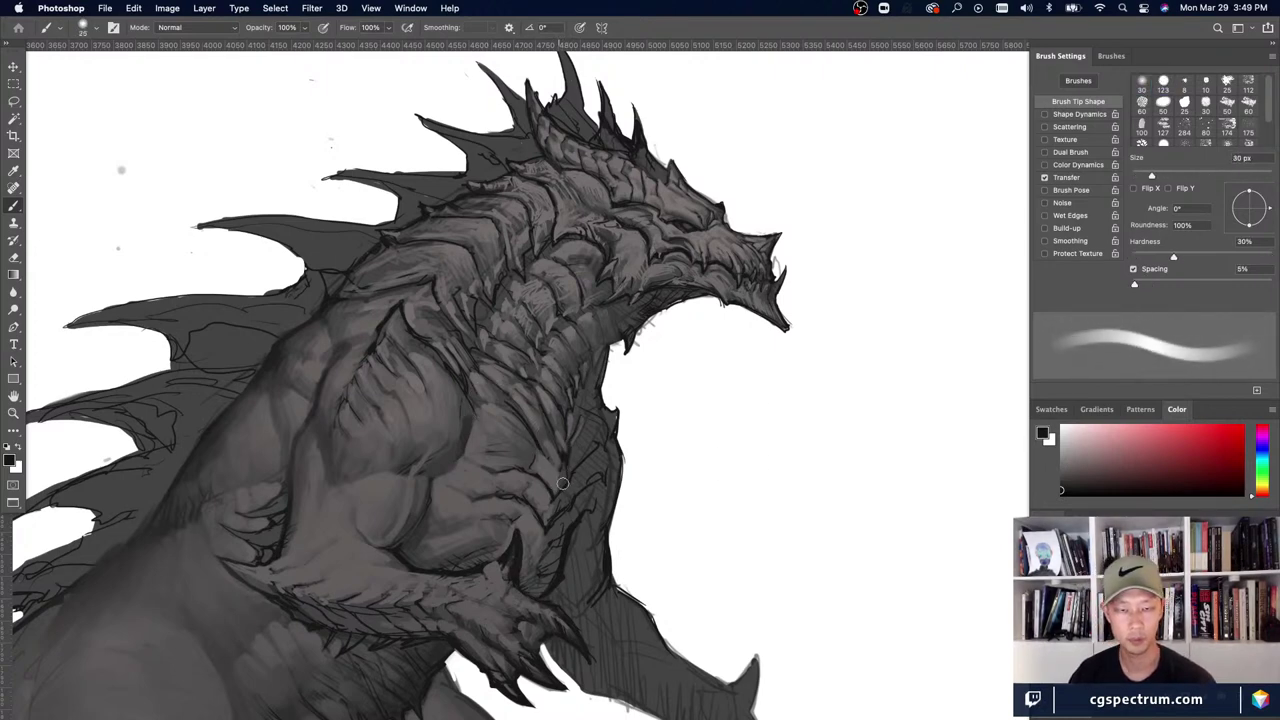
pyautogui.press(']')
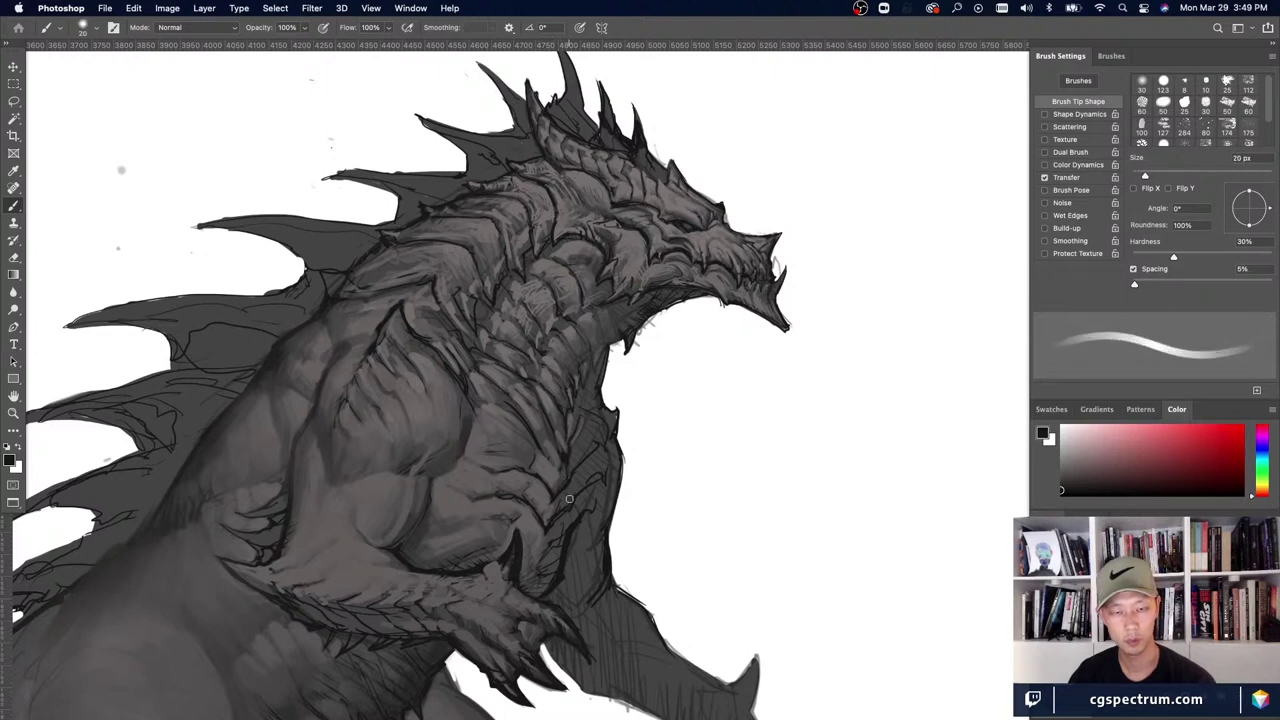
pyautogui.press('[')
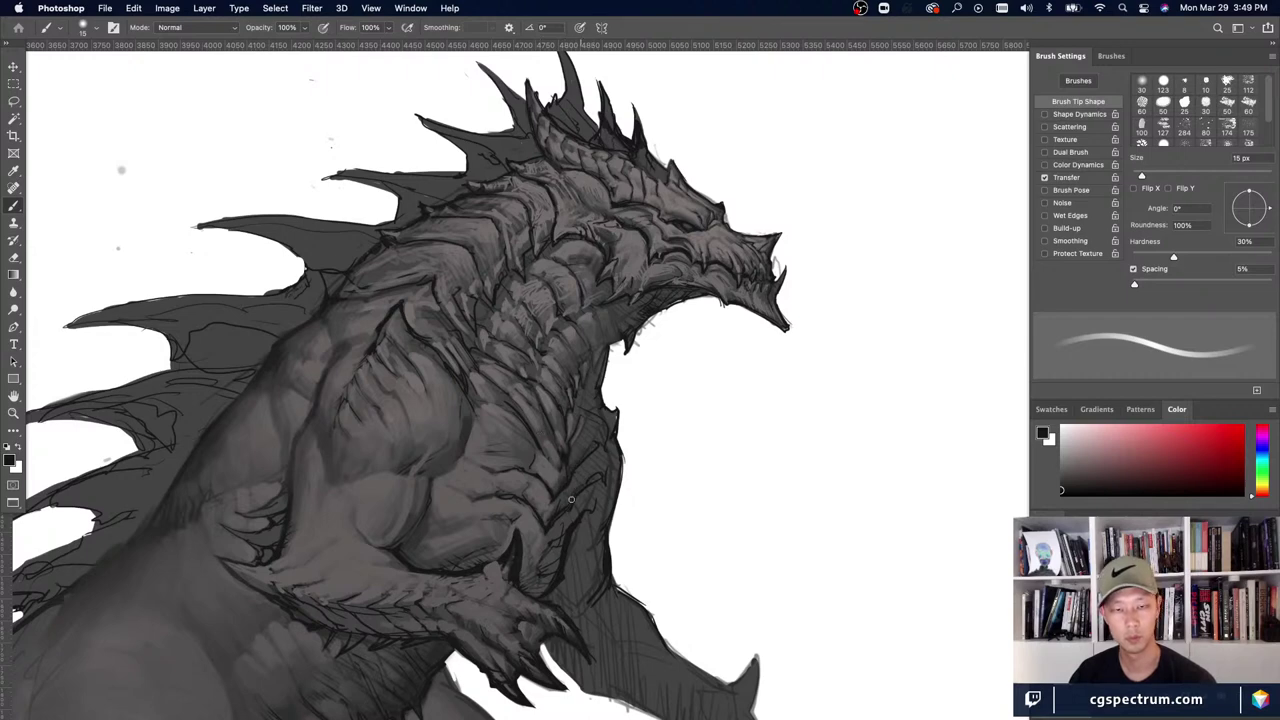
pyautogui.press(']')
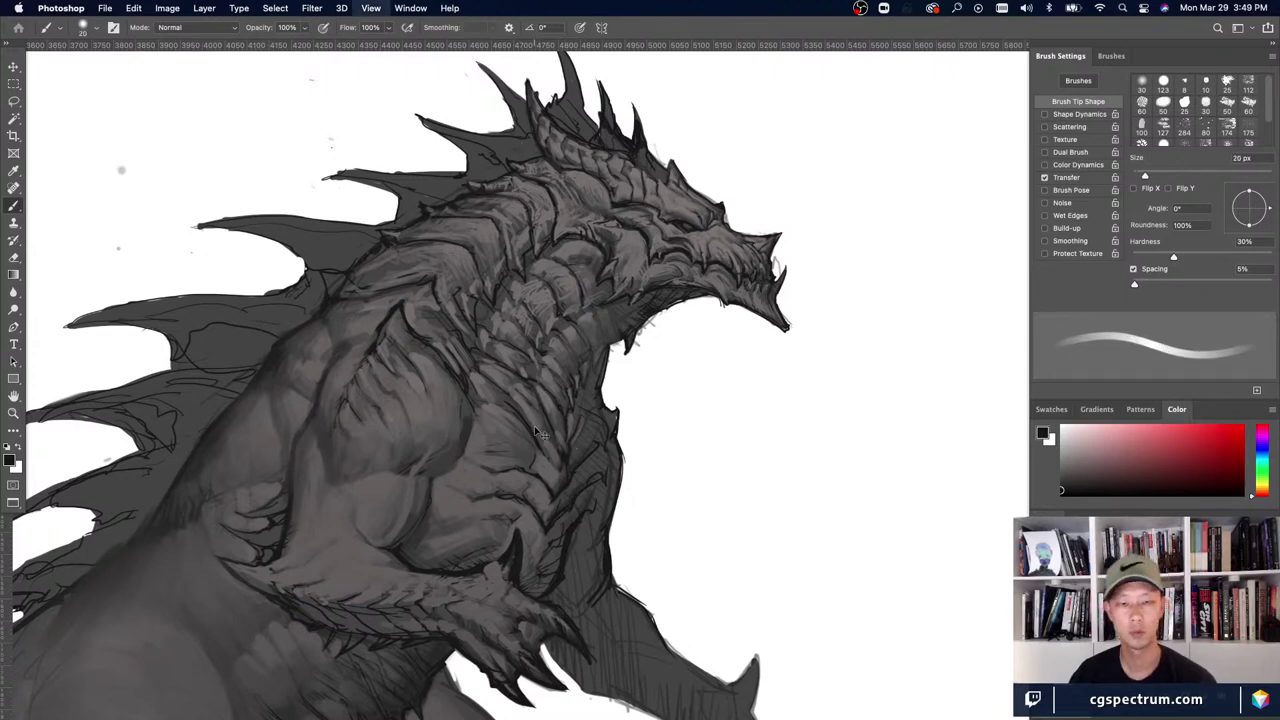
# - Deepen the shadow between the lower chest and the far arm with sampled dark greys at 25 to 35 px
pyautogui.press('super+minus')
pyautogui.press(']')
pyautogui.press(']')
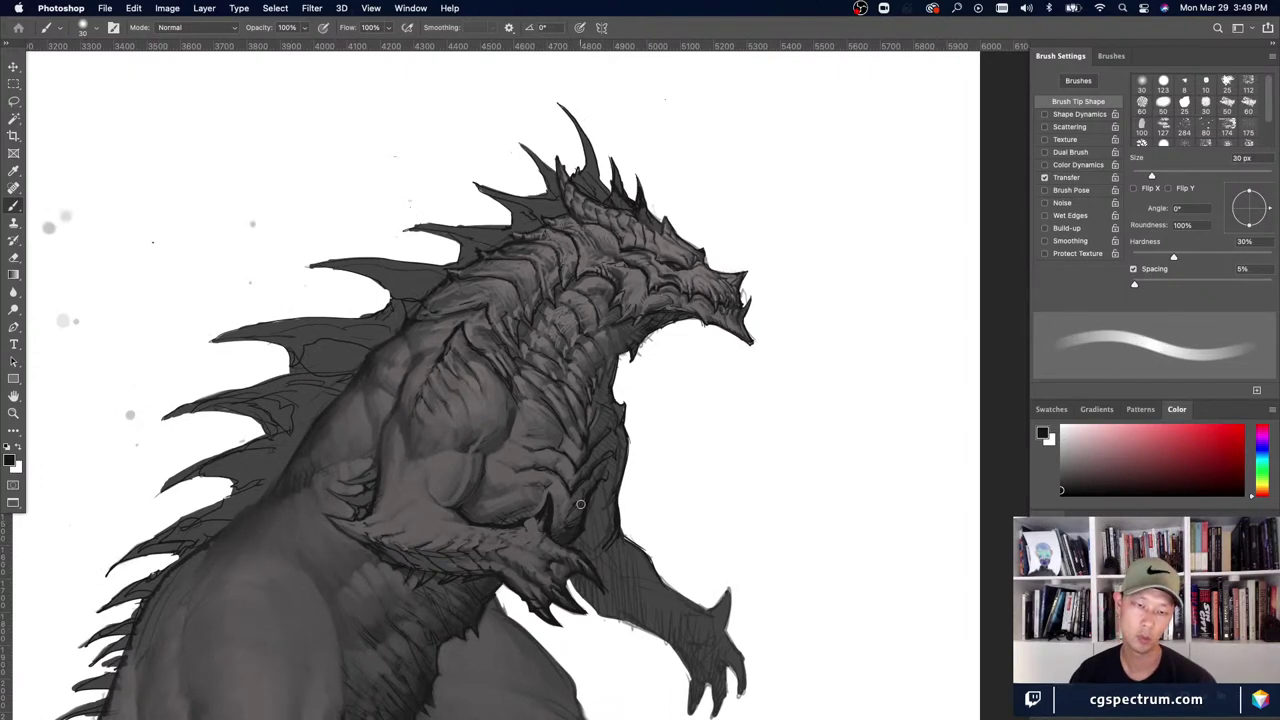
pyautogui.press('[')
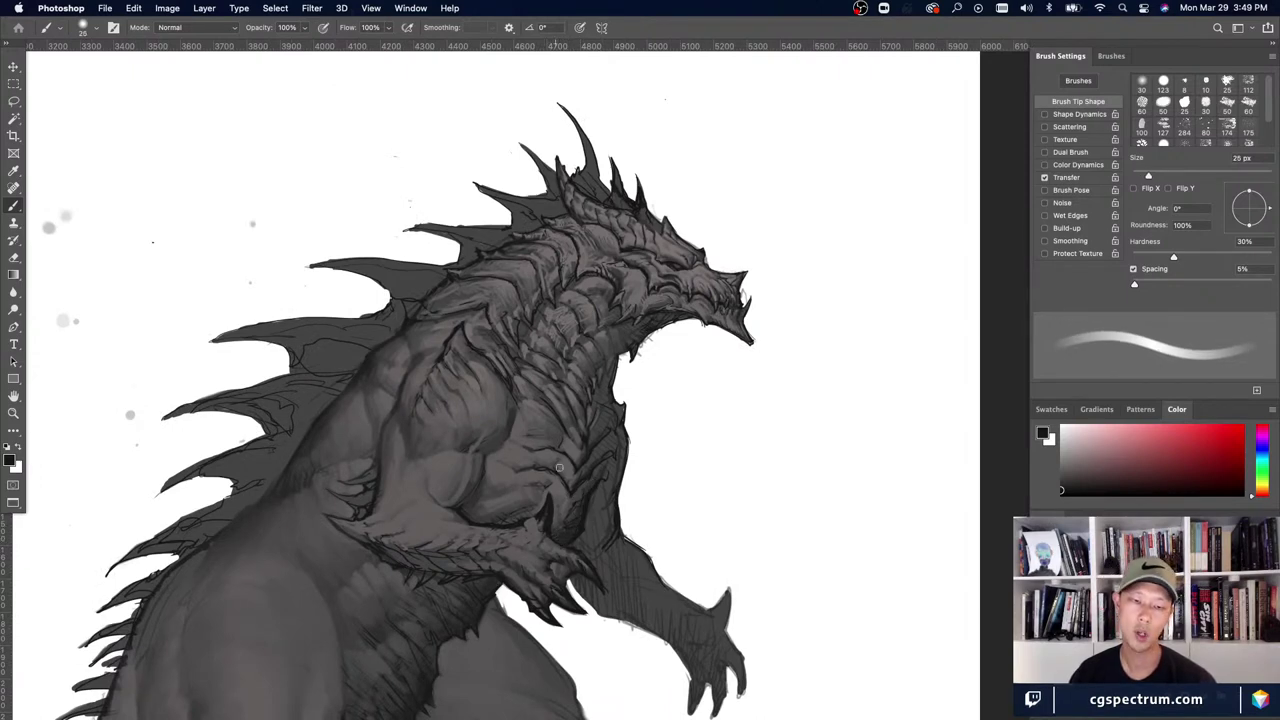
pyautogui.press(']')
pyautogui.keyDown('alt'); pyautogui.click(581, 498); pyautogui.keyUp('alt')
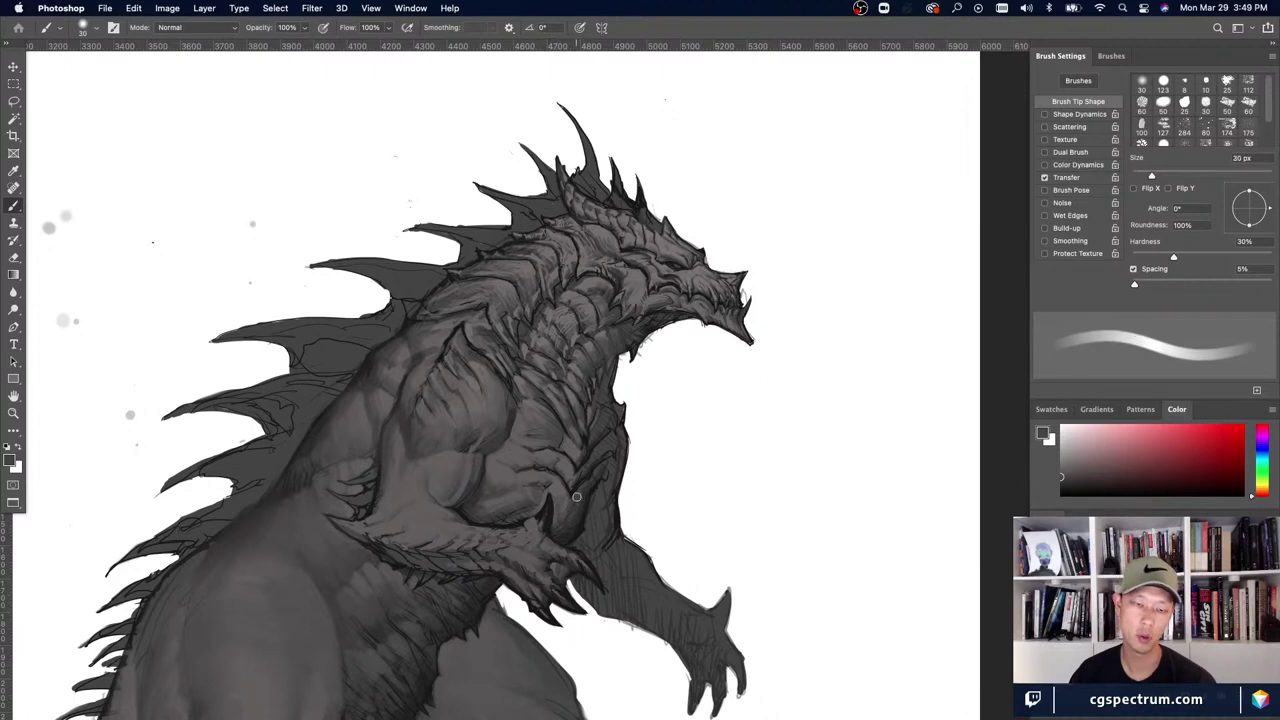
pyautogui.keyDown('alt'); pyautogui.click(578, 525); pyautogui.keyUp('alt')
pyautogui.press(']')
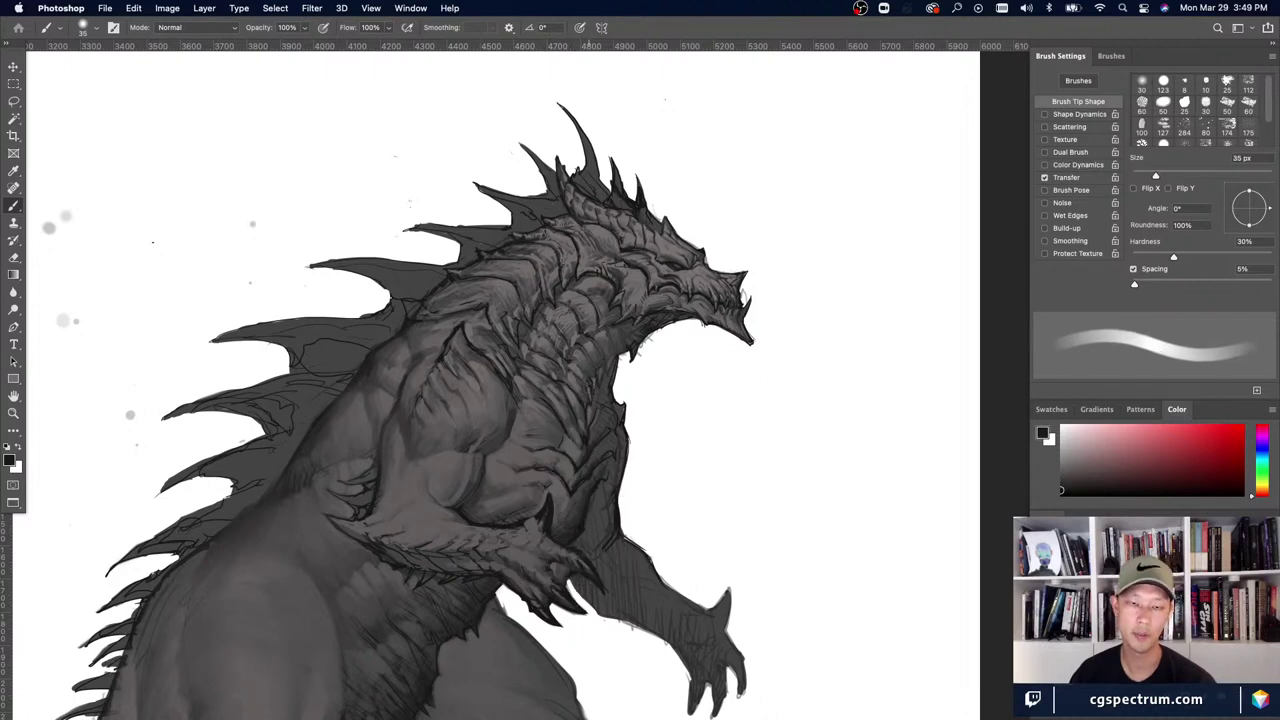
# - Shade the folds of the far upper arm beside the chest with sampled greys at 15 to 25 px
pyautogui.press('[')
pyautogui.press('[')
pyautogui.press('[')
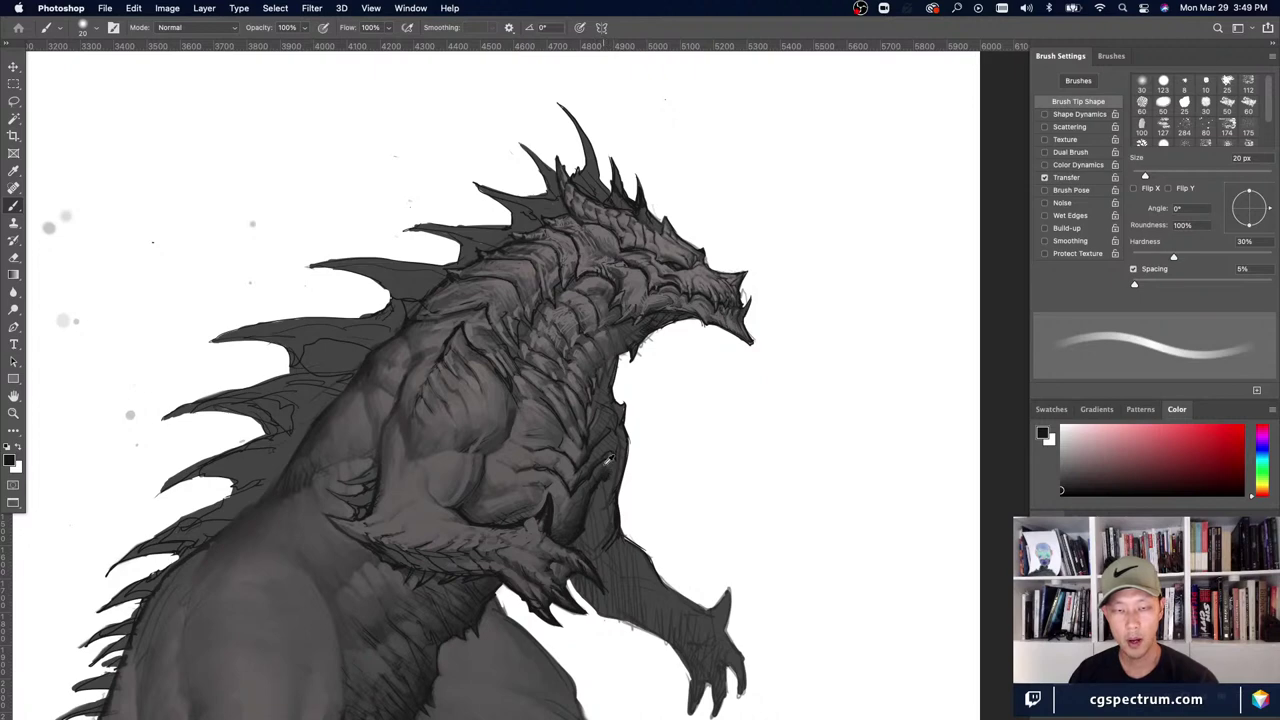
pyautogui.keyDown('alt'); pyautogui.click(607, 459); pyautogui.keyUp('alt')
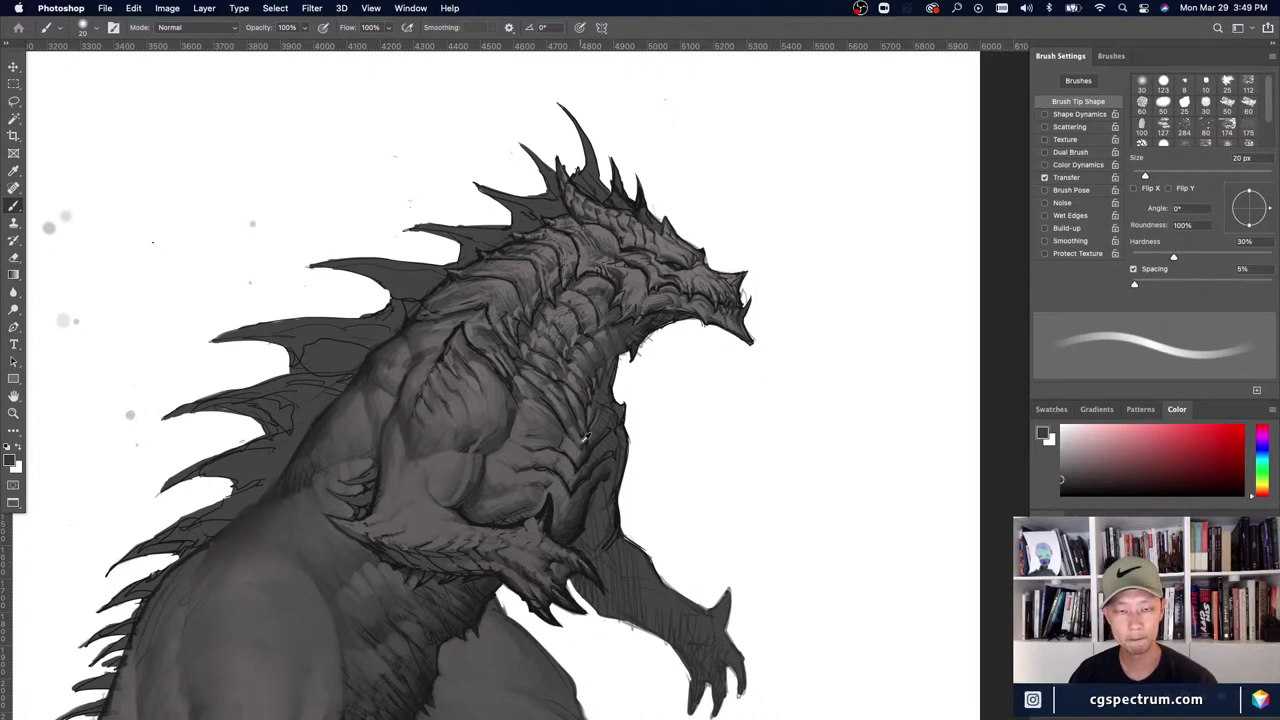
pyautogui.keyDown('alt'); pyautogui.click(586, 440); pyautogui.keyUp('alt')
pyautogui.keyDown('alt'); pyautogui.click(610, 455); pyautogui.keyUp('alt')
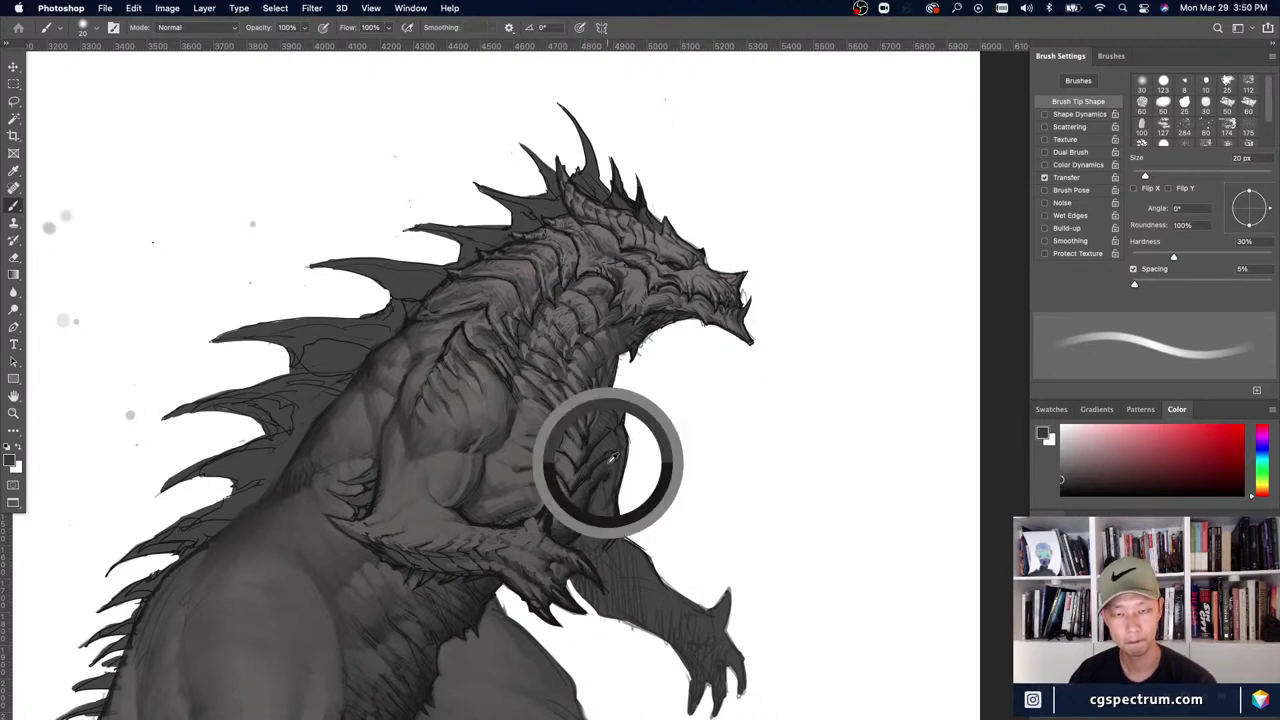
pyautogui.keyDown('alt'); pyautogui.click(581, 481); pyautogui.keyUp('alt')
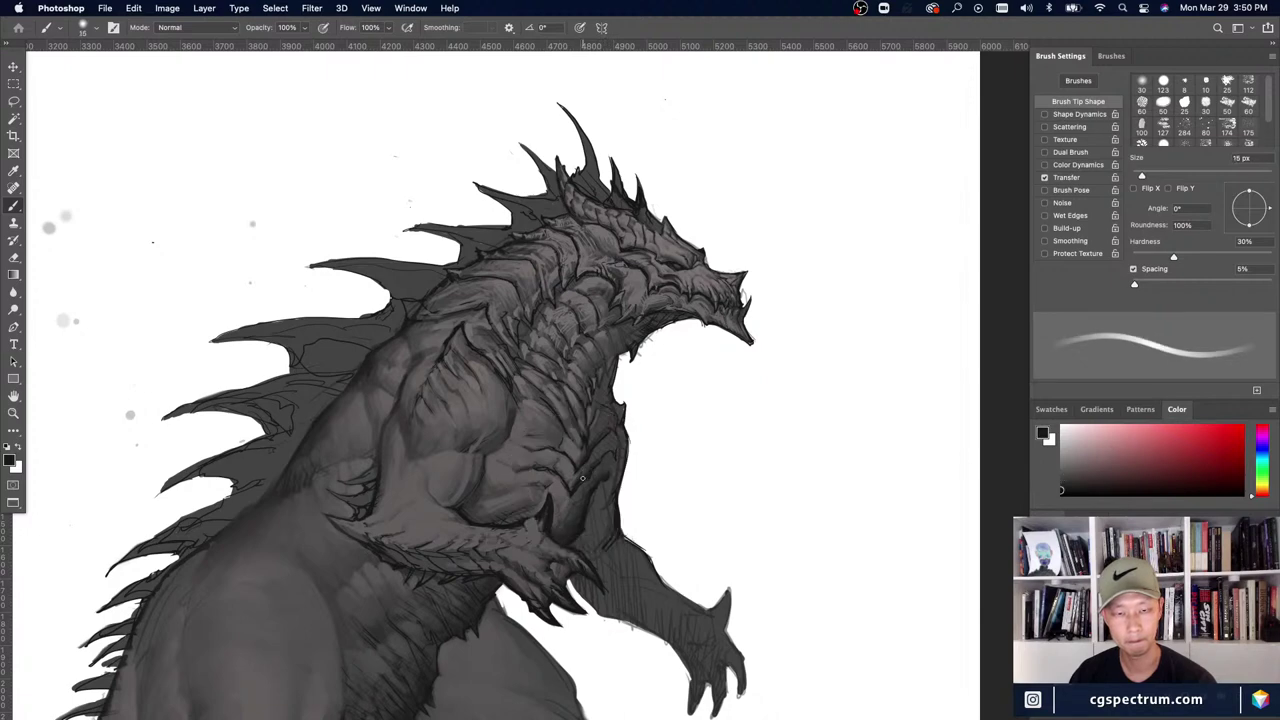
pyautogui.press(']')
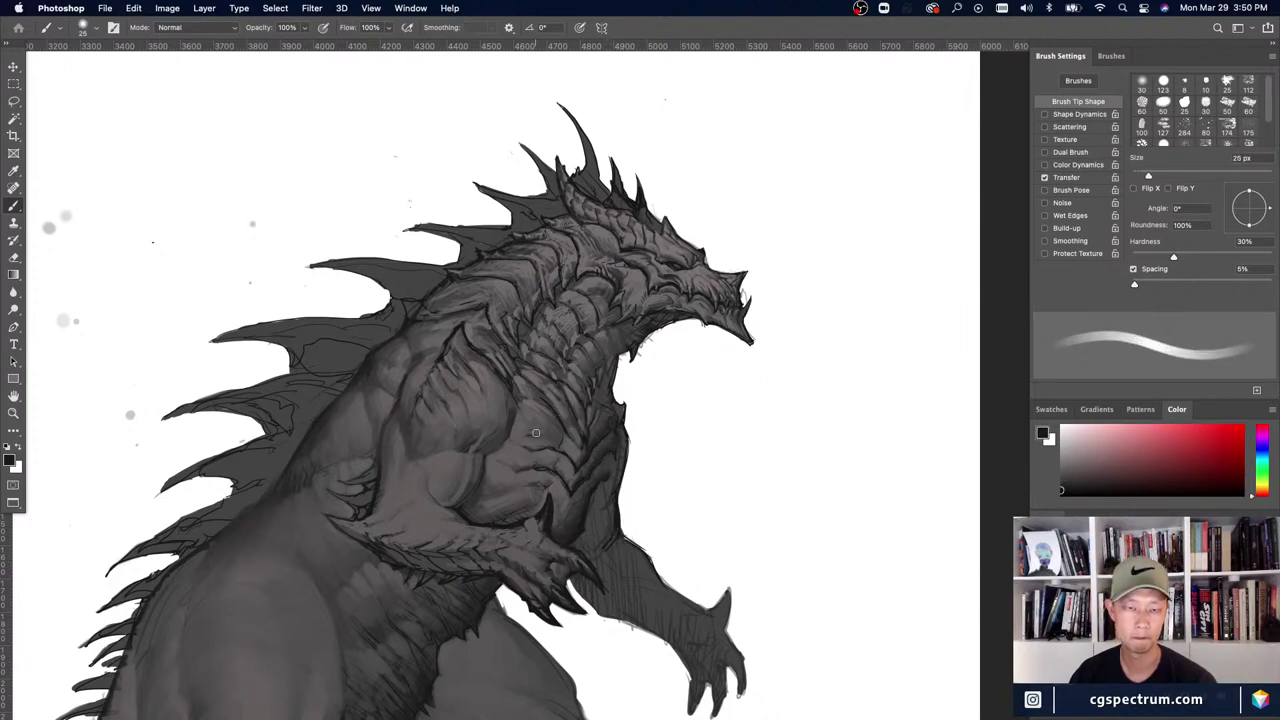
# - Sample greys beside the chest scales and blend the far shoulder and upper arm into shadow at 20 to 35 px
pyautogui.keyDown('alt'); pyautogui.click(607, 441); pyautogui.keyUp('alt')
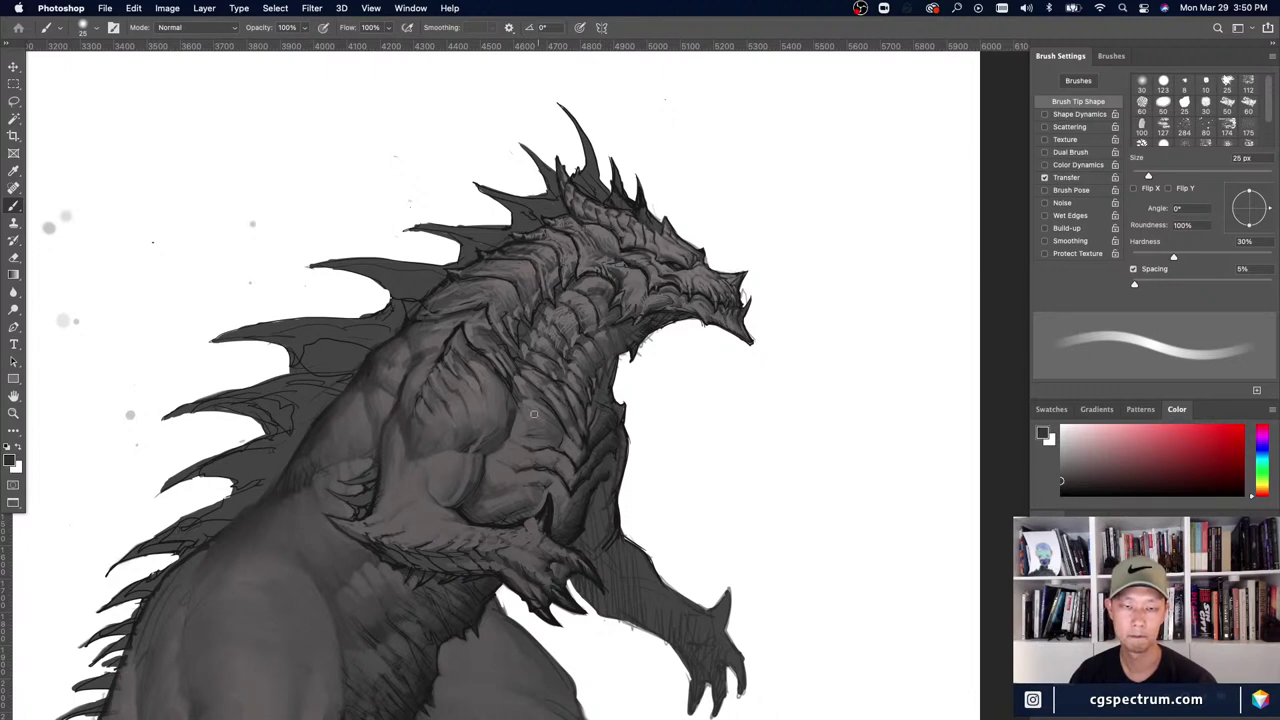
pyautogui.keyDown('alt'); pyautogui.click(590, 452); pyautogui.keyUp('alt')
pyautogui.press('[')
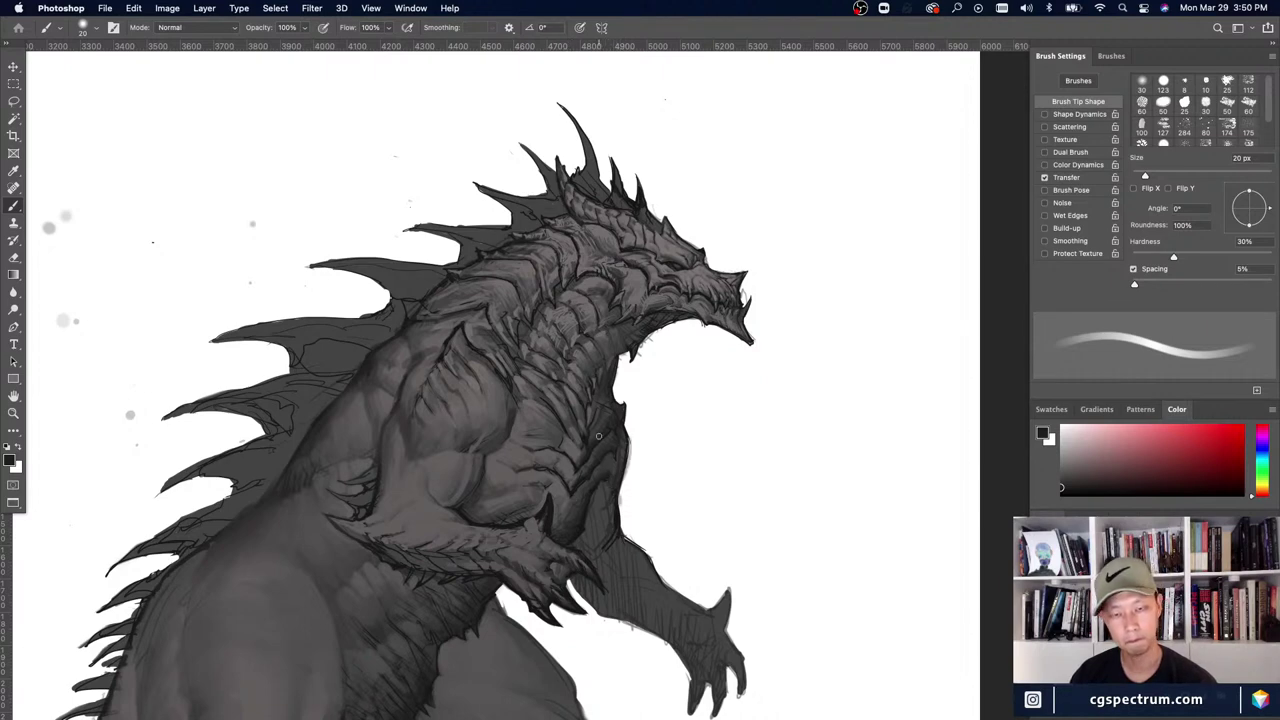
pyautogui.press('e')
pyautogui.press('b')
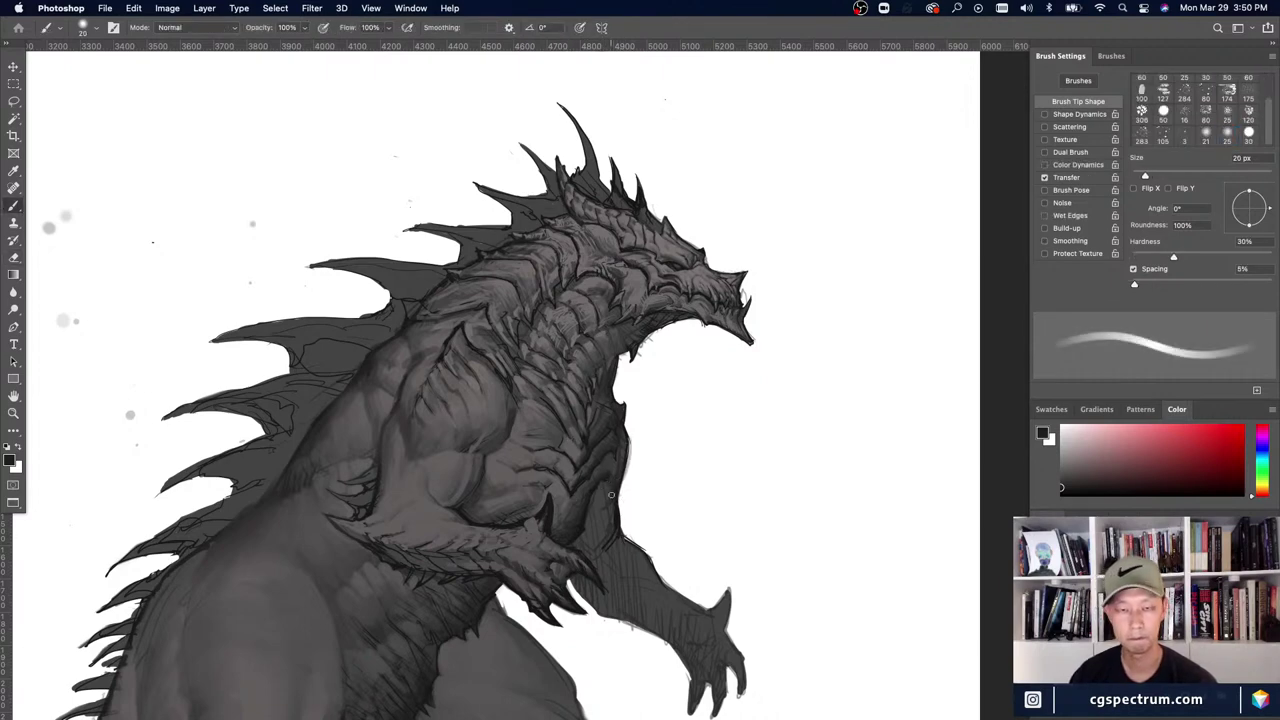
pyautogui.press(']')
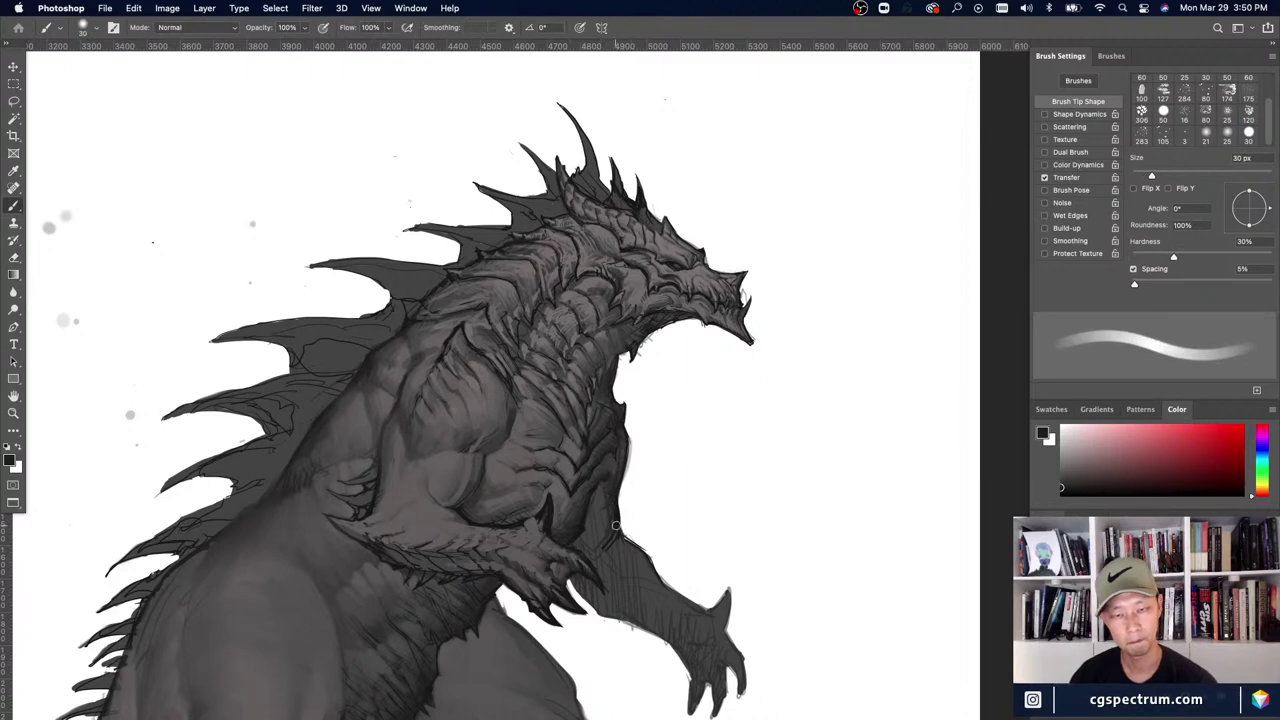
pyautogui.press(']')
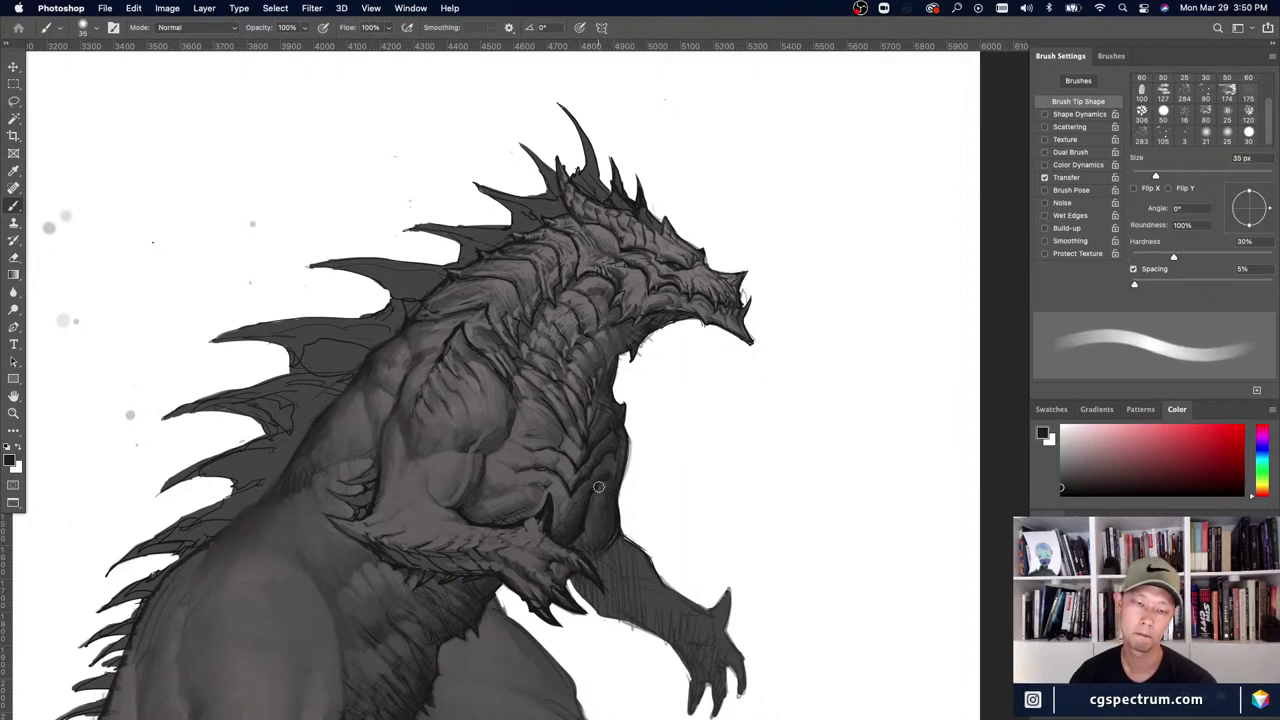
# - Darken the far upper arm and forearm with dark grey strokes at 20 to 25 px
pyautogui.scroll(-5, 598, 487)
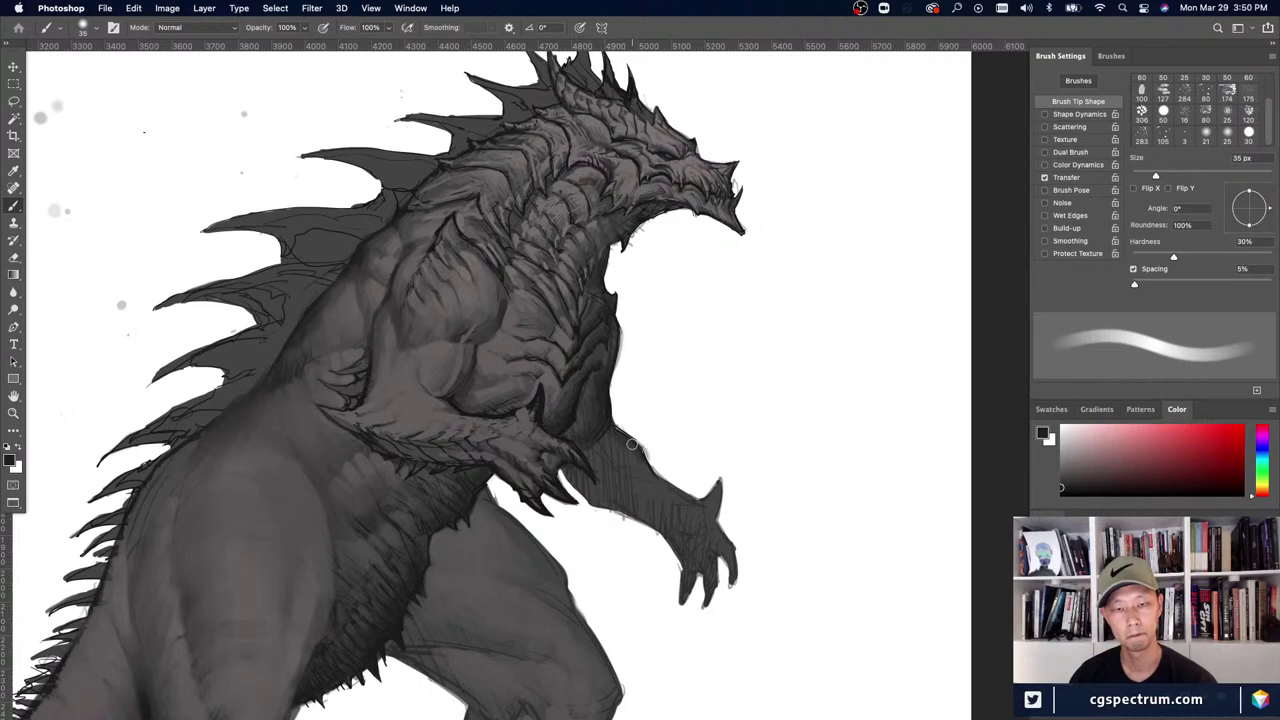
pyautogui.press('[')
pyautogui.press('[')
pyautogui.press('[')
pyautogui.press(']')
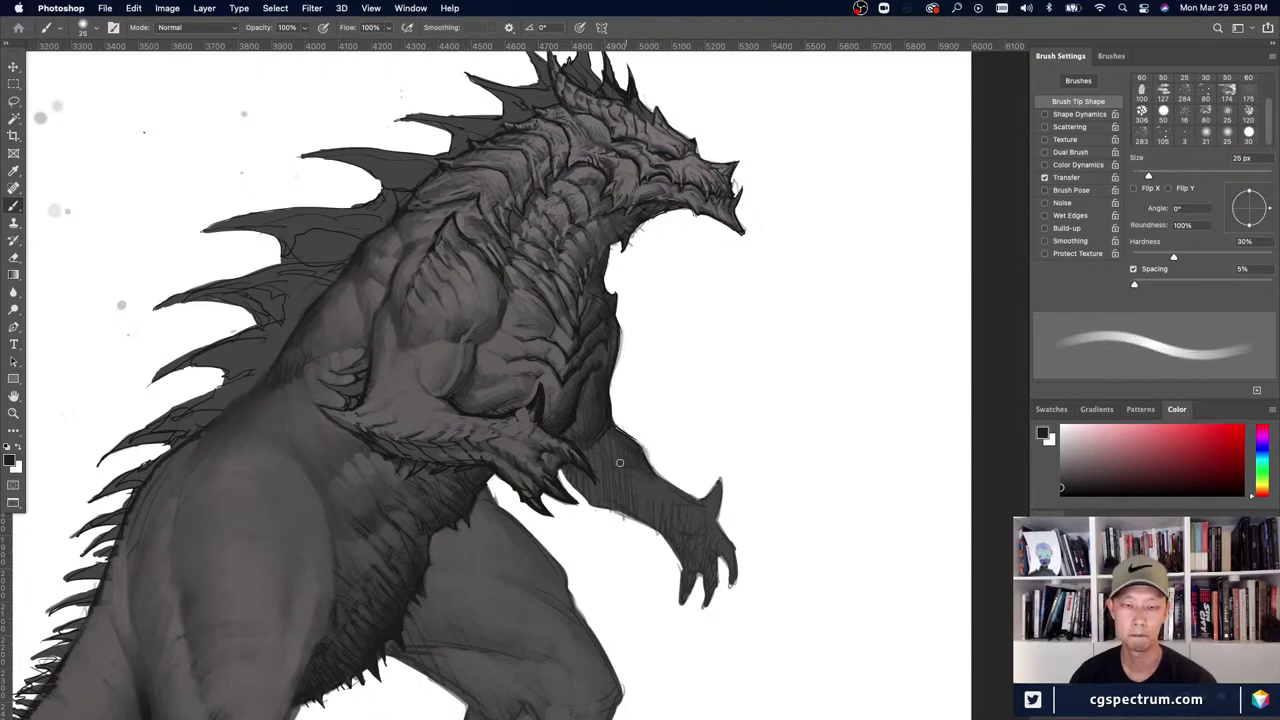
pyautogui.press(']')
pyautogui.press('[')
pyautogui.press('[')
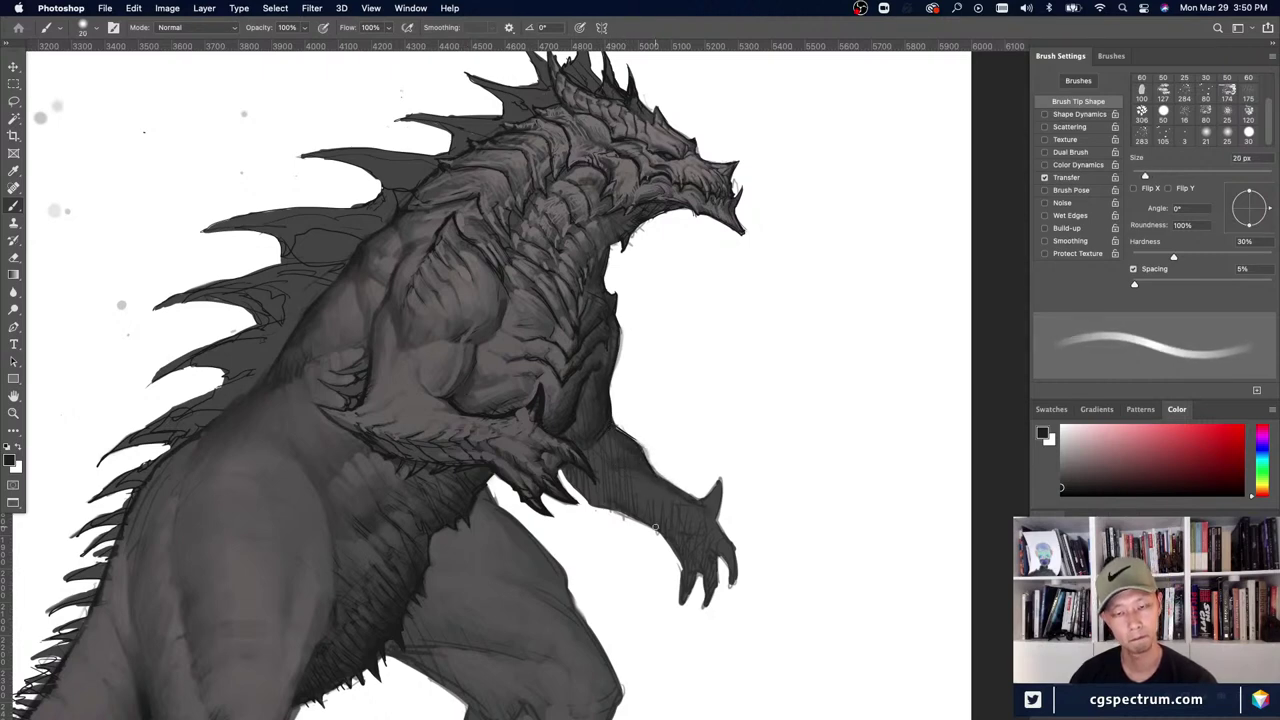
# - Paint dark folds along the underside of the far forearm and shade its wrist and hand at 10 to 15 px
pyautogui.press('[')
pyautogui.press('[')
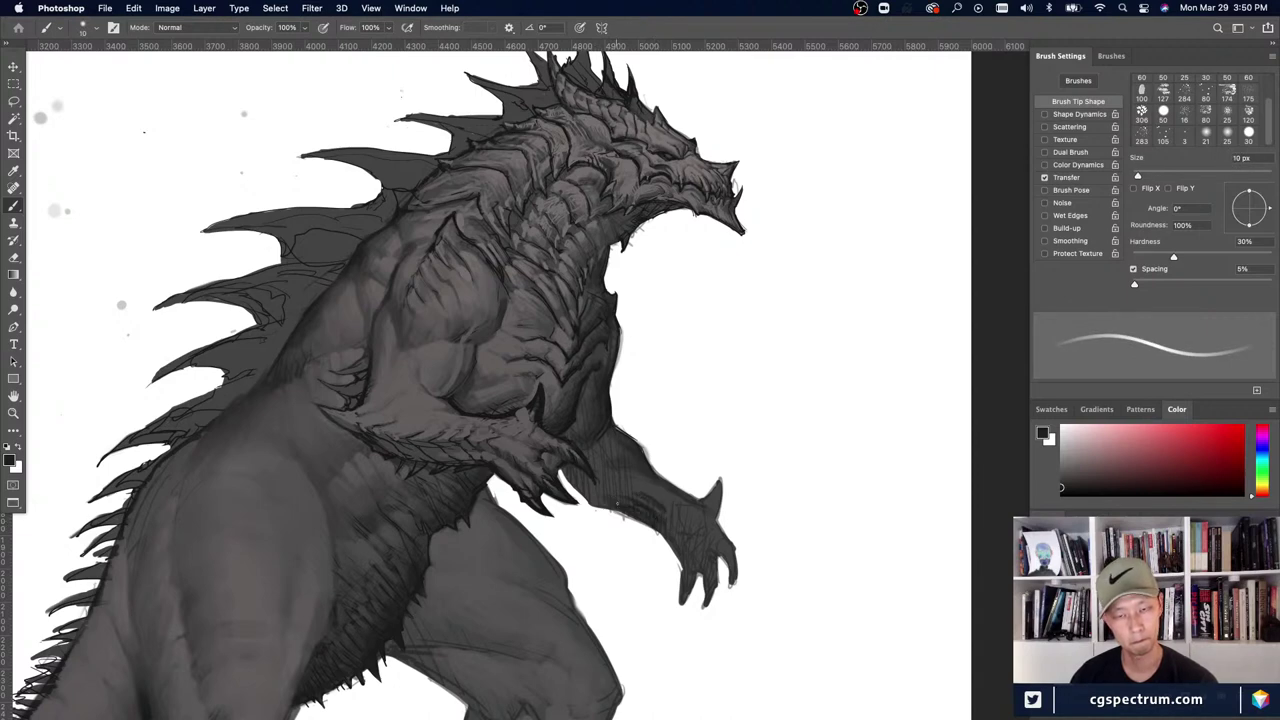
pyautogui.press(']')
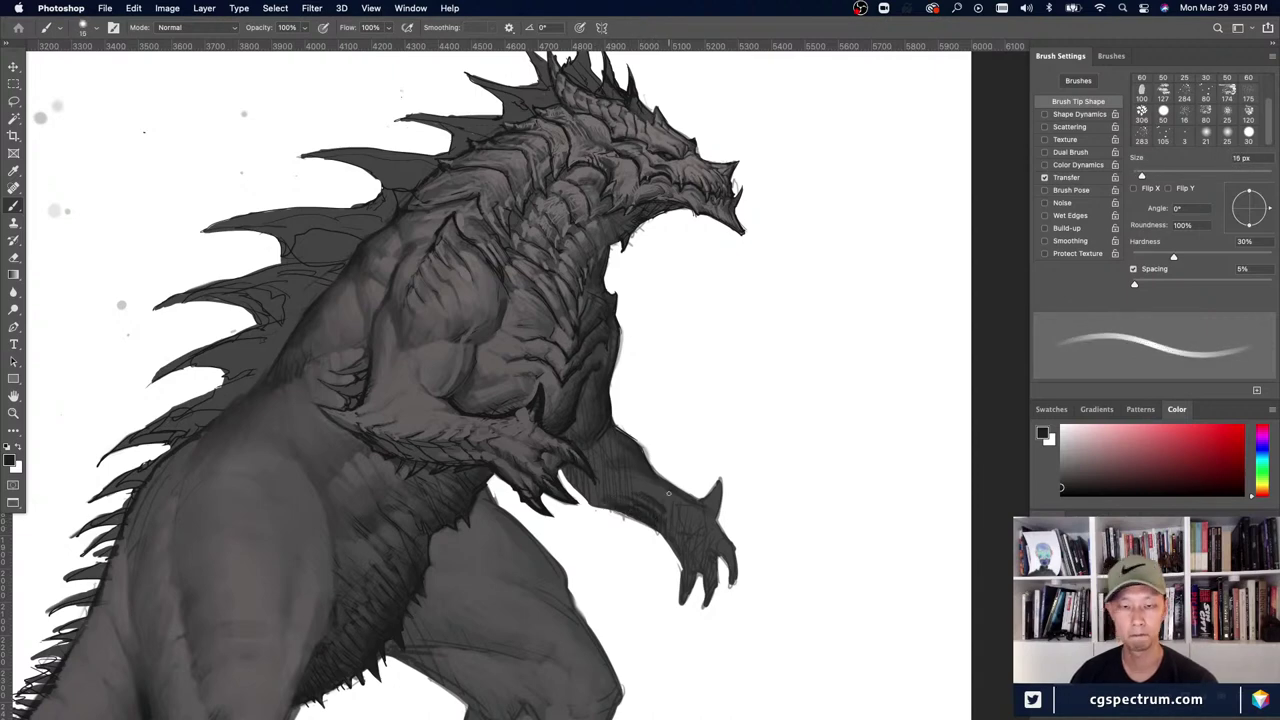
pyautogui.press('e')
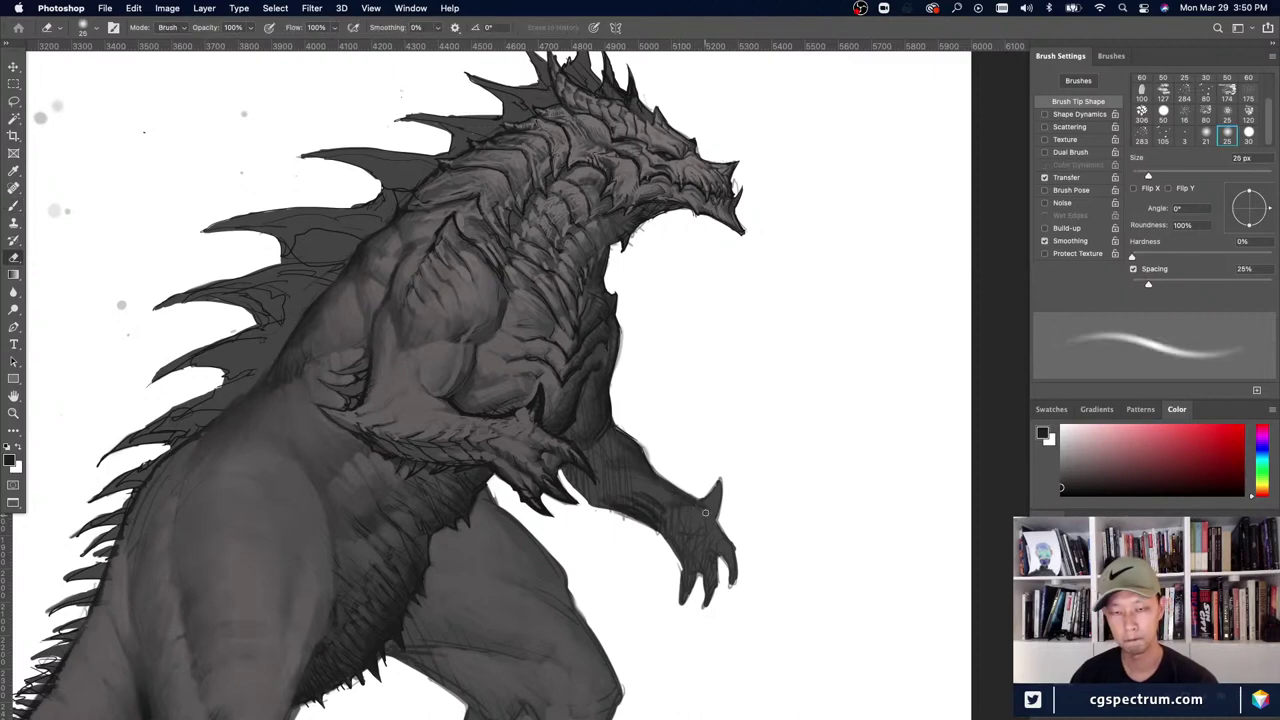
pyautogui.press('b')
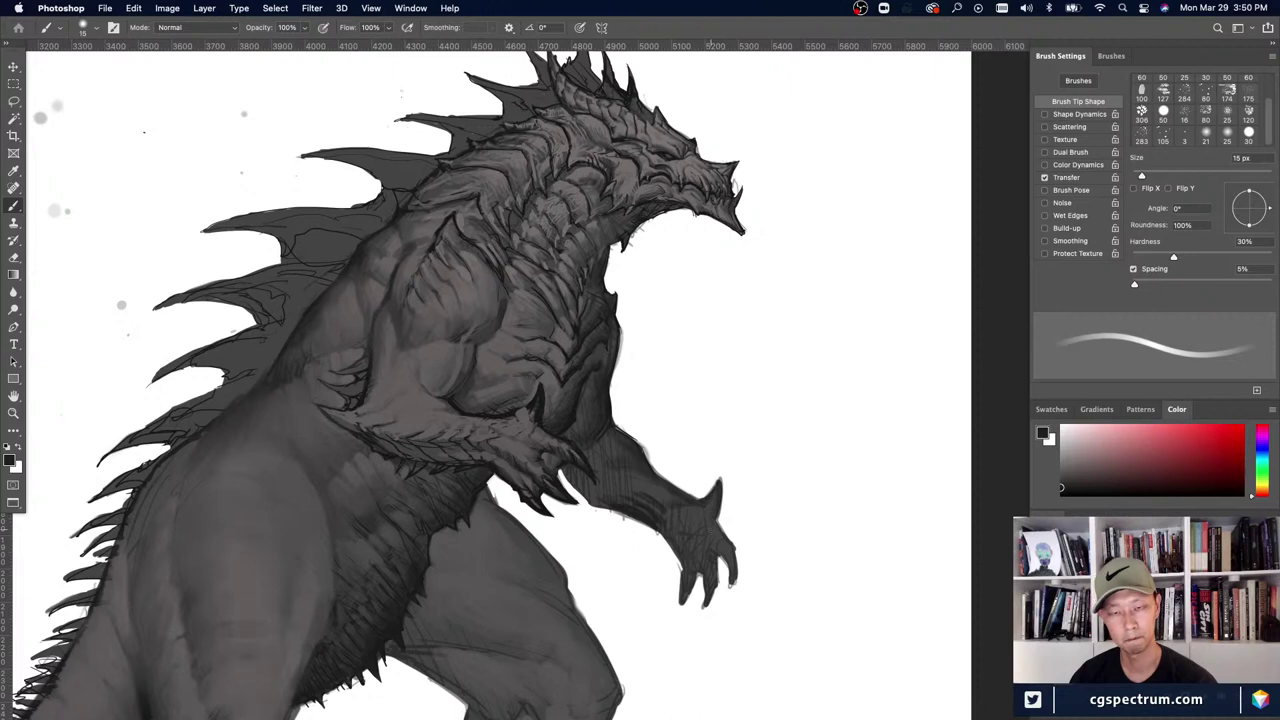
pyautogui.moveTo(603, 505); pyautogui.dragTo(575, 485)
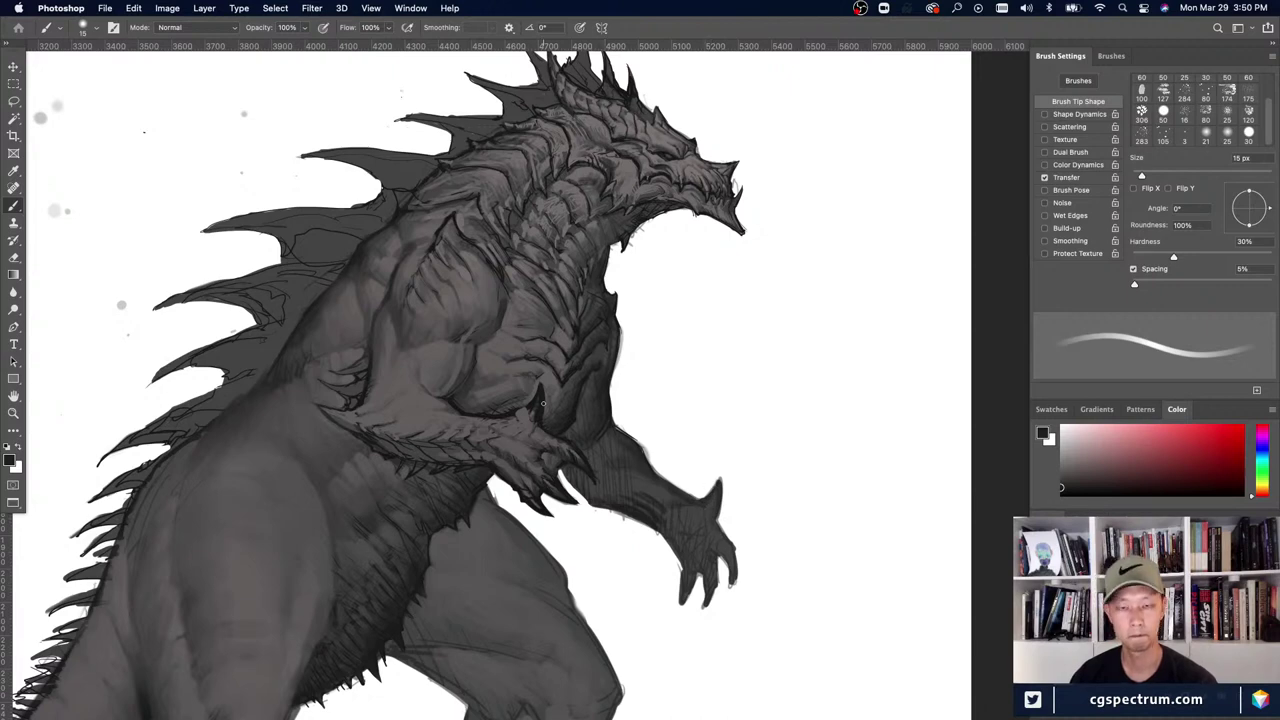
# - Examine the whole creature at reduced size to judge the overall values and silhouette
pyautogui.press('e')
pyautogui.press('super+minus')
pyautogui.press('super+minus')
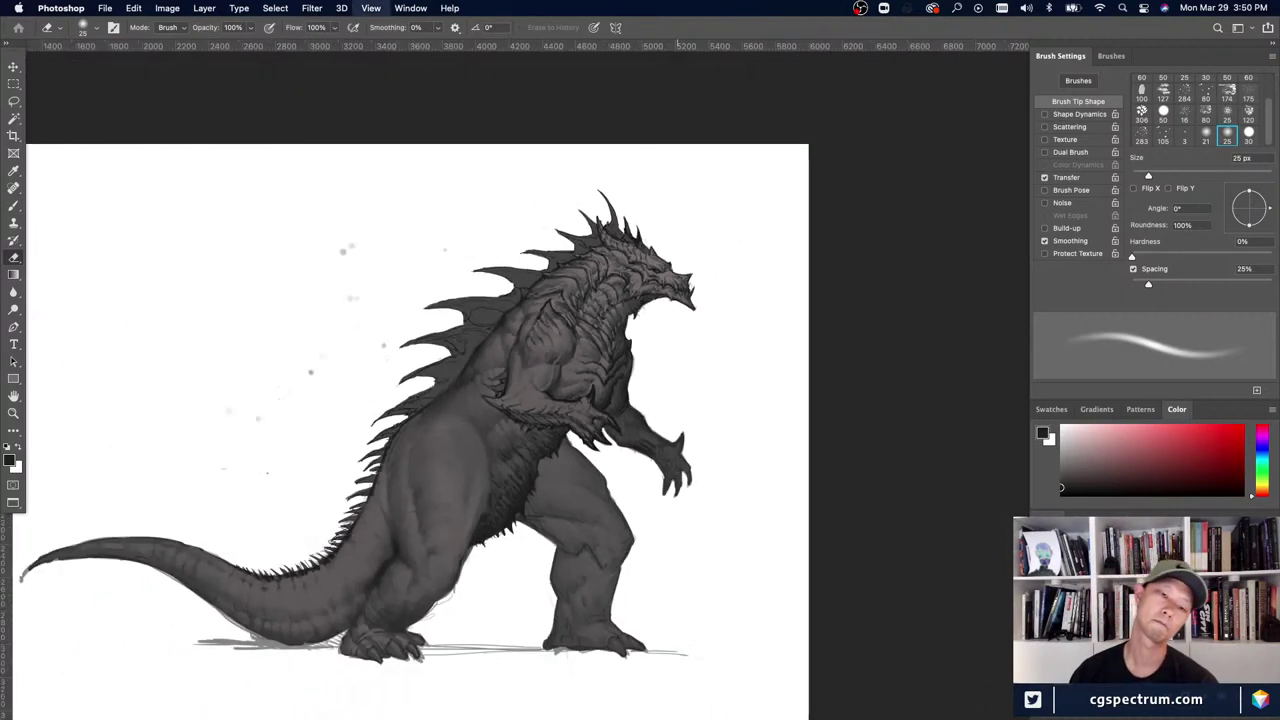
pyautogui.press('super+plus')
pyautogui.press('b')
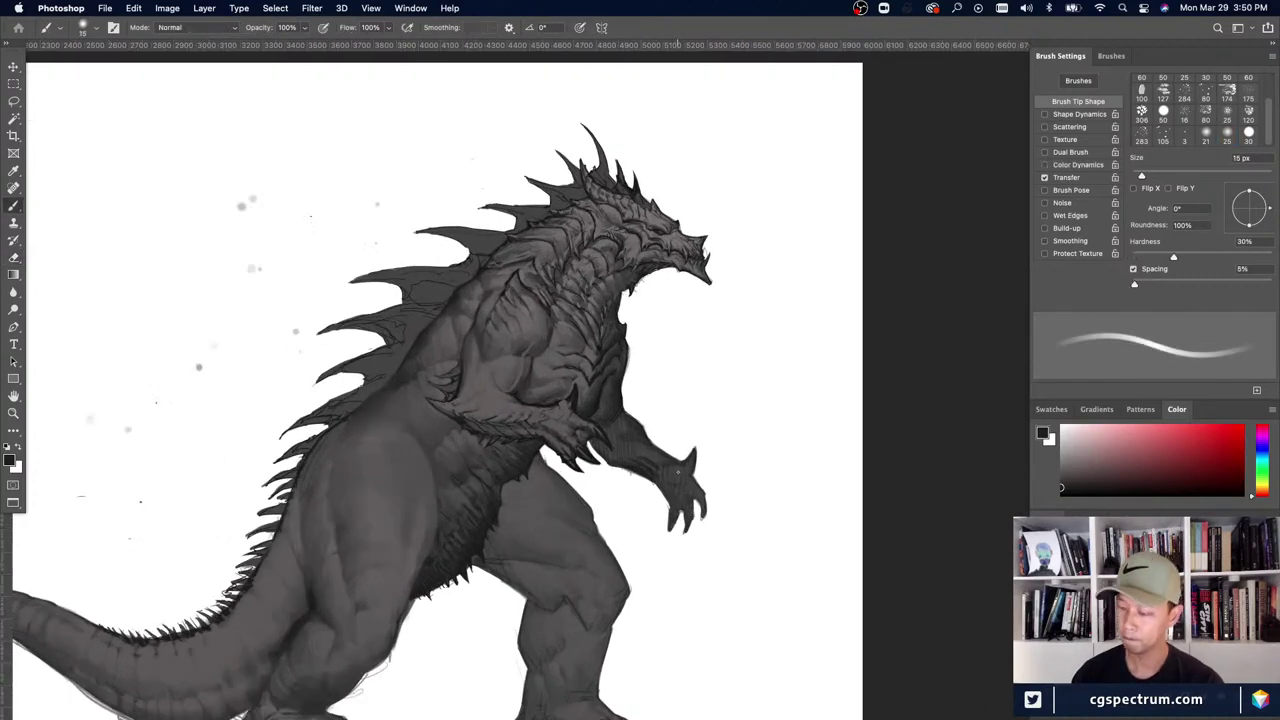
pyautogui.press('super+minus')
pyautogui.press('super+minus')
pyautogui.press('super+plus')
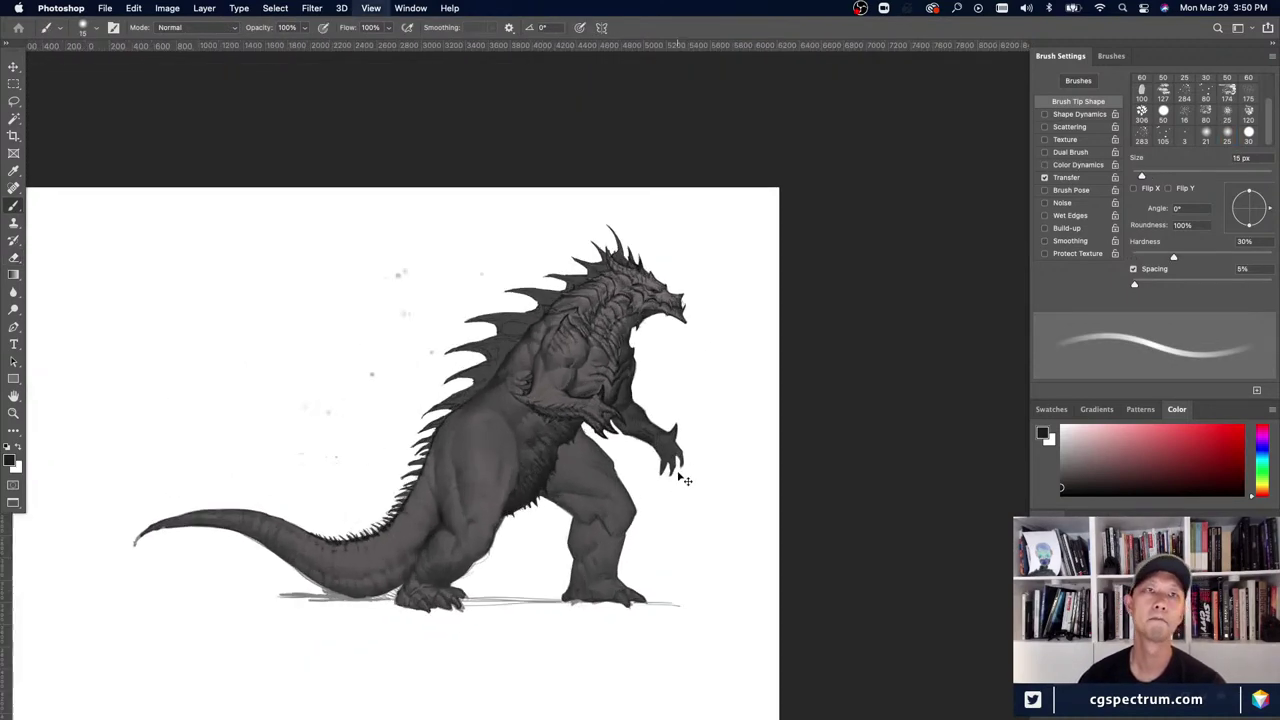
pyautogui.scroll(-3, 677, 473)
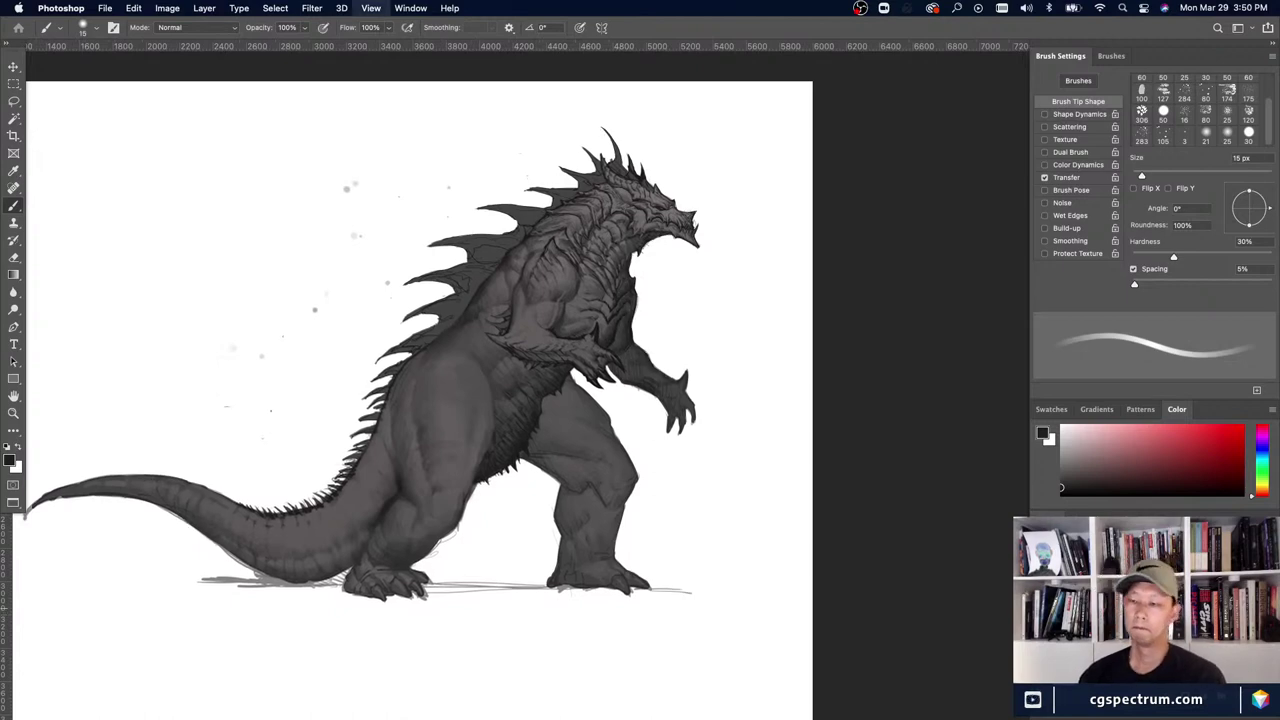
# - Set the brush hardness to 44% and refine the lower chest scales with sampled mid greys at 5 to 9 px
pyautogui.press('super+plus')
pyautogui.press('super+plus')
pyautogui.scroll(5, 538, 430)
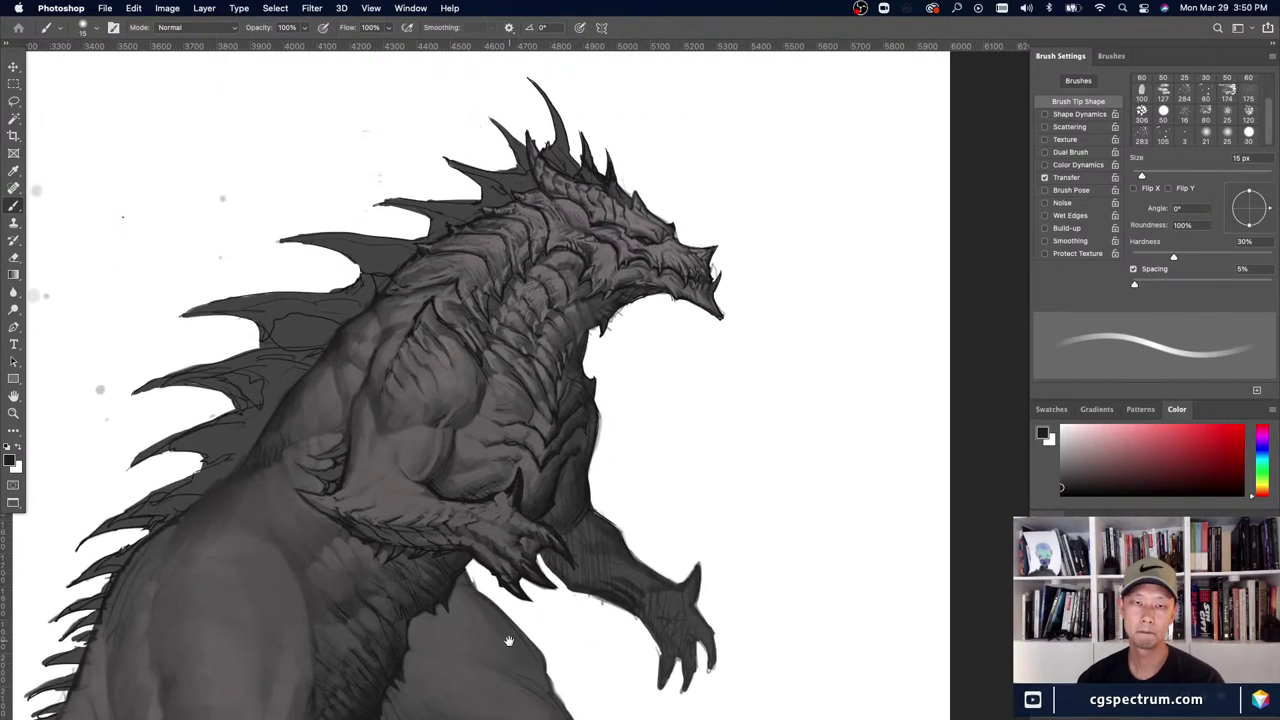
pyautogui.press('super+plus')
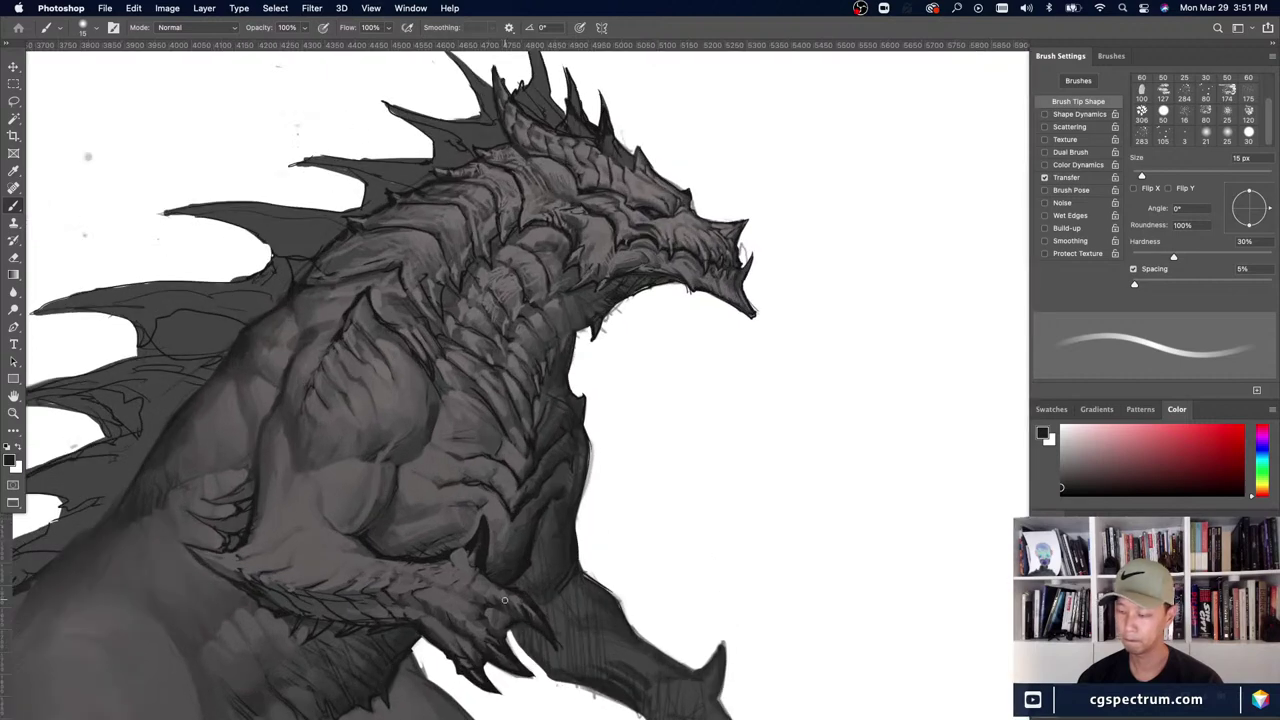
pyautogui.moveTo(501, 599); pyautogui.dragTo(507, 553)
pyautogui.keyDown('alt'); pyautogui.click(517, 432); pyautogui.keyUp('alt')
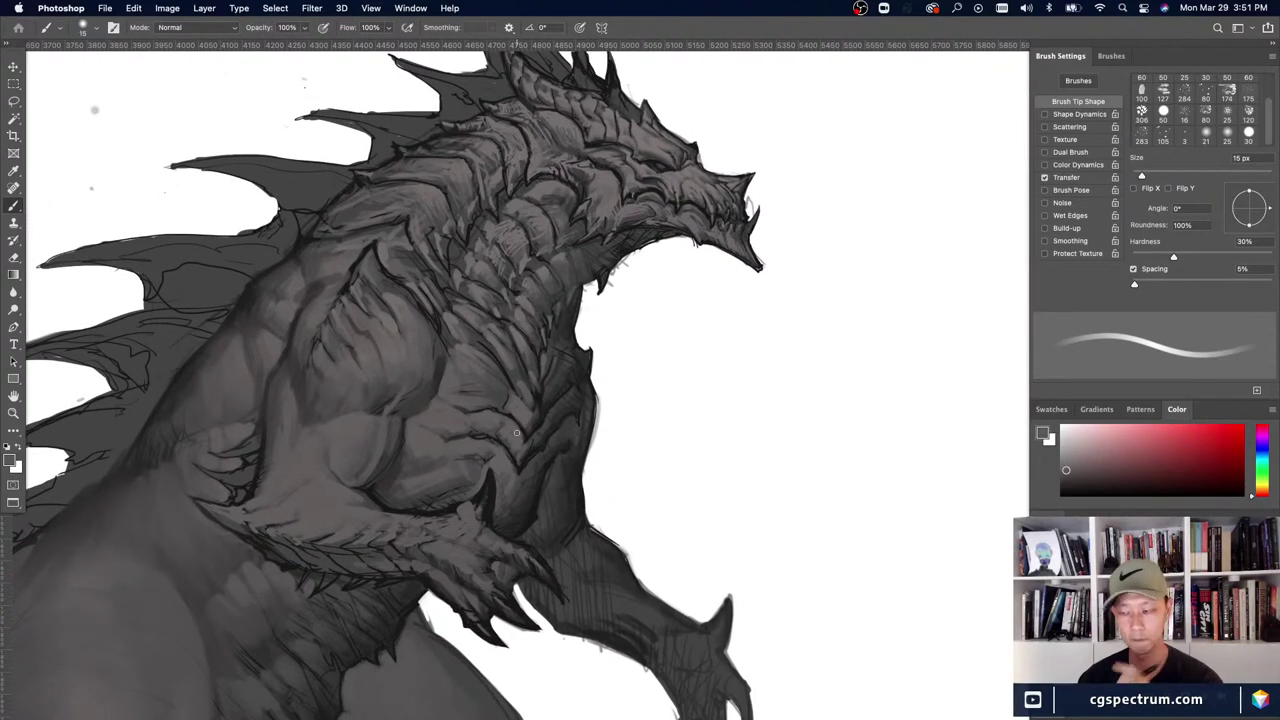
pyautogui.press('[')
pyautogui.press('[')
pyautogui.press('[')
pyautogui.press('[')
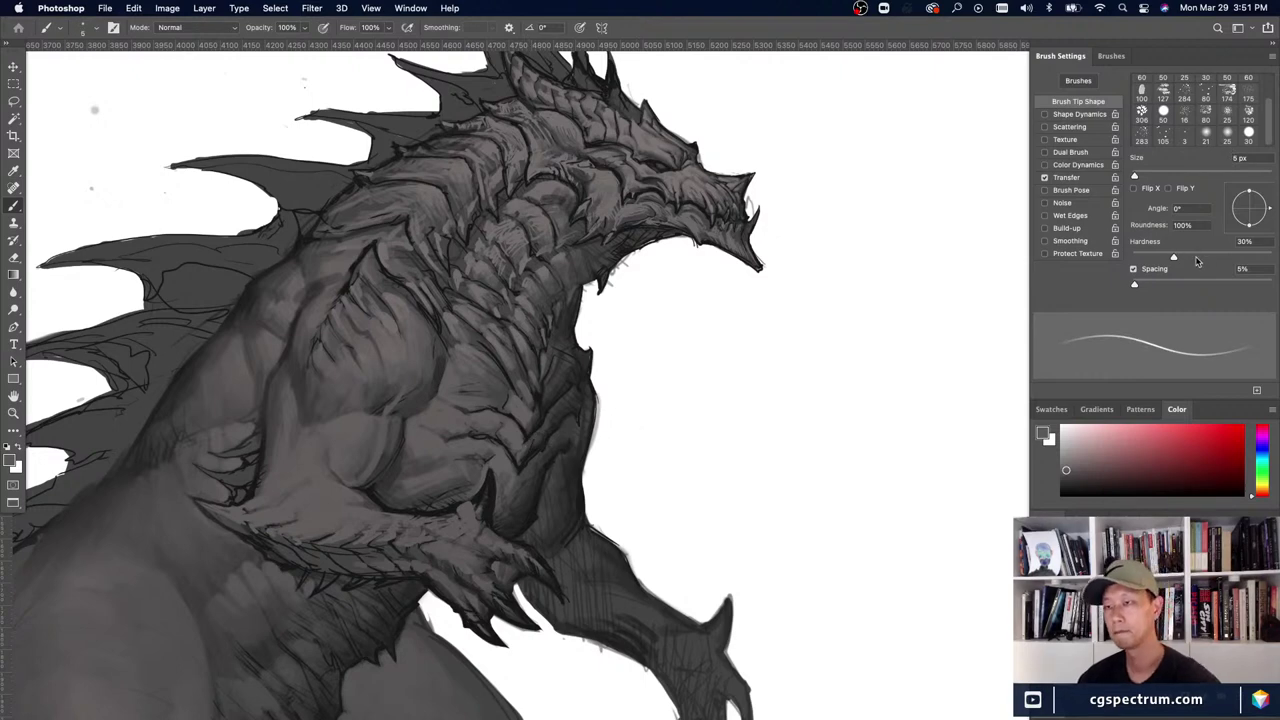
pyautogui.moveTo(1196, 259); pyautogui.dragTo(1192, 259)
pyautogui.moveTo(496, 533); pyautogui.dragTo(493, 536)
pyautogui.keyDown('alt'); pyautogui.click(498, 466); pyautogui.keyUp('alt')
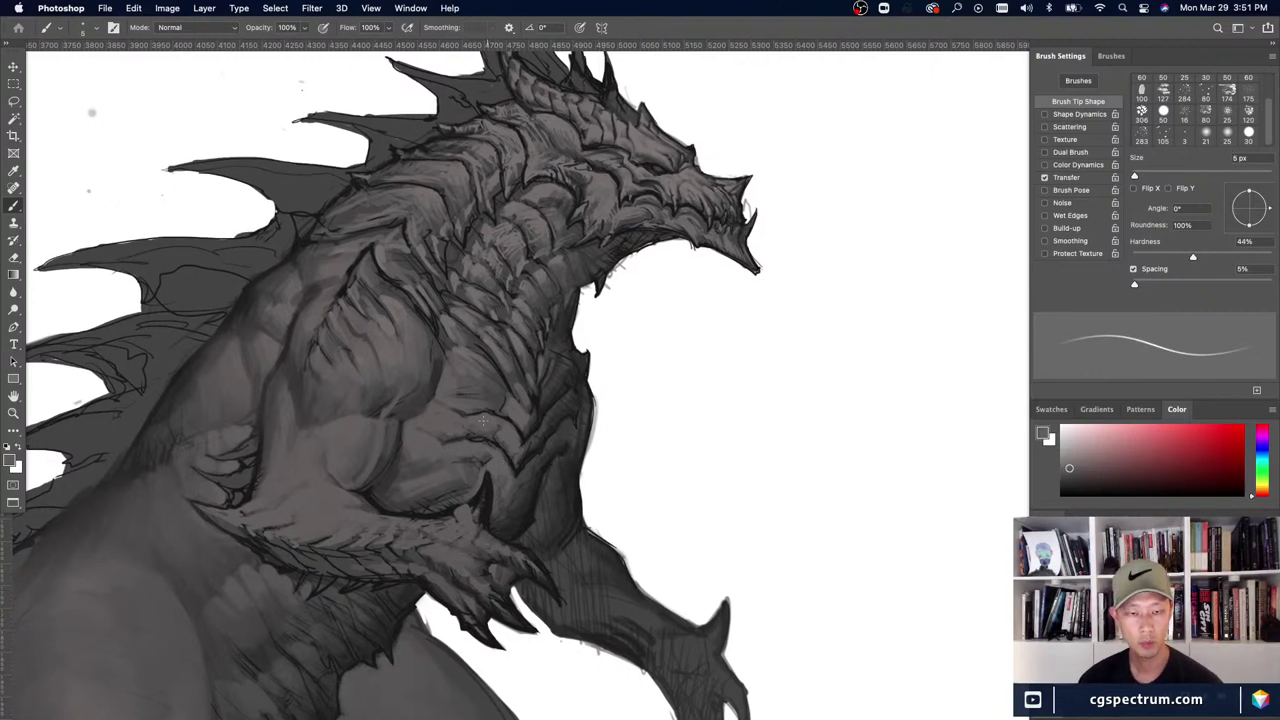
pyautogui.press(']')
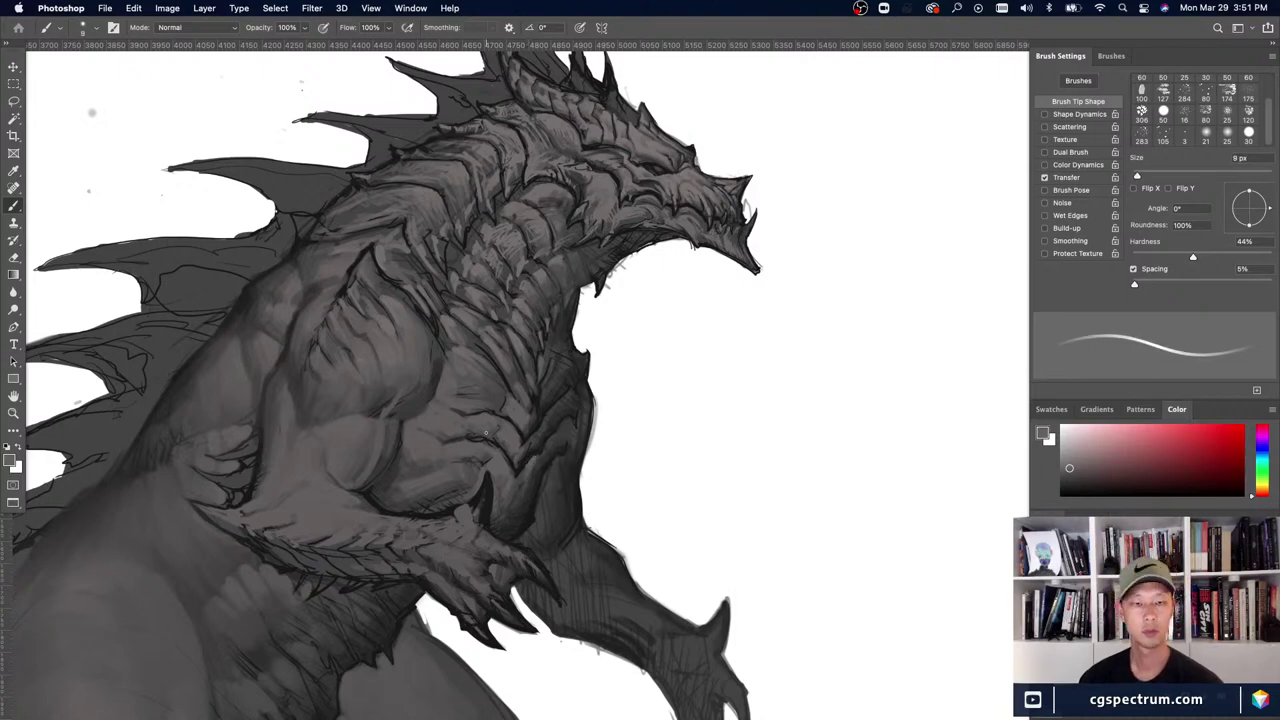
# - Darken the gap between the near hand's raised claw and the lower chest with sampled dark grey at 15 px
pyautogui.press('super+minus')
pyautogui.press('super+minus')
pyautogui.press('super+equal')
pyautogui.press(']')
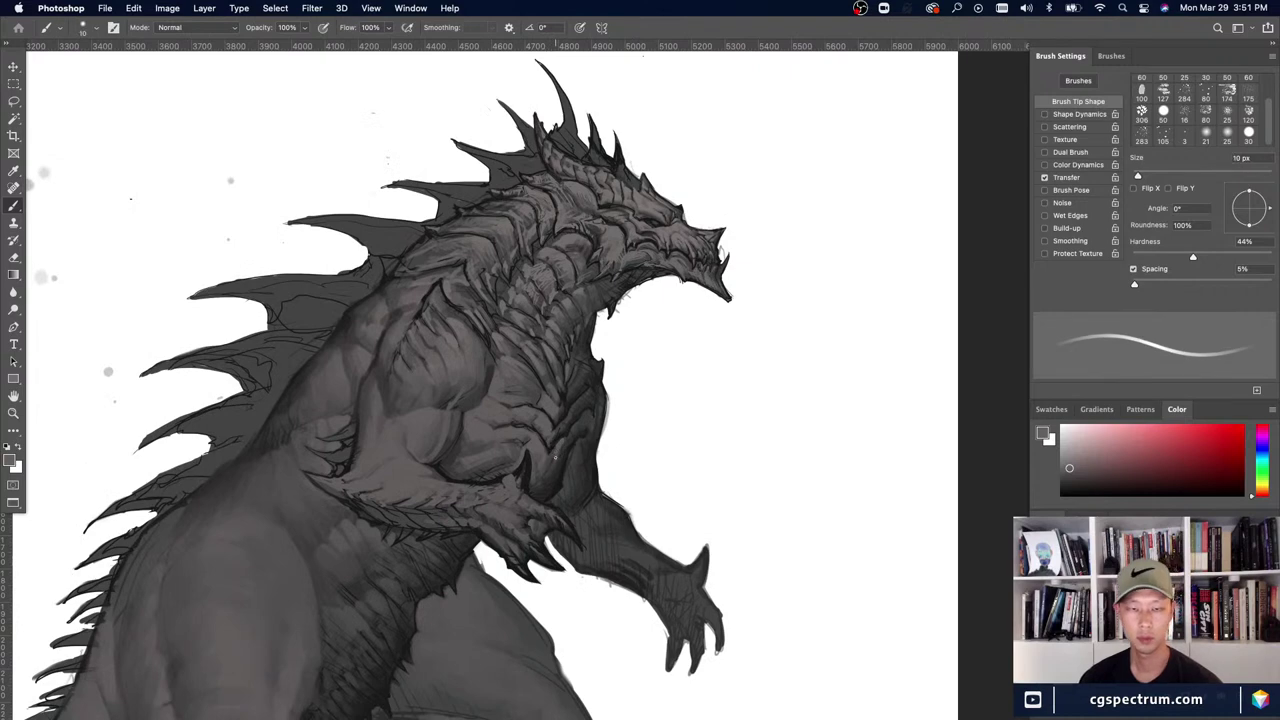
pyautogui.press(']')
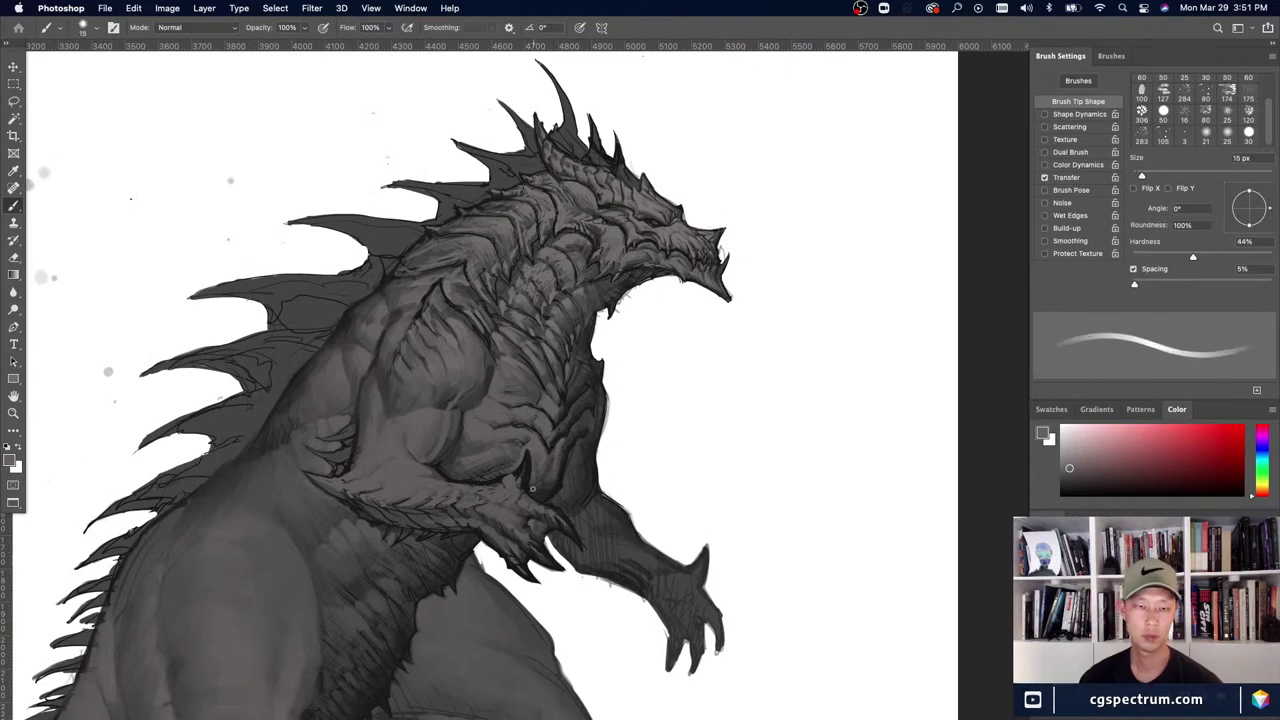
pyautogui.keyDown('alt'); pyautogui.click(546, 480); pyautogui.keyUp('alt')
pyautogui.keyDown('alt'); pyautogui.click(545, 485); pyautogui.keyUp('alt')
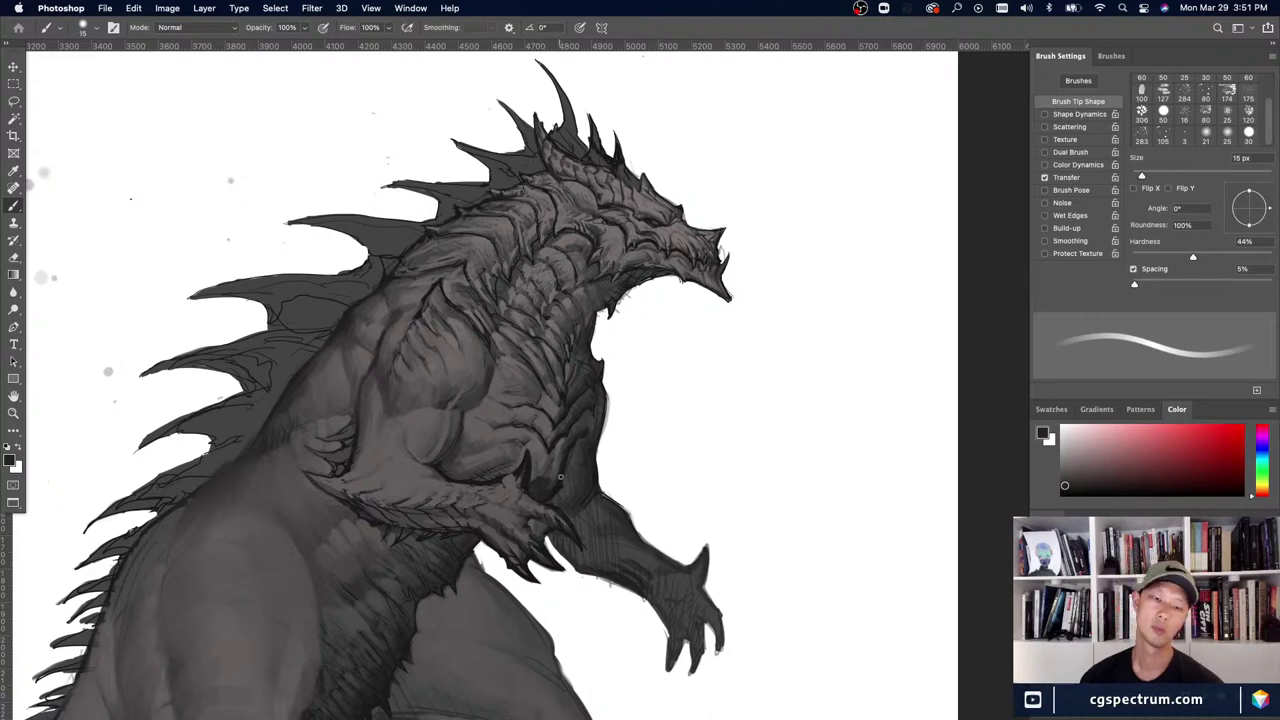
# - Sample a lighter grey and define the edges of the lowest chest scales at 8 to 9 px
pyautogui.keyDown('alt'); pyautogui.click(558, 470); pyautogui.keyUp('alt')
pyautogui.keyDown('alt'); pyautogui.click(544, 458); pyautogui.keyUp('alt')
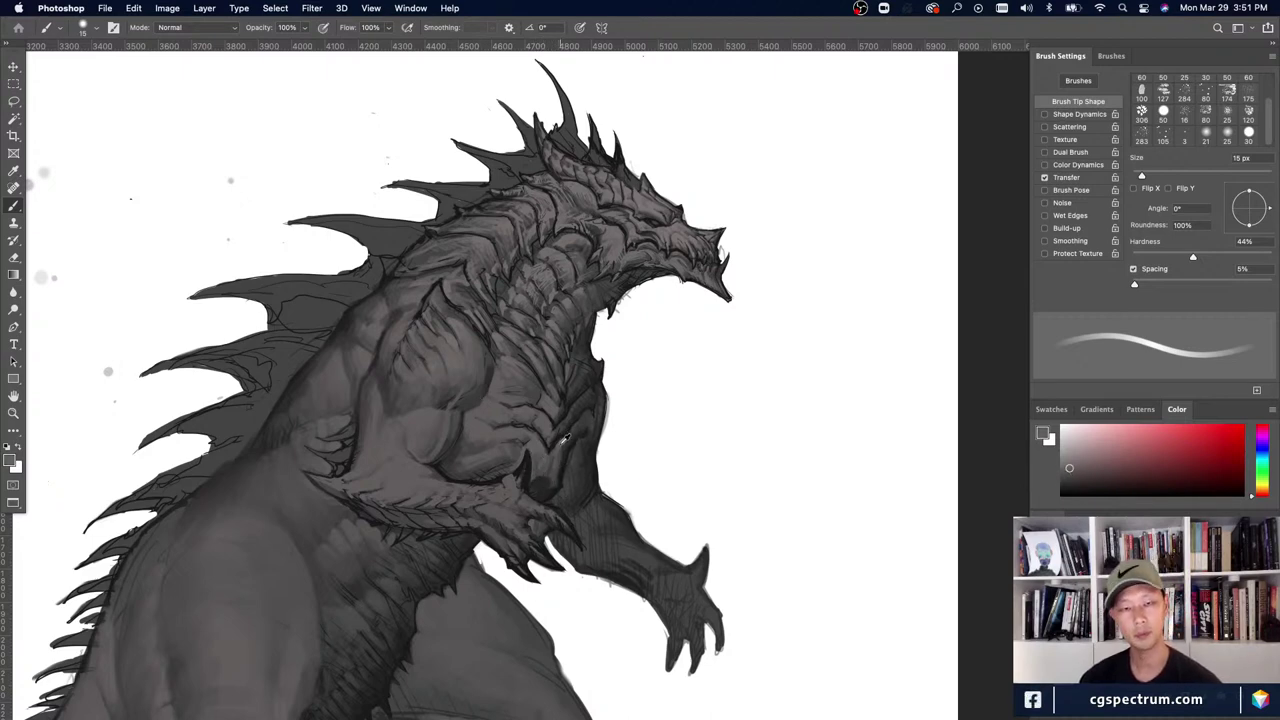
pyautogui.press('[')
pyautogui.press('[')
pyautogui.press('[')
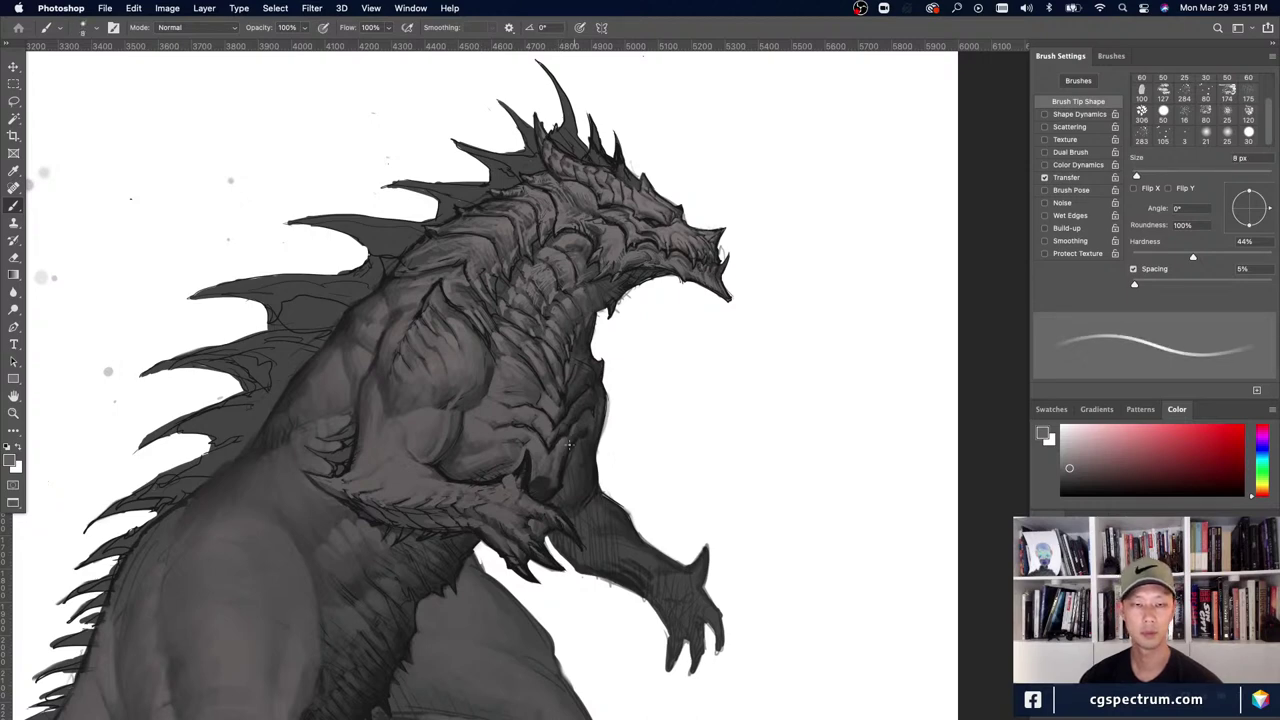
pyautogui.scroll(2, 504, 379)
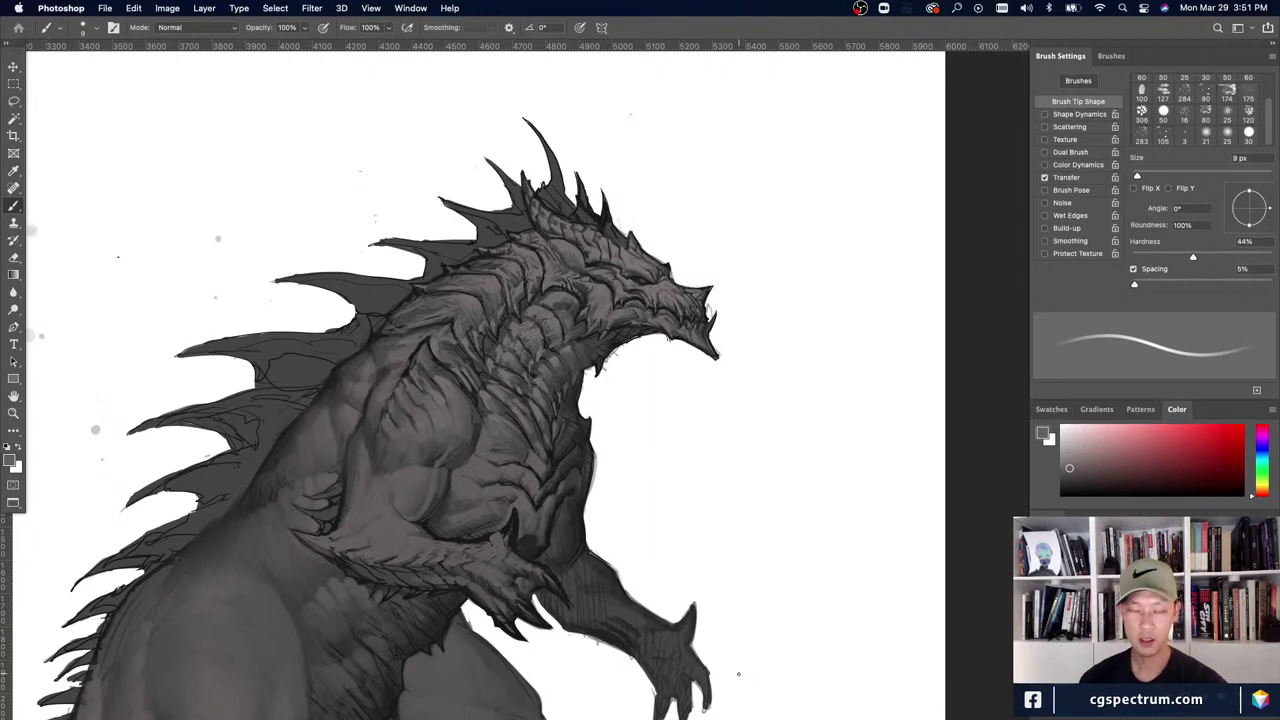
# - Sample a grey from the lower chest and detail the far-side chest scales with fine strokes at 6 to 10 px
pyautogui.scroll(-1, 738, 673)
pyautogui.scroll(3, 699, 609)
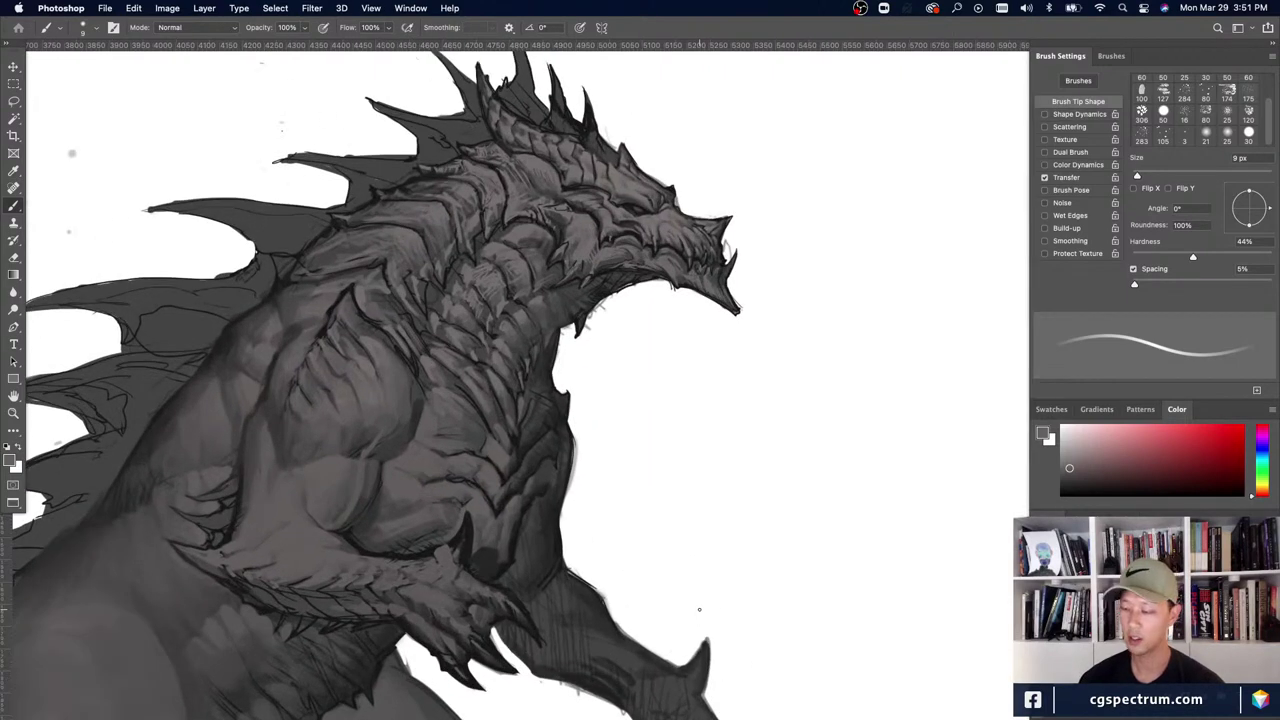
pyautogui.scroll(-1, 699, 609)
pyautogui.scroll(2, 699, 609)
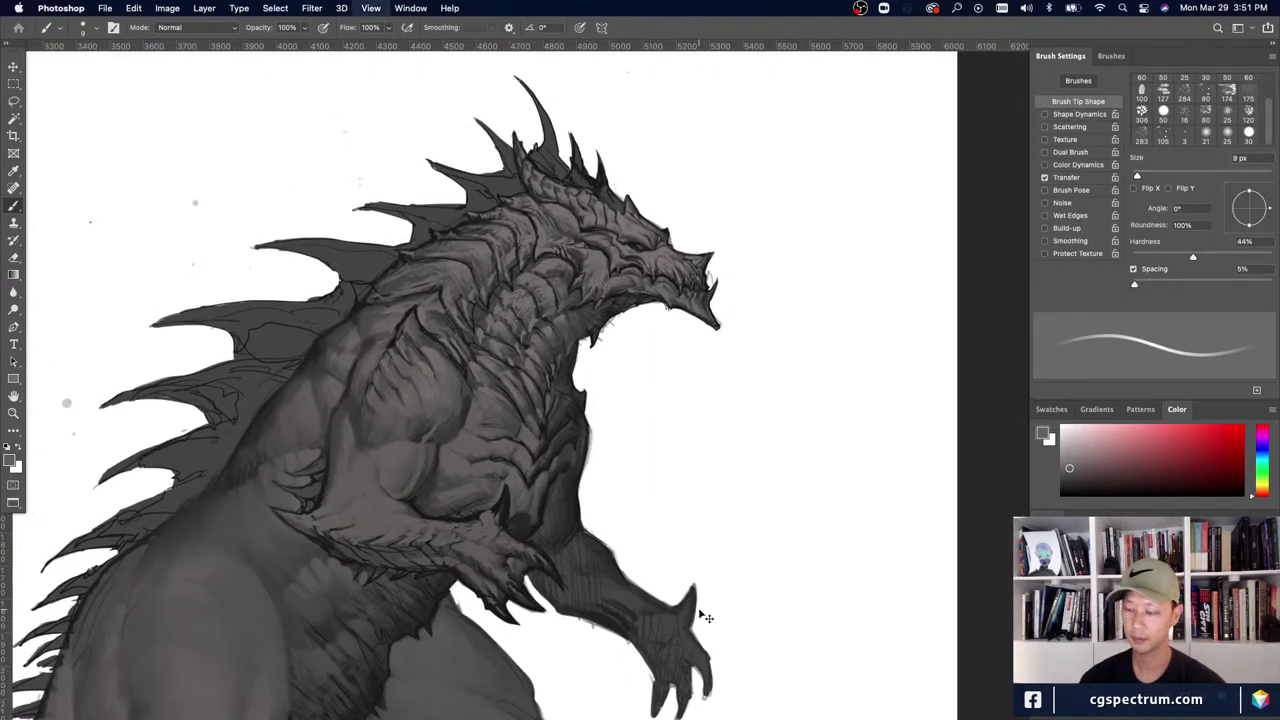
pyautogui.keyDown('alt'); pyautogui.click(500, 457); pyautogui.keyUp('alt')
pyautogui.press('[')
pyautogui.press('[')
pyautogui.press('[')
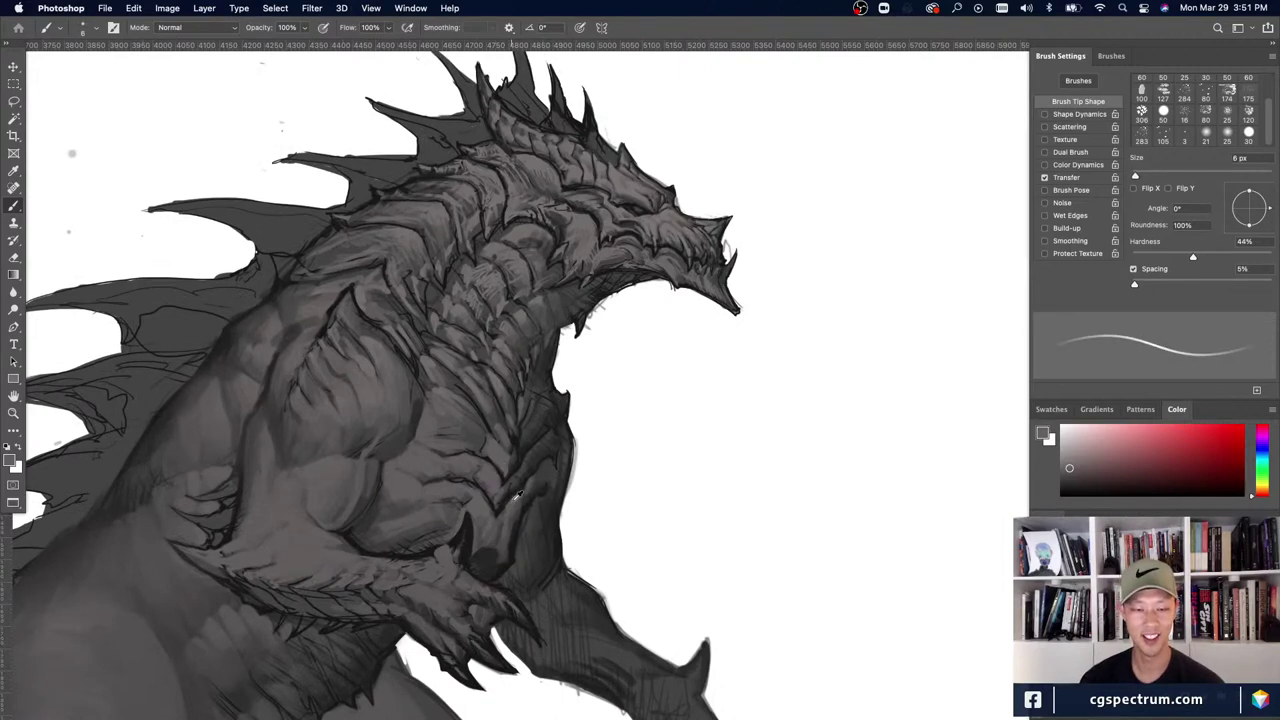
pyautogui.press(']')
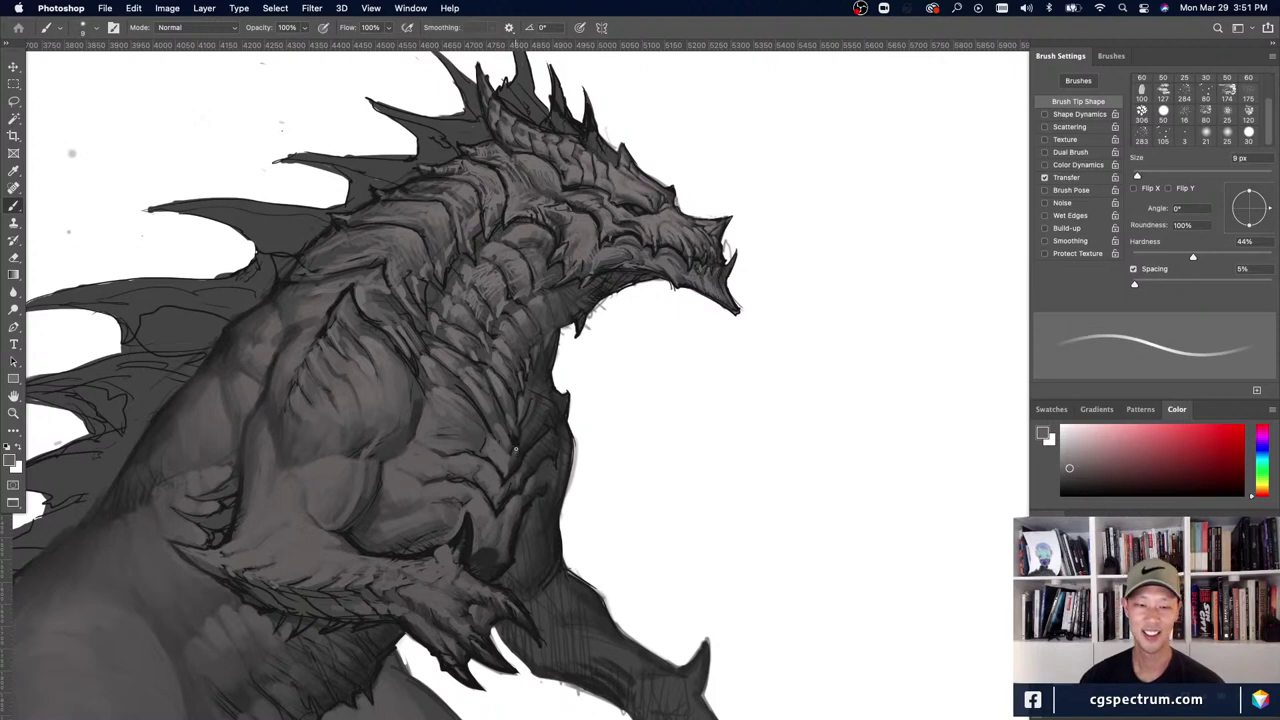
pyautogui.press(']')
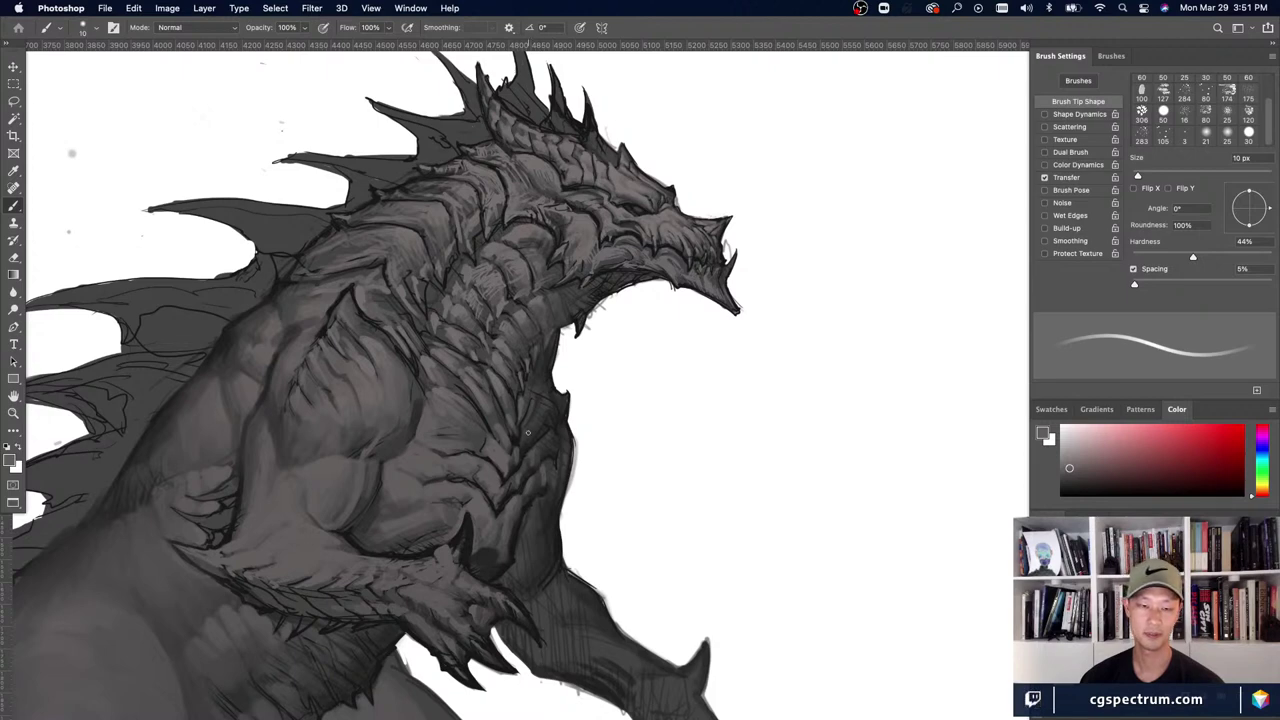
pyautogui.press('[')
pyautogui.press('[')
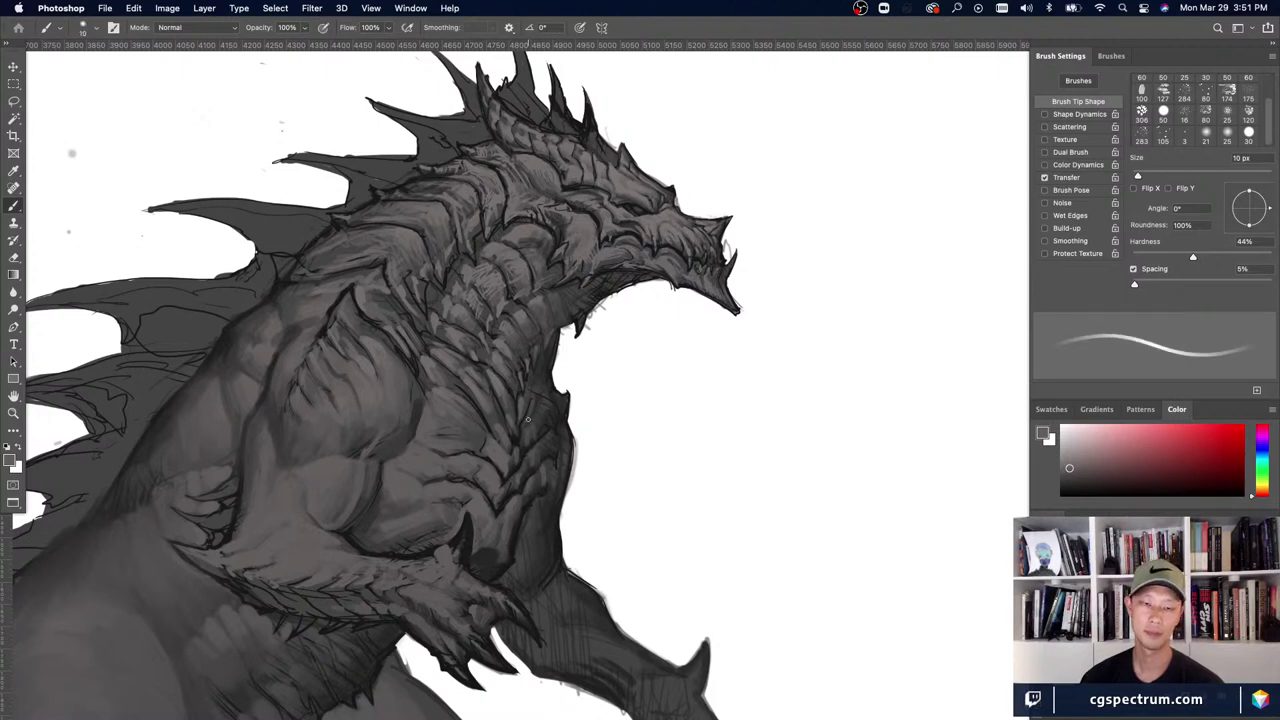
# - Soften the far-side chest scale strokes with a 0% hardness eraser at 20 to 25 px and touch them up at 8 px
pyautogui.press('e')
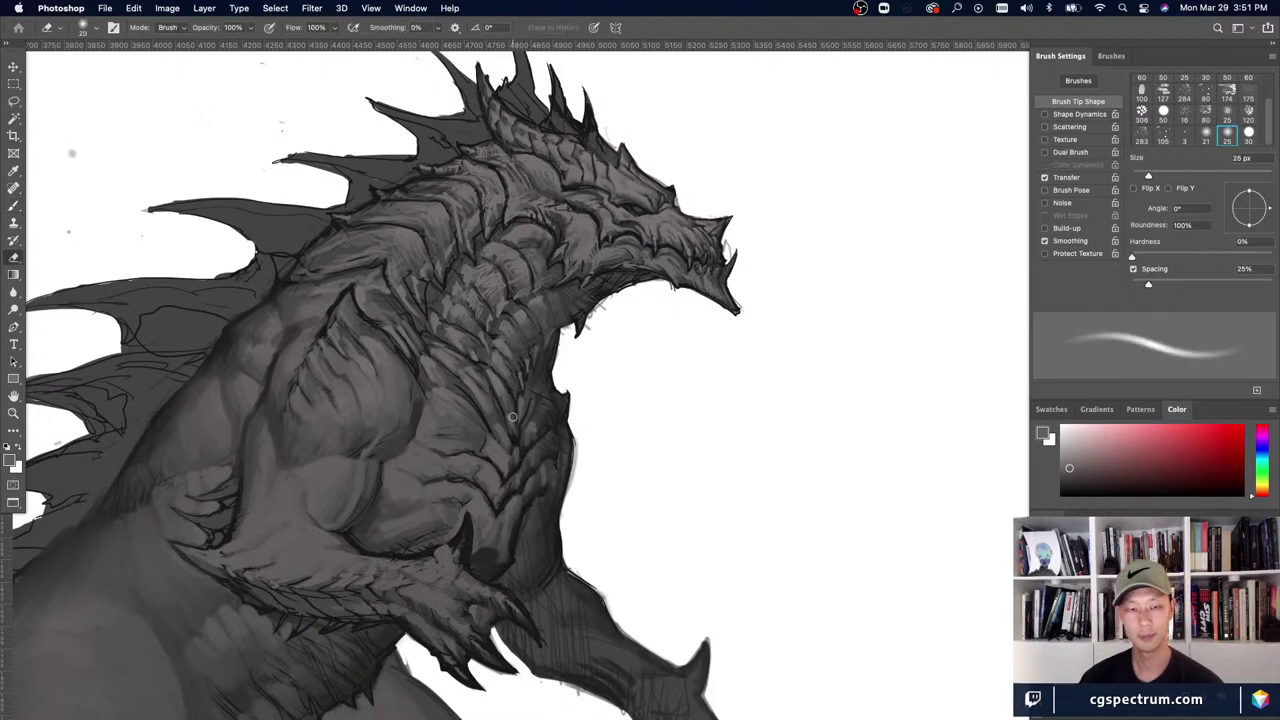
pyautogui.press(']')
pyautogui.press(']')
pyautogui.press(']')
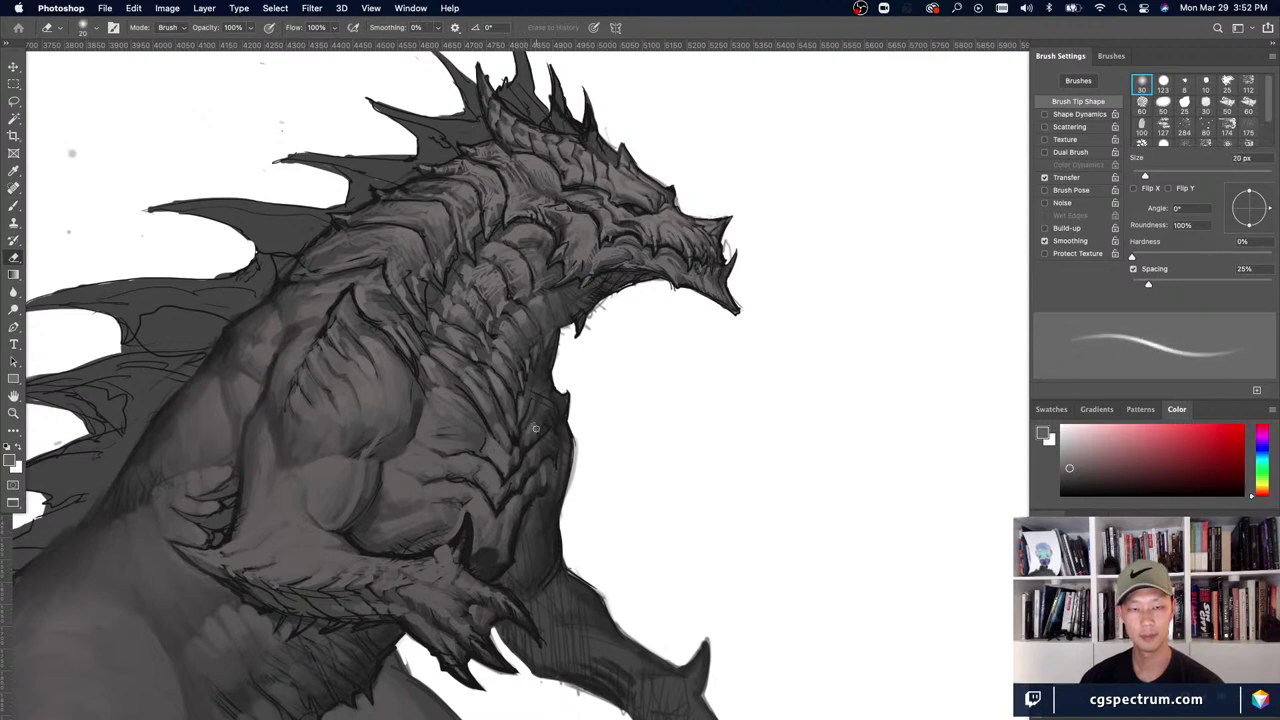
pyautogui.press(']')
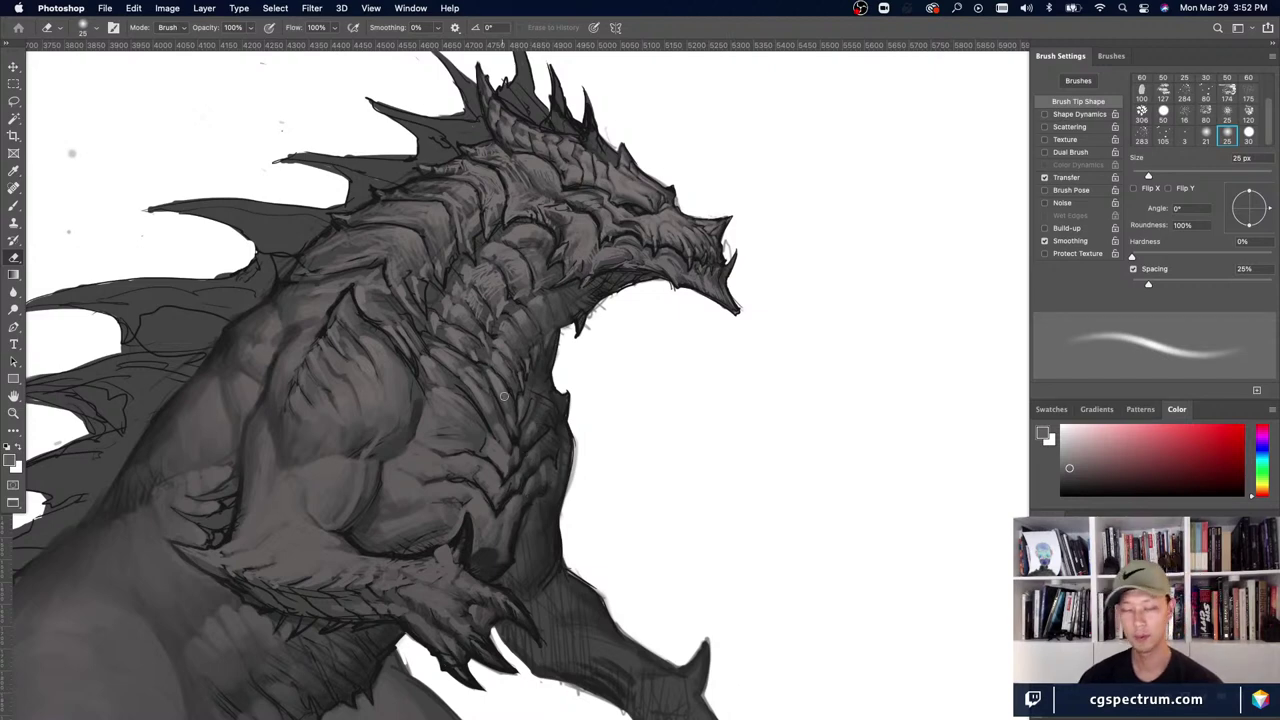
pyautogui.press('b')
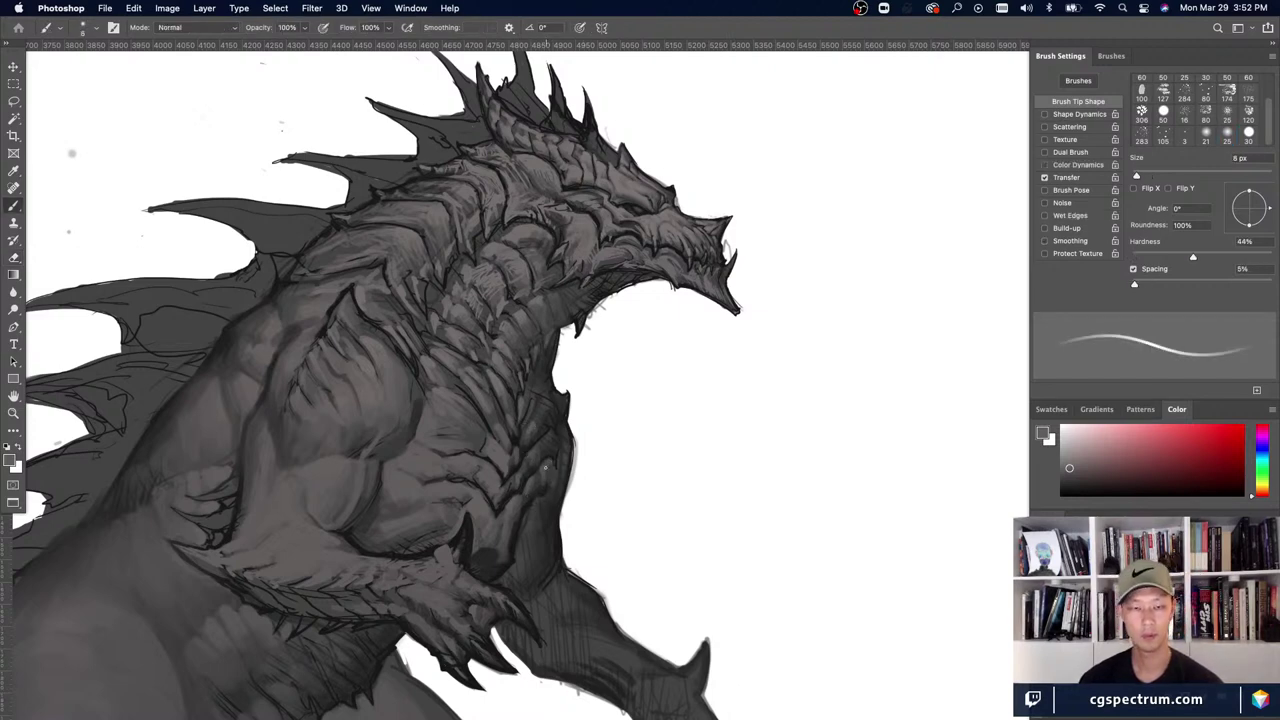
pyautogui.press('super+minus')
pyautogui.press('super+minus')
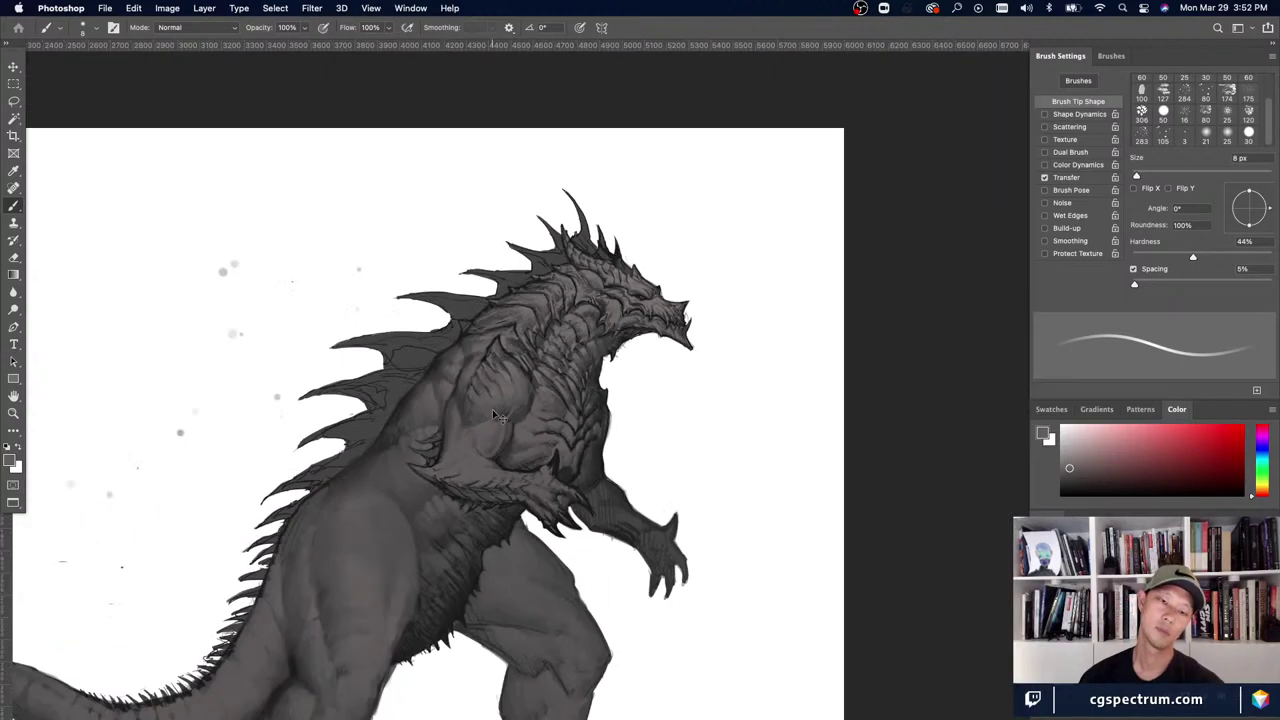
# - Examine the shaded chest, arms and overall silhouette of the creature from close-up and at full-figure distance
pyautogui.press('super+equal')
pyautogui.press('super+equal')
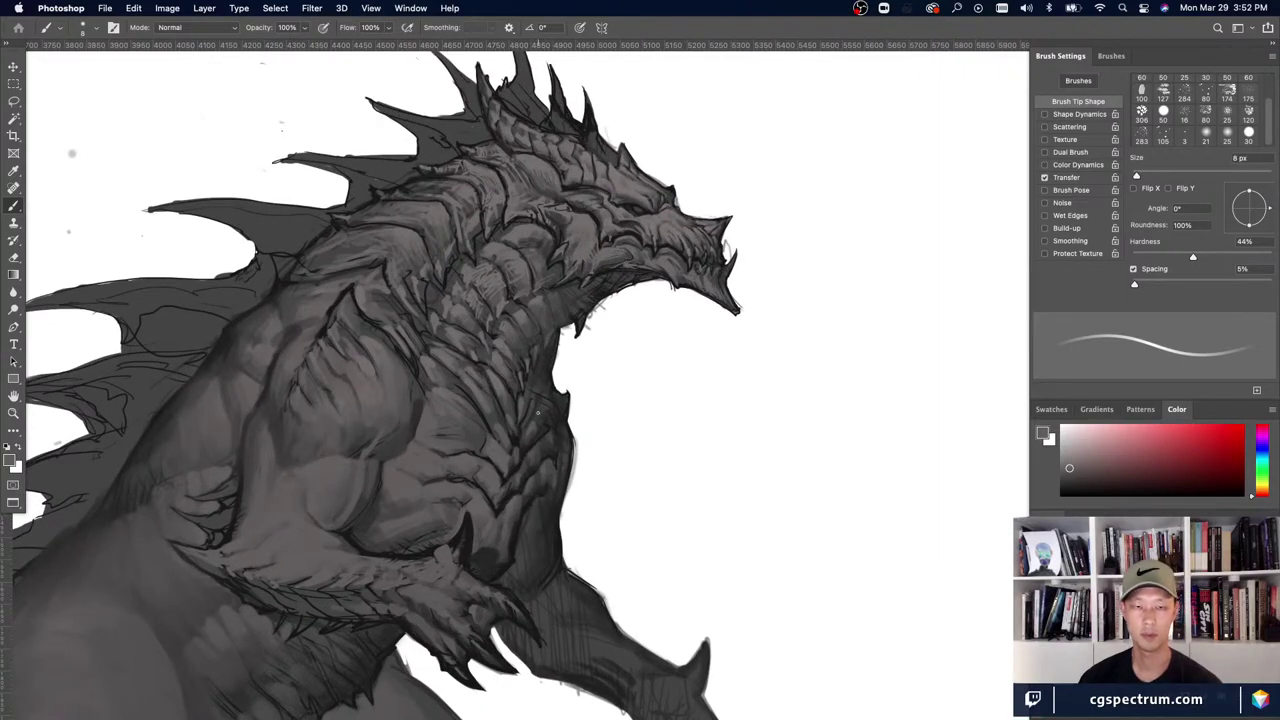
pyautogui.press('h')
pyautogui.click(505, 408)
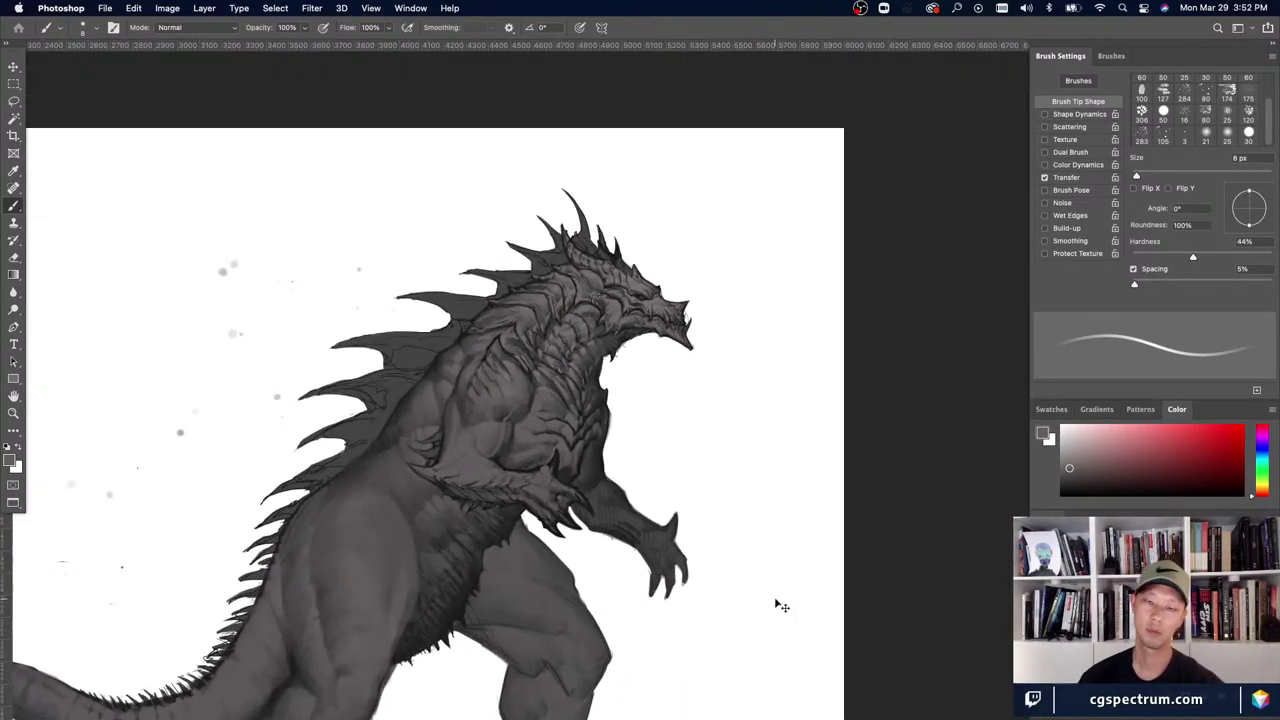
pyautogui.press('e')
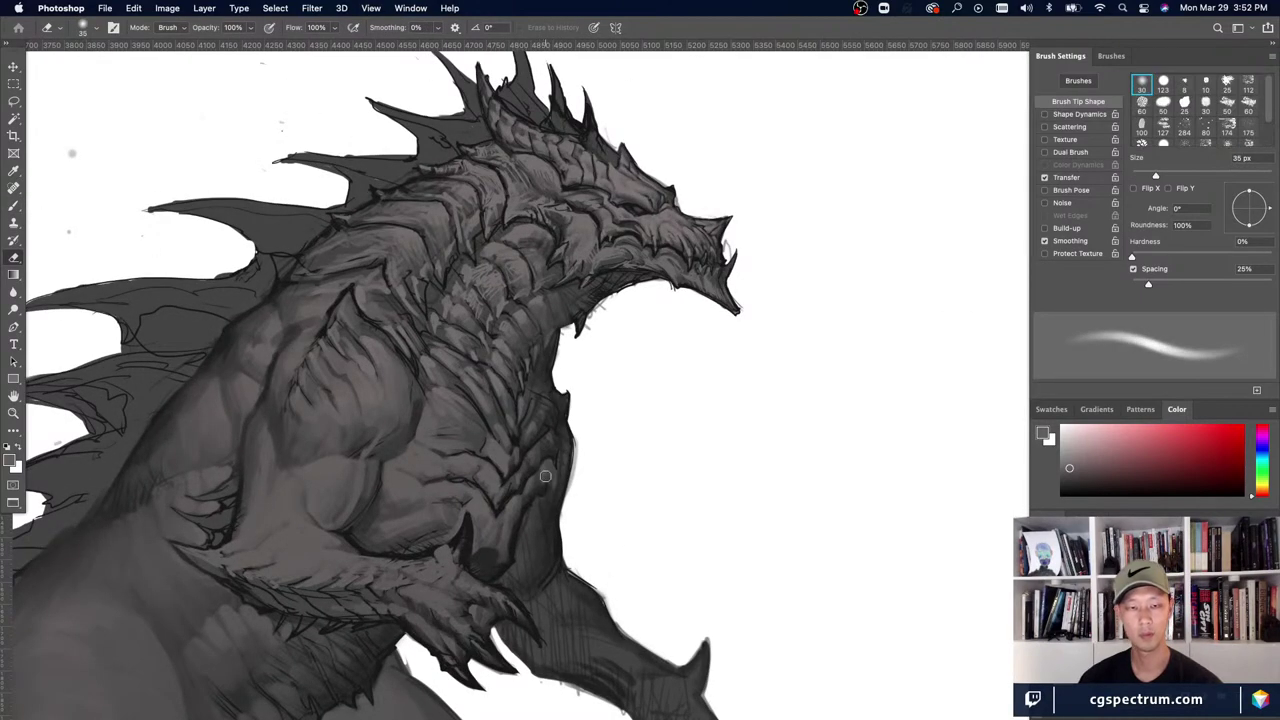
pyautogui.press('super+minus')
pyautogui.press('super+minus')
pyautogui.press('super+minus')
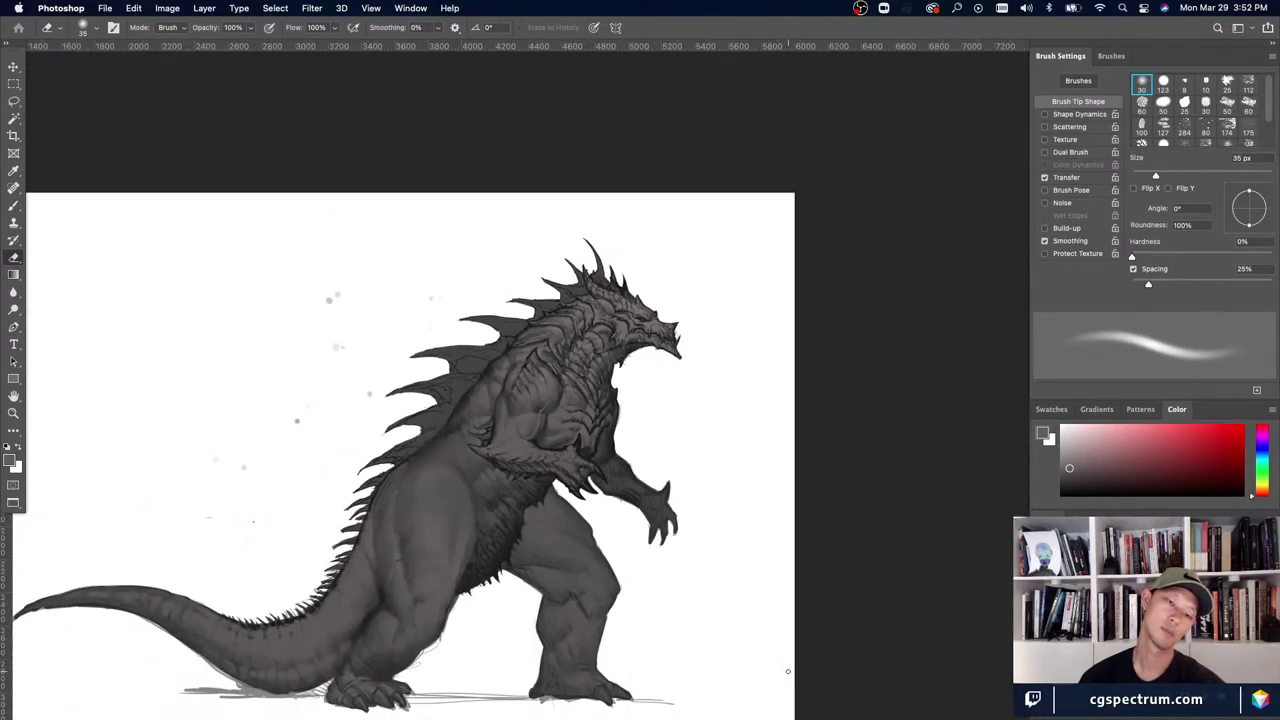
pyautogui.press('super+plus')
pyautogui.press('super+plus')
pyautogui.press('super+minus')
pyautogui.press('super+minus')
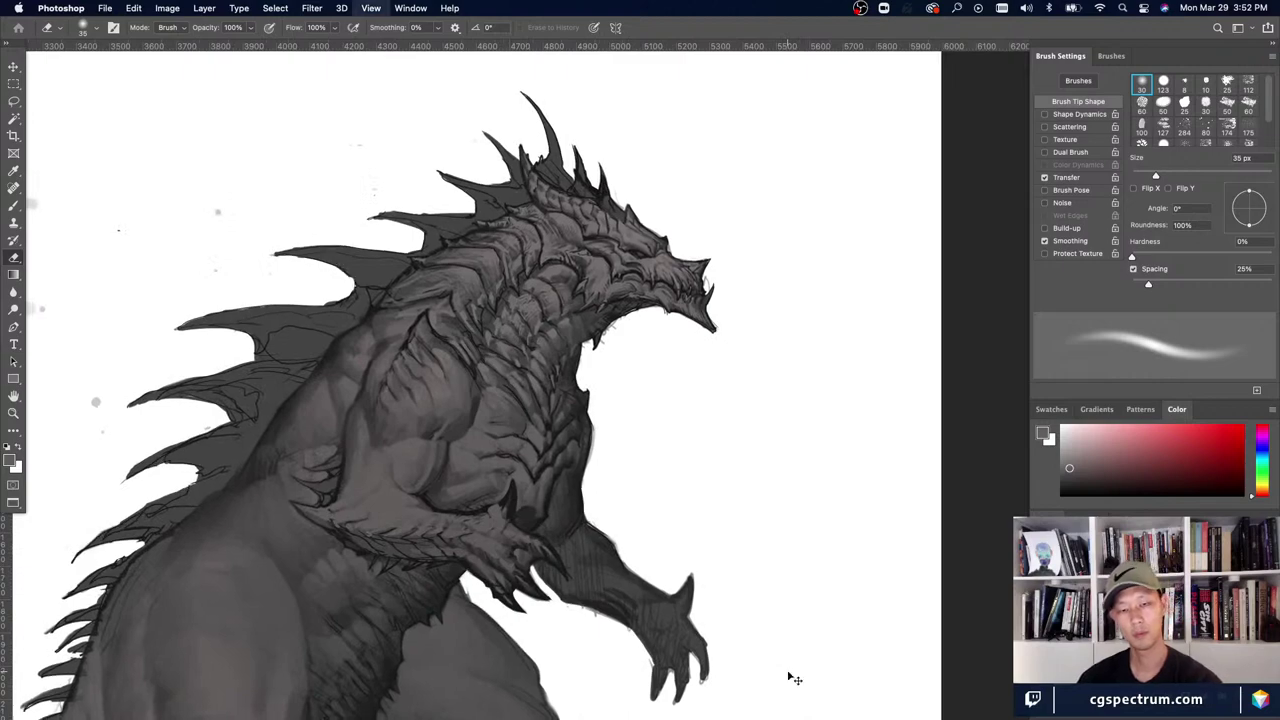
pyautogui.press('super+minus')
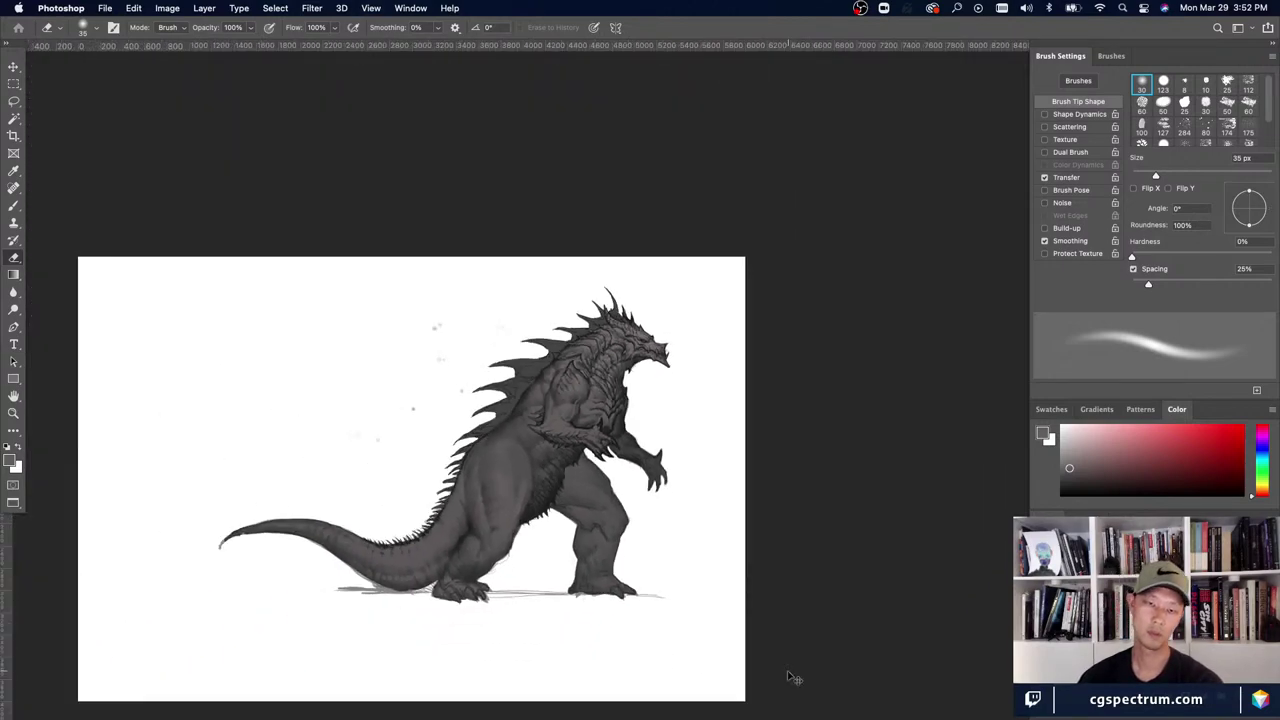
pyautogui.press('super+plus')
pyautogui.press('super+plus')
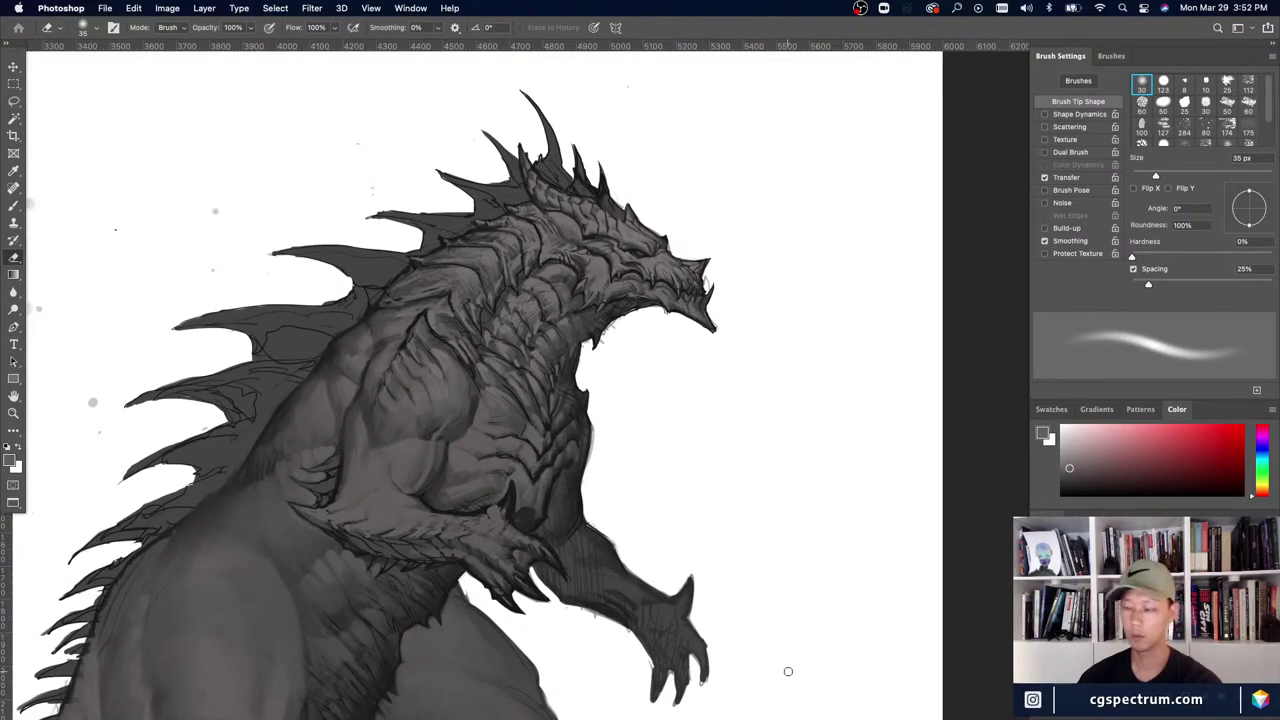
# - Reinforce the outer contour of the throat and far-side chest with near-black brush strokes, reducing the size from 9 to 6 px
pyautogui.press('b')
pyautogui.press('x')
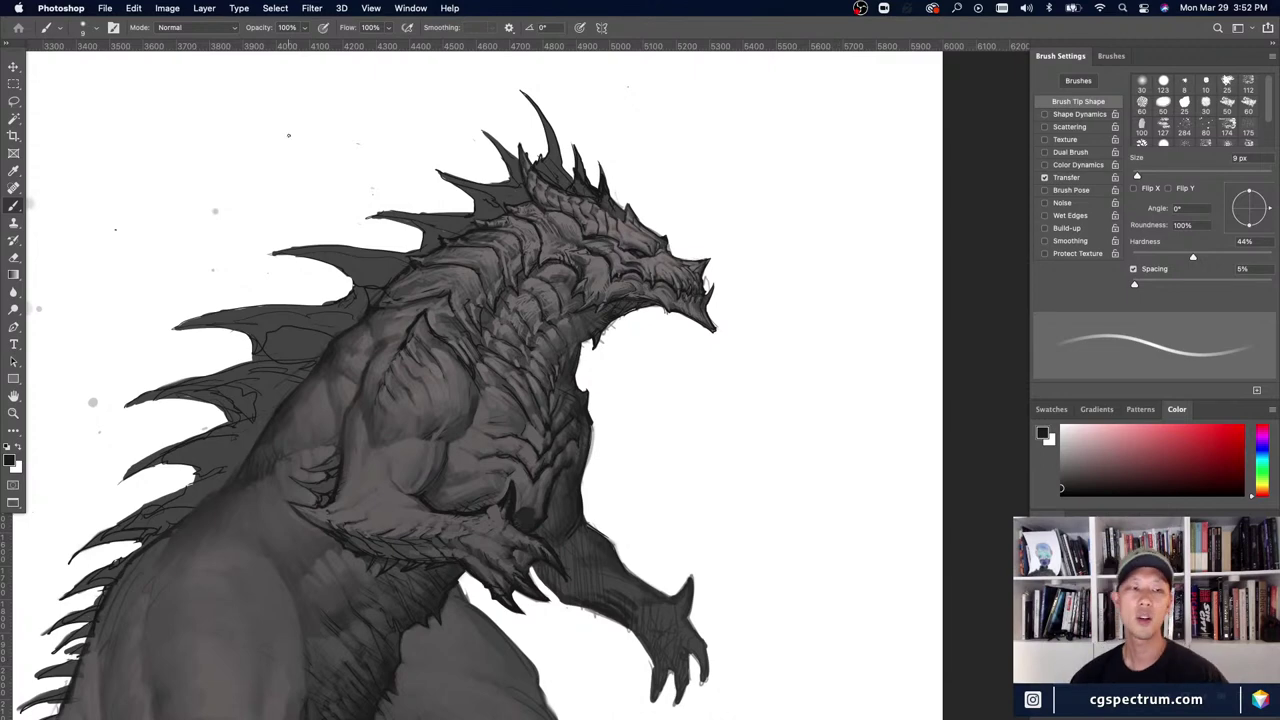
pyautogui.moveTo(581, 647); pyautogui.dragTo(591, 594)
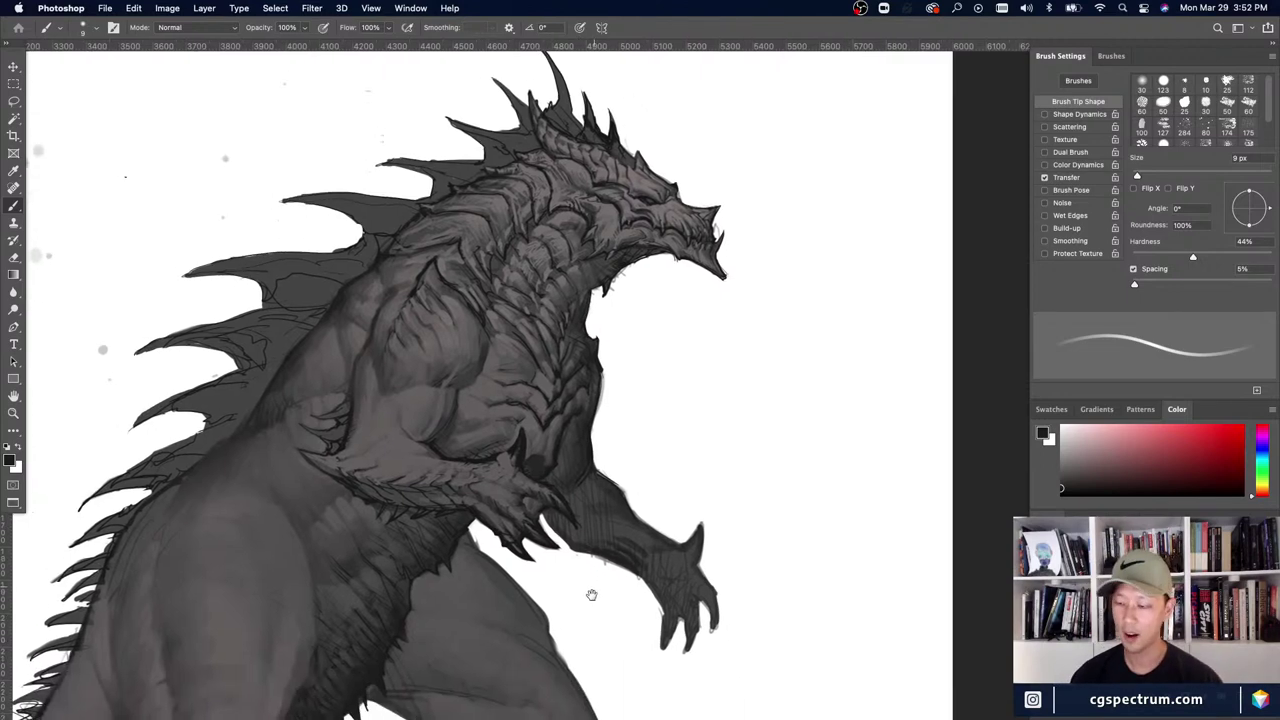
pyautogui.press('super+plus')
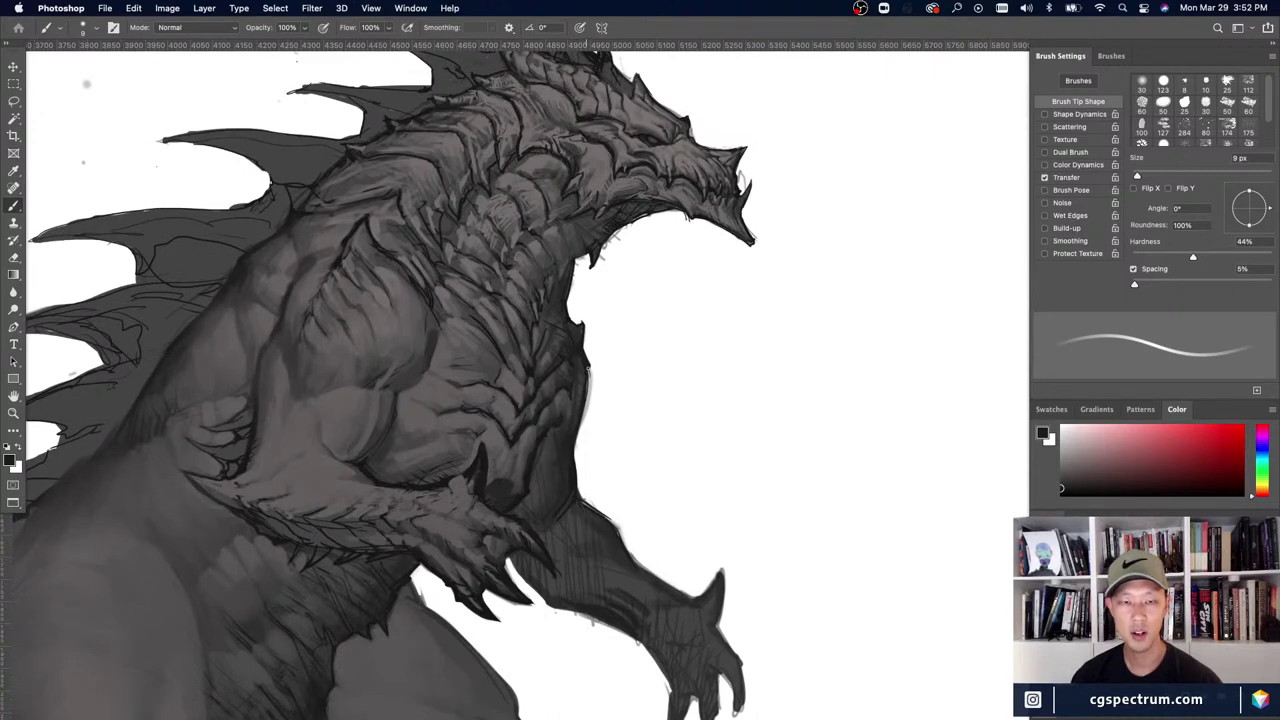
pyautogui.moveTo(588, 369); pyautogui.dragTo(582, 423)
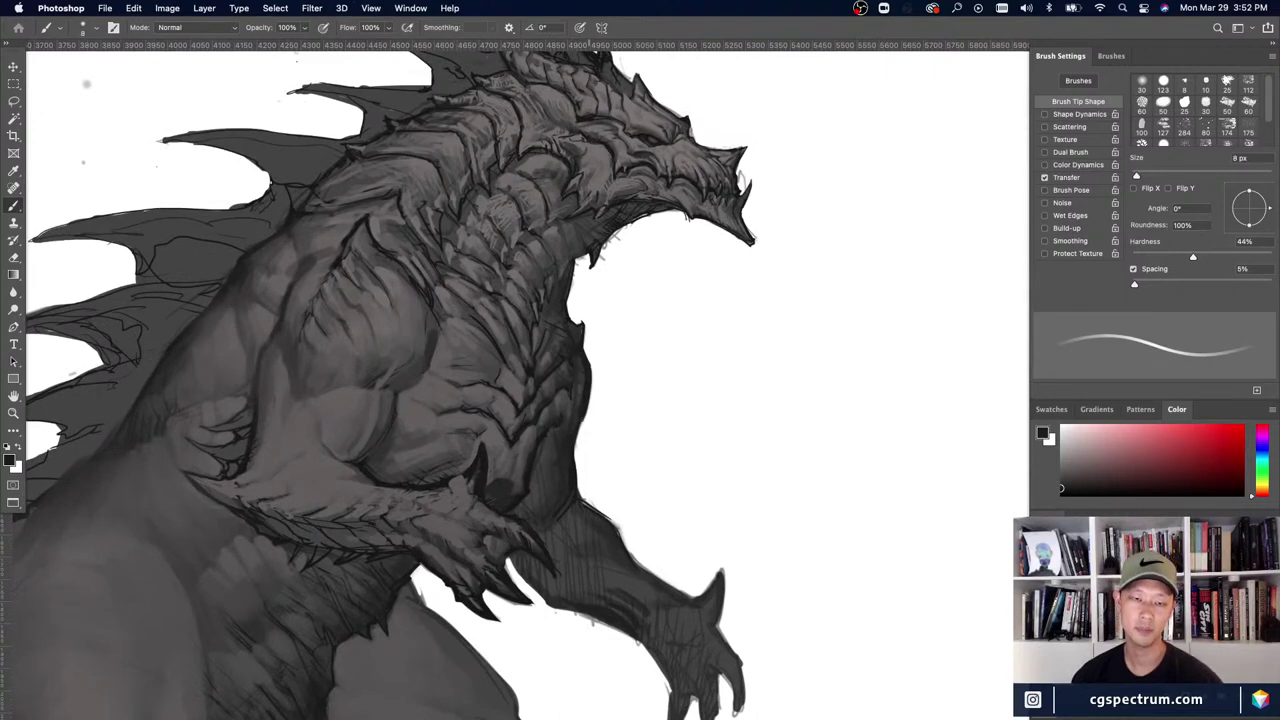
pyautogui.press('[')
pyautogui.moveTo(591, 365); pyautogui.dragTo(586, 402)
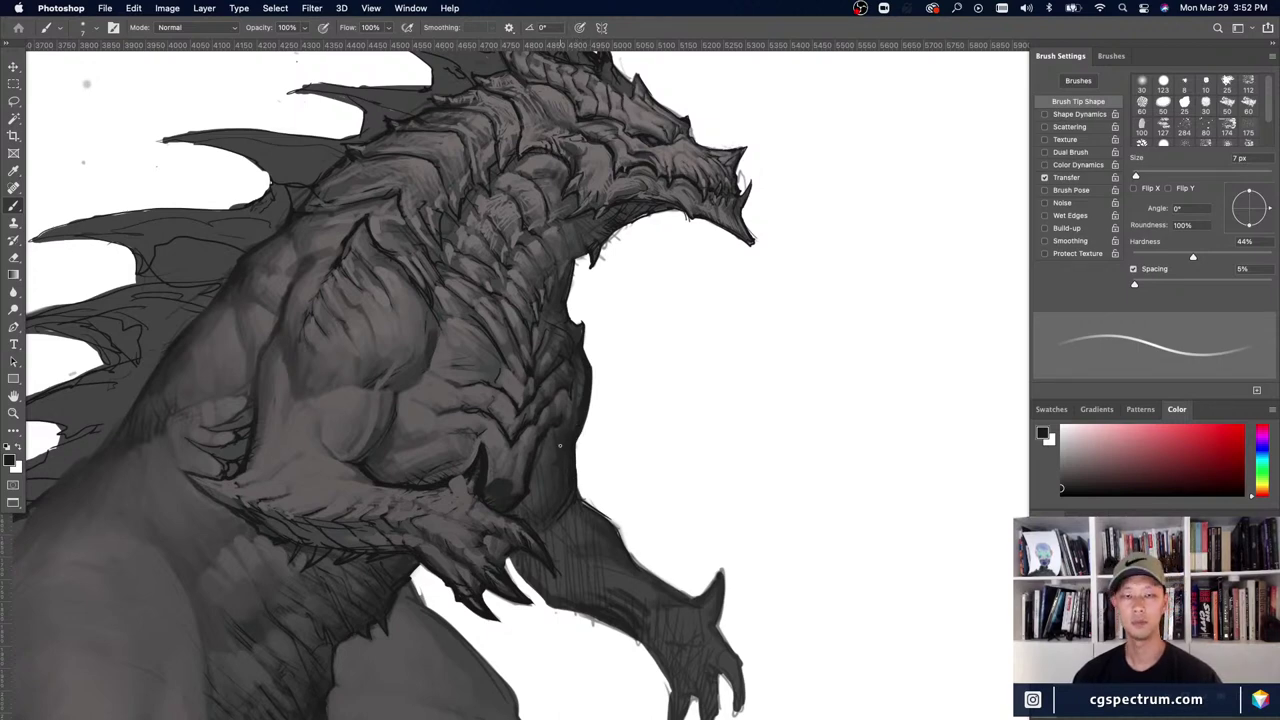
pyautogui.press('super+minus')
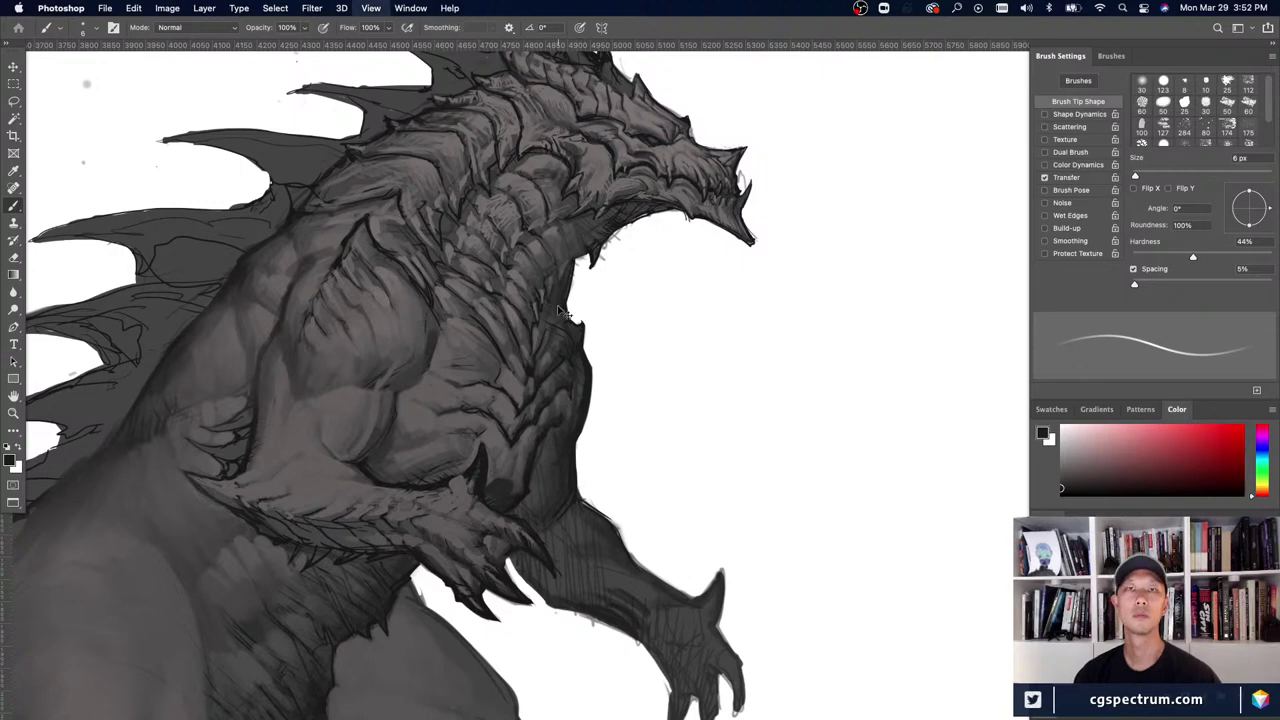
pyautogui.press('super+minus')
pyautogui.press('super+plus')
pyautogui.press('super+plus')
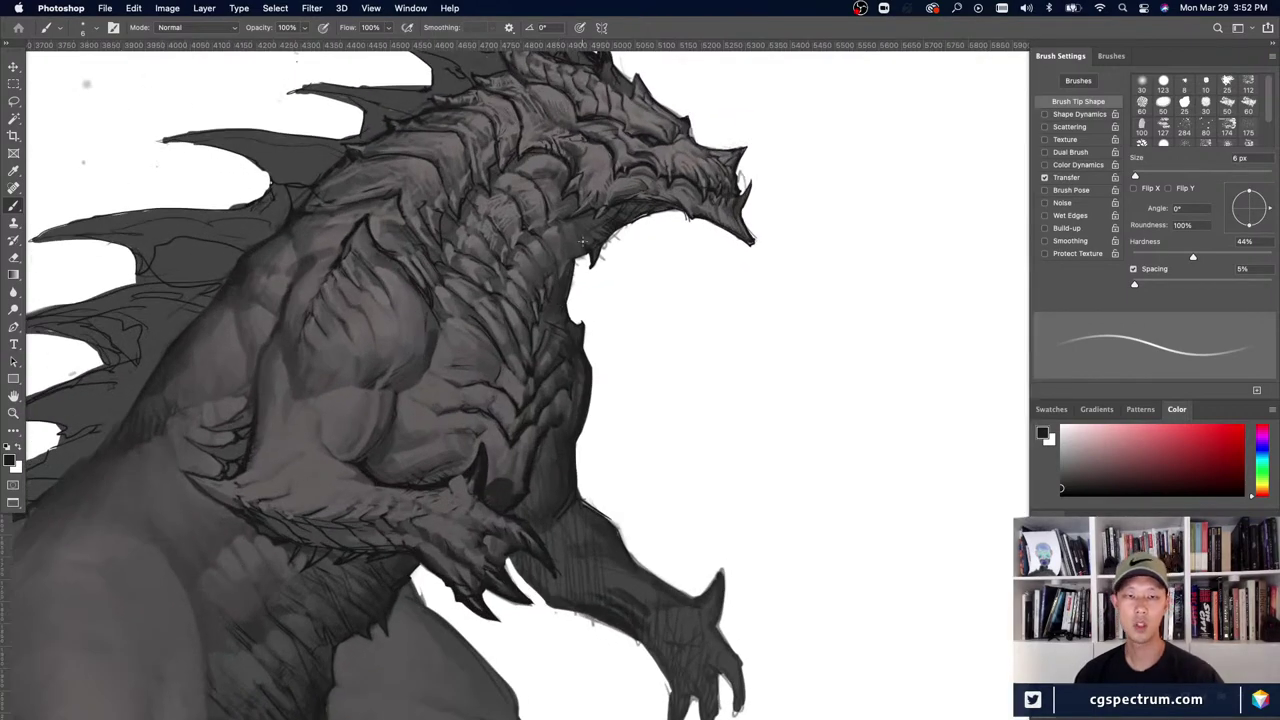
# - Clean up the silhouette edge around the throat and beneath the jaw with white at 9 to 10 px
pyautogui.press('x')
pyautogui.press(']')
pyautogui.press(']')
pyautogui.press(']')
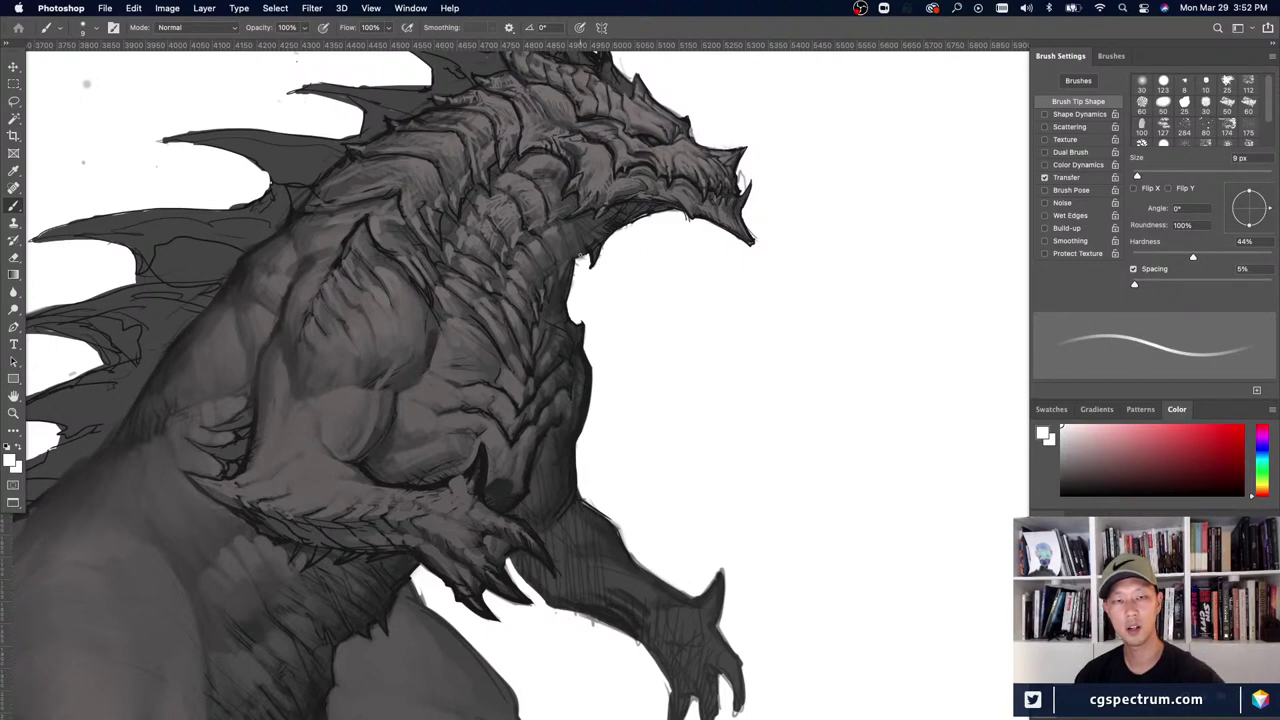
pyautogui.press(']')
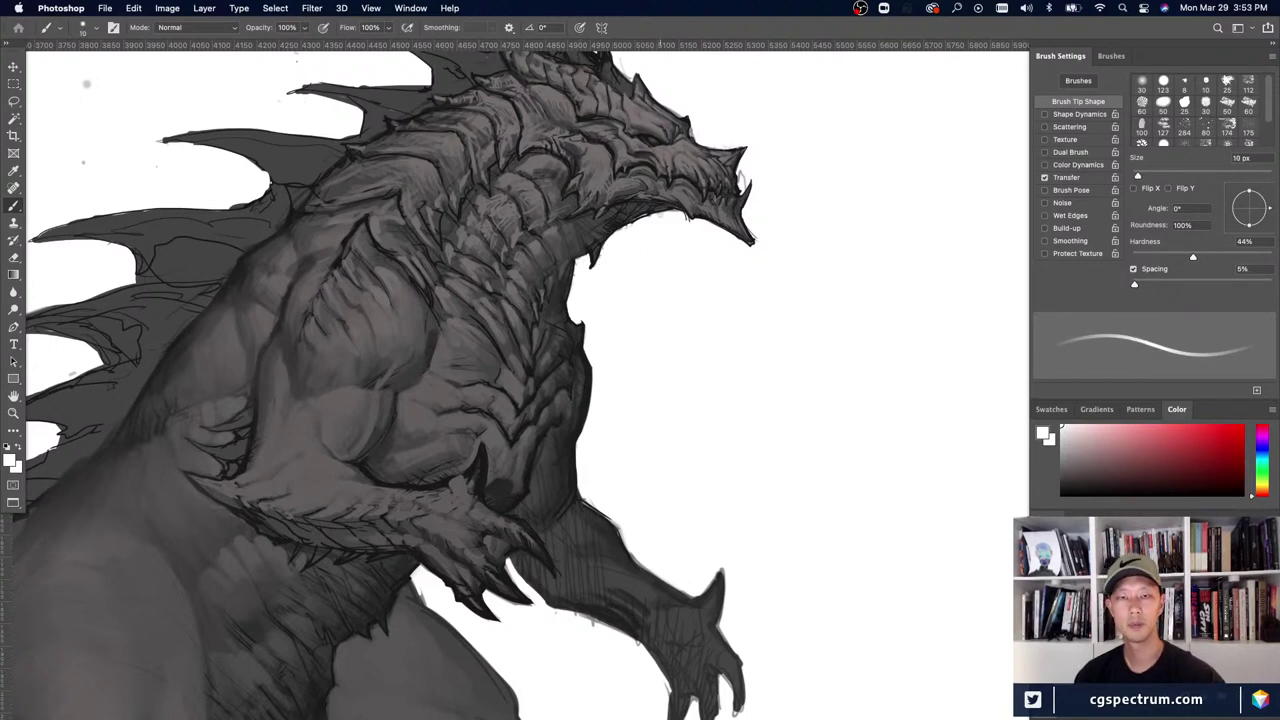
pyautogui.press('super+minus')
pyautogui.press('super+minus')
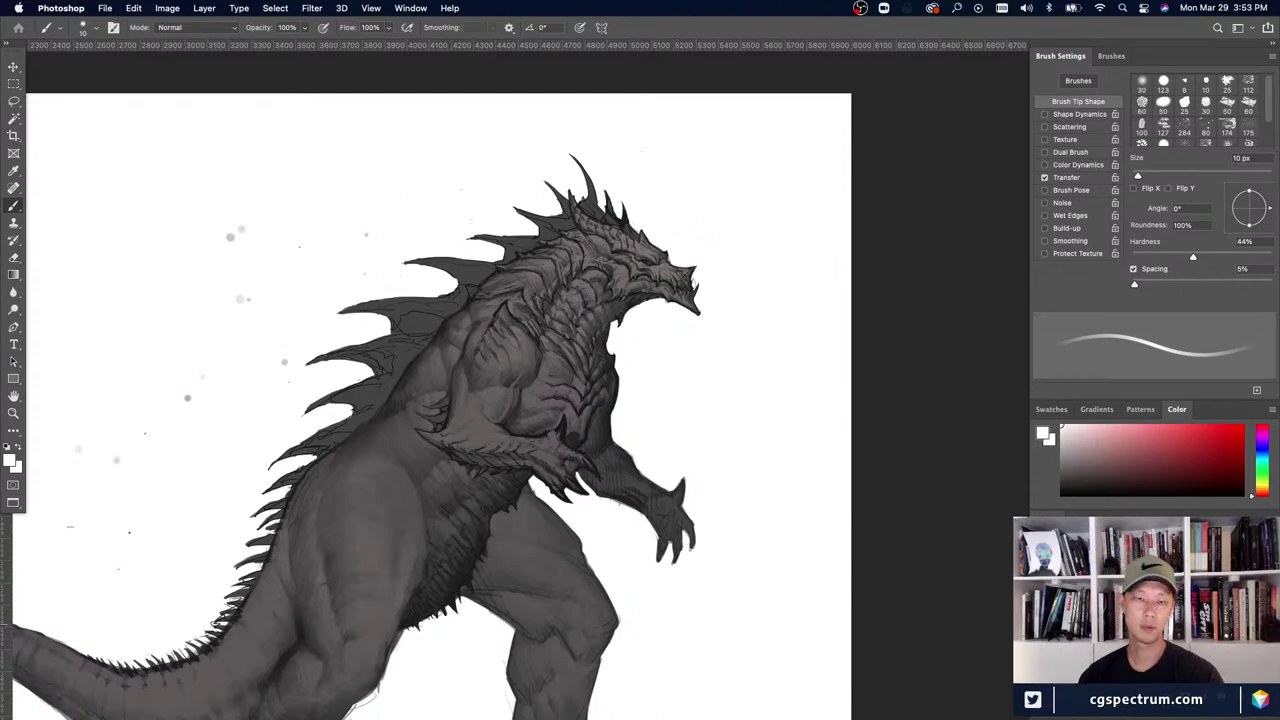
pyautogui.press('super+minus')
pyautogui.press('super+minus')
pyautogui.press('super+plus')
pyautogui.press('super+plus')
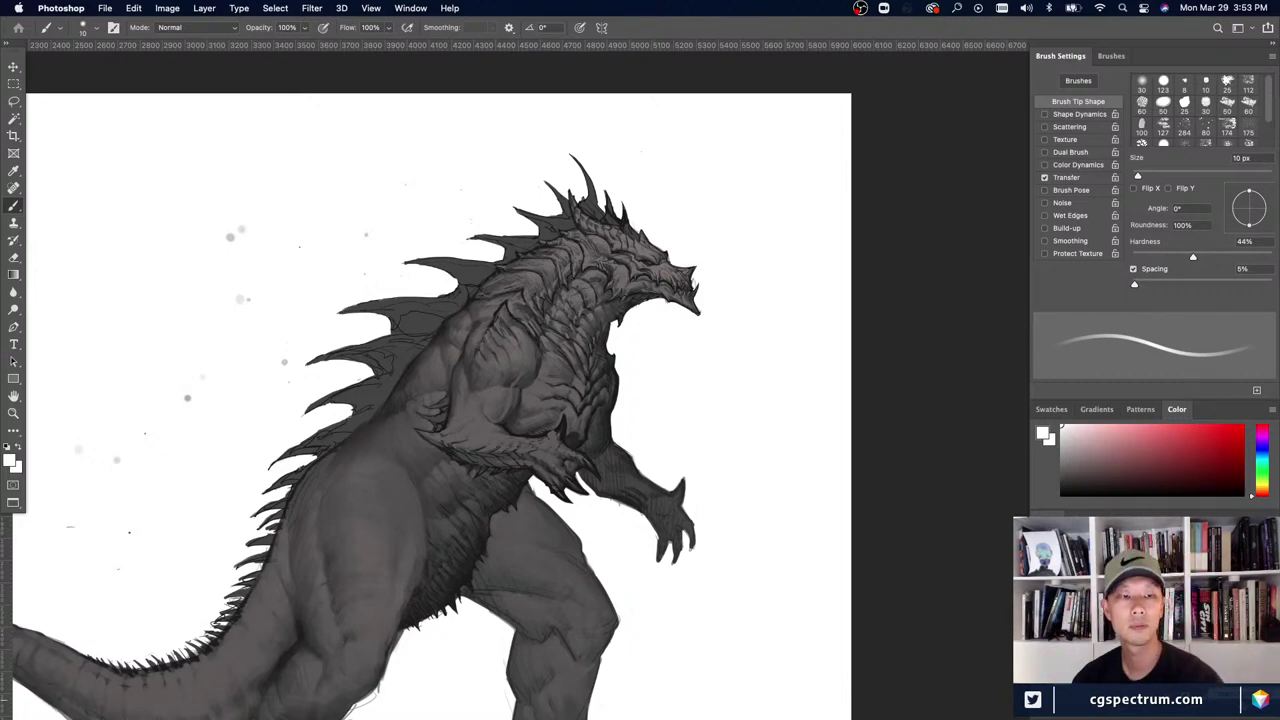
# - Darken the crease between the near upper arm and forearm with near-black at 7 px
pyautogui.scroll(-3, 480, 555)
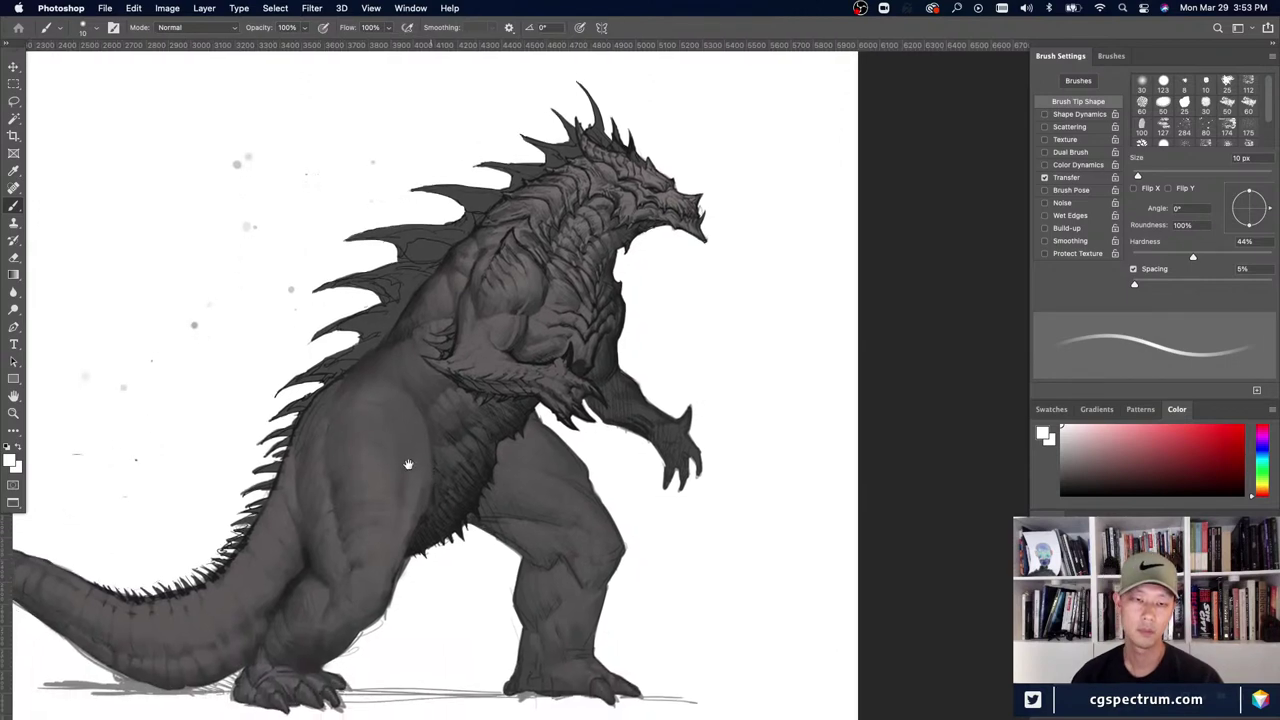
pyautogui.press('super+plus')
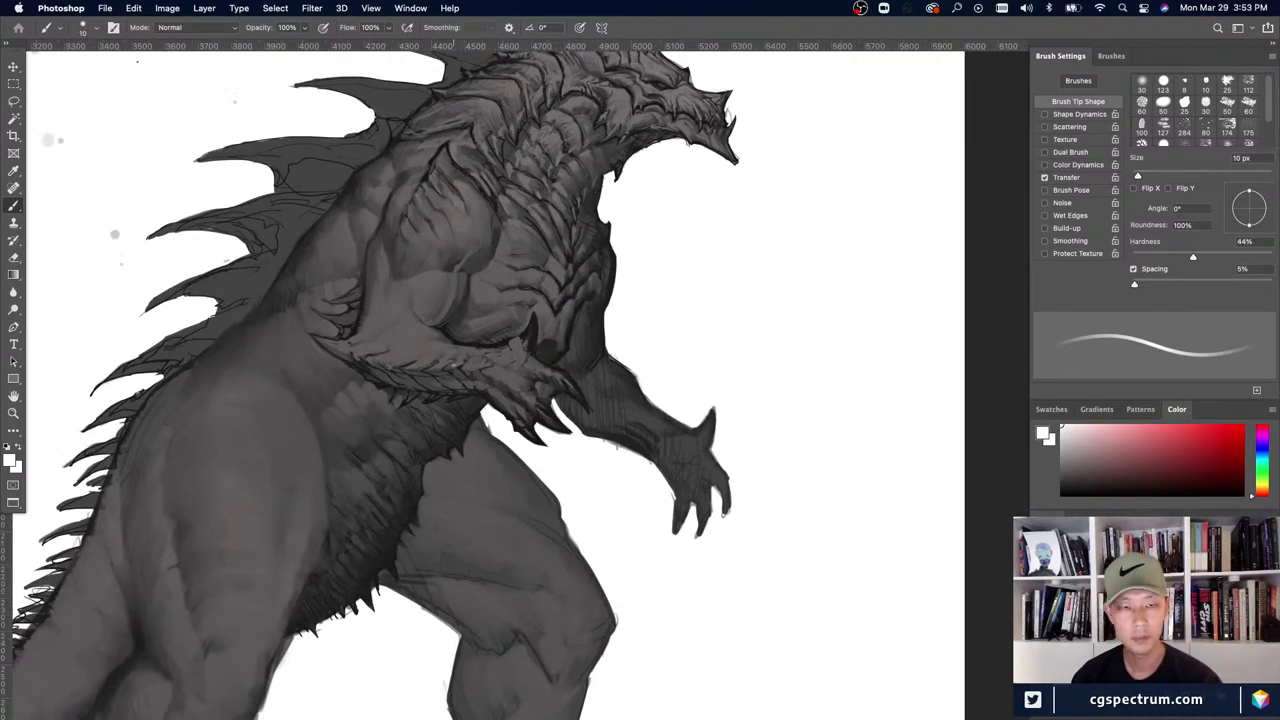
pyautogui.press('x')
pyautogui.press('[')
pyautogui.press('[')
pyautogui.press('[')
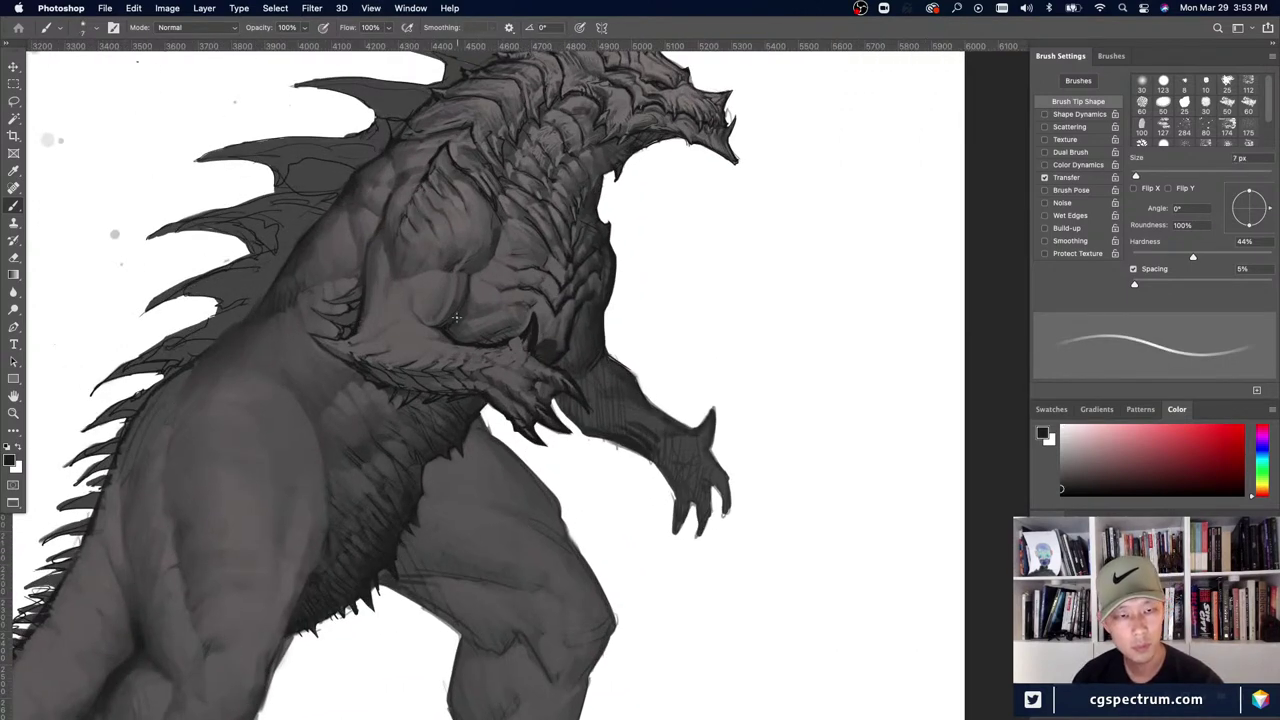
pyautogui.scroll(-3, 438, 311)
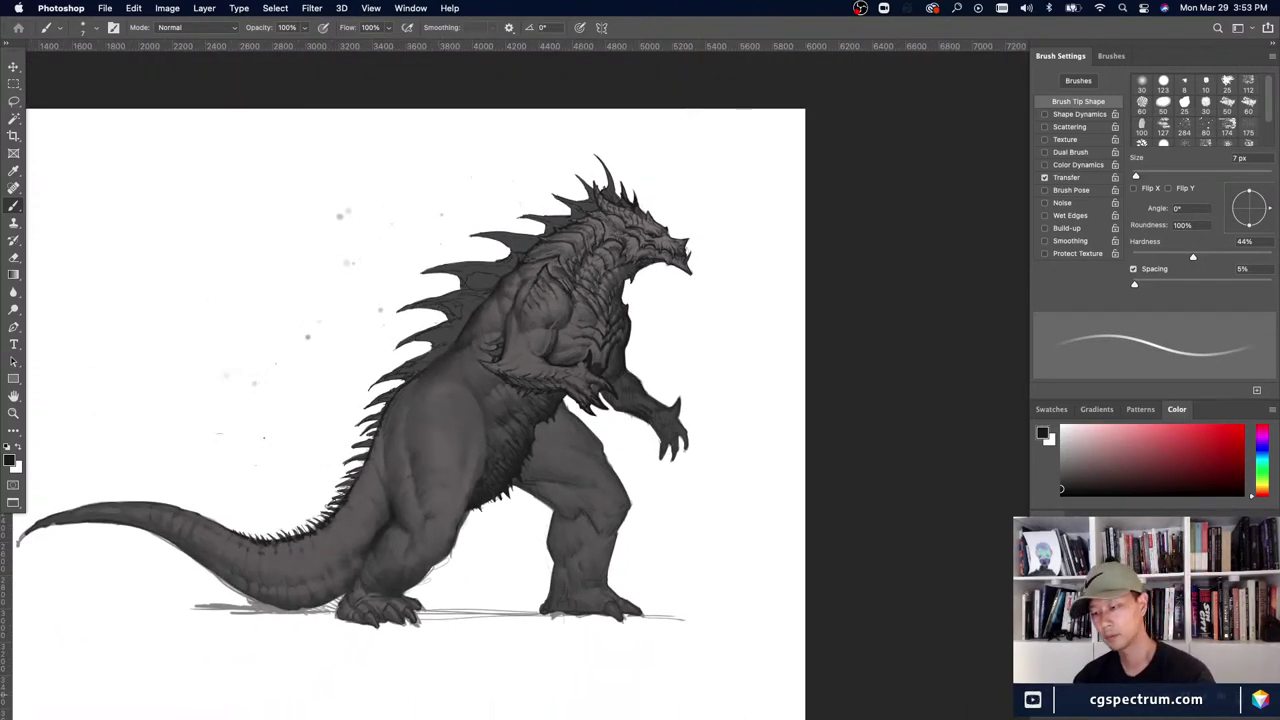
pyautogui.scroll(4, 608, 490)
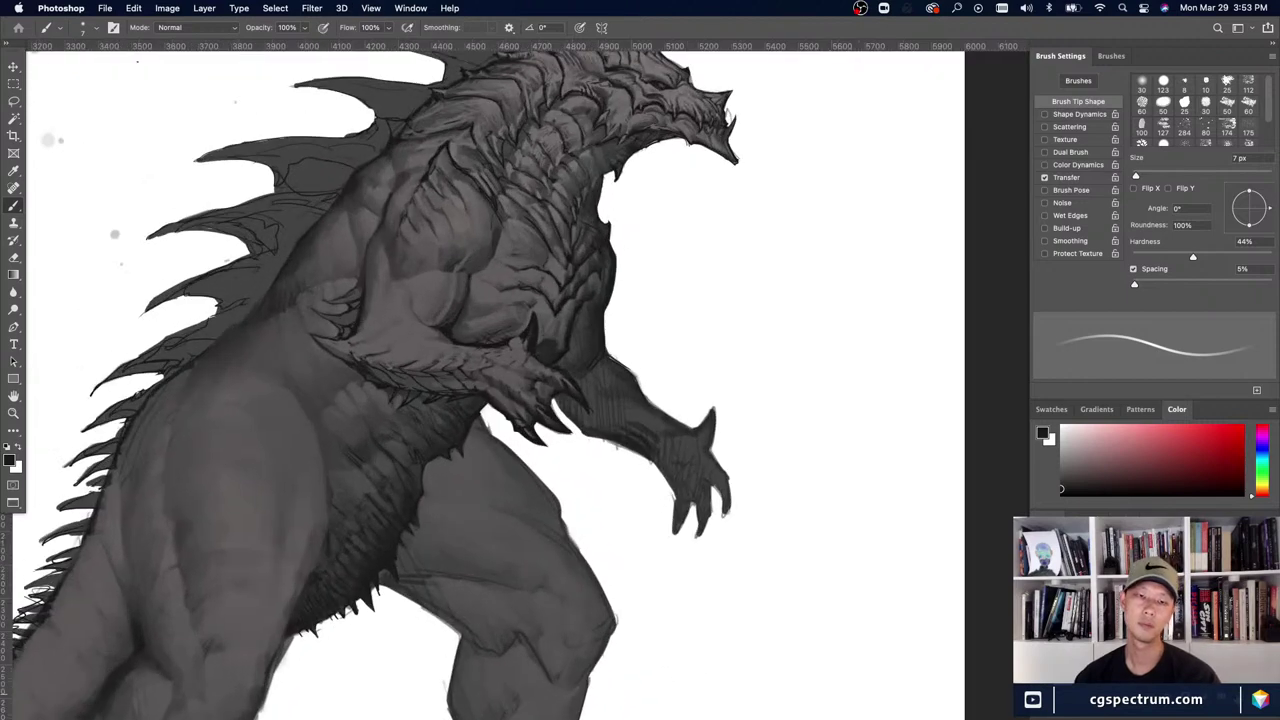
# - Sample a dark grey and touch up the lower chest beside the near hand's raised claw at 7 px
pyautogui.keyDown('alt'); pyautogui.click(610, 492); pyautogui.keyUp('alt')
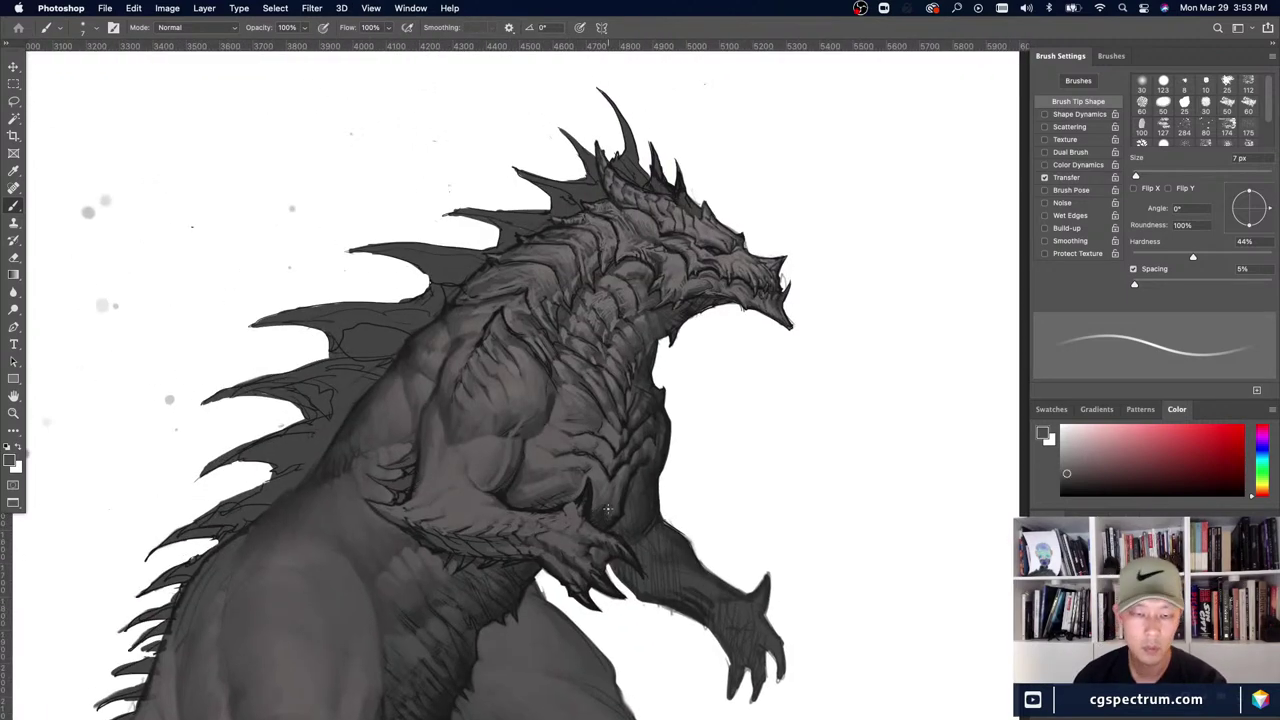
pyautogui.scroll(-3, 786, 672)
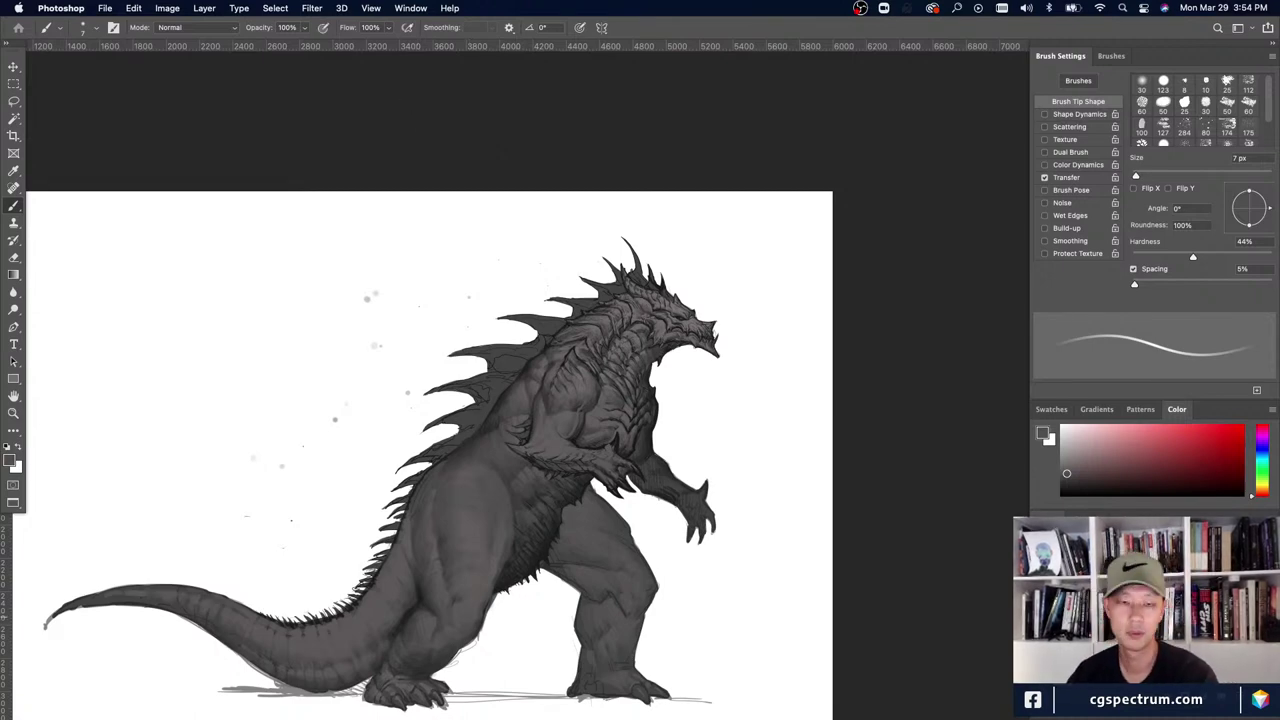
pyautogui.press('super+minus')
pyautogui.press('super+minus')
pyautogui.press('super+minus')
pyautogui.press('super+plus')
pyautogui.press('super+plus')
pyautogui.press('super+plus')
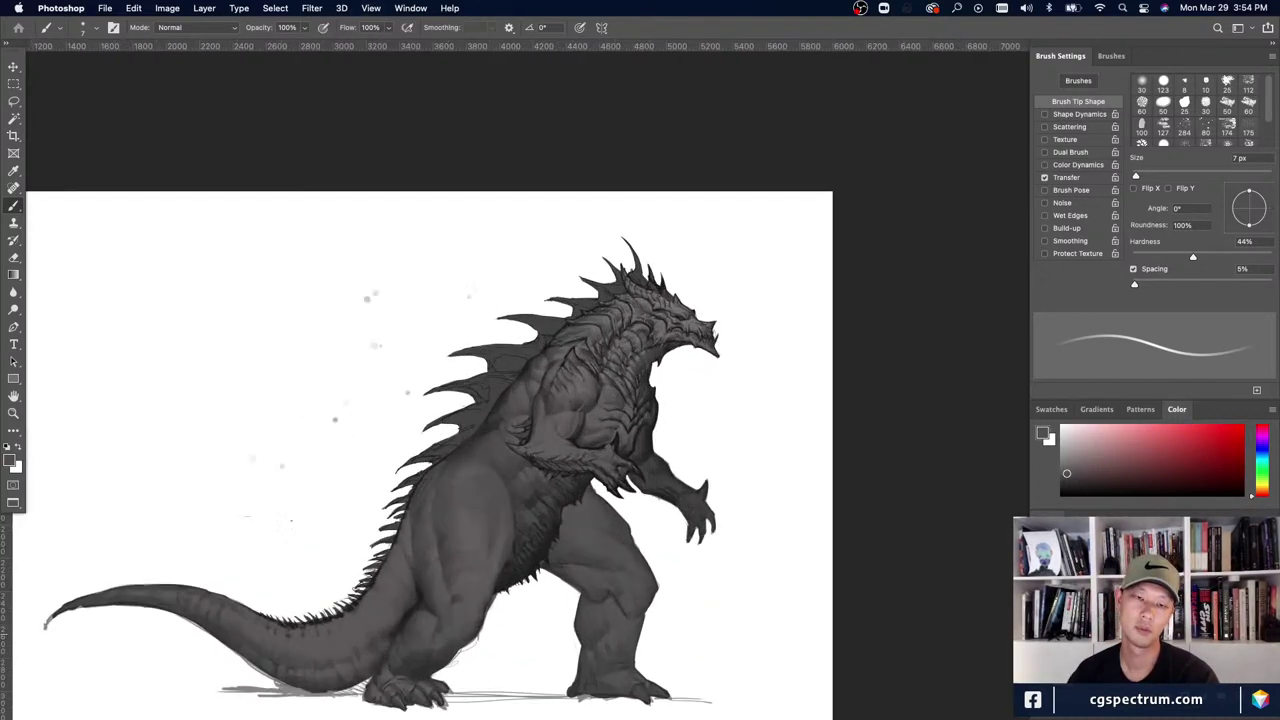
# - Sample near-black at the near elbow and shade the area behind the upper arm and around the elbow spikes at 25 px
pyautogui.press('super+plus')
pyautogui.moveTo(468, 508); pyautogui.dragTo(483, 471)
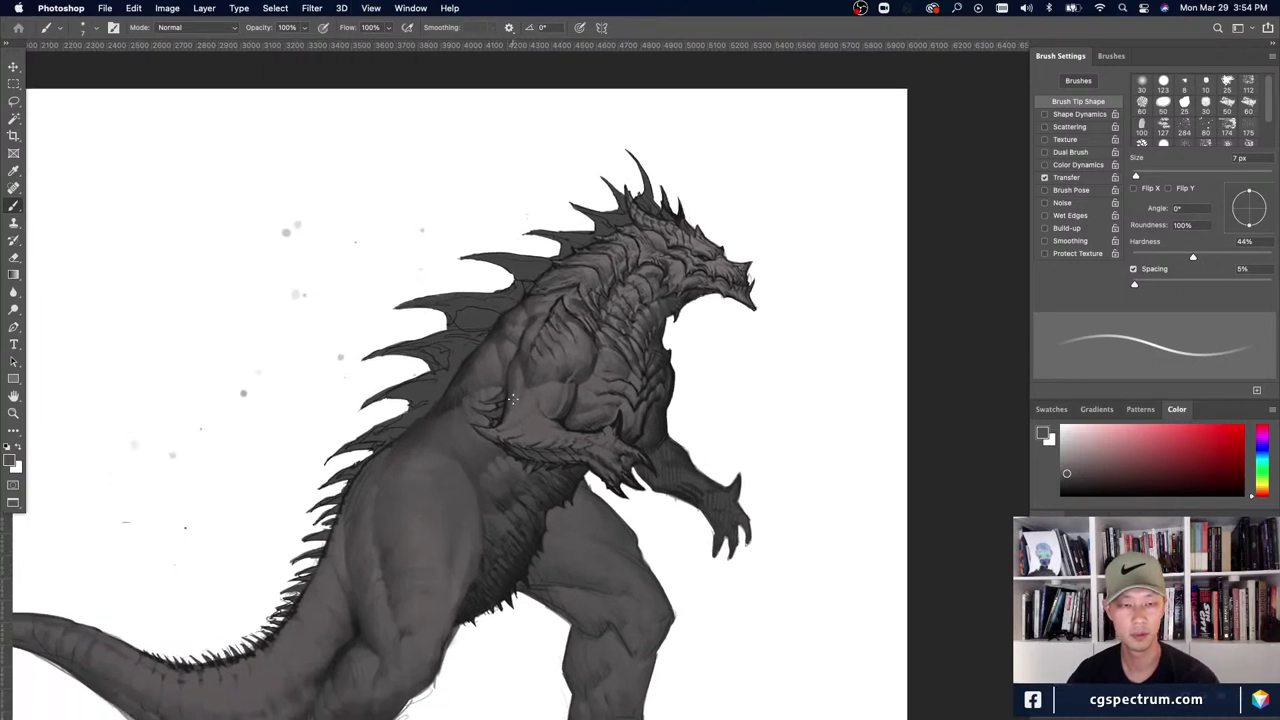
pyautogui.keyDown('alt'); pyautogui.click(502, 413); pyautogui.keyUp('alt')
pyautogui.press(']')
pyautogui.press(']')
pyautogui.press(']')
pyautogui.press(']')
pyautogui.press(']')
pyautogui.press(']')
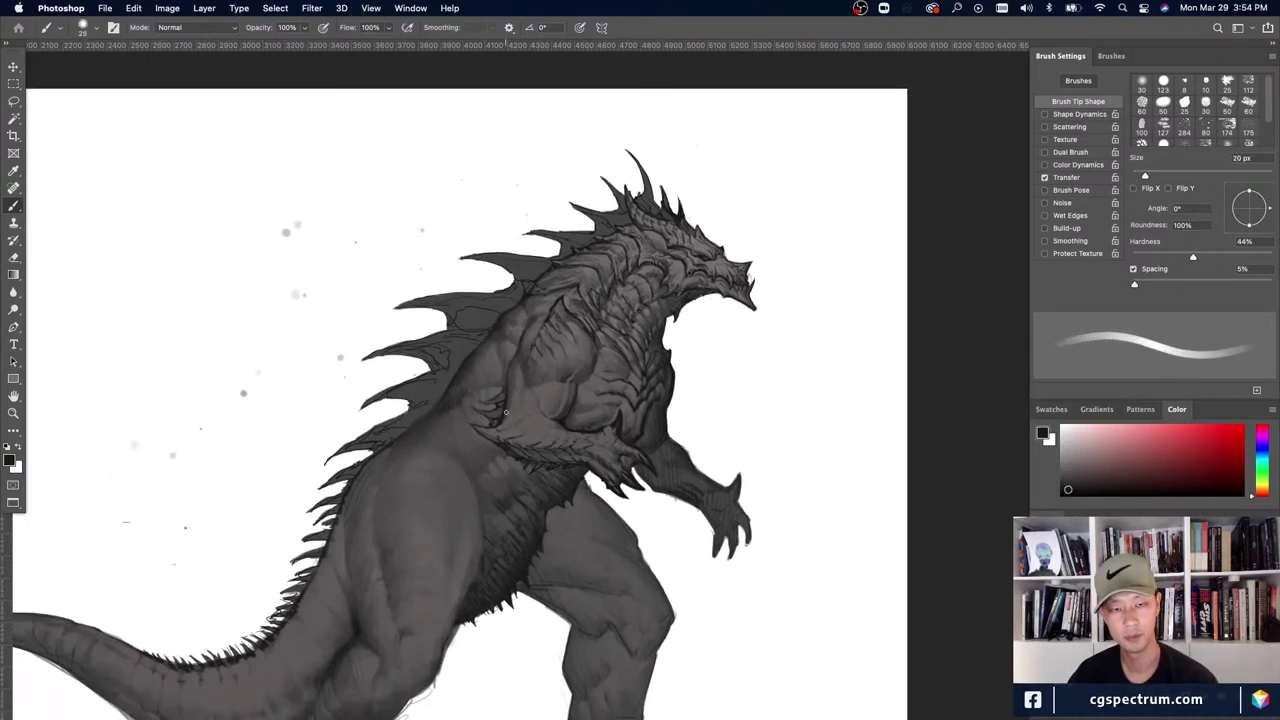
pyautogui.moveTo(521, 393)
pyautogui.mouseDown()
pyautogui.moveTo(515, 430)
pyautogui.moveTo(519, 381)
pyautogui.moveTo(488, 414)
pyautogui.mouseUp()
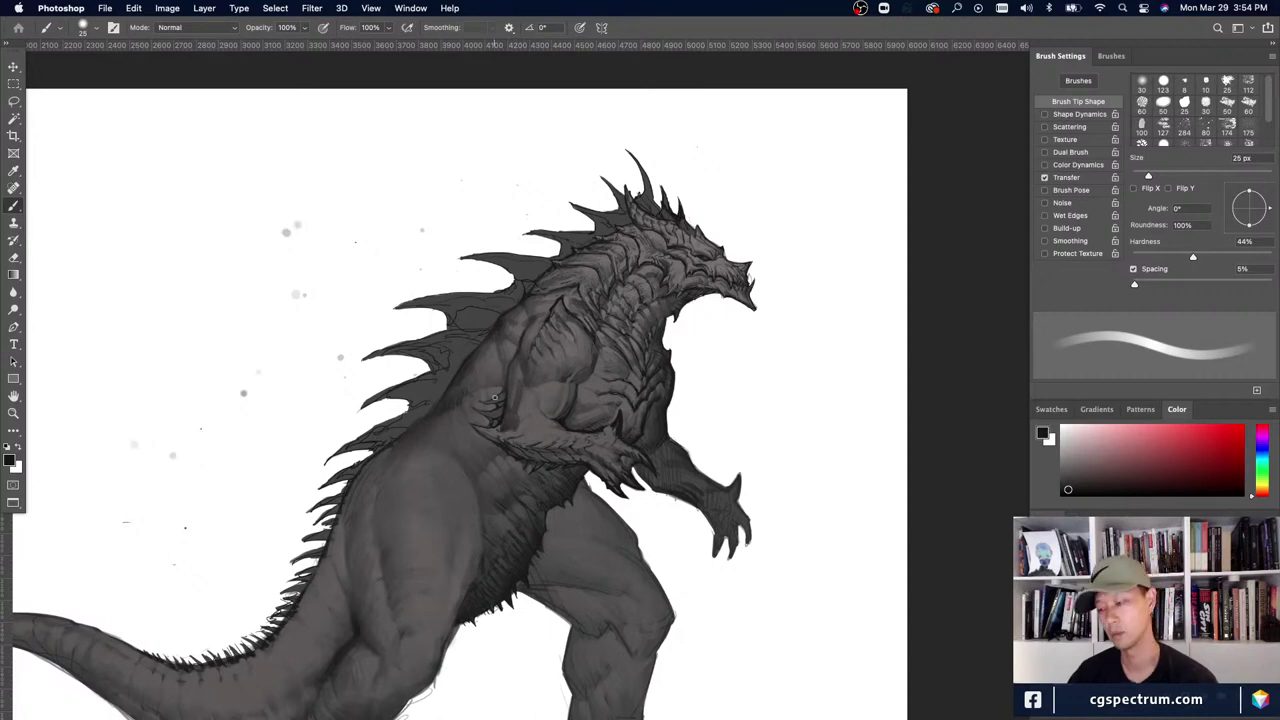
# - Soften the dark shading around the near elbow and forearm with a 0% hardness eraser at 35 to 50 px
pyautogui.press('e')
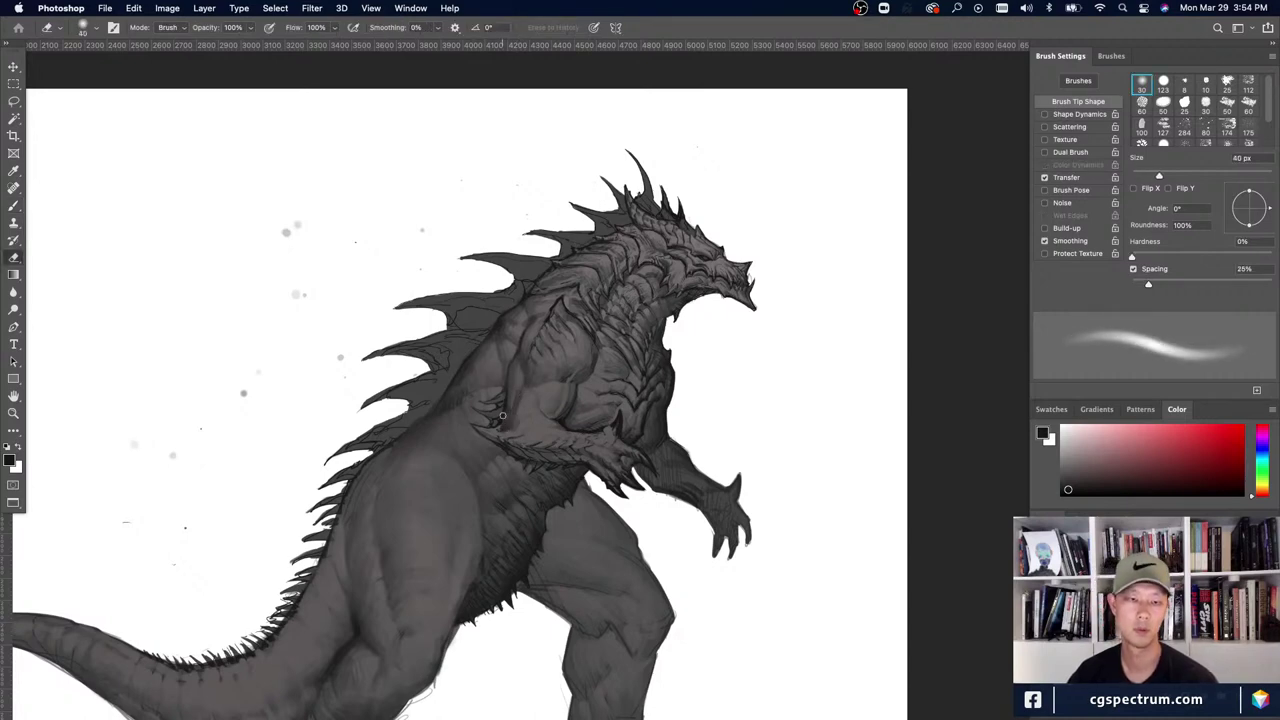
pyautogui.press('[')
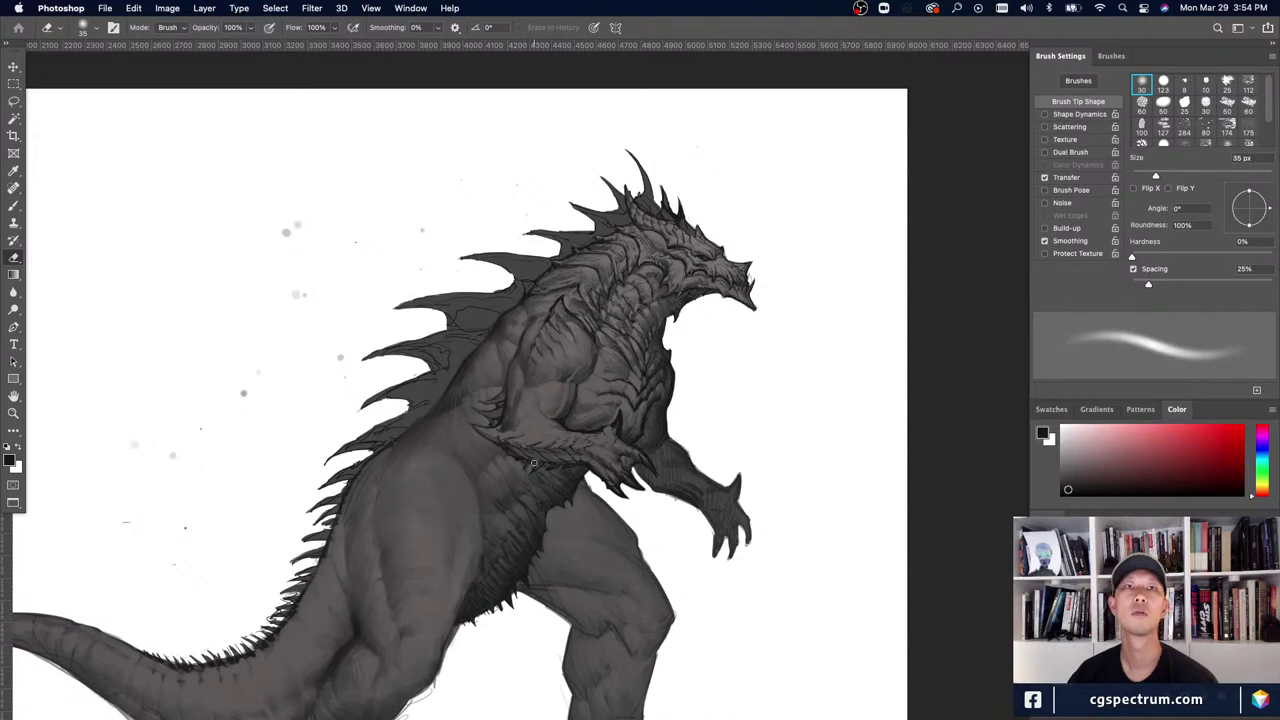
pyautogui.press(']')
pyautogui.press(']')
pyautogui.press(']')
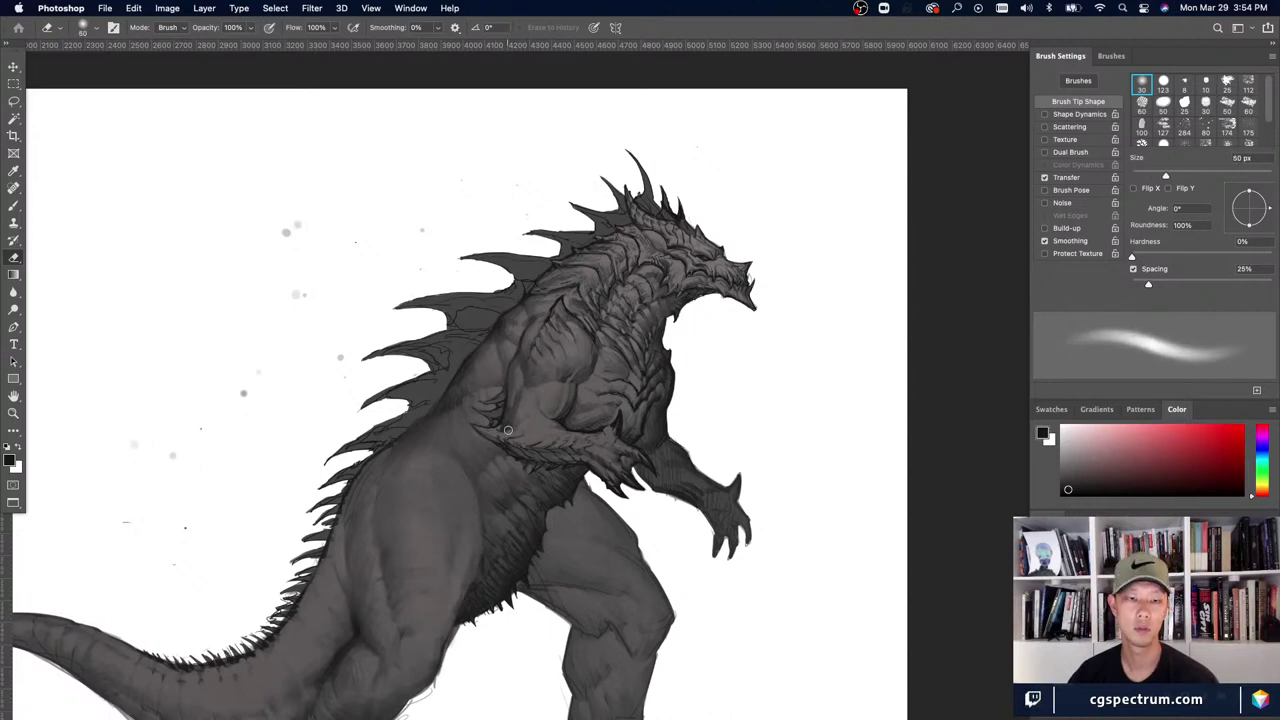
pyautogui.press('super+minus')
pyautogui.press('super+minus')
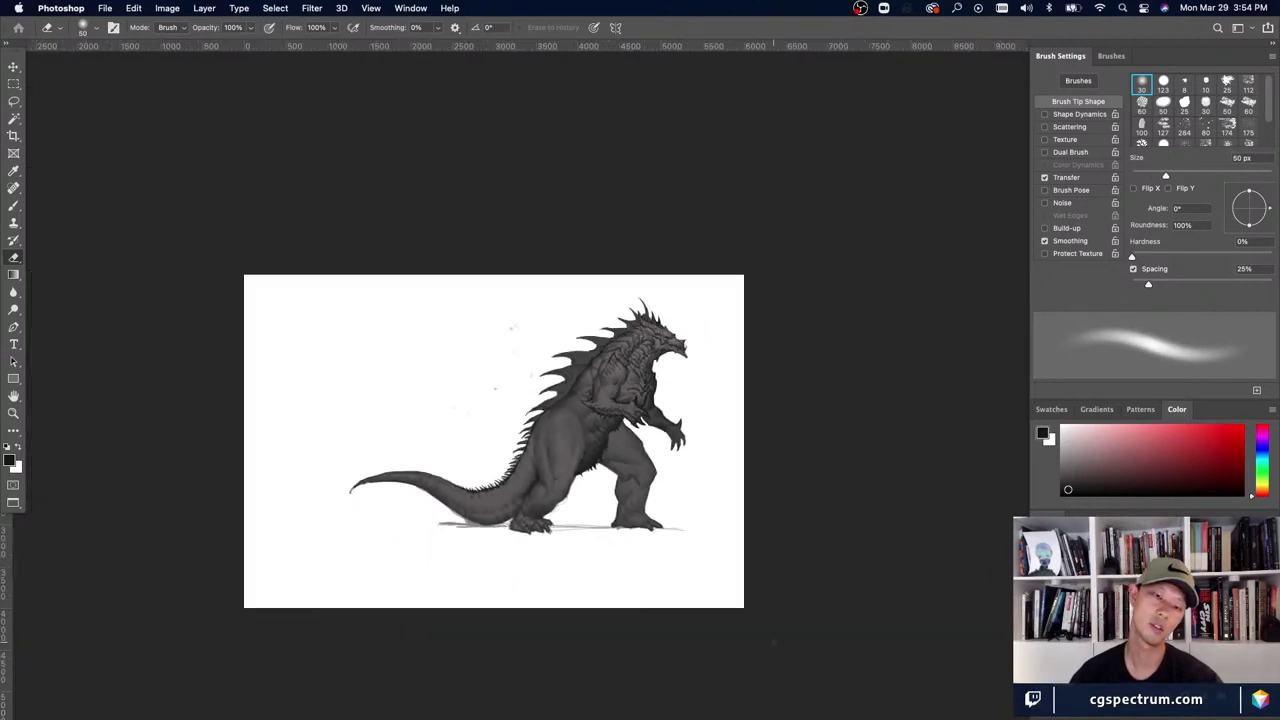
pyautogui.press('super+plus')
pyautogui.press('super+plus')
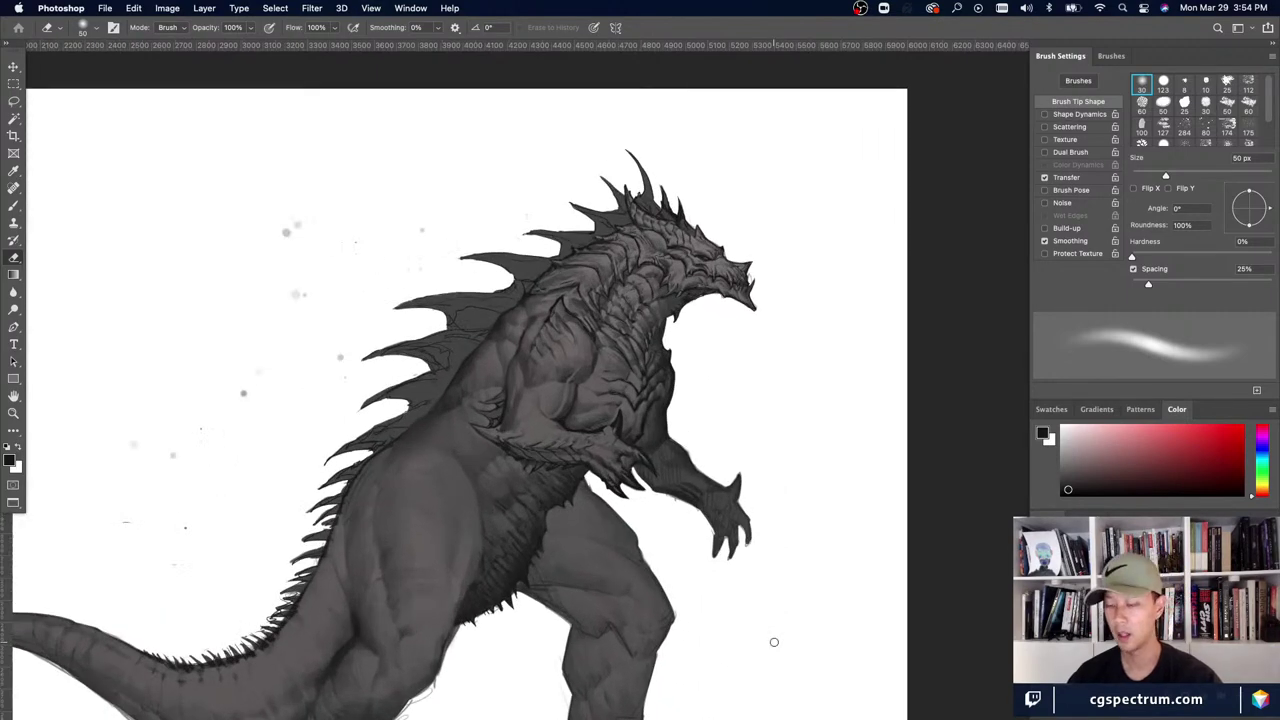
pyautogui.press('b')
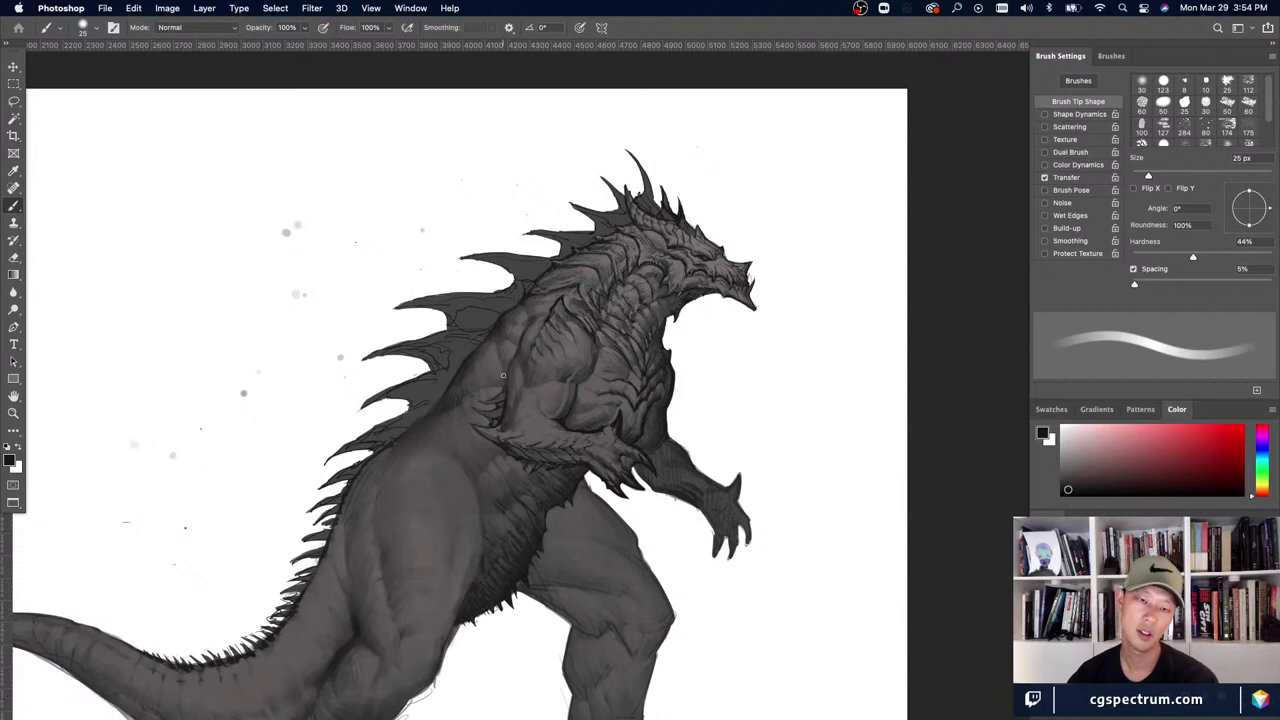
# - Sample dark greys from the near arm and shade the forearm muscle below the upper arm at 15 to 30 px
pyautogui.keyDown('alt'); pyautogui.click(535, 368); pyautogui.keyUp('alt')
pyautogui.press('[')
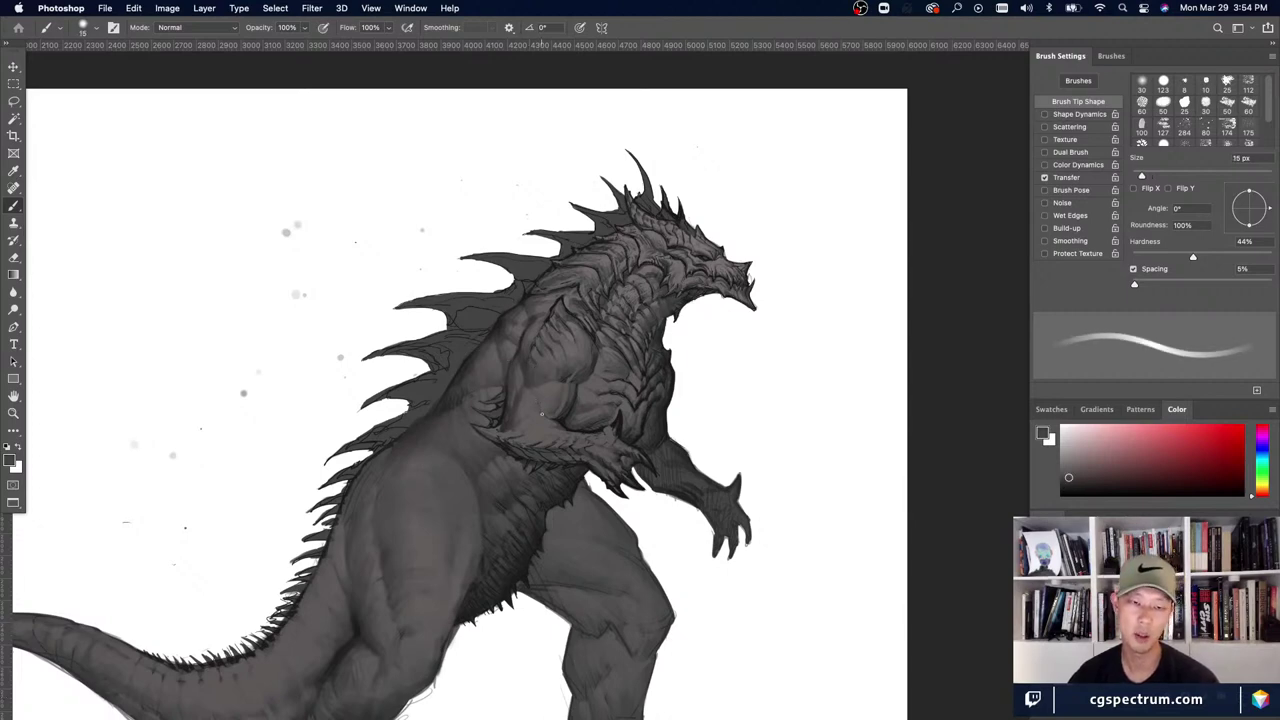
pyautogui.keyDown('alt'); pyautogui.click(571, 407); pyautogui.keyUp('alt')
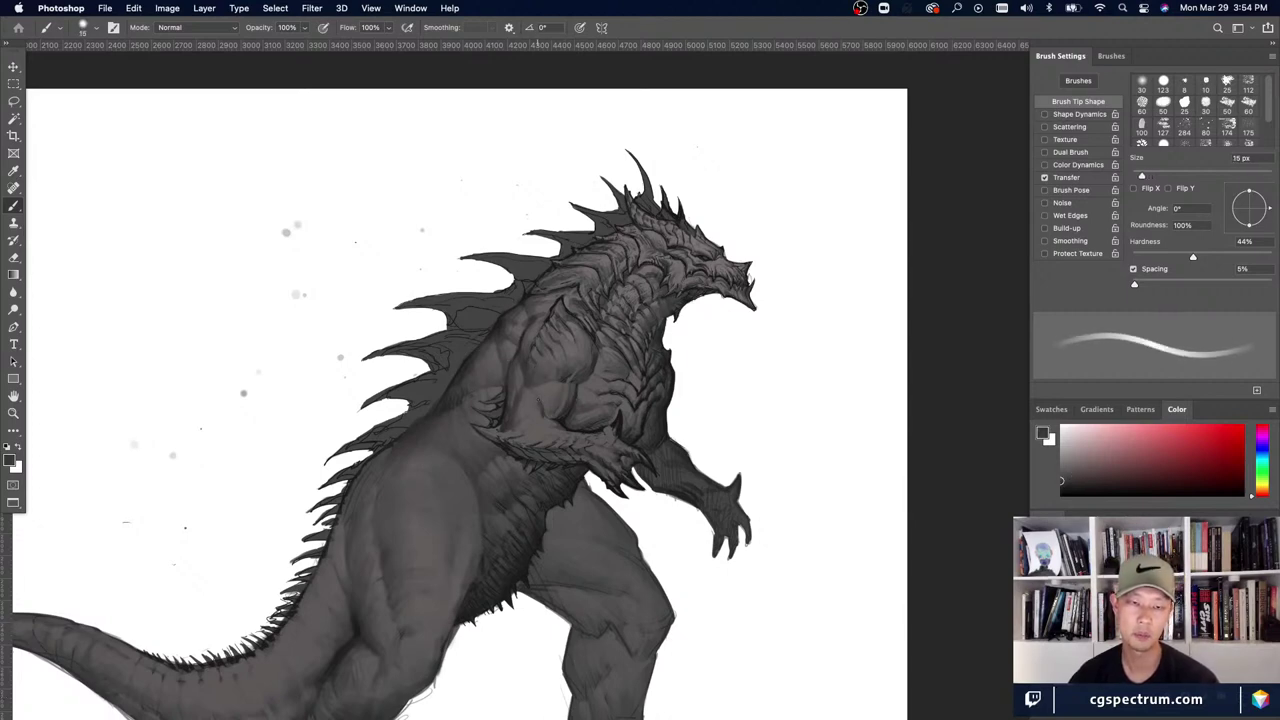
pyautogui.press(']')
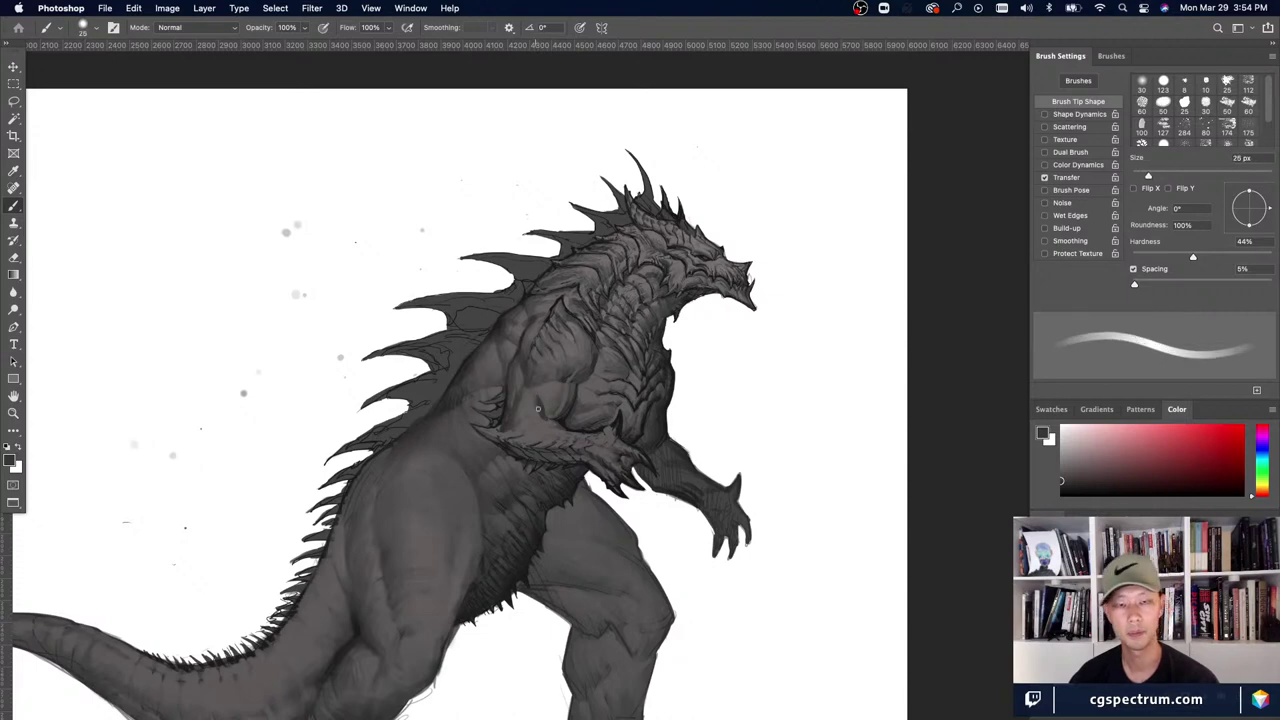
pyautogui.keyDown('alt'); pyautogui.click(539, 413); pyautogui.keyUp('alt')
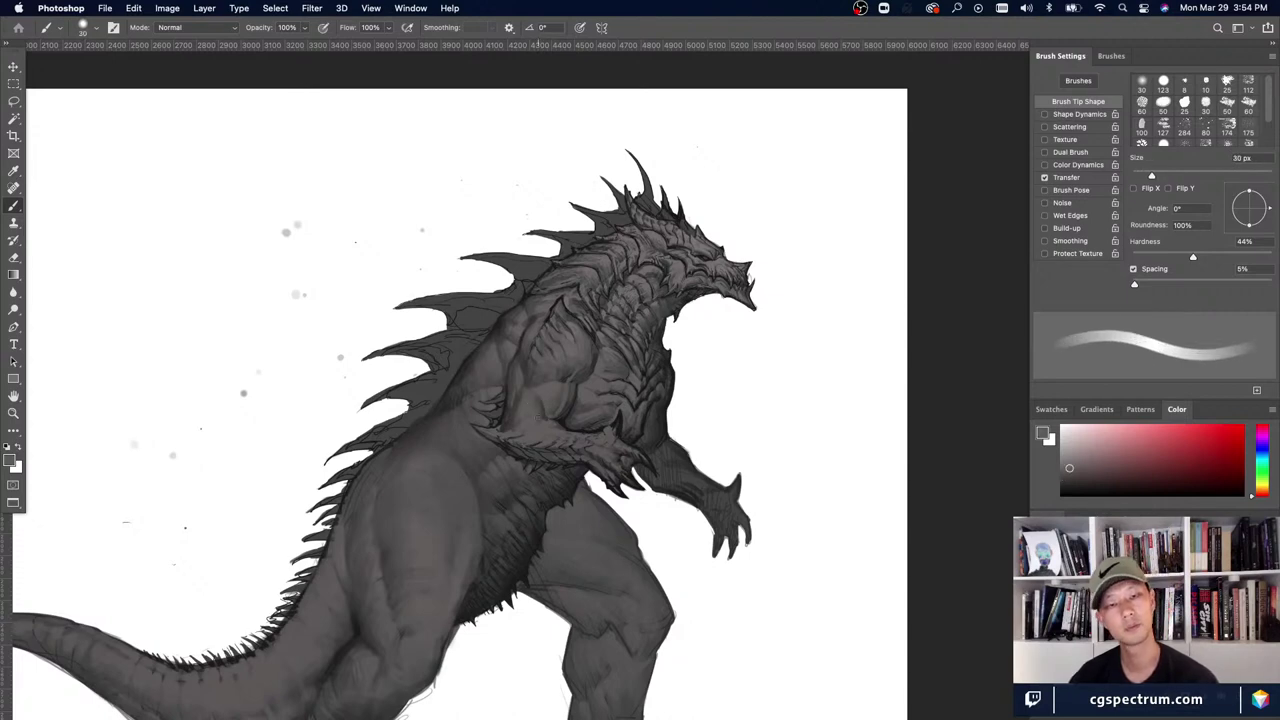
# - Shade the near arm's inner elbow crease at 25 px with near-black, blending it with grey sampled from the forearm
pyautogui.press('d')
pyautogui.press('[')
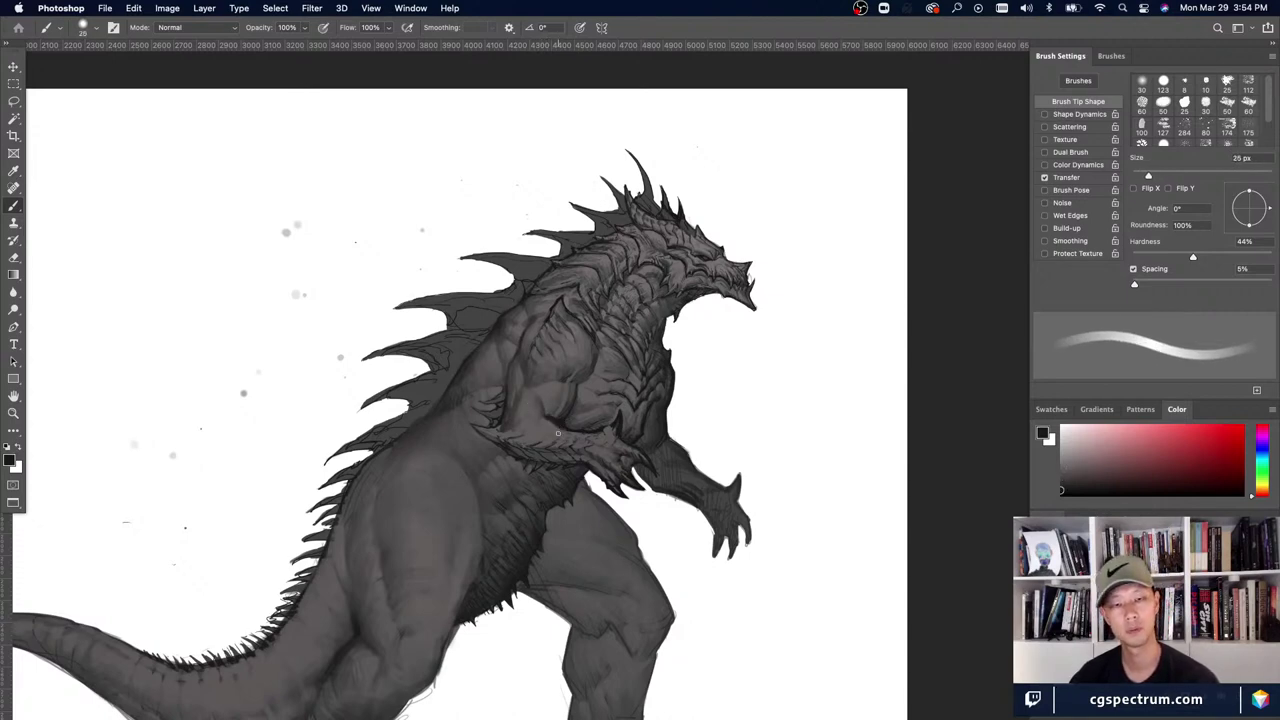
pyautogui.keyDown('alt'); pyautogui.click(546, 428); pyautogui.keyUp('alt')
pyautogui.moveTo(562, 417); pyautogui.dragTo(557, 427)
pyautogui.keyDown('alt'); pyautogui.click(539, 415); pyautogui.keyUp('alt')
pyautogui.press('super+minus')
pyautogui.press('super+equal')
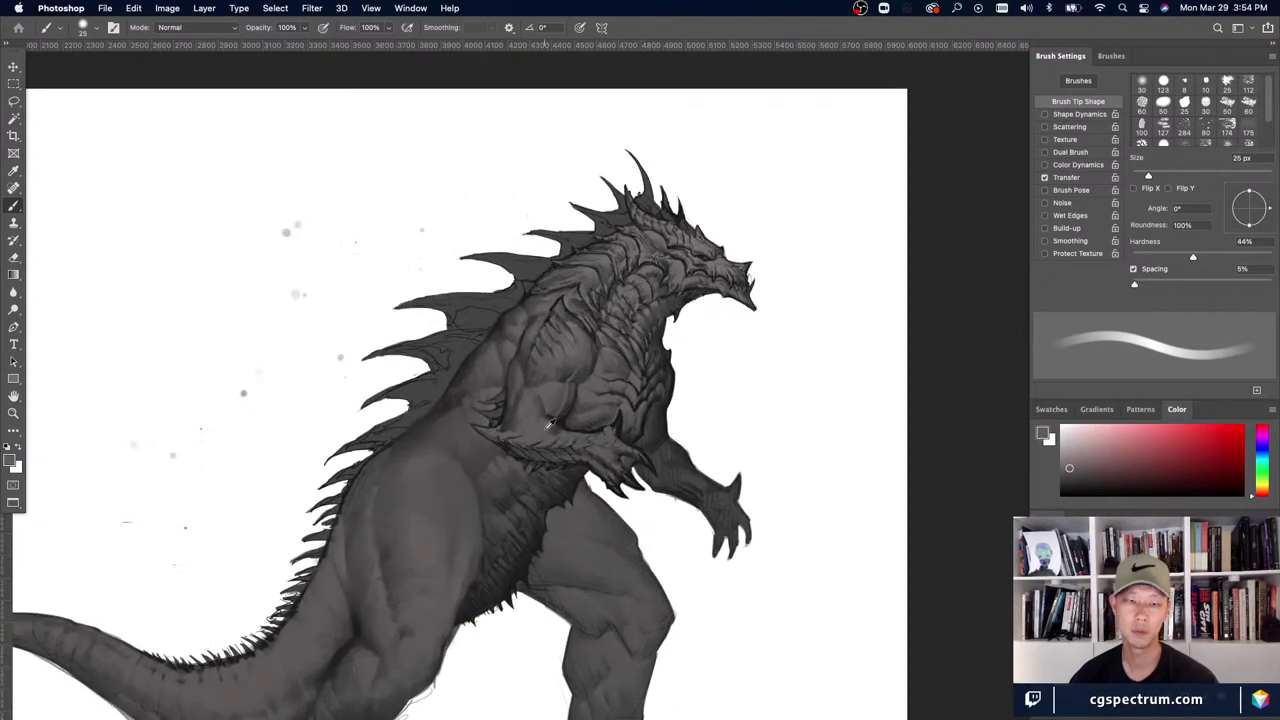
# - Refine the near arm's elbow crease and forearm contour with near-black at about 8 px
pyautogui.press('h')
pyautogui.click(478, 373)
pyautogui.press('h')
pyautogui.moveTo(809, 704); pyautogui.dragTo(508, 428)
pyautogui.press('[')
pyautogui.press('[')
pyautogui.press('[')
pyautogui.press('[')
pyautogui.press('[')
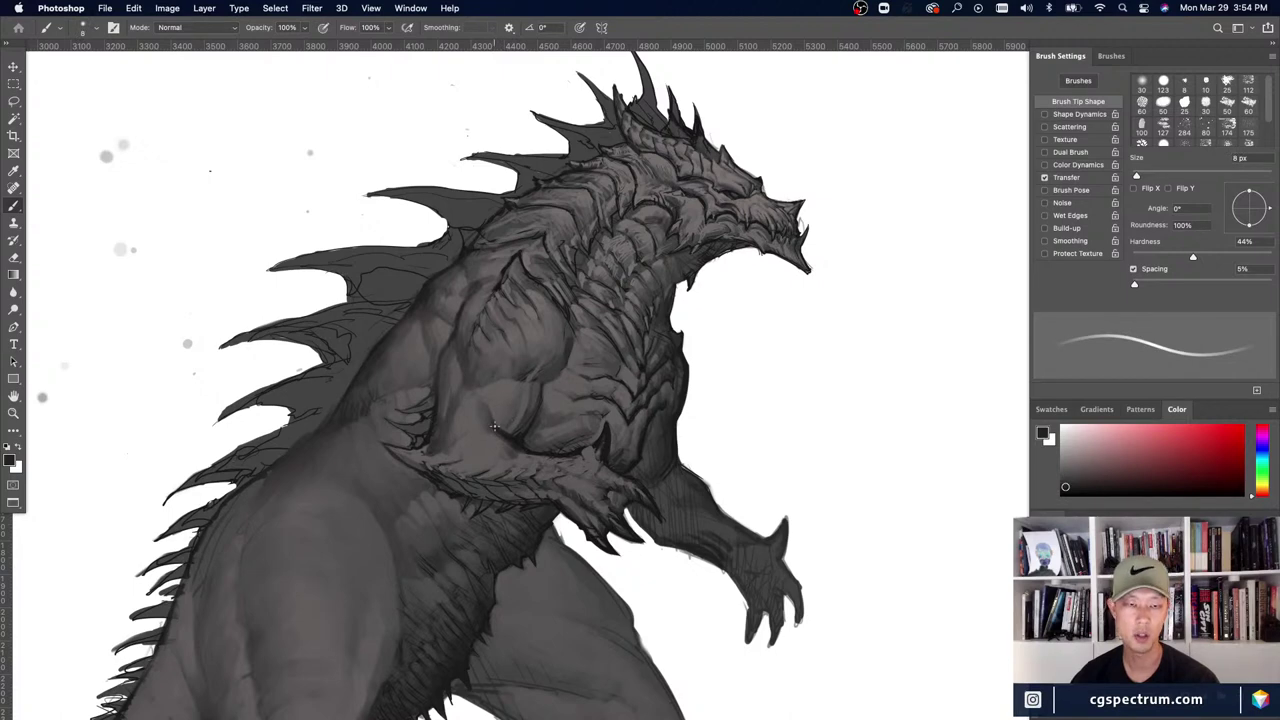
pyautogui.press('super+minus')
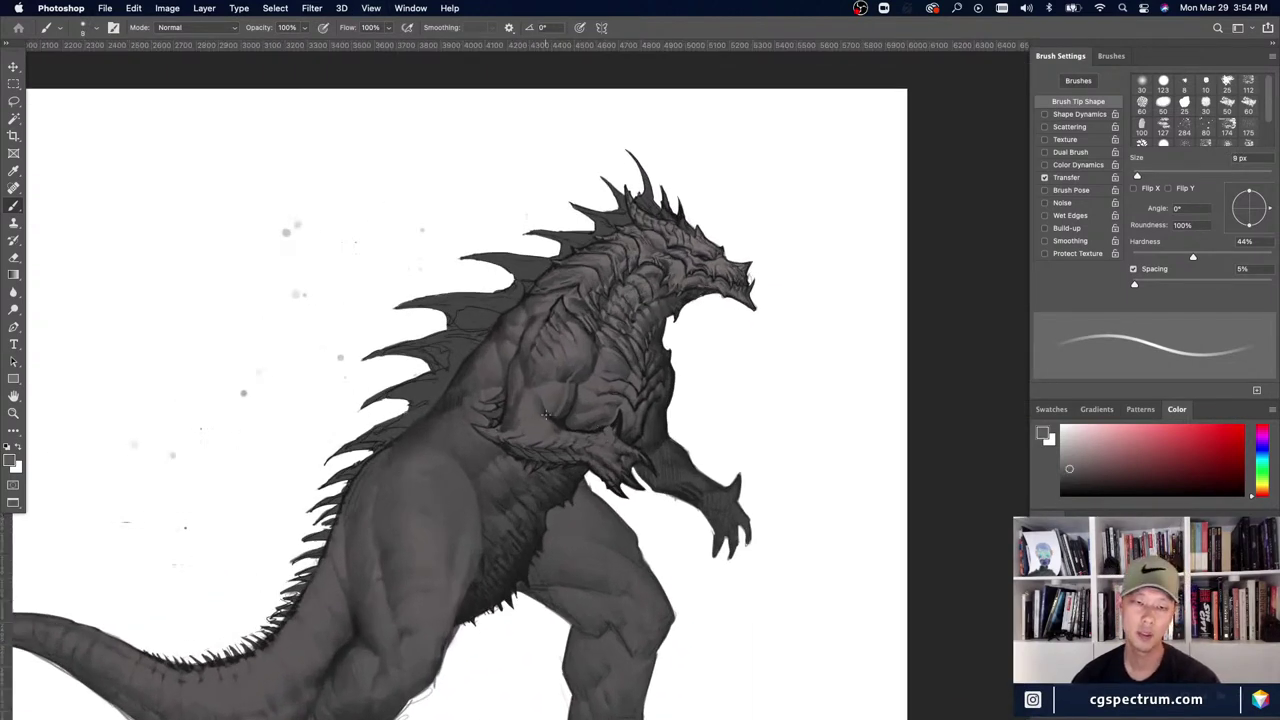
# - Blend the near forearm beside the elbow crease with dark grey at 30 px, then reduce the brush to 10 px
pyautogui.press(']')
pyautogui.press(']')
pyautogui.press(']')
pyautogui.press(']')
pyautogui.press(']')
pyautogui.press(']')
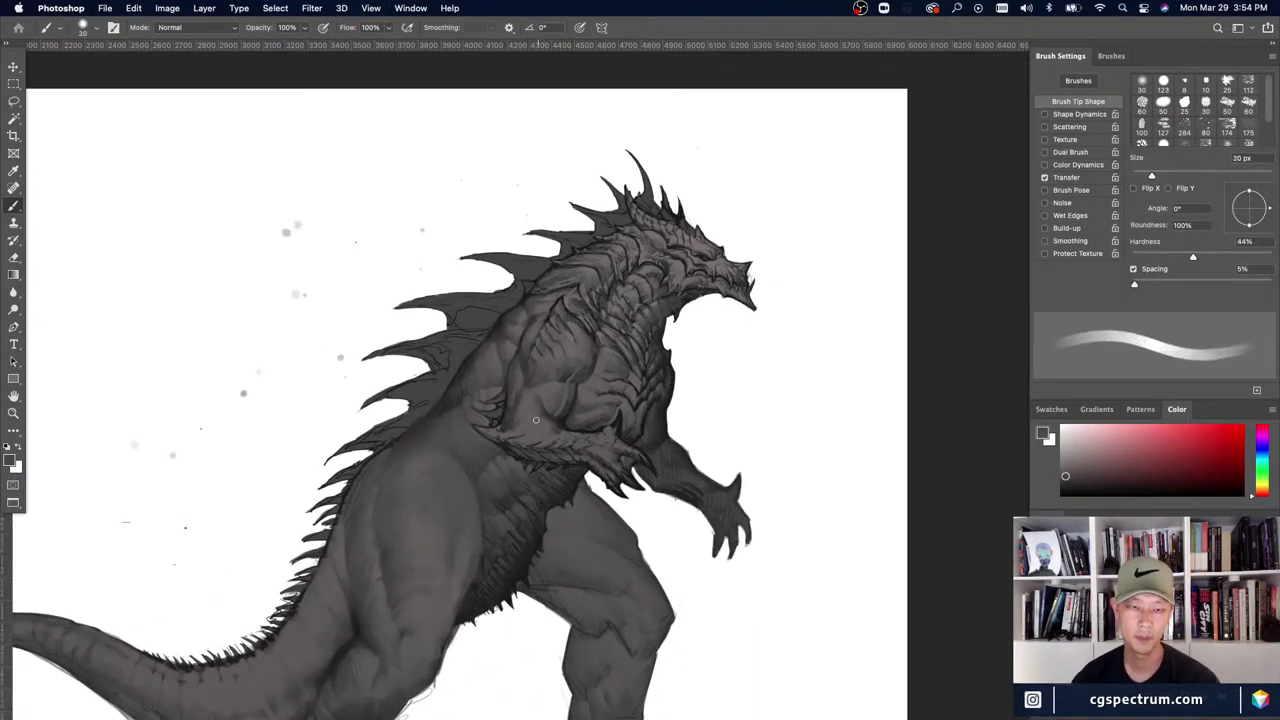
pyautogui.press('[')
pyautogui.press('[')
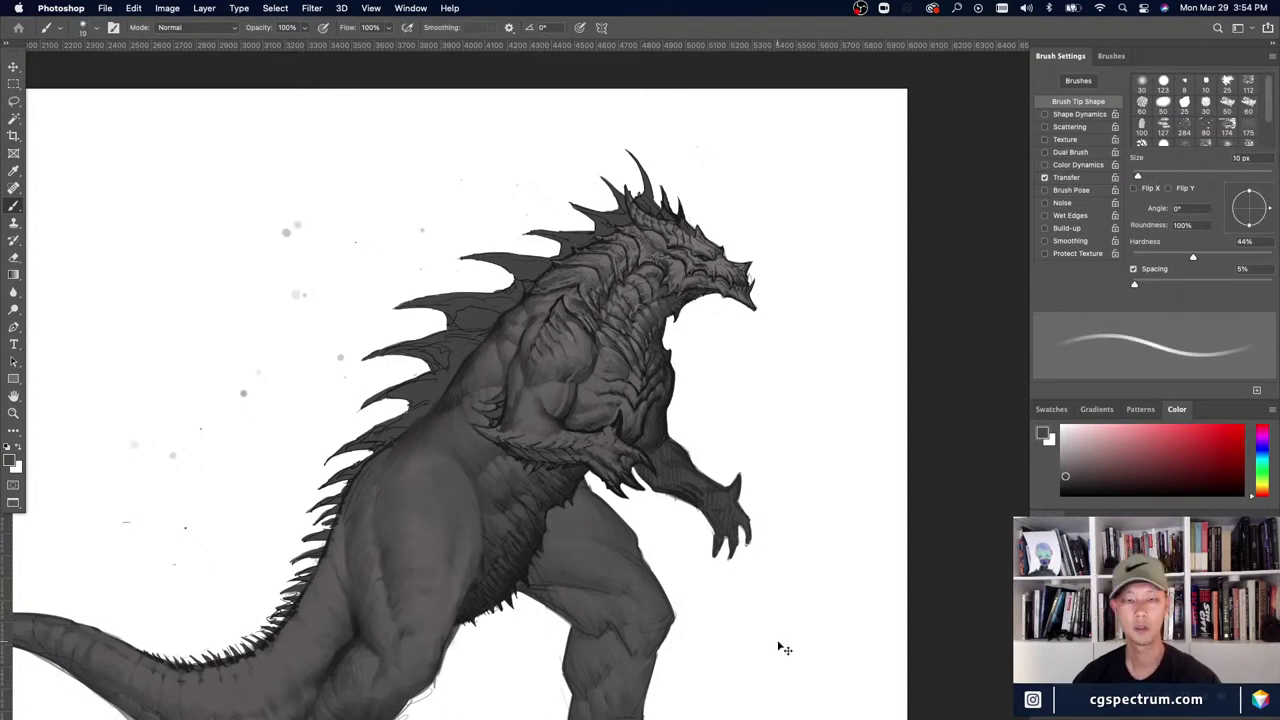
# - Examine the creature's overall silhouette, then its head and the spines along the neck from near and far
pyautogui.press('super+minus')
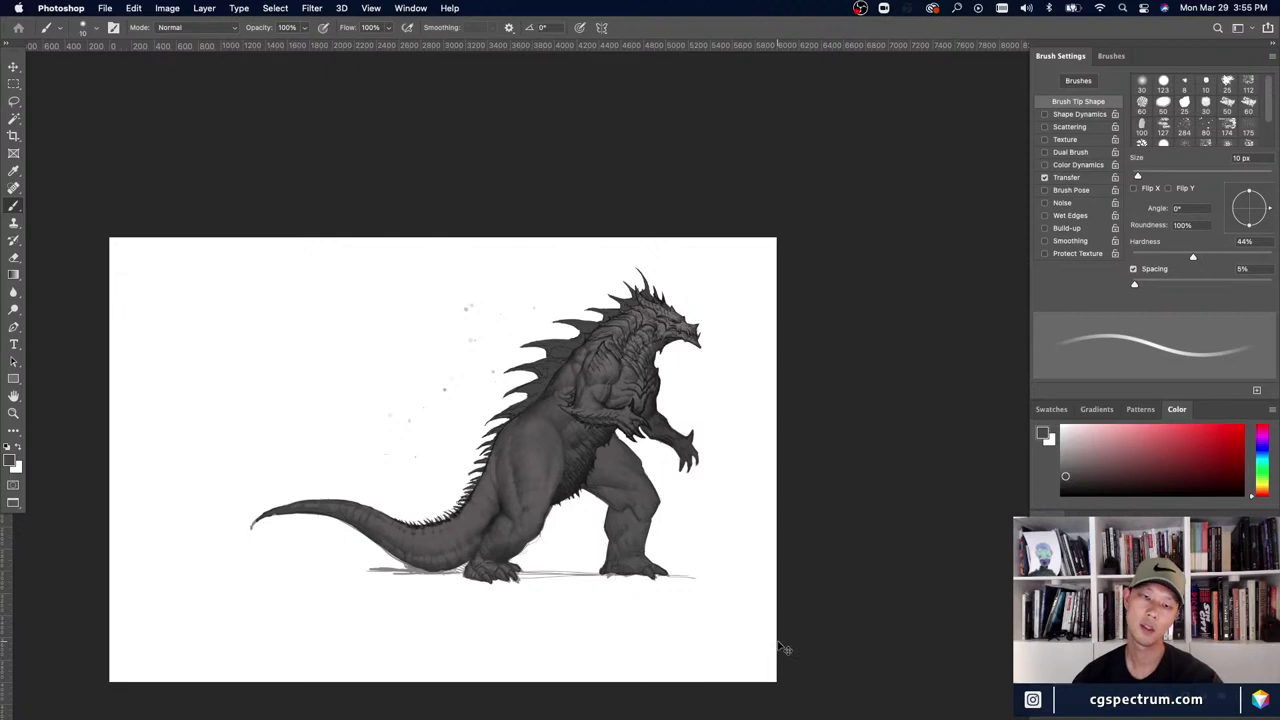
pyautogui.press('super+equal')
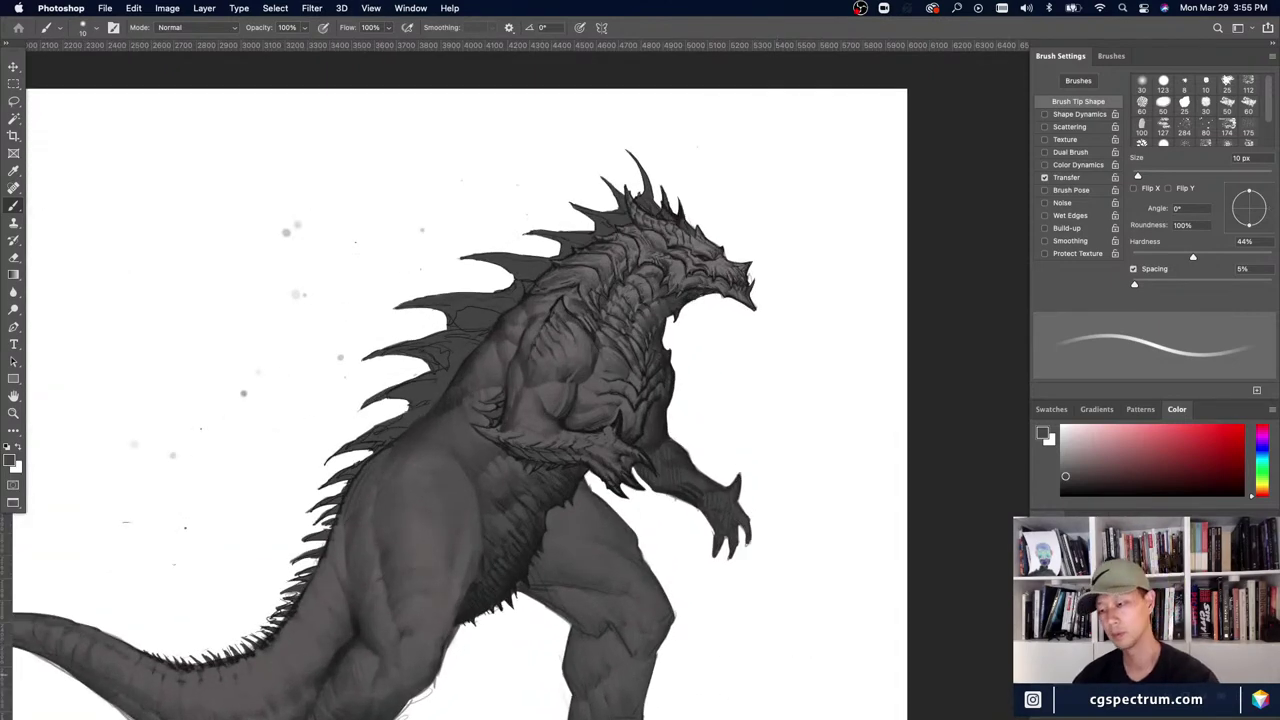
pyautogui.press('super+equal')
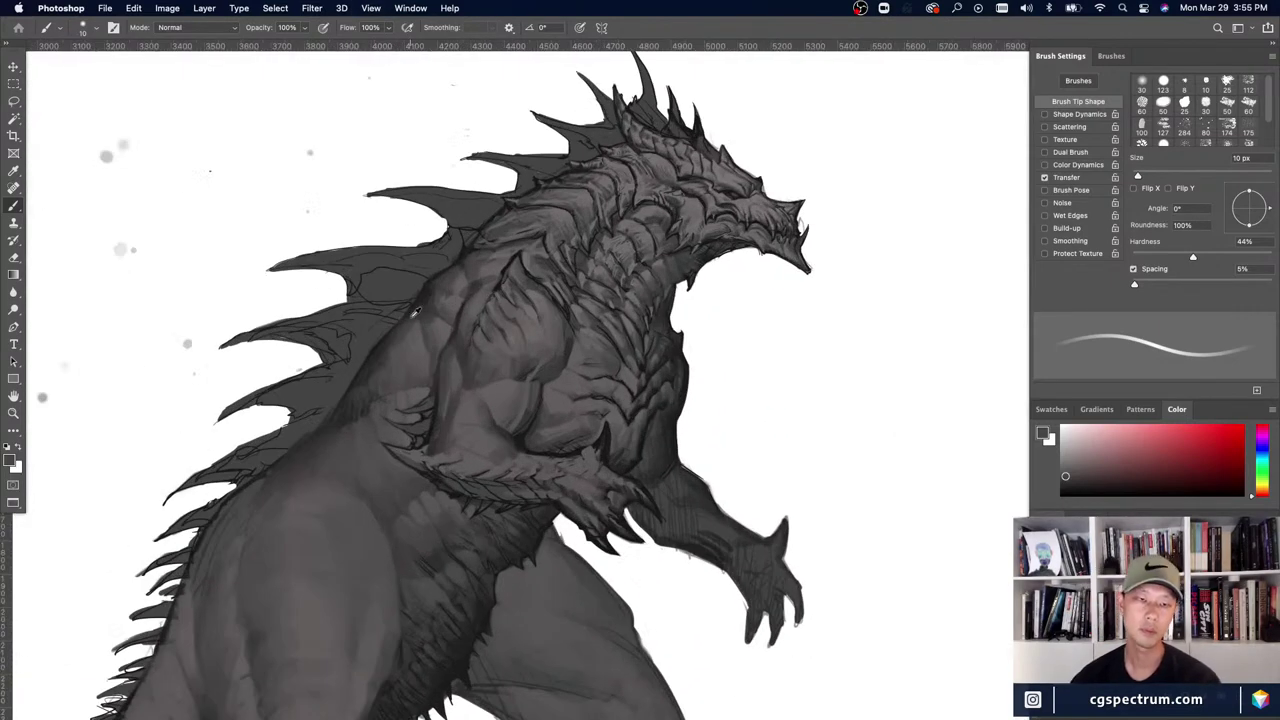
pyautogui.moveTo(573, 304); pyautogui.dragTo(579, 535)
pyautogui.press('super+equal')
pyautogui.moveTo(709, 468); pyautogui.dragTo(669, 586)
pyautogui.press('super+minus')
pyautogui.press('super+minus')
pyautogui.press('super+equal')
pyautogui.press('super+equal')
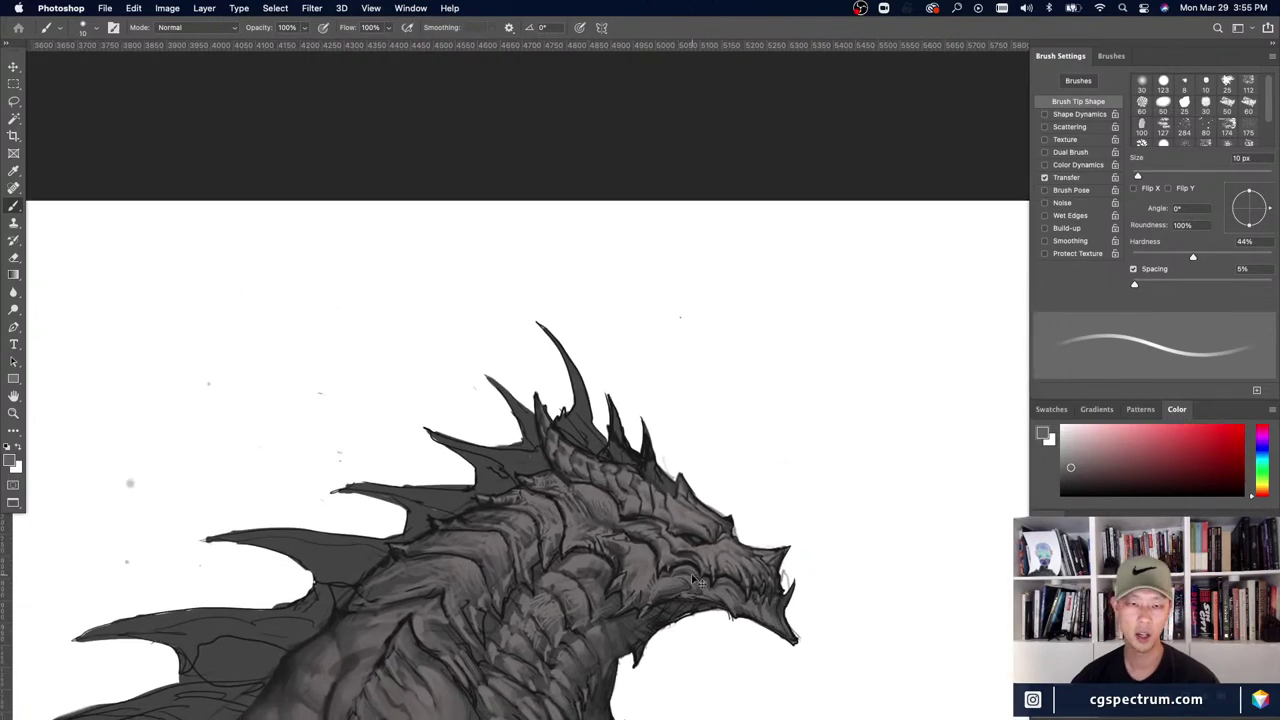
pyautogui.press('super+minus')
pyautogui.press('super+minus')
pyautogui.press('super+equal')
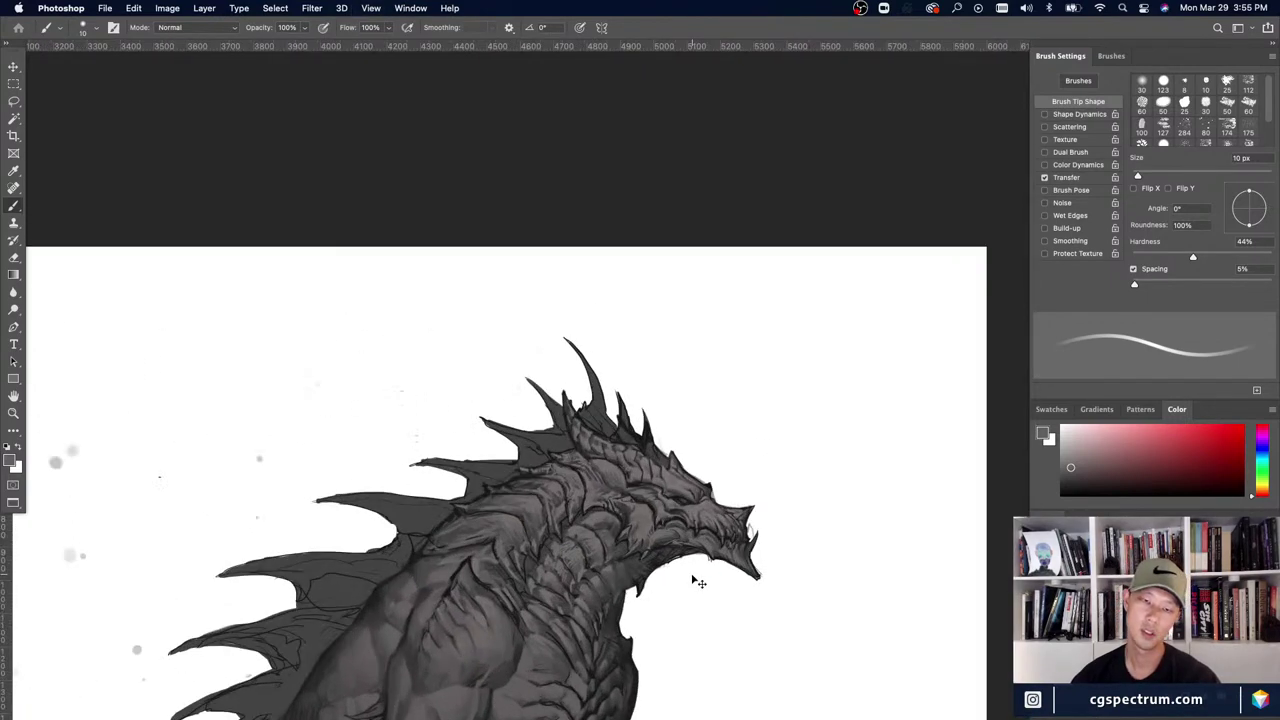
pyautogui.press('super+equal')
pyautogui.press('super+minus')
pyautogui.press('super+minus')
# - Lasso the tallest spine on top of the head and warp it slightly lower with an adjusted curve
pyautogui.press('l')
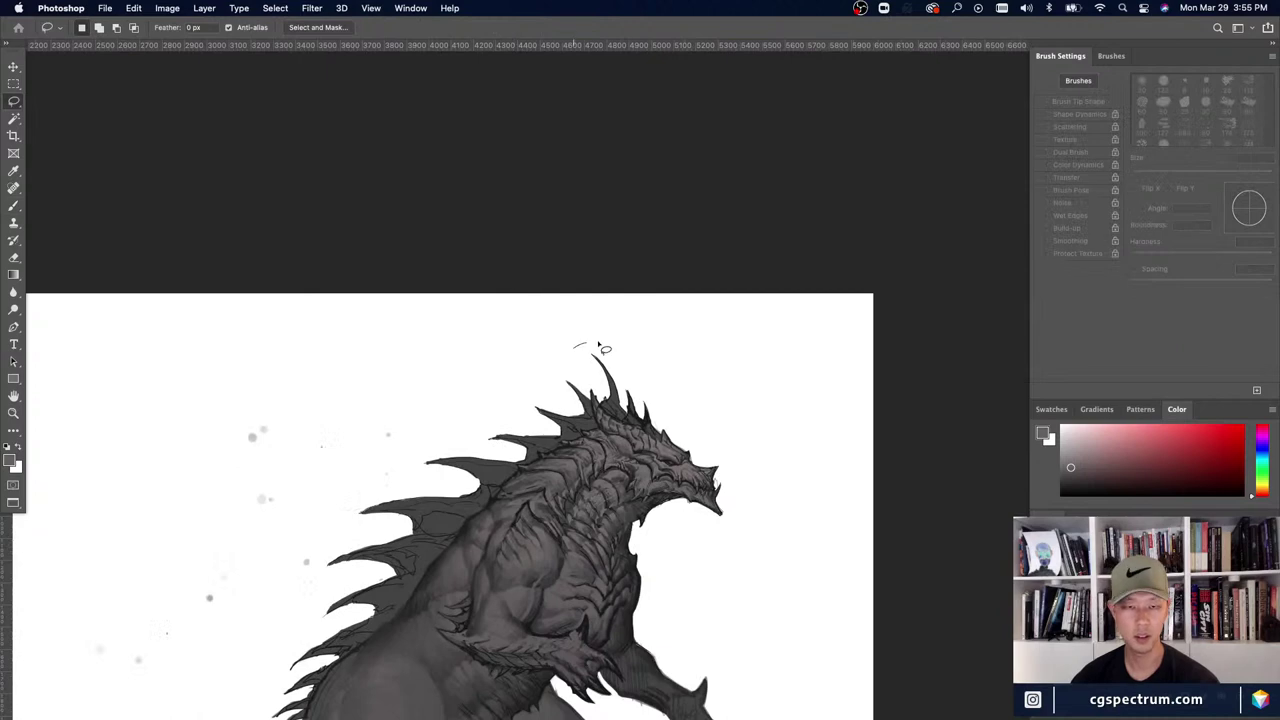
pyautogui.moveTo(604, 348)
pyautogui.mouseDown()
pyautogui.moveTo(627, 410)
pyautogui.moveTo(603, 407)
pyautogui.moveTo(576, 348)
pyautogui.mouseUp()
pyautogui.press('super+d')
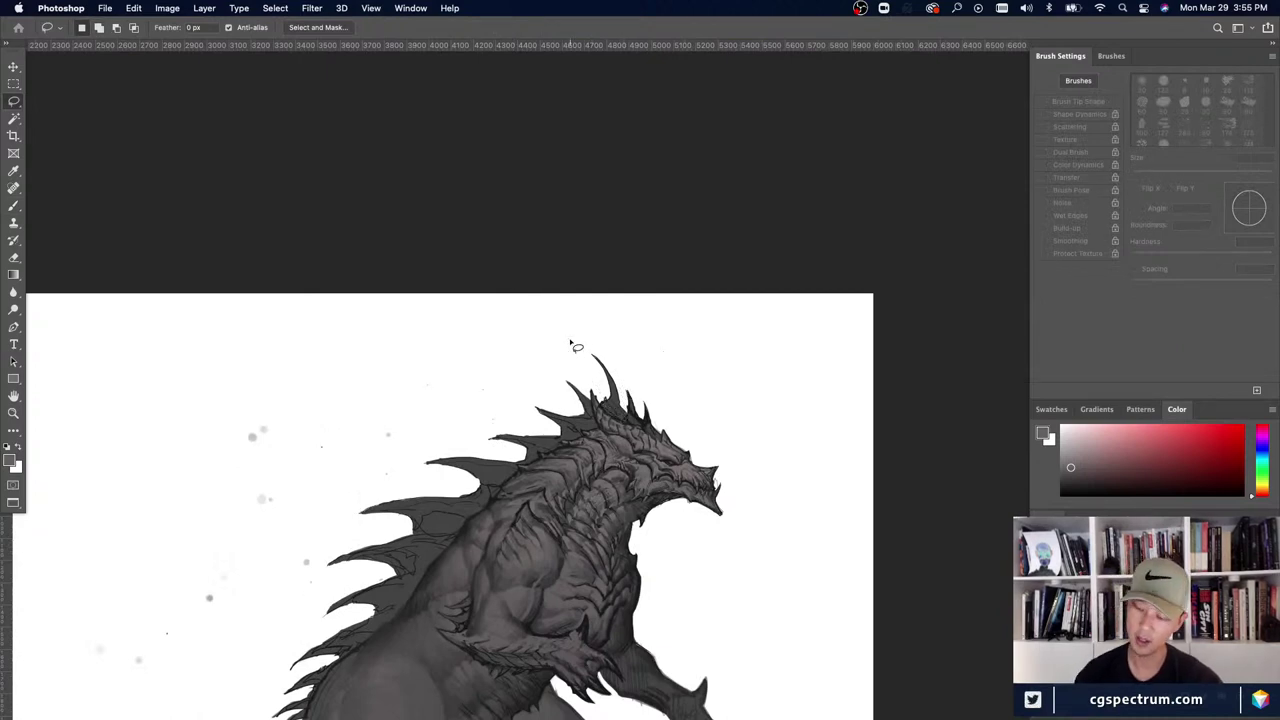
pyautogui.press('super+equal')
pyautogui.press('super+equal')
pyautogui.press('super+t')
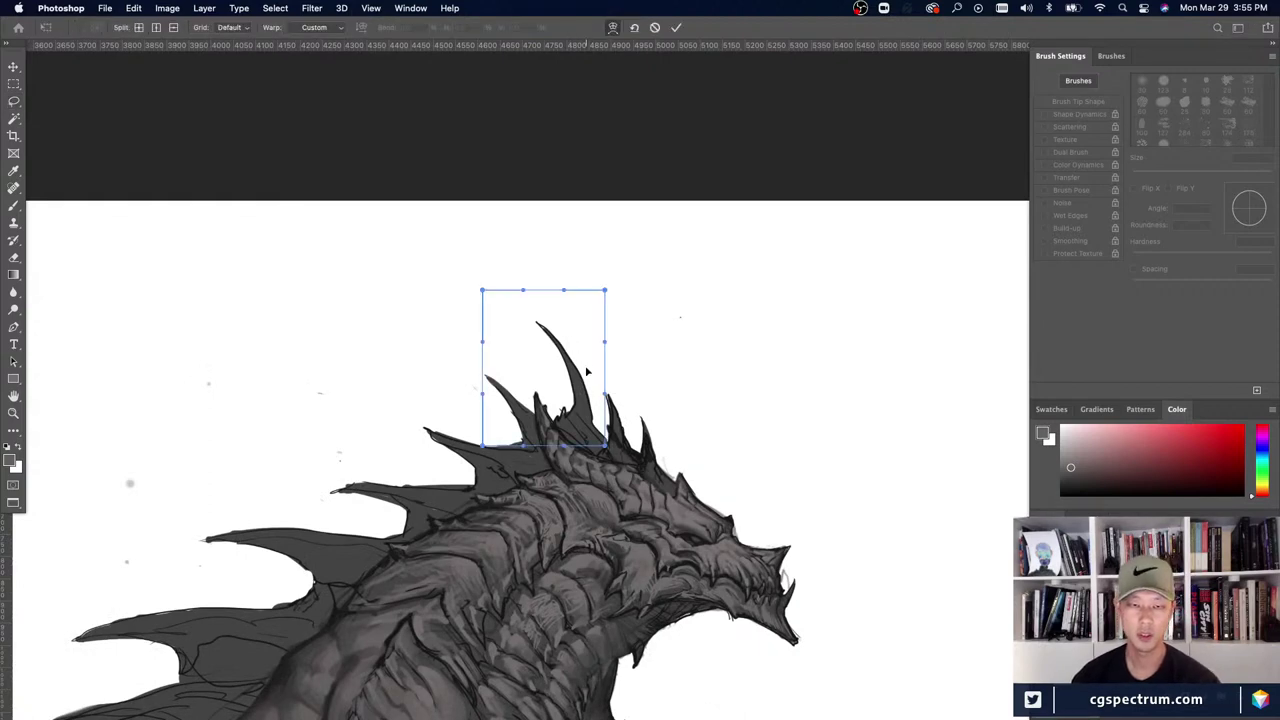
pyautogui.moveTo(587, 371); pyautogui.dragTo(589, 379)
pyautogui.moveTo(590, 433); pyautogui.dragTo(595, 428)
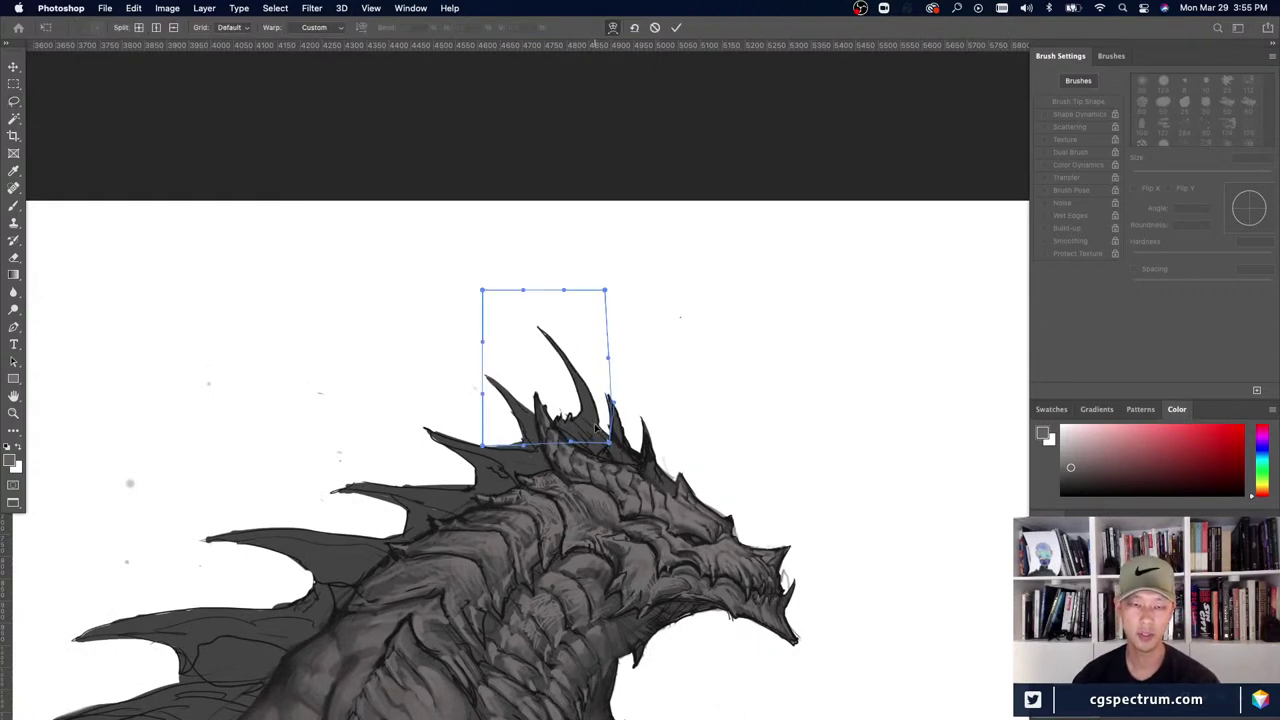
pyautogui.moveTo(498, 292); pyautogui.dragTo(506, 299)
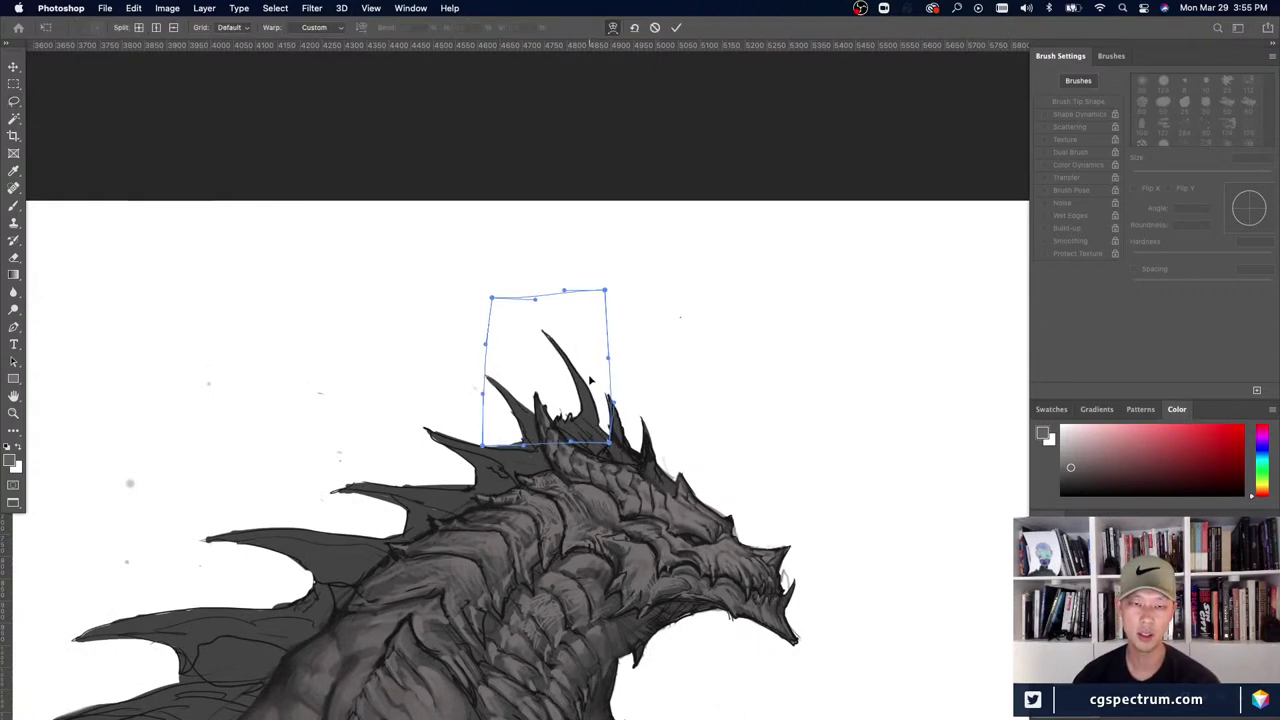
pyautogui.moveTo(584, 382); pyautogui.dragTo(580, 384)
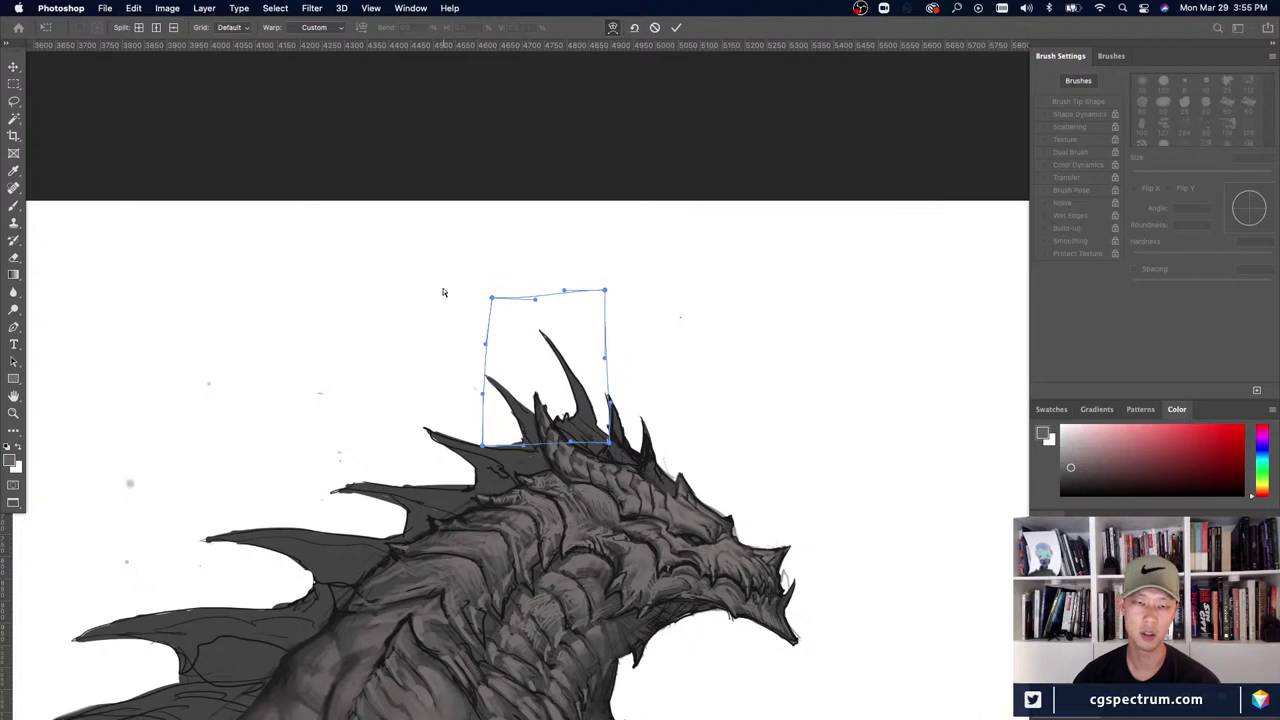
pyautogui.press('super+minus')
pyautogui.press('Return')
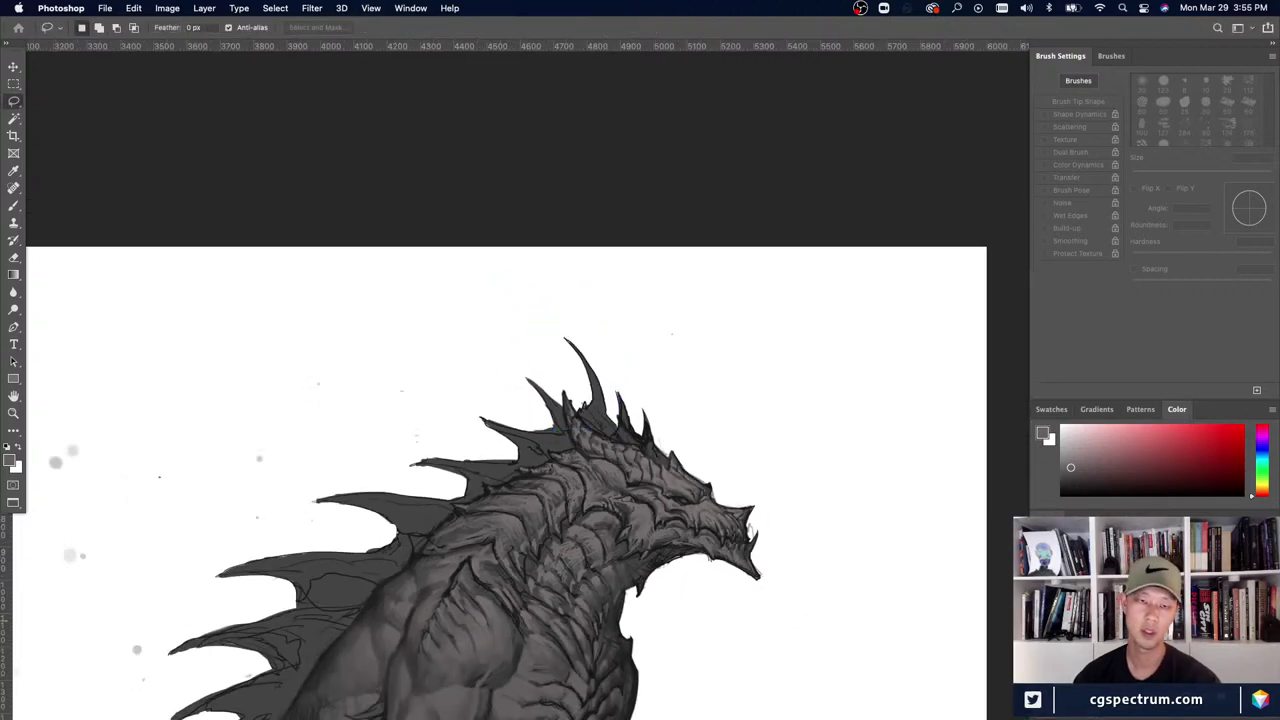
# - Warp the tallest head spine again, pulling its tip down to shorten it
pyautogui.press('super+minus')
pyautogui.press('super+plus')
pyautogui.press('super+plus')
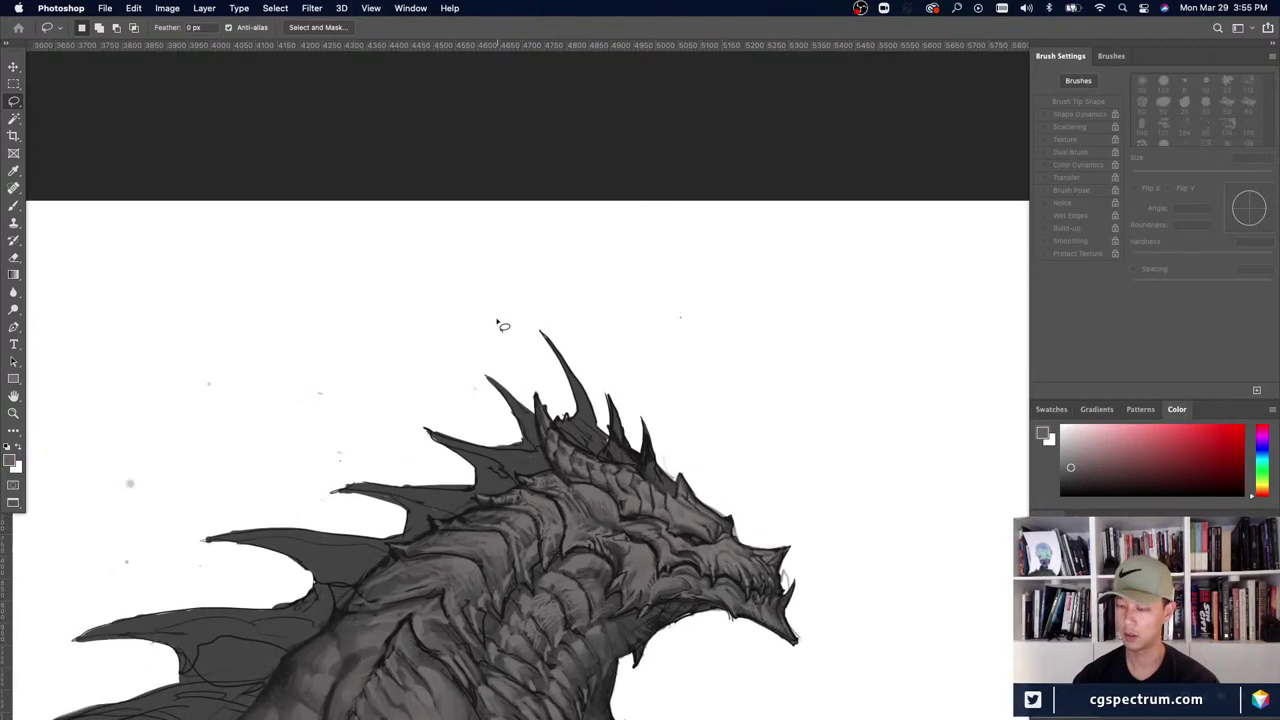
pyautogui.press('super+t')
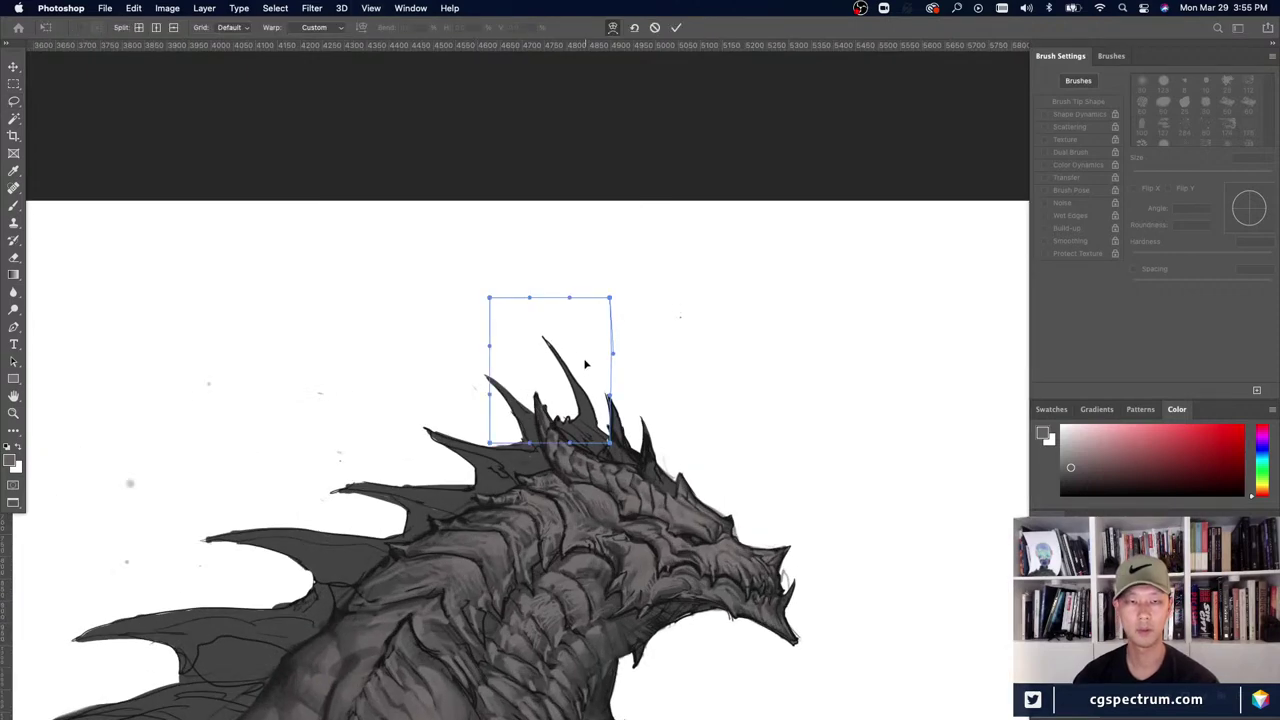
pyautogui.moveTo(543, 301); pyautogui.dragTo(528, 339)
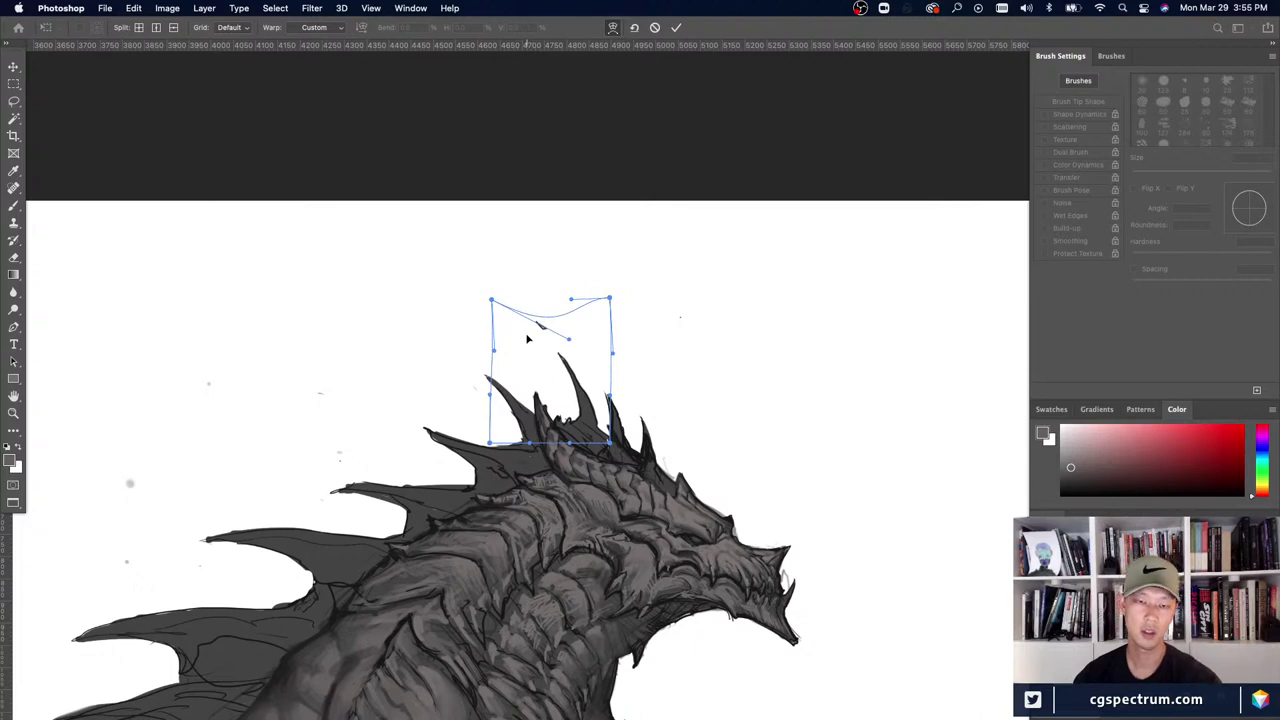
pyautogui.press('Return')
pyautogui.press('super+minus')
pyautogui.press('super+minus')
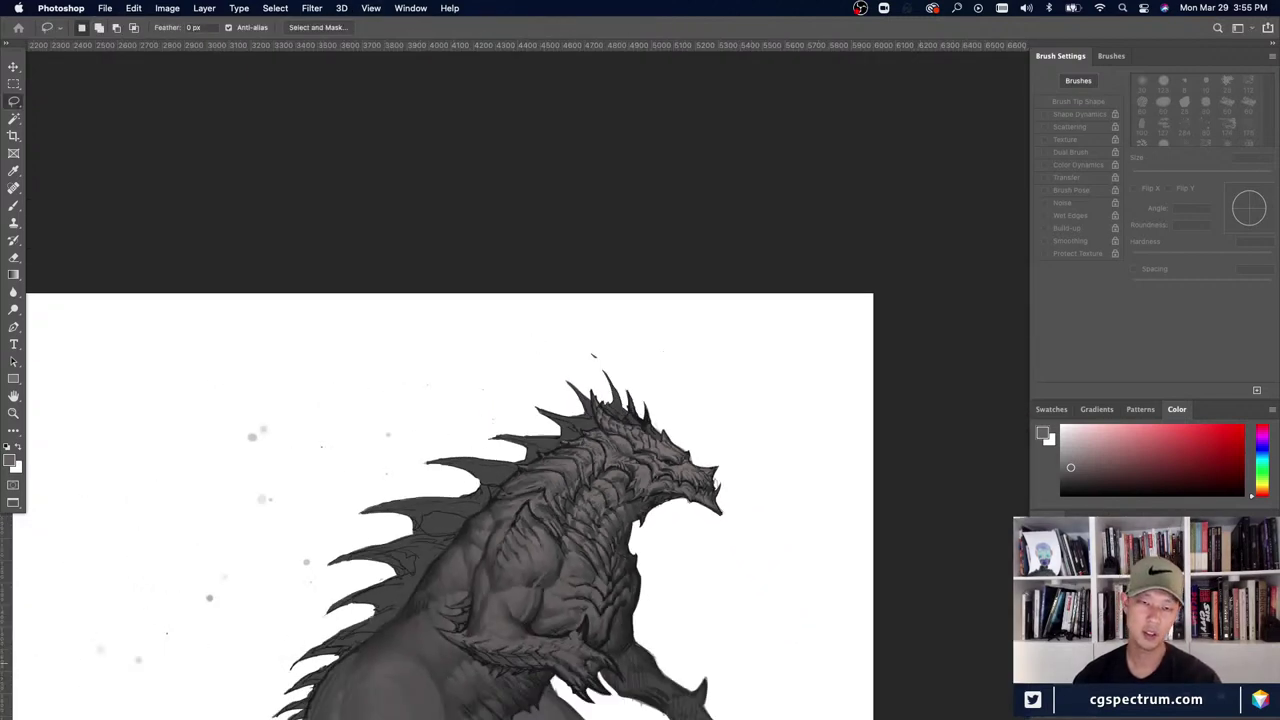
# - Sample the white background and paint out the leftover tip above the shortened head spine at 25 px
pyautogui.scroll(1, 644, 387)
pyautogui.press('b')
pyautogui.keyDown('alt'); pyautogui.click(544, 325); pyautogui.keyUp('alt')
pyautogui.press(']')
pyautogui.press(']')
pyautogui.press(']')
pyautogui.moveTo(564, 338); pyautogui.dragTo(571, 344)
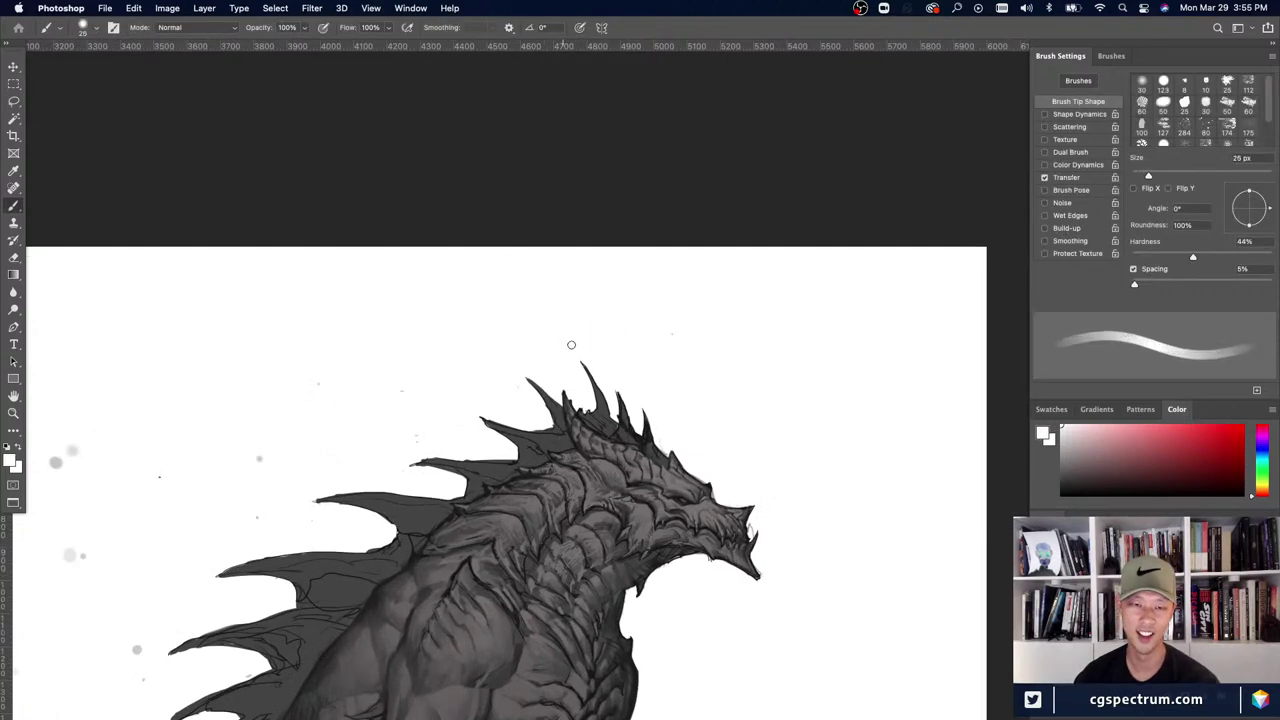
# - Examine the shortened head spine against the whole creature's silhouette and then at close range
pyautogui.press('super+minus')
pyautogui.press('super+minus')
pyautogui.press('super+minus')
pyautogui.press('super+minus')
pyautogui.press('super+minus')
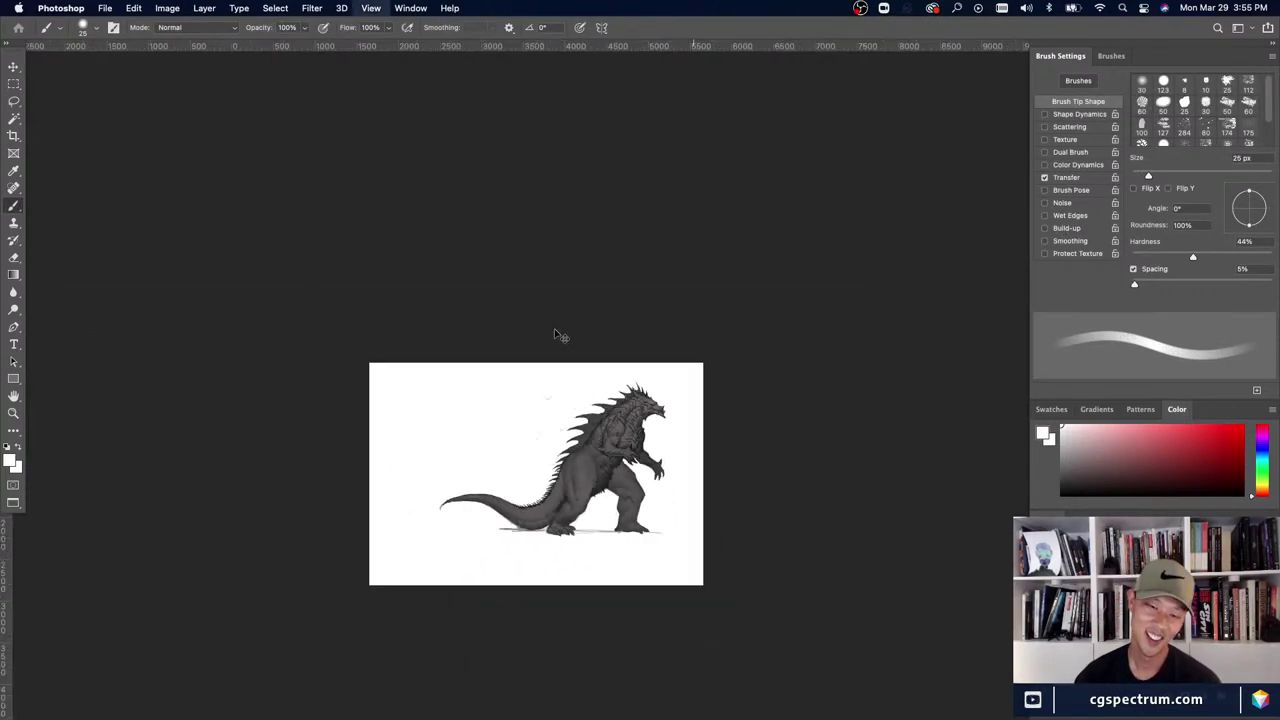
pyautogui.press('super+plus')
pyautogui.press('super+plus')
pyautogui.press('super+plus')
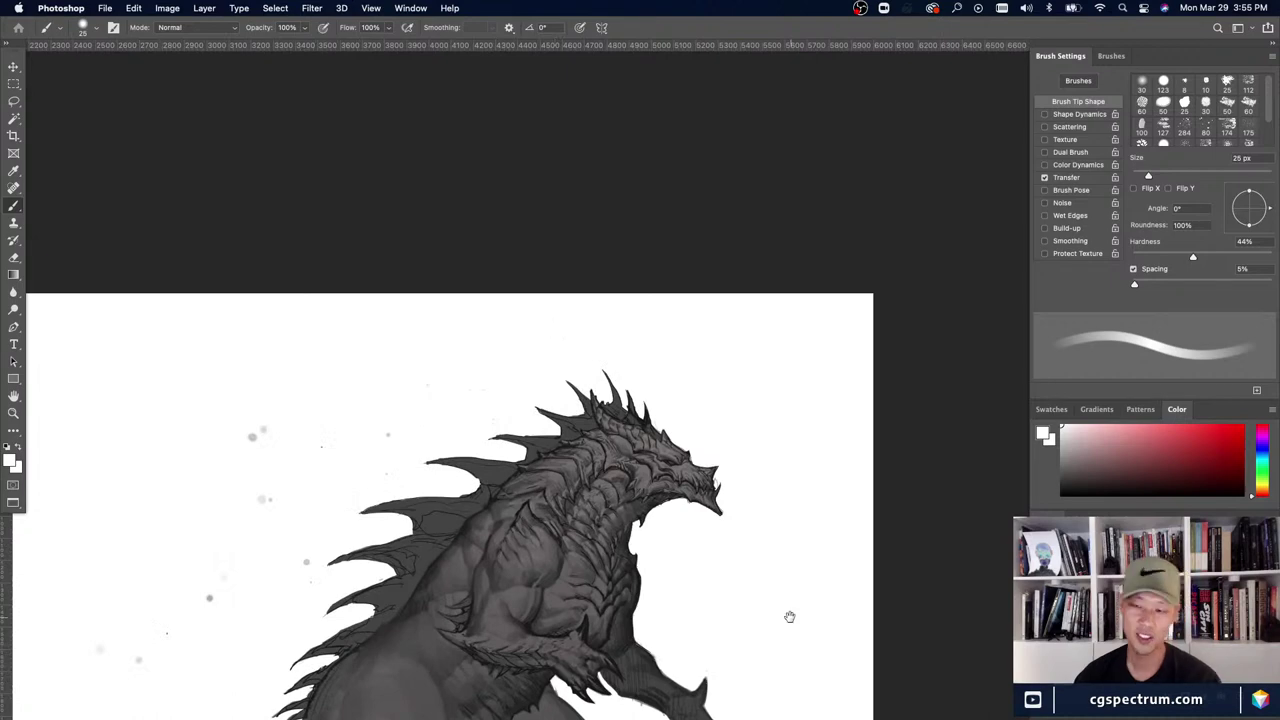
pyautogui.moveTo(790, 616); pyautogui.dragTo(750, 581)
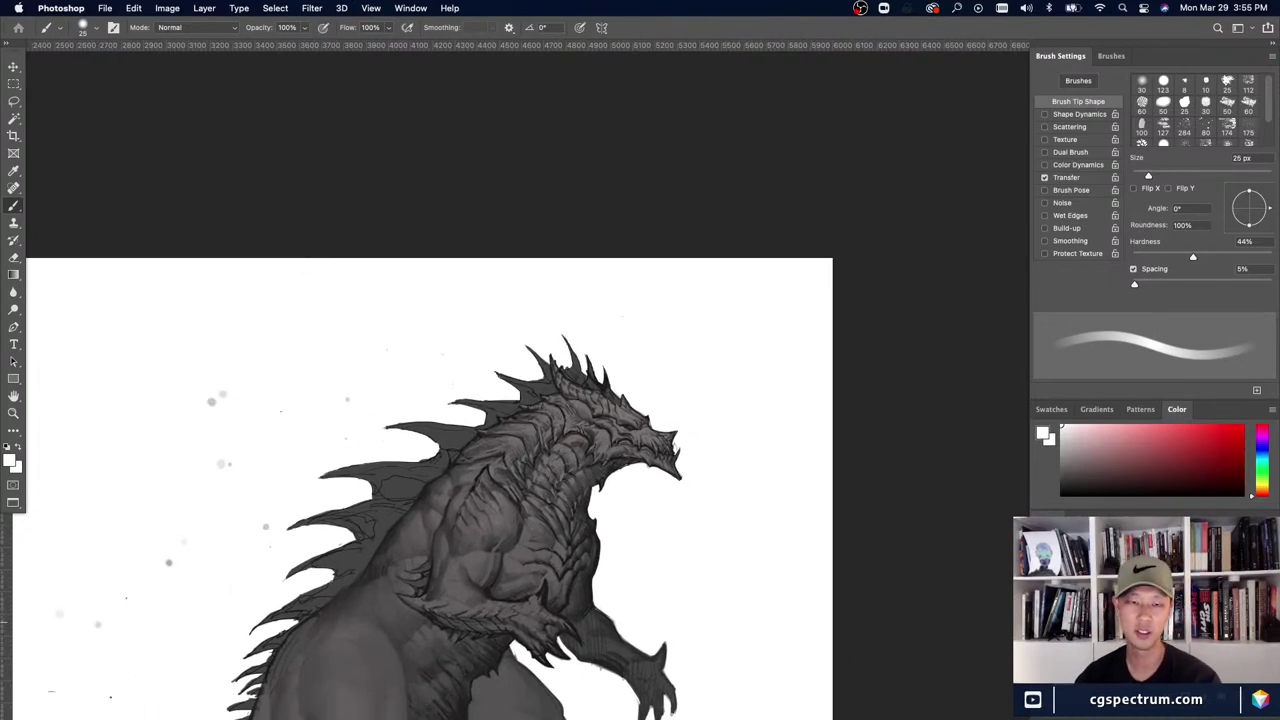
pyautogui.press('super+plus')
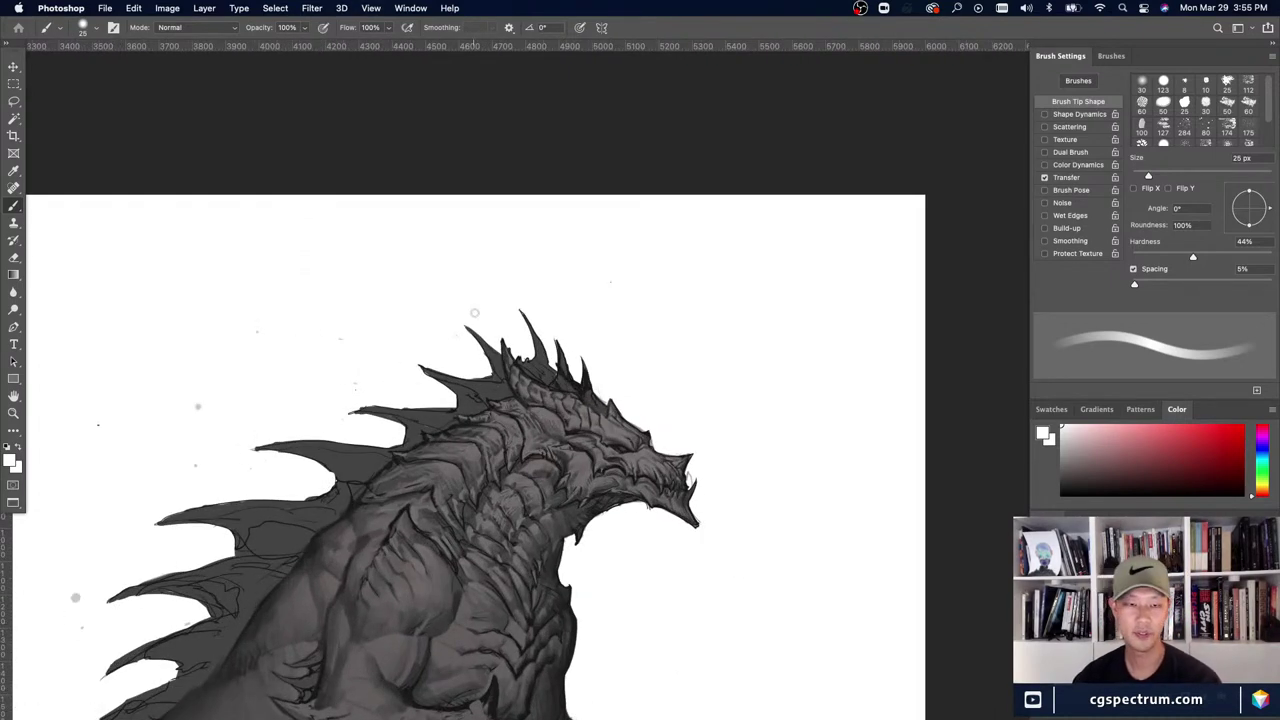
pyautogui.press('super+plus')
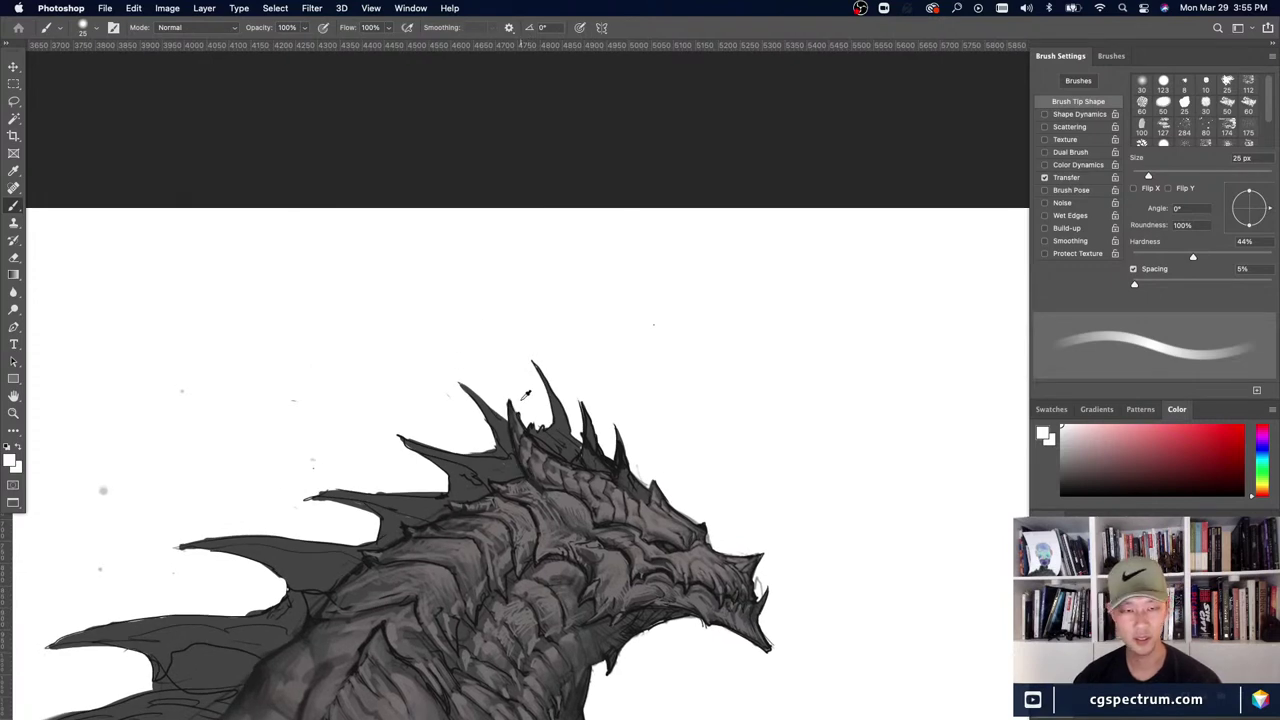
# - Trim the edge of the small spine behind the tallest head spine with white, using a 6 px brush
pyautogui.press('[')
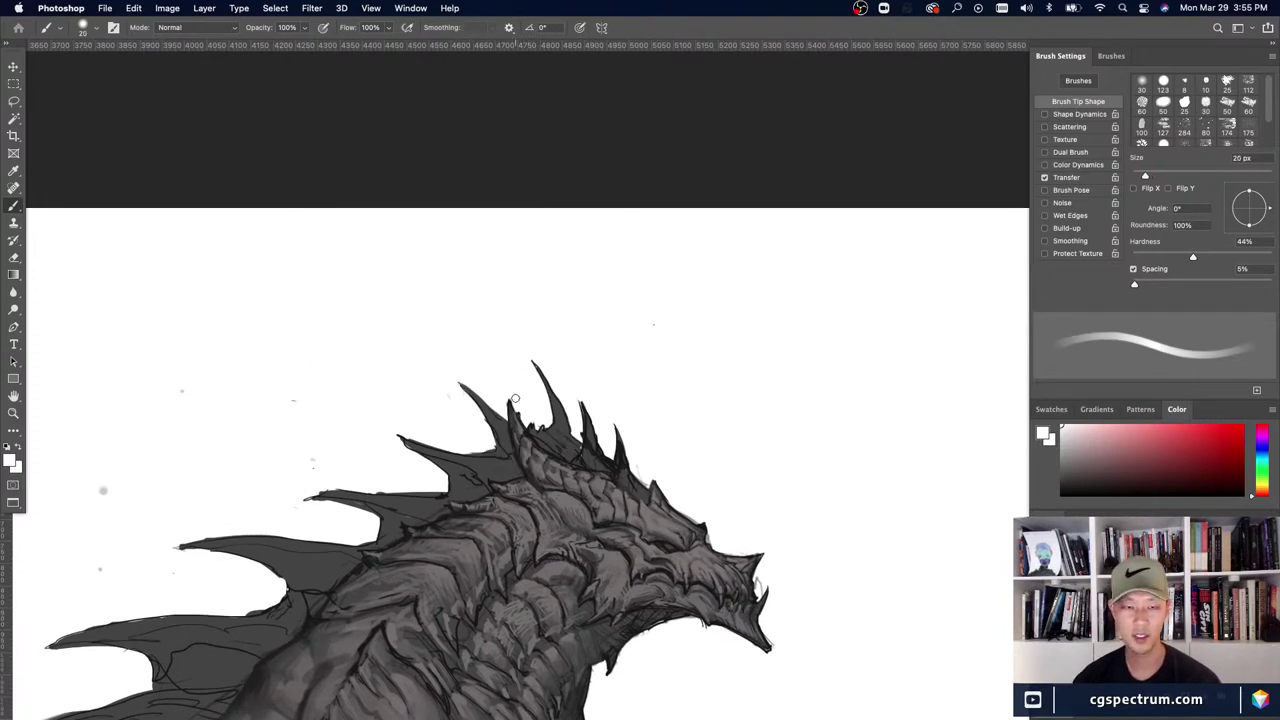
pyautogui.press('[')
pyautogui.press('[')
pyautogui.press('[')
pyautogui.press('[')
pyautogui.press('[')
pyautogui.press('[')
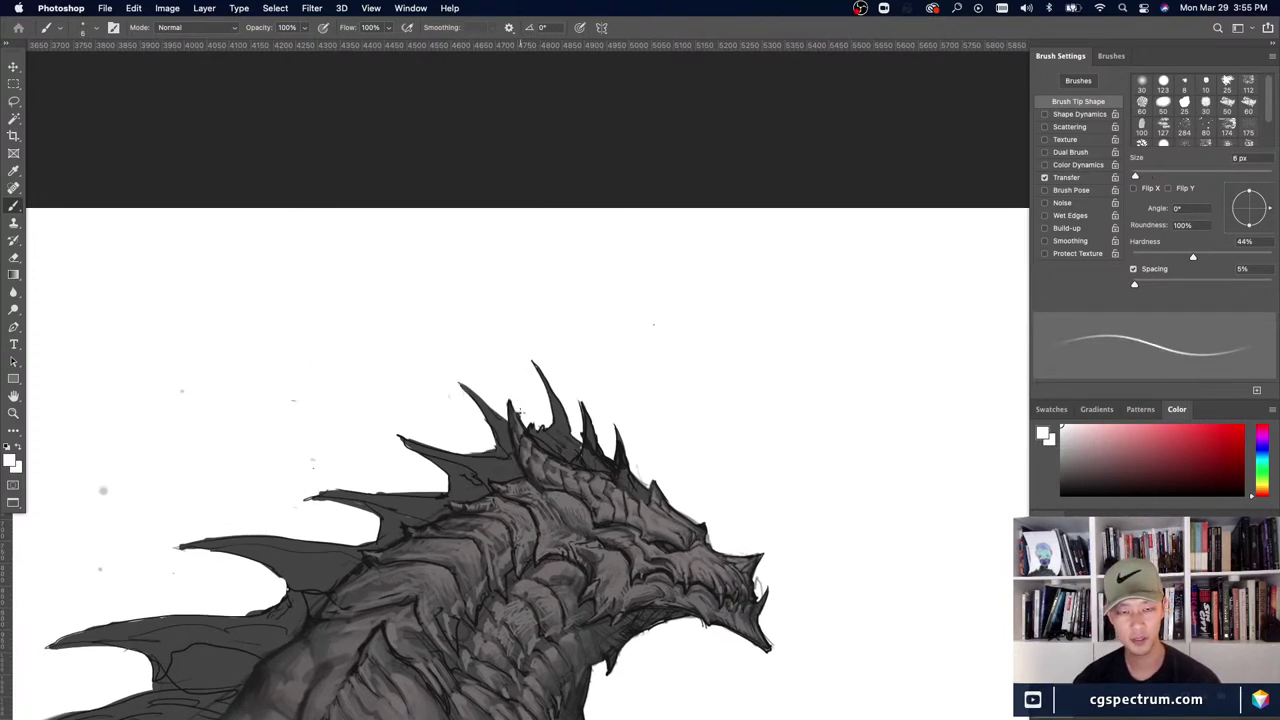
# - Clean up the base of the tallest head spine, alternating sampled dark grey and background white at 7 to 9 px
pyautogui.keyDown('alt'); pyautogui.click(557, 427); pyautogui.keyUp('alt')
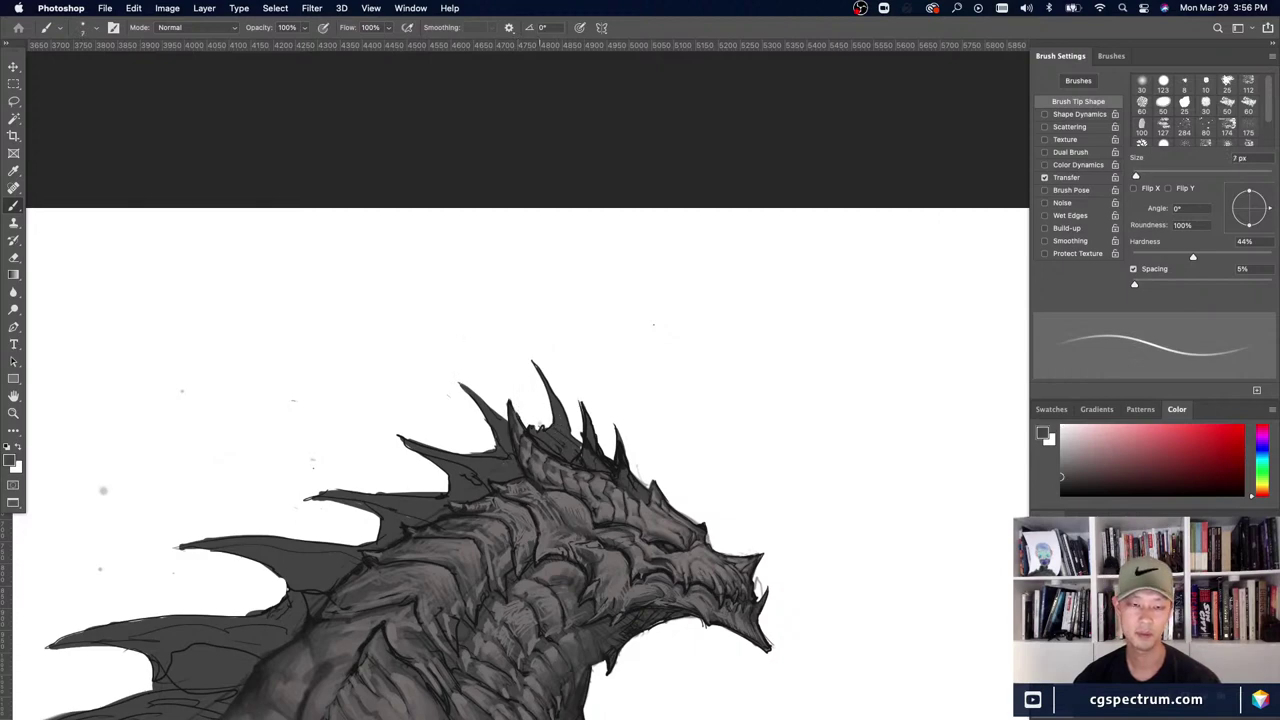
pyautogui.press(']')
pyautogui.press(']')
pyautogui.press('x')
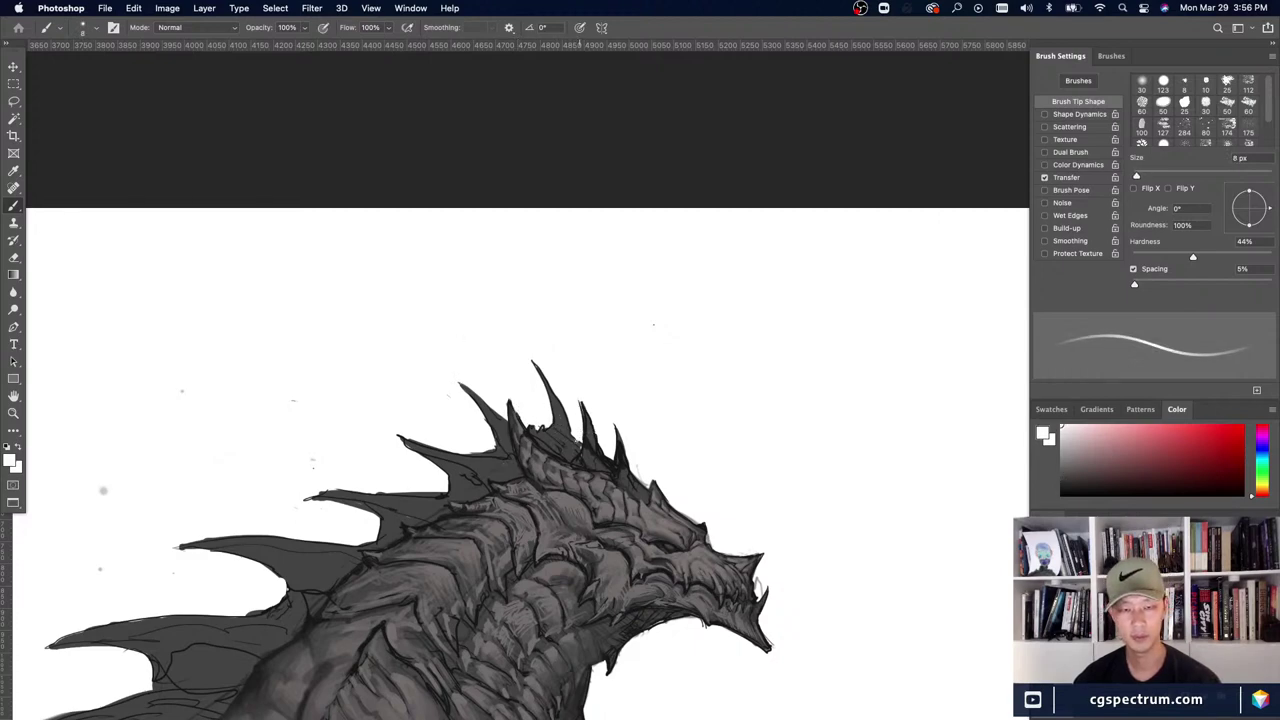
pyautogui.keyDown('alt'); pyautogui.click(577, 428); pyautogui.keyUp('alt')
pyautogui.keyDown('alt'); pyautogui.click(571, 448); pyautogui.keyUp('alt')
pyautogui.keyDown('alt'); pyautogui.click(536, 417); pyautogui.keyUp('alt')
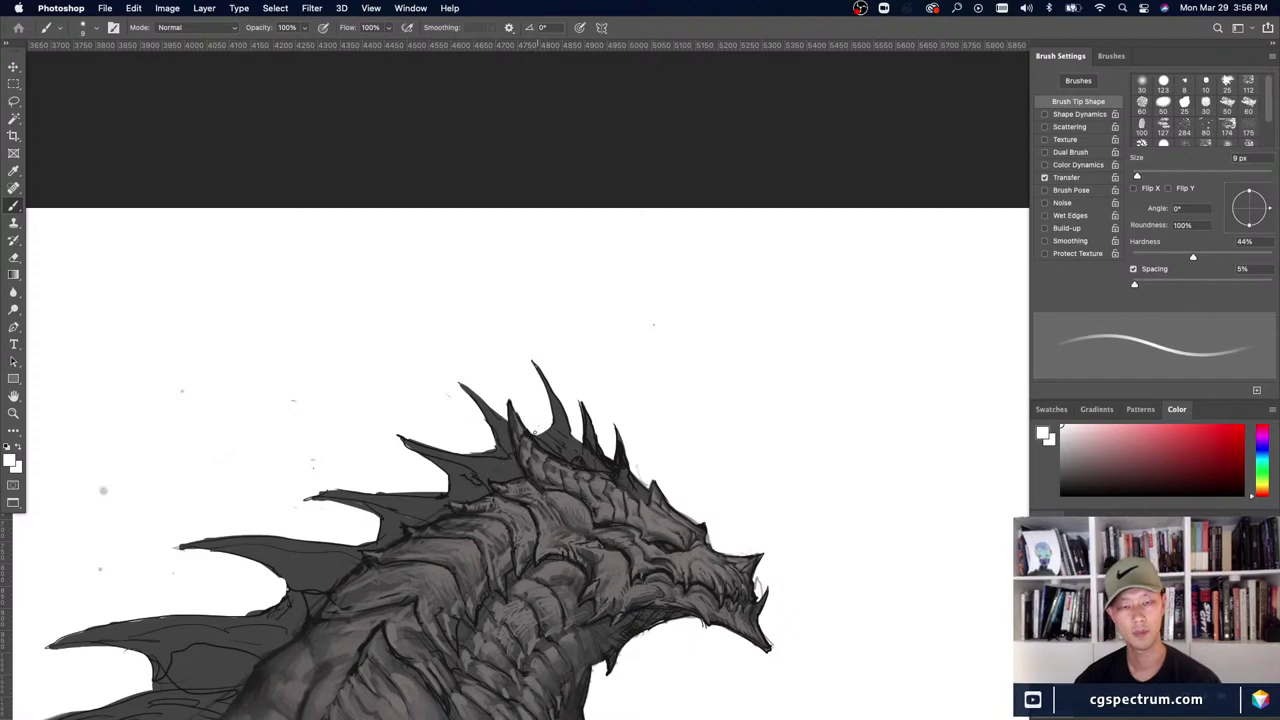
# - Fill in the front edge of the tallest head spine with dark grey, using a brush of about 10 px
pyautogui.press('super+minus')
pyautogui.press('super+minus')
pyautogui.press('super+plus')
pyautogui.press('super+plus')
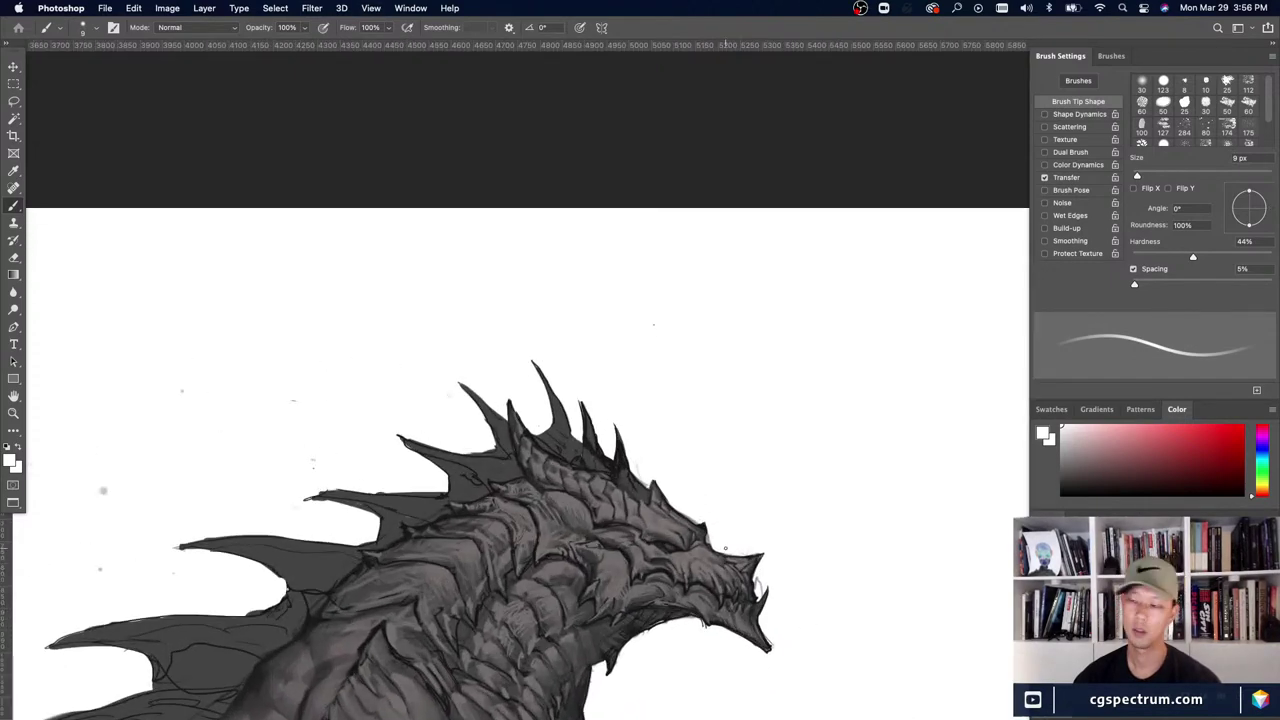
pyautogui.press('[')
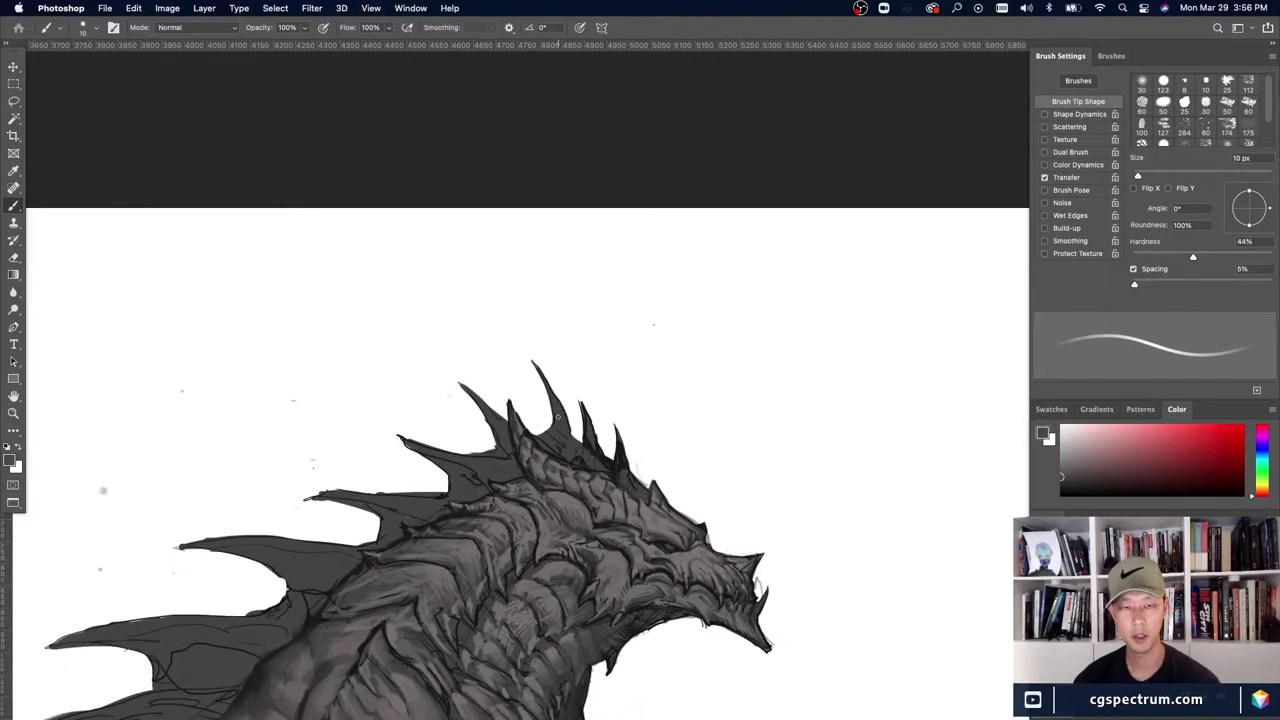
pyautogui.moveTo(543, 375); pyautogui.dragTo(560, 400)
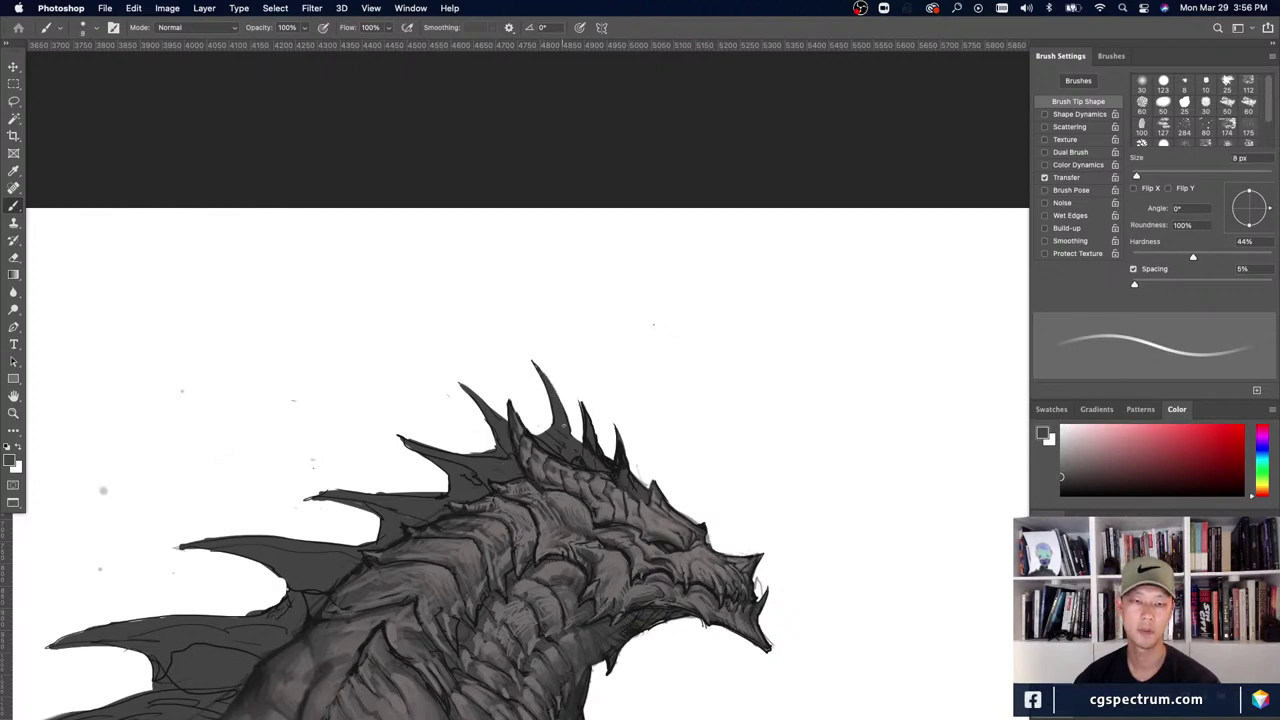
# - Sharpen the spine just in front of the tallest one with sampled background white and near-black at 9 px
pyautogui.keyDown('alt'); pyautogui.click(589, 436); pyautogui.keyUp('alt')
pyautogui.press(']')
pyautogui.keyDown('alt'); pyautogui.click(577, 399); pyautogui.keyUp('alt')
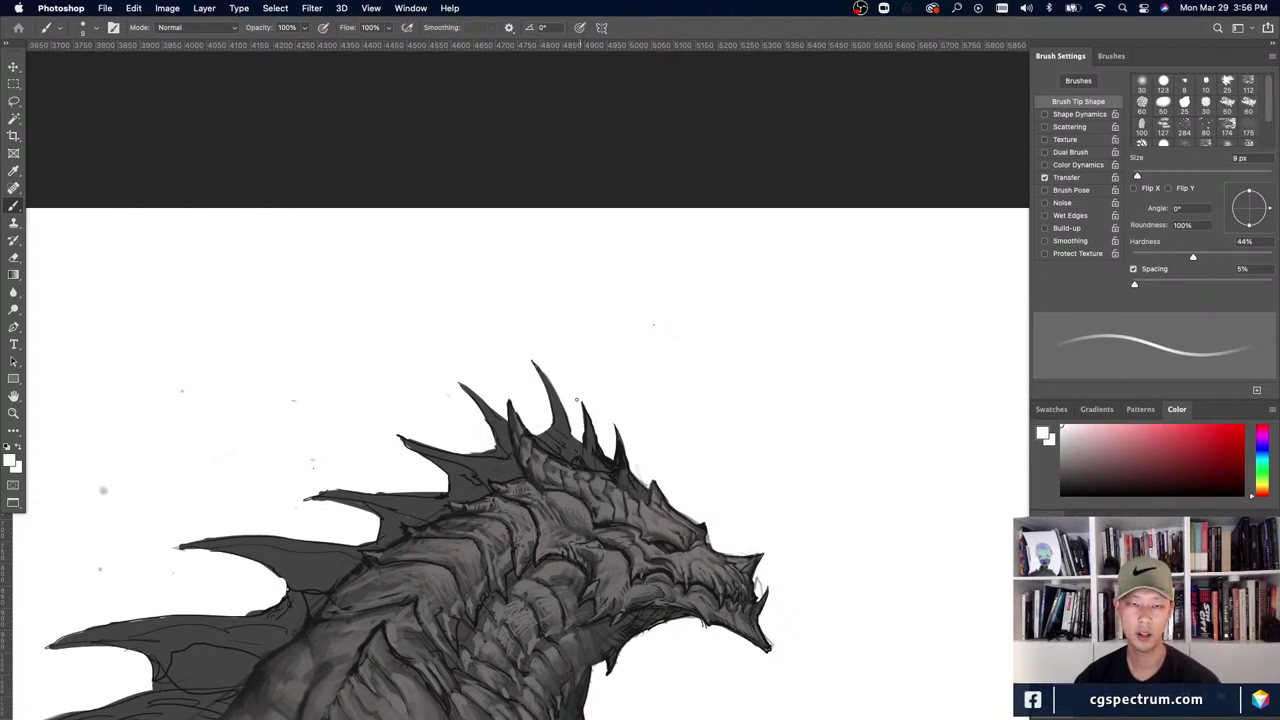
pyautogui.press('x')
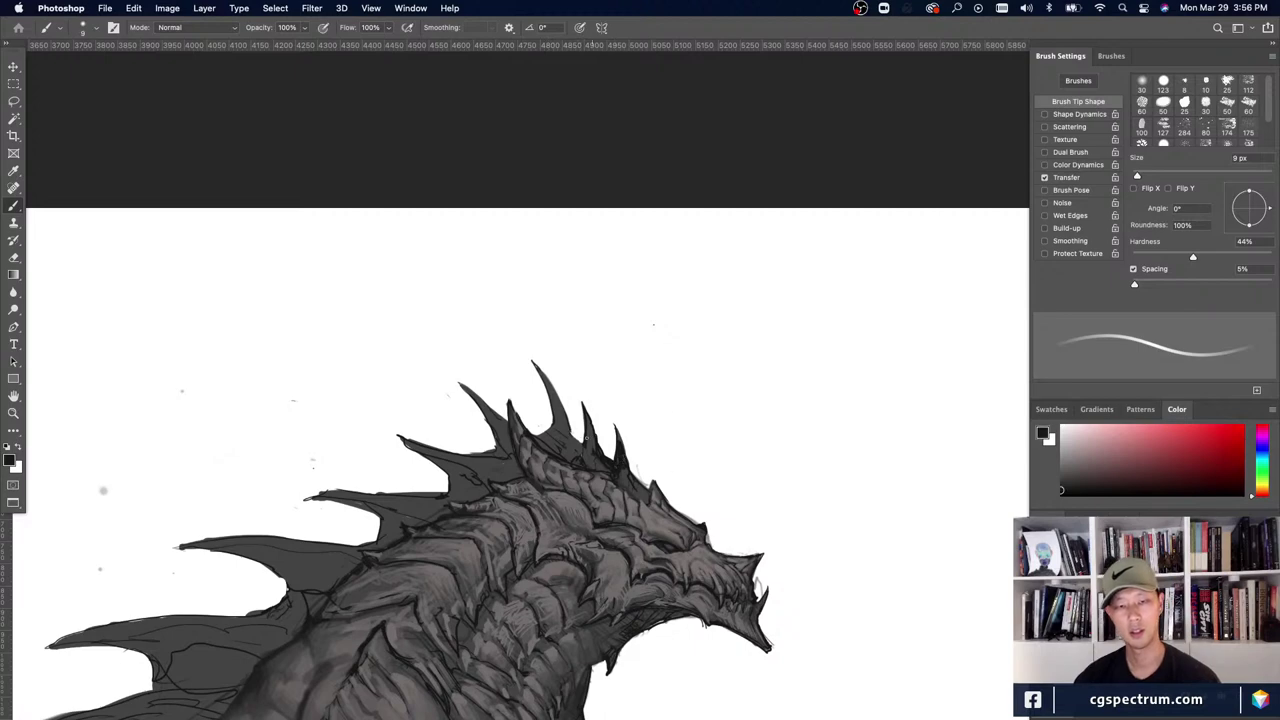
# - Sample greys from the crest and smooth the bases of the two front head spines at about 10 px
pyautogui.press(']')
pyautogui.keyDown('alt'); pyautogui.click(594, 455); pyautogui.keyUp('alt')
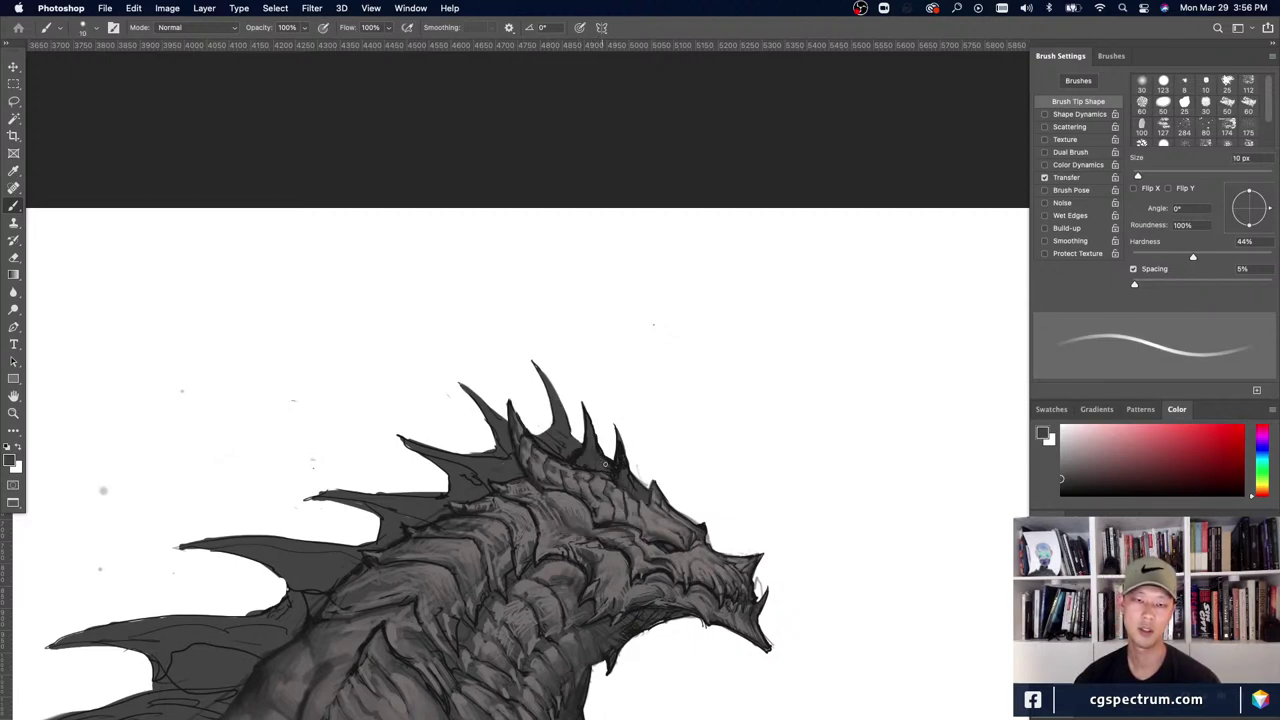
pyautogui.keyDown('alt'); pyautogui.click(623, 477); pyautogui.keyUp('alt')
pyautogui.press('[')
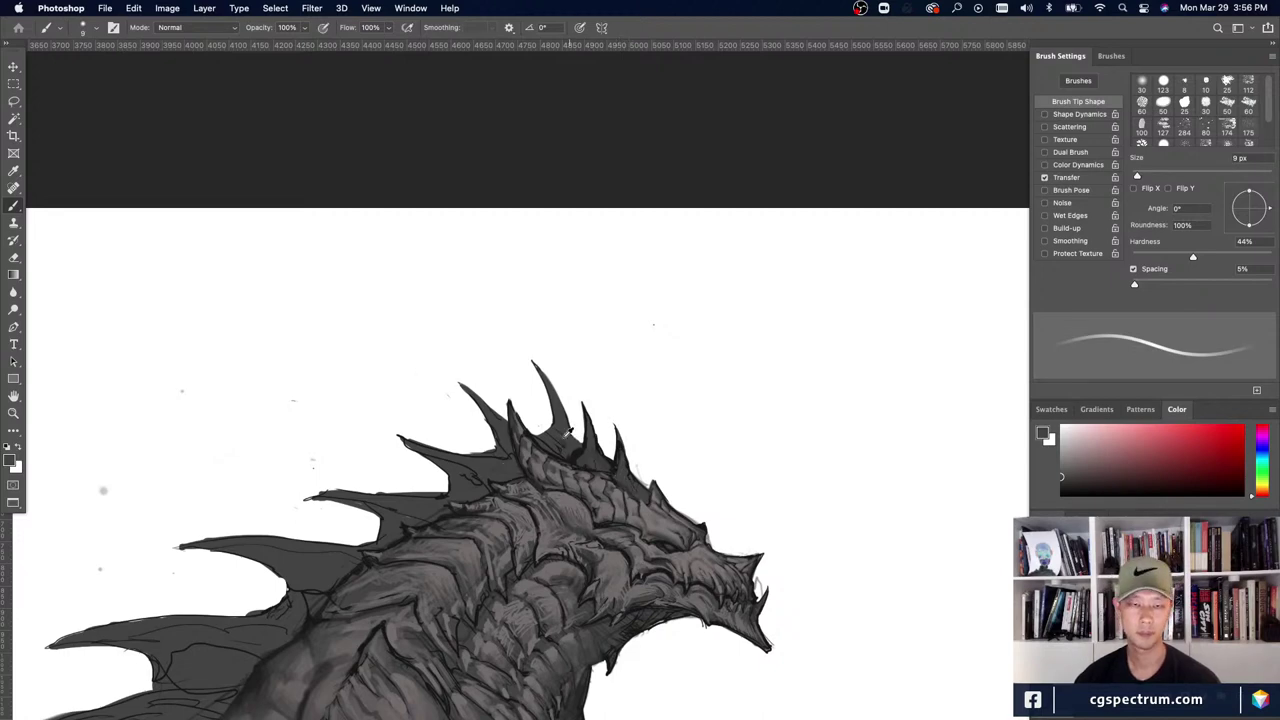
# - Sample the dark line colour and darken the base of the tallest head spine at 7 px
pyautogui.press('super+minus')
pyautogui.press('super+minus')
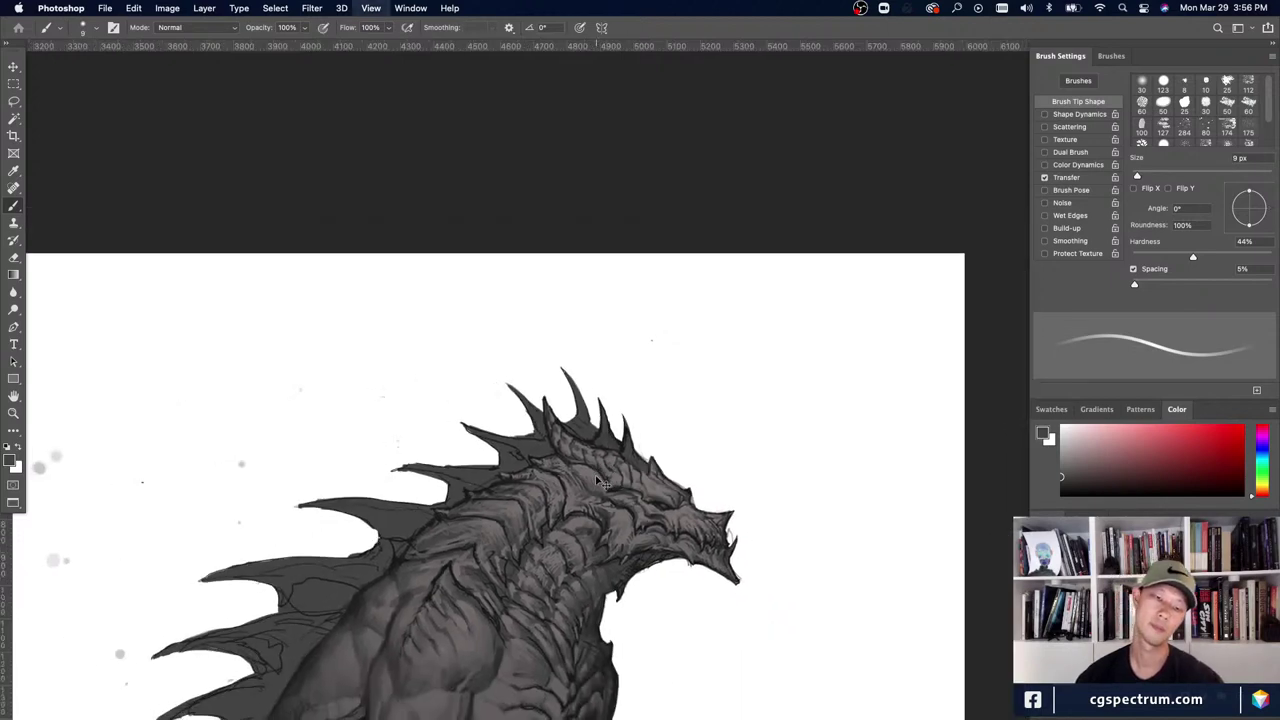
pyautogui.scroll(5, 600, 483)
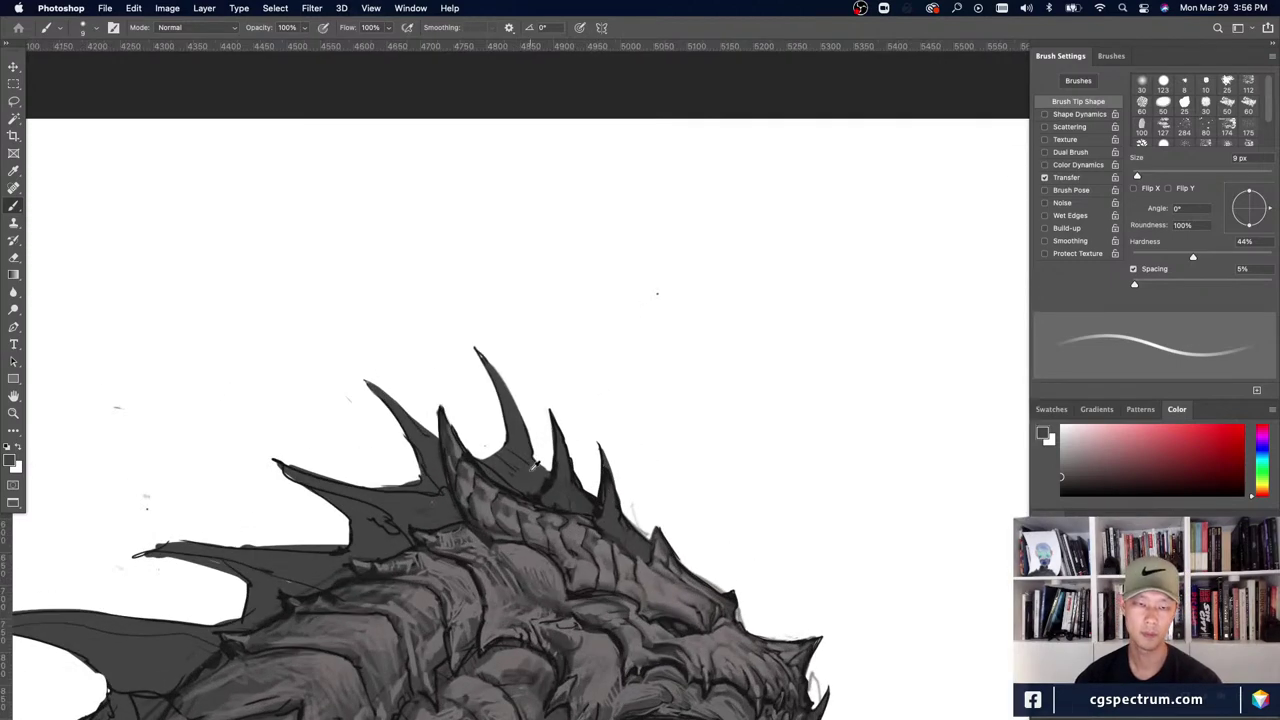
pyautogui.keyDown('alt'); pyautogui.click(537, 478); pyautogui.keyUp('alt')
pyautogui.keyDown('alt'); pyautogui.click(554, 477); pyautogui.keyUp('alt')
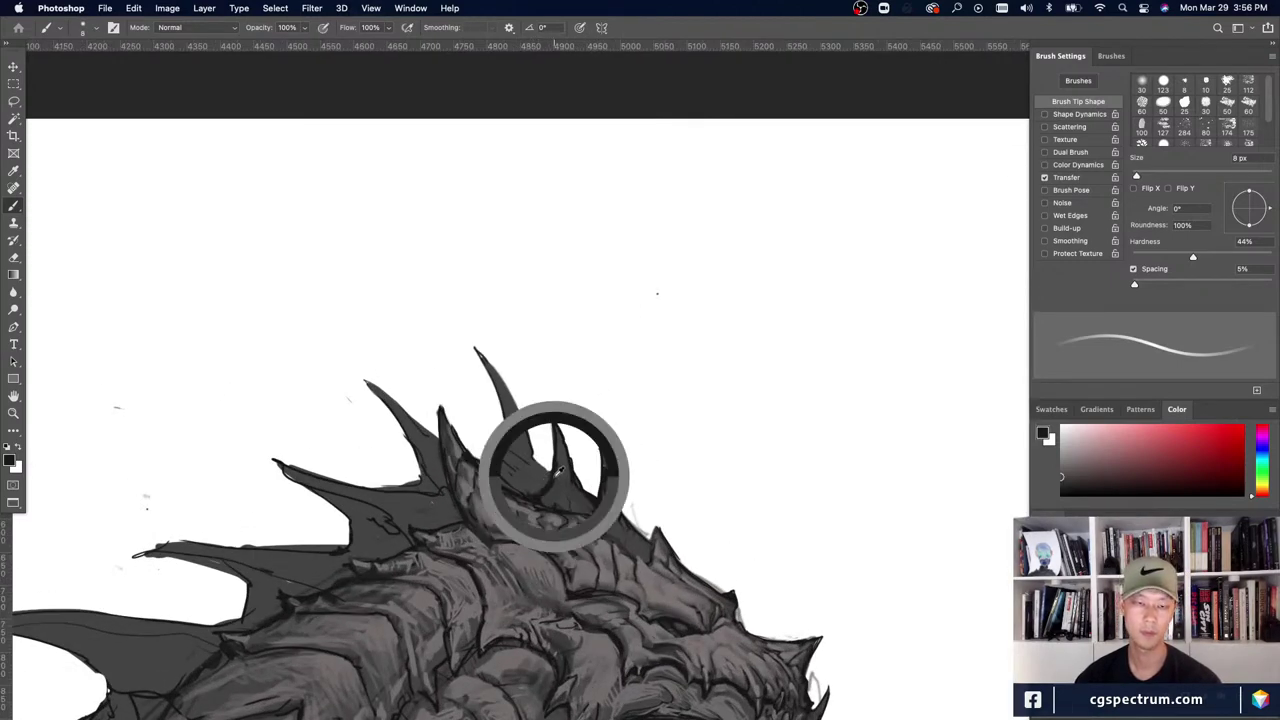
pyautogui.press('[')
pyautogui.moveTo(508, 447); pyautogui.dragTo(486, 474)
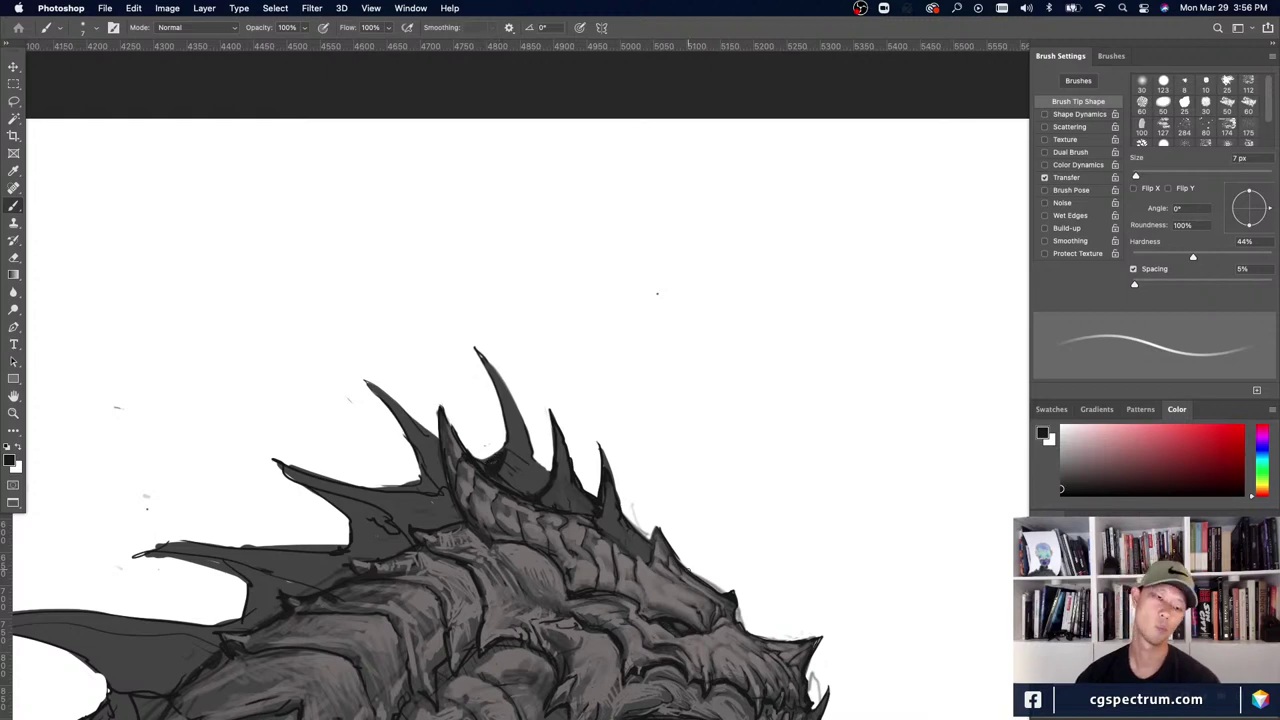
# - Examine the reshaped head spines against the whole creature's silhouette, comparing the distant and close views
pyautogui.scroll(-8, 657, 293)
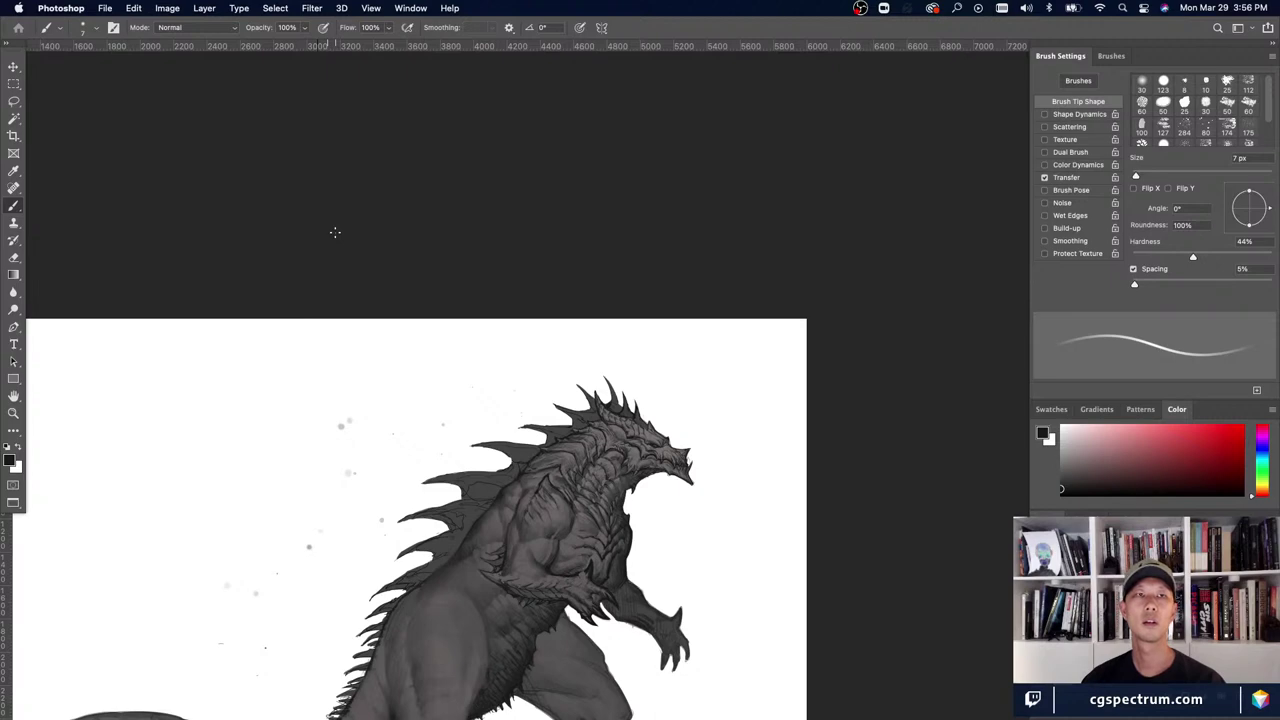
pyautogui.press('super+plus')
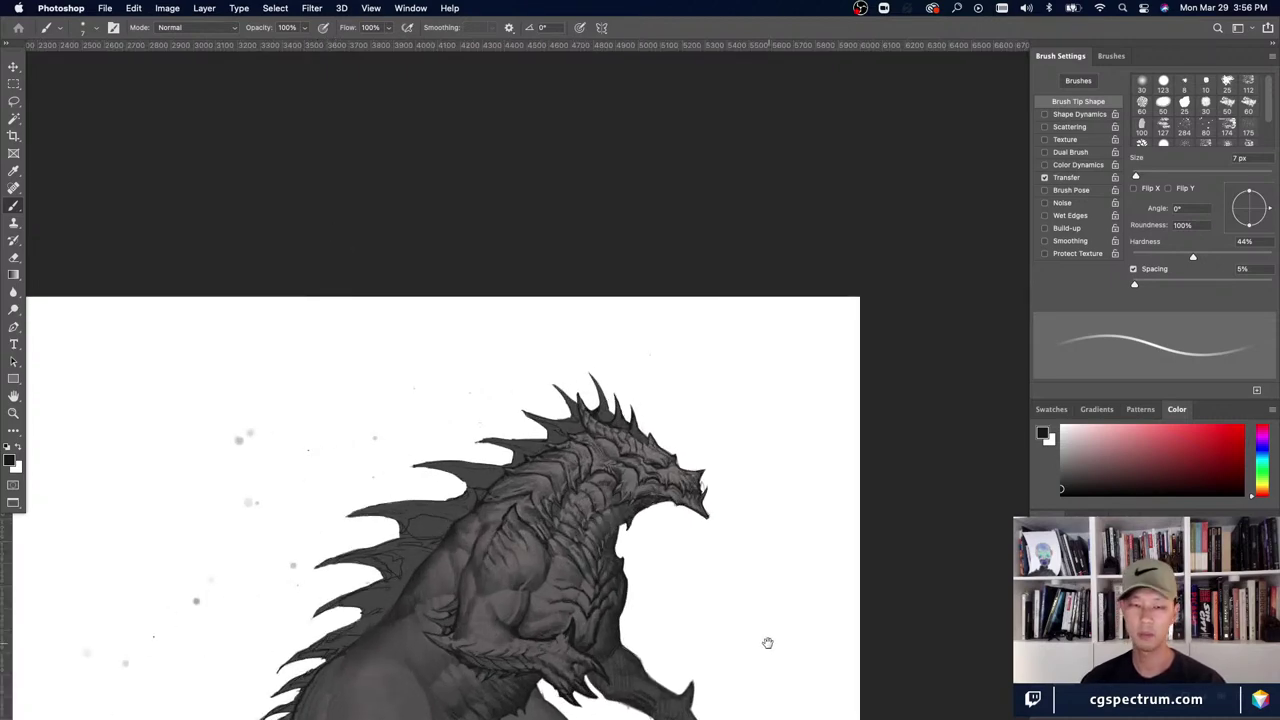
pyautogui.scroll(-3, 766, 640)
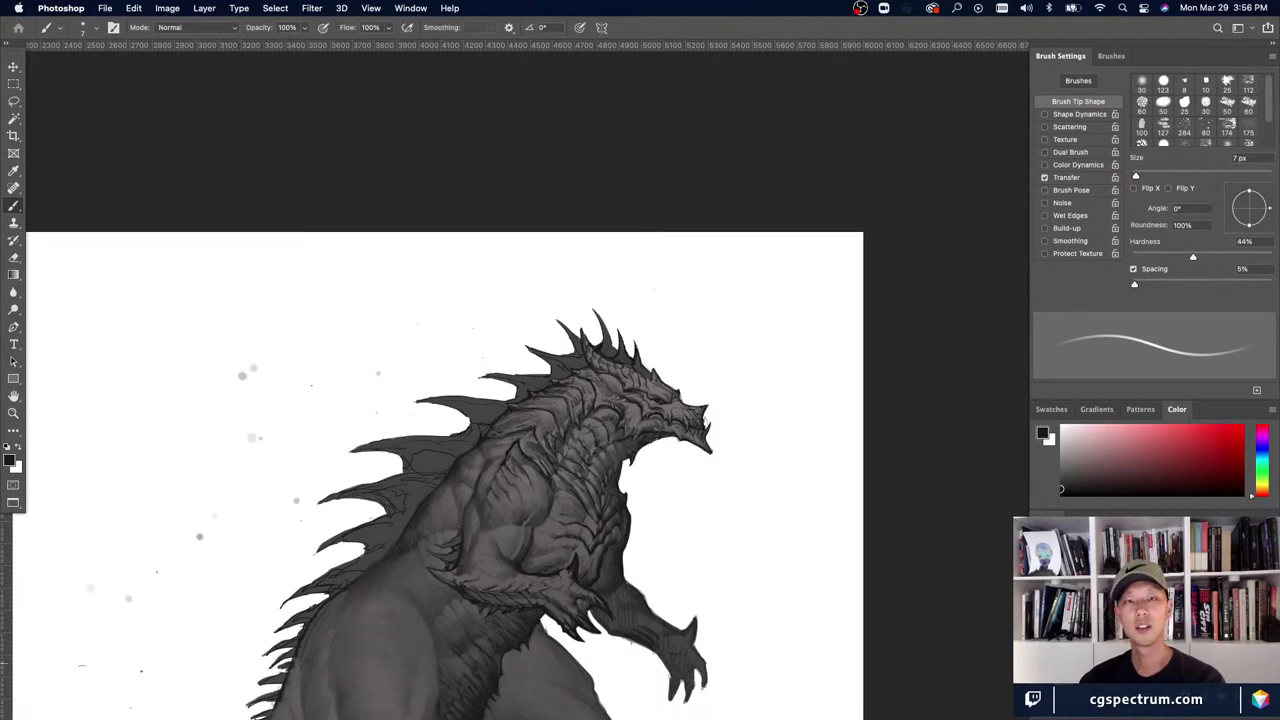
pyautogui.press('super+plus')
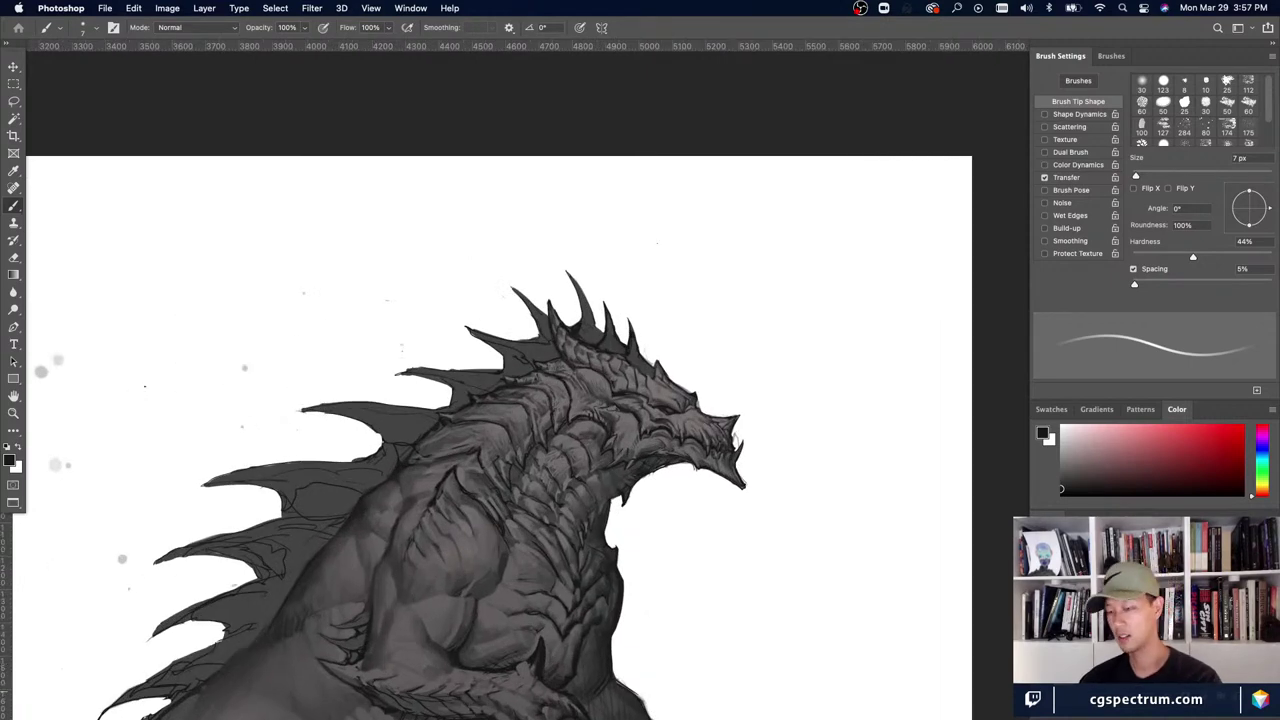
pyautogui.scroll(2, 694, 543)
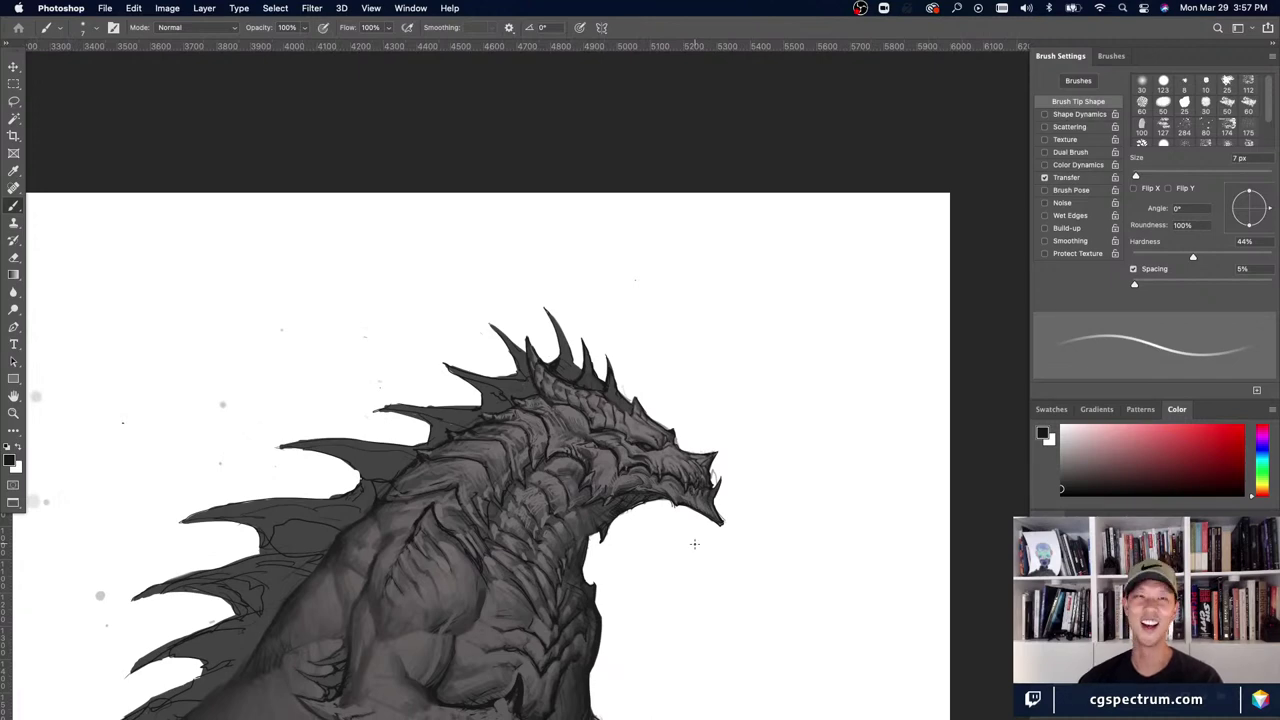
pyautogui.scroll(-2, 694, 543)
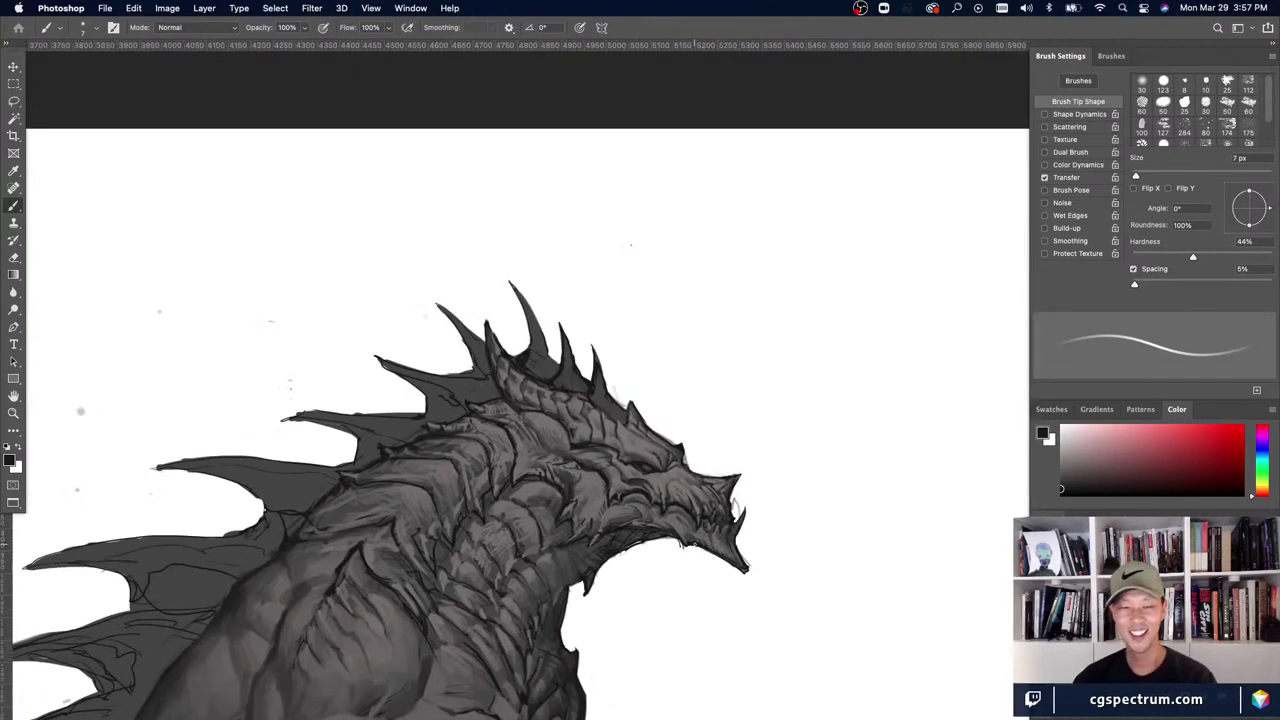
pyautogui.scroll(4, 694, 543)
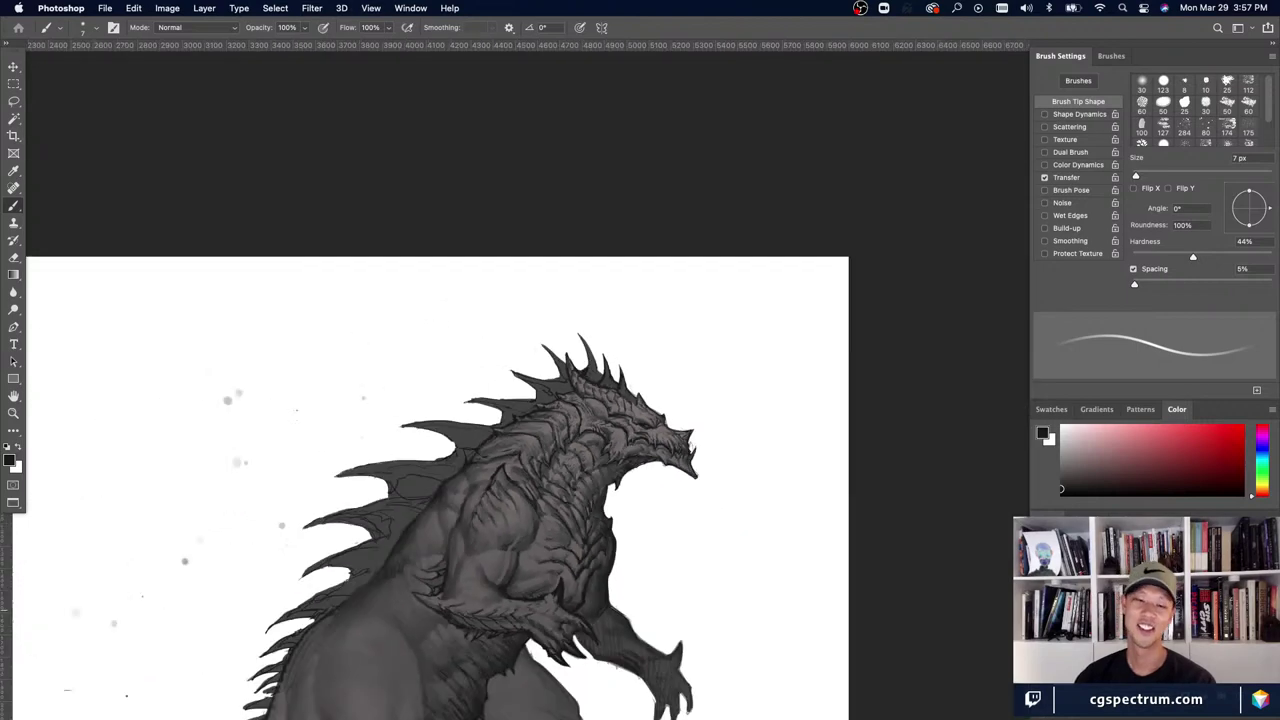
pyautogui.scroll(-3, 694, 543)
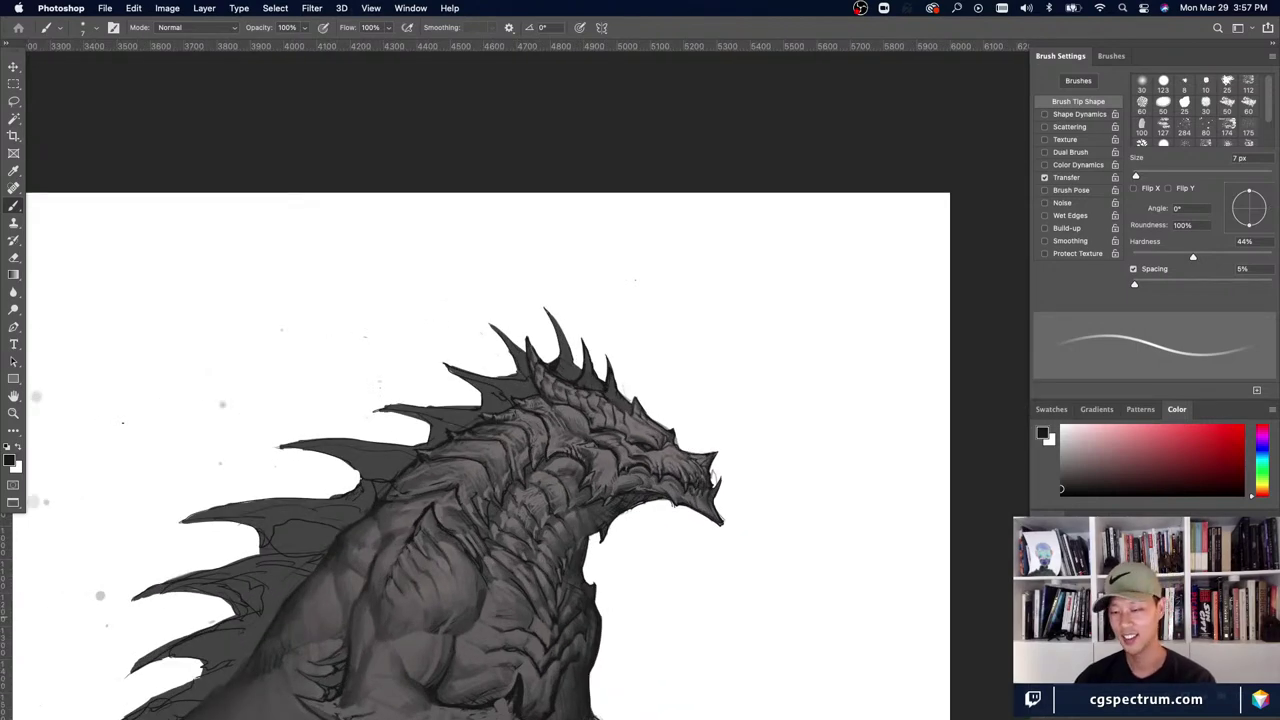
pyautogui.scroll(-2, 694, 543)
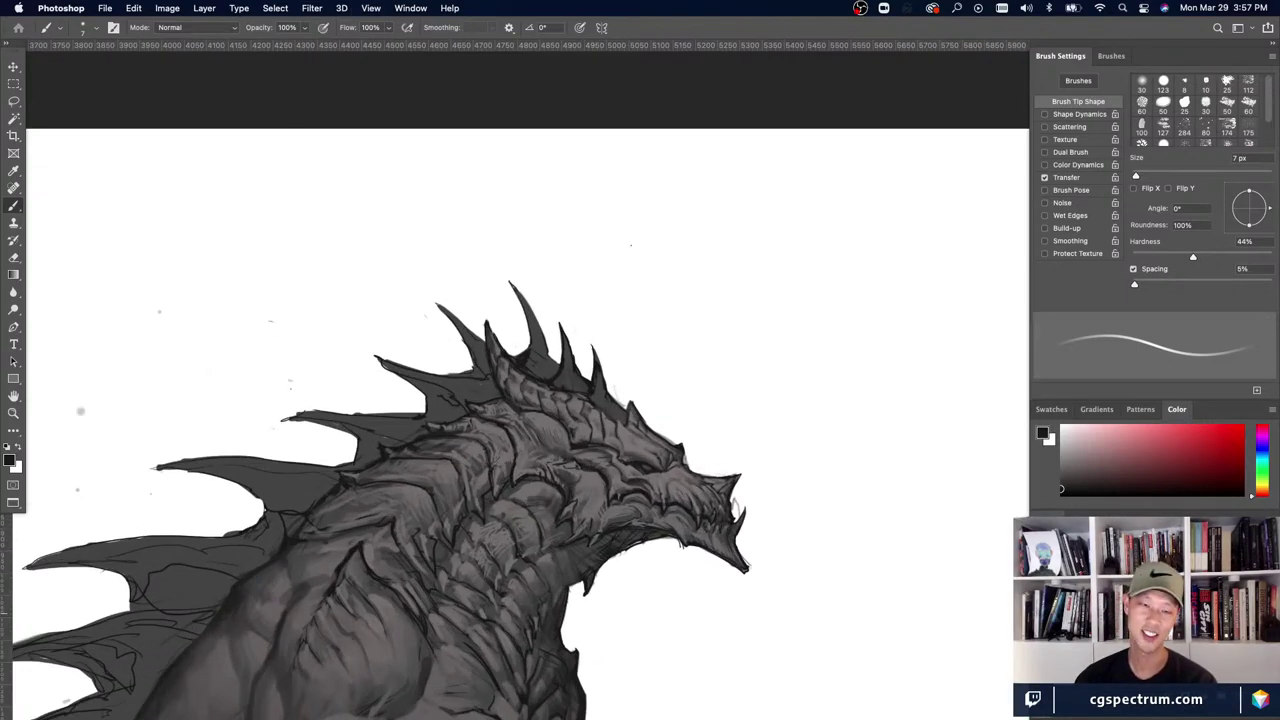
pyautogui.scroll(3, 646, 384)
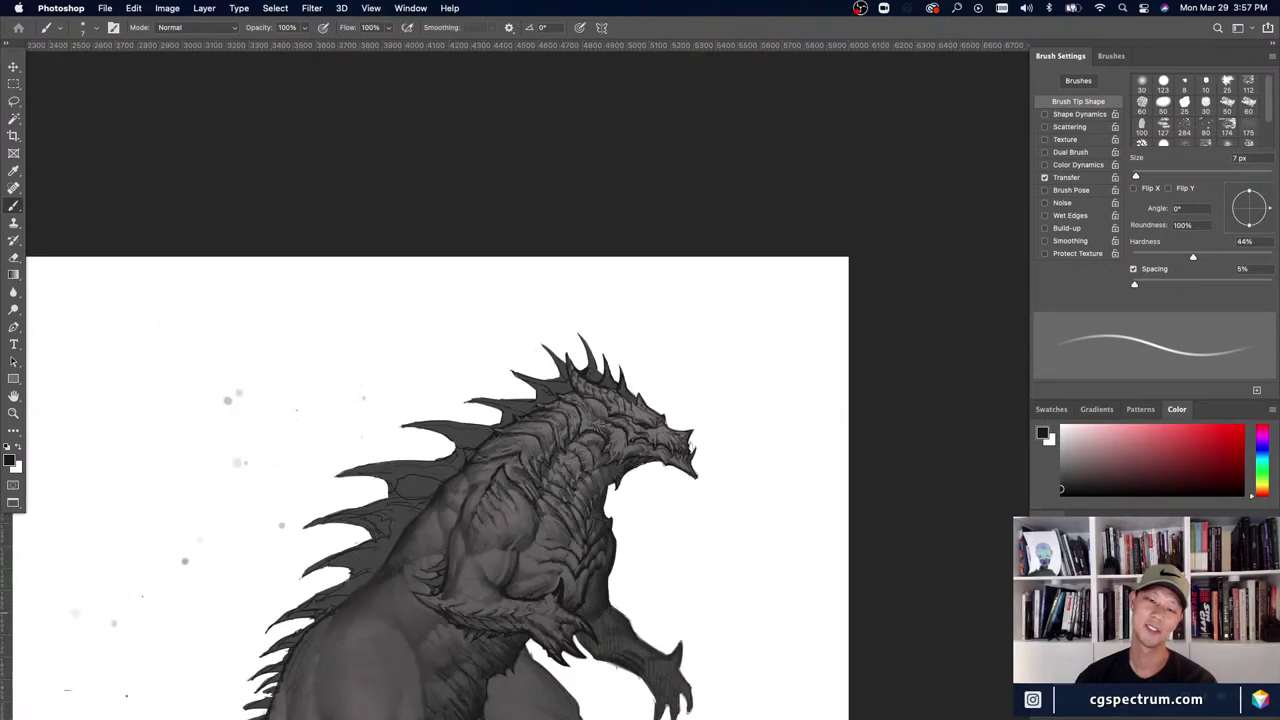
pyautogui.scroll(-3, 645, 385)
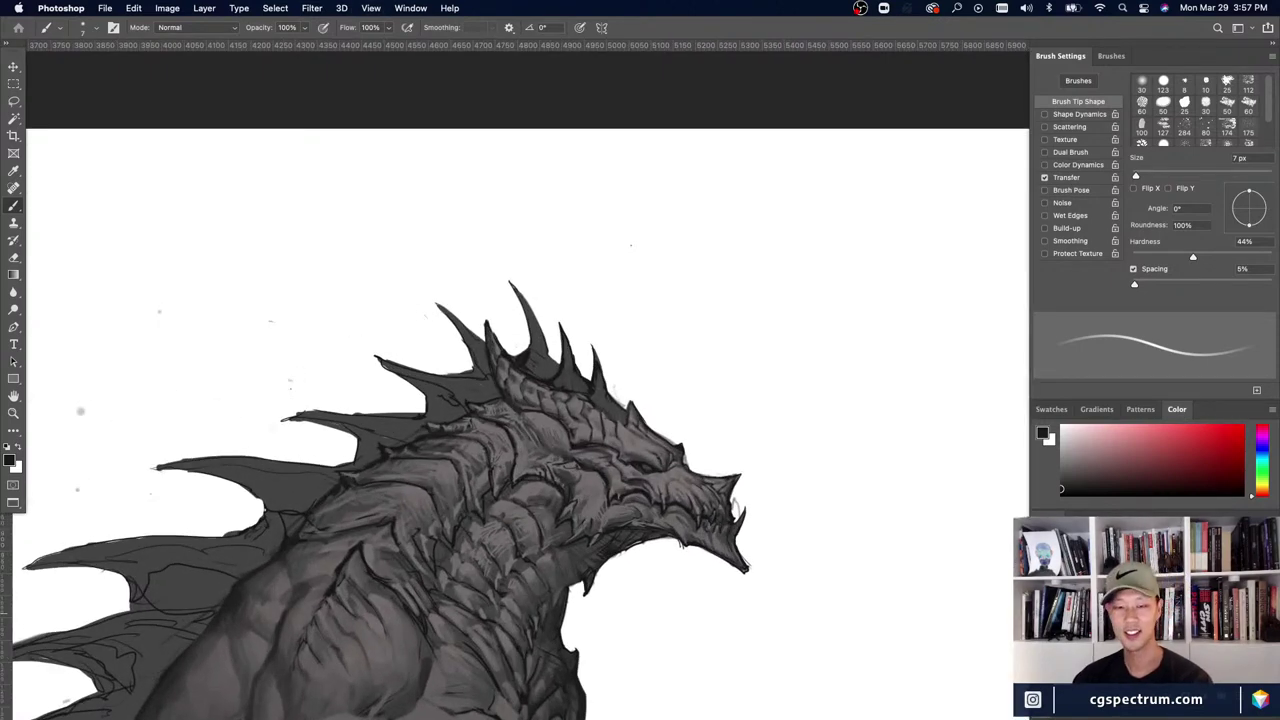
# - Sample a lighter grey from the head scales and touch up the scales of the head and neck at 7 px
pyautogui.keyDown('alt'); pyautogui.click(640, 438); pyautogui.keyUp('alt')
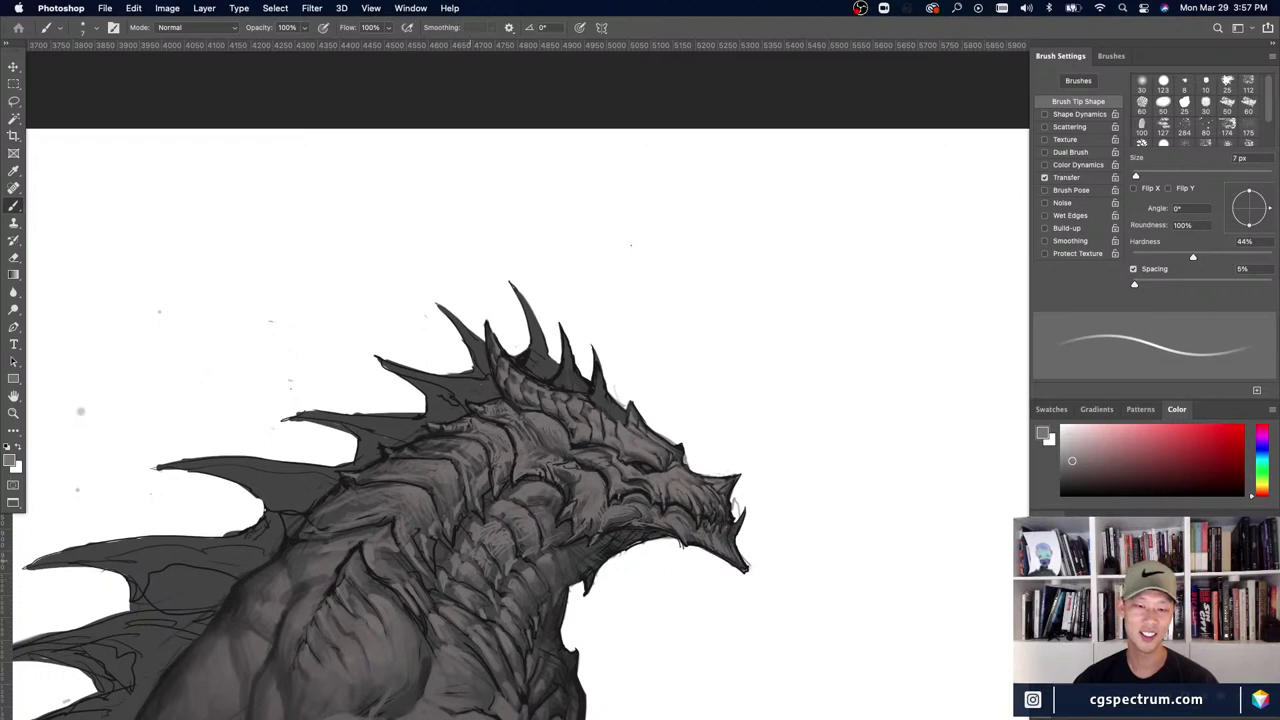
pyautogui.moveTo(470, 561); pyautogui.dragTo(437, 608)
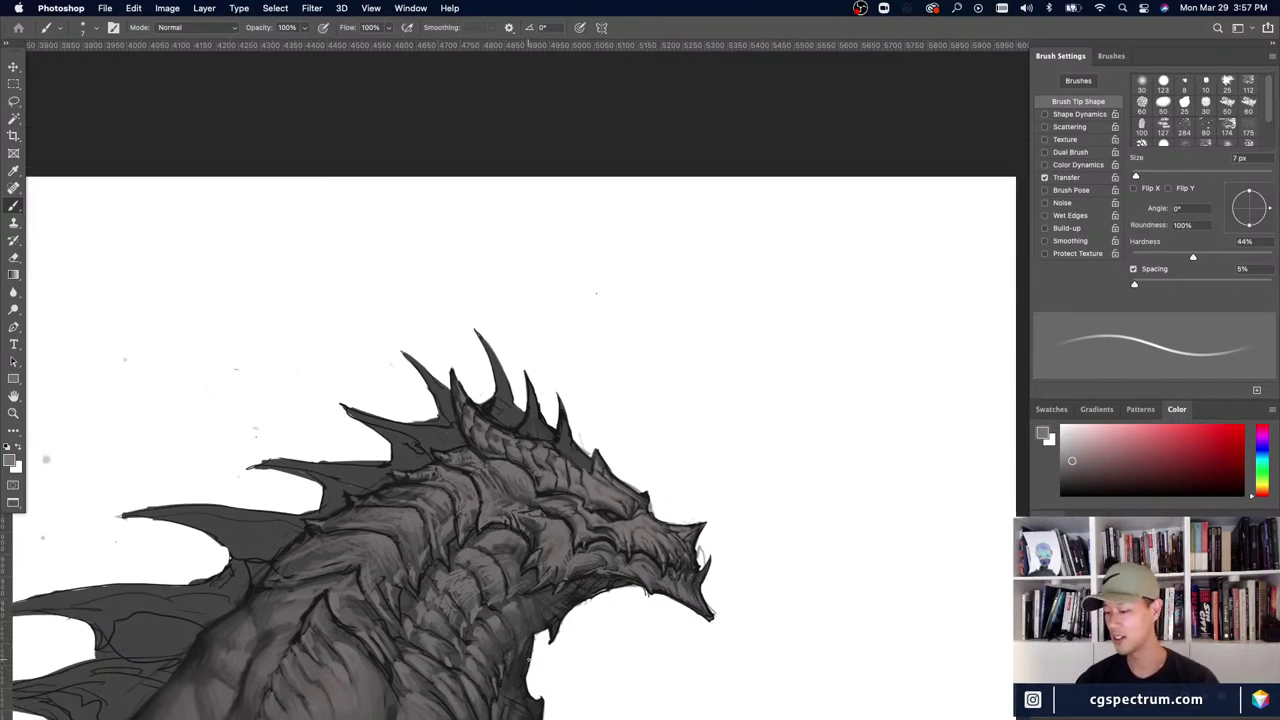
pyautogui.moveTo(531, 603); pyautogui.dragTo(542, 630)
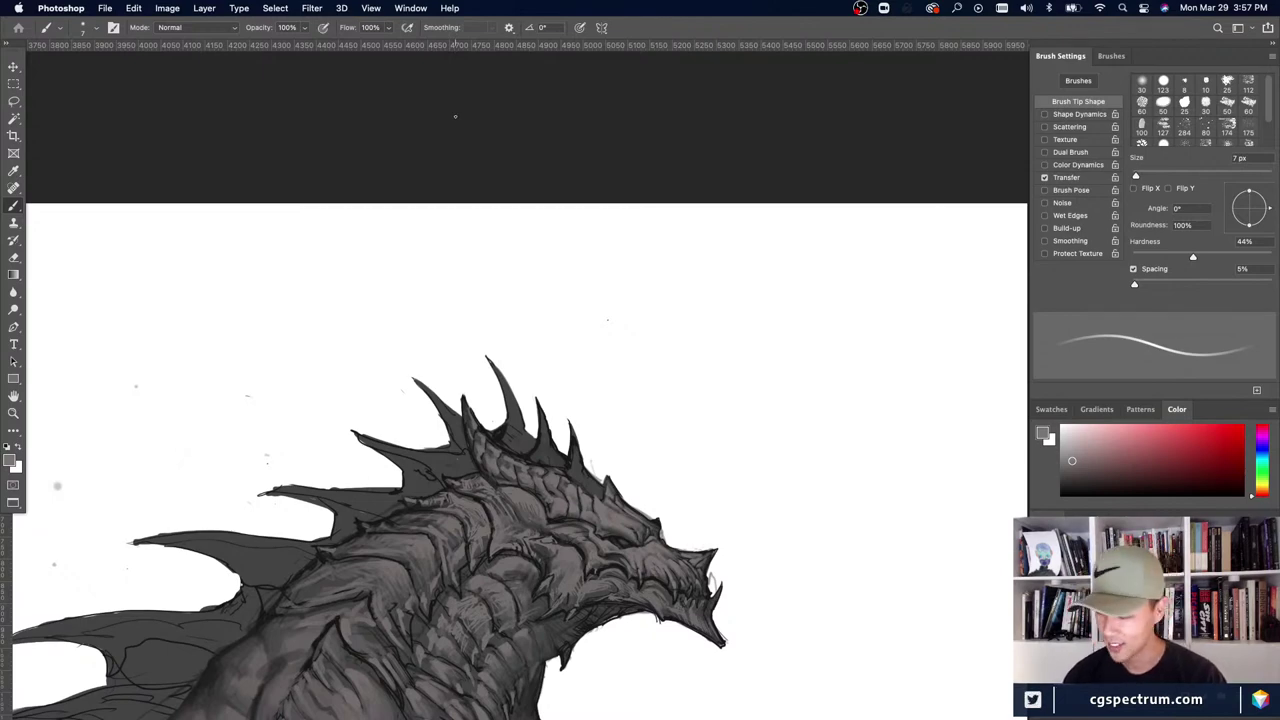
# - Examine the head and neck shading together with the spine silhouette, from further away and at close range
pyautogui.press('super+minus')
pyautogui.press('super+plus')
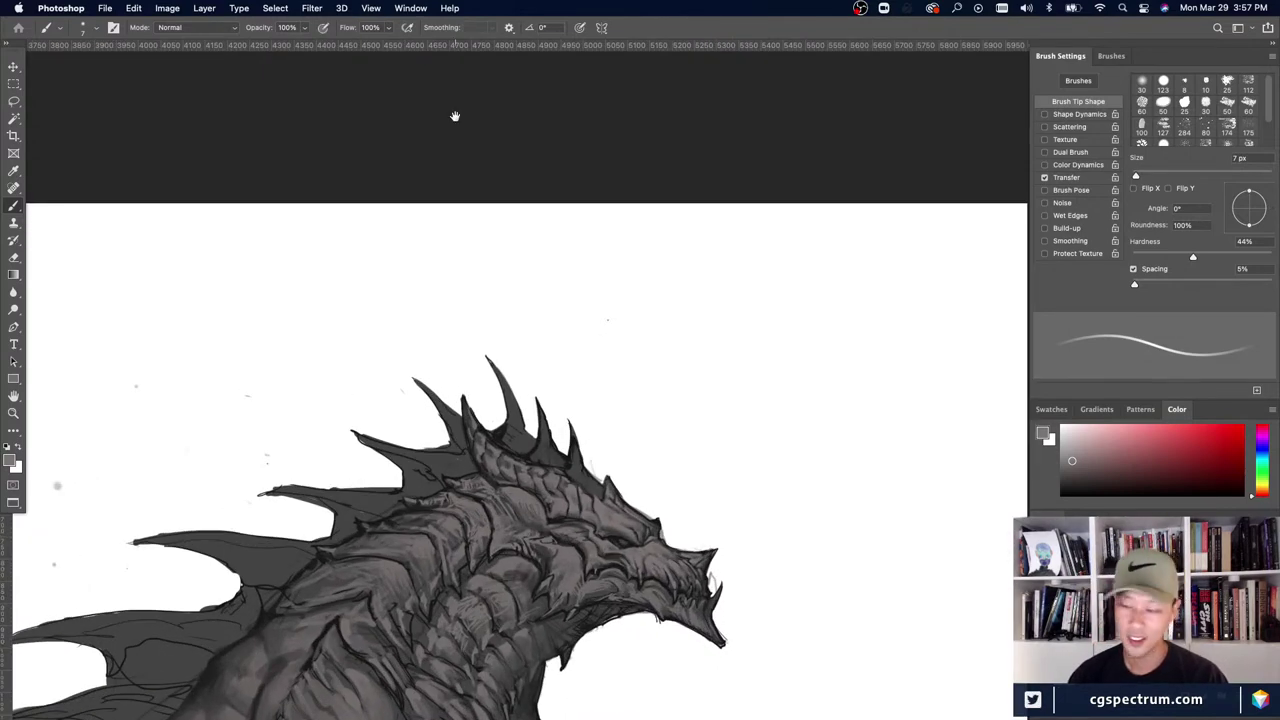
pyautogui.press('super+minus')
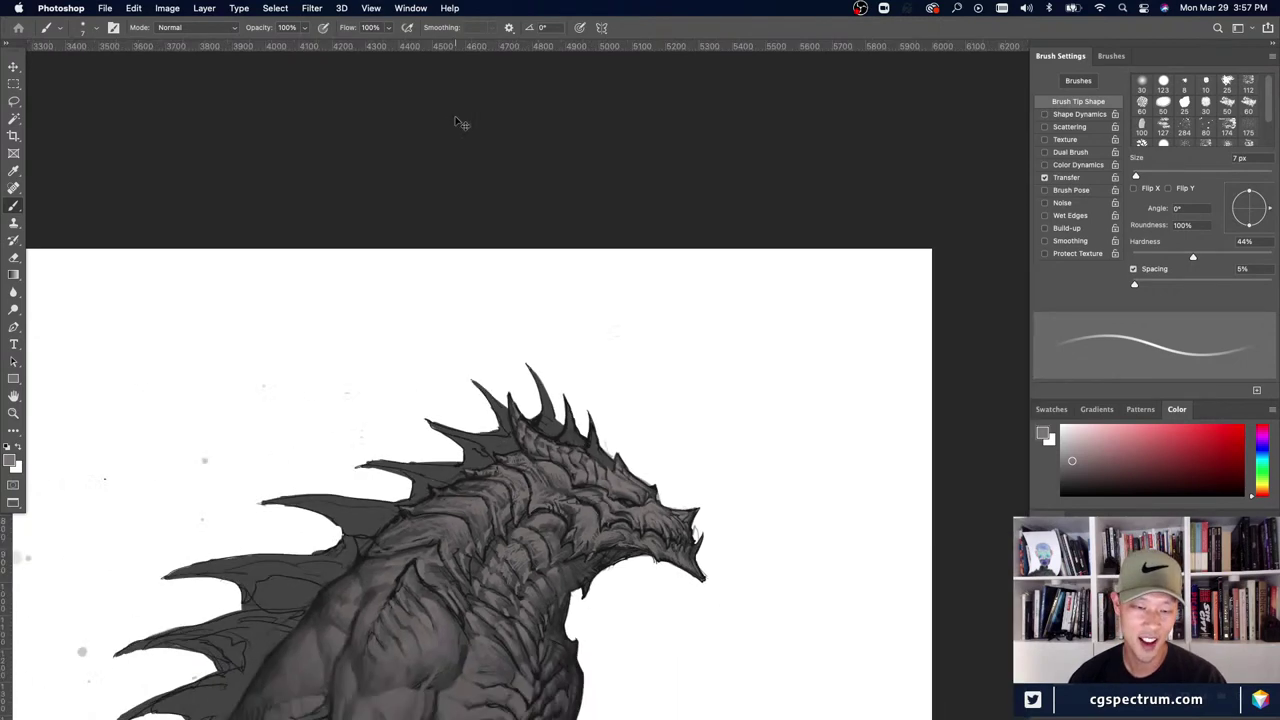
pyautogui.press('super+plus')
pyautogui.scroll(-2, 748, 638)
pyautogui.hscroll(-2, 748, 638)
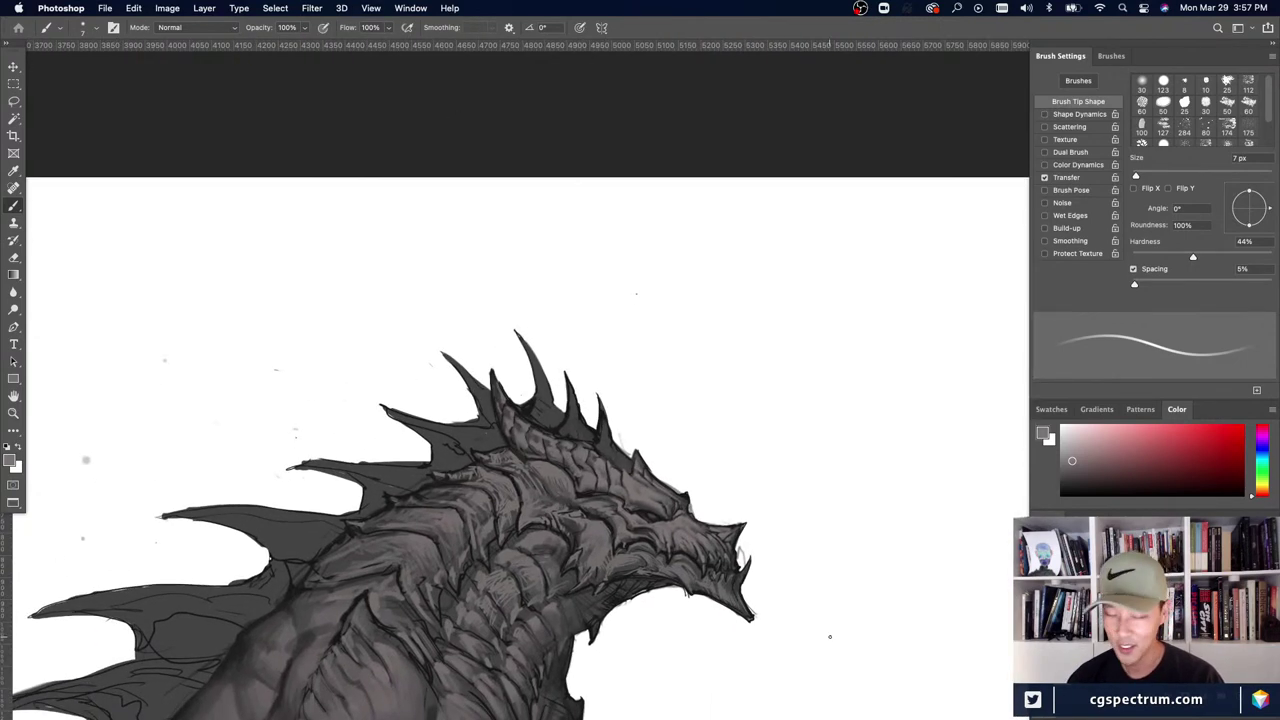
pyautogui.hotkey('ctrl', 'z')
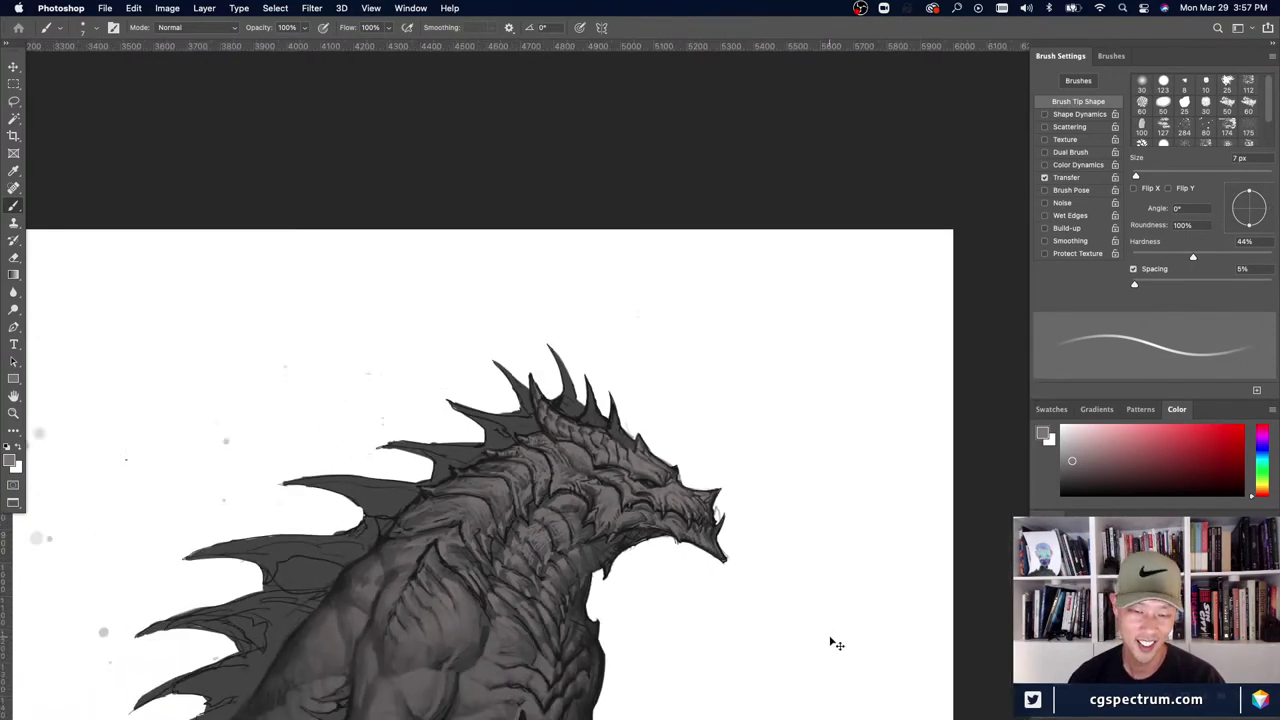
pyautogui.hotkey('ctrl', 'shift', 'z')
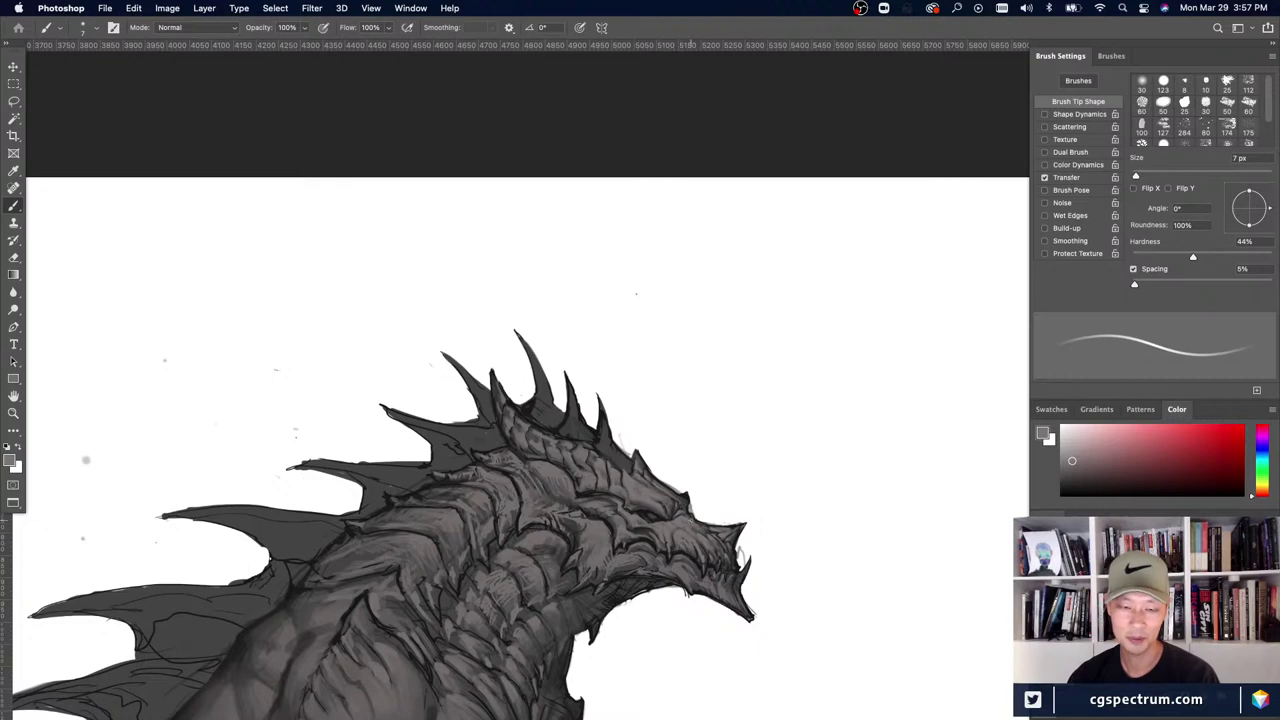
# - Examine the flat dark spines against the shaded head and neck scales at several viewing distances
pyautogui.moveTo(652, 552); pyautogui.dragTo(654, 540)
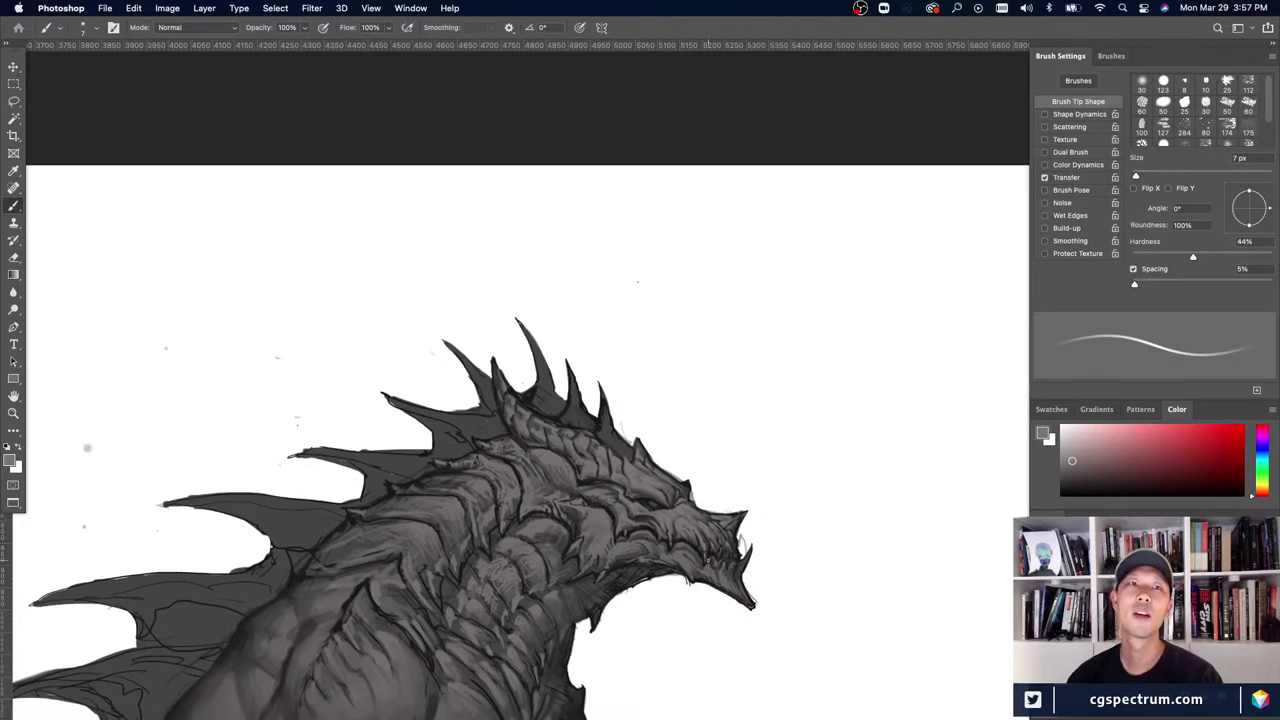
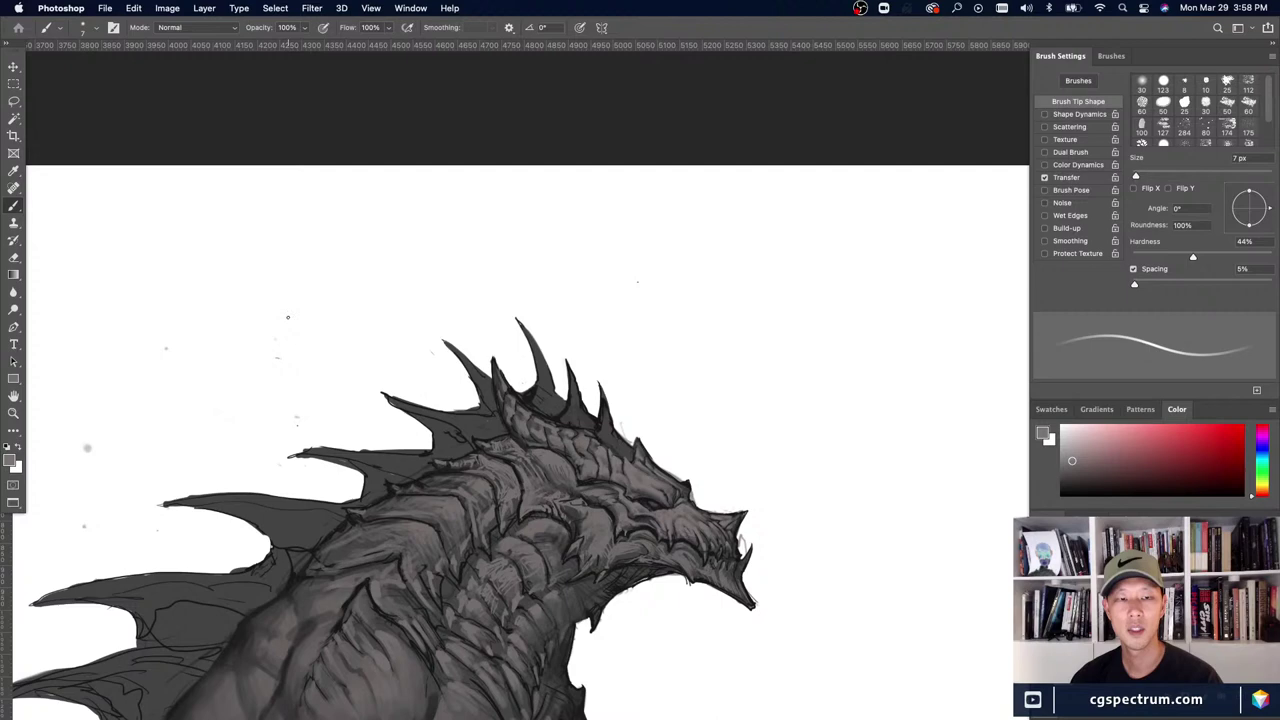
pyautogui.press('super+plus')
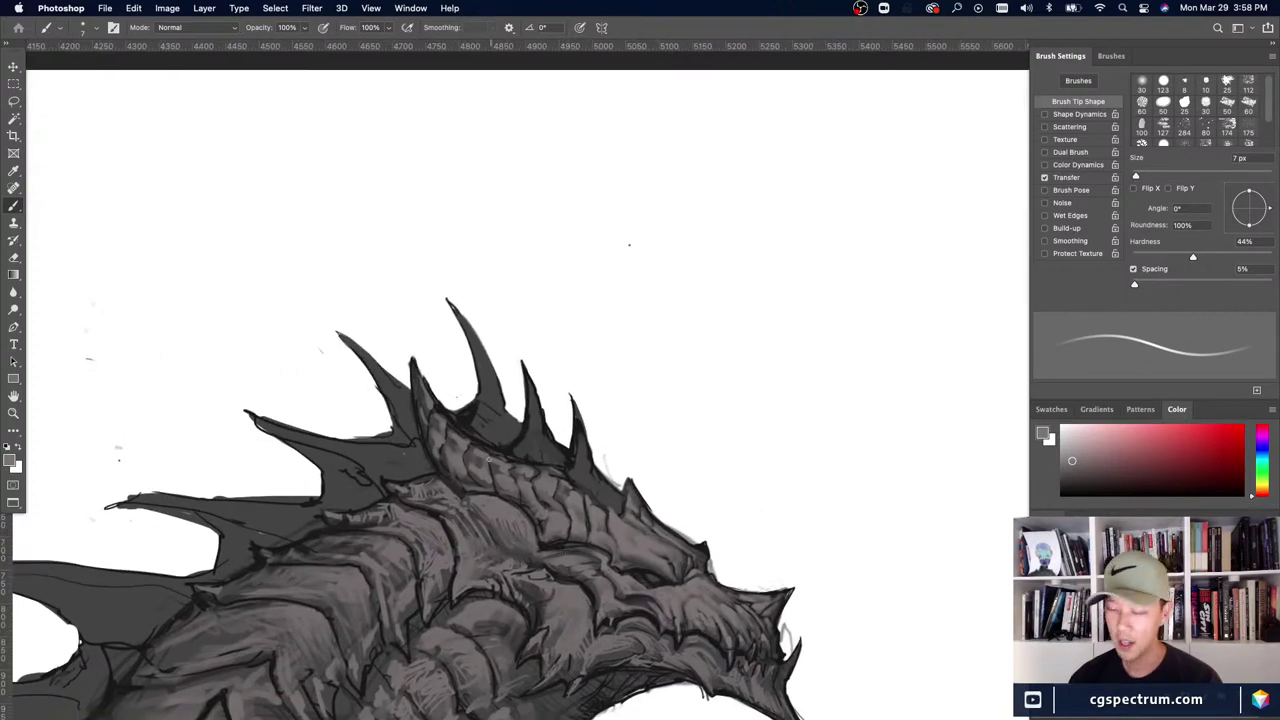
pyautogui.keyDown('alt'); pyautogui.click(382, 452); pyautogui.keyUp('alt')
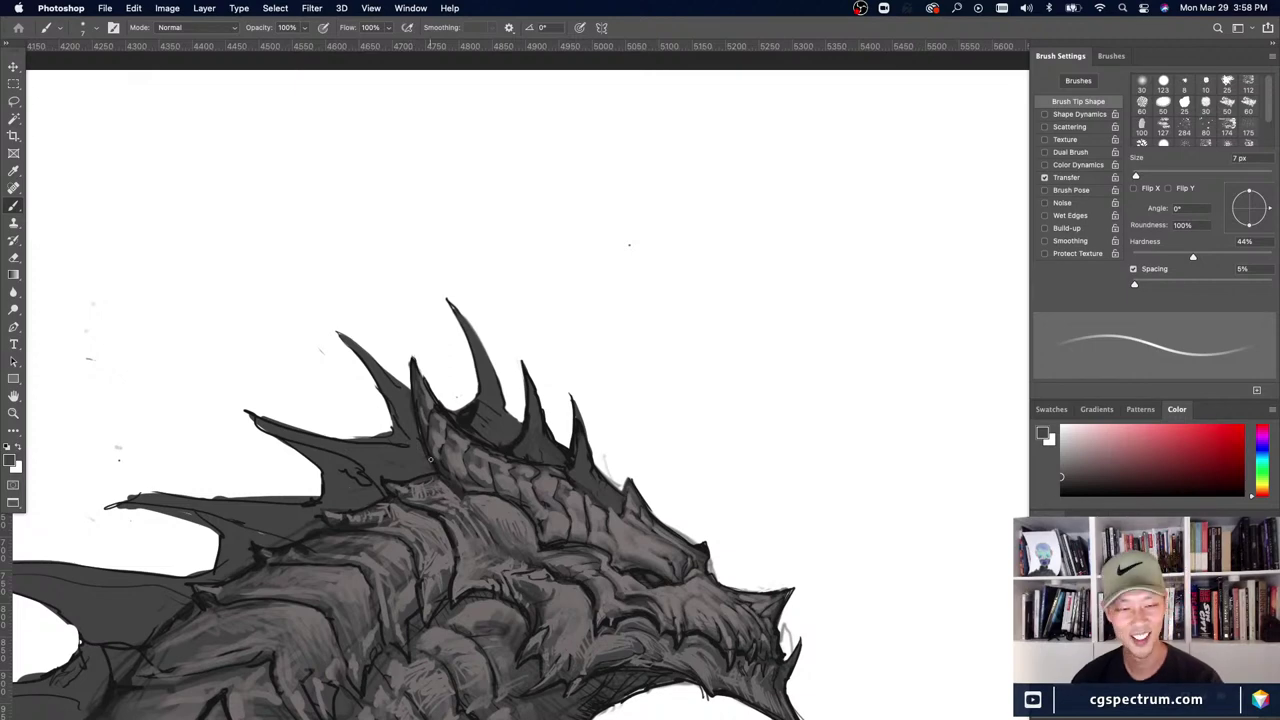
pyautogui.scroll(-2, 717, 652)
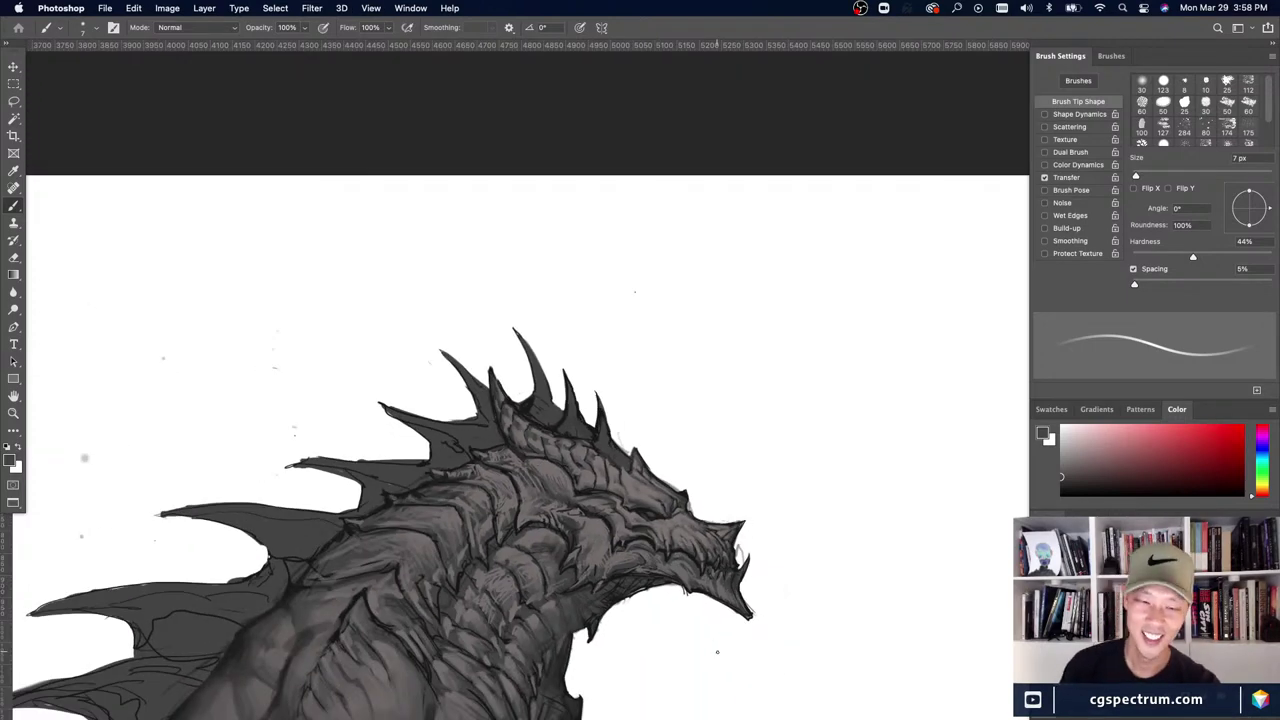
pyautogui.scroll(-2, 717, 652)
pyautogui.scroll(2, 718, 655)
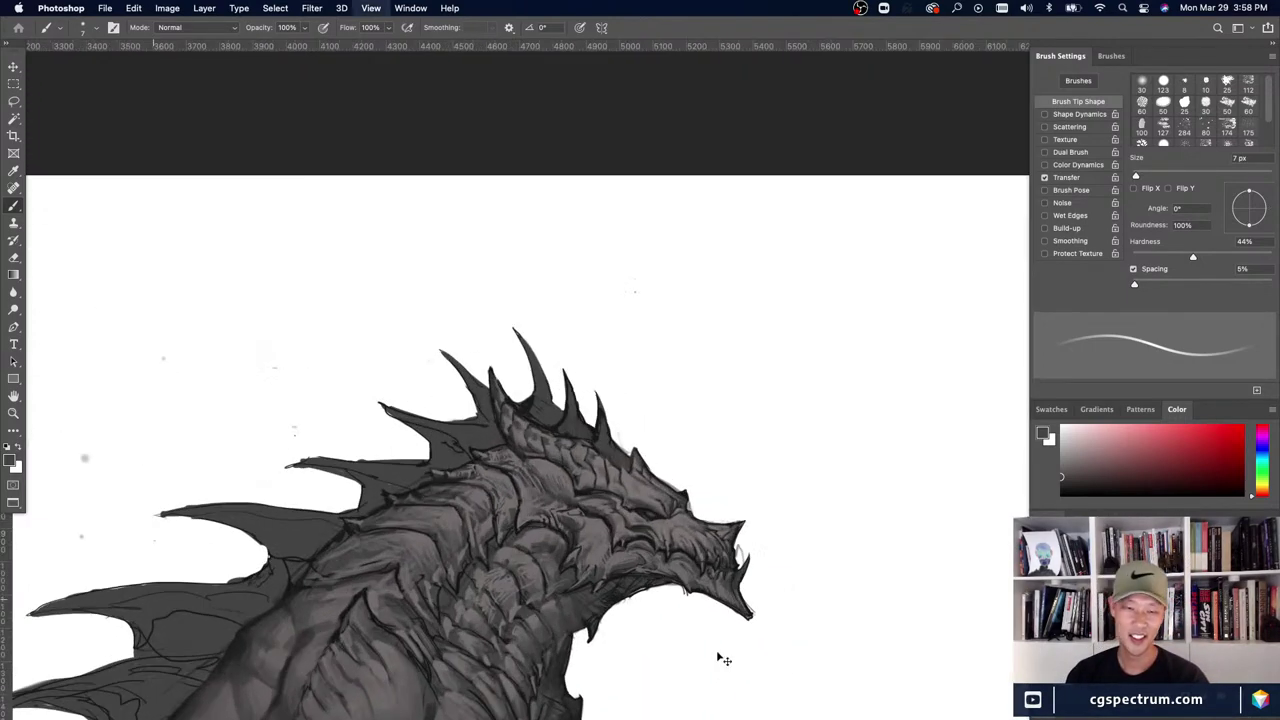
pyautogui.moveTo(599, 542); pyautogui.dragTo(610, 606)
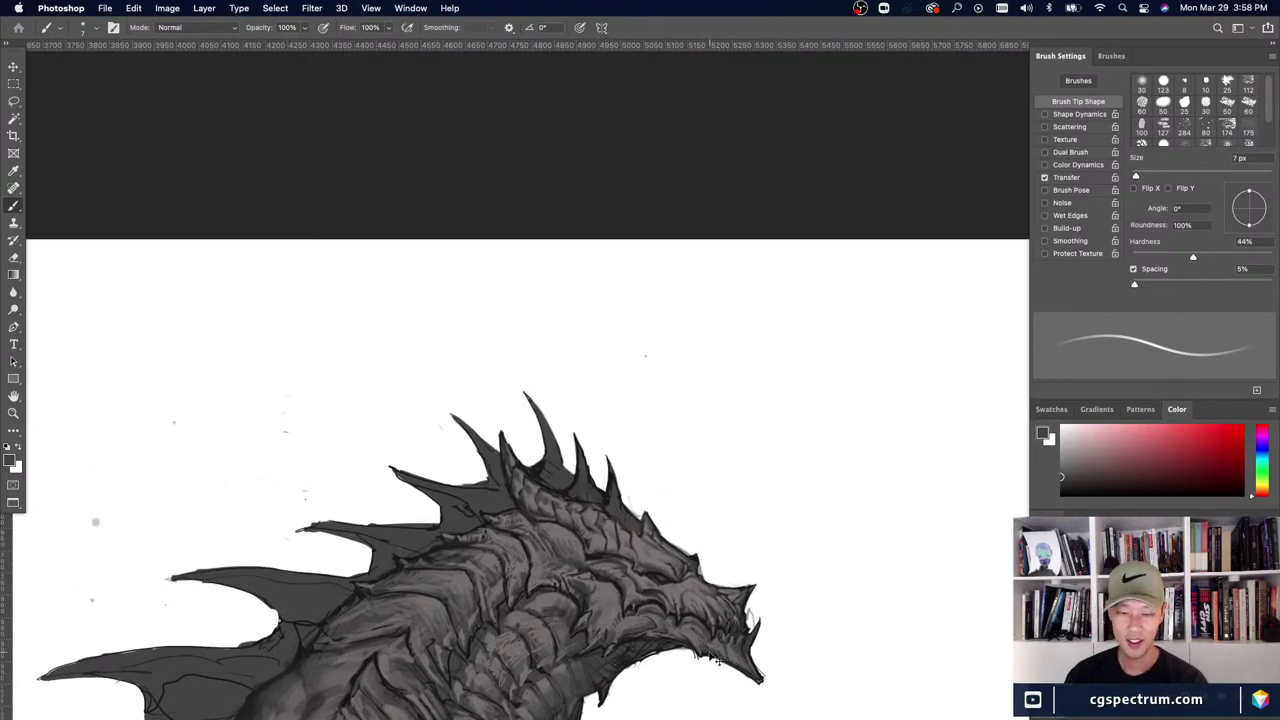
pyautogui.scroll(3, 748, 636)
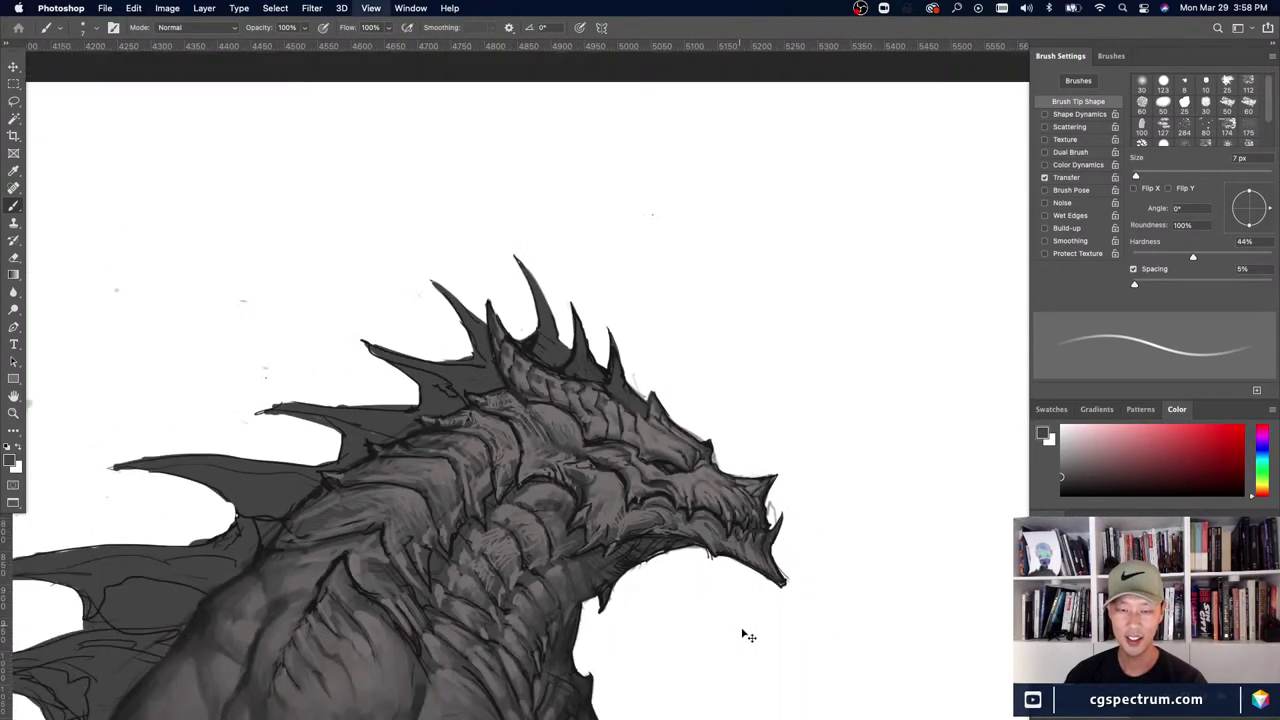
pyautogui.press('super+plus')
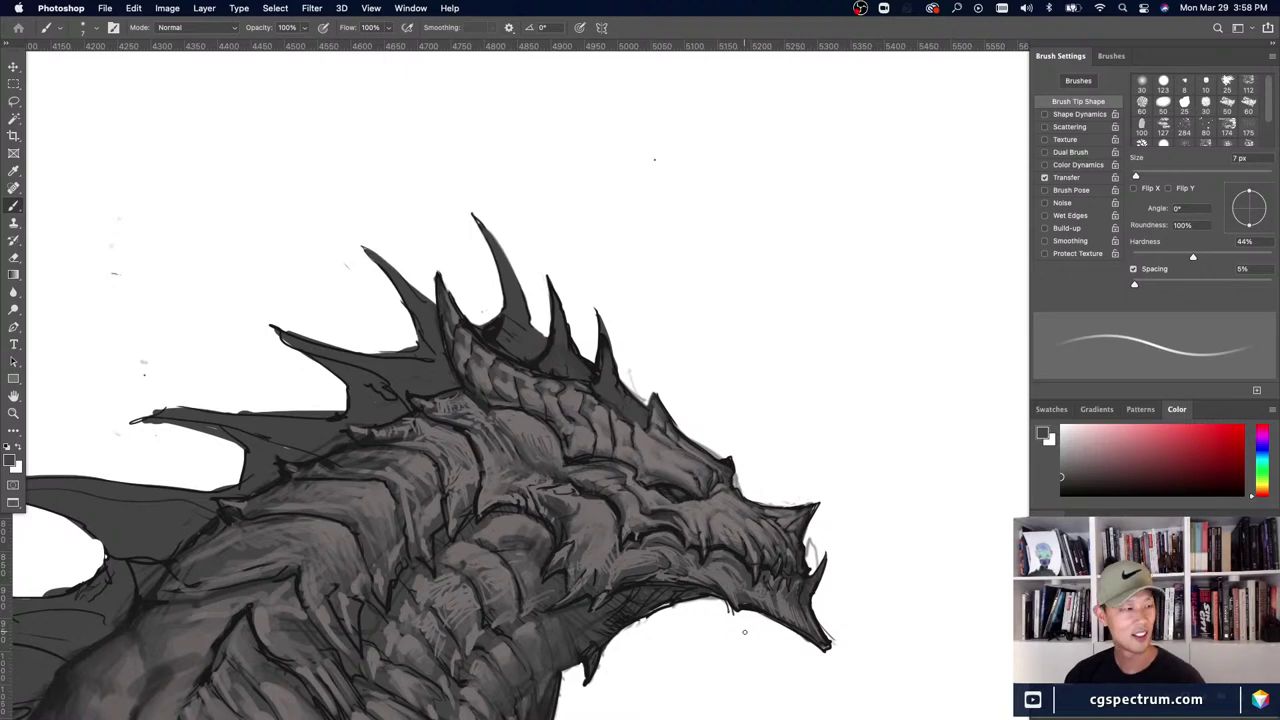
pyautogui.moveTo(495, 521); pyautogui.dragTo(519, 571)
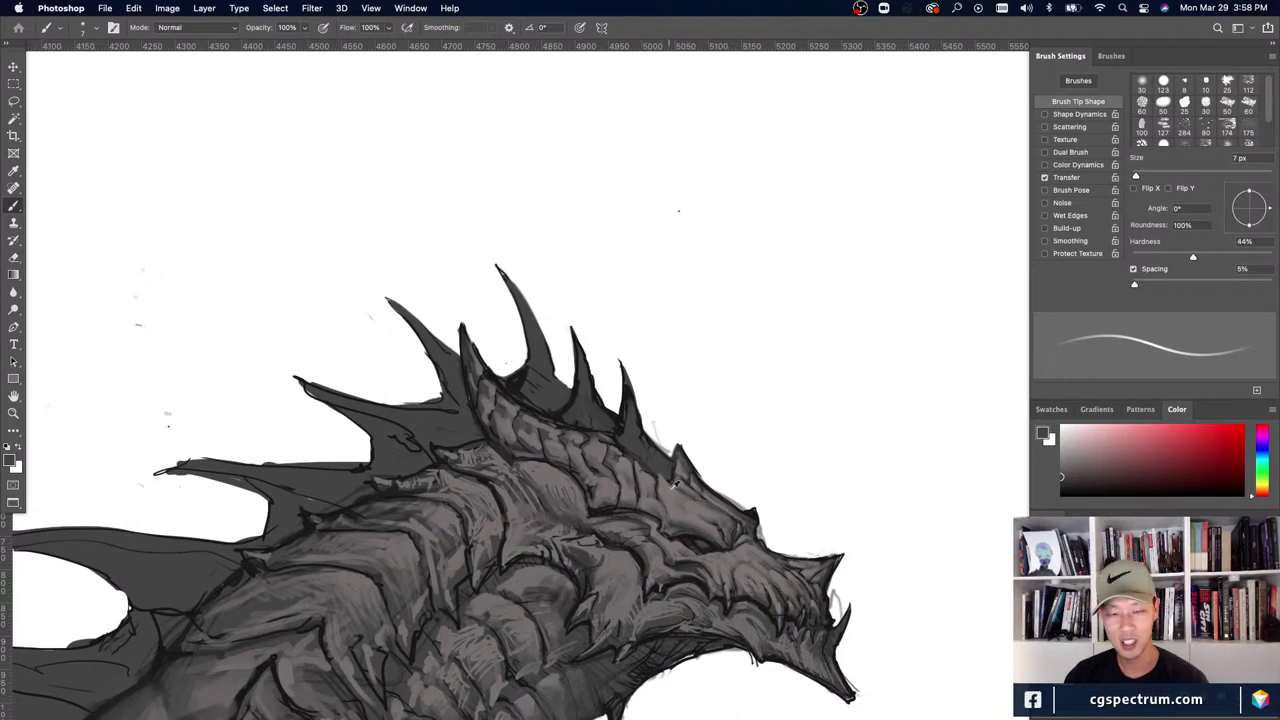
# - Sample the lighter grey from the head scales and shade the narrow front head spine with brush sizes from 3 to 6 px
pyautogui.moveTo(675, 485); pyautogui.dragTo(660, 530)
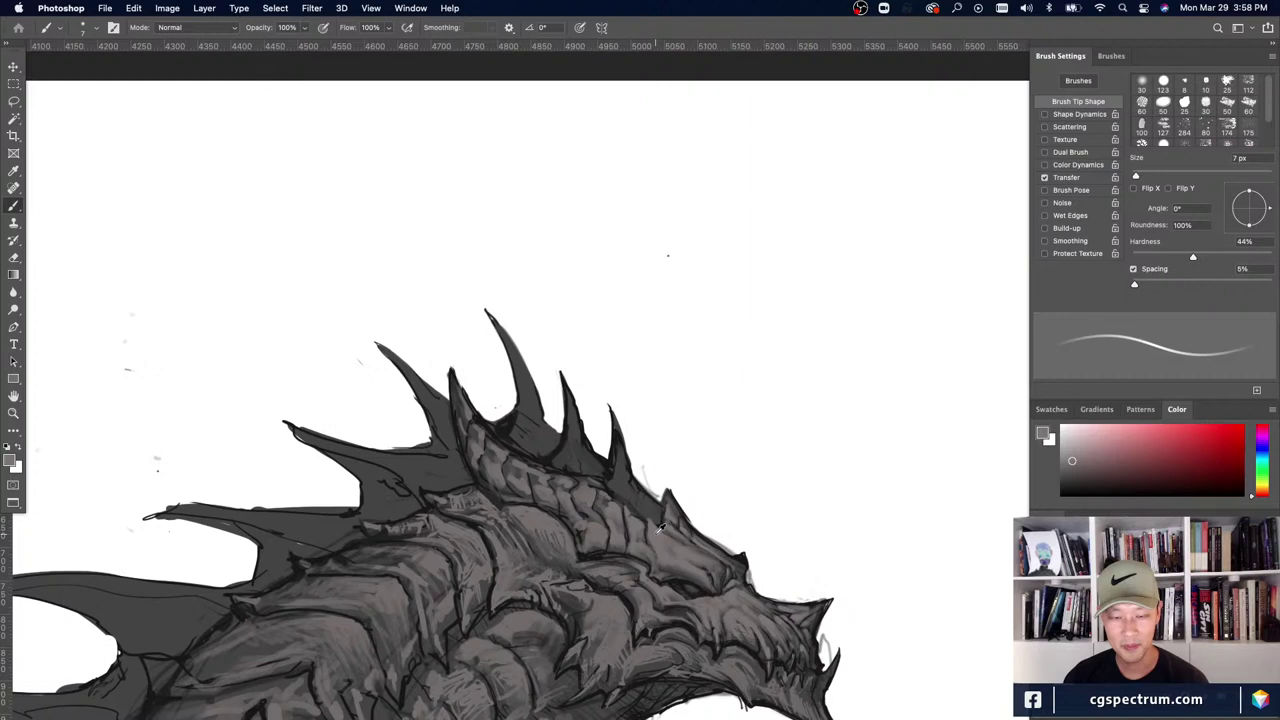
pyautogui.press('[')
pyautogui.press('[')
pyautogui.press('[')
pyautogui.press('[')
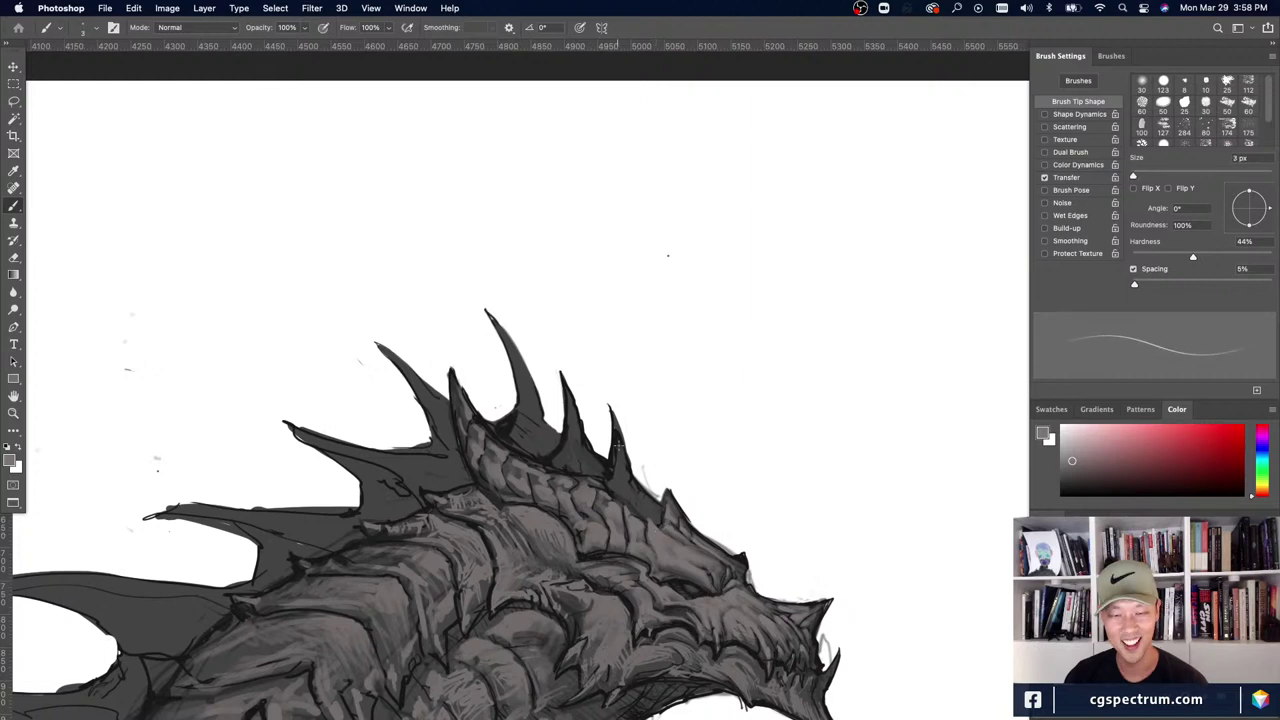
pyautogui.press(']')
pyautogui.press(']')
pyautogui.press(']')
pyautogui.press(']')
pyautogui.press(']')
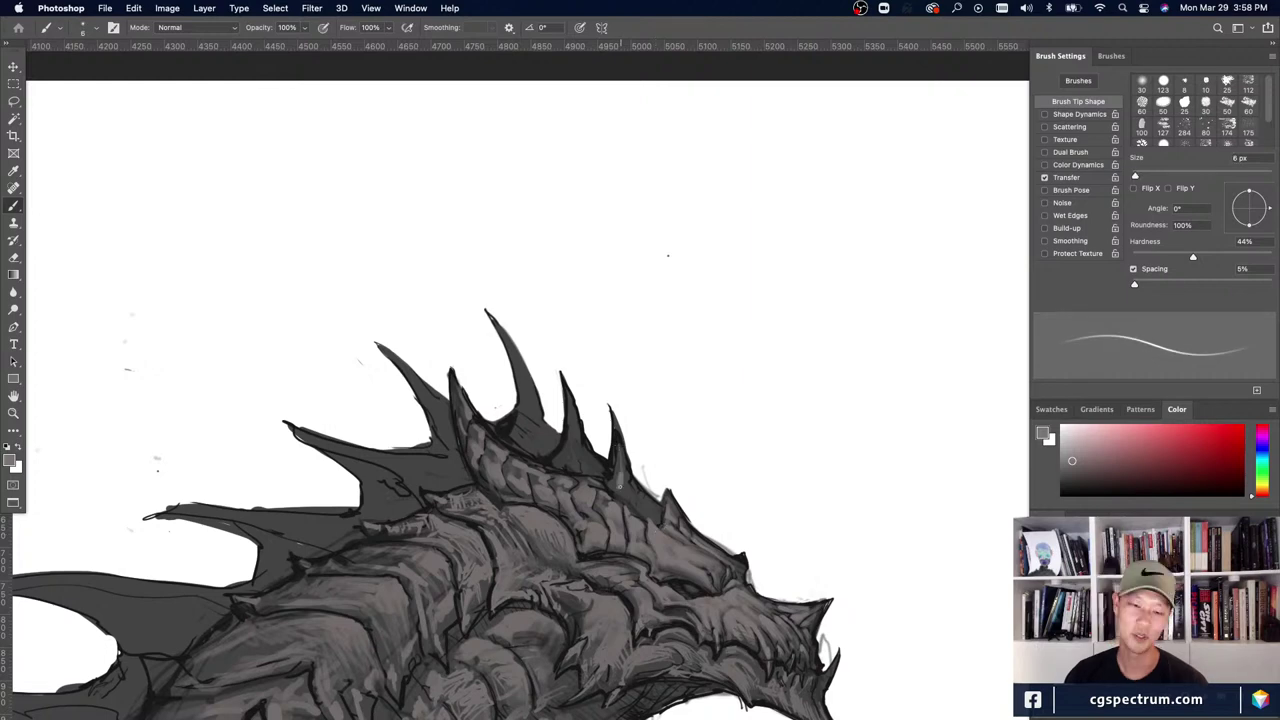
# - Blend the lighter grey into the front spine's base and the ridge towards the brow at 7 to 9 px
pyautogui.press('[')
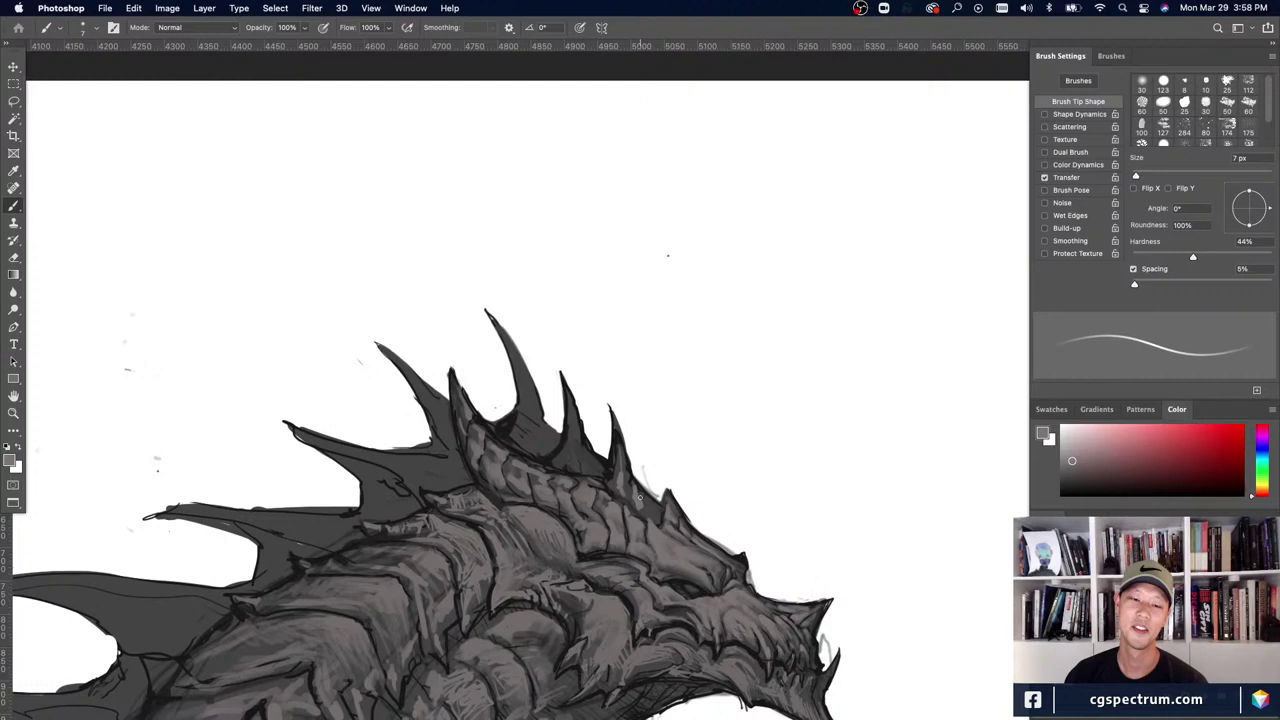
pyautogui.press(']')
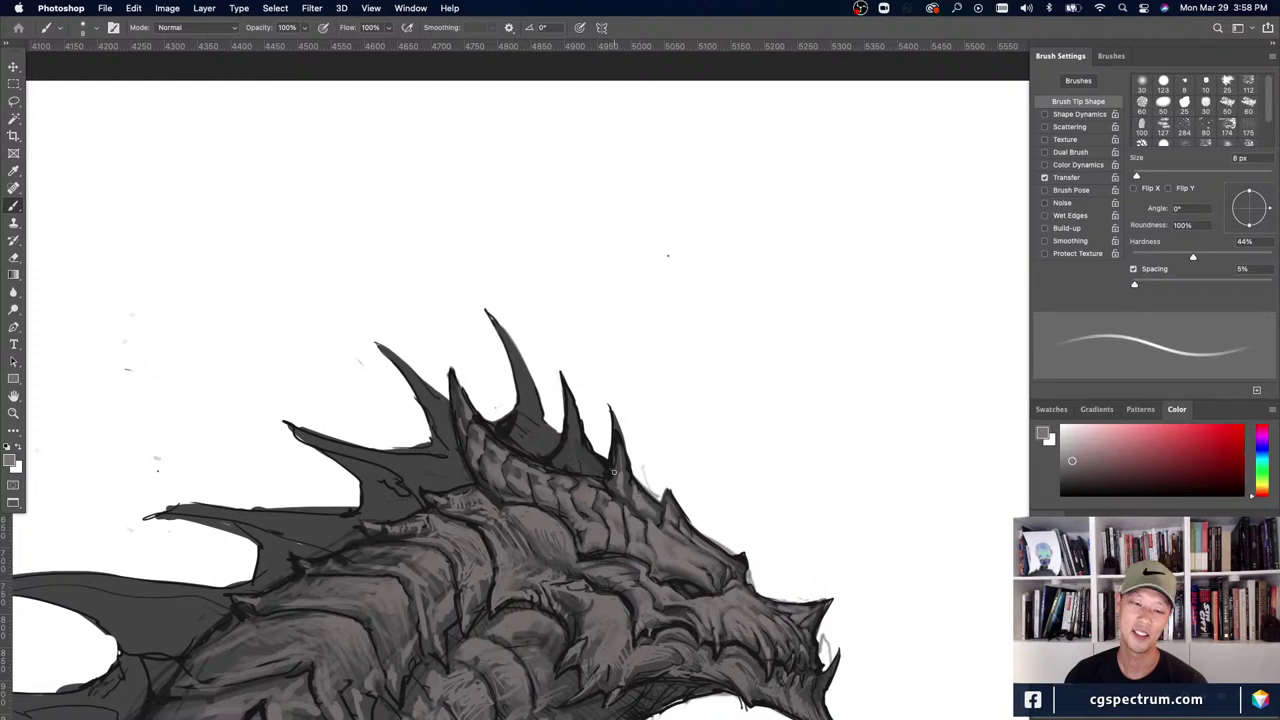
pyautogui.press(']')
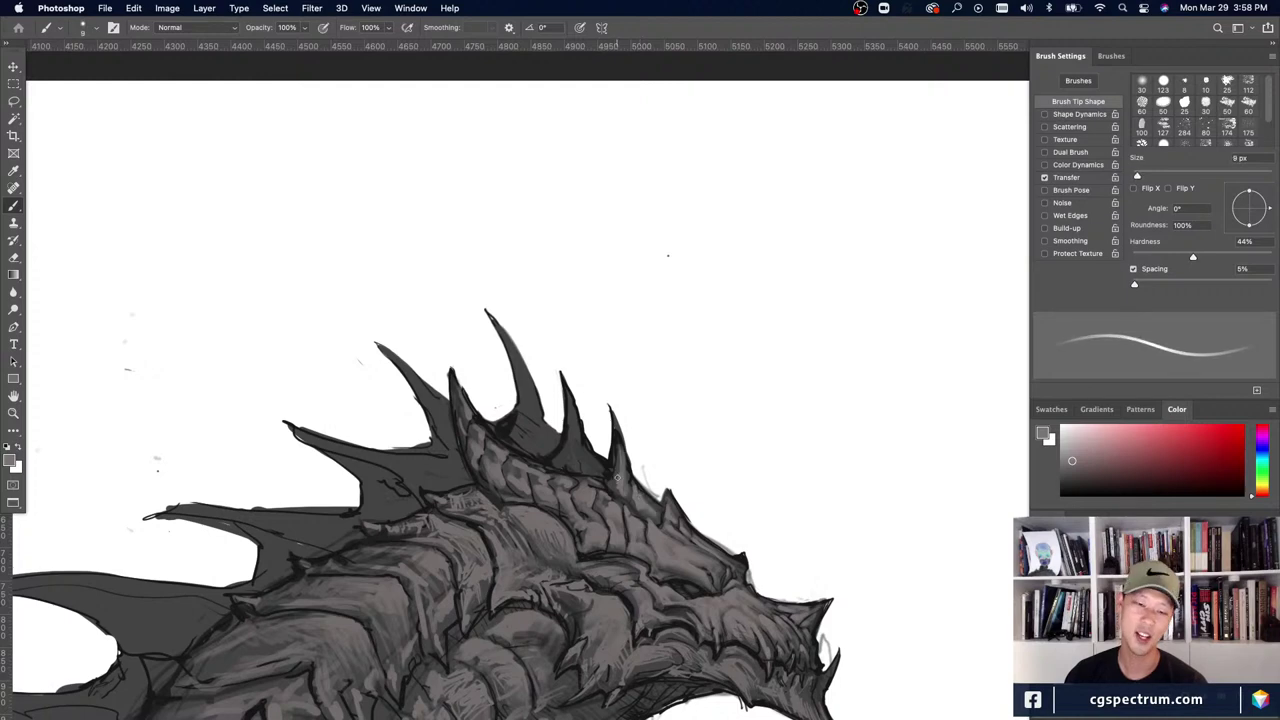
pyautogui.press('[')
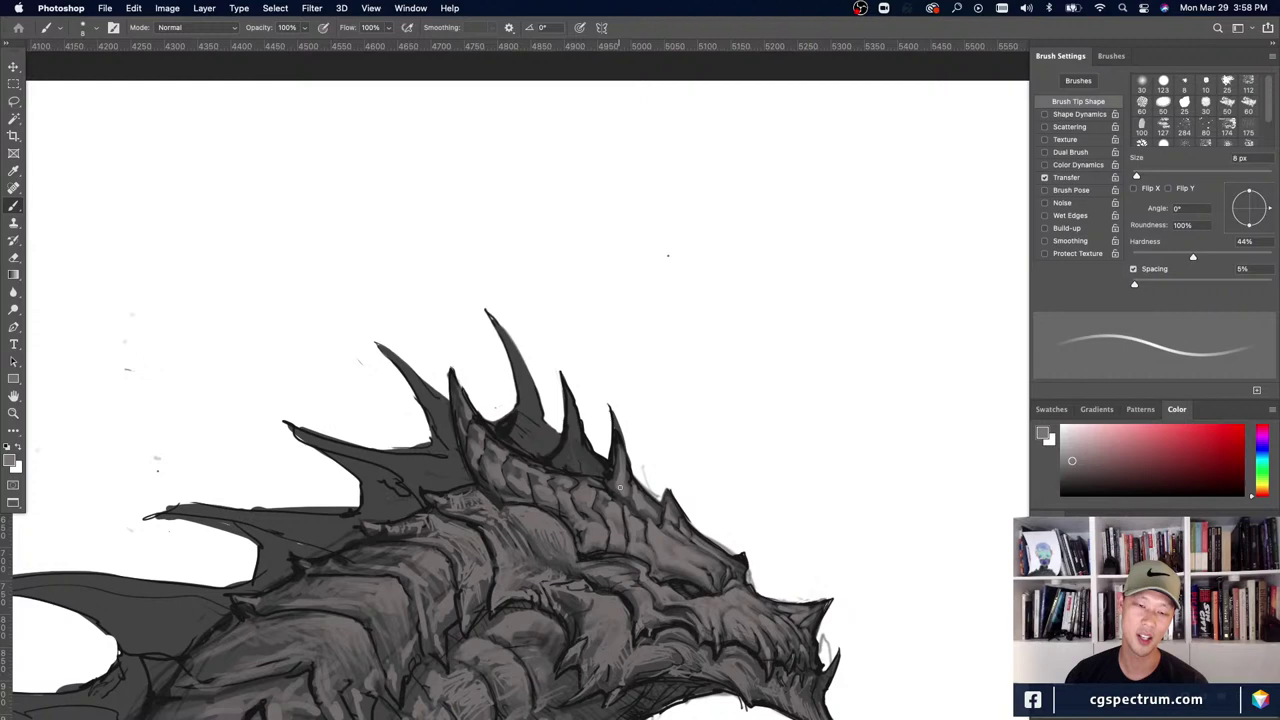
# - Touch up the brow ridge with a sampled dark tone and shade the second front spine in lighter grey at 4 to 9 px
pyautogui.keyDown('alt'); pyautogui.click(659, 522); pyautogui.keyUp('alt')
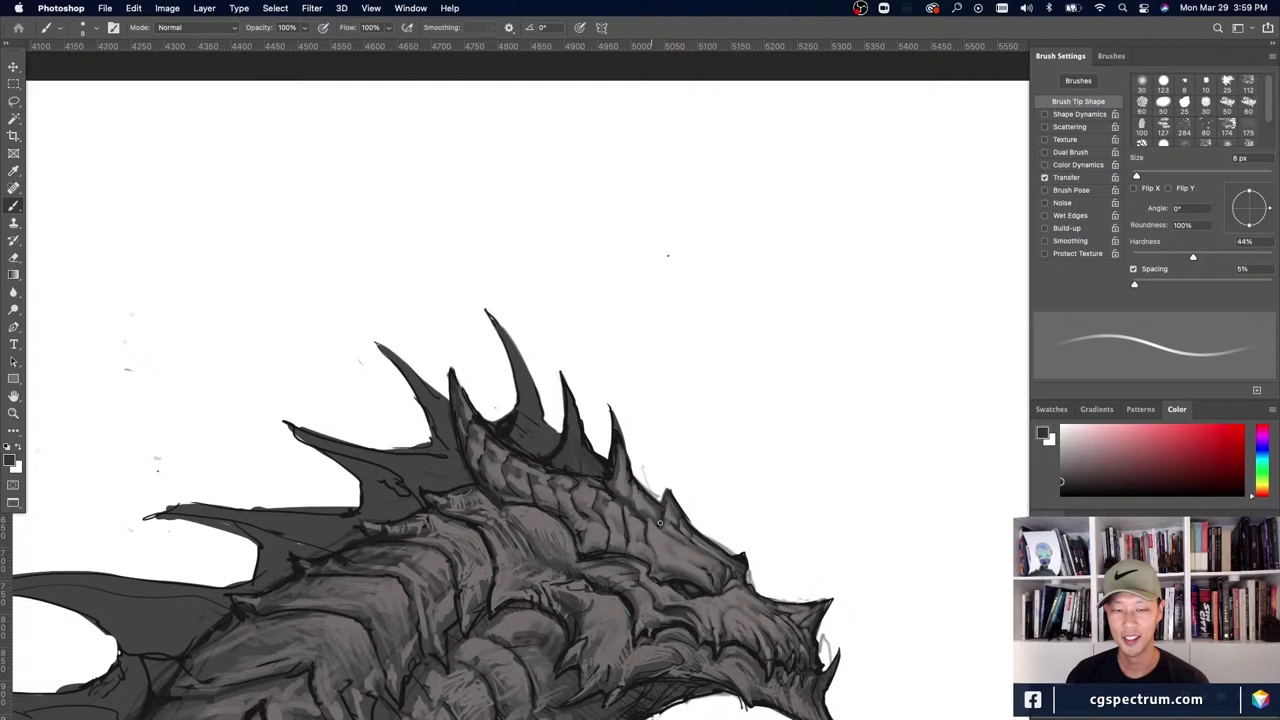
pyautogui.press('[')
pyautogui.press('[')
pyautogui.press('[')
pyautogui.keyDown('alt'); pyautogui.click(572, 447); pyautogui.keyUp('alt')
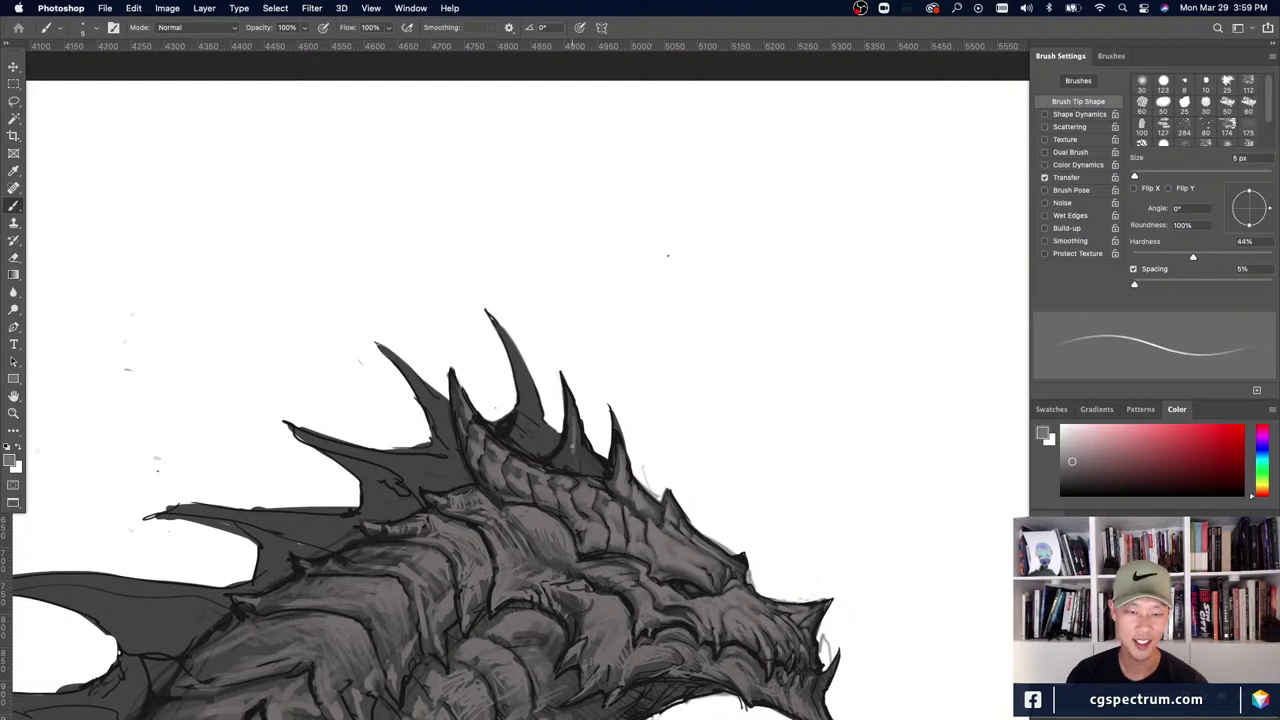
pyautogui.press('[')
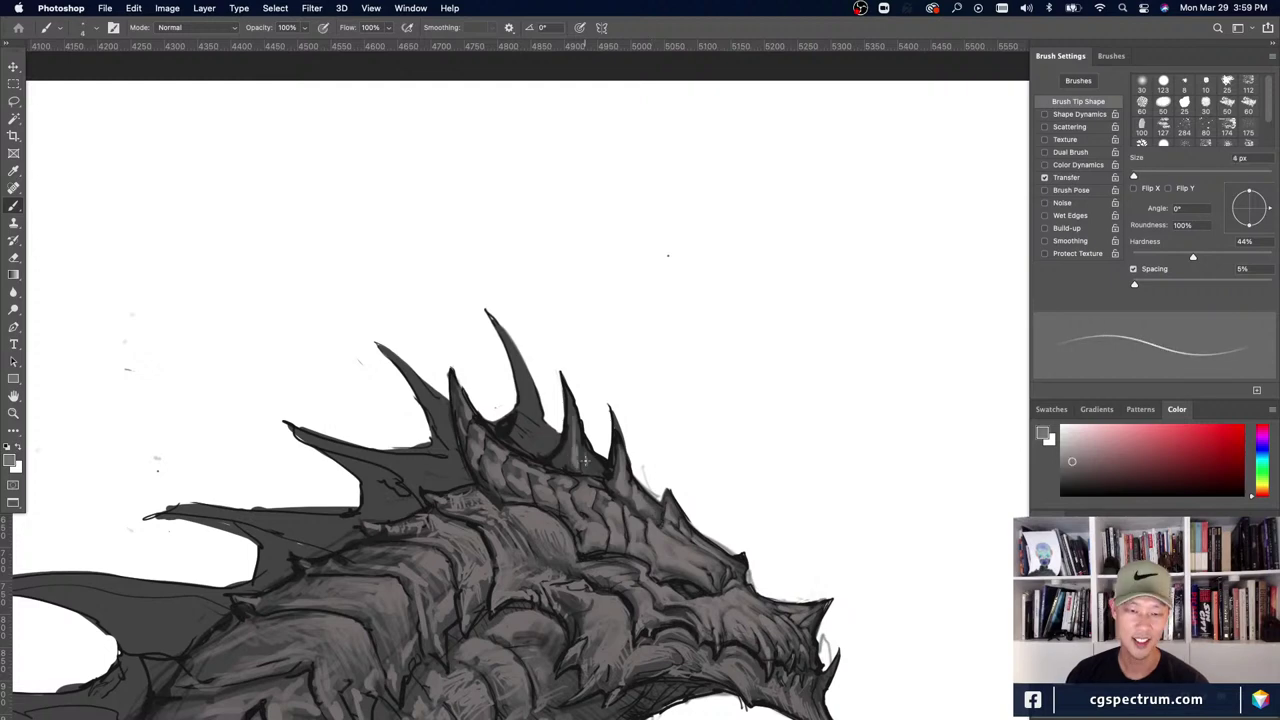
pyautogui.press(']')
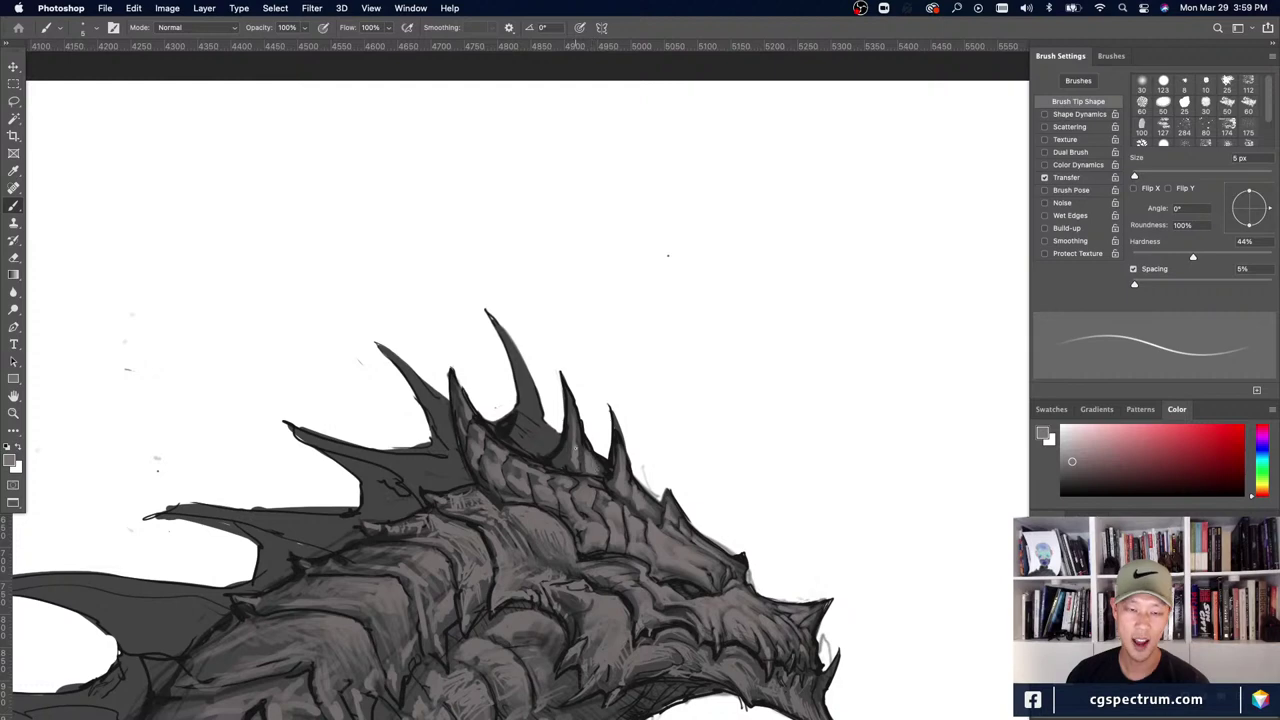
pyautogui.press(']')
pyautogui.press(']')
pyautogui.press(']')
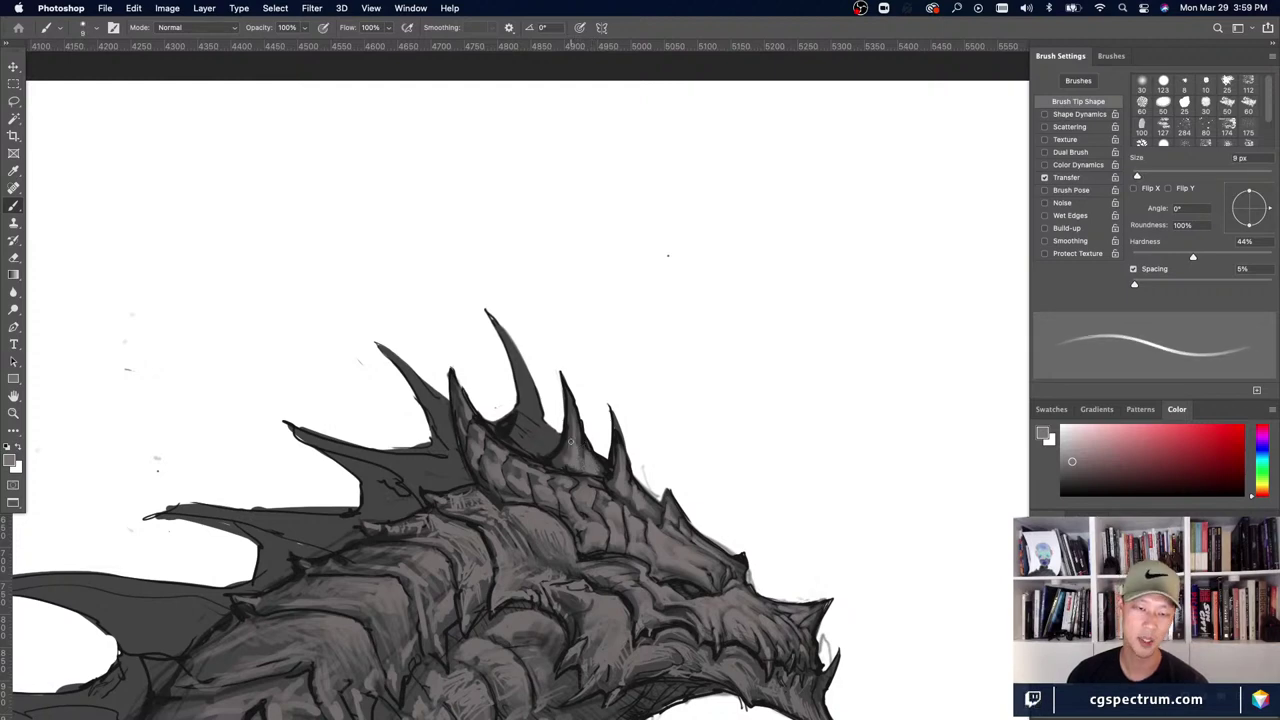
# - Shade the tallest head spine and the area around its base in lighter grey with brush sizes from 5 to 9 px
pyautogui.moveTo(555, 497); pyautogui.dragTo(592, 488)
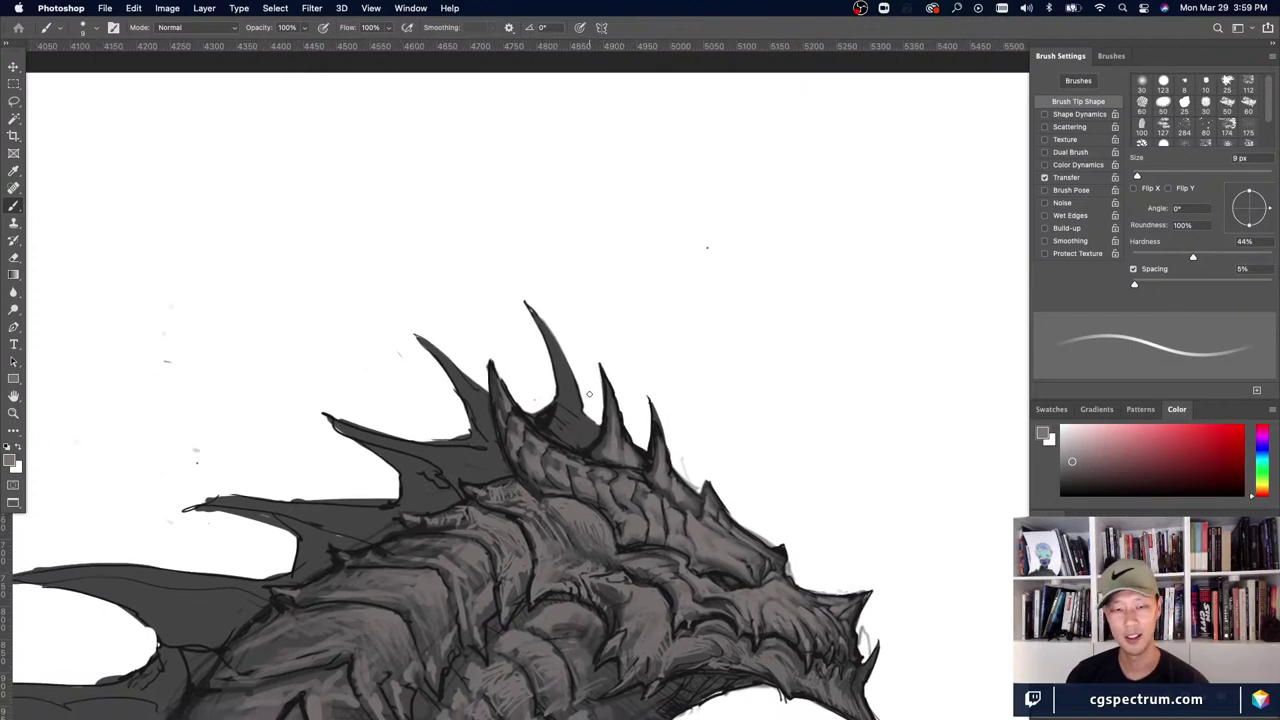
pyautogui.press('[')
pyautogui.press('[')
pyautogui.press('[')
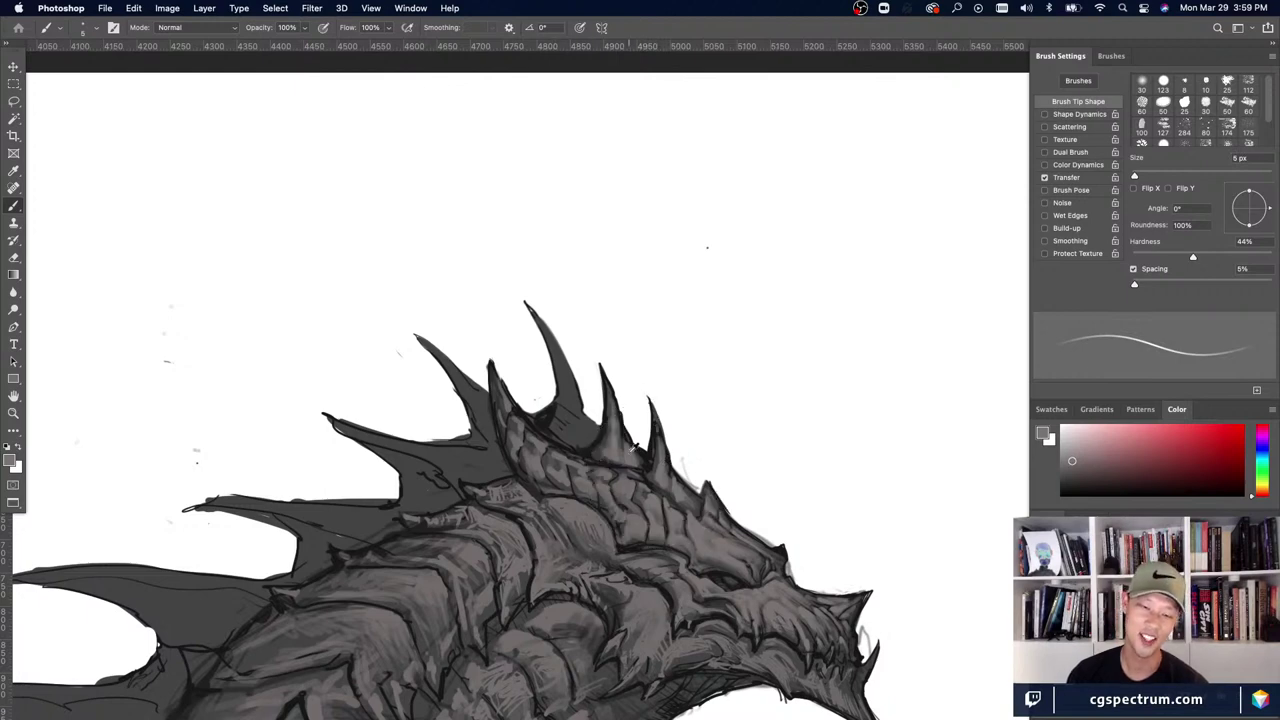
pyautogui.press(']')
pyautogui.press(']')
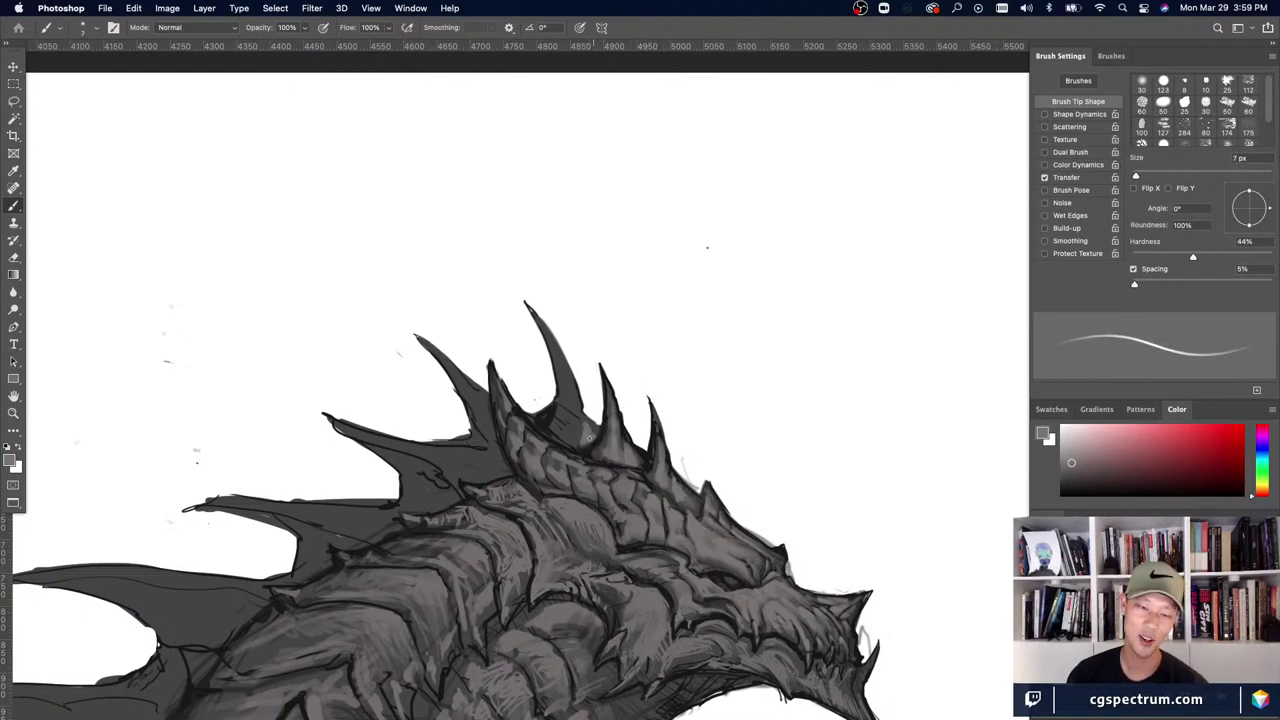
pyautogui.press(']')
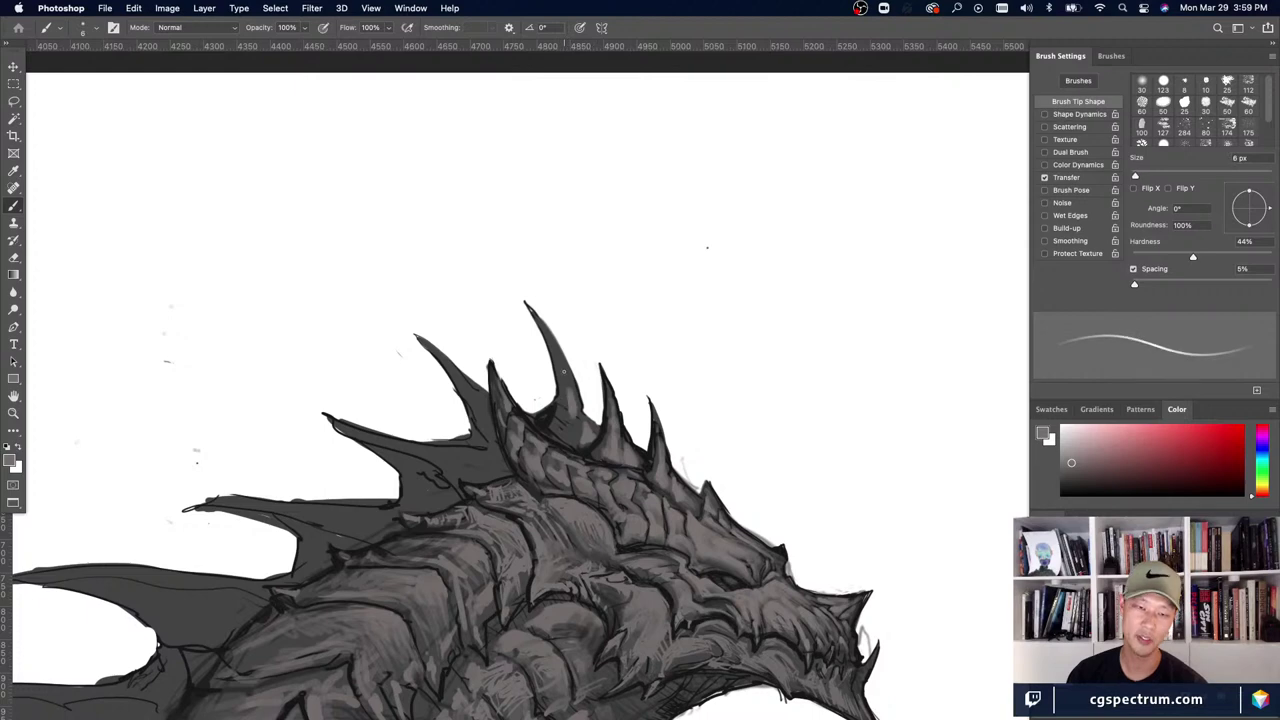
pyautogui.press('[')
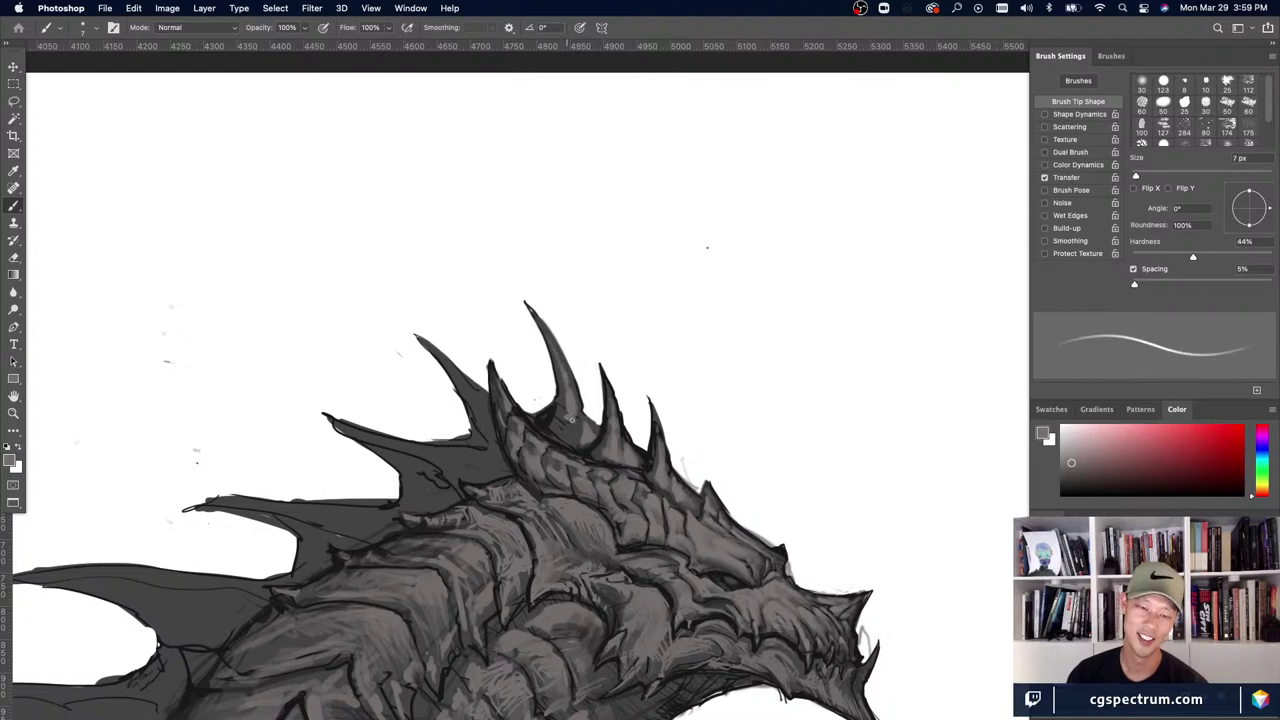
pyautogui.press(']')
pyautogui.moveTo(575, 437); pyautogui.dragTo(583, 446)
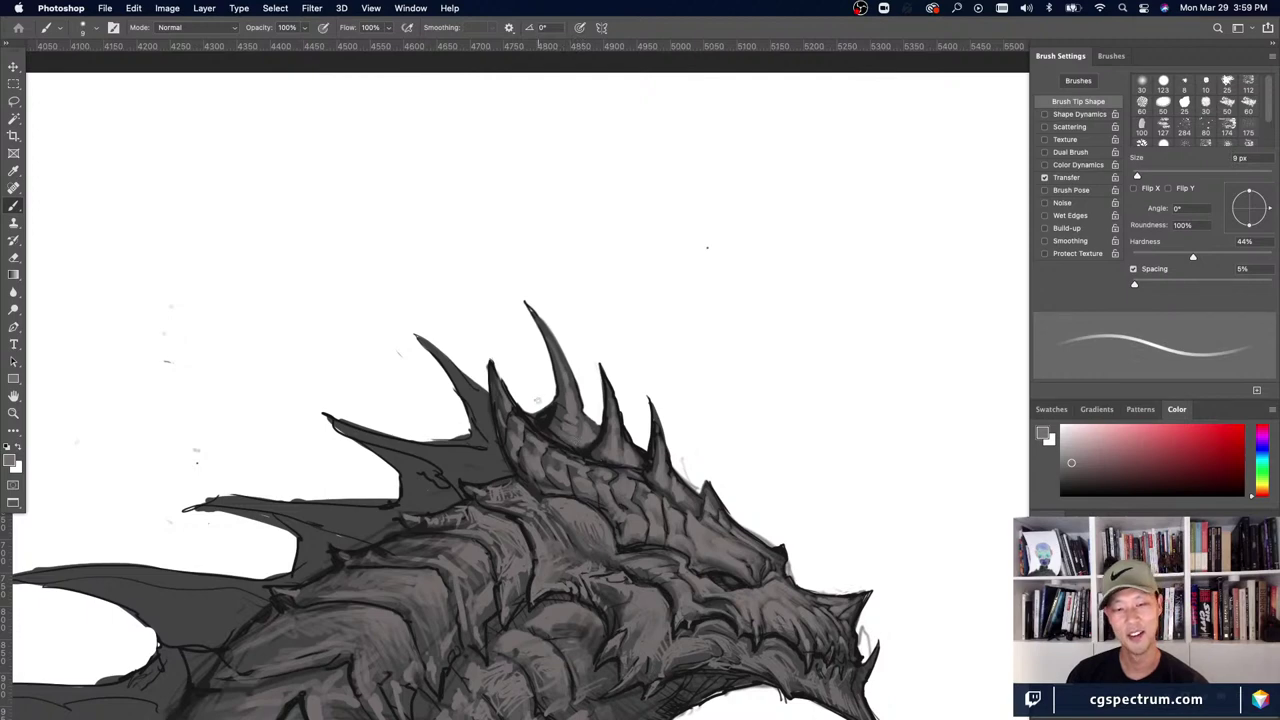
# - Check the shaded head spines from further away against the creature's upper body
pyautogui.press('super+minus')
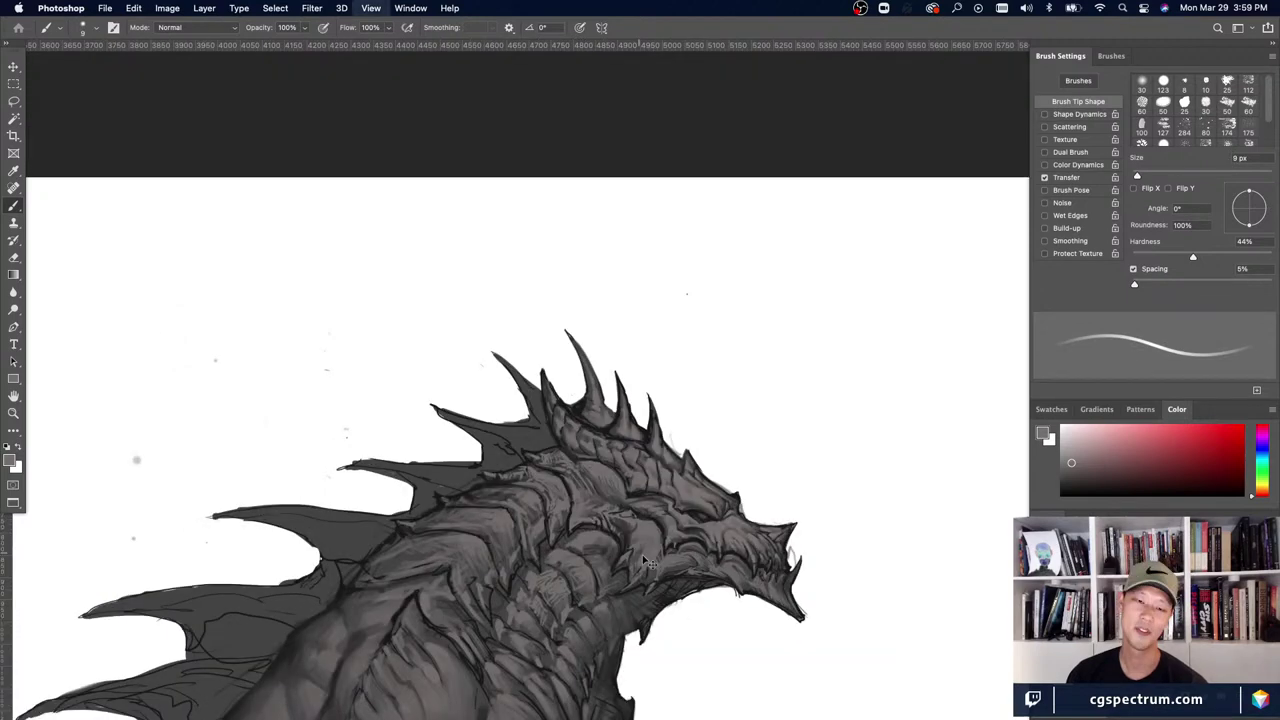
pyautogui.press('e')
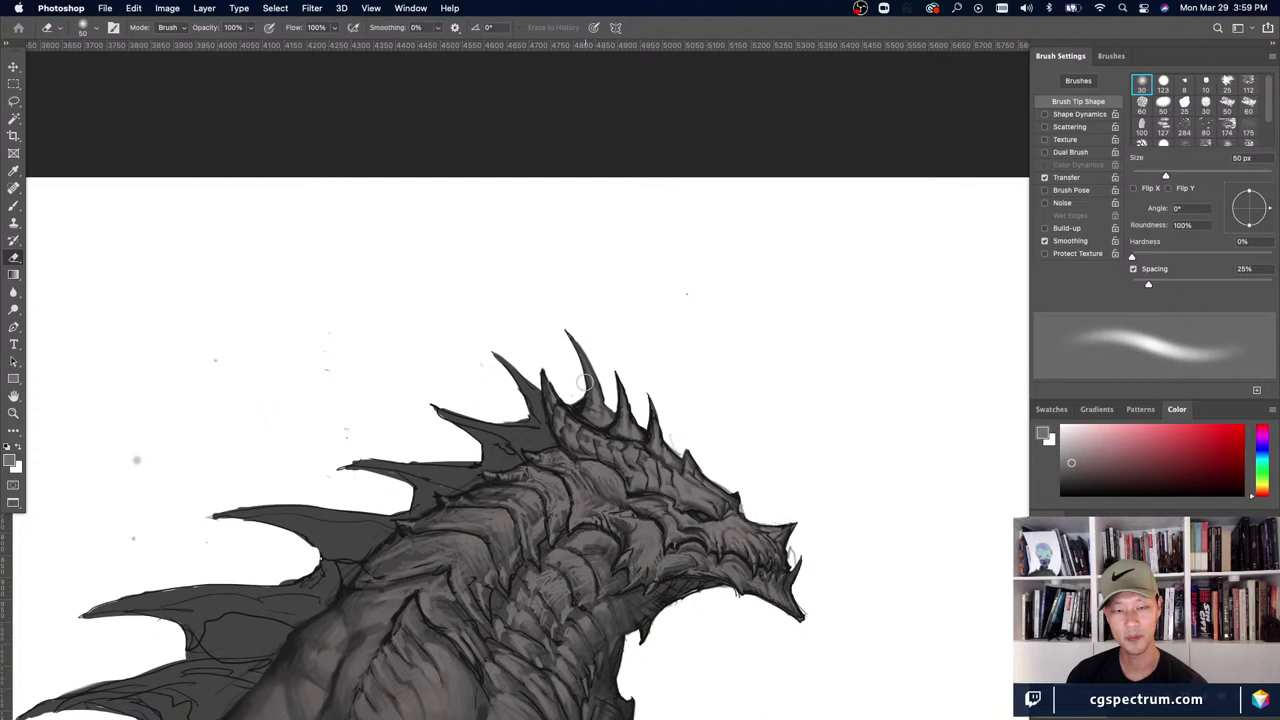
pyautogui.press('super+minus')
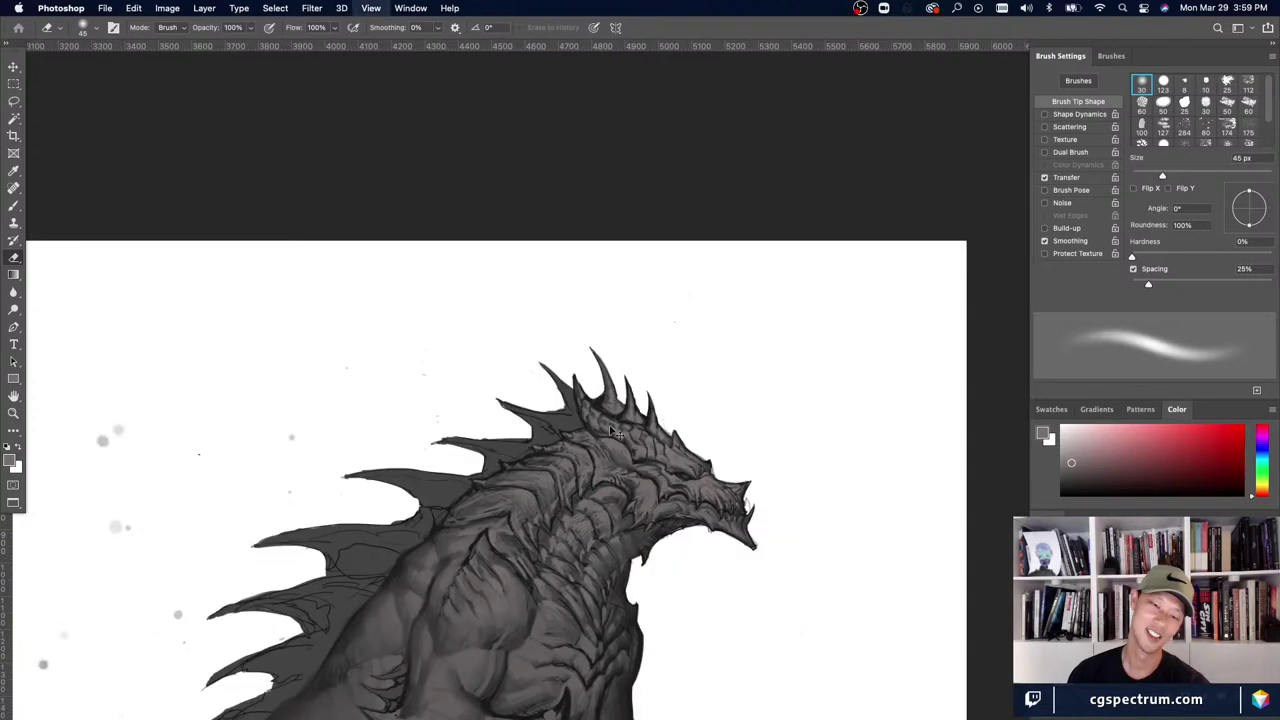
pyautogui.press('b')
# - Shade the first back fin behind the head spines in lighter grey with the brush reduced to 5 px
pyautogui.press('super+equal')
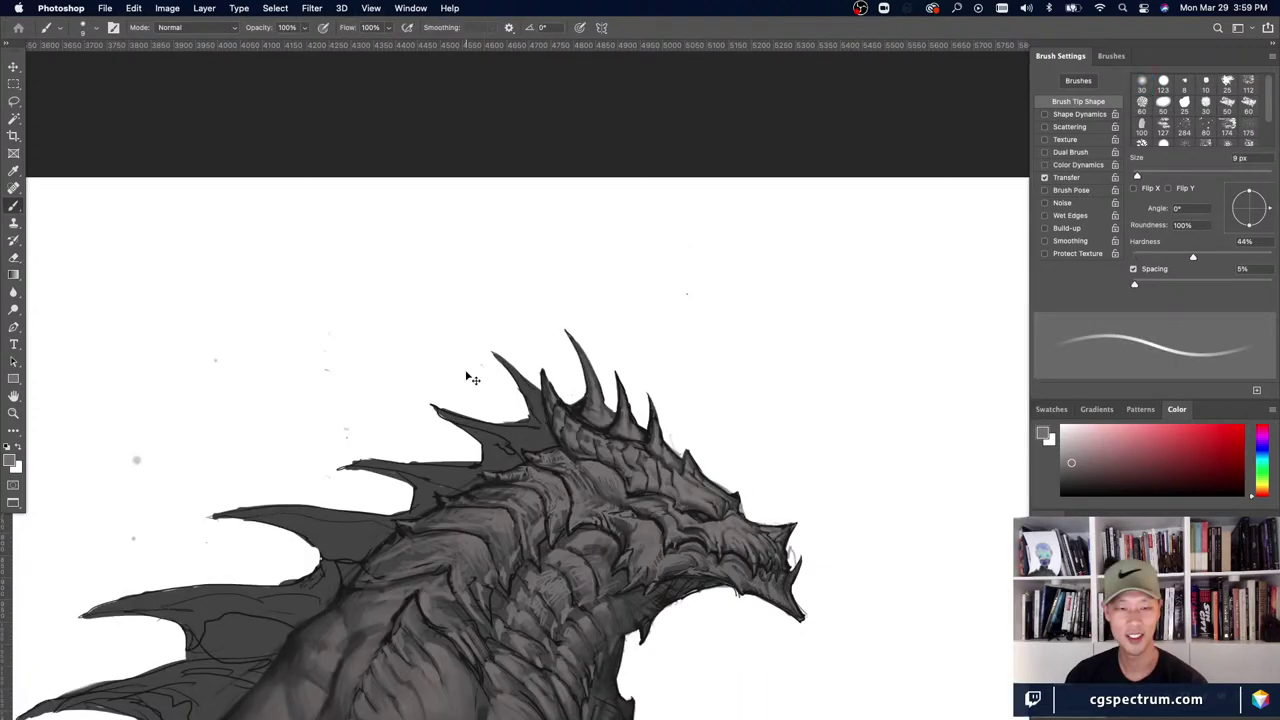
pyautogui.press('super+equal')
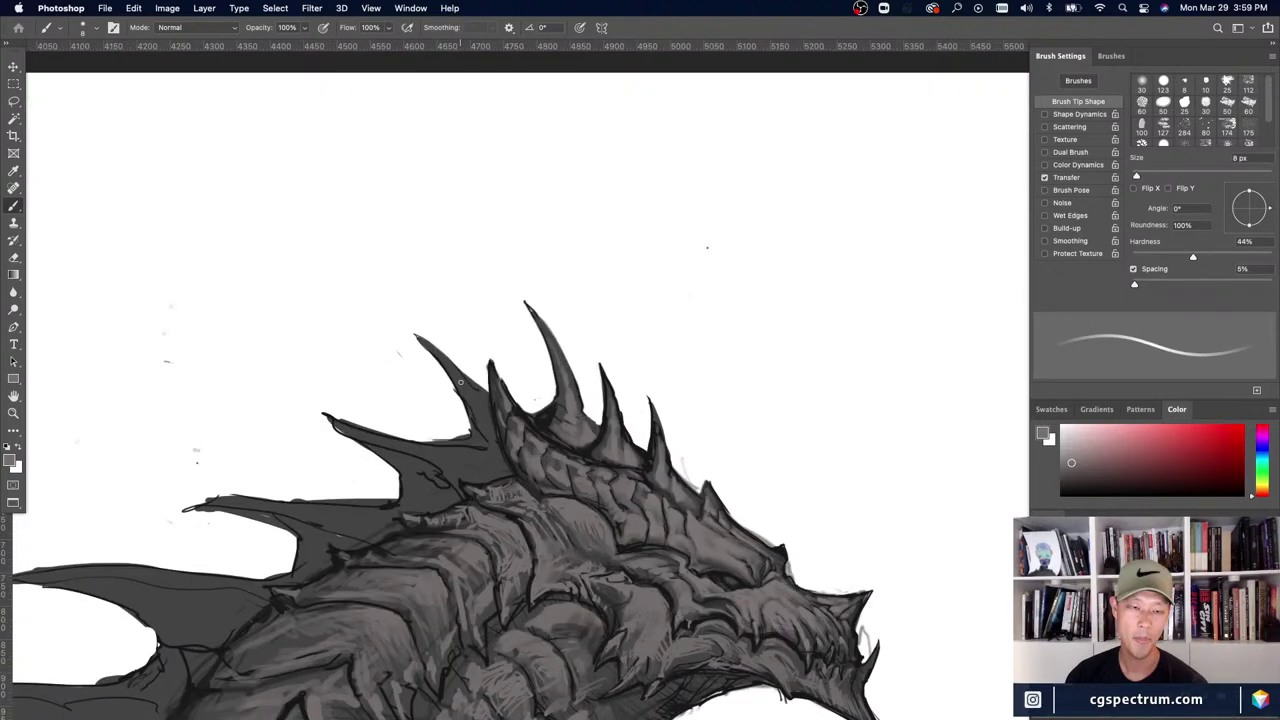
pyautogui.press('[')
pyautogui.press('[')
pyautogui.press('[')
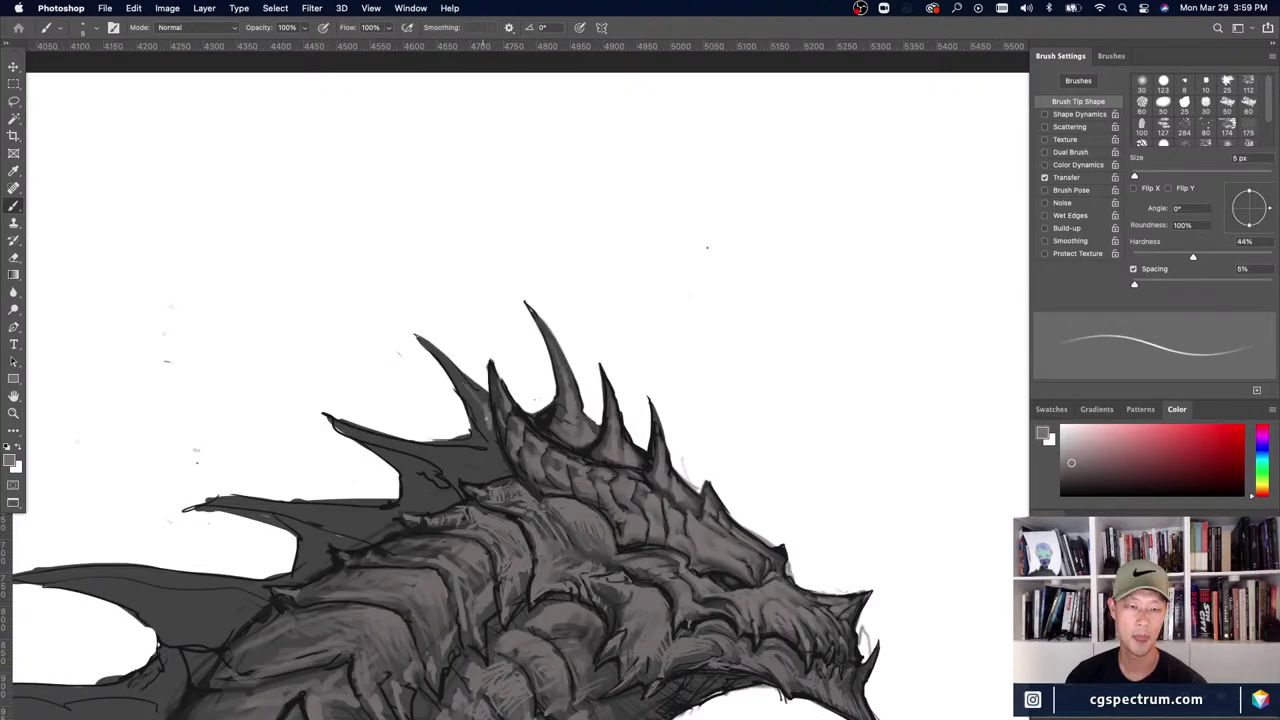
# - Refine the first back fin's edges and tip with sampled dark and lighter greys at 6 to 7 px
pyautogui.keyDown('alt'); pyautogui.click(486, 419); pyautogui.keyUp('alt')
pyautogui.press(']')
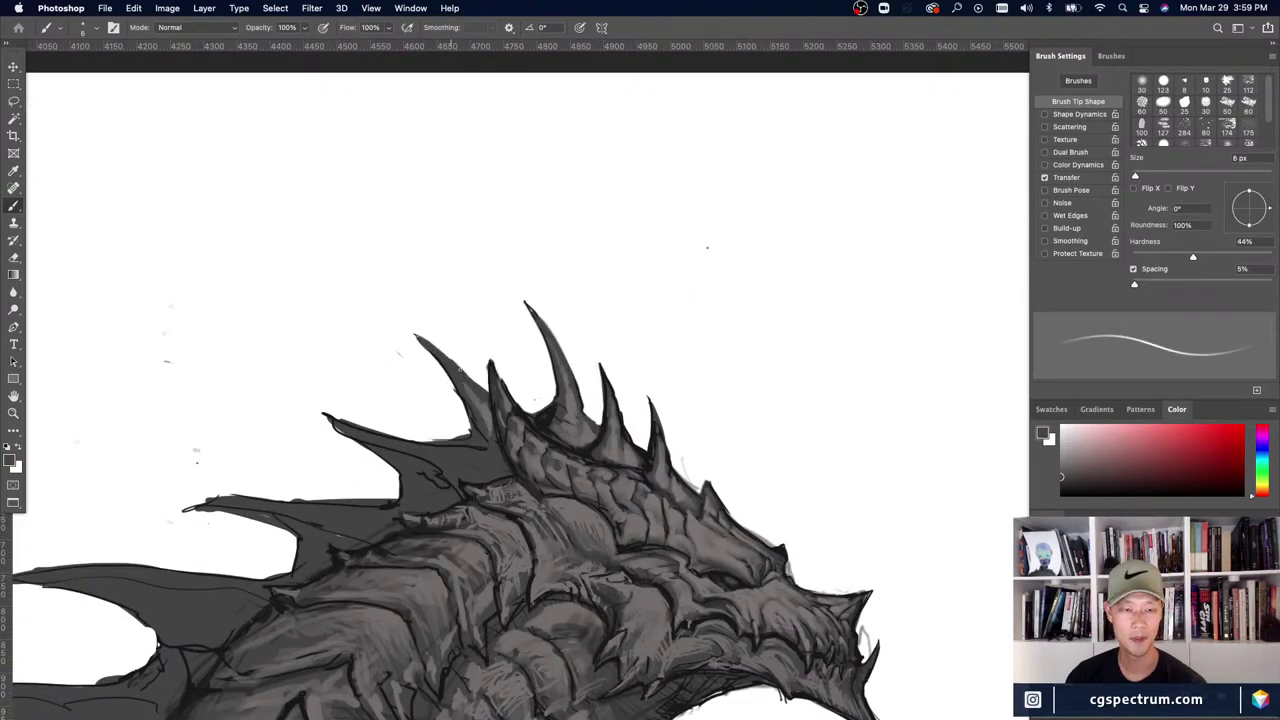
pyautogui.keyDown('alt'); pyautogui.click(415, 340); pyautogui.keyUp('alt')
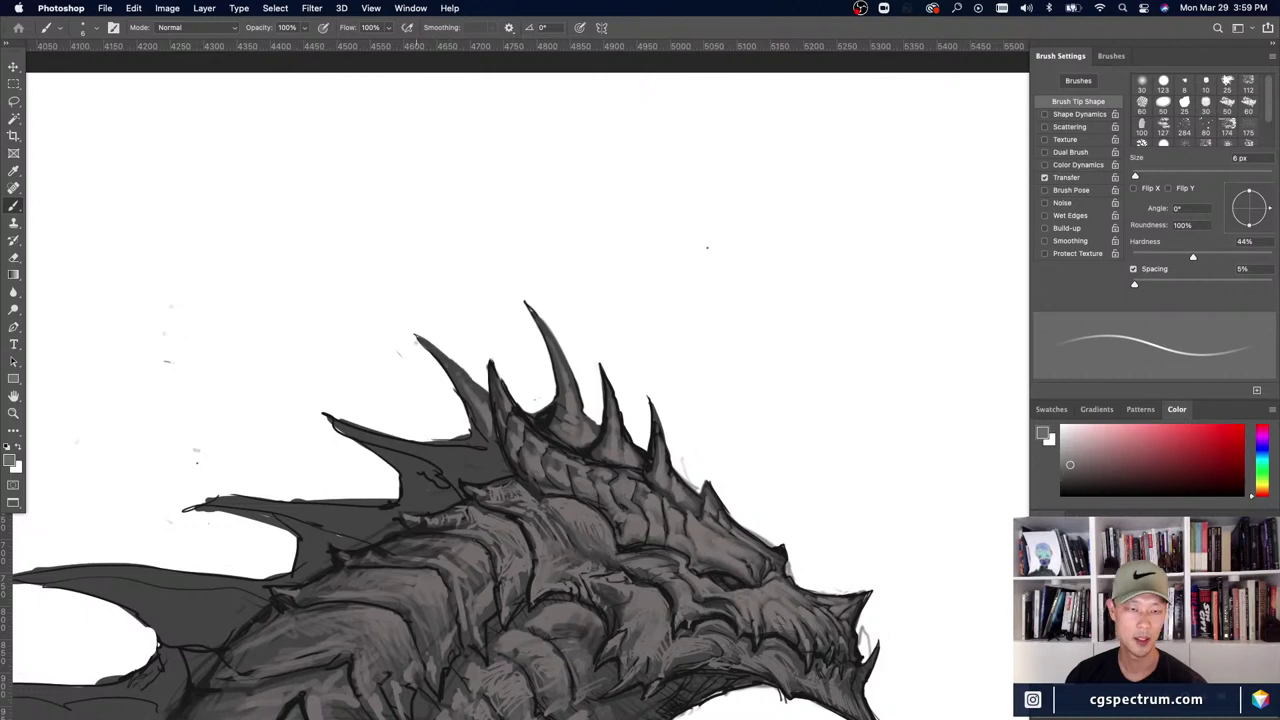
pyautogui.keyDown('alt'); pyautogui.click(446, 362); pyautogui.keyUp('alt')
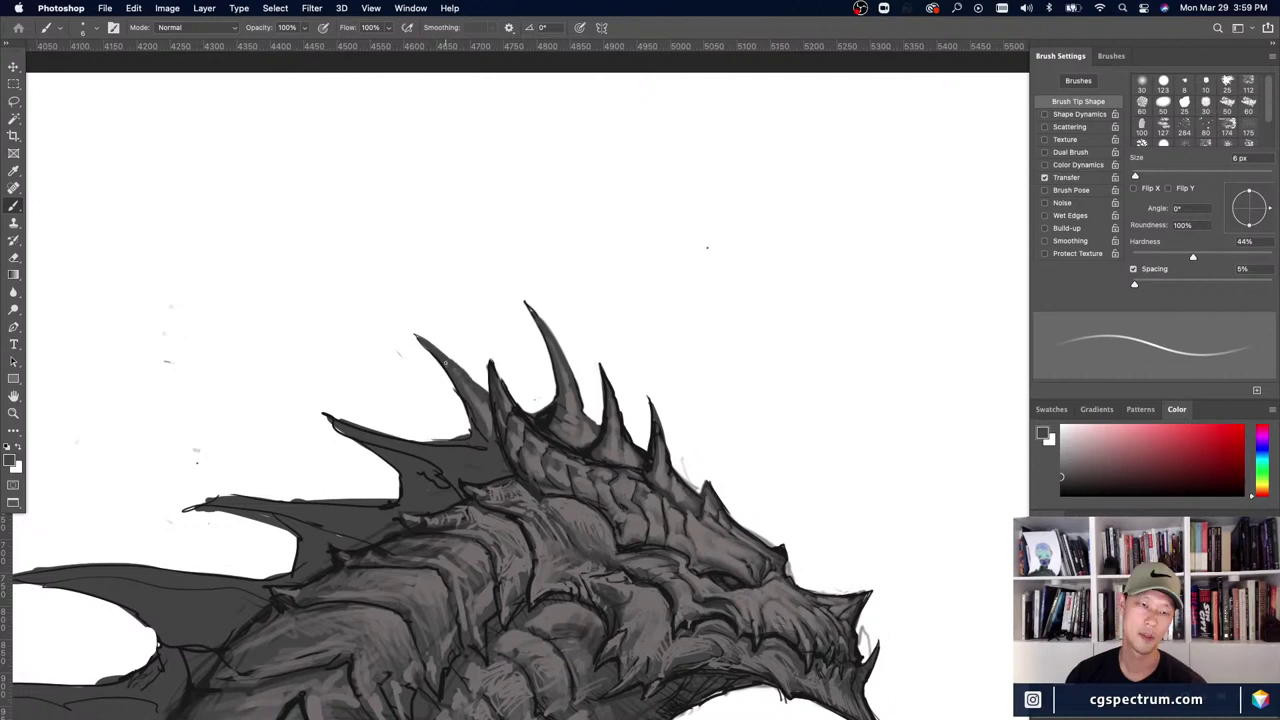
pyautogui.keyDown('alt'); pyautogui.click(474, 405); pyautogui.keyUp('alt')
pyautogui.press(']')
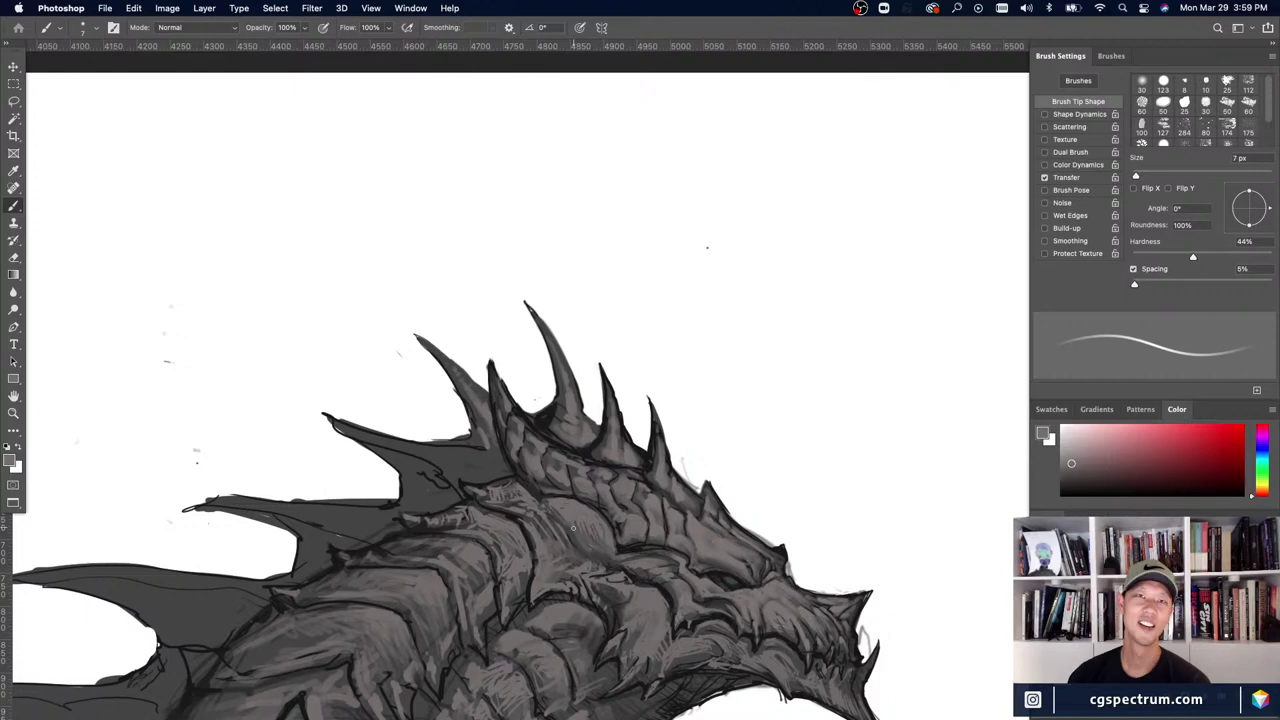
# - Touch up the first back fin's rear edge and lower part with sampled tones at 6 to 8 px
pyautogui.keyDown('alt'); pyautogui.click(487, 443); pyautogui.keyUp('alt')
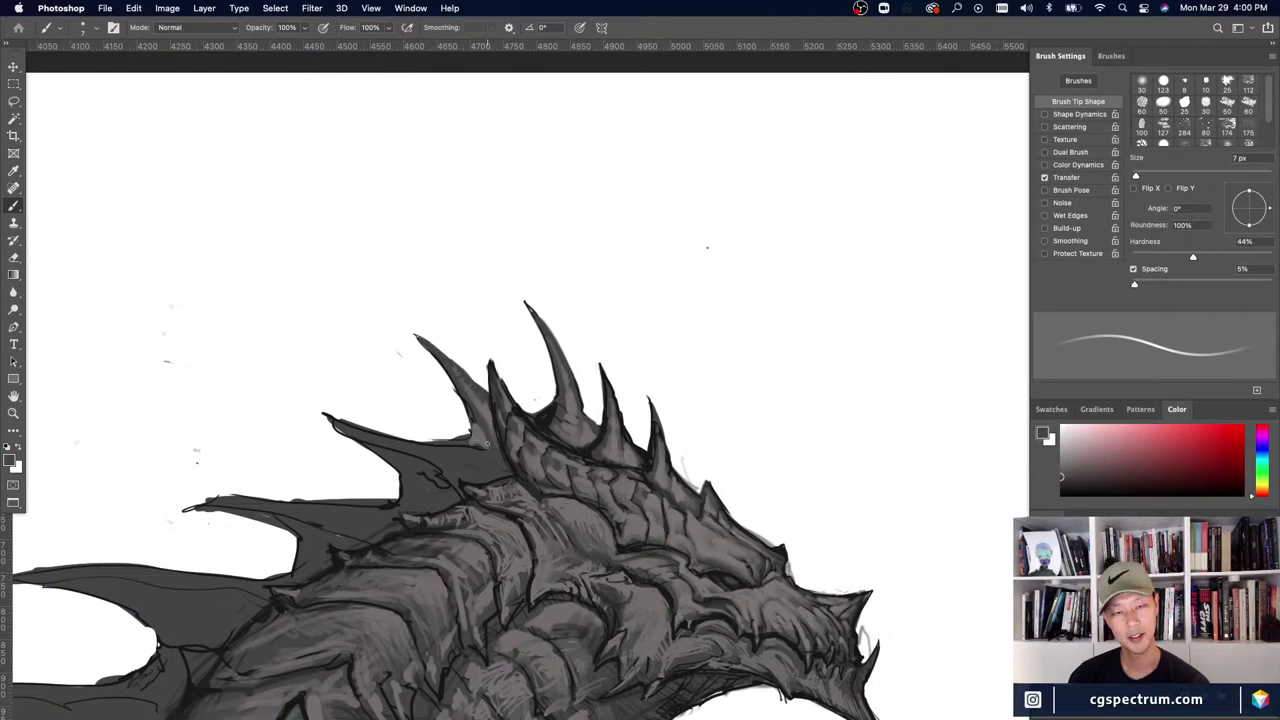
pyautogui.press(']')
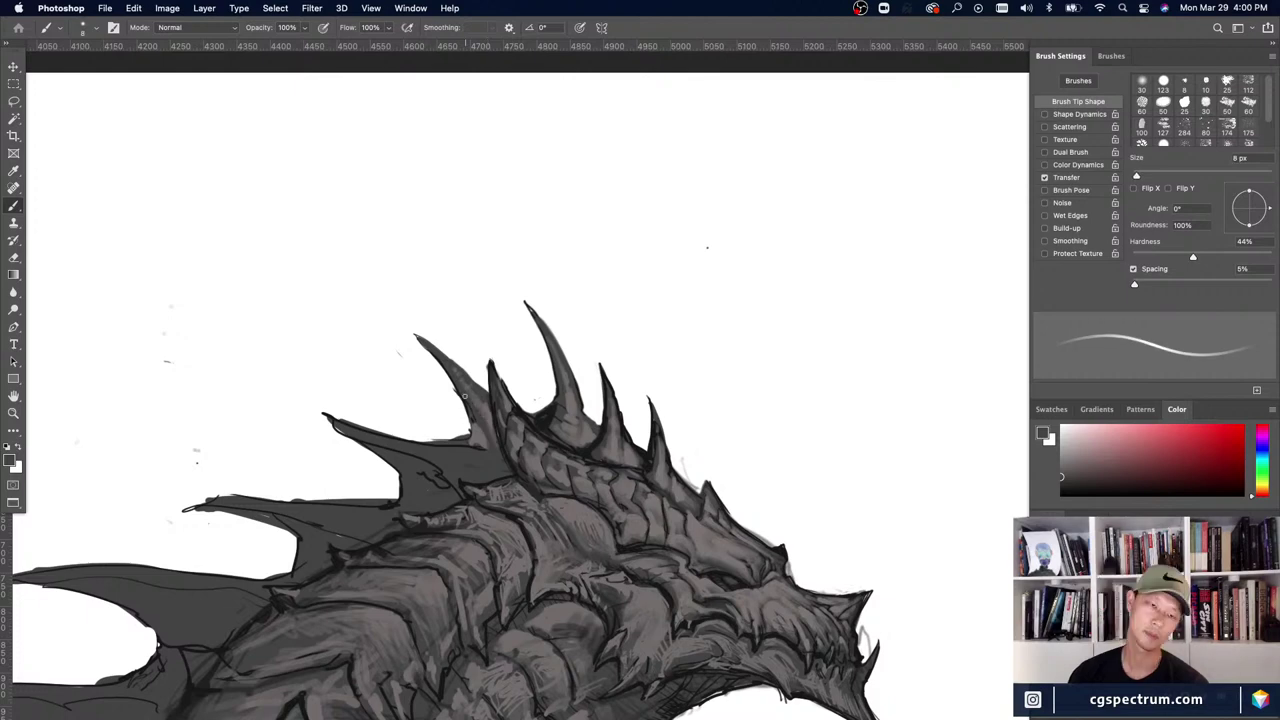
pyautogui.keyDown('alt'); pyautogui.click(457, 403); pyautogui.keyUp('alt')
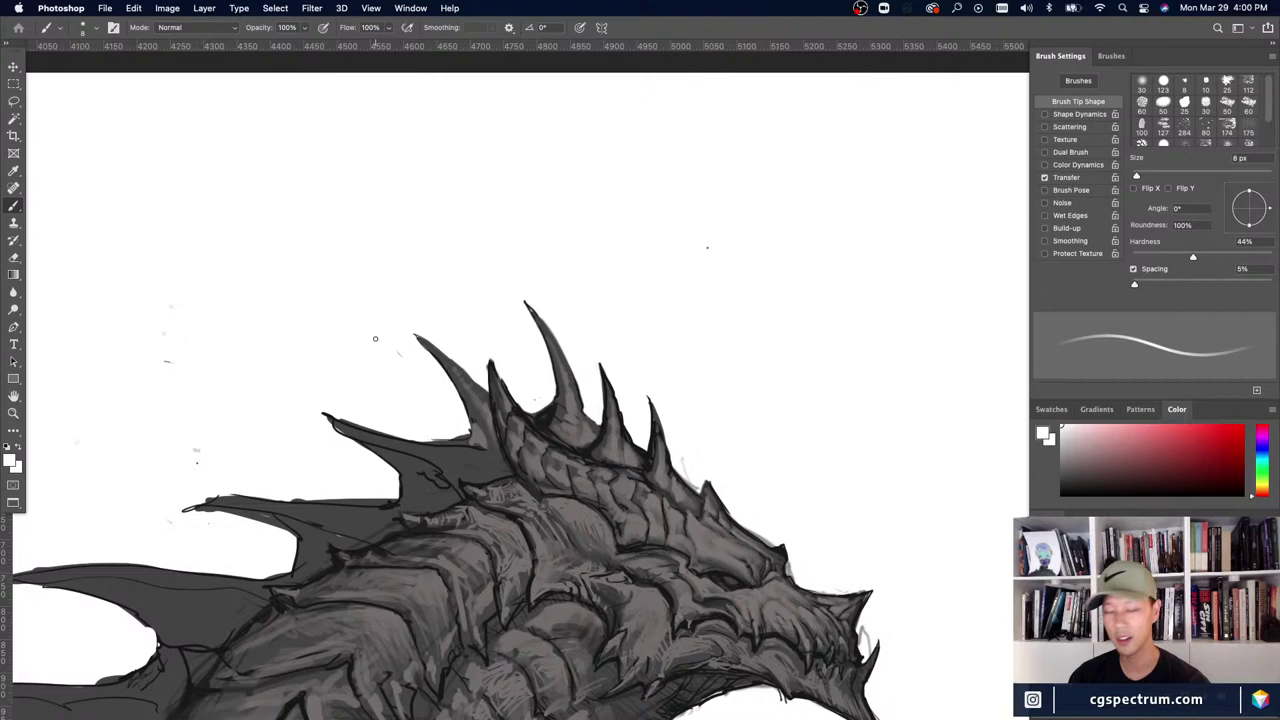
pyautogui.keyDown('alt'); pyautogui.click(557, 518); pyautogui.keyUp('alt')
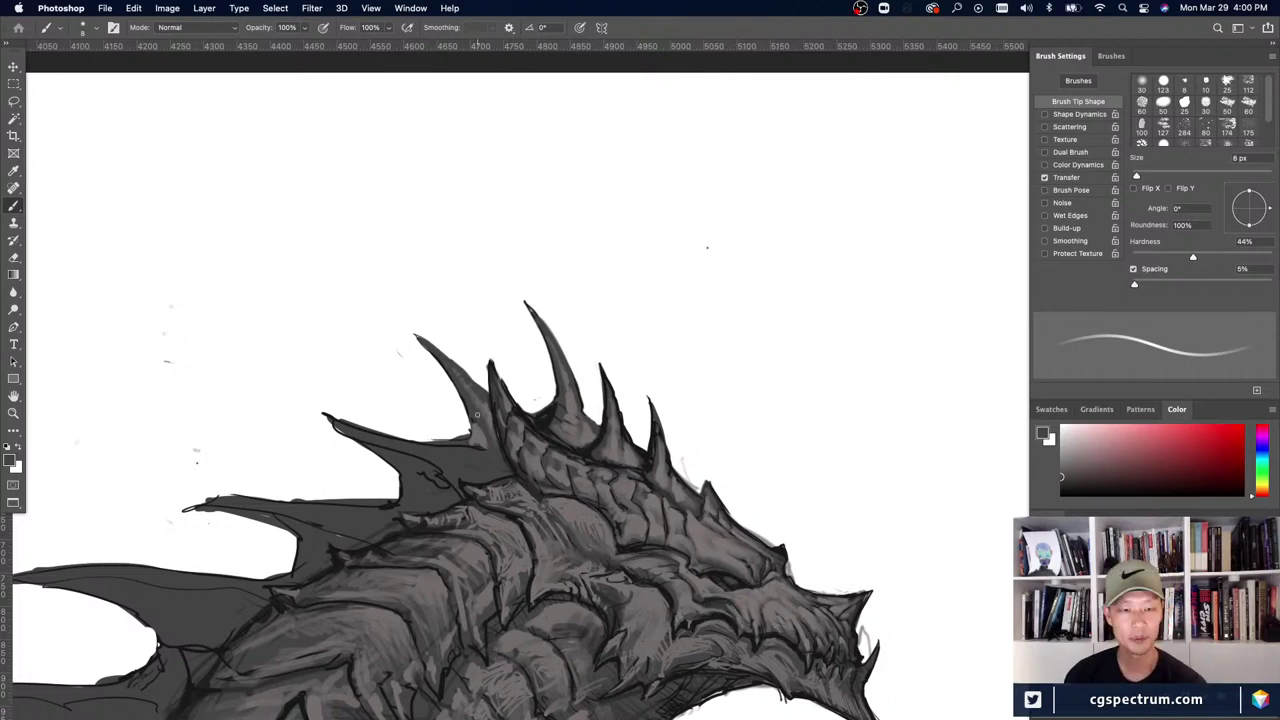
pyautogui.press('[')
pyautogui.press('[')
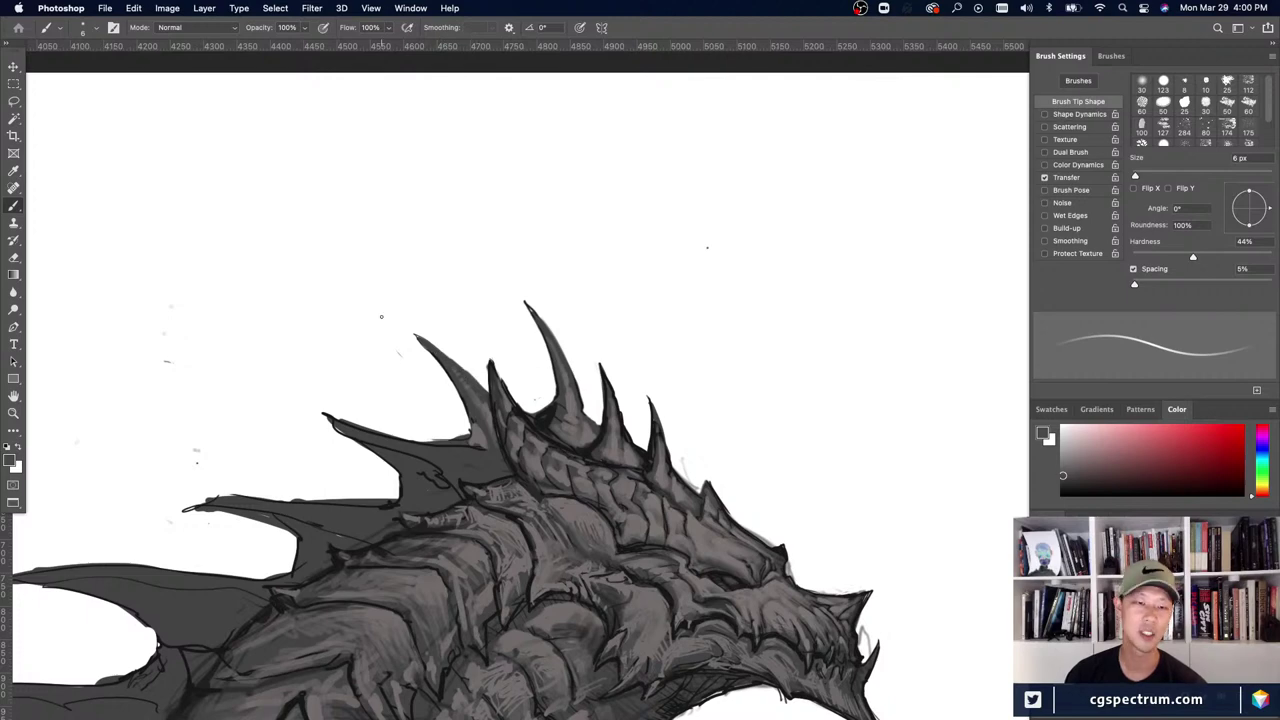
# - Trim the first back fin's tip with white and extend the lighter grey into the membrane below it at 8 px
pyautogui.press('x')
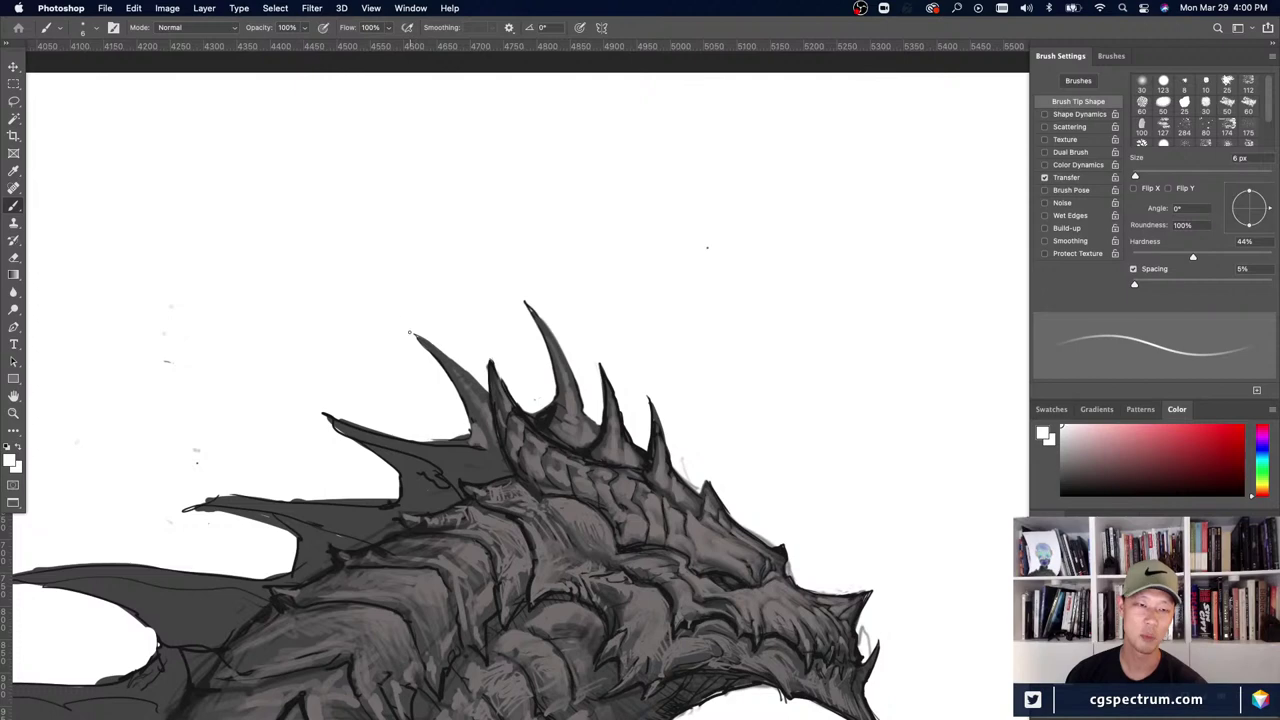
pyautogui.keyDown('alt'); pyautogui.click(483, 415); pyautogui.keyUp('alt')
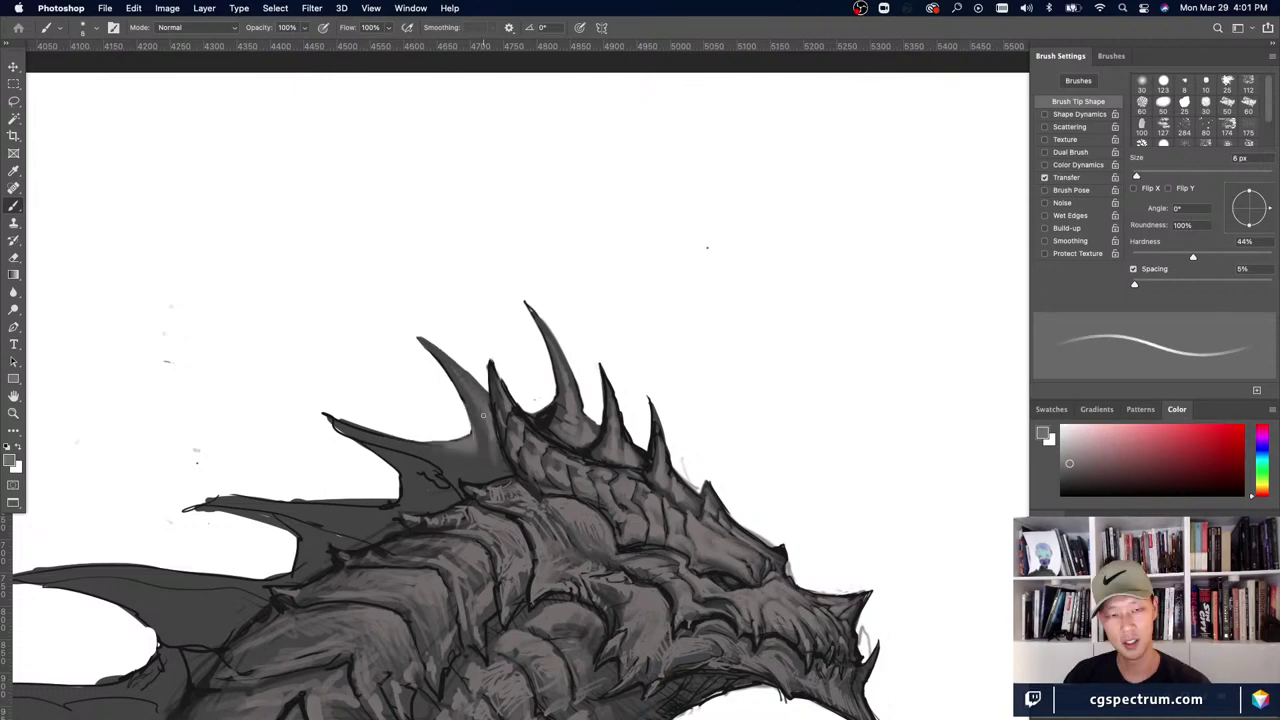
pyautogui.moveTo(478, 478)
pyautogui.mouseDown()
pyautogui.moveTo(391, 443)
pyautogui.moveTo(451, 484)
pyautogui.mouseUp()
pyautogui.keyDown('alt'); pyautogui.click(451, 486); pyautogui.keyUp('alt')
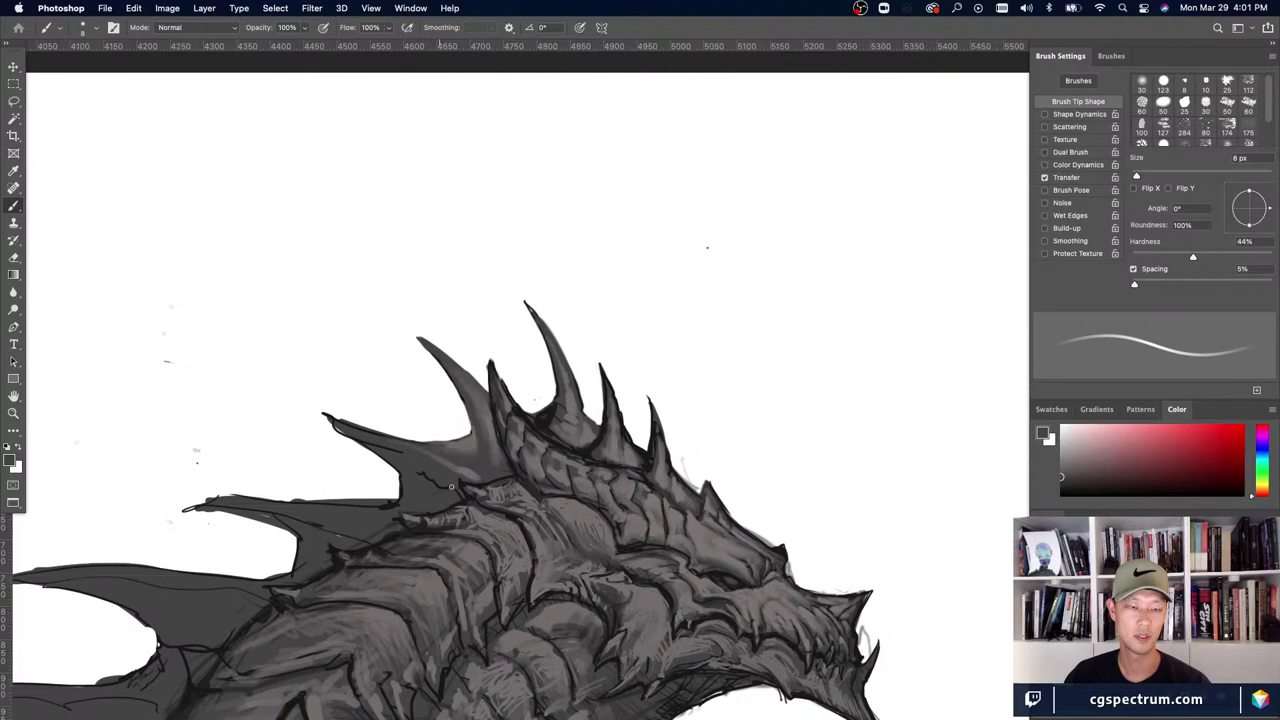
pyautogui.press('super+z')
pyautogui.keyDown('alt'); pyautogui.click(471, 440); pyautogui.keyUp('alt')
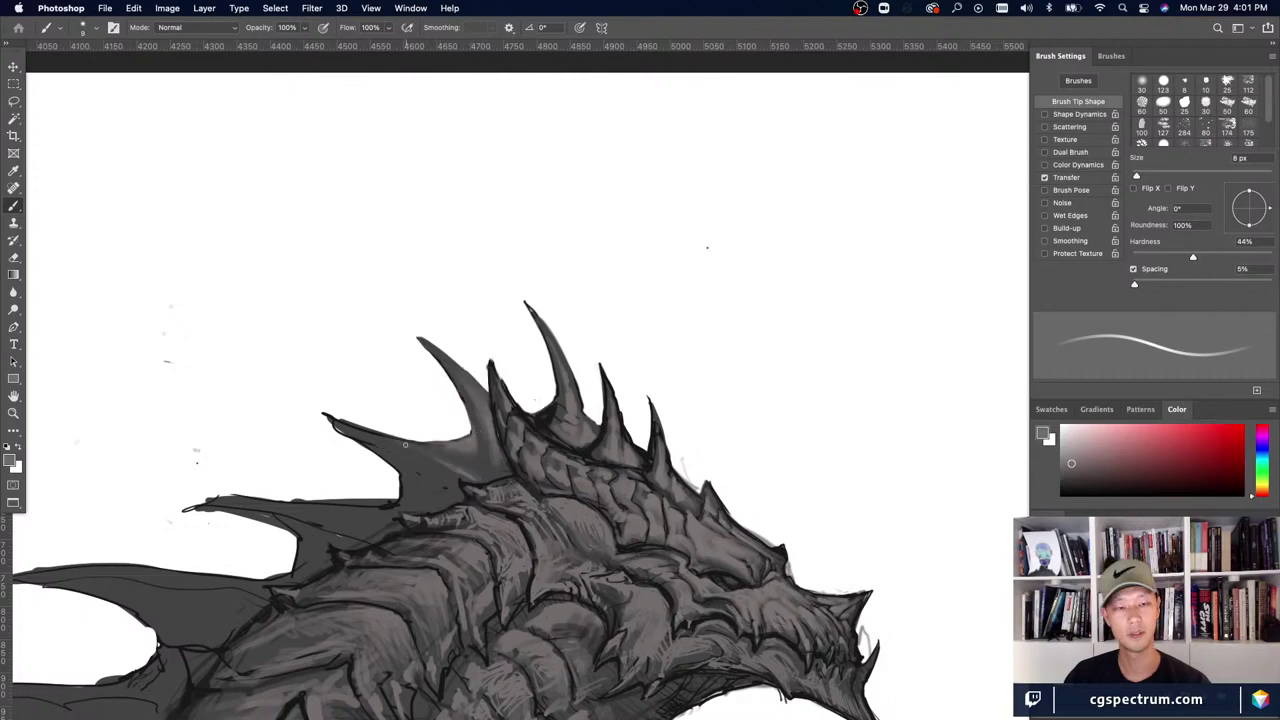
# - Shade the base of the second back fin in lighter grey, enlarging the brush from 7 to 10 px
pyautogui.press('[')
pyautogui.moveTo(405, 445); pyautogui.dragTo(462, 472)
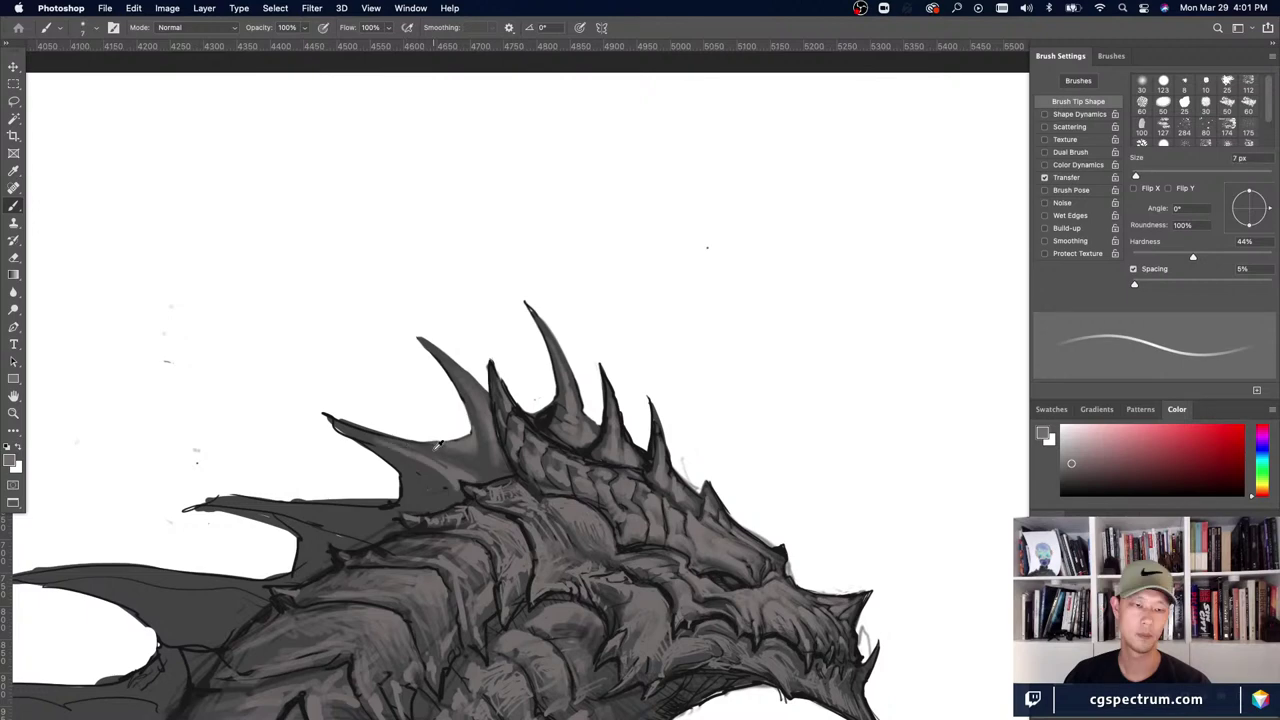
pyautogui.press(']')
pyautogui.press(']')
pyautogui.press(']')
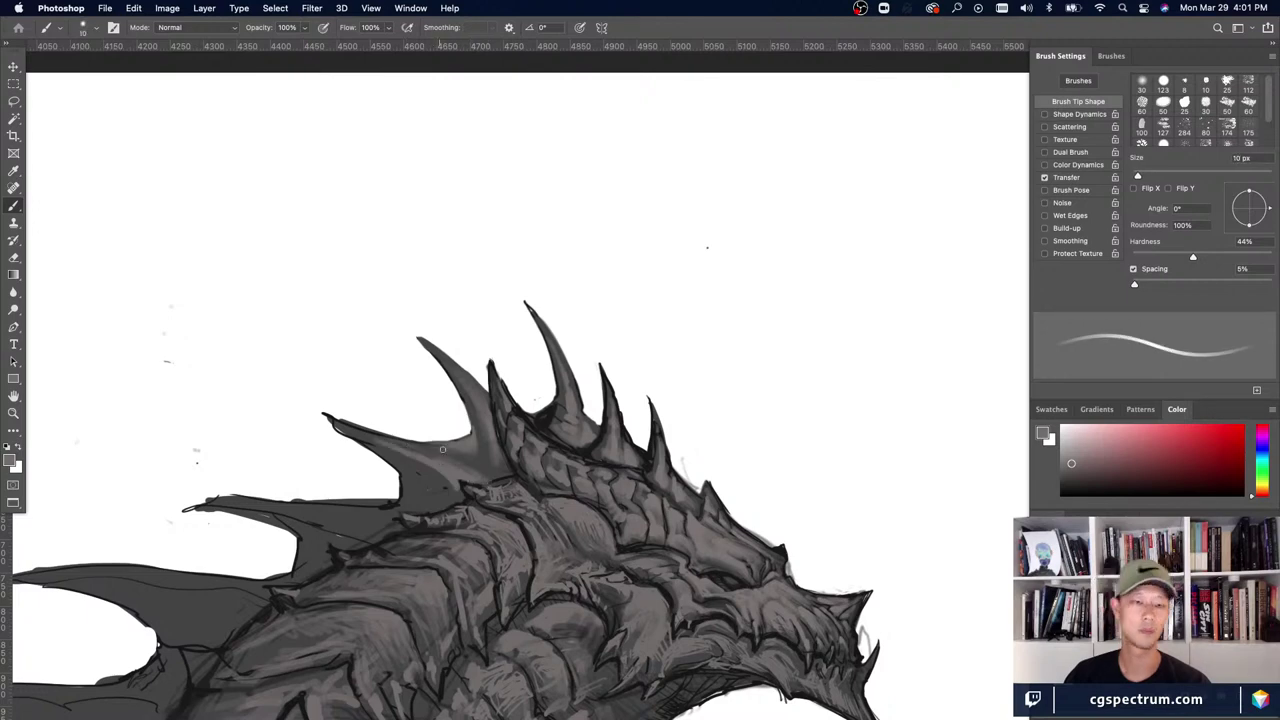
# - Blend sampled mid and dark greys where the first back fin meets the neck scales at 10 to 15 px
pyautogui.keyDown('alt'); pyautogui.click(502, 468); pyautogui.keyUp('alt')
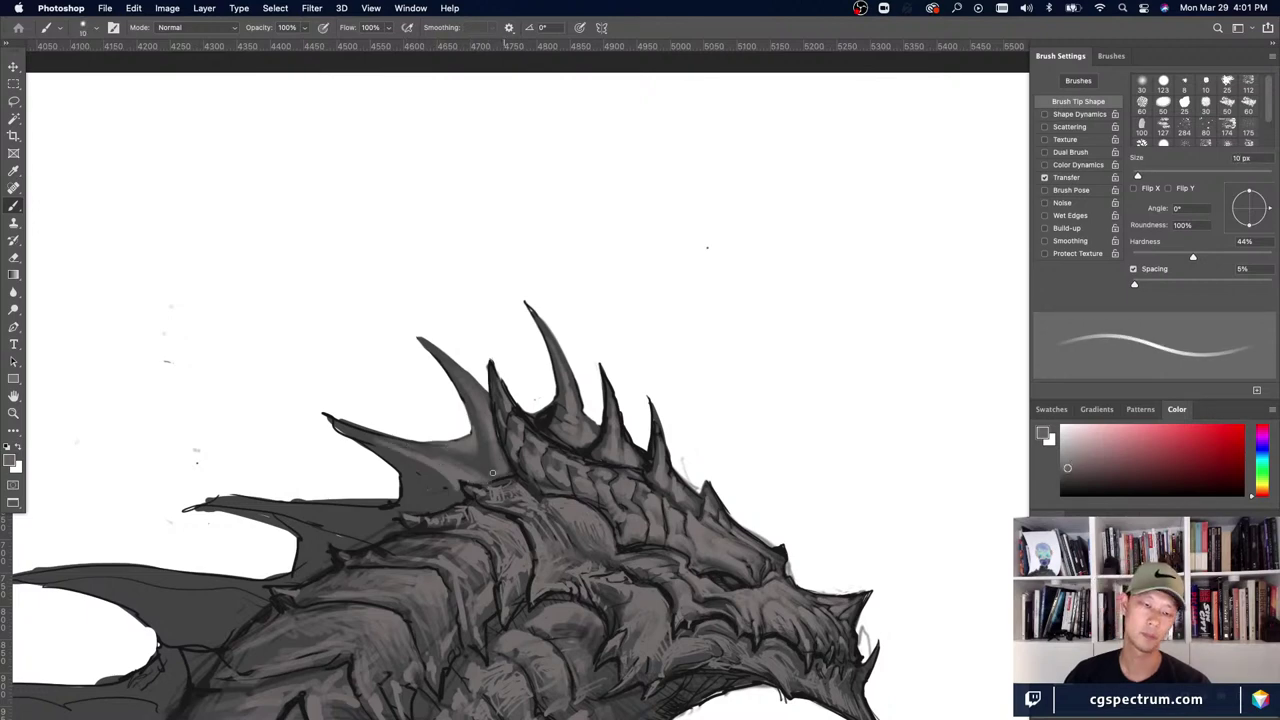
pyautogui.keyDown('alt'); pyautogui.click(508, 480); pyautogui.keyUp('alt')
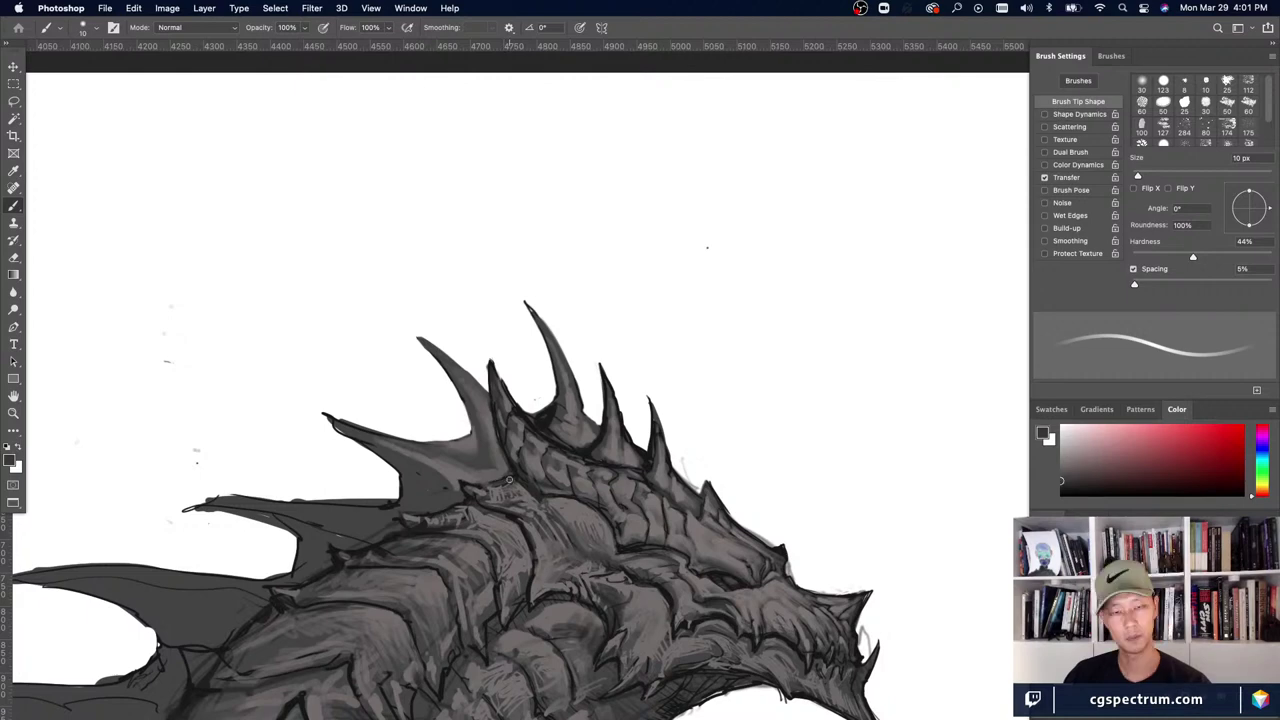
pyautogui.press(']')
pyautogui.keyDown('alt'); pyautogui.click(489, 434); pyautogui.keyUp('alt')
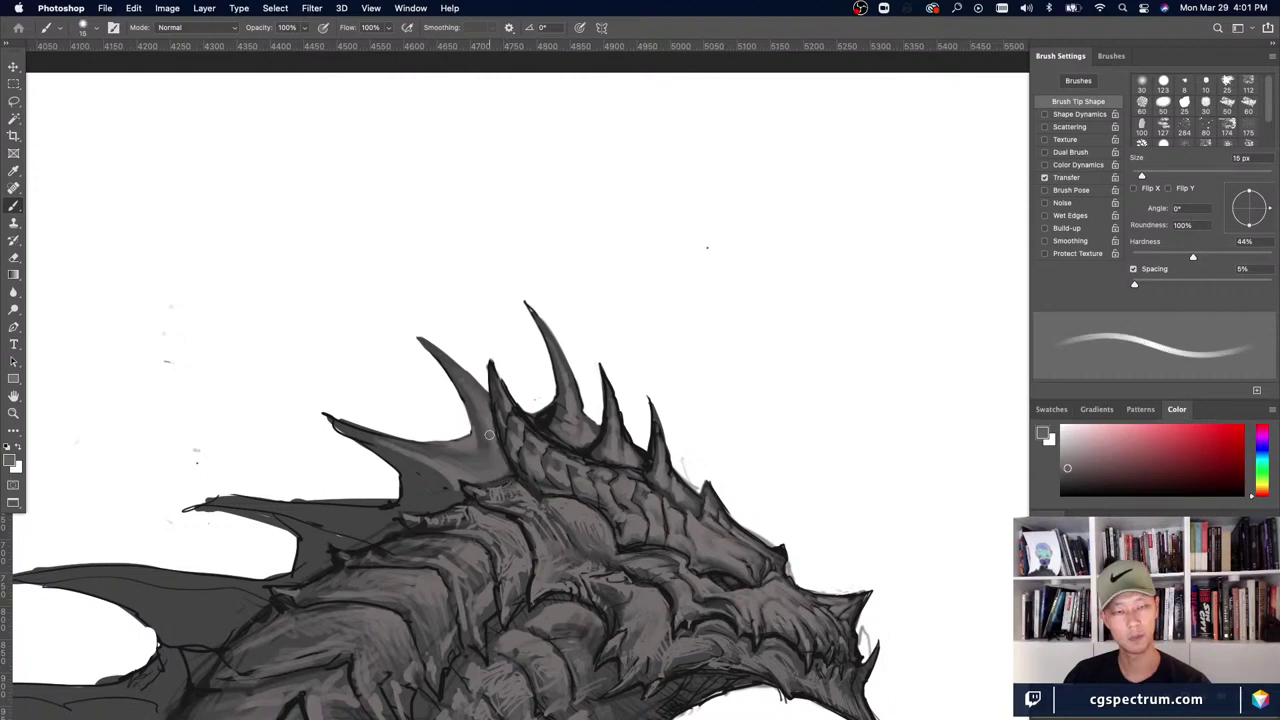
pyautogui.press('super+minus')
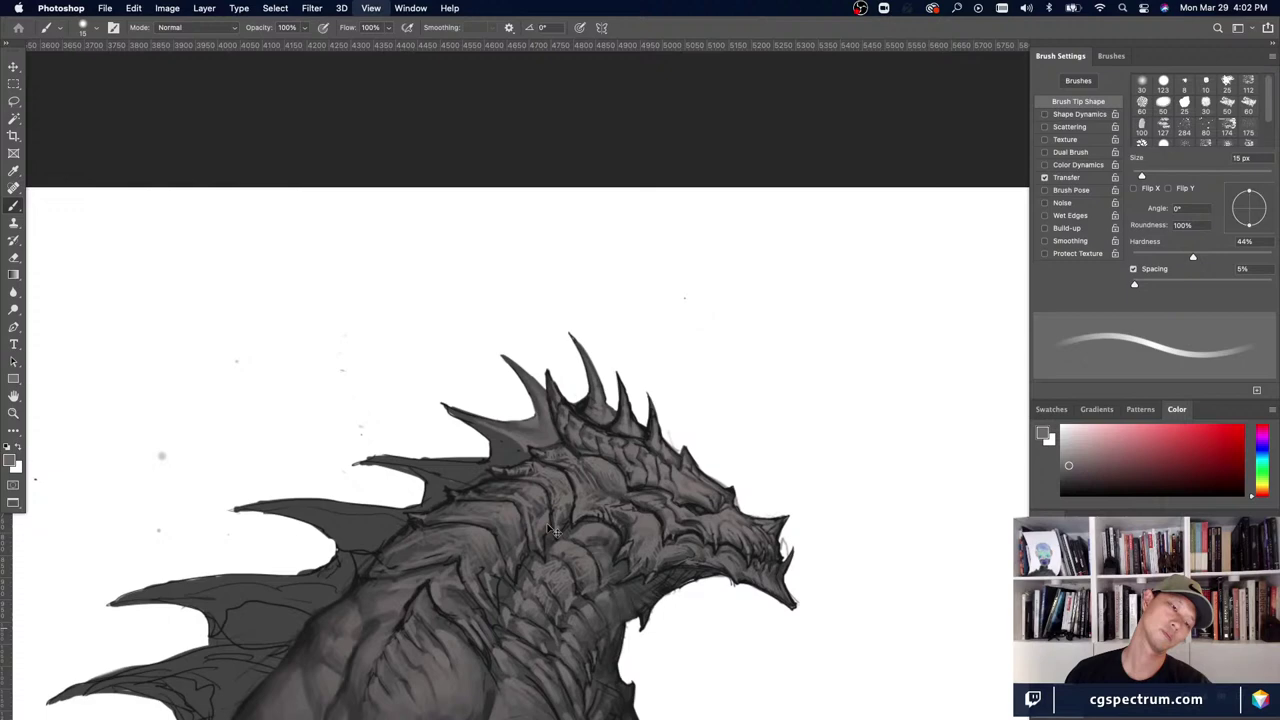
# - Define the folds at the first back fin's base with sampled dark and mid greys at 8 px
pyautogui.press('super+plus')
pyautogui.press('[')
pyautogui.press('[')
pyautogui.press('[')
pyautogui.keyDown('alt'); pyautogui.click(476, 428); pyautogui.keyUp('alt')
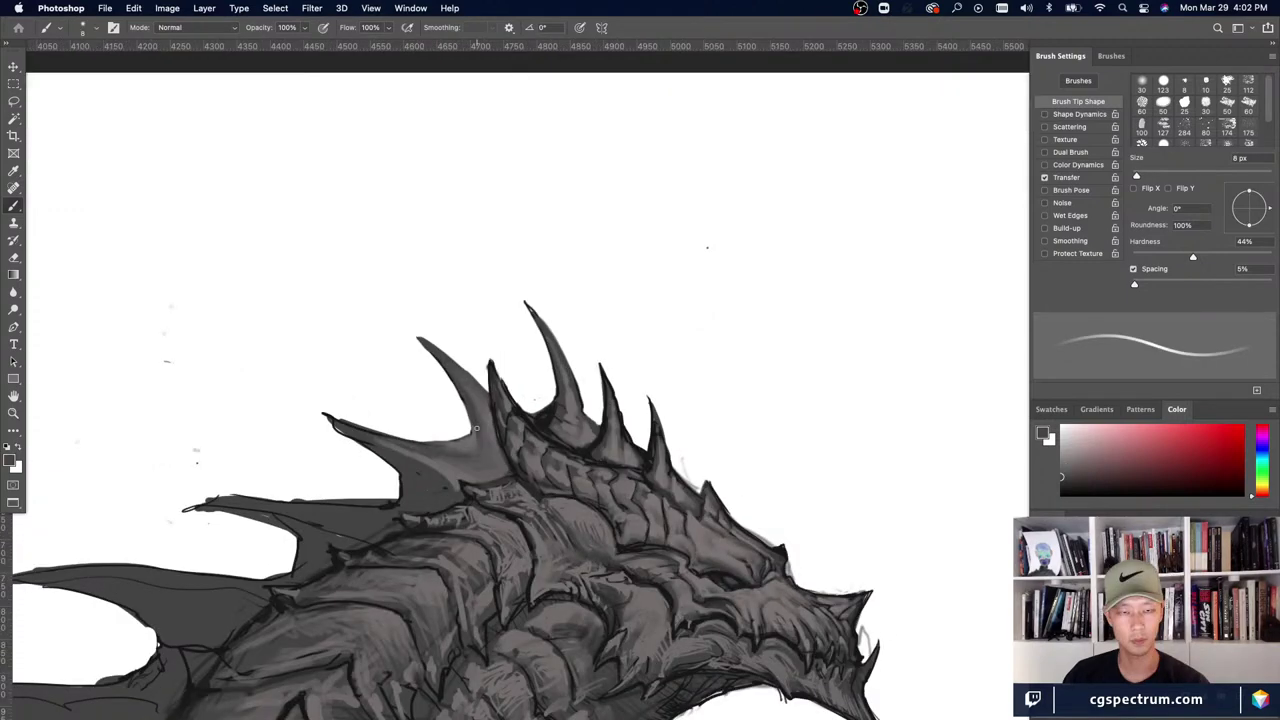
pyautogui.moveTo(476, 428); pyautogui.dragTo(473, 463)
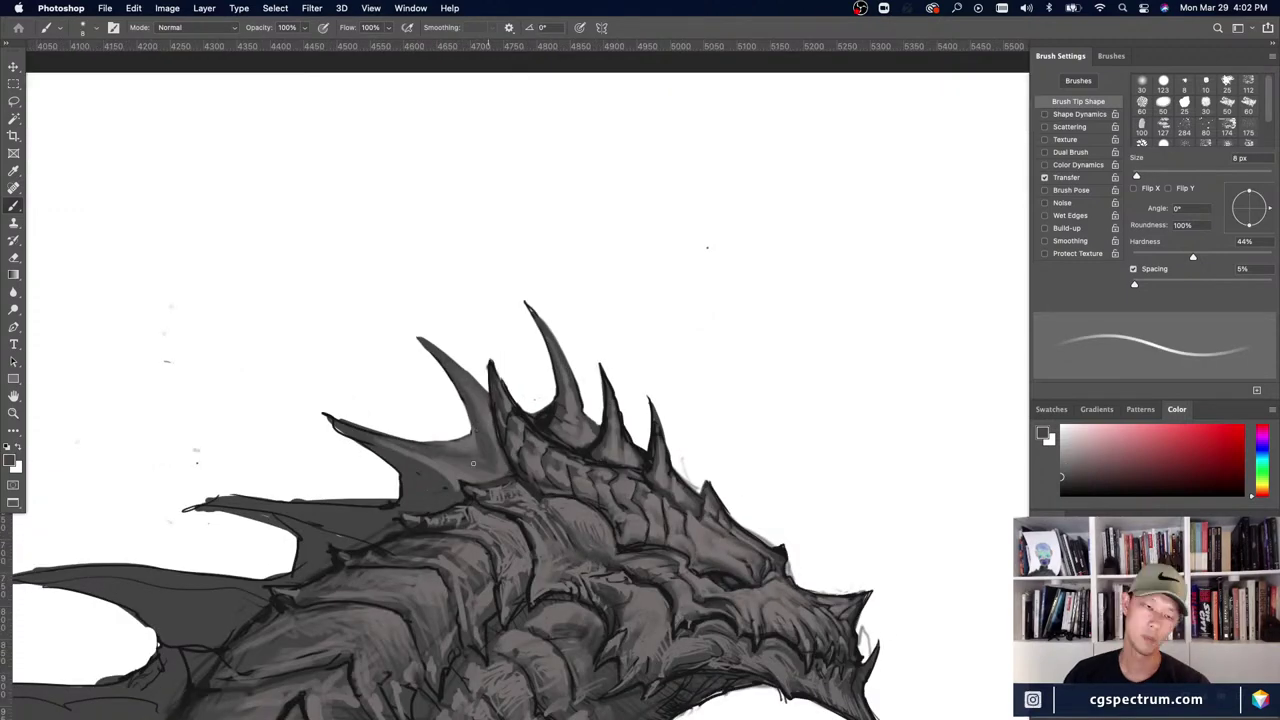
pyautogui.keyDown('alt'); pyautogui.click(480, 464); pyautogui.keyUp('alt')
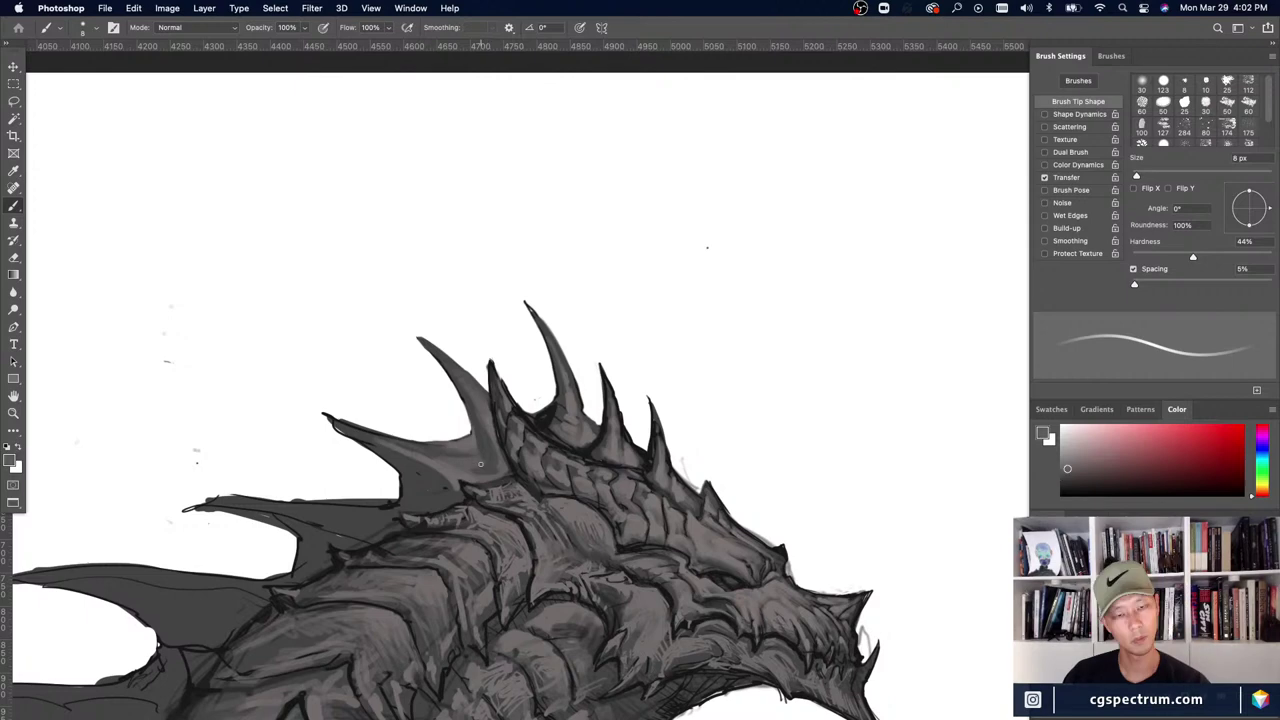
pyautogui.keyDown('alt'); pyautogui.click(458, 470); pyautogui.keyUp('alt')
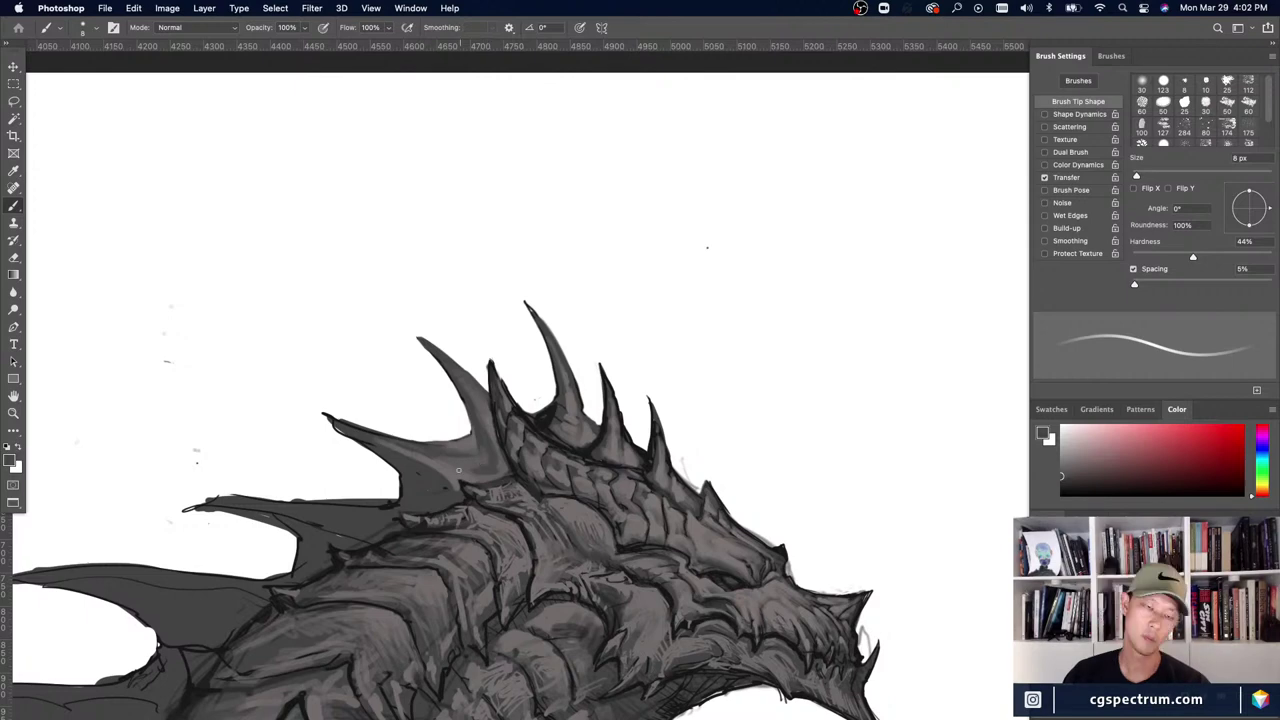
# - Soften the shading between the first two back fins with sampled greys and a 15 px brush
pyautogui.keyDown('alt'); pyautogui.click(491, 436); pyautogui.keyUp('alt')
pyautogui.press(']')
pyautogui.press(']')
pyautogui.press(']')
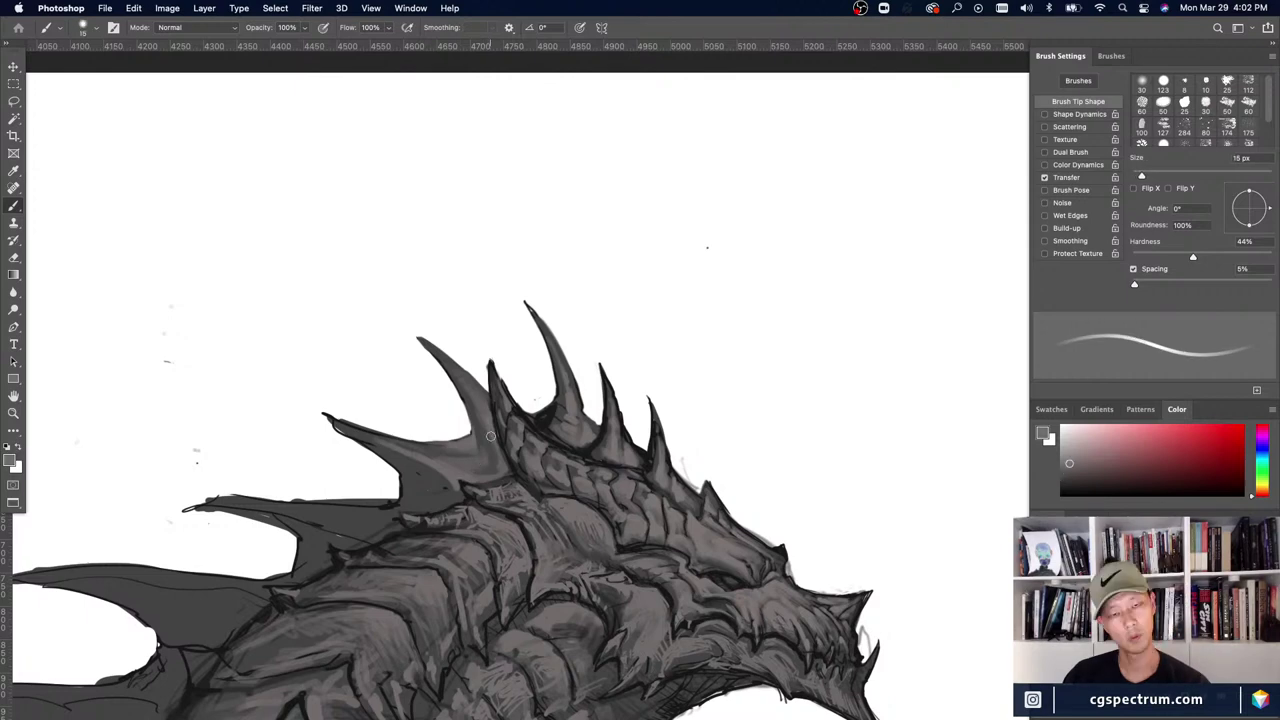
pyautogui.keyDown('alt'); pyautogui.click(477, 447); pyautogui.keyUp('alt')
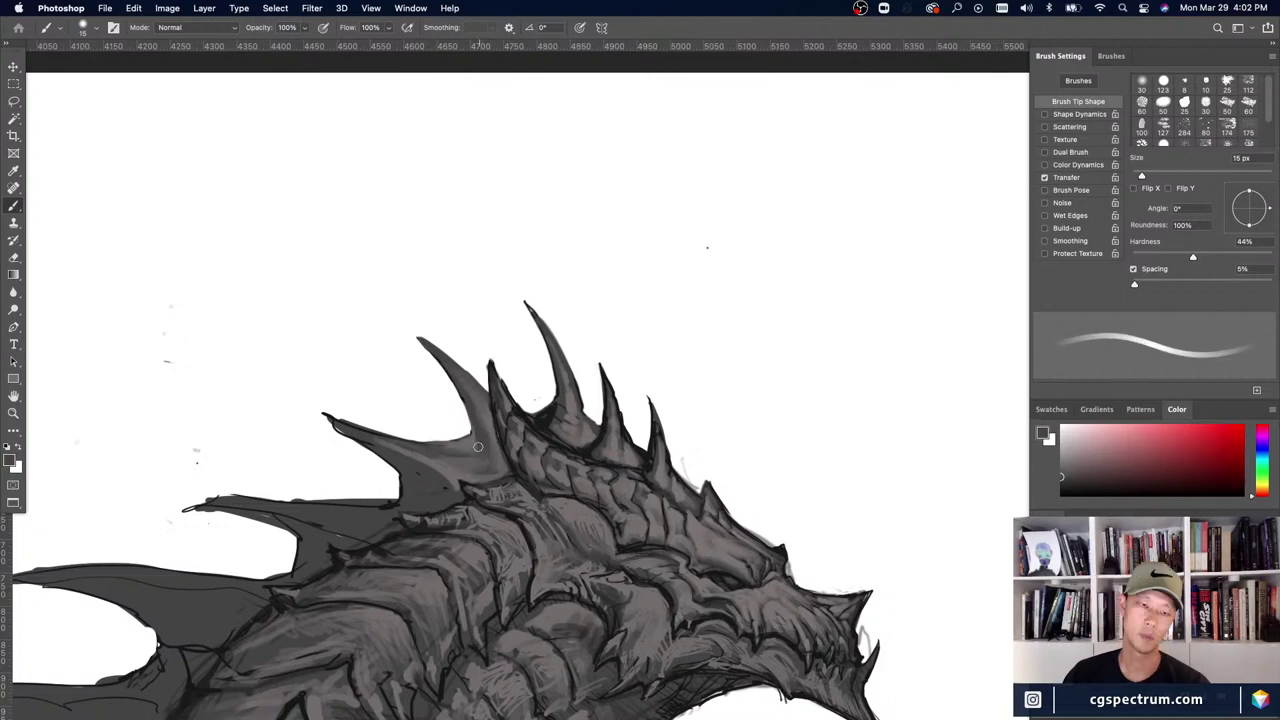
pyautogui.keyDown('alt'); pyautogui.click(458, 462); pyautogui.keyUp('alt')
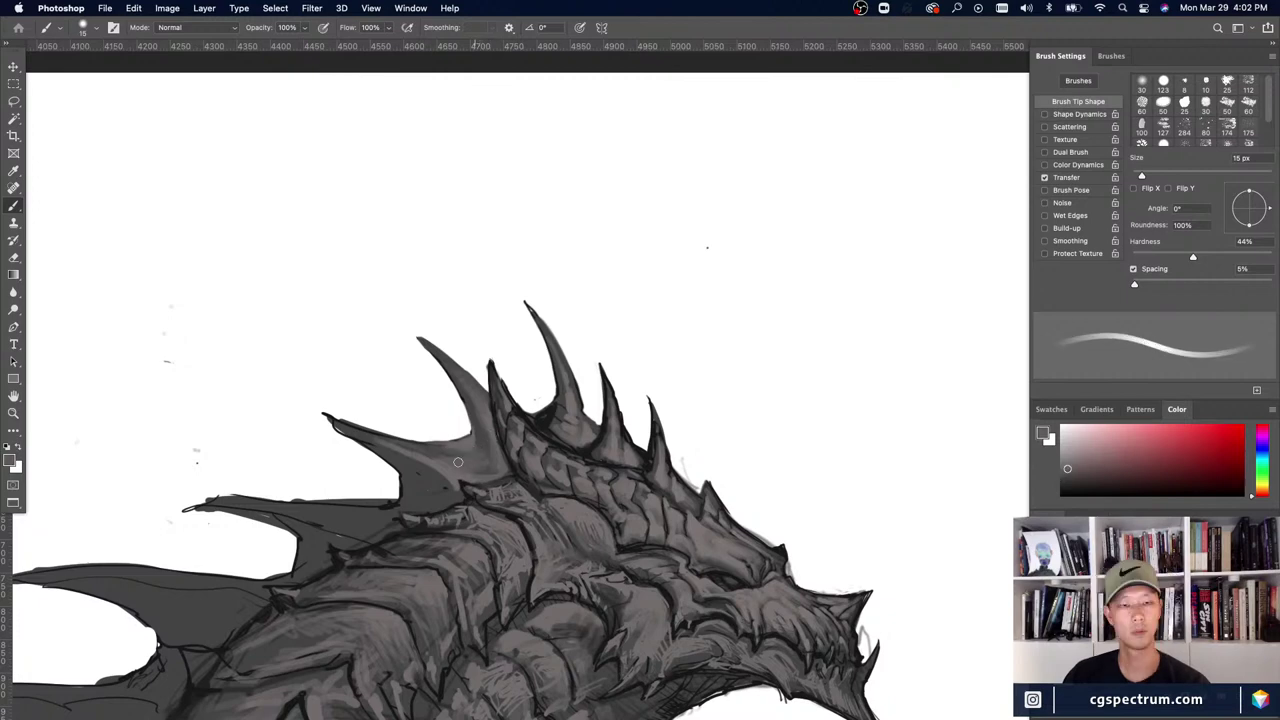
pyautogui.keyDown('alt'); pyautogui.click(490, 411); pyautogui.keyUp('alt')
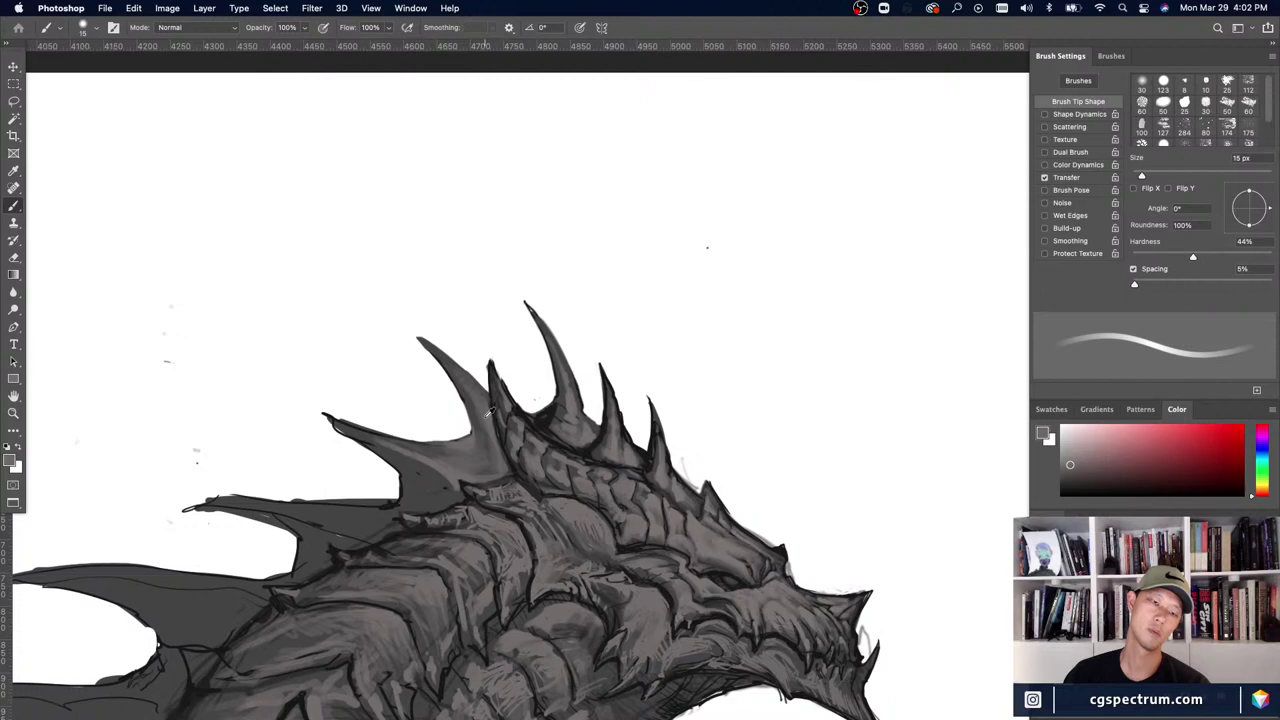
# - Sample the lighter grey from the second back fin and check the fins against the upper body from further away
pyautogui.press('super+minus')
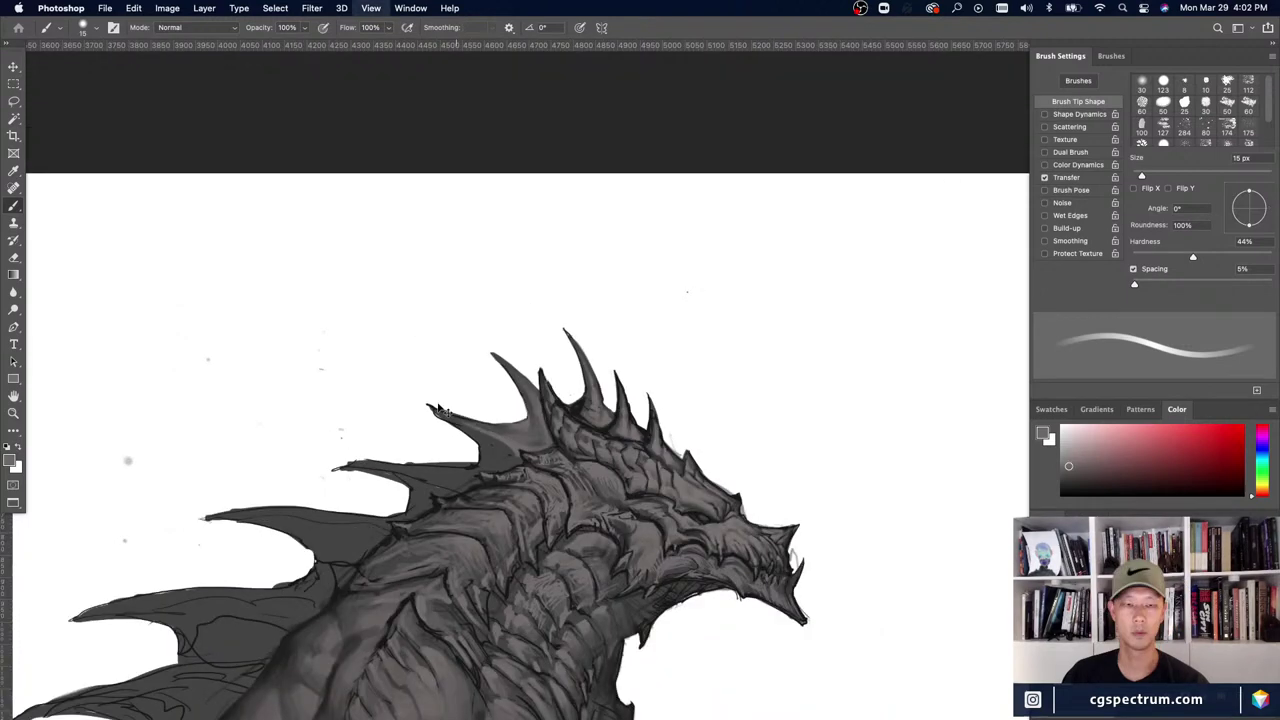
pyautogui.press('super+plus')
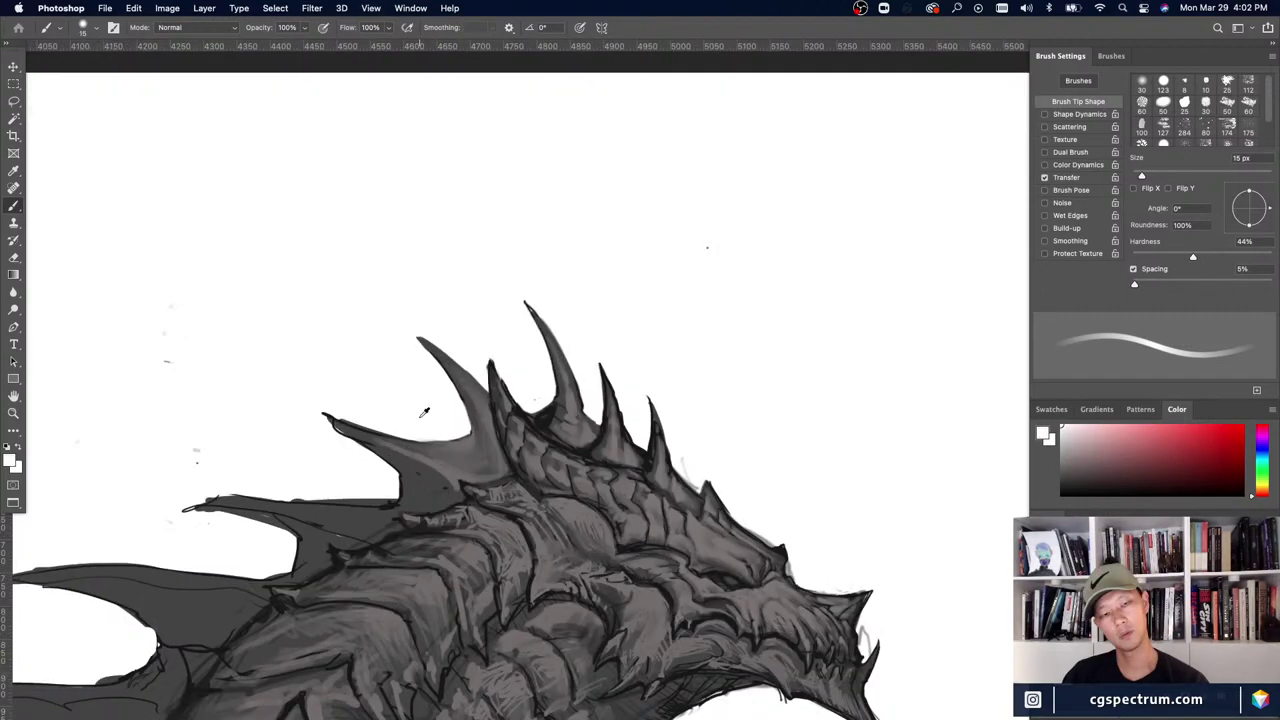
pyautogui.keyDown('alt'); pyautogui.click(431, 451); pyautogui.keyUp('alt')
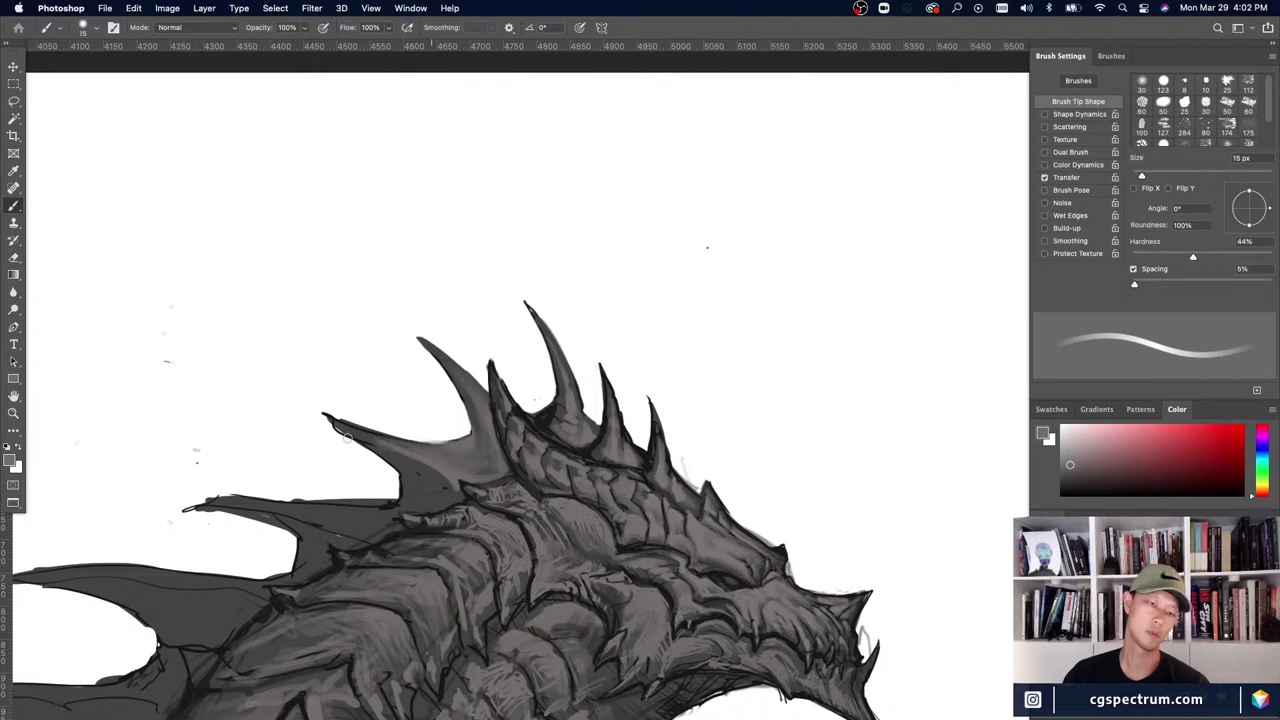
pyautogui.press('super+minus')
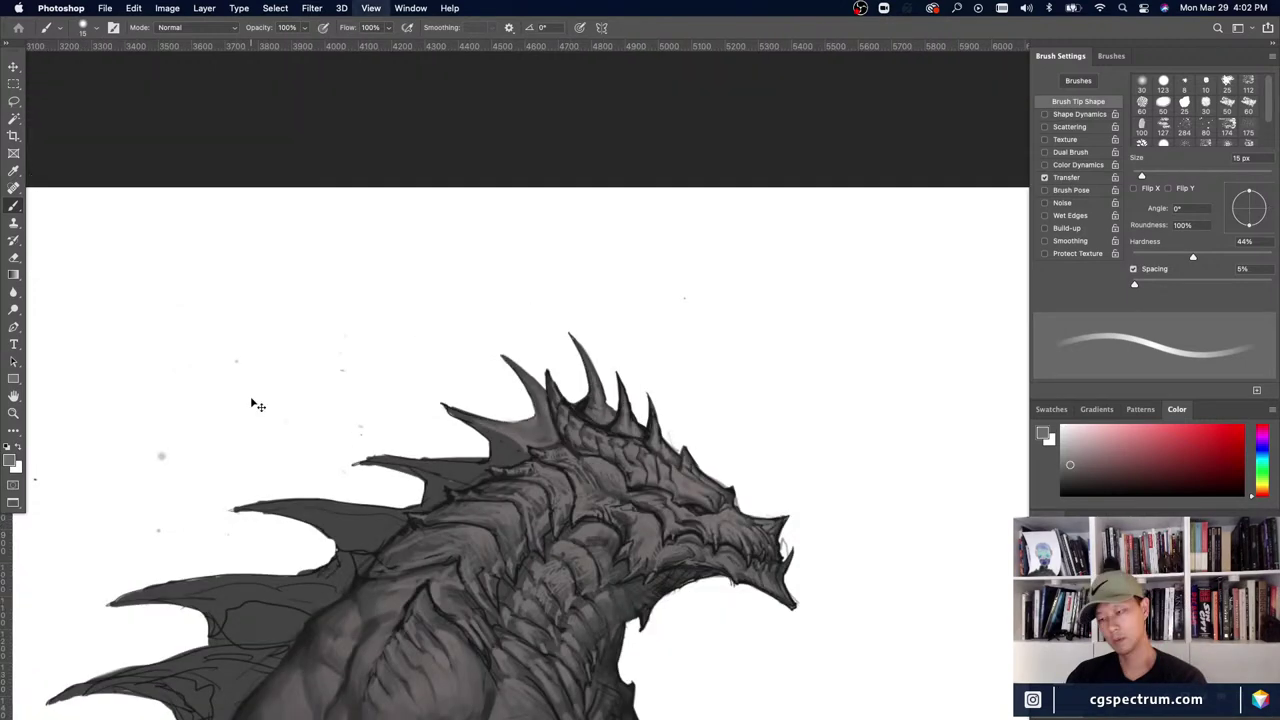
pyautogui.press('super+plus')
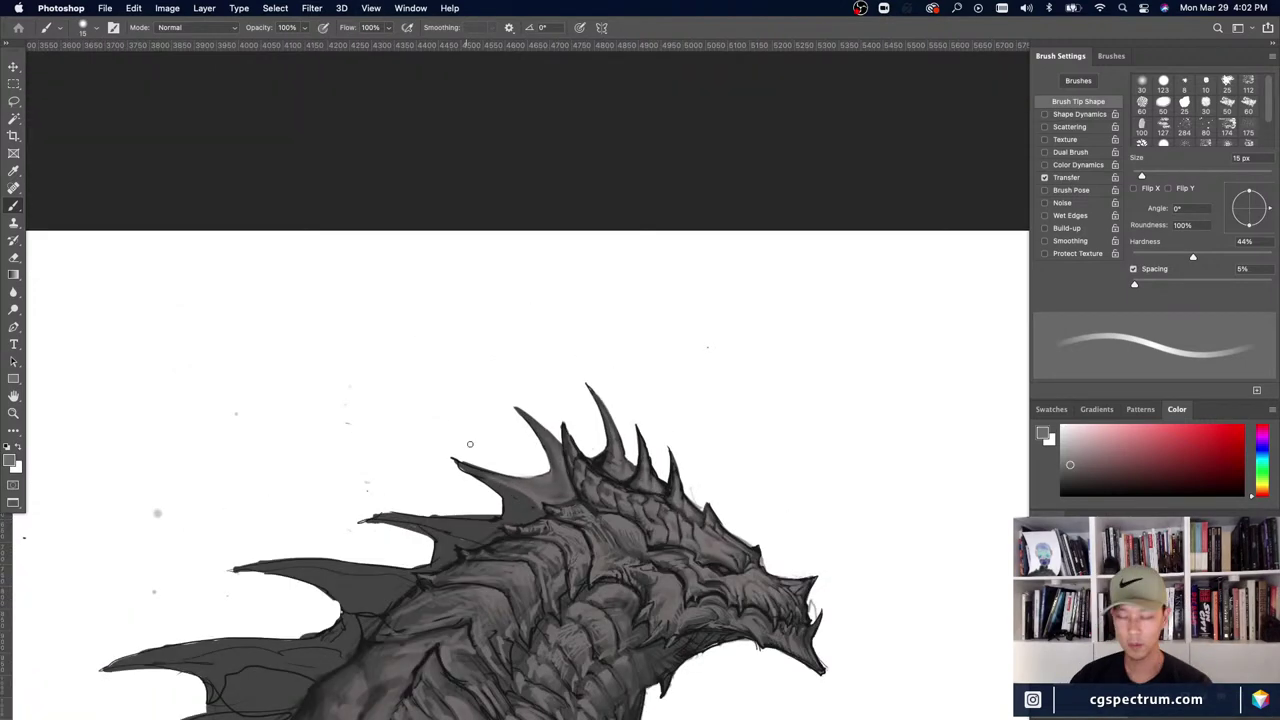
# - Lighten the base of the second back fin above the neck scales with sampled greys at 8 to 10 px
pyautogui.press('[')
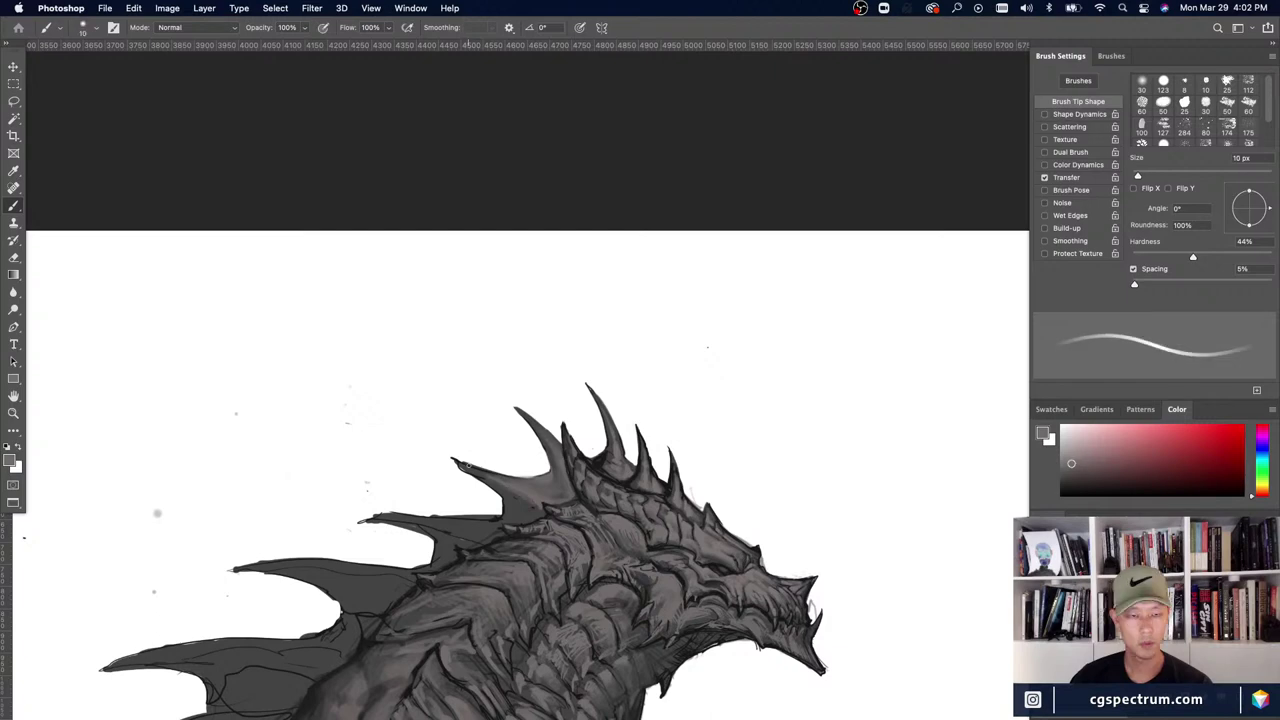
pyautogui.press('[')
pyautogui.press('[')
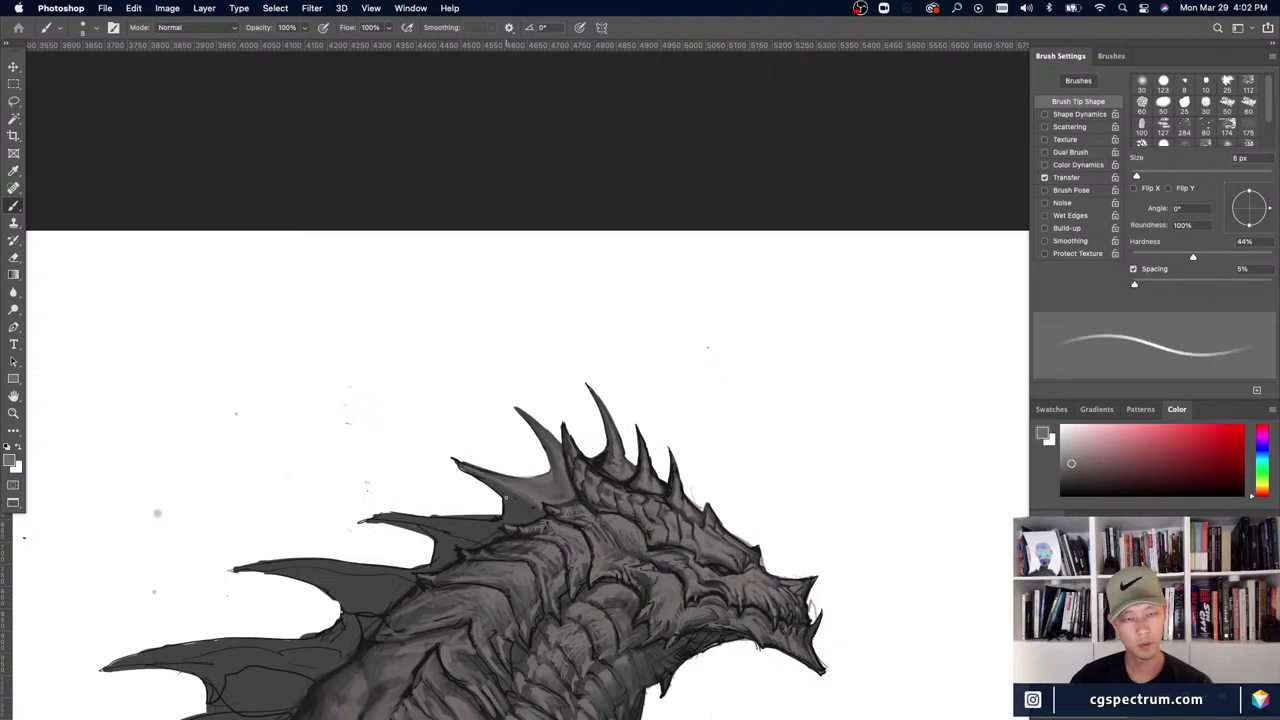
pyautogui.moveTo(506, 497); pyautogui.dragTo(540, 510)
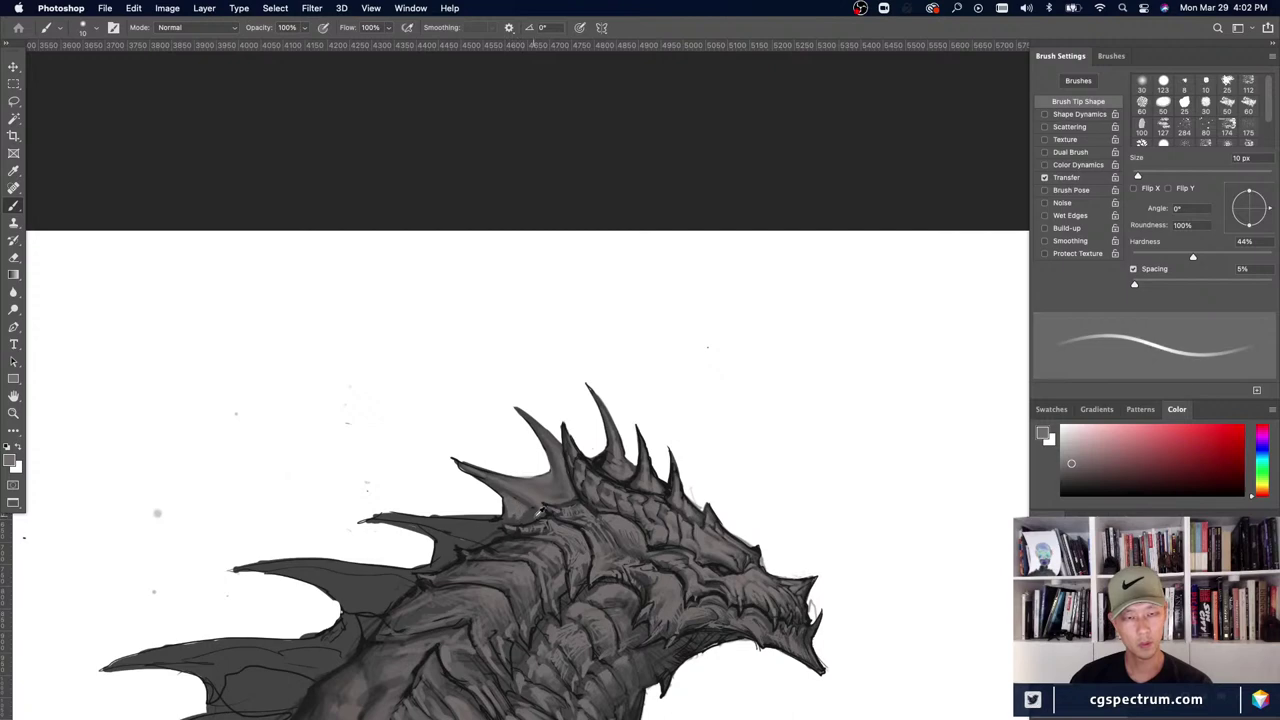
pyautogui.press(']')
pyautogui.keyDown('alt'); pyautogui.click(501, 491); pyautogui.keyUp('alt')
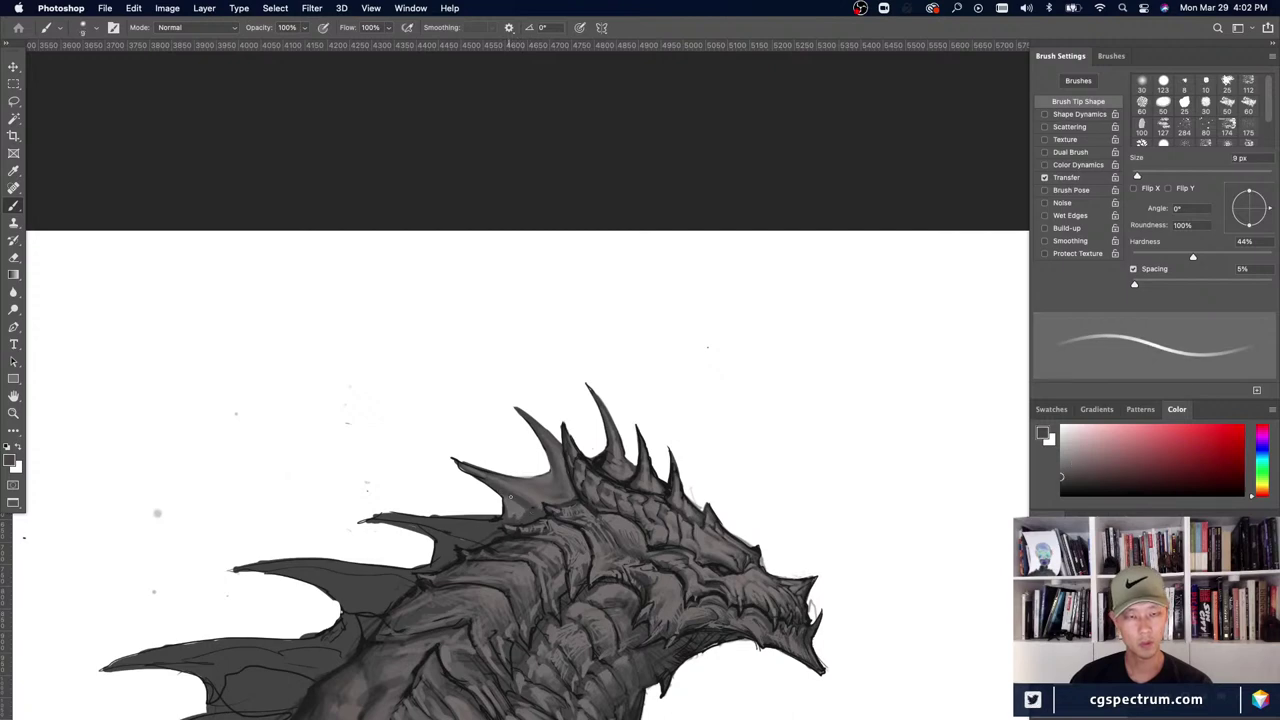
pyautogui.keyDown('alt'); pyautogui.click(510, 497); pyautogui.keyUp('alt')
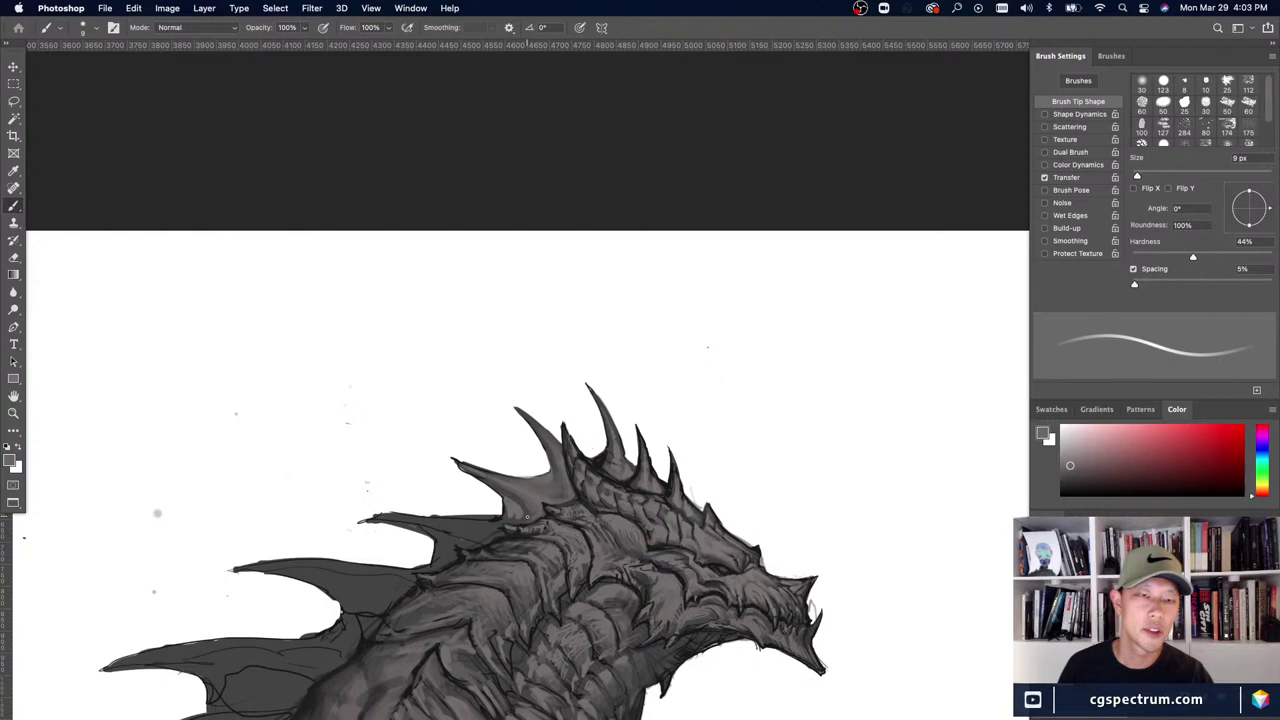
# - Blend sampled dark and lighter greys into the lower edge of the second back fin with a 9 to 15 px brush
pyautogui.moveTo(635, 642); pyautogui.dragTo(659, 572)
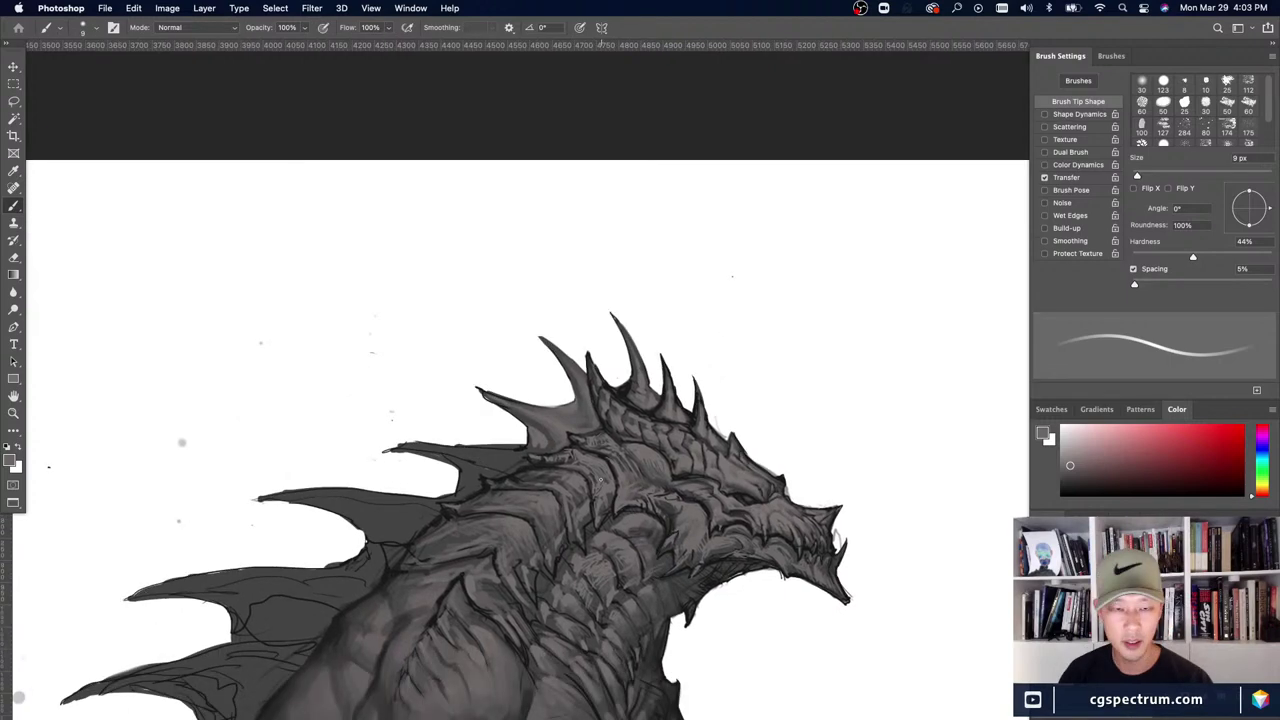
pyautogui.keyDown('alt'); pyautogui.click(547, 442); pyautogui.keyUp('alt')
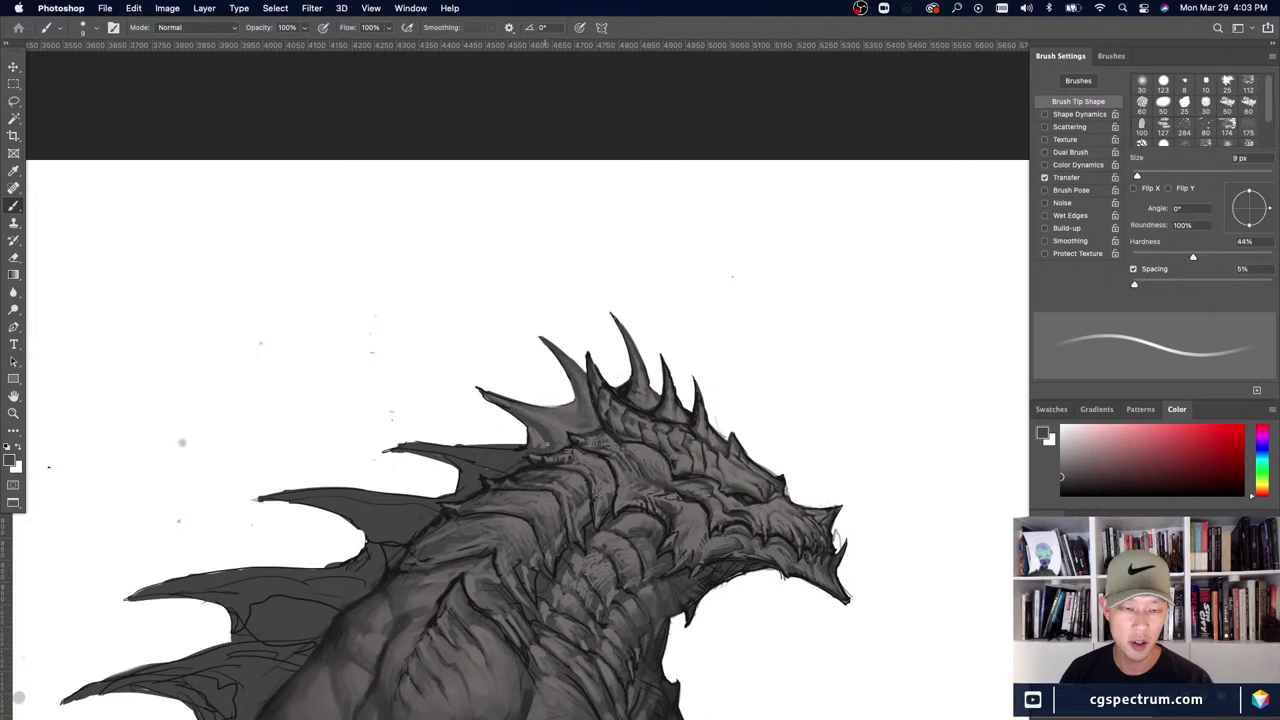
pyautogui.keyDown('alt'); pyautogui.click(531, 438); pyautogui.keyUp('alt')
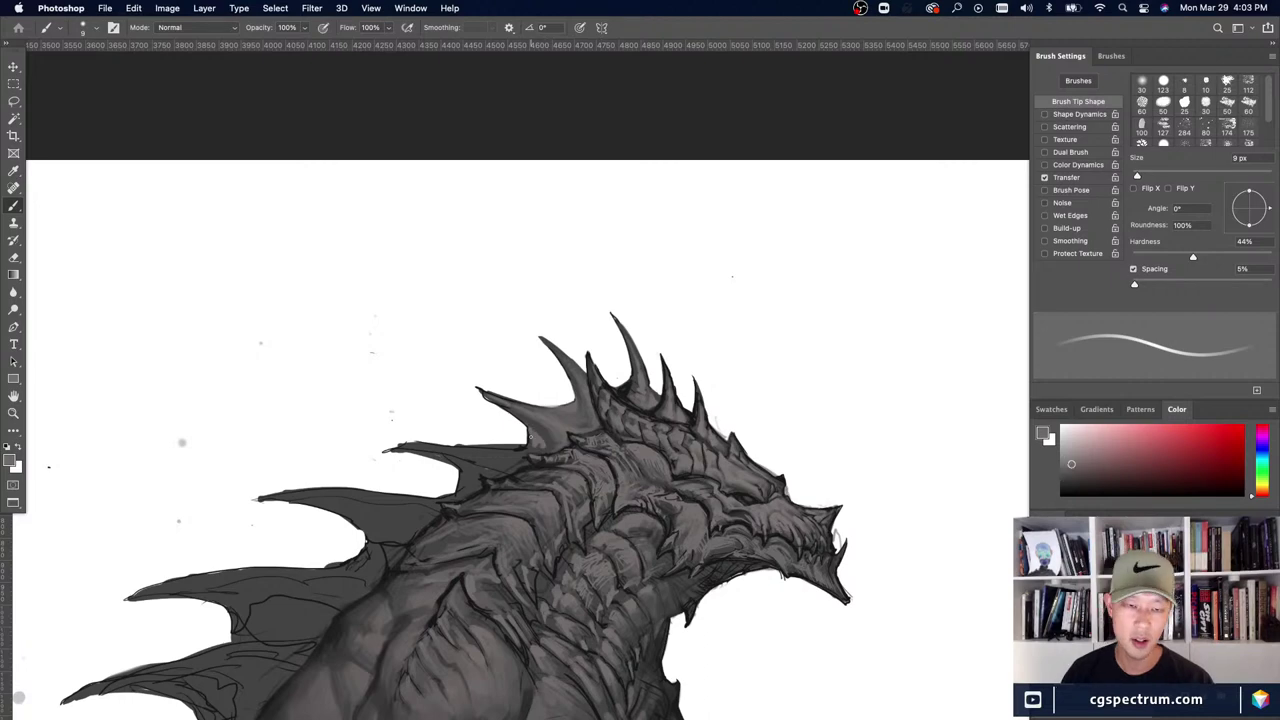
pyautogui.press(']')
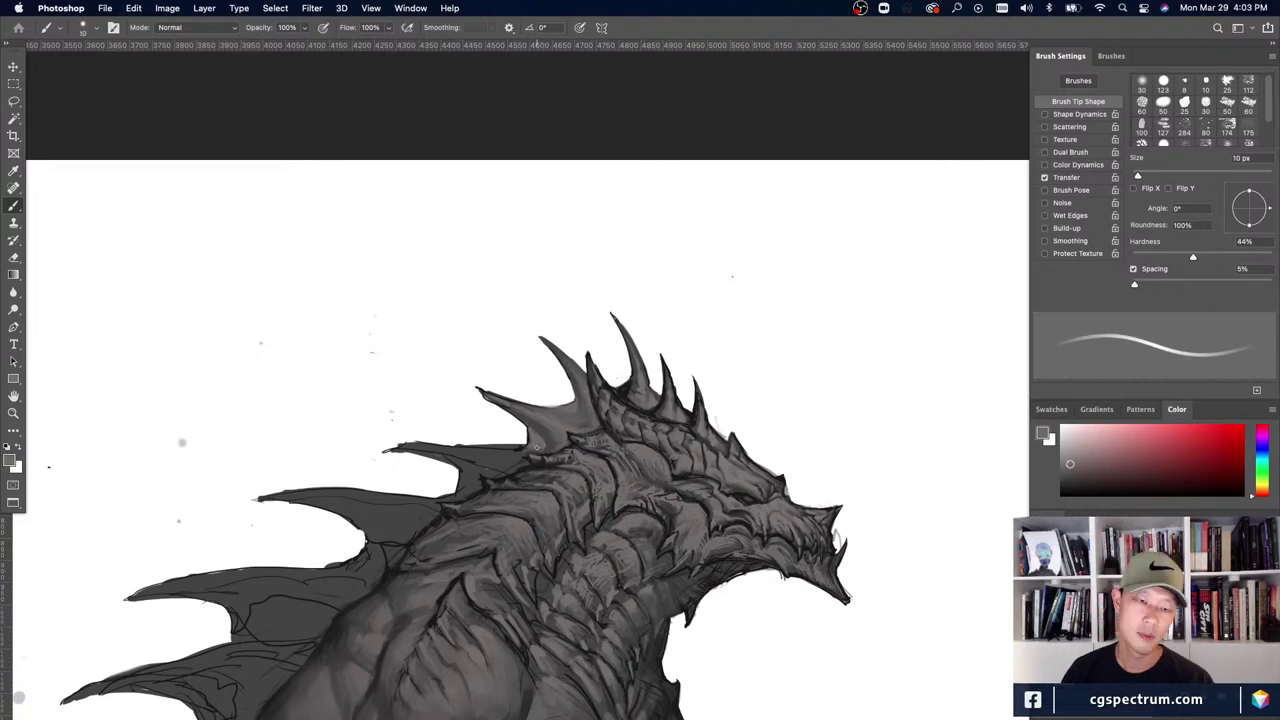
pyautogui.moveTo(537, 447); pyautogui.dragTo(550, 437)
pyautogui.keyDown('alt'); pyautogui.click(551, 414); pyautogui.keyUp('alt')
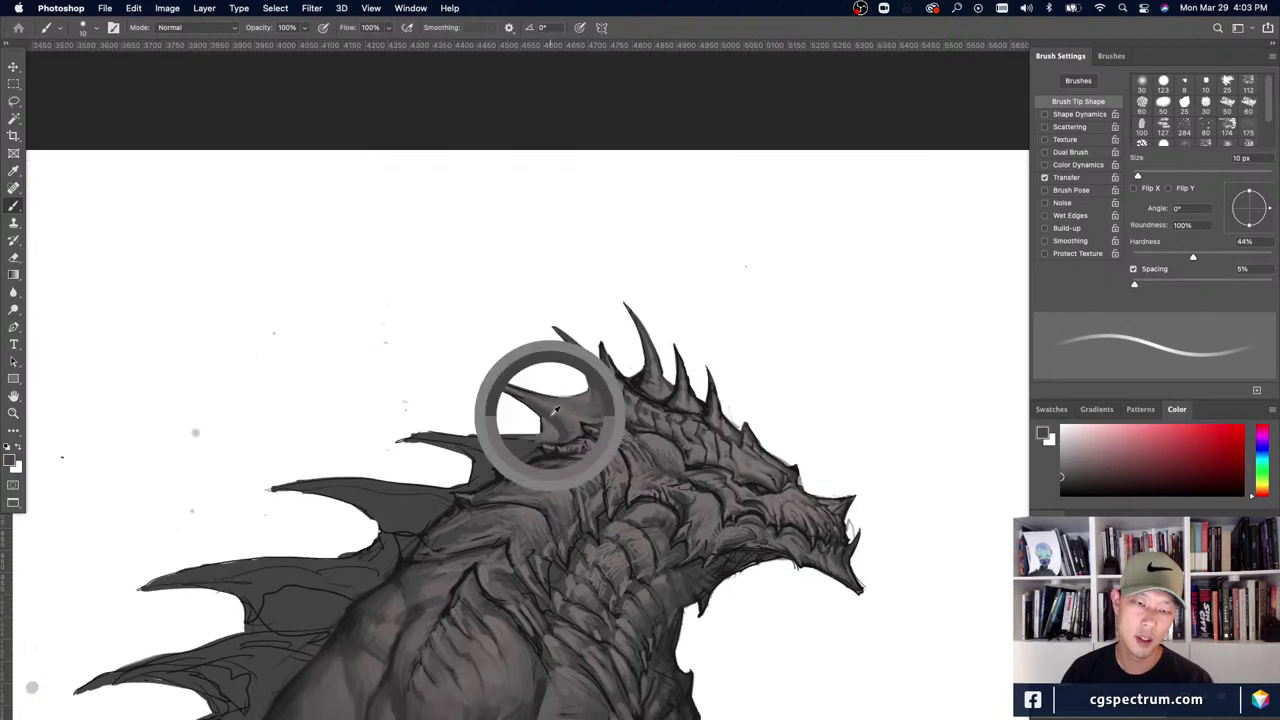
pyautogui.press(']')
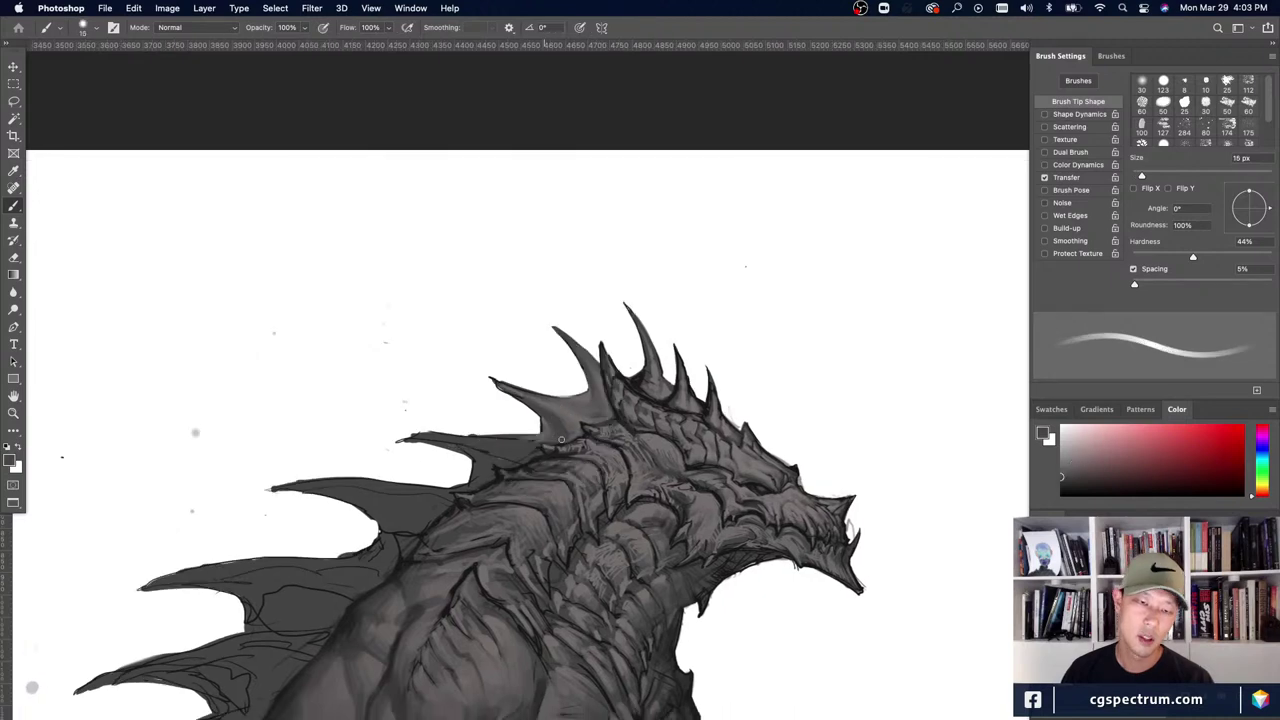
# - Carry the lighter grey along the third back fin from its base towards the tip, using sampled tones at 8 to 10 px
pyautogui.keyDown('alt'); pyautogui.click(561, 440); pyautogui.keyUp('alt')
pyautogui.press('[')
pyautogui.press('[')
pyautogui.press('[')
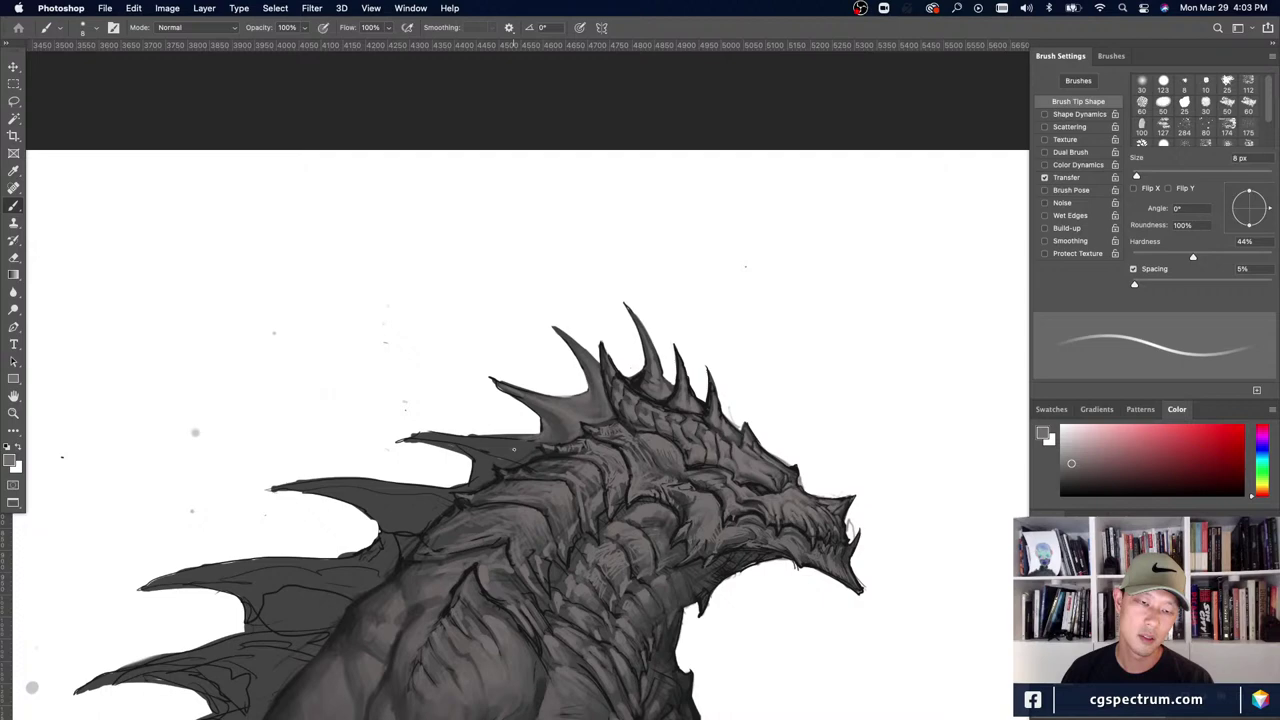
pyautogui.keyDown('alt'); pyautogui.click(472, 445); pyautogui.keyUp('alt')
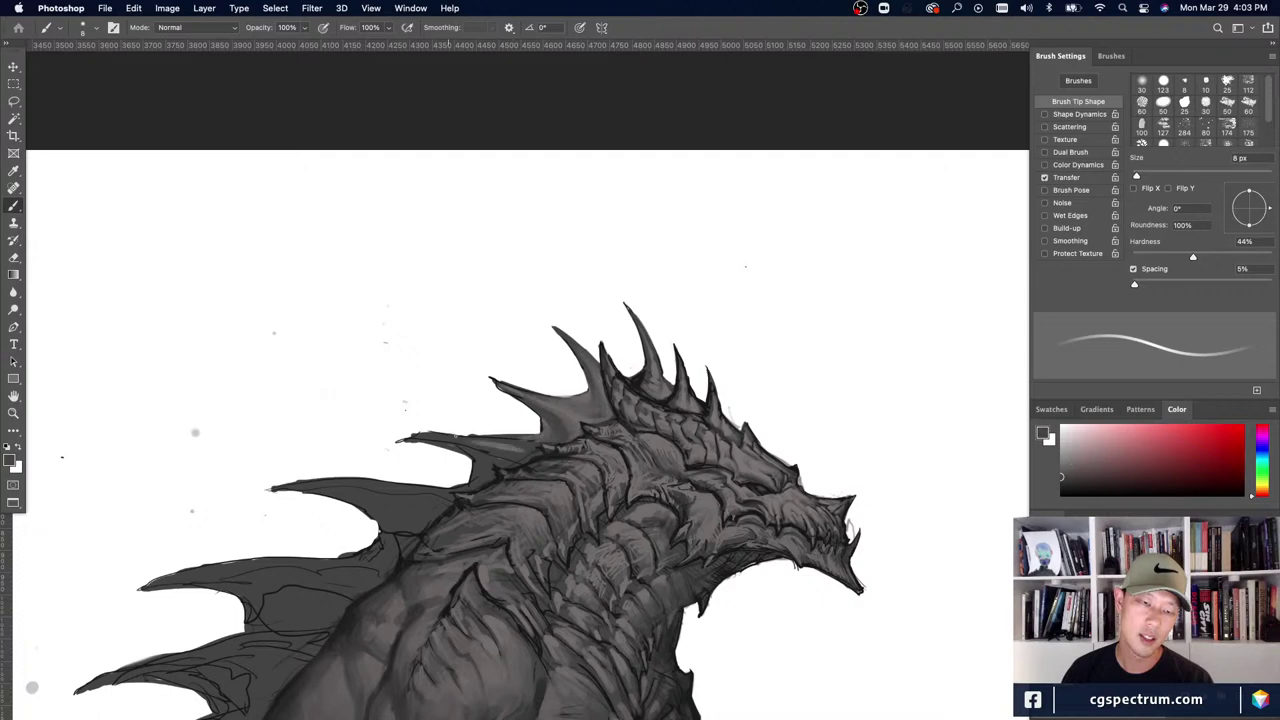
pyautogui.keyDown('alt'); pyautogui.click(514, 448); pyautogui.keyUp('alt')
pyautogui.moveTo(488, 446); pyautogui.dragTo(425, 437)
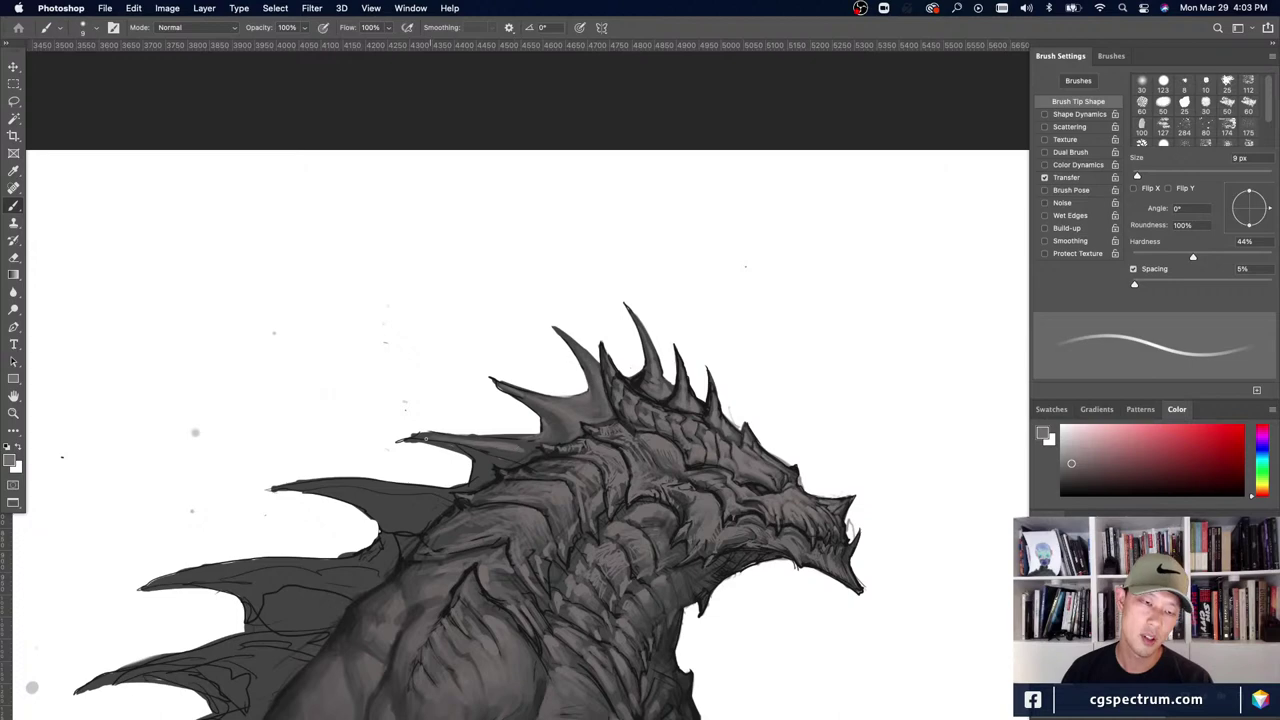
pyautogui.press(']')
pyautogui.keyDown('alt'); pyautogui.click(527, 453); pyautogui.keyUp('alt')
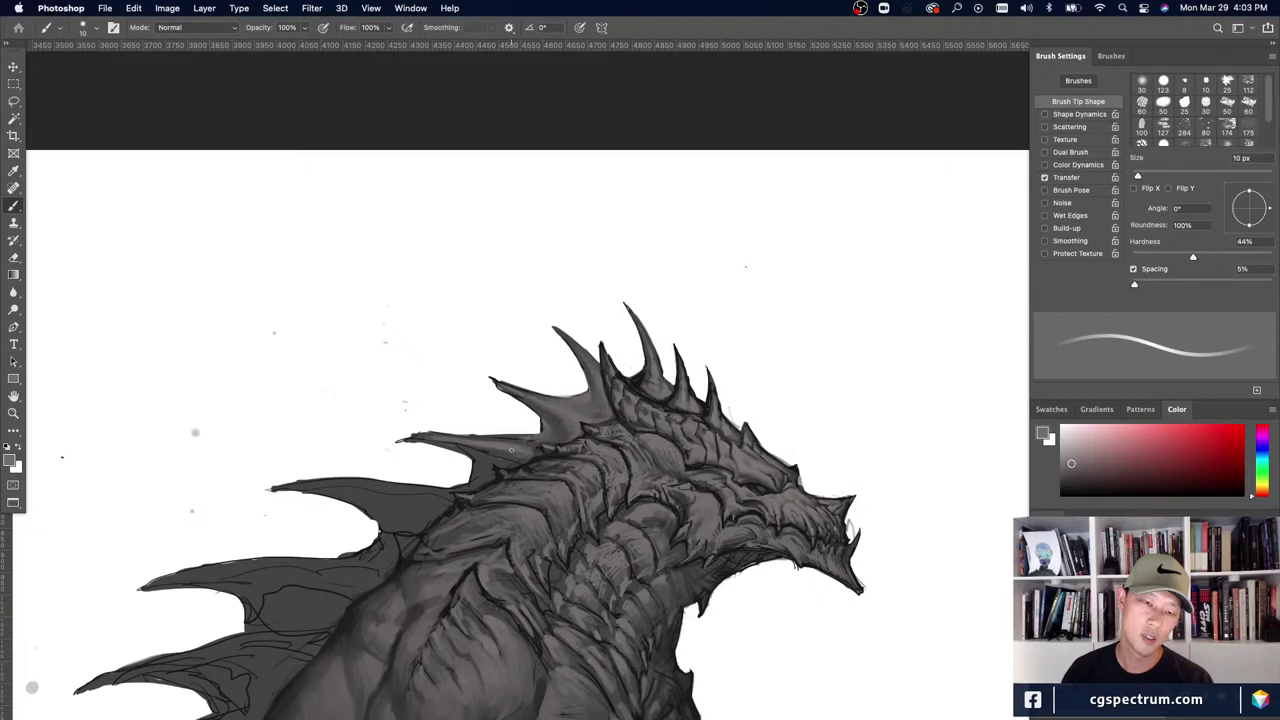
# - Rework the upper edge of the third back fin with sampled light and dark greys, reducing the brush to 6 px
pyautogui.keyDown('alt'); pyautogui.click(501, 438); pyautogui.keyUp('alt')
pyautogui.keyDown('alt'); pyautogui.click(472, 430); pyautogui.keyUp('alt')
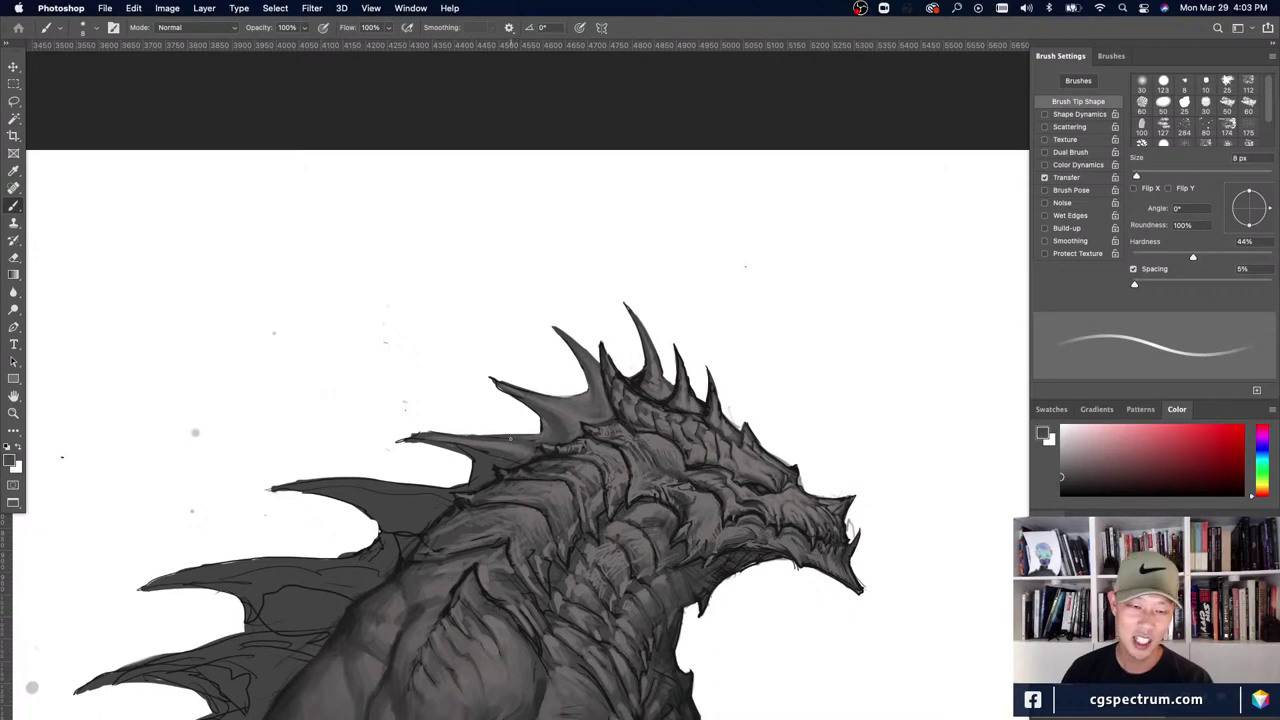
pyautogui.press('[')
pyautogui.press('[')
pyautogui.press('[')
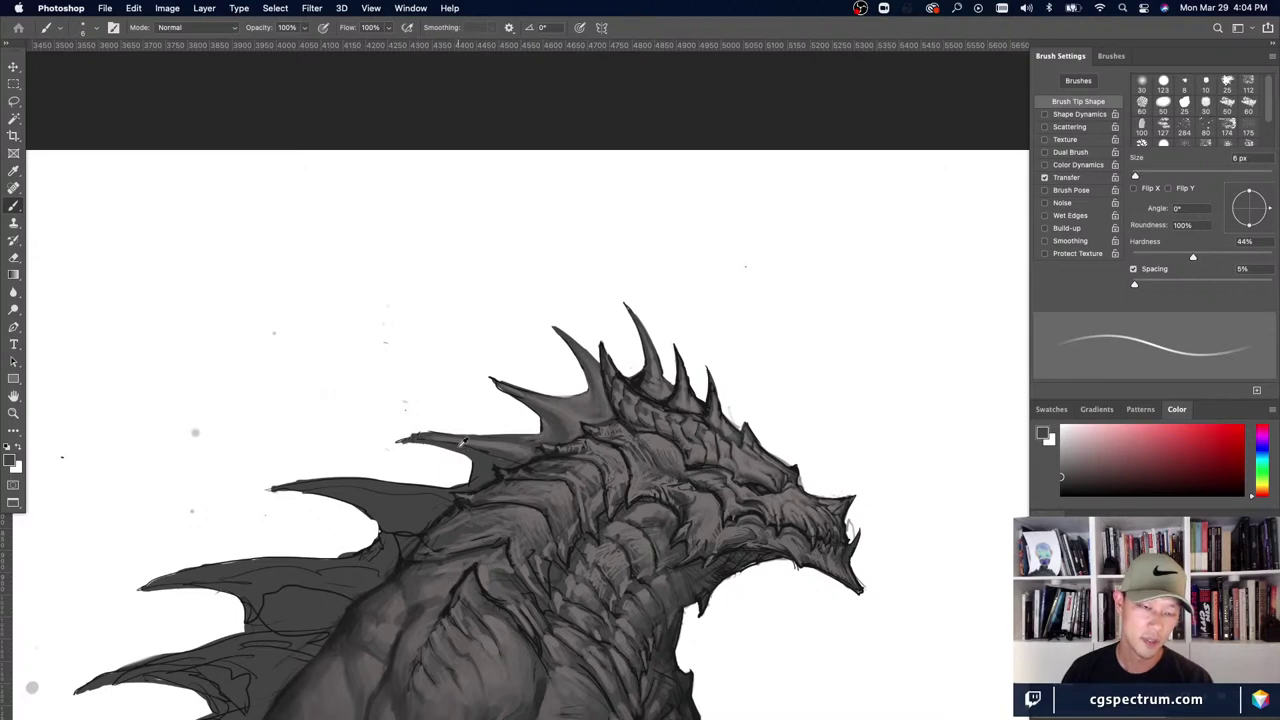
# - Sharpen the third back fin's tip with sampled dark grey at 6 px, undoing a stray stroke and switching briefly to white for its outline
pyautogui.keyDown('alt'); pyautogui.click(475, 456); pyautogui.keyUp('alt')
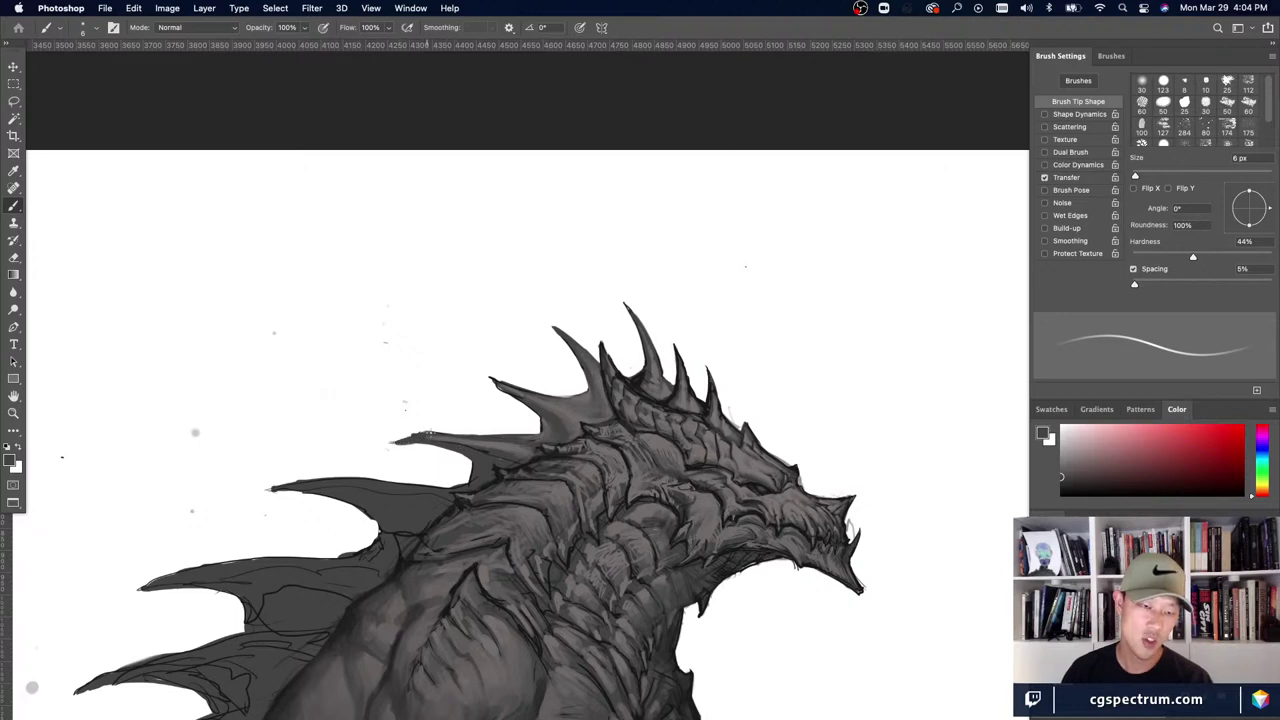
pyautogui.press('super+z')
pyautogui.keyDown('alt'); pyautogui.click(430, 434); pyautogui.keyUp('alt')
pyautogui.keyDown('alt'); pyautogui.click(455, 446); pyautogui.keyUp('alt')
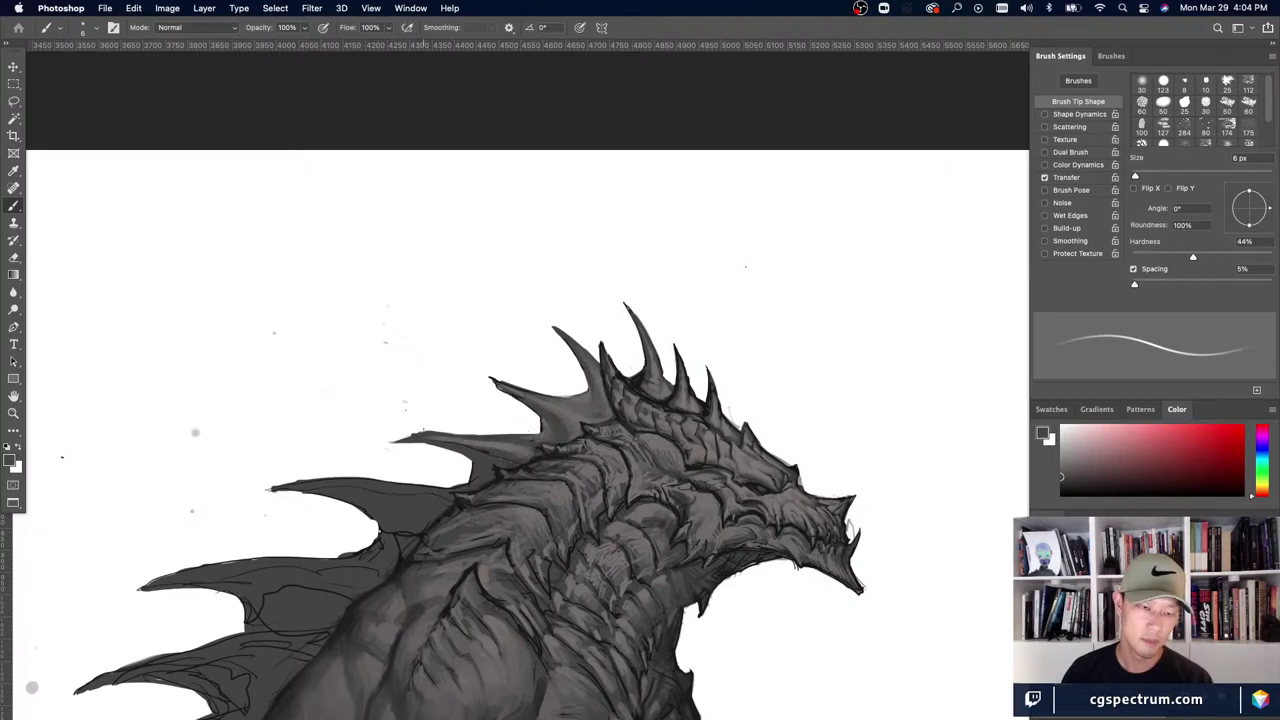
pyautogui.press('x')
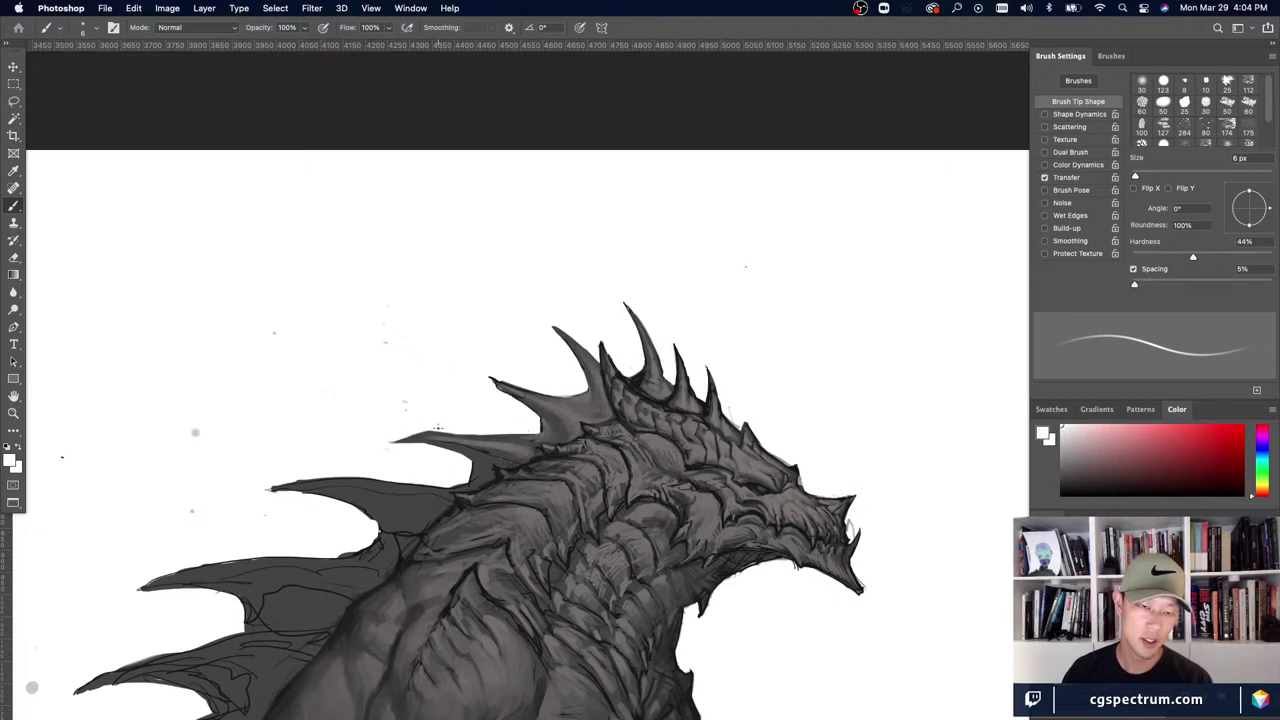
pyautogui.press('x')
# - Brighten the middle of the third back fin with a sampled lighter grey at 7 to 8 px
pyautogui.press(']')
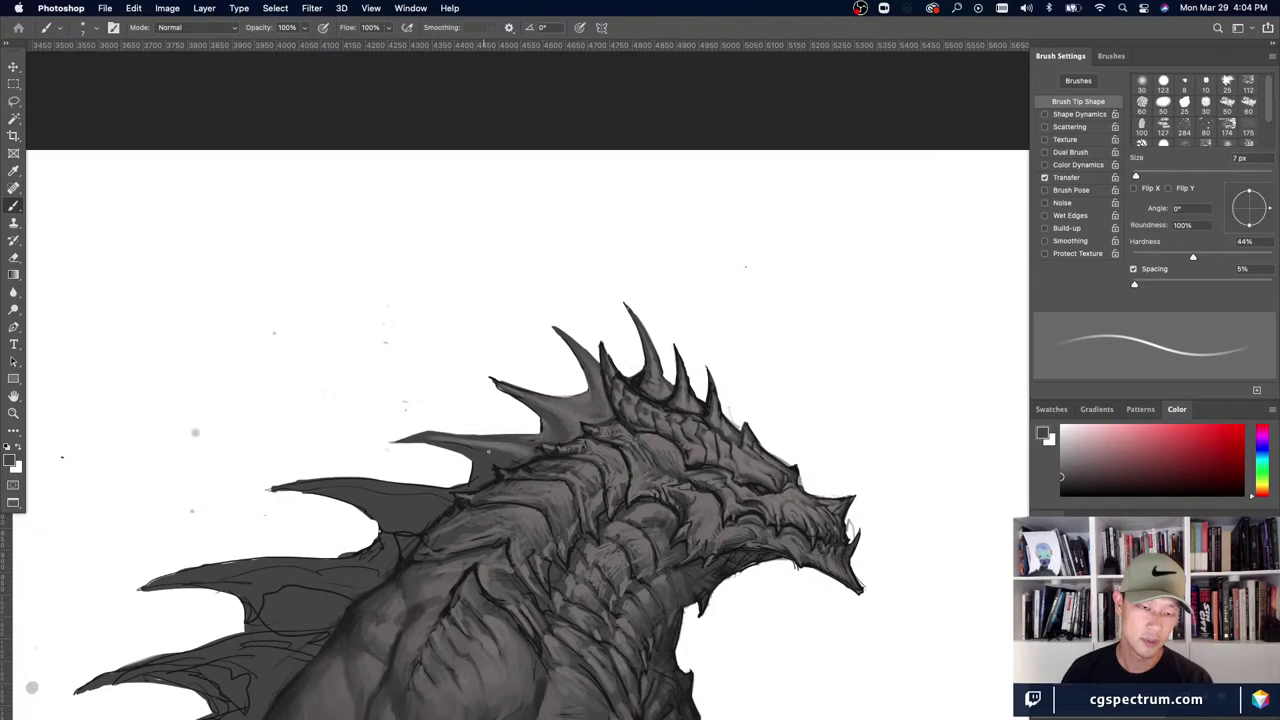
pyautogui.keyDown('alt'); pyautogui.click(494, 440); pyautogui.keyUp('alt')
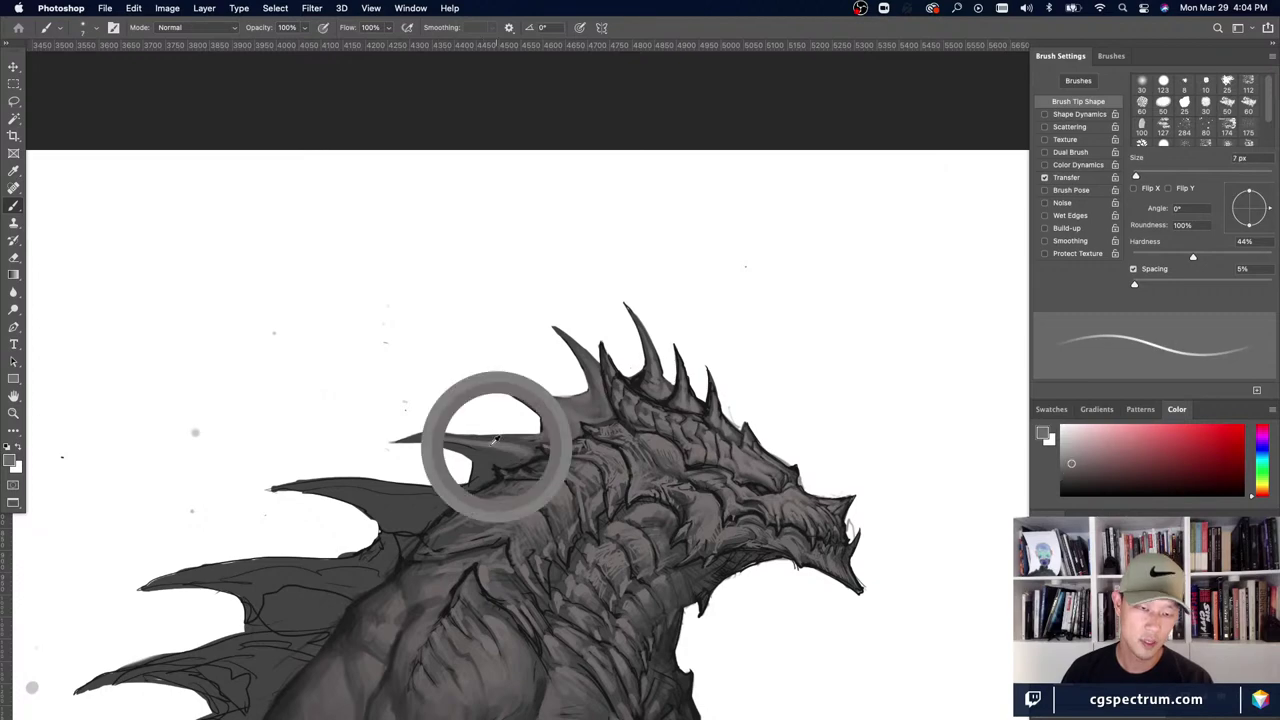
pyautogui.moveTo(540, 425); pyautogui.dragTo(490, 378)
pyautogui.press(']')
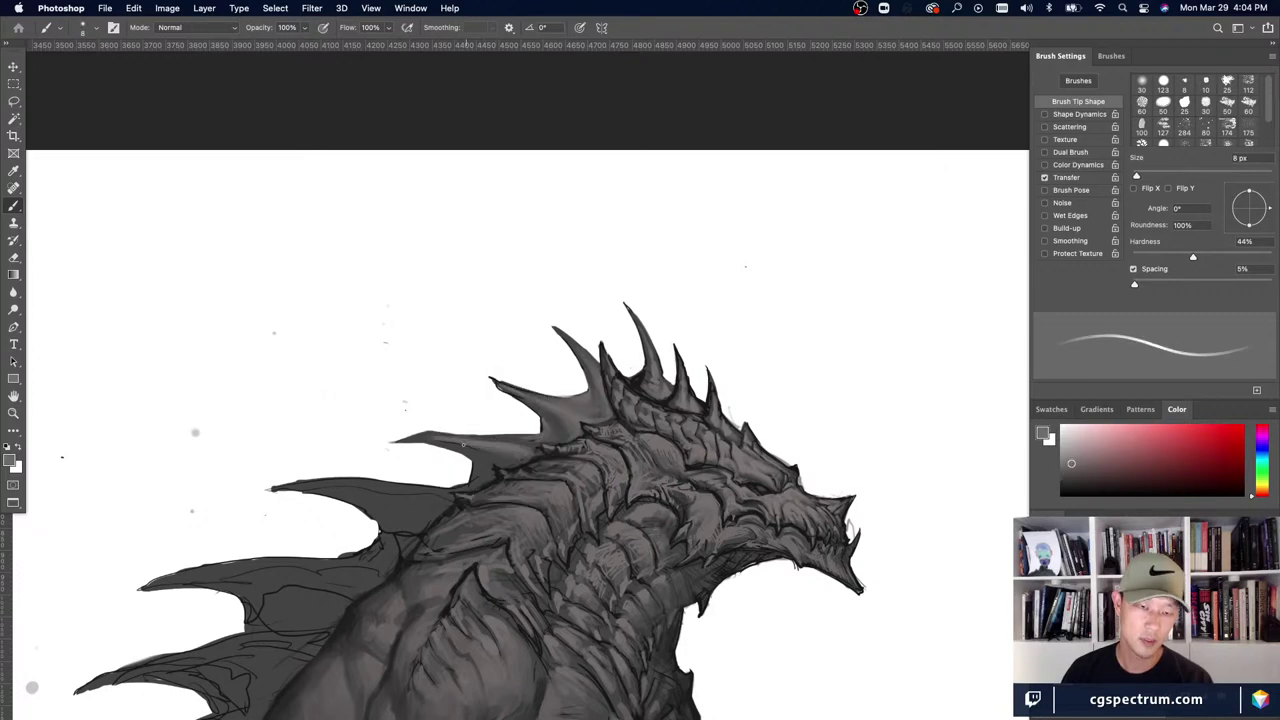
pyautogui.keyDown('alt'); pyautogui.click(508, 462); pyautogui.keyUp('alt')
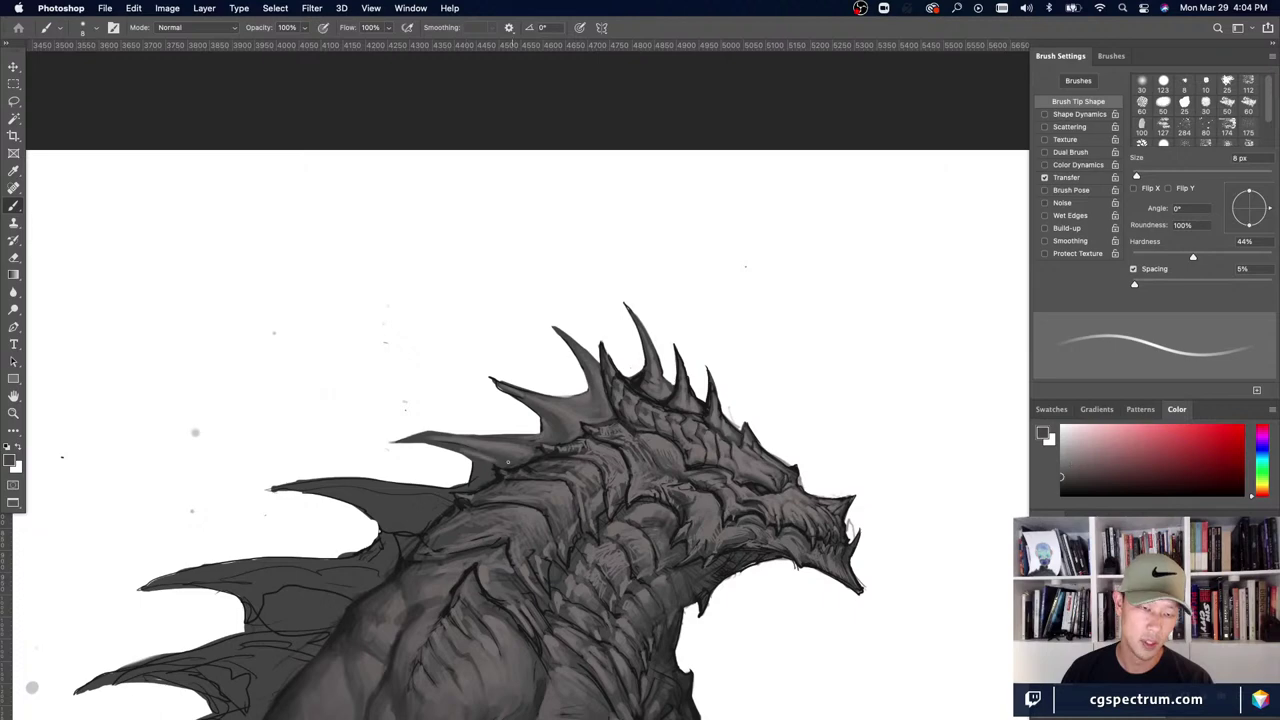
# - Shade the third back fin's base with sampled lighter grey at 15 px and dark grey at 20 px
pyautogui.keyDown('alt'); pyautogui.click(476, 450); pyautogui.keyUp('alt')
pyautogui.press(']')
pyautogui.press(']')
pyautogui.press(']')
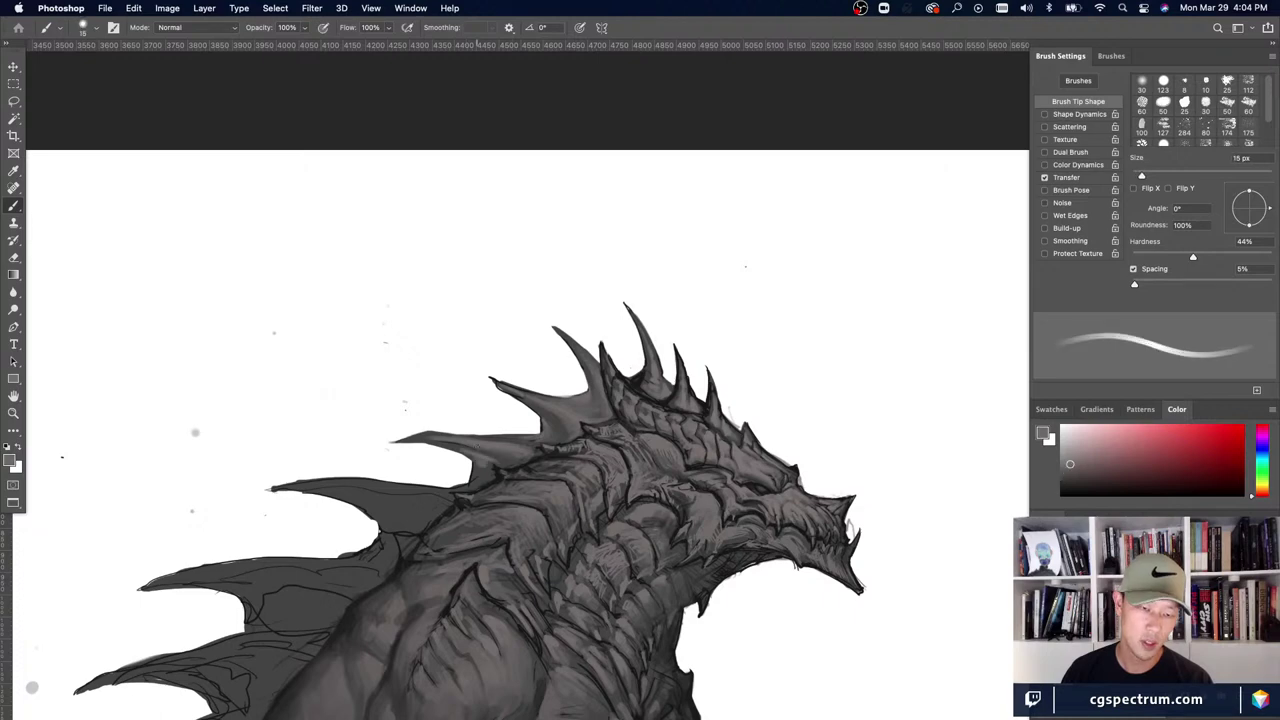
pyautogui.keyDown('alt'); pyautogui.click(490, 473); pyautogui.keyUp('alt')
pyautogui.press(']')
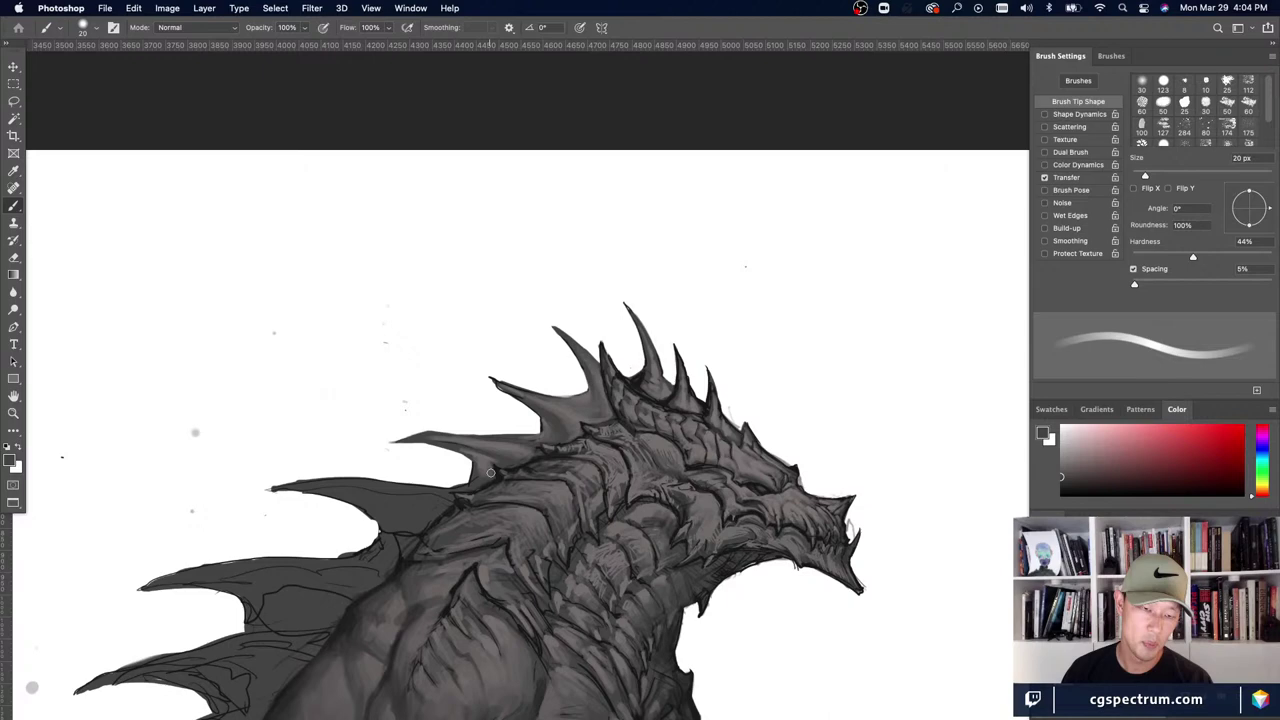
# - Model the curved rear edge at the third back fin's base, alternating sampled light and dark greys between 9 and 20 px
pyautogui.keyDown('alt'); pyautogui.click(471, 455); pyautogui.keyUp('alt')
pyautogui.press('[')
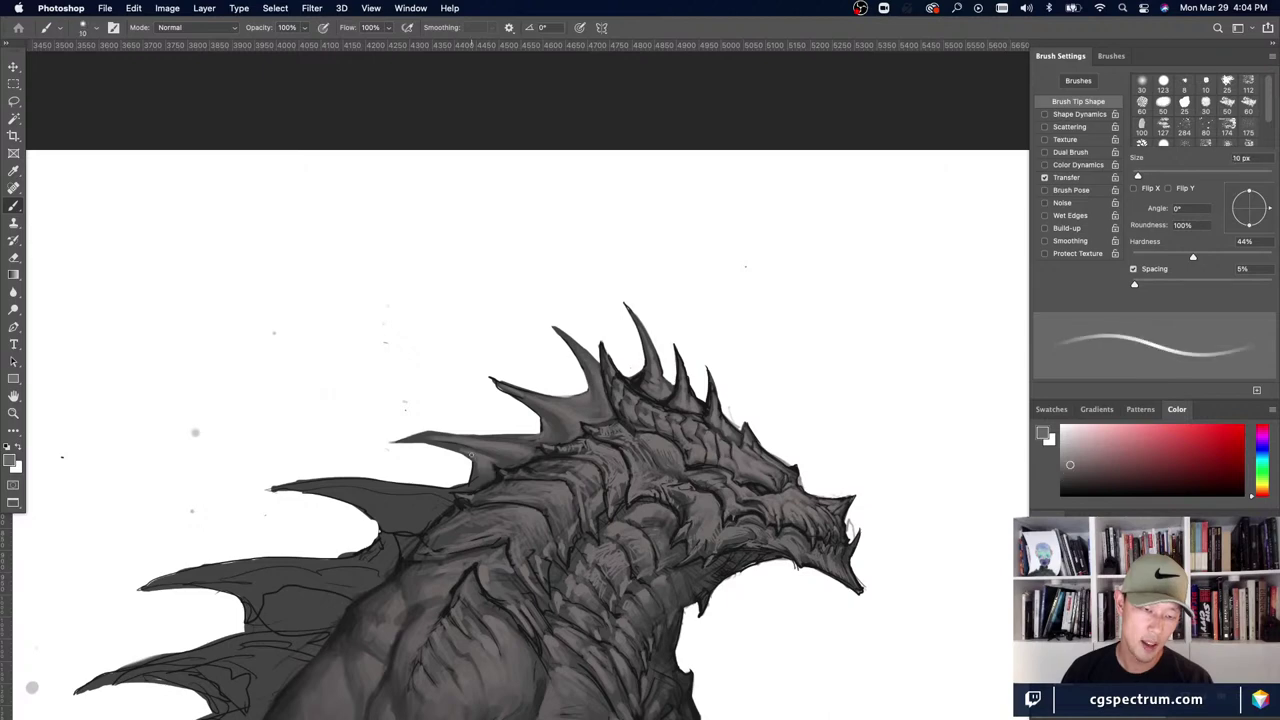
pyautogui.keyDown('alt'); pyautogui.click(476, 453); pyautogui.keyUp('alt')
pyautogui.press('[')
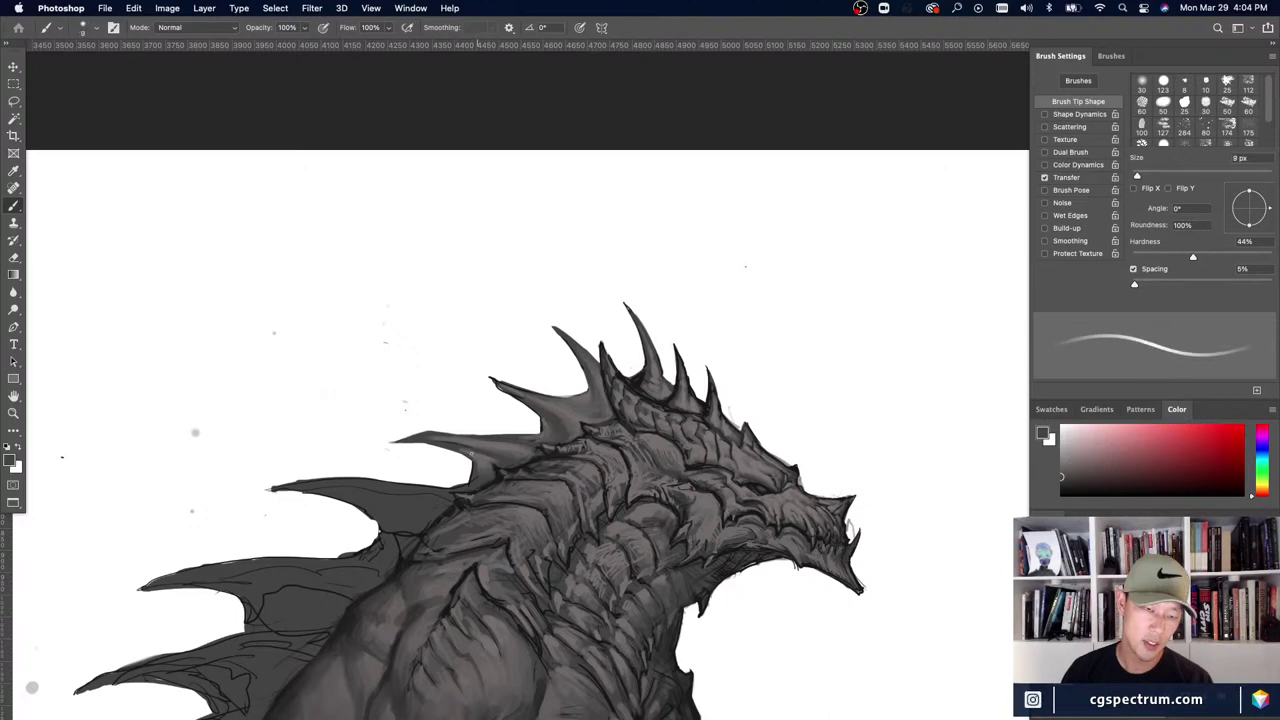
pyautogui.keyDown('alt'); pyautogui.click(476, 465); pyautogui.keyUp('alt')
pyautogui.press(']')
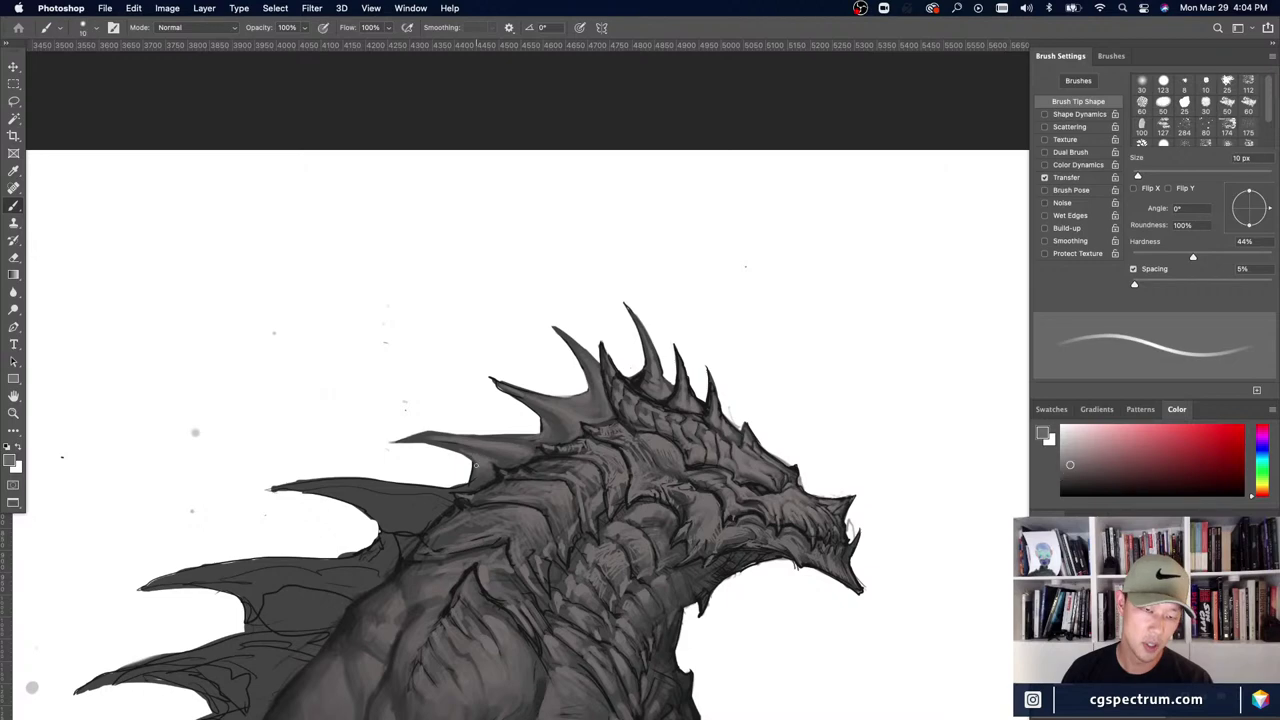
pyautogui.keyDown('alt'); pyautogui.click(476, 465); pyautogui.keyUp('alt')
pyautogui.press(']')
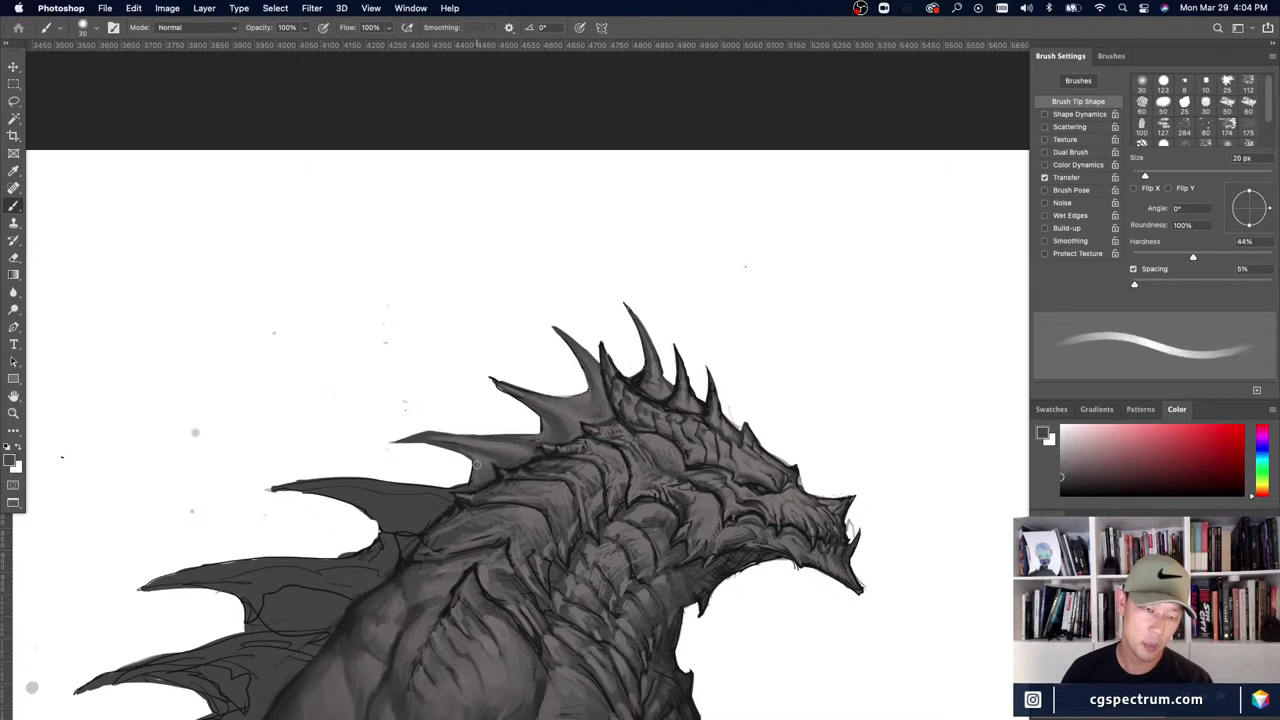
pyautogui.press('[')
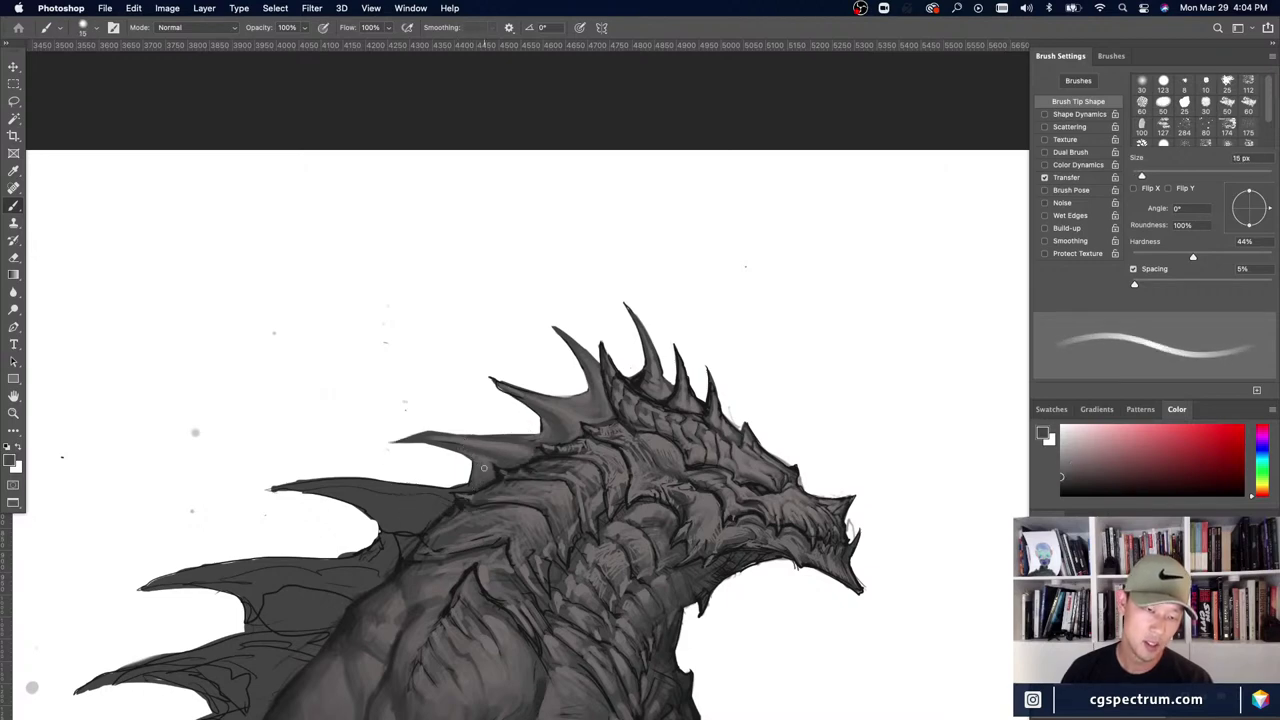
# - Detail the folds where the third back fin meets the back scales with sampled mid and dark greys at 7 px
pyautogui.keyDown('alt'); pyautogui.click(487, 463); pyautogui.keyUp('alt')
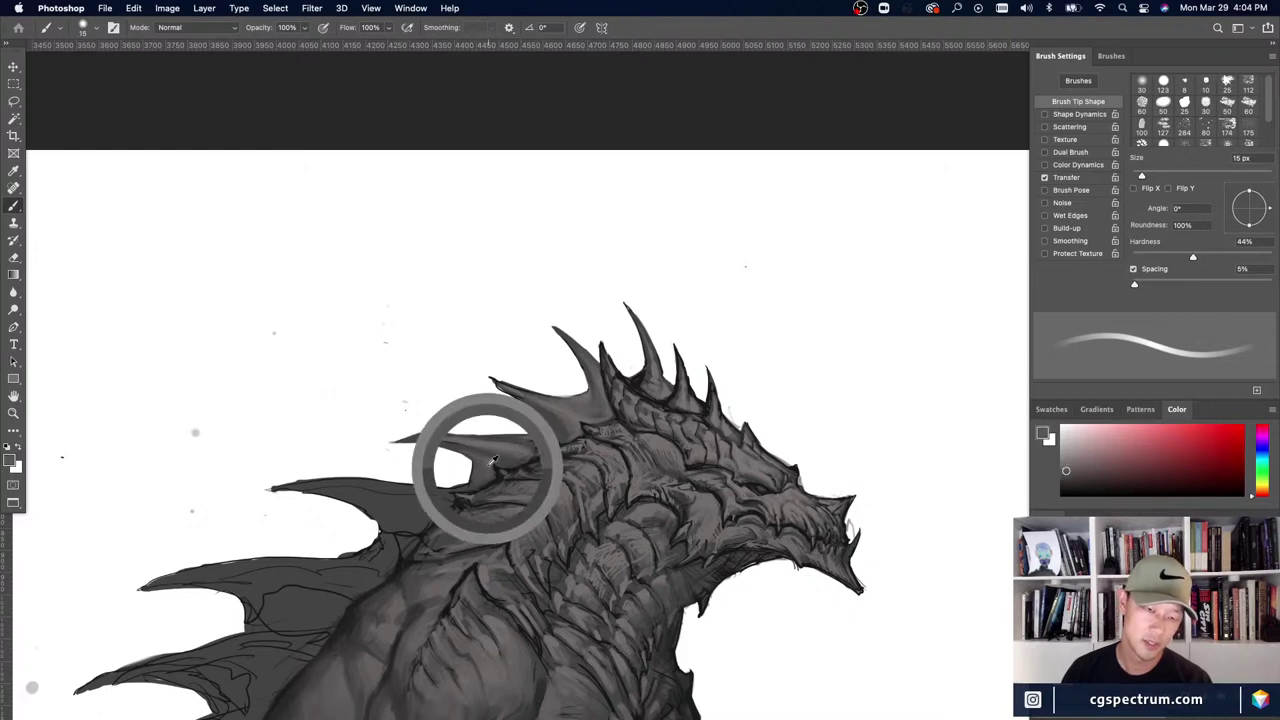
pyautogui.press('[')
pyautogui.press('[')
pyautogui.press('[')
pyautogui.press('[')
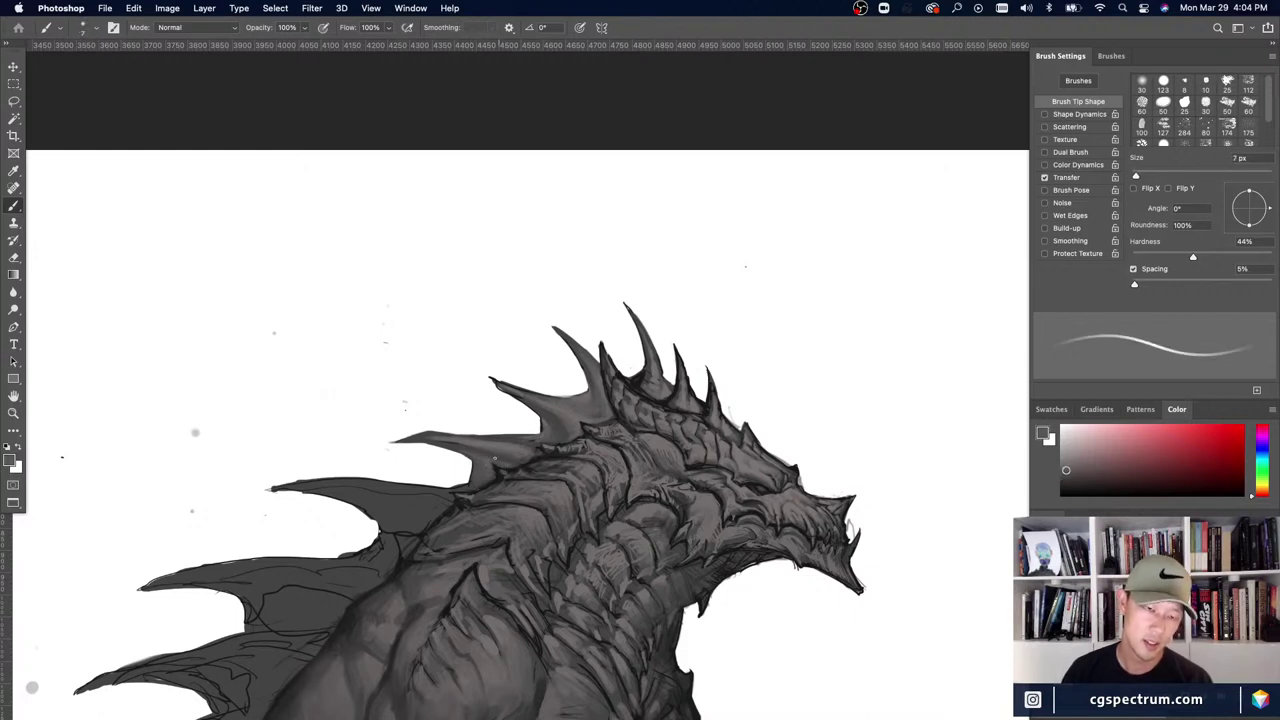
pyautogui.keyDown('alt'); pyautogui.click(505, 456); pyautogui.keyUp('alt')
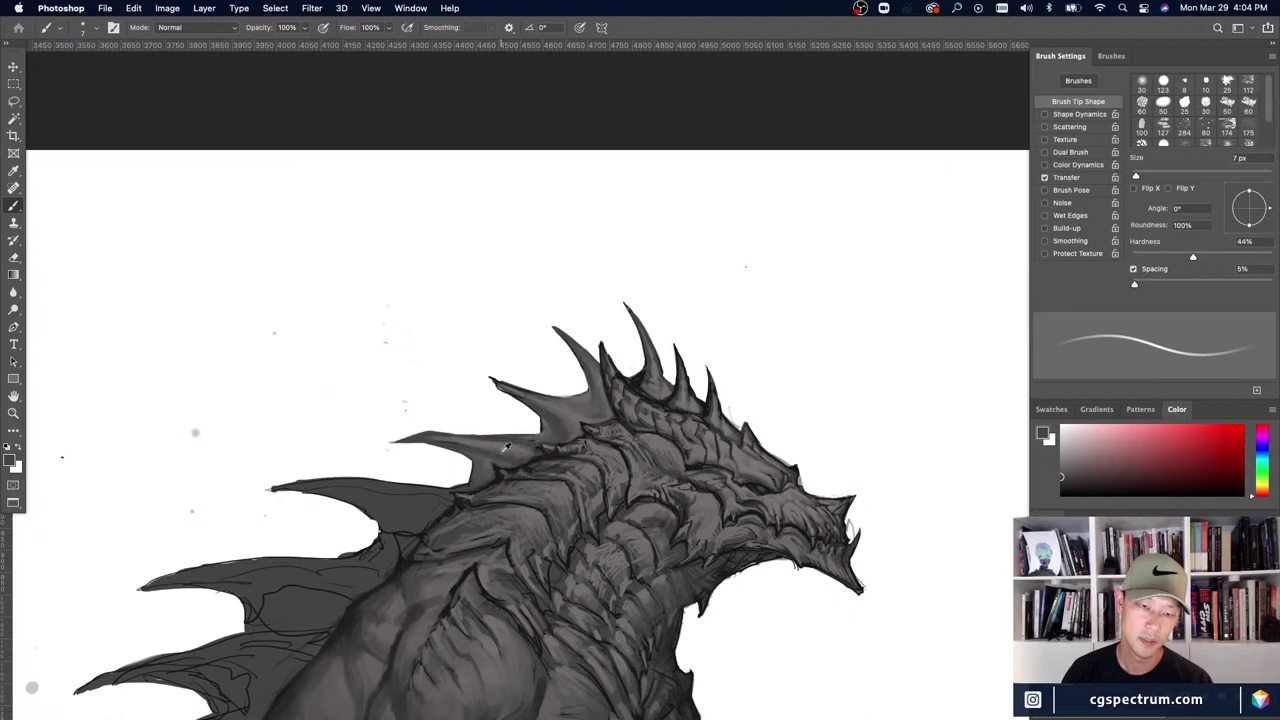
# - Blend the third back fin's base into the second fin with sampled greys at 9 to 15 px
pyautogui.keyDown('alt'); pyautogui.click(543, 438); pyautogui.keyUp('alt')
pyautogui.press(']')
pyautogui.press(']')
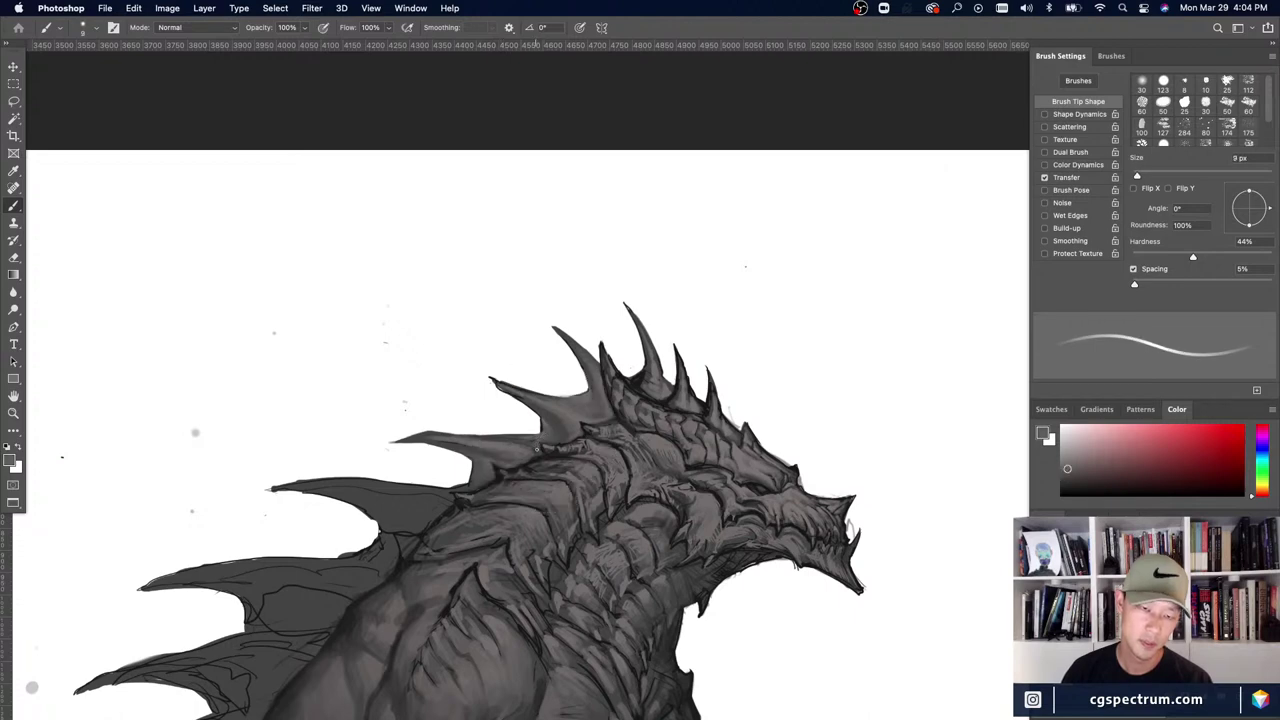
pyautogui.keyDown('alt'); pyautogui.click(526, 444); pyautogui.keyUp('alt')
pyautogui.press(']')
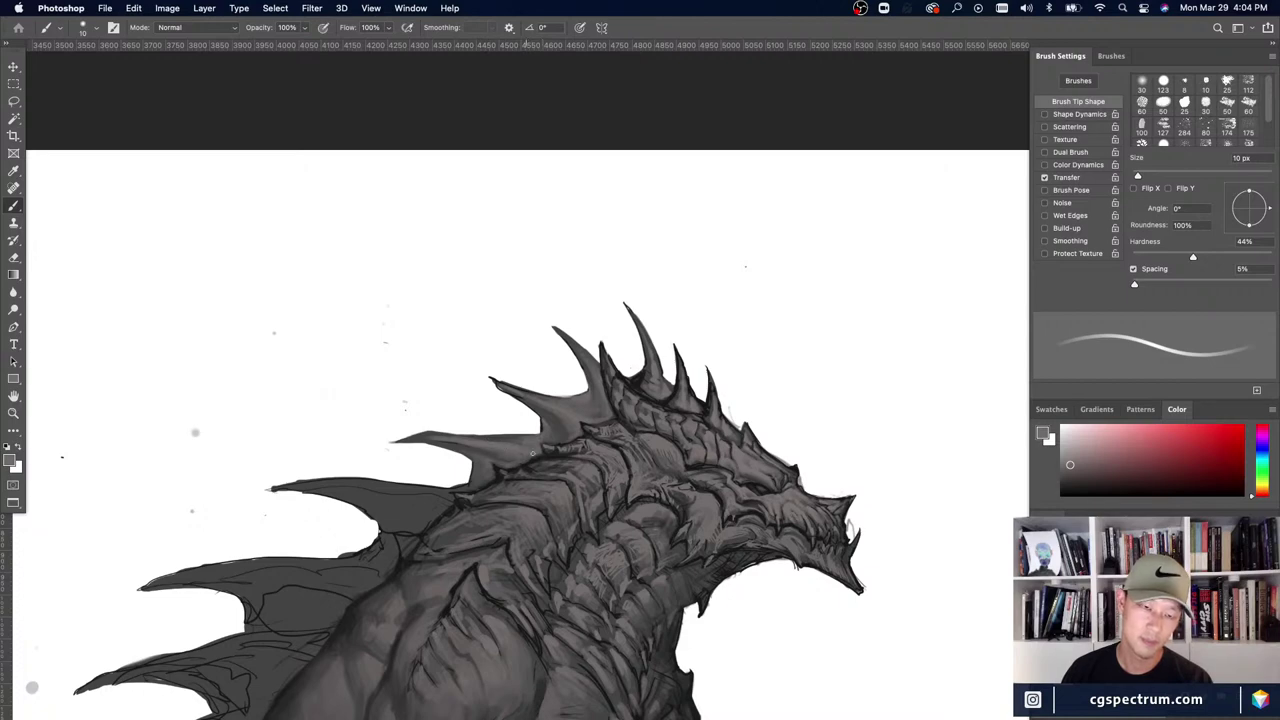
pyautogui.keyDown('alt'); pyautogui.click(509, 455); pyautogui.keyUp('alt')
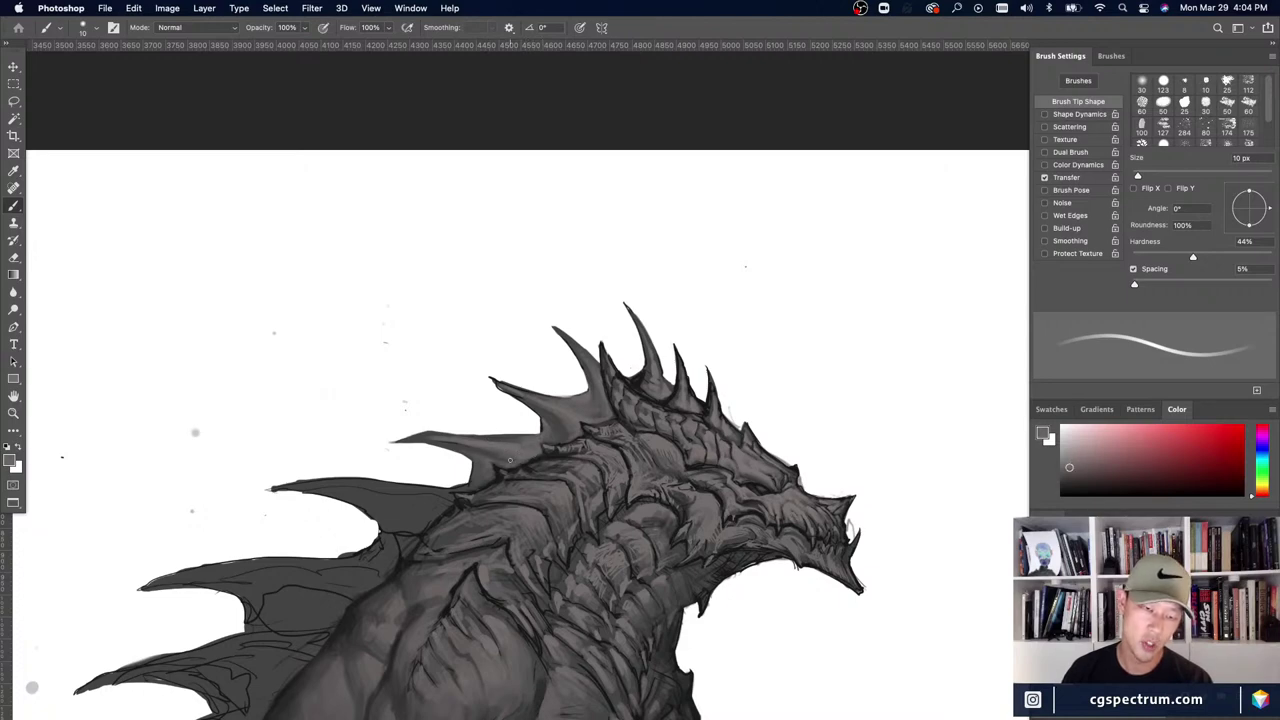
pyautogui.keyDown('alt'); pyautogui.click(556, 411); pyautogui.keyUp('alt')
pyautogui.press(']')
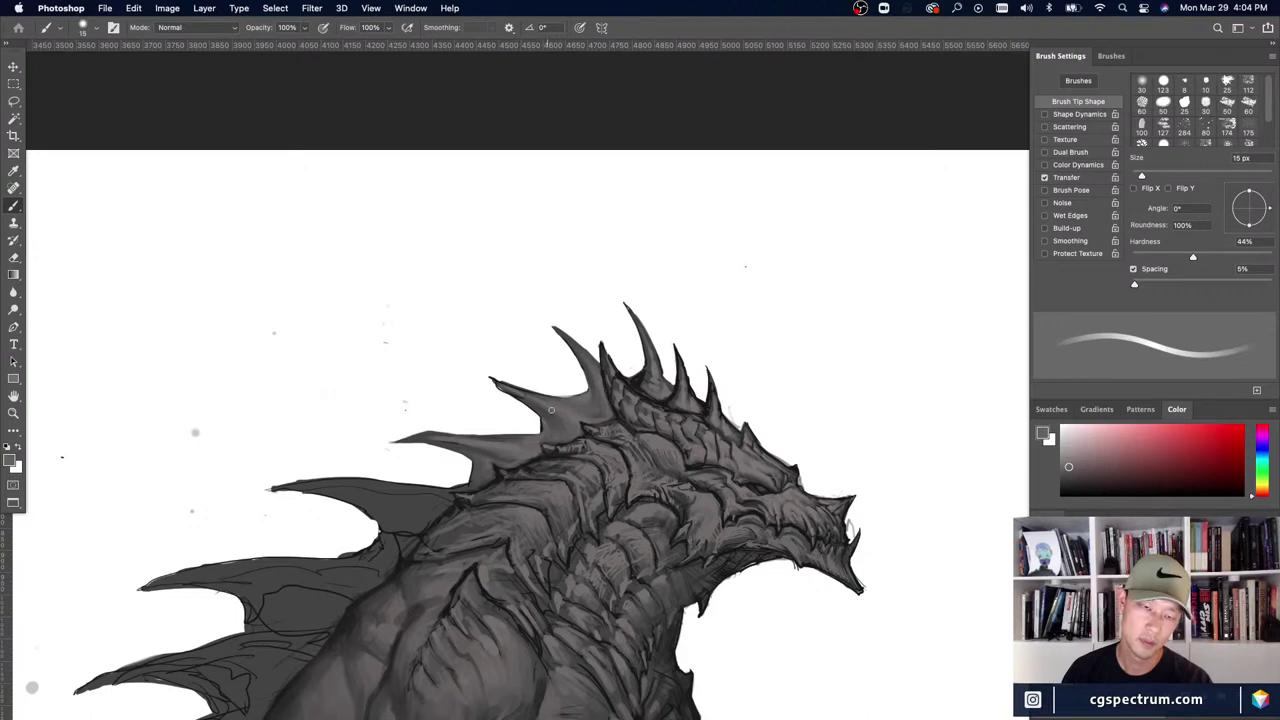
# - Examine the creature's shading from the head down to the back fins at different magnifications
pyautogui.press('super+minus')
pyautogui.press('super+minus')
pyautogui.press('super+plus')
pyautogui.press('super+plus')
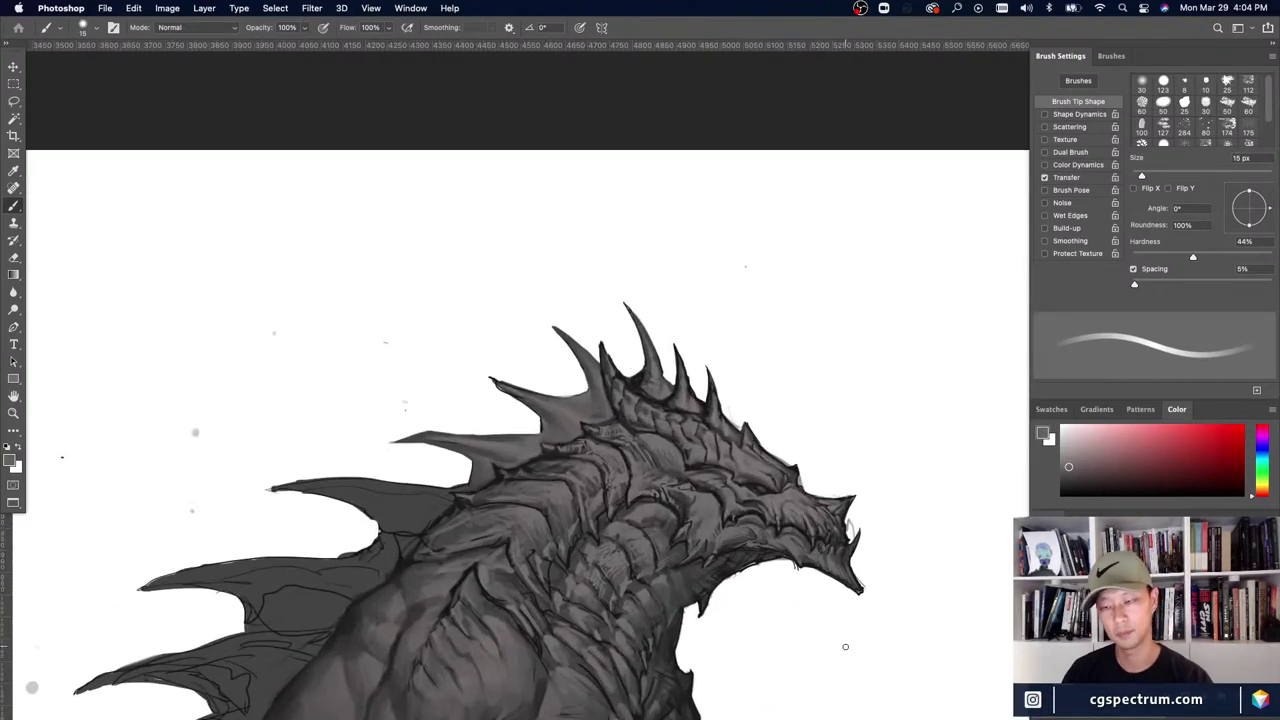
pyautogui.moveTo(412, 606); pyautogui.dragTo(398, 535)
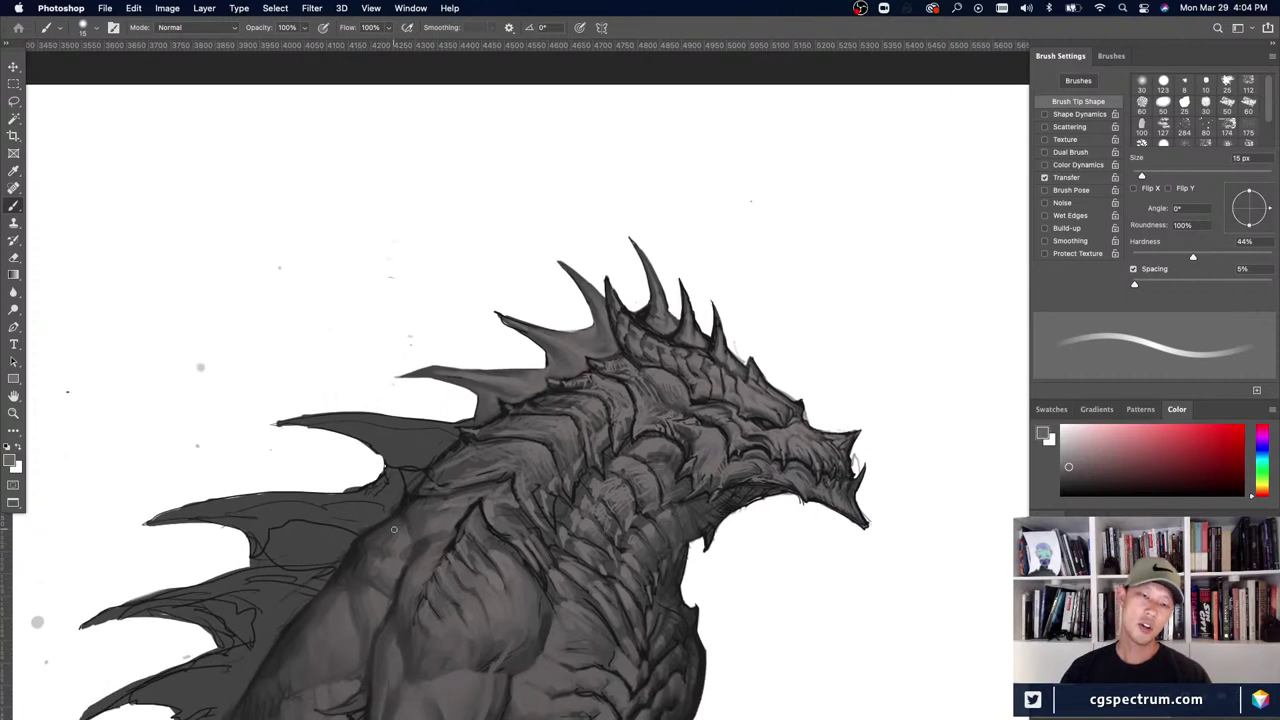
pyautogui.press('super+minus')
pyautogui.press('super+minus')
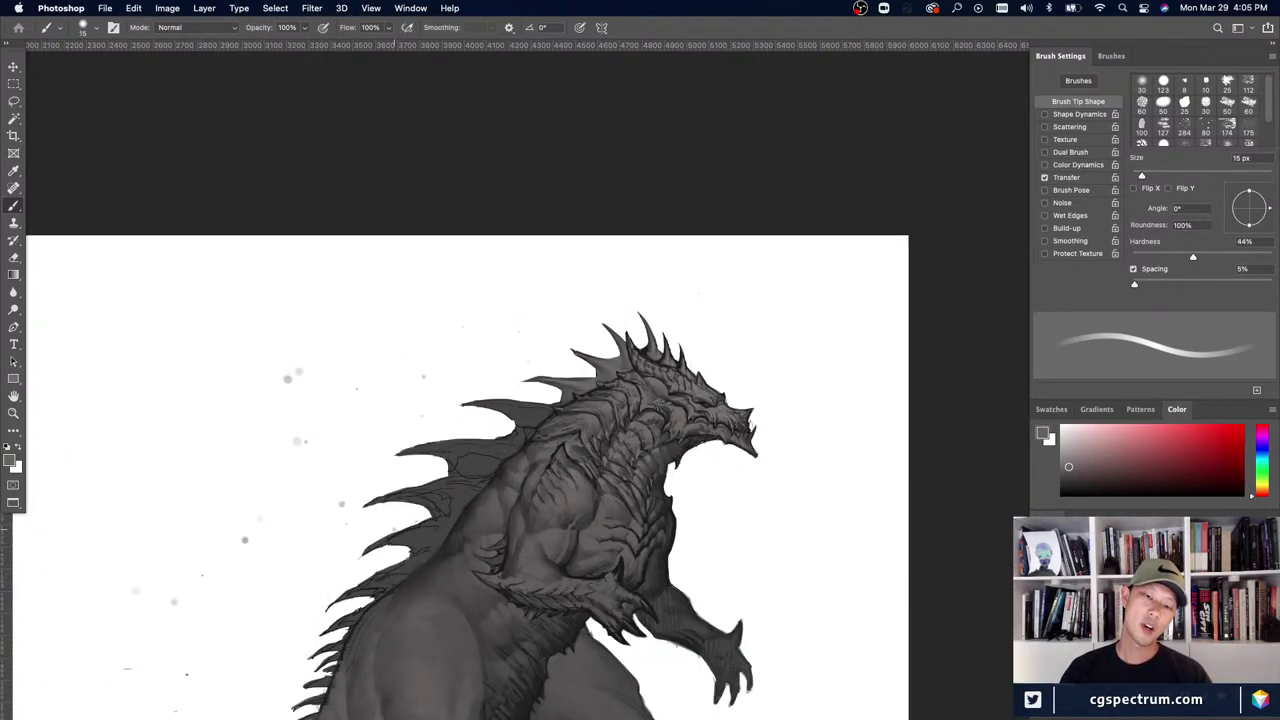
pyautogui.press('super+plus')
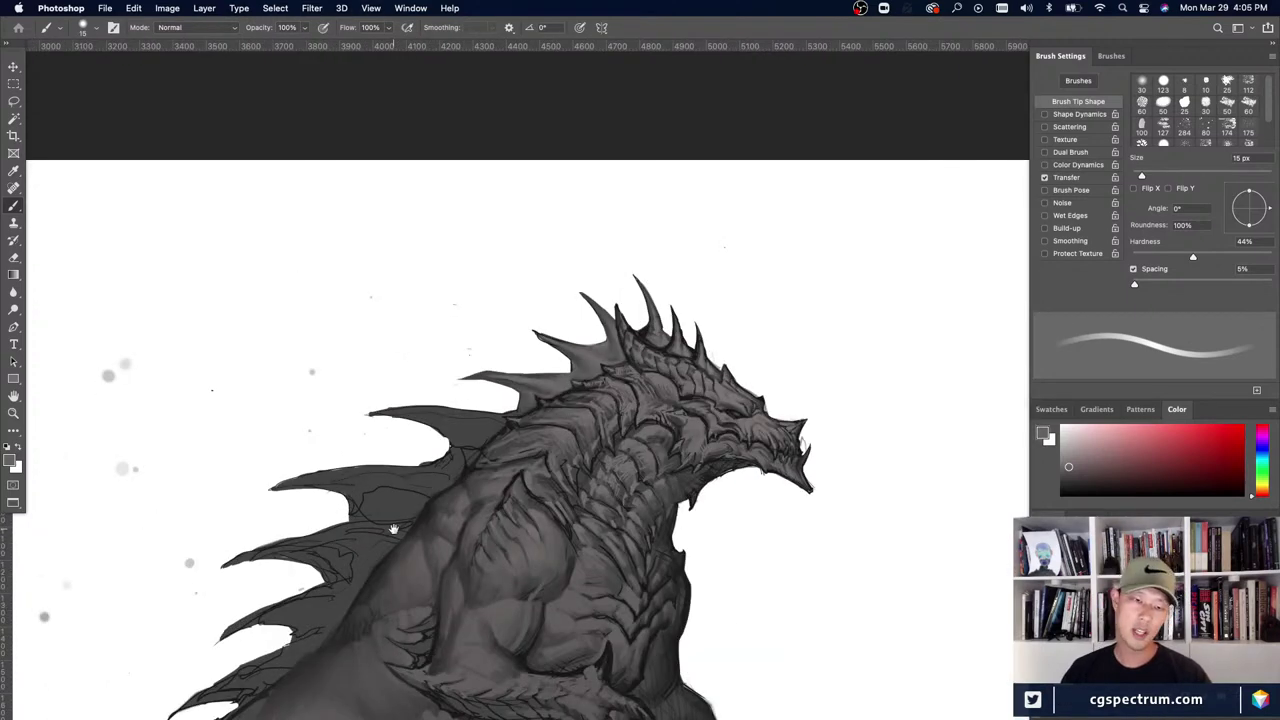
pyautogui.moveTo(427, 483); pyautogui.dragTo(480, 488)
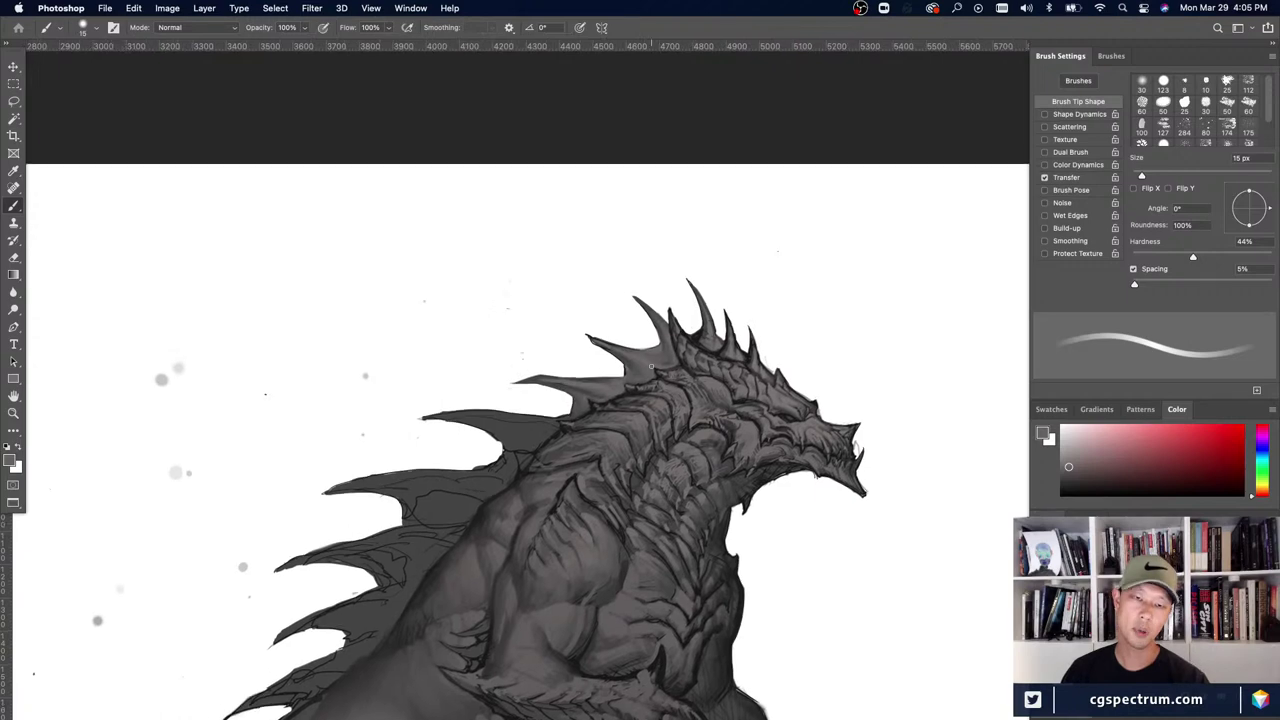
pyautogui.hscroll(-2, 651, 367)
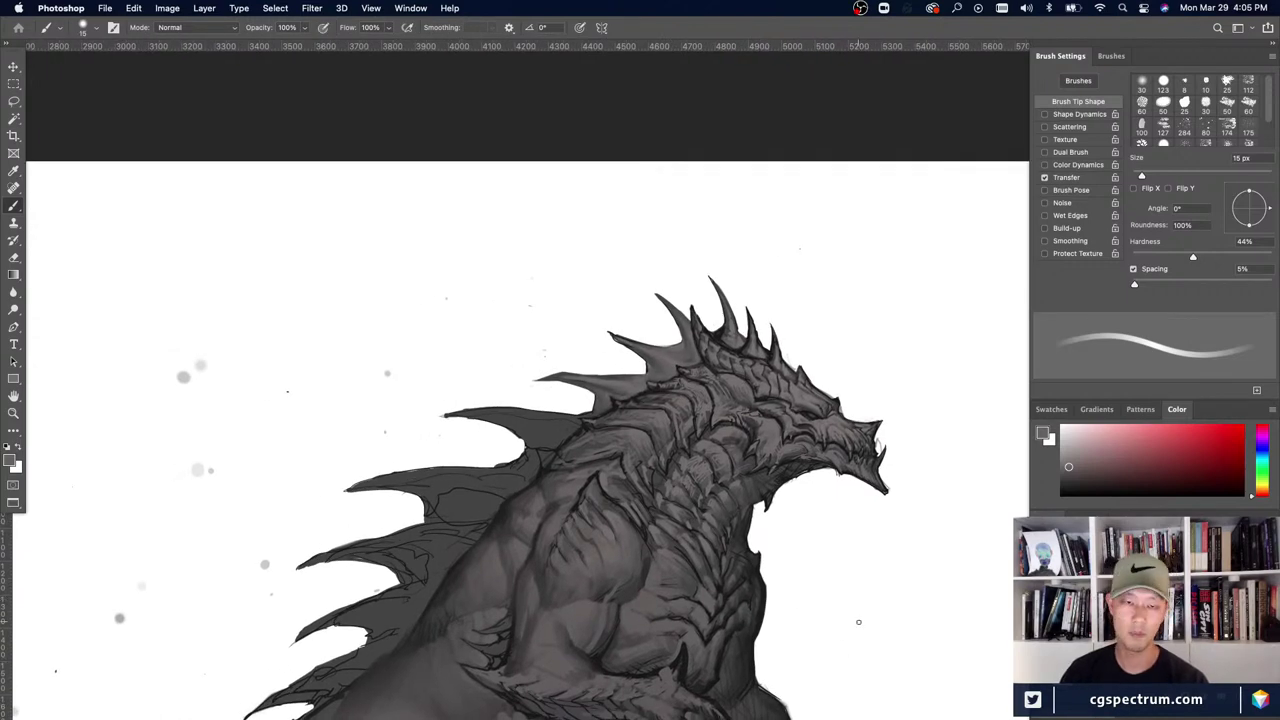
pyautogui.scroll(2, 655, 384)
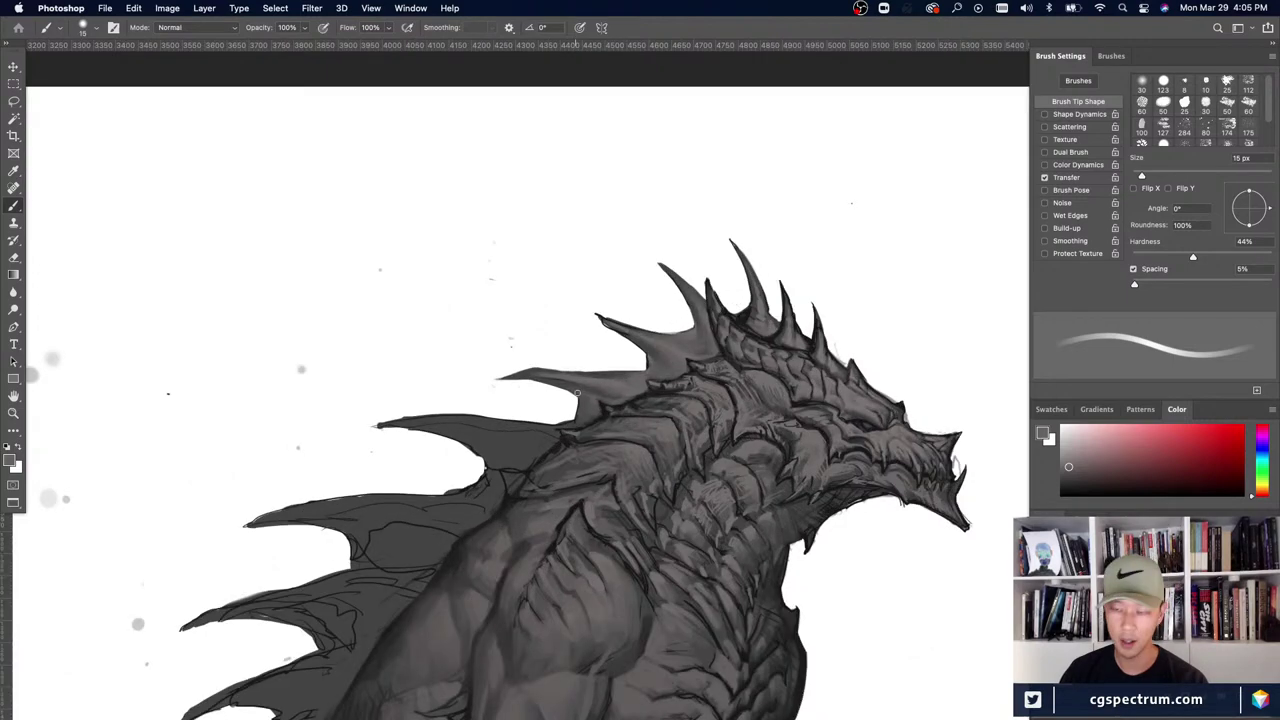
# - Lighten the fourth back fin's upper edge with light grey sampled from the back scales at 9 to 10 px
pyautogui.keyDown('alt'); pyautogui.click(605, 428); pyautogui.keyUp('alt')
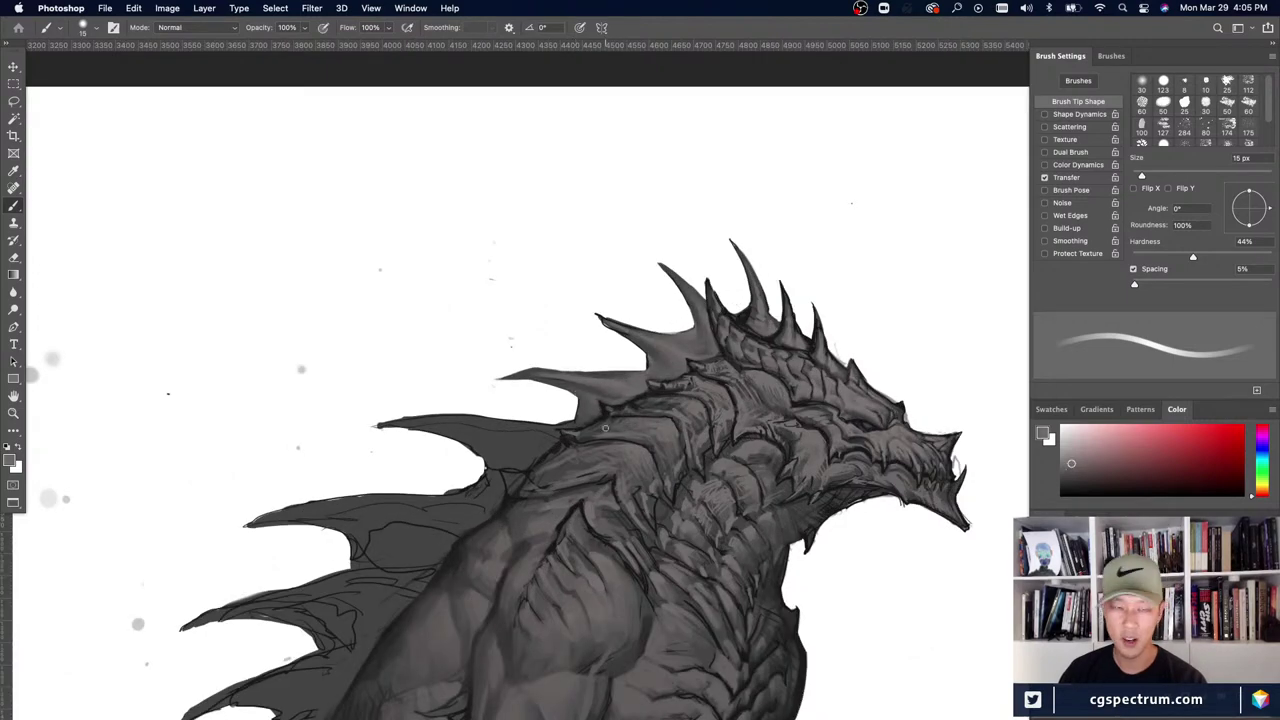
pyautogui.press('[')
pyautogui.press('[')
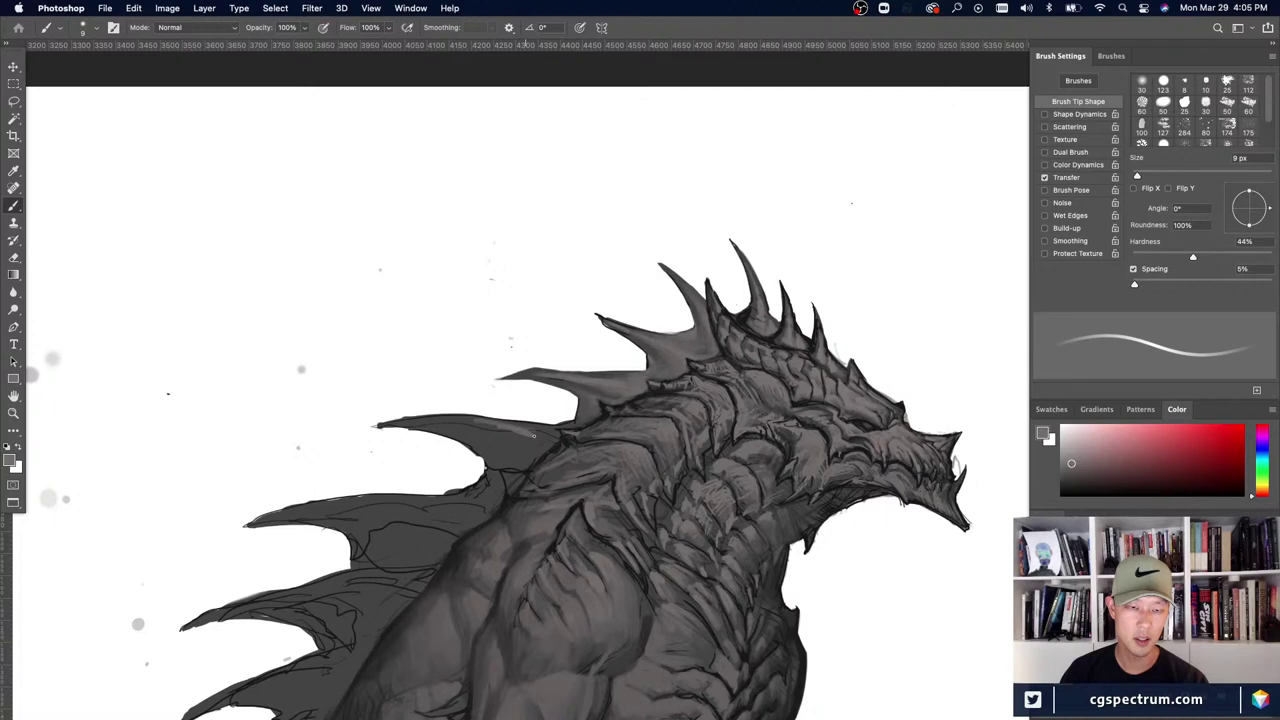
pyautogui.press(']')
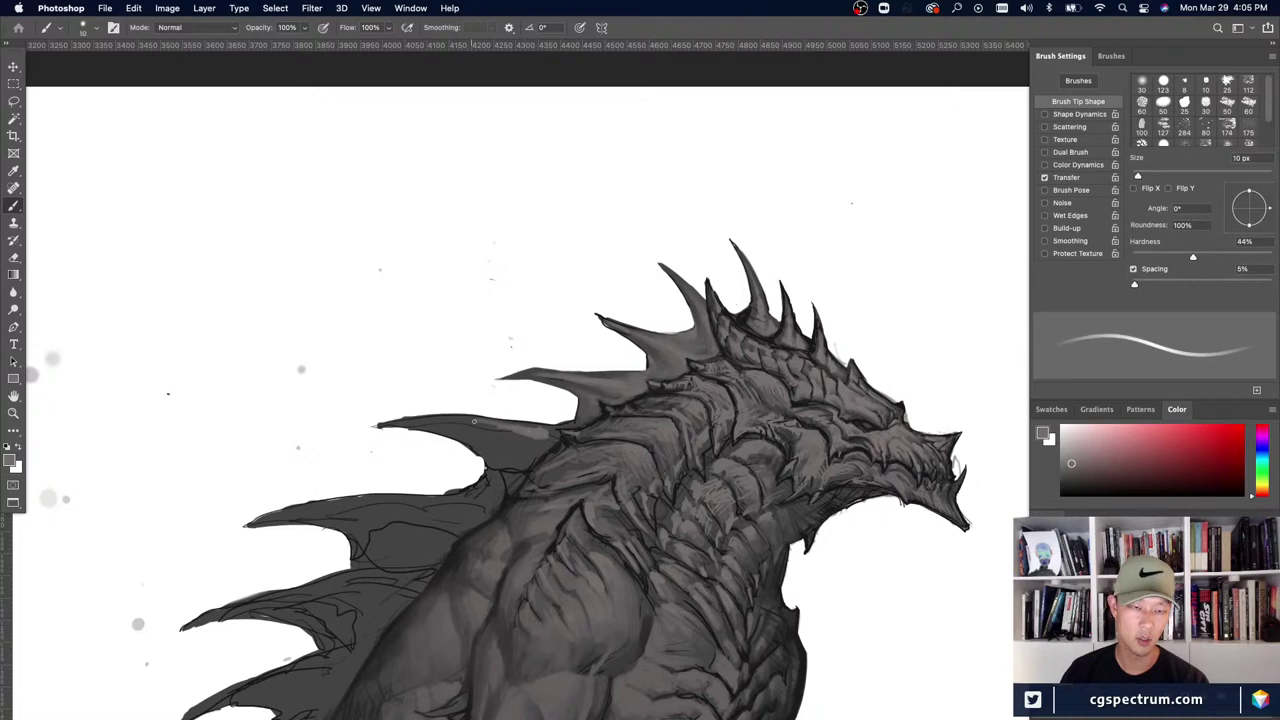
# - Paint lighter grey streaks lengthwise through the middle of the fourth back fin at 8 to 10 px
pyautogui.press('[')
pyautogui.press('[')
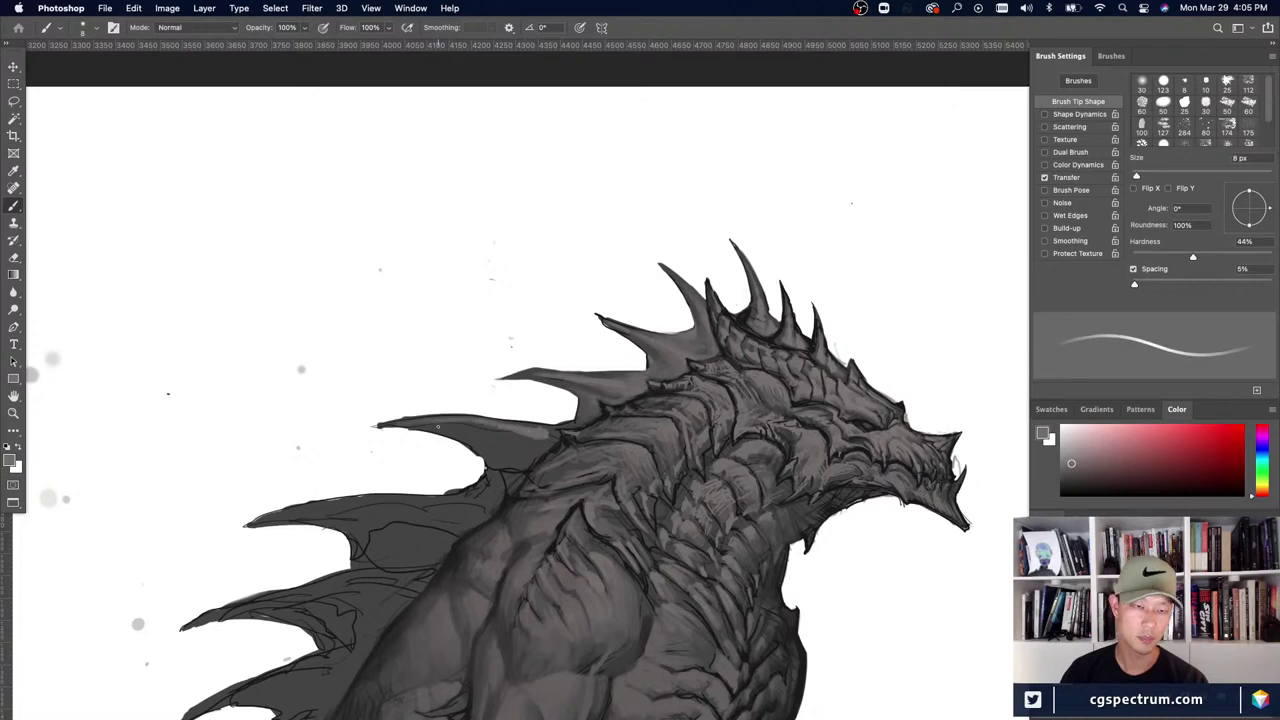
pyautogui.moveTo(456, 428); pyautogui.dragTo(527, 441)
pyautogui.press(']')
pyautogui.press(']')
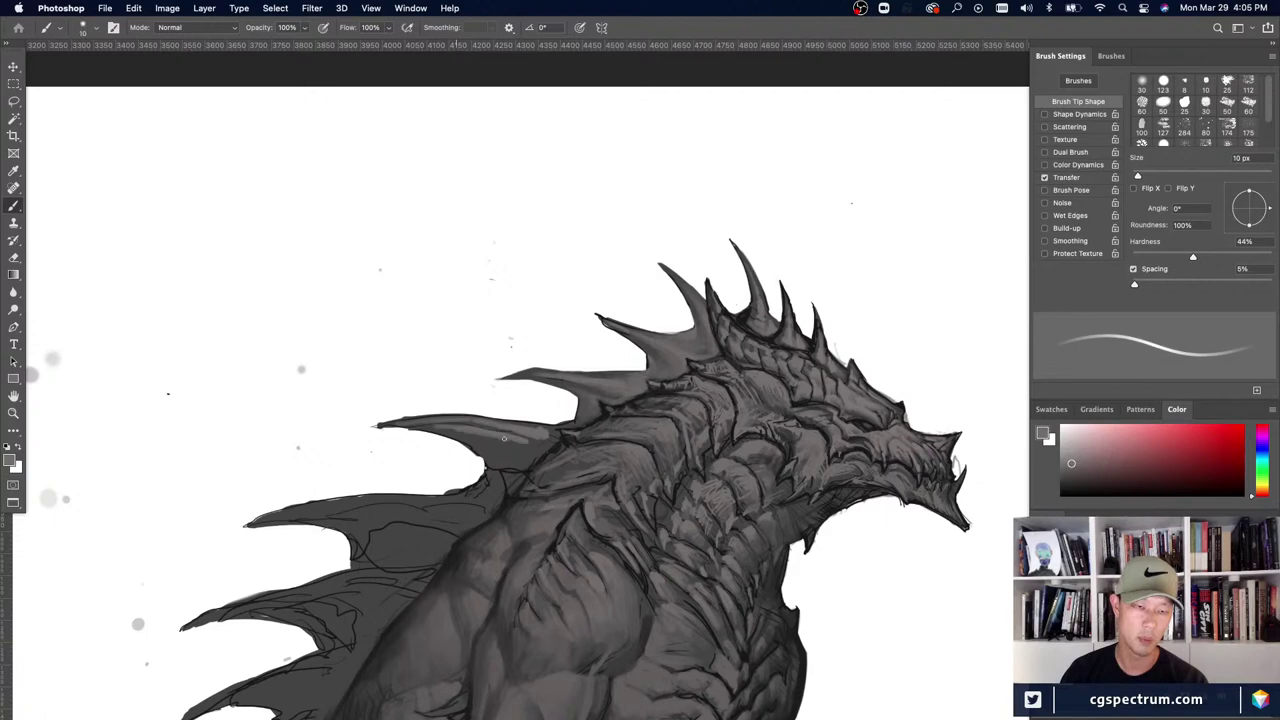
pyautogui.moveTo(440, 428); pyautogui.dragTo(527, 444)
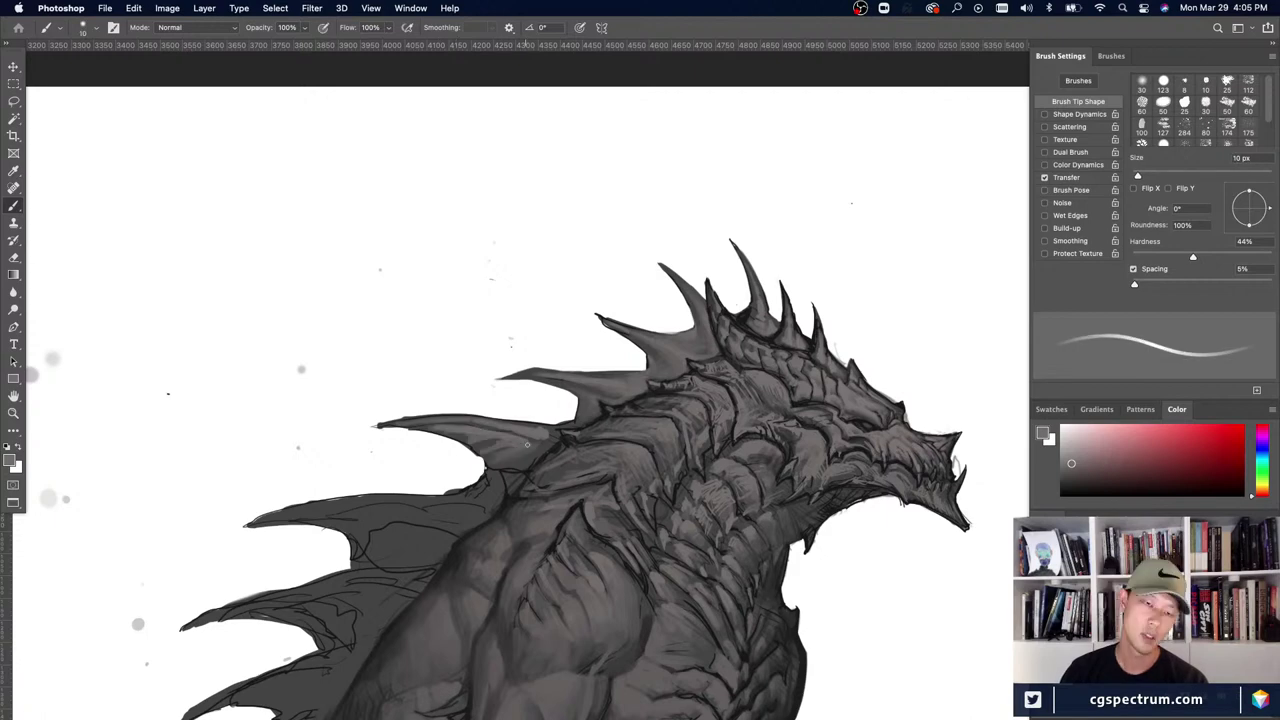
# - Broaden the lighter grey over the fourth back fin's base with brush sizes between 8 and 20 px
pyautogui.press('[')
pyautogui.press('[')
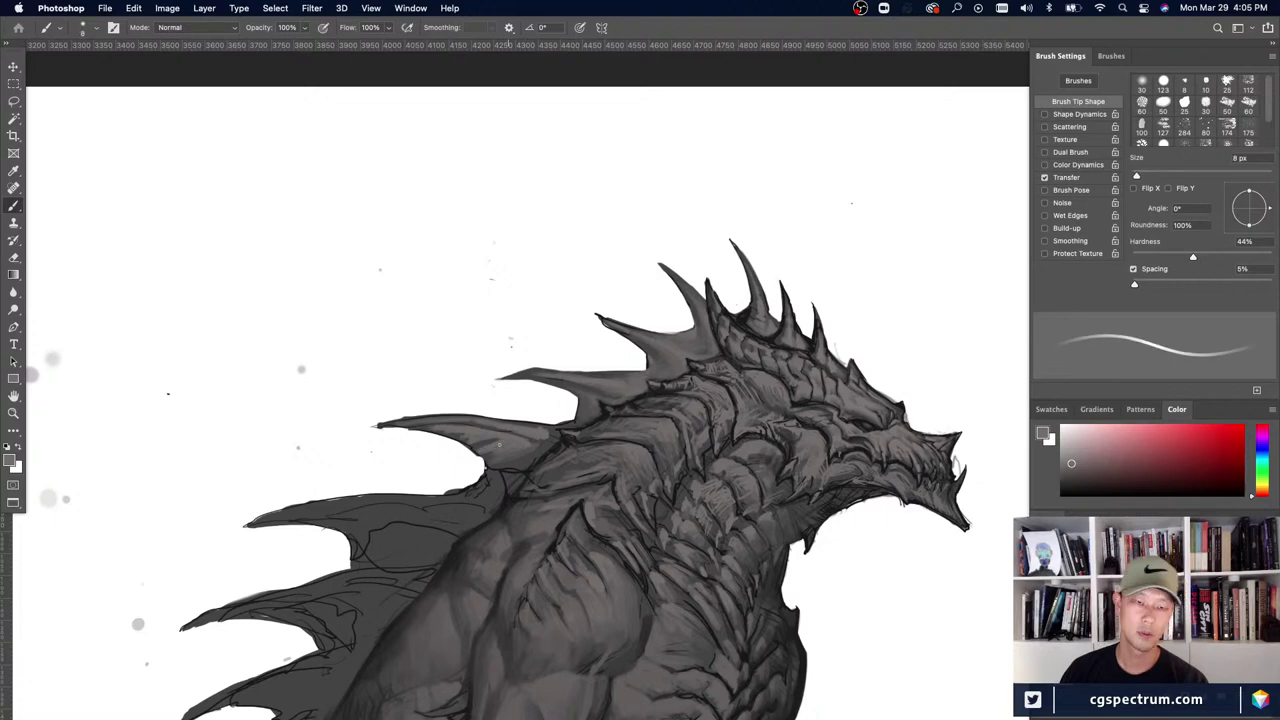
pyautogui.press(']')
pyautogui.press(']')
pyautogui.press(']')
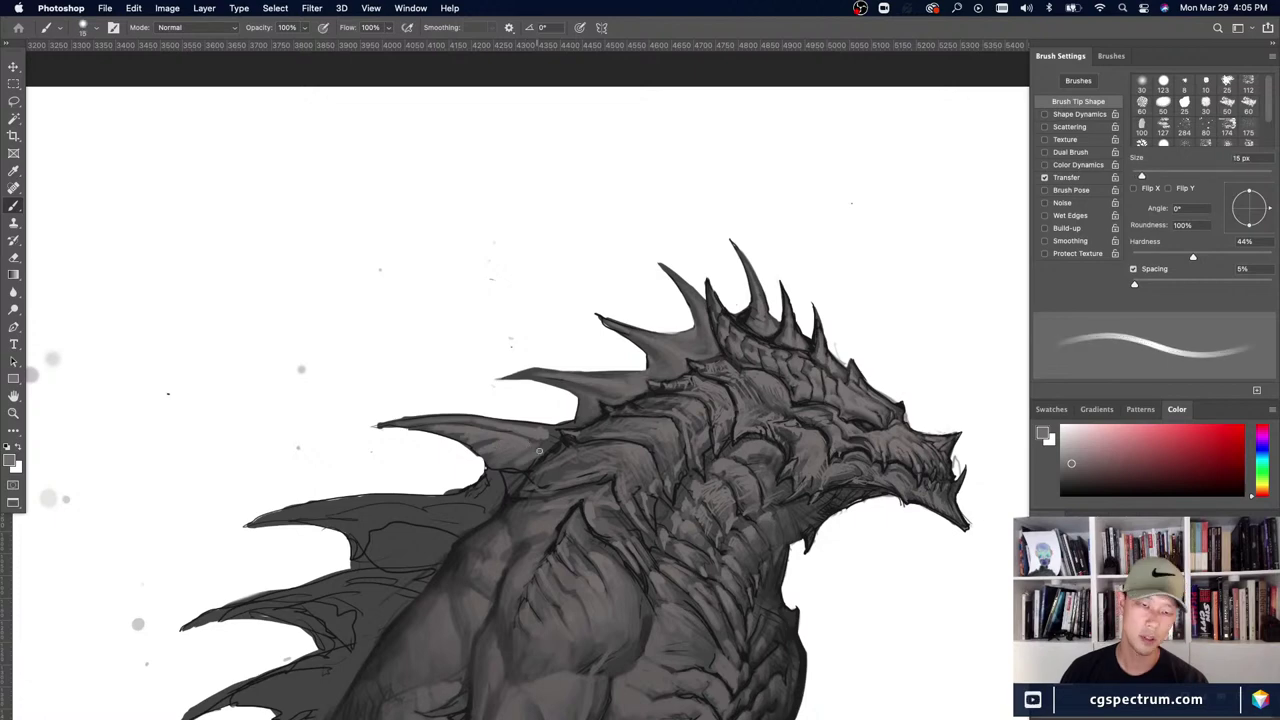
pyautogui.press(']')
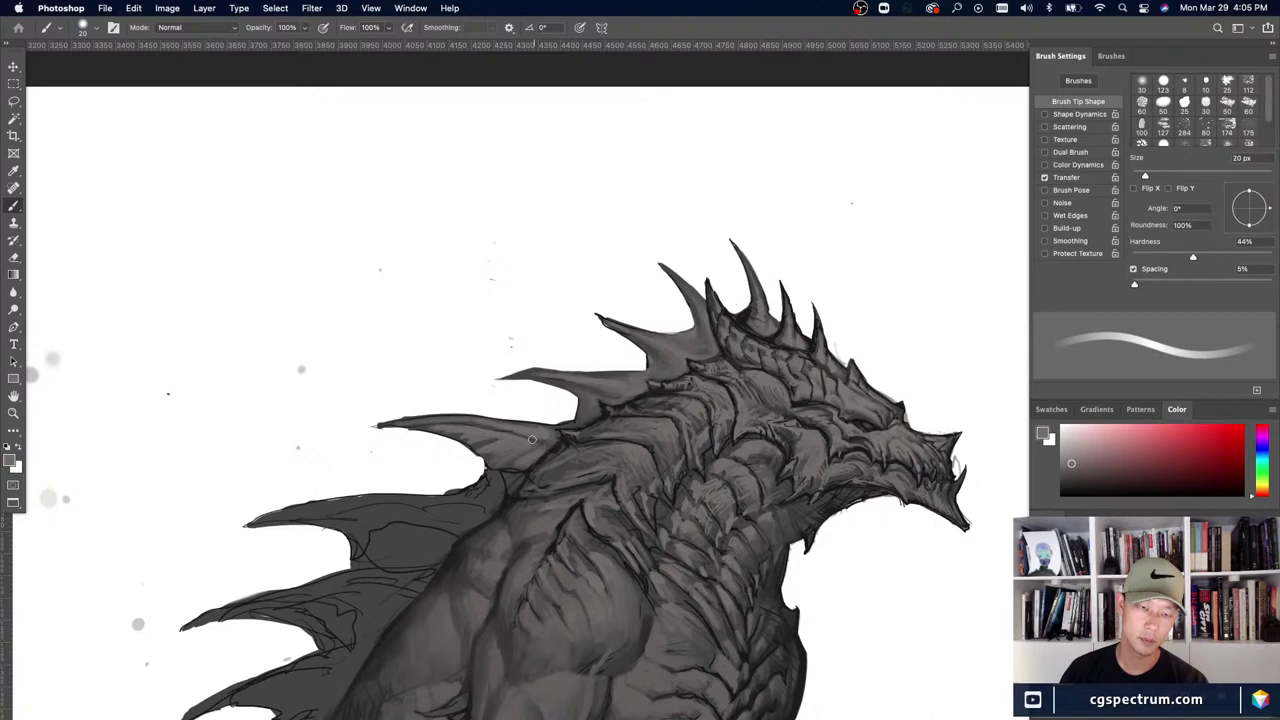
# - Soften the fourth back fin's upper edge with sampled dark and lighter greys, working down to 9 px
pyautogui.keyDown('alt'); pyautogui.click(519, 427); pyautogui.keyUp('alt')
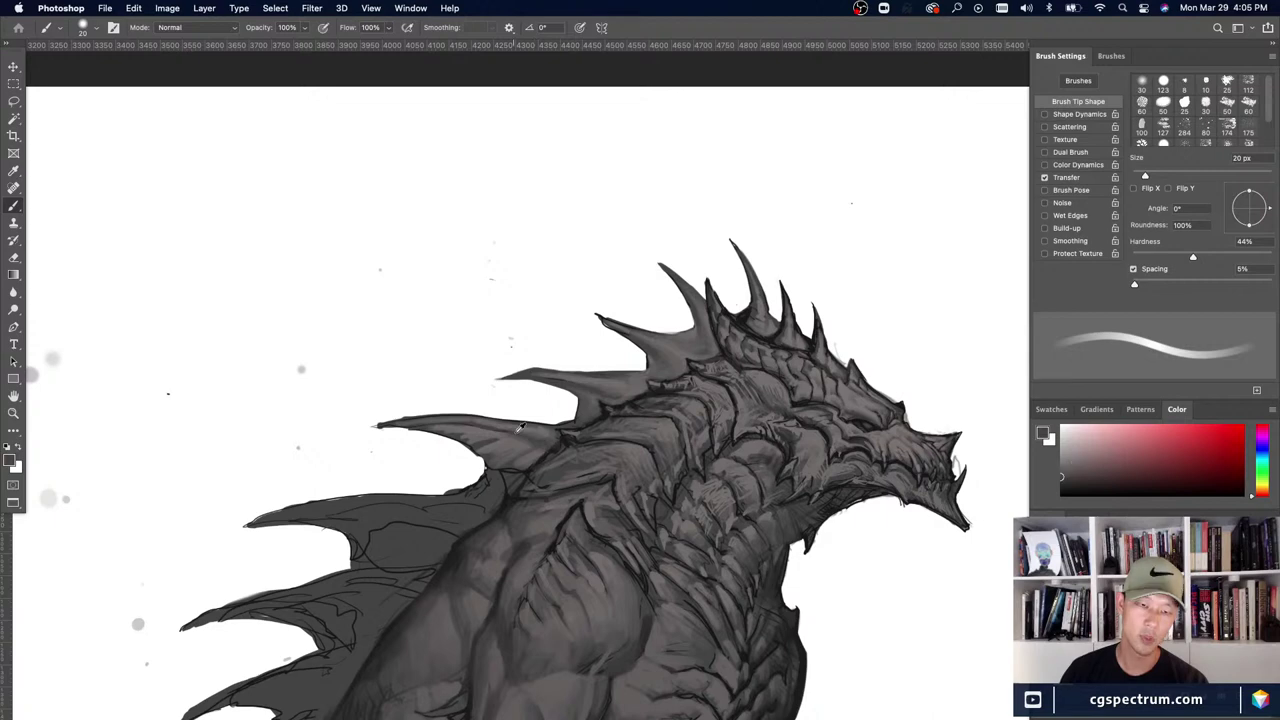
pyautogui.keyDown('alt'); pyautogui.click(519, 430); pyautogui.keyUp('alt')
pyautogui.press('[')
pyautogui.press('[')
pyautogui.press('[')
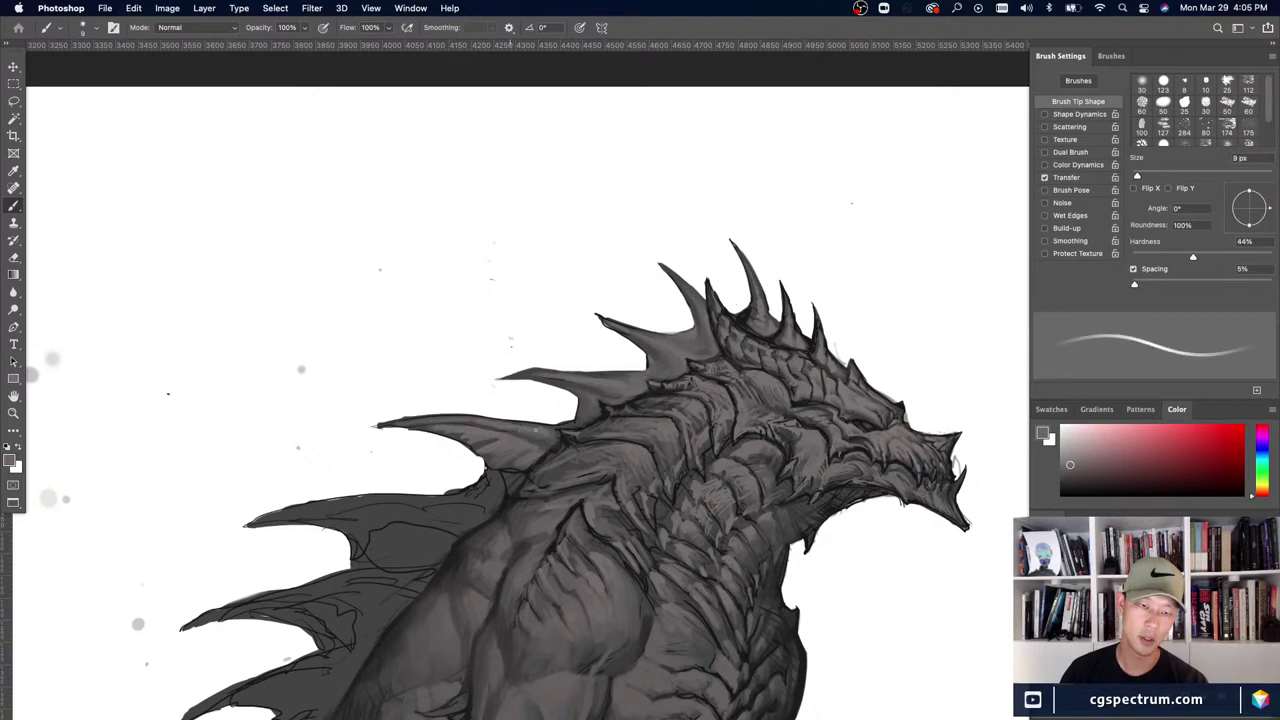
pyautogui.scroll(-3, 535, 430)
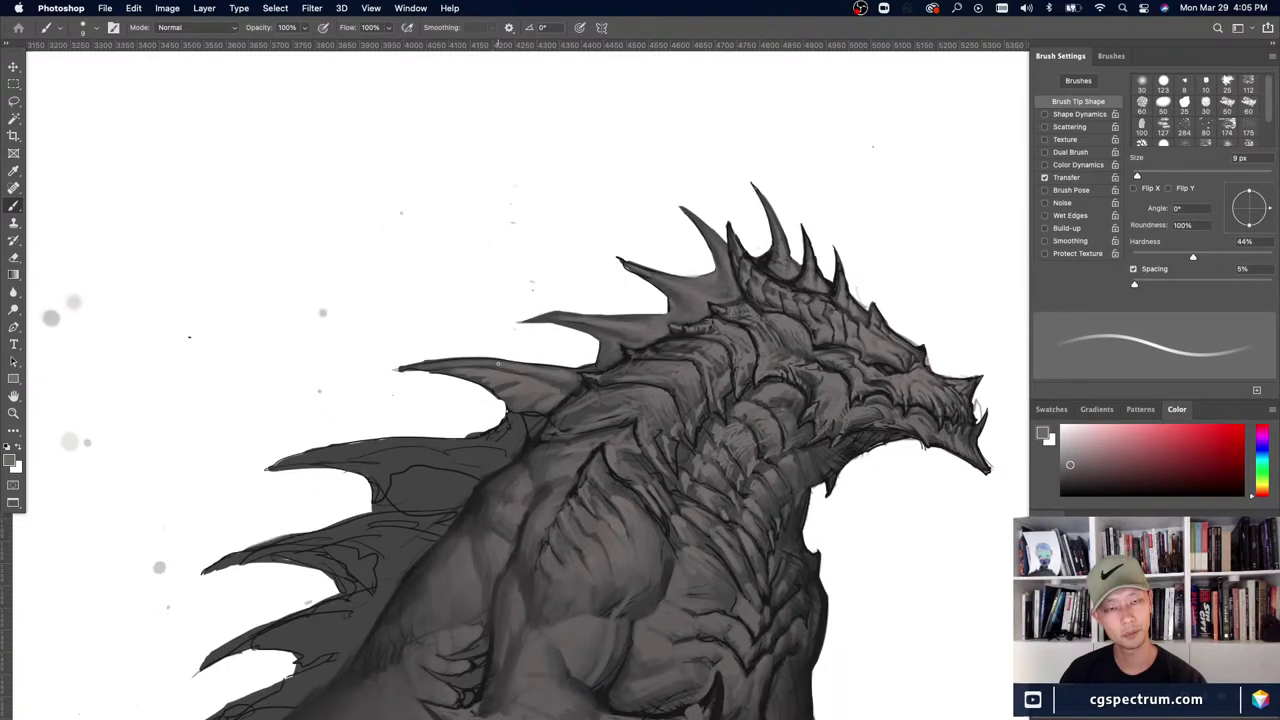
pyautogui.keyDown('alt'); pyautogui.click(498, 364); pyautogui.keyUp('alt')
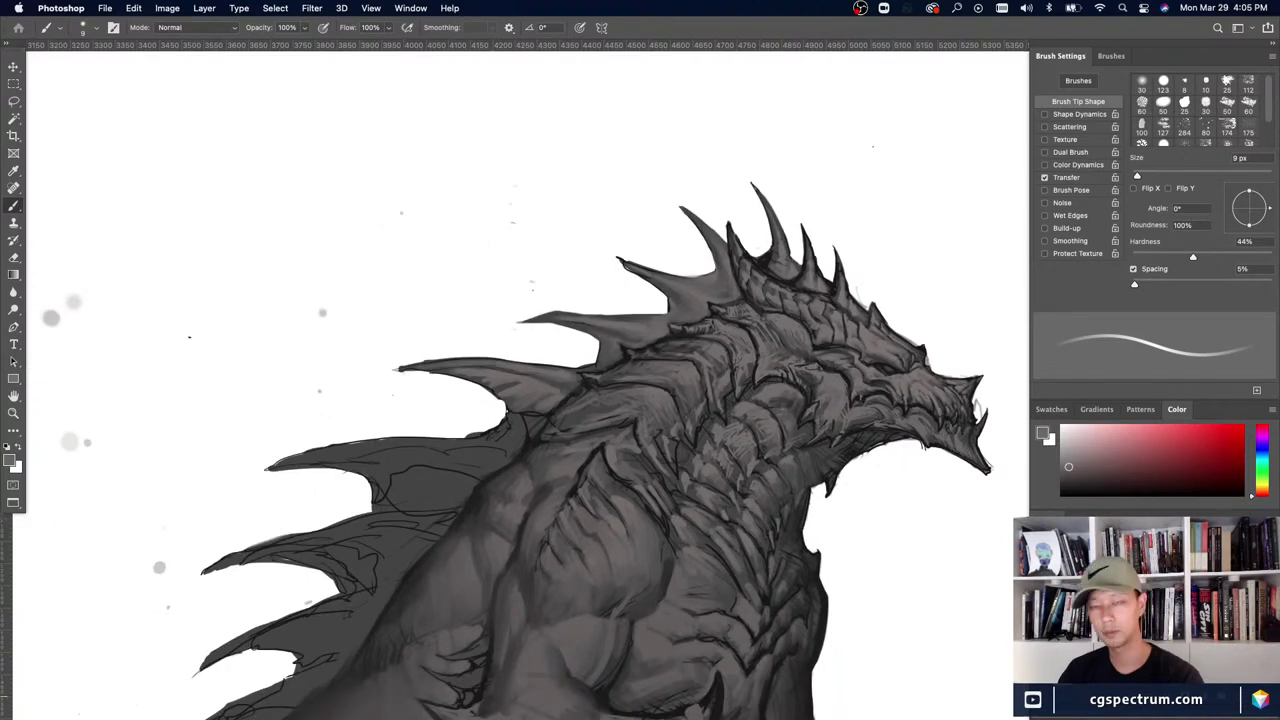
# - Shade the junction between the fourth and fifth back fins with sampled dark and lighter greys at 15 px
pyautogui.press(']')
pyautogui.press(']')
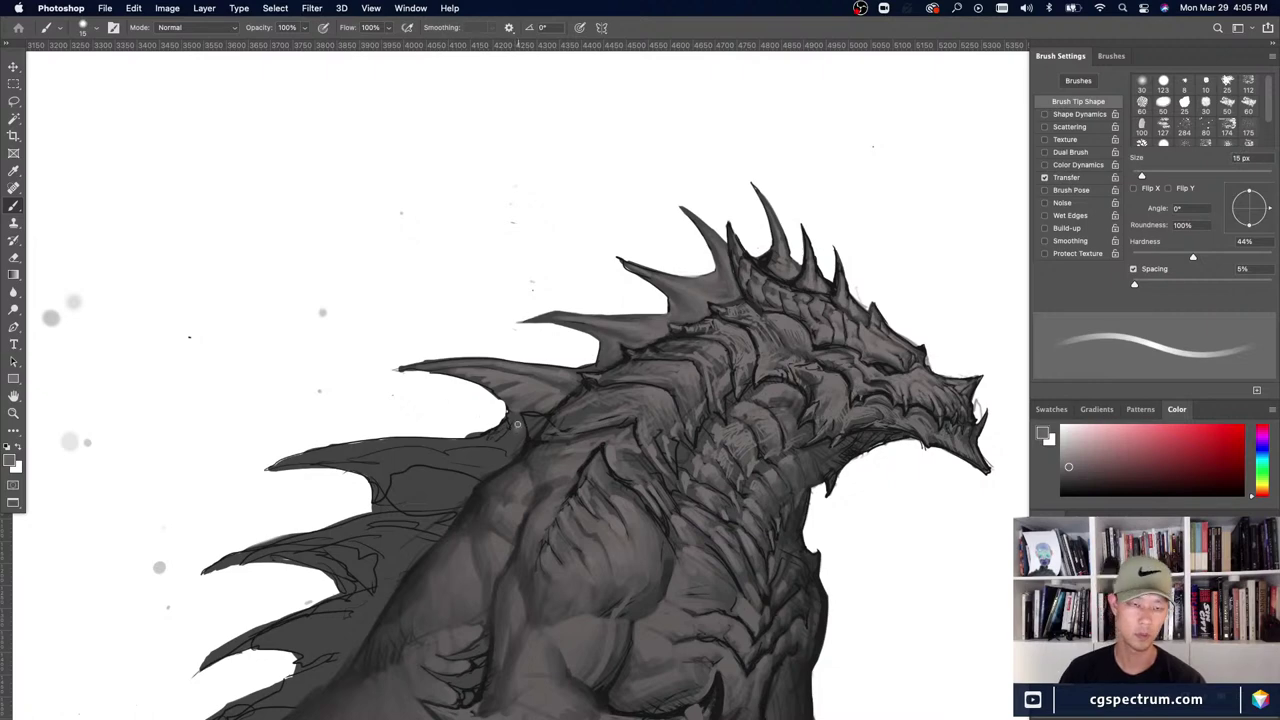
pyautogui.keyDown('alt'); pyautogui.click(515, 422); pyautogui.keyUp('alt')
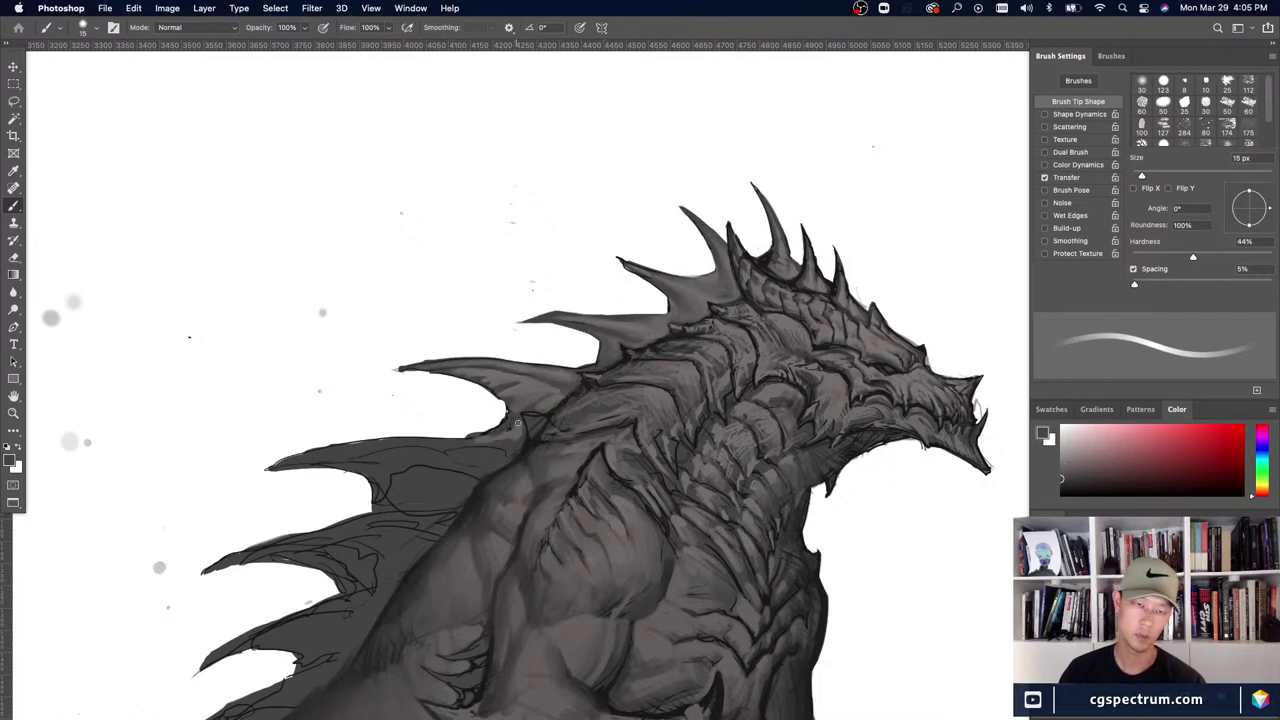
pyautogui.keyDown('alt'); pyautogui.click(492, 431); pyautogui.keyUp('alt')
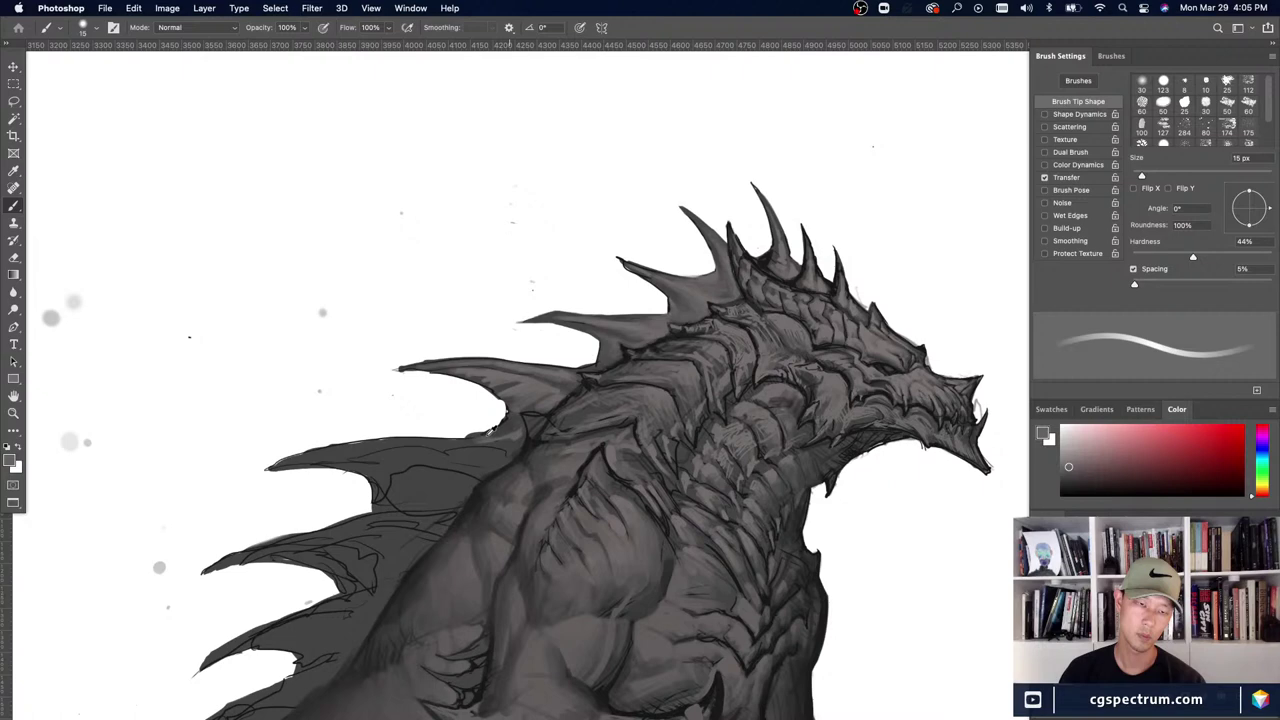
# - Clean up the fifth back fin's upper edge near its base at 7 px, using sampled grey and background white
pyautogui.keyDown('alt'); pyautogui.click(489, 433); pyautogui.keyUp('alt')
pyautogui.press('[')
pyautogui.press('[')
pyautogui.press('[')
pyautogui.press('[')
pyautogui.moveTo(450, 437)
pyautogui.mouseDown()
pyautogui.moveTo(478, 433)
pyautogui.moveTo(463, 436)
pyautogui.mouseUp()
pyautogui.keyDown('alt'); pyautogui.click(486, 425); pyautogui.keyUp('alt')
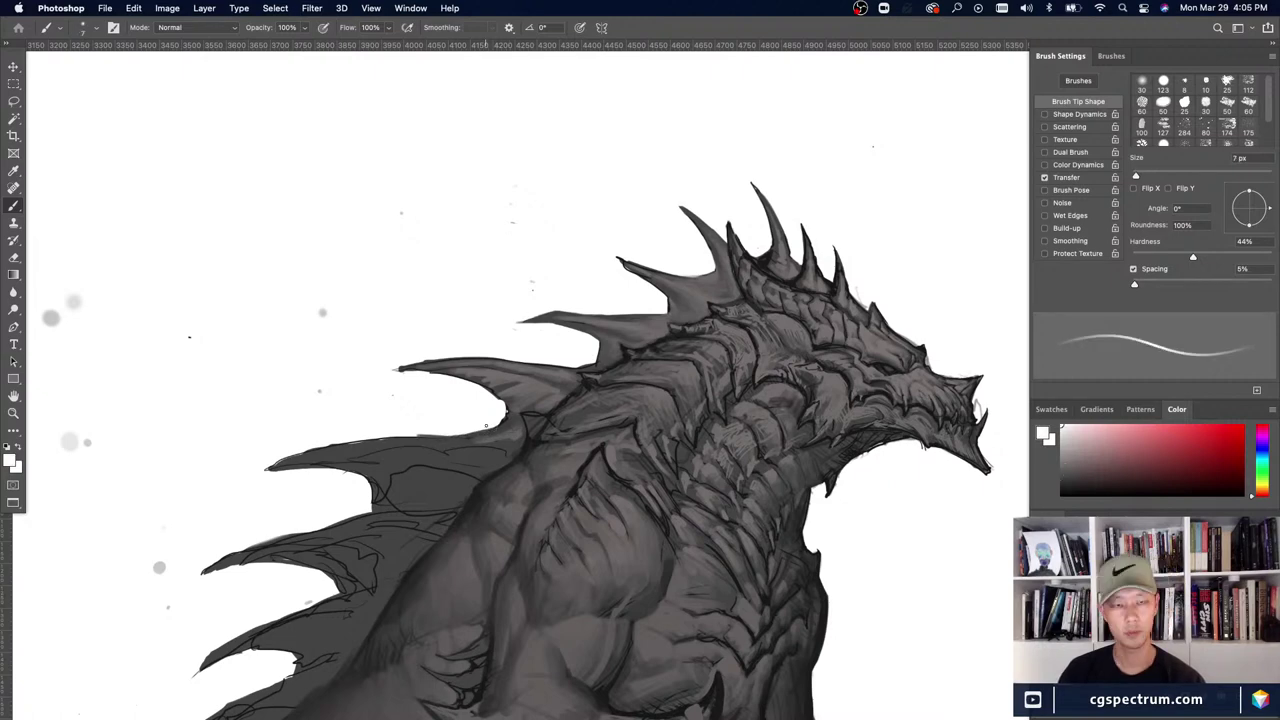
# - Cover the fifth back fin's upper sketch lines with sampled dark grey at 8 px and lighter grey at 7 px
pyautogui.keyDown('alt'); pyautogui.click(446, 436); pyautogui.keyUp('alt')
pyautogui.press(']')
pyautogui.moveTo(396, 437)
pyautogui.mouseDown()
pyautogui.moveTo(422, 434)
pyautogui.moveTo(392, 437)
pyautogui.moveTo(404, 450)
pyautogui.moveTo(492, 441)
pyautogui.mouseUp()
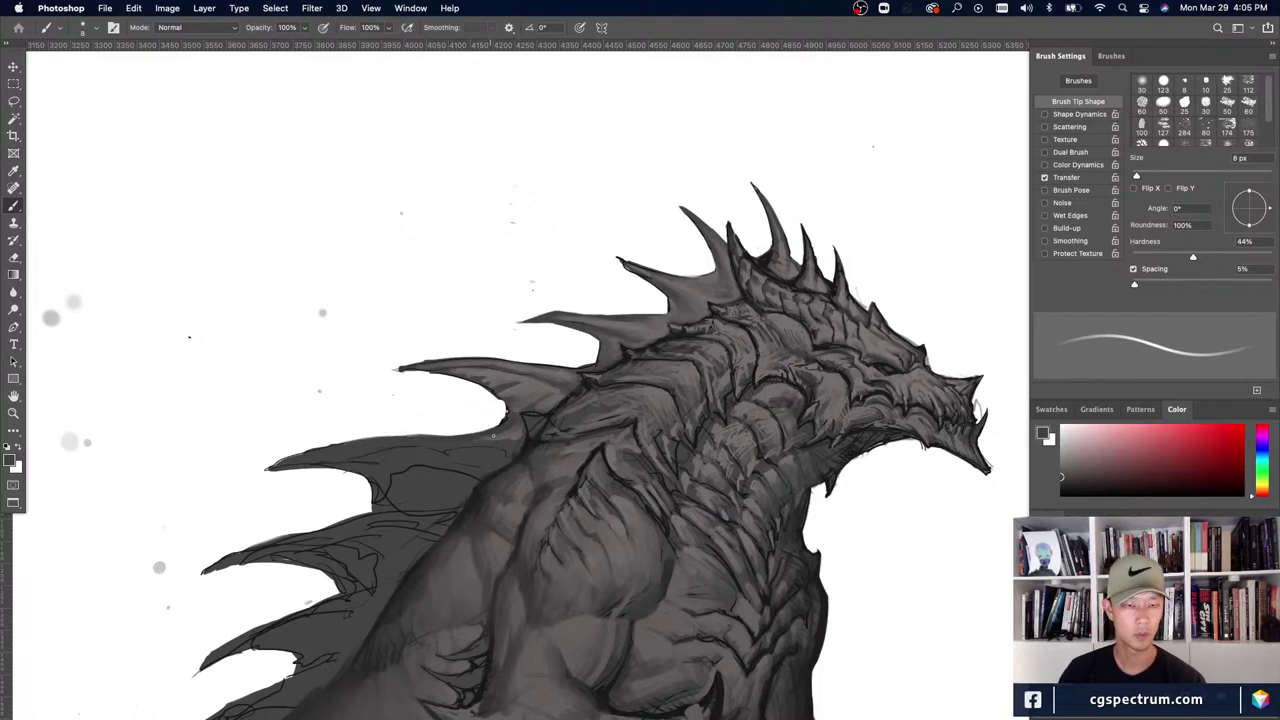
pyautogui.keyDown('alt'); pyautogui.click(510, 434); pyautogui.keyUp('alt')
pyautogui.press('[')
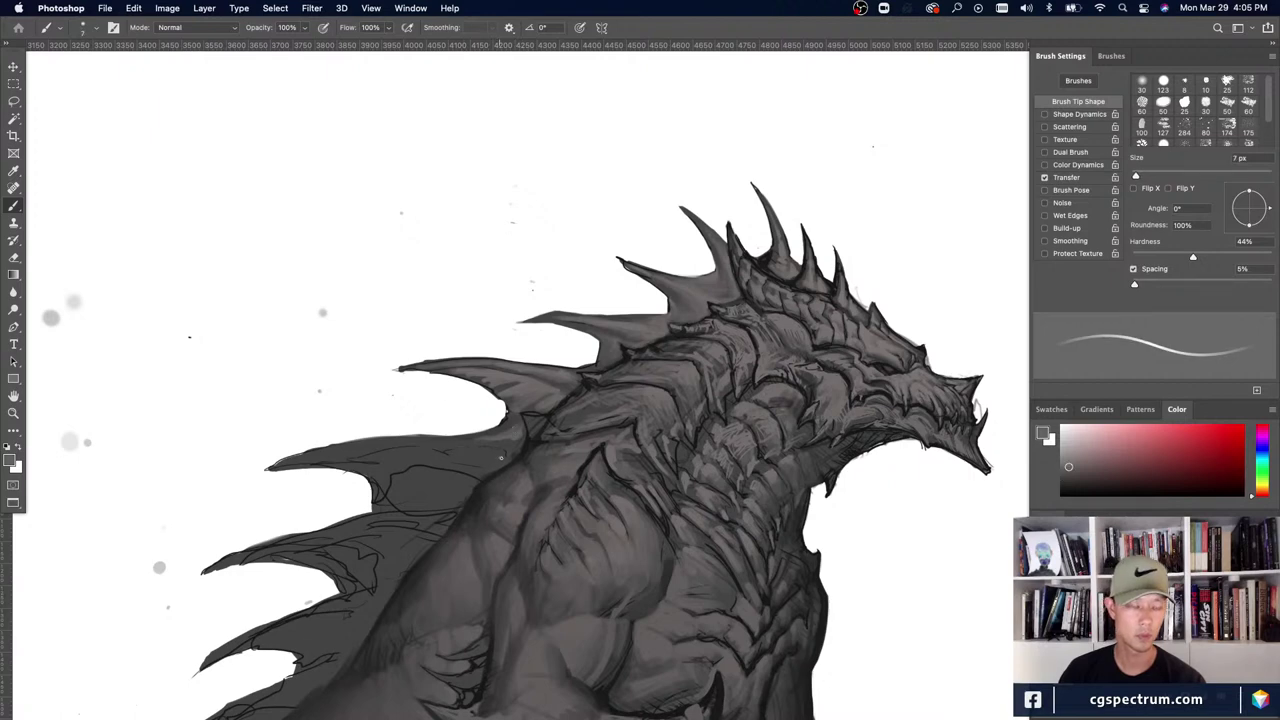
# - Paint long lighter streaks along the middle of the fifth back fin with sampled greys at 9 to 10 px
pyautogui.press(']')
pyautogui.press(']')
pyautogui.moveTo(388, 455); pyautogui.dragTo(488, 463)
pyautogui.moveTo(385, 455)
pyautogui.mouseDown()
pyautogui.moveTo(509, 454)
pyautogui.moveTo(498, 451)
pyautogui.moveTo(512, 427)
pyautogui.moveTo(501, 443)
pyautogui.moveTo(420, 448)
pyautogui.mouseUp()
pyautogui.keyDown('alt'); pyautogui.click(499, 453); pyautogui.keyUp('alt')
pyautogui.press(']')
pyautogui.keyDown('alt'); pyautogui.click(463, 446); pyautogui.keyUp('alt')
# - Model the curve where the fifth back fin rises to the fourth with sampled light and dark greys at 15 px
pyautogui.keyDown('alt'); pyautogui.click(509, 423); pyautogui.keyUp('alt')
pyautogui.press(']')
pyautogui.keyDown('alt'); pyautogui.click(518, 434); pyautogui.keyUp('alt')
pyautogui.keyDown('alt'); pyautogui.click(500, 452); pyautogui.keyUp('alt')
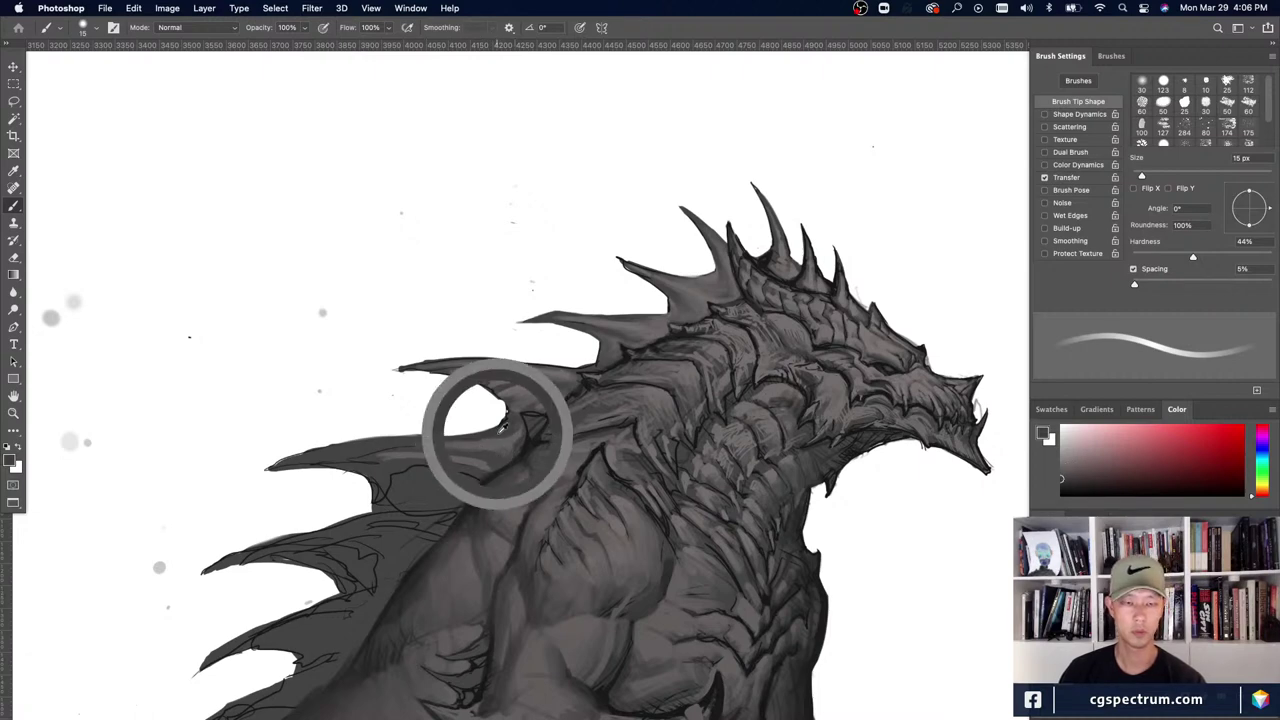
pyautogui.keyDown('alt'); pyautogui.click(500, 432); pyautogui.keyUp('alt')
pyautogui.moveTo(505, 434); pyautogui.dragTo(480, 438)
# - Refine the fifth back fin's upper edge toward its tip with sampled greys, narrowing the brush from 9 to 6 px
pyautogui.keyDown('alt'); pyautogui.click(508, 437); pyautogui.keyUp('alt')
pyautogui.press('[')
pyautogui.press('[')
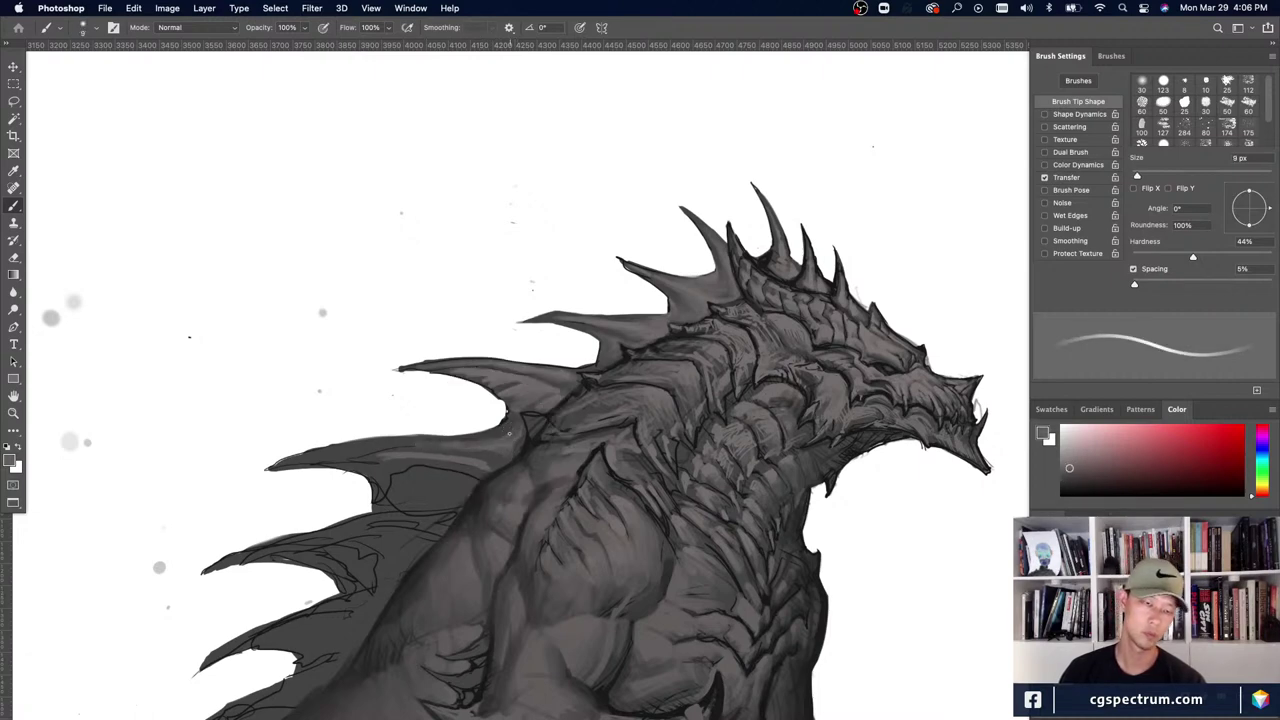
pyautogui.press('[')
pyautogui.press('[')
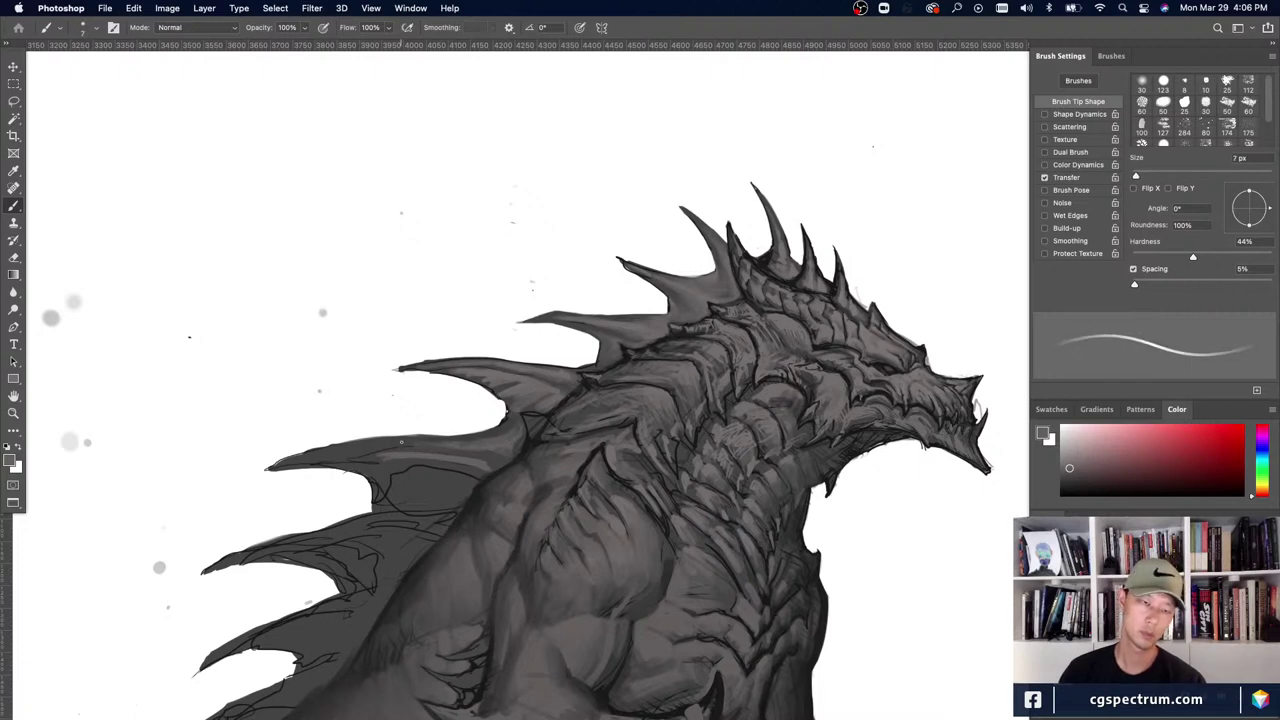
pyautogui.keyDown('alt'); pyautogui.click(378, 449); pyautogui.keyUp('alt')
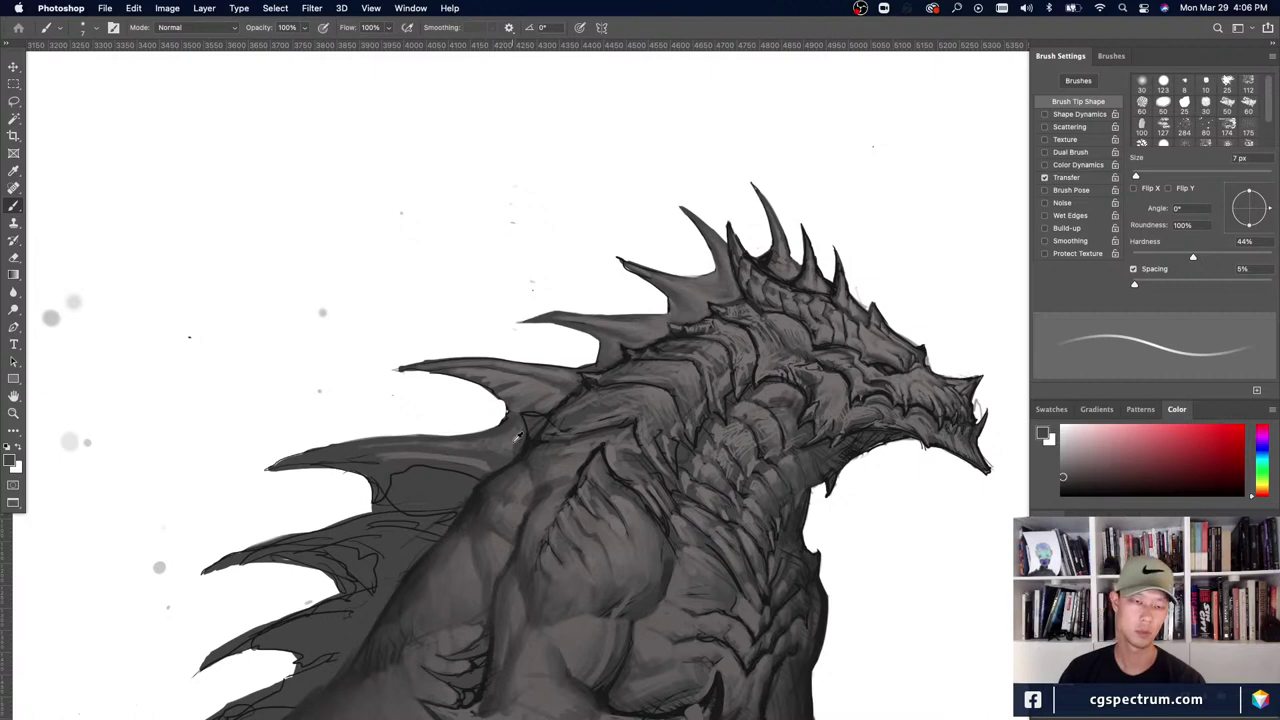
pyautogui.keyDown('alt'); pyautogui.click(500, 426); pyautogui.keyUp('alt')
pyautogui.press('[')
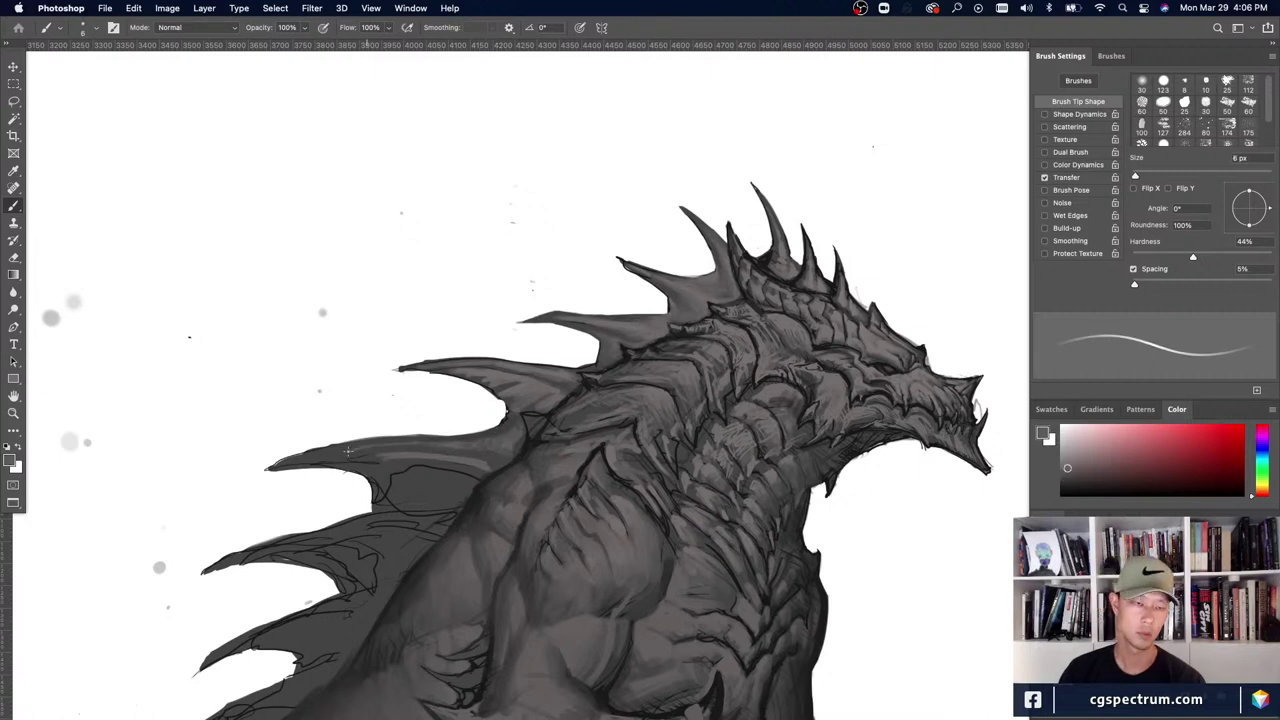
# - Touch up the middle and tip of the fifth back fin with sampled light and dark greys at 7 px
pyautogui.press(']')
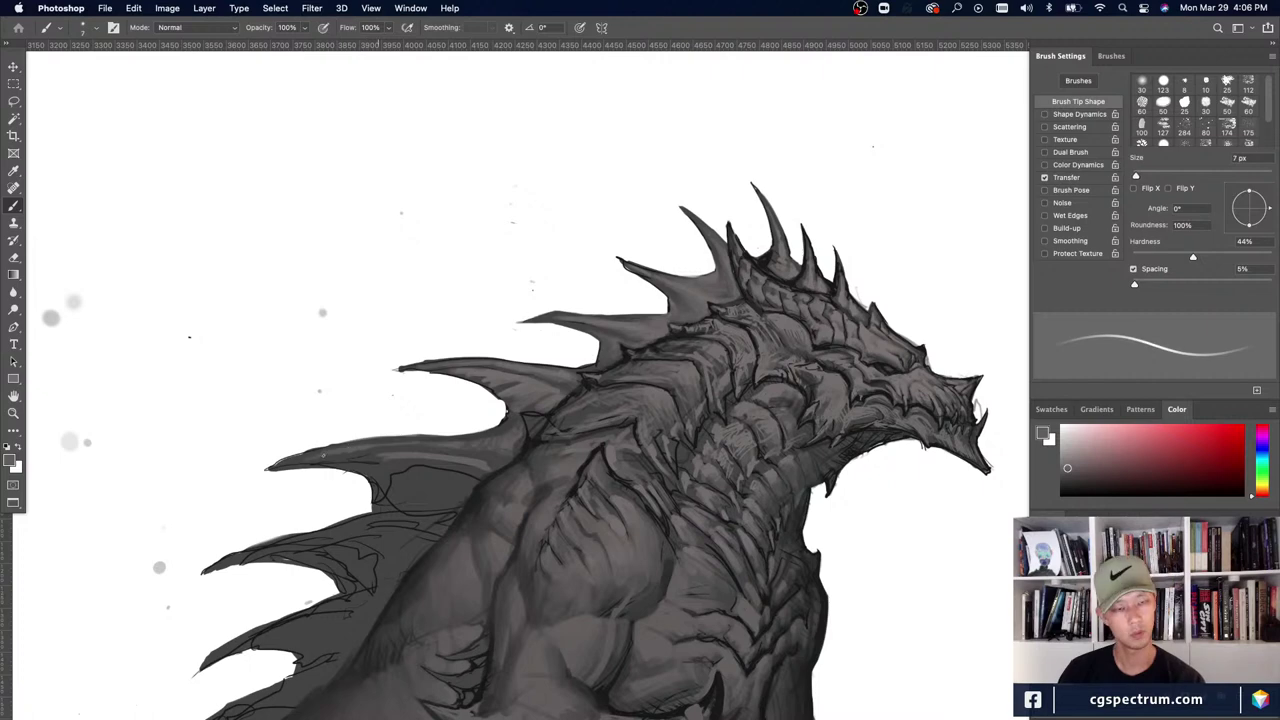
pyautogui.keyDown('alt'); pyautogui.click(380, 451); pyautogui.keyUp('alt')
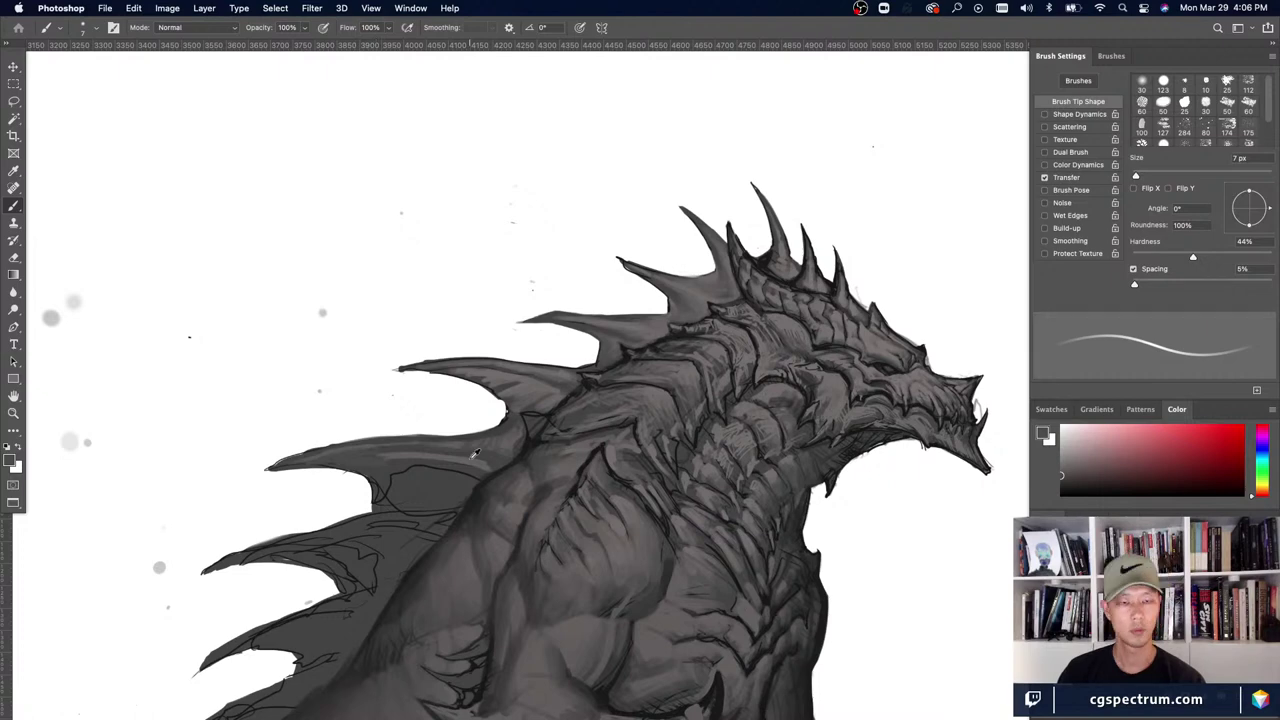
pyautogui.hotkey('ctrl', '-')
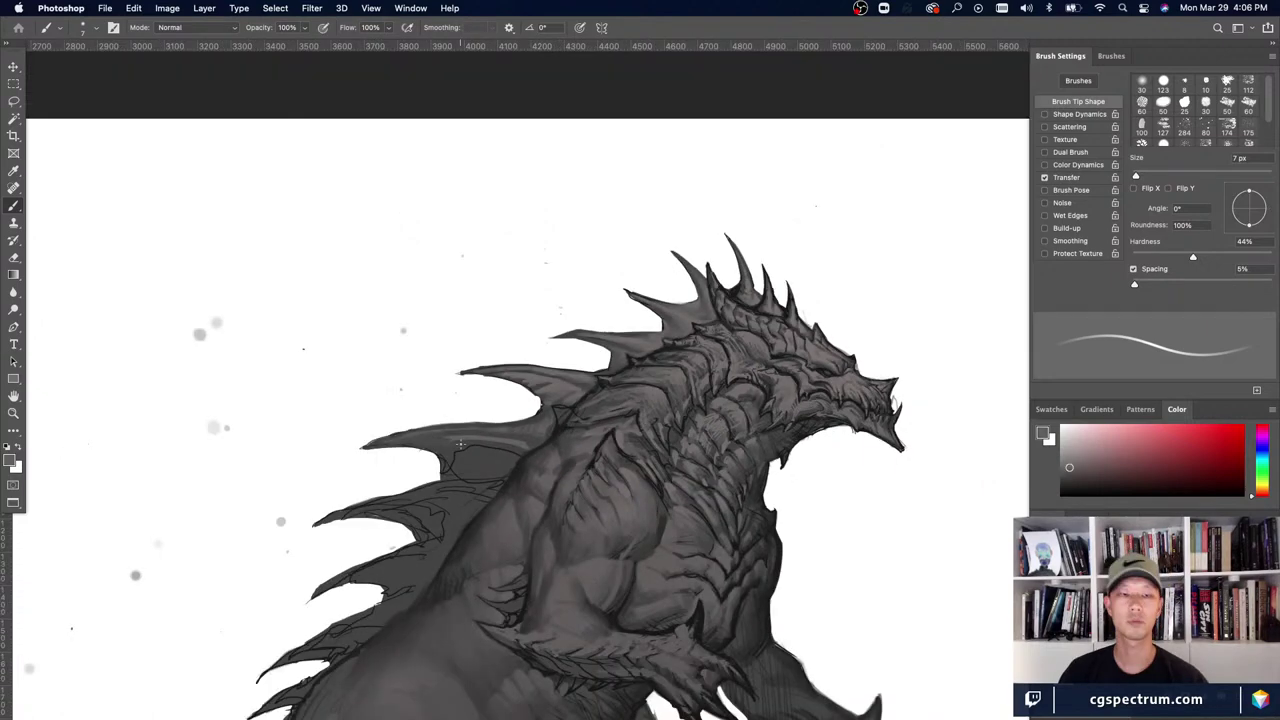
pyautogui.hotkey('ctrl', '+')
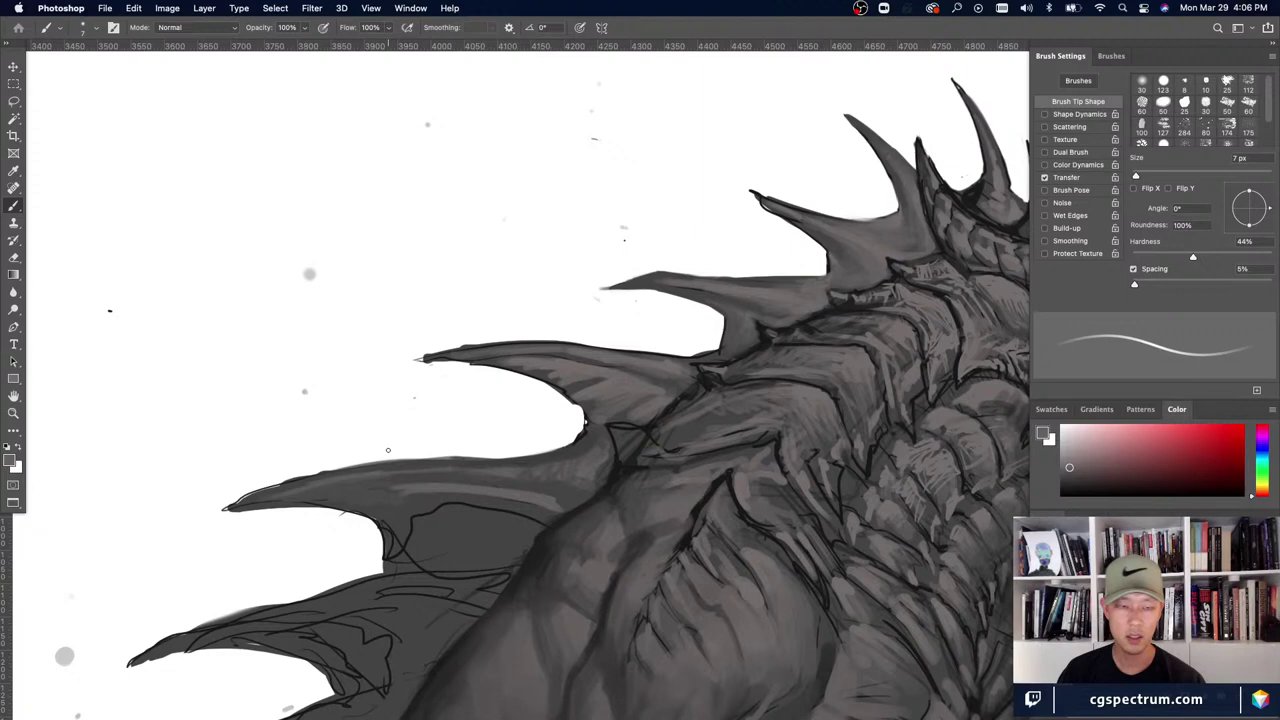
pyautogui.hotkey('ctrl', '-')
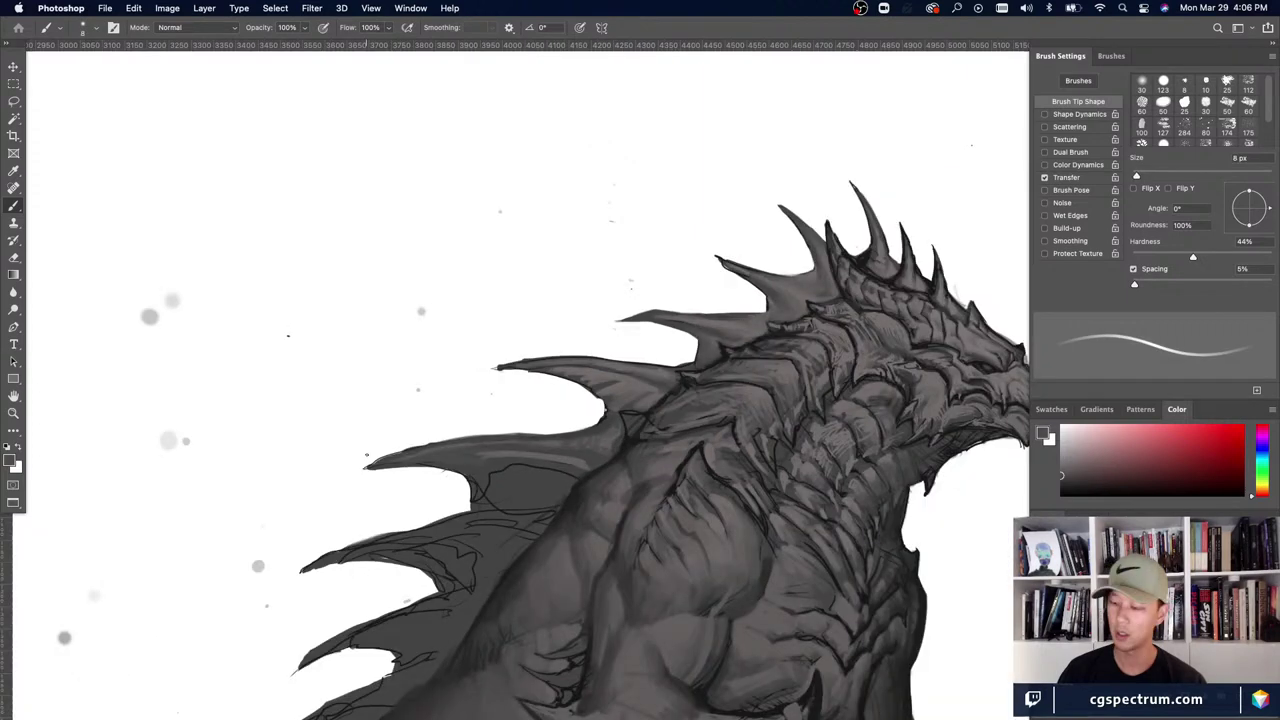
# - Paint sampled lighter grey from the middle of the fifth back fin down over its lower sketch lines at 20 px
pyautogui.press(']')
pyautogui.press(']')
pyautogui.press(']')
pyautogui.press(']')
pyautogui.keyDown('alt'); pyautogui.click(479, 459); pyautogui.keyUp('alt')
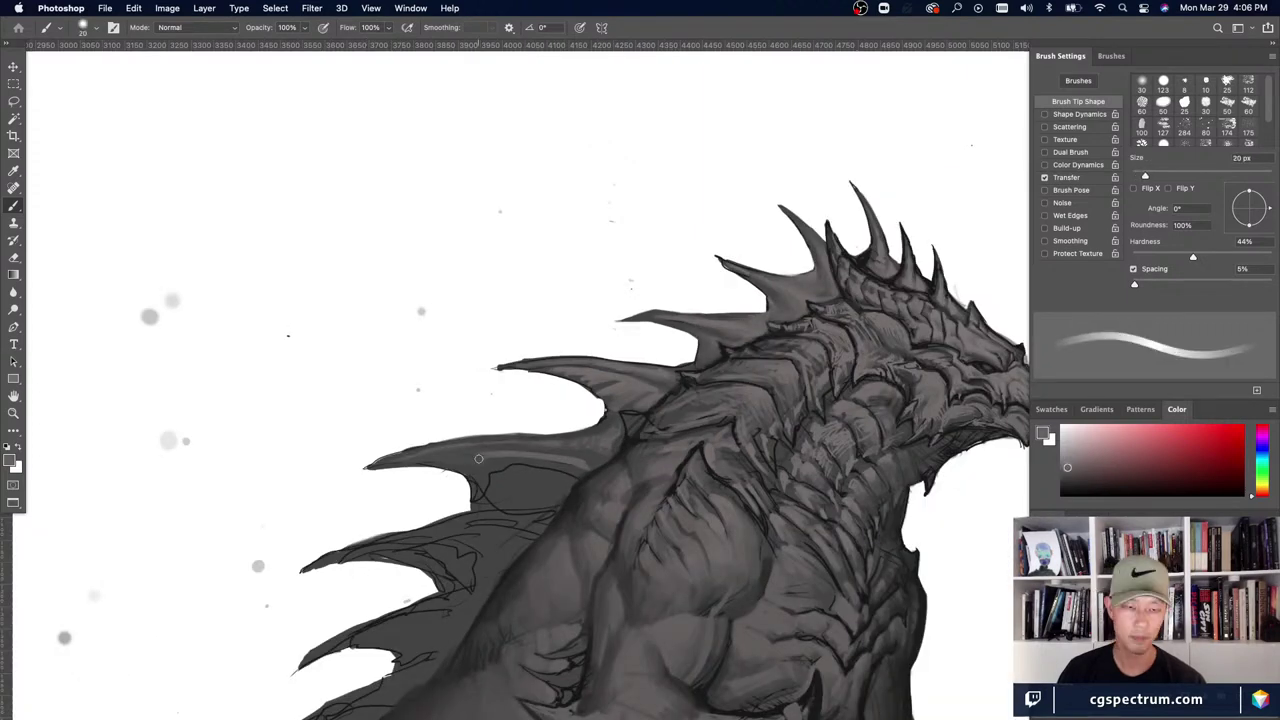
pyautogui.moveTo(478, 458); pyautogui.dragTo(484, 488)
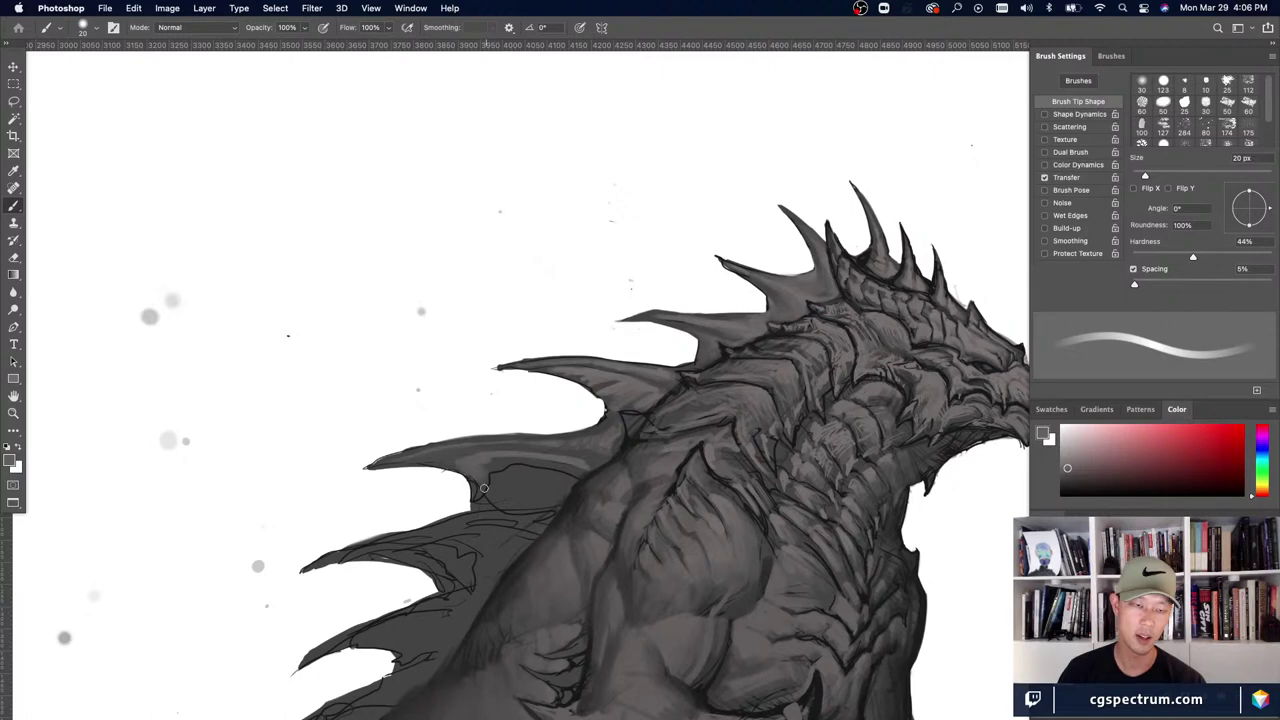
# - Refine the fifth back fin's underside and central streak with sampled greys at 9 to 10 px
pyautogui.press('[')
pyautogui.press('[')
pyautogui.press('[')
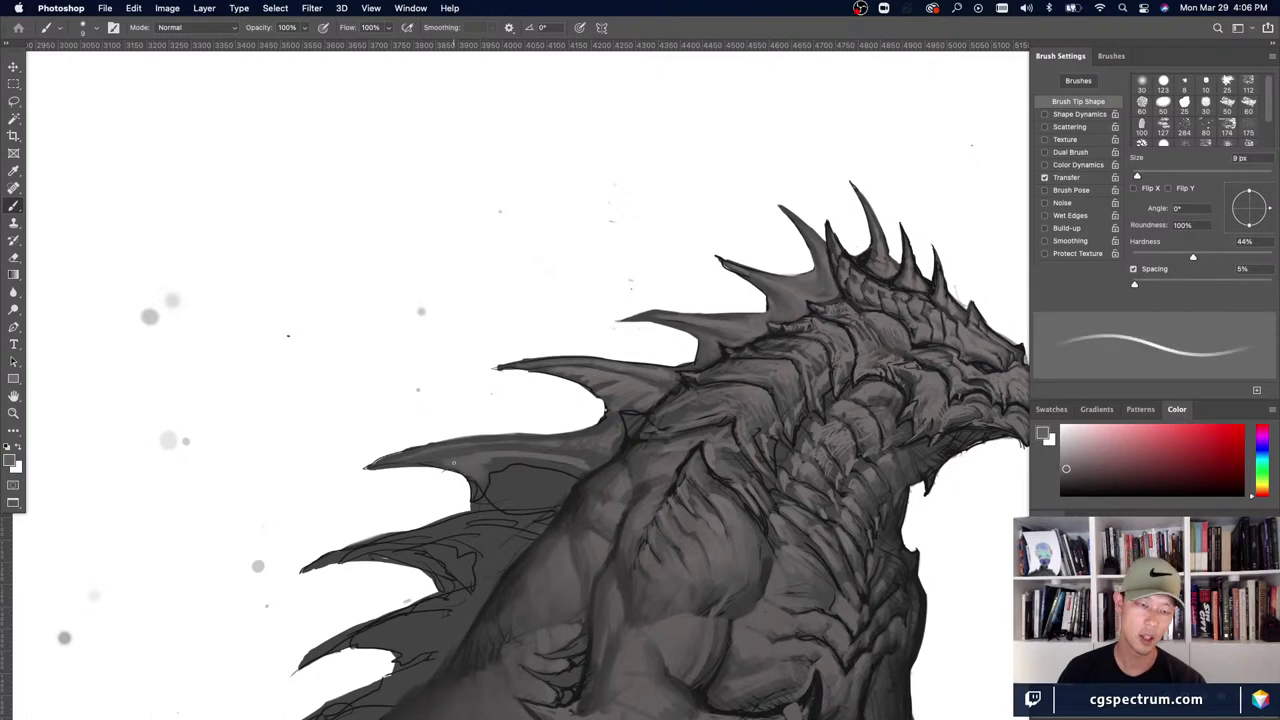
pyautogui.keyDown('alt'); pyautogui.click(480, 453); pyautogui.keyUp('alt')
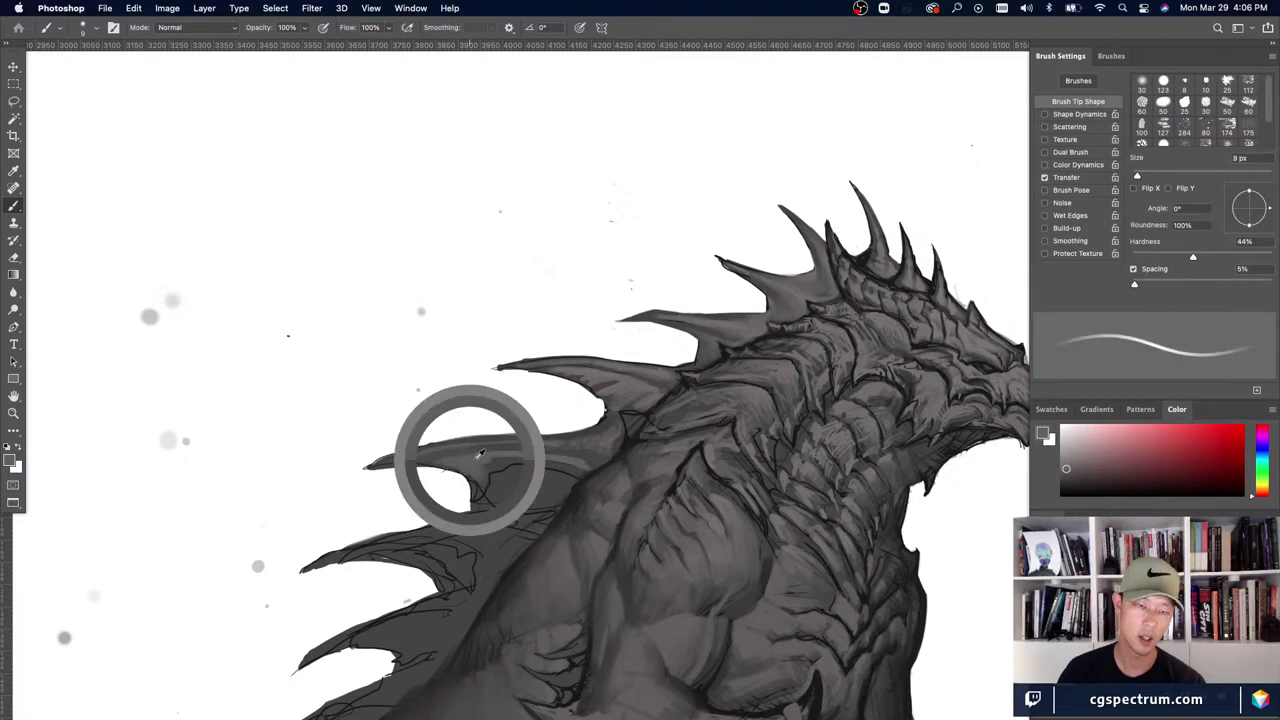
pyautogui.press(']')
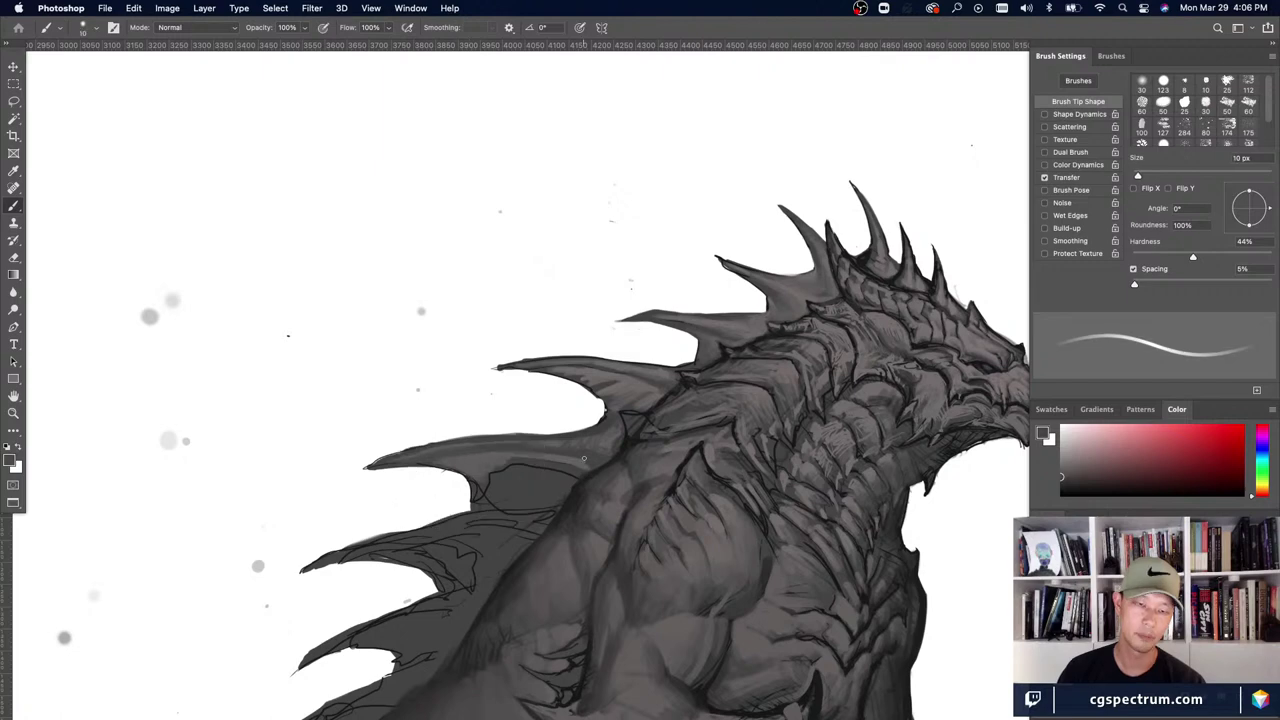
# - Block in lighter grey over the fifth back fin's lower membrane, widening the brush from 15 to 20 px
pyautogui.press(']')
pyautogui.keyDown('alt'); pyautogui.click(506, 461); pyautogui.keyUp('alt')
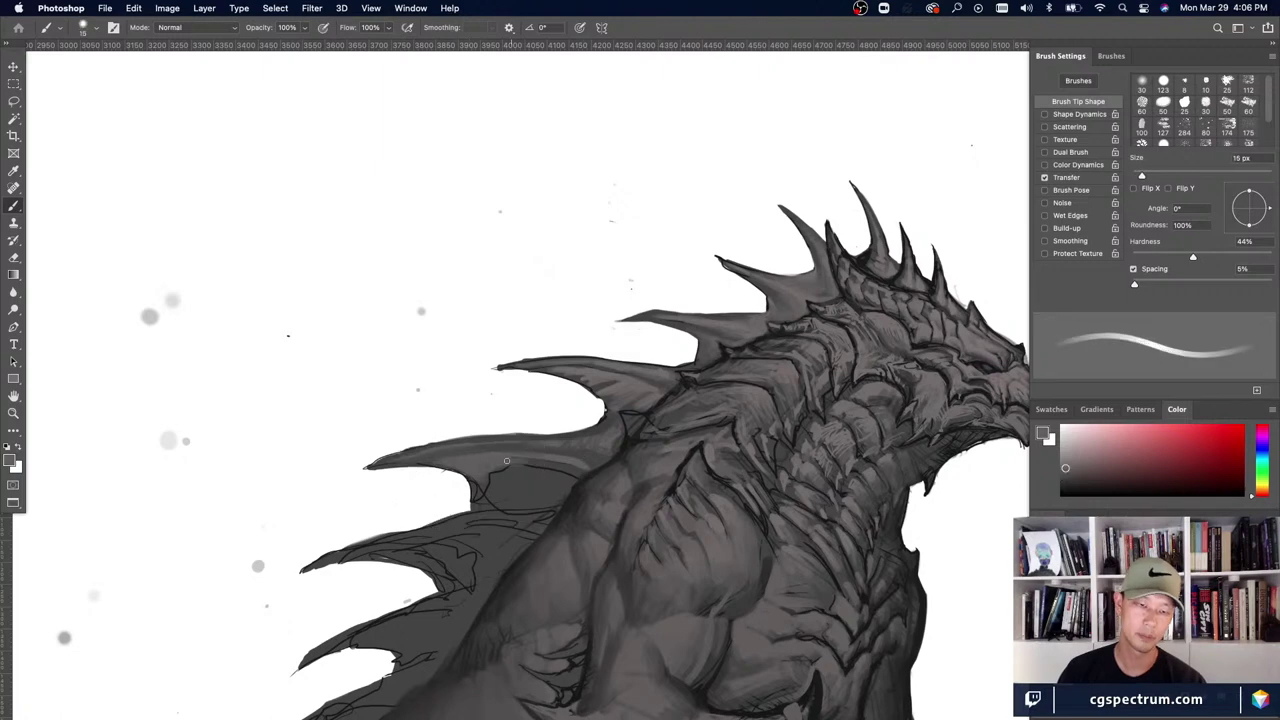
pyautogui.press(']')
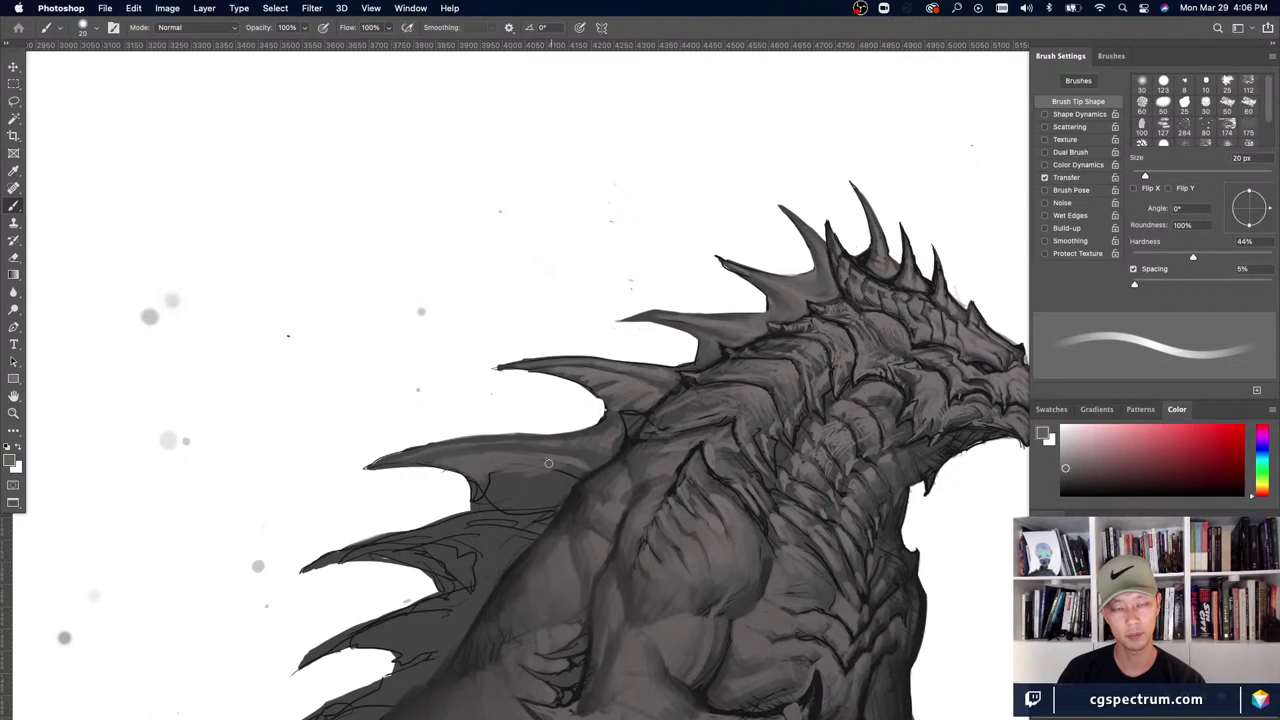
pyautogui.moveTo(527, 491); pyautogui.dragTo(576, 470)
pyautogui.keyDown('alt'); pyautogui.click(505, 446); pyautogui.keyUp('alt')
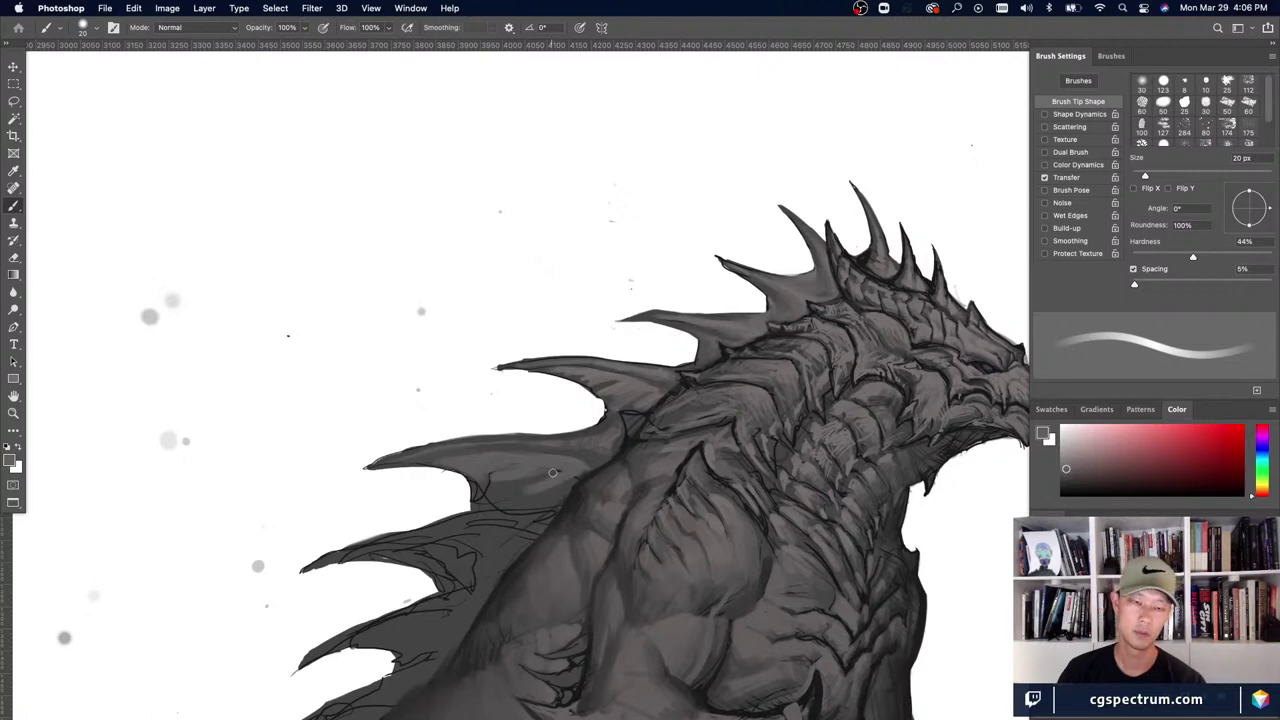
# - Define the edge between the fifth back fin's upper ridge and lower membrane with sampled greys at 9 to 10 px
pyautogui.keyDown('alt'); pyautogui.click(561, 454); pyautogui.keyUp('alt')
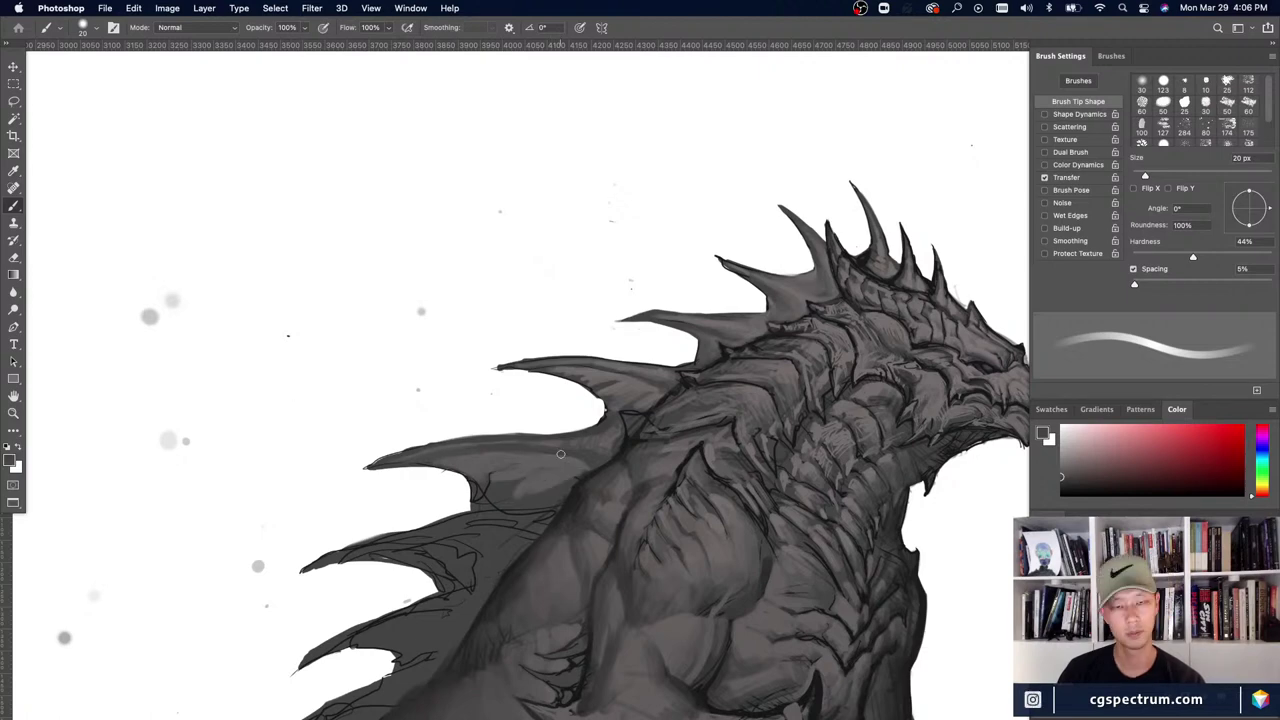
pyautogui.press('[')
pyautogui.press('[')
pyautogui.press('[')
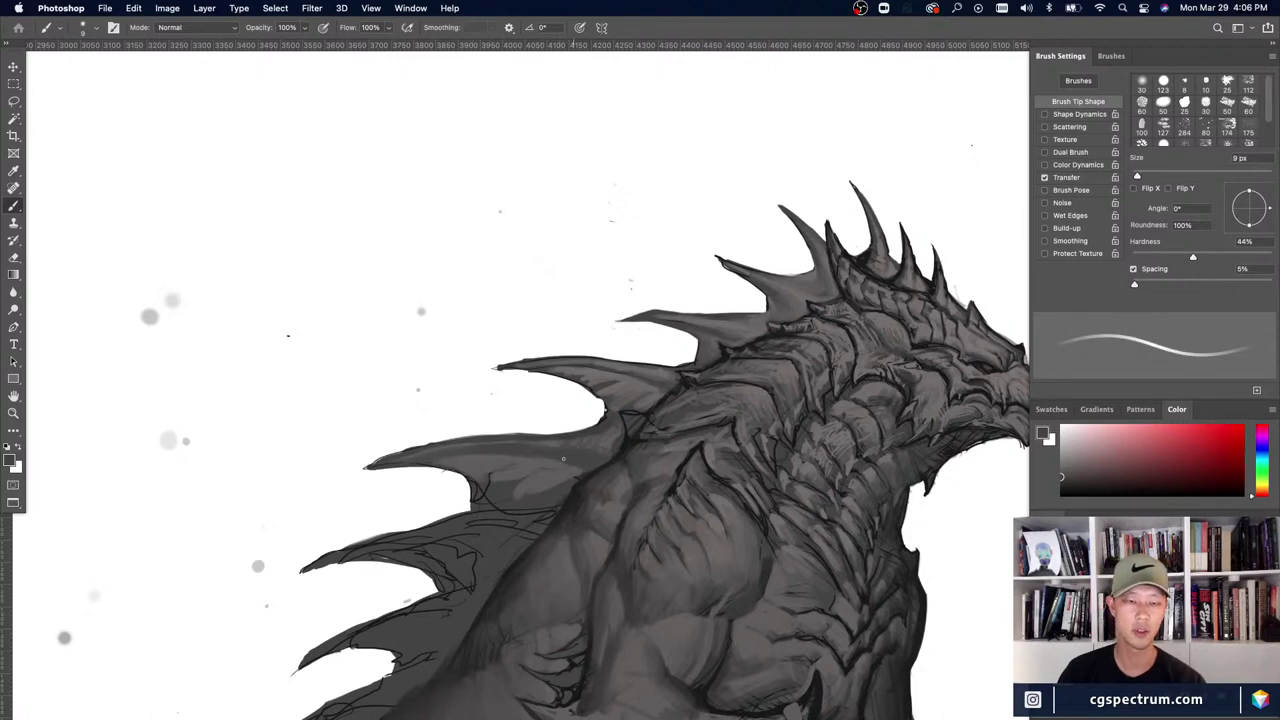
pyautogui.press(']')
pyautogui.press(']')
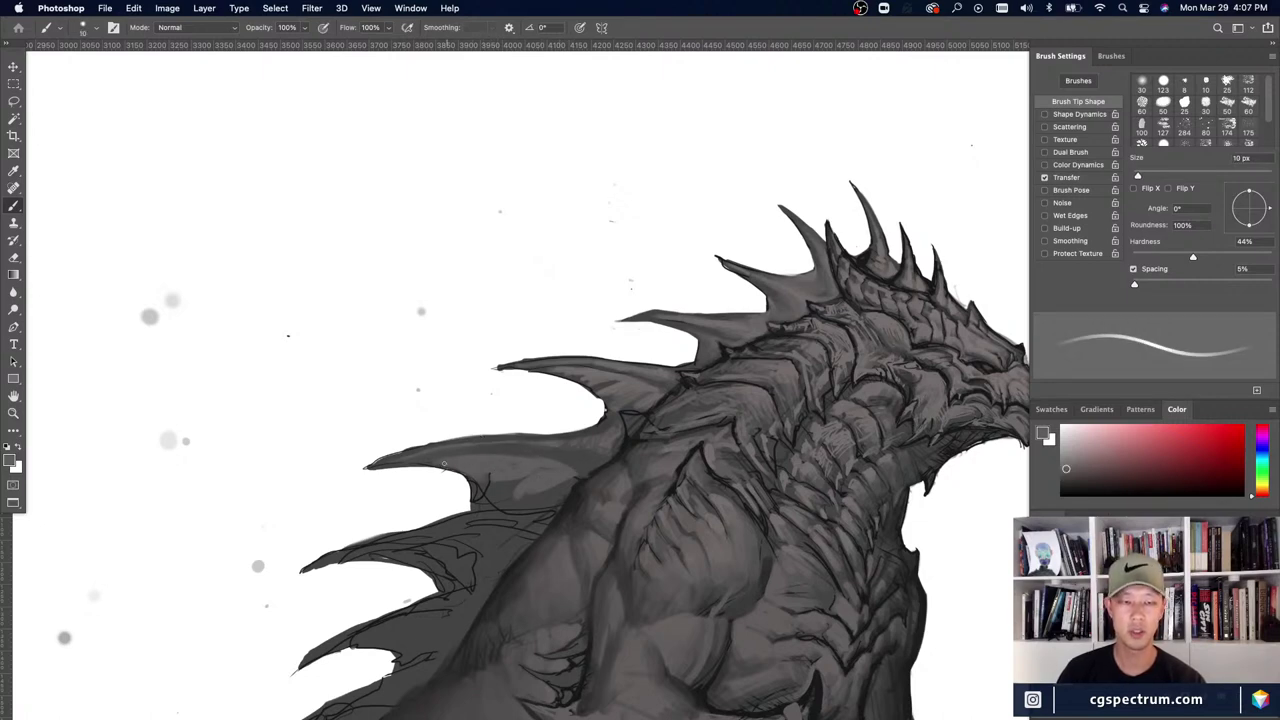
# - Cover the remaining sketch lines inside the fifth back fin's lower membrane with sampled greys, using 20 px and 9 to 10 px brushes
pyautogui.press(']')
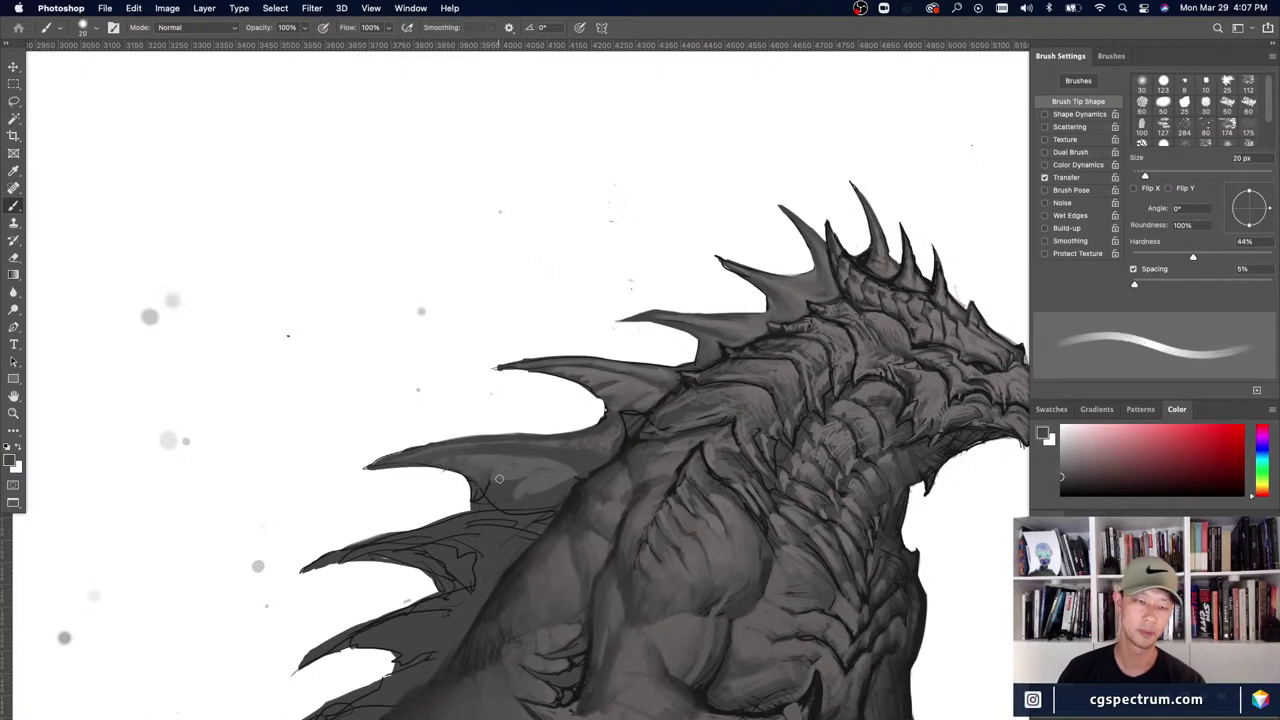
pyautogui.keyDown('alt'); pyautogui.click(488, 468); pyautogui.keyUp('alt')
pyautogui.press('[')
pyautogui.press('[')
pyautogui.press('[')
pyautogui.press('[')
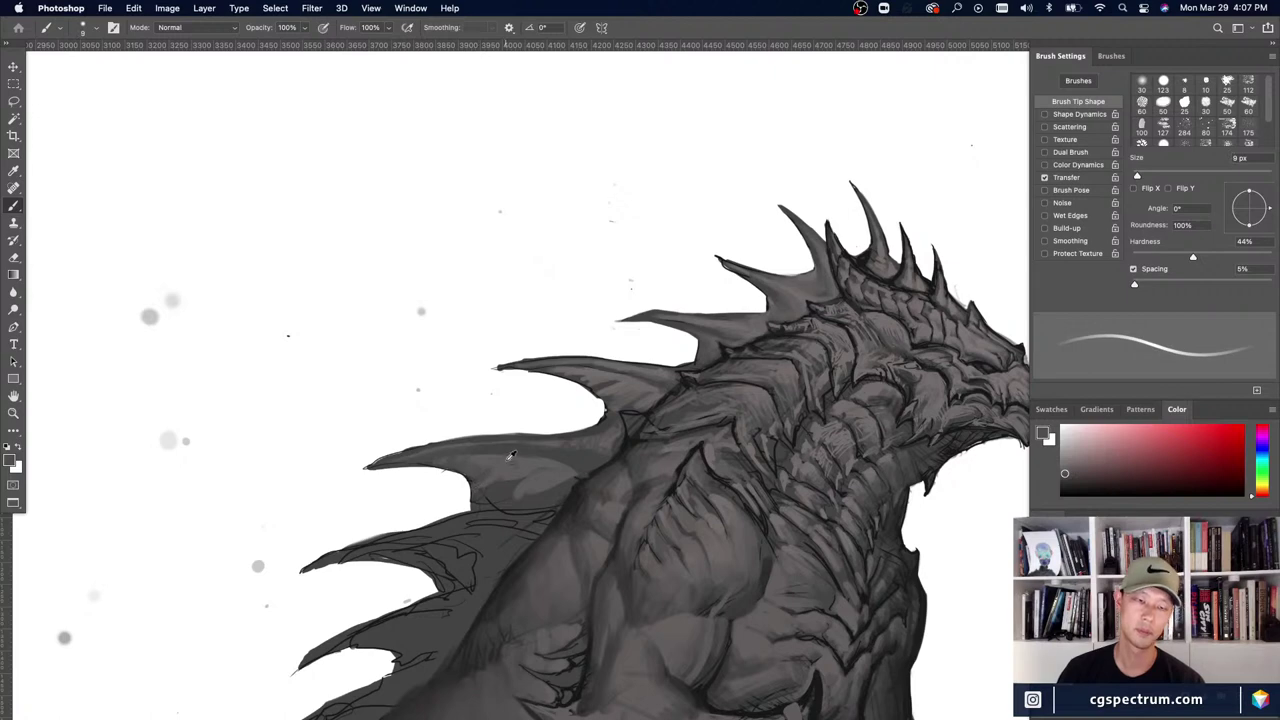
pyautogui.press(']')
pyautogui.press(']')
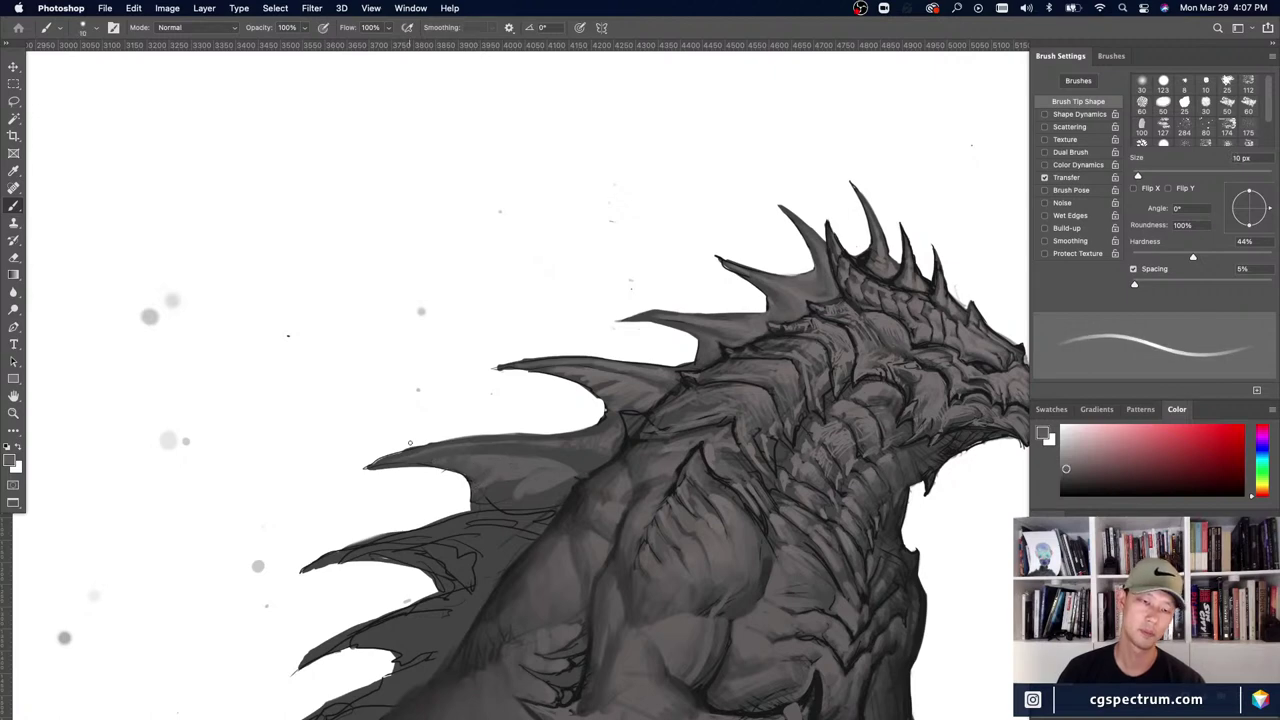
# - Blend the tones across the fifth back fin's lower membrane toward the body with sampled greys at 25 to 30 px
pyautogui.press(']')
pyautogui.keyDown('alt'); pyautogui.click(470, 470); pyautogui.keyUp('alt')
pyautogui.press(']')
pyautogui.press(']')
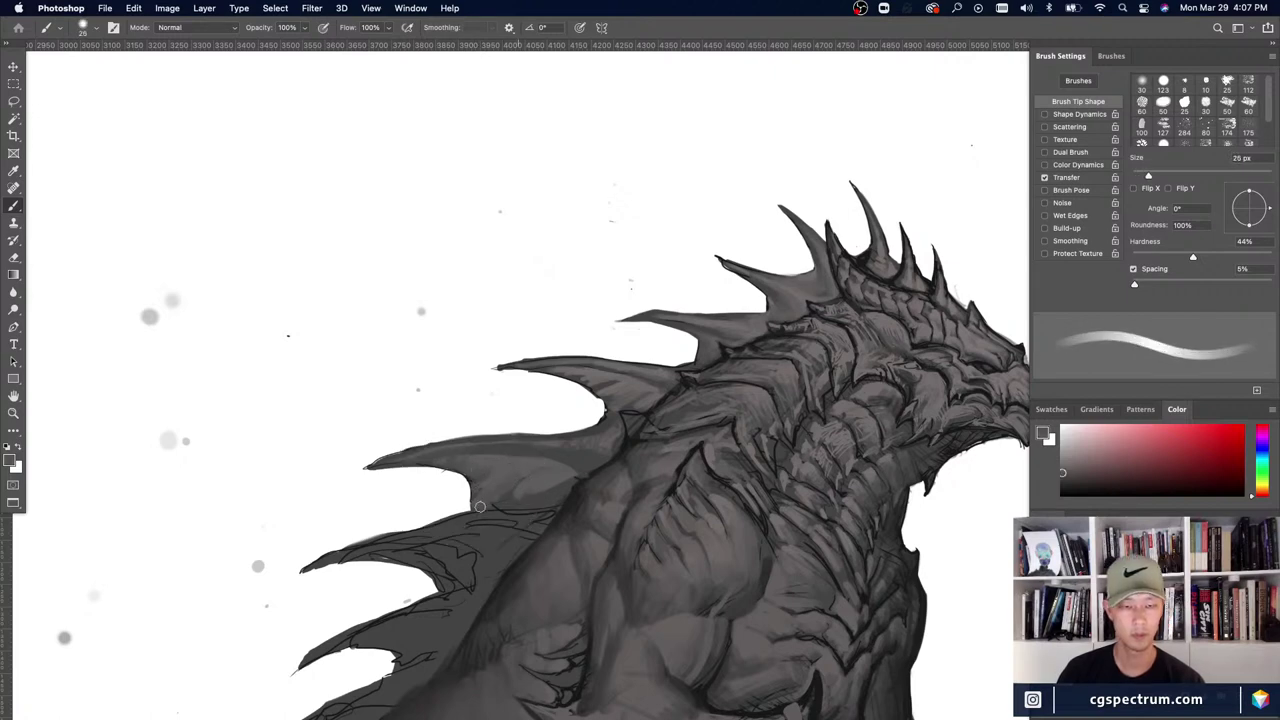
pyautogui.press(']')
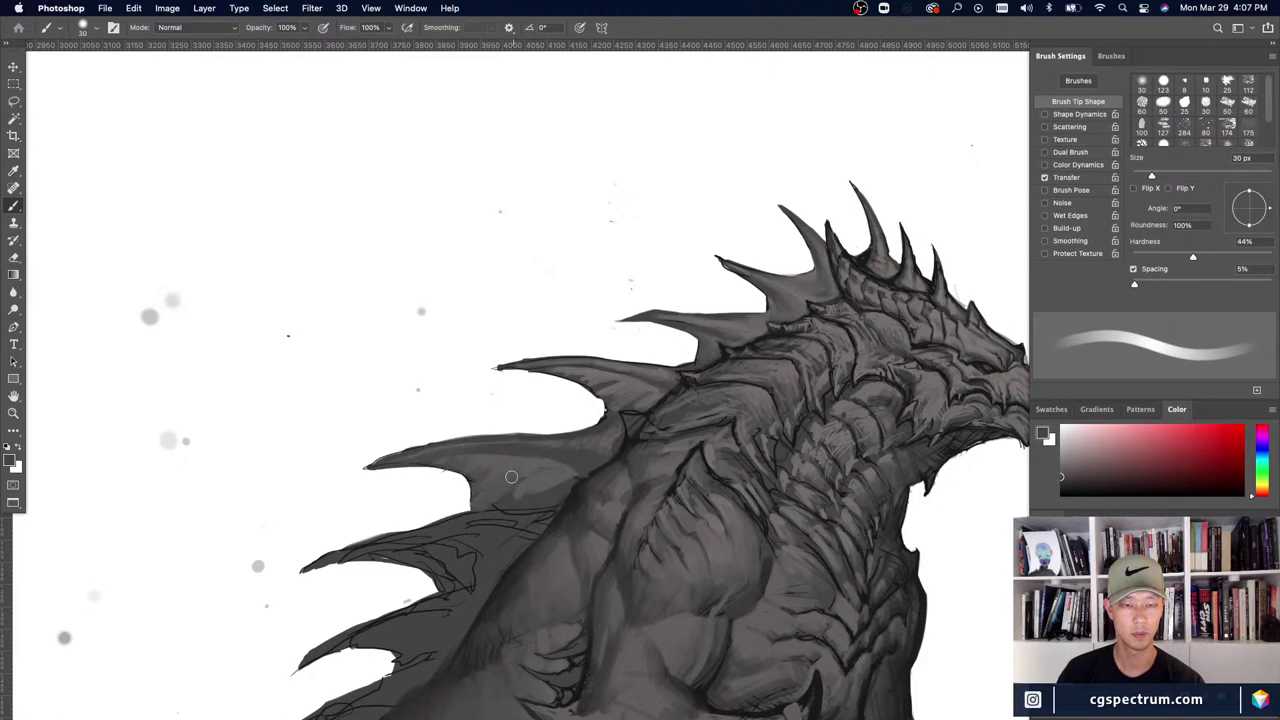
pyautogui.keyDown('alt'); pyautogui.click(511, 477); pyautogui.keyUp('alt')
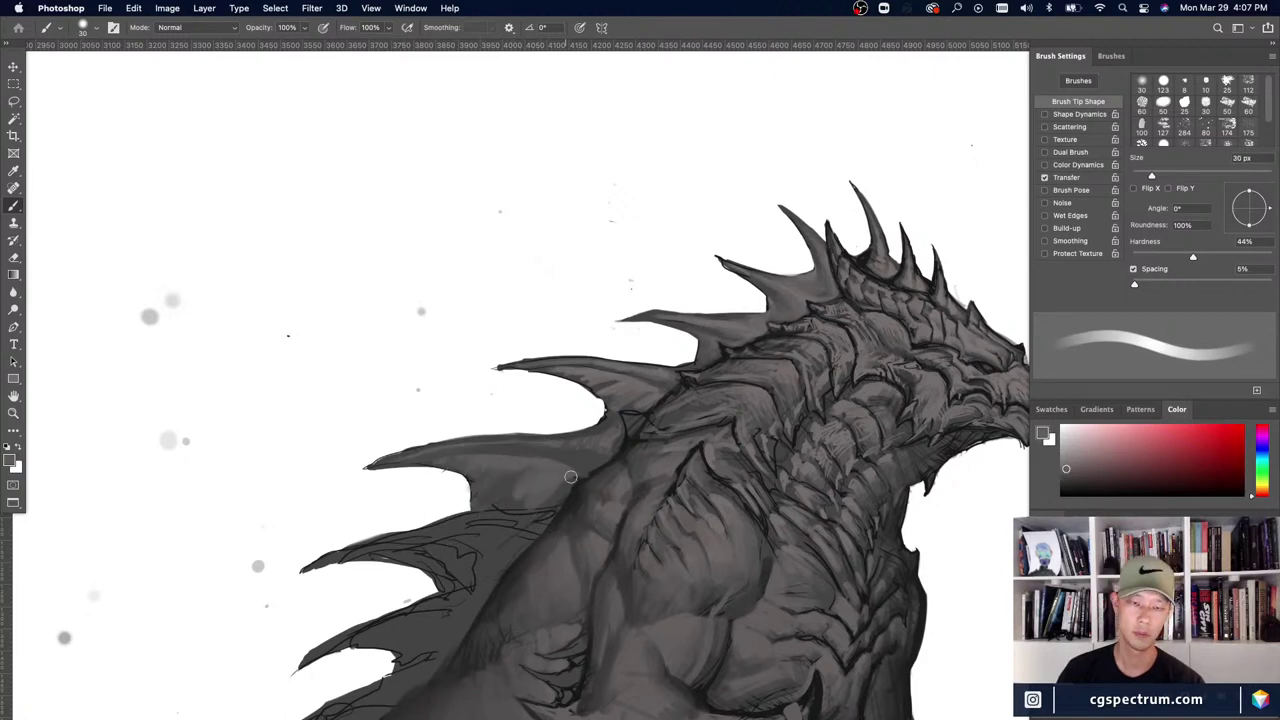